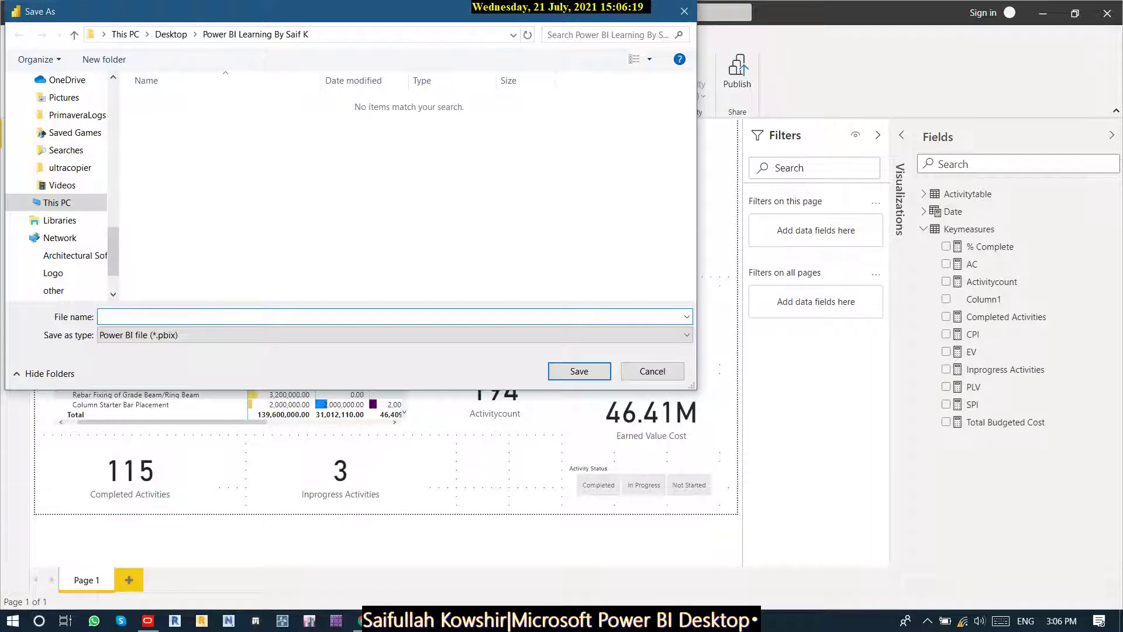
Save the report as a Power BI file named Power BI Example.
{"action": "type", "text": "Po"}
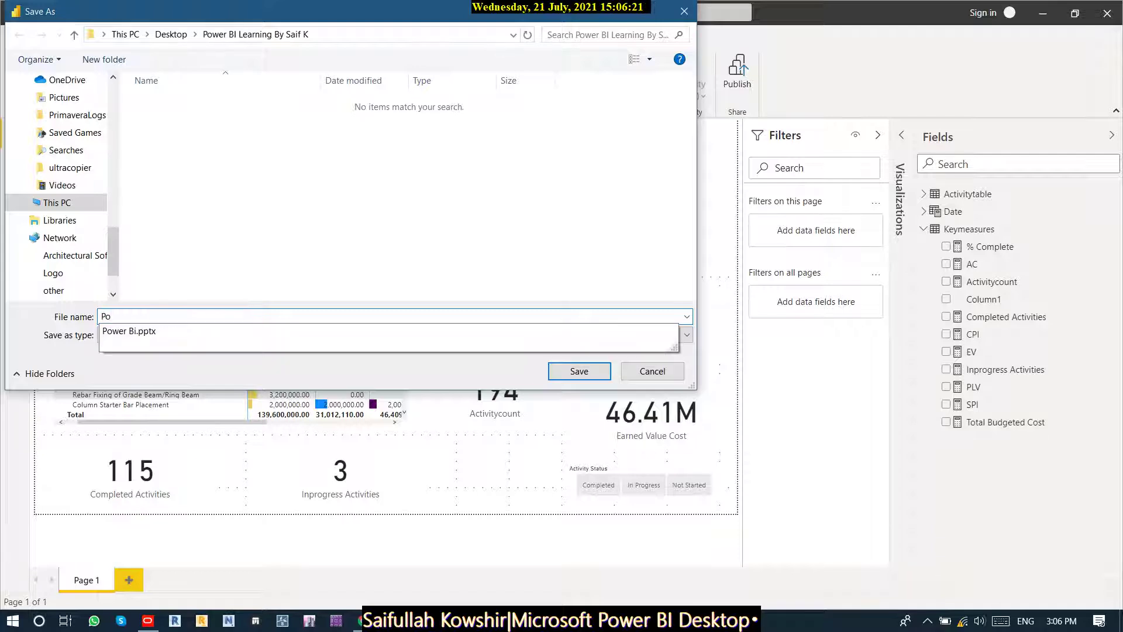
{"action": "type", "text": "wer BI Ex"}
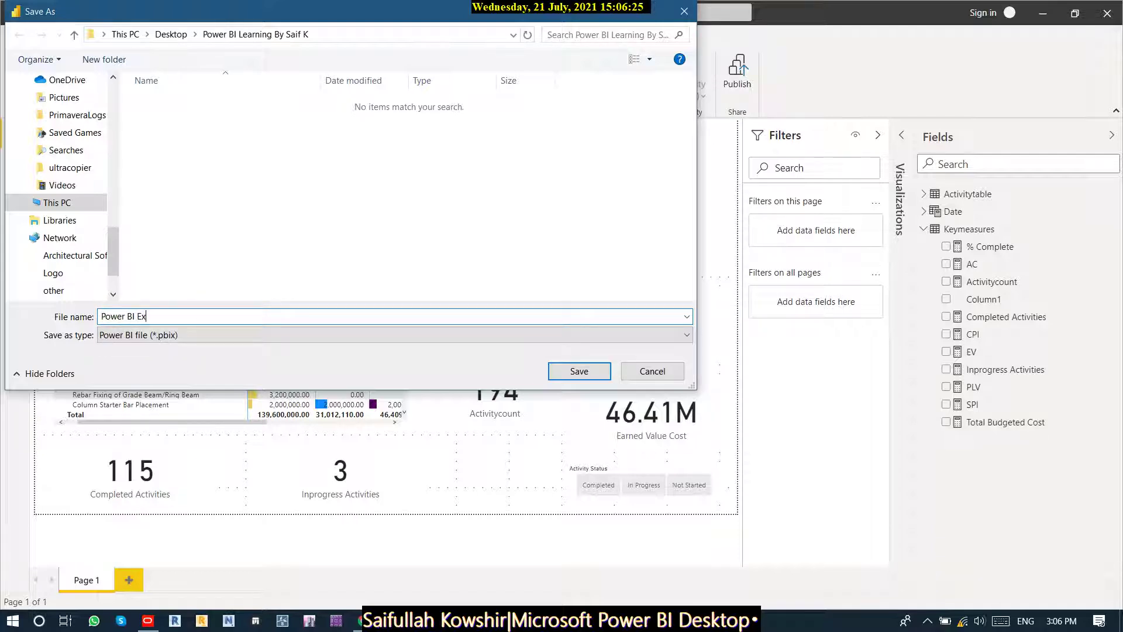
{"action": "type", "text": "ample"}
{"action": "key", "text": "Return"}
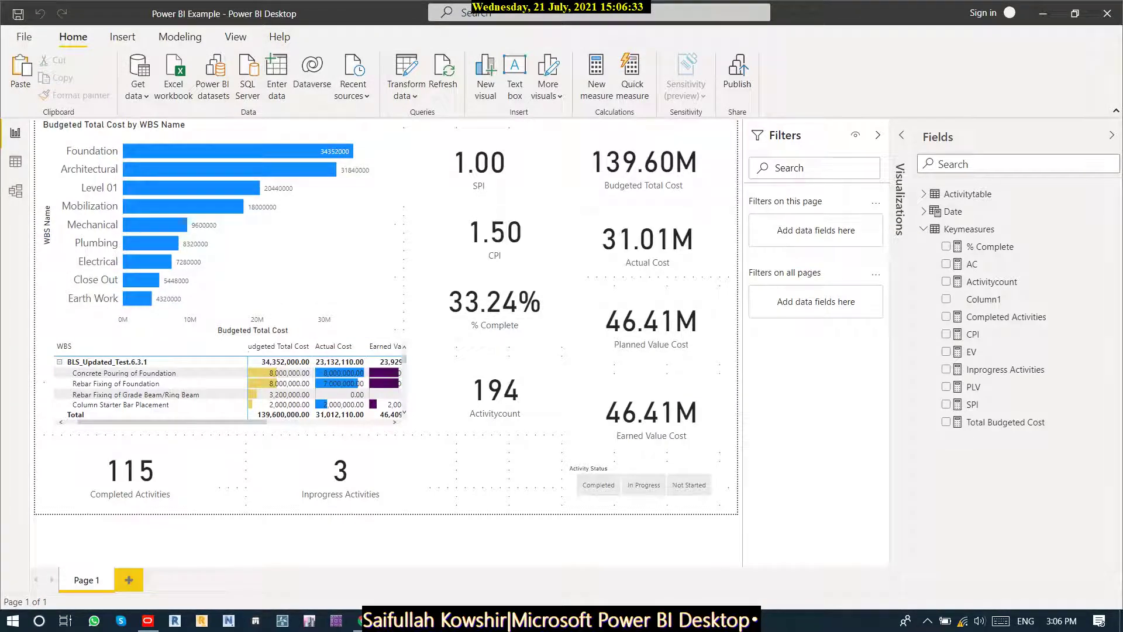
Collapse the Filters and Fields panes beside the report page and switch to Primavera P6.
{"action": "left_click", "coordinate": [877, 135]}
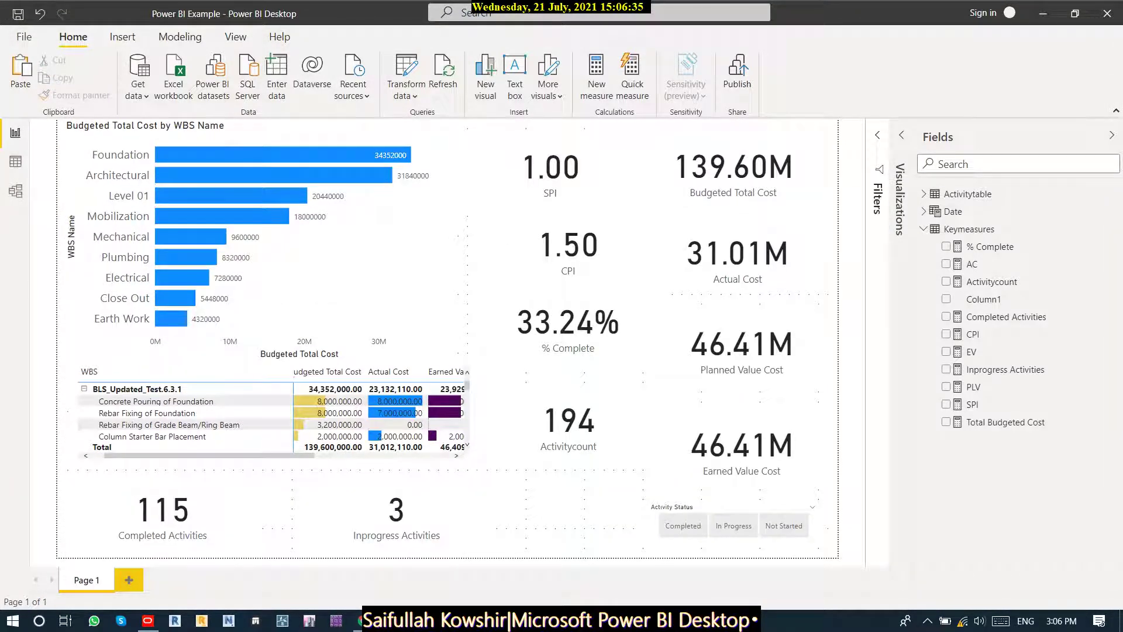
{"action": "left_click", "coordinate": [1112, 135]}
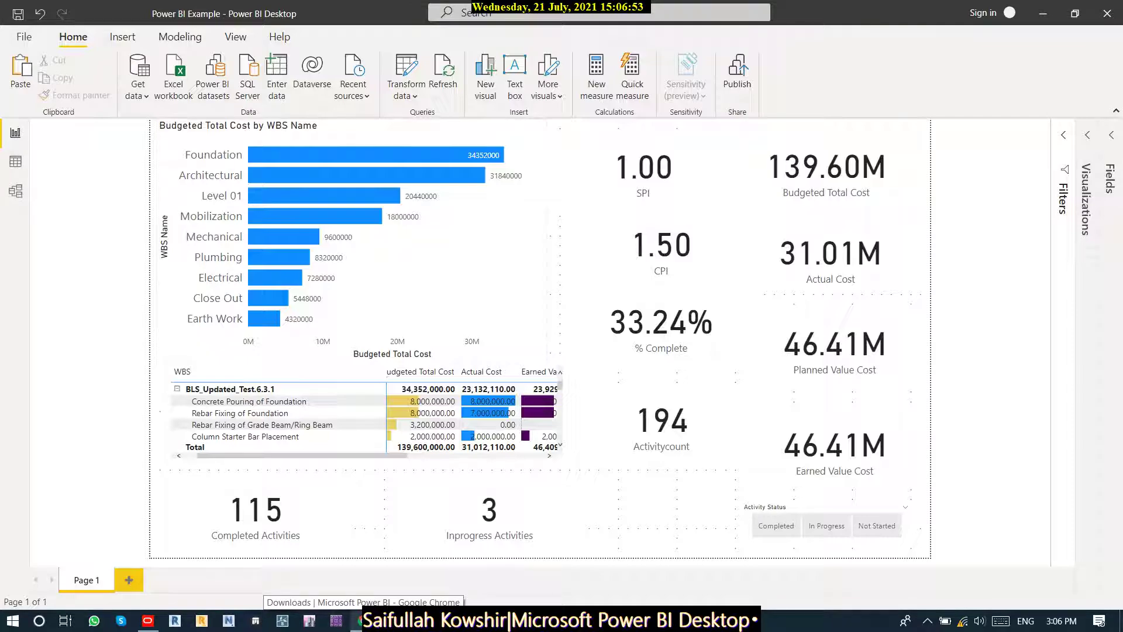
{"action": "left_click", "coordinate": [148, 620]}
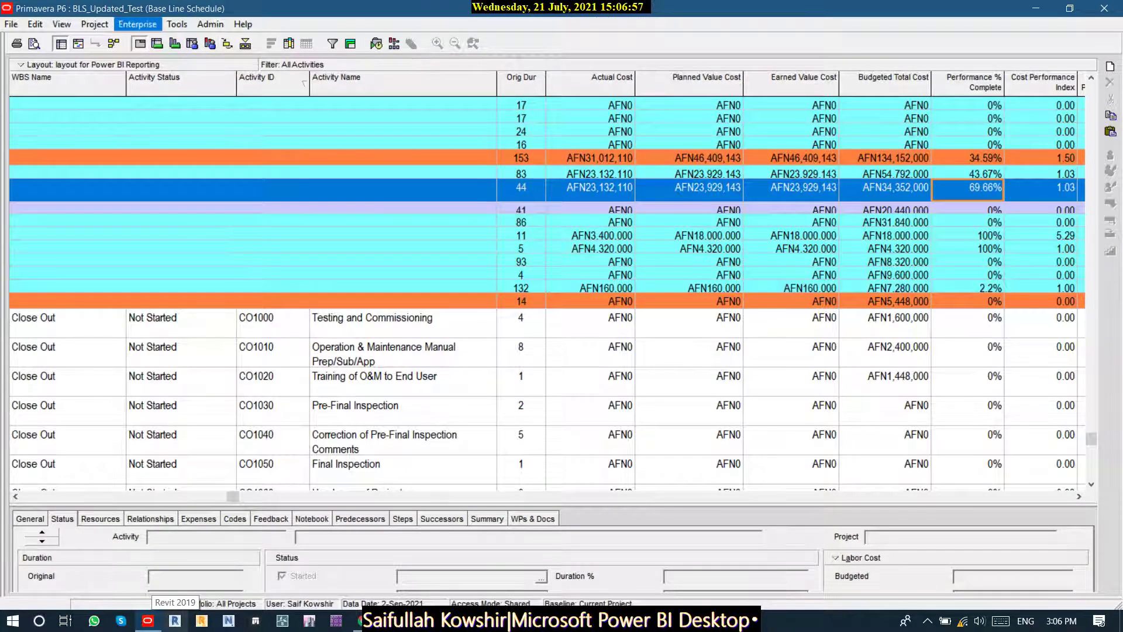
{"action": "key", "text": "alt+t"}
{"action": "key", "text": "Down"}
{"action": "key", "text": "Down"}
{"action": "key", "text": "Down"}
{"action": "key", "text": "Down"}
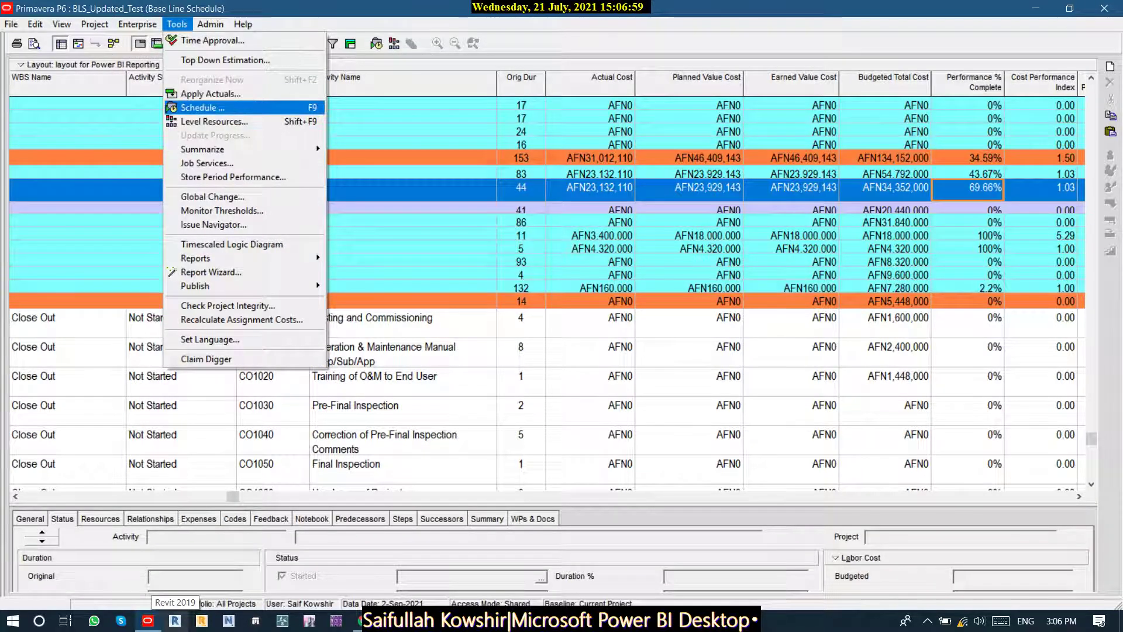
{"action": "key", "text": "Up"}
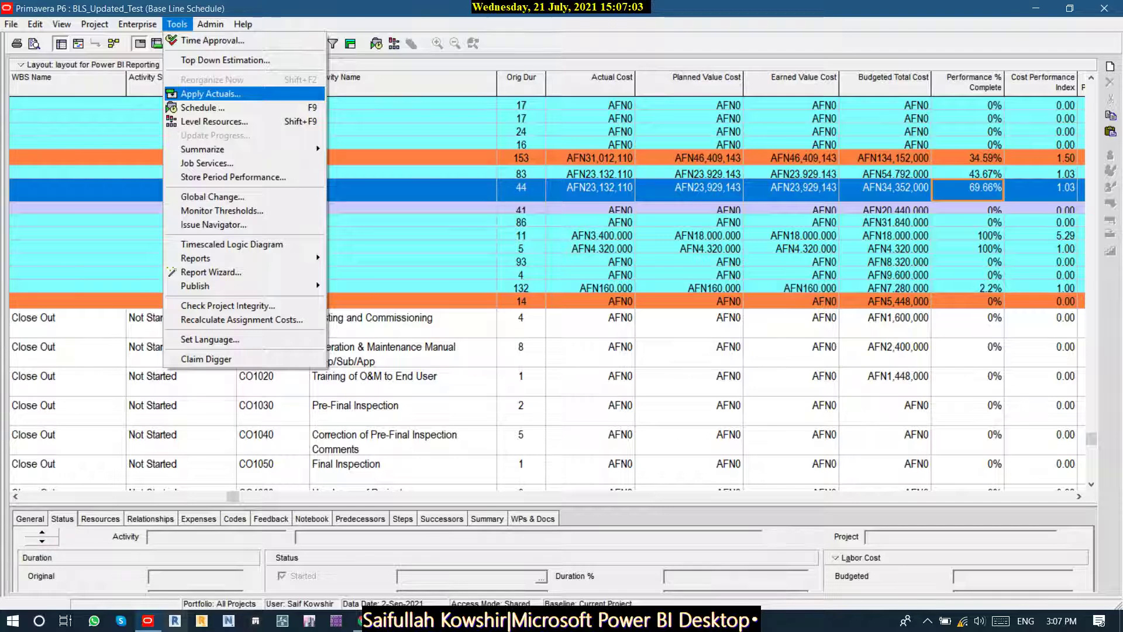
{"action": "left_click", "coordinate": [591, 175]}
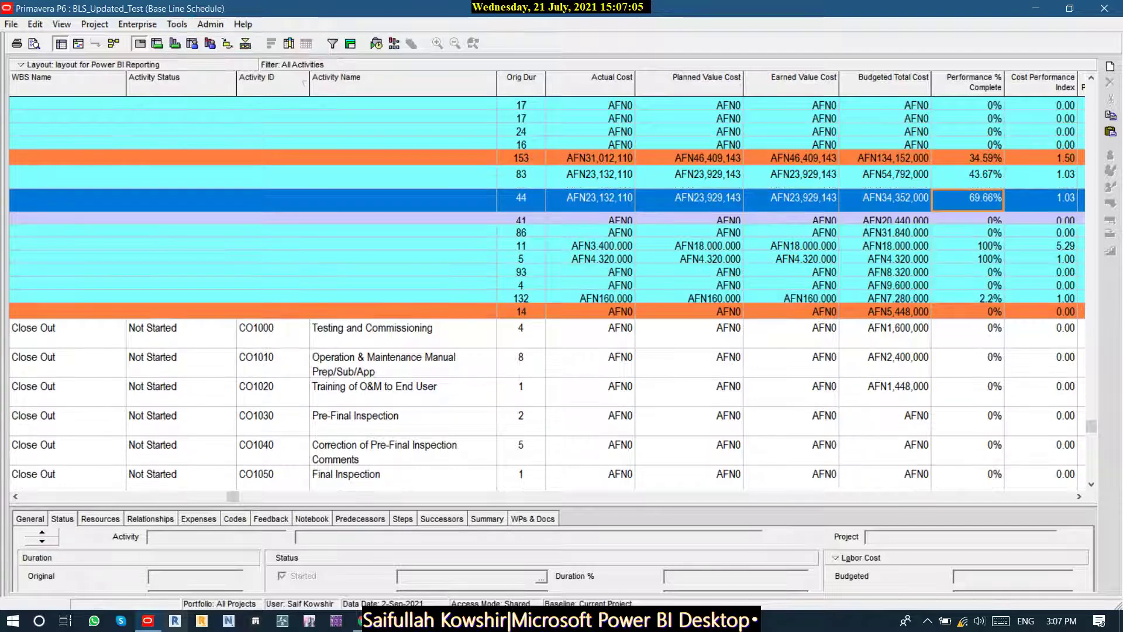
Show the Gantt chart beside the activity table, widen it, and open Update Progress clear of the chart.
{"action": "left_click", "coordinate": [78, 44]}
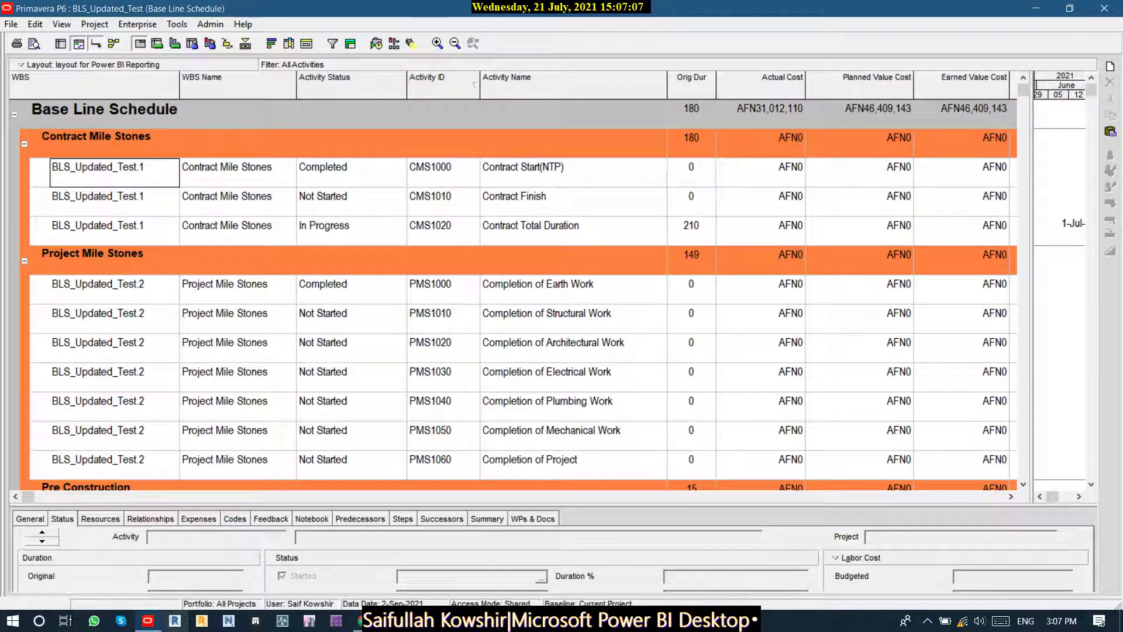
{"action": "left_click_drag", "start_coordinate": [1031, 281], "coordinate": [528, 293]}
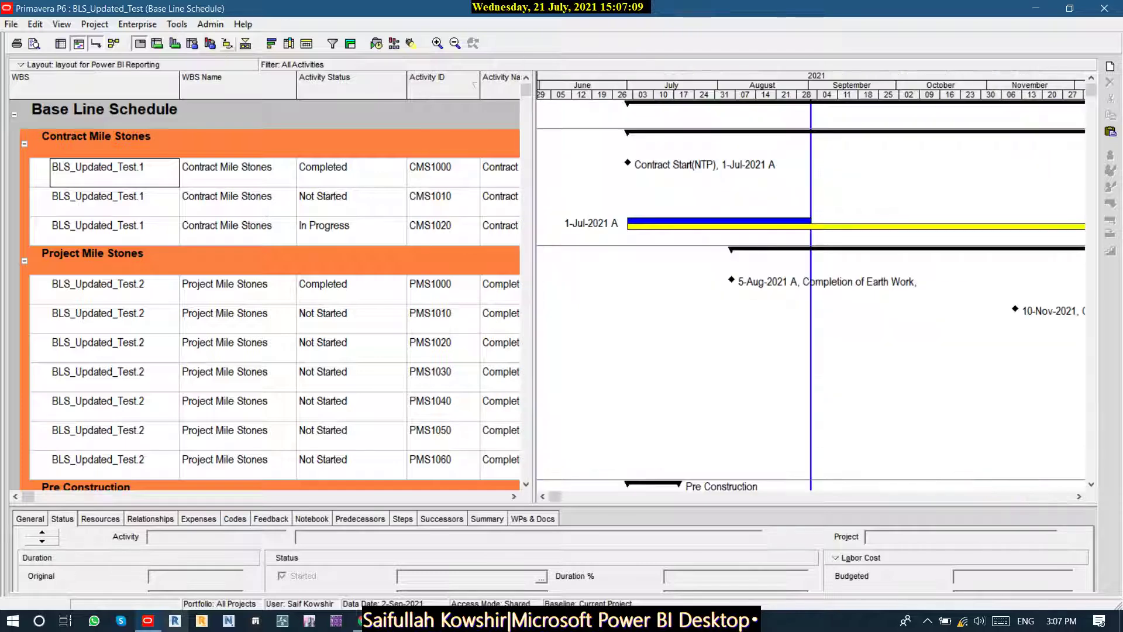
{"action": "left_click", "coordinate": [177, 23]}
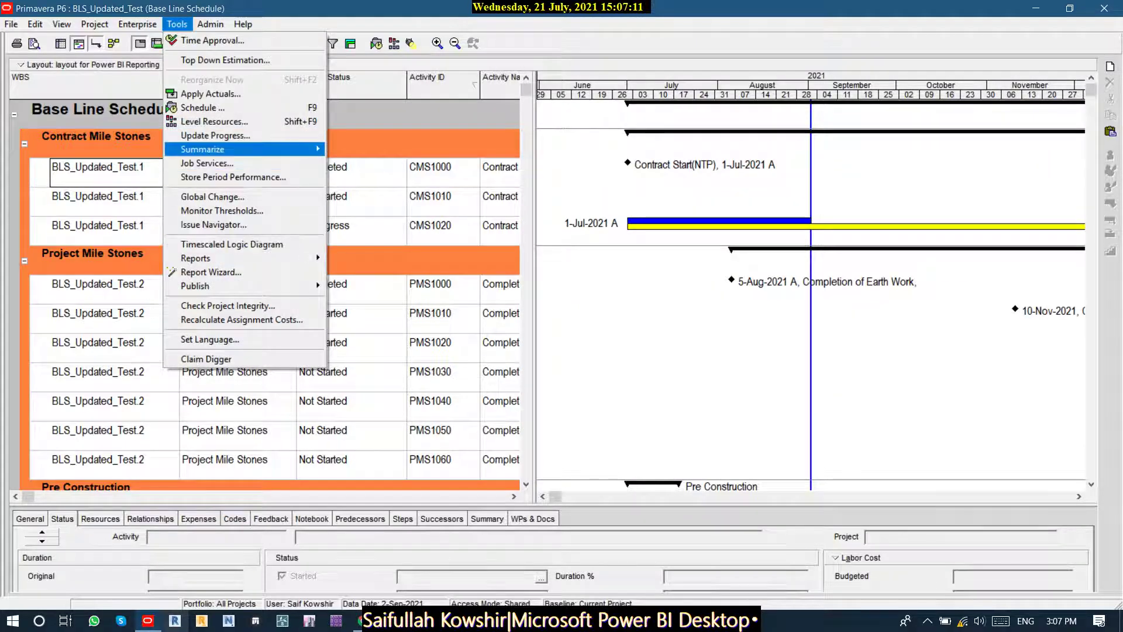
{"action": "left_click", "coordinate": [215, 135]}
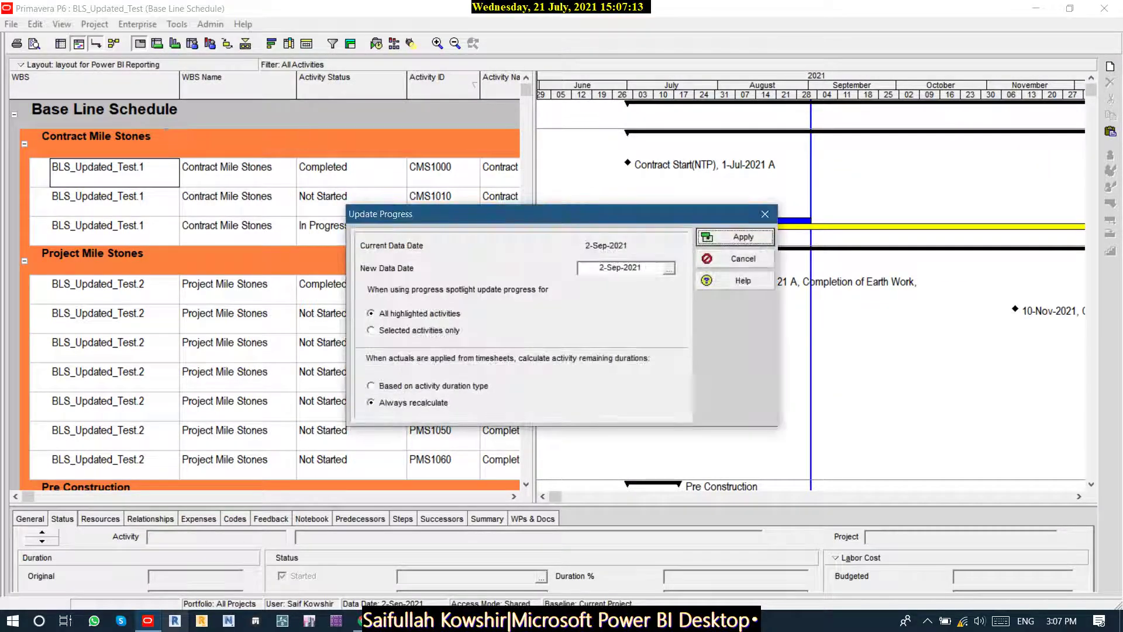
{"action": "left_click_drag", "start_coordinate": [559, 216], "coordinate": [366, 147]}
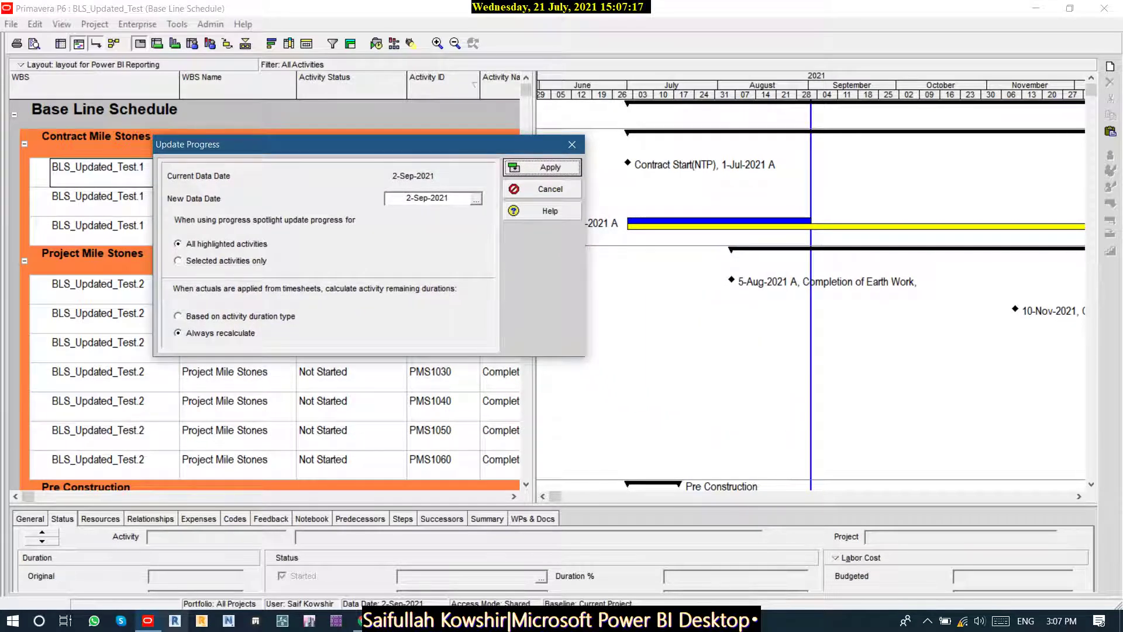
Set the new data date to 15-Sep-2021 and apply the progress update to all highlighted activities.
{"action": "left_click", "coordinate": [476, 200]}
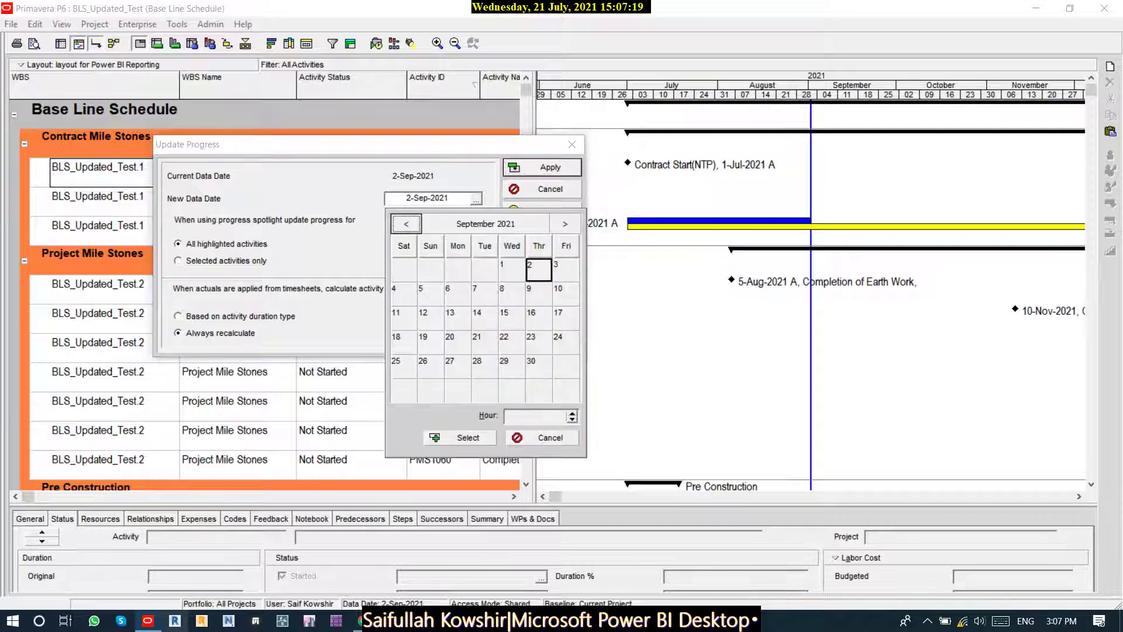
{"action": "left_click", "coordinate": [457, 318]}
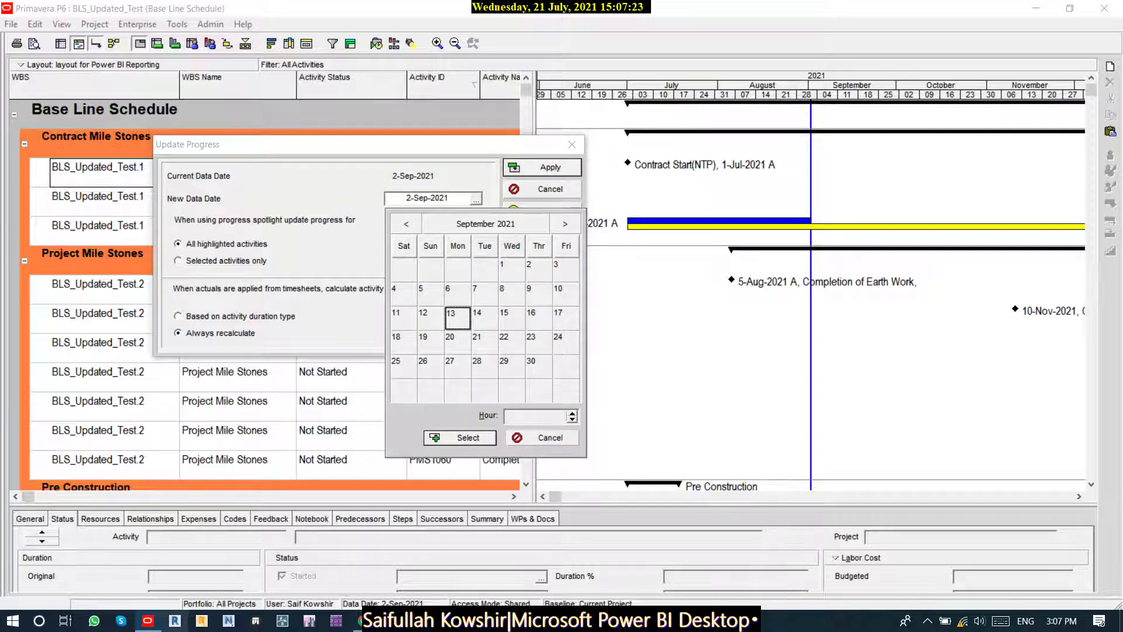
{"action": "left_click", "coordinate": [512, 319]}
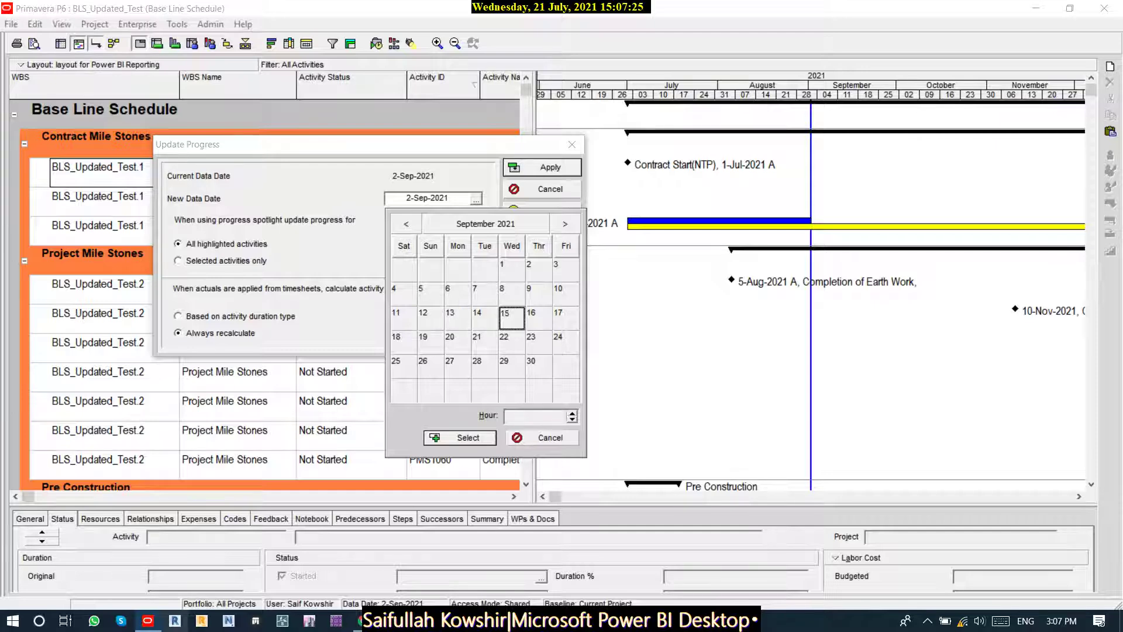
{"action": "left_click", "coordinate": [460, 437]}
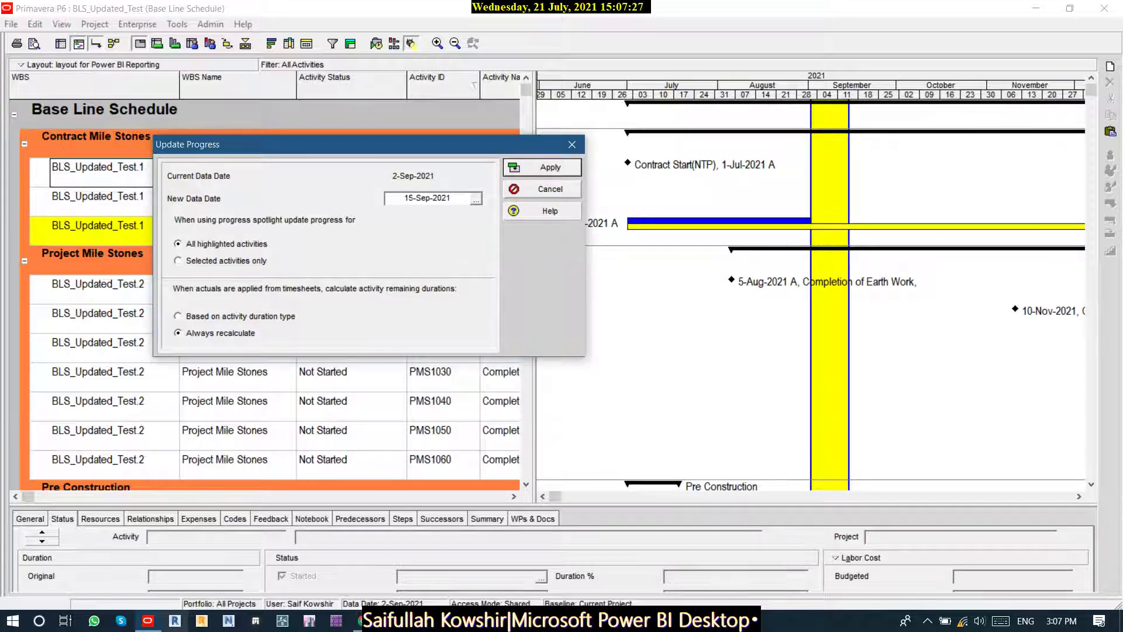
{"action": "key", "text": "Return"}
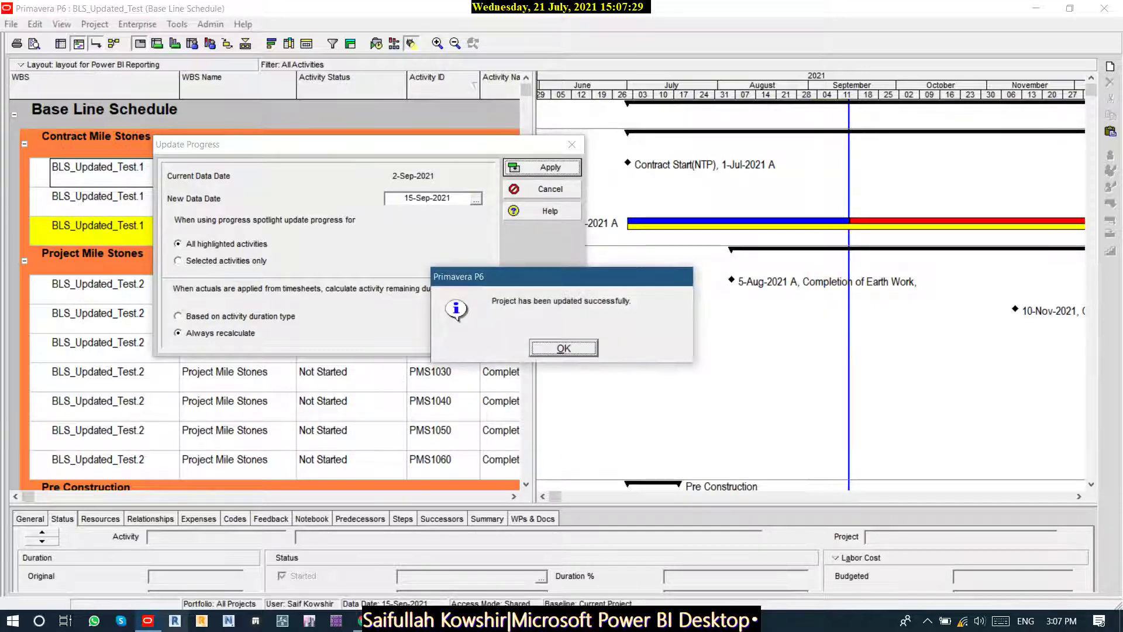
{"action": "key", "text": "Return"}
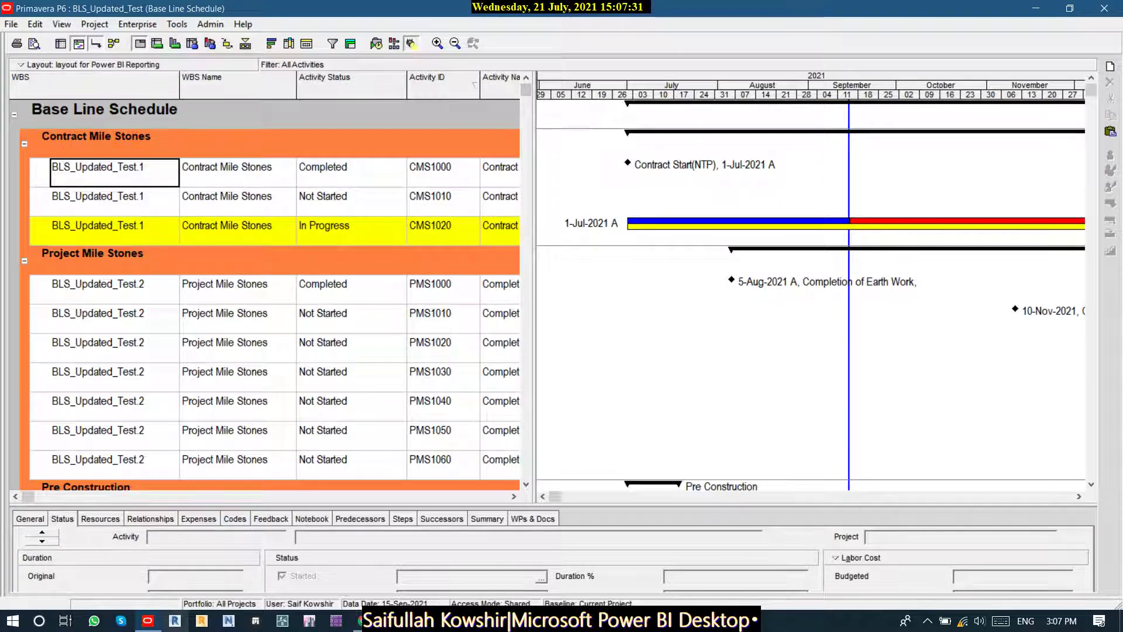
Widen the activity table and examine the actual, planned value, earned value and budgeted costs with the performance % complete column.
{"action": "left_click_drag", "start_coordinate": [534, 292], "coordinate": [969, 292]}
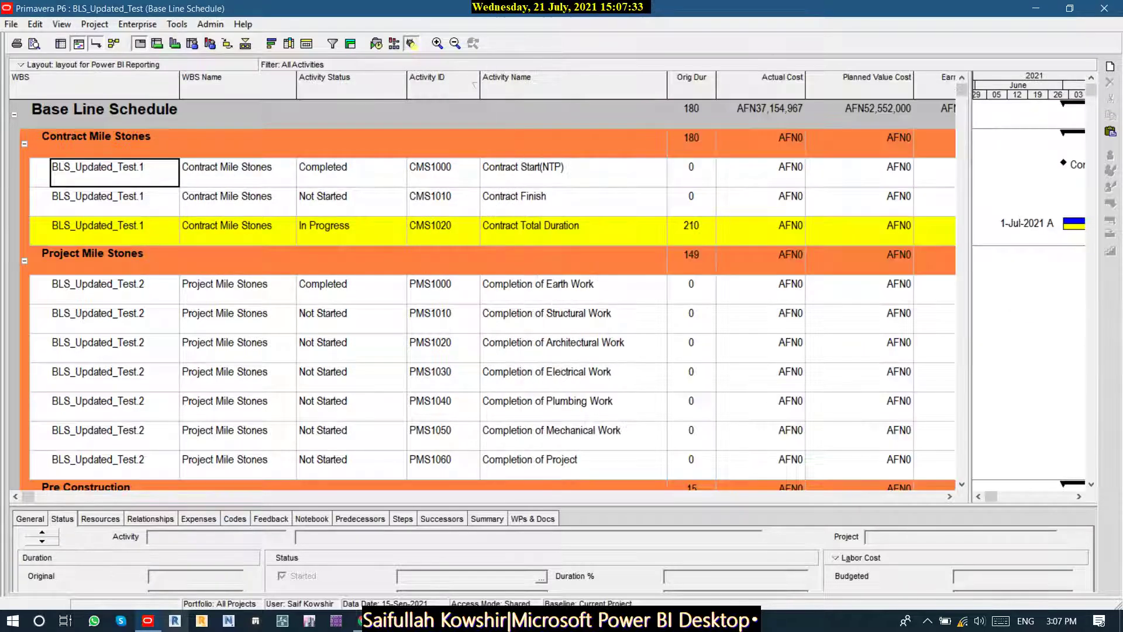
{"action": "left_click", "coordinate": [950, 497]}
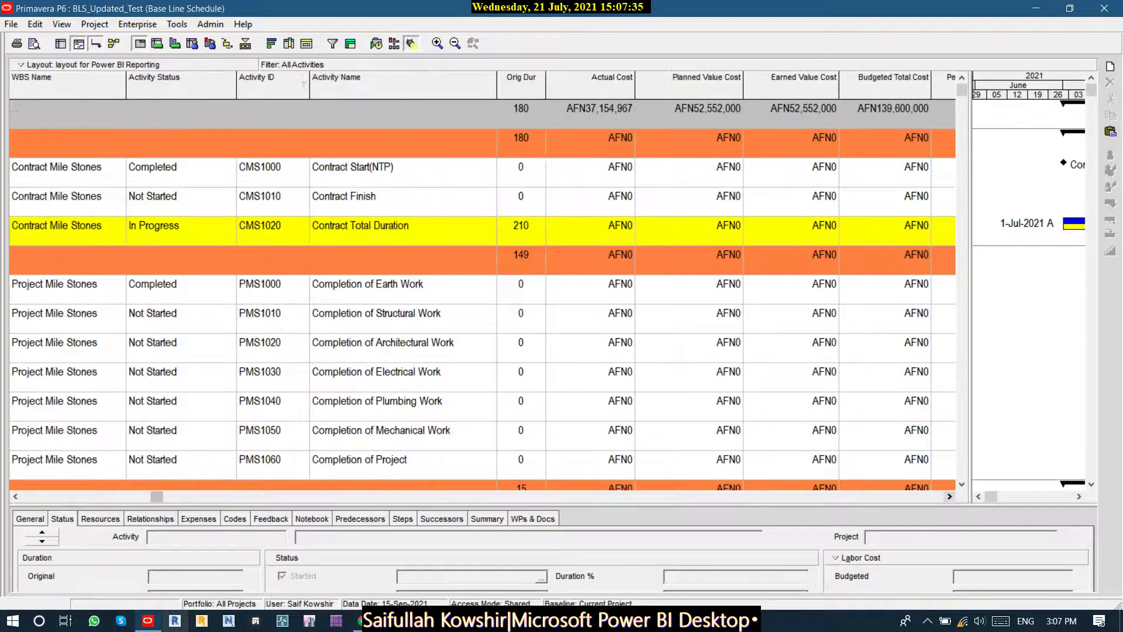
{"action": "left_click", "coordinate": [950, 497]}
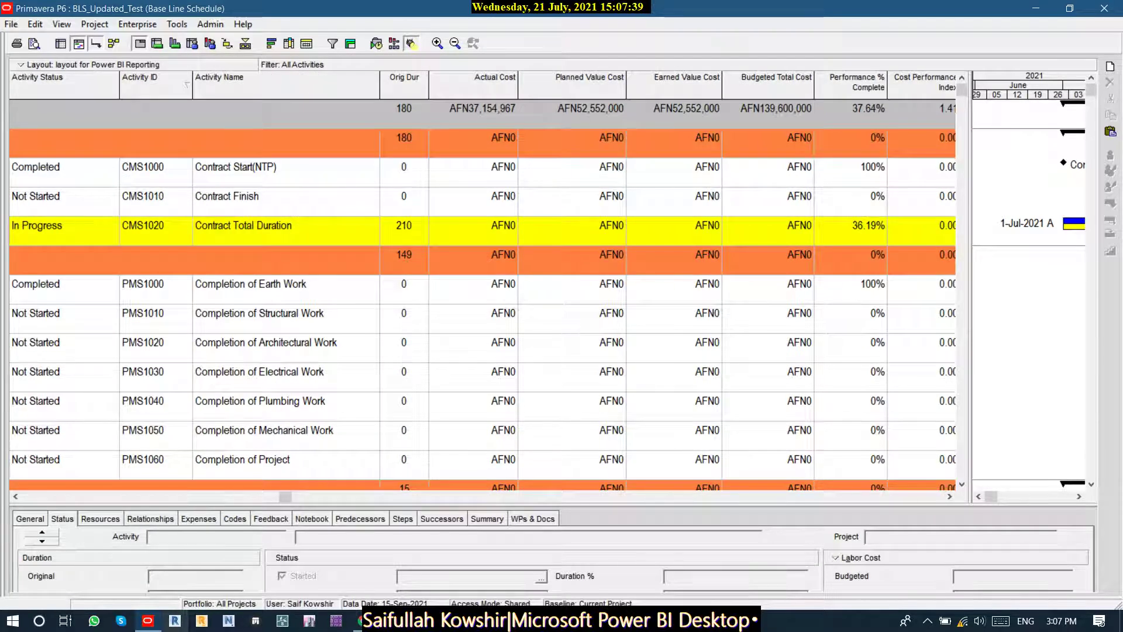
{"action": "left_click", "coordinate": [286, 172]}
{"action": "left_click", "coordinate": [65, 172]}
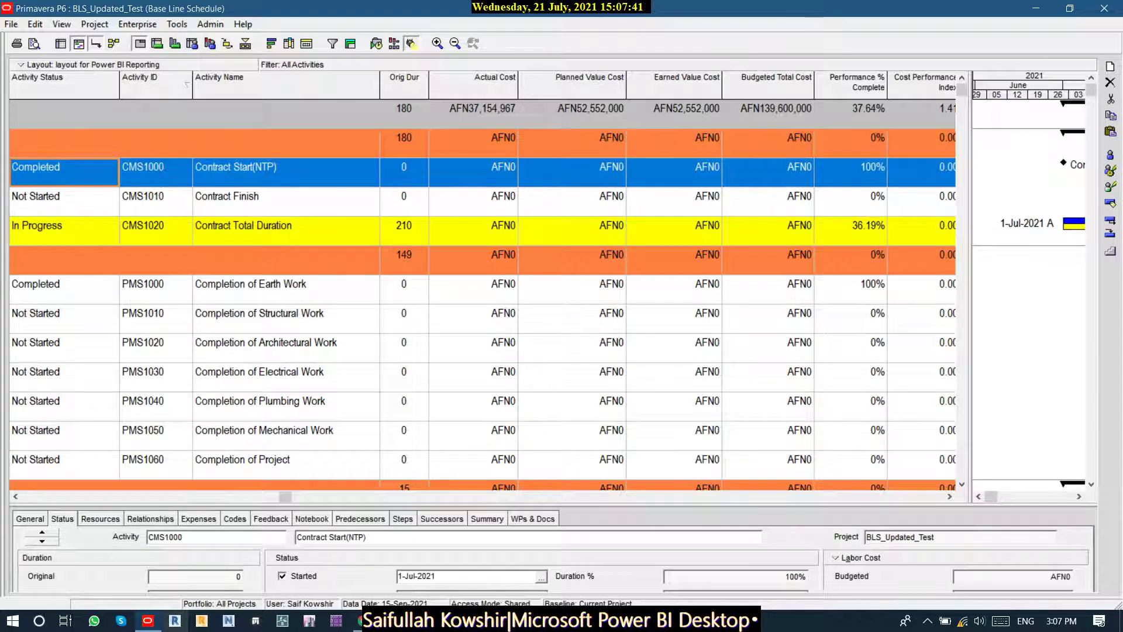
{"action": "left_click", "coordinate": [16, 497]}
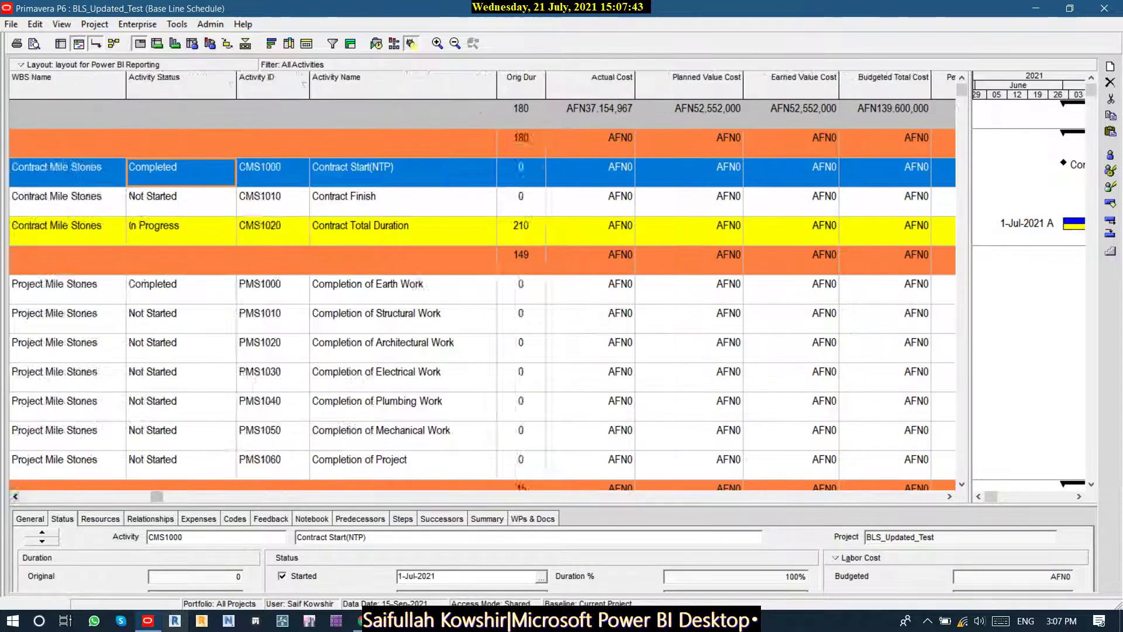
{"action": "left_click", "coordinate": [16, 496]}
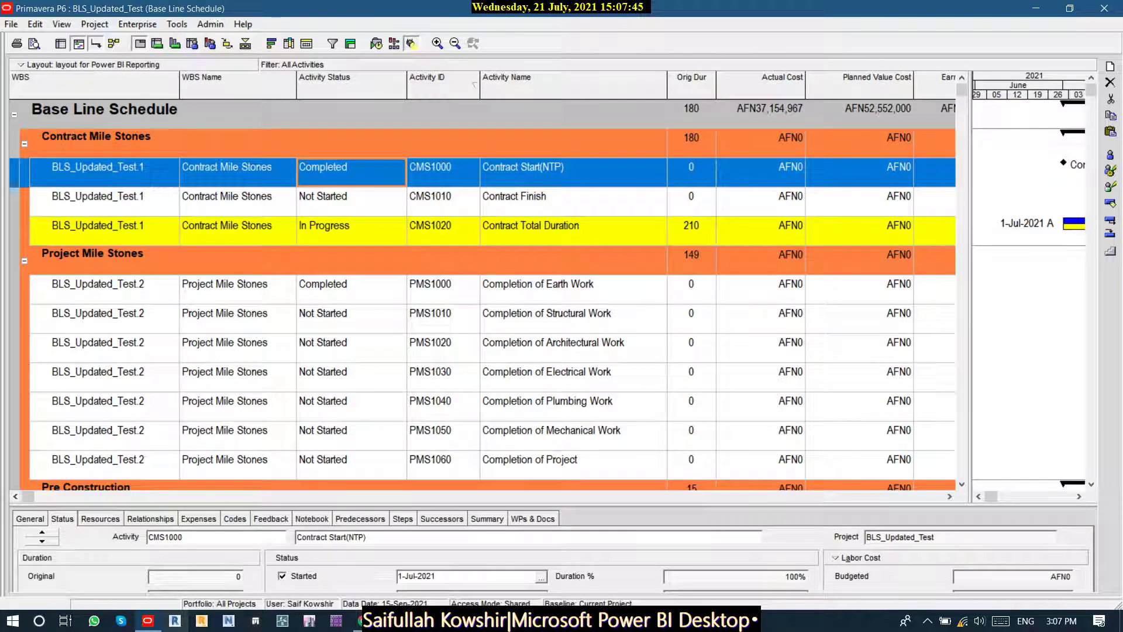
Select and copy all rows of the base line schedule, then return to the desktop.
{"action": "key", "text": "ctrl+a"}
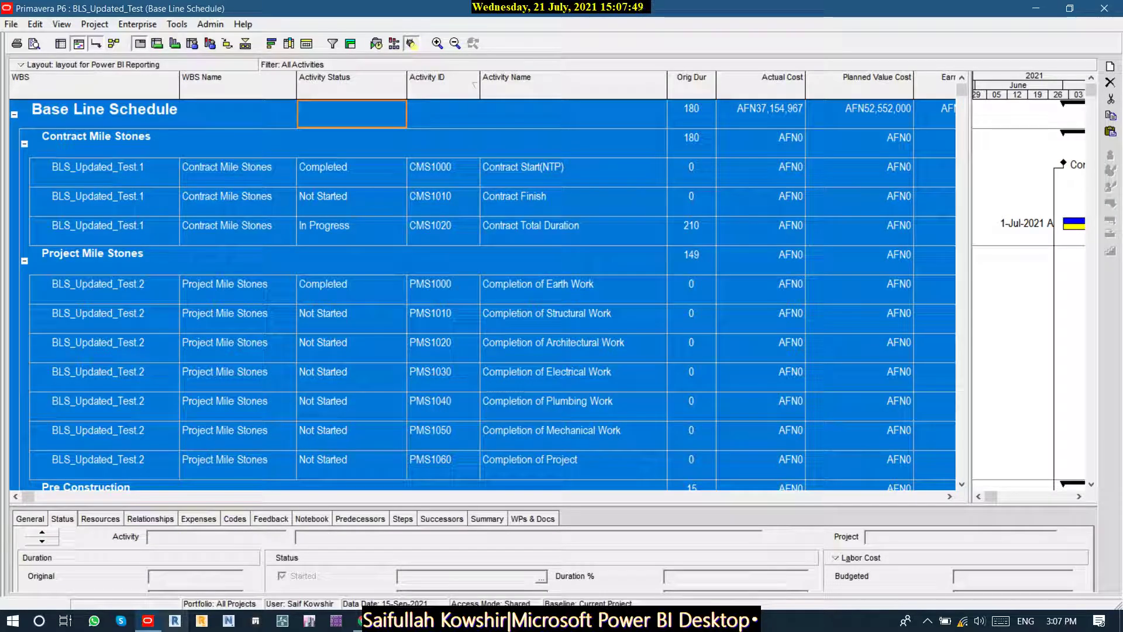
{"action": "key", "text": "alt+Tab"}
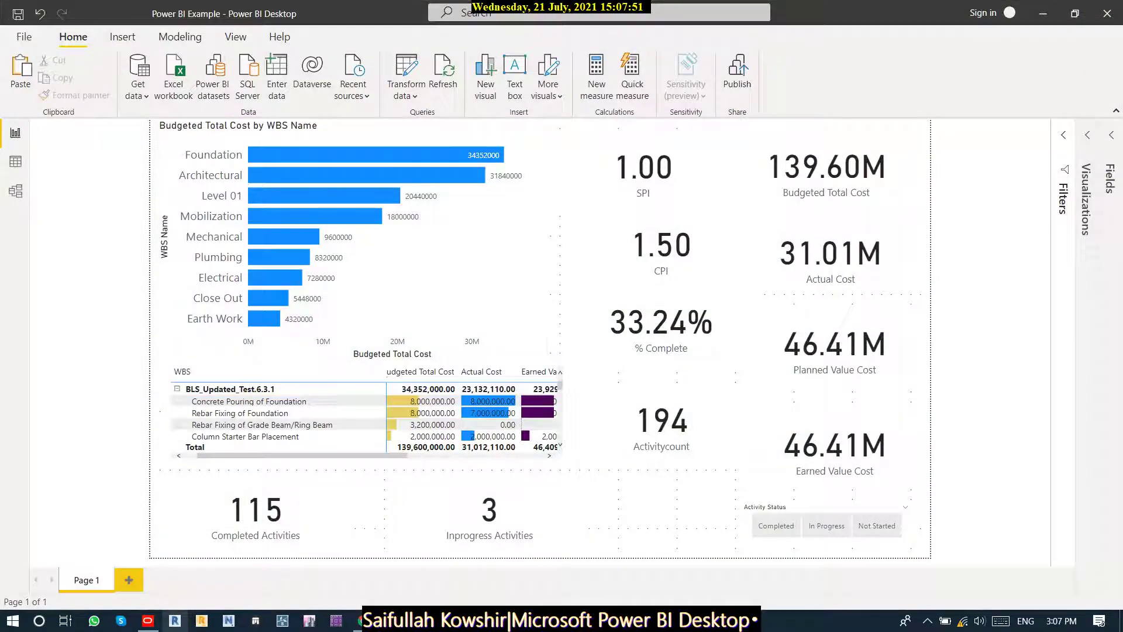
{"action": "left_click", "coordinate": [1043, 13]}
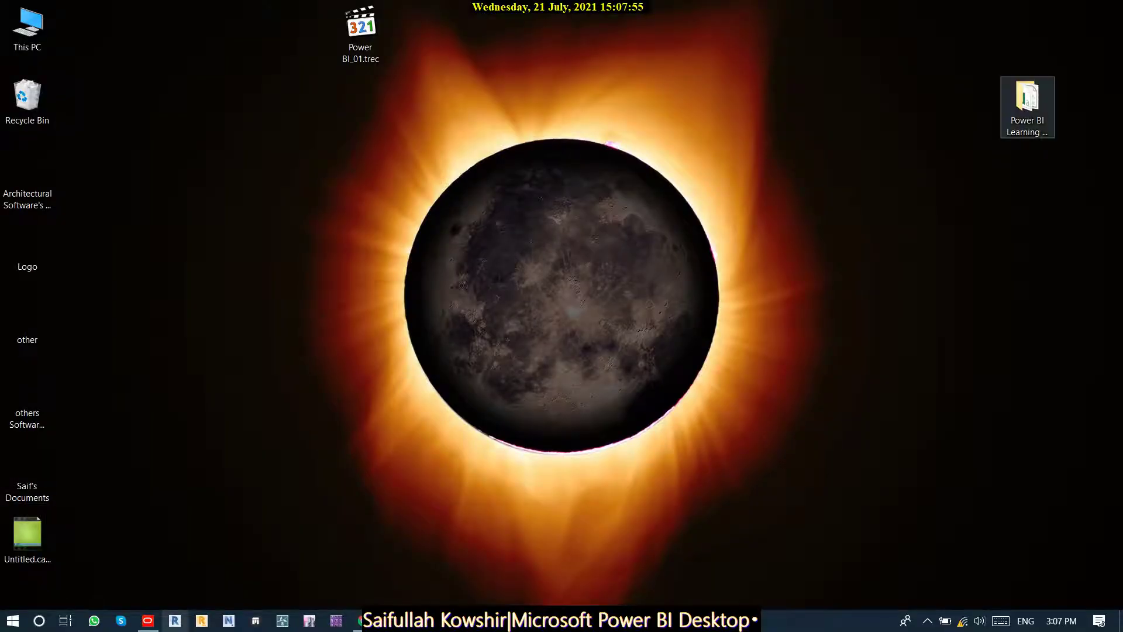
Open the Data for PBI.XLSX workbook in Excel from the Power BI learning folder on the desktop.
{"action": "double_click", "coordinate": [1027, 107]}
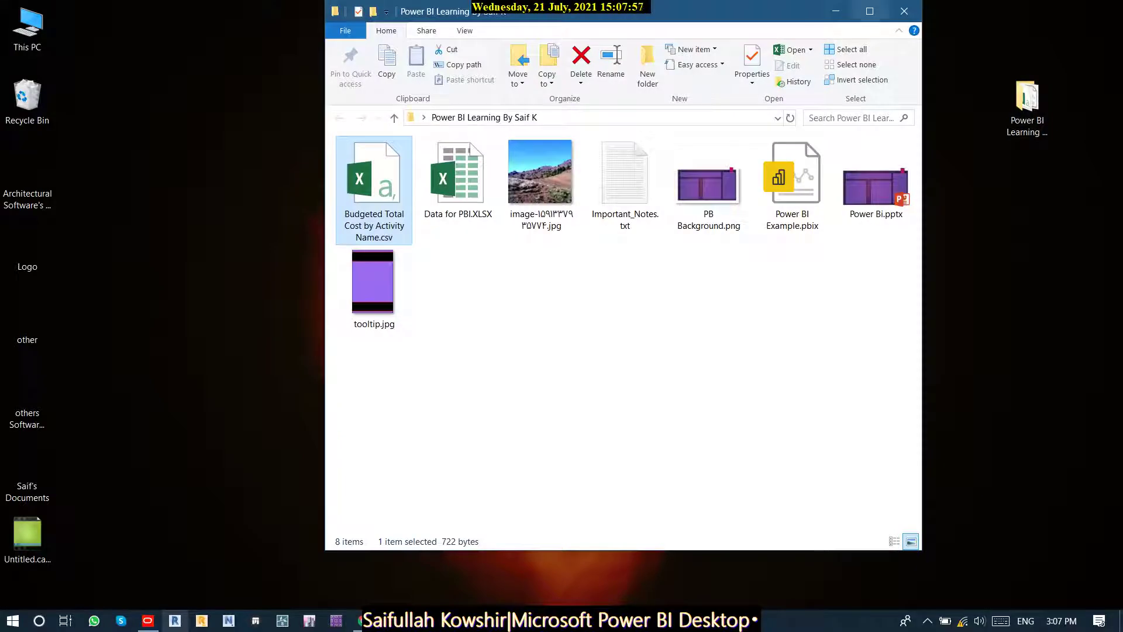
{"action": "left_click", "coordinate": [882, 8]}
{"action": "left_click", "coordinate": [128, 174]}
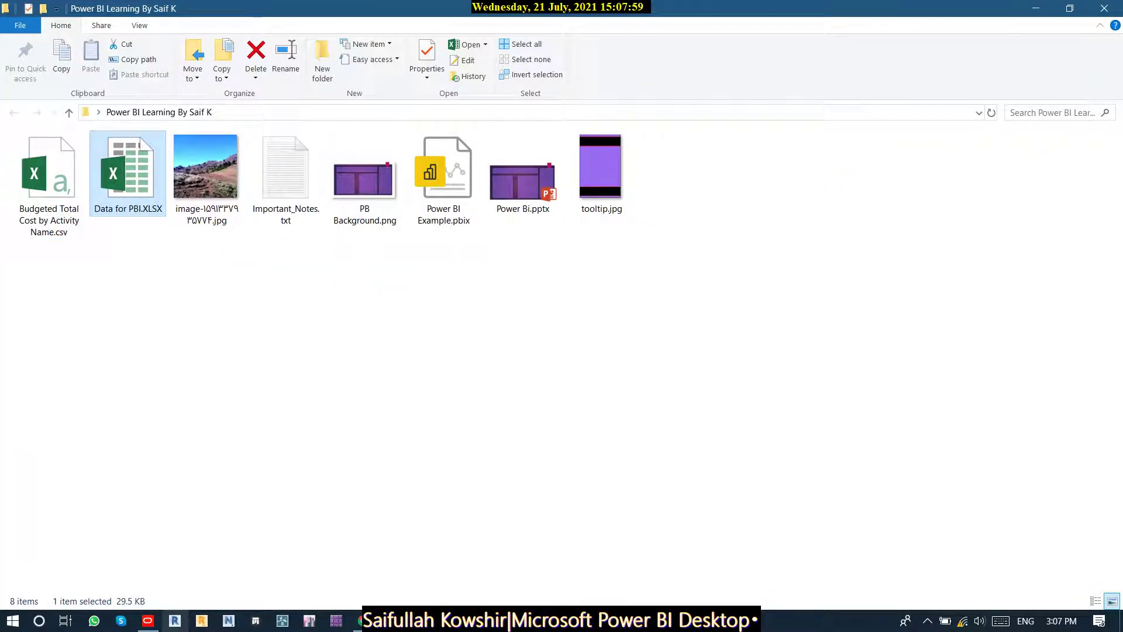
{"action": "right_click", "coordinate": [136, 145]}
{"action": "left_click", "coordinate": [157, 158]}
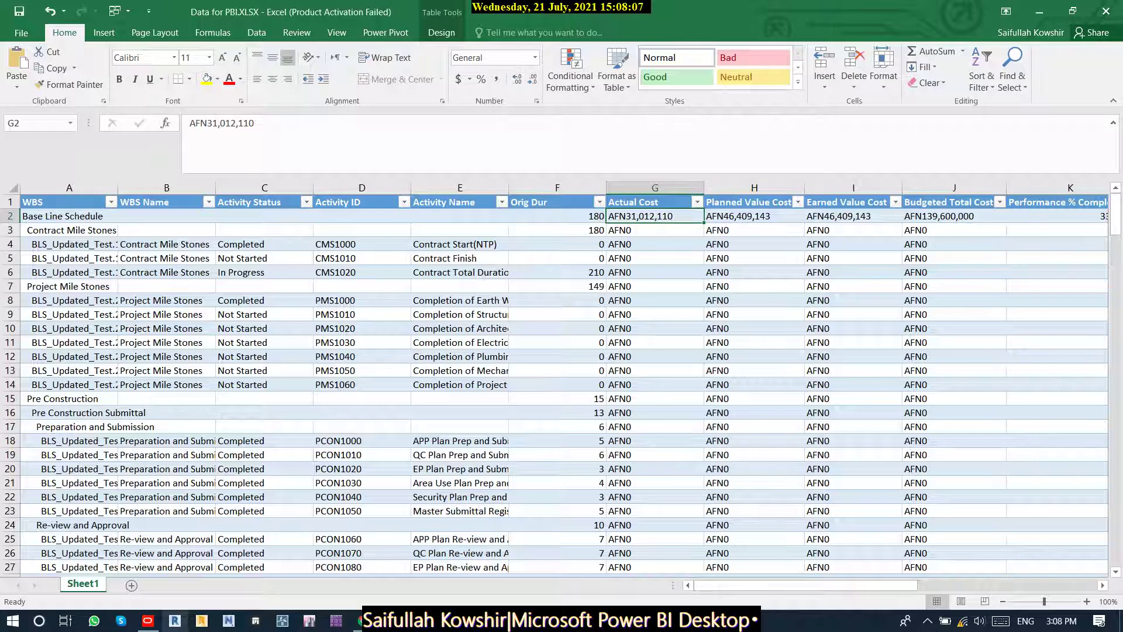
Paste the copied schedule rows as plain Text with Paste Special, starting at cell A1 of Sheet1.
{"action": "left_click", "coordinate": [48, 203]}
{"action": "right_click", "coordinate": [48, 204]}
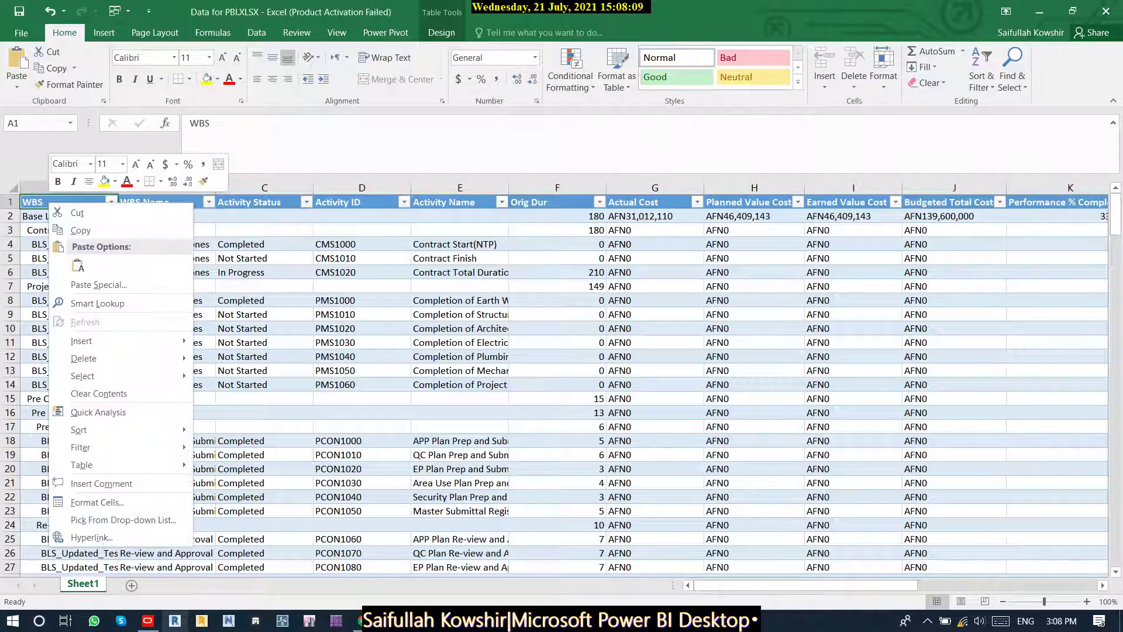
{"action": "left_click", "coordinate": [78, 266]}
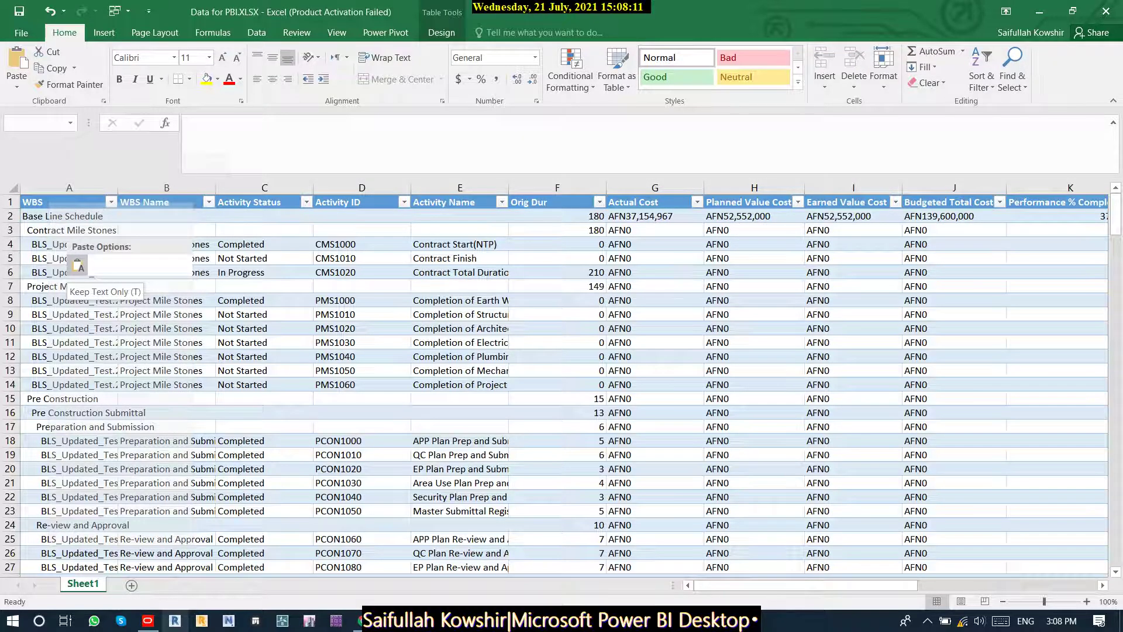
{"action": "right_click", "coordinate": [49, 203]}
{"action": "left_click", "coordinate": [94, 282]}
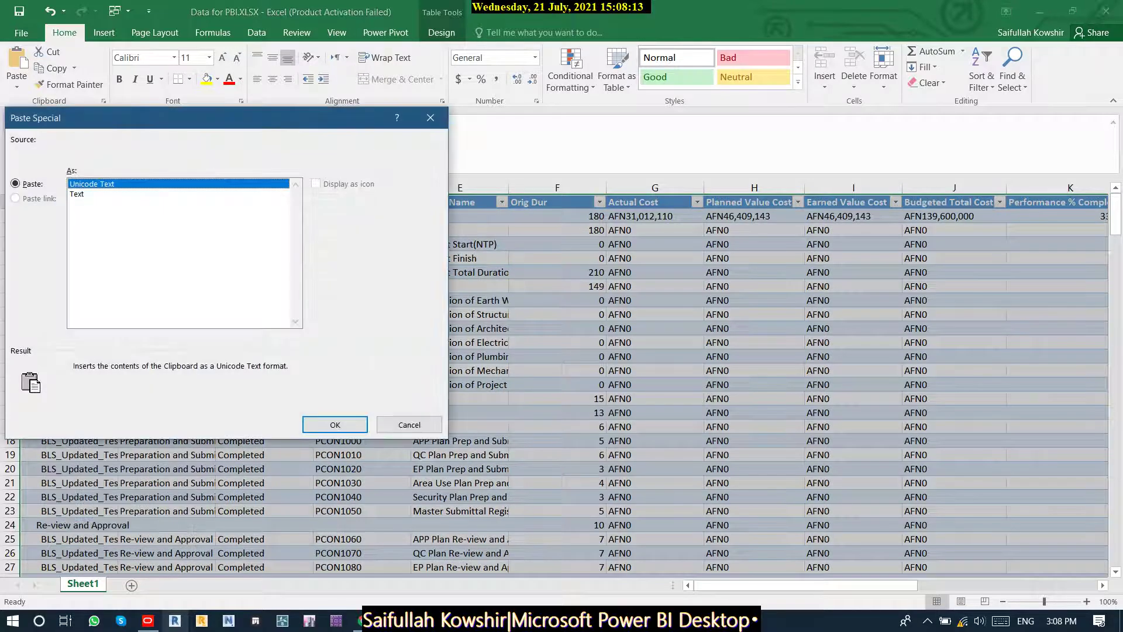
{"action": "left_click", "coordinate": [82, 194]}
{"action": "key", "text": "Return"}
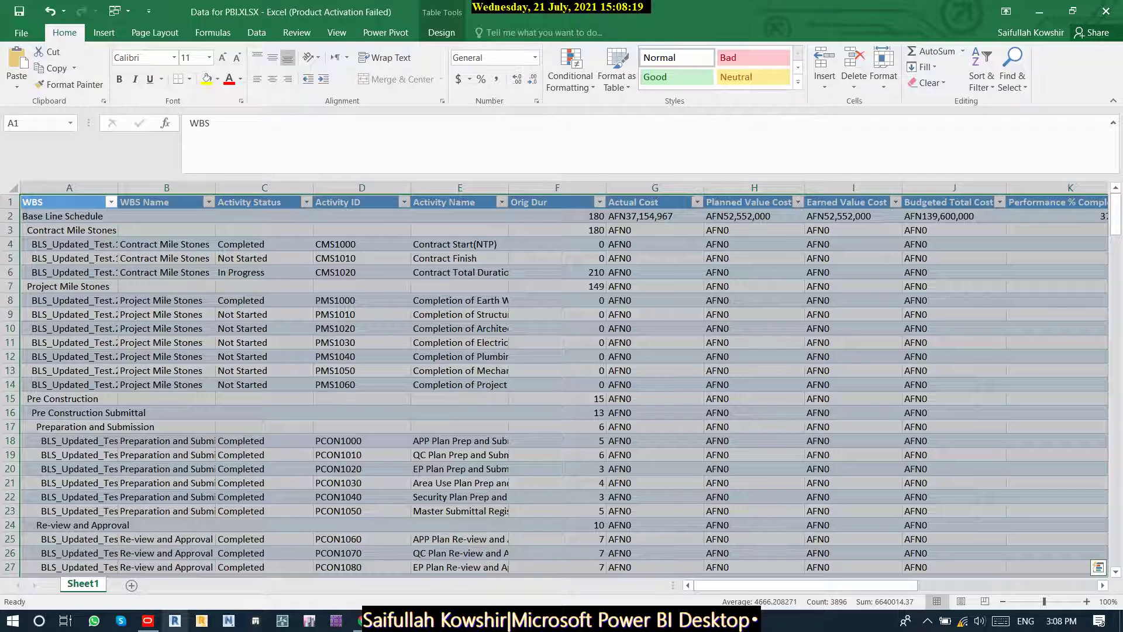
Examine the Base Line Schedule totals in row 2 from Actual Cost across to Cost Performance Index.
{"action": "left_click", "coordinate": [655, 217]}
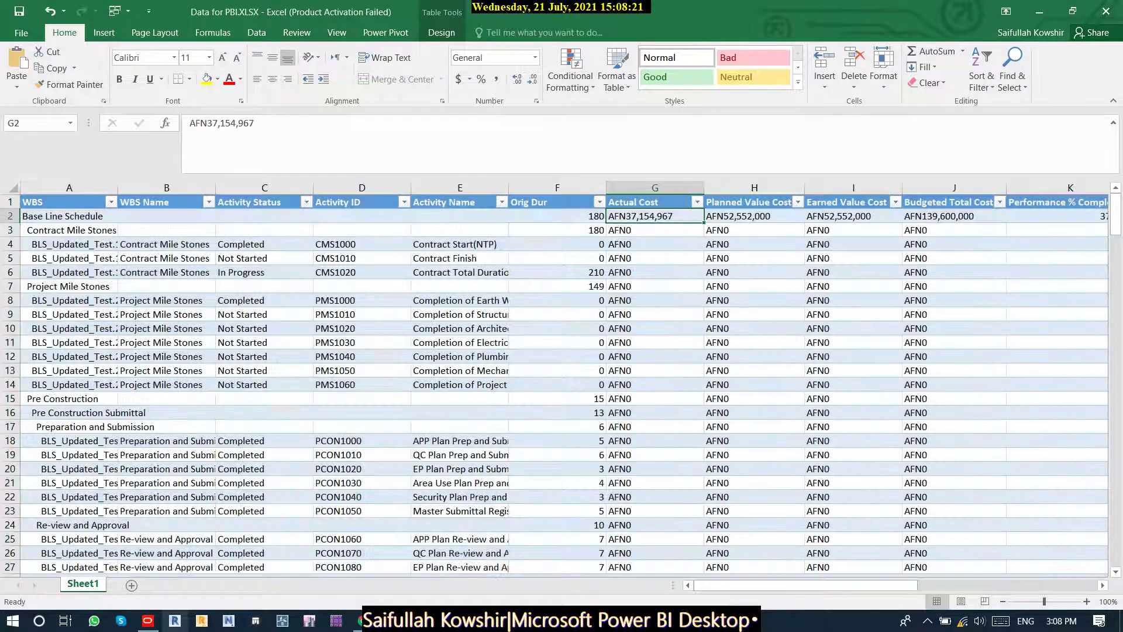
{"action": "key", "text": "Right"}
{"action": "key", "text": "Right"}
{"action": "key", "text": "Right"}
{"action": "key", "text": "Right"}
{"action": "key", "text": "Right"}
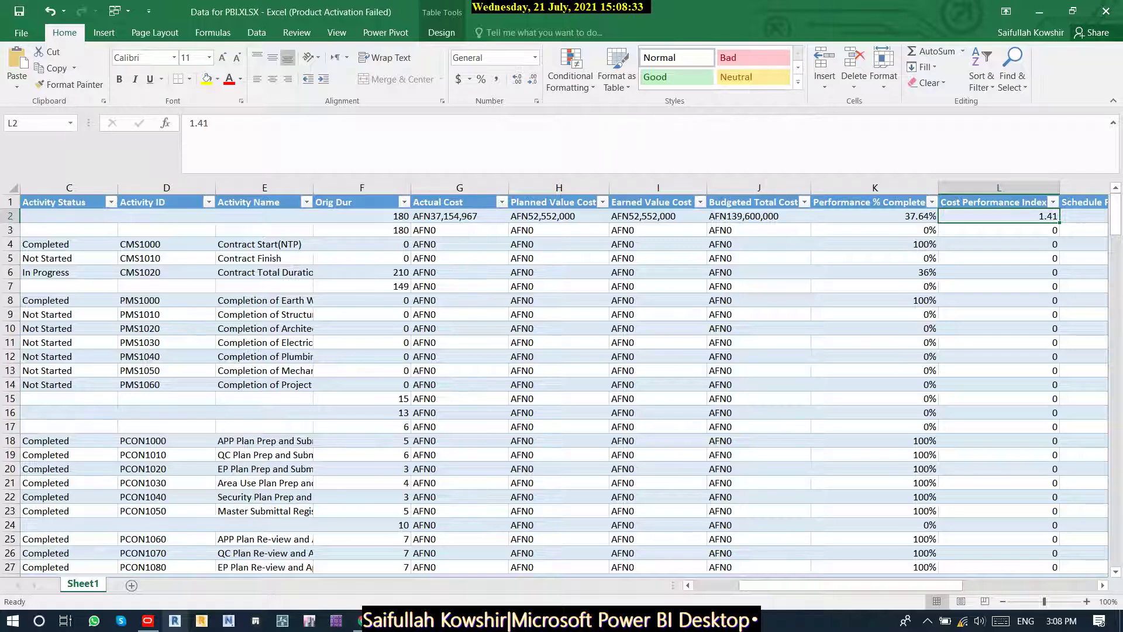
Close the Data for PBI.XLSX workbook and close Budgeted Total Cost by Activity Name.csv without saving its changes.
{"action": "left_click", "coordinate": [1105, 11]}
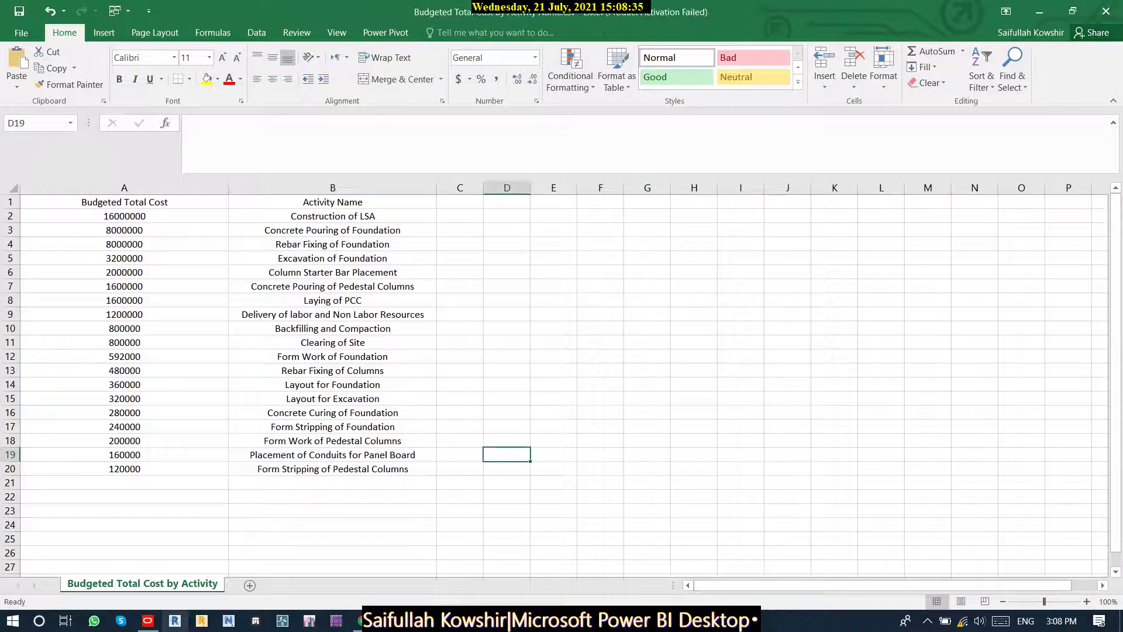
{"action": "left_click", "coordinate": [1105, 11]}
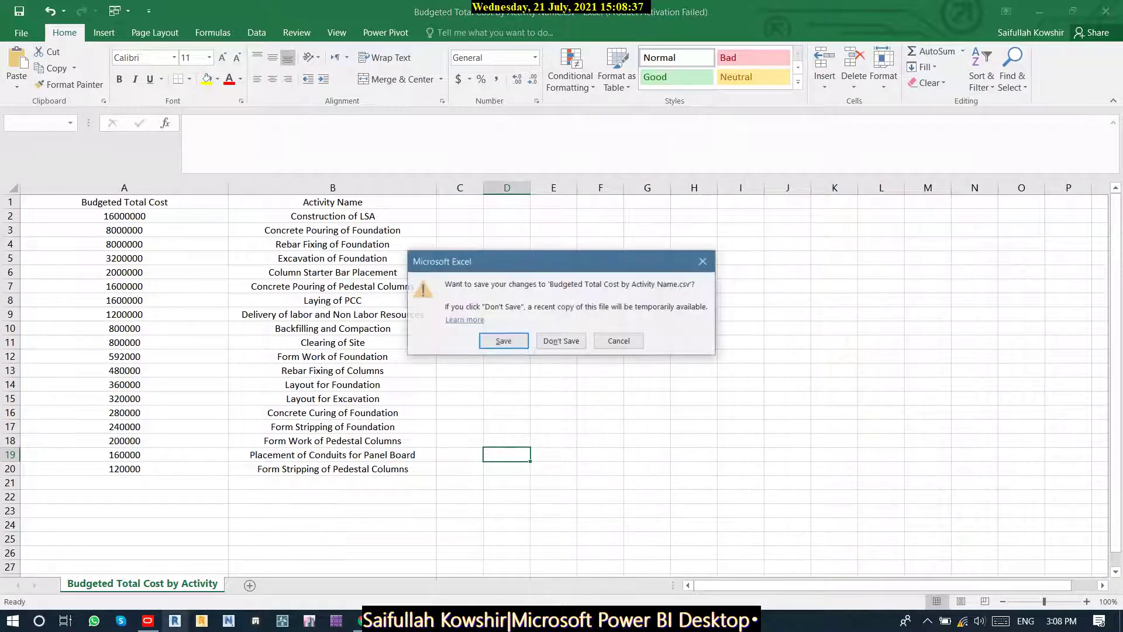
{"action": "left_click", "coordinate": [562, 341]}
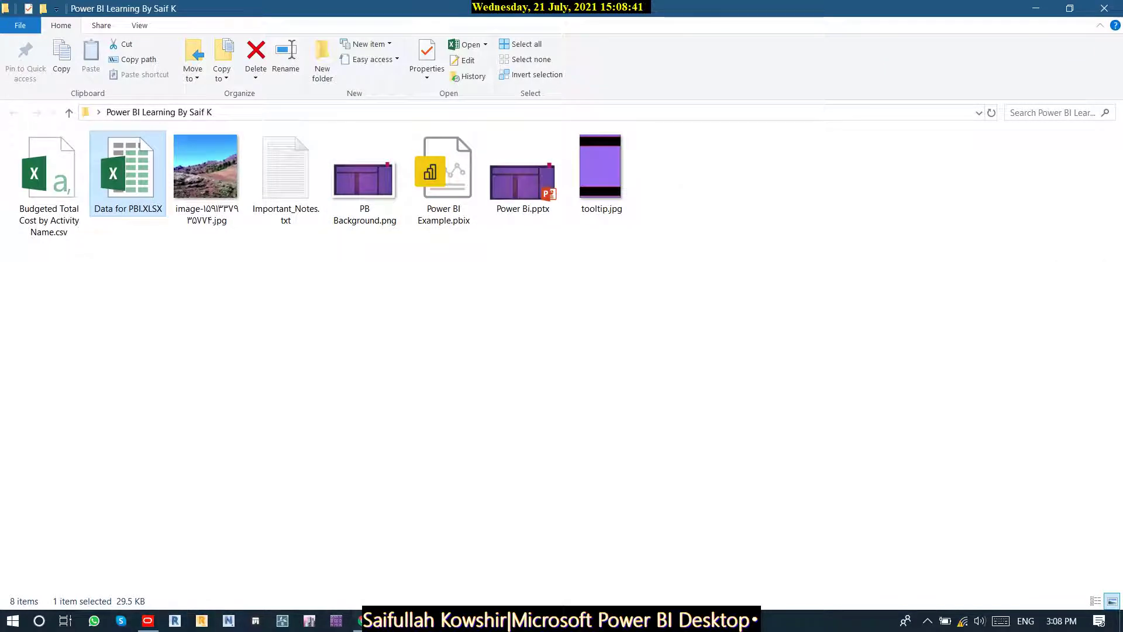
Switch to the Power BI Example report in Power BI Desktop and refresh its data.
{"action": "key", "text": "alt+Tab"}
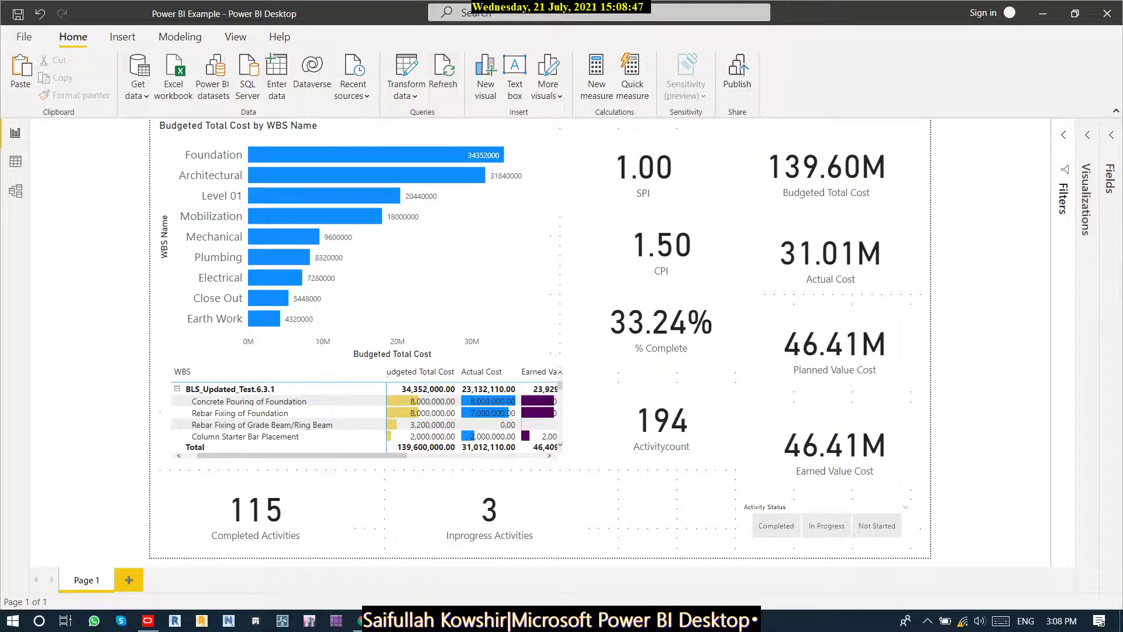
{"action": "left_click", "coordinate": [443, 72]}
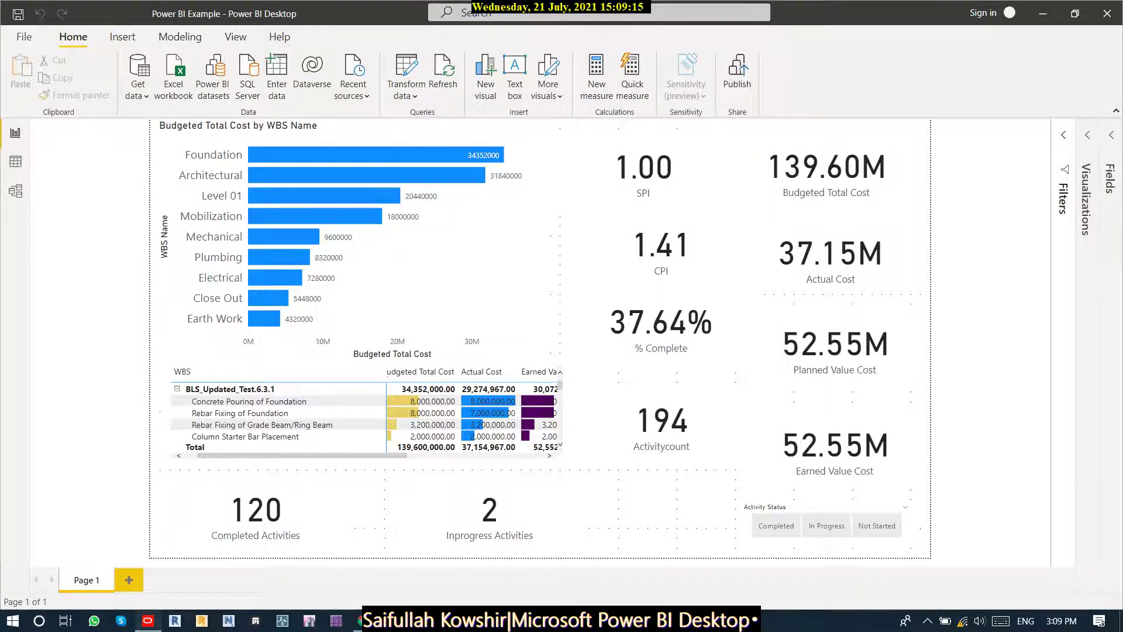
Switch to Primavera P6 and look through the schedule's activities with their status, cost and performance columns.
{"action": "left_click", "coordinate": [148, 620]}
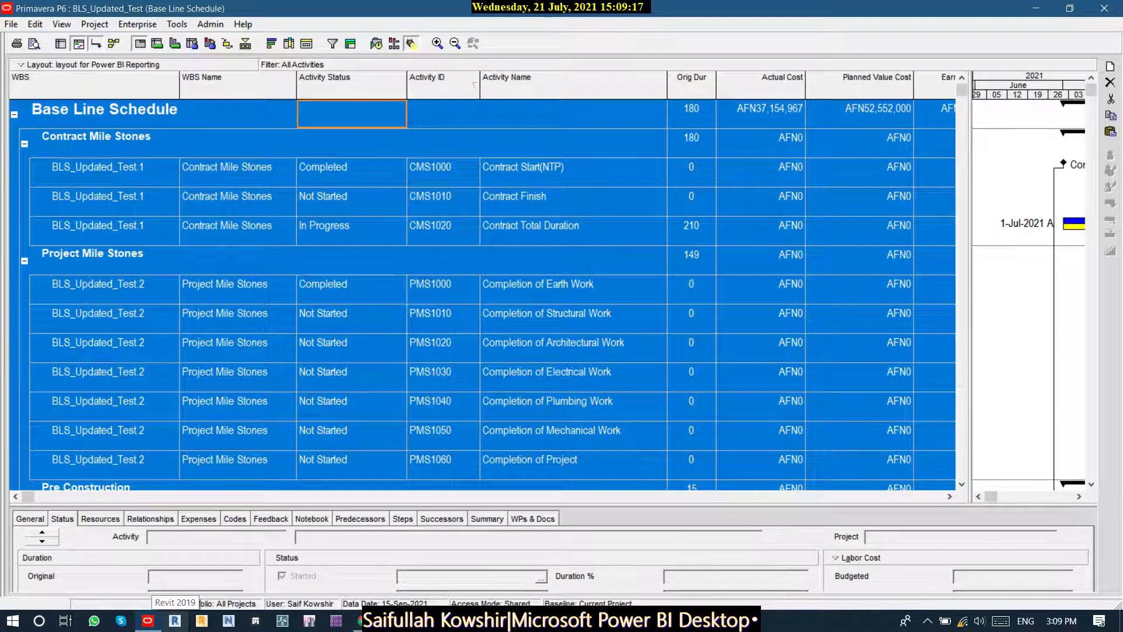
{"action": "left_click", "coordinate": [573, 290]}
{"action": "scroll", "coordinate": [483, 293], "scroll_direction": "down", "scroll_amount": 3}
{"action": "scroll", "coordinate": [483, 293], "scroll_direction": "up", "scroll_amount": 3}
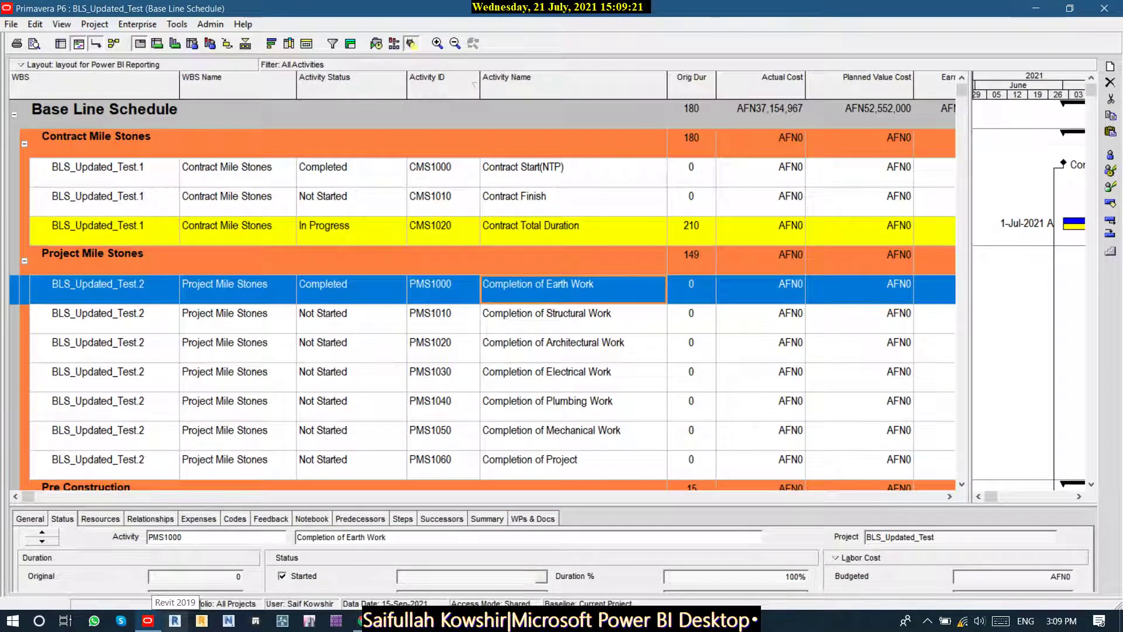
{"action": "scroll", "coordinate": [320, 460], "scroll_direction": "down", "scroll_amount": 13}
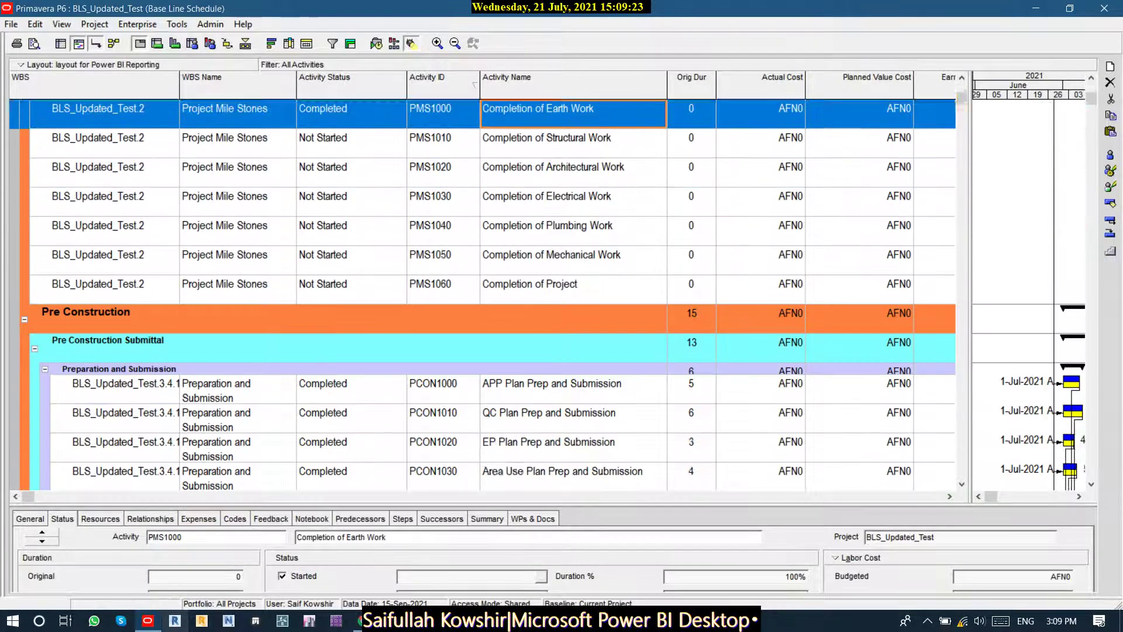
{"action": "scroll", "coordinate": [321, 461], "scroll_direction": "down", "scroll_amount": 3}
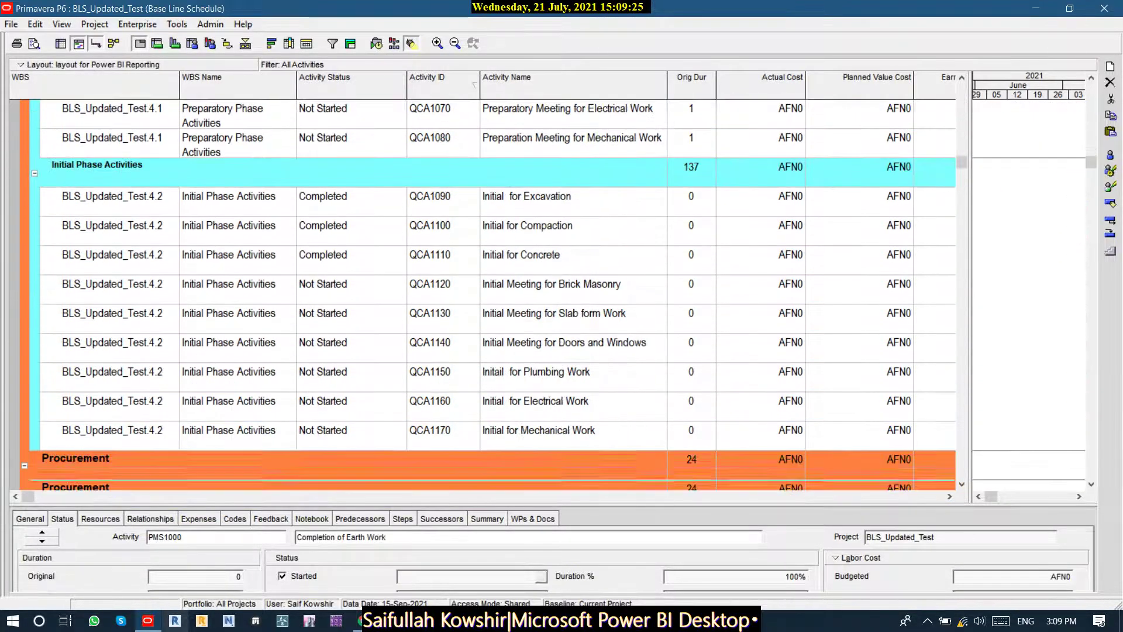
{"action": "left_click", "coordinate": [320, 345]}
{"action": "scroll", "coordinate": [320, 345], "scroll_direction": "down", "scroll_amount": 5}
{"action": "scroll", "coordinate": [321, 345], "scroll_direction": "down", "scroll_amount": 4}
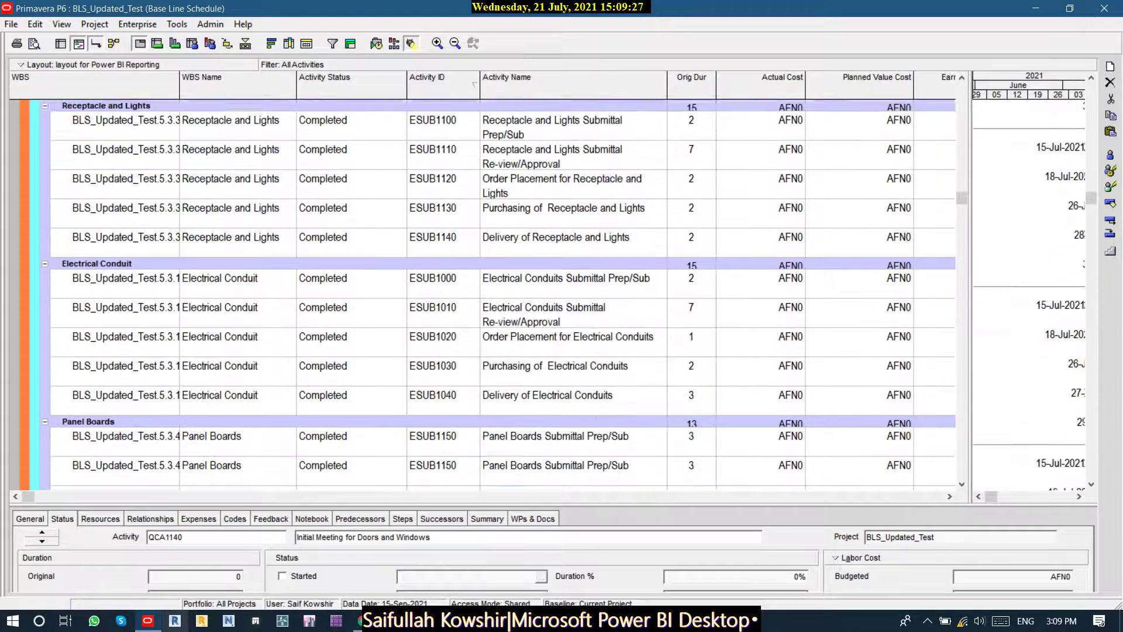
{"action": "left_click", "coordinate": [949, 496]}
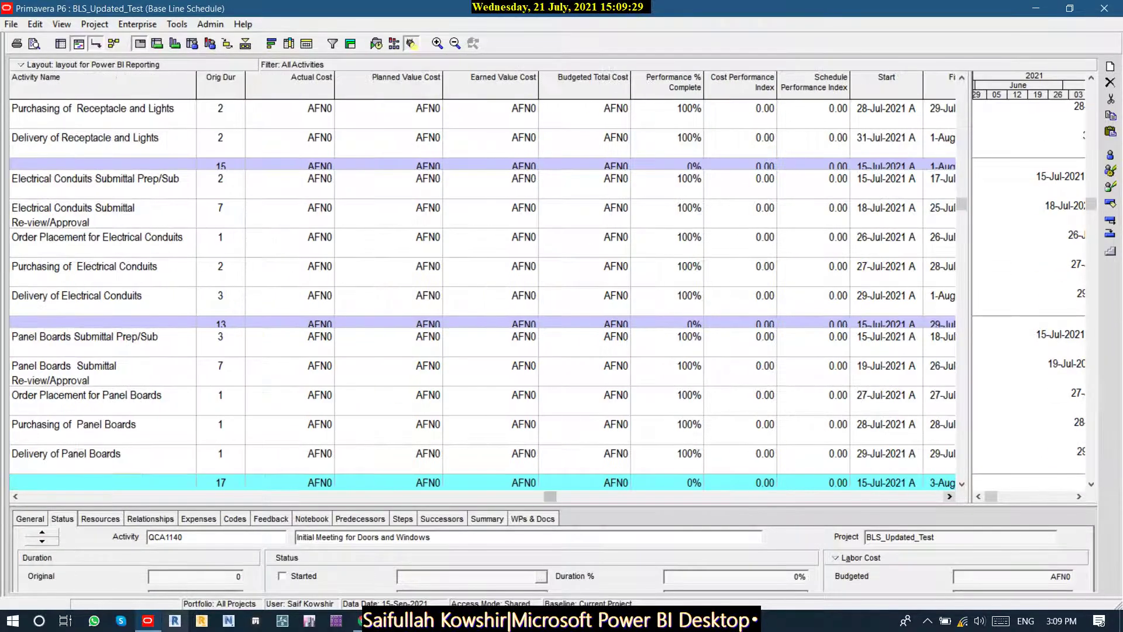
{"action": "scroll", "coordinate": [483, 293], "scroll_direction": "down", "scroll_amount": 5}
{"action": "scroll", "coordinate": [483, 293], "scroll_direction": "down", "scroll_amount": 7}
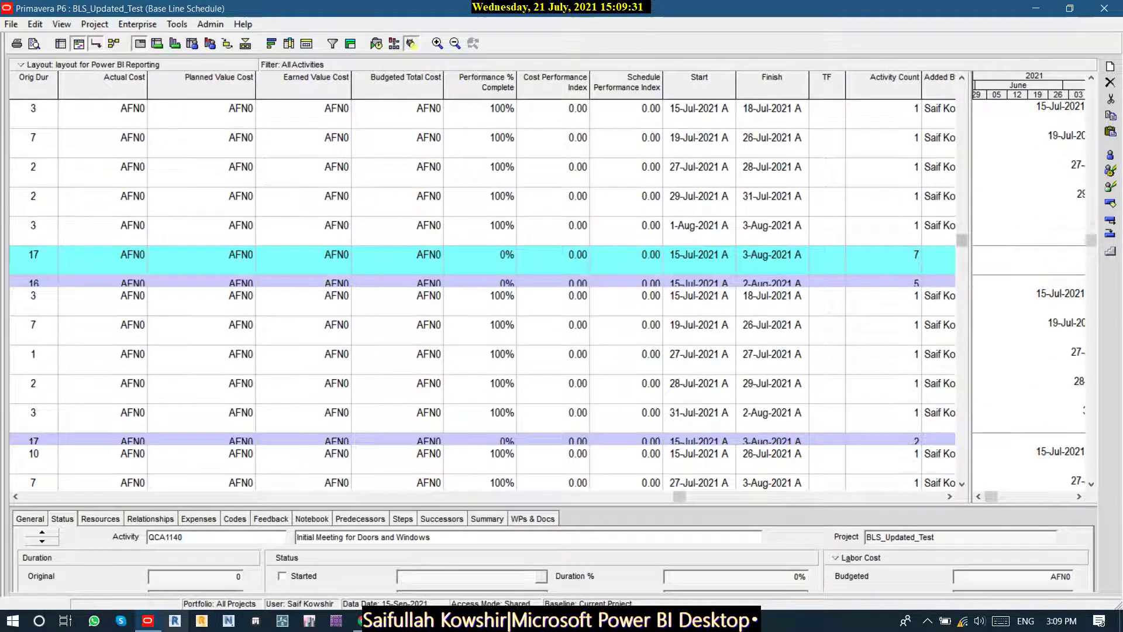
Widen the Gantt chart area and select the Laying of Foundation Stones activity (SWK1150) in the Foundation work.
{"action": "left_click_drag", "start_coordinate": [970, 286], "coordinate": [559, 287]}
{"action": "scroll", "coordinate": [281, 292], "scroll_direction": "down", "scroll_amount": 10}
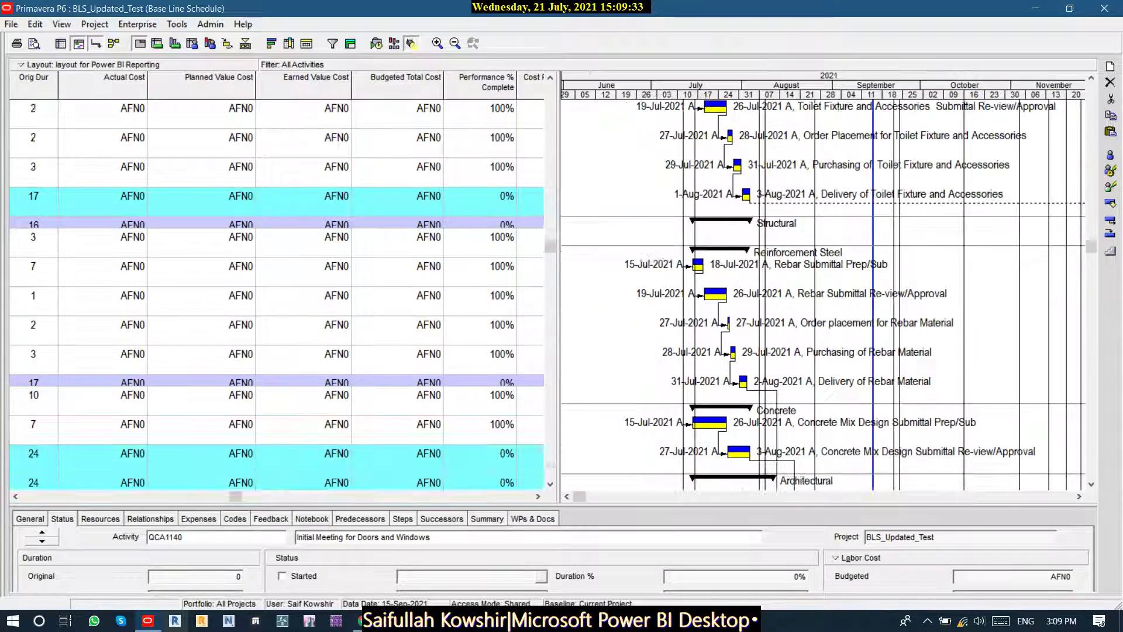
{"action": "scroll", "coordinate": [275, 292], "scroll_direction": "down", "scroll_amount": 15}
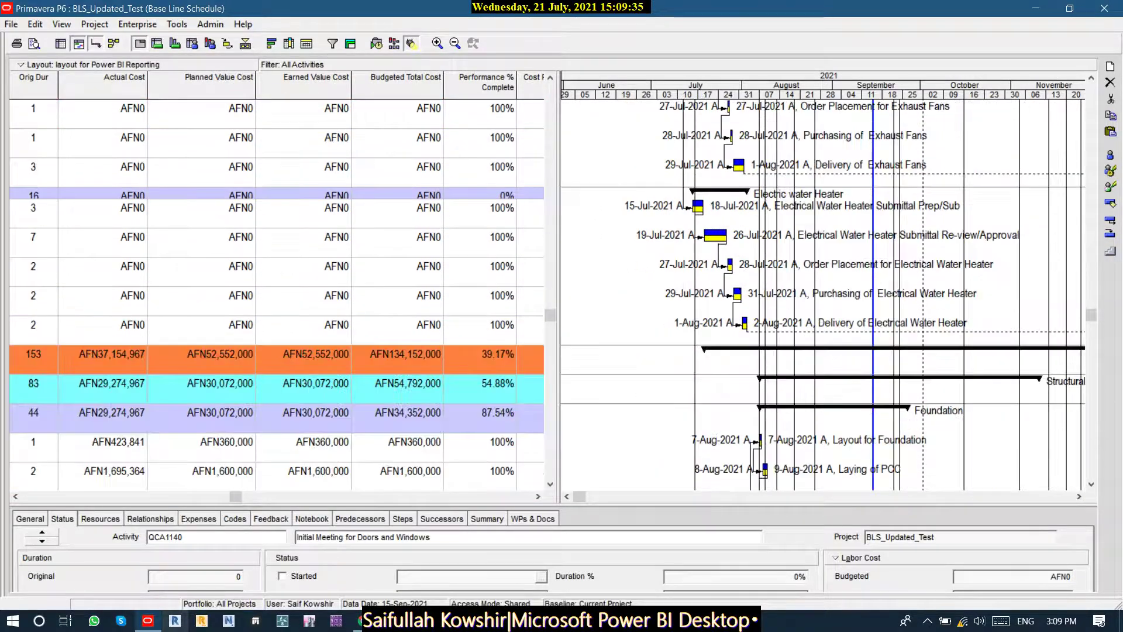
{"action": "scroll", "coordinate": [274, 292], "scroll_direction": "up", "scroll_amount": 4}
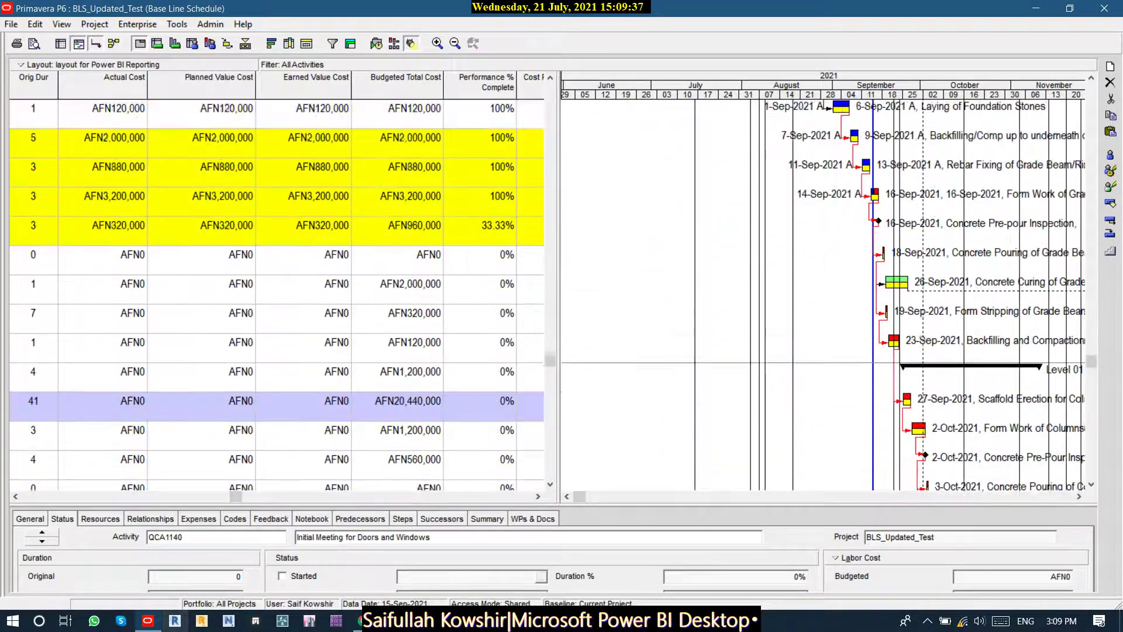
{"action": "scroll", "coordinate": [279, 293], "scroll_direction": "left", "scroll_amount": 5}
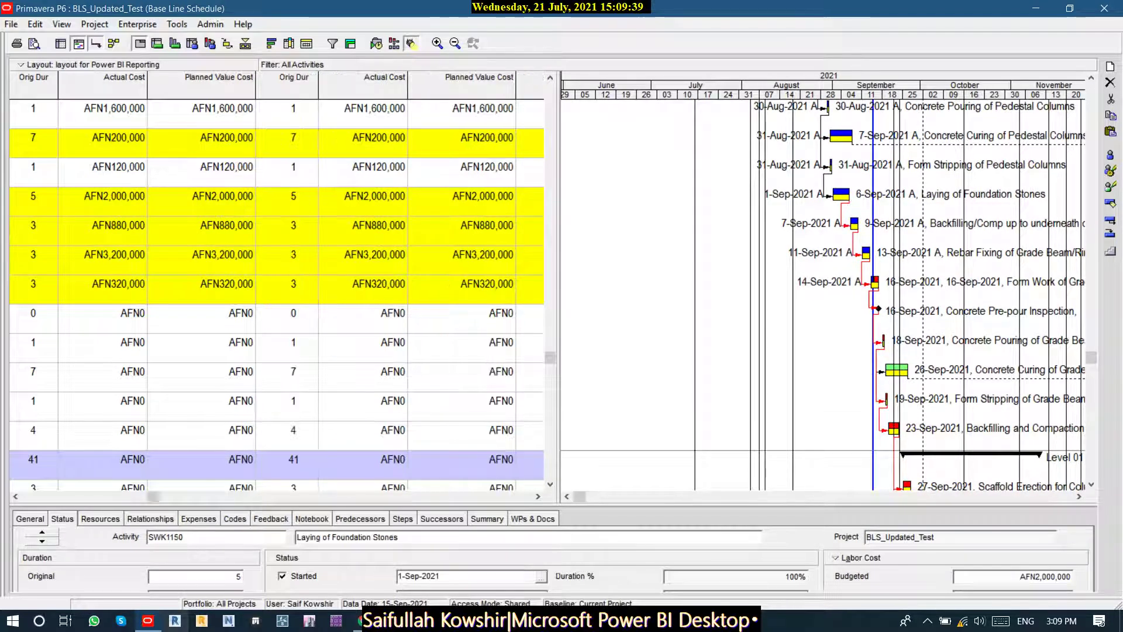
{"action": "left_click", "coordinate": [279, 196]}
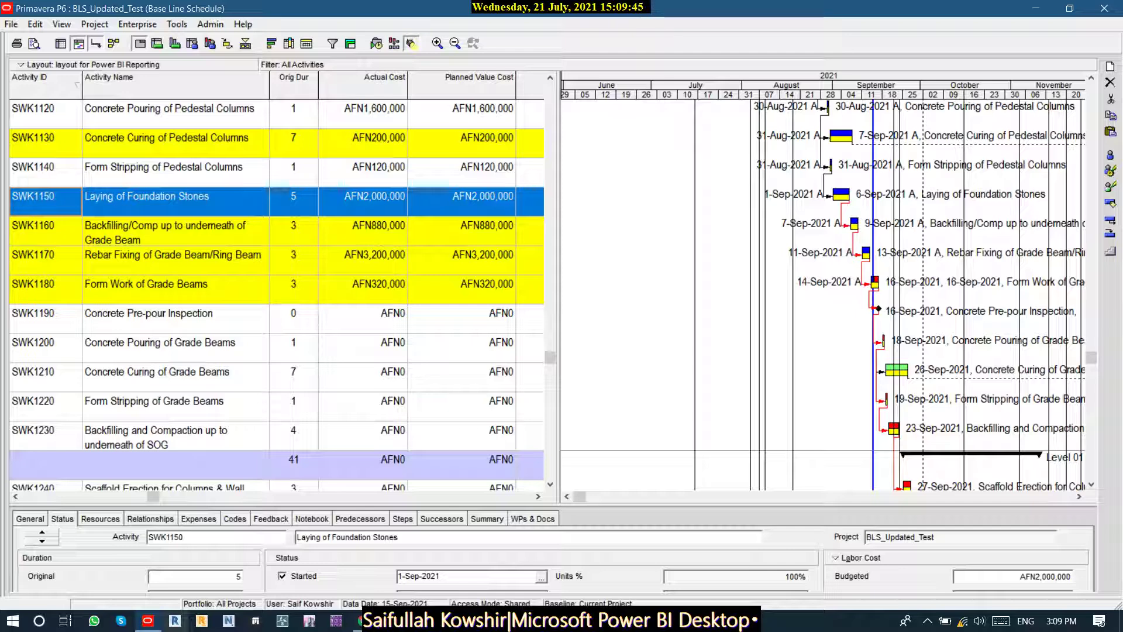
Enlarge the activity details area and set the actual labor cost of Laying of Foundation Stones to 2,500,000.
{"action": "left_click", "coordinate": [362, 201]}
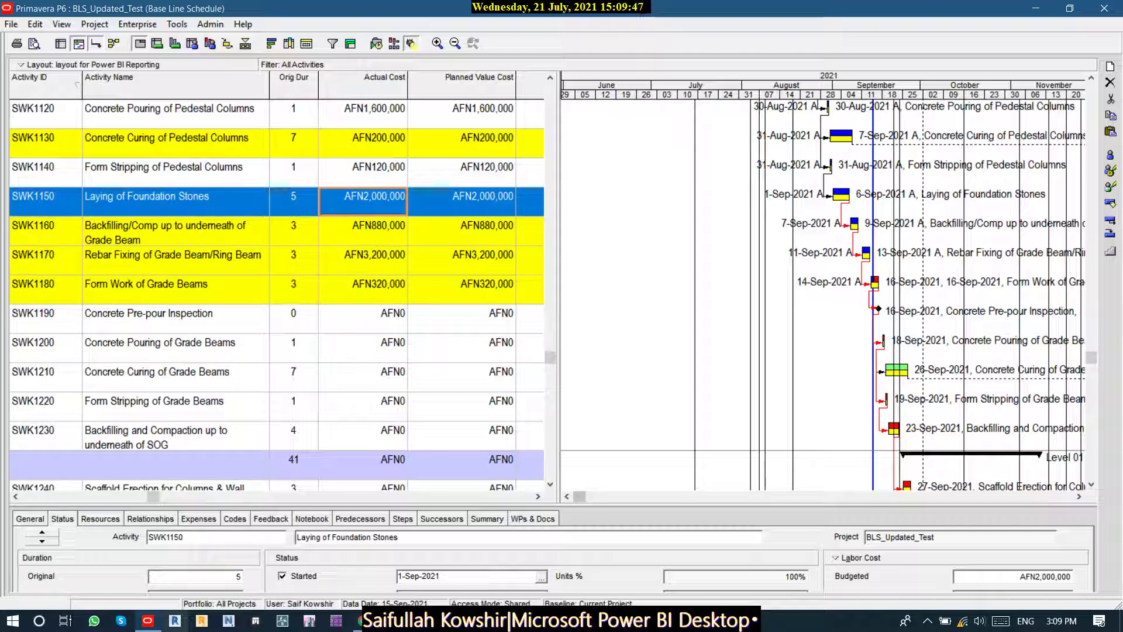
{"action": "left_click_drag", "start_coordinate": [358, 505], "coordinate": [358, 419]}
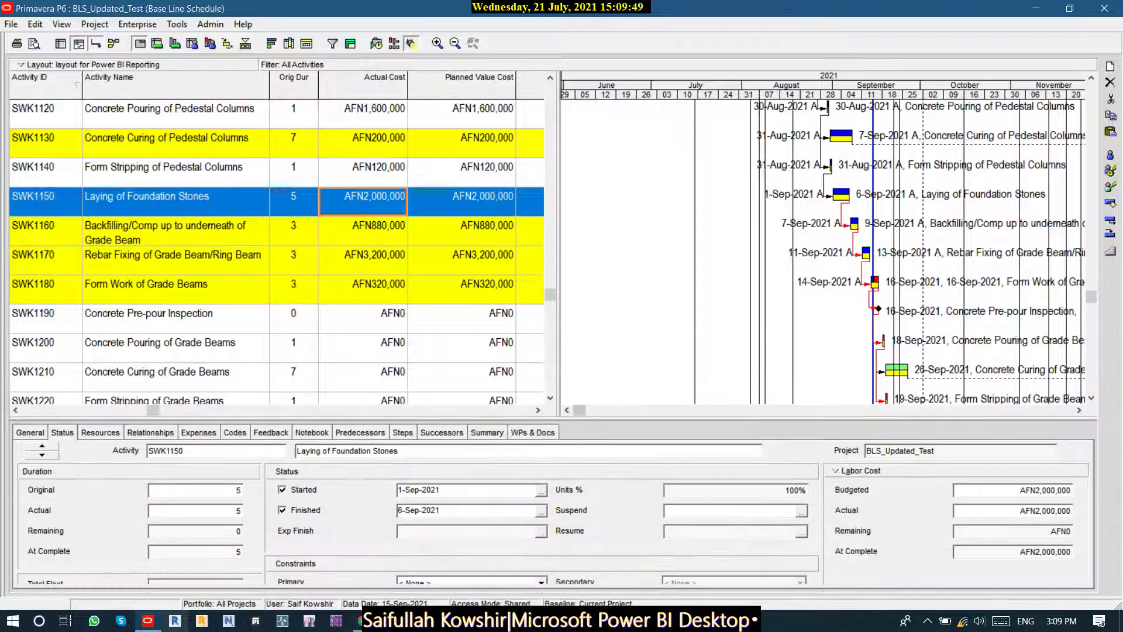
{"action": "left_click_drag", "start_coordinate": [991, 511], "coordinate": [955, 511]}
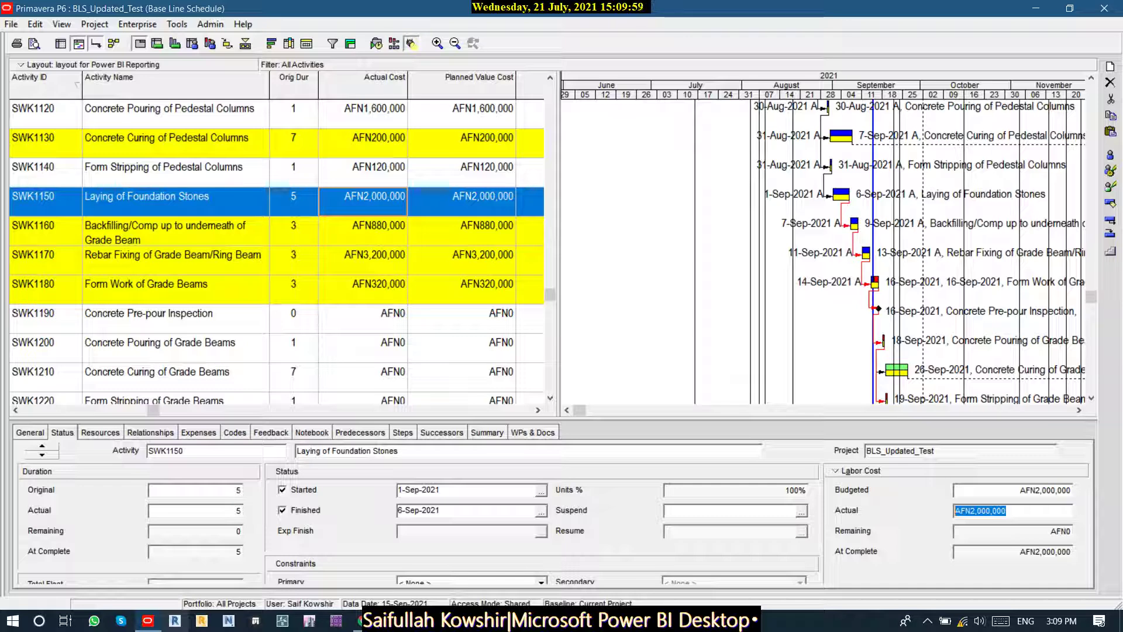
{"action": "type", "text": "25"}
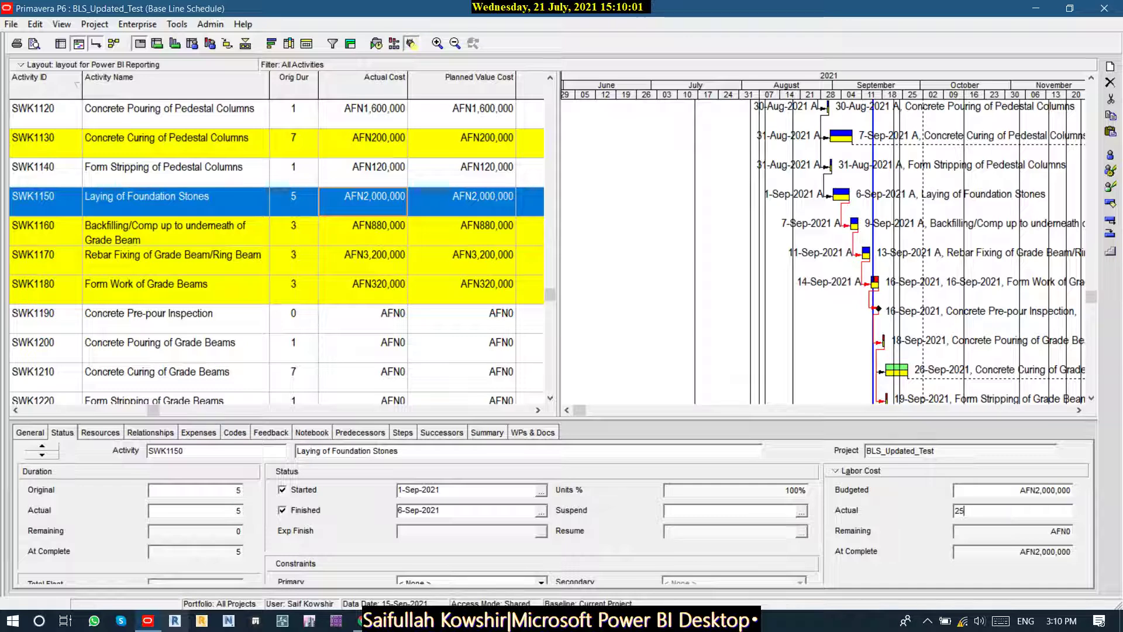
{"action": "type", "text": "00000"}
{"action": "key", "text": "Return"}
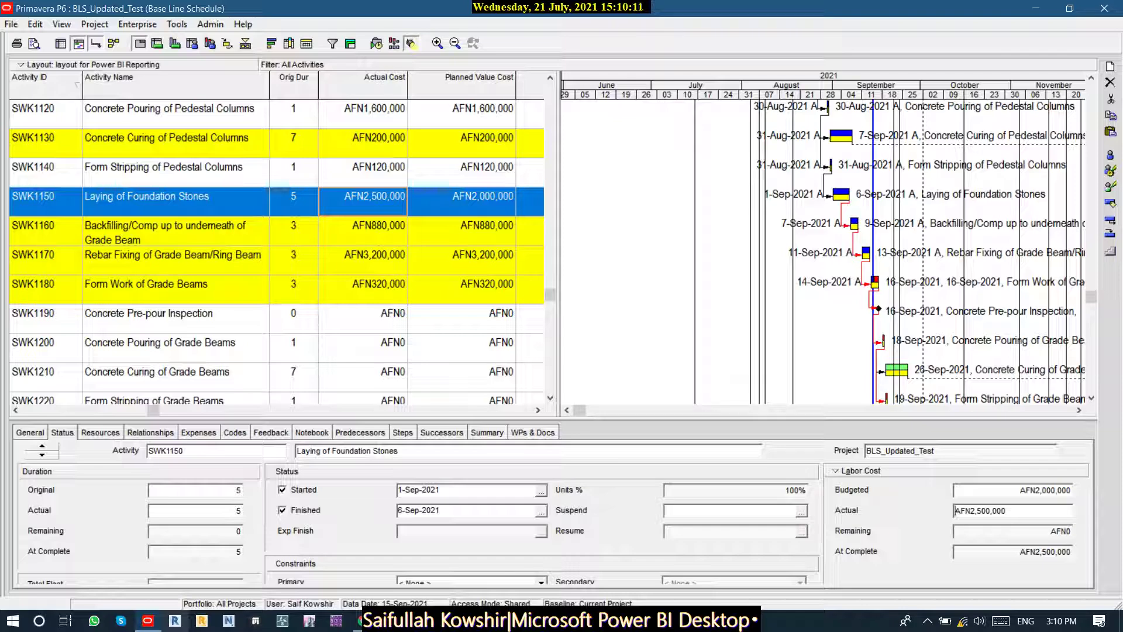
Examine the project-level actual, planned value, earned value and budgeted costs and the performance % complete after the cost change.
{"action": "scroll", "coordinate": [275, 251], "scroll_direction": "up", "scroll_amount": 10}
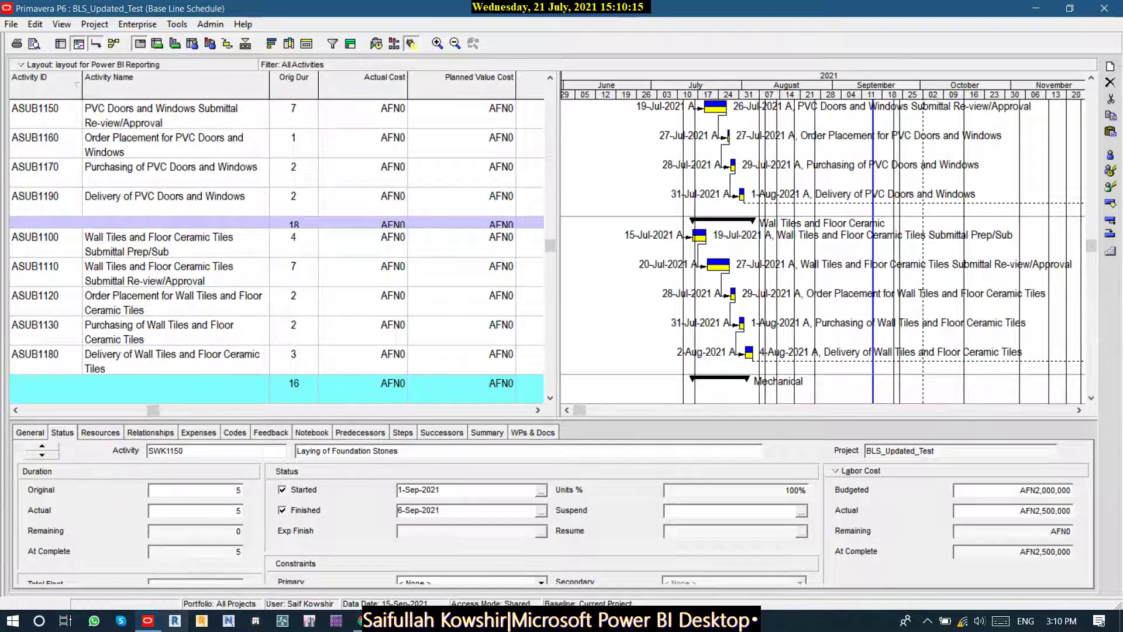
{"action": "scroll", "coordinate": [275, 252], "scroll_direction": "up", "scroll_amount": 10}
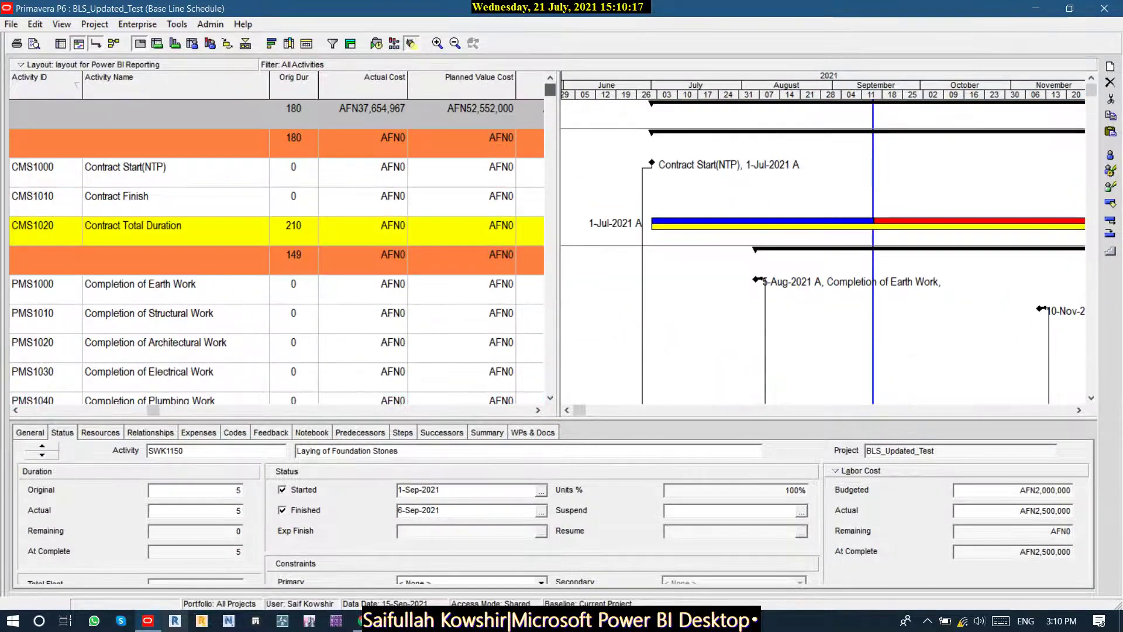
{"action": "left_click", "coordinate": [362, 173]}
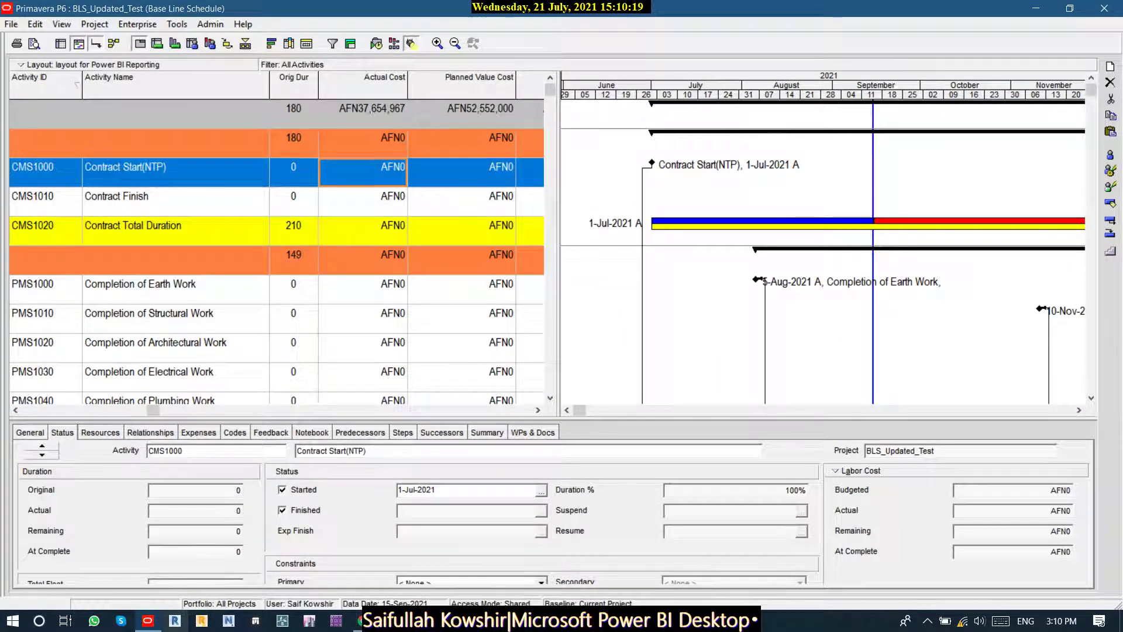
{"action": "key", "text": "Right"}
{"action": "key", "text": "Right"}
{"action": "key", "text": "Right"}
{"action": "key", "text": "Right"}
{"action": "key", "text": "Right"}
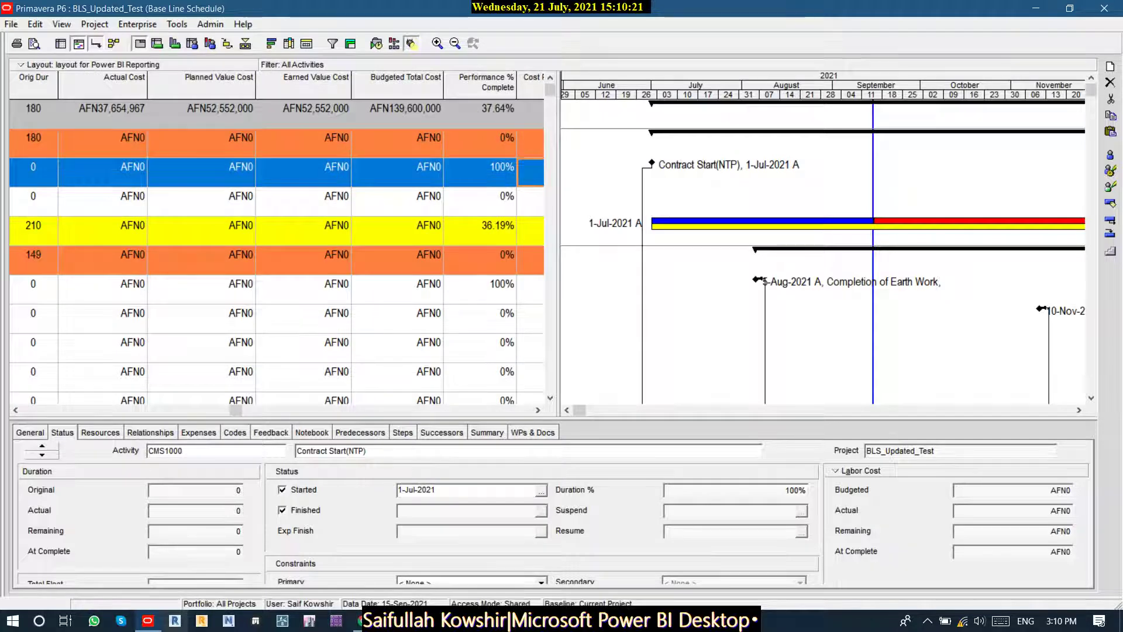
{"action": "left_click", "coordinate": [481, 198]}
{"action": "left_click", "coordinate": [481, 170]}
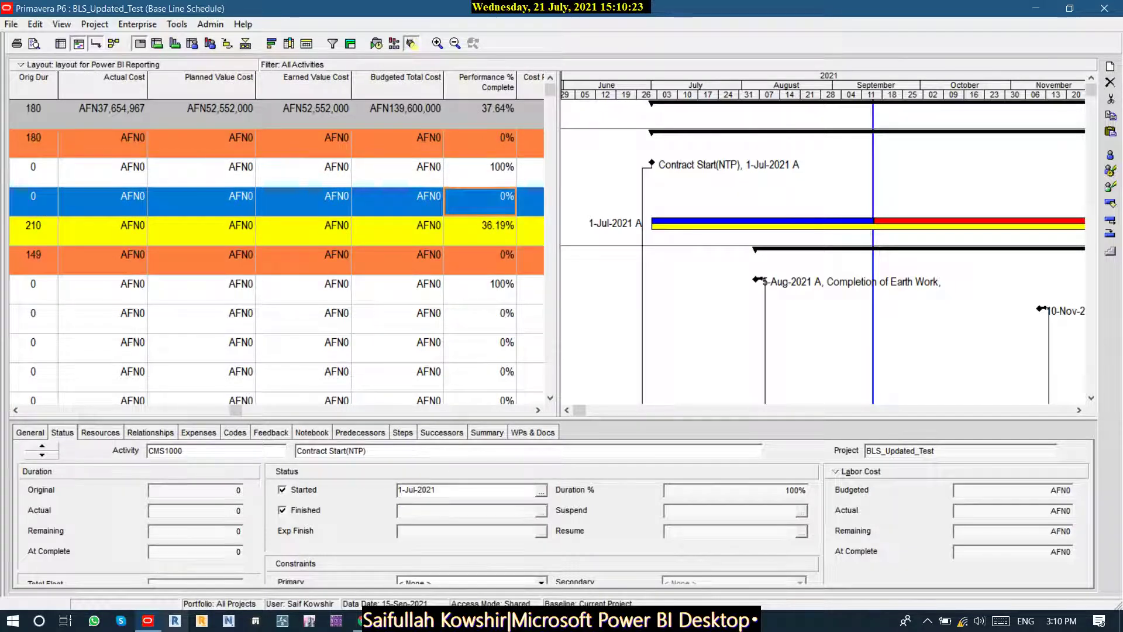
Bring the Cost Performance Index and Schedule Performance Index columns into view and examine the project-level values.
{"action": "scroll", "coordinate": [481, 199], "scroll_direction": "down", "scroll_amount": 4}
{"action": "scroll", "coordinate": [276, 252], "scroll_direction": "down", "scroll_amount": 3}
{"action": "scroll", "coordinate": [276, 251], "scroll_direction": "up", "scroll_amount": 6}
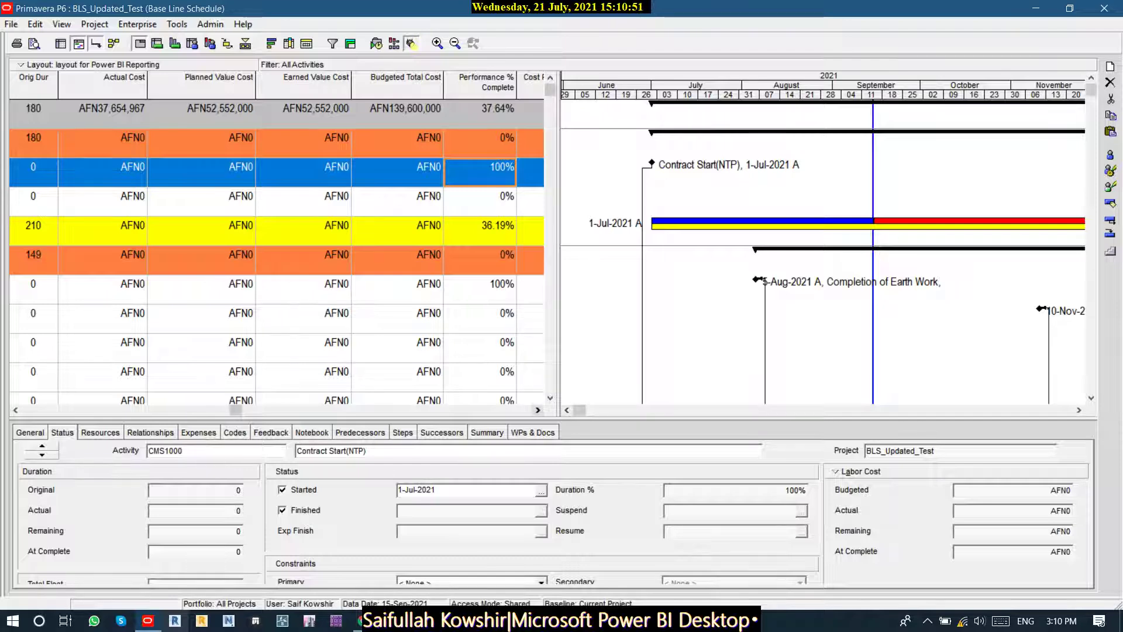
{"action": "left_click", "coordinate": [538, 409]}
{"action": "left_click", "coordinate": [538, 410]}
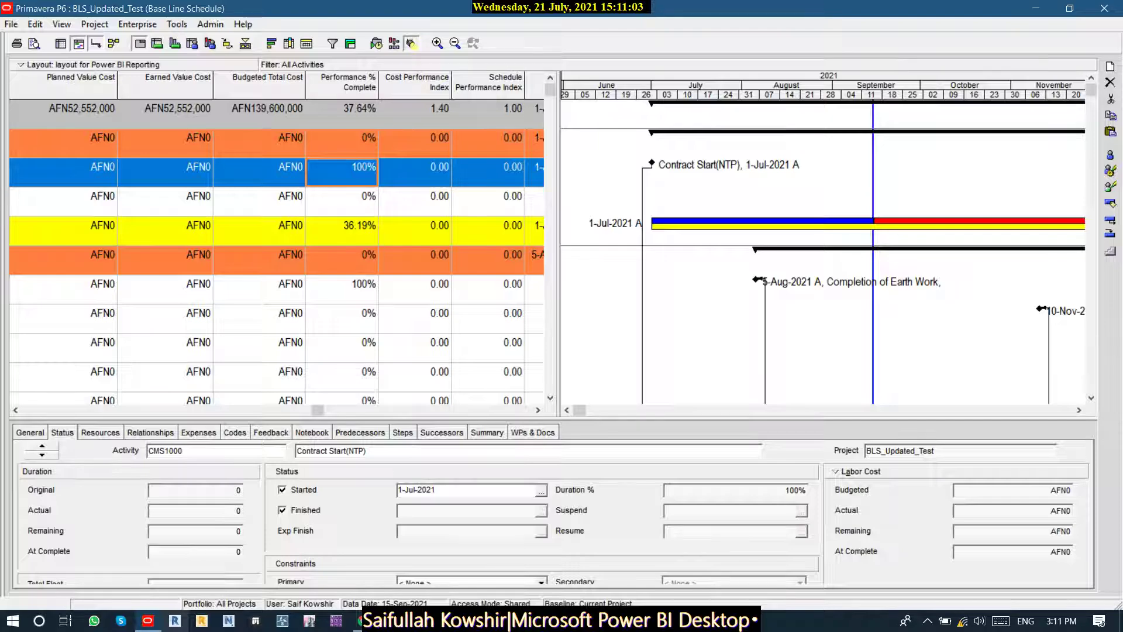
Set the actual labor cost of the Concrete Curing of Pedestal Columns activity (SWK1130) to 300,000.
{"action": "scroll", "coordinate": [275, 251], "scroll_direction": "down", "scroll_amount": 15}
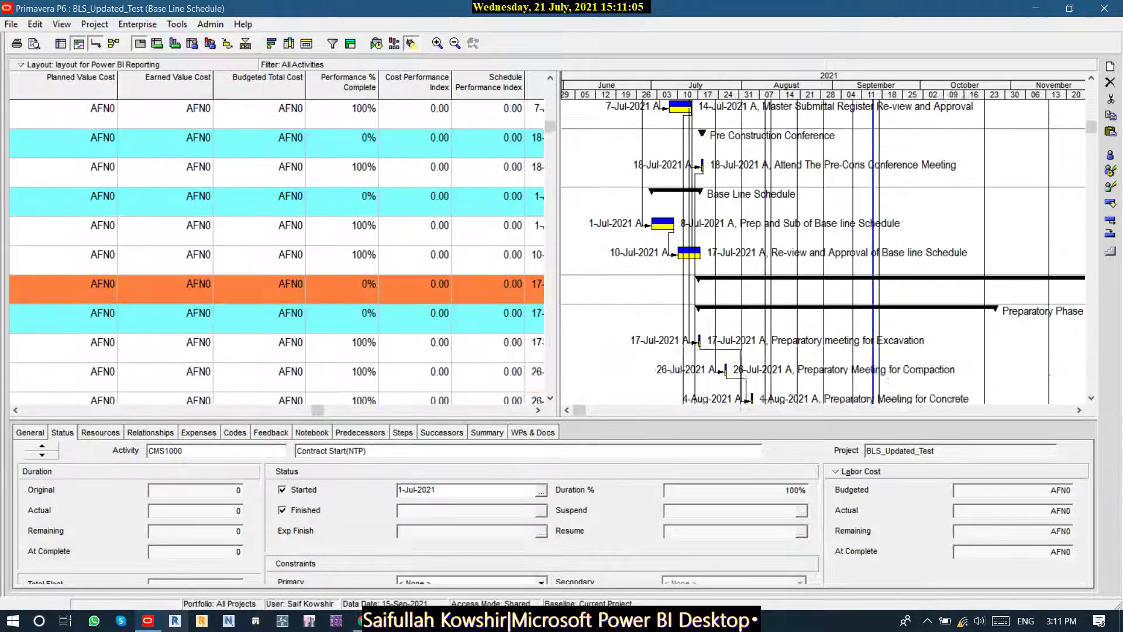
{"action": "scroll", "coordinate": [275, 252], "scroll_direction": "down", "scroll_amount": 15}
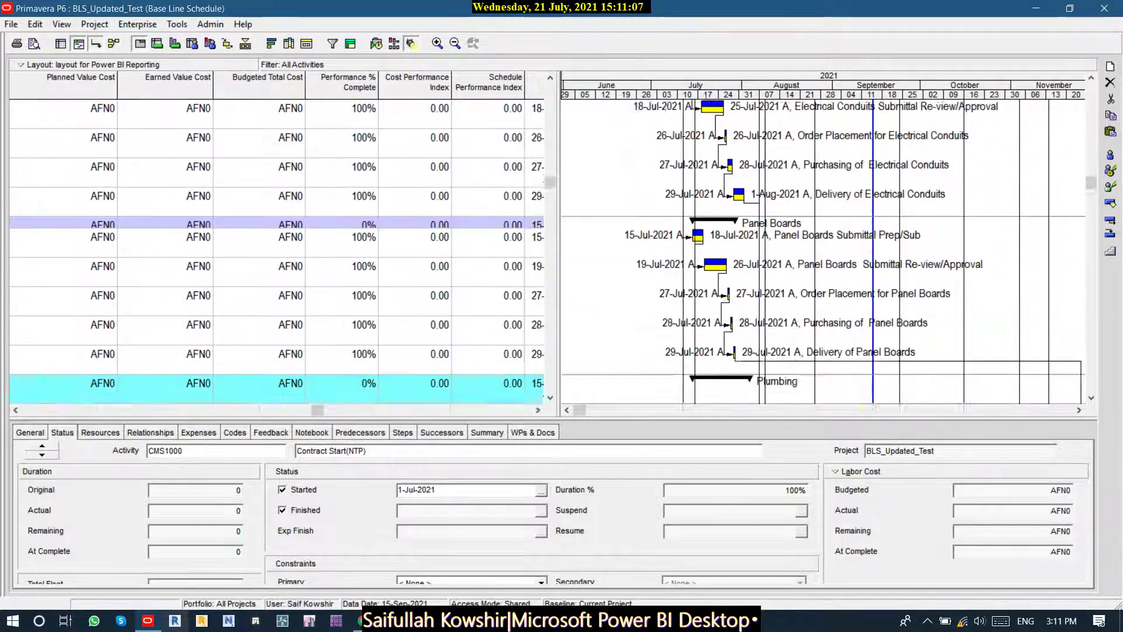
{"action": "scroll", "coordinate": [275, 252], "scroll_direction": "down", "scroll_amount": 15}
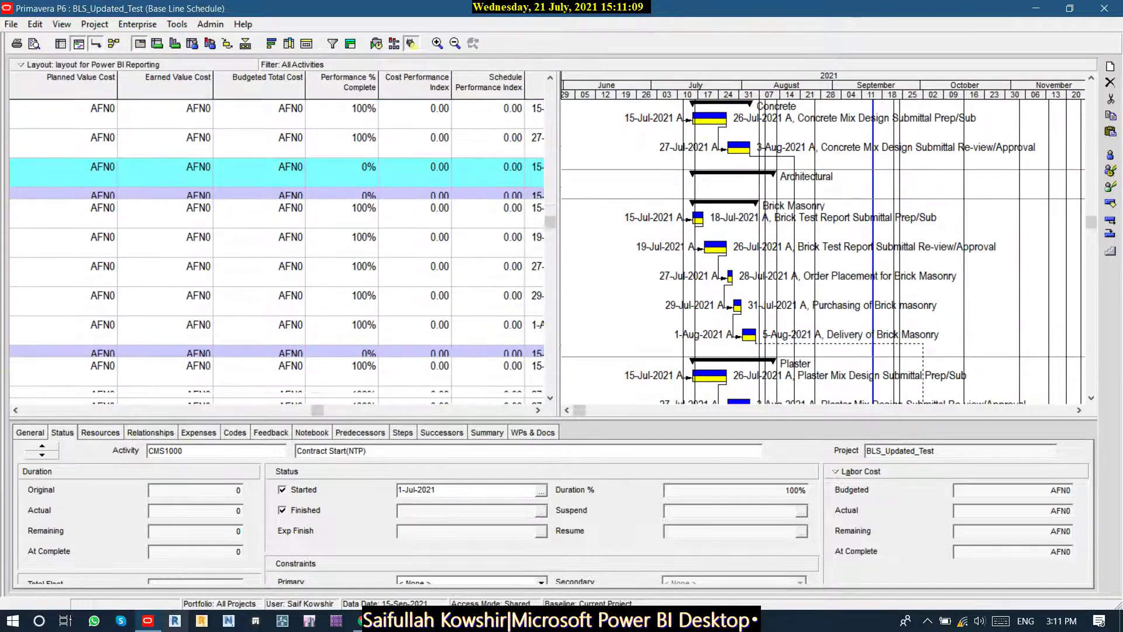
{"action": "scroll", "coordinate": [275, 252], "scroll_direction": "down", "scroll_amount": 15}
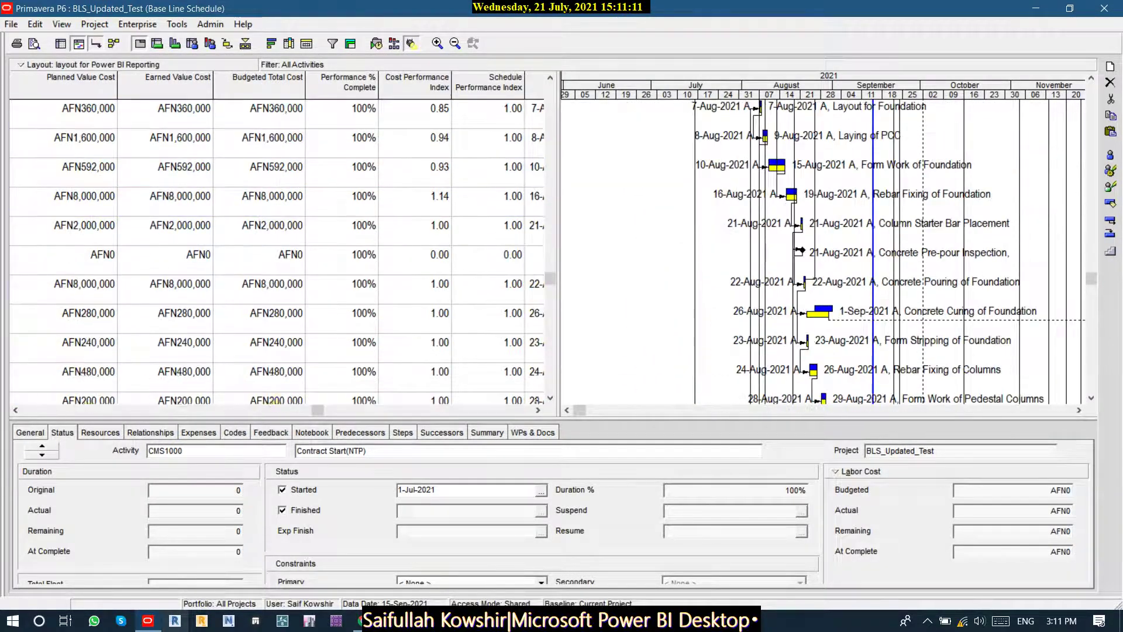
{"action": "scroll", "coordinate": [274, 251], "scroll_direction": "down", "scroll_amount": 5}
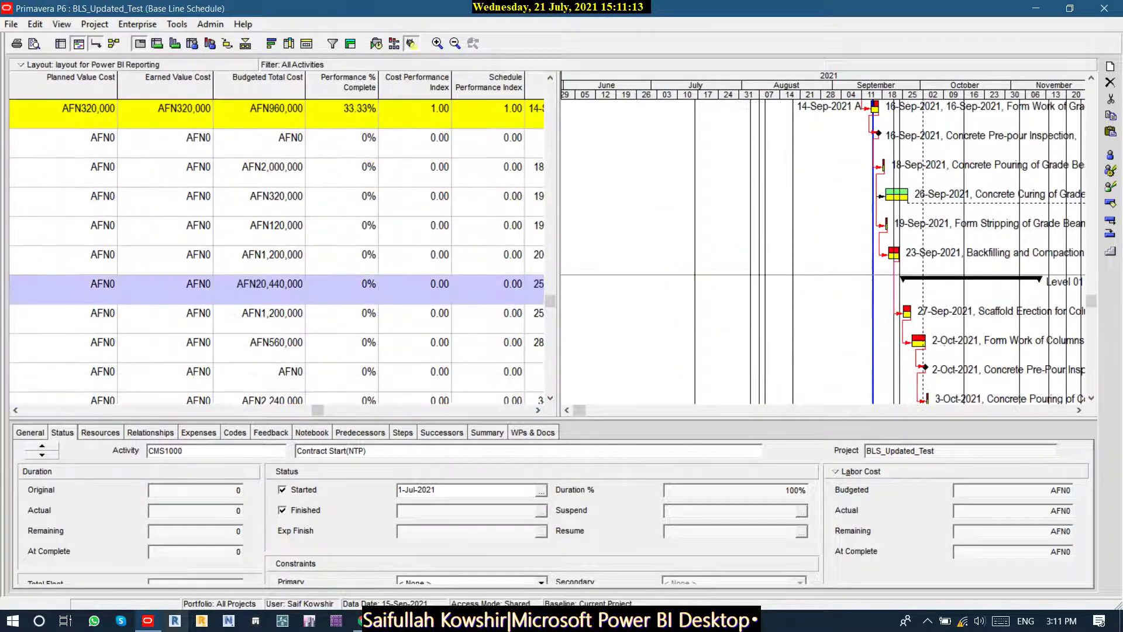
{"action": "scroll", "coordinate": [275, 252], "scroll_direction": "up", "scroll_amount": 1}
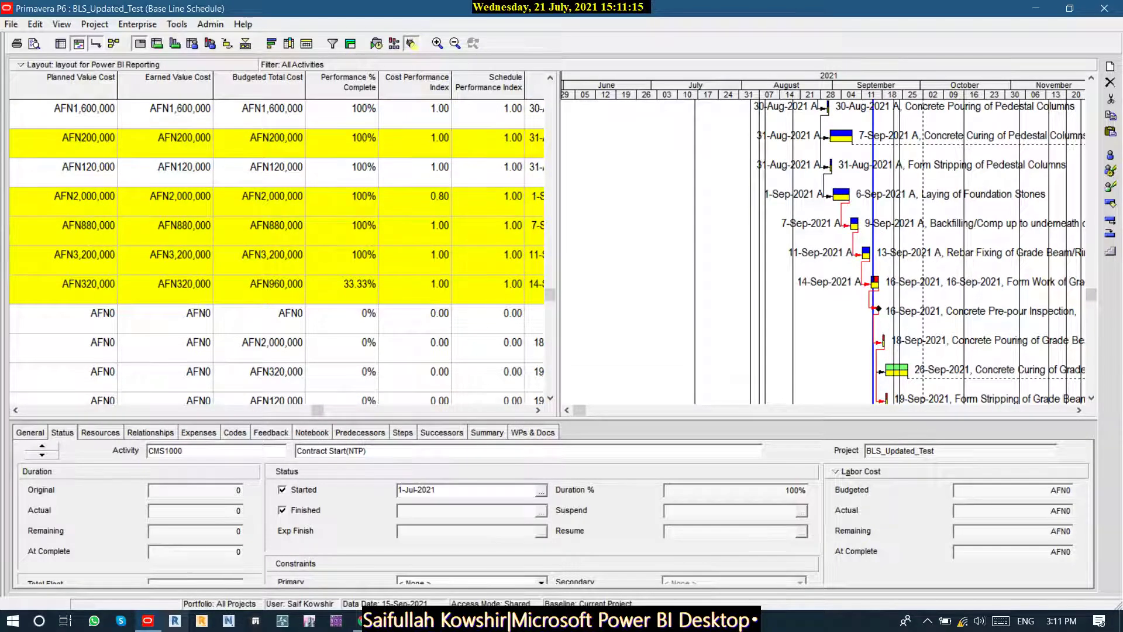
{"action": "left_click", "coordinate": [342, 143]}
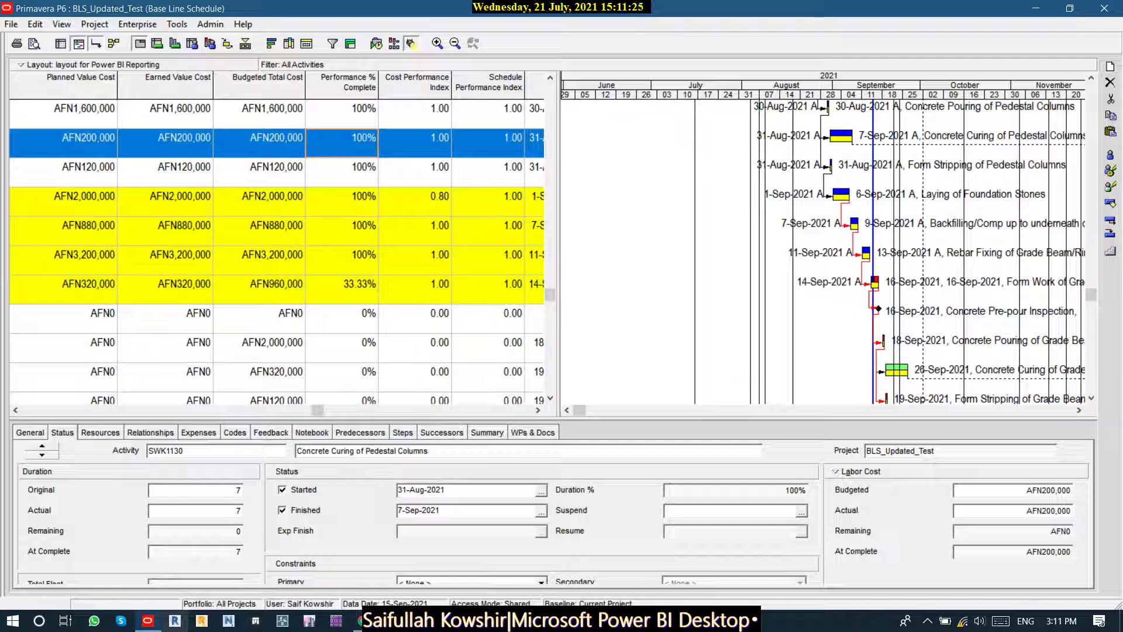
{"action": "left_click", "coordinate": [1007, 510]}
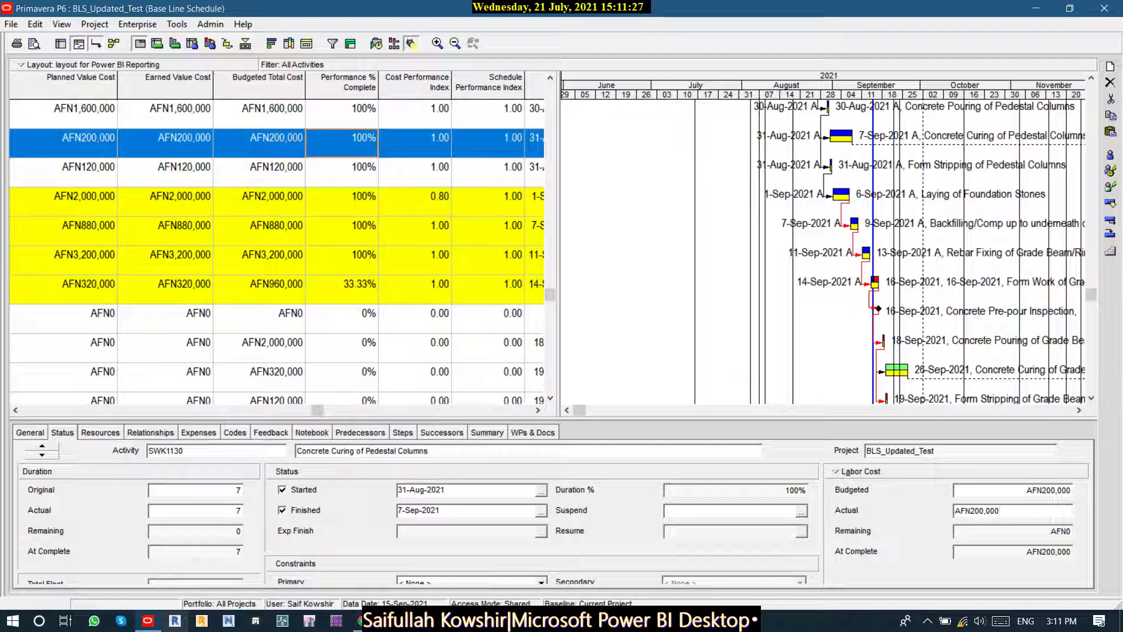
{"action": "left_click_drag", "start_coordinate": [1003, 510], "coordinate": [955, 510]}
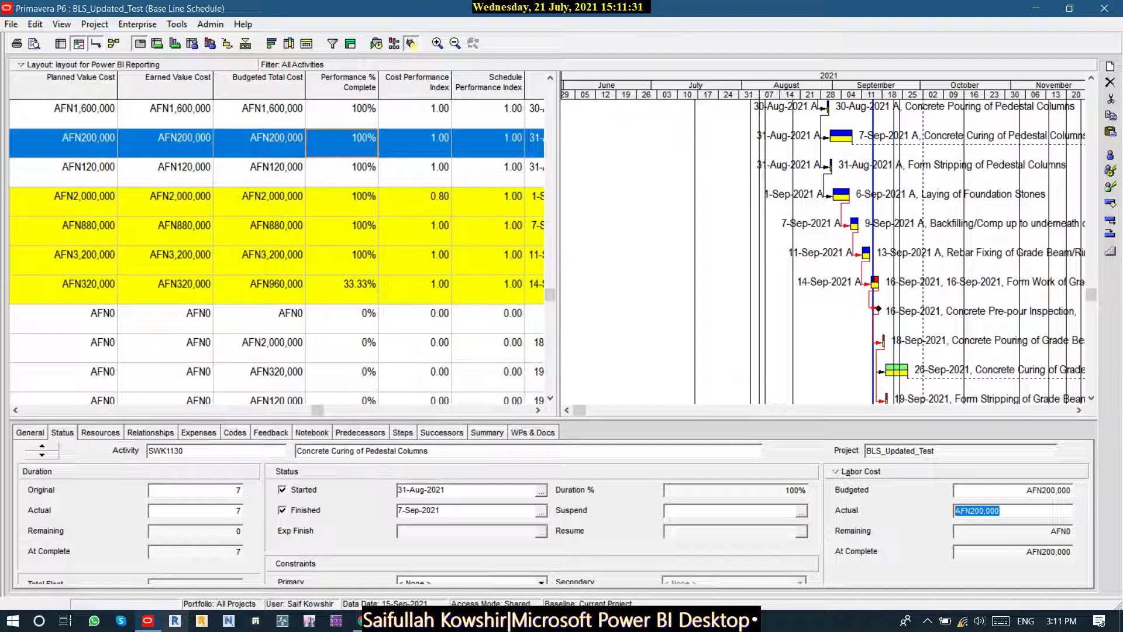
{"action": "type", "text": "3"}
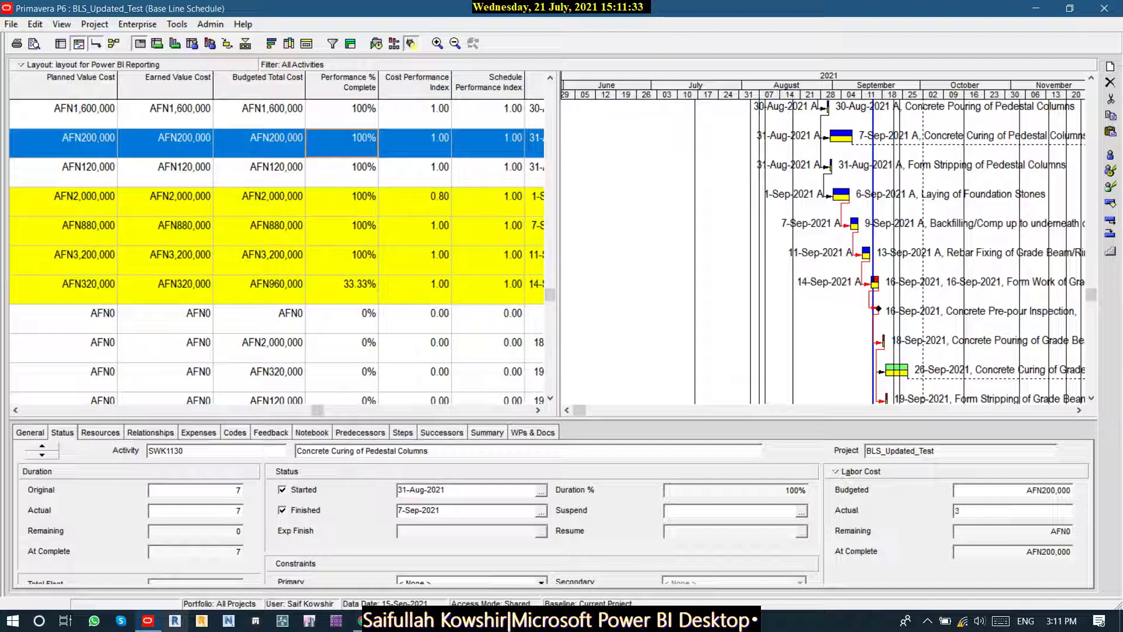
{"action": "type", "text": "00000"}
{"action": "key", "text": "Return"}
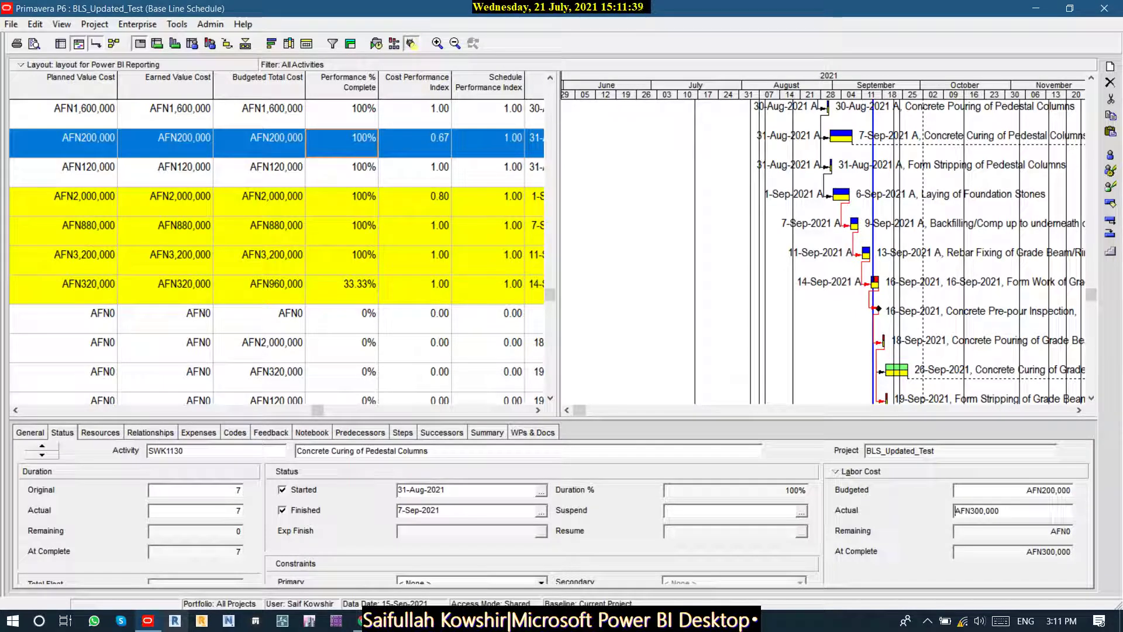
Examine the Cost Performance Index of Concrete Curing of Pedestal Columns and of the whole project after the cost change.
{"action": "left_click", "coordinate": [415, 143]}
{"action": "left_click", "coordinate": [488, 143]}
{"action": "left_click", "coordinate": [414, 143]}
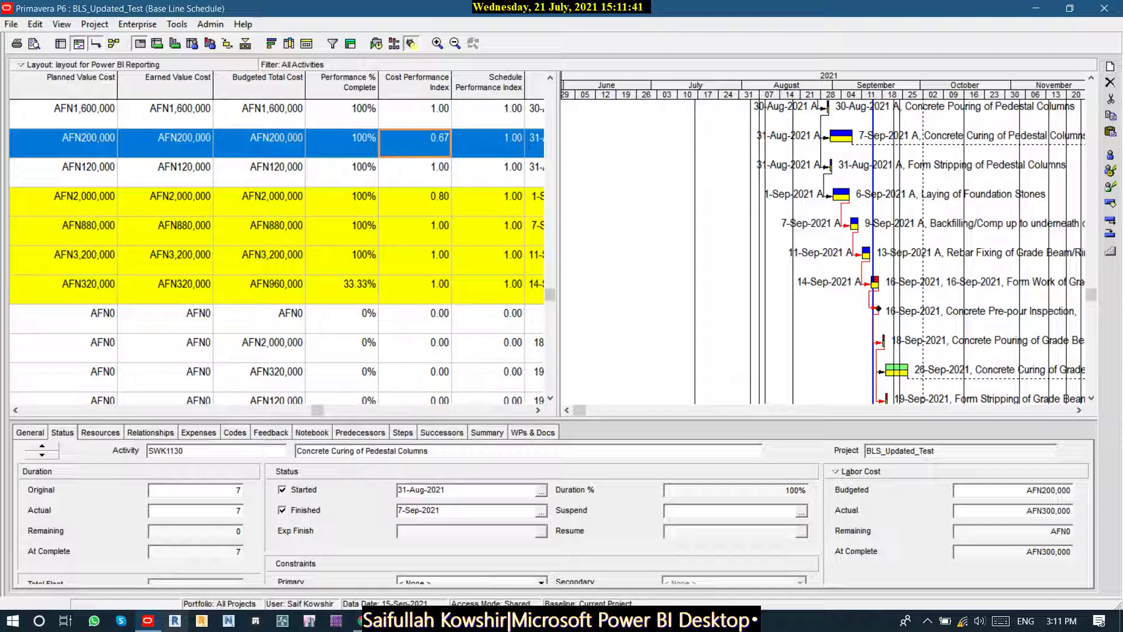
{"action": "scroll", "coordinate": [278, 251], "scroll_direction": "up", "scroll_amount": 4}
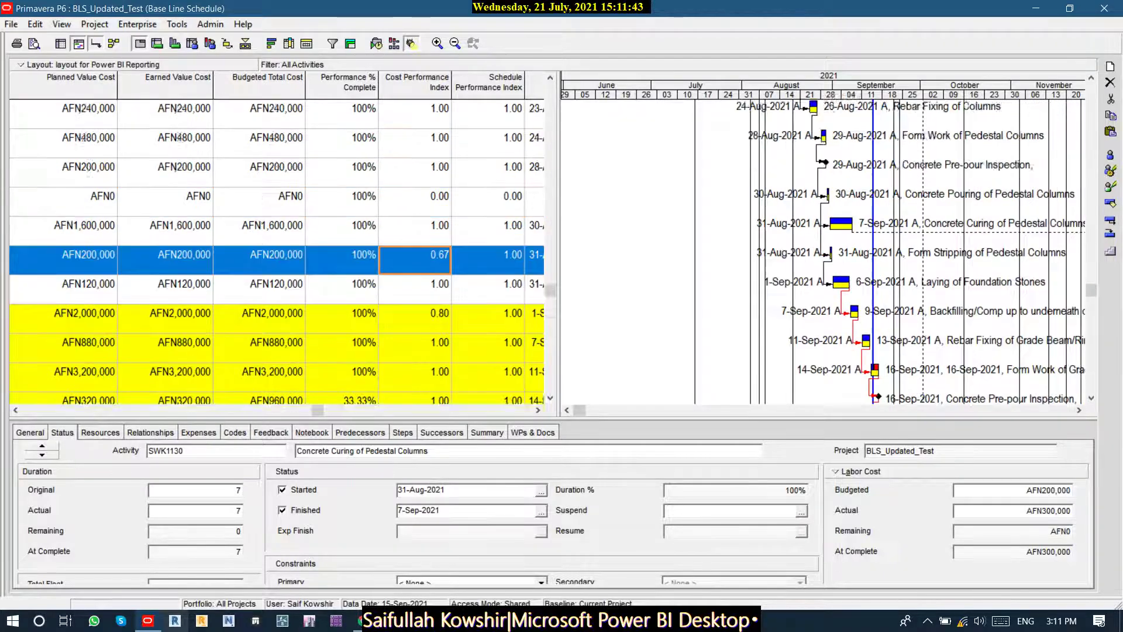
{"action": "left_click_drag", "start_coordinate": [550, 278], "coordinate": [549, 89]}
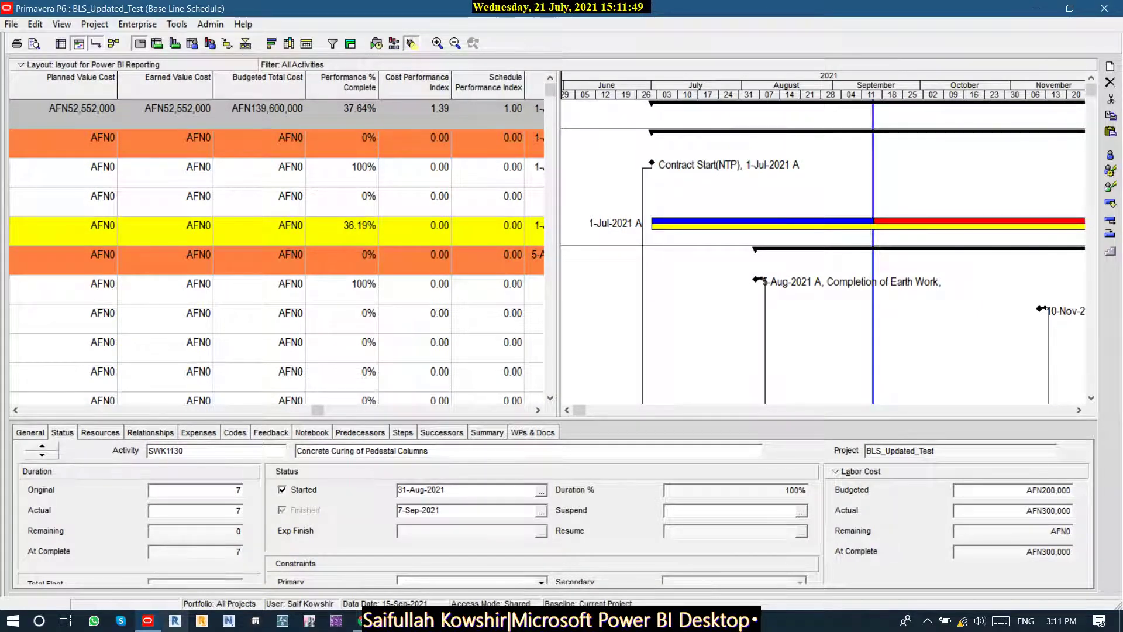
Bring the WBS, activity status and activity ID columns back into view and examine the contract and project milestone activities.
{"action": "left_click", "coordinate": [414, 172]}
{"action": "left_click", "coordinate": [342, 172]}
{"action": "key", "text": "Left"}
{"action": "key", "text": "Left"}
{"action": "key", "text": "Left"}
{"action": "key", "text": "Left"}
{"action": "key", "text": "Left"}
{"action": "key", "text": "Left"}
{"action": "key", "text": "Left"}
{"action": "key", "text": "Left"}
{"action": "key", "text": "Left"}
{"action": "key", "text": "Left"}
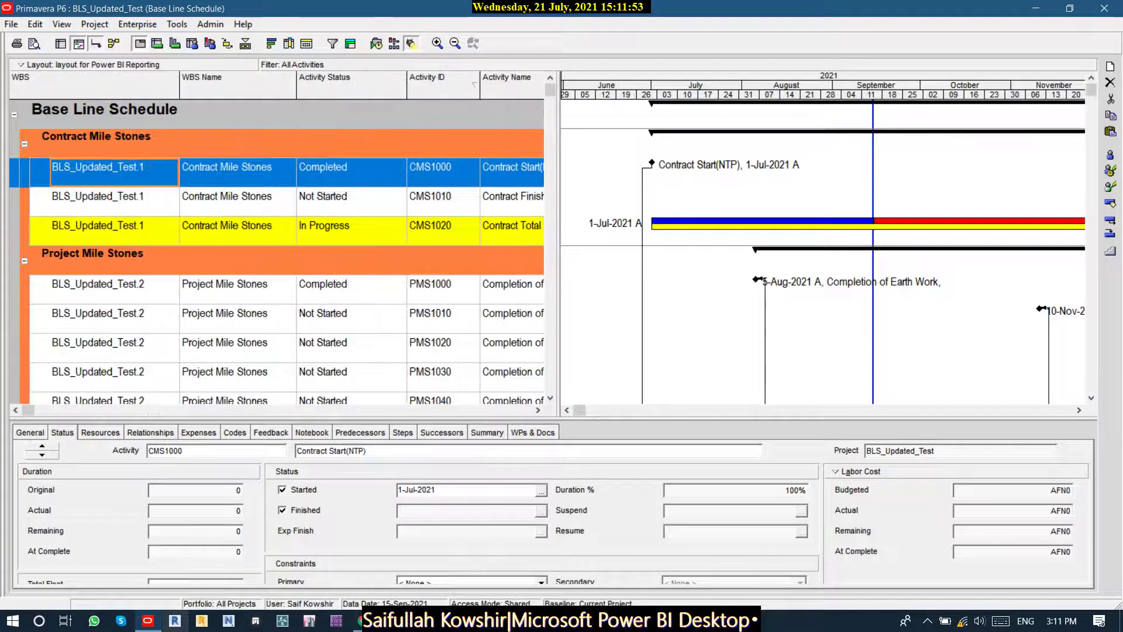
{"action": "left_click", "coordinate": [237, 202]}
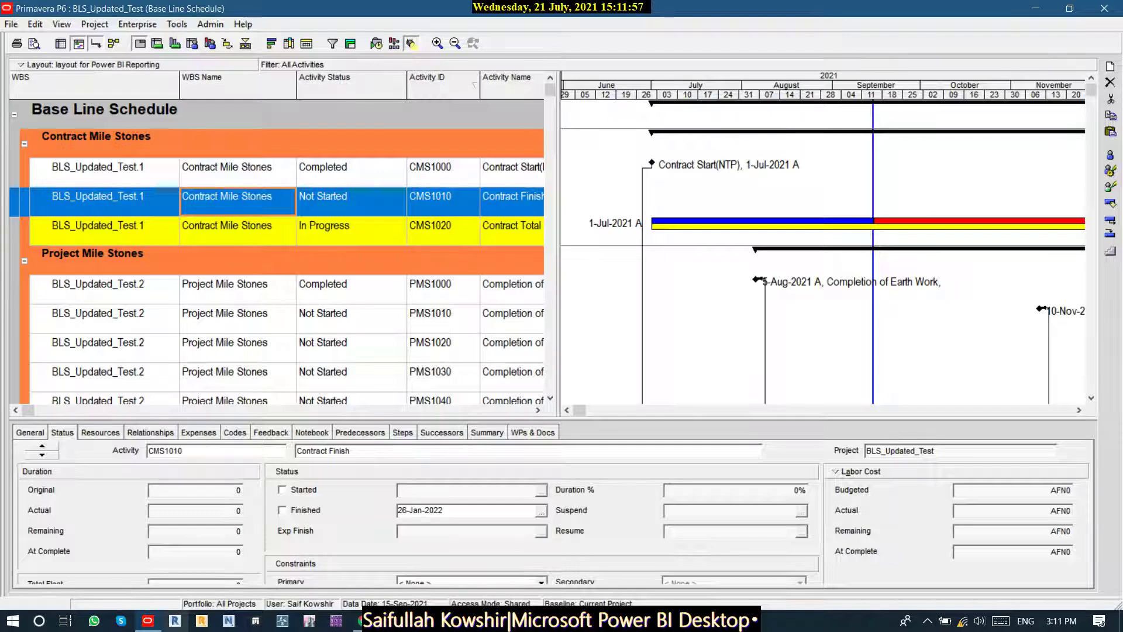
{"action": "left_click", "coordinate": [351, 288]}
{"action": "scroll", "coordinate": [351, 288], "scroll_direction": "down", "scroll_amount": 1}
{"action": "scroll", "coordinate": [277, 251], "scroll_direction": "down", "scroll_amount": 1}
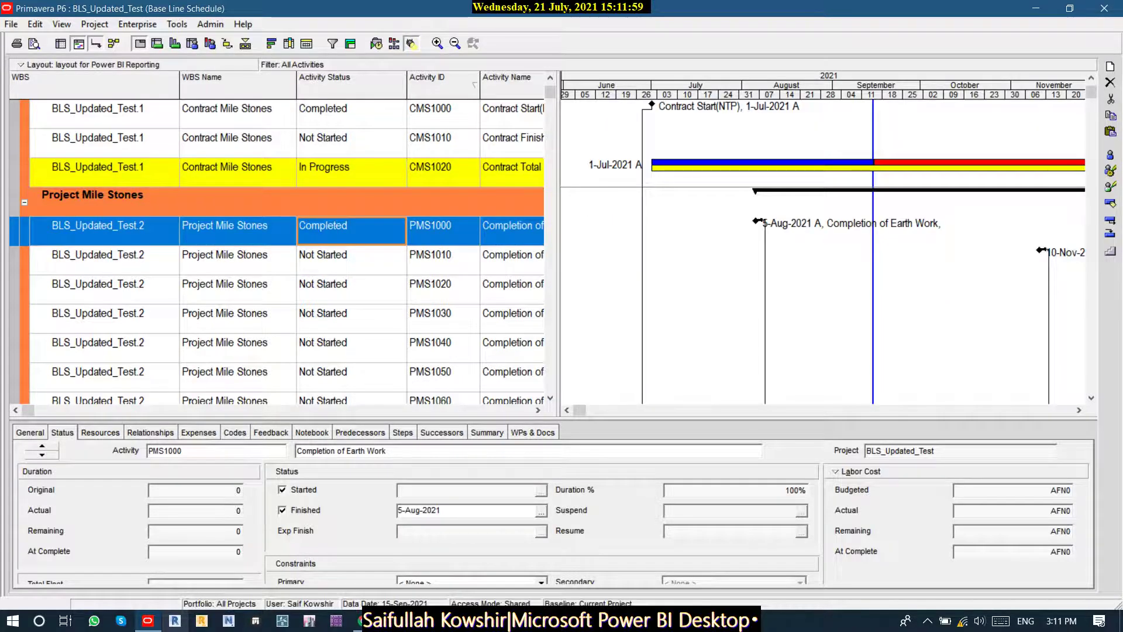
{"action": "left_click", "coordinate": [246, 259]}
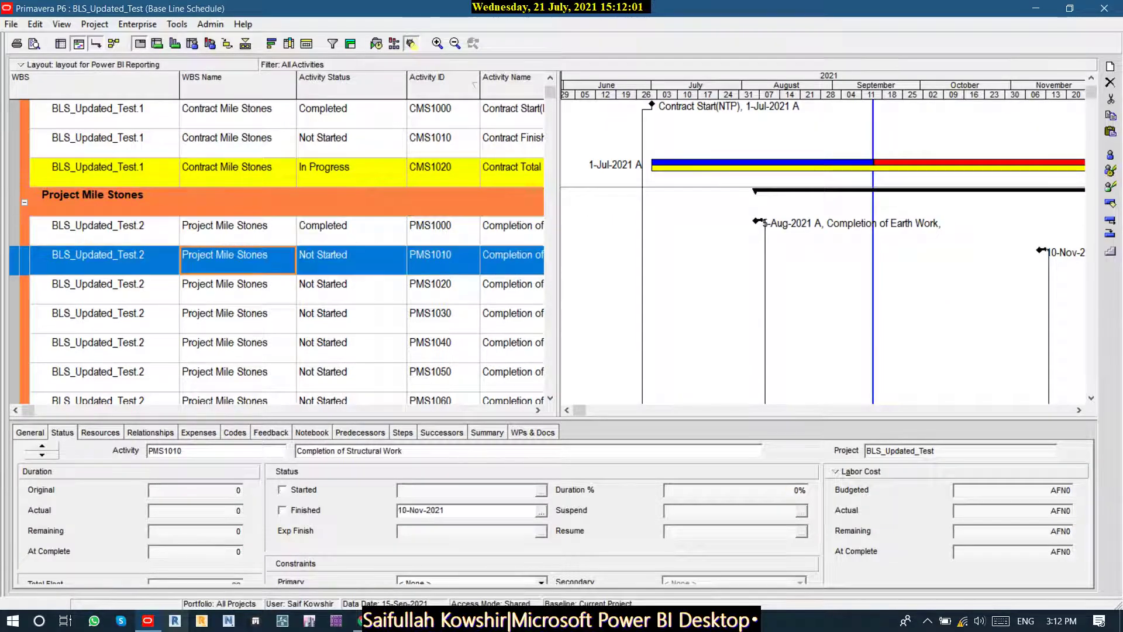
{"action": "left_click", "coordinate": [246, 231]}
{"action": "scroll", "coordinate": [245, 230], "scroll_direction": "up", "scroll_amount": 2}
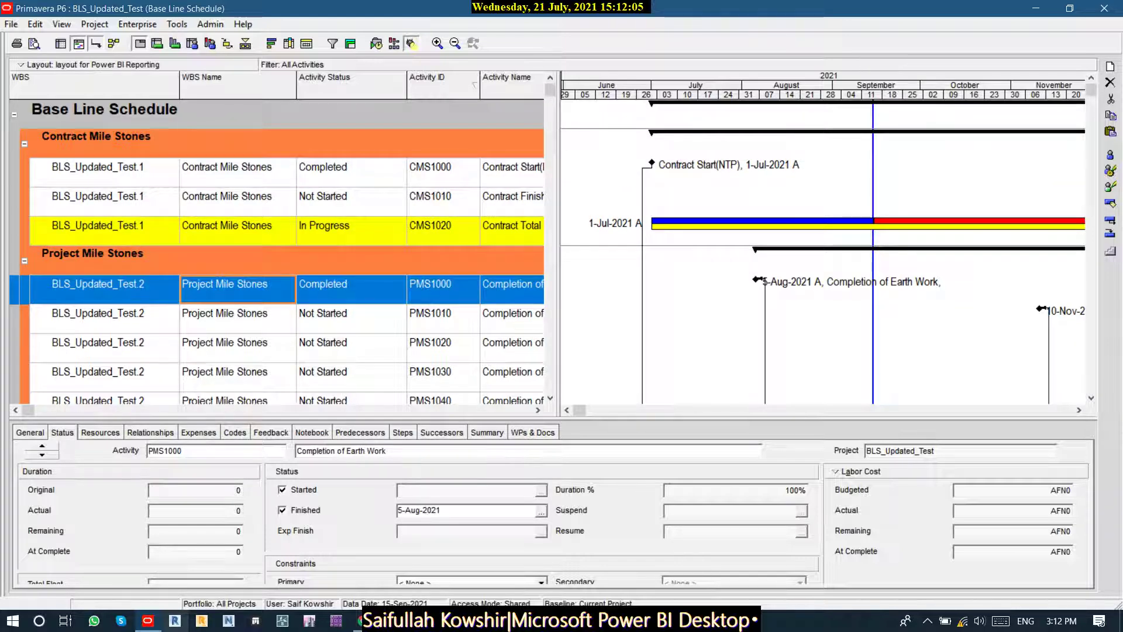
Select and copy all rows of the schedule table, and switch to the Power BI Learning By Saif K folder.
{"action": "left_click", "coordinate": [115, 172]}
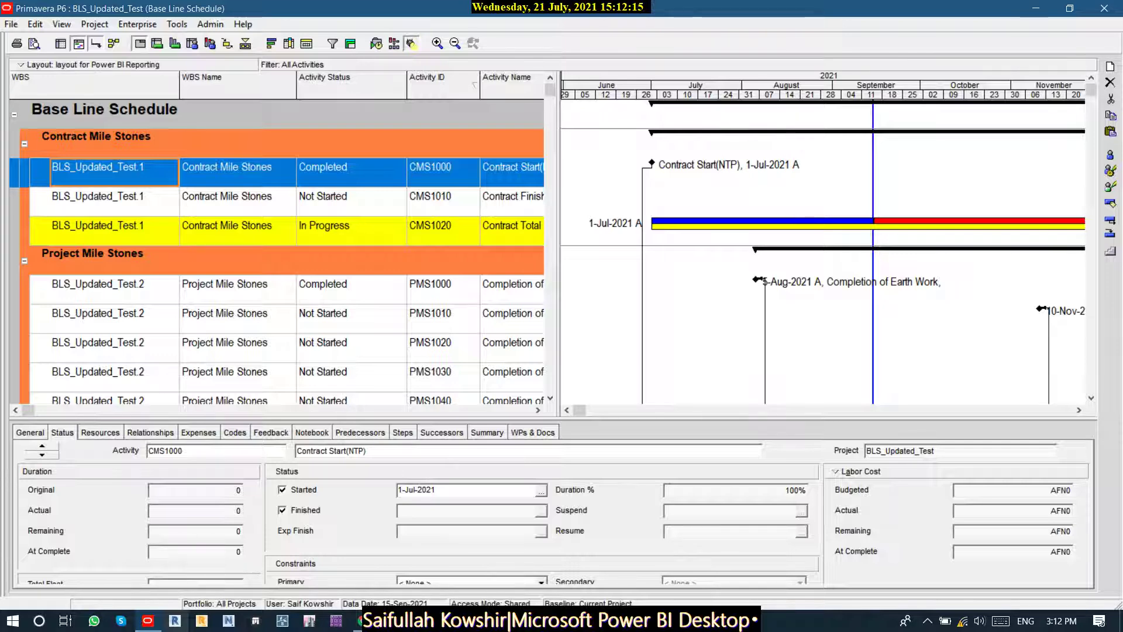
{"action": "key", "text": "ctrl+a"}
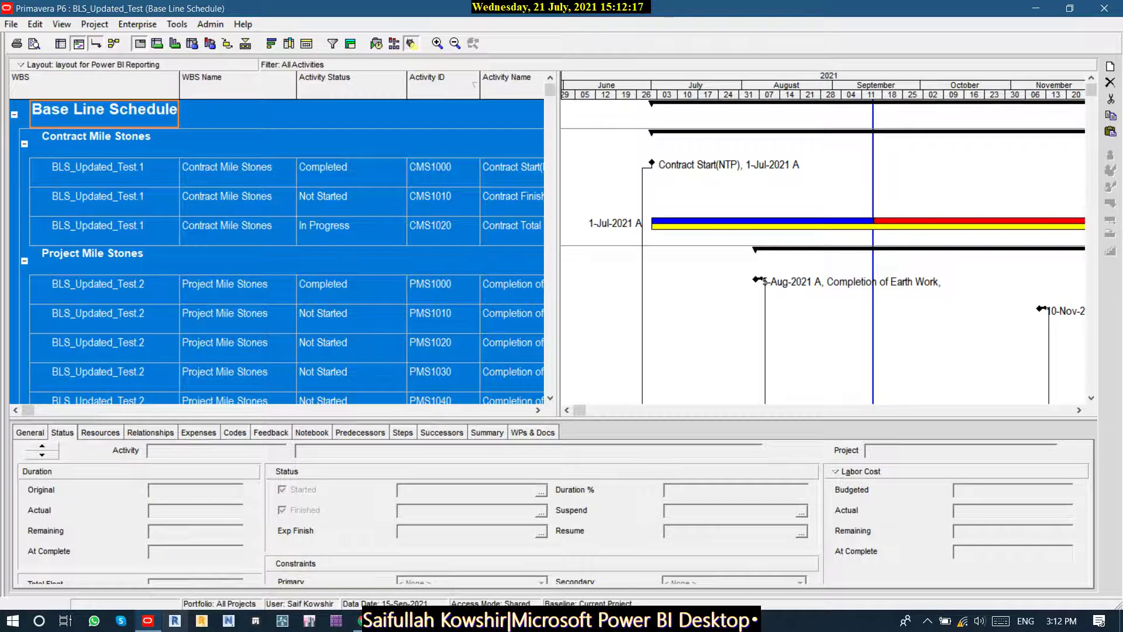
{"action": "left_click", "coordinate": [1035, 8]}
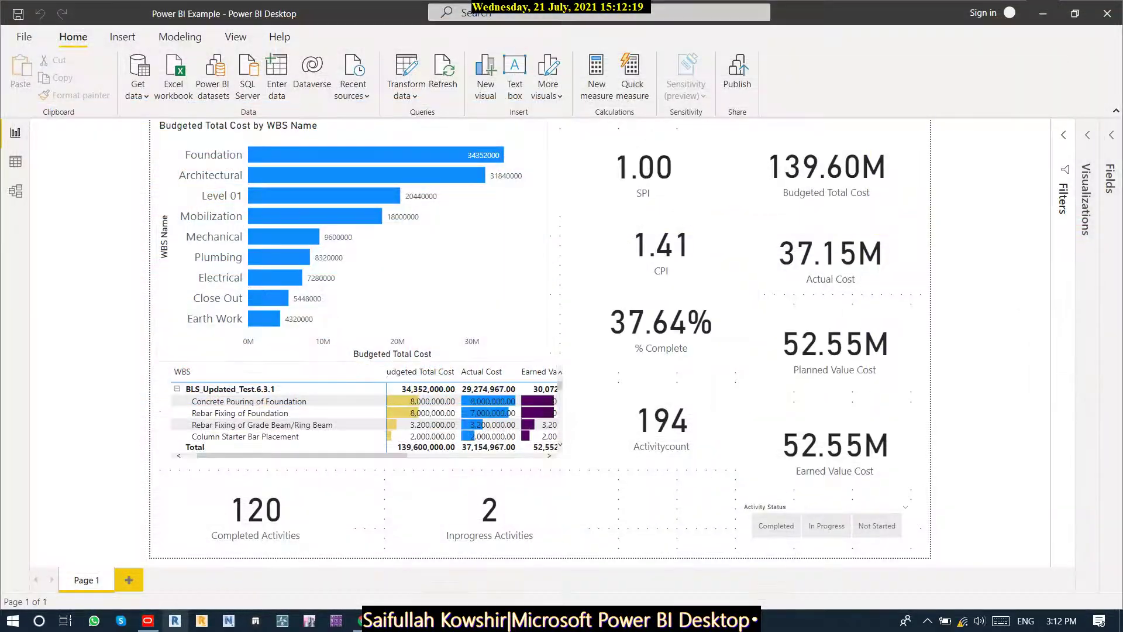
{"action": "left_click", "coordinate": [1035, 8]}
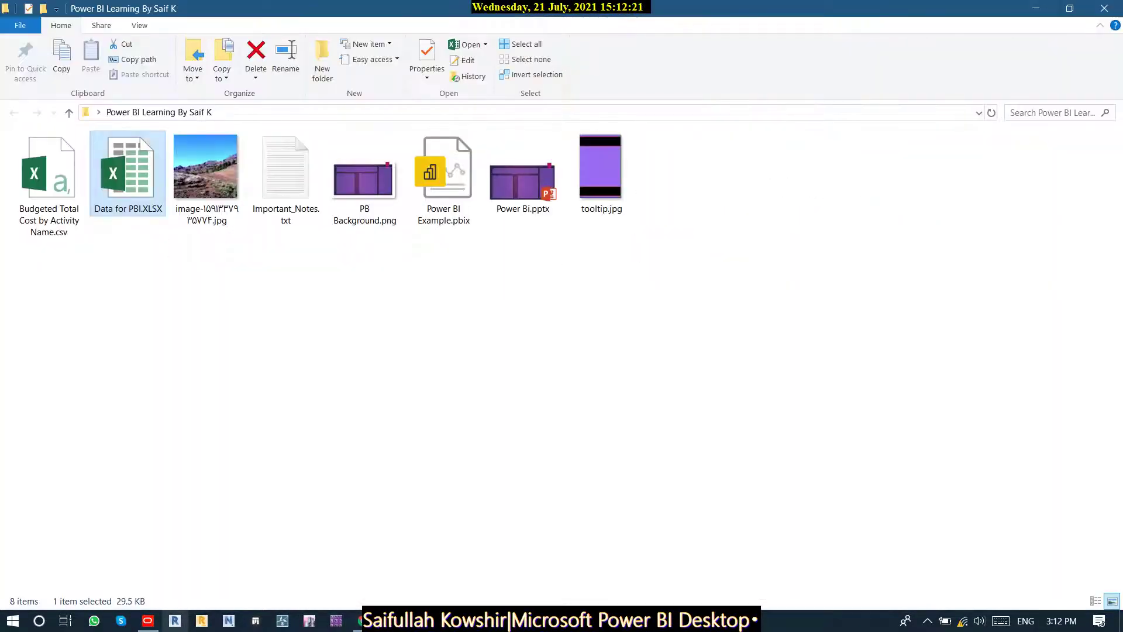
Open the Data for PBI.XLSX workbook in Excel, dismiss the activation notice, maximize the window and select cell A1.
{"action": "right_click", "coordinate": [124, 159]}
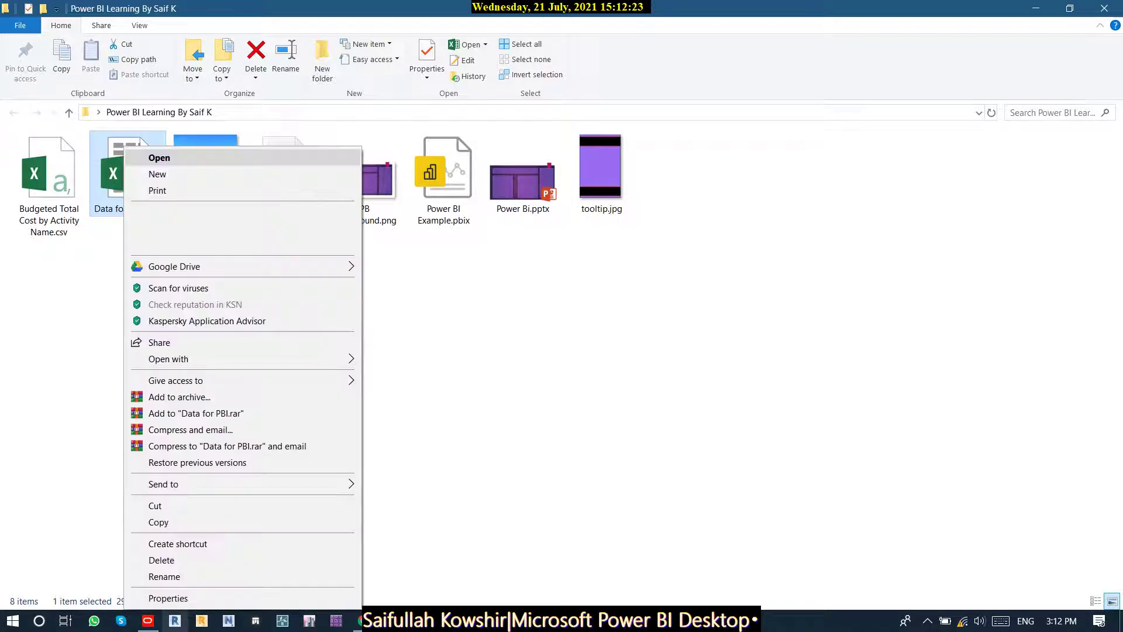
{"action": "left_click", "coordinate": [153, 158]}
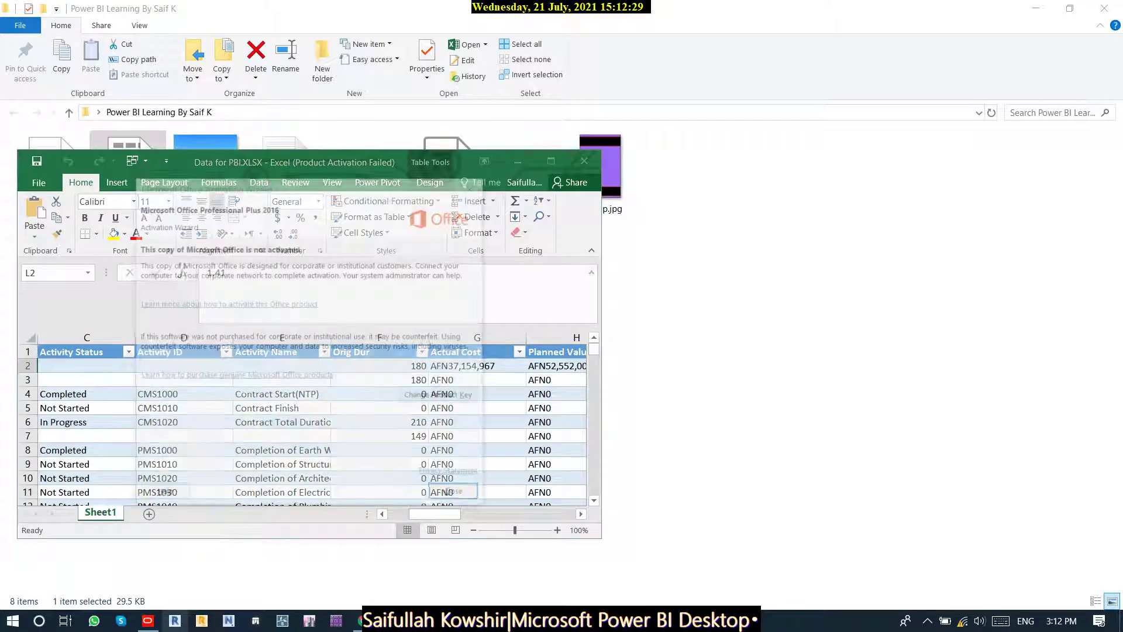
{"action": "left_click", "coordinate": [456, 493]}
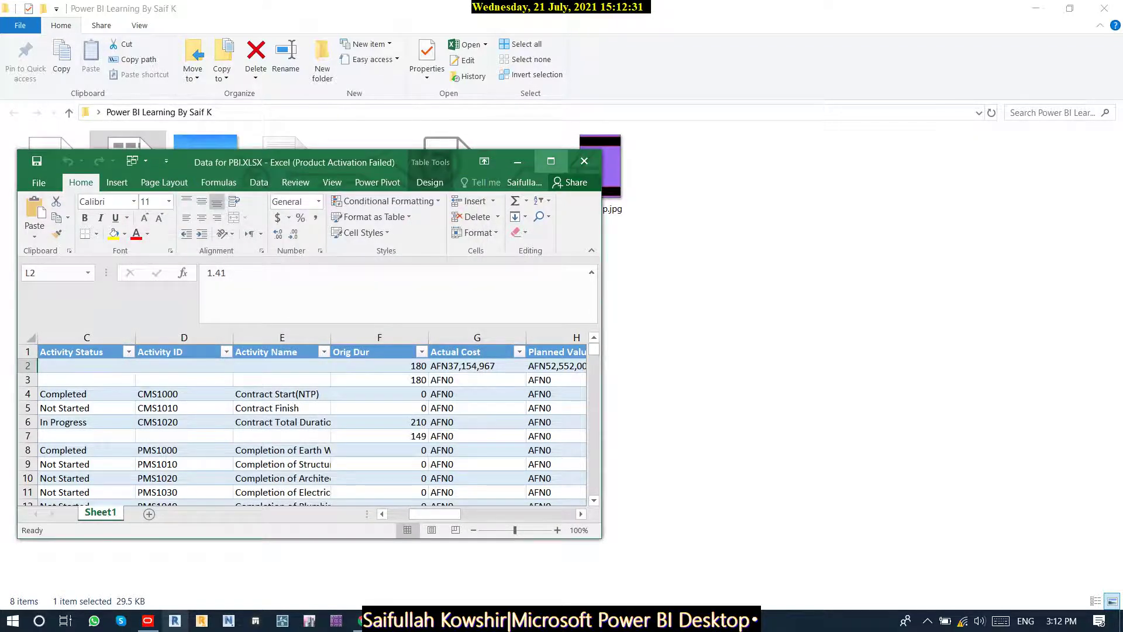
{"action": "left_click", "coordinate": [550, 160]}
{"action": "left_click", "coordinate": [65, 203]}
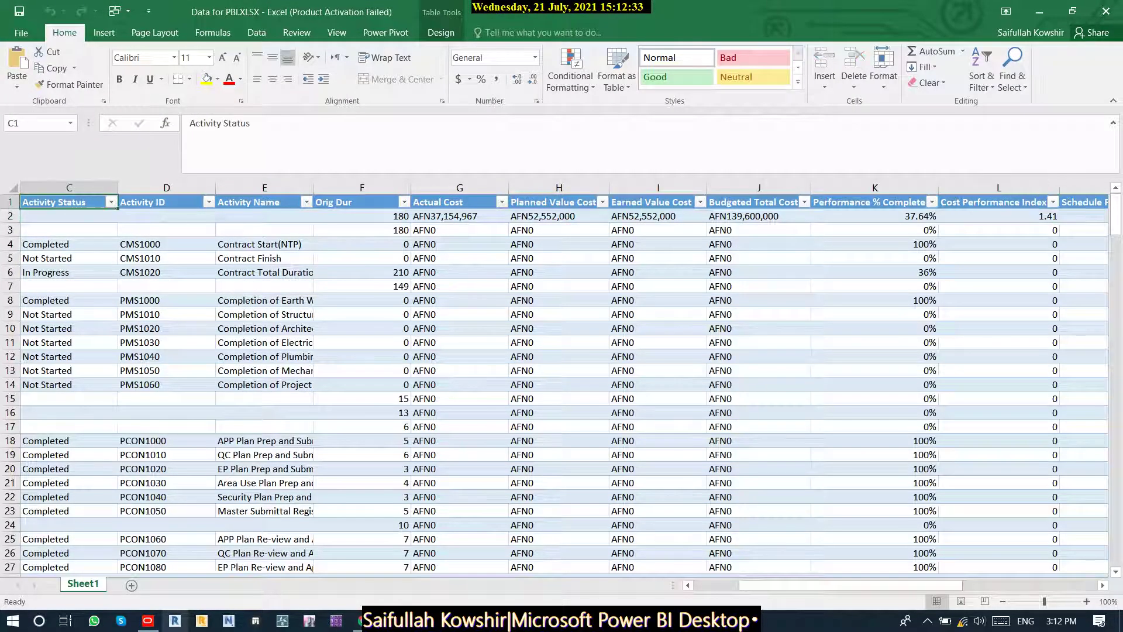
{"action": "key", "text": "ctrl+Home"}
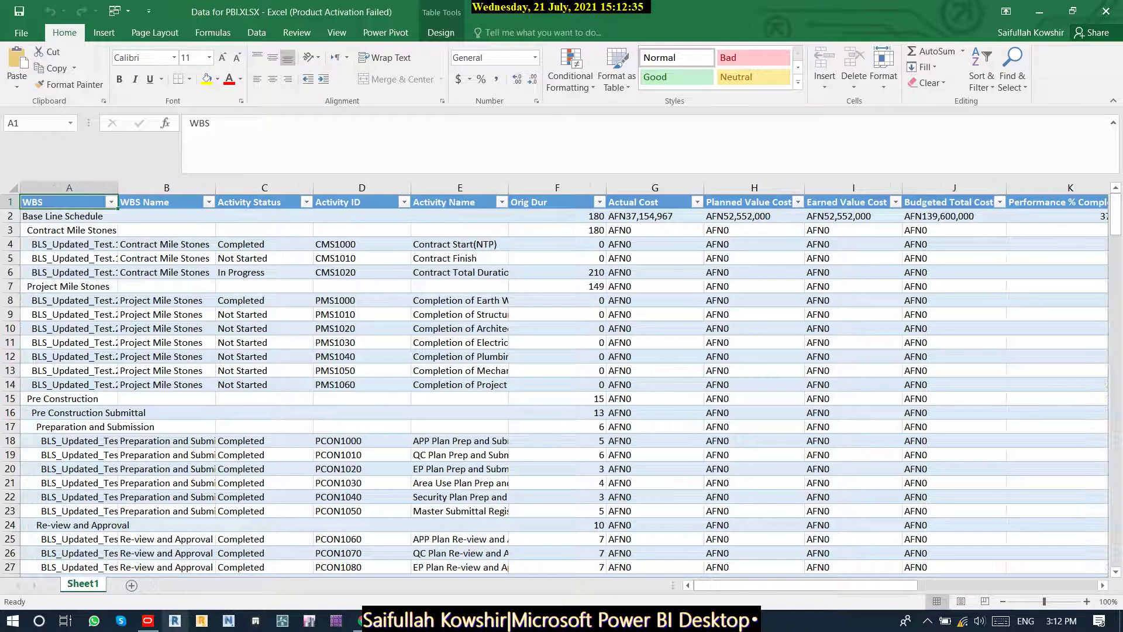
Paste the copied schedule data as Text over the existing table starting at cell A1, and save and close the workbook.
{"action": "right_click", "coordinate": [54, 202]}
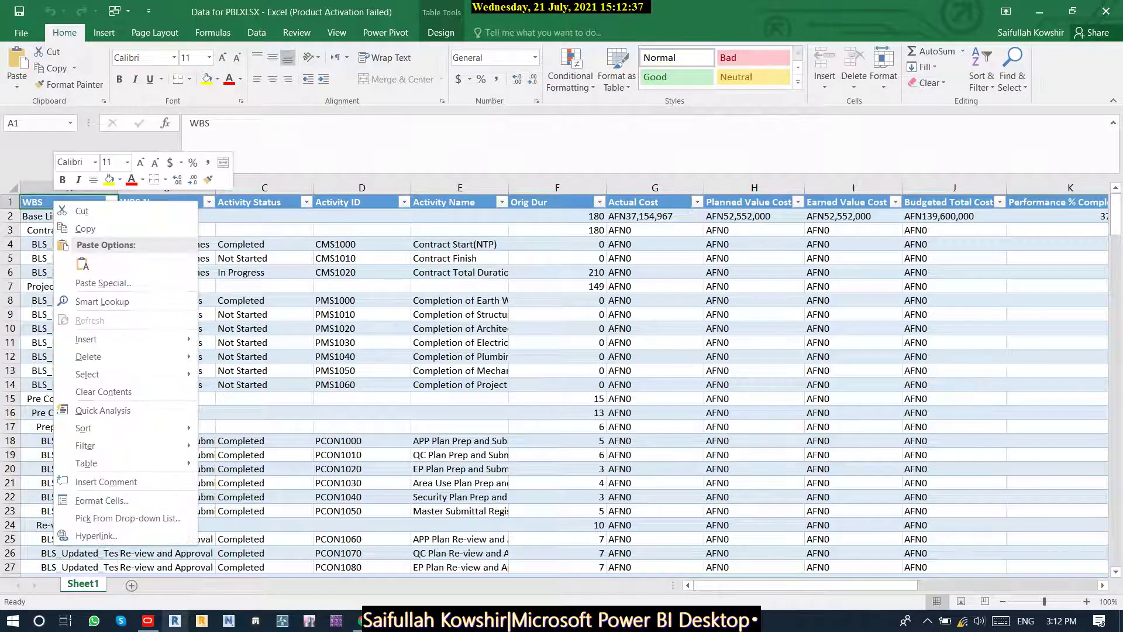
{"action": "left_click", "coordinate": [103, 283]}
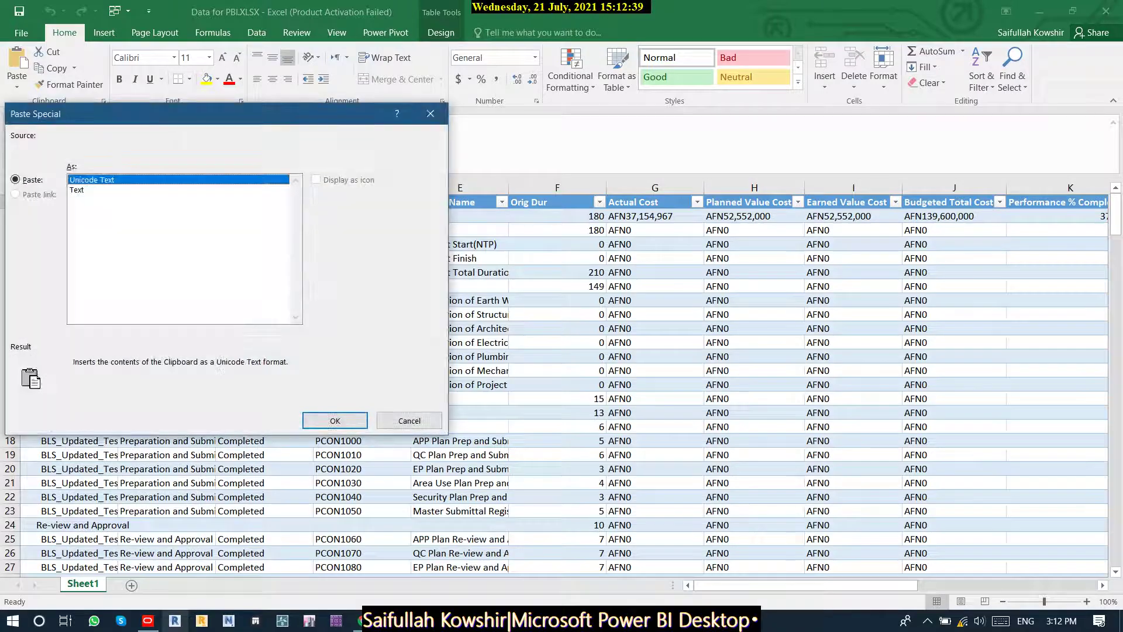
{"action": "left_click", "coordinate": [88, 190]}
{"action": "left_click", "coordinate": [334, 420]}
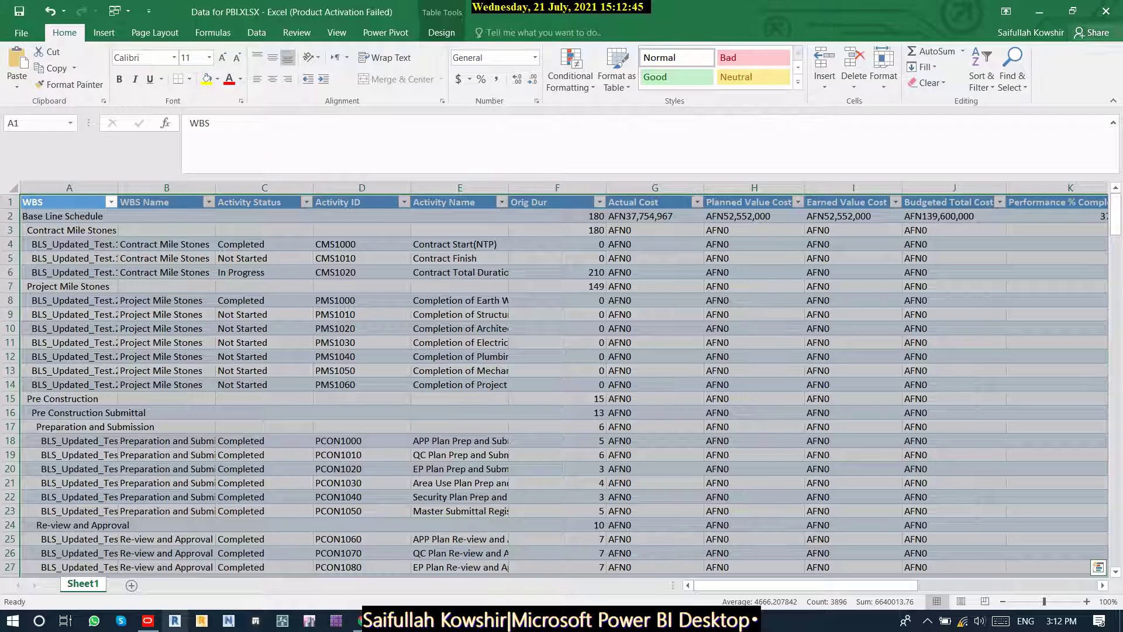
{"action": "left_click", "coordinate": [1105, 11]}
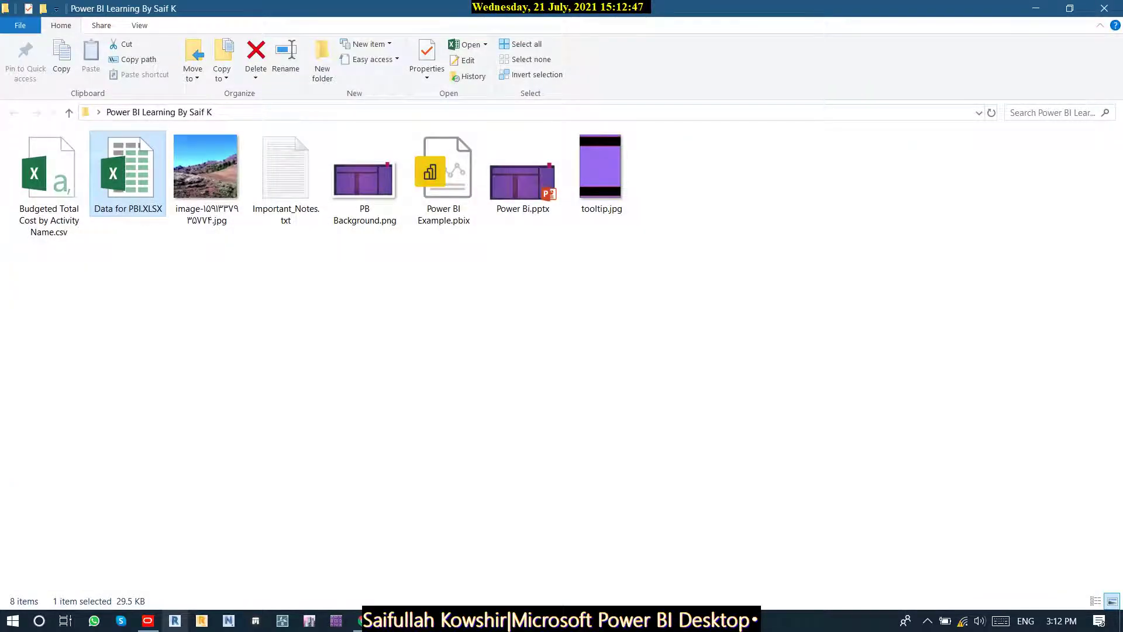
Switch to the Power BI Desktop report, refresh its data and filter the page to In Progress activities.
{"action": "left_click", "coordinate": [444, 621]}
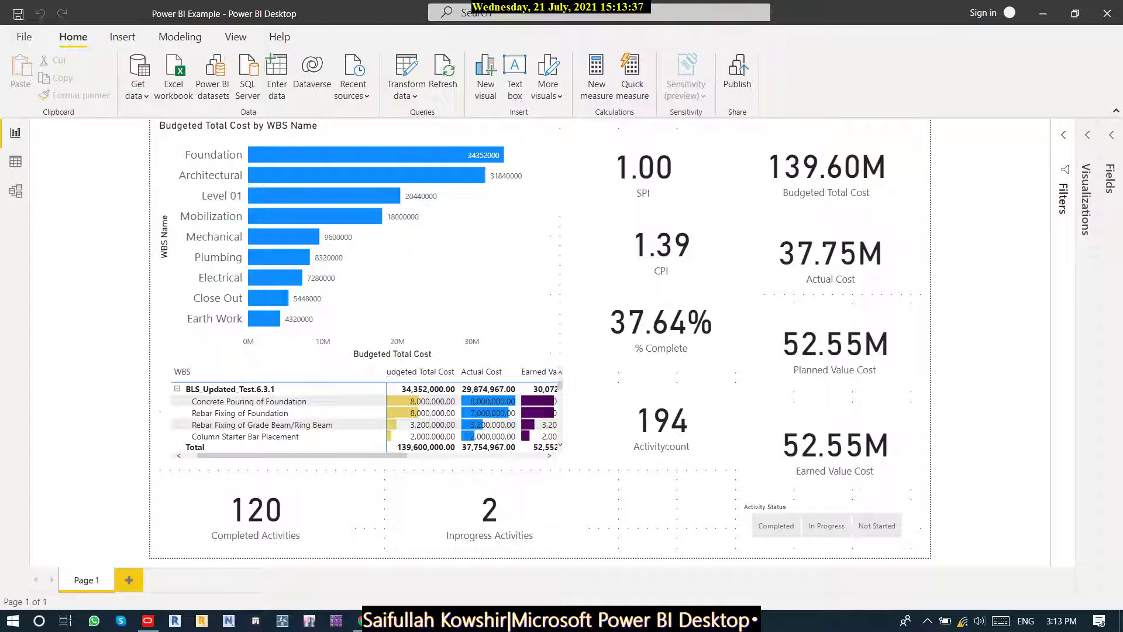
{"action": "left_click", "coordinate": [826, 525]}
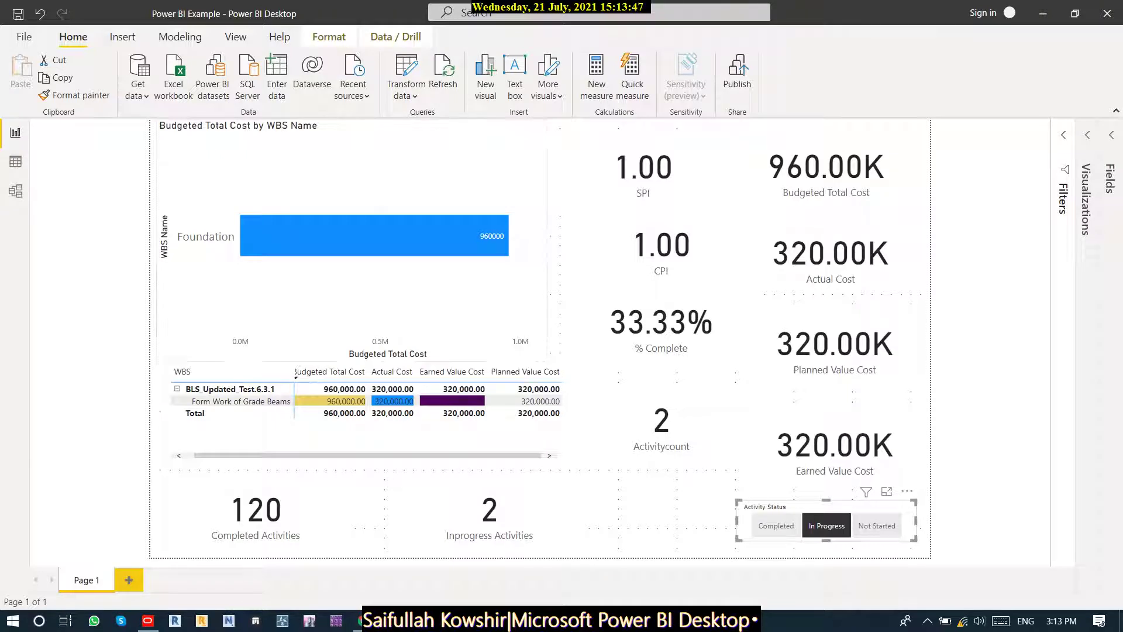
{"action": "left_click", "coordinate": [444, 298]}
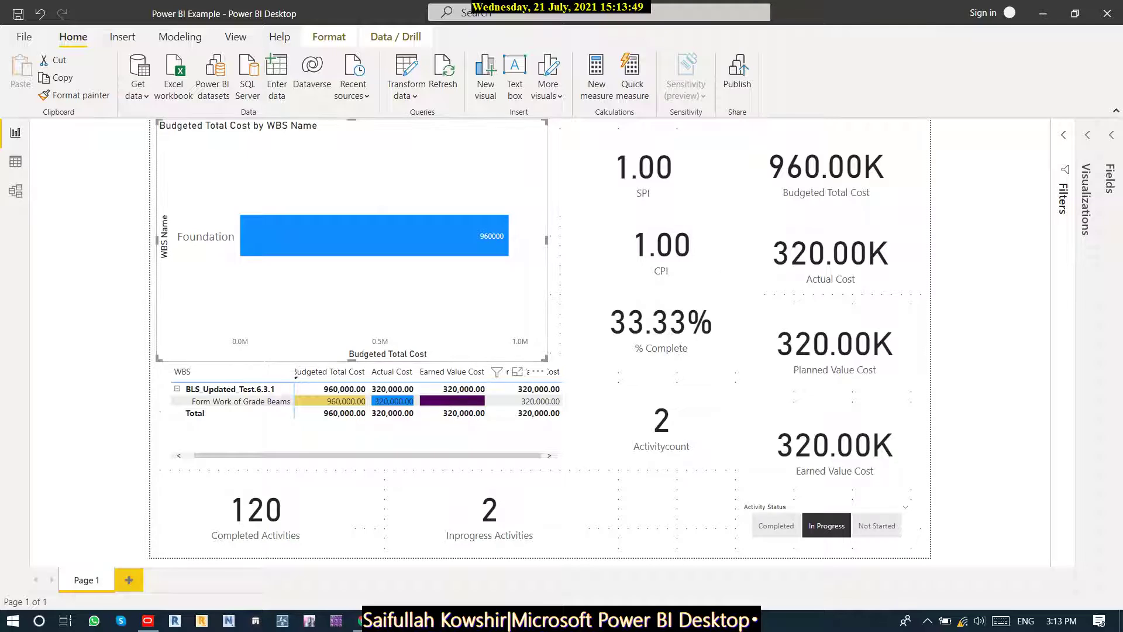
Filter the report page to Not Started activities, and clear the activity status filter.
{"action": "left_click", "coordinate": [877, 525]}
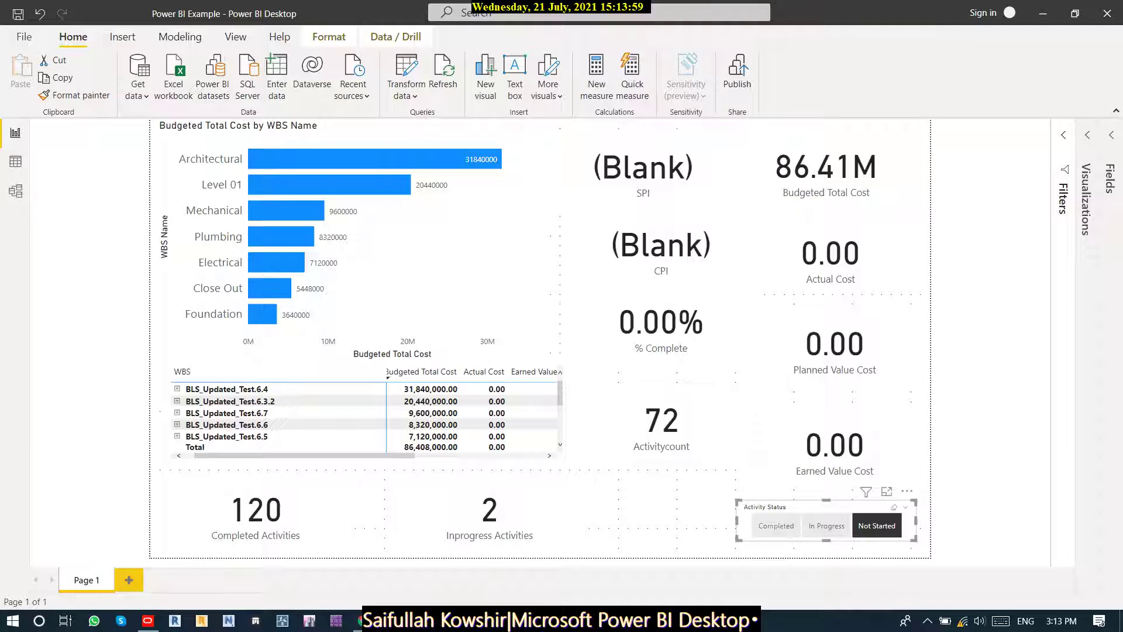
{"action": "left_click", "coordinate": [877, 525]}
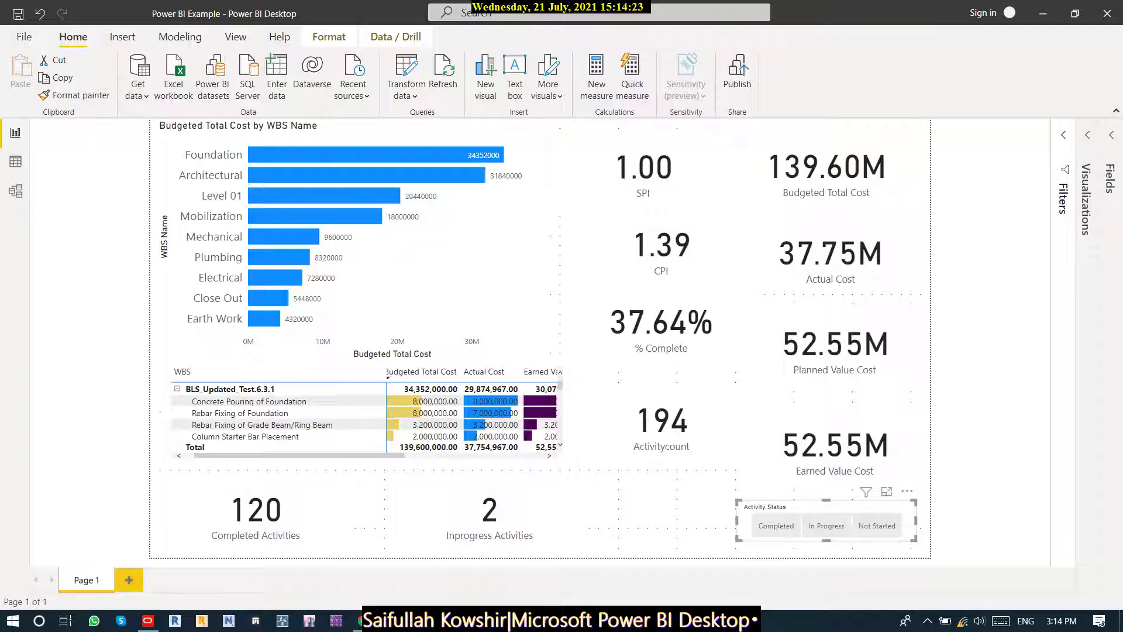
Add PB Background.png as the background image of the report page.
{"action": "left_click", "coordinate": [94, 480]}
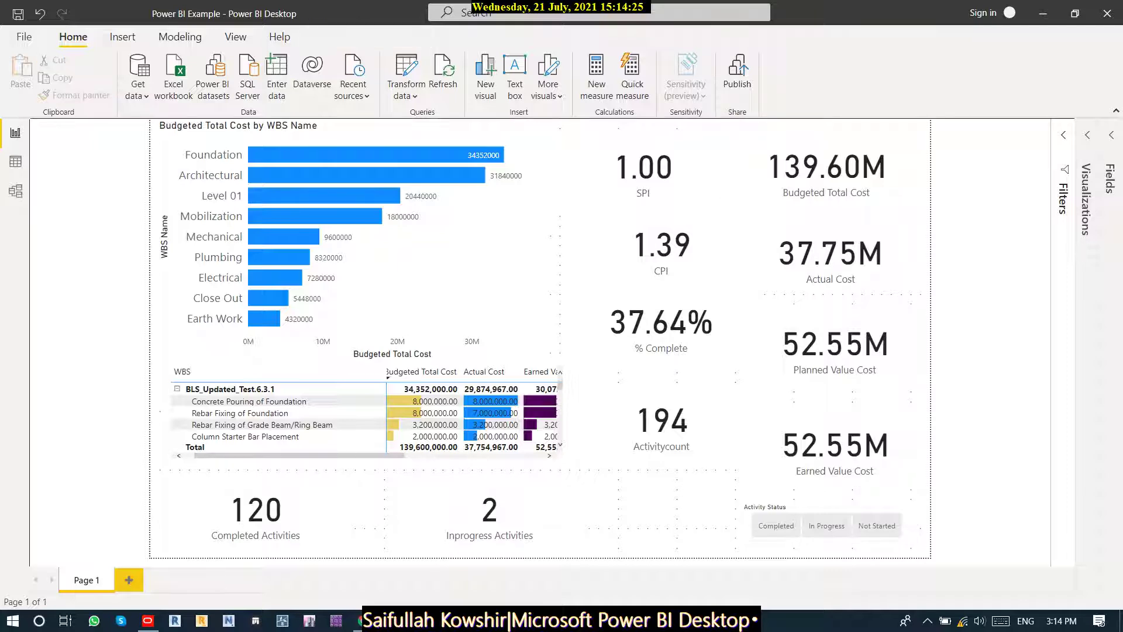
{"action": "left_click", "coordinate": [1087, 135]}
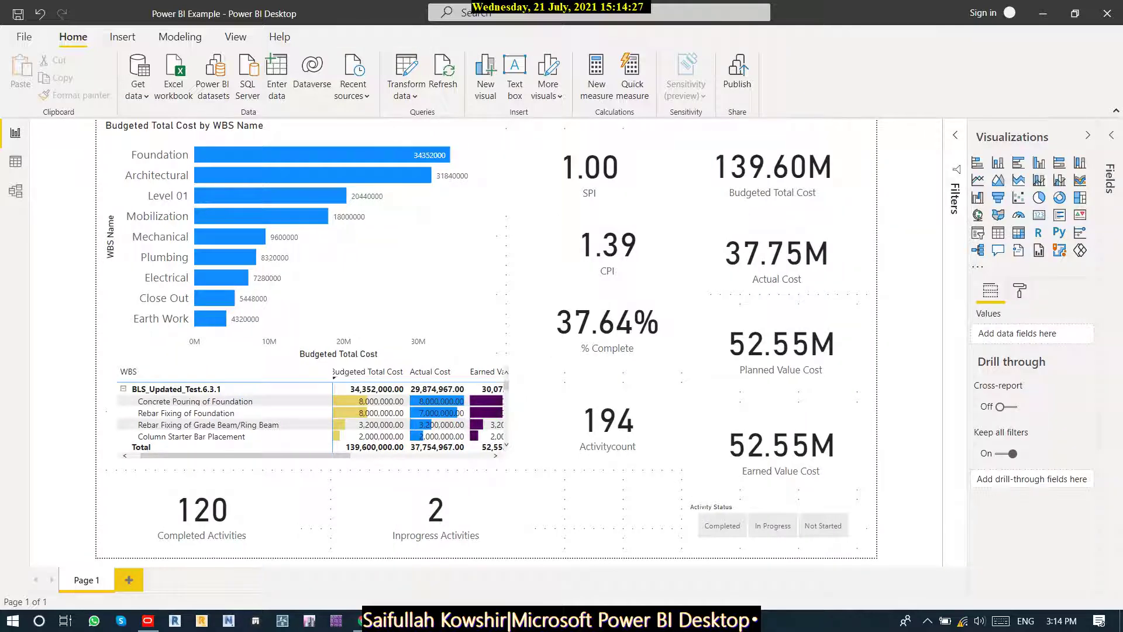
{"action": "left_click", "coordinate": [1019, 290]}
{"action": "left_click", "coordinate": [1020, 399]}
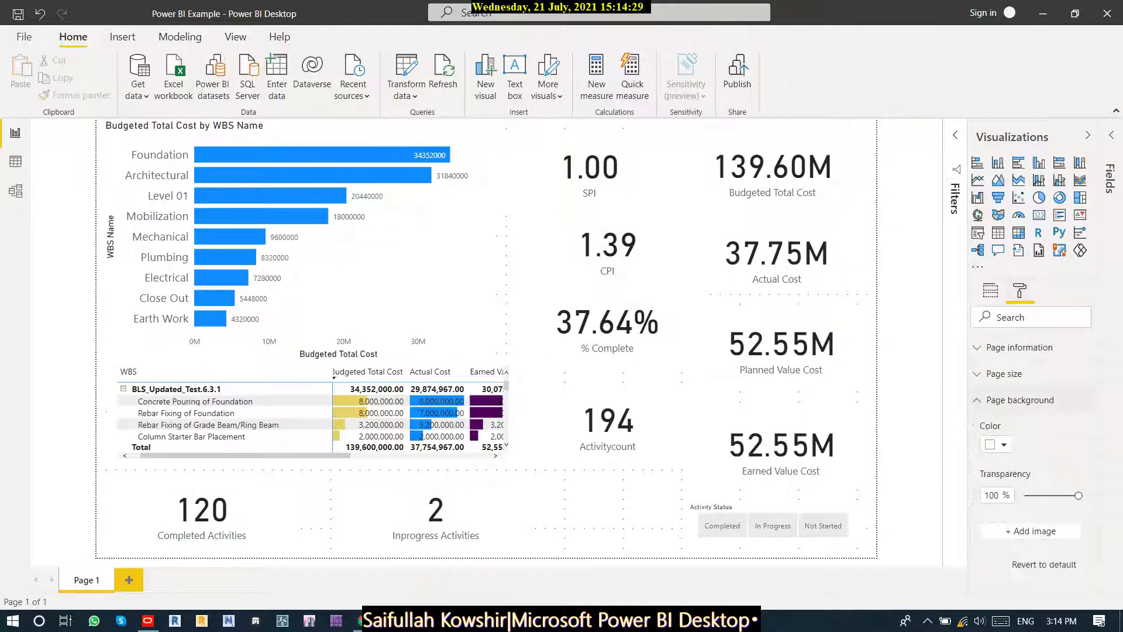
{"action": "left_click", "coordinate": [1031, 531]}
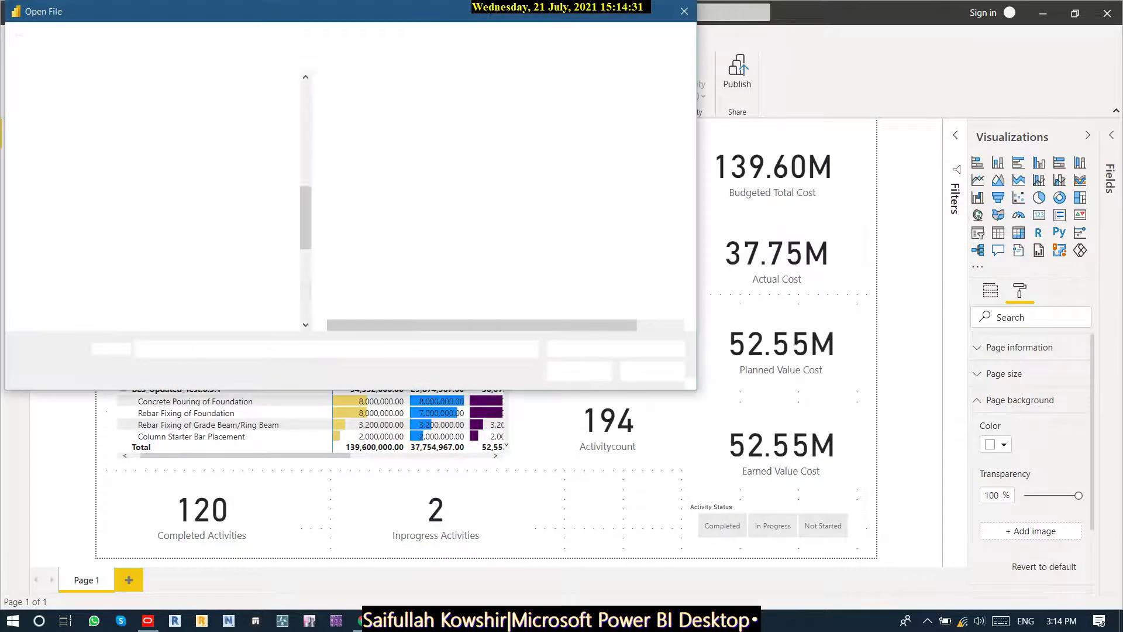
{"action": "left_click", "coordinate": [456, 114]}
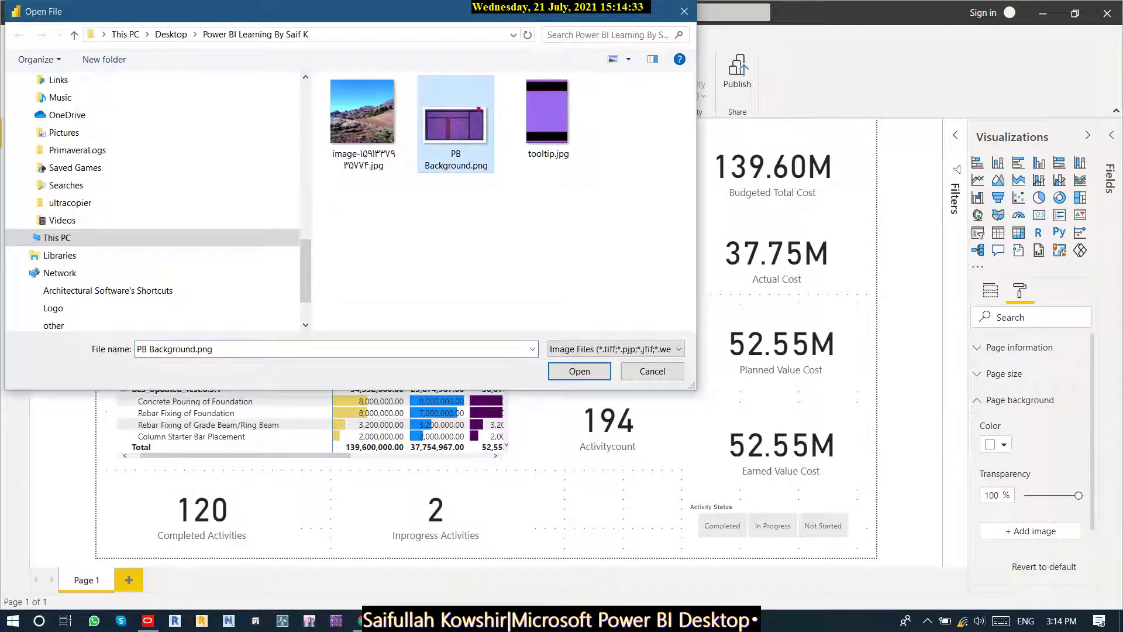
{"action": "left_click", "coordinate": [579, 372]}
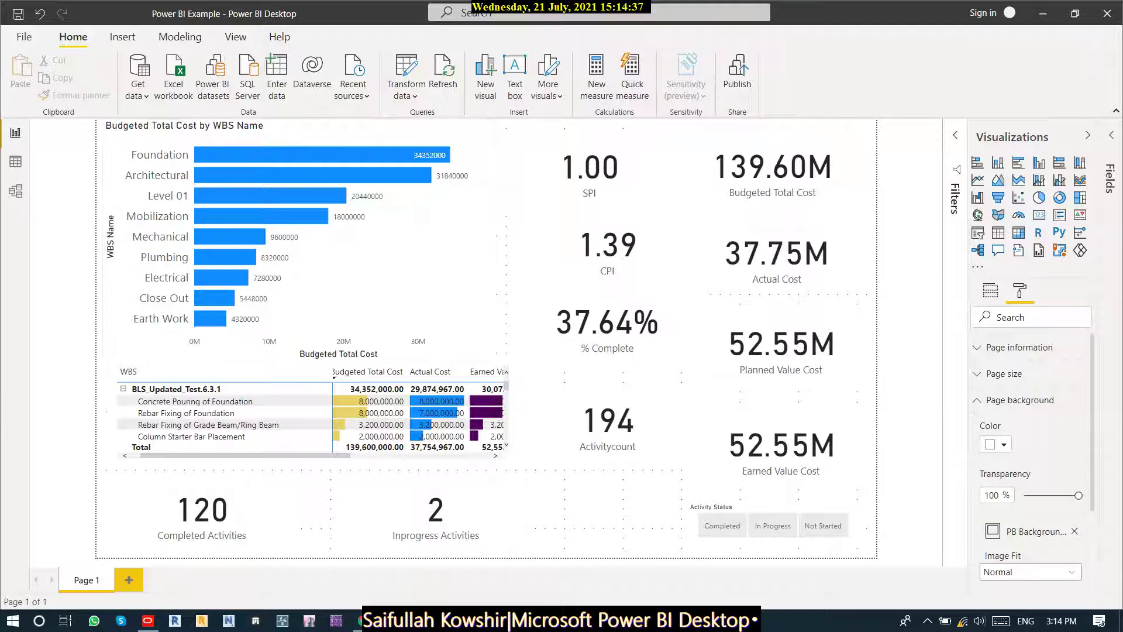
Set the page background's image fit to Fit and its transparency to 0%.
{"action": "left_click", "coordinate": [1029, 572]}
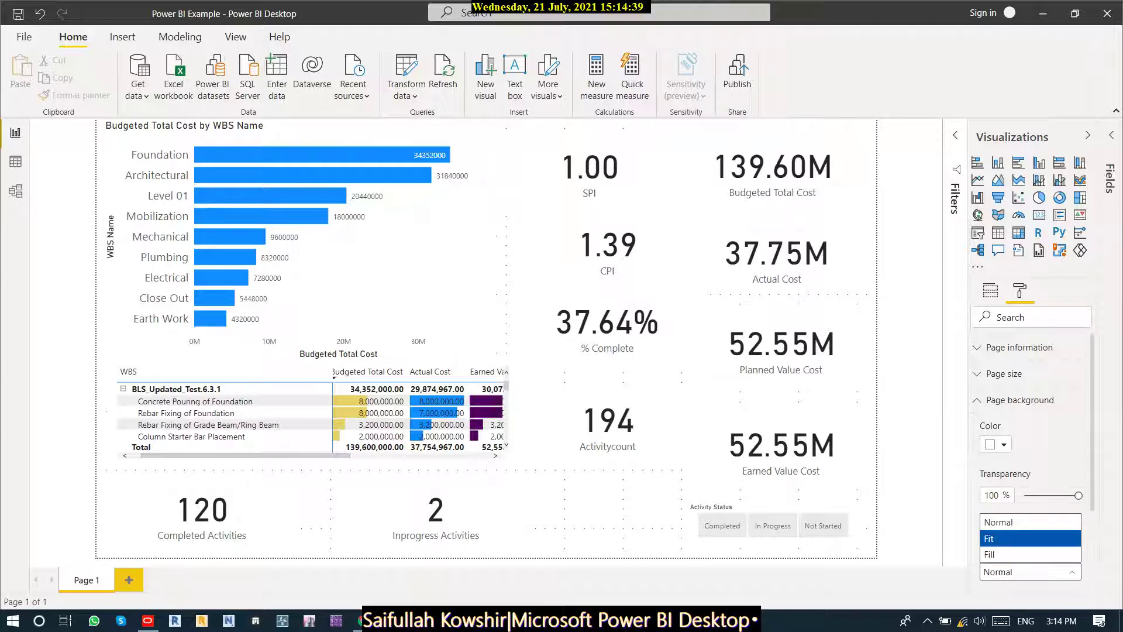
{"action": "left_click", "coordinate": [1029, 529]}
{"action": "left_click_drag", "start_coordinate": [1078, 495], "coordinate": [1024, 496]}
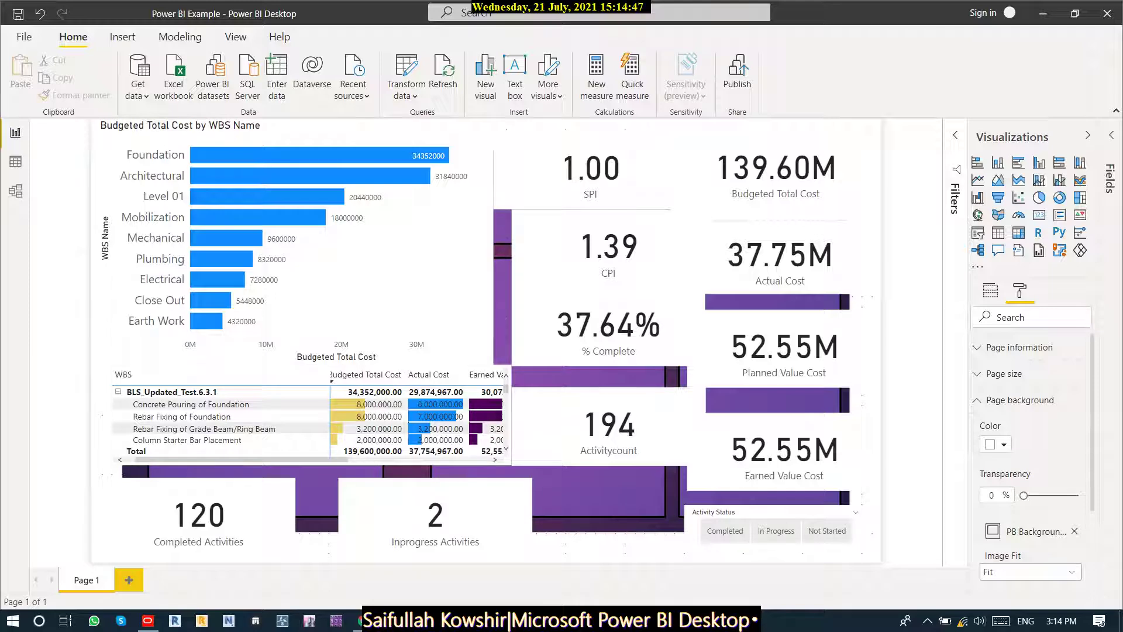
Move the Budgeted Total Cost by WBS Name bar chart slightly down and to the right on the page.
{"action": "mouse_move", "coordinate": [502, 356]}
{"action": "left_click", "coordinate": [386, 280]}
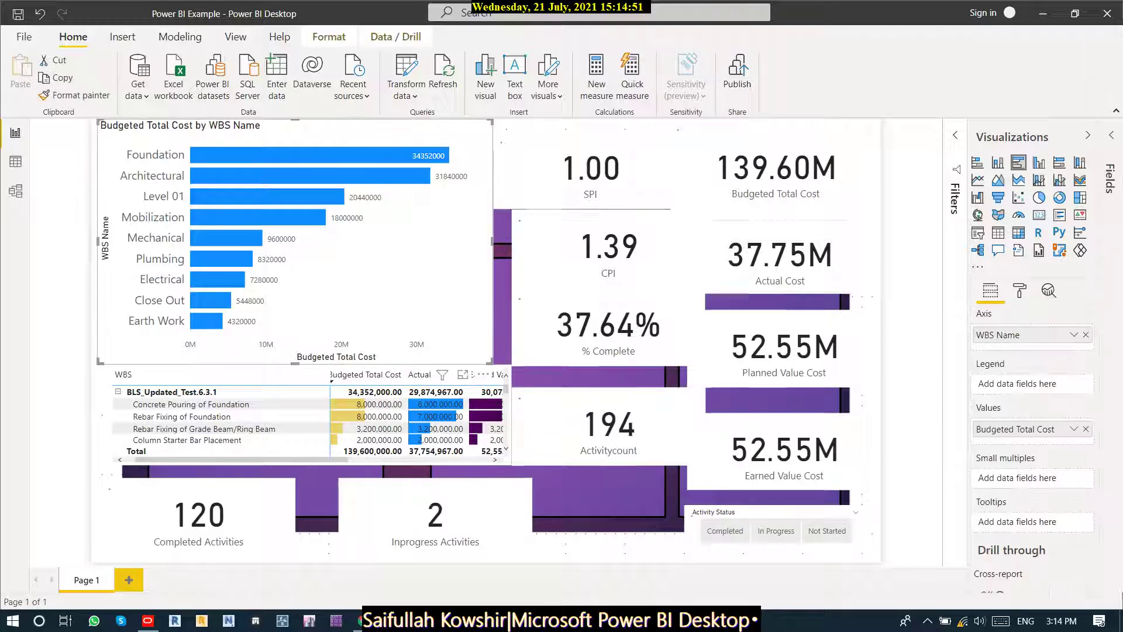
{"action": "left_click_drag", "start_coordinate": [386, 281], "coordinate": [398, 296]}
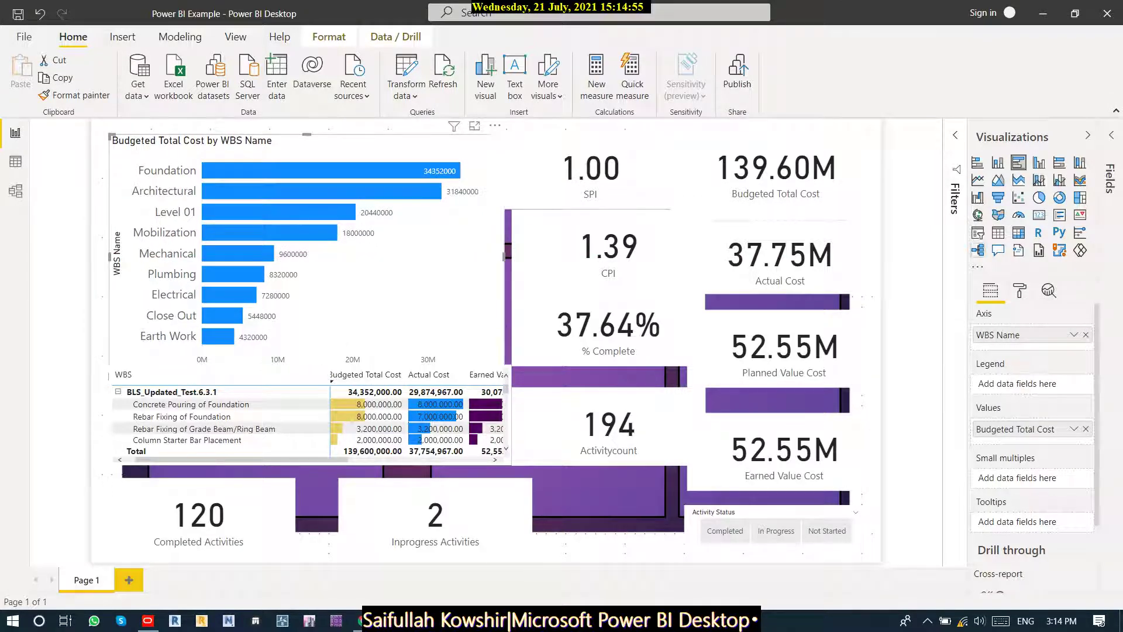
Find the bar chart's background formatting options and try showing a background behind its data labels.
{"action": "left_click", "coordinate": [1020, 291]}
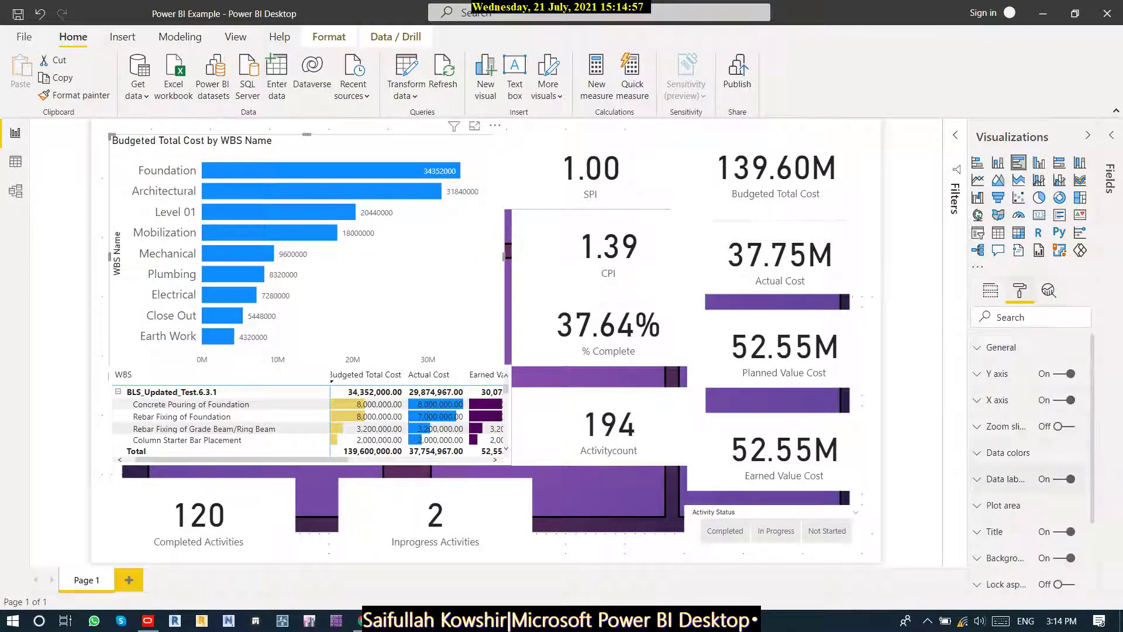
{"action": "left_click", "coordinate": [997, 317]}
{"action": "type", "text": "back"}
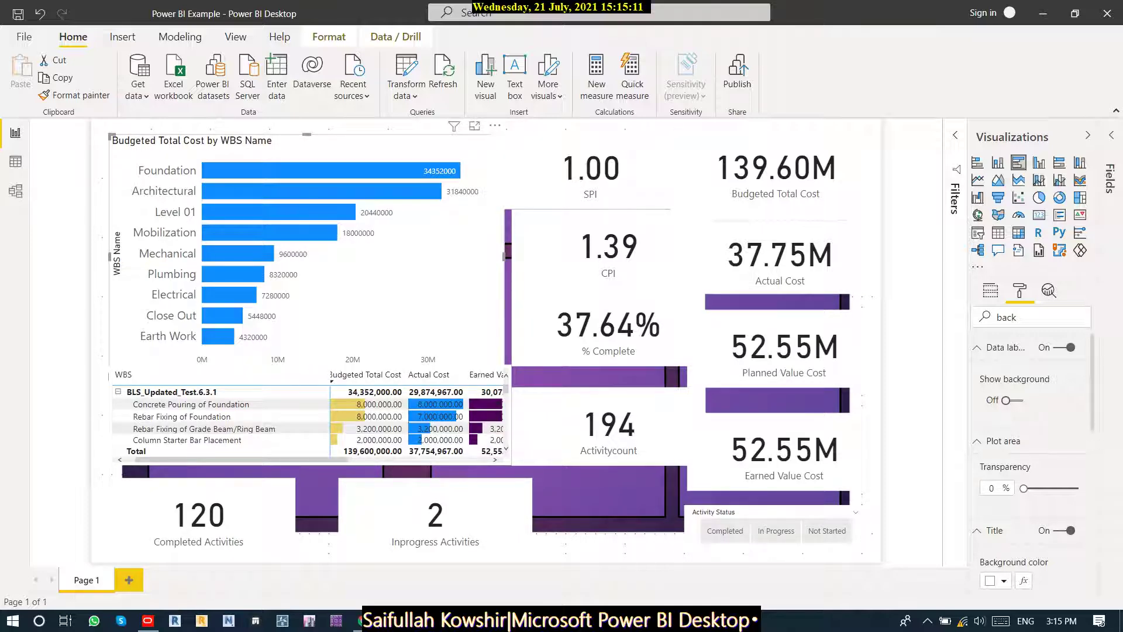
{"action": "left_click", "coordinate": [1005, 400]}
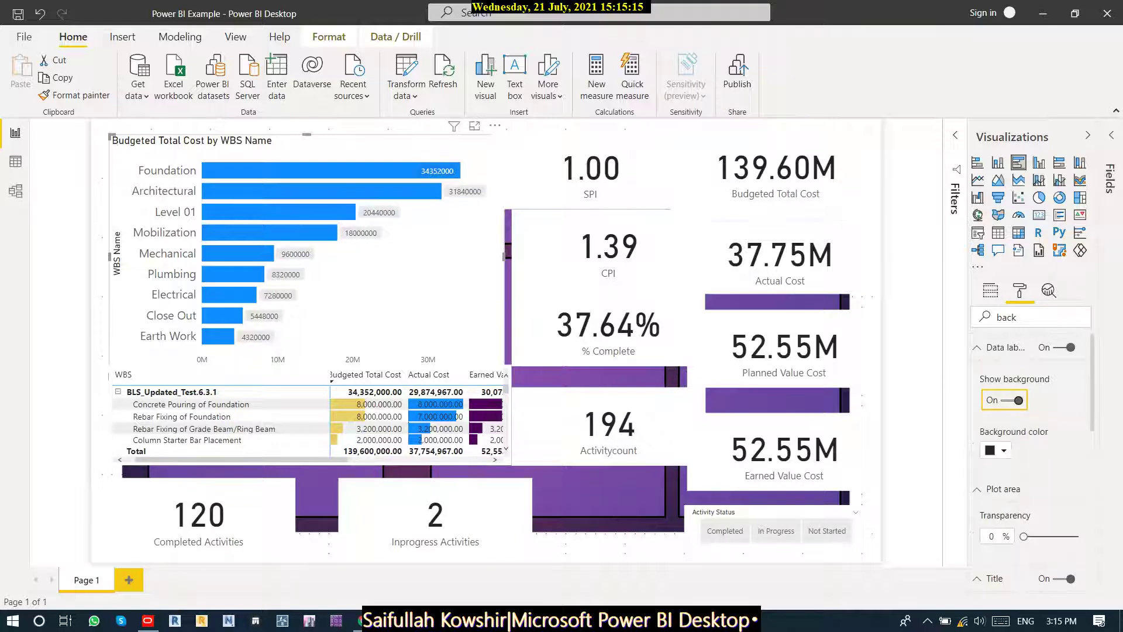
{"action": "left_click", "coordinate": [1005, 400]}
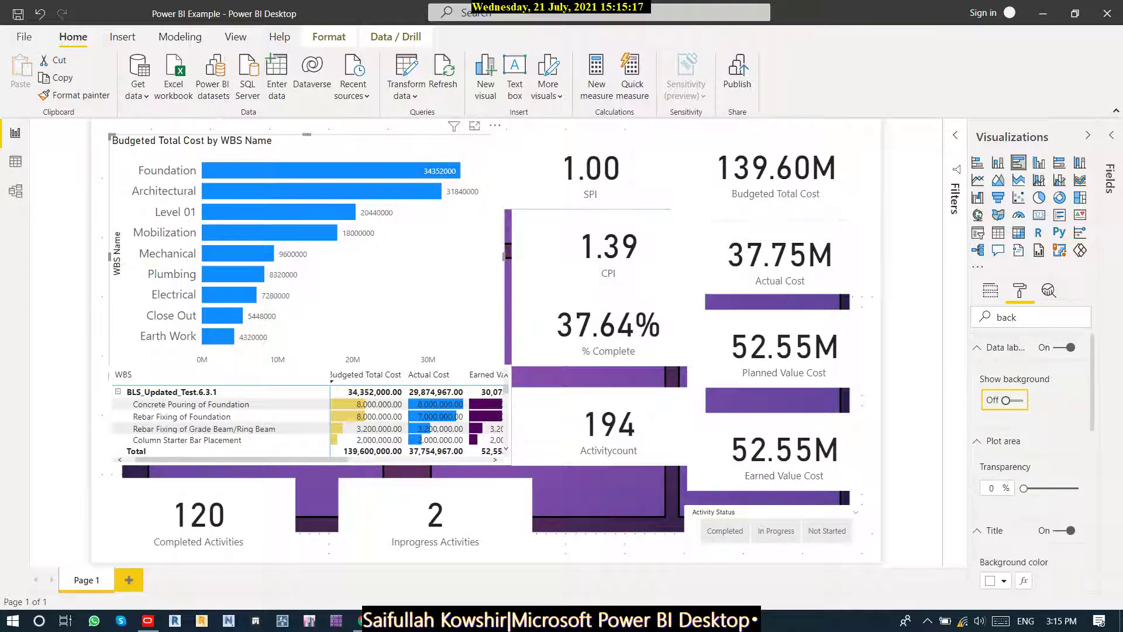
Search the bar chart's formatting options for "back" again and review the available background settings.
{"action": "double_click", "coordinate": [1006, 317]}
{"action": "key", "text": "BackSpace"}
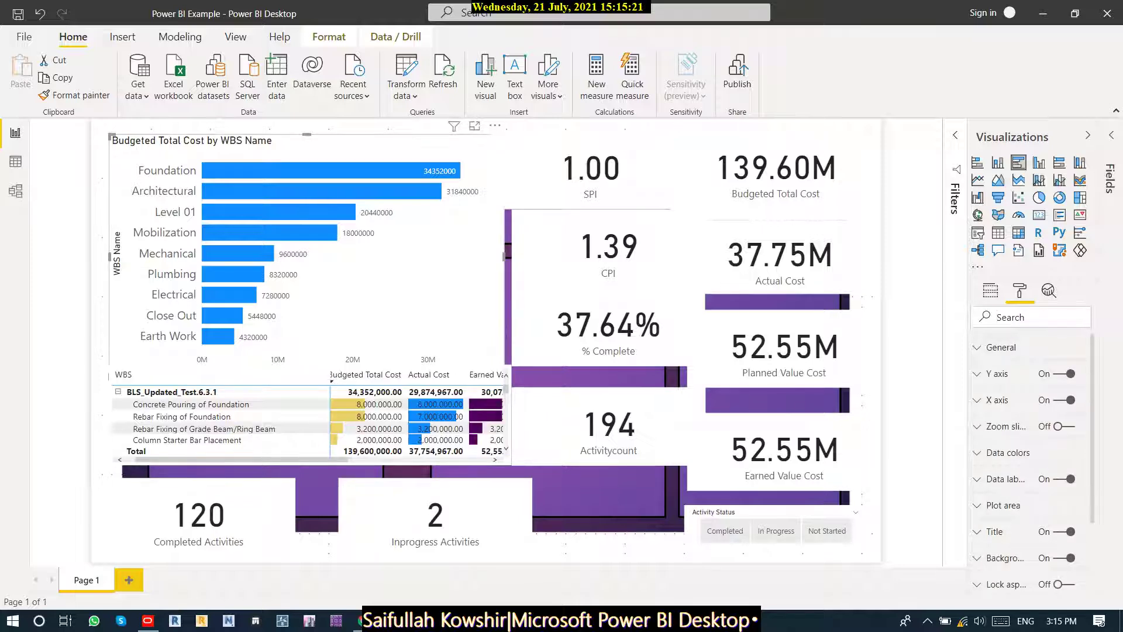
{"action": "type", "text": "back"}
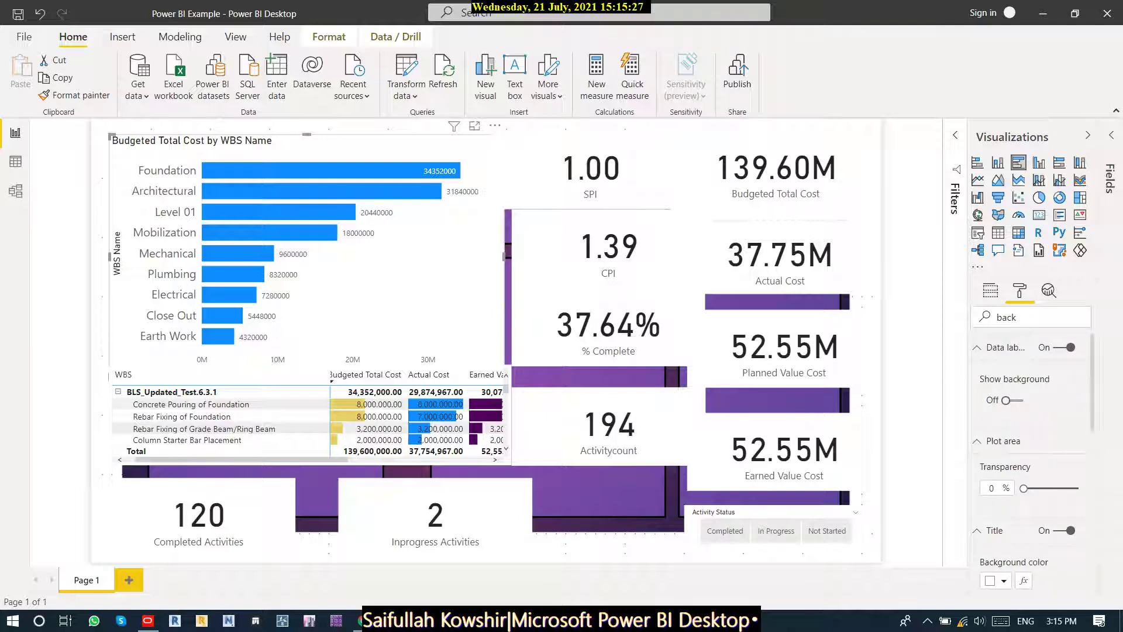
{"action": "scroll", "coordinate": [1031, 462], "scroll_direction": "down", "scroll_amount": 7}
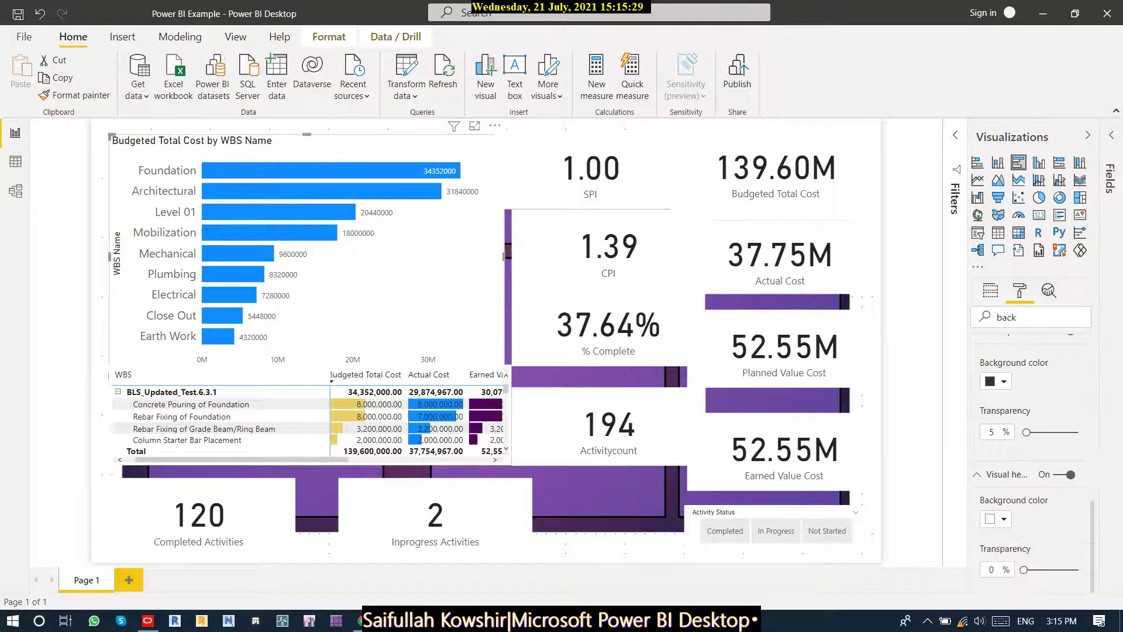
{"action": "scroll", "coordinate": [1029, 456], "scroll_direction": "up", "scroll_amount": 3}
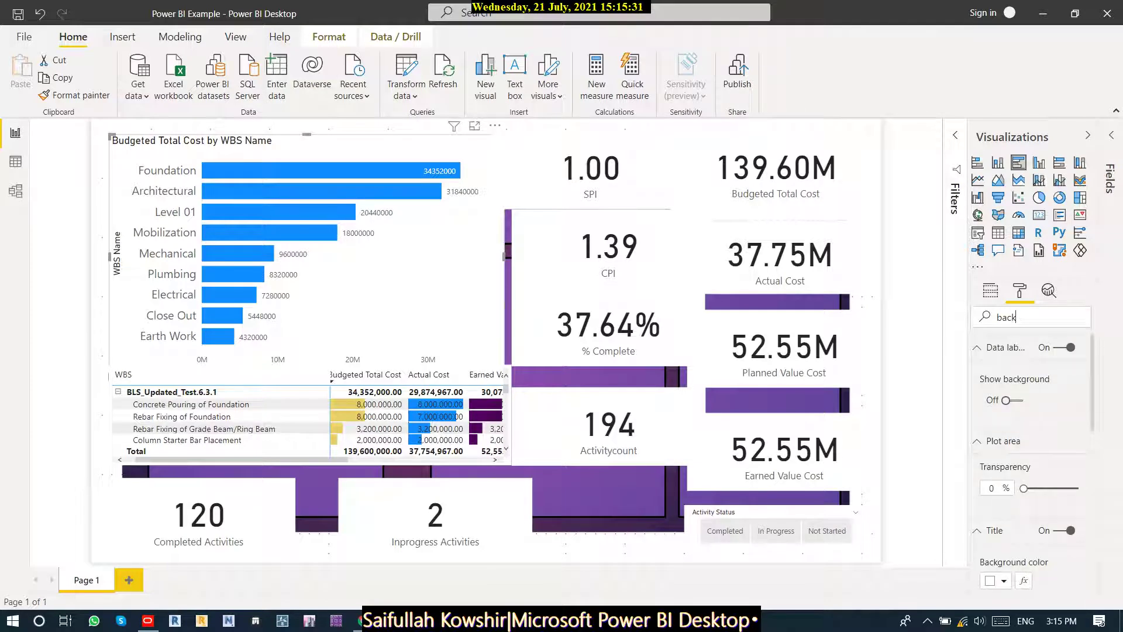
{"action": "scroll", "coordinate": [1032, 462], "scroll_direction": "down", "scroll_amount": 1}
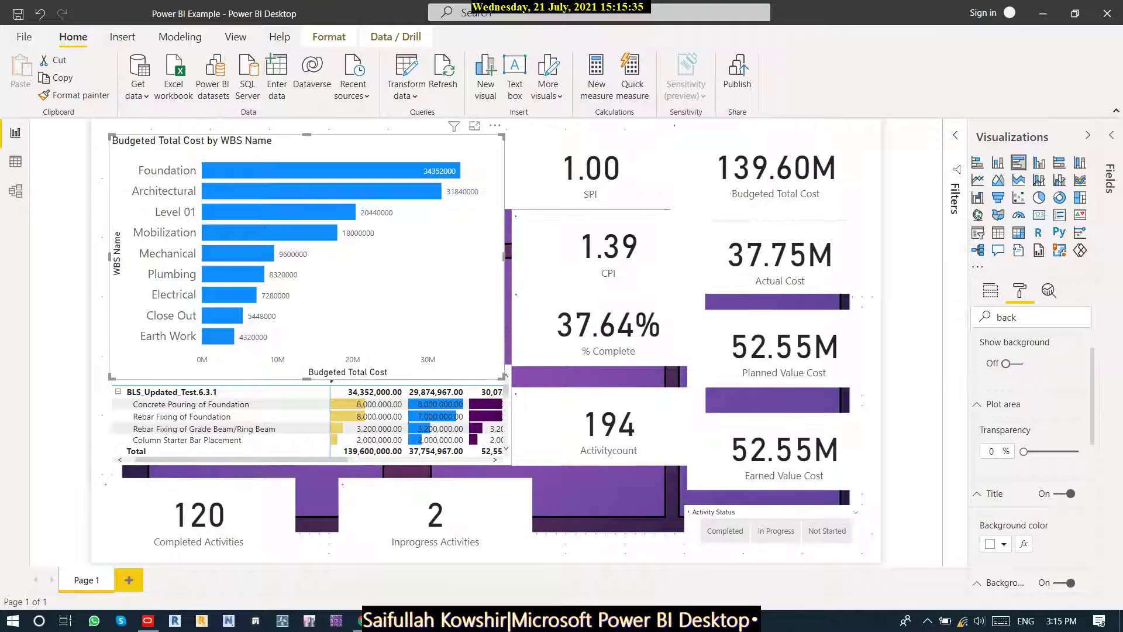
Move the bar chart further down over the background image and make it narrower.
{"action": "left_click_drag", "start_coordinate": [374, 263], "coordinate": [366, 296]}
{"action": "left_click_drag", "start_coordinate": [285, 173], "coordinate": [285, 173]}
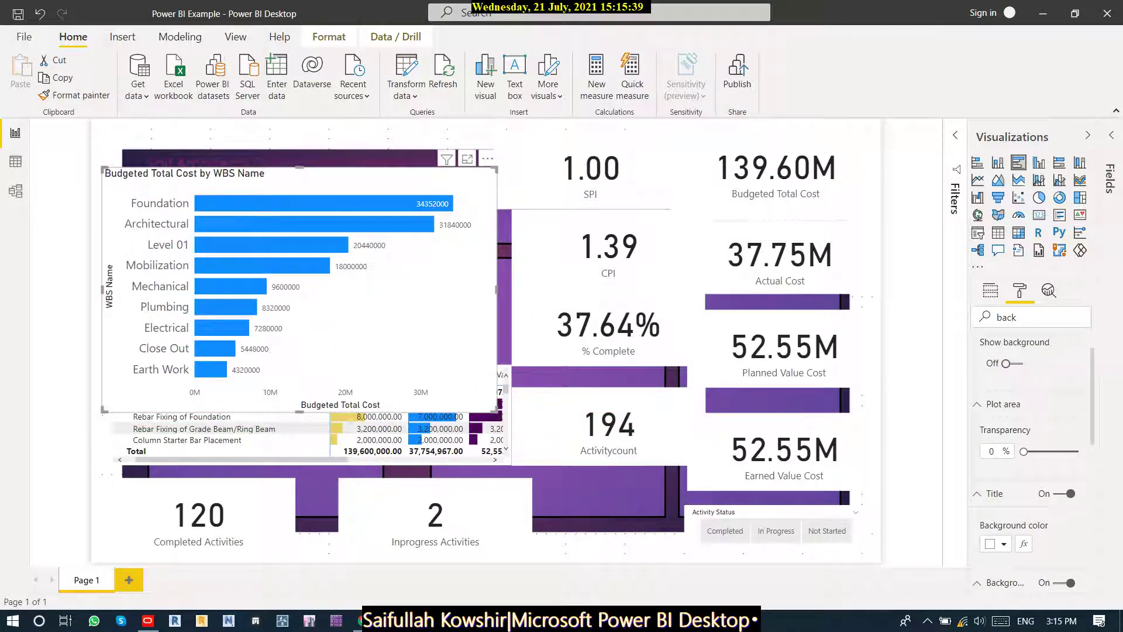
{"action": "left_click_drag", "start_coordinate": [497, 289], "coordinate": [422, 288]}
{"action": "key", "text": "ctrl+z"}
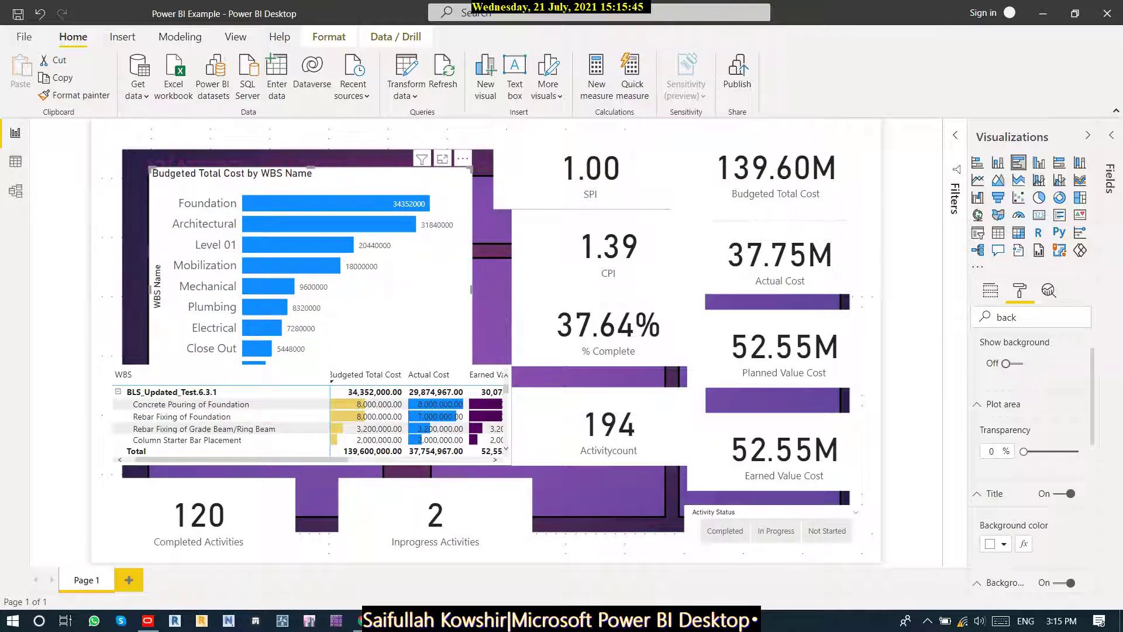
Try the data label background once more, switch it off, and turn off the bar chart's own background.
{"action": "mouse_move", "coordinate": [1024, 451]}
{"action": "left_mouse_down"}
{"action": "mouse_move", "coordinate": [1078, 452]}
{"action": "mouse_move", "coordinate": [1023, 452]}
{"action": "left_mouse_up"}
{"action": "scroll", "coordinate": [1032, 456], "scroll_direction": "up", "scroll_amount": 2}
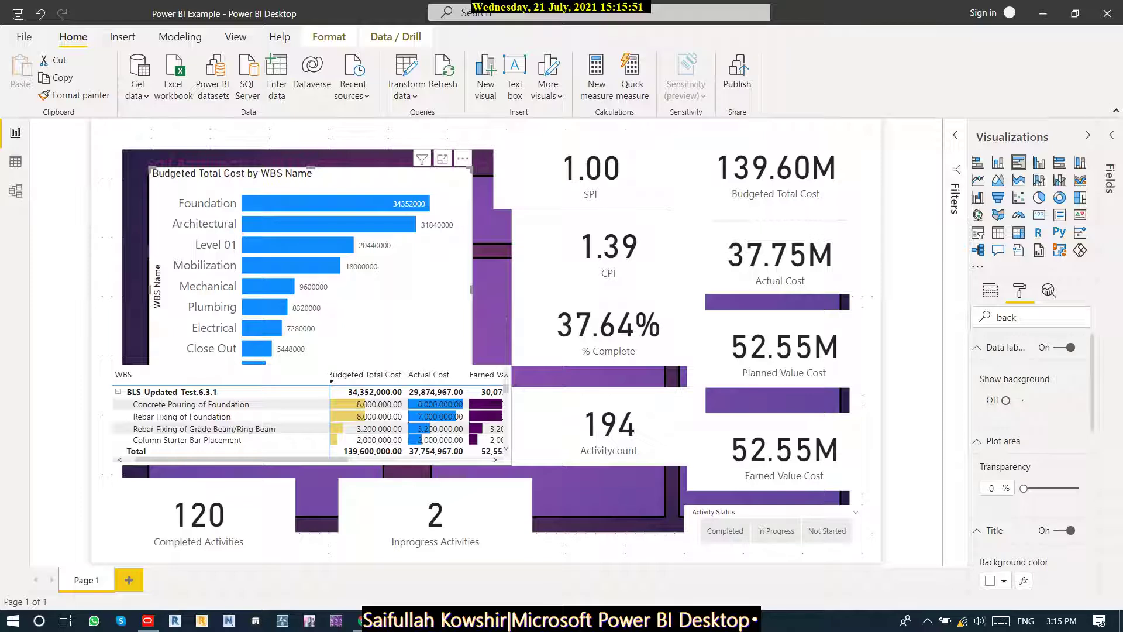
{"action": "left_click", "coordinate": [1005, 400]}
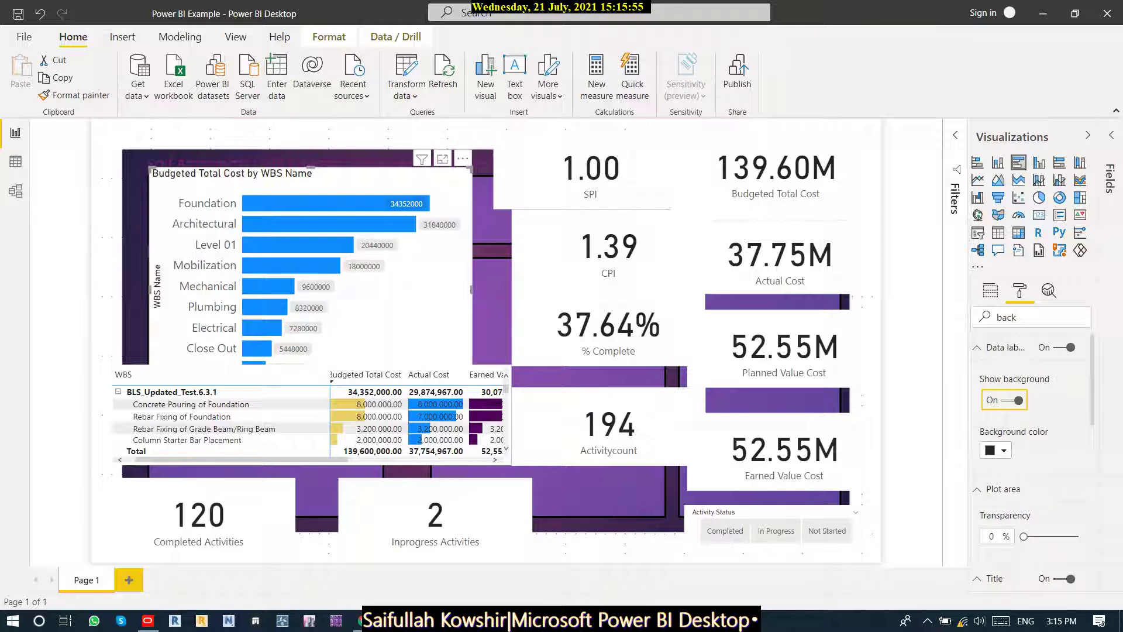
{"action": "left_click", "coordinate": [1014, 400]}
{"action": "scroll", "coordinate": [1032, 462], "scroll_direction": "down", "scroll_amount": 3}
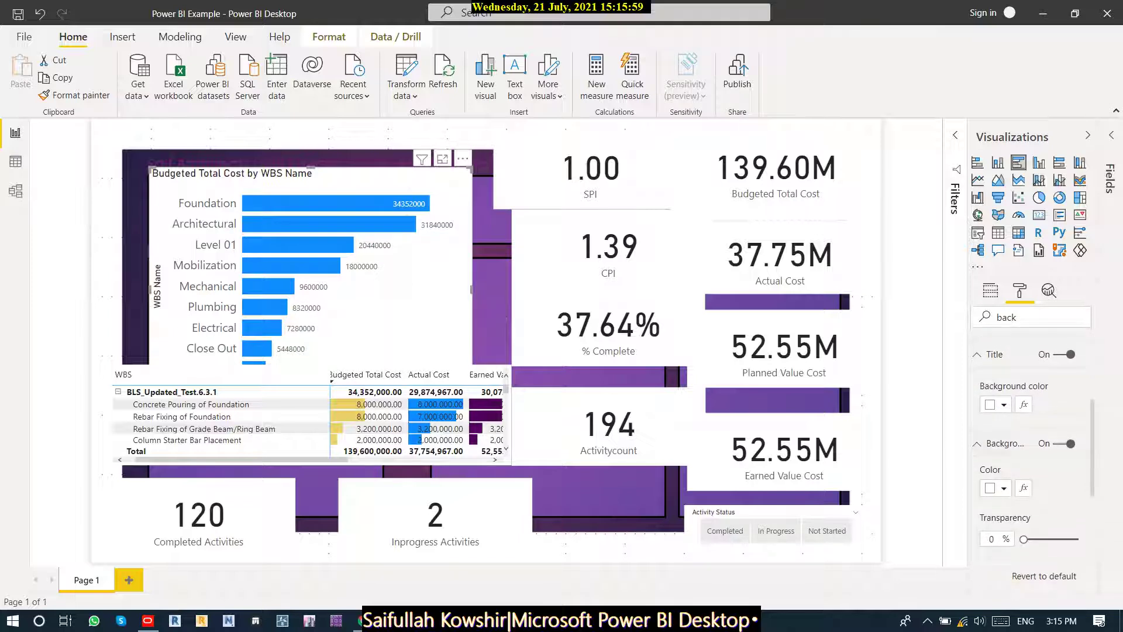
{"action": "left_click", "coordinate": [1064, 444]}
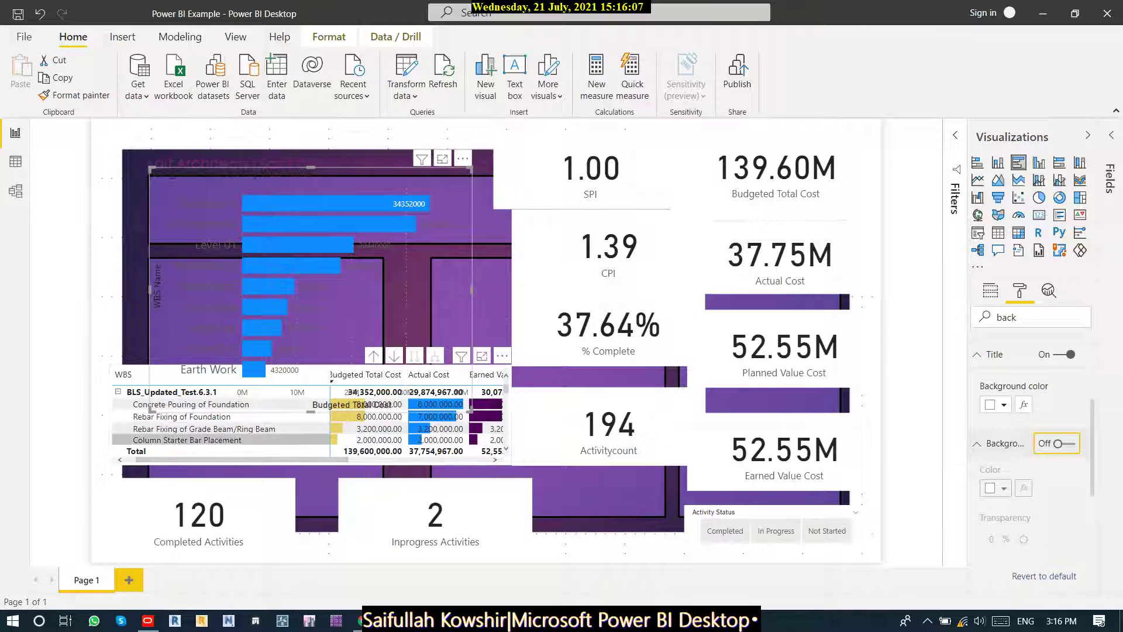
Cross-filter the page by the Foundation bar, shrink the bar chart above the WBS cost table, and select the table.
{"action": "left_click", "coordinate": [374, 203]}
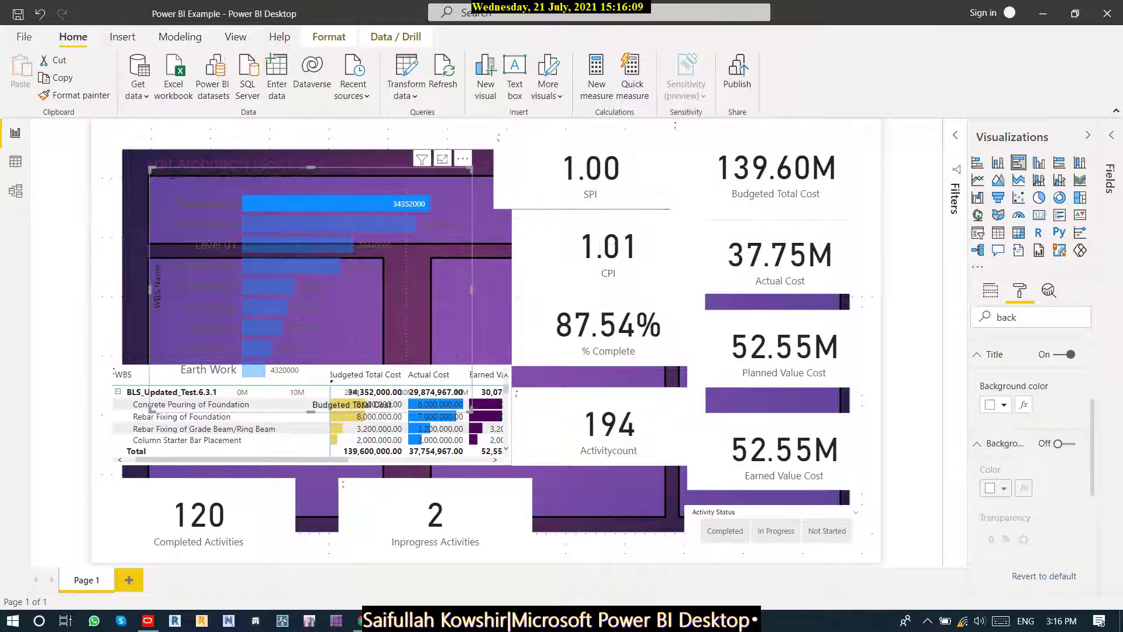
{"action": "left_click_drag", "start_coordinate": [472, 169], "coordinate": [317, 178]}
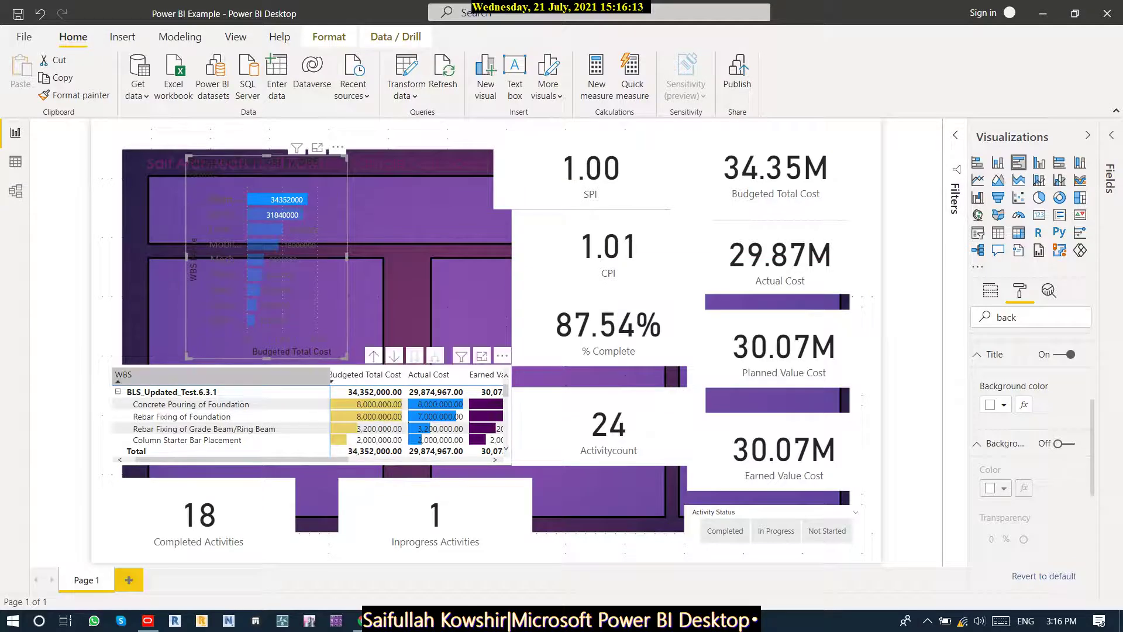
{"action": "left_click", "coordinate": [233, 374]}
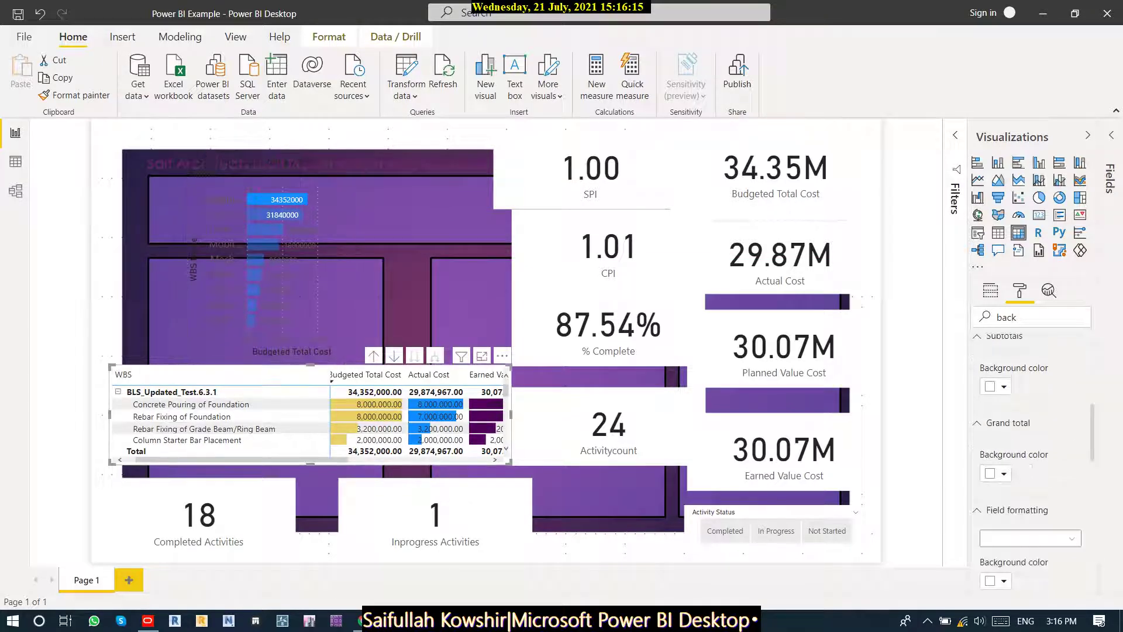
Delete the Completed Activities, Inprogress Activities and Activitycount cards from the page.
{"action": "left_click", "coordinate": [199, 517]}
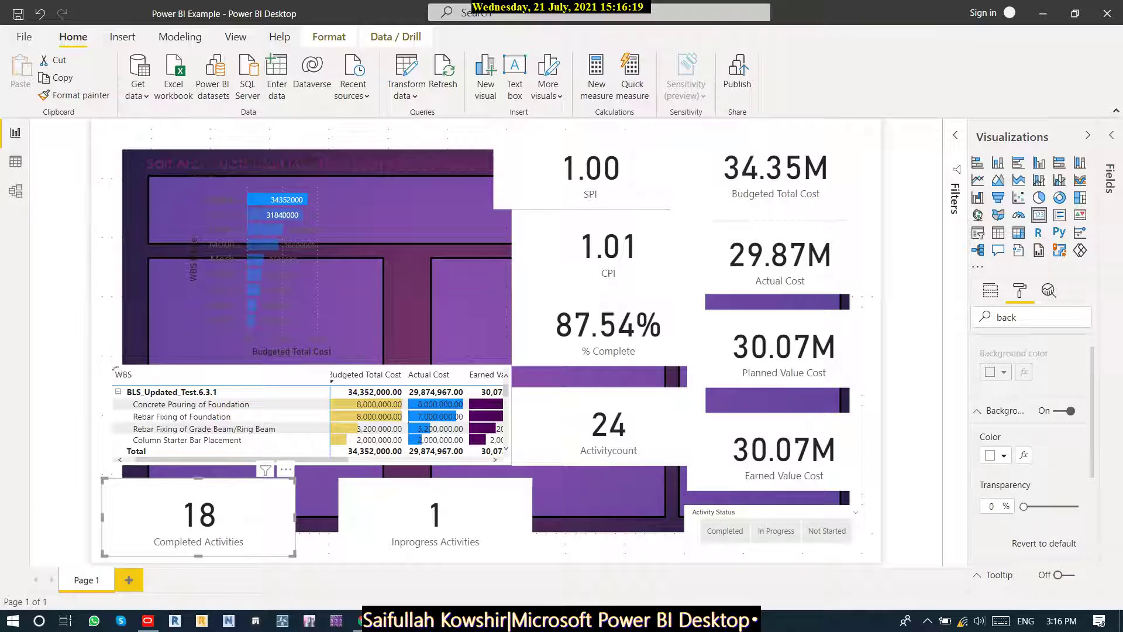
{"action": "key", "text": "Delete"}
{"action": "left_click", "coordinate": [435, 517]}
{"action": "key", "text": "Delete"}
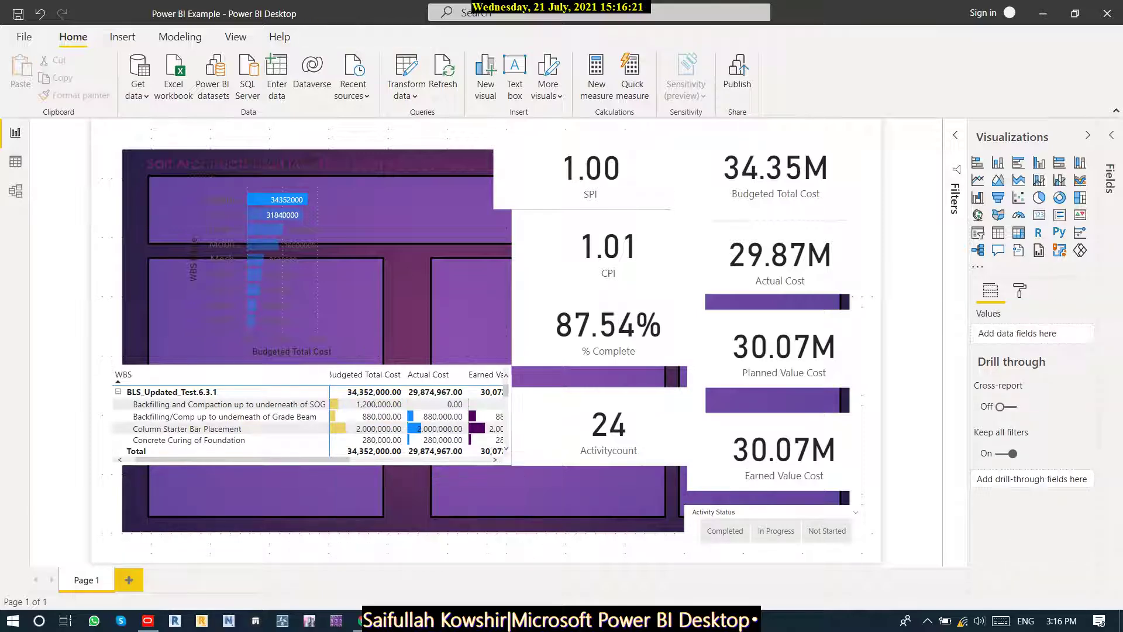
{"action": "left_click", "coordinate": [608, 427]}
{"action": "key", "text": "Delete"}
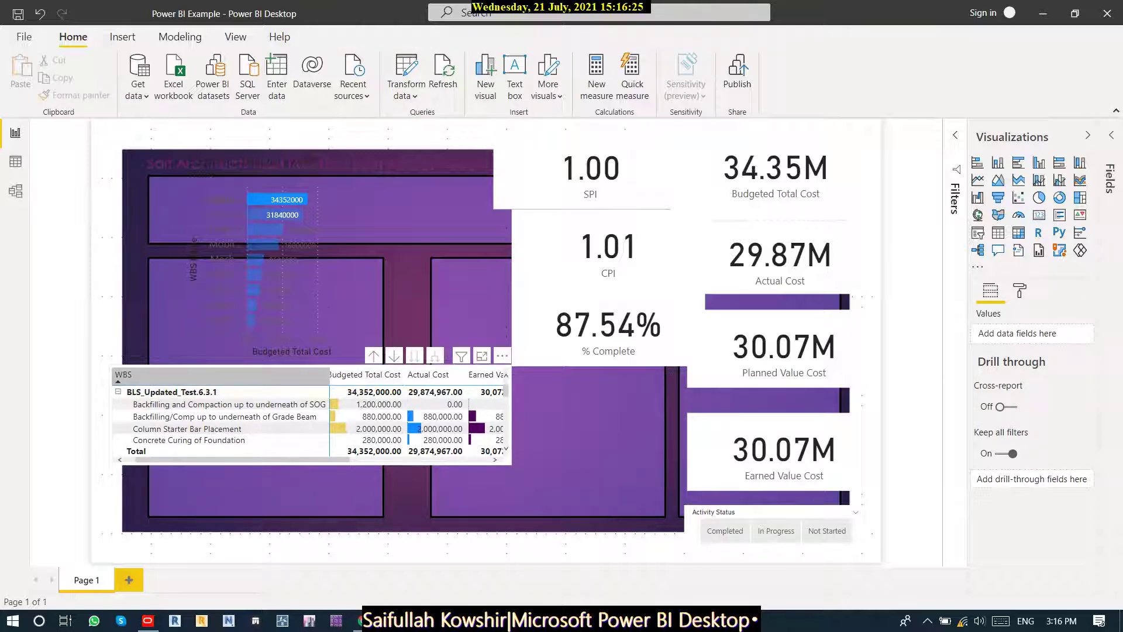
Reverse the WBS sort order of the cost table and shrink the table to a small box near the page's lower middle.
{"action": "left_click", "coordinate": [124, 375]}
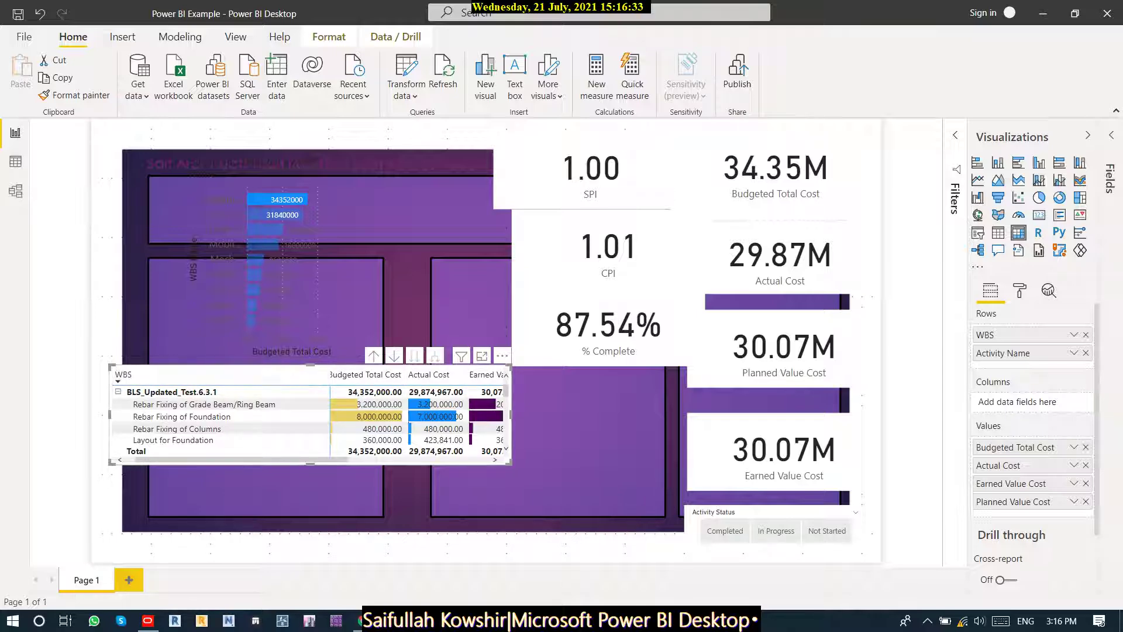
{"action": "left_click_drag", "start_coordinate": [109, 366], "coordinate": [399, 406]}
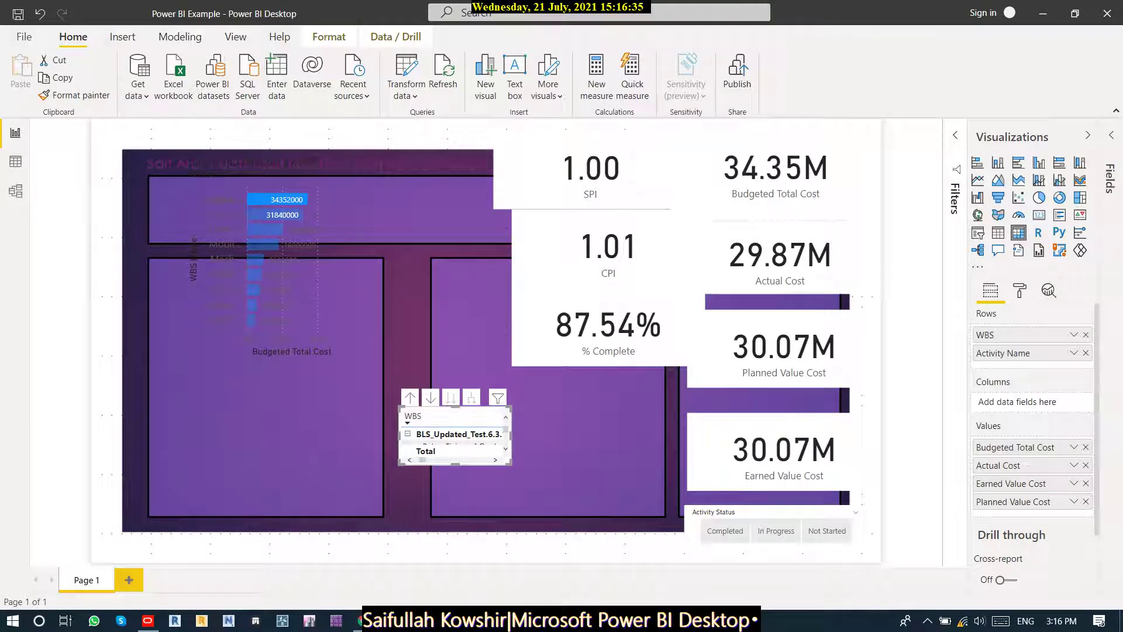
{"action": "left_click_drag", "start_coordinate": [511, 436], "coordinate": [546, 435]}
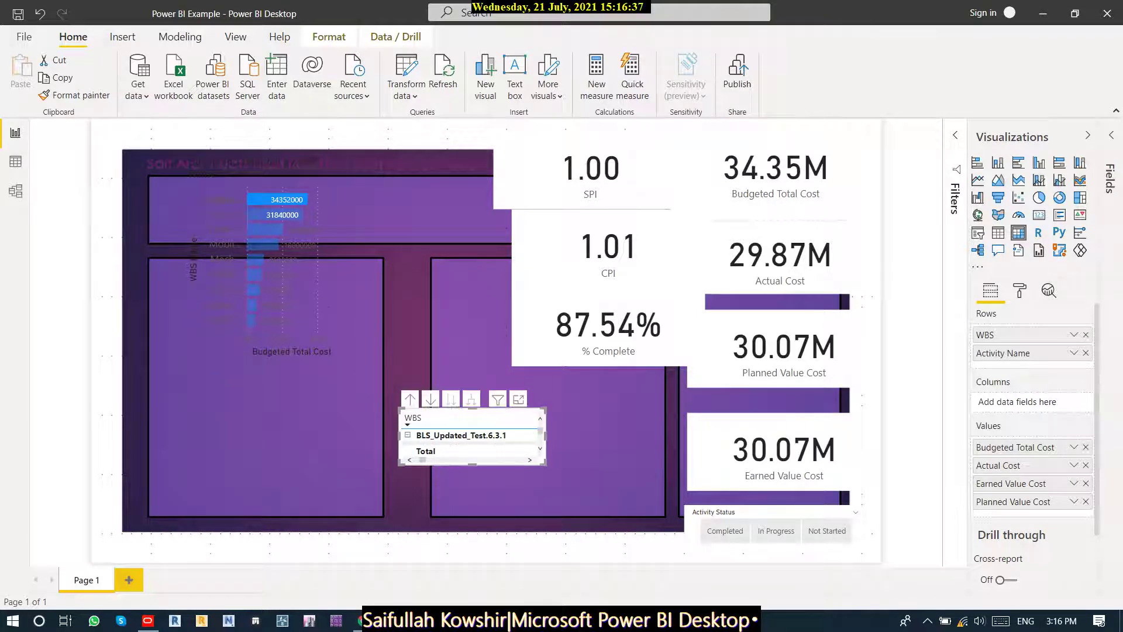
Clear the Foundation cross-filter and move the bar chart into the lower-left panel of the background image.
{"action": "left_click_drag", "start_coordinate": [316, 281], "coordinate": [305, 346]}
{"action": "left_click", "coordinate": [266, 265]}
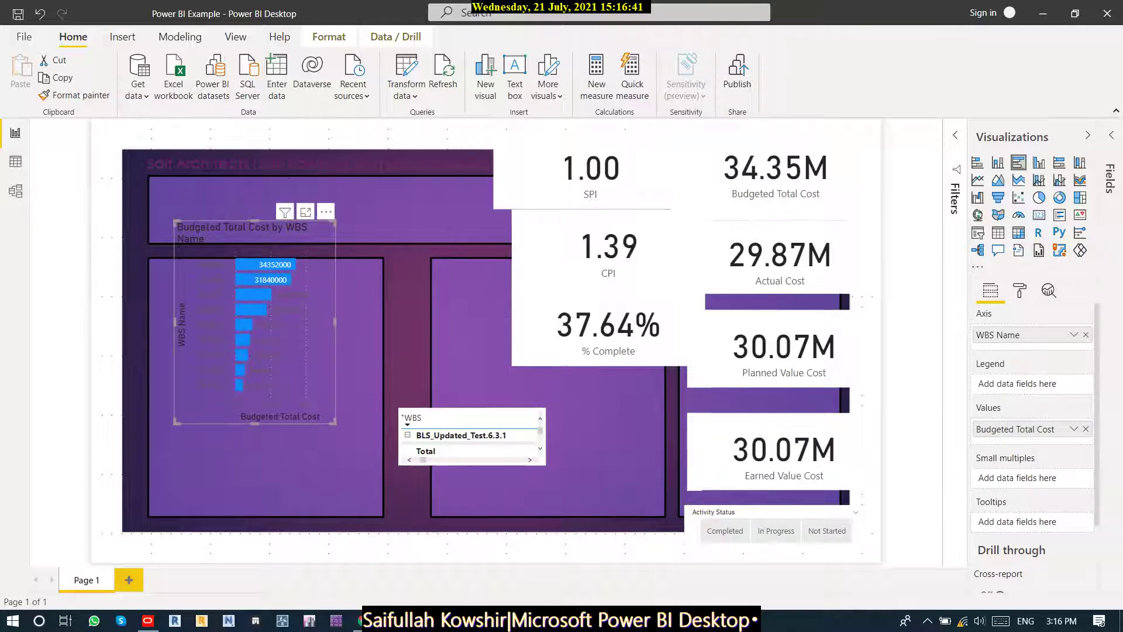
{"action": "left_click_drag", "start_coordinate": [266, 265], "coordinate": [245, 306]}
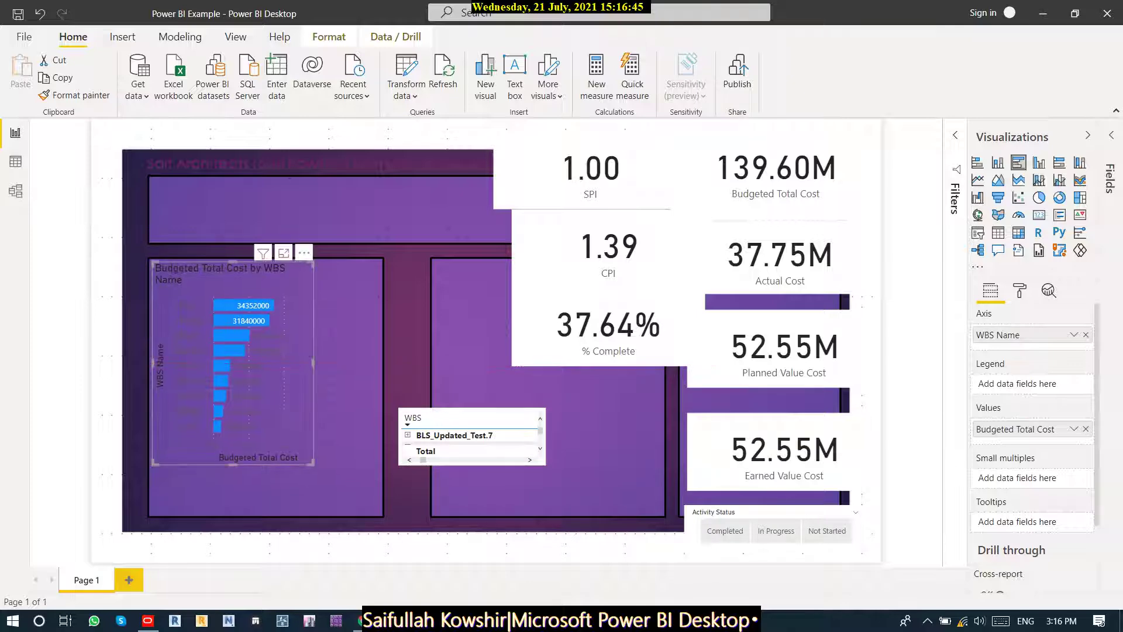
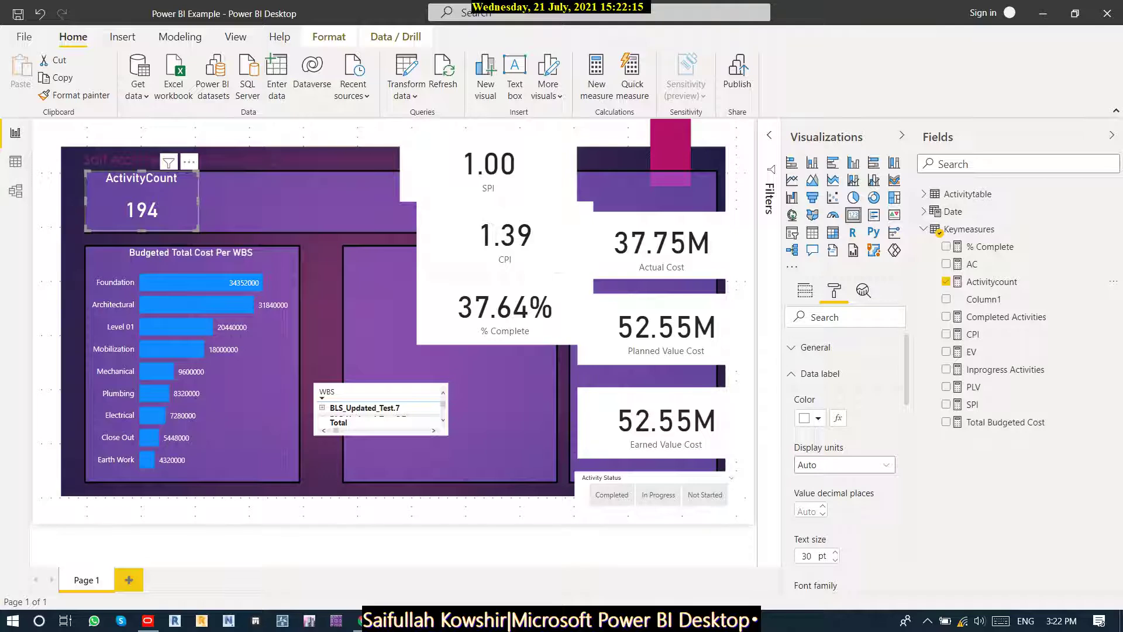
Narrow the ActivityCount card slightly and copy its formatting onto the SPI, CPI and % Complete cards with Format painter.
{"action": "left_click_drag", "start_coordinate": [198, 201], "coordinate": [191, 200]}
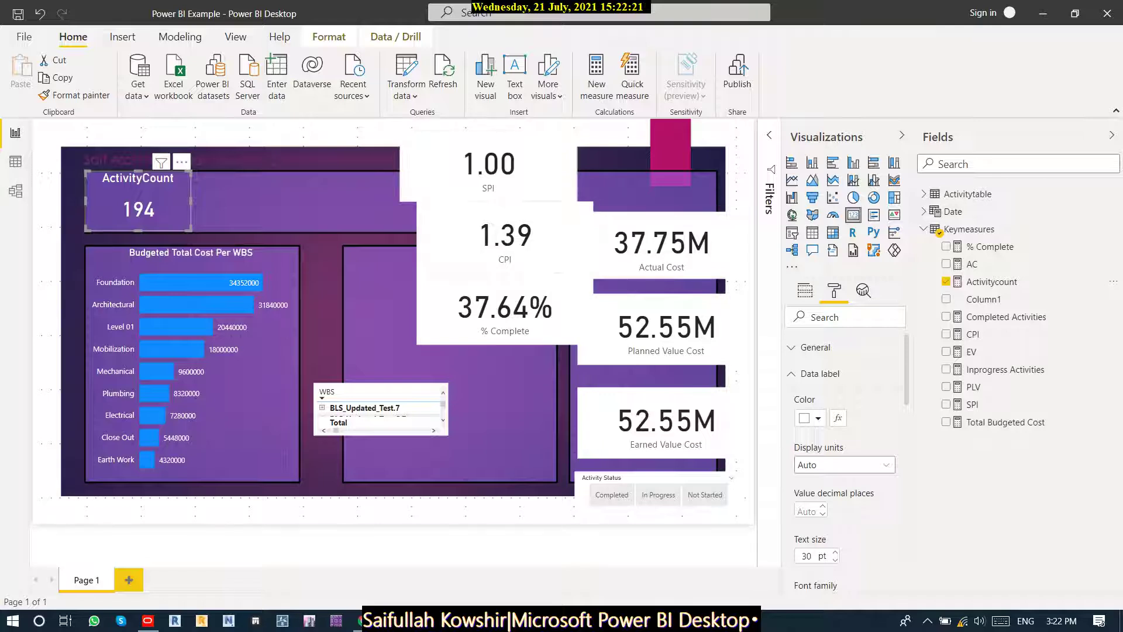
{"action": "left_click", "coordinate": [488, 169]}
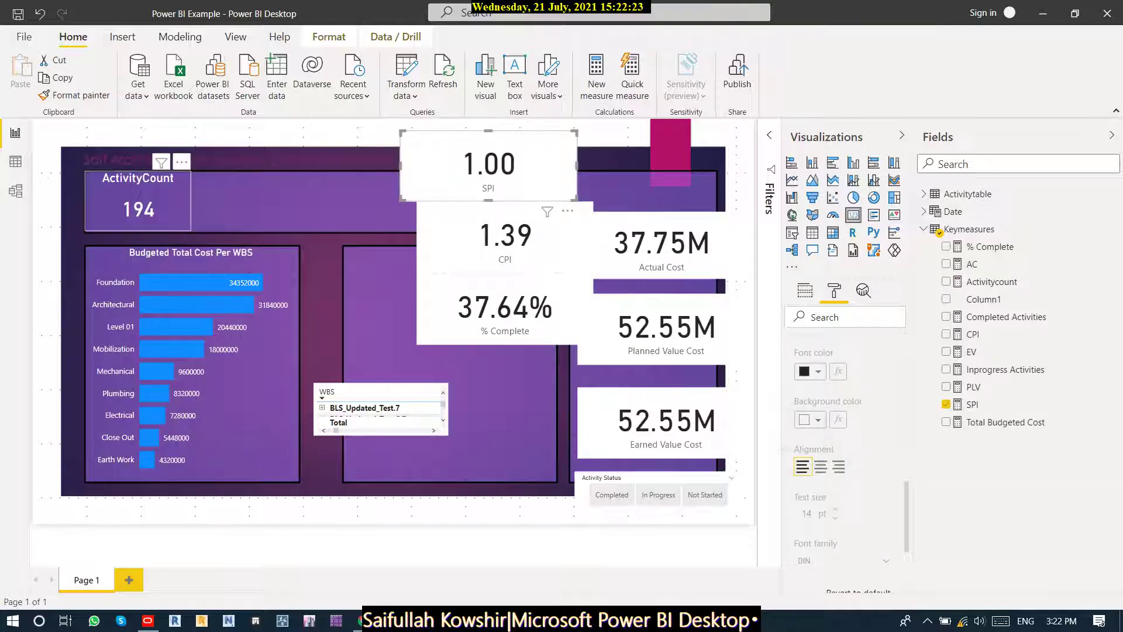
{"action": "left_click", "coordinate": [139, 199]}
{"action": "left_click", "coordinate": [74, 95]}
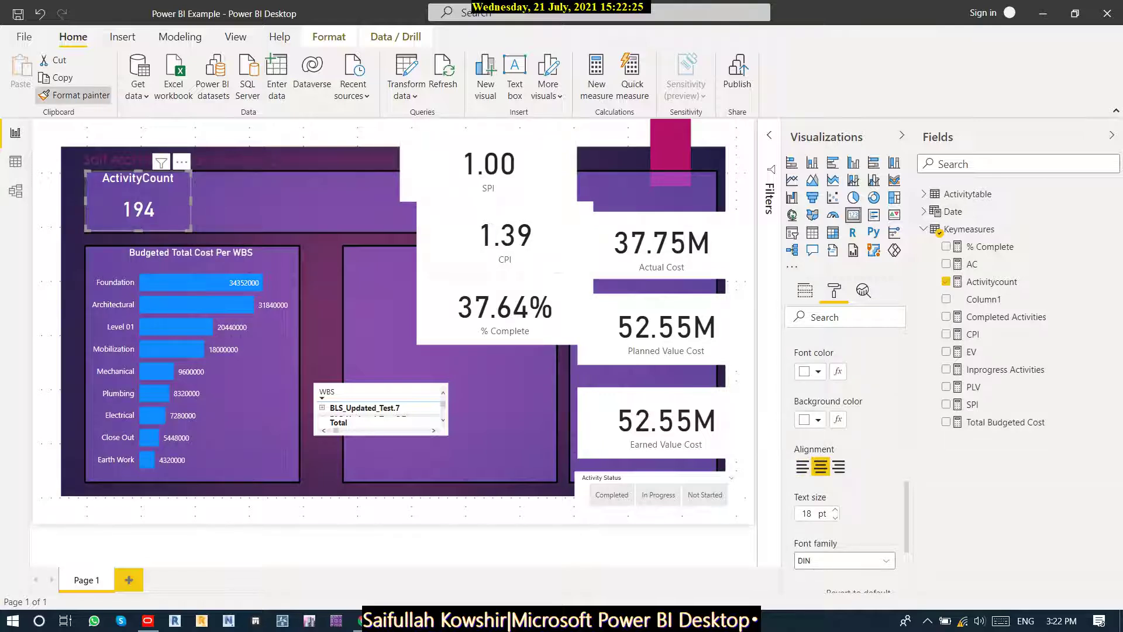
{"action": "left_click", "coordinate": [496, 182]}
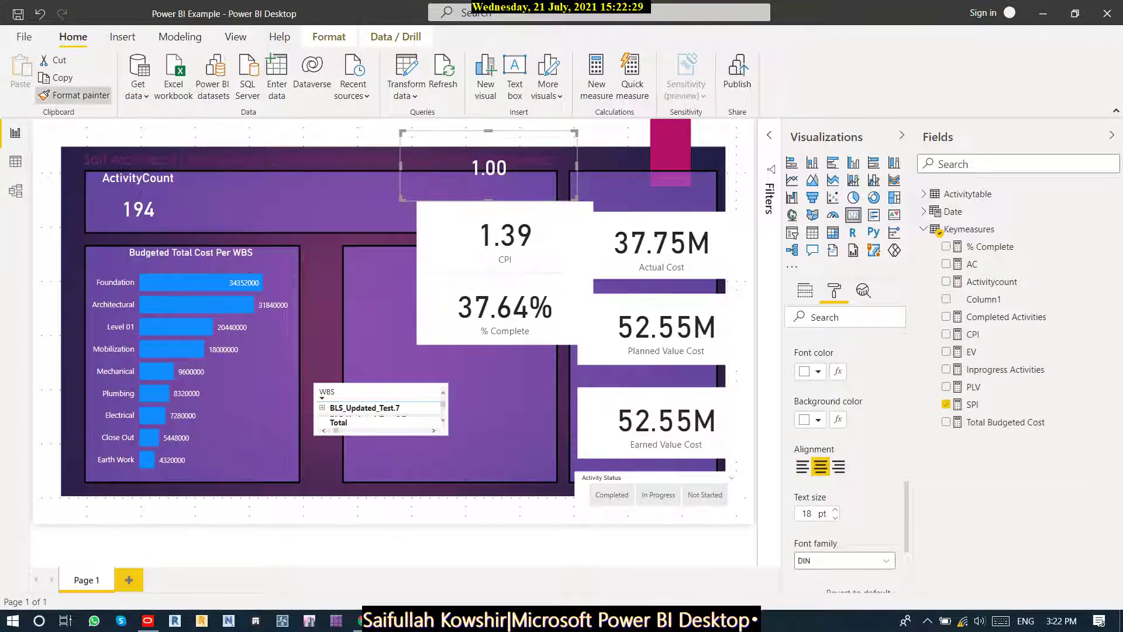
{"action": "left_click", "coordinate": [74, 95]}
{"action": "left_click", "coordinate": [512, 237]}
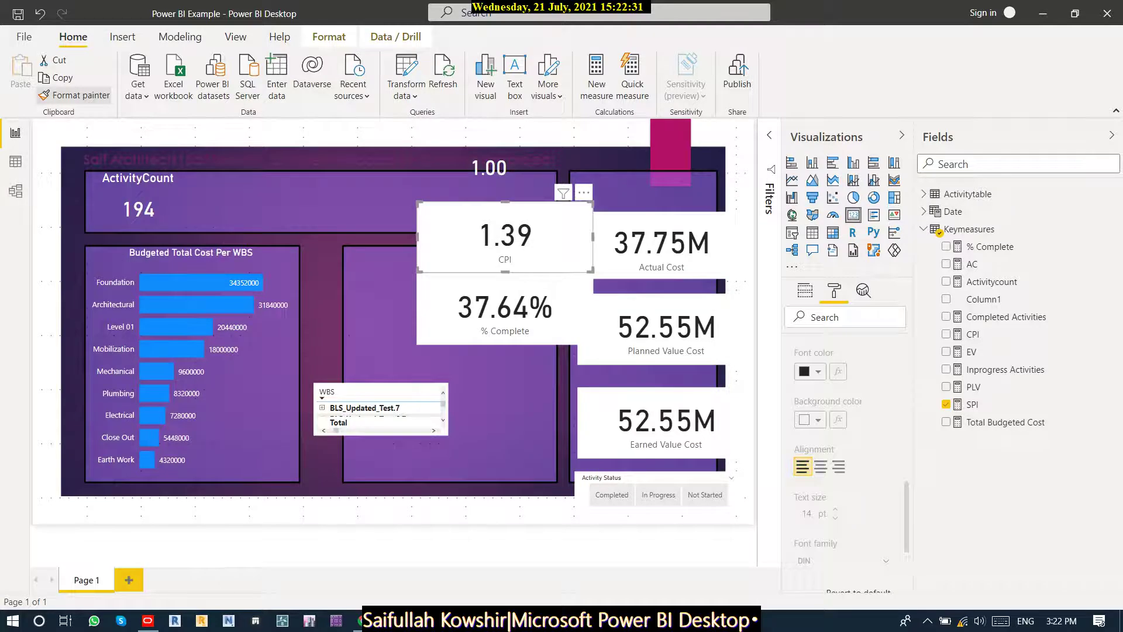
{"action": "left_click", "coordinate": [74, 95]}
{"action": "left_click", "coordinate": [503, 307]}
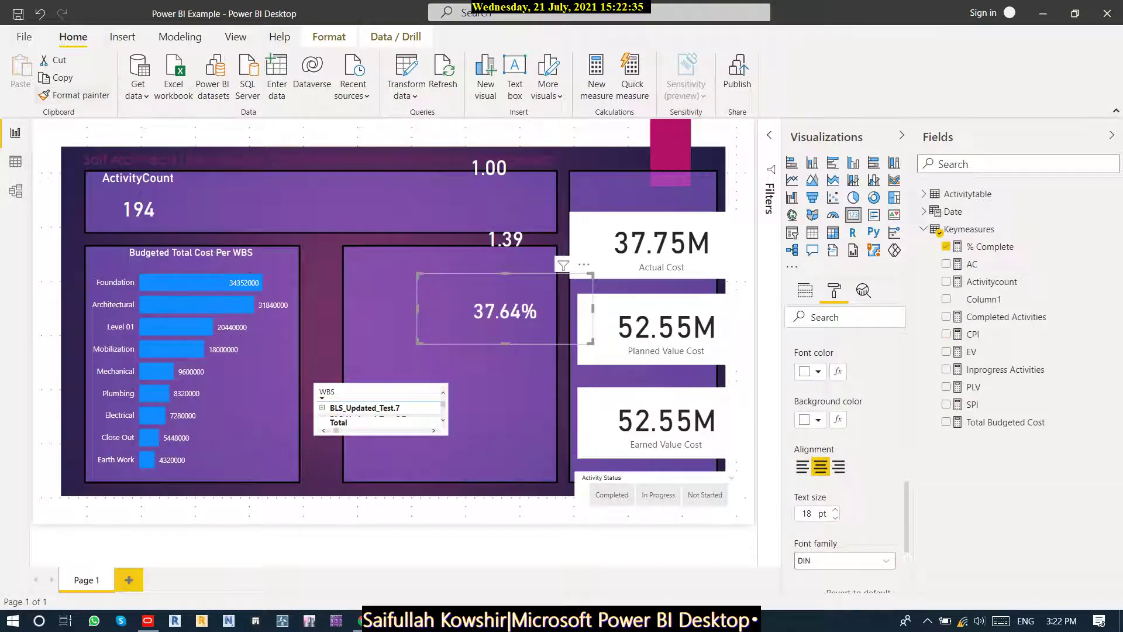
Copy the same card formatting onto the Actual Cost, Planned Value Cost and Earned Value Cost cards.
{"action": "left_click", "coordinate": [74, 95]}
{"action": "left_click", "coordinate": [585, 222]}
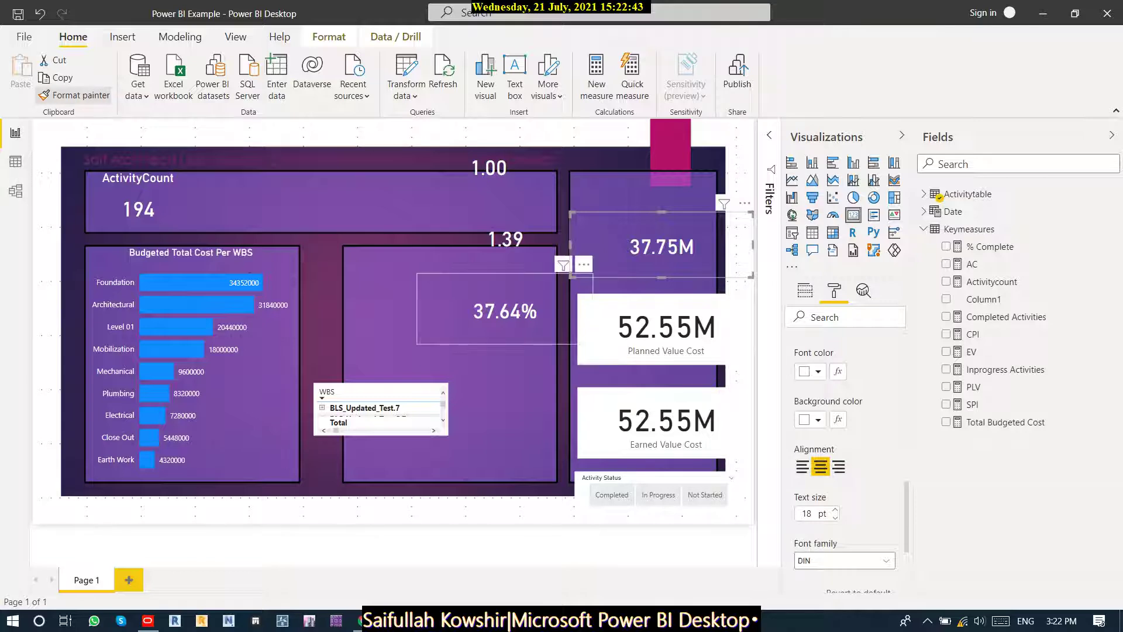
{"action": "left_click", "coordinate": [665, 328]}
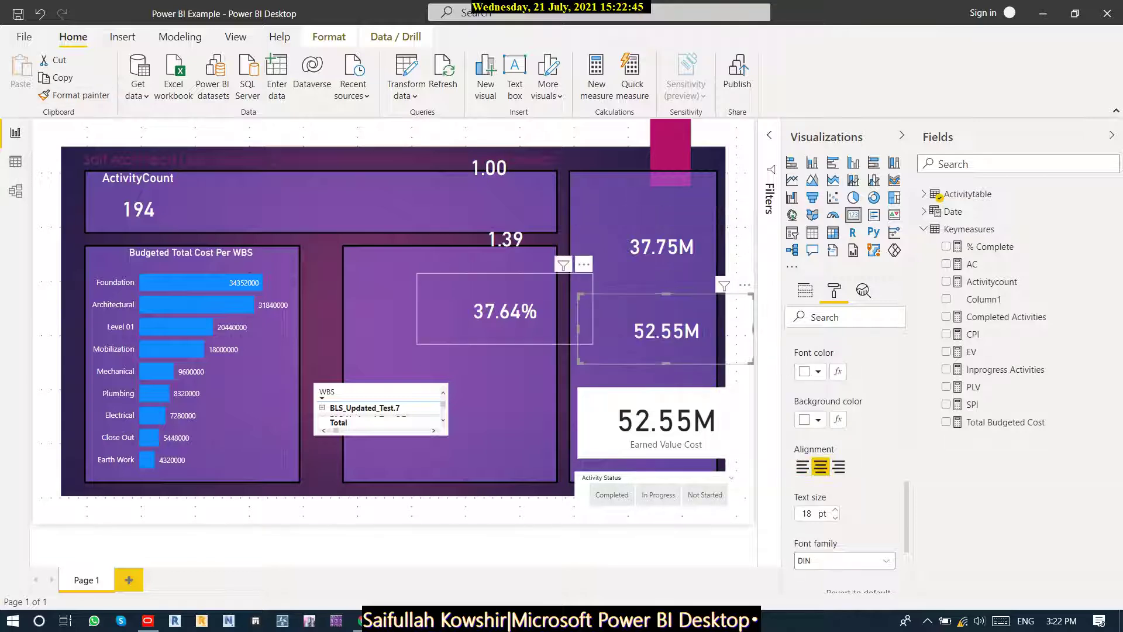
{"action": "left_click", "coordinate": [75, 94]}
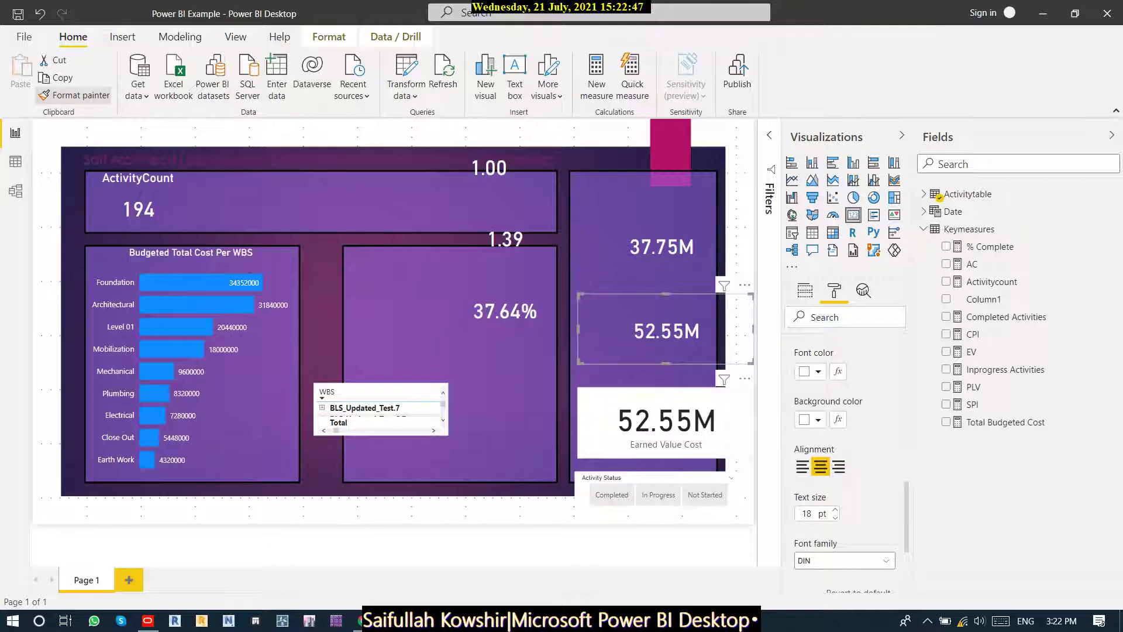
{"action": "left_click", "coordinate": [666, 421]}
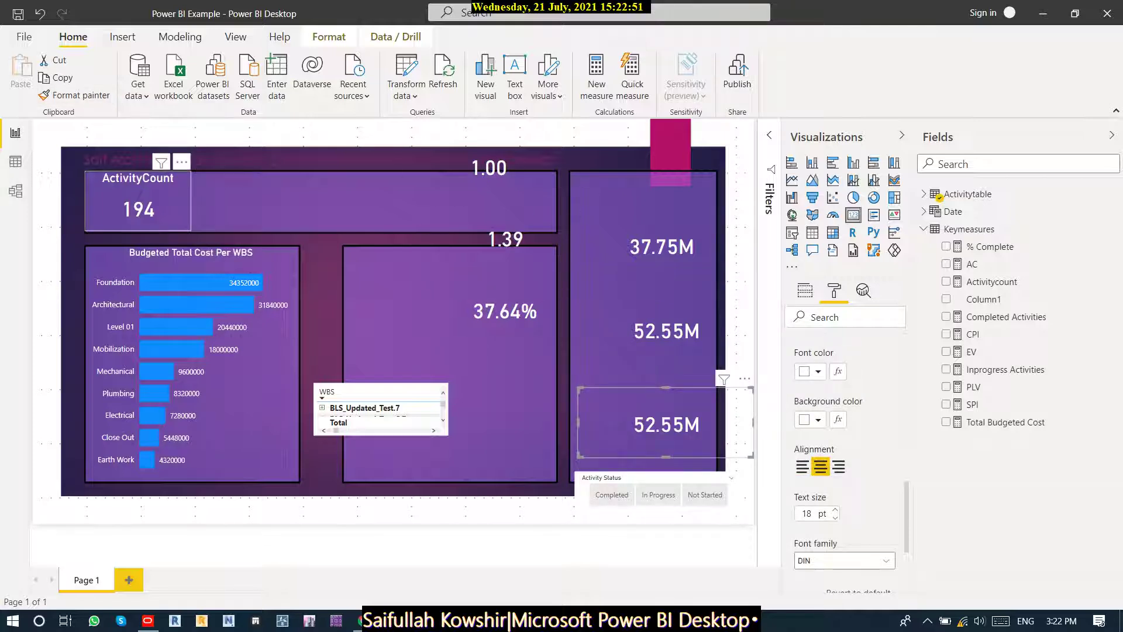
Narrow the ActivityCount card a little more, duplicate it, and place the copy directly to its right.
{"action": "left_click", "coordinate": [138, 202]}
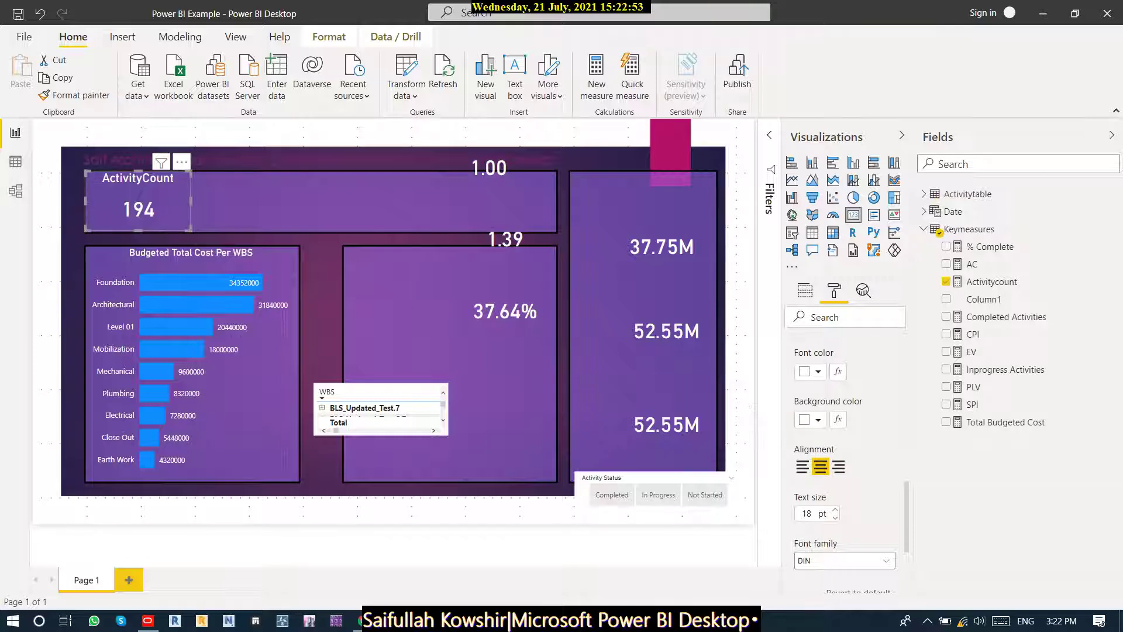
{"action": "mouse_move", "coordinate": [191, 200]}
{"action": "left_mouse_down"}
{"action": "mouse_move", "coordinate": [167, 201]}
{"action": "mouse_move", "coordinate": [180, 202]}
{"action": "left_mouse_up"}
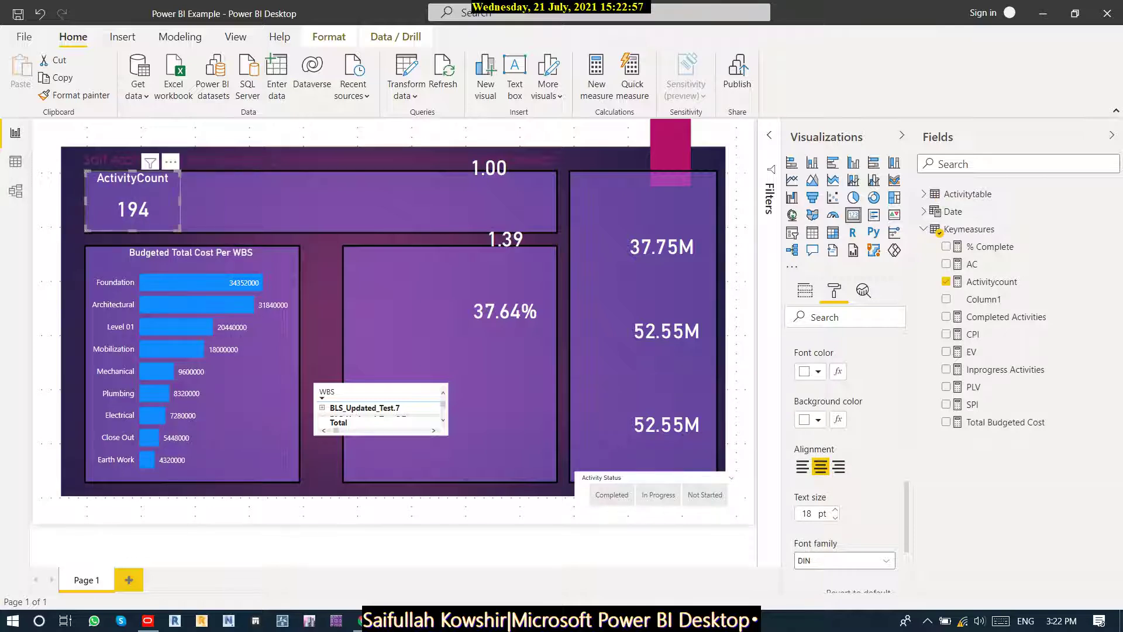
{"action": "mouse_move", "coordinate": [133, 231]}
{"action": "left_mouse_down"}
{"action": "mouse_move", "coordinate": [133, 216]}
{"action": "mouse_move", "coordinate": [133, 231]}
{"action": "left_mouse_up"}
{"action": "key", "text": "ctrl+c"}
{"action": "key", "text": "ctrl+v"}
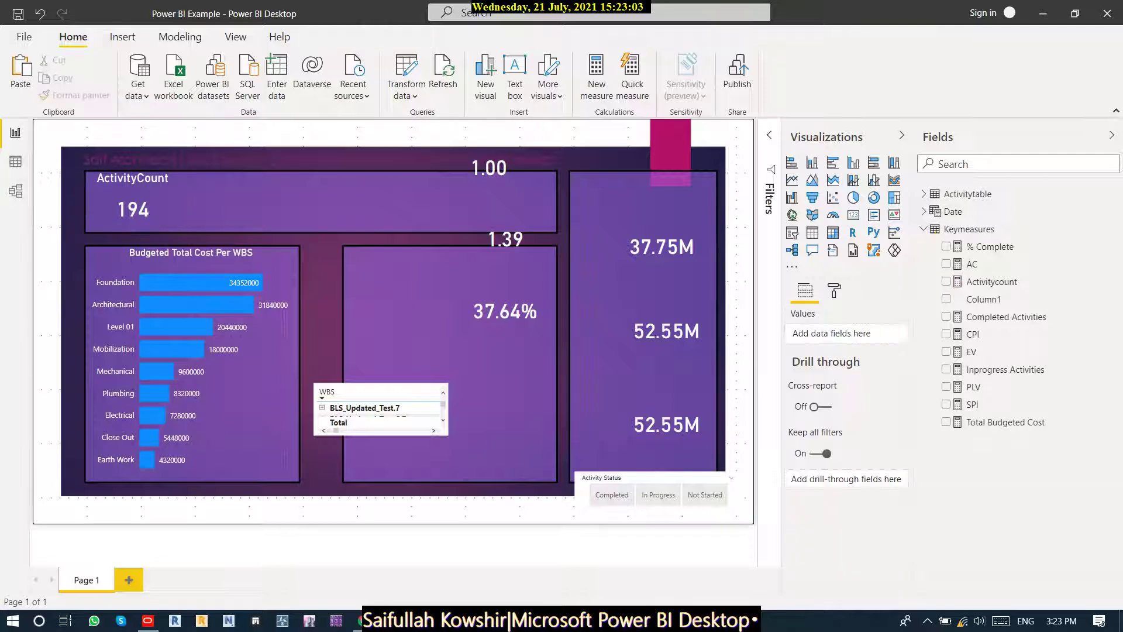
{"action": "key", "text": "ctrl+v"}
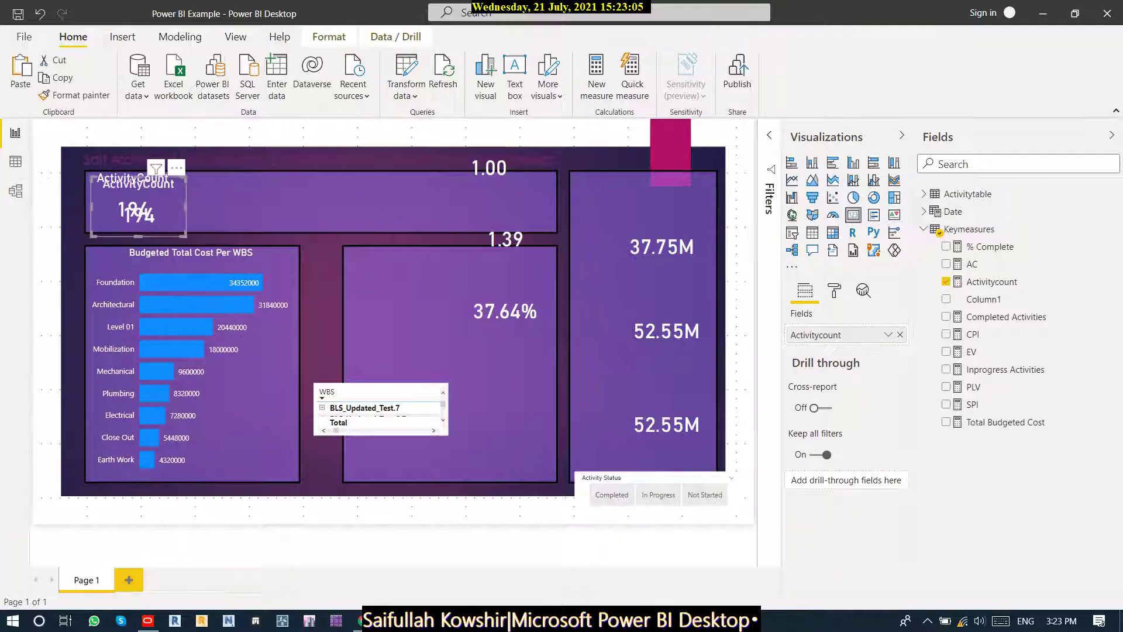
{"action": "left_click_drag", "start_coordinate": [229, 202], "coordinate": [229, 201]}
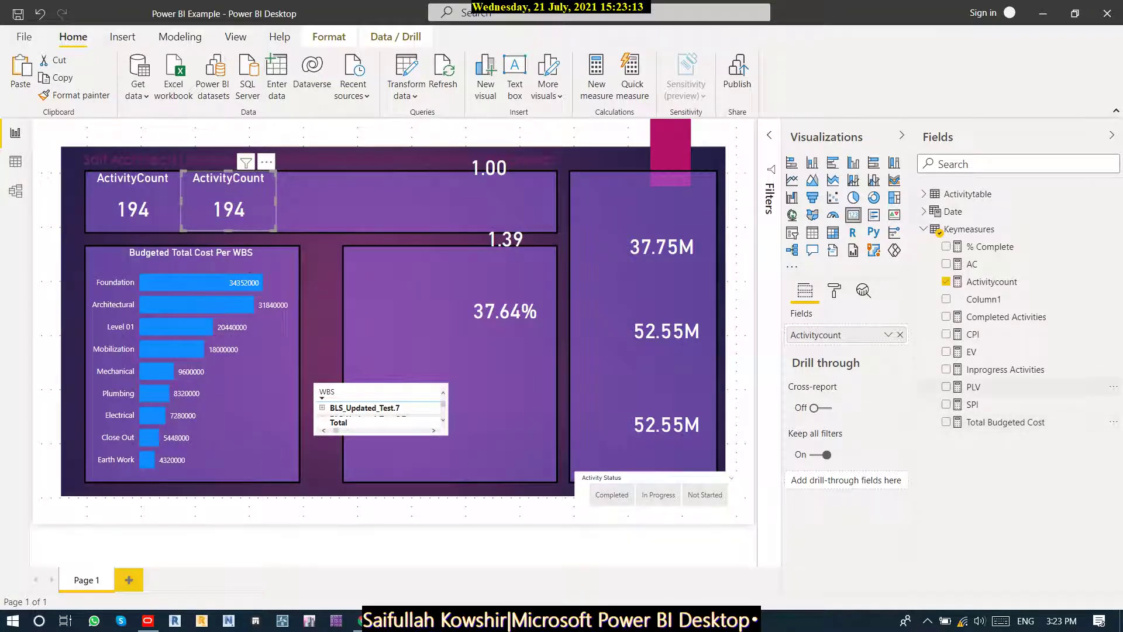
Replace the Activitycount measure in the copied card with Total Budgeted Cost and set its title text to "Total Budgeted Cost".
{"action": "left_click", "coordinate": [945, 281]}
{"action": "left_click", "coordinate": [945, 422]}
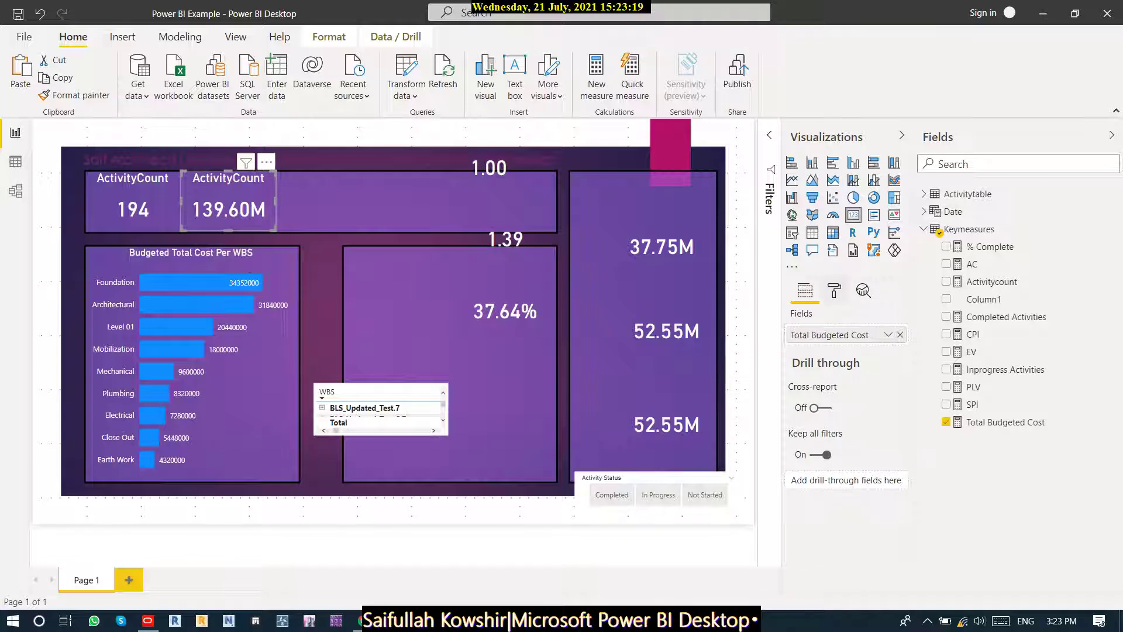
{"action": "left_click", "coordinate": [834, 291]}
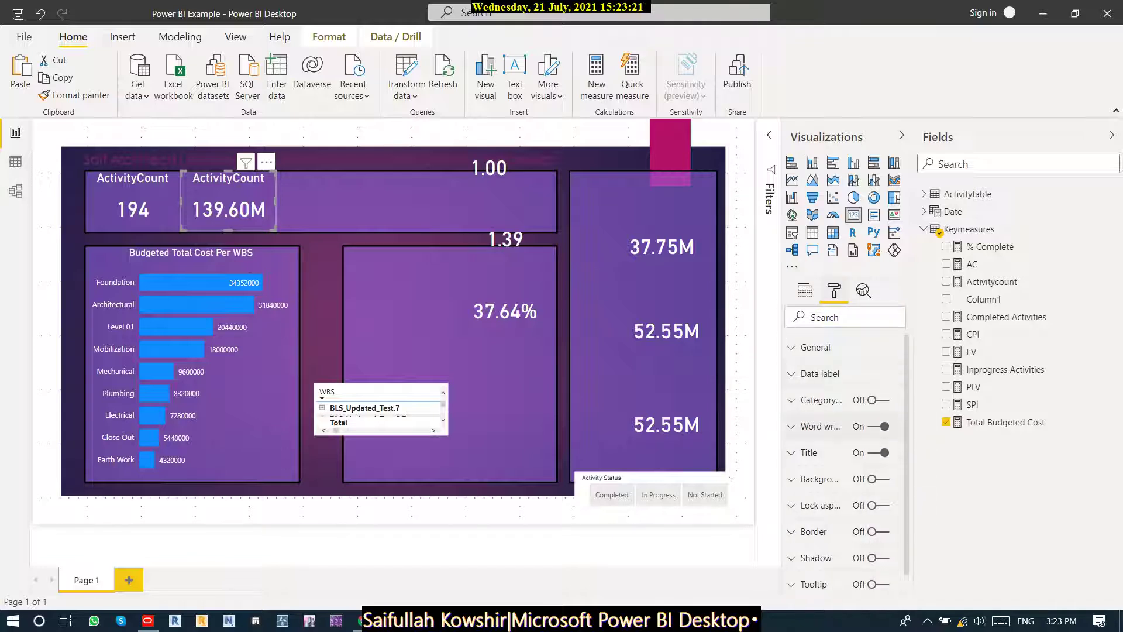
{"action": "left_click", "coordinate": [809, 453]}
{"action": "double_click", "coordinate": [826, 496]}
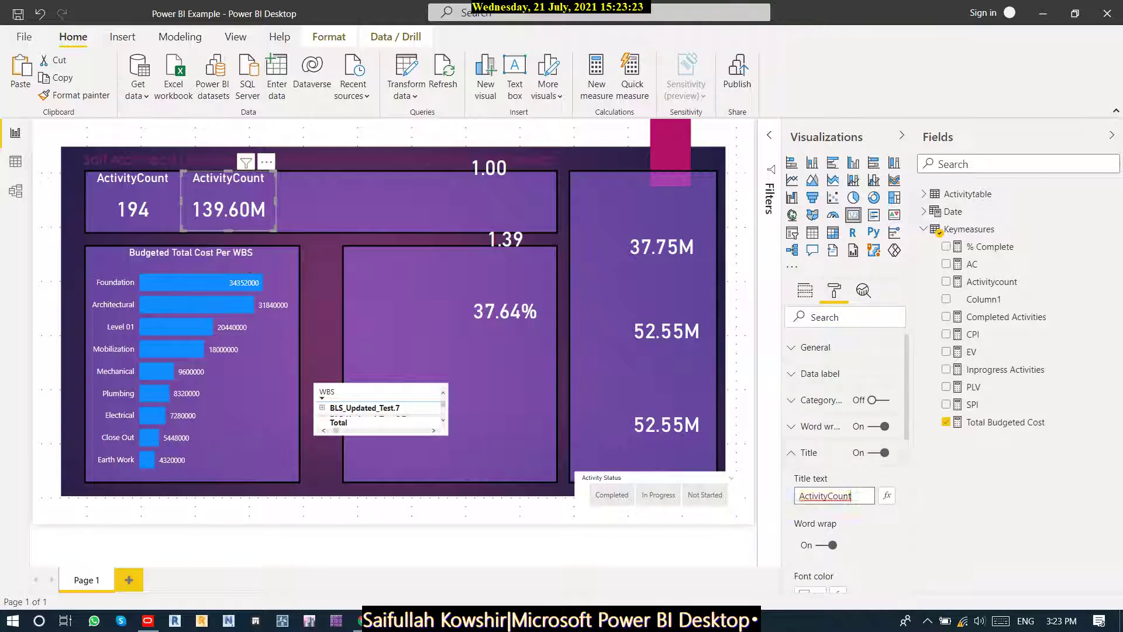
{"action": "type", "text": "T"}
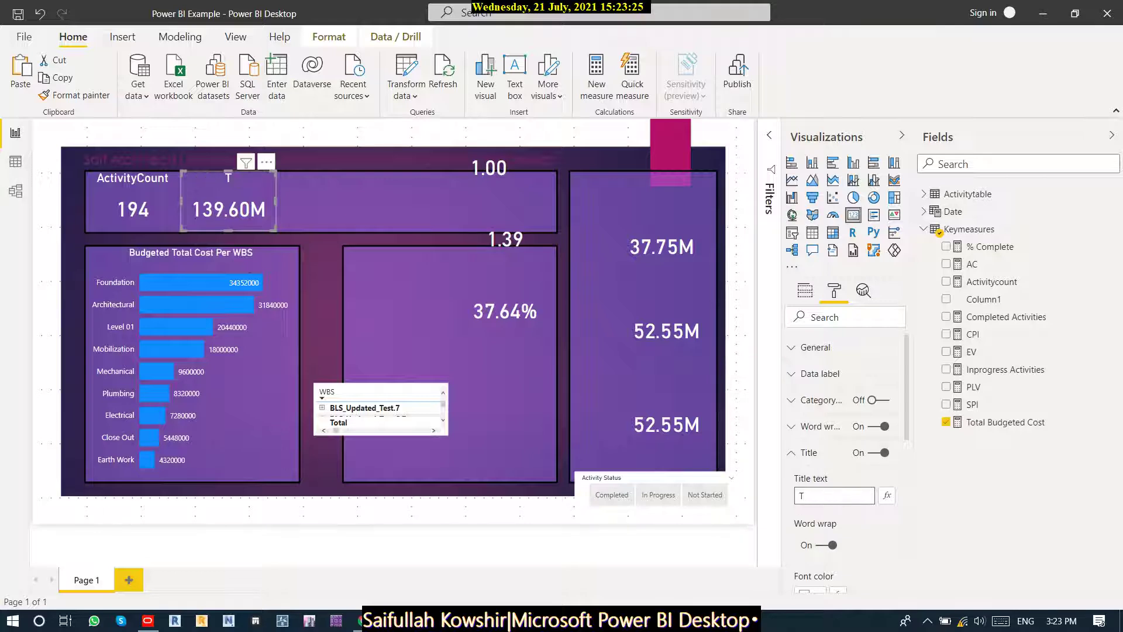
{"action": "type", "text": "otal Budgeted C"}
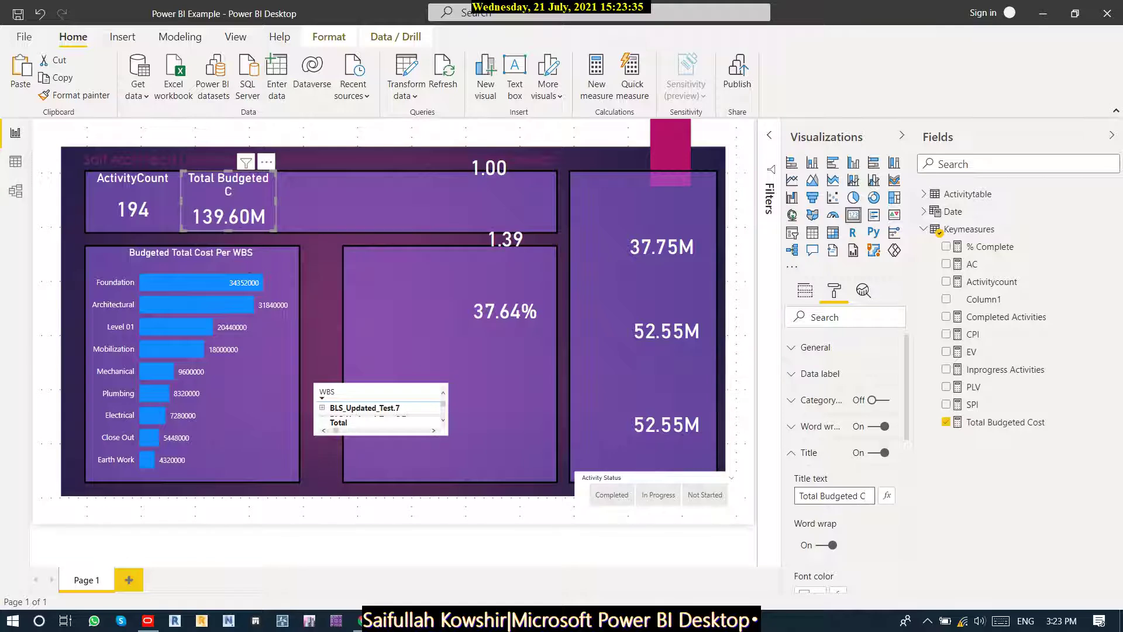
{"action": "type", "text": "ost"}
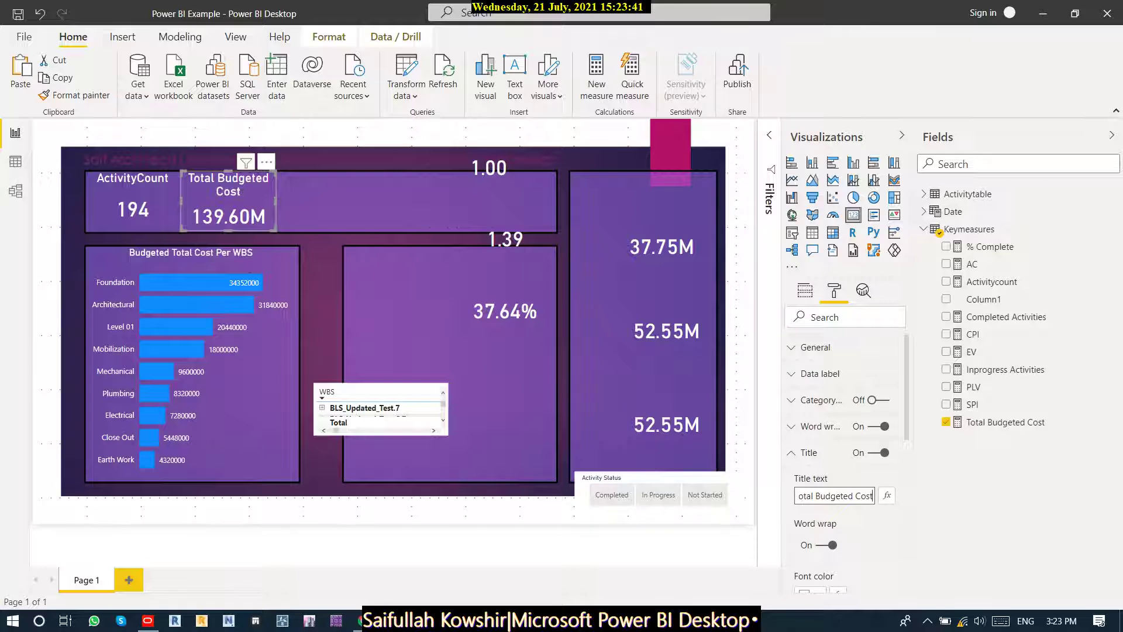
Widen the Total Budgeted Cost card so that its title fits on one line.
{"action": "left_click_drag", "start_coordinate": [275, 200], "coordinate": [297, 200]}
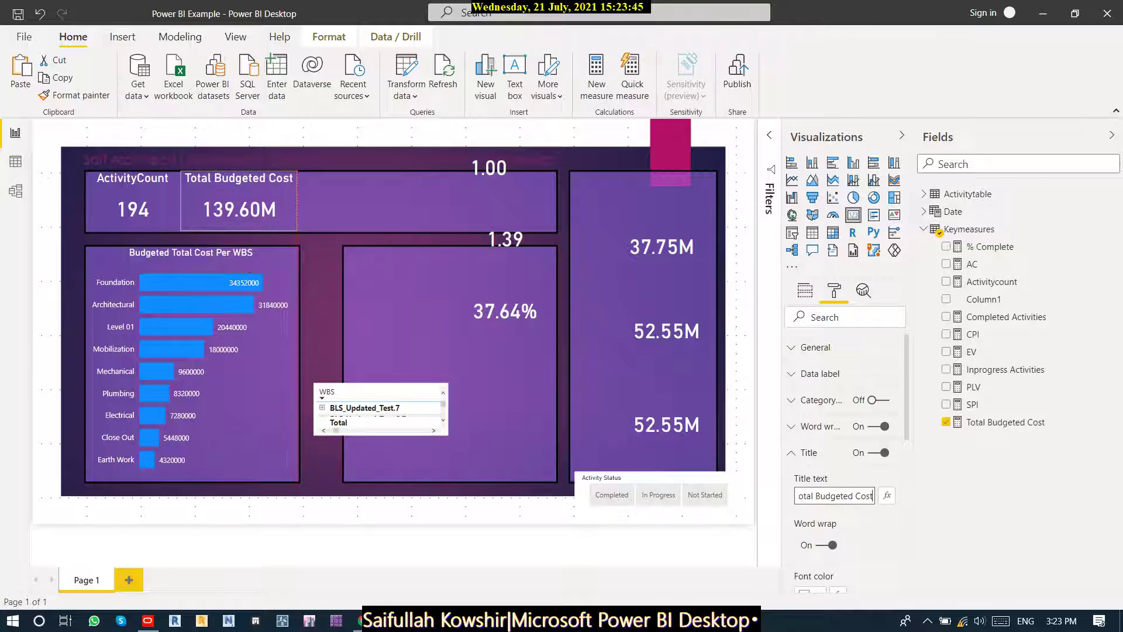
{"action": "left_click", "coordinate": [356, 202]}
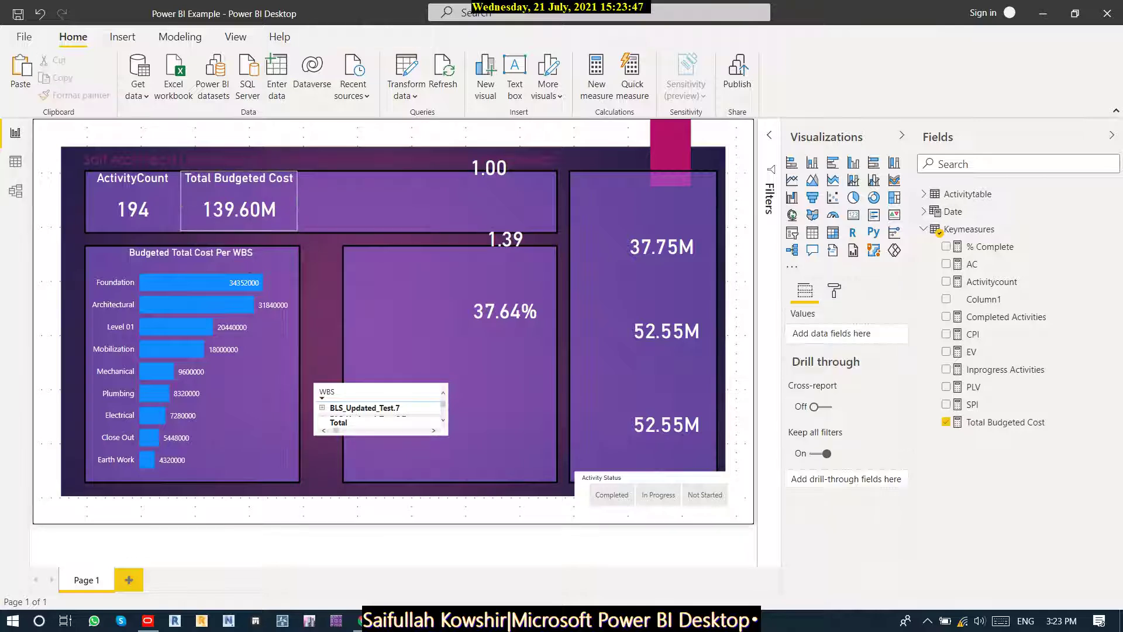
{"action": "left_click", "coordinate": [239, 202]}
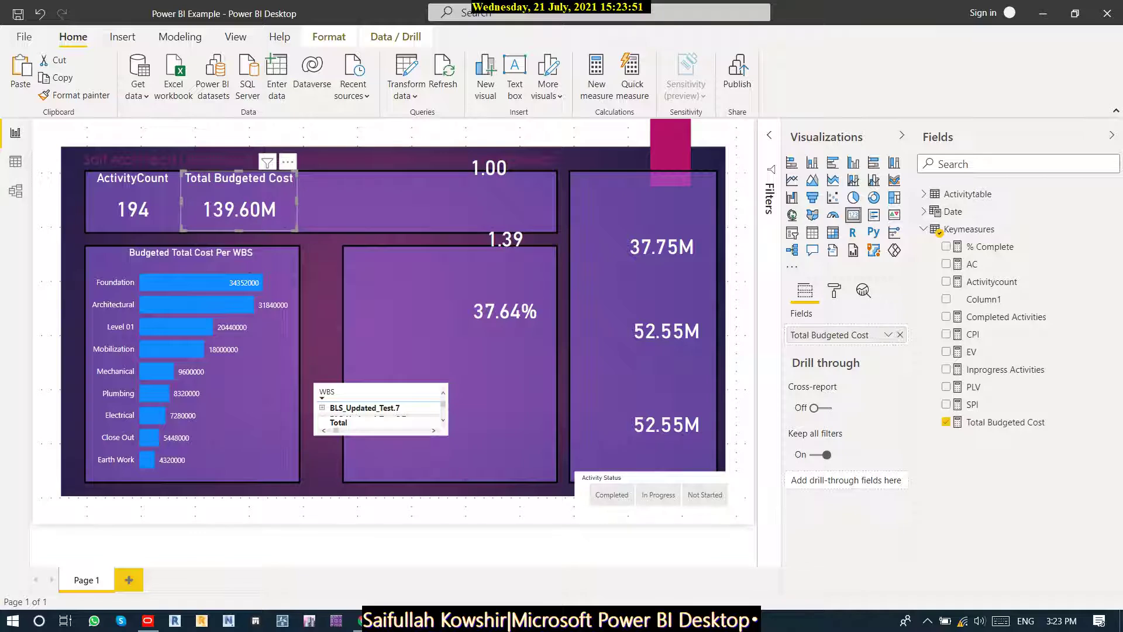
{"action": "left_click", "coordinate": [363, 205]}
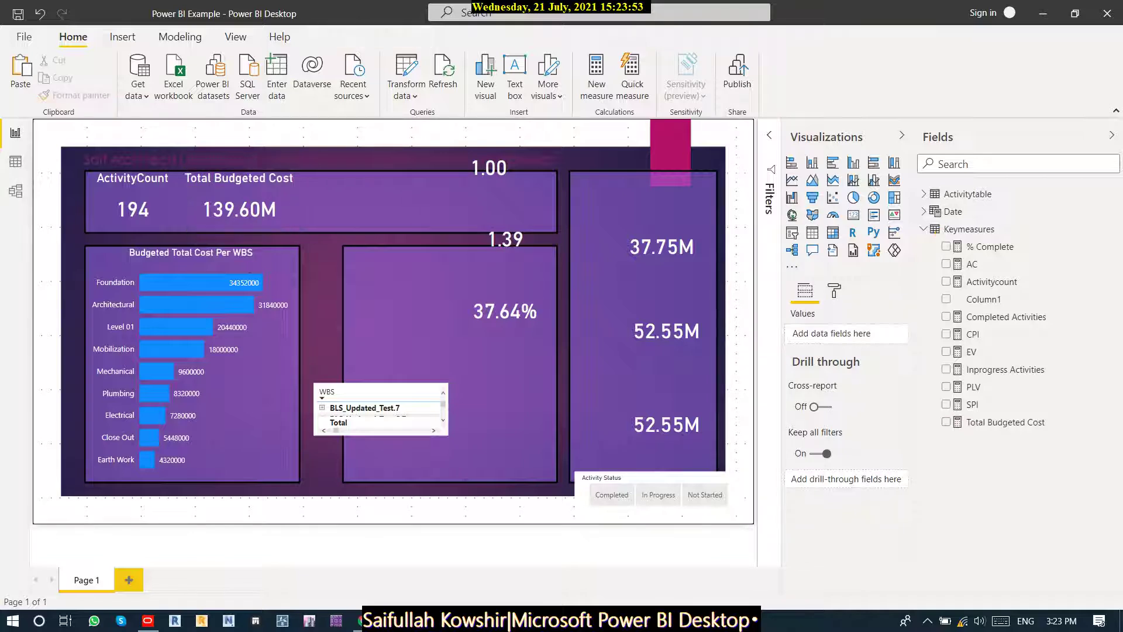
Move the Actual Cost card beside the Total Budgeted Cost card and shrink it to fit the background's upper panel.
{"action": "left_click", "coordinate": [660, 245]}
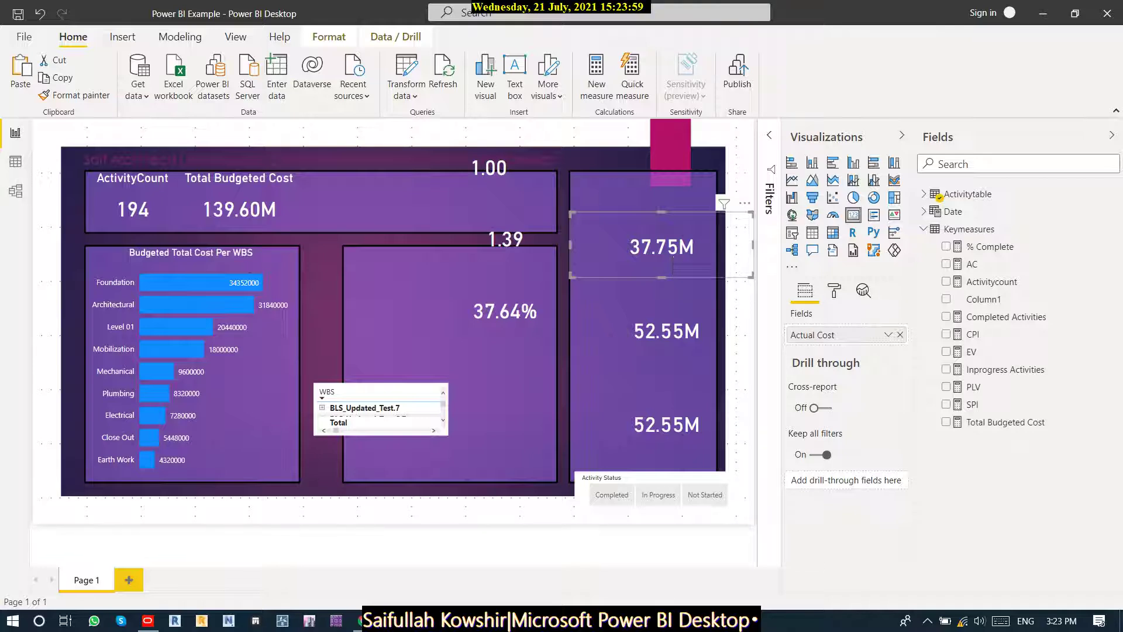
{"action": "left_click_drag", "start_coordinate": [661, 246], "coordinate": [392, 203]}
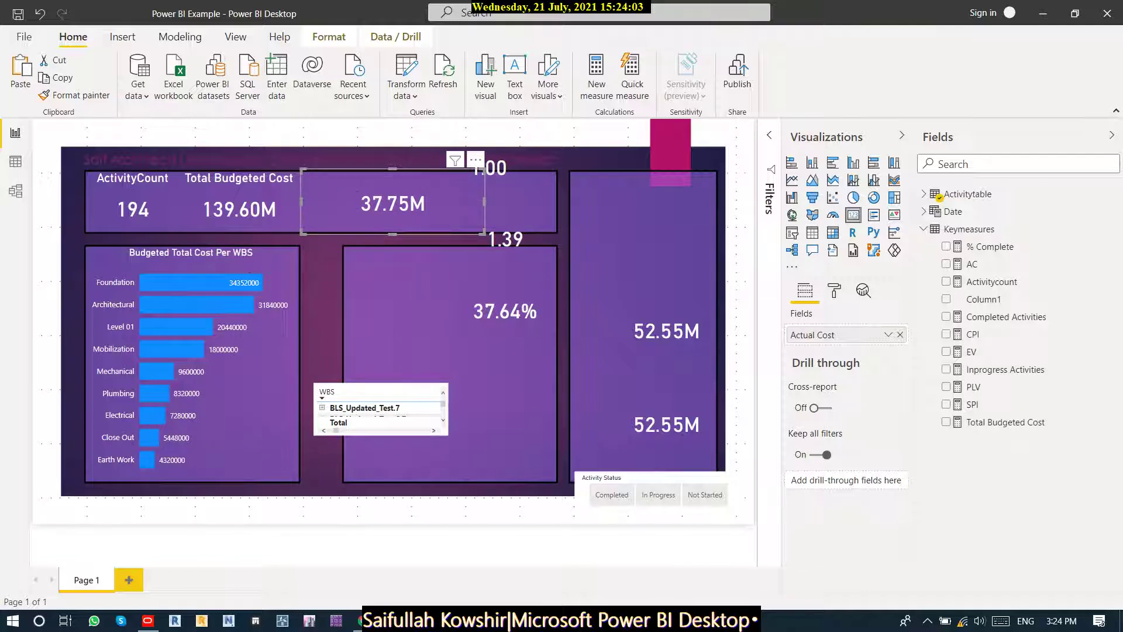
{"action": "left_click_drag", "start_coordinate": [483, 170], "coordinate": [358, 171]}
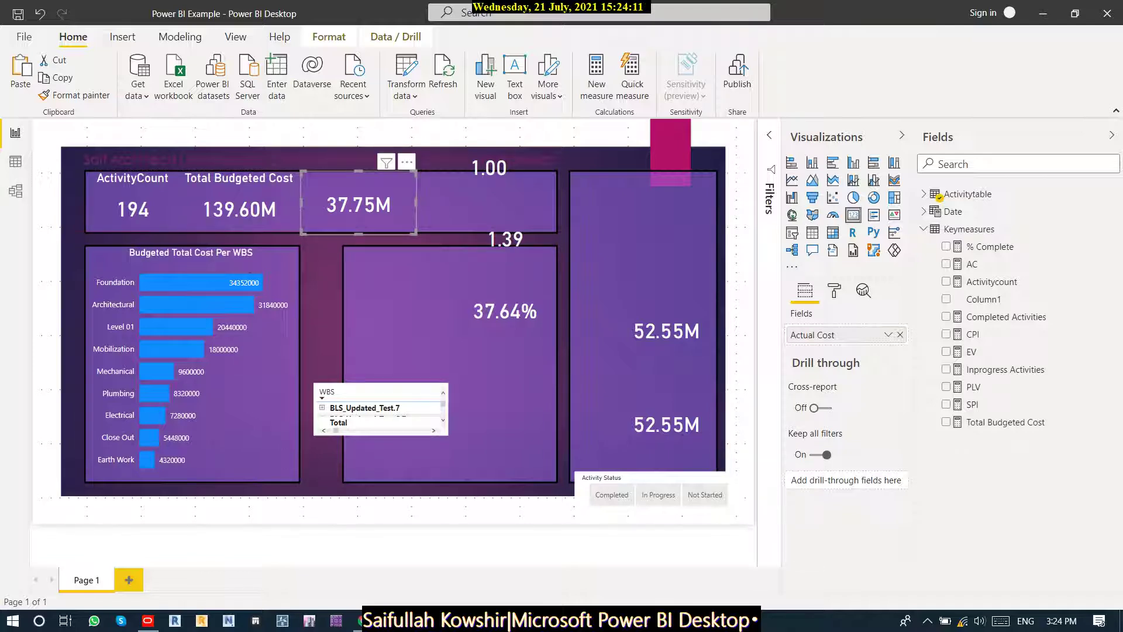
{"action": "left_click_drag", "start_coordinate": [358, 234], "coordinate": [359, 230]}
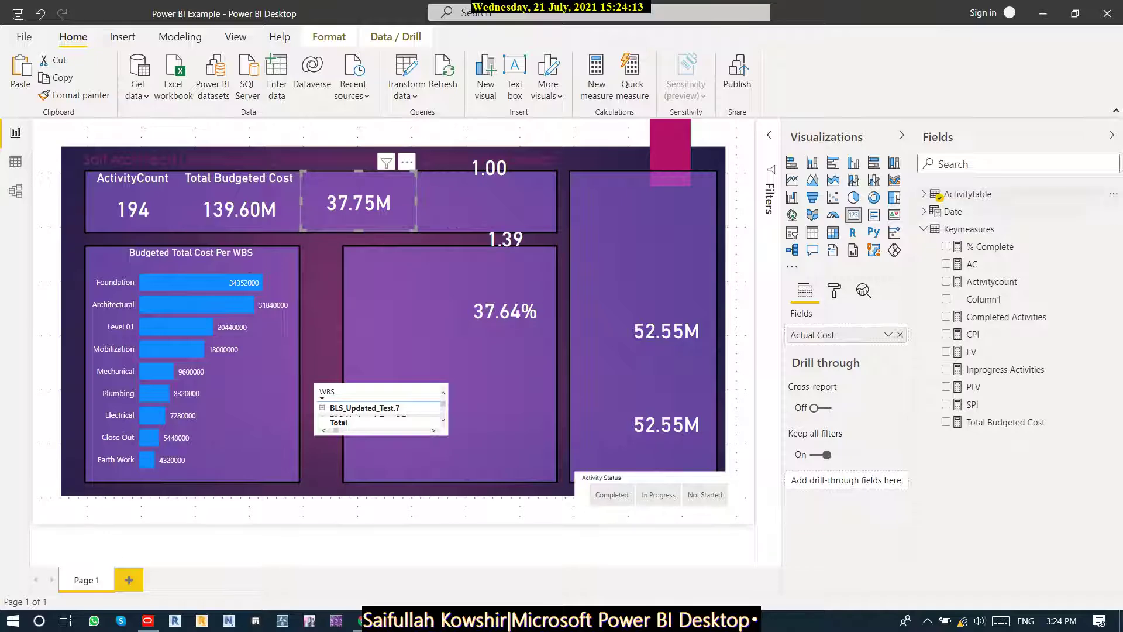
Replace the Actual Cost field in the third upper-panel card with the AC measure and set its title text to "Actual Cost".
{"action": "left_click", "coordinate": [939, 197]}
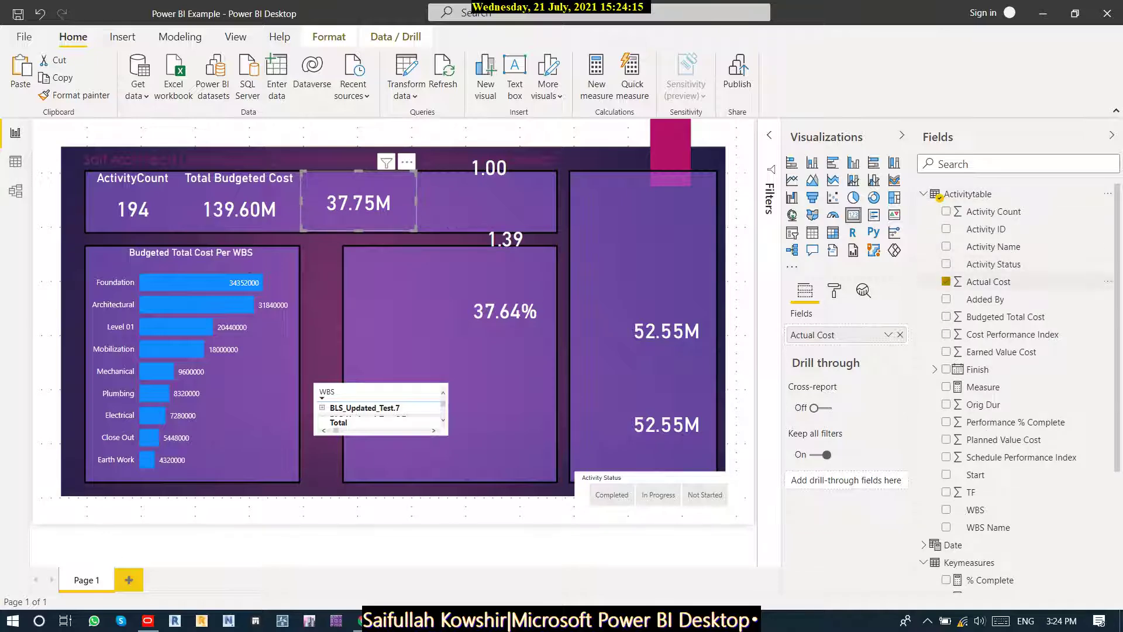
{"action": "left_click", "coordinate": [946, 282]}
{"action": "left_click", "coordinate": [923, 193]}
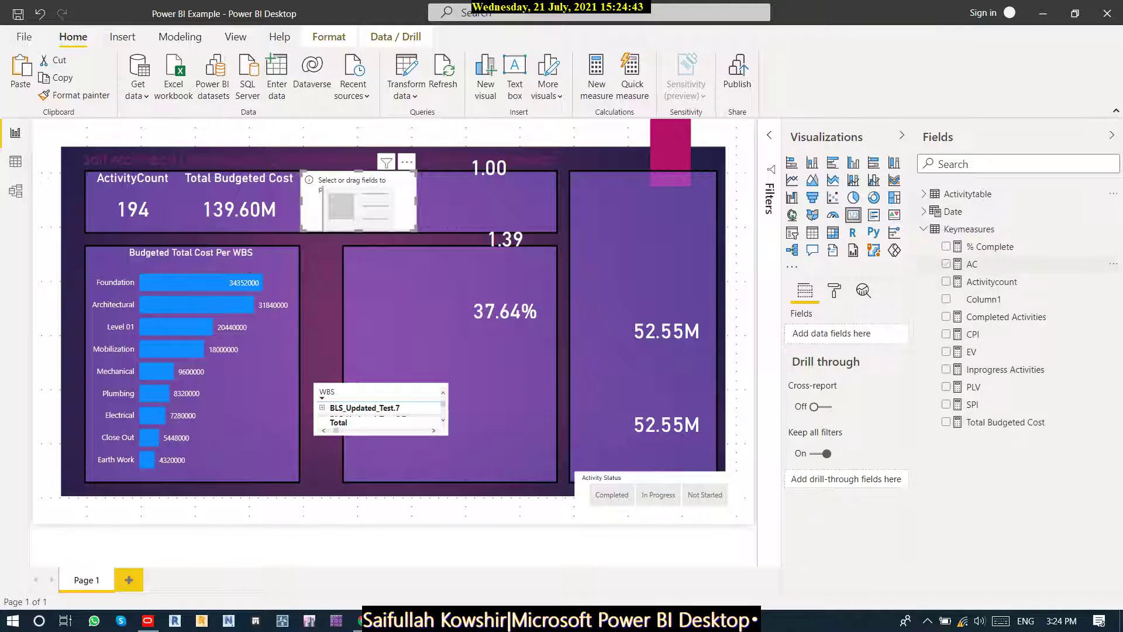
{"action": "left_click", "coordinate": [946, 264]}
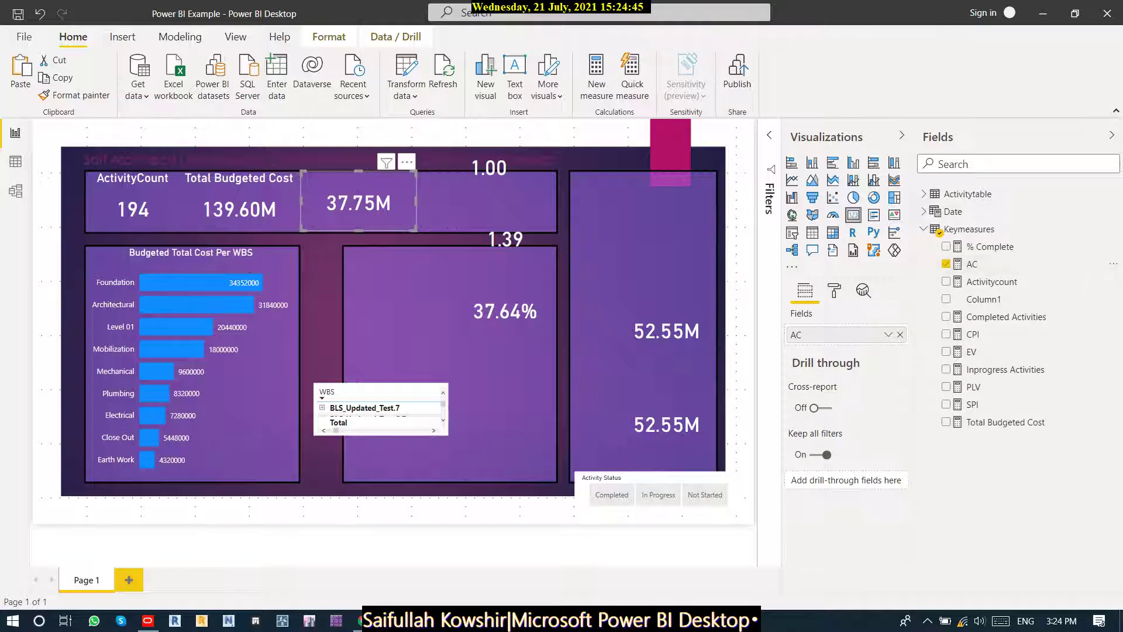
{"action": "left_click", "coordinate": [834, 291]}
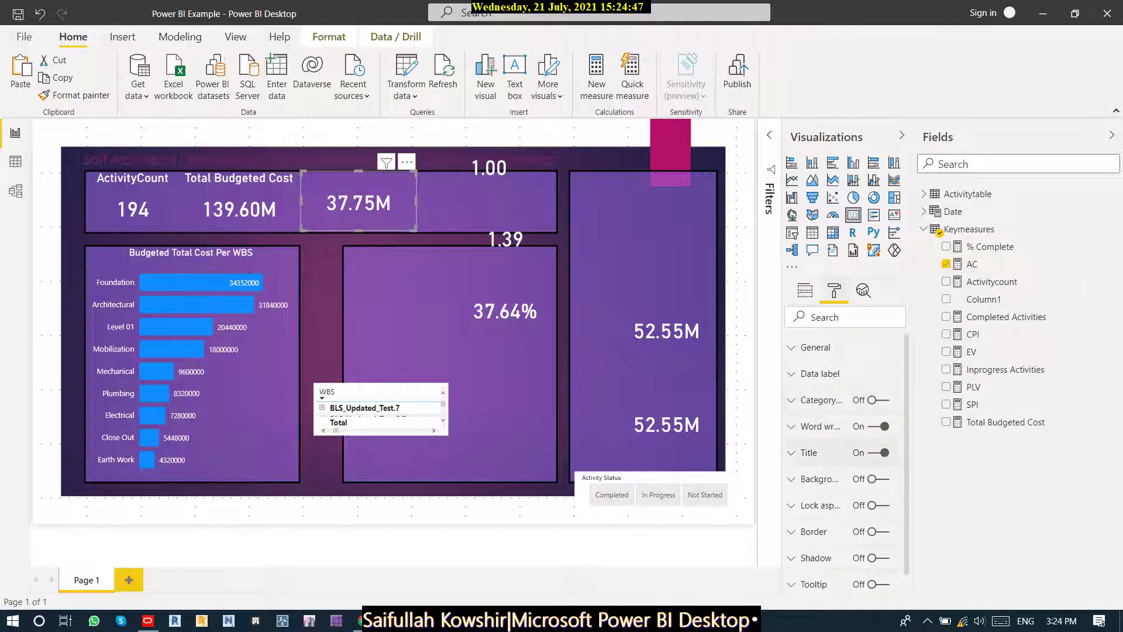
{"action": "left_click", "coordinate": [809, 453]}
{"action": "left_click", "coordinate": [834, 495]}
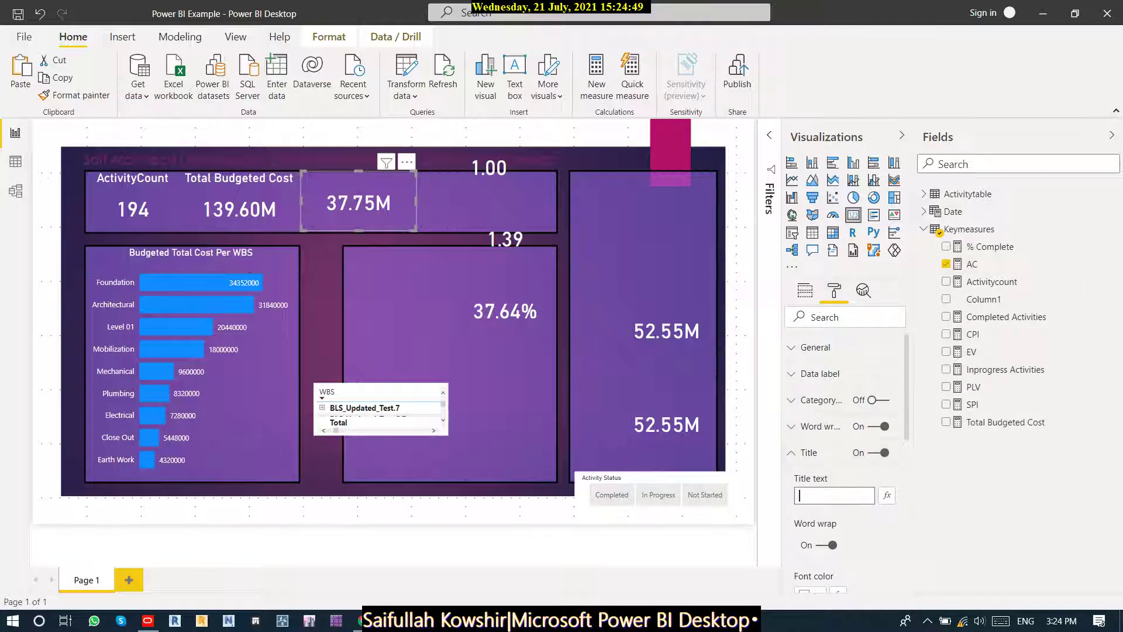
{"action": "type", "text": "Actua"}
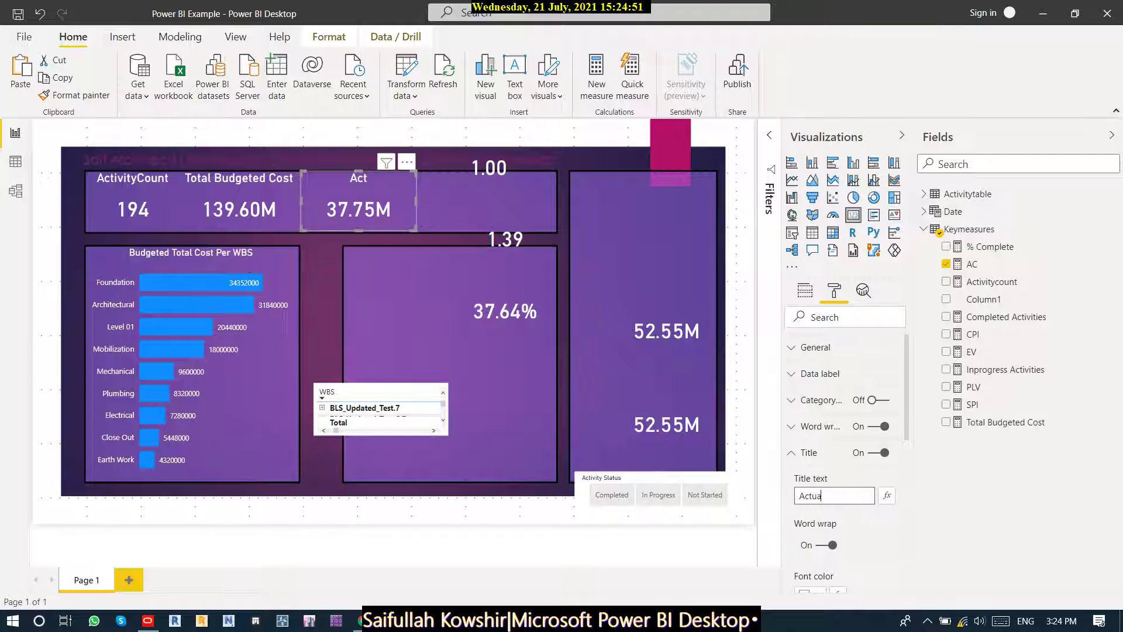
{"action": "type", "text": "l Cost"}
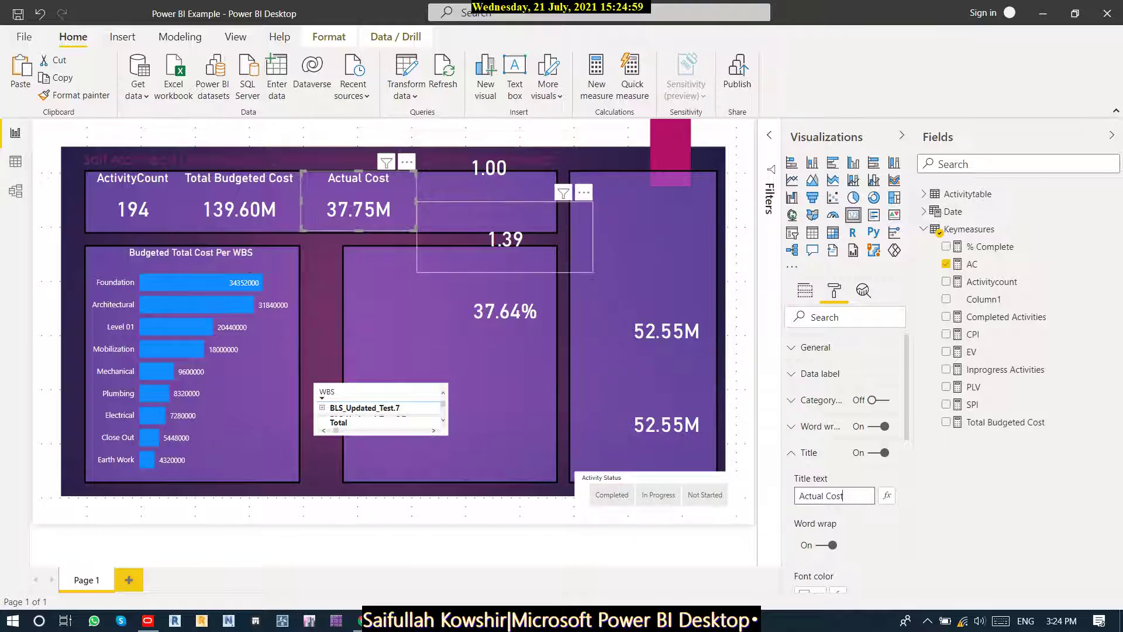
Move the % Complete, CPI and SPI cards down out of the upper panel into the background's middle panel.
{"action": "left_click_drag", "start_coordinate": [505, 312], "coordinate": [505, 425]}
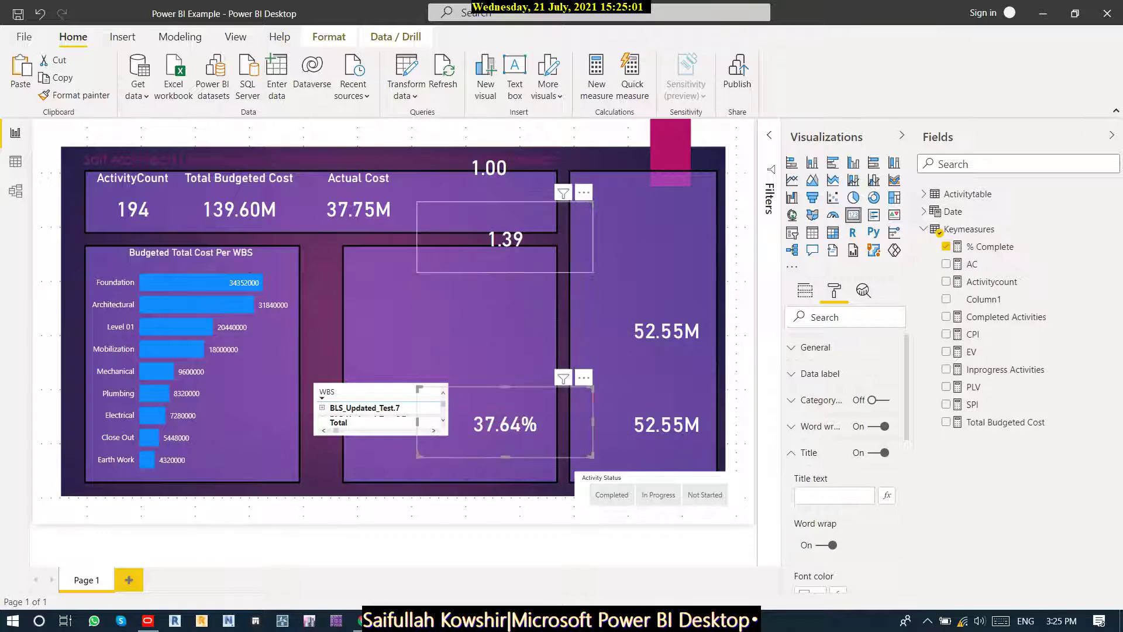
{"action": "left_click", "coordinate": [489, 170]}
{"action": "left_click", "coordinate": [505, 239]}
{"action": "left_click_drag", "start_coordinate": [505, 236], "coordinate": [490, 339]}
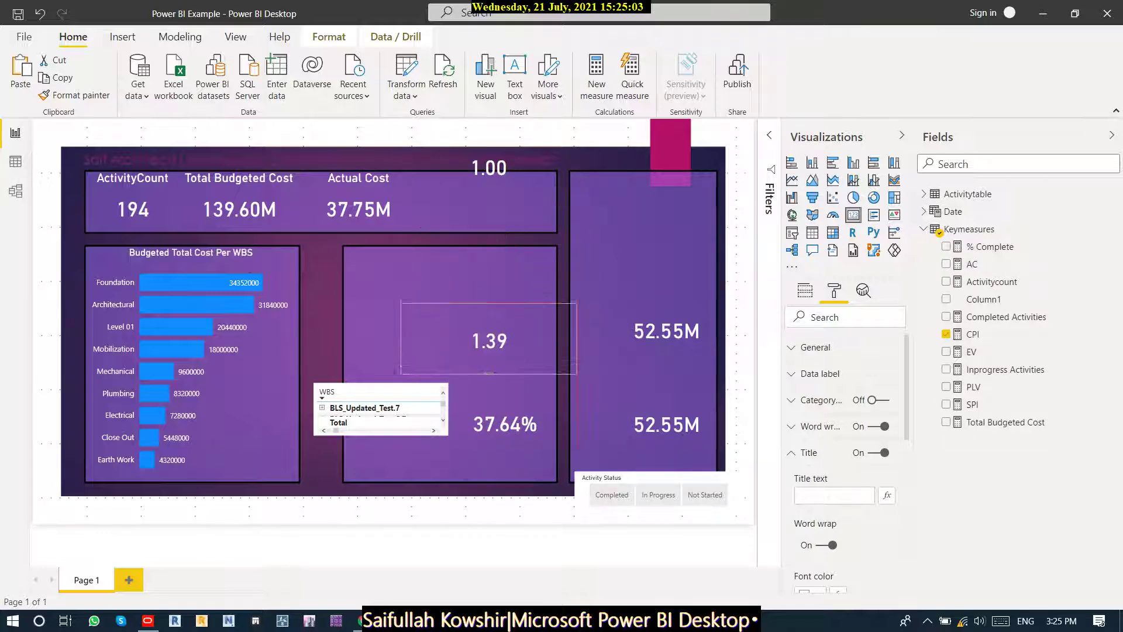
{"action": "left_click_drag", "start_coordinate": [489, 167], "coordinate": [426, 288]}
Duplicate the Actual Cost card and place the copy directly to its right in the upper panel.
{"action": "left_click", "coordinate": [359, 202]}
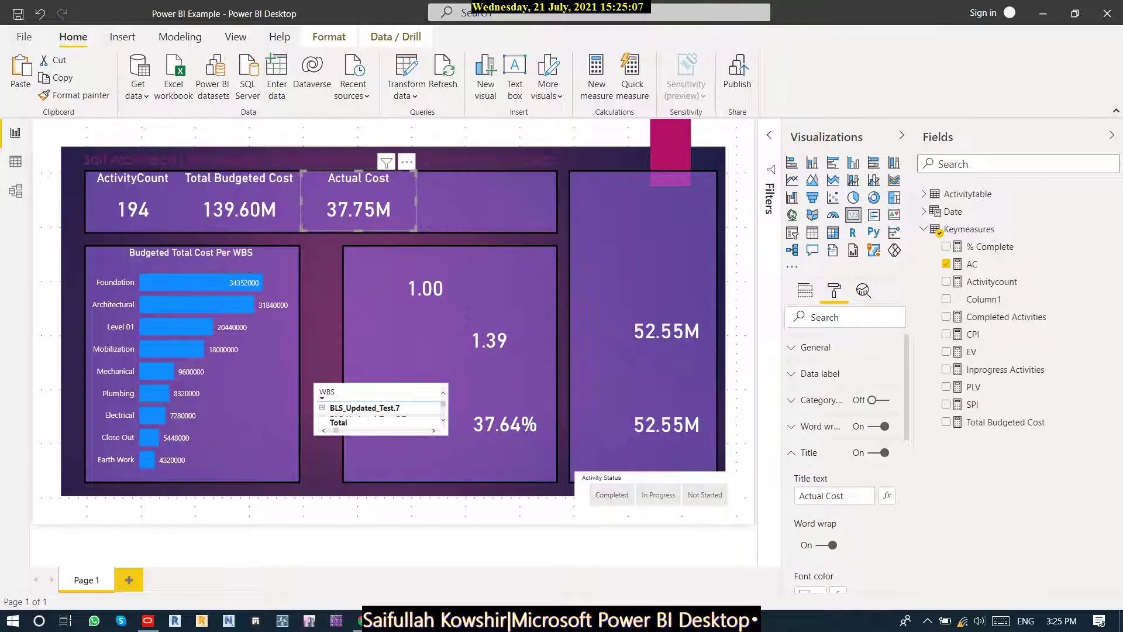
{"action": "key", "text": "ctrl+v"}
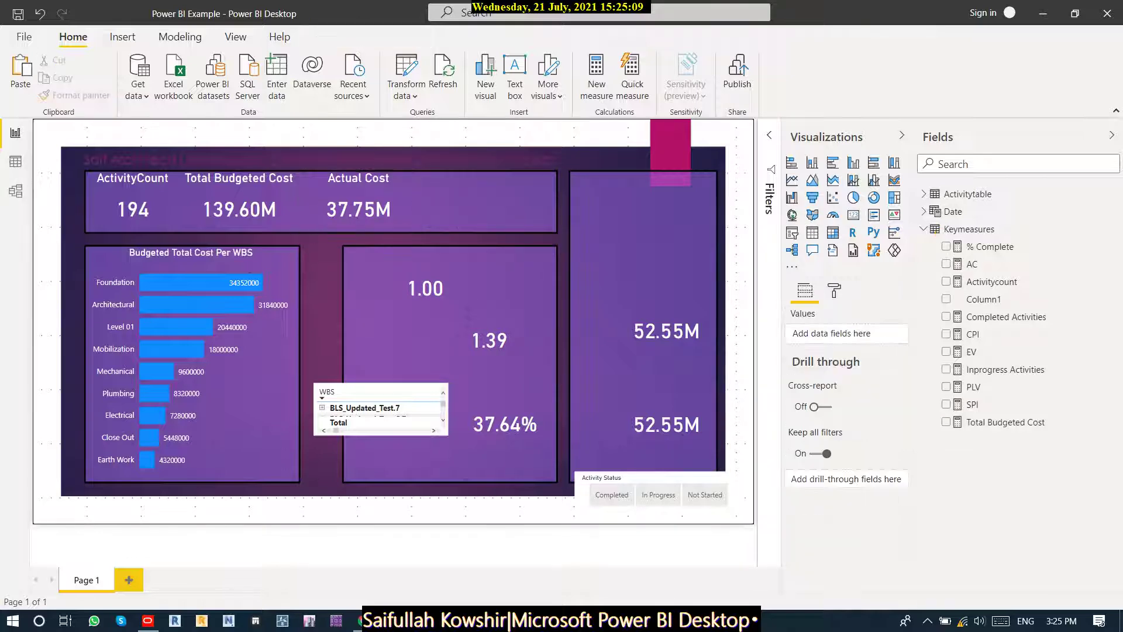
{"action": "left_click_drag", "start_coordinate": [364, 204], "coordinate": [454, 199]}
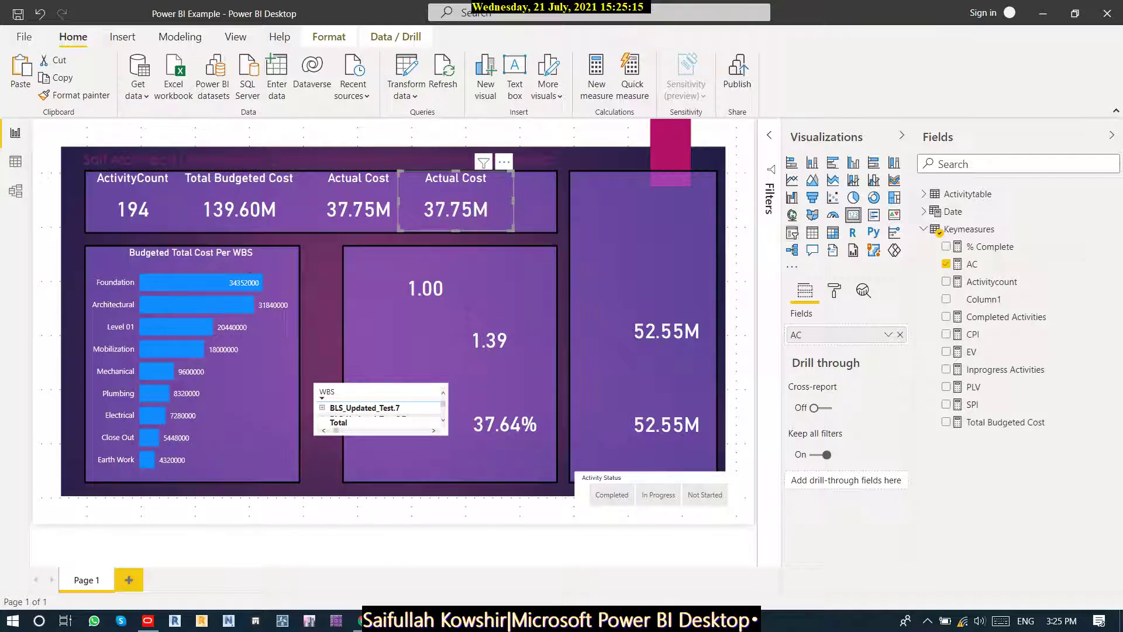
Replace the AC measure in the copied card with EV and set its title text to "Earned Value Cost".
{"action": "left_click", "coordinate": [946, 264]}
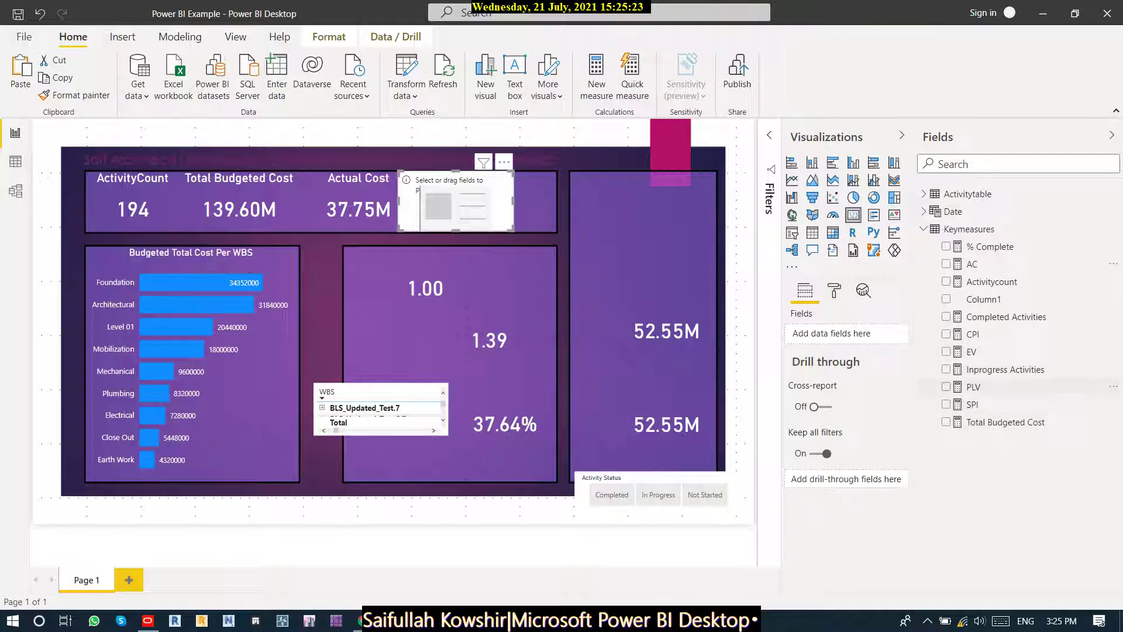
{"action": "left_click", "coordinate": [946, 352]}
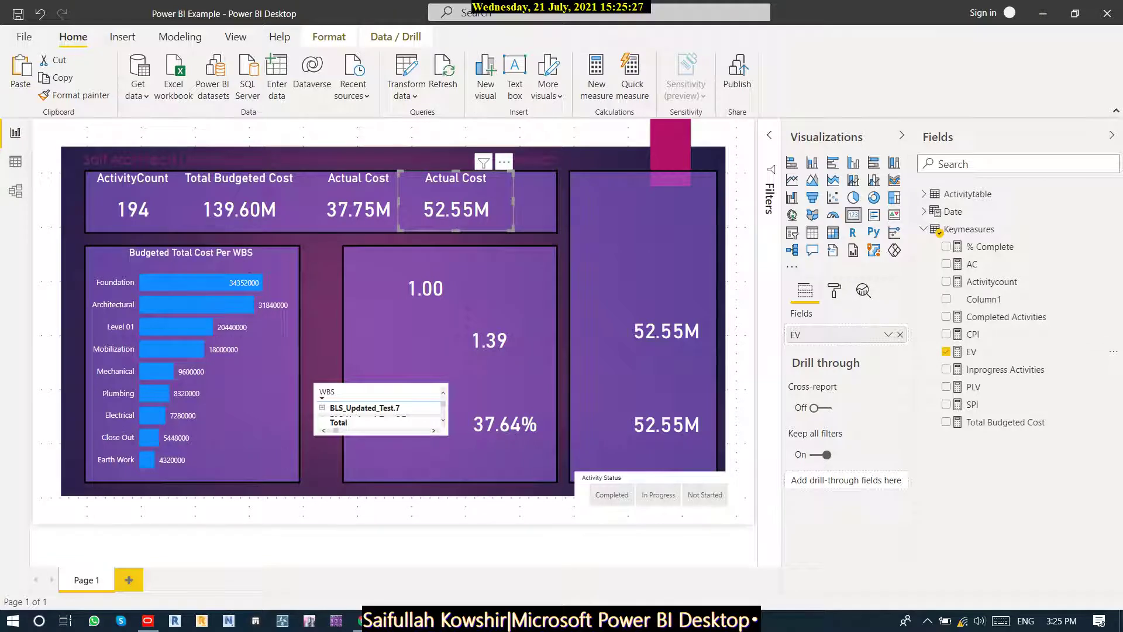
{"action": "left_click", "coordinate": [834, 290]}
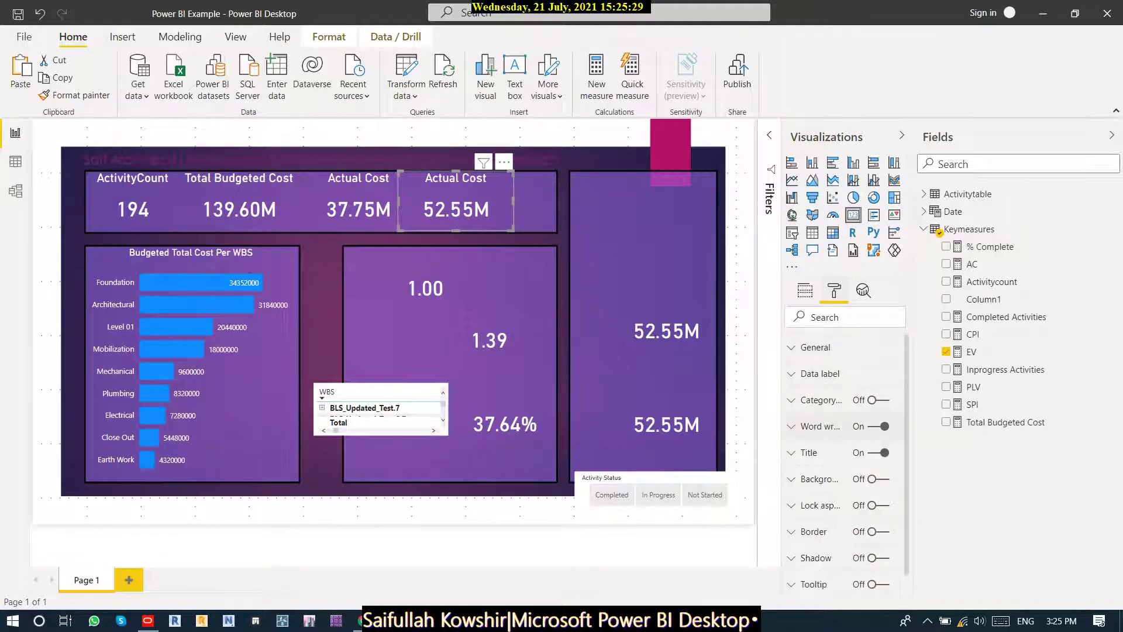
{"action": "left_click", "coordinate": [809, 452]}
{"action": "left_click_drag", "start_coordinate": [848, 496], "coordinate": [797, 496]}
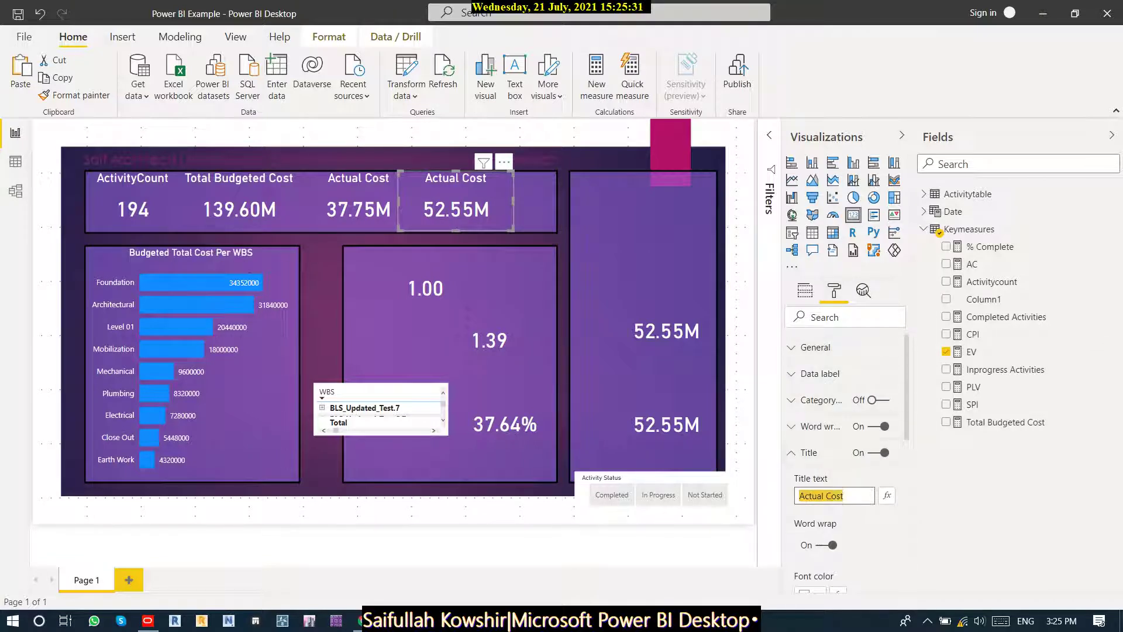
{"action": "type", "text": "Earned V"}
{"action": "type", "text": "a"}
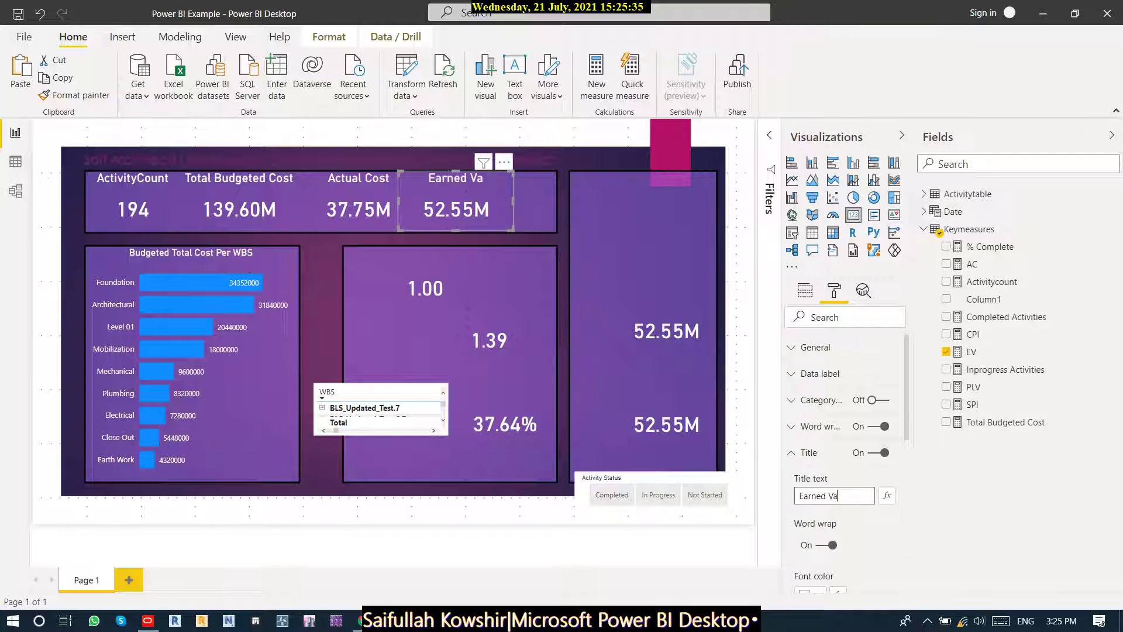
{"action": "type", "text": "lue Cost"}
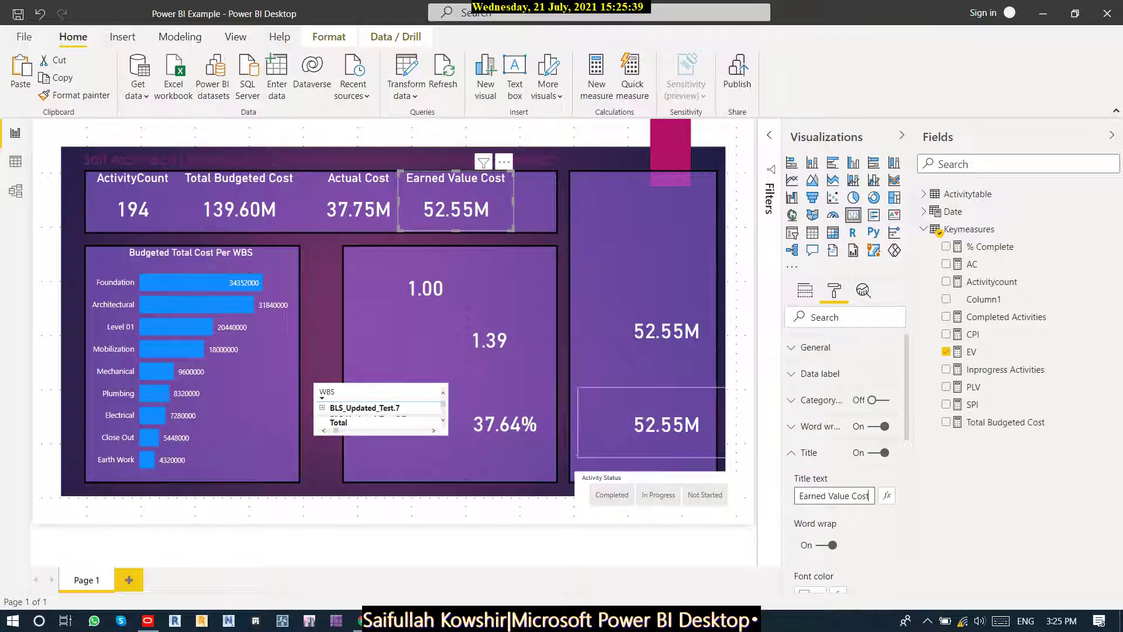
Reduce the ActivityCount card's title text size to 15 pt and narrow the card to fit its title.
{"action": "left_click", "coordinate": [133, 202]}
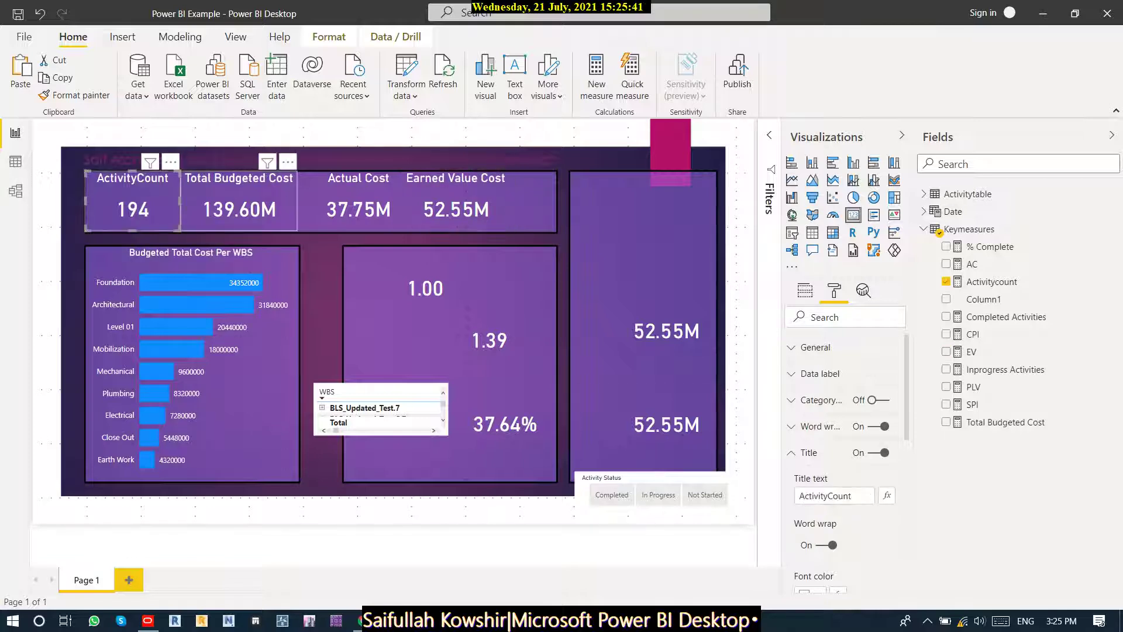
{"action": "mouse_move", "coordinate": [179, 231]}
{"action": "left_mouse_down"}
{"action": "mouse_move", "coordinate": [153, 229]}
{"action": "mouse_move", "coordinate": [167, 231]}
{"action": "left_mouse_up"}
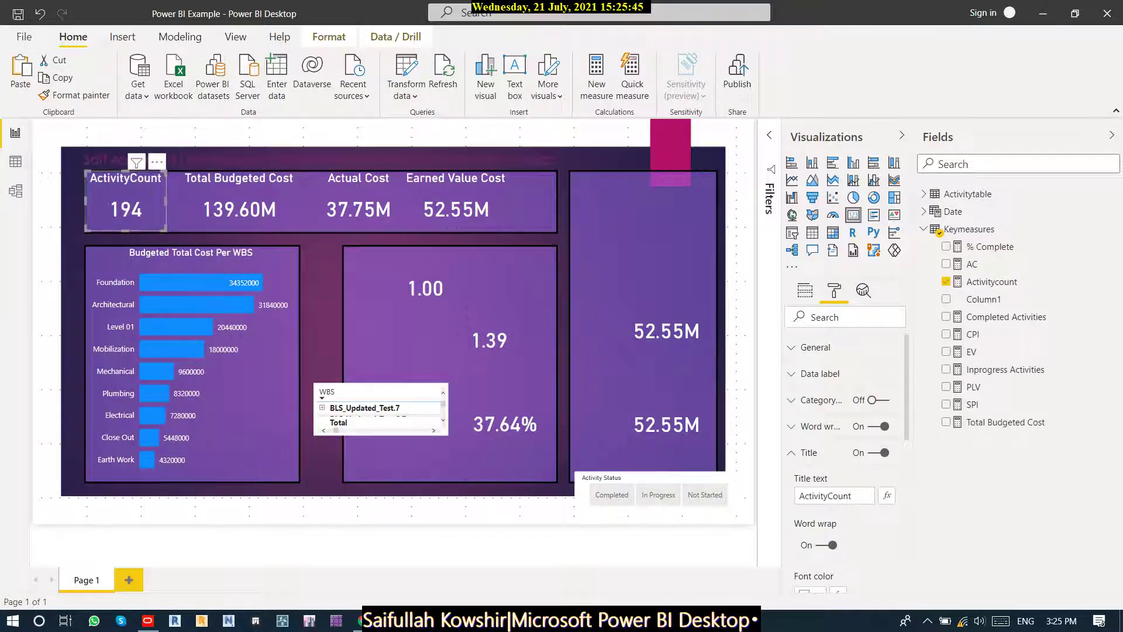
{"action": "left_click", "coordinate": [239, 205]}
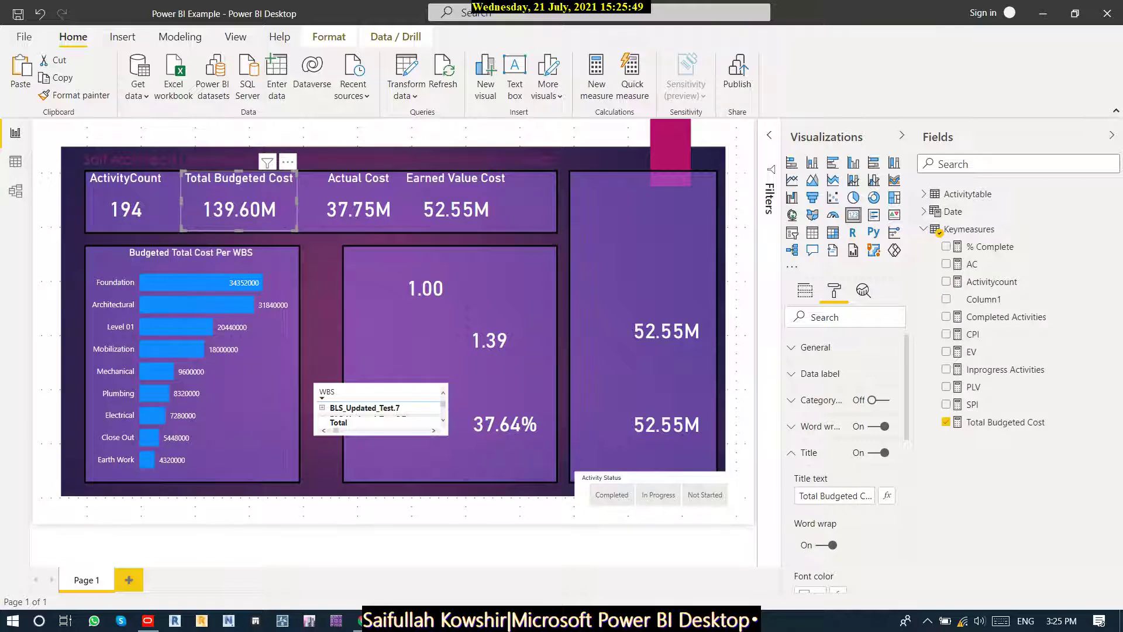
{"action": "left_click", "coordinate": [126, 205]}
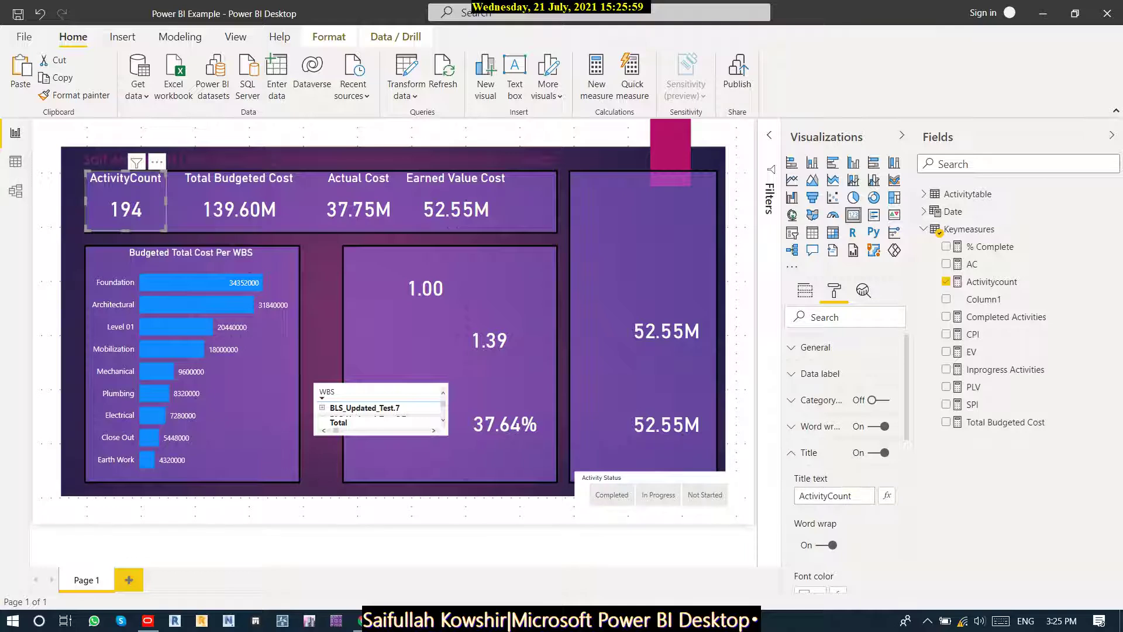
{"action": "scroll", "coordinate": [845, 457], "scroll_direction": "down", "scroll_amount": 5}
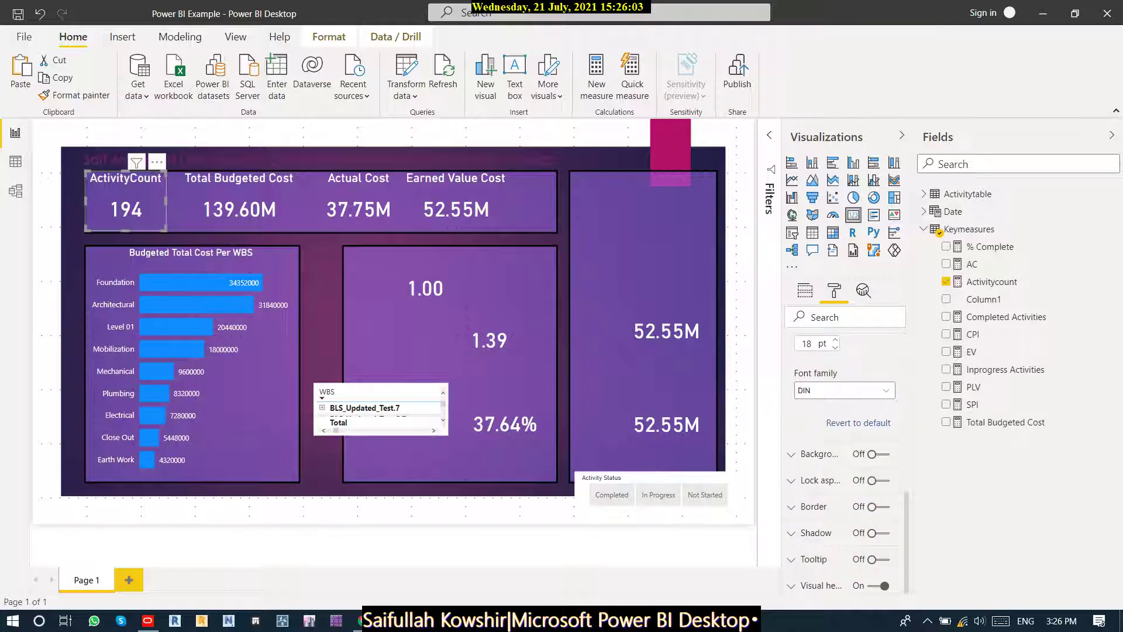
{"action": "scroll", "coordinate": [845, 456], "scroll_direction": "up", "scroll_amount": 3}
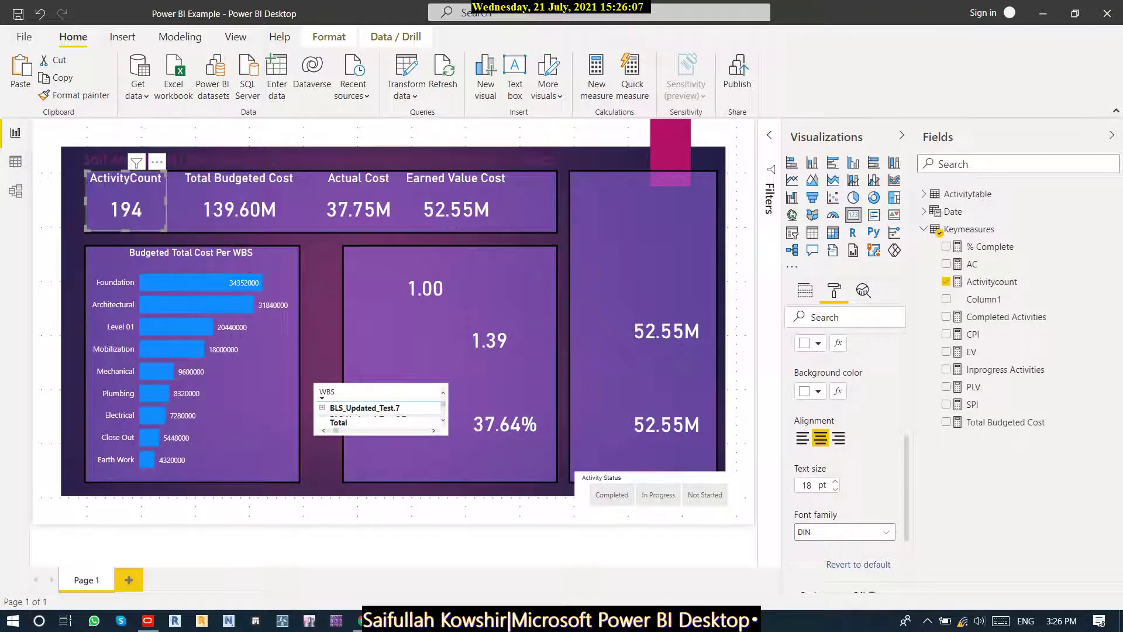
{"action": "key", "text": "BackSpace"}
{"action": "type", "text": "6"}
{"action": "key", "text": "Down"}
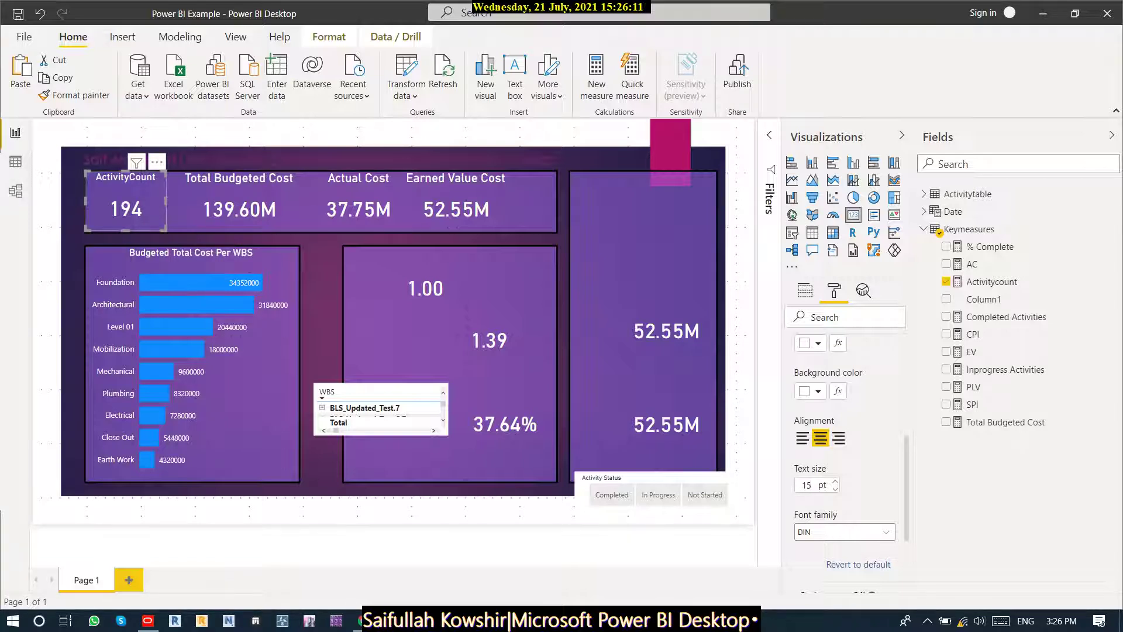
{"action": "left_click_drag", "start_coordinate": [166, 200], "coordinate": [151, 201]}
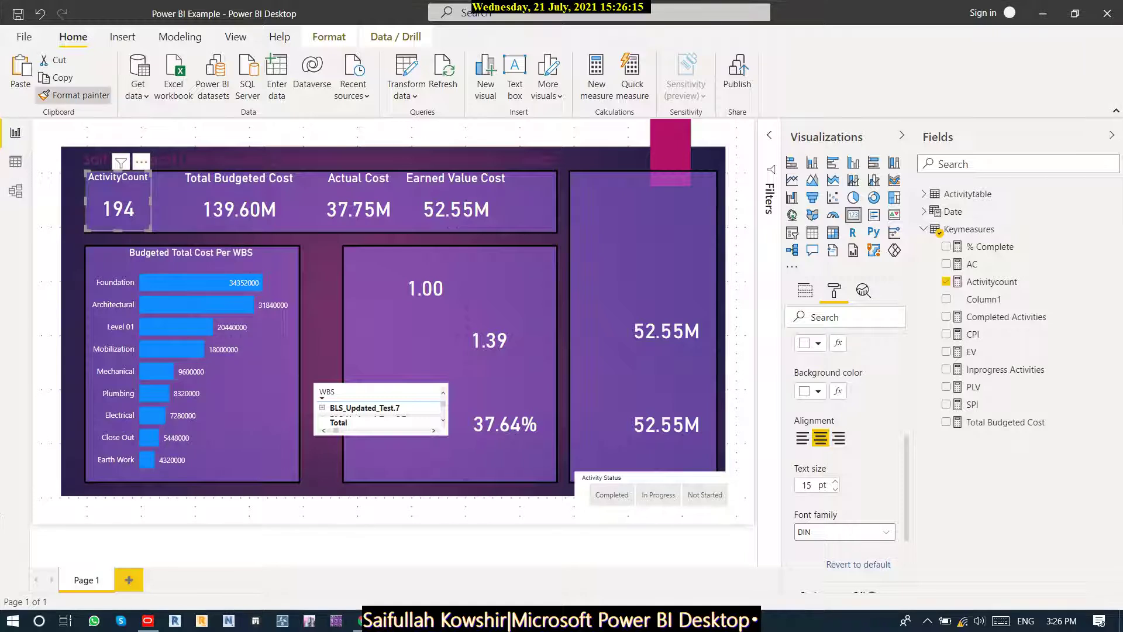
Copy the ActivityCount card's formatting with Format Painter onto the Total Budgeted Cost, Actual Cost, Earned Value Cost and SPI cards.
{"action": "left_click", "coordinate": [80, 95]}
{"action": "left_click", "coordinate": [234, 201]}
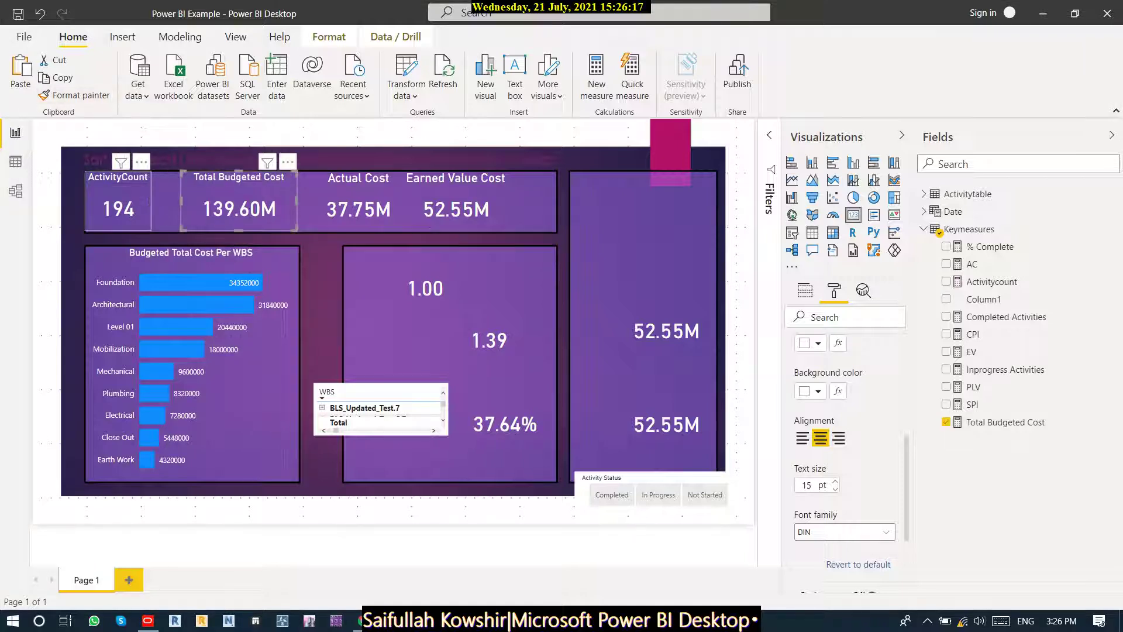
{"action": "left_click", "coordinate": [76, 95]}
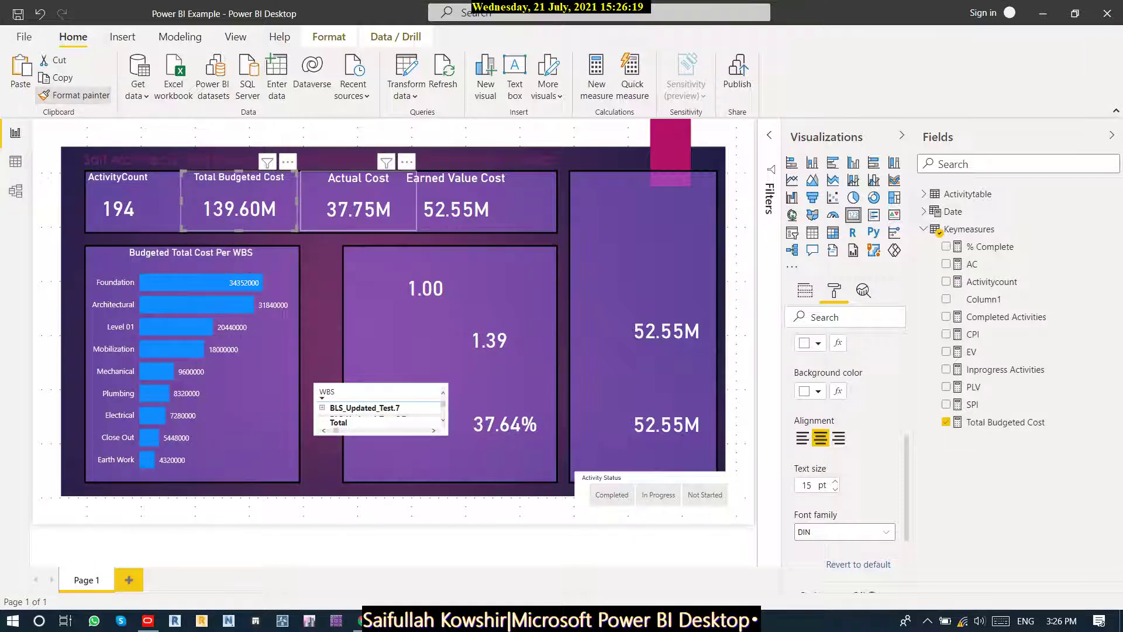
{"action": "left_click", "coordinate": [354, 201]}
{"action": "left_click", "coordinate": [74, 95]}
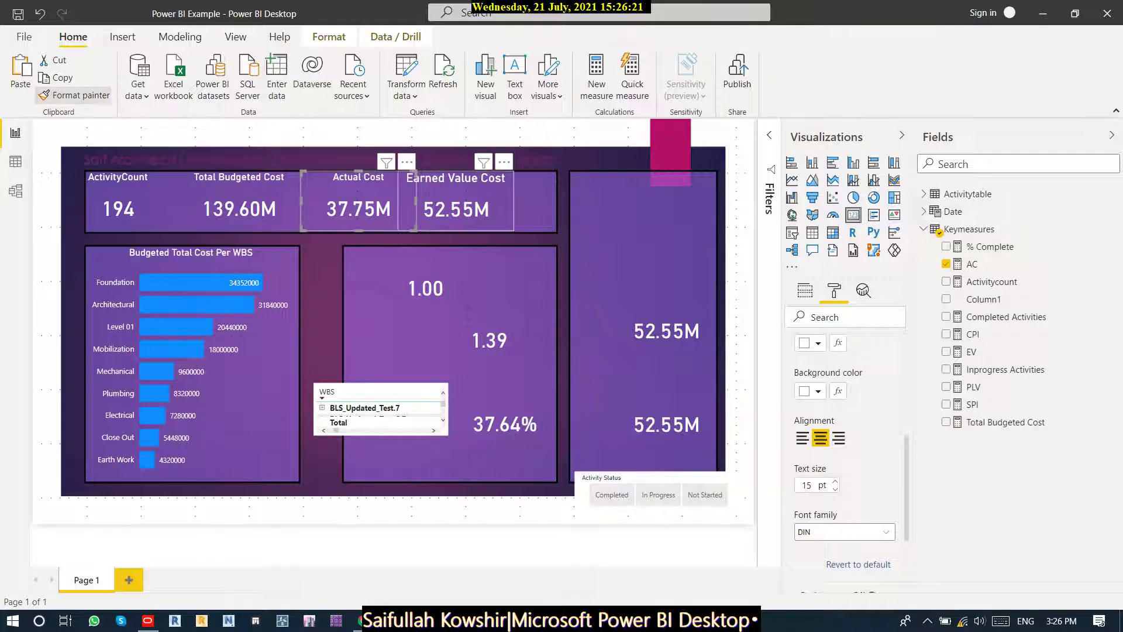
{"action": "left_click", "coordinate": [457, 202]}
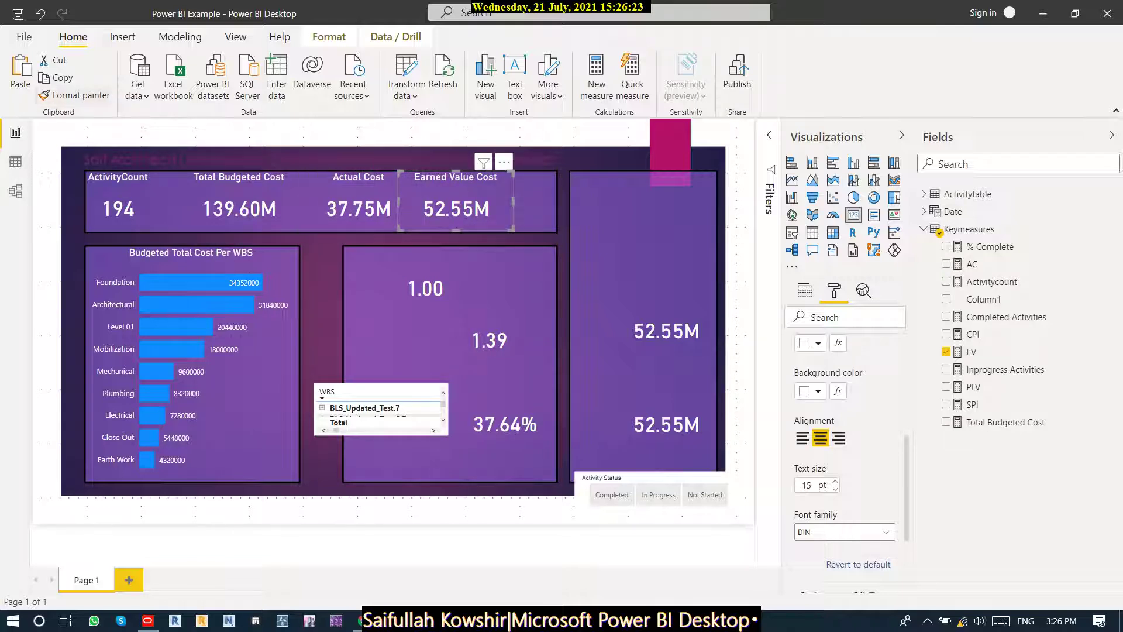
{"action": "left_click", "coordinate": [75, 94]}
{"action": "left_click", "coordinate": [425, 287]}
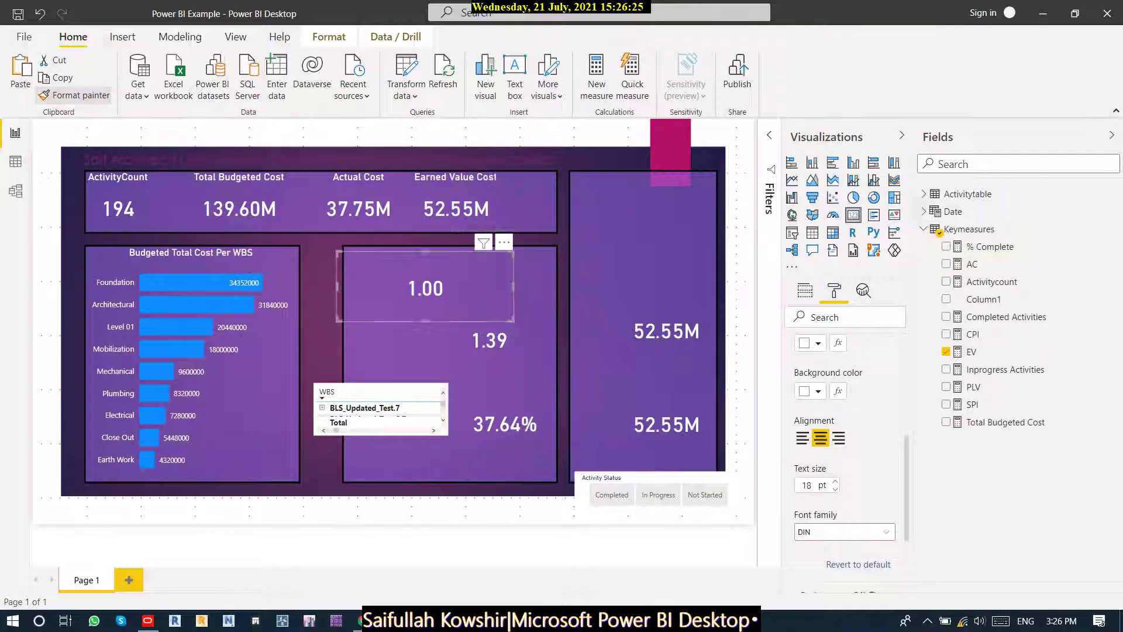
Narrow the Total Budgeted Cost and Actual Cost cards and close up the upper row by shifting the Actual Cost and Earned Value Cost cards left.
{"action": "left_click", "coordinate": [238, 201]}
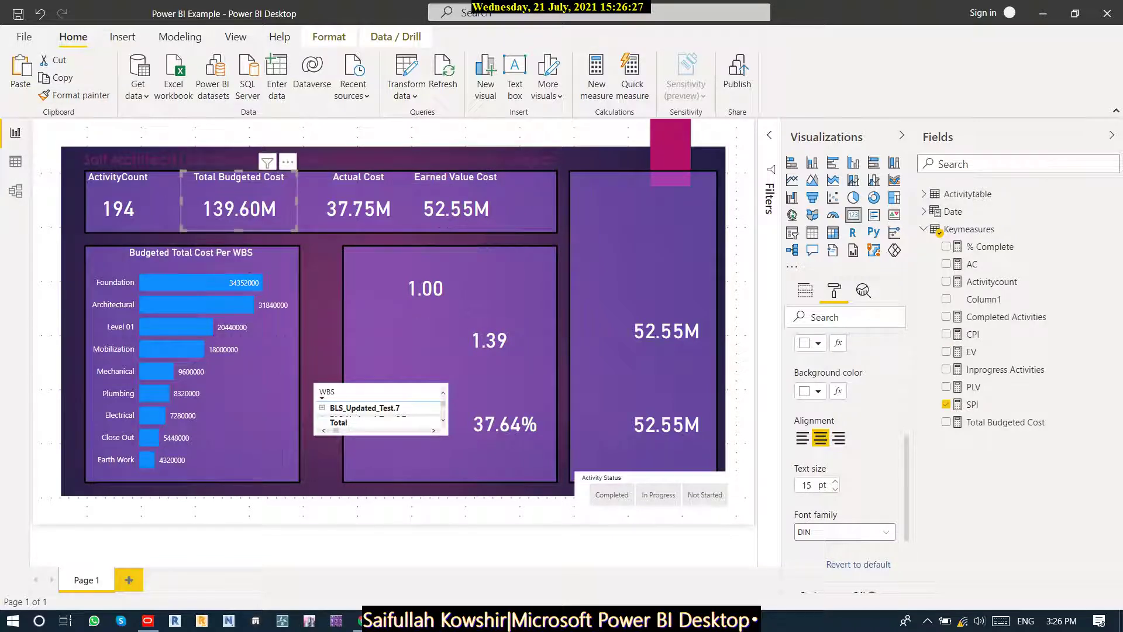
{"action": "mouse_move", "coordinate": [239, 202]}
{"action": "left_mouse_down"}
{"action": "mouse_move", "coordinate": [209, 201]}
{"action": "mouse_move", "coordinate": [255, 200]}
{"action": "mouse_move", "coordinate": [240, 202]}
{"action": "left_mouse_up"}
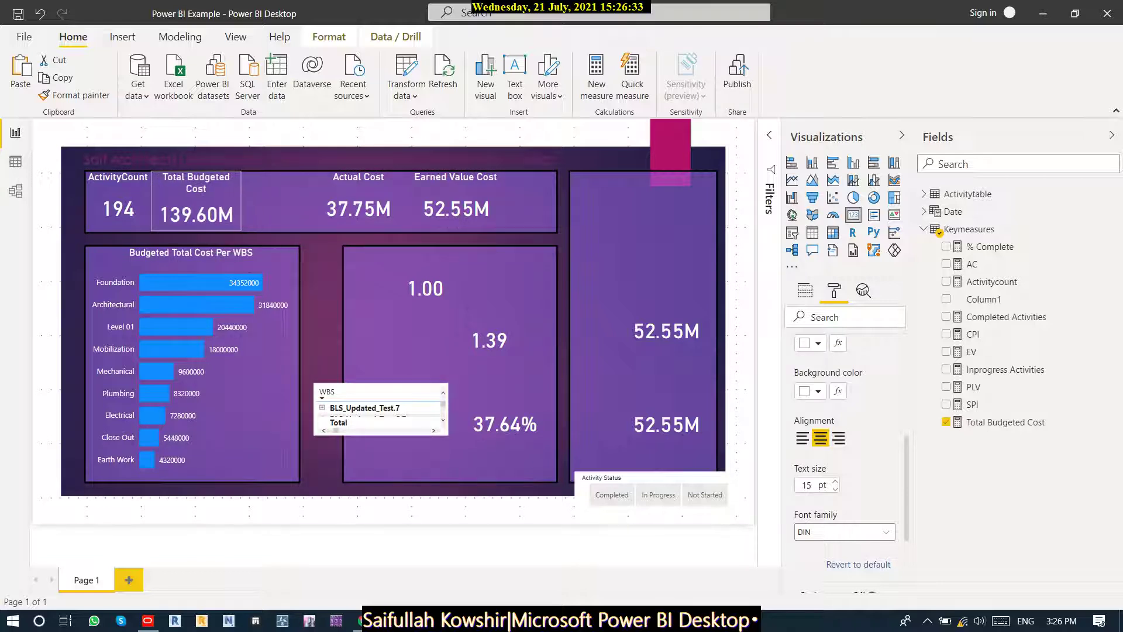
{"action": "left_click", "coordinate": [359, 207]}
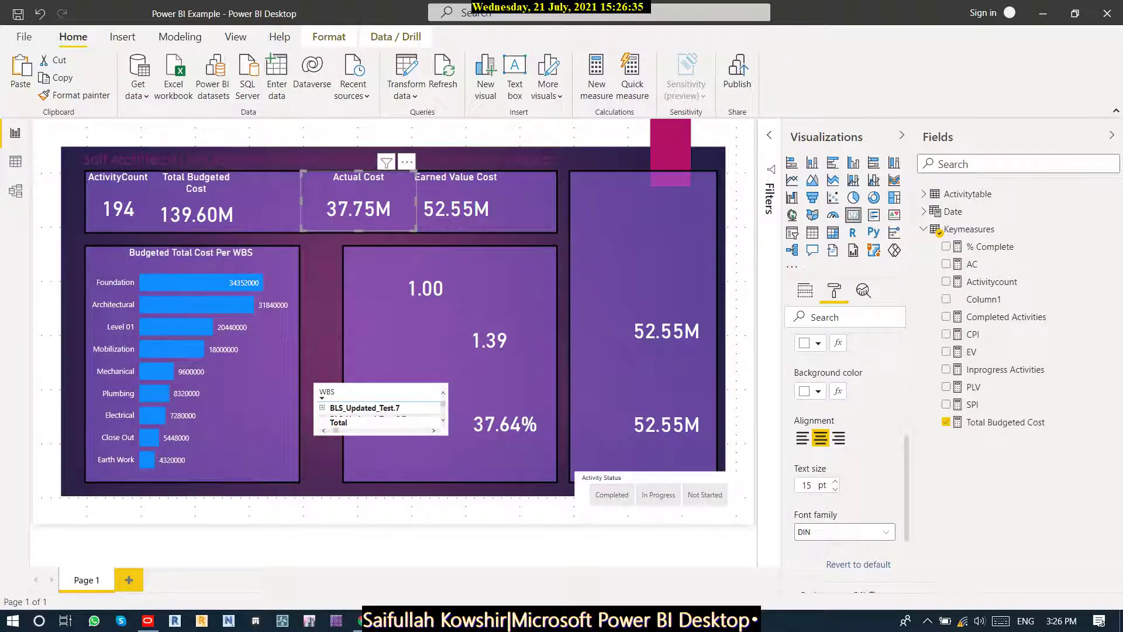
{"action": "left_click_drag", "start_coordinate": [359, 207], "coordinate": [320, 202]}
{"action": "left_click", "coordinate": [456, 201]}
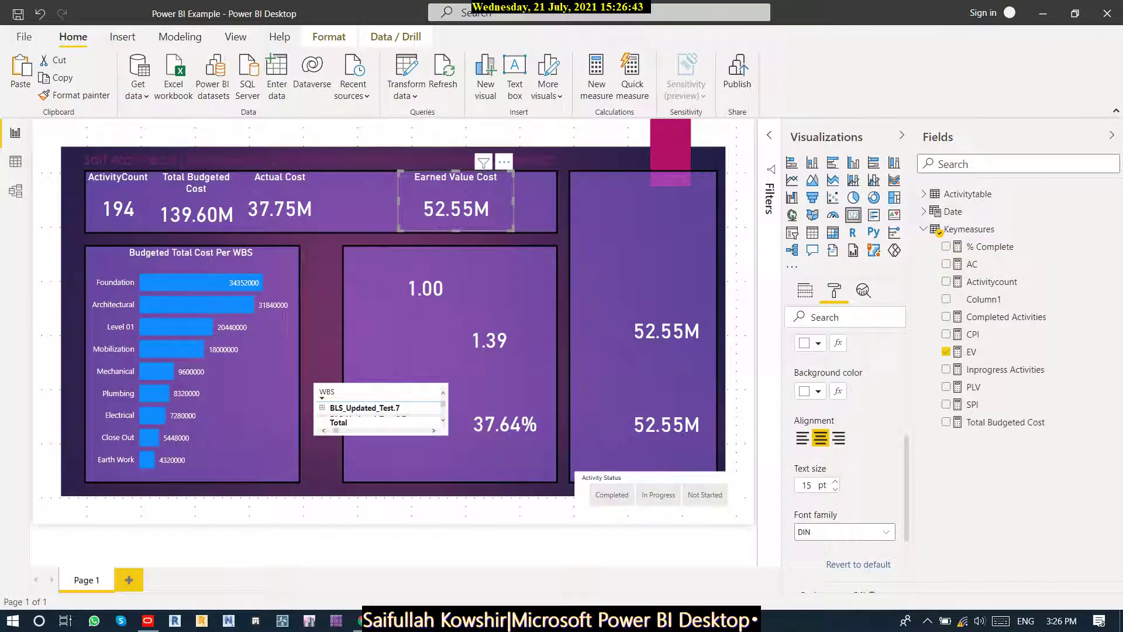
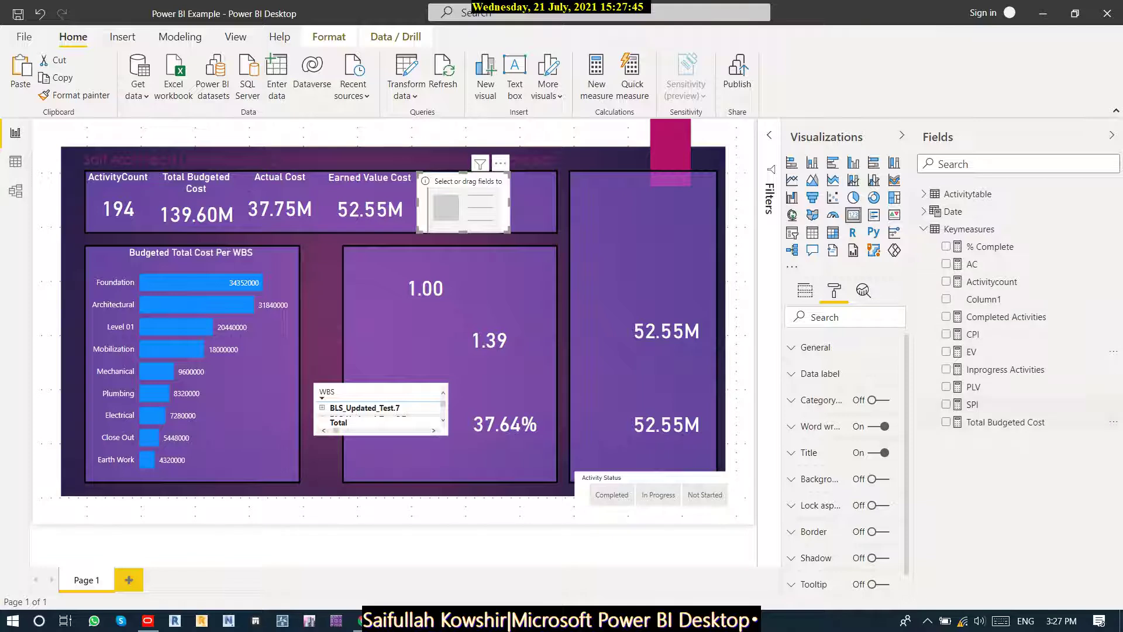
Assign the PLV measure to the empty copied card and set its title text to "Planned Value Cost".
{"action": "left_click", "coordinate": [945, 387]}
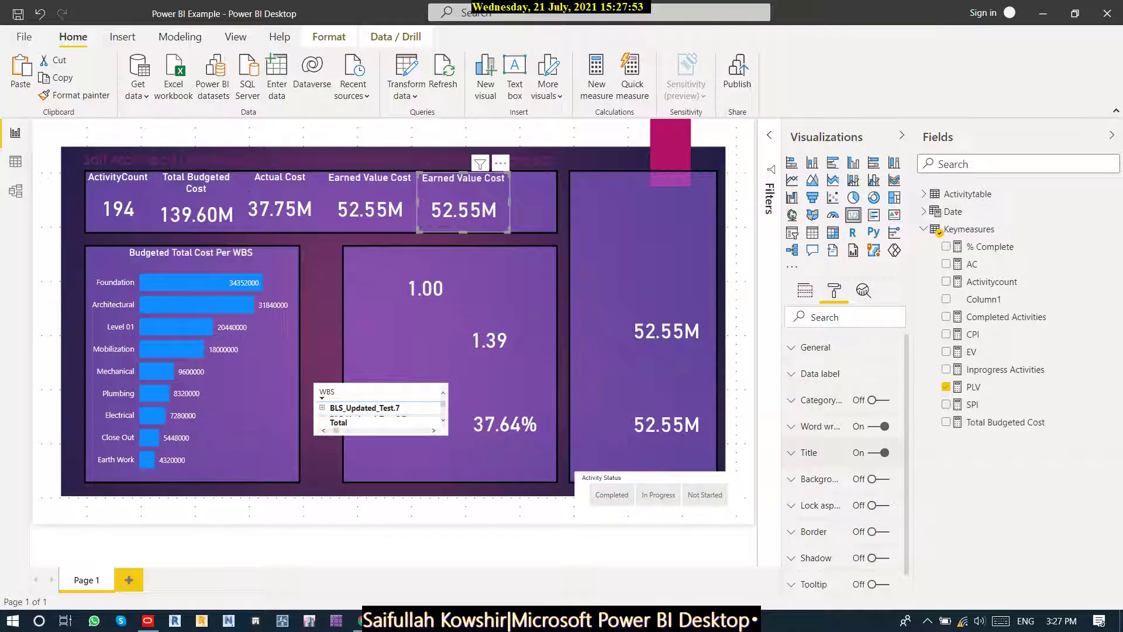
{"action": "left_click", "coordinate": [809, 452]}
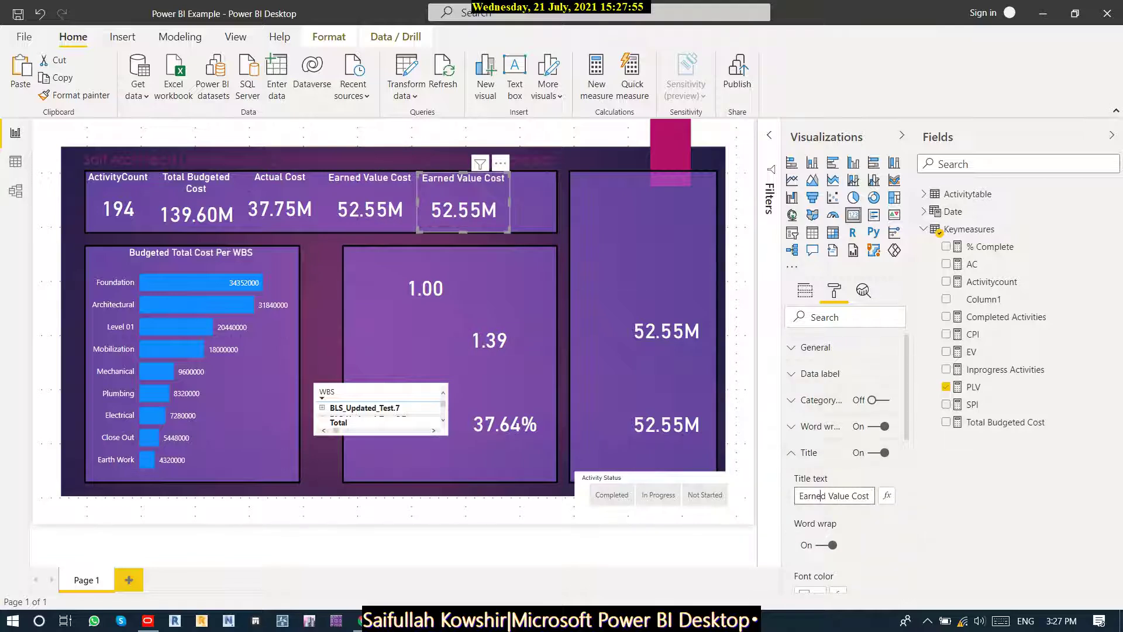
{"action": "key", "text": "BackSpace"}
{"action": "key", "text": "BackSpace"}
{"action": "key", "text": "BackSpace"}
{"action": "key", "text": "BackSpace"}
{"action": "key", "text": "BackSpace"}
{"action": "key", "text": "BackSpace"}
{"action": "key", "text": "BackSpace"}
{"action": "type", "text": "Planned"}
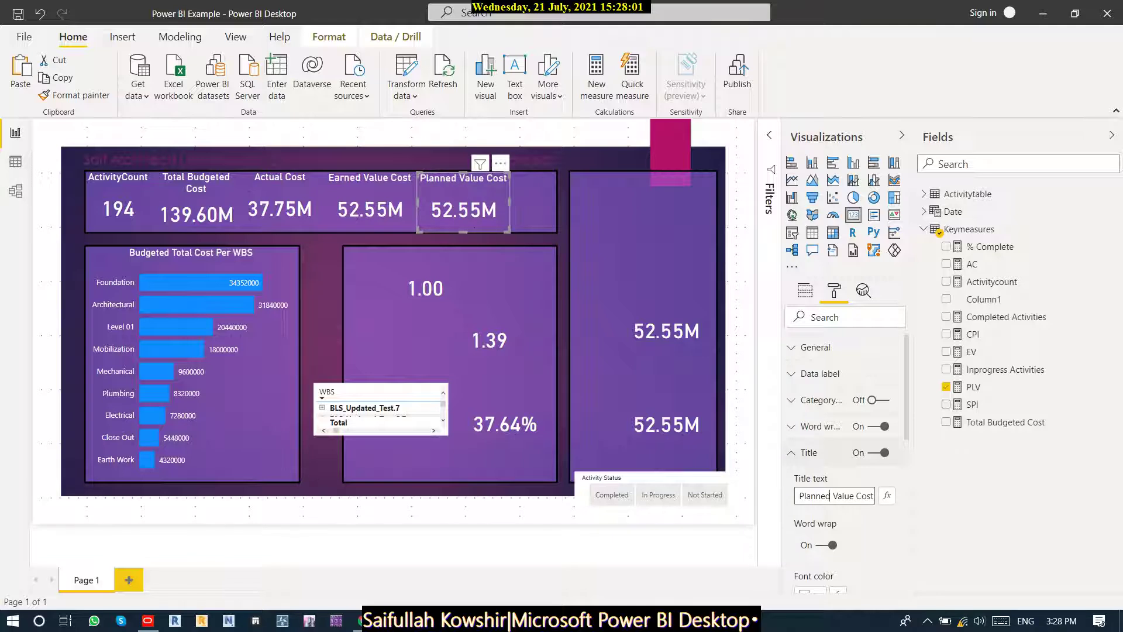
{"action": "left_click", "coordinate": [534, 202]}
{"action": "left_click", "coordinate": [463, 205]}
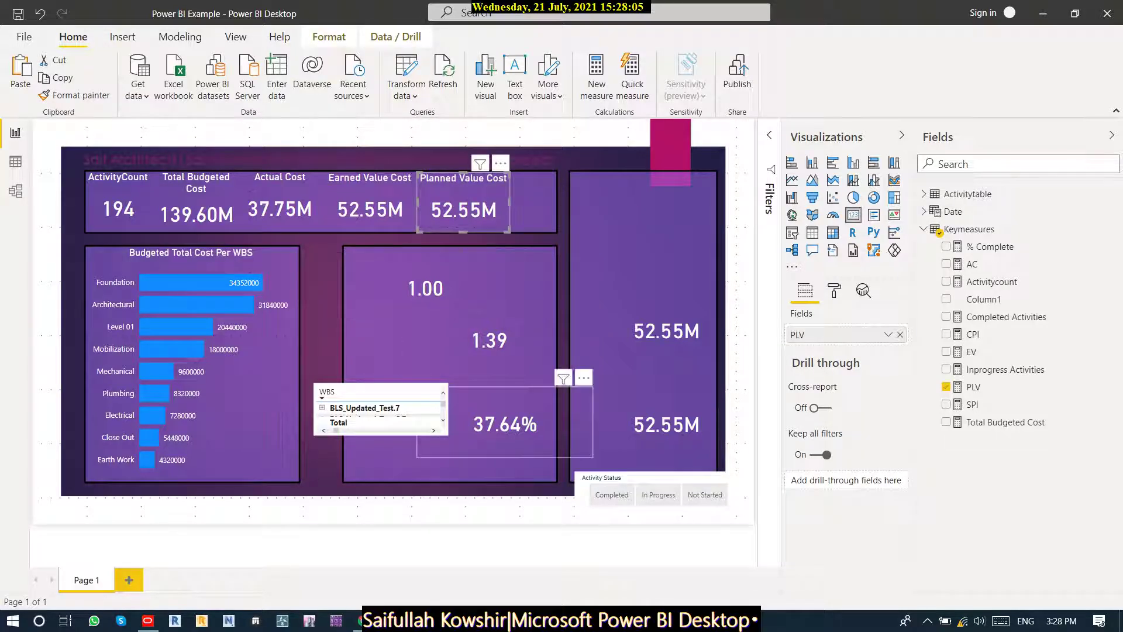
Narrow the % Complete card and move it from the middle panel to the upper part of the tall right-hand panel.
{"action": "left_click", "coordinate": [506, 422]}
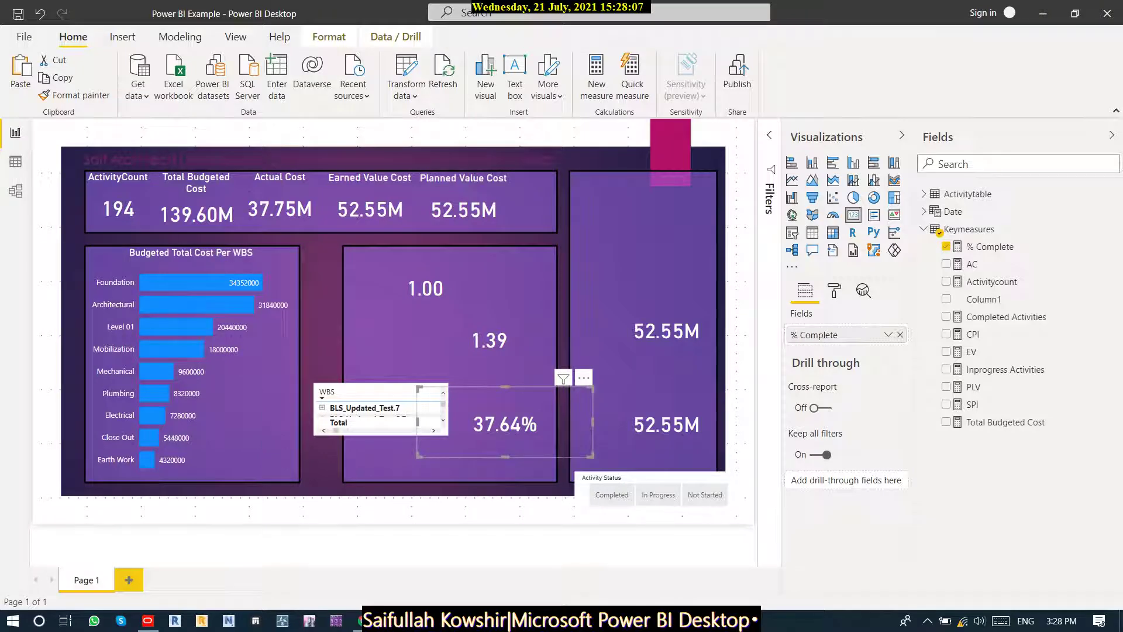
{"action": "left_click_drag", "start_coordinate": [505, 424], "coordinate": [555, 204]}
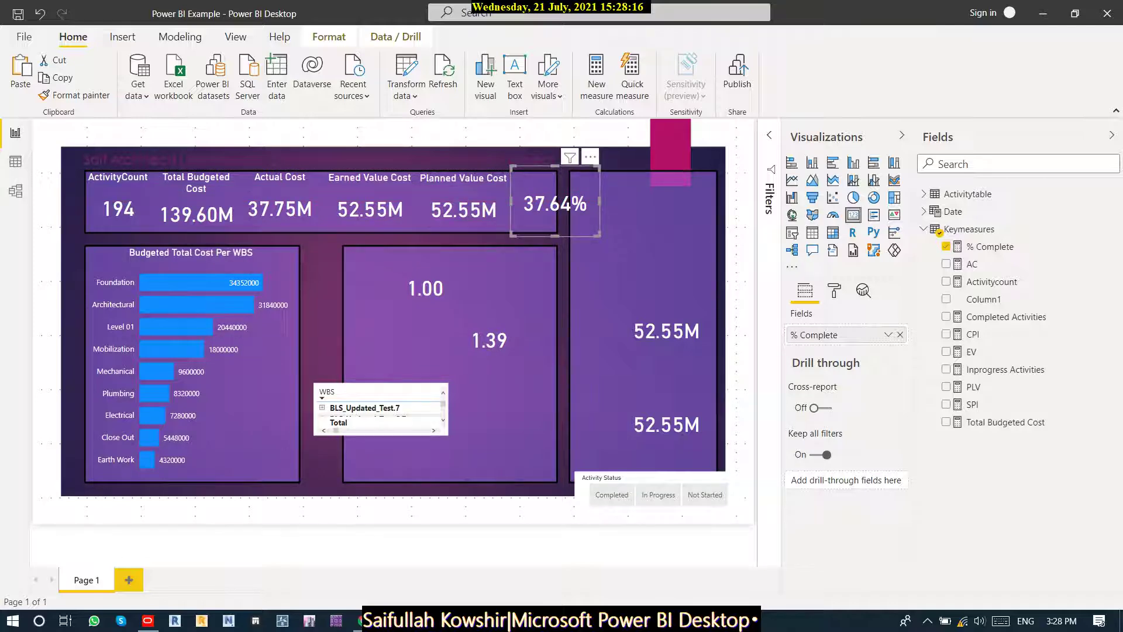
{"action": "left_click_drag", "start_coordinate": [555, 204], "coordinate": [613, 204]}
Shorten the Total Budgeted Cost card's title text to "TBC".
{"action": "left_click", "coordinate": [197, 202]}
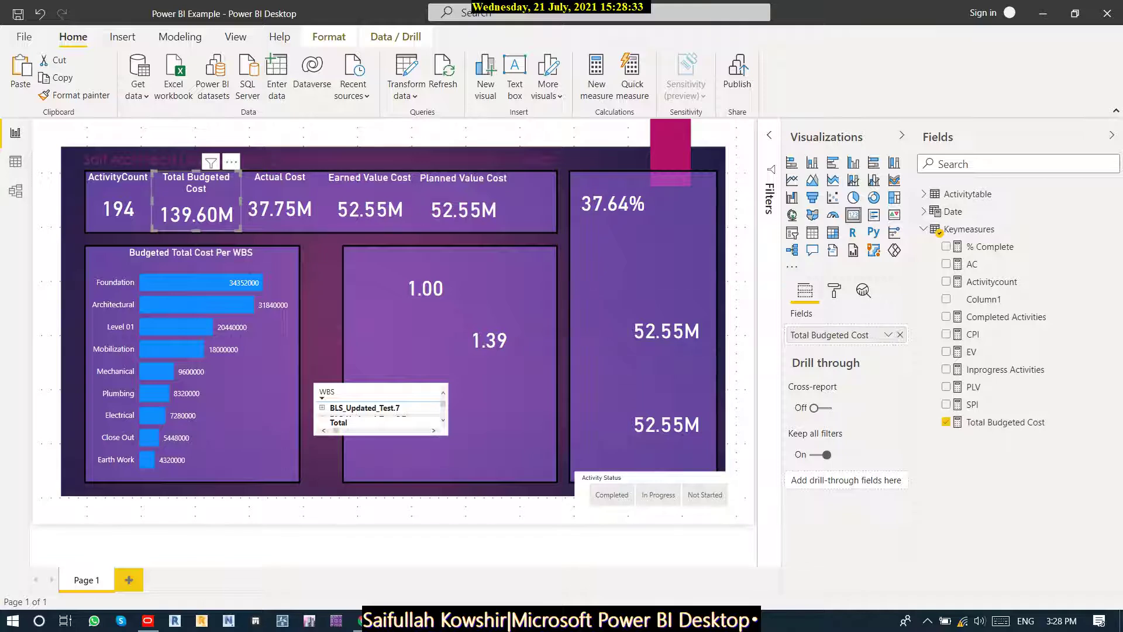
{"action": "left_click", "coordinate": [834, 290]}
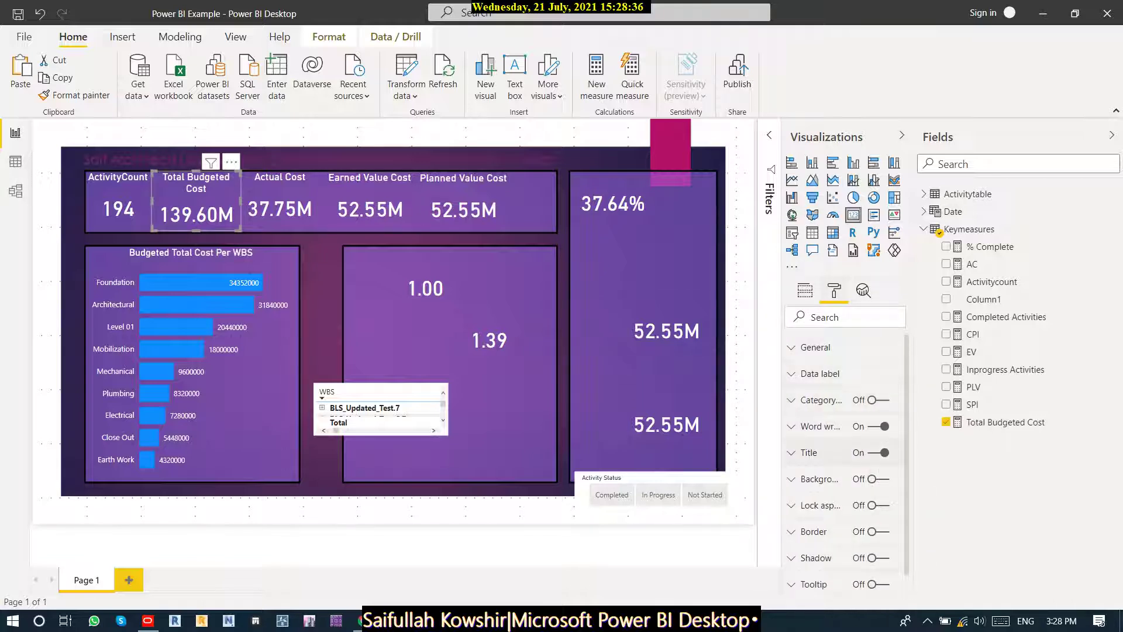
{"action": "left_click", "coordinate": [809, 452]}
{"action": "left_click", "coordinate": [852, 496]}
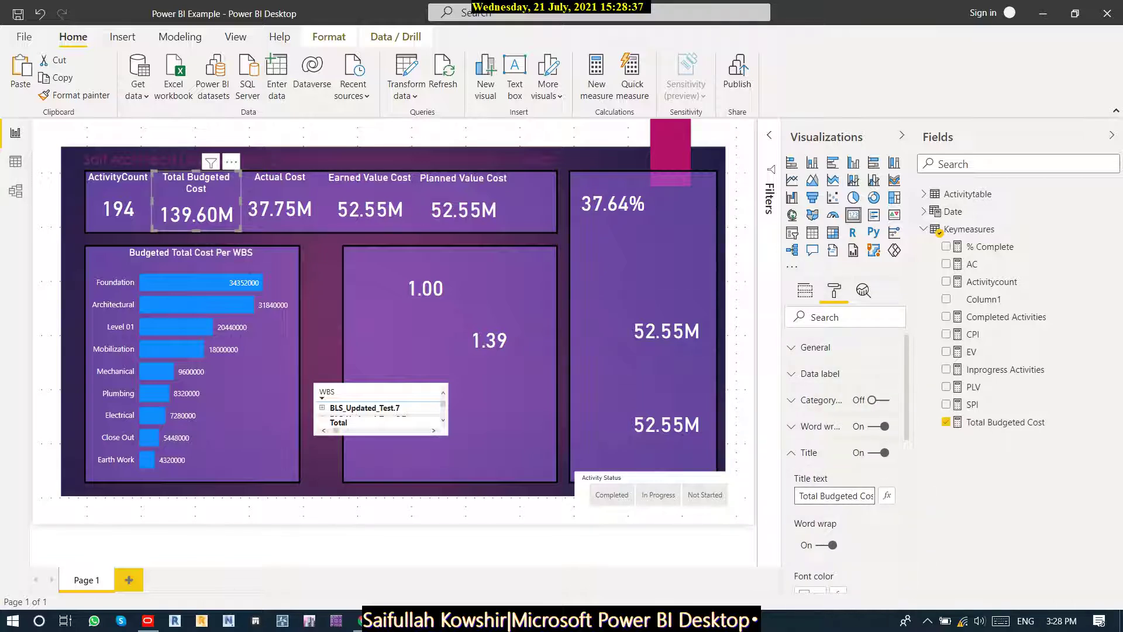
{"action": "key", "text": "ctrl+a"}
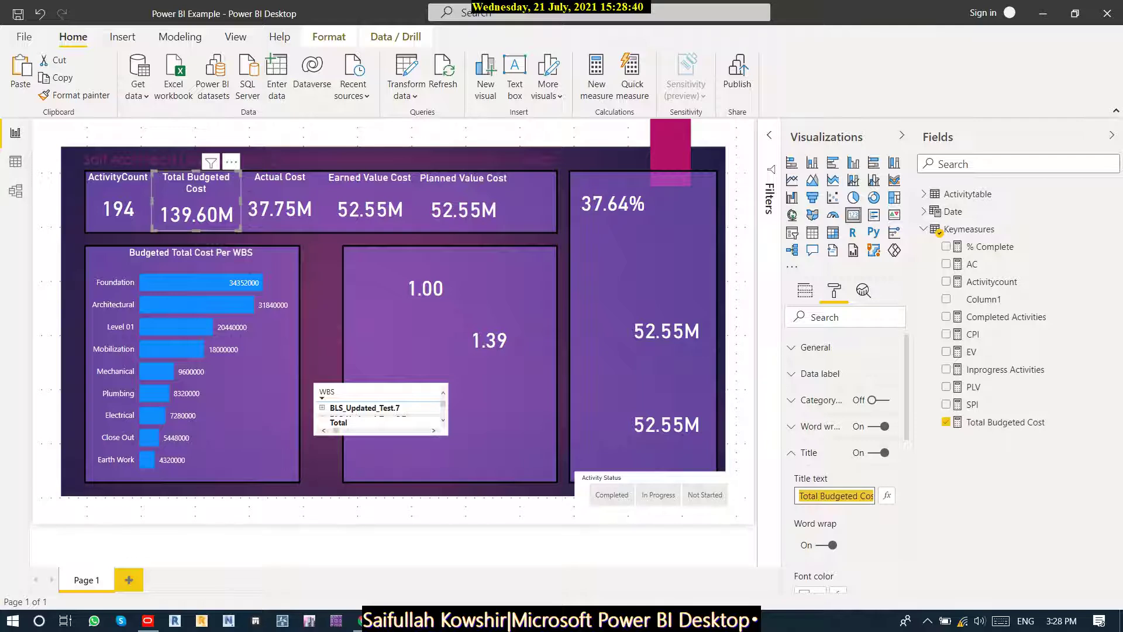
{"action": "type", "text": "TBC"}
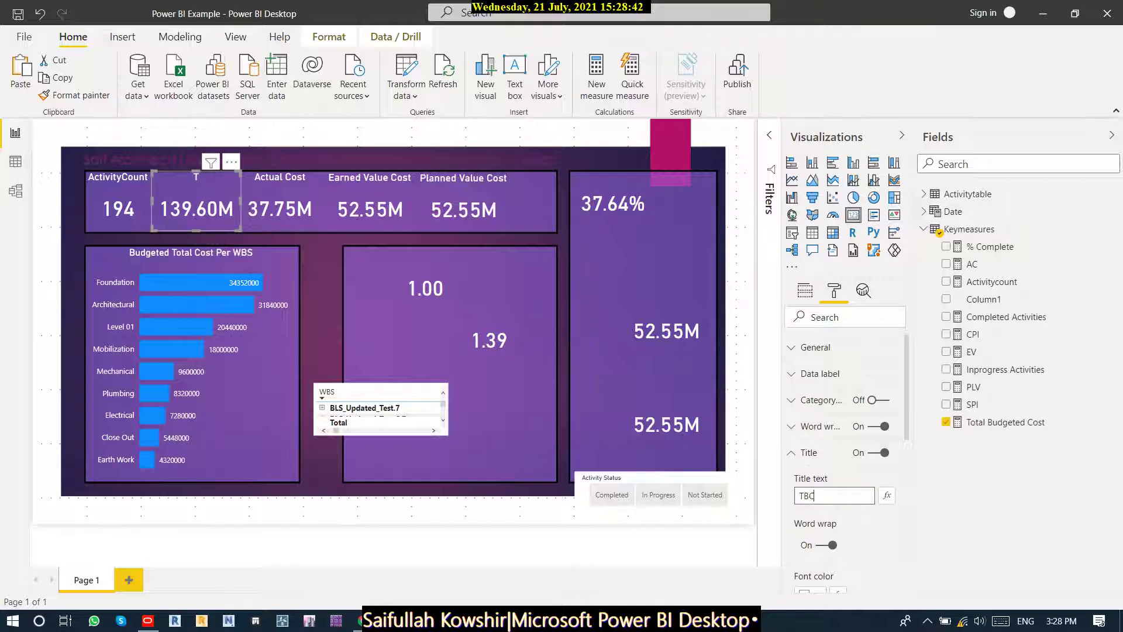
Narrow the TBC card further and move the Actual Cost card left against it.
{"action": "left_click", "coordinate": [280, 201]}
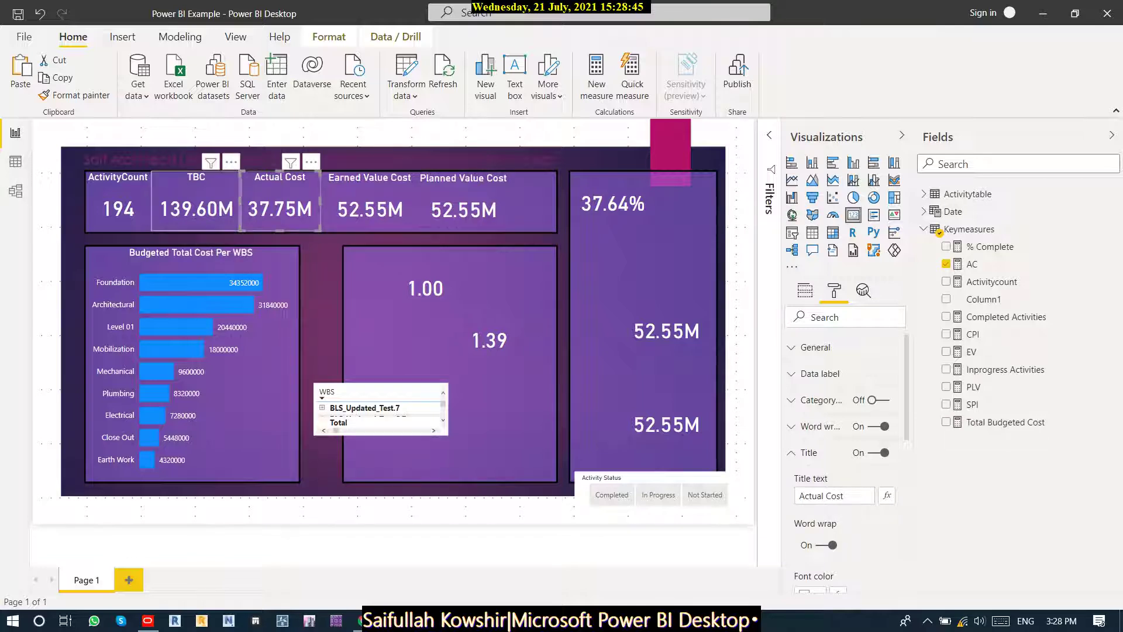
{"action": "left_click", "coordinate": [196, 202]}
{"action": "left_click_drag", "start_coordinate": [241, 201], "coordinate": [275, 202]}
{"action": "left_click", "coordinate": [279, 201]}
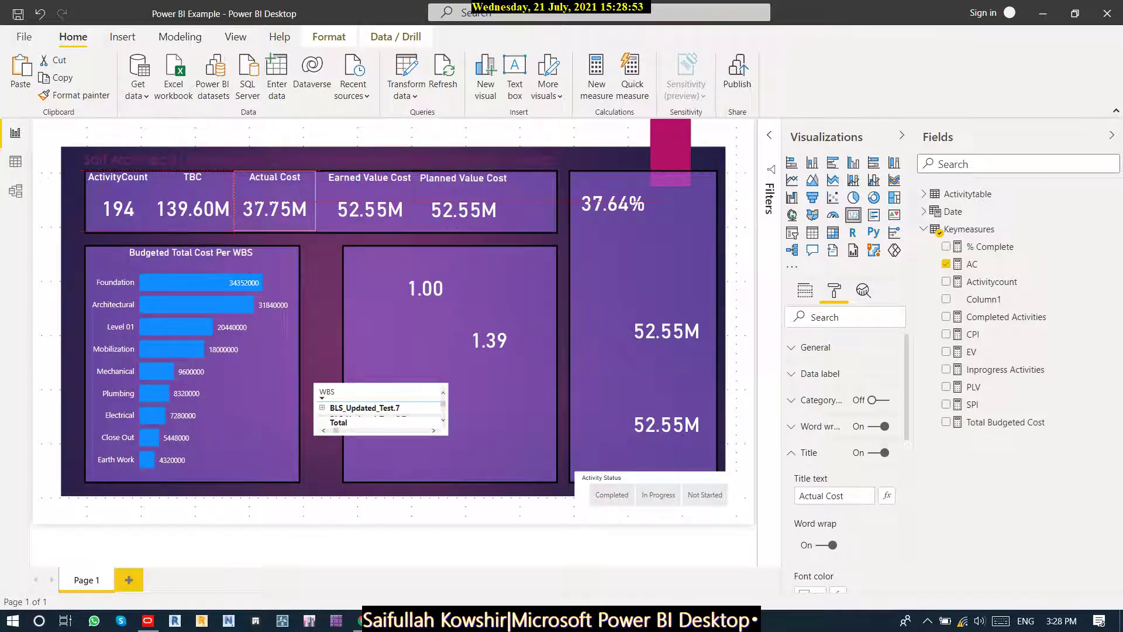
Spread the Planned Value Cost, Earned Value Cost and Actual Cost cards rightward to space them evenly across the upper panel.
{"action": "left_click", "coordinate": [369, 202]}
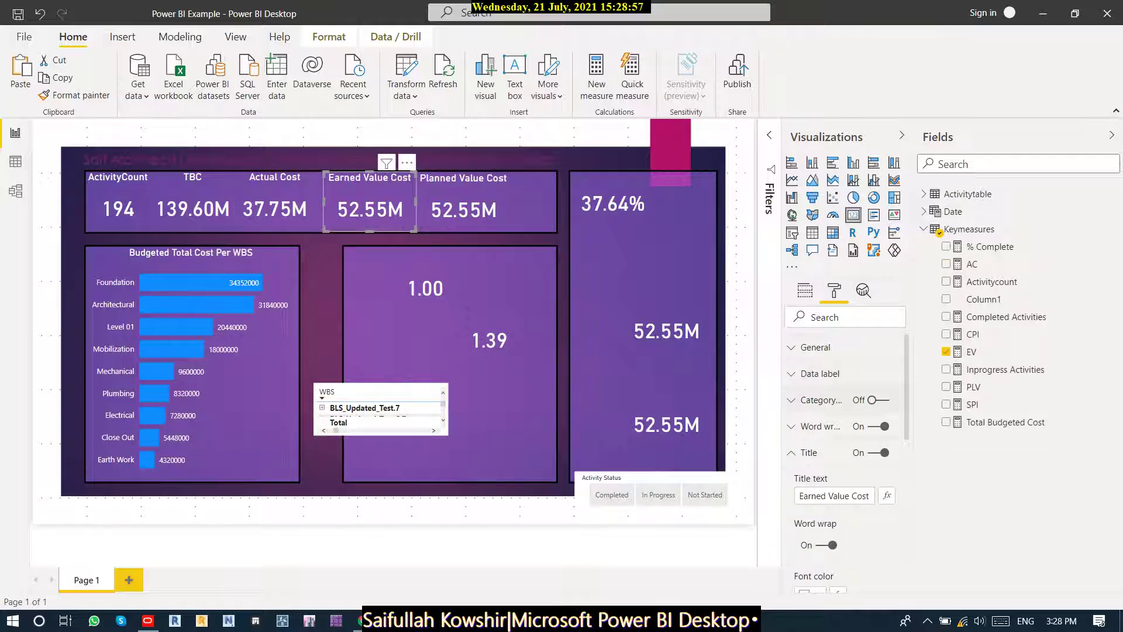
{"action": "left_click", "coordinate": [836, 495]}
{"action": "left_click", "coordinate": [462, 196]}
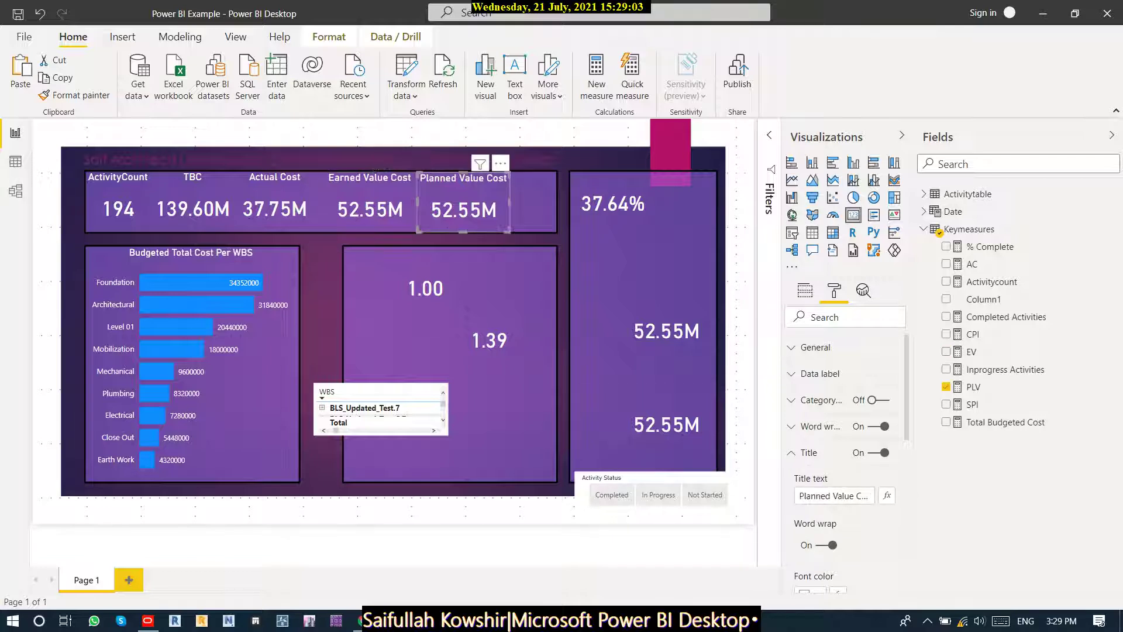
{"action": "left_click_drag", "start_coordinate": [462, 195], "coordinate": [505, 196]}
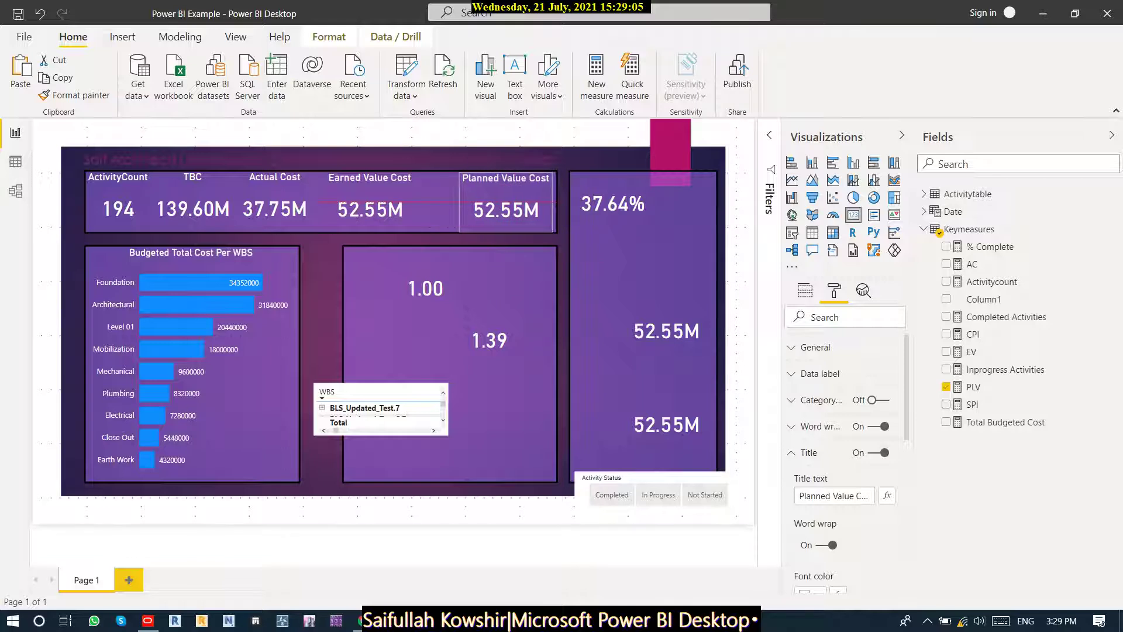
{"action": "left_click", "coordinate": [375, 200]}
{"action": "left_click_drag", "start_coordinate": [369, 199], "coordinate": [401, 201]}
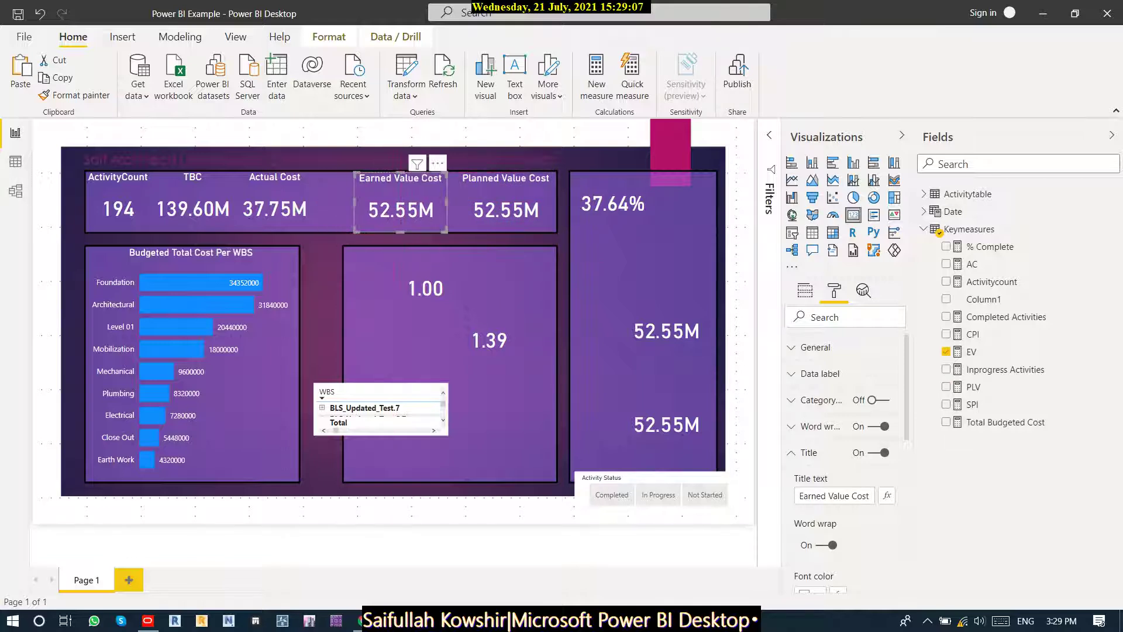
{"action": "left_click", "coordinate": [275, 199]}
{"action": "left_click_drag", "start_coordinate": [275, 199], "coordinate": [297, 200]}
Set the TBC card's title text to "Total Budgeted Cost" and widen the card to fit the title on one line.
{"action": "left_click", "coordinate": [193, 201]}
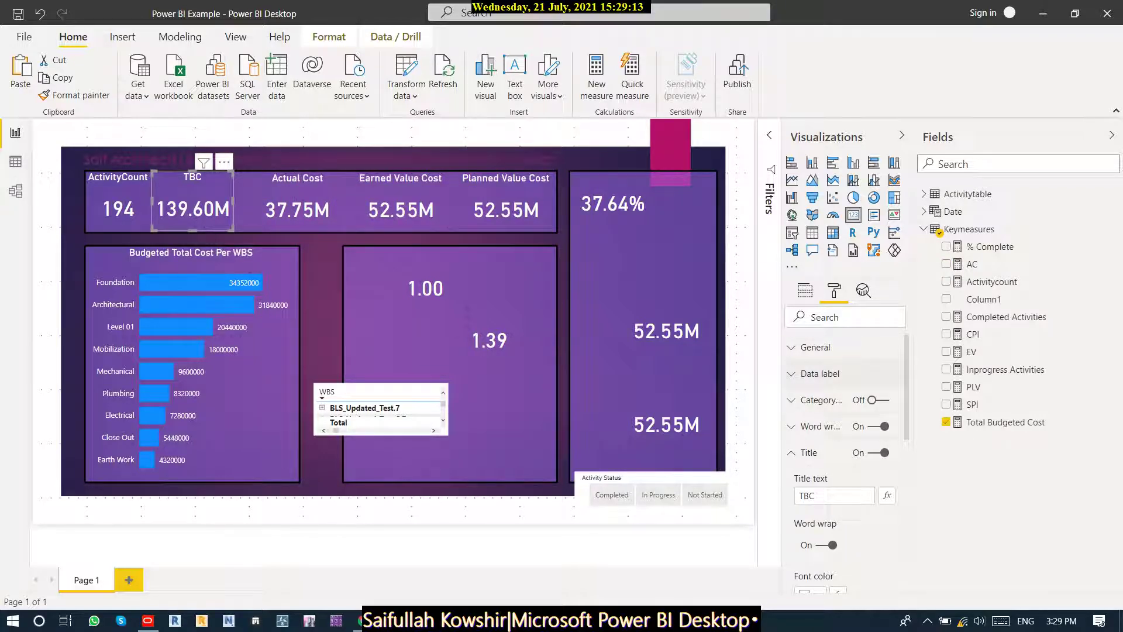
{"action": "double_click", "coordinate": [807, 496]}
{"action": "type", "text": "Total B"}
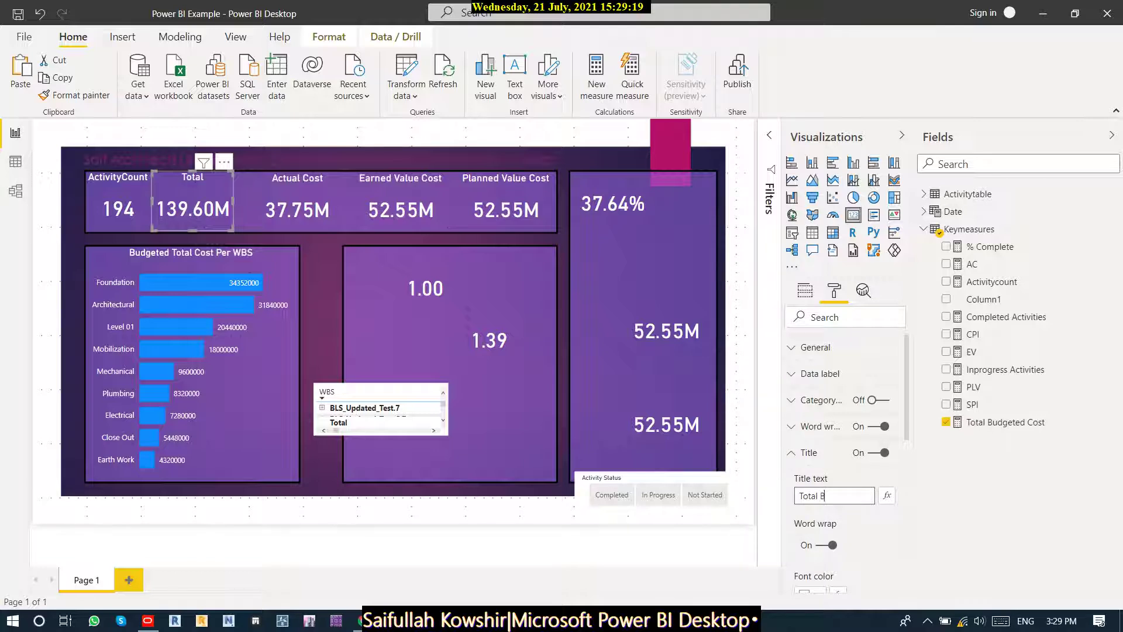
{"action": "type", "text": "udgeted Cost"}
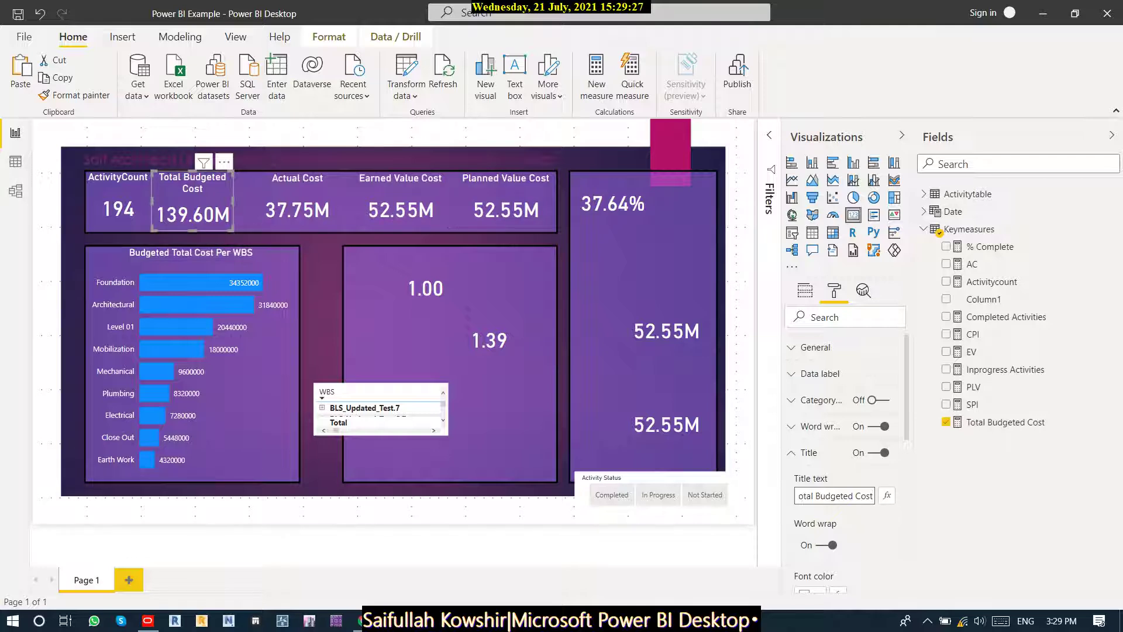
{"action": "left_click_drag", "start_coordinate": [233, 201], "coordinate": [256, 201]}
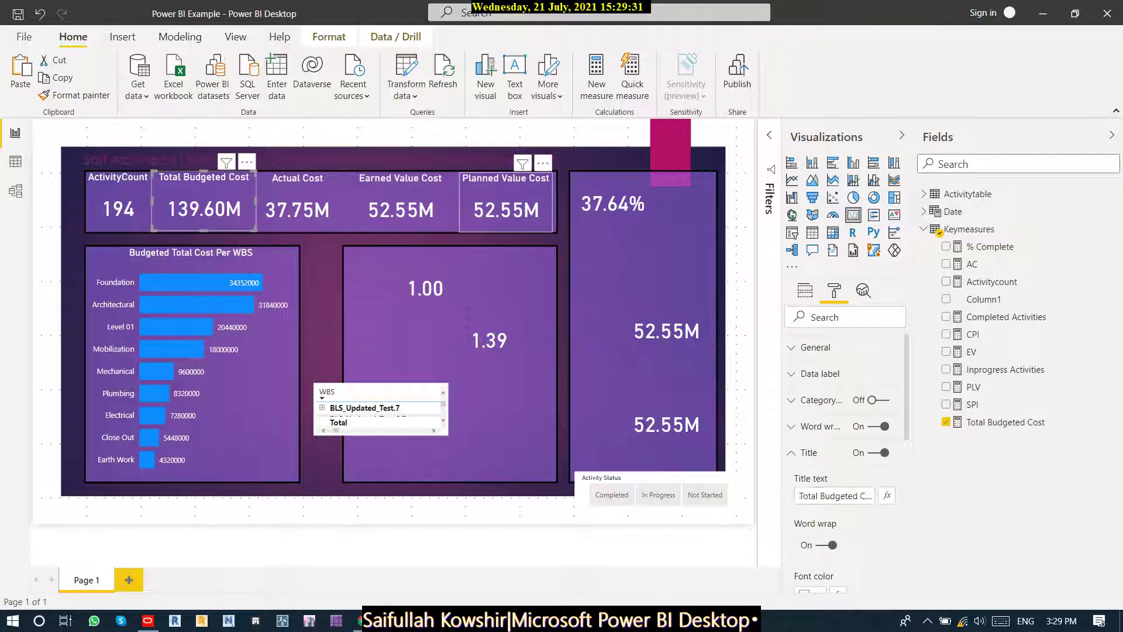
Resize the % Complete card to span the right-hand panel's full width and match the height of the upper row of cards.
{"action": "left_click", "coordinate": [504, 202]}
{"action": "left_click", "coordinate": [613, 203]}
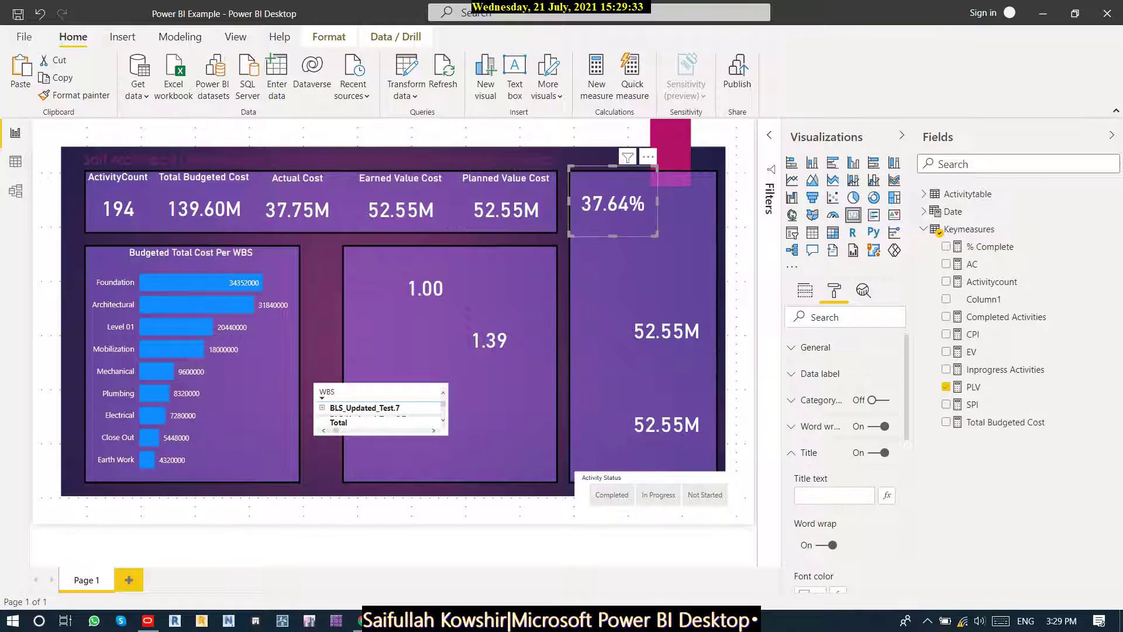
{"action": "left_click_drag", "start_coordinate": [613, 202], "coordinate": [714, 206]}
{"action": "left_click_drag", "start_coordinate": [641, 241], "coordinate": [641, 231]}
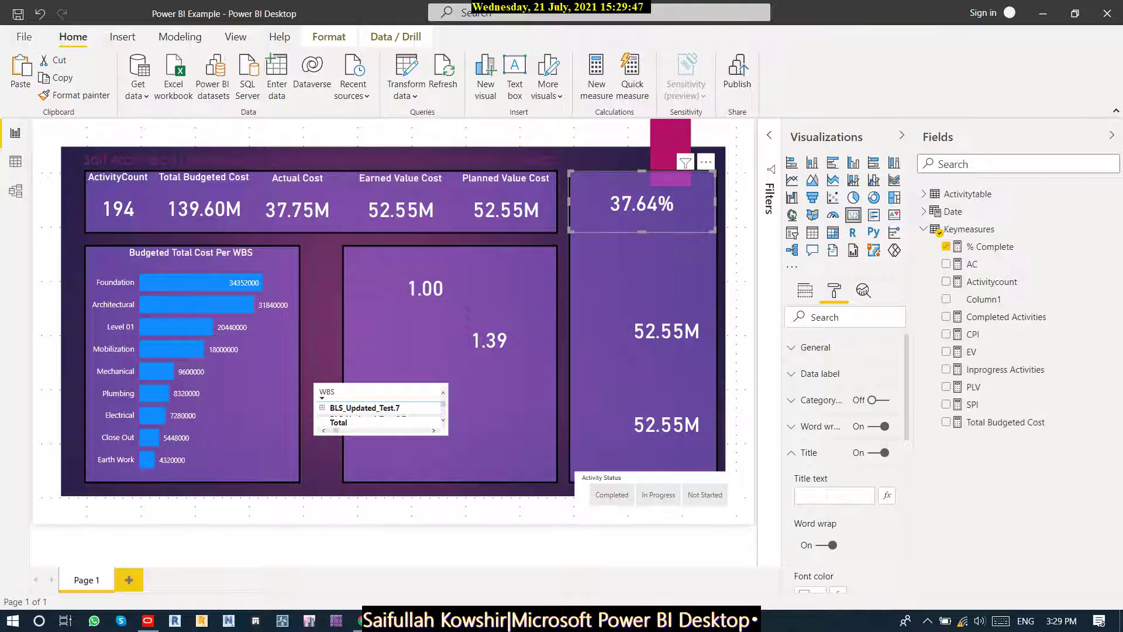
{"action": "left_click_drag", "start_coordinate": [715, 232], "coordinate": [714, 230]}
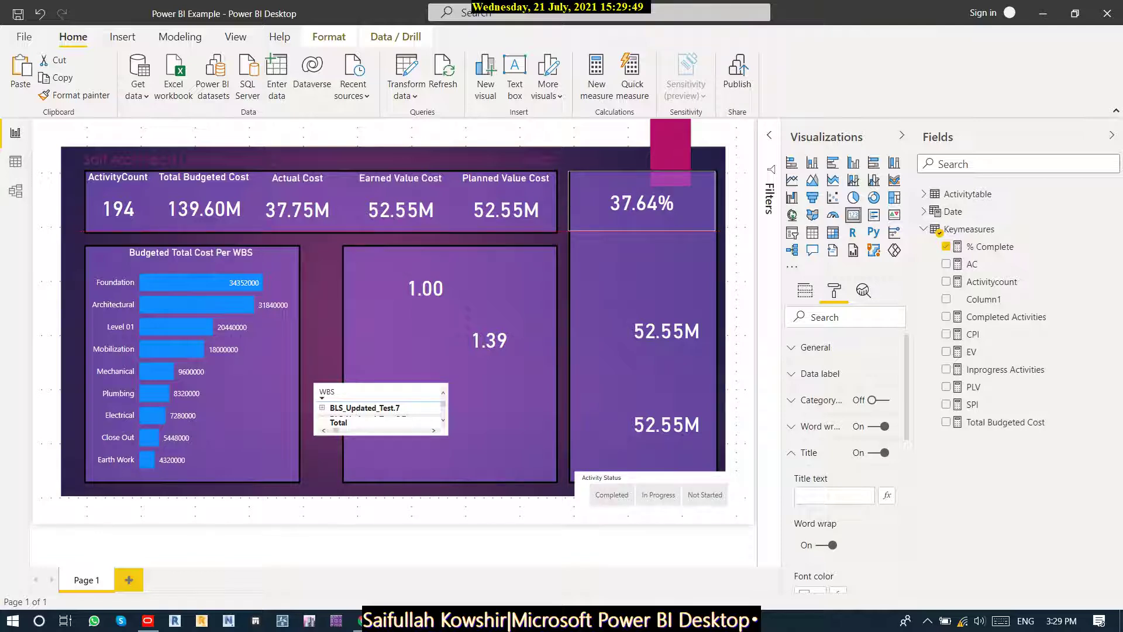
{"action": "left_click_drag", "start_coordinate": [642, 230], "coordinate": [642, 230]}
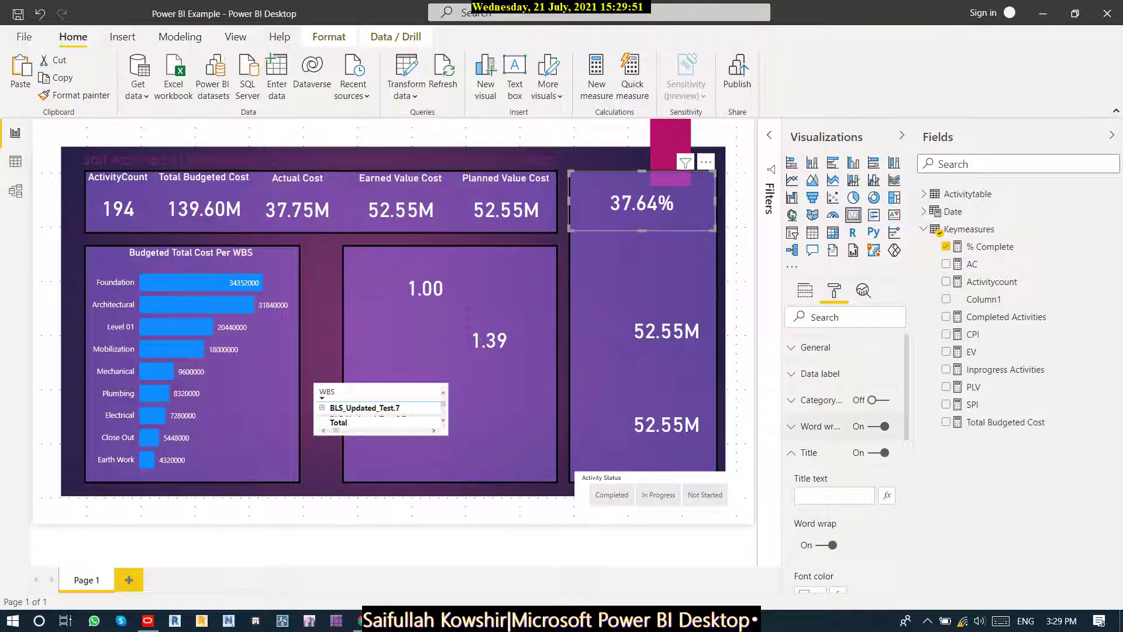
Set the title text of the card in the right-hand panel to "% Complete".
{"action": "left_click", "coordinate": [834, 495]}
{"action": "type", "text": "%"}
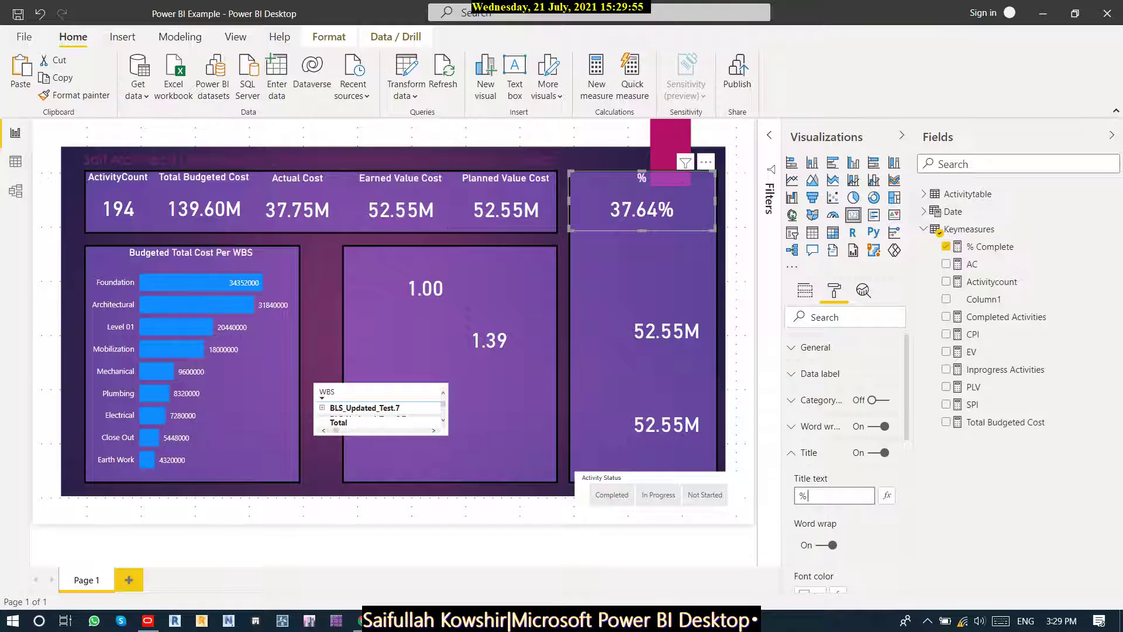
{"action": "type", "text": " Complete"}
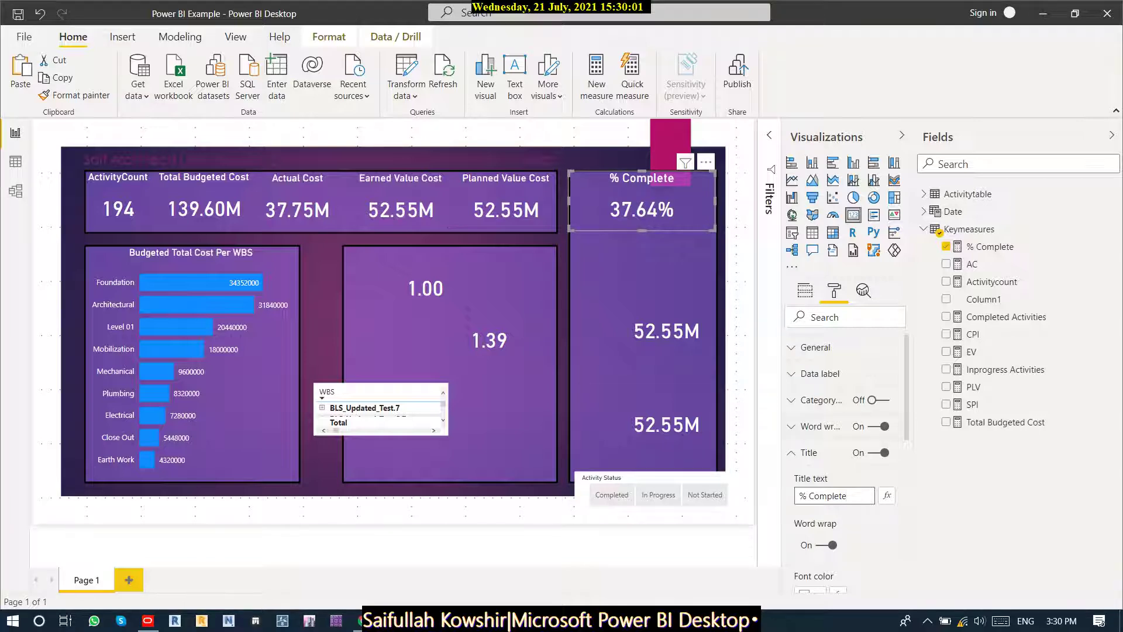
Increase the % Complete card's title text size to 24 pt.
{"action": "scroll", "coordinate": [845, 462], "scroll_direction": "down", "scroll_amount": 3}
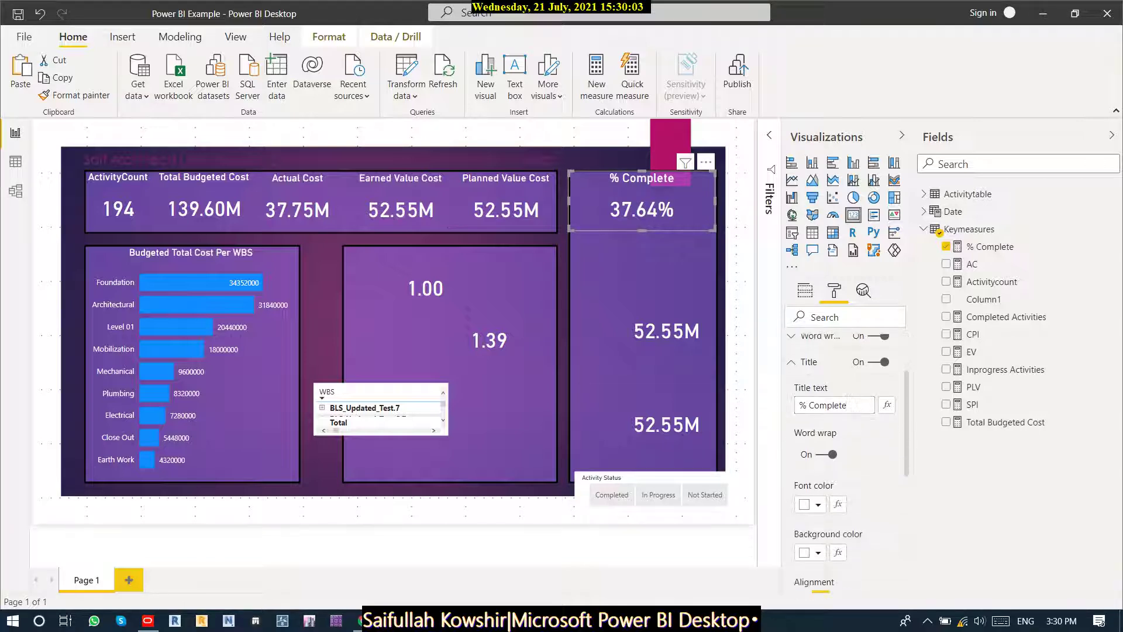
{"action": "scroll", "coordinate": [848, 462], "scroll_direction": "down", "scroll_amount": 2}
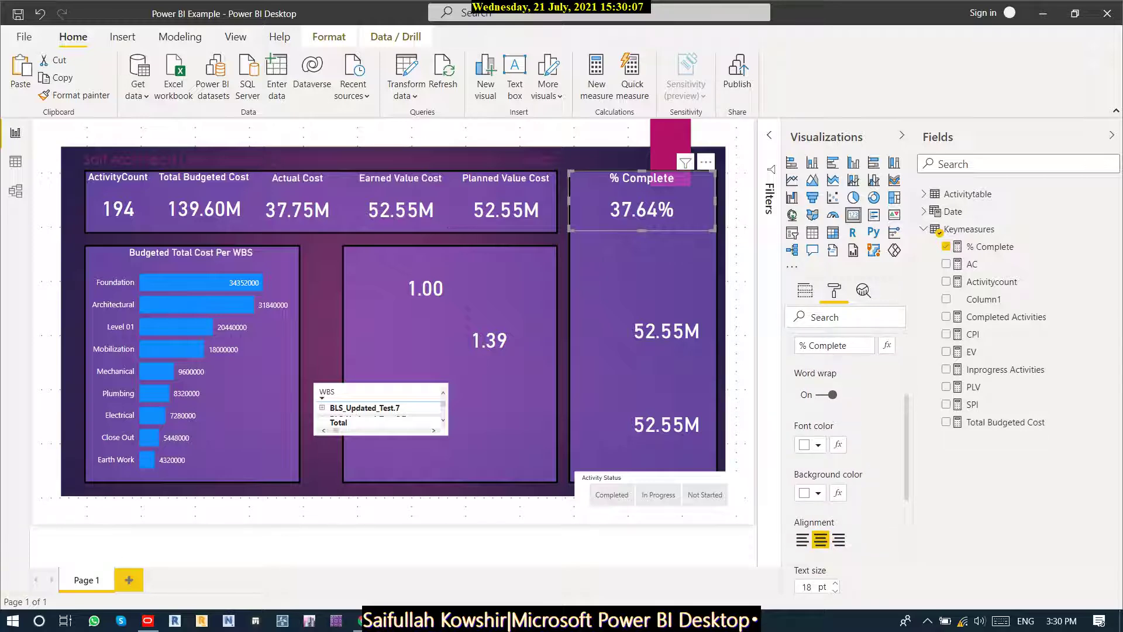
{"action": "left_click", "coordinate": [835, 583]}
{"action": "left_click", "coordinate": [835, 584]}
{"action": "left_click", "coordinate": [835, 583]}
{"action": "left_click", "coordinate": [835, 583]}
{"action": "left_click", "coordinate": [835, 583]}
{"action": "left_click", "coordinate": [835, 583]}
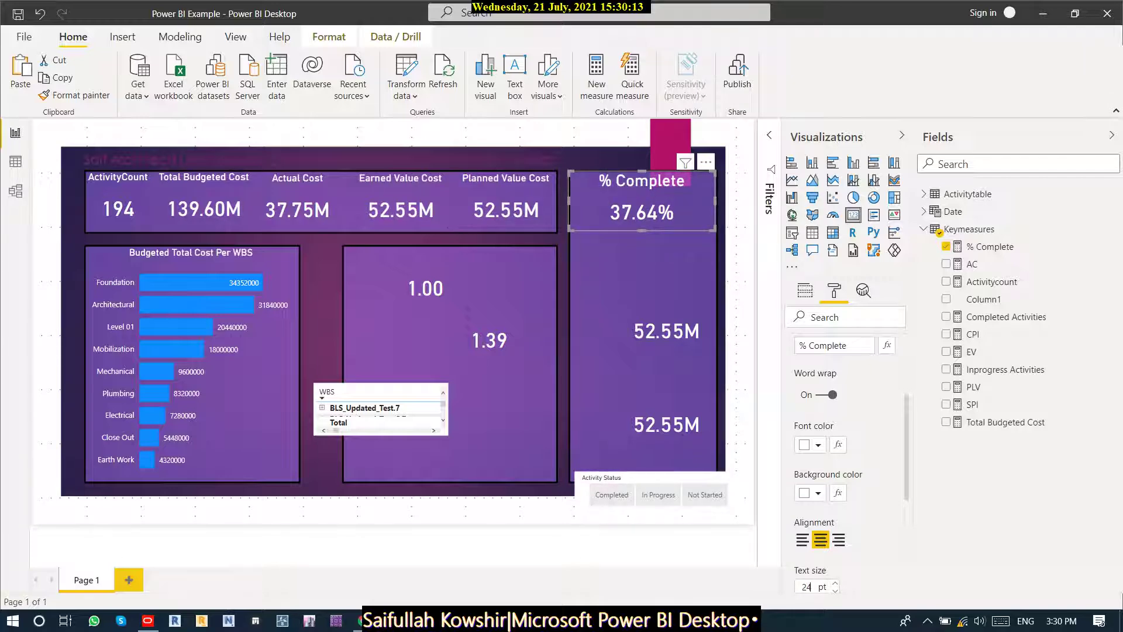
Try orange, blue and red font colors on the % Complete card's title, finishing with white.
{"action": "scroll", "coordinate": [848, 462], "scroll_direction": "down", "scroll_amount": 1}
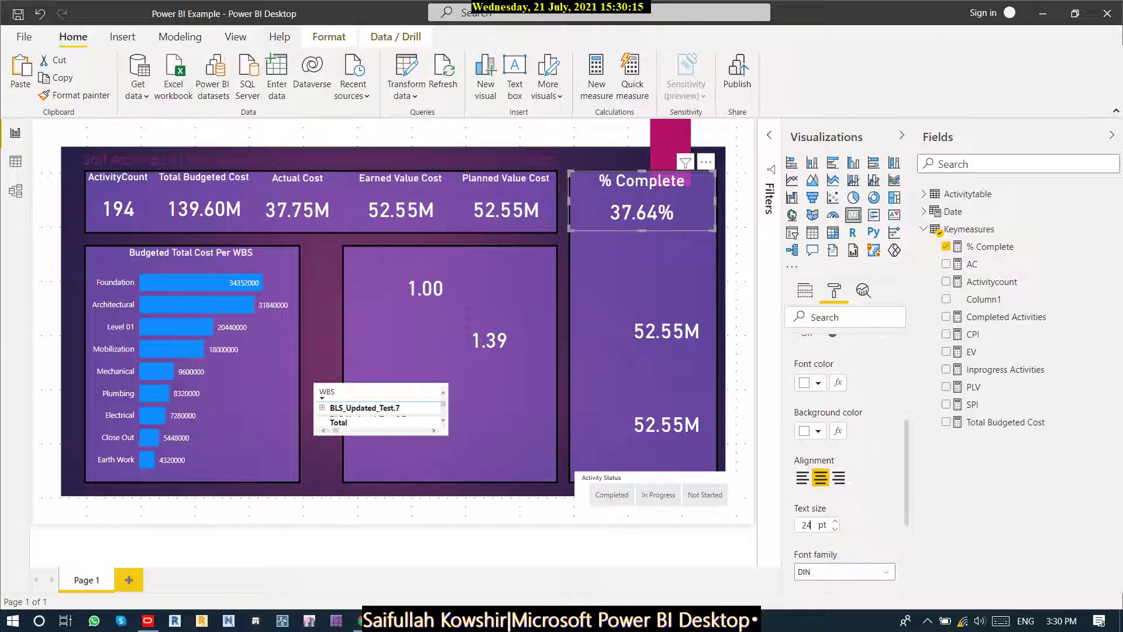
{"action": "left_click", "coordinate": [817, 383]}
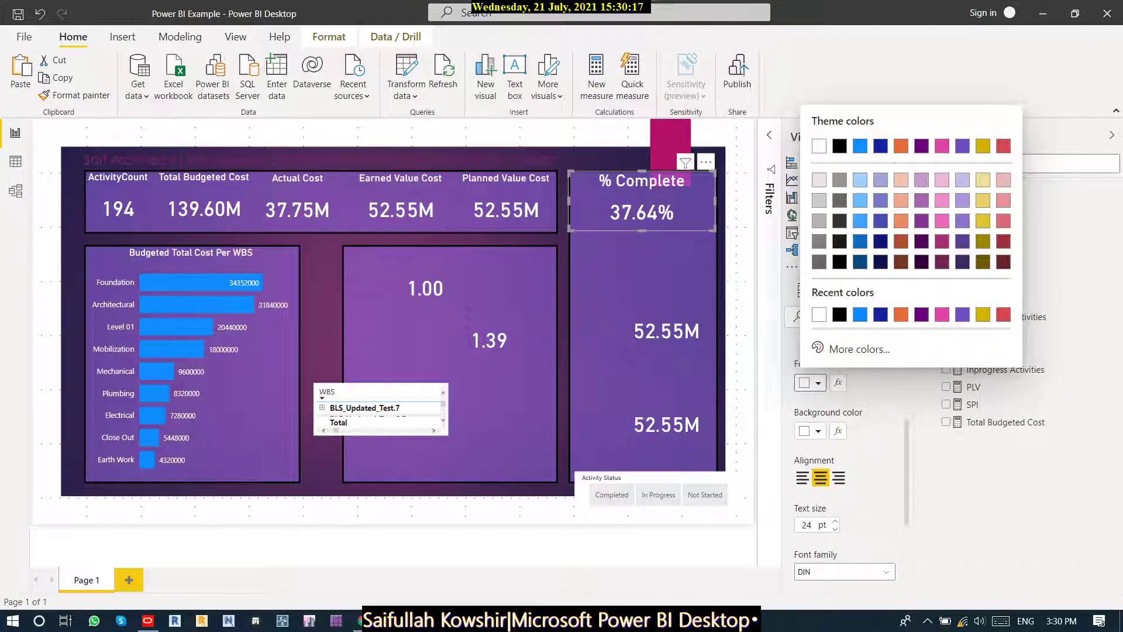
{"action": "left_click", "coordinate": [900, 314]}
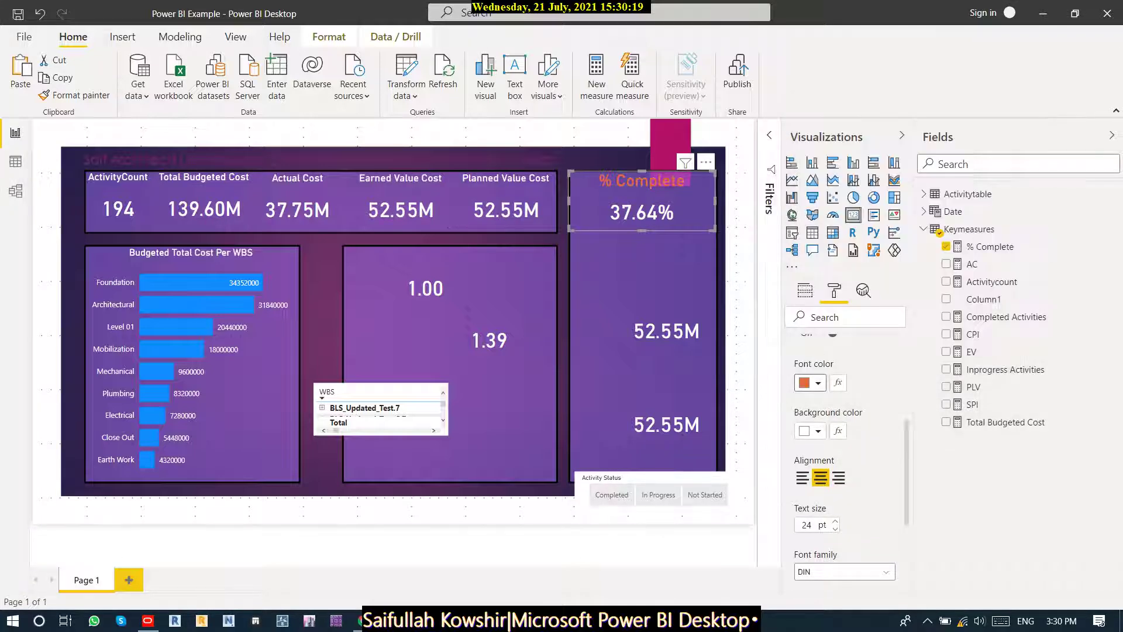
{"action": "left_click", "coordinate": [818, 382]}
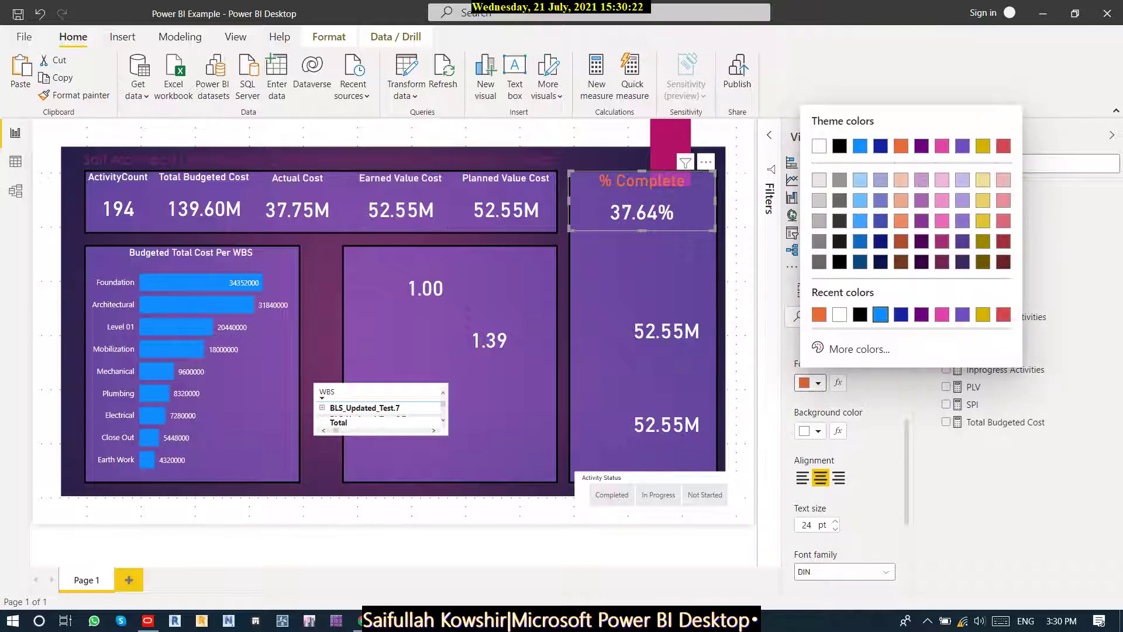
{"action": "left_click", "coordinate": [880, 314]}
{"action": "left_click", "coordinate": [818, 382]}
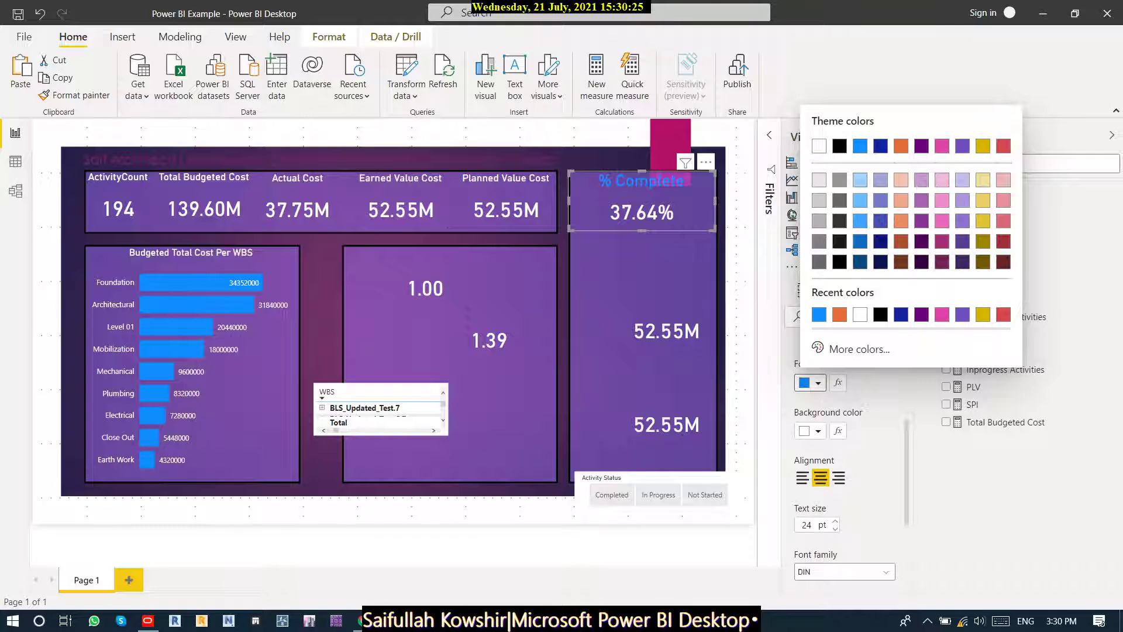
{"action": "left_click", "coordinate": [1003, 315]}
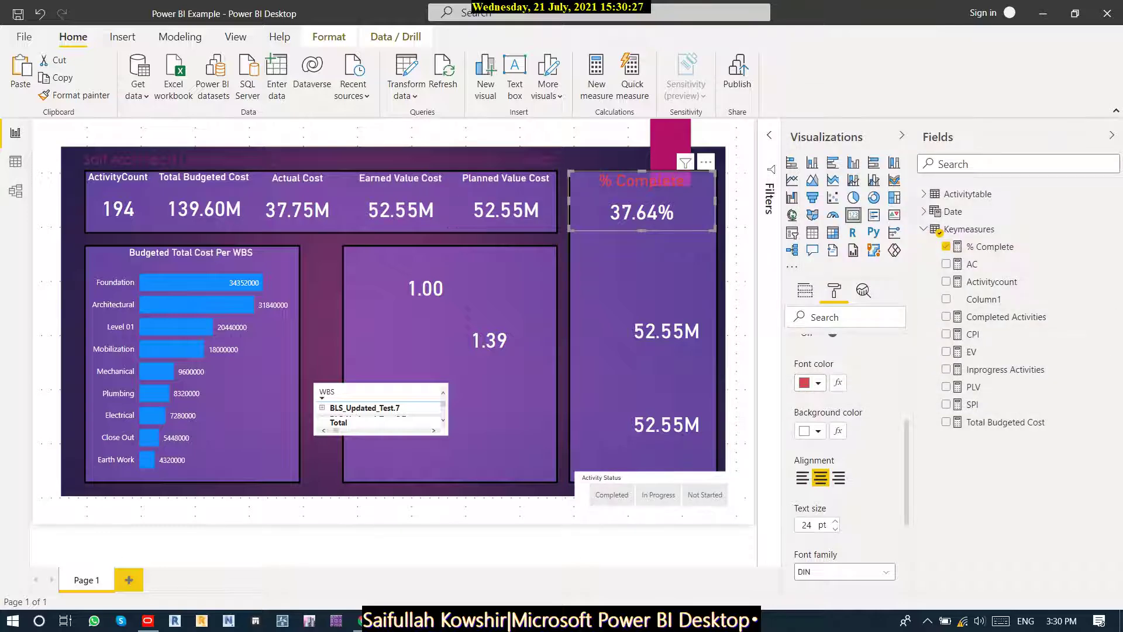
{"action": "left_click", "coordinate": [816, 383]}
{"action": "left_click", "coordinate": [819, 145]}
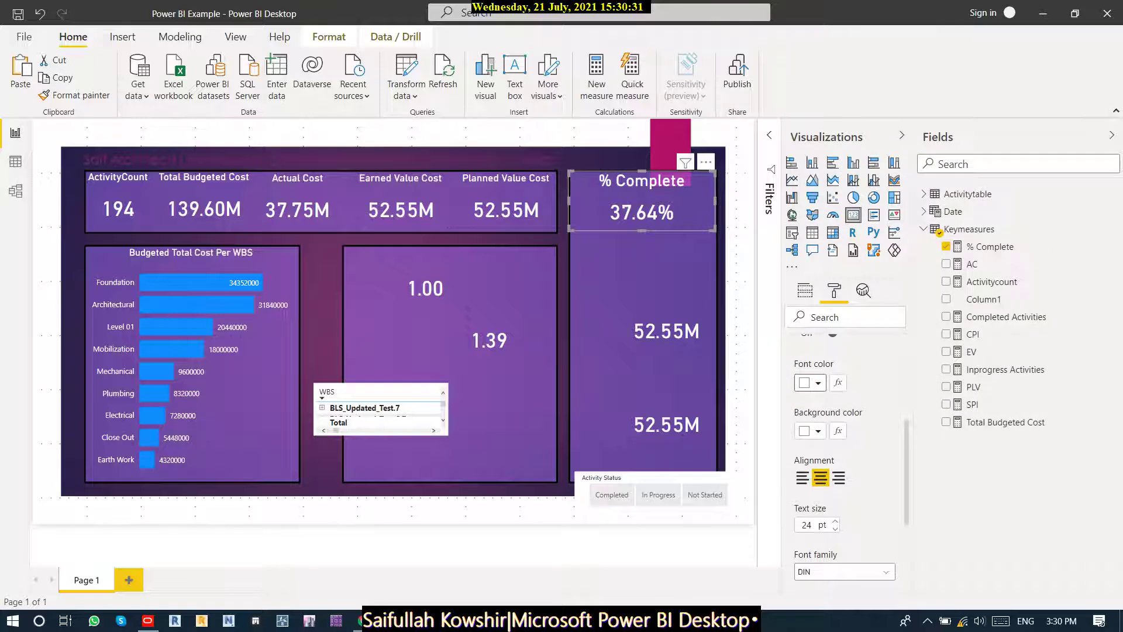
Try red and purple background colors on the % Complete card's title.
{"action": "left_click", "coordinate": [818, 383]}
{"action": "left_click", "coordinate": [839, 327]}
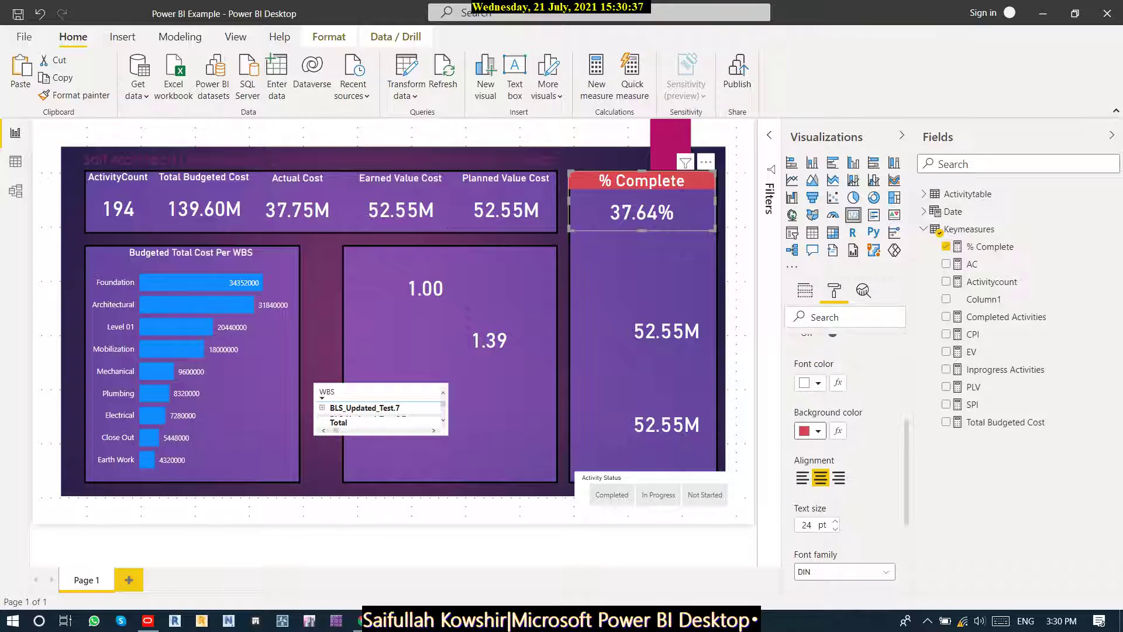
{"action": "left_click", "coordinate": [818, 431]}
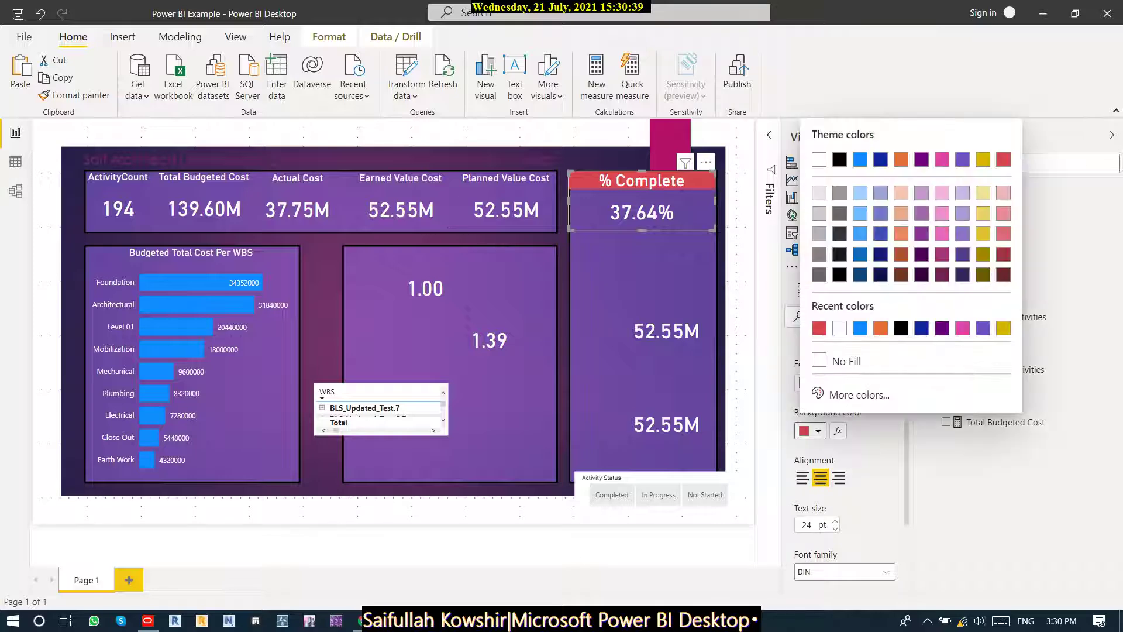
{"action": "left_click", "coordinate": [942, 327]}
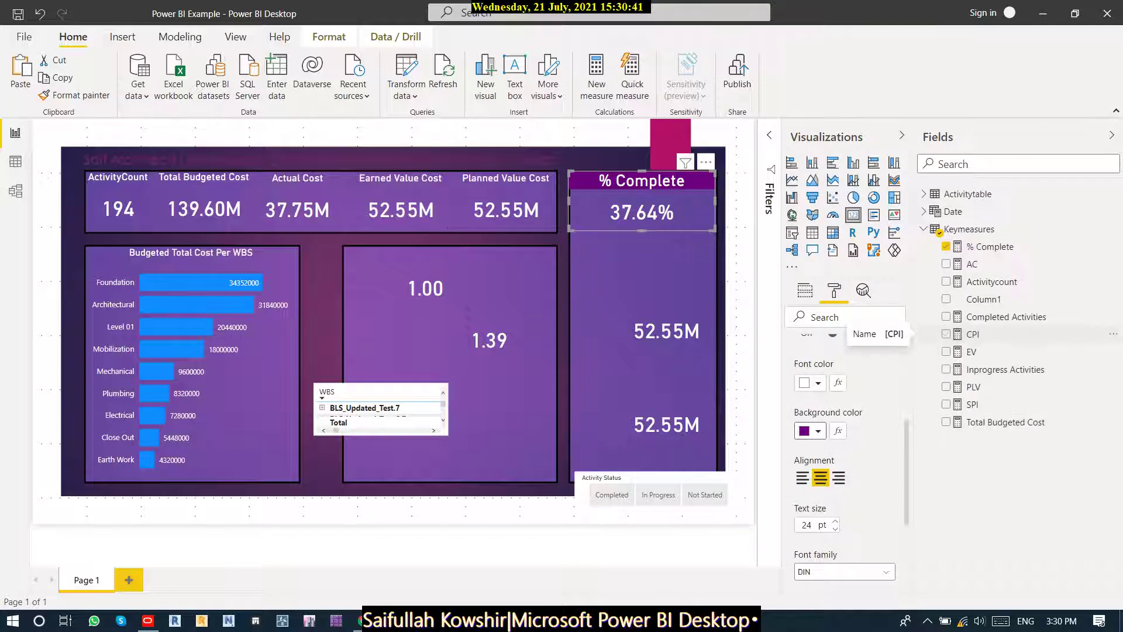
Set the % Complete title's background color to yellow and fine-tune the card's left edge to the panel.
{"action": "left_click", "coordinate": [817, 431]}
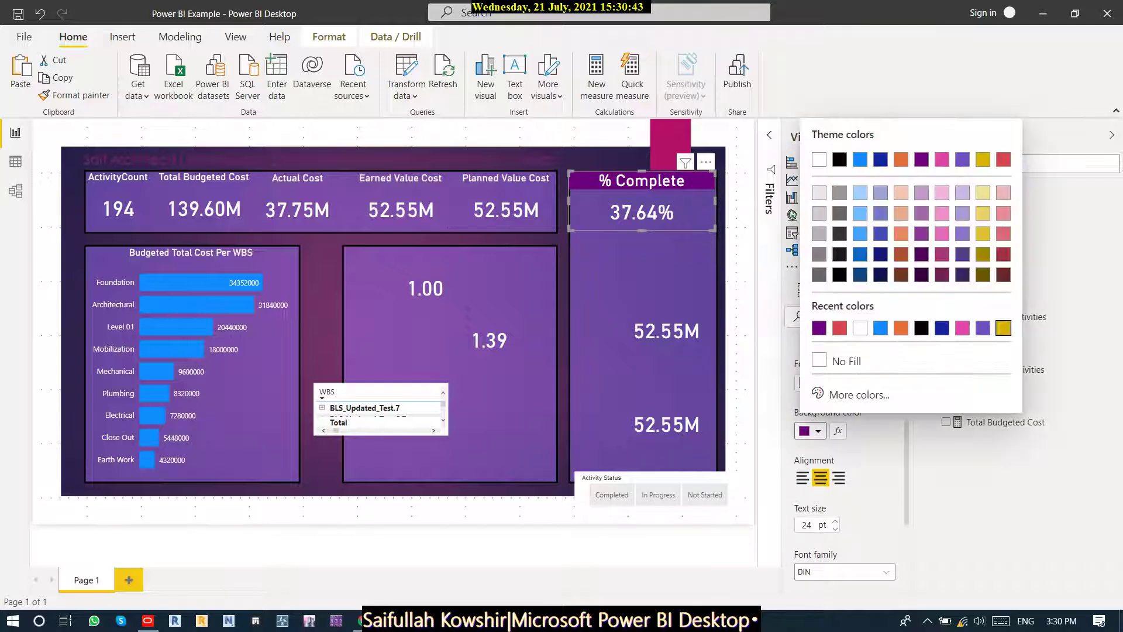
{"action": "left_click", "coordinate": [1003, 327]}
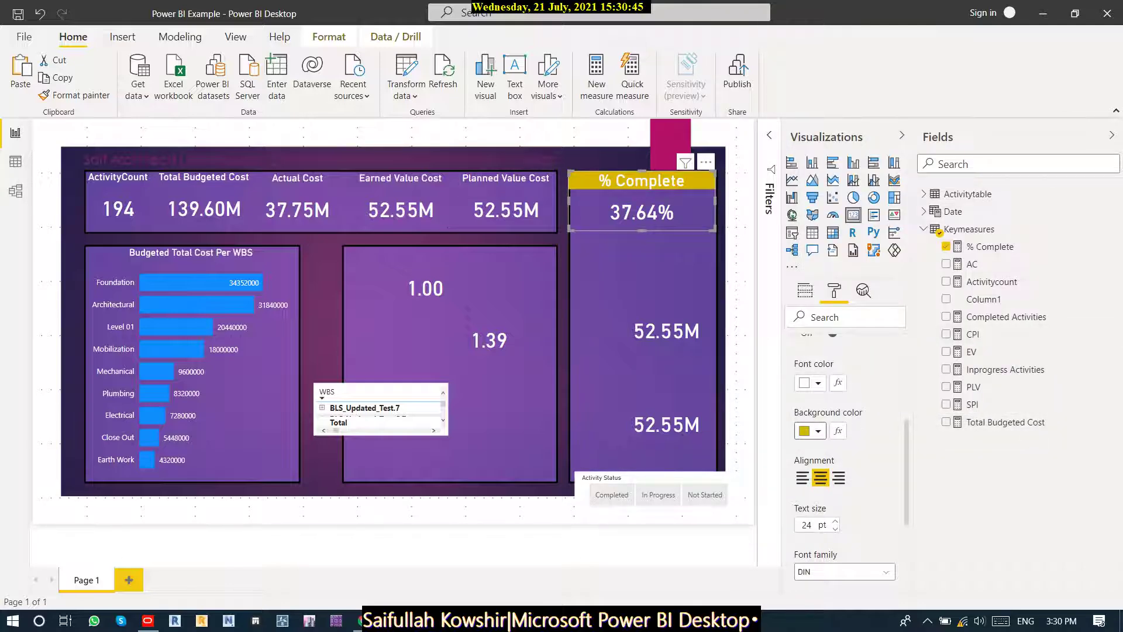
{"action": "left_click_drag", "start_coordinate": [569, 201], "coordinate": [569, 200]}
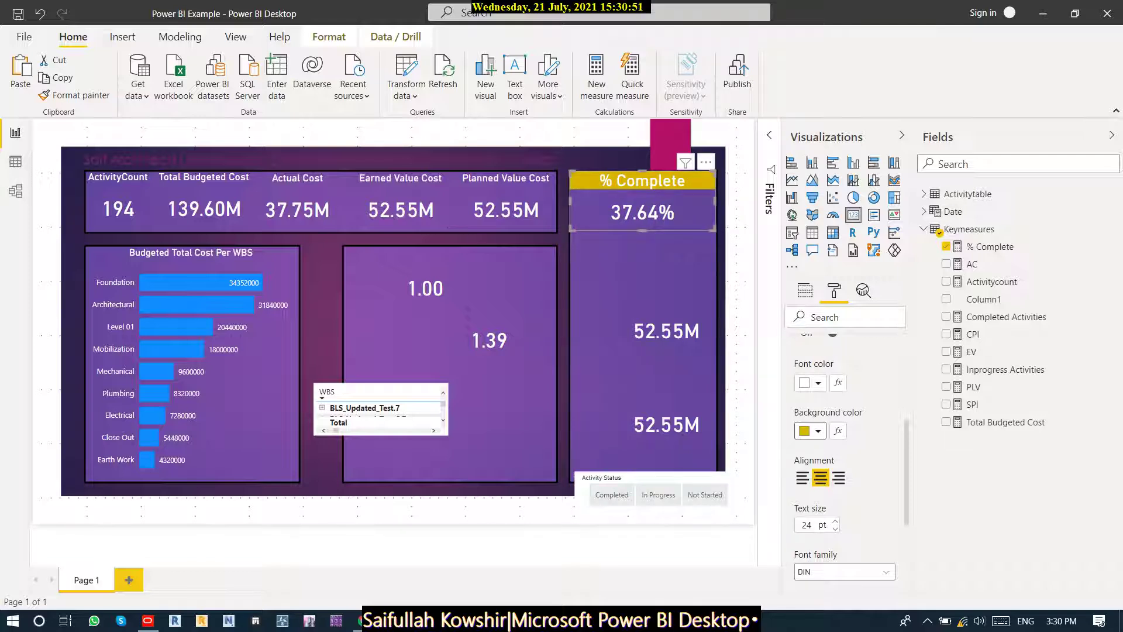
{"action": "left_click", "coordinate": [739, 257]}
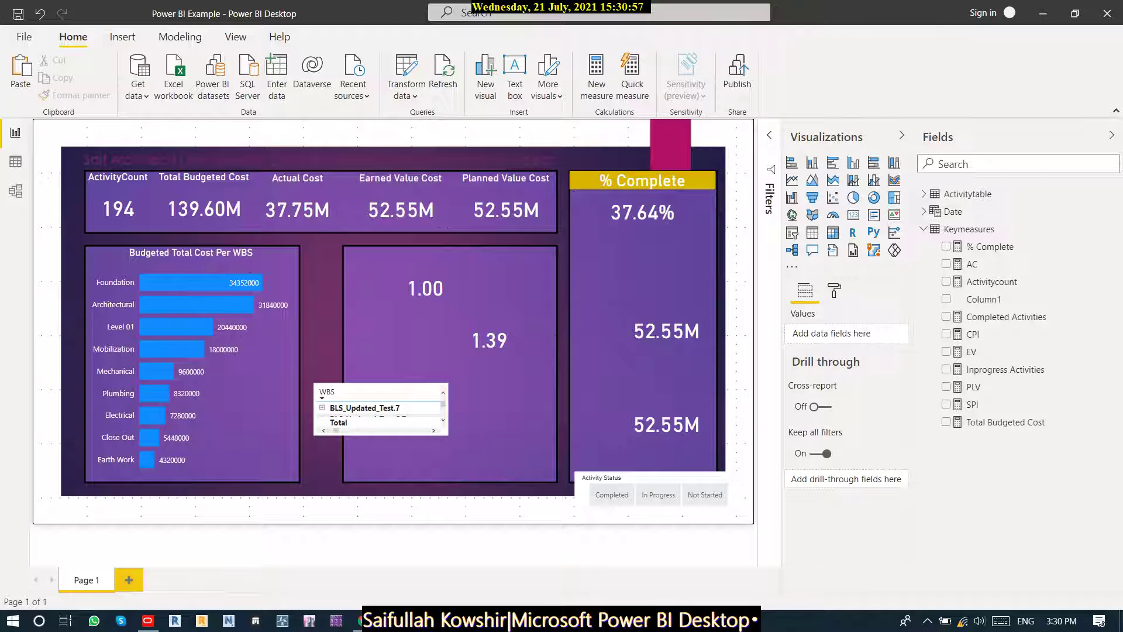
Move the SPI card into the right-hand panel beneath the % Complete card and narrow it.
{"action": "left_click", "coordinate": [425, 287]}
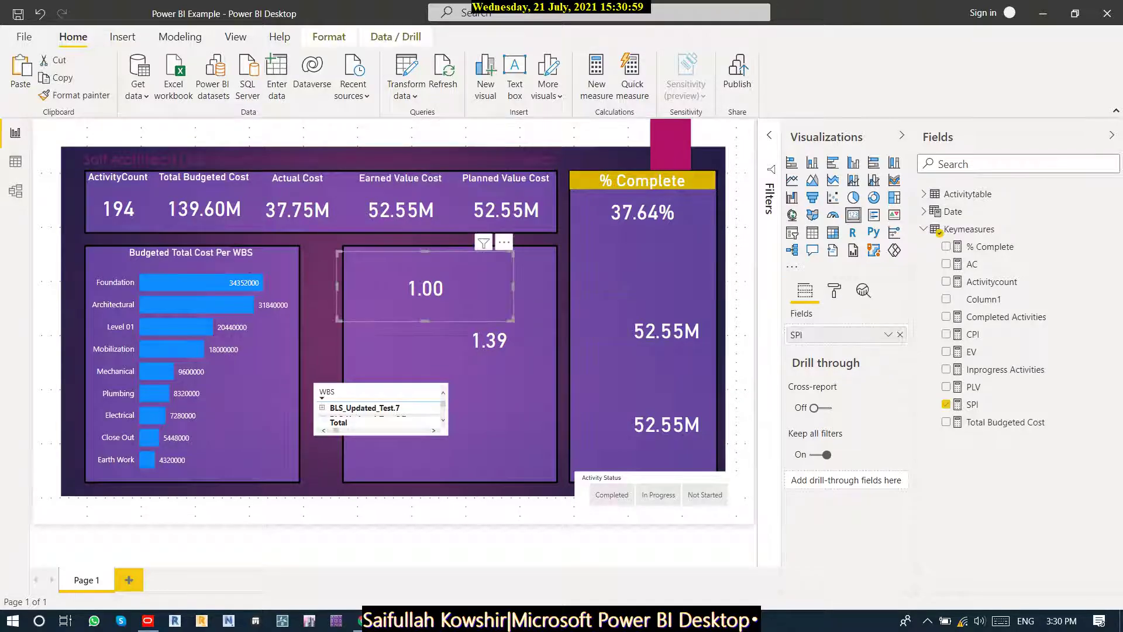
{"action": "left_click_drag", "start_coordinate": [513, 286], "coordinate": [645, 270]}
{"action": "left_click_drag", "start_coordinate": [621, 267], "coordinate": [619, 267]}
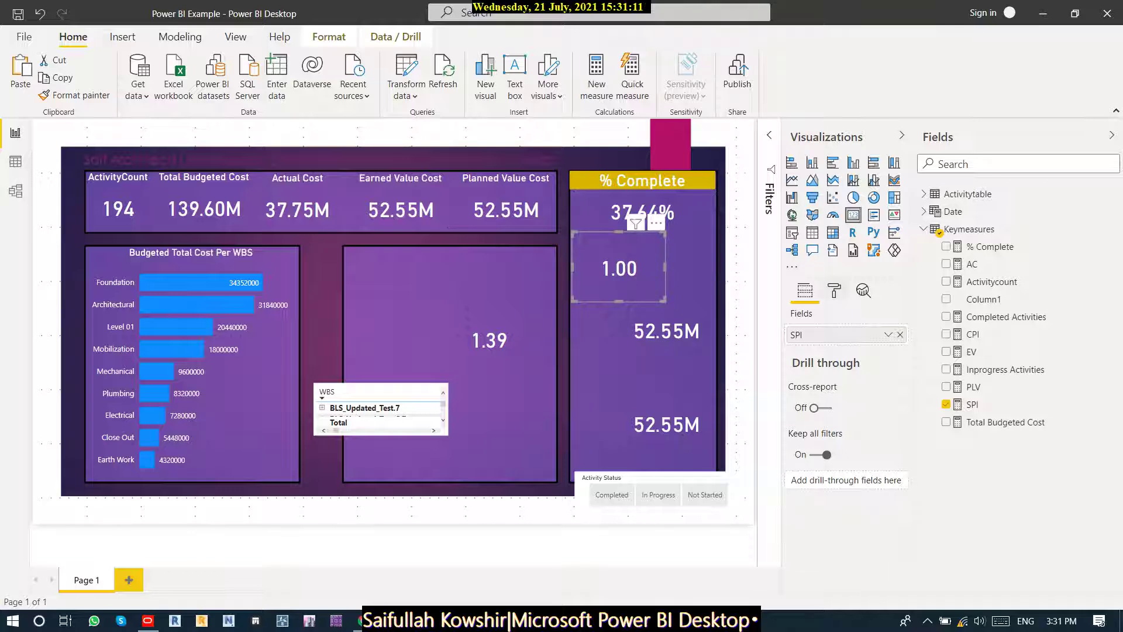
Set the SPI card's title text to "SPI" and reduce the card's height and width to leave room beside it.
{"action": "left_click", "coordinate": [834, 291]}
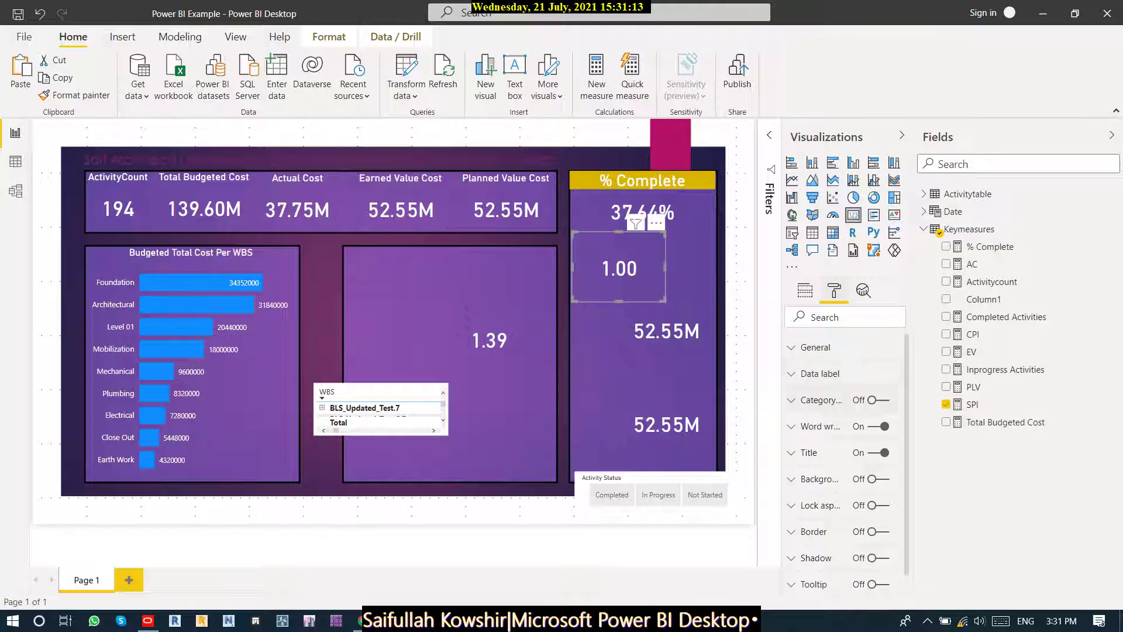
{"action": "left_click", "coordinate": [809, 452]}
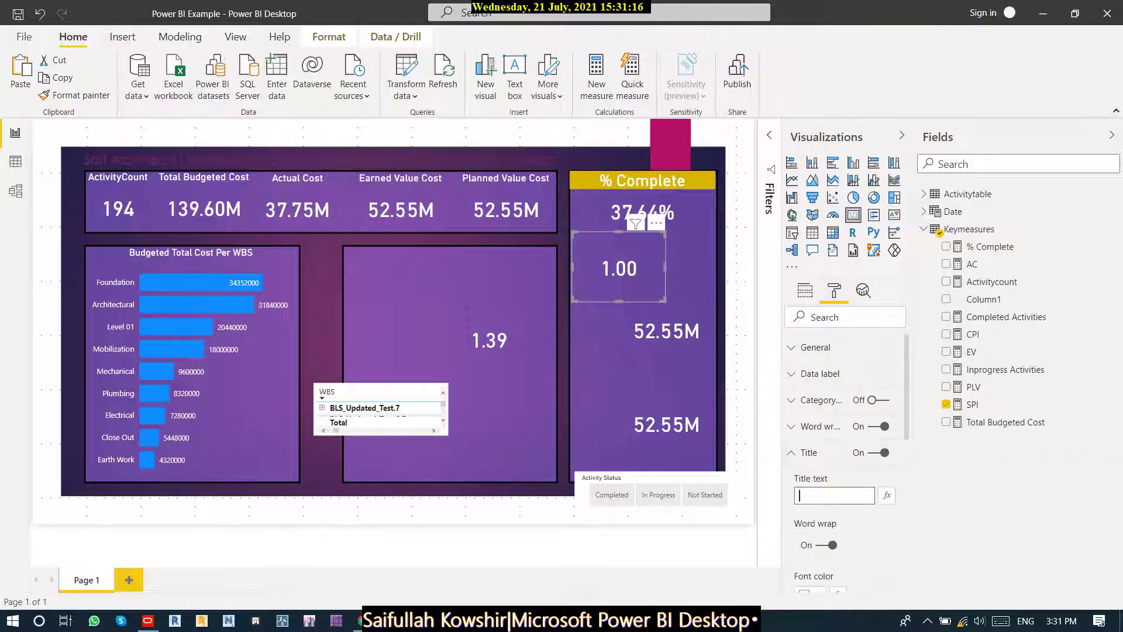
{"action": "type", "text": "SPI"}
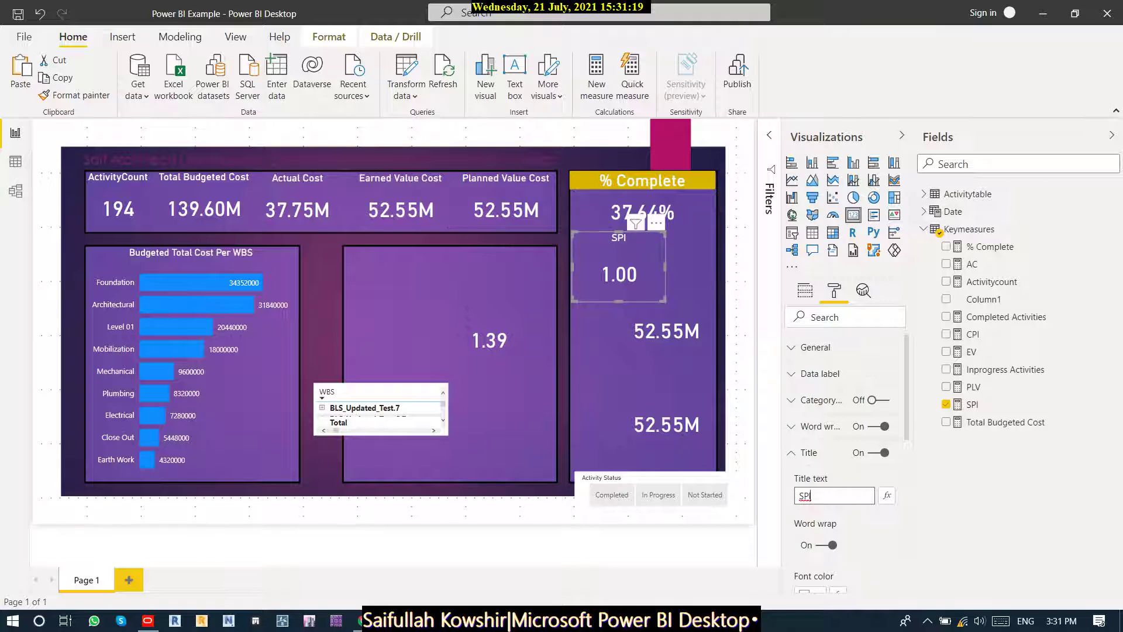
{"action": "left_click_drag", "start_coordinate": [619, 301], "coordinate": [619, 278]}
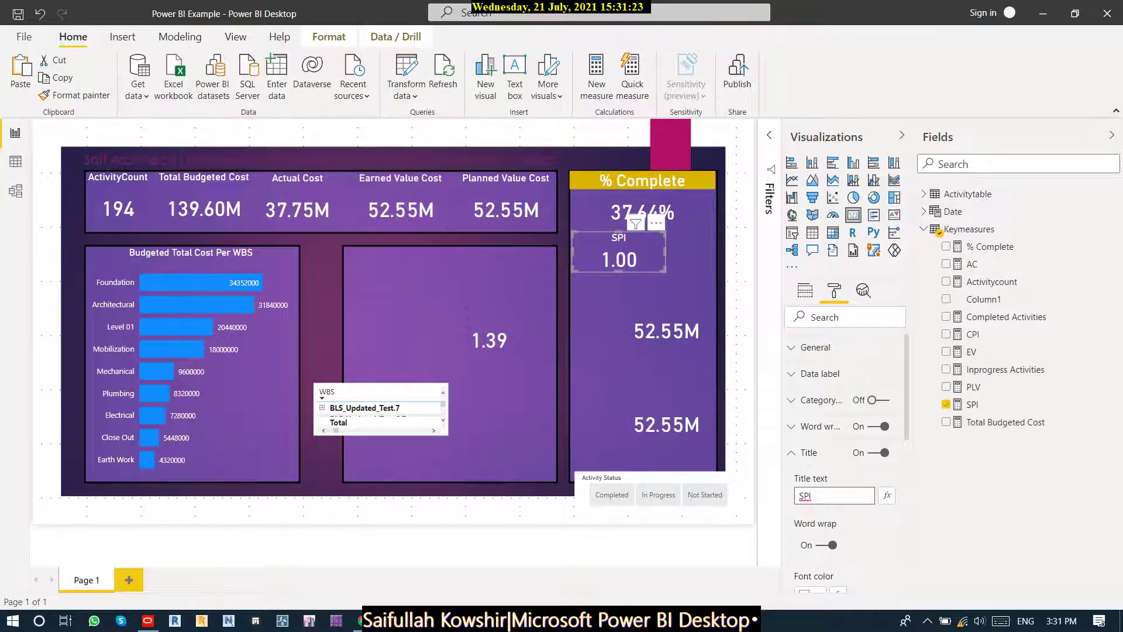
{"action": "left_click_drag", "start_coordinate": [666, 252], "coordinate": [624, 251]}
Move the CPI card beside the SPI card and shrink it to fit within the right-hand panel at matching height.
{"action": "left_click", "coordinate": [489, 338]}
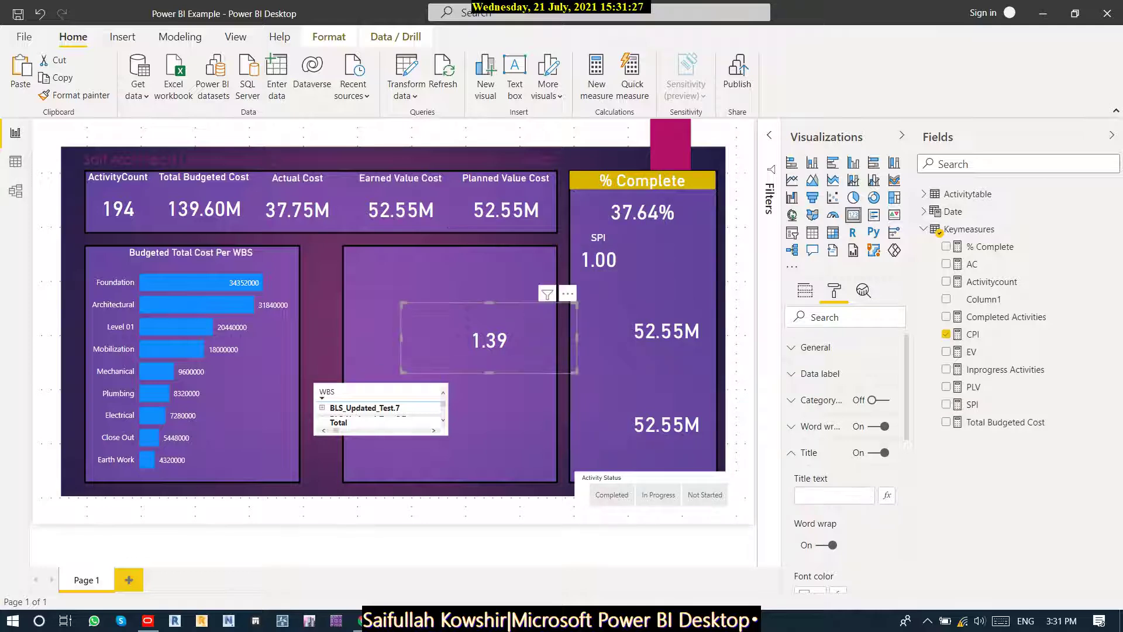
{"action": "left_click_drag", "start_coordinate": [489, 328], "coordinate": [666, 256]}
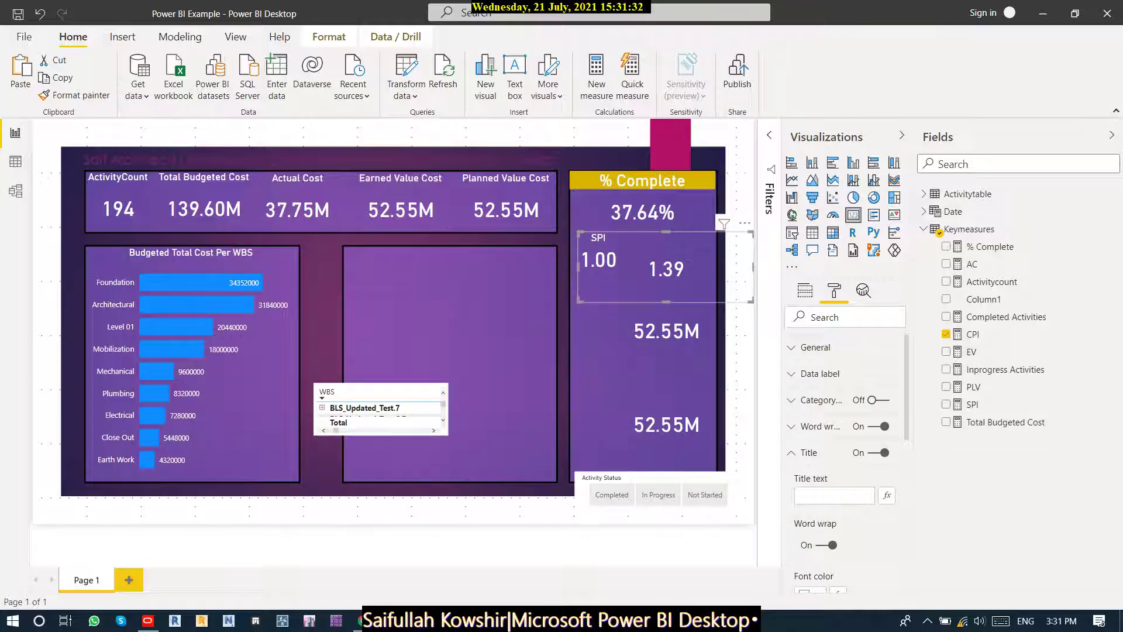
{"action": "left_click_drag", "start_coordinate": [579, 266], "coordinate": [643, 266]}
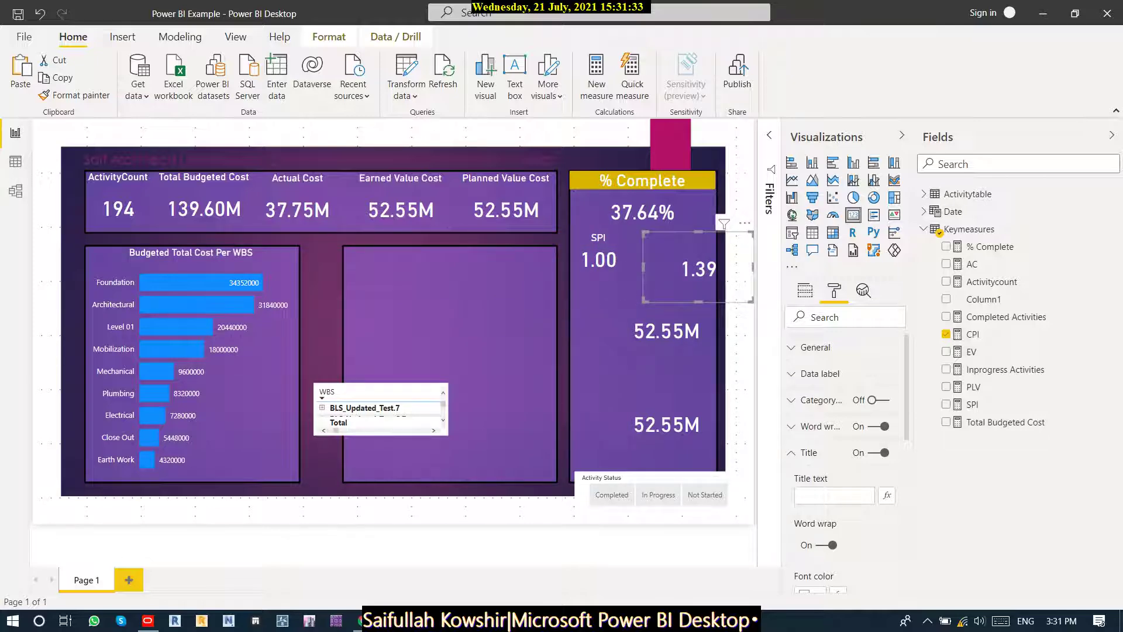
{"action": "left_click_drag", "start_coordinate": [752, 266], "coordinate": [708, 266]}
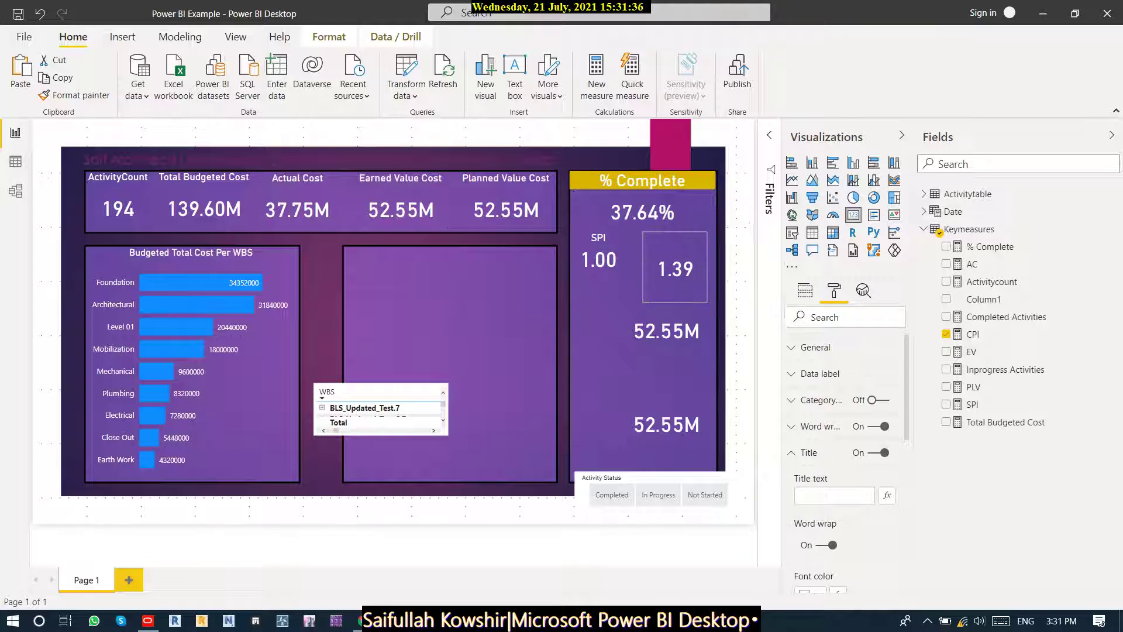
{"action": "left_click_drag", "start_coordinate": [675, 303], "coordinate": [675, 272]}
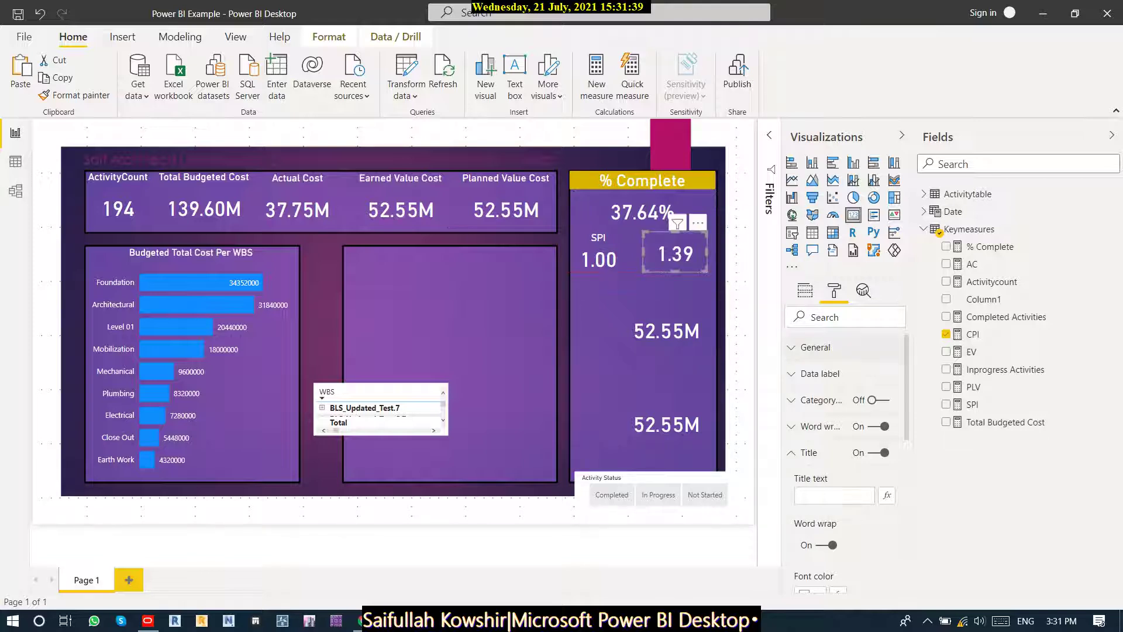
Set the CPI card's title text to "CPI" and copy the SPI card's formatting onto it.
{"action": "left_click", "coordinate": [832, 496]}
{"action": "type", "text": "CPI"}
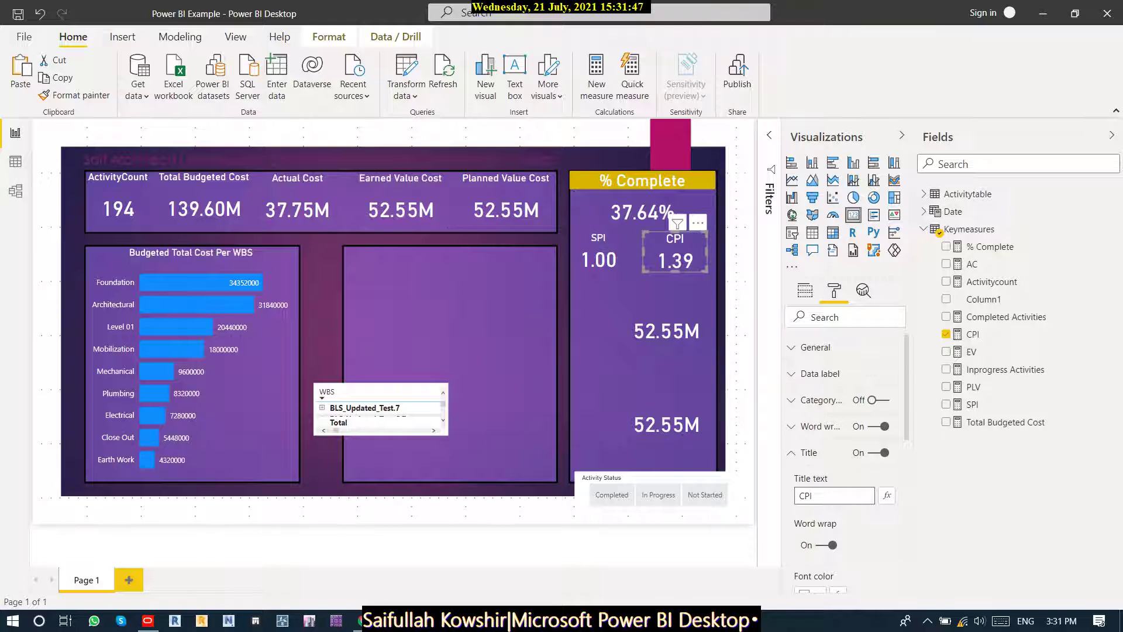
{"action": "left_click", "coordinate": [598, 255]}
{"action": "left_click", "coordinate": [74, 95]}
{"action": "left_click", "coordinate": [676, 260]}
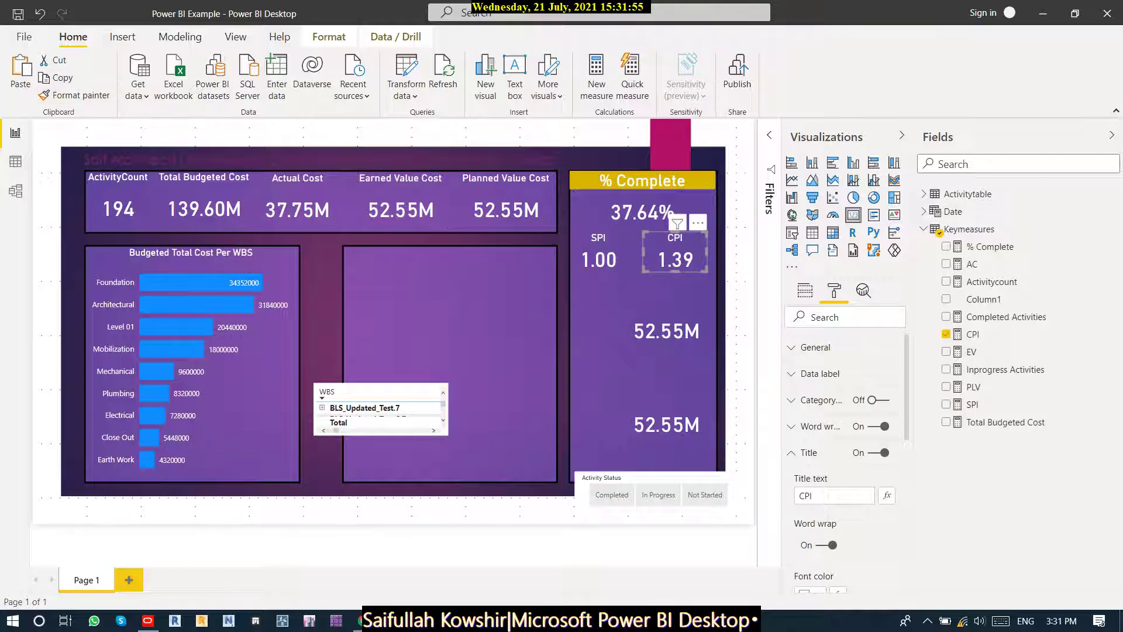
Widen the CPI and SPI cards so they meet and together span the right-hand panel's width.
{"action": "left_click_drag", "start_coordinate": [708, 252], "coordinate": [716, 252]}
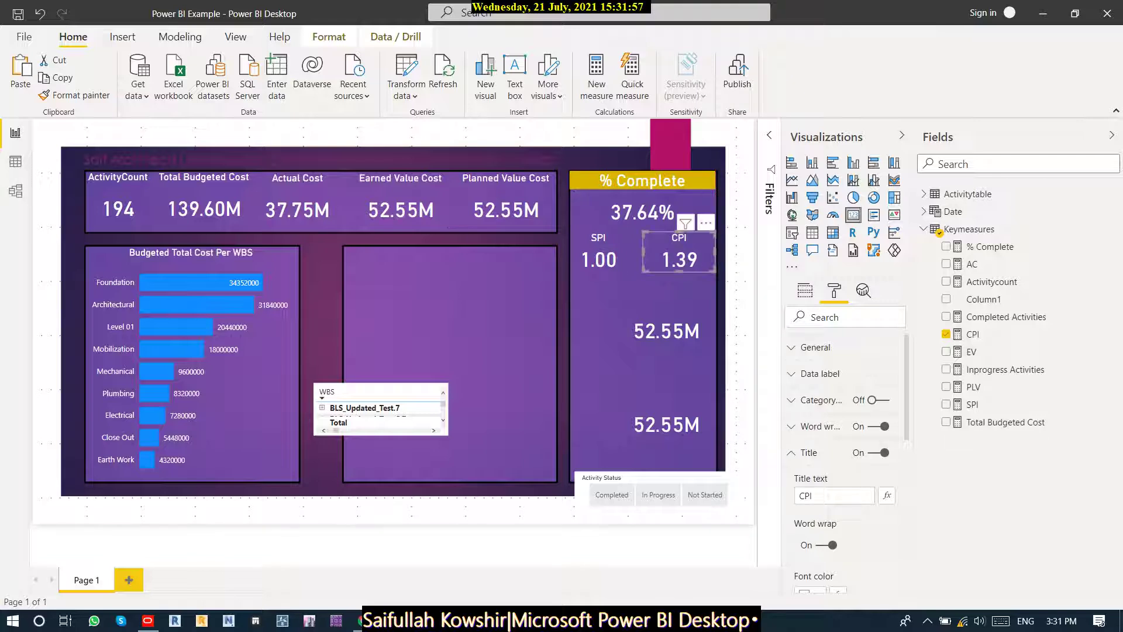
{"action": "left_click", "coordinate": [599, 257]}
{"action": "left_click_drag", "start_coordinate": [624, 251], "coordinate": [642, 252]}
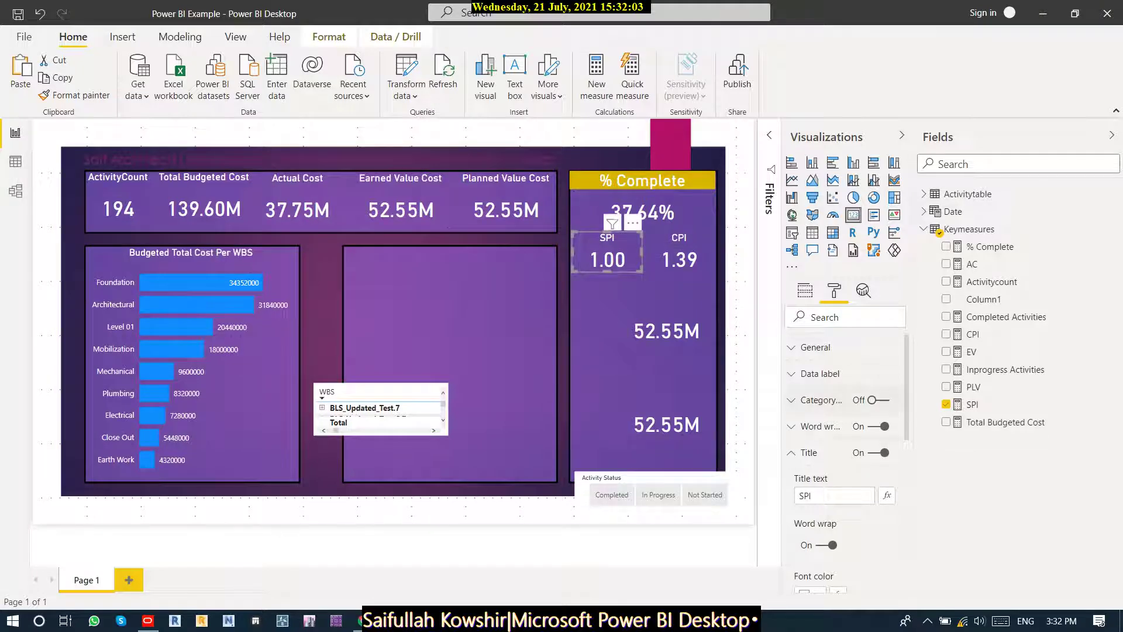
Set the title background color of the SPI and CPI cards to the same yellow as the % Complete title.
{"action": "scroll", "coordinate": [845, 444], "scroll_direction": "down", "scroll_amount": 3}
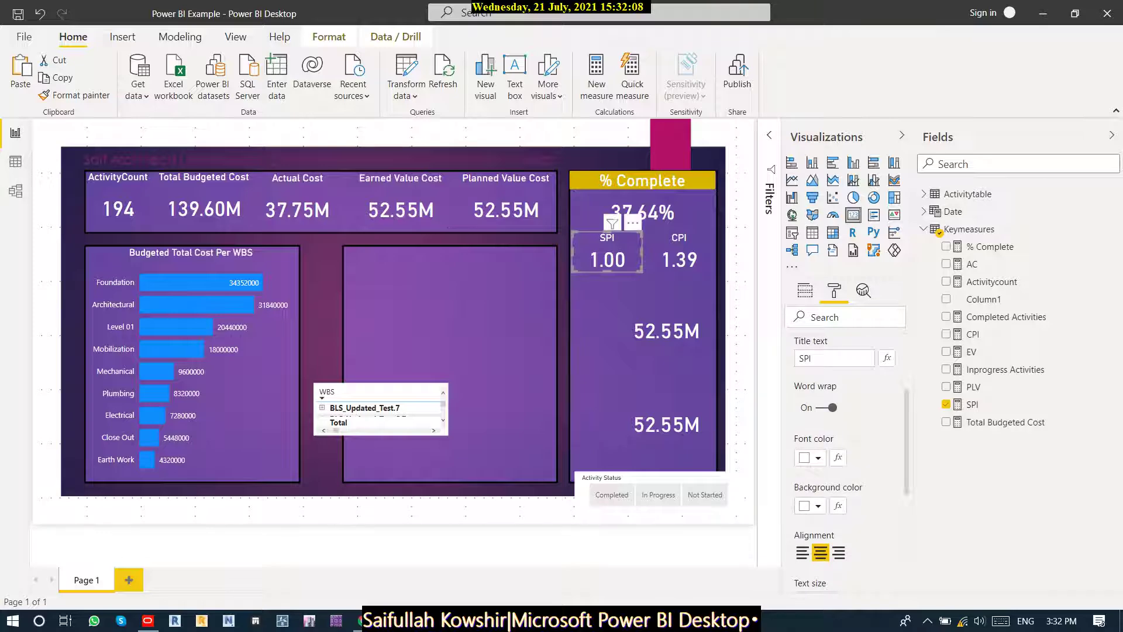
{"action": "left_click", "coordinate": [817, 506]}
{"action": "left_click", "coordinate": [819, 402]}
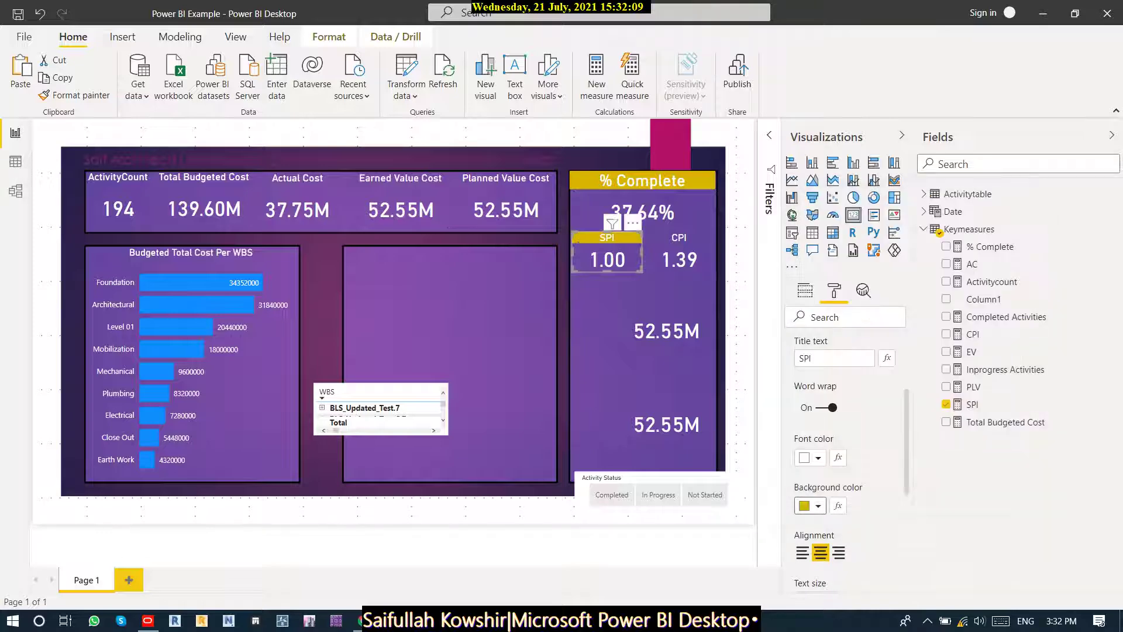
{"action": "left_click", "coordinate": [679, 252]}
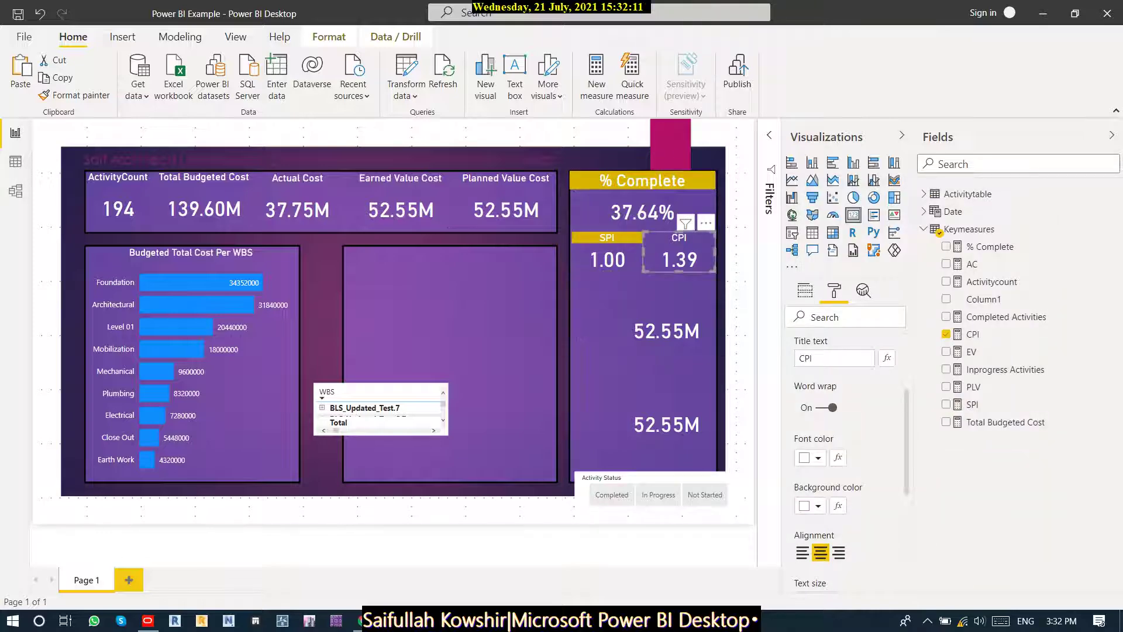
{"action": "left_click", "coordinate": [817, 505]}
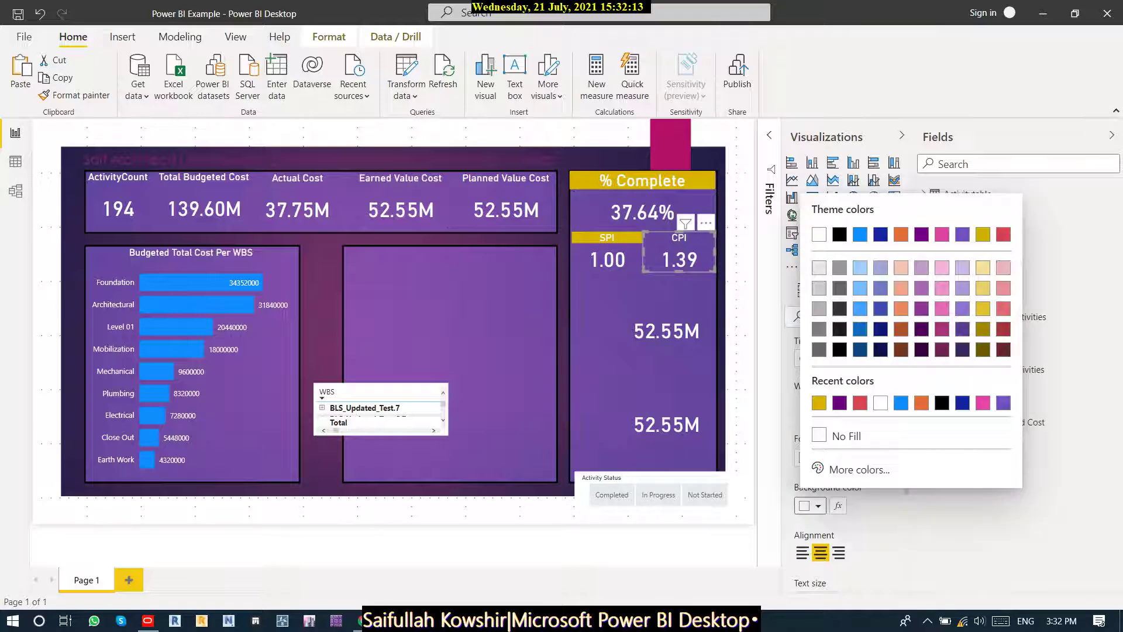
{"action": "left_click", "coordinate": [819, 402]}
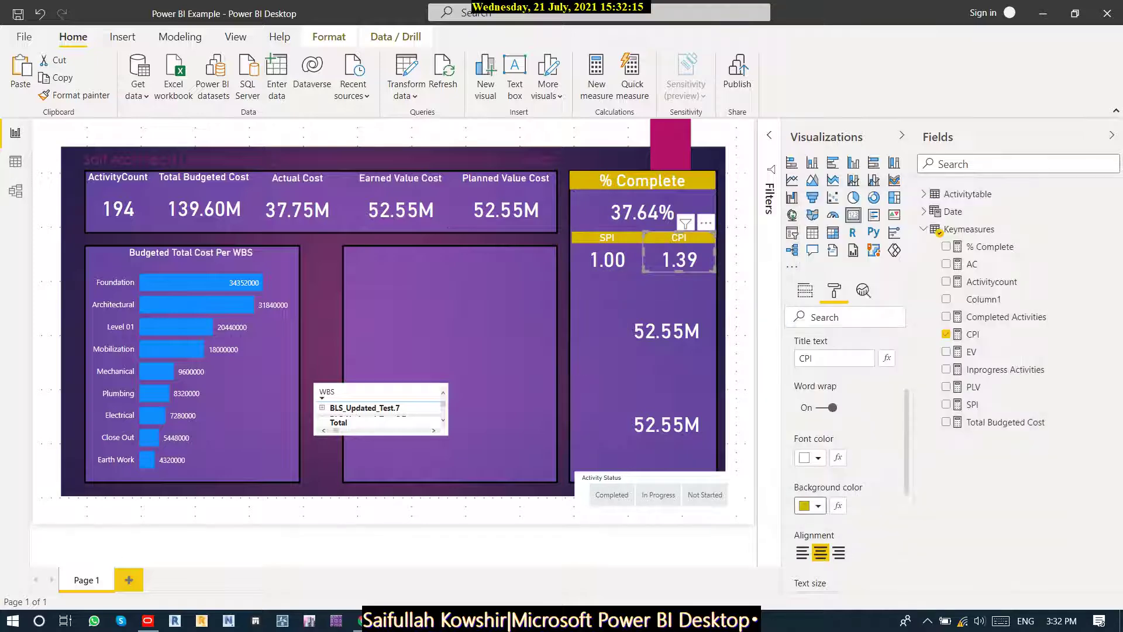
Delete the two leftover untitled 52.55M cards below the SPI and CPI cards.
{"action": "left_click", "coordinate": [665, 331]}
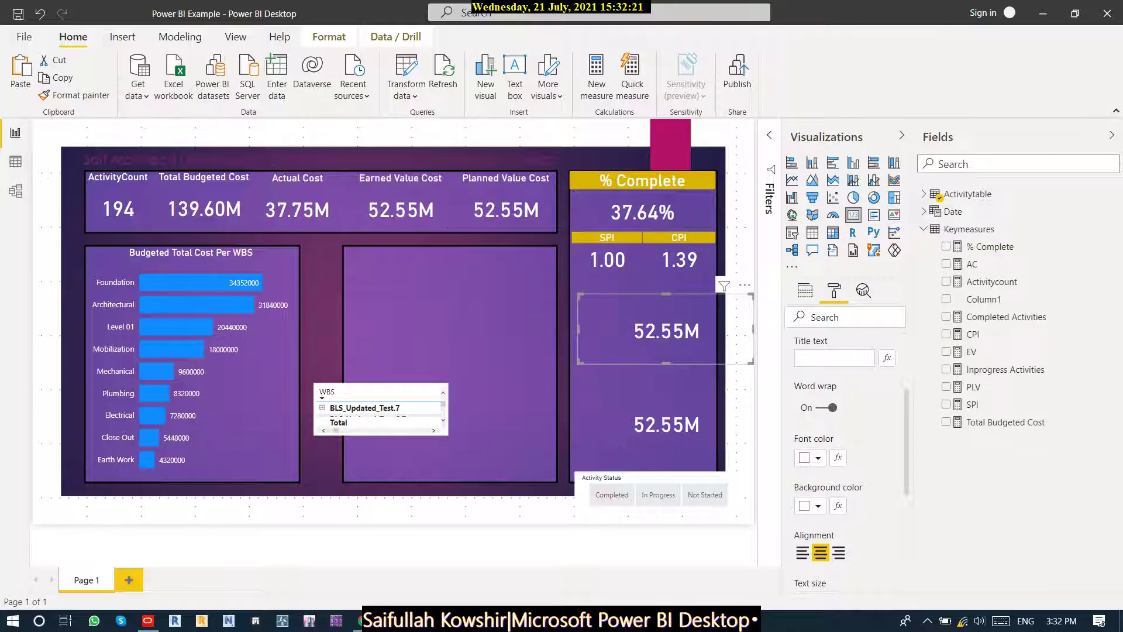
{"action": "left_click_drag", "start_coordinate": [753, 329], "coordinate": [688, 328]}
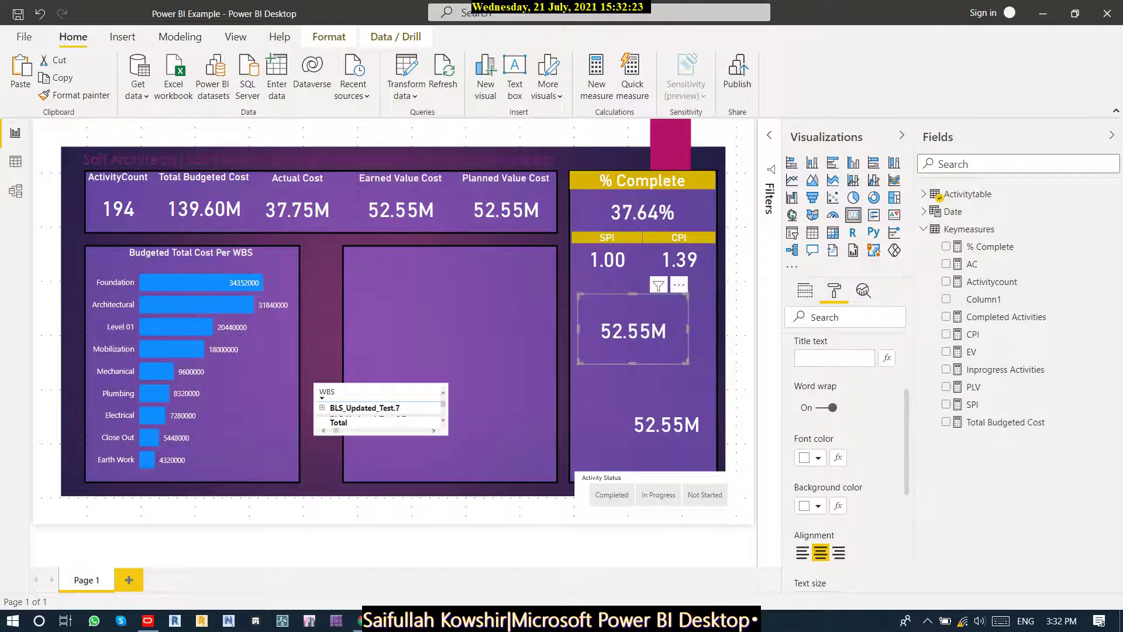
{"action": "left_click", "coordinate": [938, 197]}
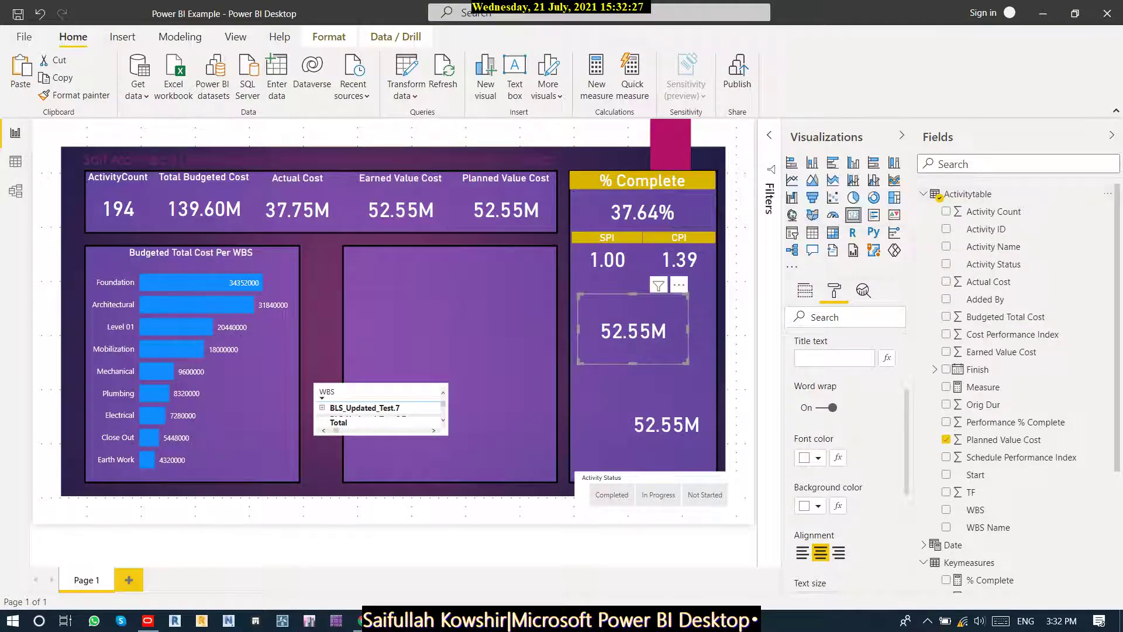
{"action": "key", "text": "Delete"}
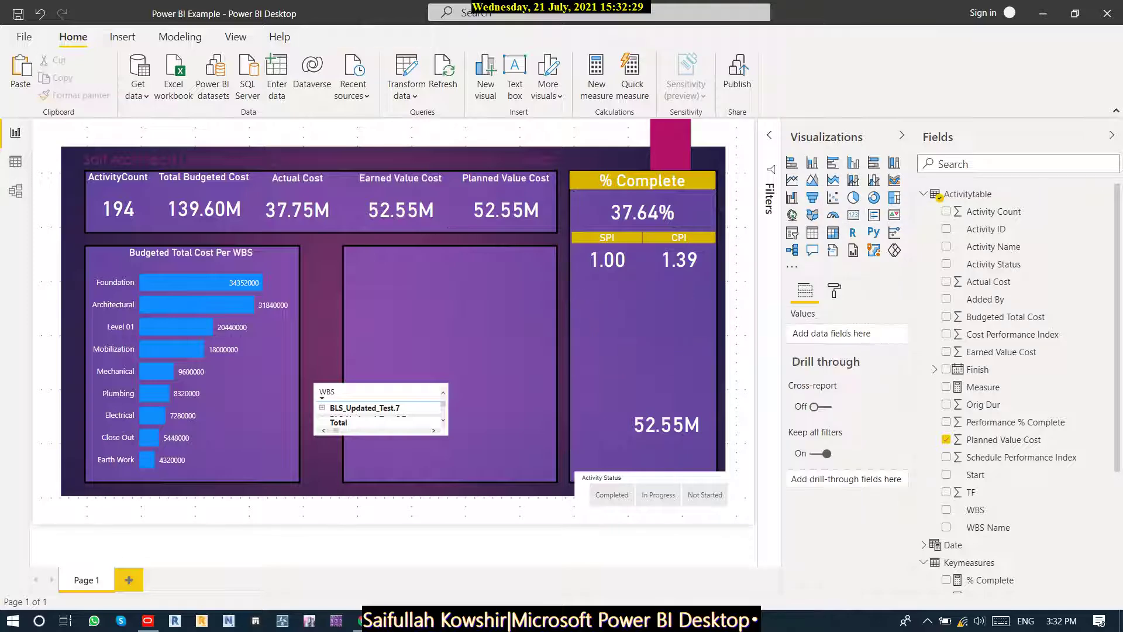
{"action": "left_click", "coordinate": [665, 423]}
{"action": "key", "text": "Delete"}
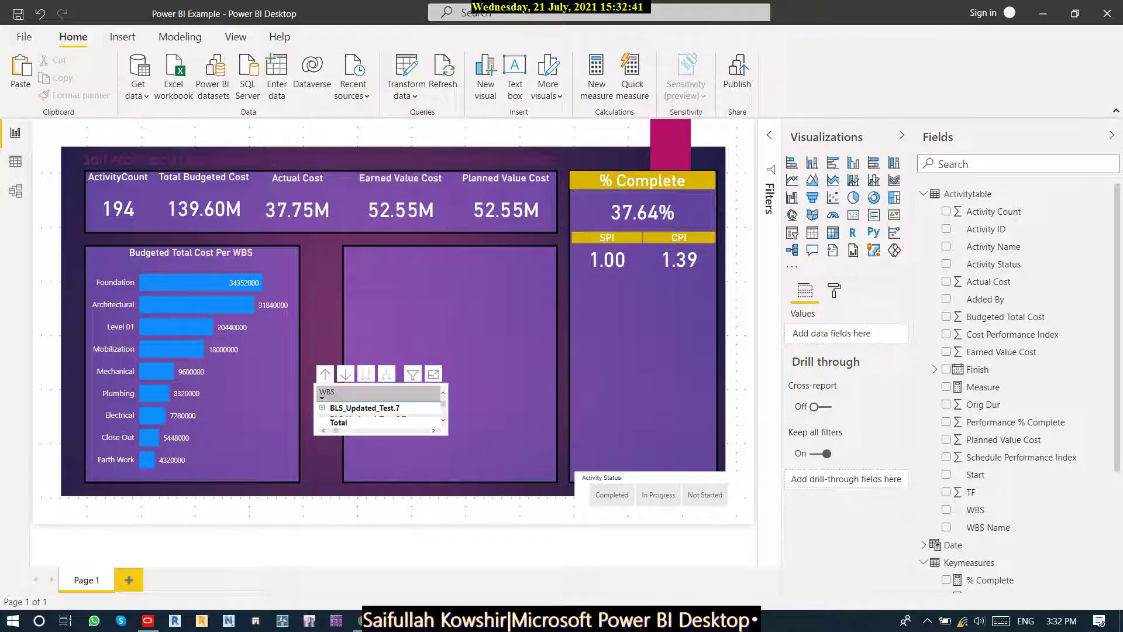
Enlarge the WBS matrix to fill the empty panel beside the Budgeted Total Cost Per WBS chart and check its cost columns.
{"action": "left_click", "coordinate": [377, 393]}
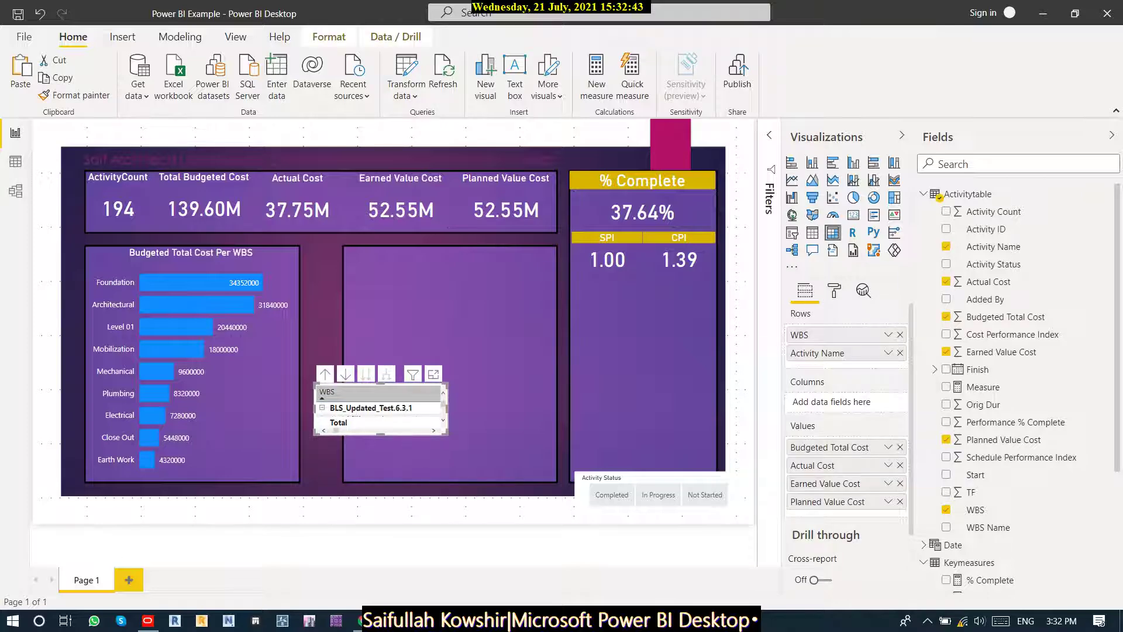
{"action": "left_click_drag", "start_coordinate": [552, 259], "coordinate": [557, 253]}
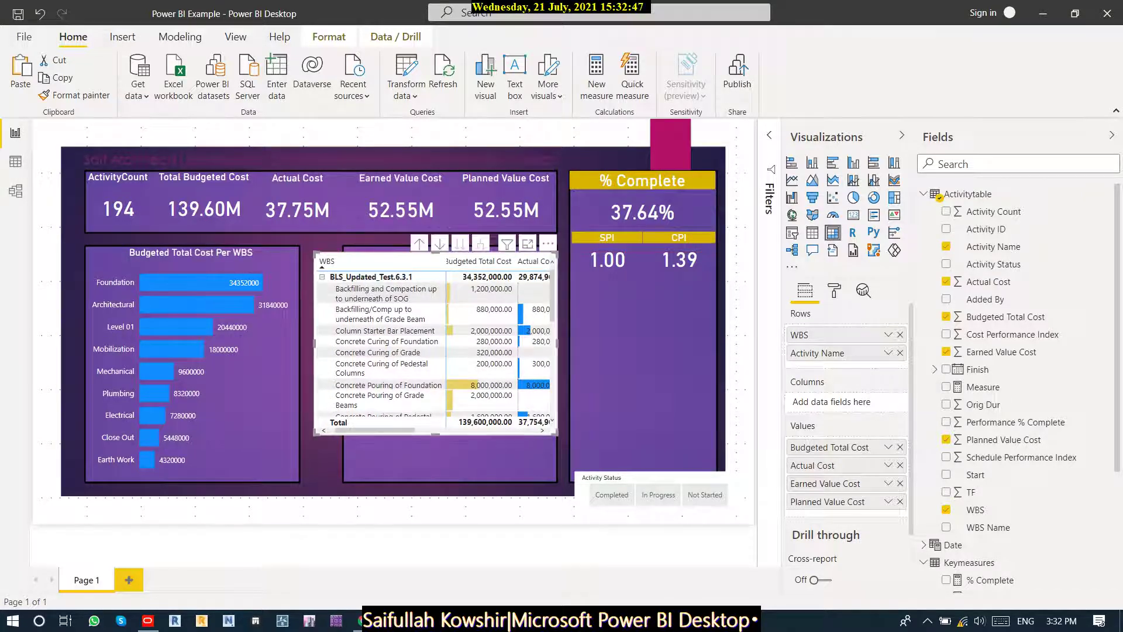
{"action": "left_click_drag", "start_coordinate": [316, 254], "coordinate": [343, 247]}
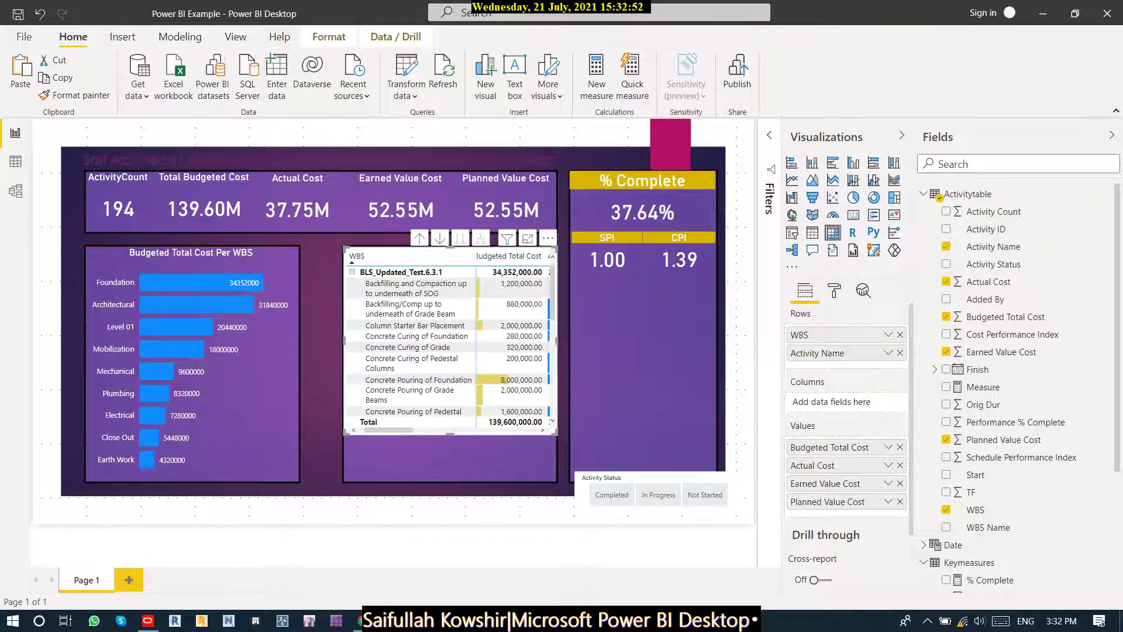
{"action": "left_click_drag", "start_coordinate": [449, 434], "coordinate": [450, 480]}
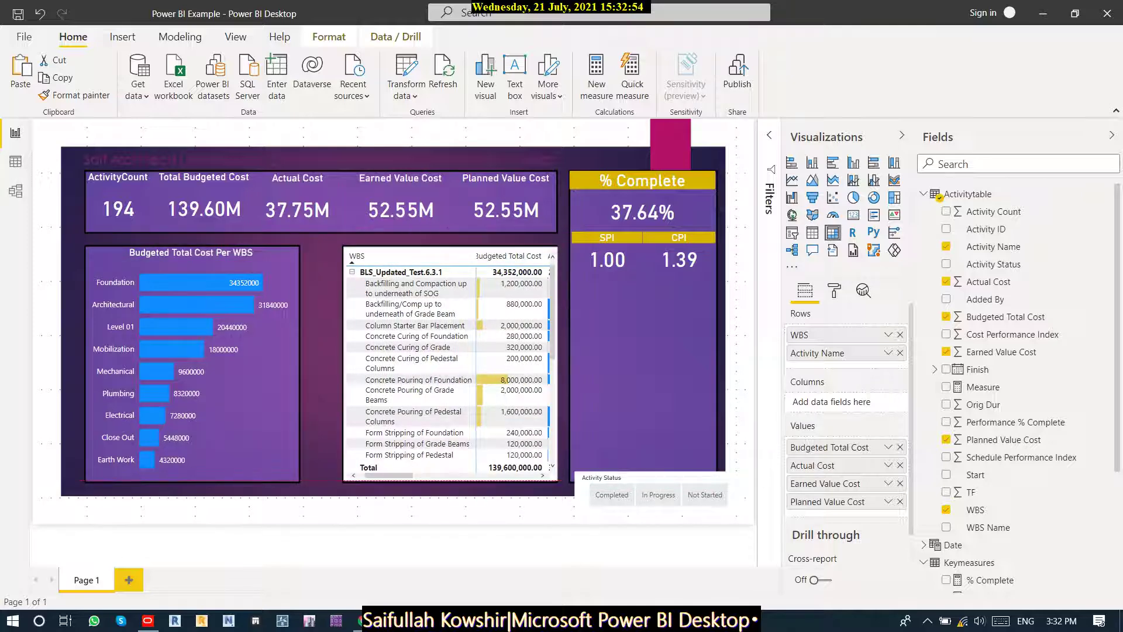
{"action": "left_click", "coordinate": [450, 508]}
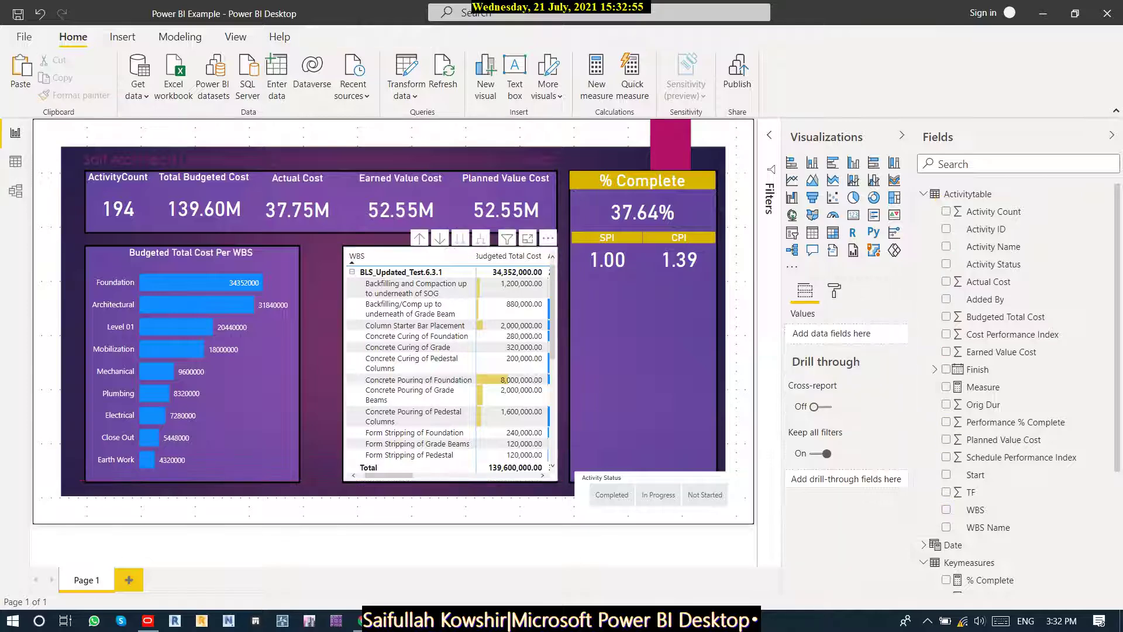
{"action": "left_click_drag", "start_coordinate": [389, 475], "coordinate": [424, 475]}
Delete the WBS matrix from the report page.
{"action": "left_click", "coordinate": [520, 309]}
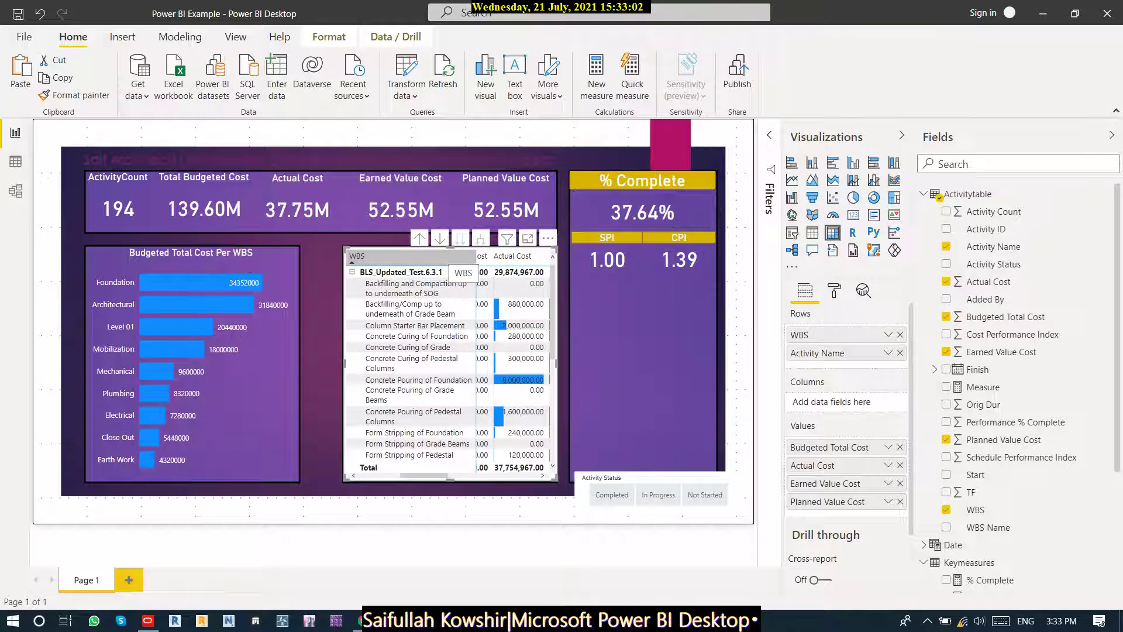
{"action": "key", "text": "Delete"}
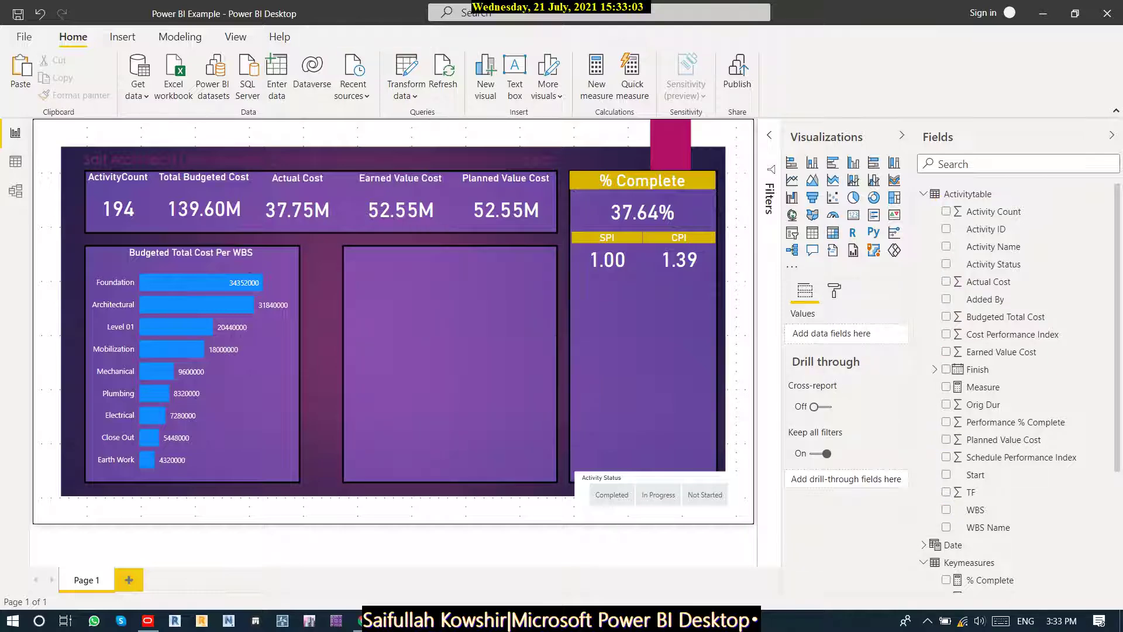
Move the Activity Status slicer directly below the SPI and CPI cards, narrow it to their combined width and make it slightly taller.
{"action": "left_click_drag", "start_coordinate": [643, 477], "coordinate": [638, 289]}
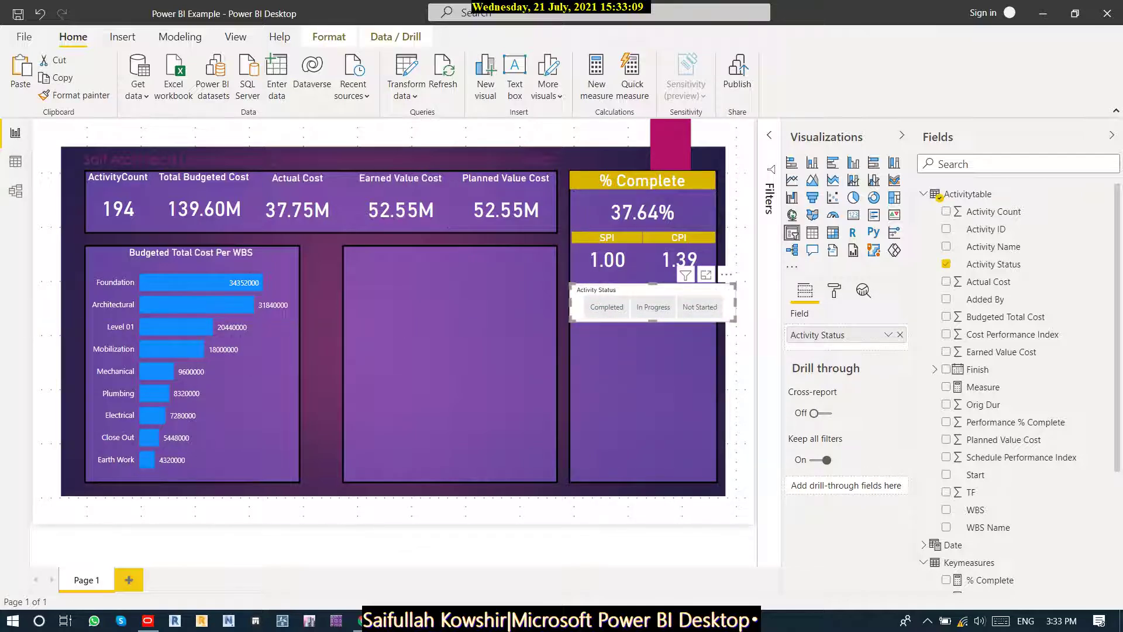
{"action": "left_click_drag", "start_coordinate": [735, 303], "coordinate": [715, 303]}
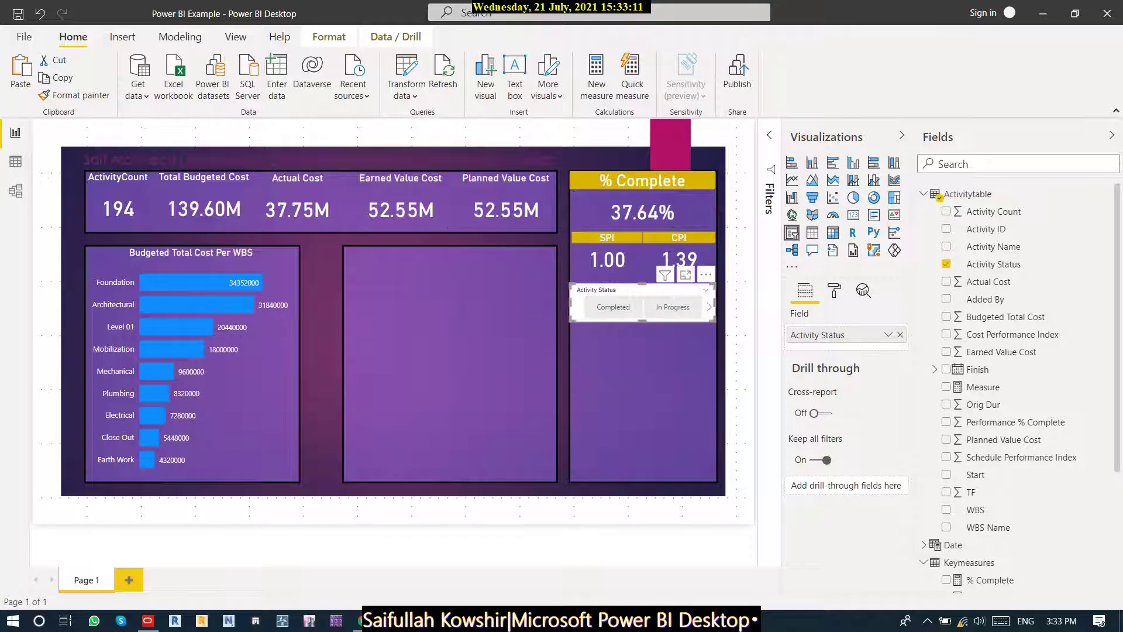
{"action": "left_click", "coordinate": [738, 351]}
{"action": "left_click", "coordinate": [695, 289]}
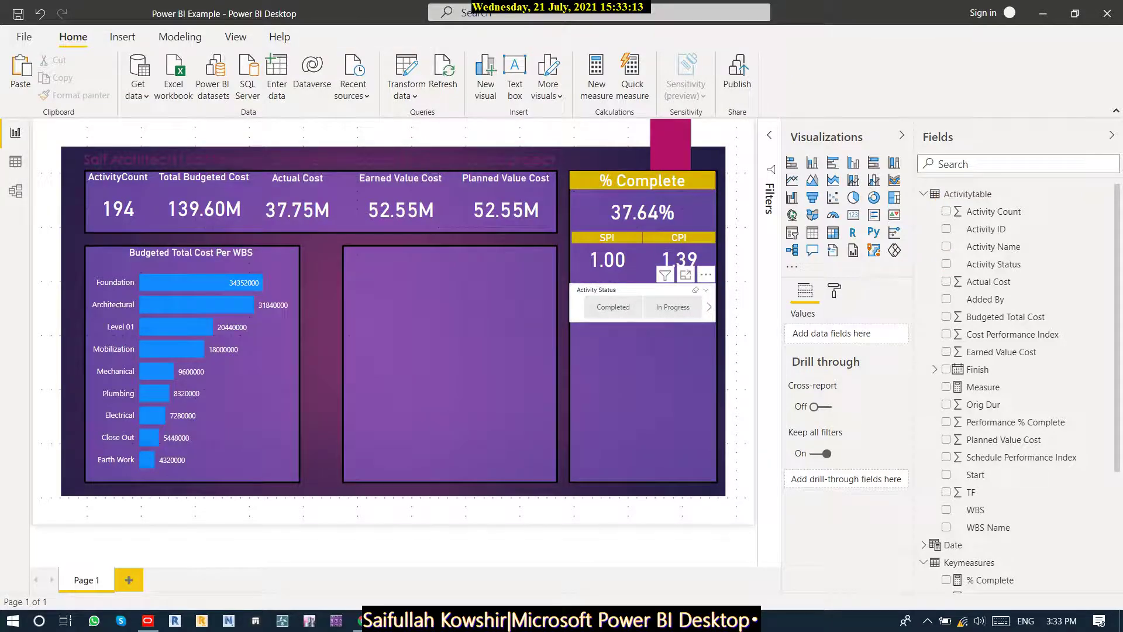
{"action": "mouse_move", "coordinate": [642, 320]}
{"action": "left_mouse_down"}
{"action": "mouse_move", "coordinate": [642, 425]}
{"action": "mouse_move", "coordinate": [642, 319]}
{"action": "mouse_move", "coordinate": [642, 329]}
{"action": "left_mouse_up"}
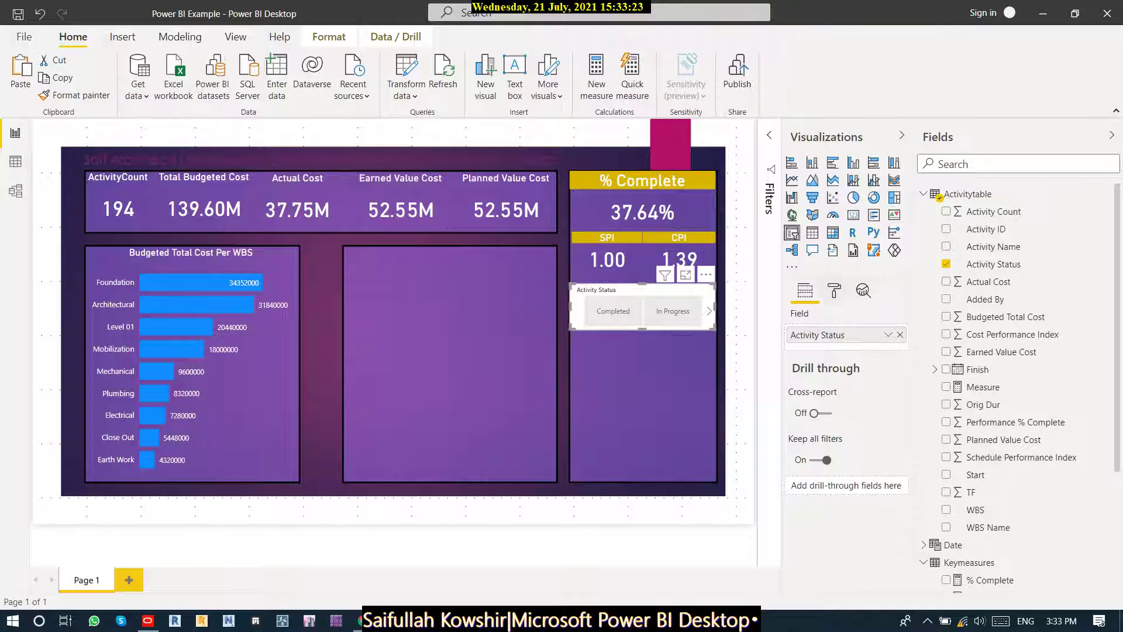
Set the font color of the Activity Status slicer's items to black.
{"action": "left_click", "coordinate": [834, 291]}
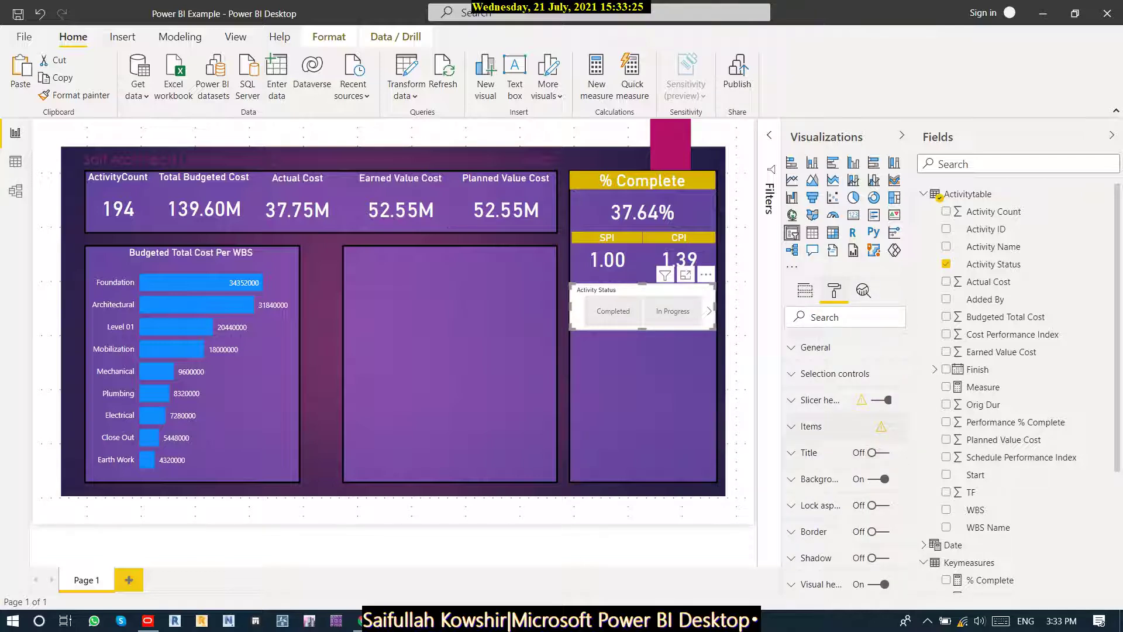
{"action": "left_click", "coordinate": [811, 425]}
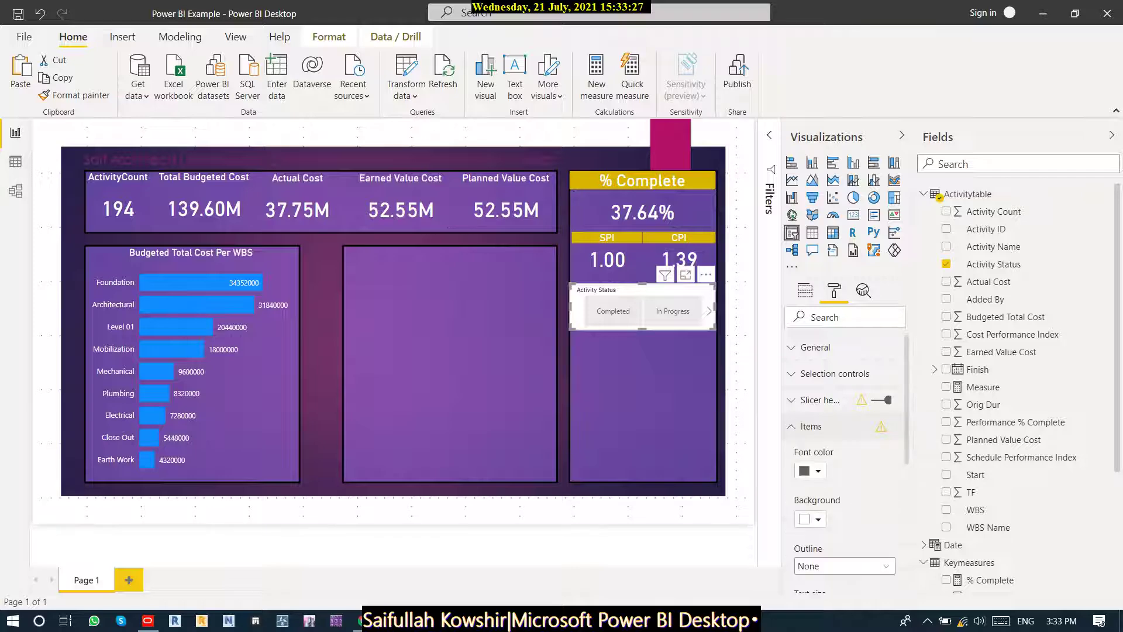
{"action": "left_click", "coordinate": [810, 470]}
{"action": "left_click", "coordinate": [839, 349]}
{"action": "left_click", "coordinate": [809, 518]}
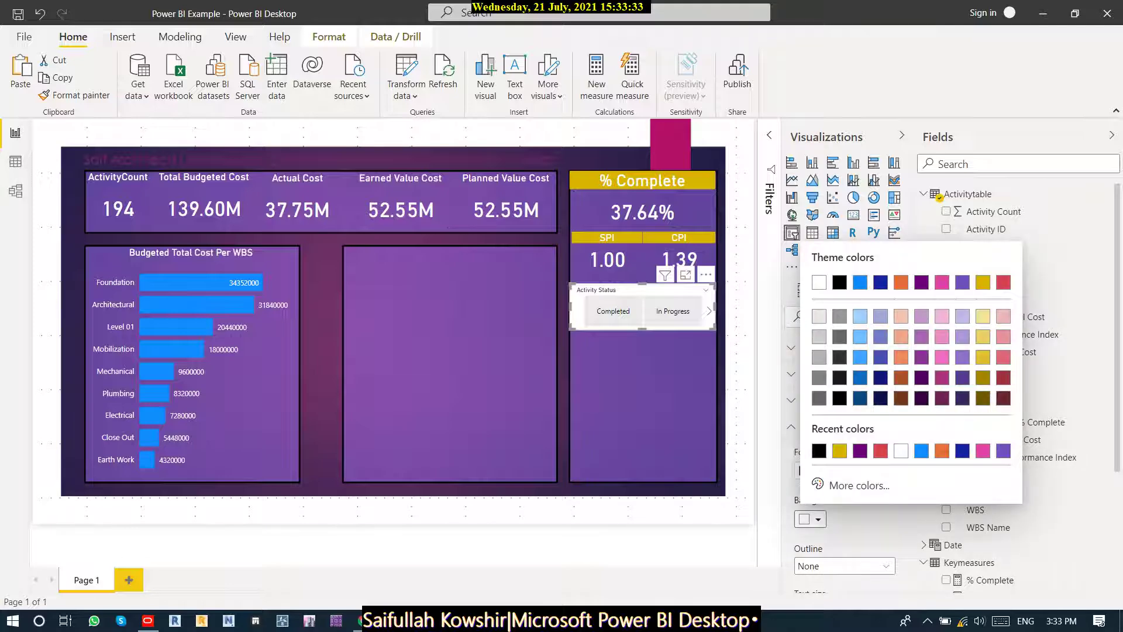
{"action": "left_click", "coordinate": [982, 282]}
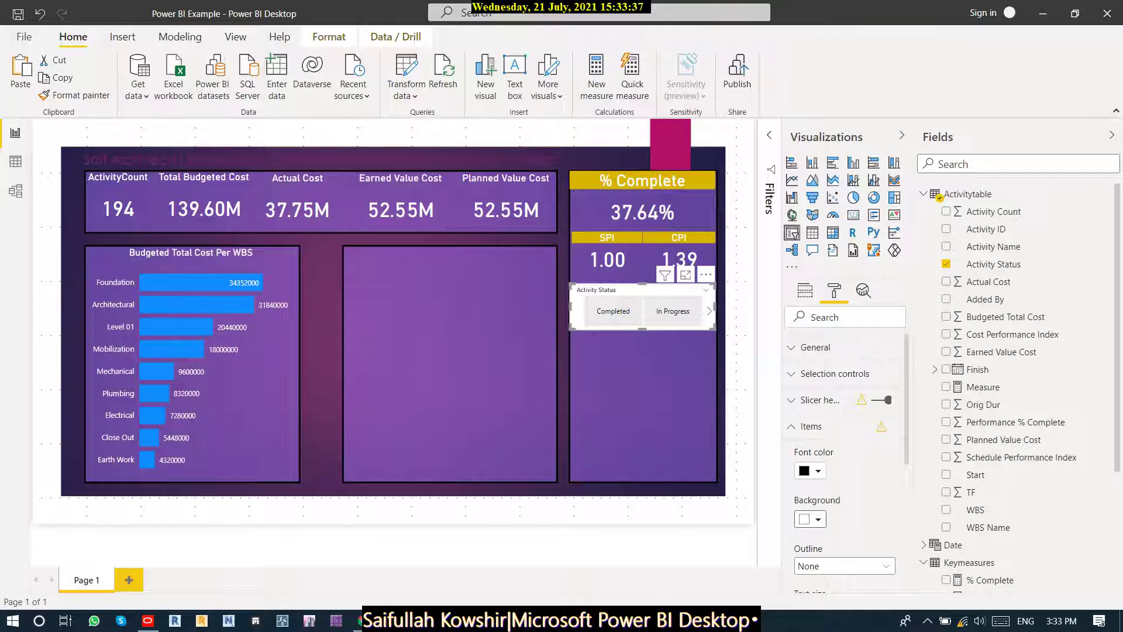
Turn off the Activity Status slicer's header and set its items' text size to 8 pt.
{"action": "scroll", "coordinate": [845, 456], "scroll_direction": "down", "scroll_amount": 2}
{"action": "scroll", "coordinate": [845, 456], "scroll_direction": "up", "scroll_amount": 1}
{"action": "left_click", "coordinate": [884, 378]}
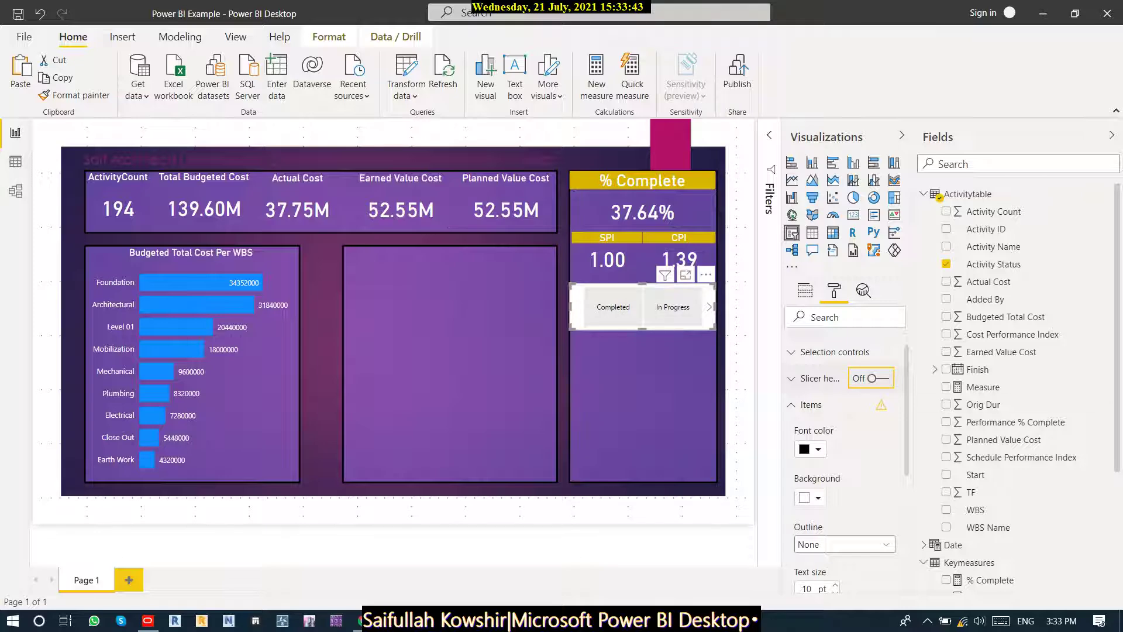
{"action": "scroll", "coordinate": [845, 456], "scroll_direction": "down", "scroll_amount": 5}
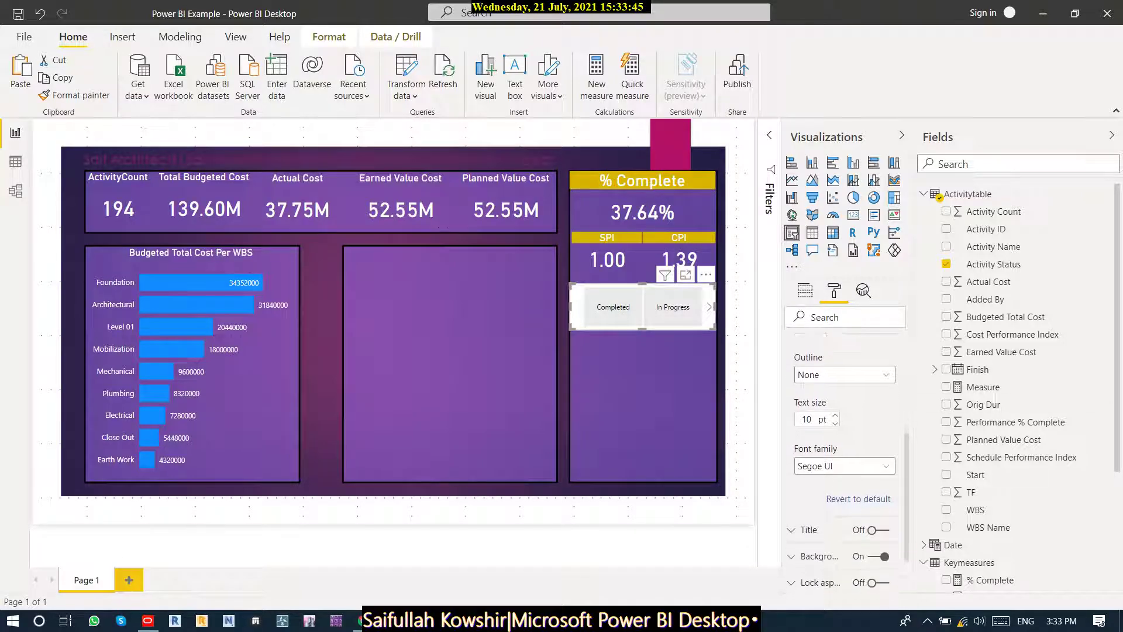
{"action": "left_click", "coordinate": [835, 412]}
{"action": "left_click", "coordinate": [835, 412]}
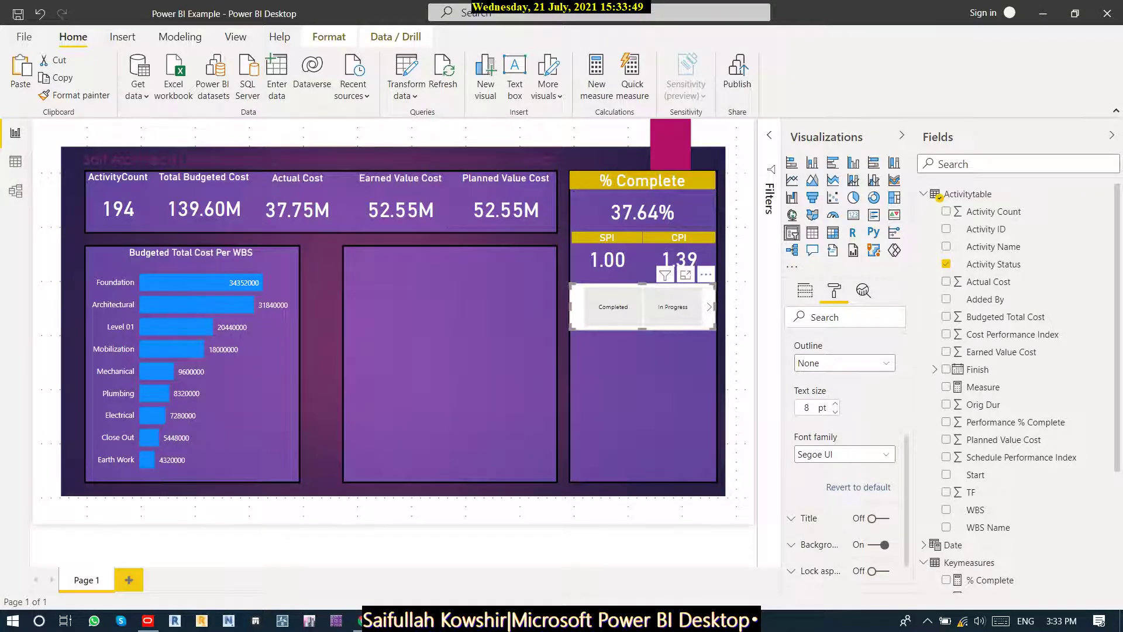
Turn on the slicer's title and set its text to "Activity Status".
{"action": "scroll", "coordinate": [848, 462], "scroll_direction": "down", "scroll_amount": 1}
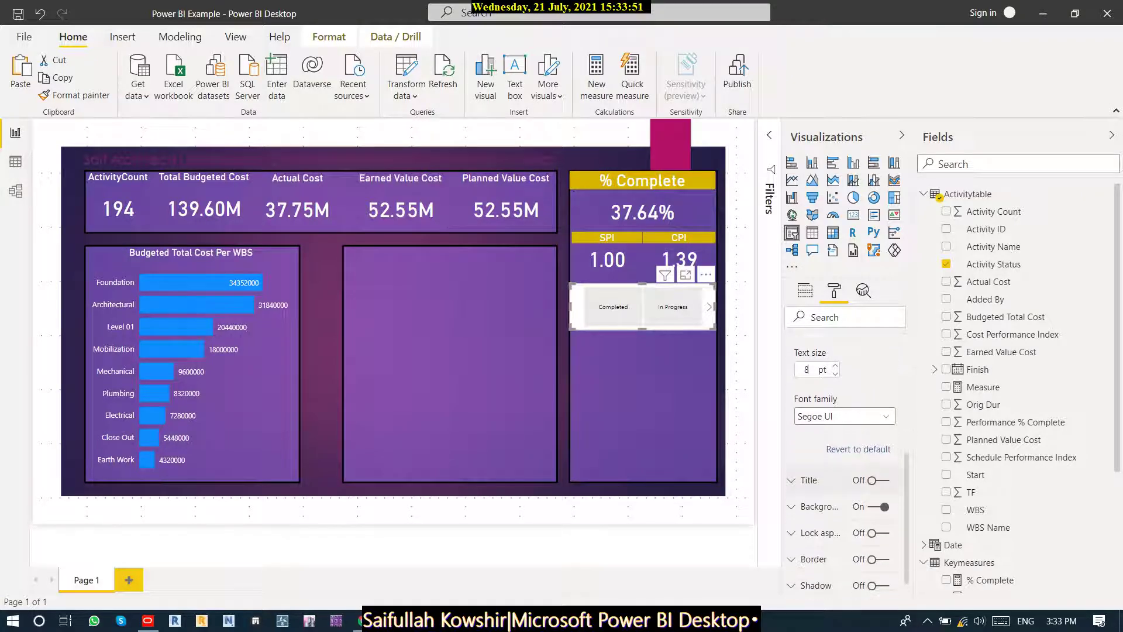
{"action": "left_click", "coordinate": [881, 481]}
{"action": "left_click", "coordinate": [809, 480]}
{"action": "left_click", "coordinate": [833, 523]}
{"action": "type", "text": "Activity "}
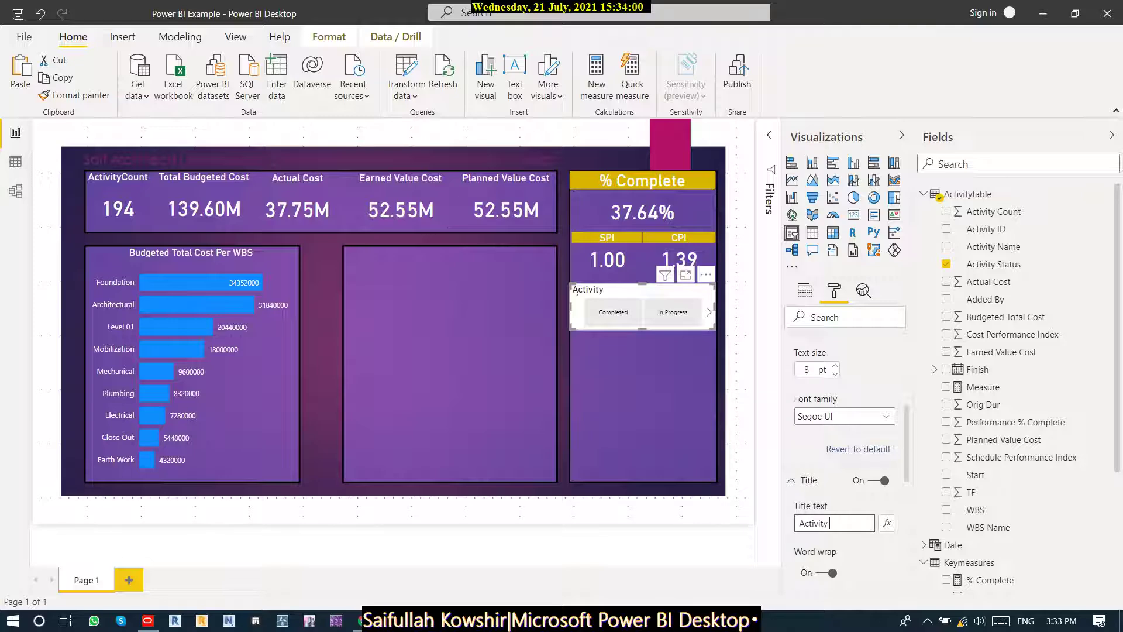
{"action": "type", "text": "Status"}
Center the Activity Status title and give it the same yellow background as the other title bands.
{"action": "scroll", "coordinate": [843, 456], "scroll_direction": "down", "scroll_amount": 3}
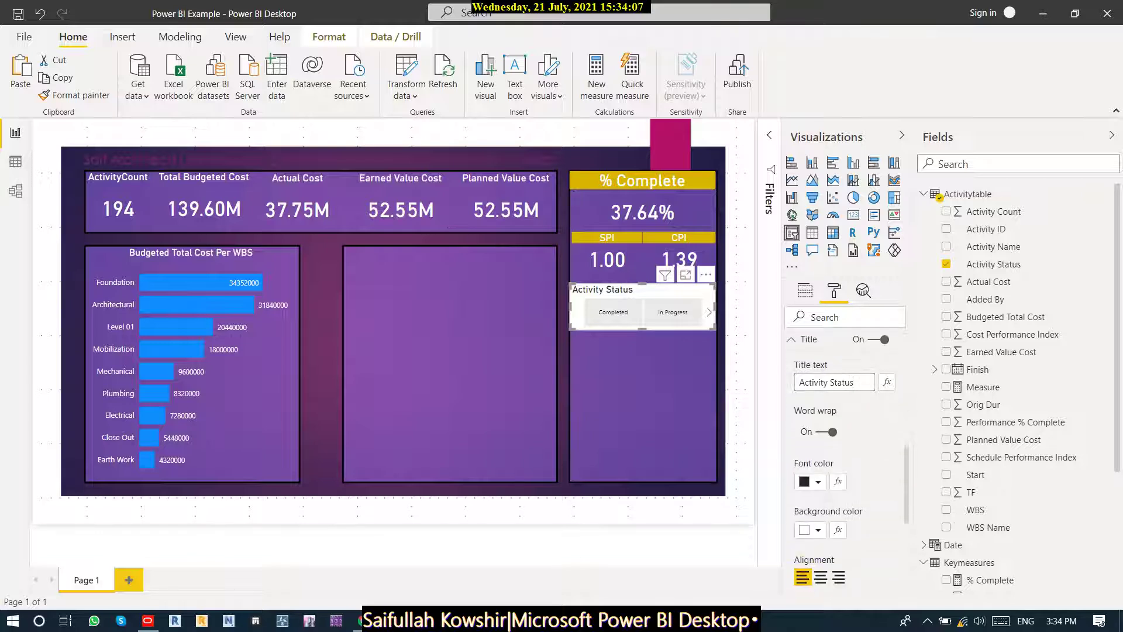
{"action": "left_click", "coordinate": [820, 577]}
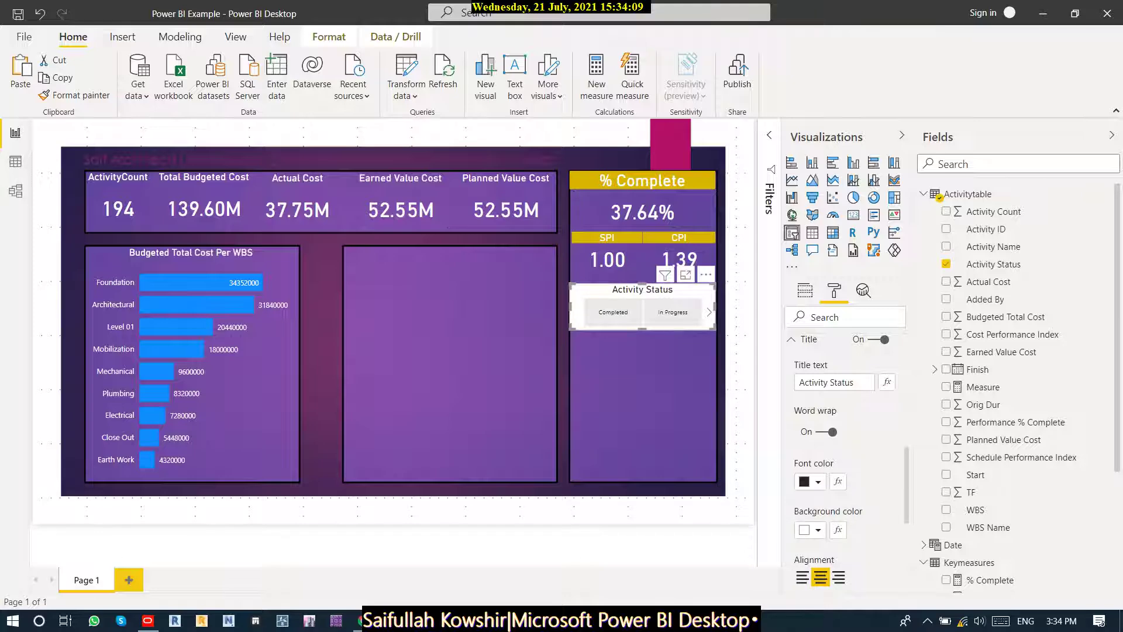
{"action": "left_click", "coordinate": [810, 529]}
{"action": "left_click", "coordinate": [859, 426]}
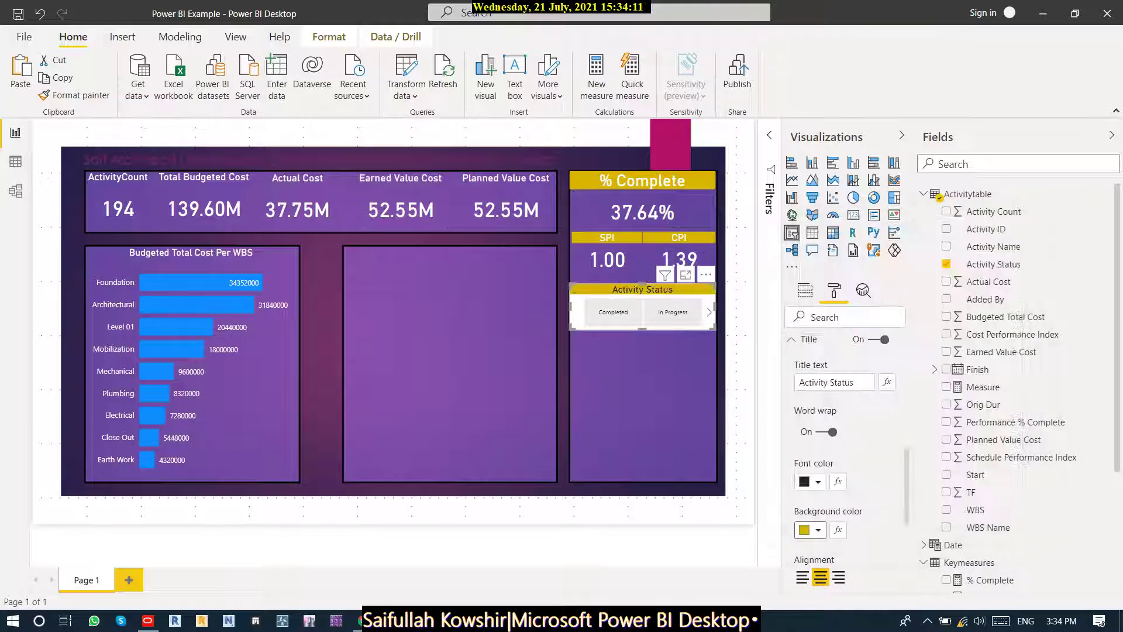
Set the font color of the Activity Status slicer's title to white.
{"action": "scroll", "coordinate": [842, 468], "scroll_direction": "down", "scroll_amount": 3}
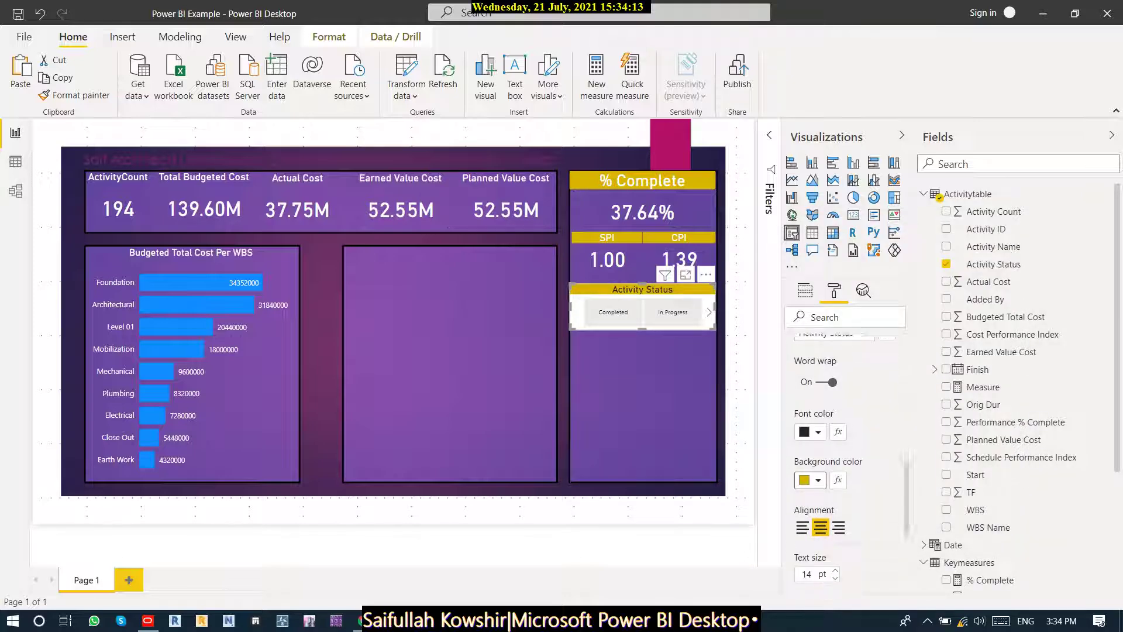
{"action": "left_click", "coordinate": [812, 415]}
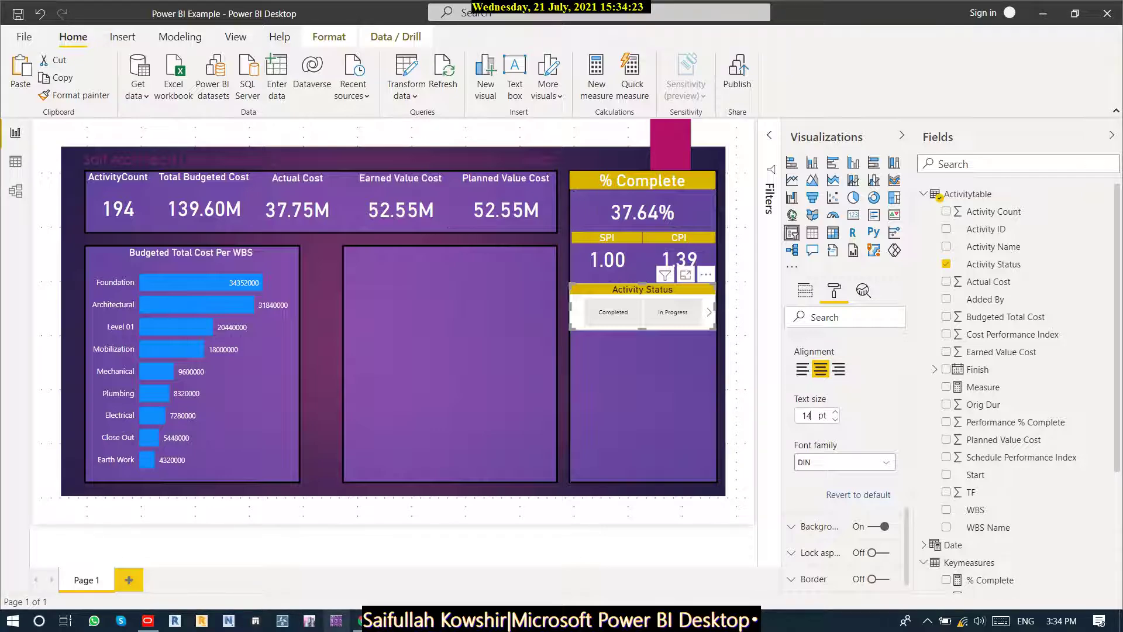
{"action": "left_click", "coordinate": [390, 620]}
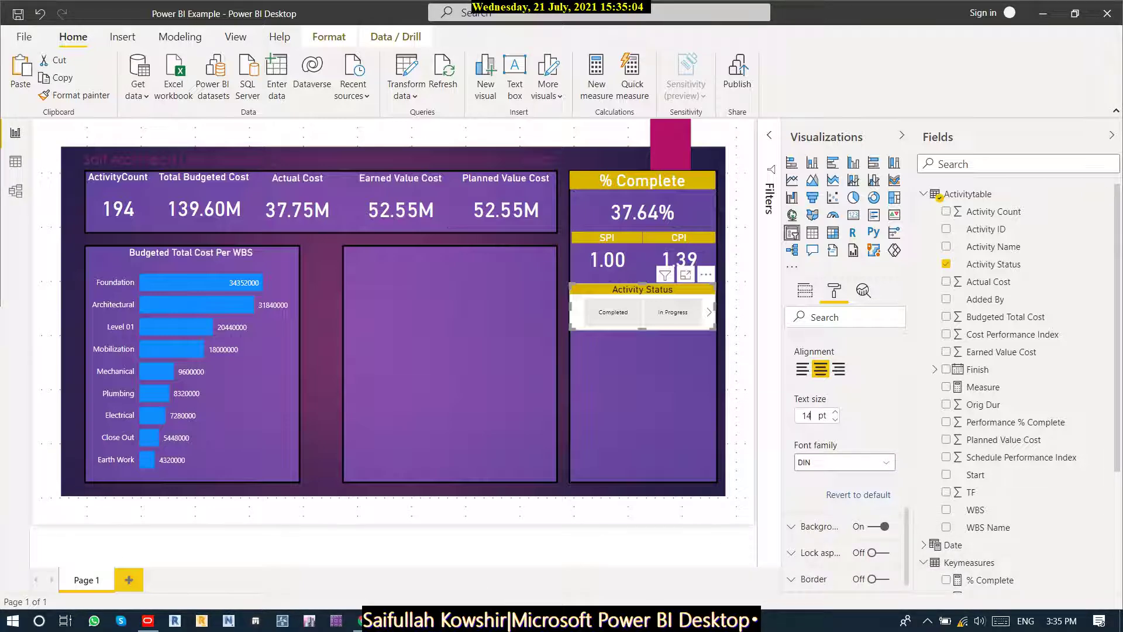
{"action": "scroll", "coordinate": [845, 462], "scroll_direction": "up", "scroll_amount": 3}
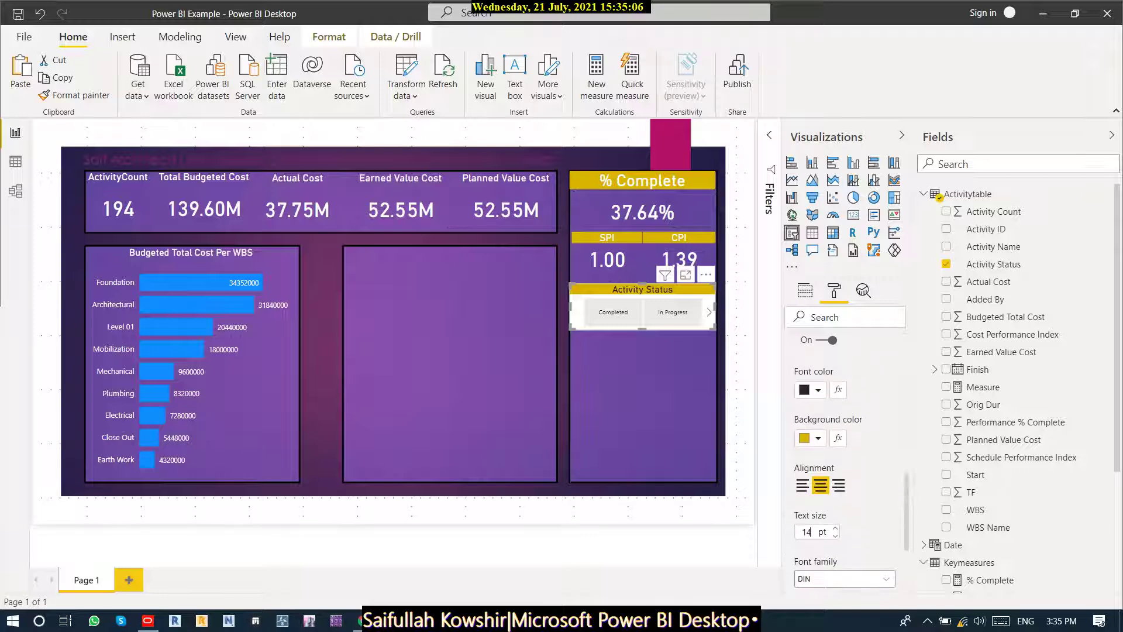
{"action": "left_click", "coordinate": [818, 405]}
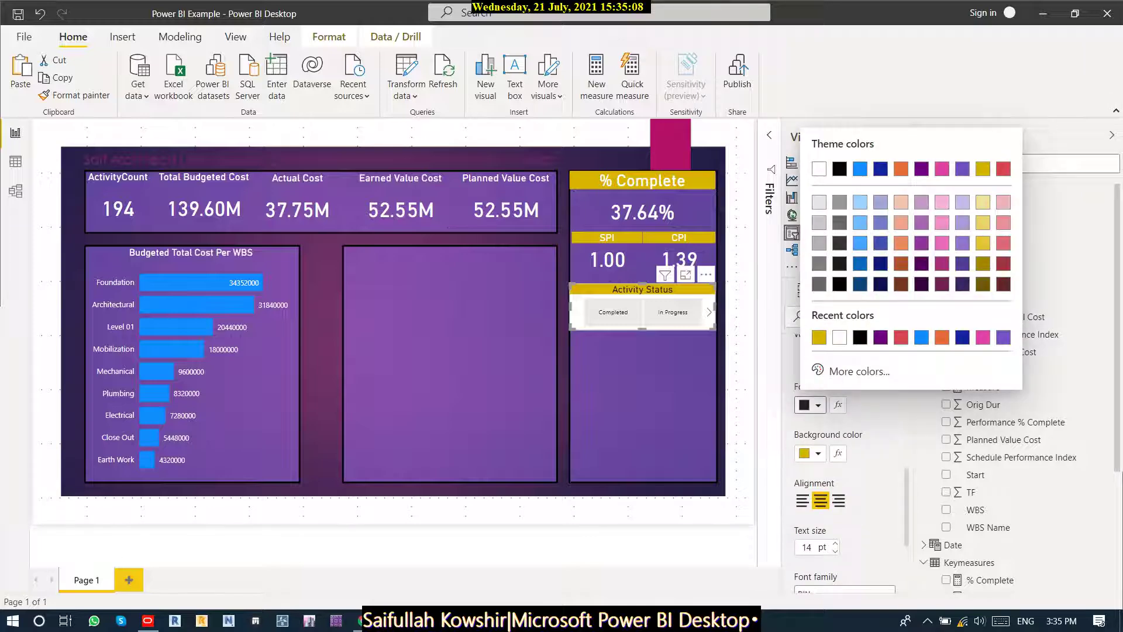
{"action": "left_click", "coordinate": [816, 167]}
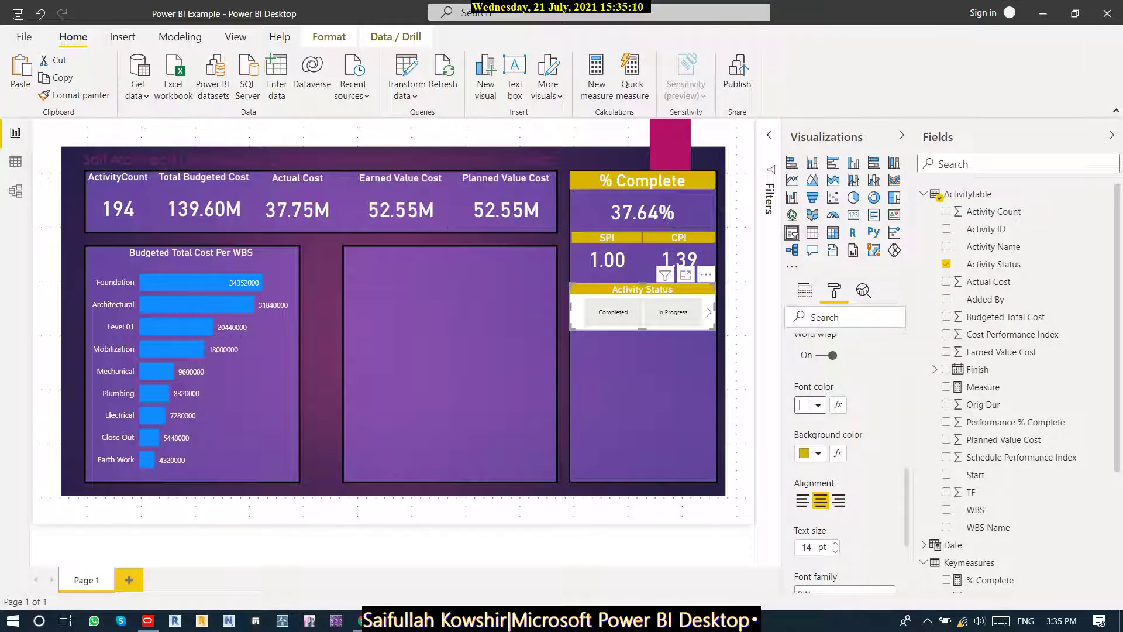
{"action": "scroll", "coordinate": [845, 462], "scroll_direction": "down", "scroll_amount": 5}
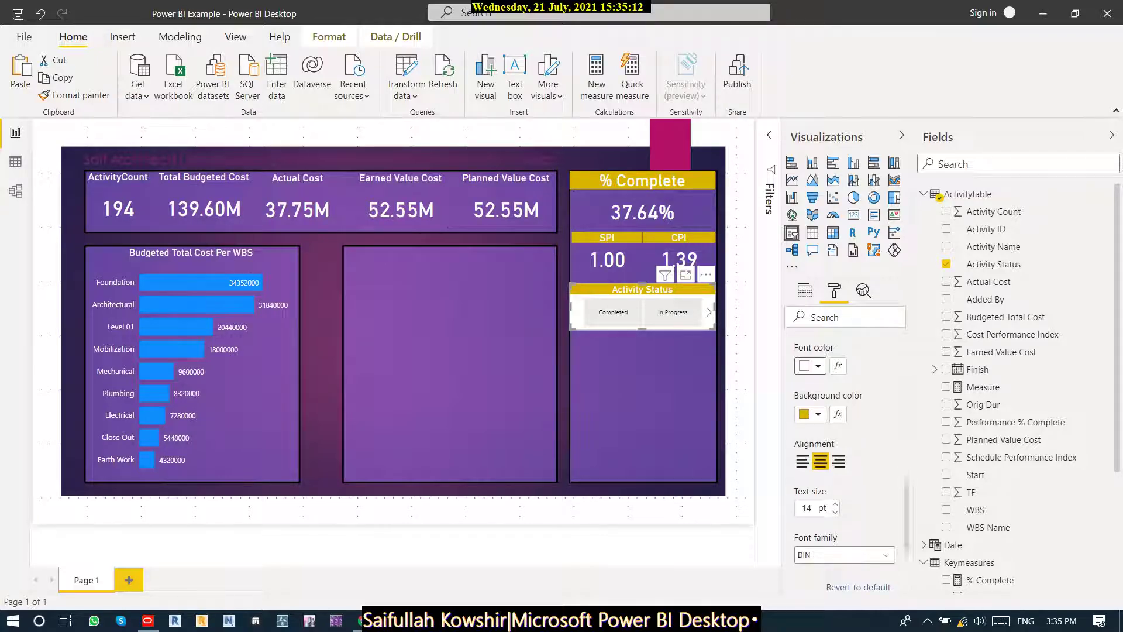
Turn off the background of the Activity Status slicer so the page image shows behind it.
{"action": "left_click", "coordinate": [877, 480]}
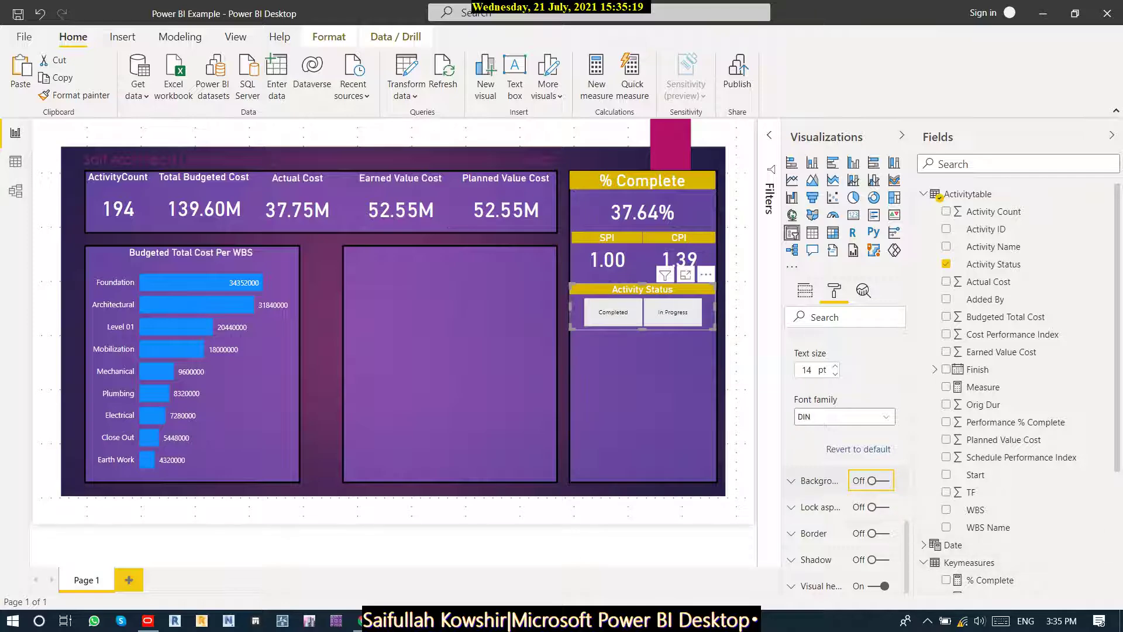
{"action": "scroll", "coordinate": [845, 462], "scroll_direction": "down", "scroll_amount": 10}
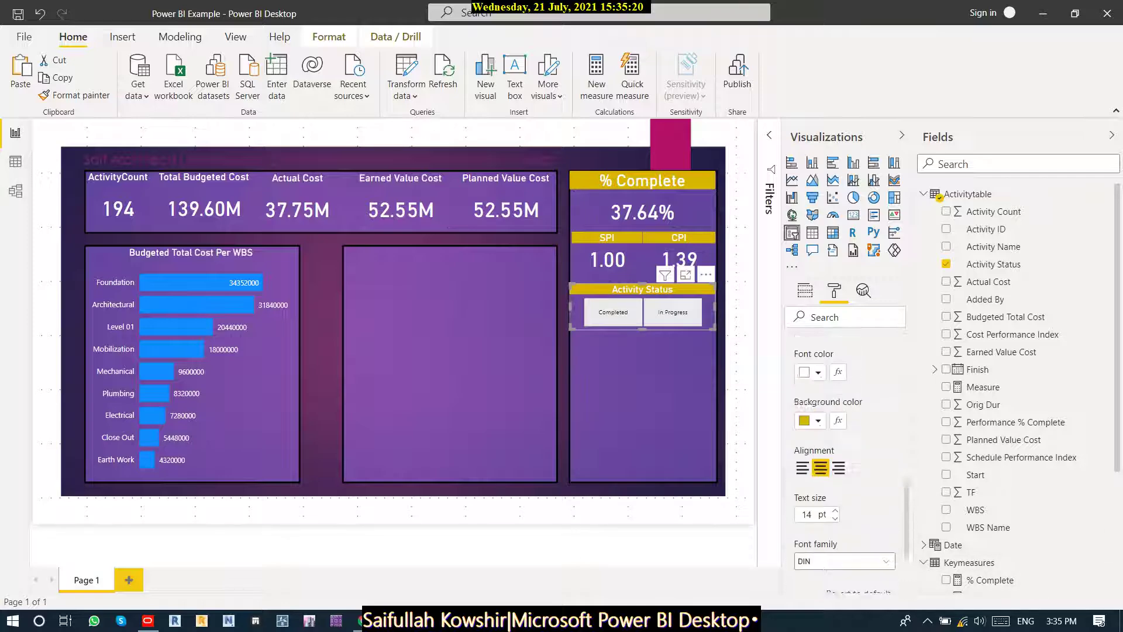
{"action": "scroll", "coordinate": [845, 462], "scroll_direction": "up", "scroll_amount": 10}
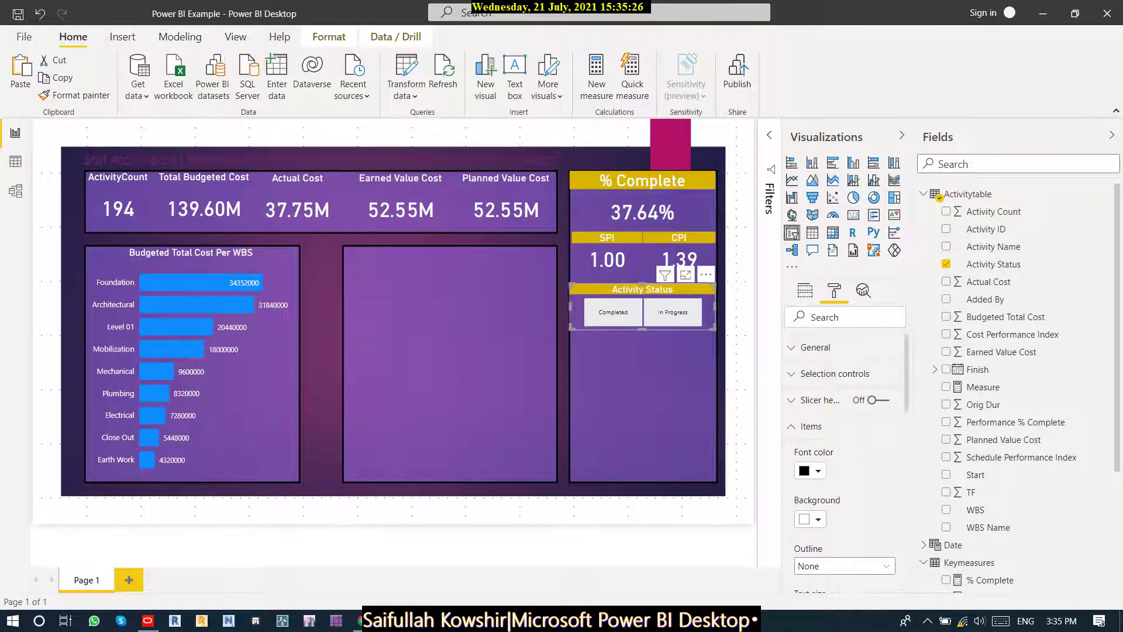
Try dark purple and black as background colors for the Activity Status slicer's items.
{"action": "left_click", "coordinate": [818, 520]}
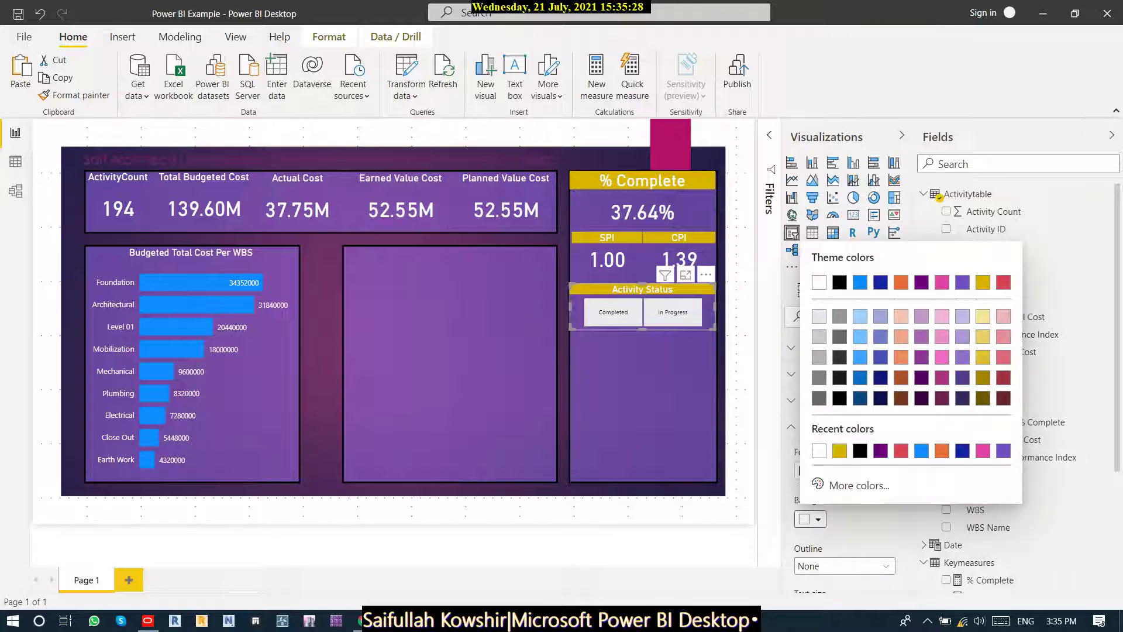
{"action": "left_click", "coordinate": [880, 450]}
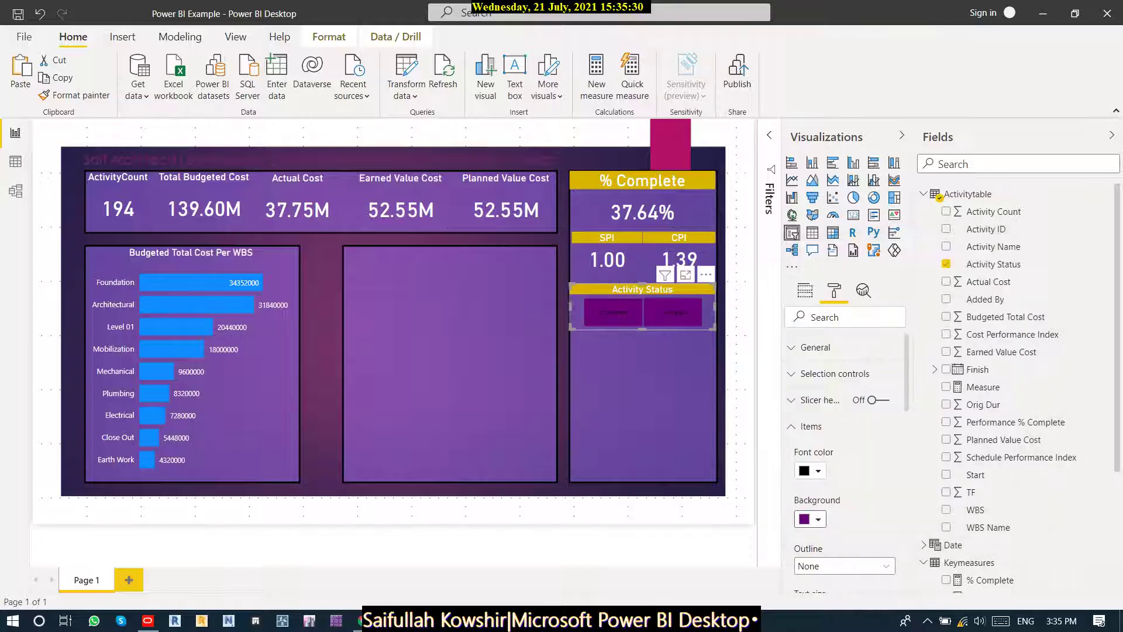
{"action": "left_click", "coordinate": [818, 519]}
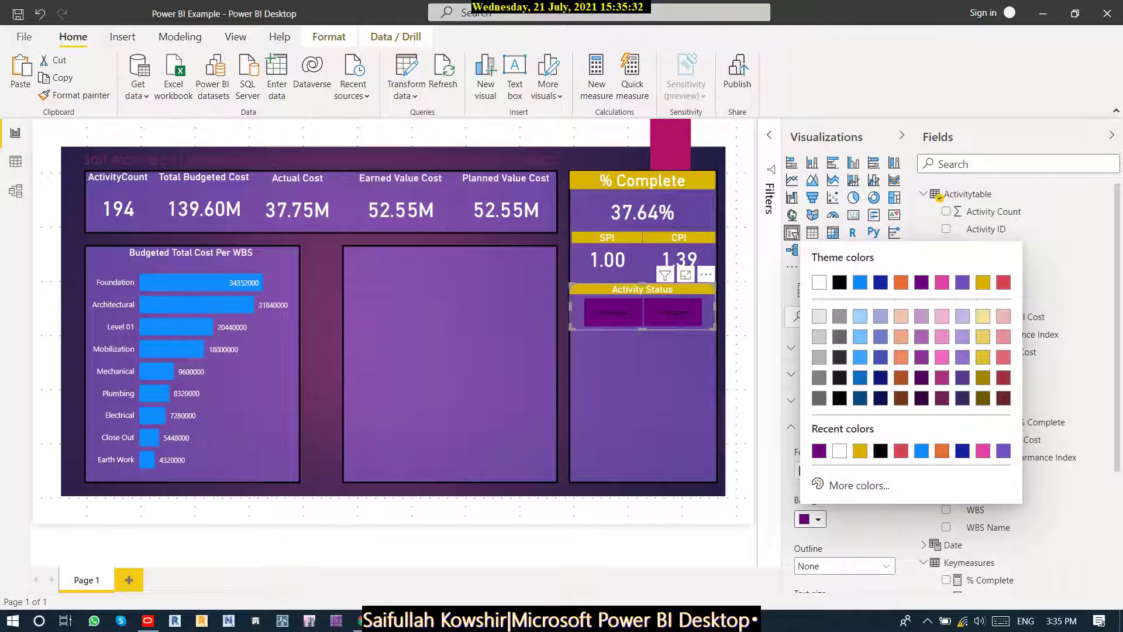
{"action": "left_click", "coordinate": [880, 450]}
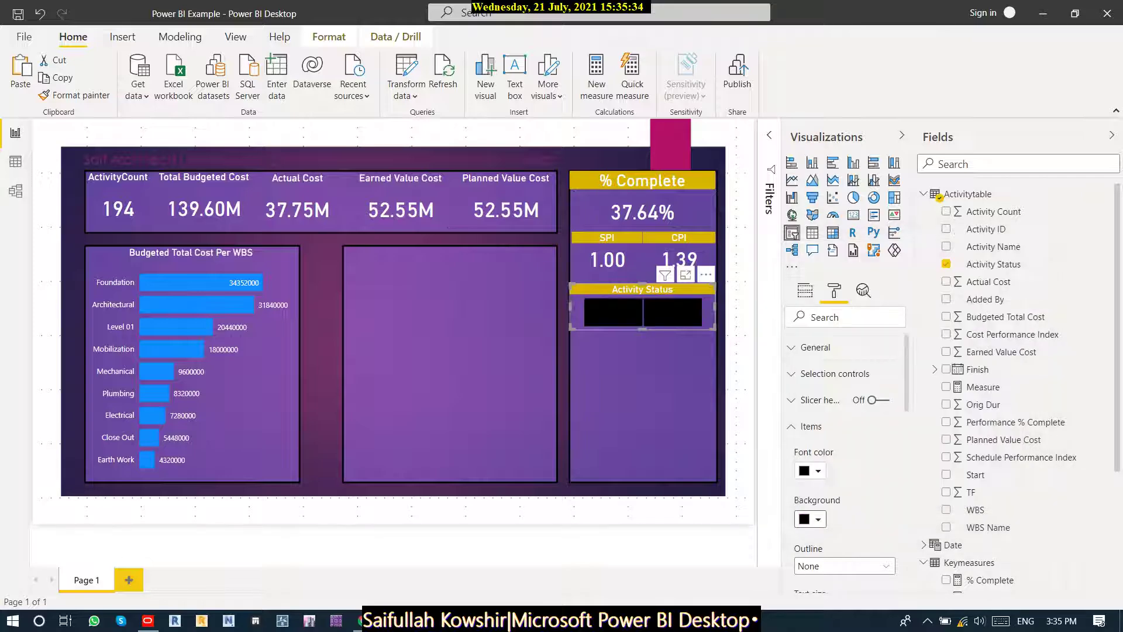
Set the Activity Status slicer items' background to the recent violet color and their font color to white.
{"action": "left_click", "coordinate": [818, 519]}
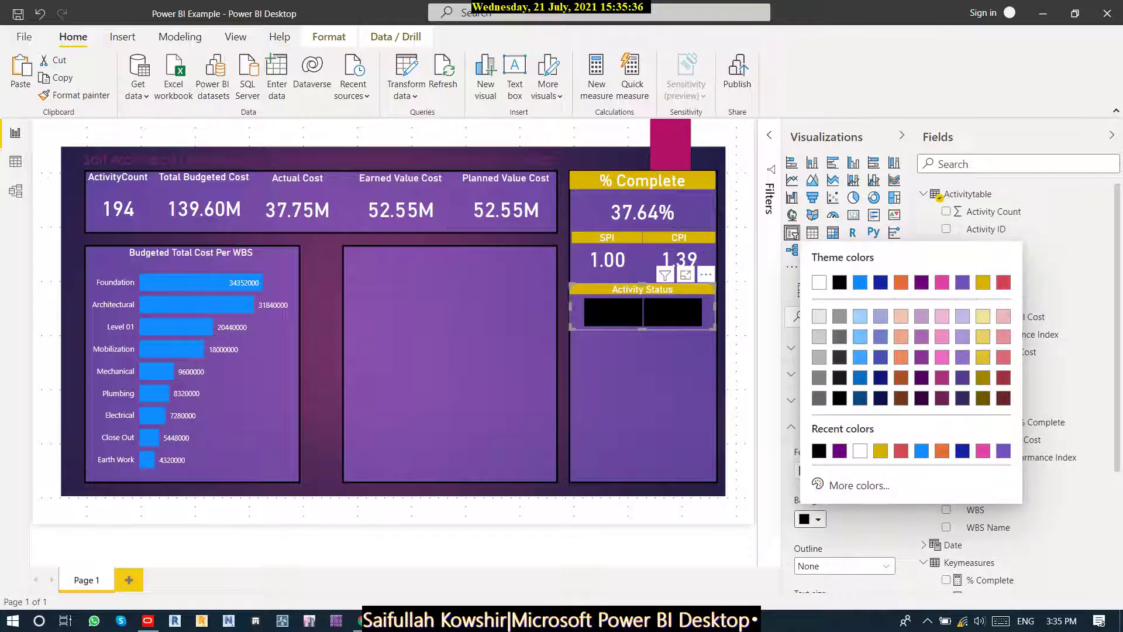
{"action": "left_click", "coordinate": [1003, 450]}
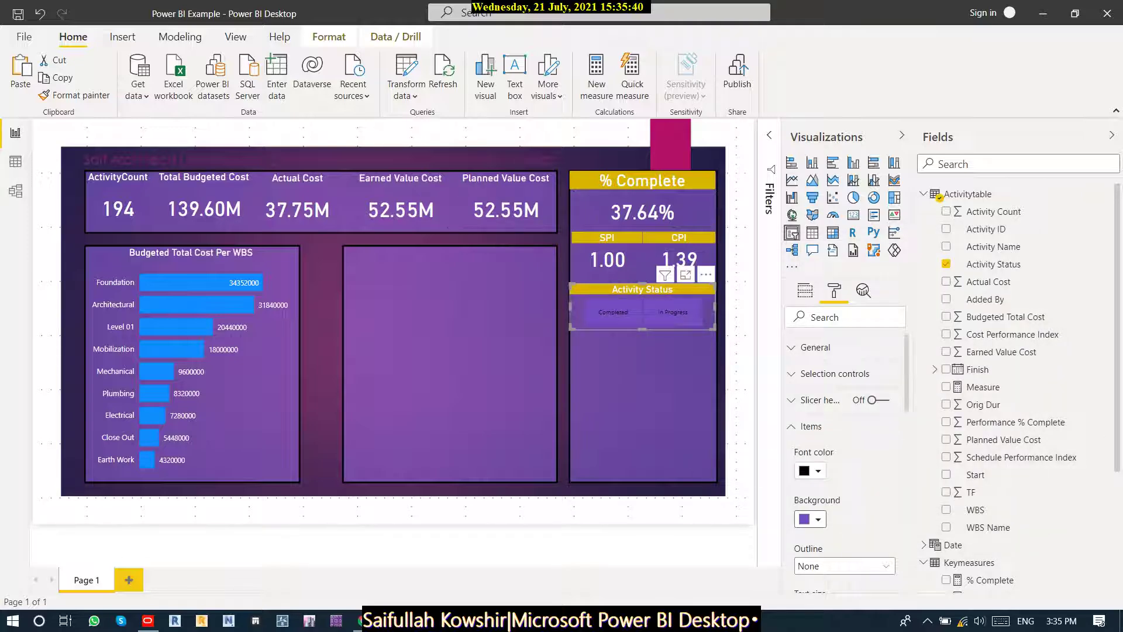
{"action": "left_click", "coordinate": [810, 519]}
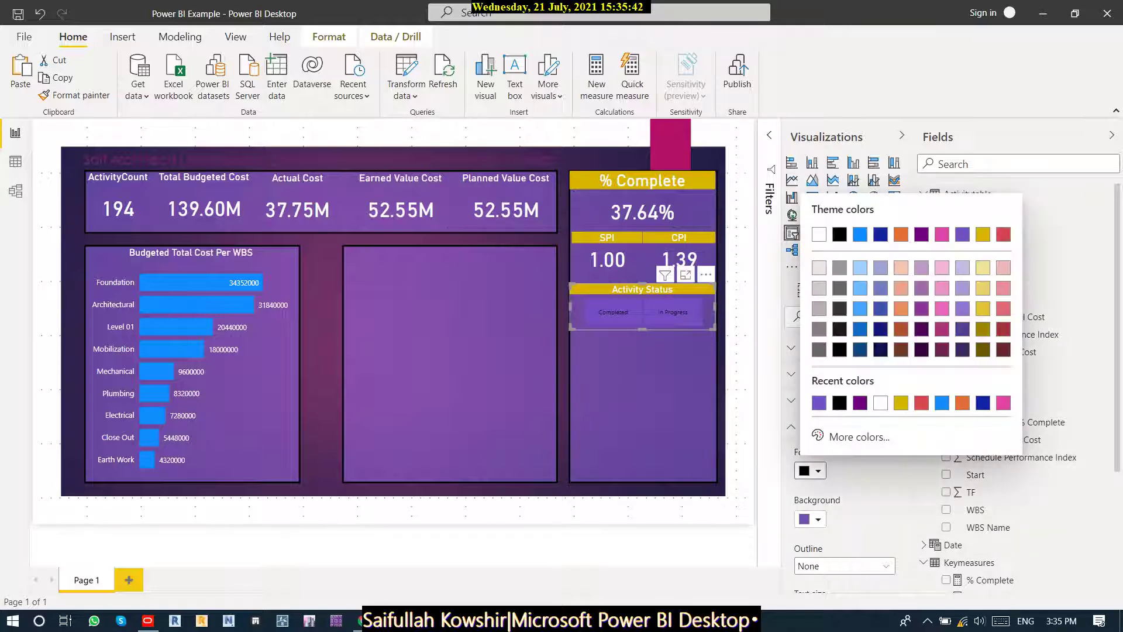
{"action": "left_click", "coordinate": [880, 402]}
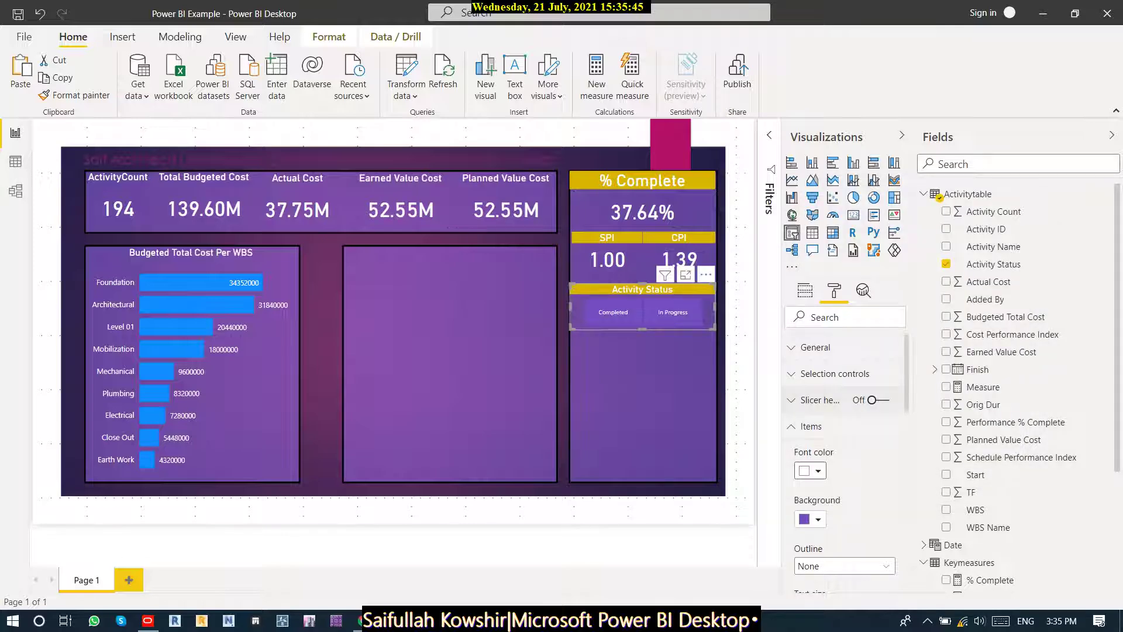
Set the text size of the Activity Status slicer's items to 12 pt, leaving the outline at None.
{"action": "scroll", "coordinate": [845, 457], "scroll_direction": "down", "scroll_amount": 3}
{"action": "scroll", "coordinate": [845, 456], "scroll_direction": "down", "scroll_amount": 1}
{"action": "left_click", "coordinate": [835, 468]}
{"action": "left_click", "coordinate": [835, 467]}
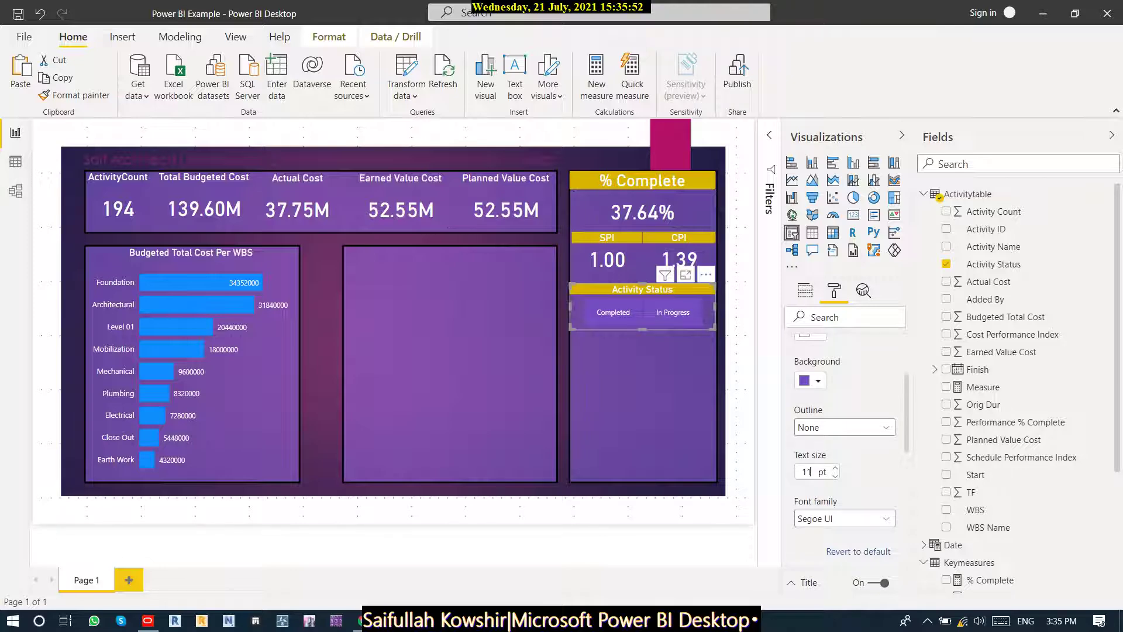
{"action": "key", "text": "BackSpace"}
{"action": "type", "text": "3"}
{"action": "left_click", "coordinate": [844, 428]}
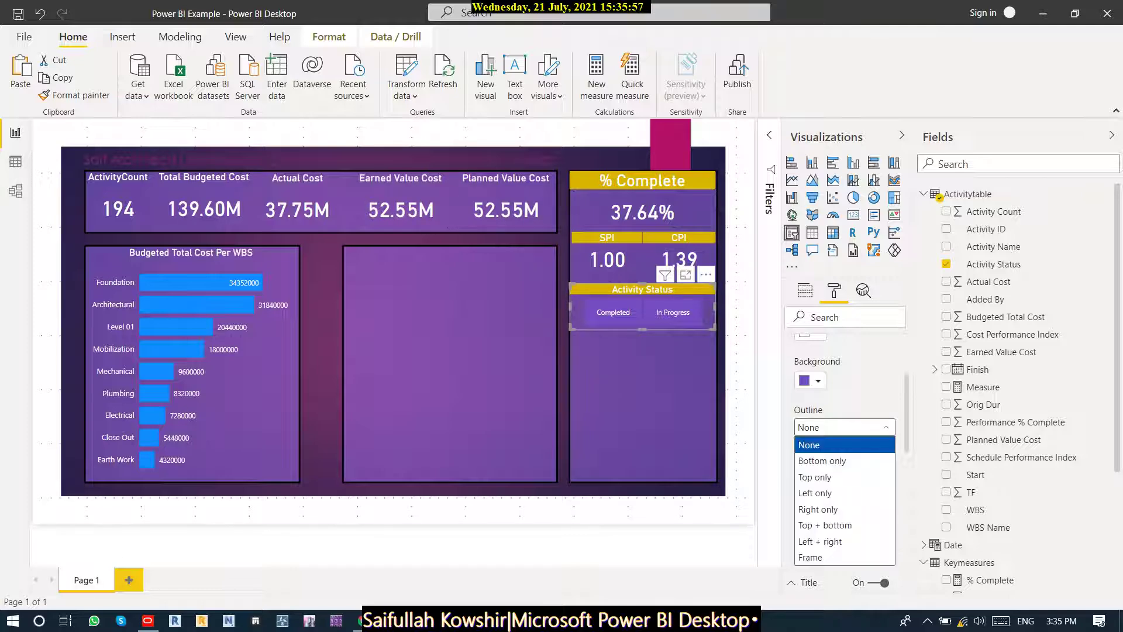
{"action": "left_click", "coordinate": [845, 427]}
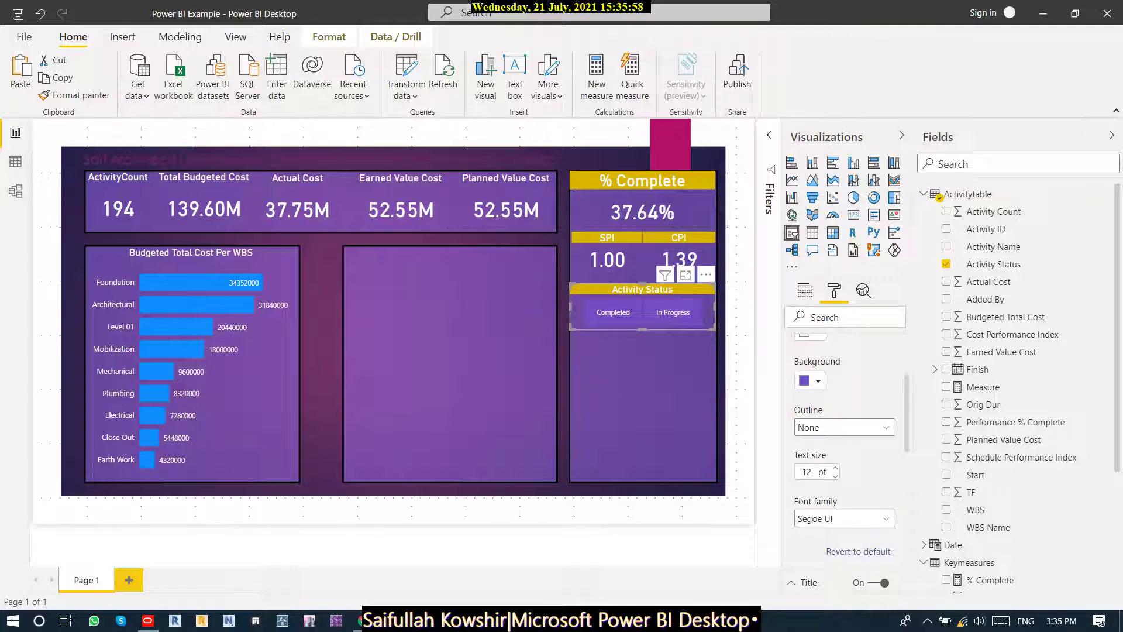
Test the Activity Status slicer by filtering the page on Completed and In Progress, and clear the selection.
{"action": "left_click", "coordinate": [612, 312]}
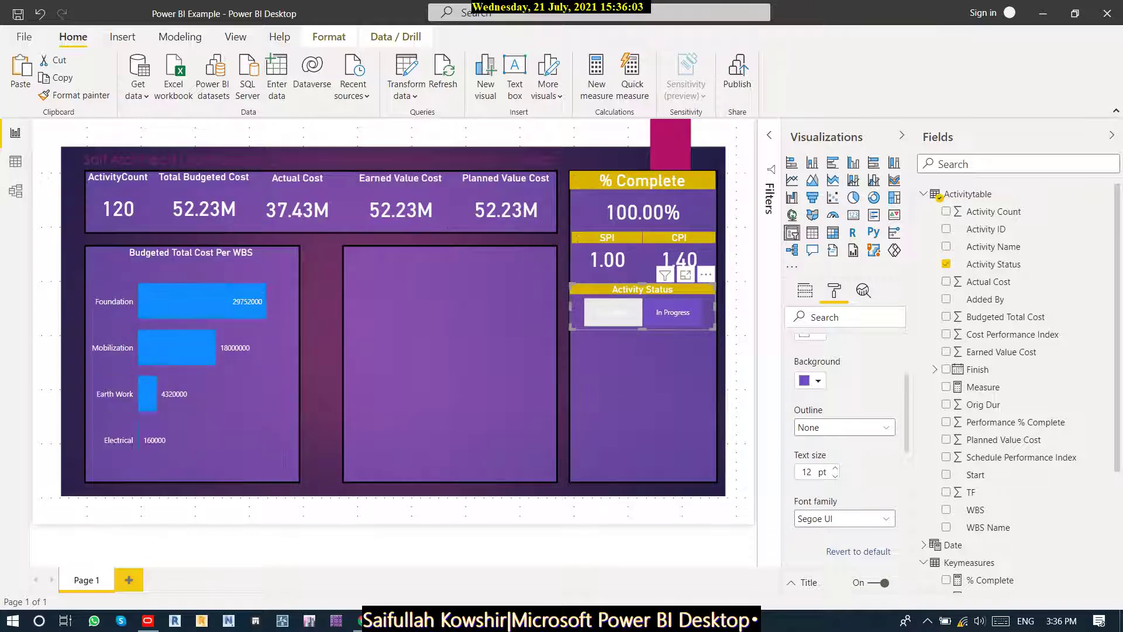
{"action": "left_click", "coordinate": [673, 313]}
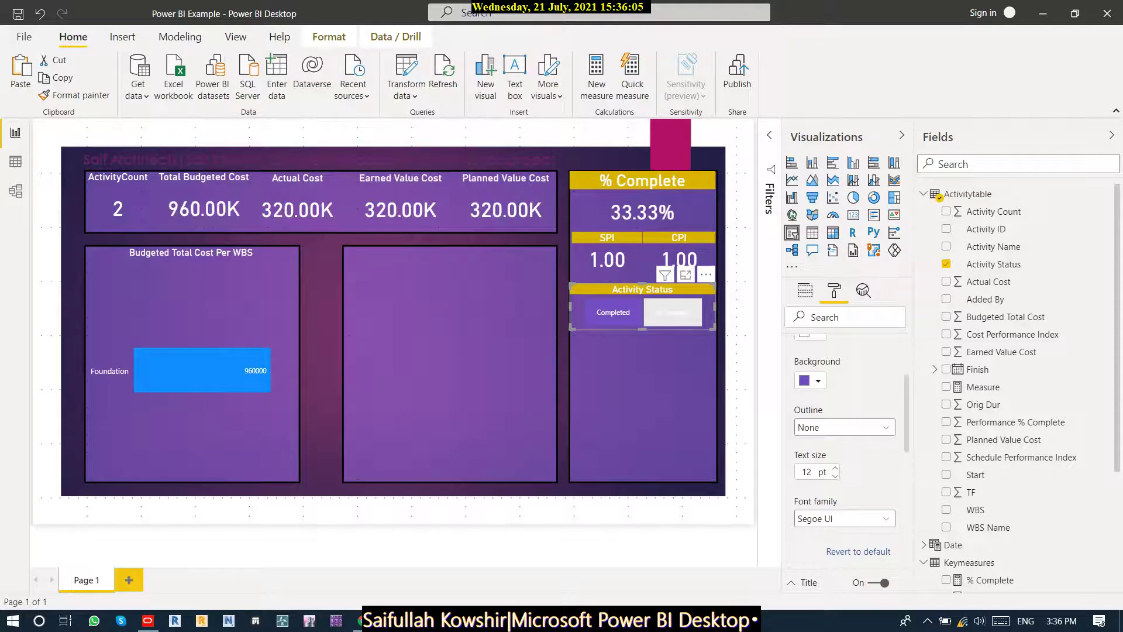
{"action": "left_click", "coordinate": [673, 312]}
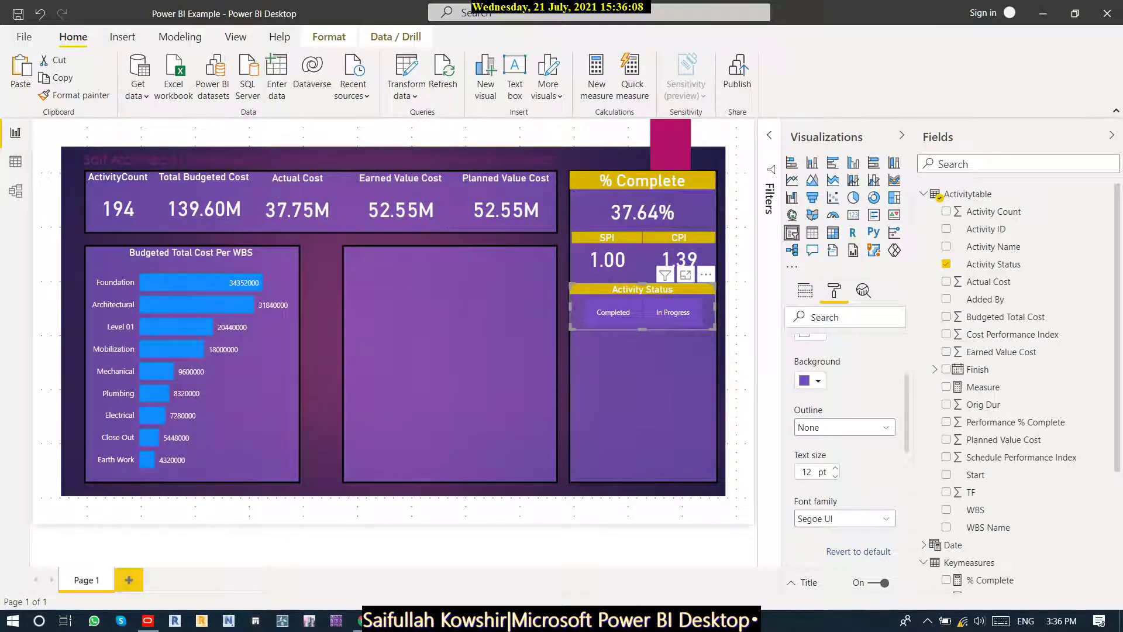
{"action": "left_click", "coordinate": [643, 398]}
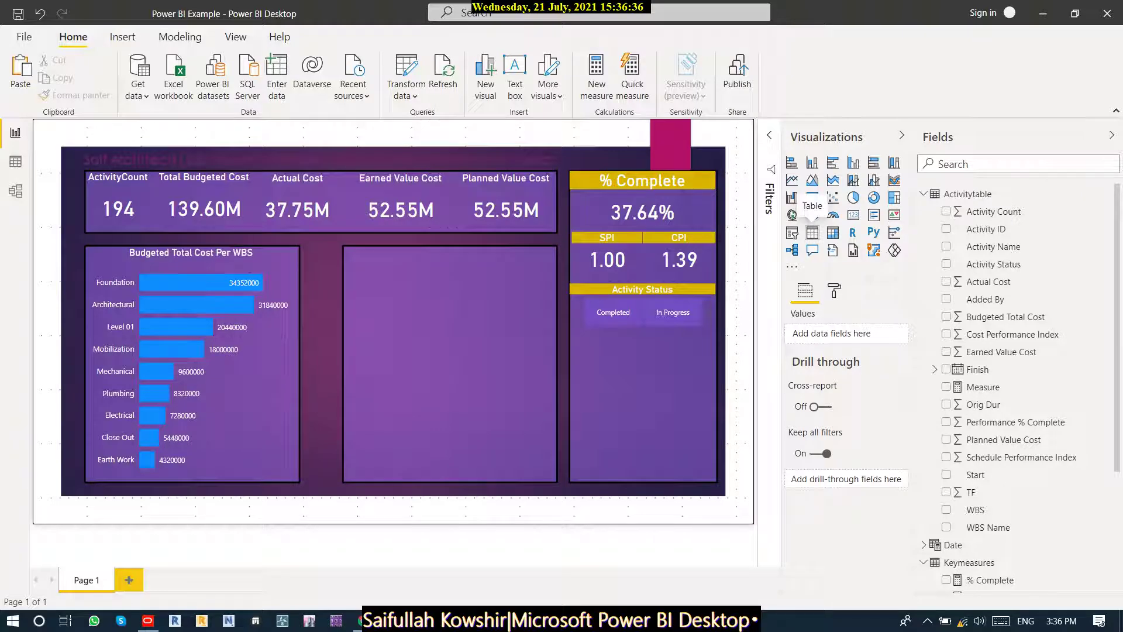
{"action": "left_click", "coordinate": [812, 232]}
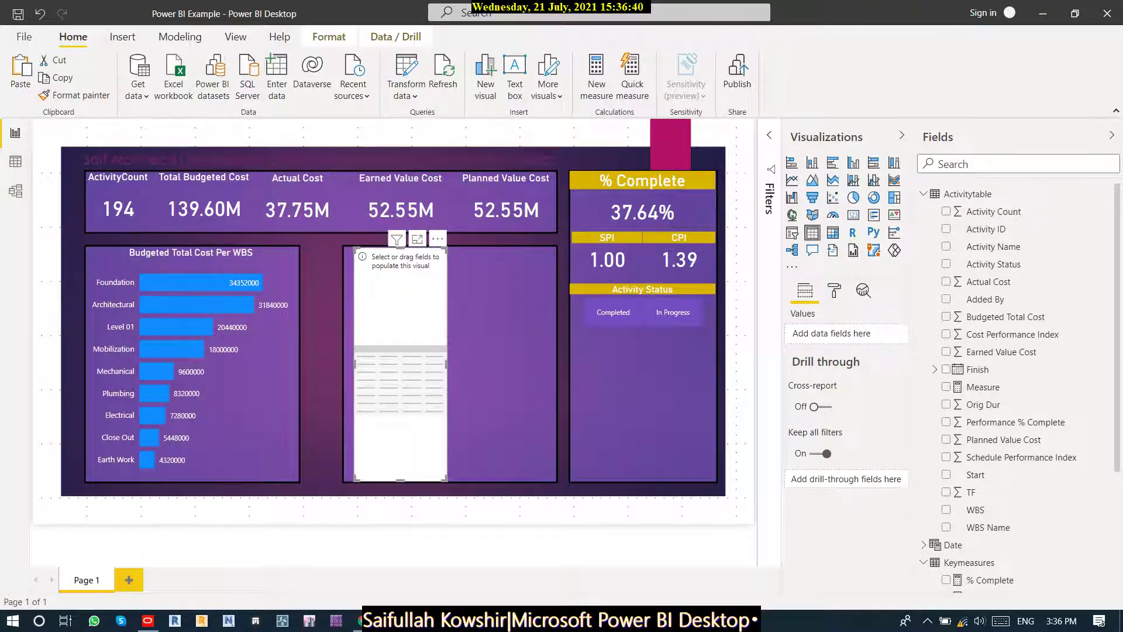
{"action": "left_click_drag", "start_coordinate": [446, 363], "coordinate": [552, 364]}
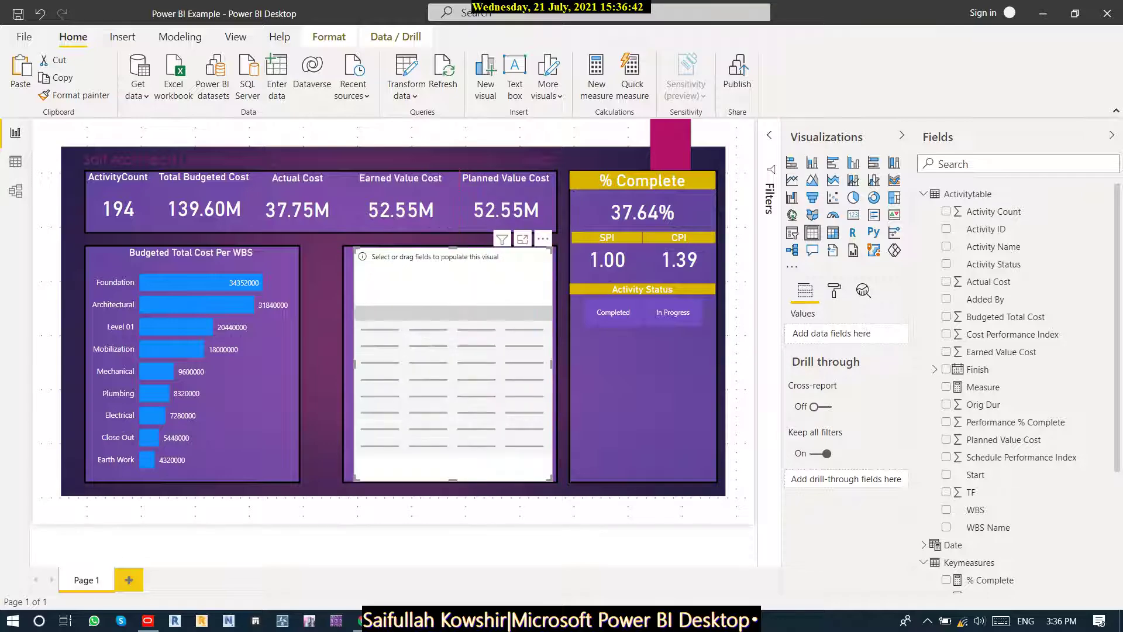
{"action": "left_click", "coordinate": [323, 356]}
{"action": "left_click", "coordinate": [432, 364]}
{"action": "key", "text": "Delete"}
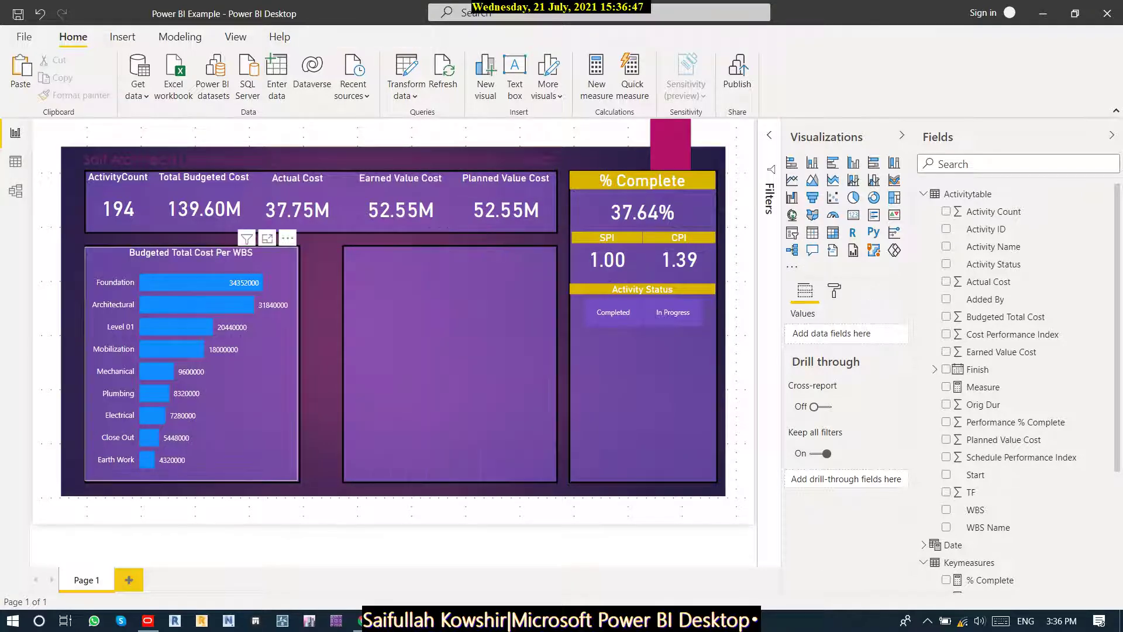
Duplicate the Budgeted Total Cost Per WBS chart into the empty middle panel and widen the copy to fill it.
{"action": "left_click", "coordinate": [245, 403]}
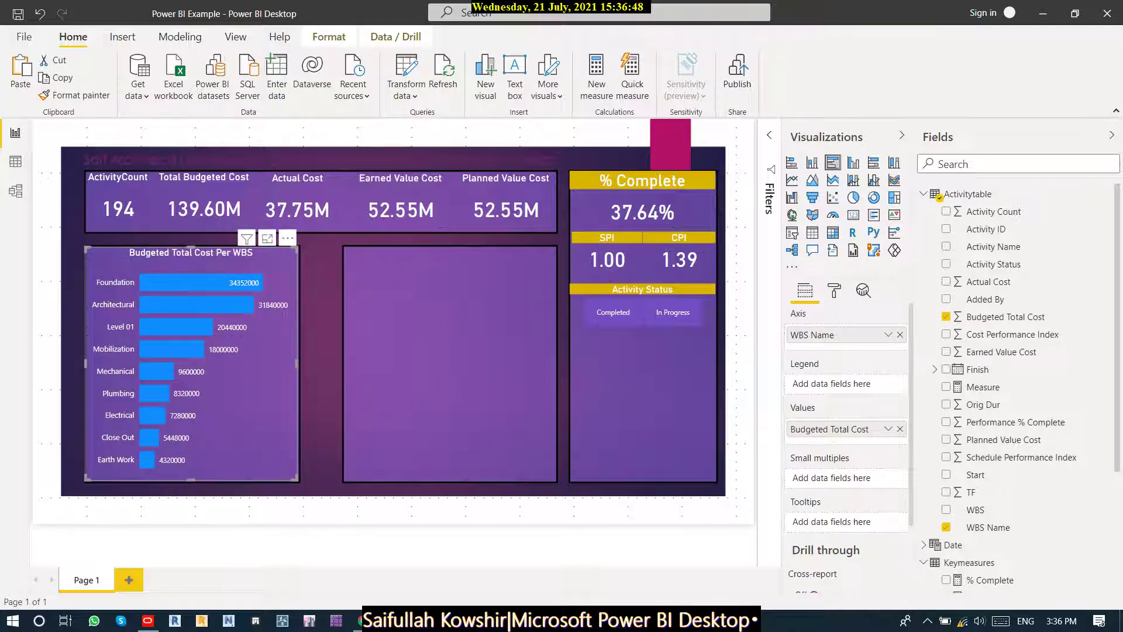
{"action": "left_click", "coordinate": [433, 363]}
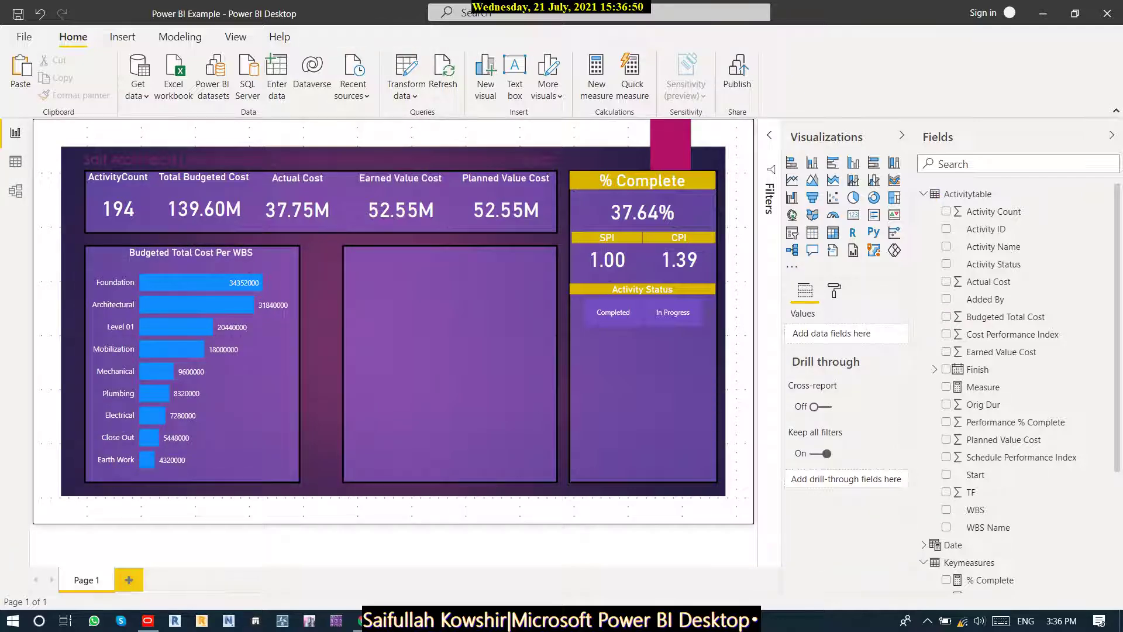
{"action": "key", "text": "ctrl+v"}
{"action": "left_click_drag", "start_coordinate": [234, 415], "coordinate": [466, 415]}
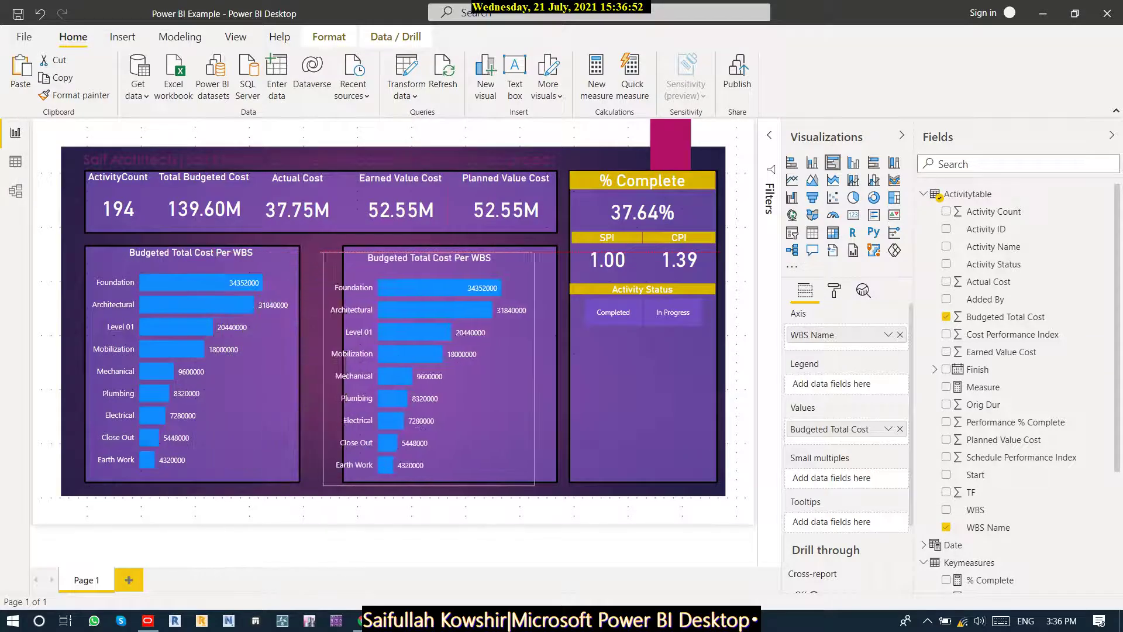
{"action": "left_click_drag", "start_coordinate": [431, 368], "coordinate": [450, 364]}
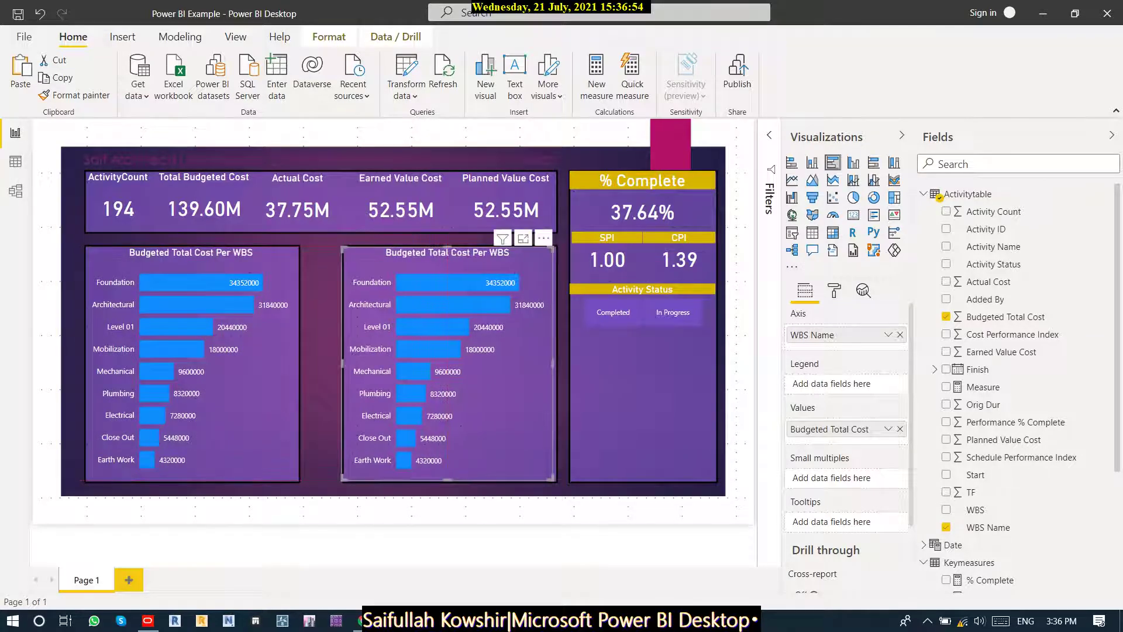
{"action": "left_click_drag", "start_coordinate": [552, 364], "coordinate": [557, 364]}
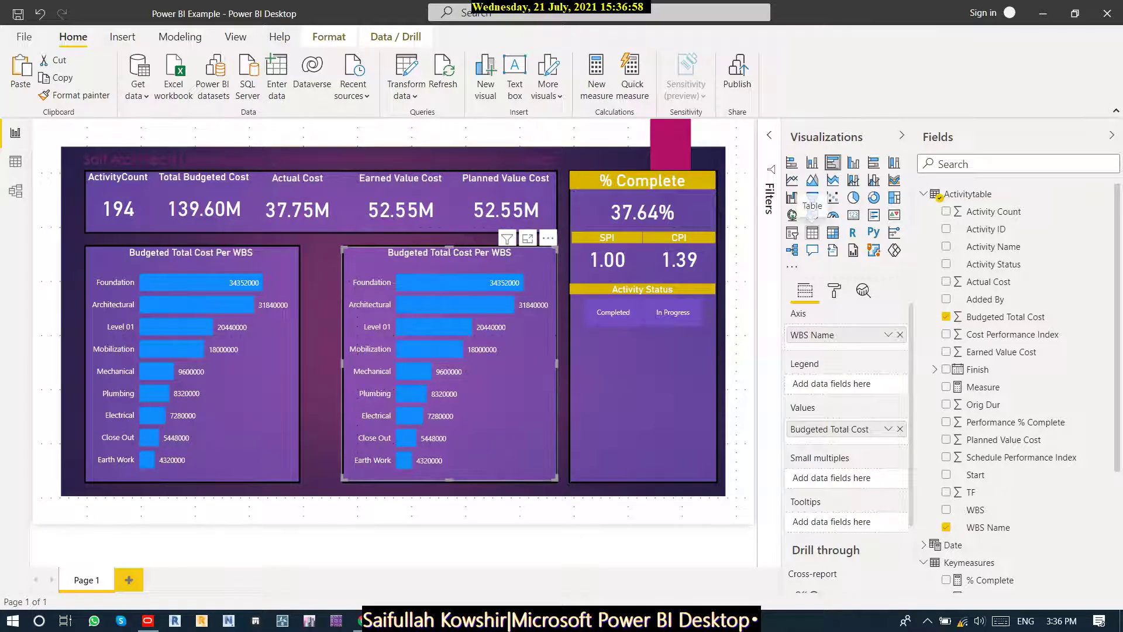
Convert the copied Budgeted Total Cost Per WBS chart into a Matrix visual.
{"action": "left_click", "coordinate": [812, 232]}
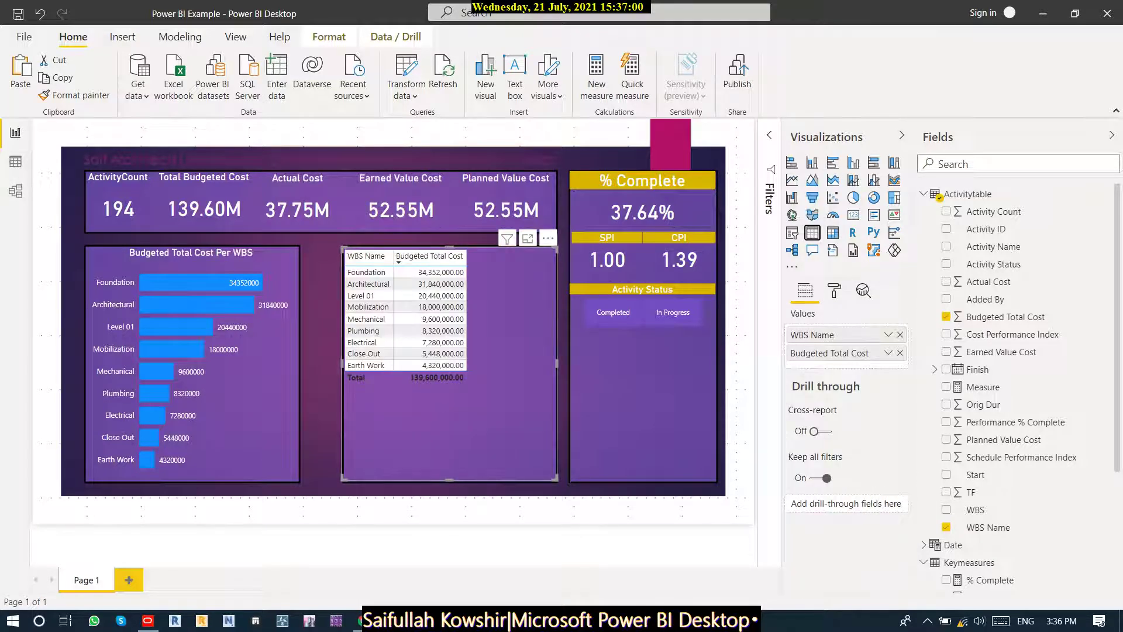
{"action": "mouse_move", "coordinate": [444, 377]}
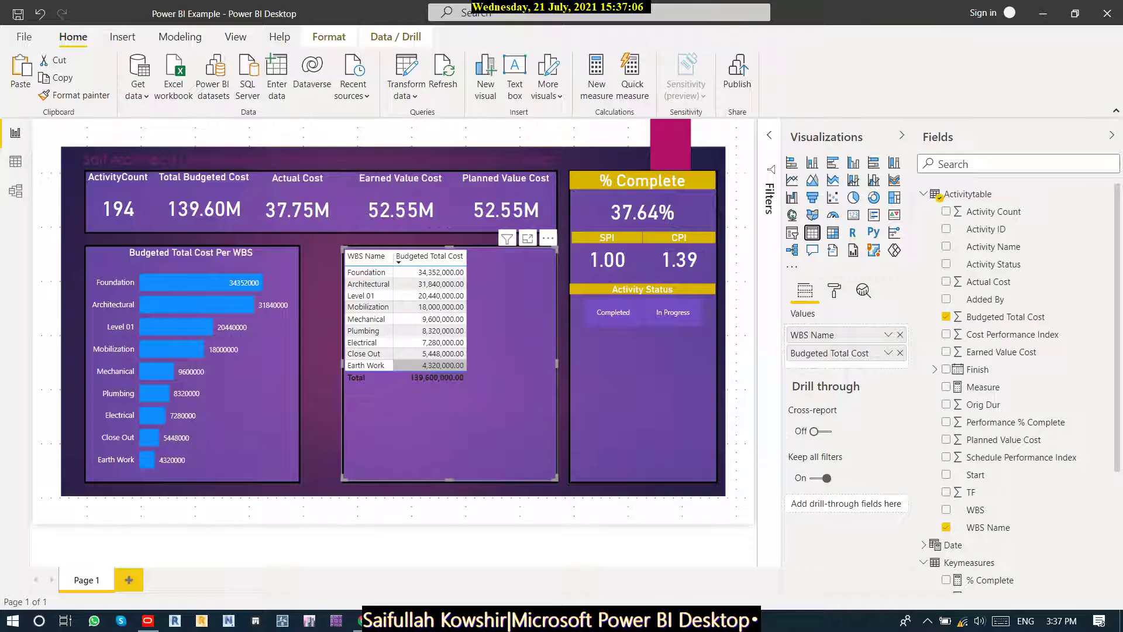
{"action": "left_click", "coordinate": [832, 232]}
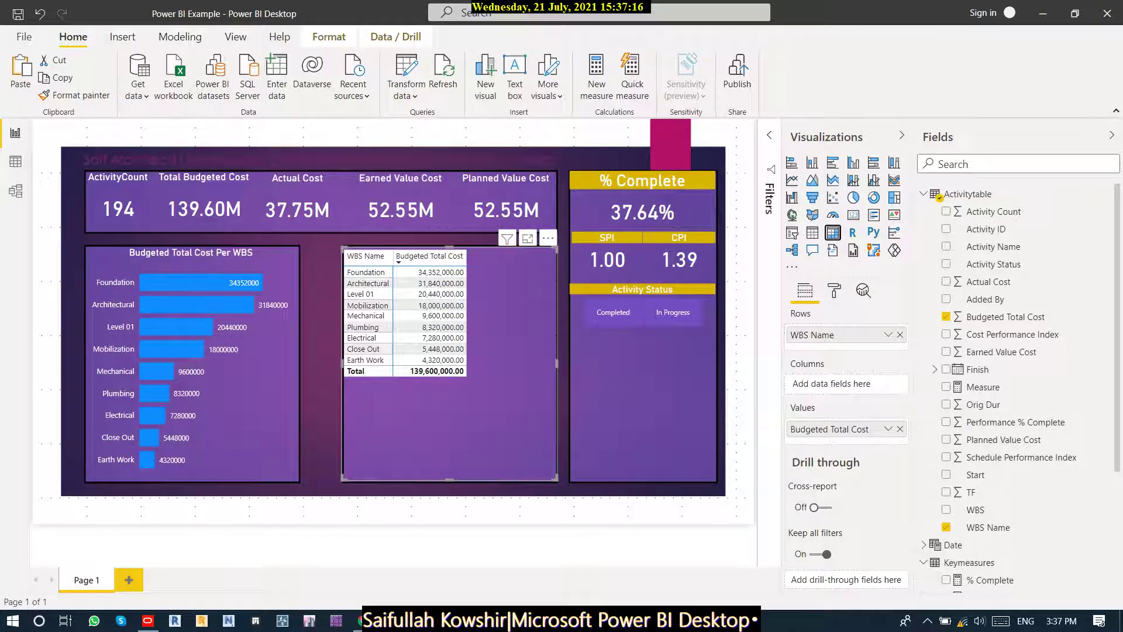
Arrange the matrix's rows with WBS Name as the upper level and Activity Name nested below it.
{"action": "left_click_drag", "start_coordinate": [993, 246], "coordinate": [842, 332]}
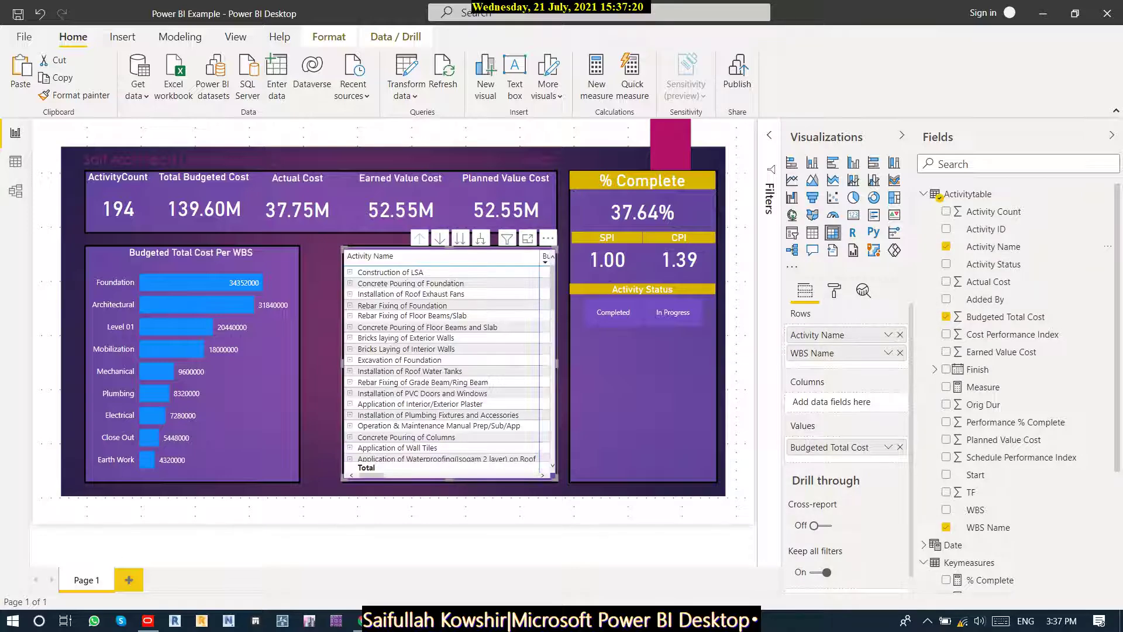
{"action": "left_click", "coordinate": [899, 353]}
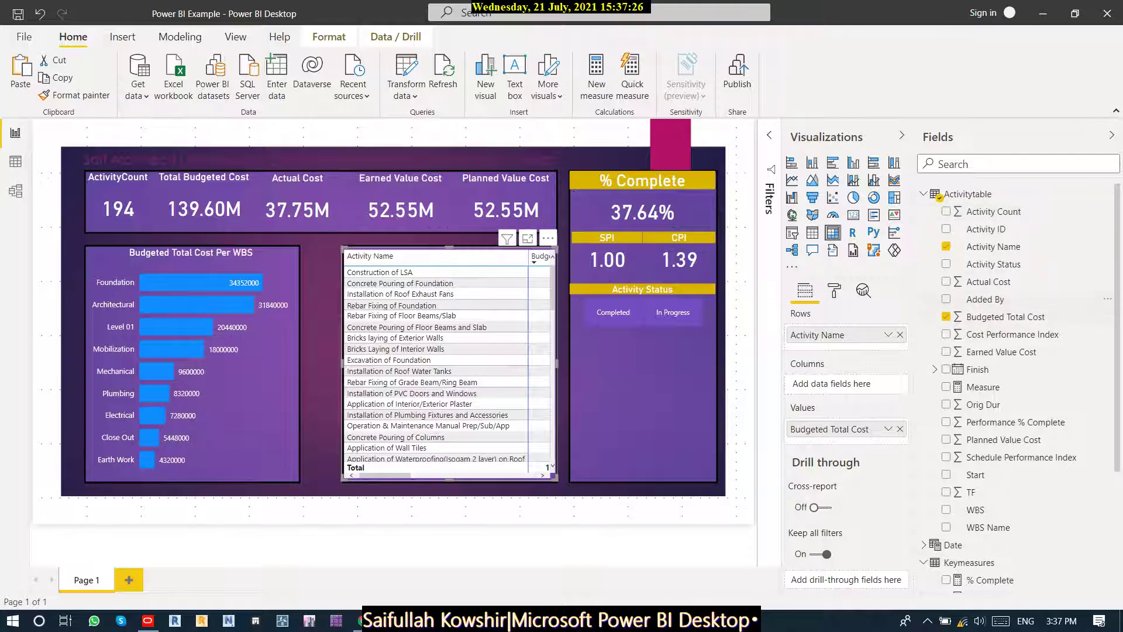
{"action": "left_click_drag", "start_coordinate": [988, 527], "coordinate": [853, 333]}
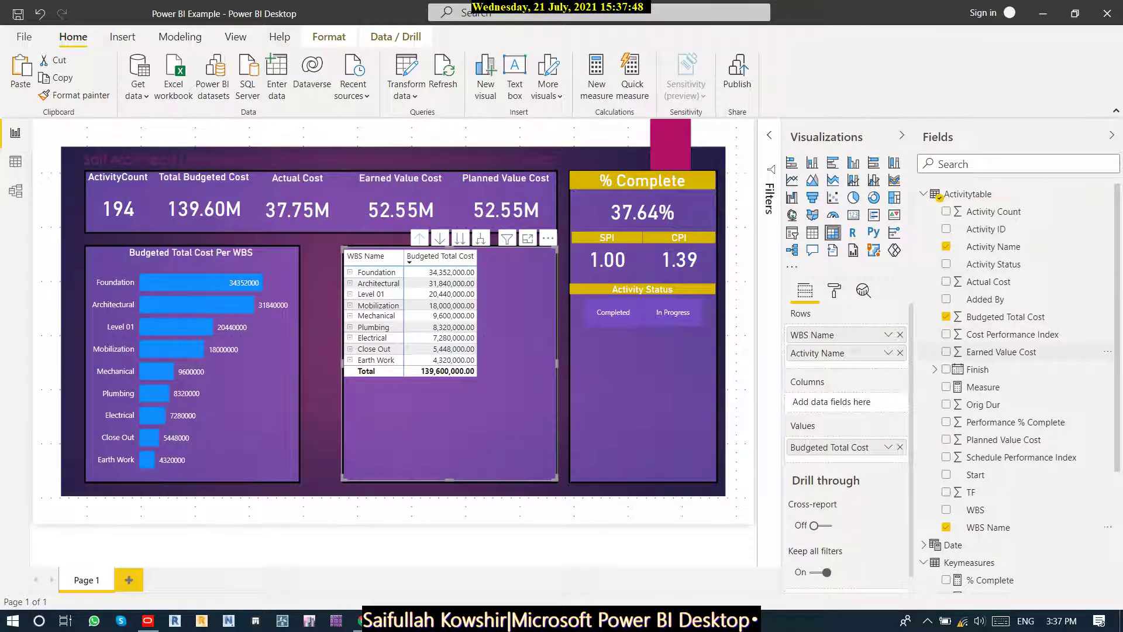
Try Earned Value Cost as an additional value in the matrix and remove it again.
{"action": "left_click_drag", "start_coordinate": [1001, 352], "coordinate": [487, 377]}
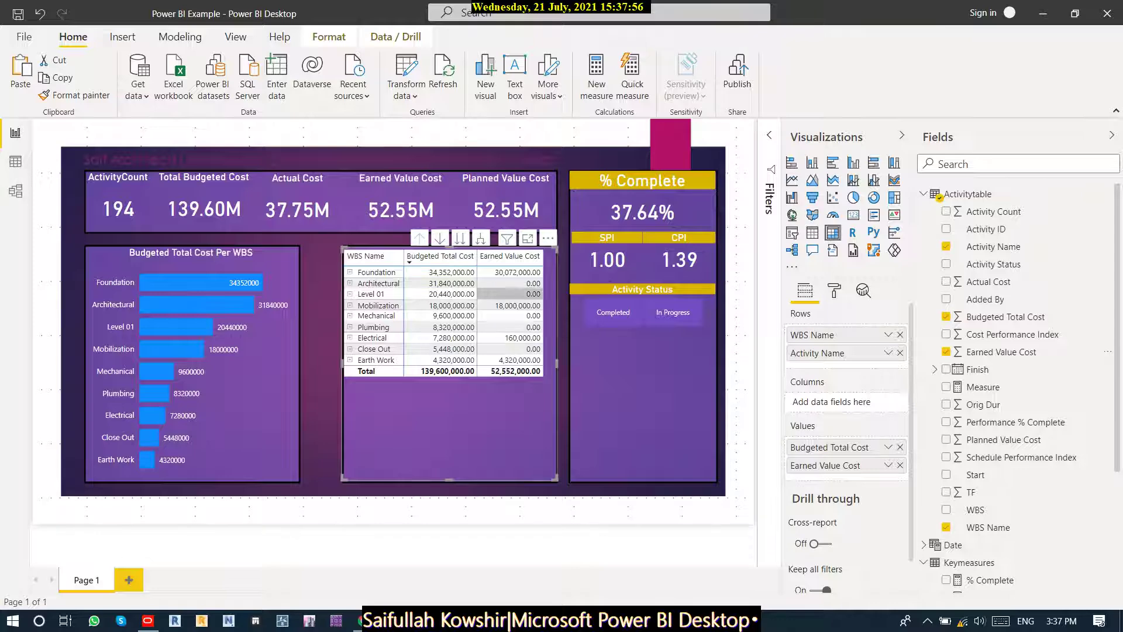
{"action": "left_click", "coordinate": [946, 351]}
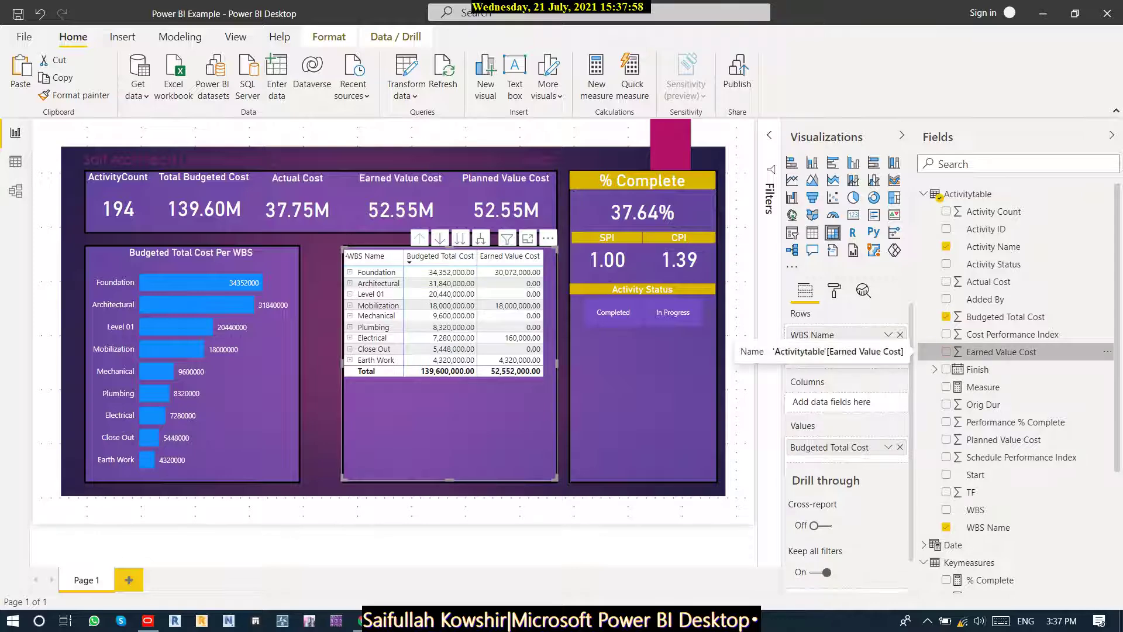
{"action": "scroll", "coordinate": [994, 460], "scroll_direction": "down", "scroll_amount": 3}
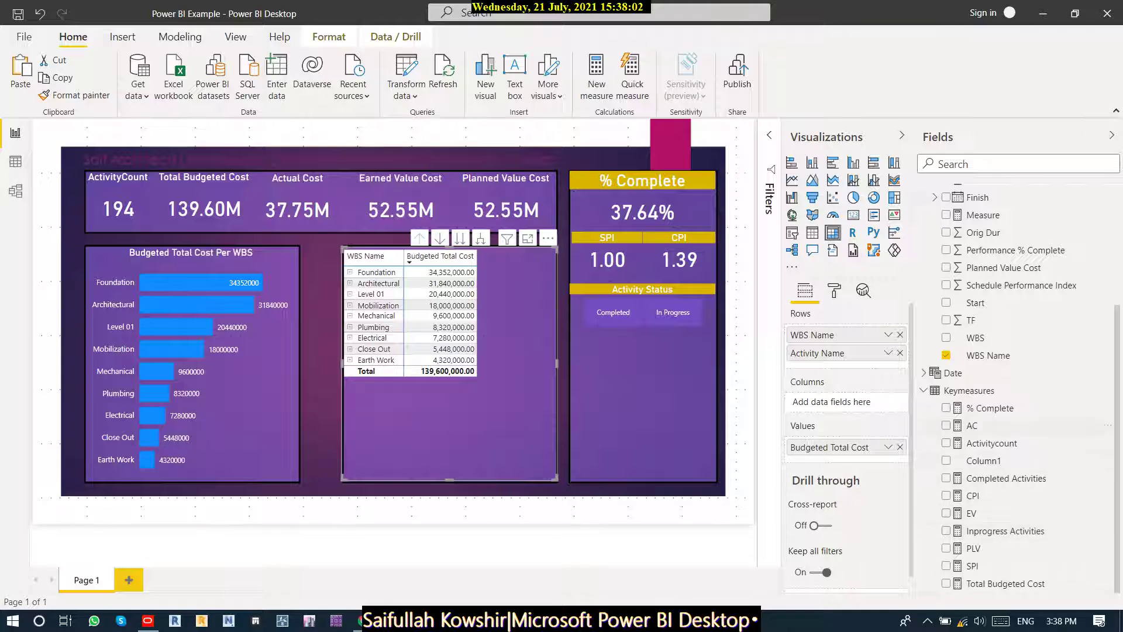
Add the % Complete measure to the matrix's values and move its rows down to the Activity Name level.
{"action": "left_click", "coordinate": [946, 408]}
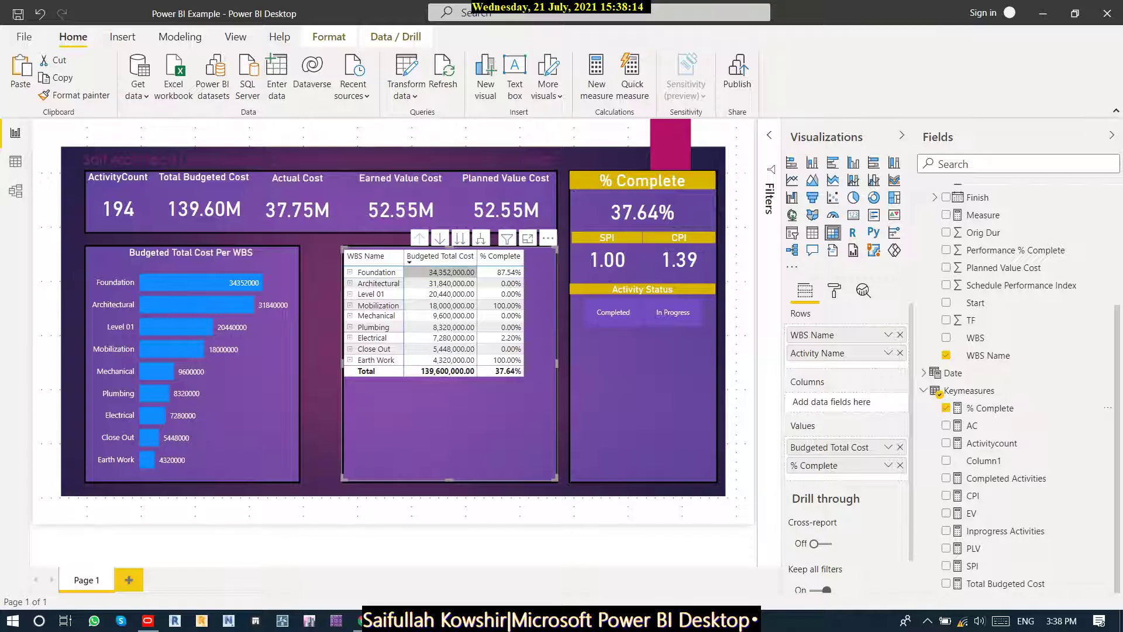
{"action": "left_click", "coordinate": [460, 237]}
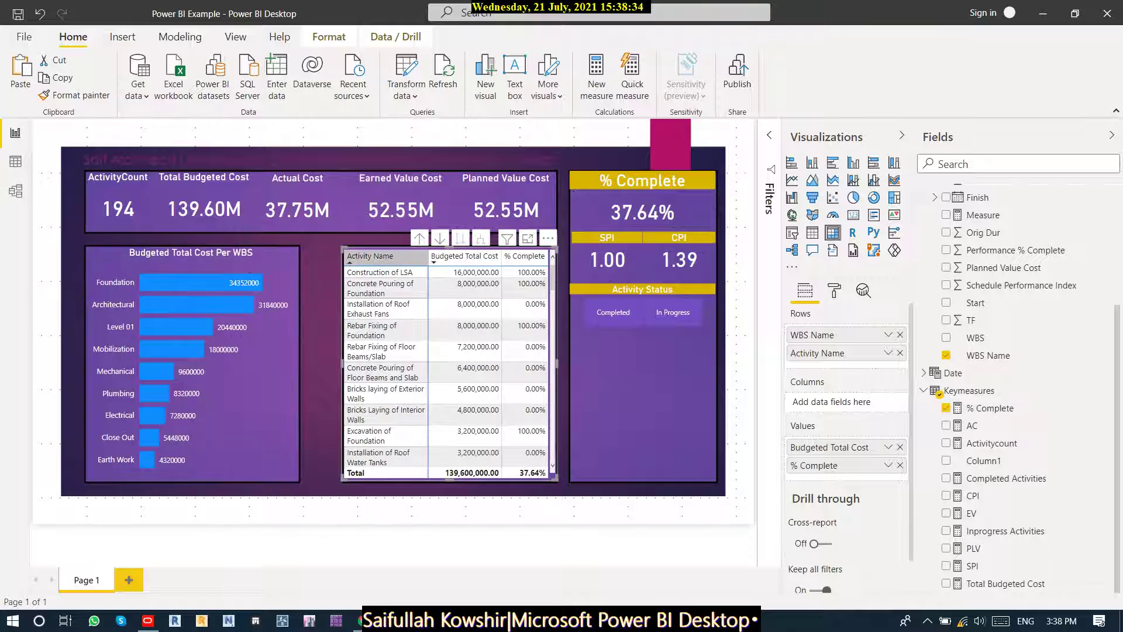
Format the matrix's column headers with a dark purple background and white font.
{"action": "left_click", "coordinate": [834, 291]}
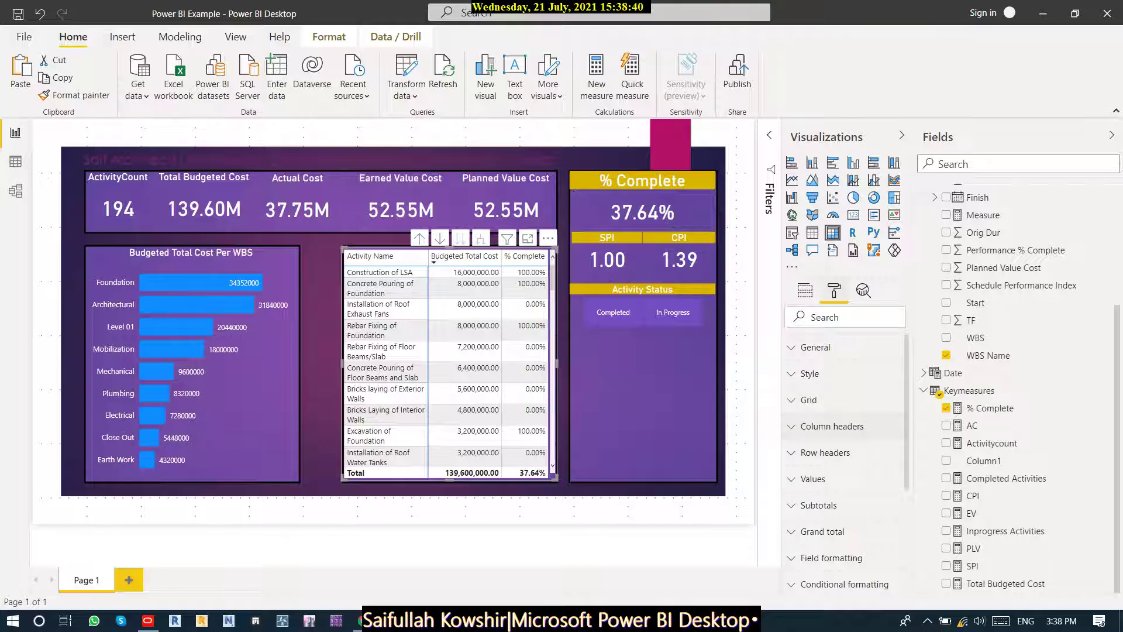
{"action": "left_click", "coordinate": [832, 425]}
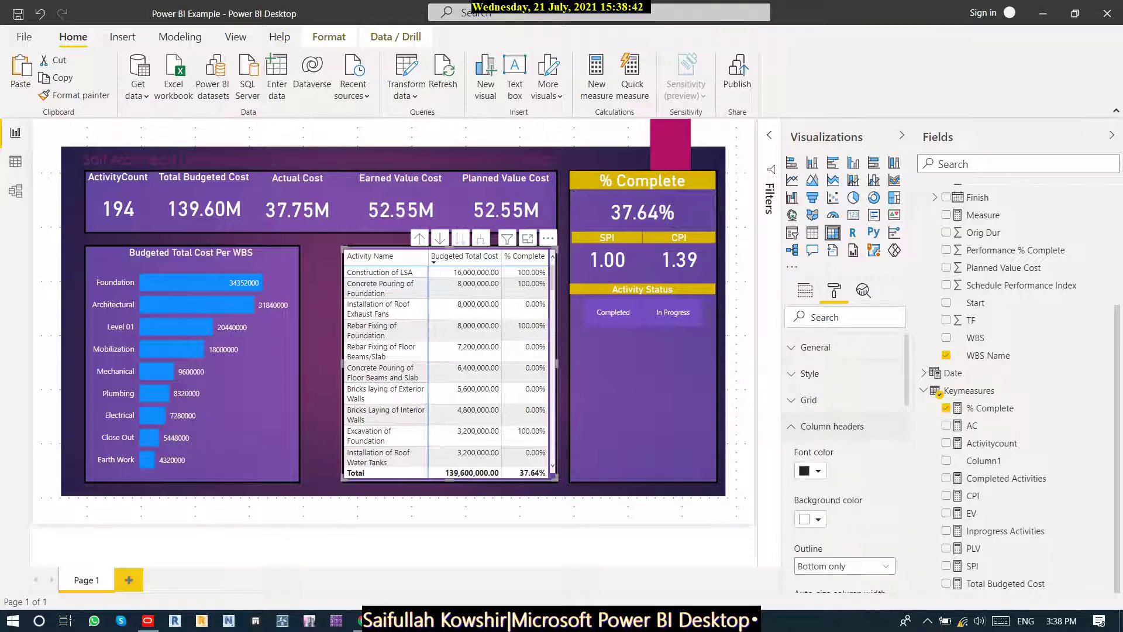
{"action": "left_click", "coordinate": [818, 520]}
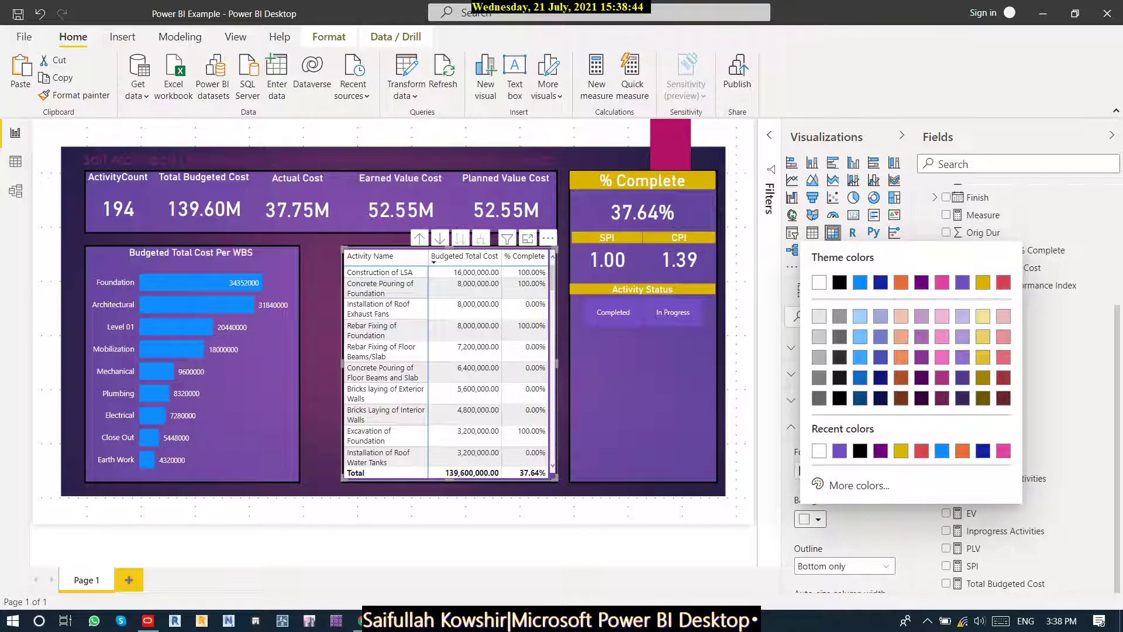
{"action": "left_click", "coordinate": [881, 450]}
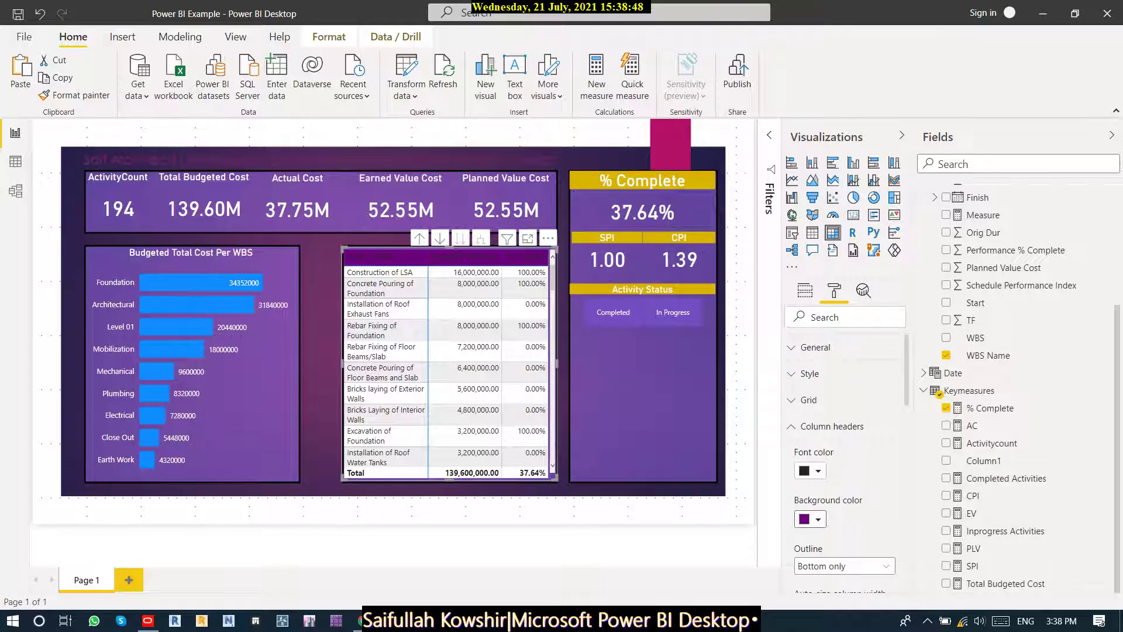
{"action": "left_click", "coordinate": [817, 470]}
{"action": "left_click", "coordinate": [840, 403]}
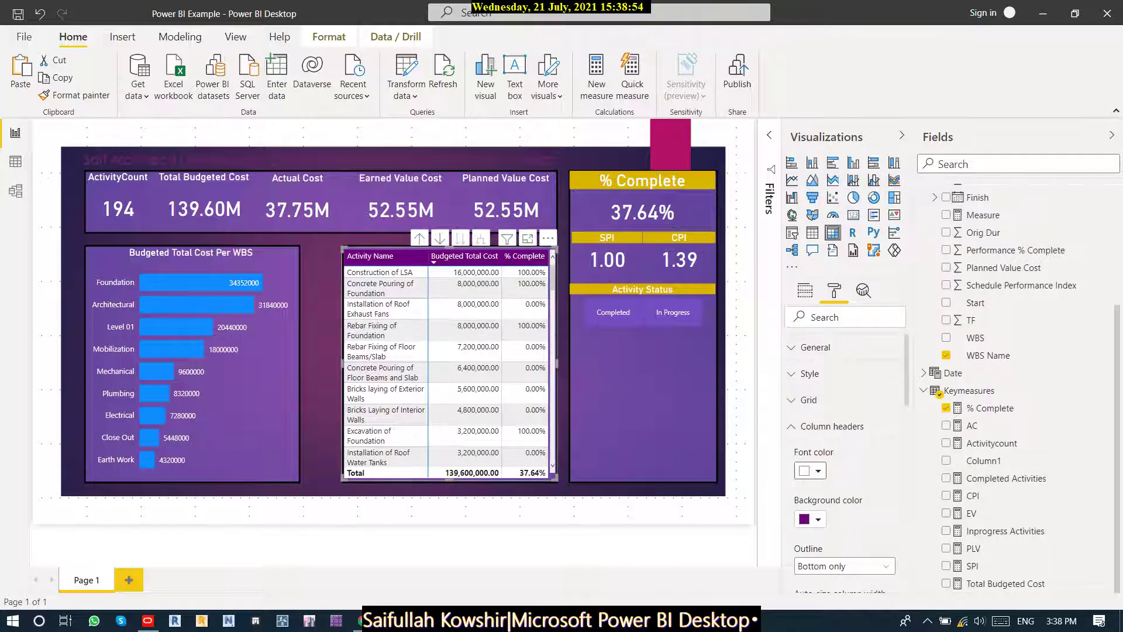
Format the matrix's row headers with a white font and dark purple background.
{"action": "scroll", "coordinate": [845, 456], "scroll_direction": "down", "scroll_amount": 5}
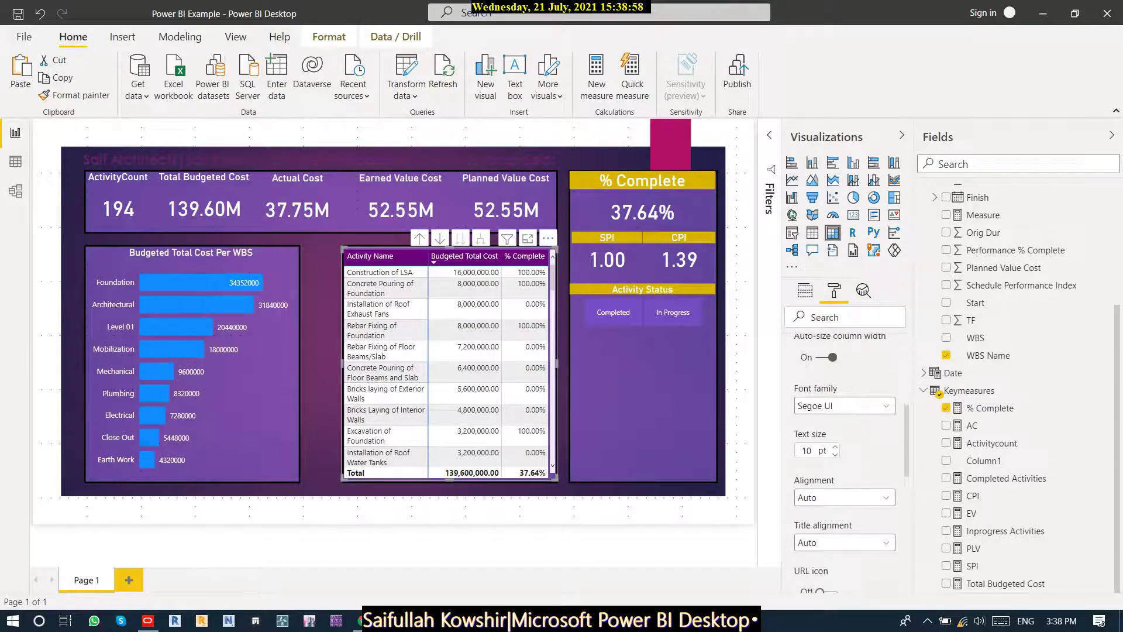
{"action": "scroll", "coordinate": [845, 456], "scroll_direction": "up", "scroll_amount": 3}
{"action": "scroll", "coordinate": [845, 456], "scroll_direction": "down", "scroll_amount": 4}
{"action": "scroll", "coordinate": [845, 456], "scroll_direction": "down", "scroll_amount": 5}
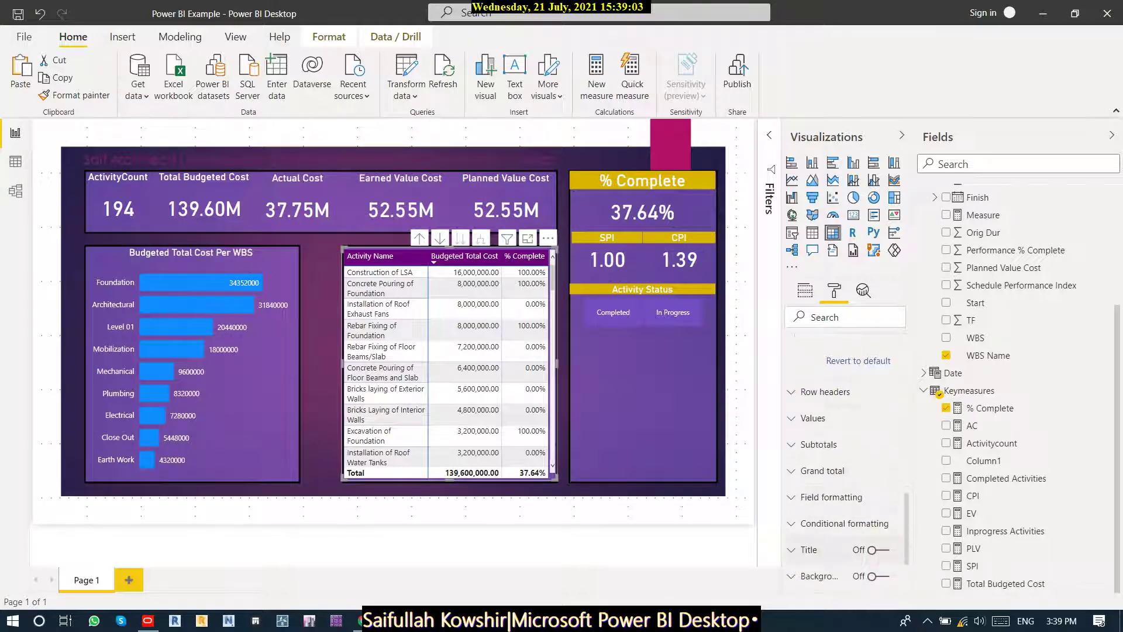
{"action": "left_click", "coordinate": [825, 392]}
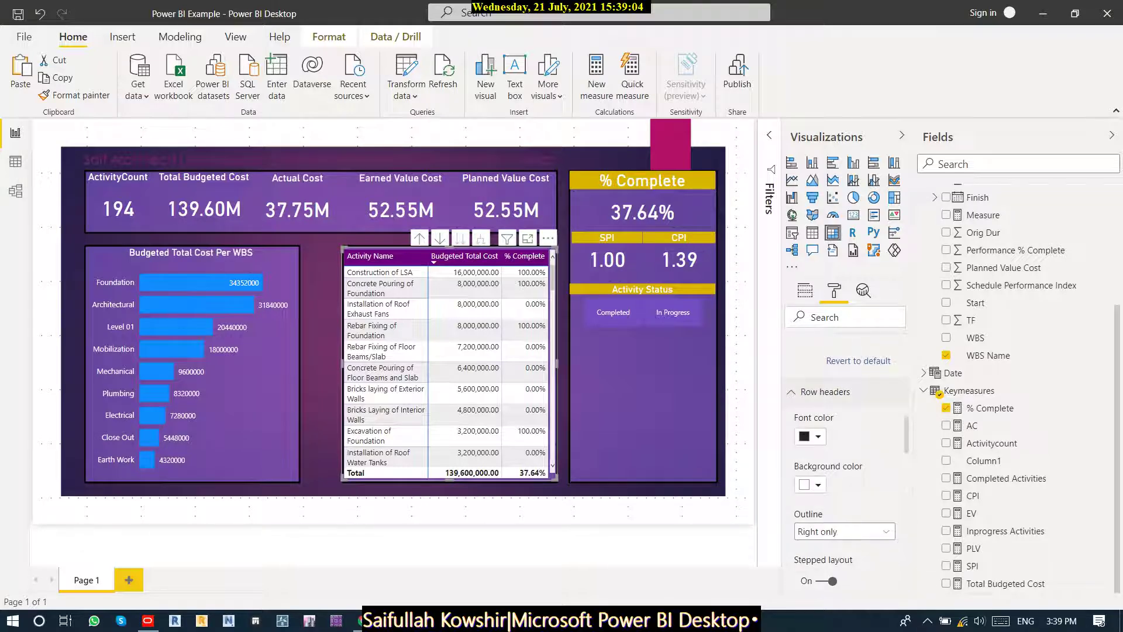
{"action": "left_click", "coordinate": [810, 437]}
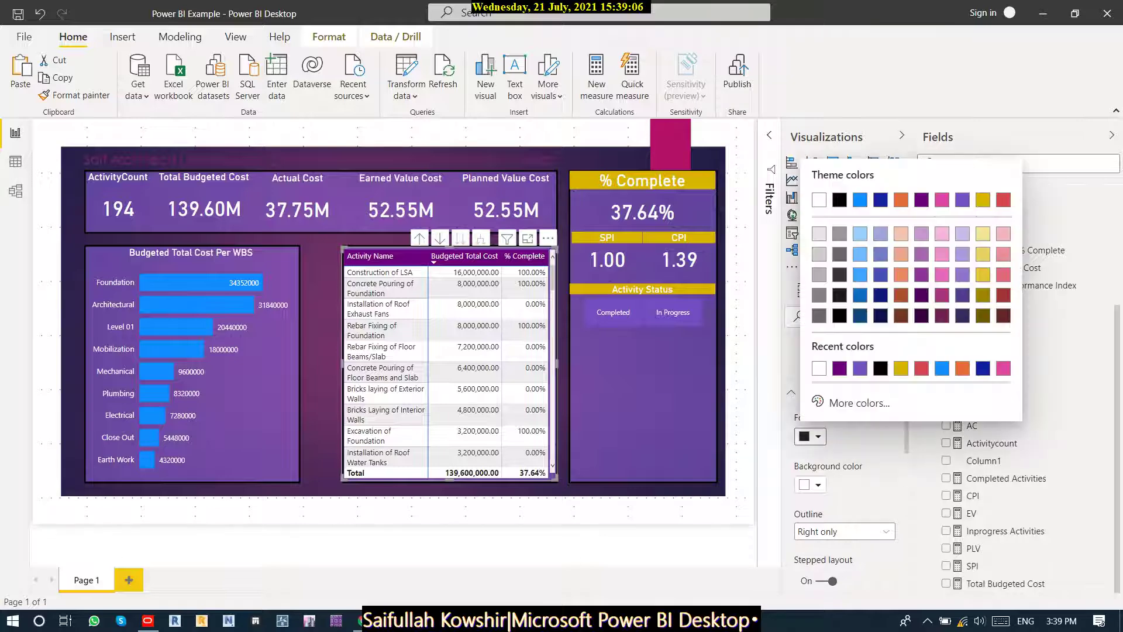
{"action": "left_click", "coordinate": [819, 367]}
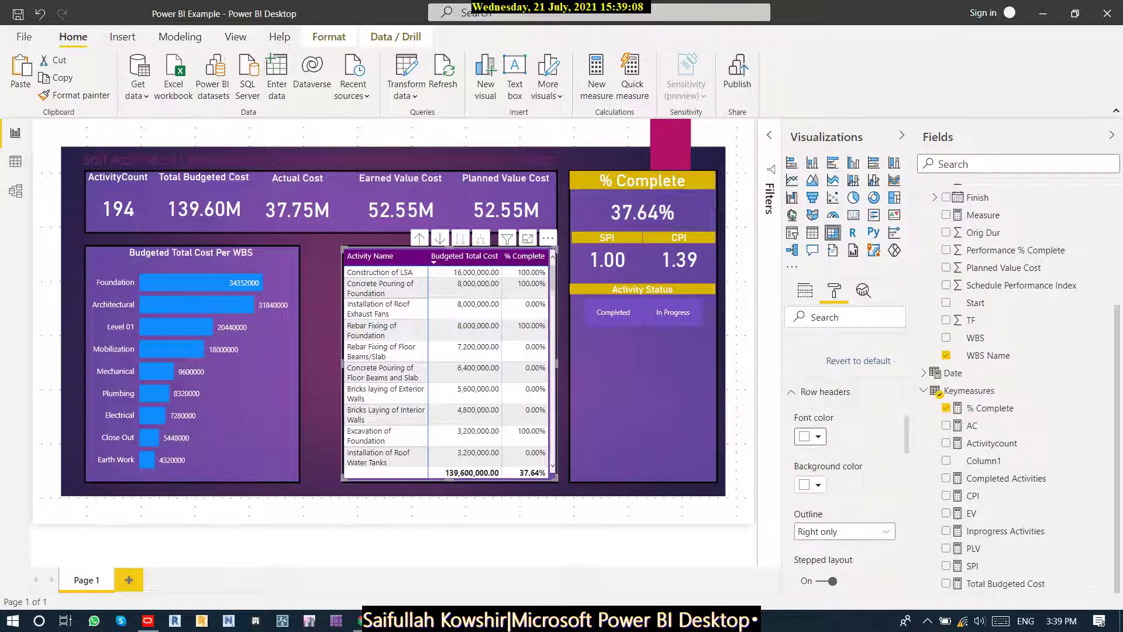
{"action": "left_click", "coordinate": [810, 484]}
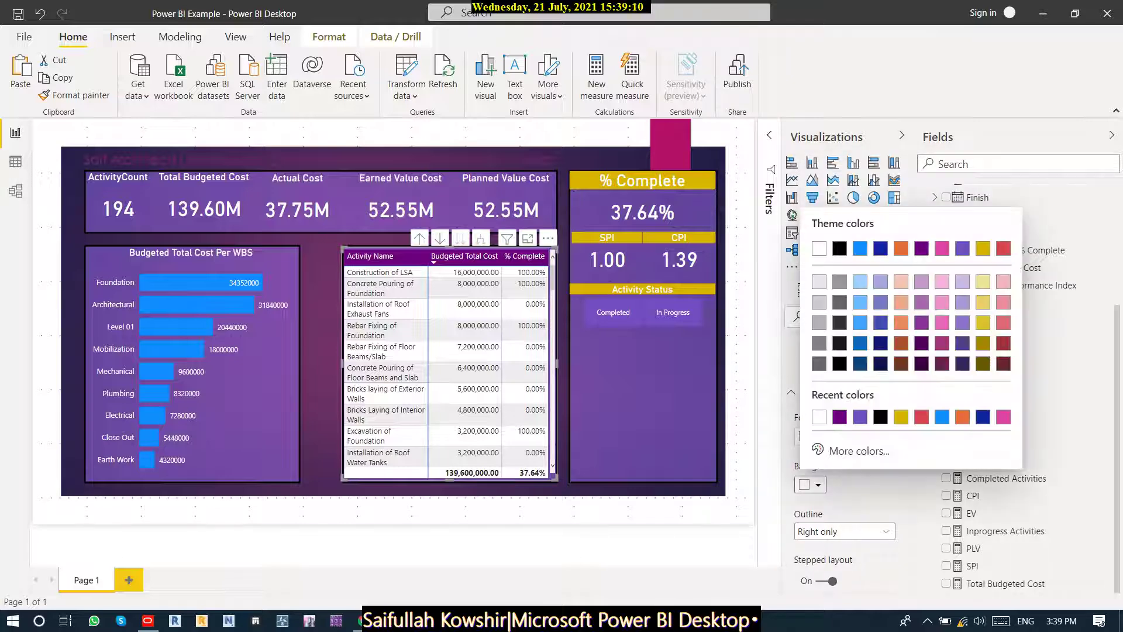
{"action": "left_click", "coordinate": [839, 417]}
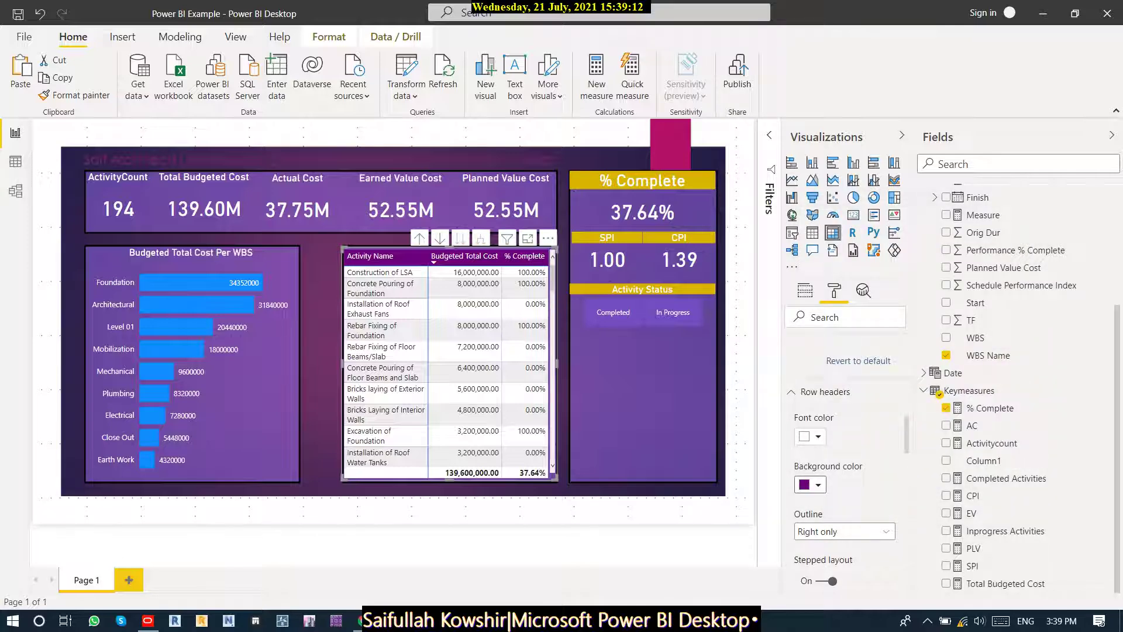
Set the matrix values' font color to white and their background color to dark purple.
{"action": "scroll", "coordinate": [845, 457], "scroll_direction": "down", "scroll_amount": 5}
{"action": "scroll", "coordinate": [845, 456], "scroll_direction": "down", "scroll_amount": 4}
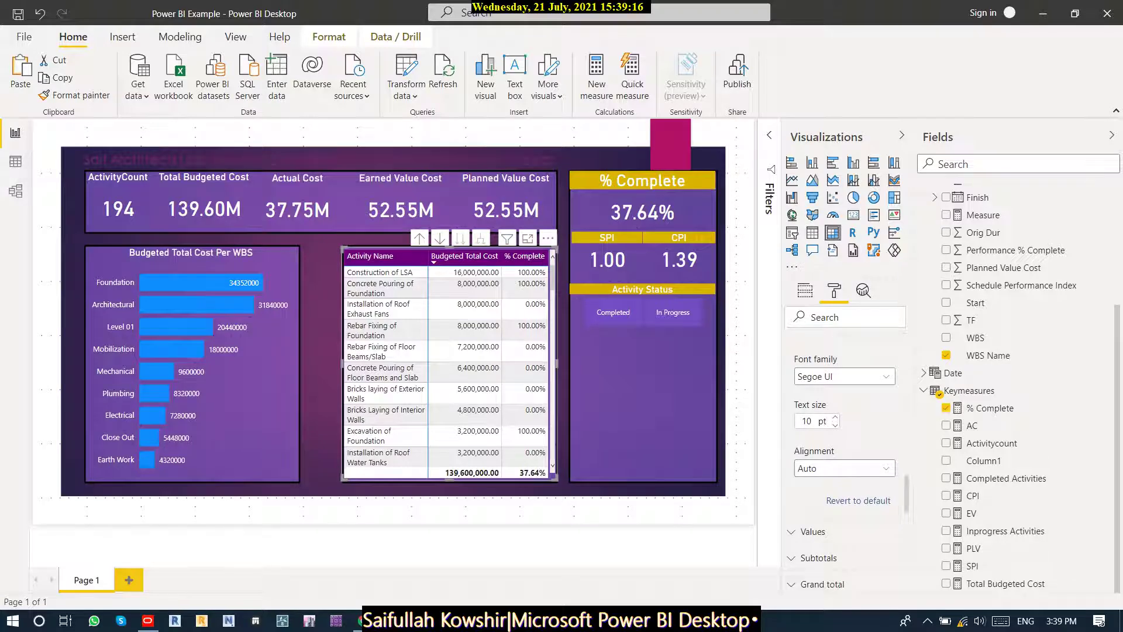
{"action": "left_click", "coordinate": [812, 532]}
{"action": "left_click", "coordinate": [813, 531]}
{"action": "left_click", "coordinate": [812, 532]}
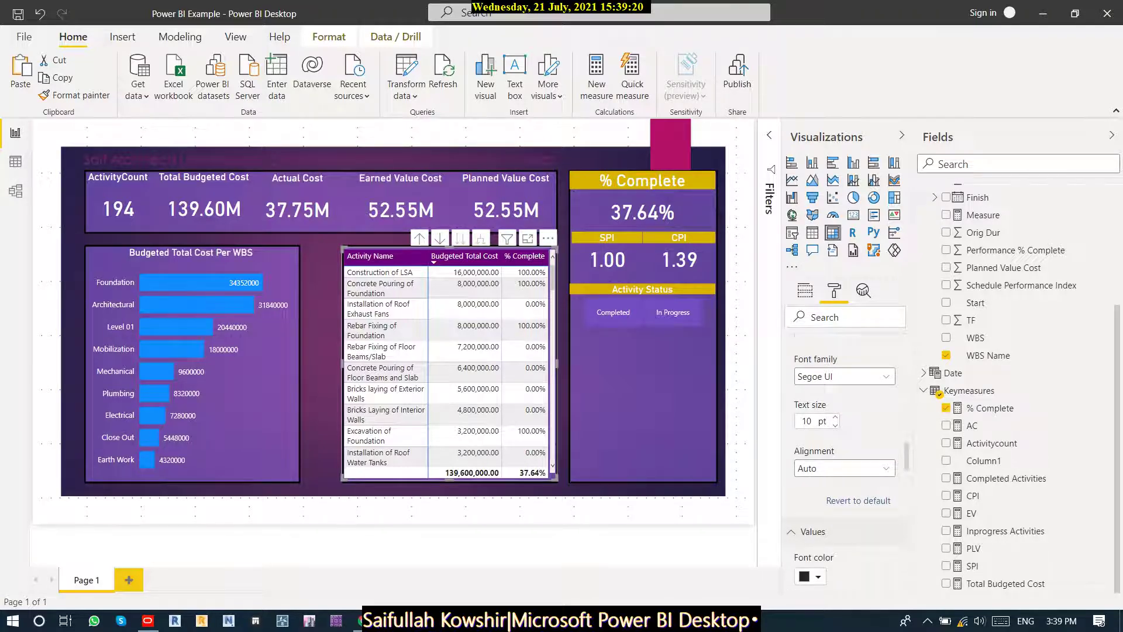
{"action": "scroll", "coordinate": [845, 438], "scroll_direction": "down", "scroll_amount": 5}
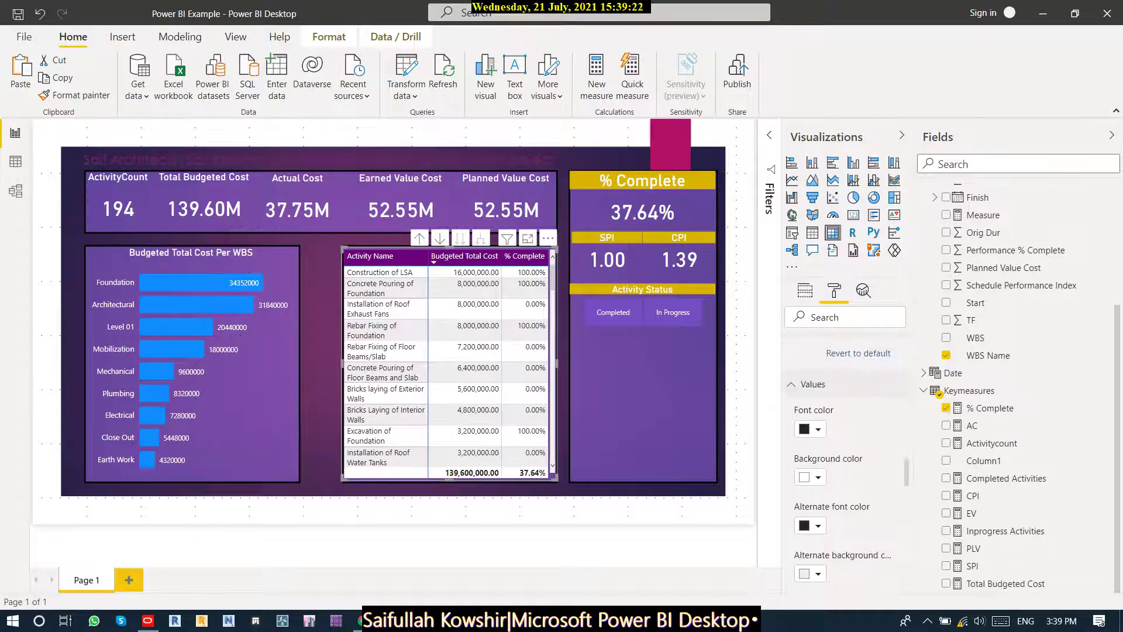
{"action": "left_click", "coordinate": [817, 429]}
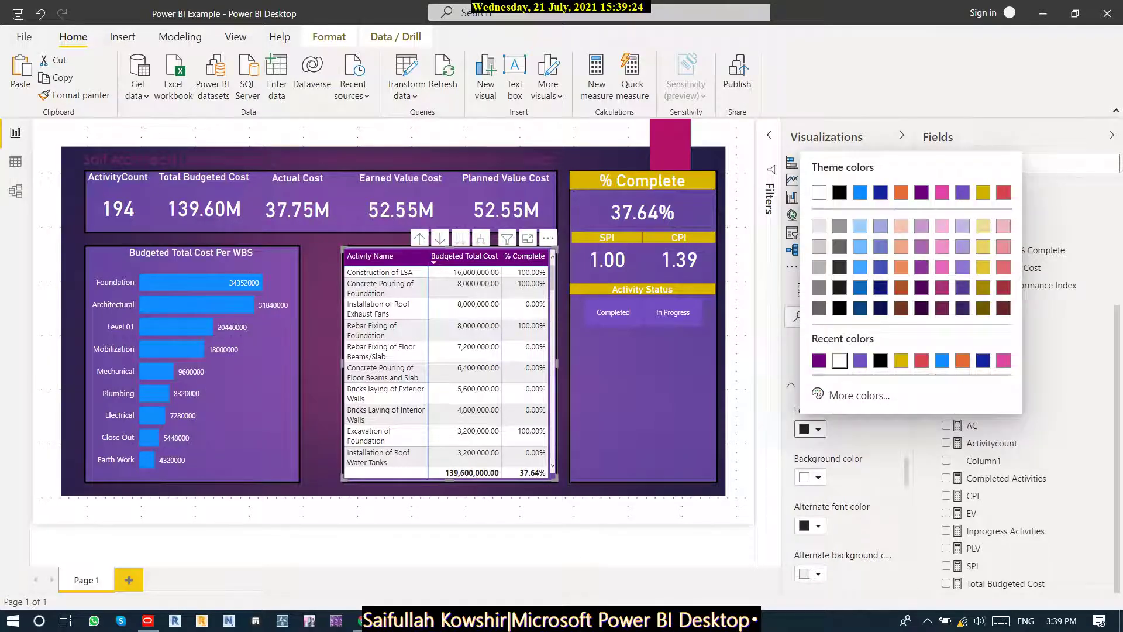
{"action": "left_click", "coordinate": [839, 360]}
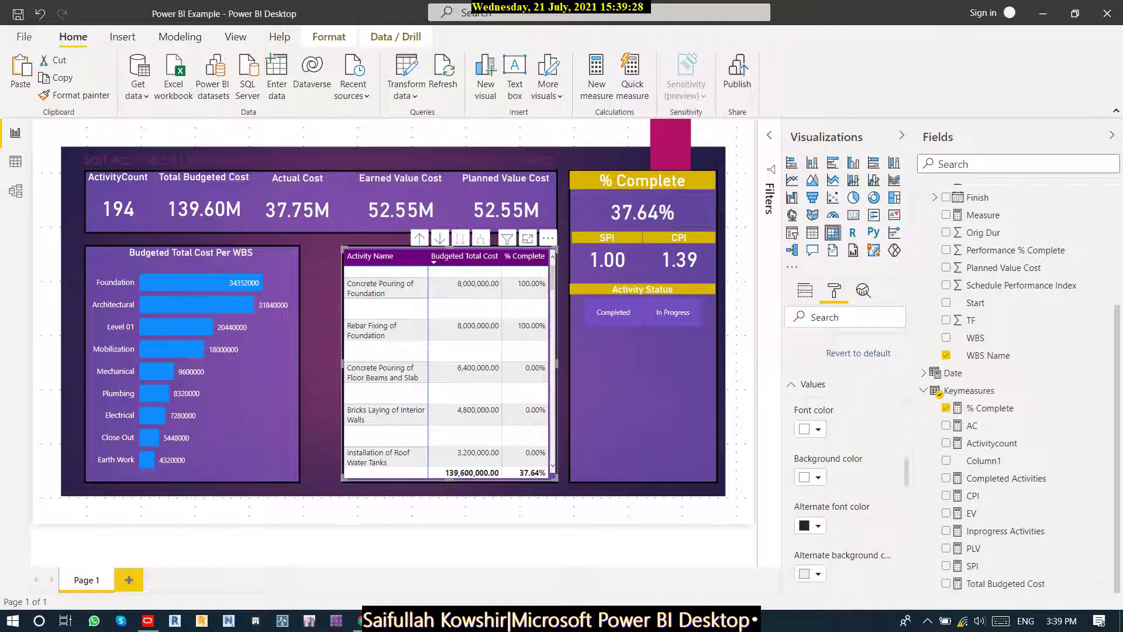
{"action": "left_click", "coordinate": [817, 429]}
{"action": "left_click", "coordinate": [840, 408]}
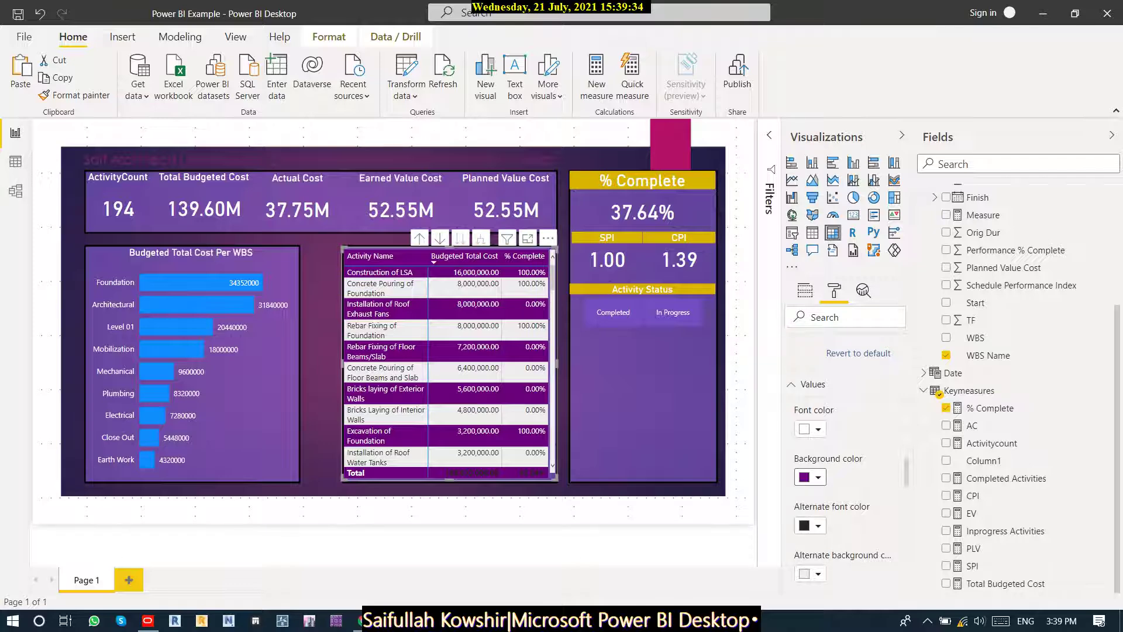
Give the matrix values a white alternate font color and a black alternate background color.
{"action": "left_click", "coordinate": [817, 477]}
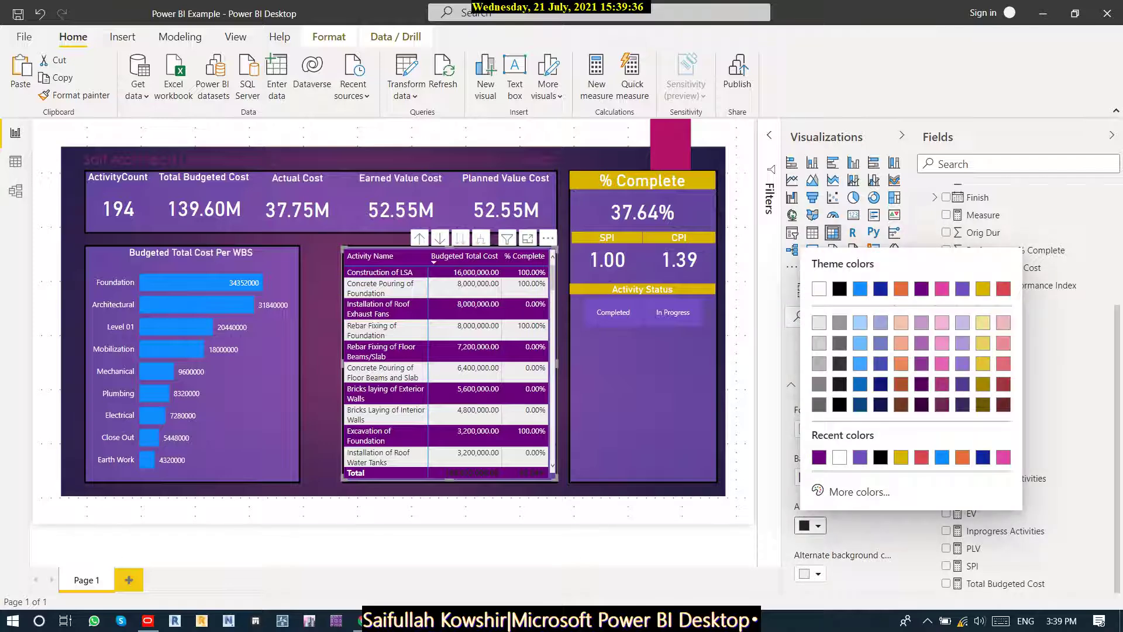
{"action": "left_click", "coordinate": [840, 457]}
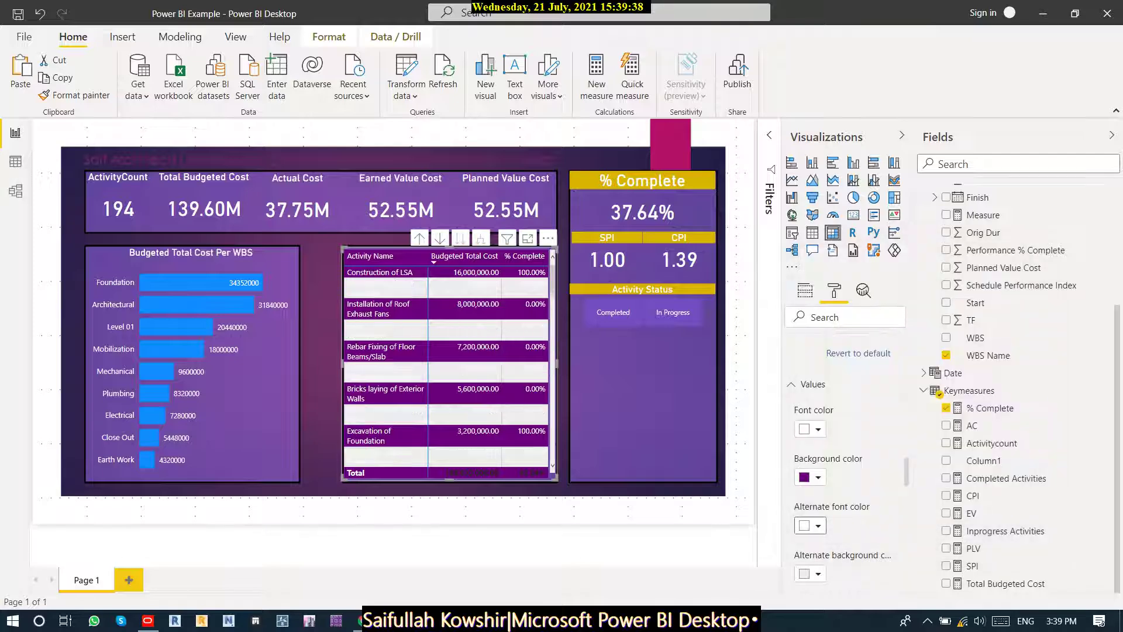
{"action": "left_click", "coordinate": [818, 574]}
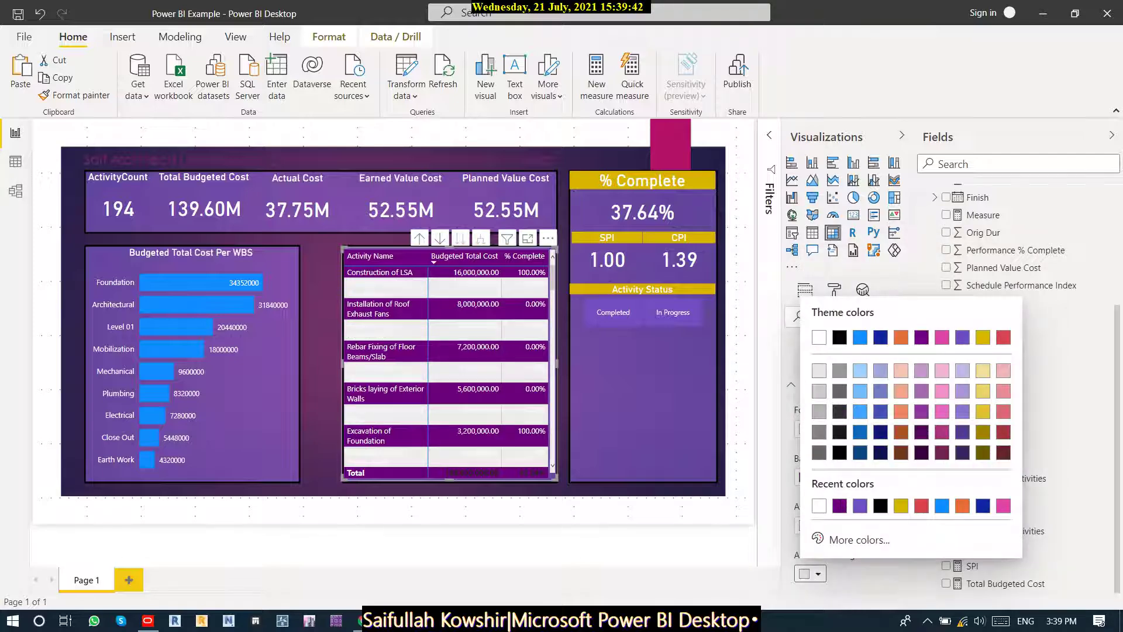
{"action": "left_click", "coordinate": [839, 452]}
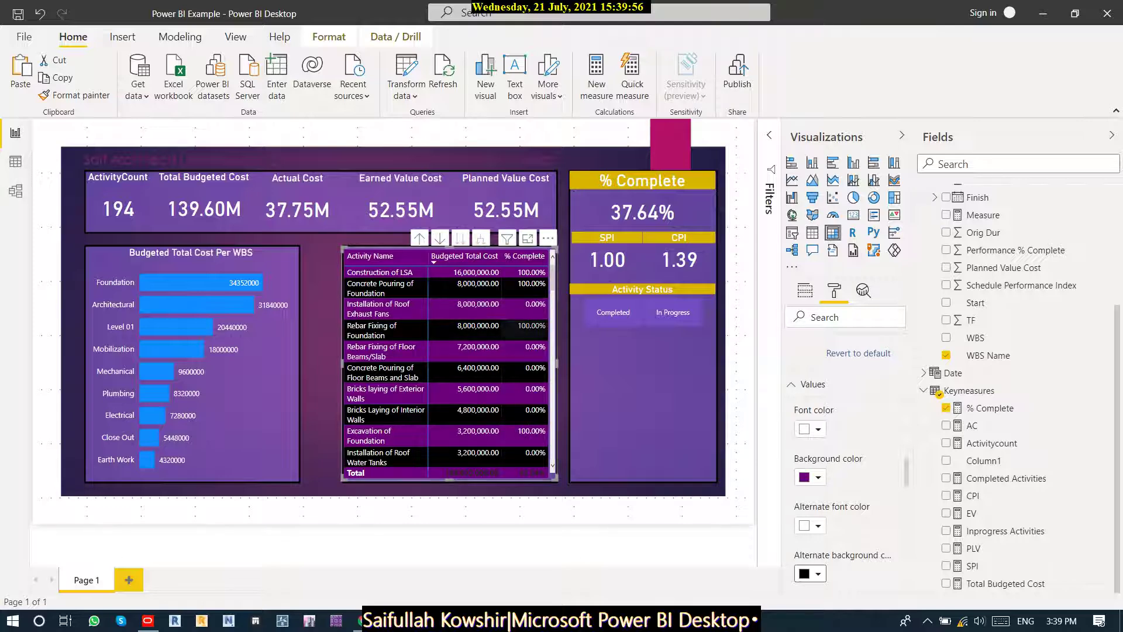
{"action": "left_click", "coordinate": [796, 385]}
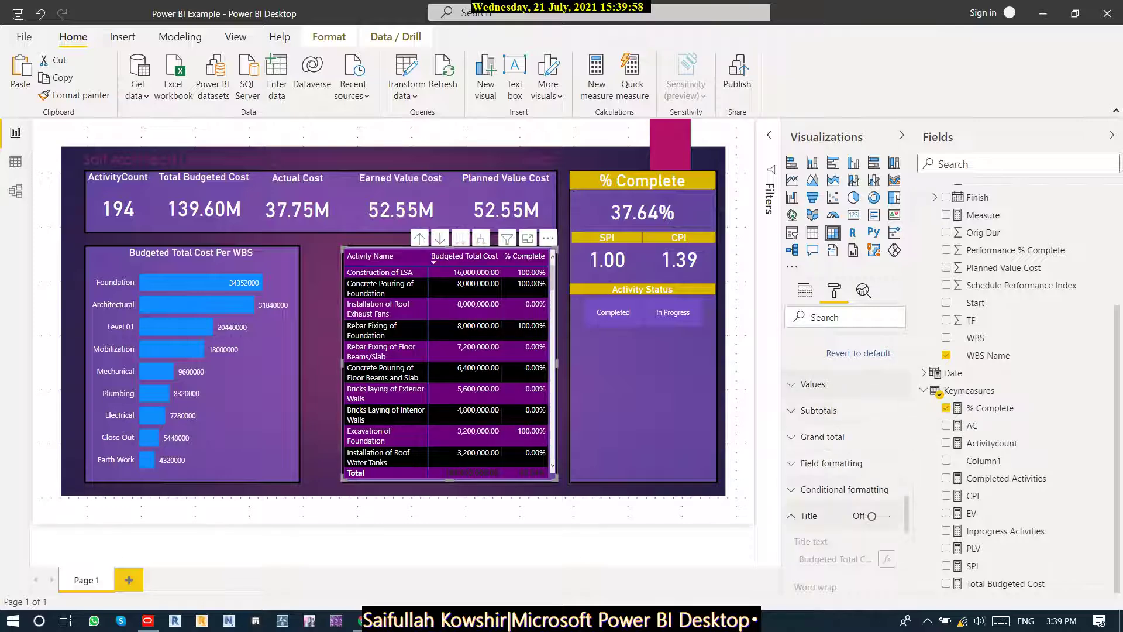
Review the display unit options for the Budgeted Total Cost field in the matrix, keeping None.
{"action": "left_click", "coordinate": [790, 462]}
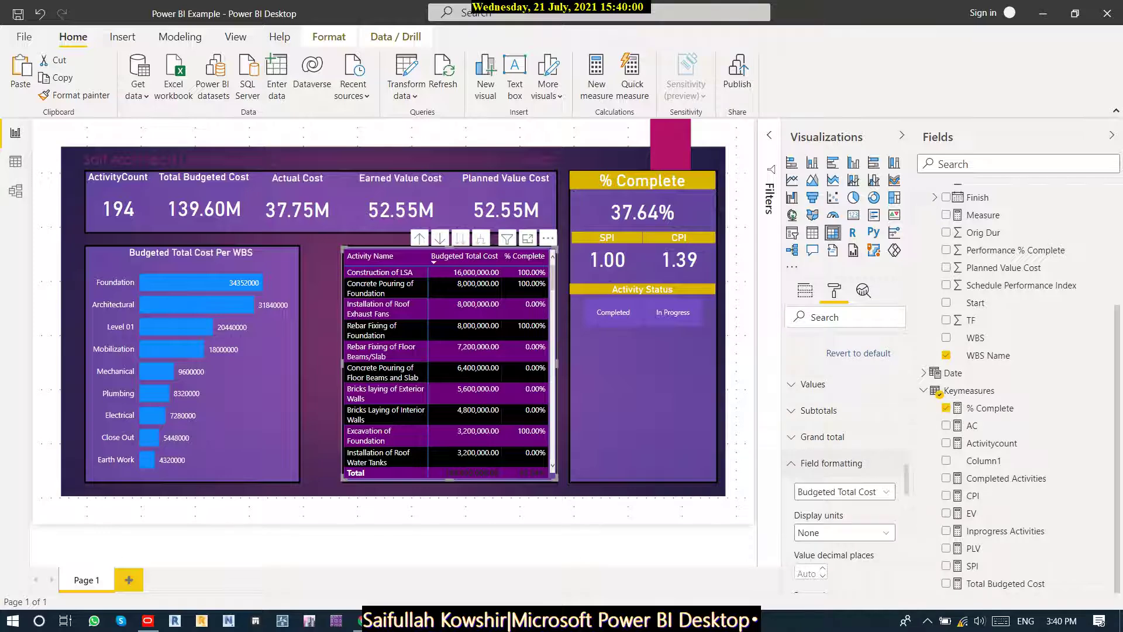
{"action": "left_click", "coordinate": [886, 491]}
{"action": "left_click", "coordinate": [842, 509]}
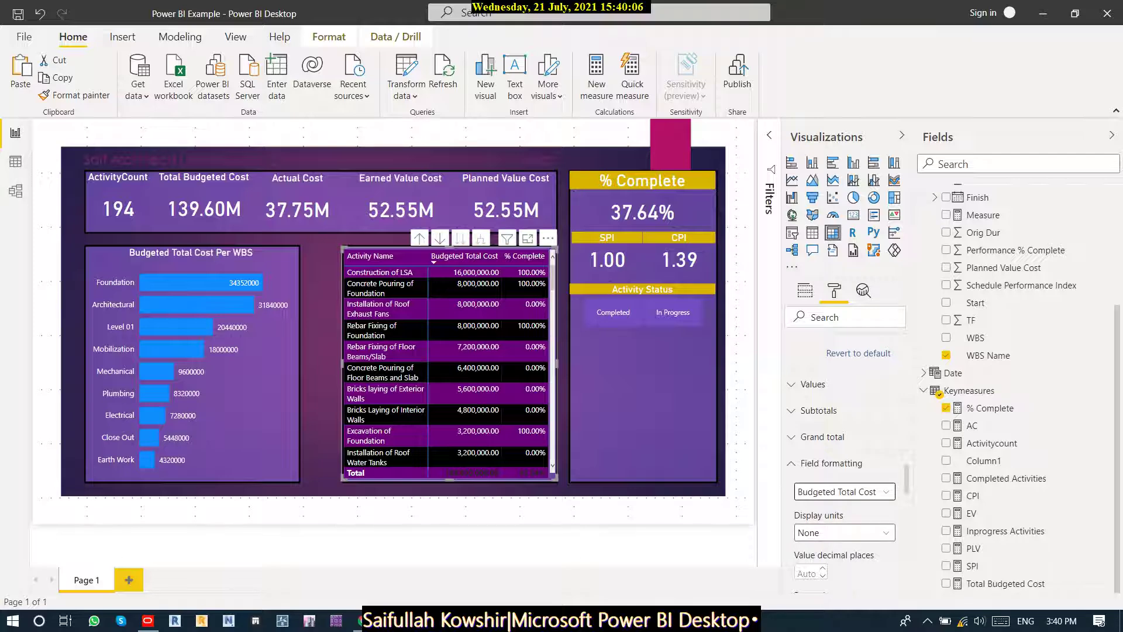
{"action": "left_click", "coordinate": [842, 532]}
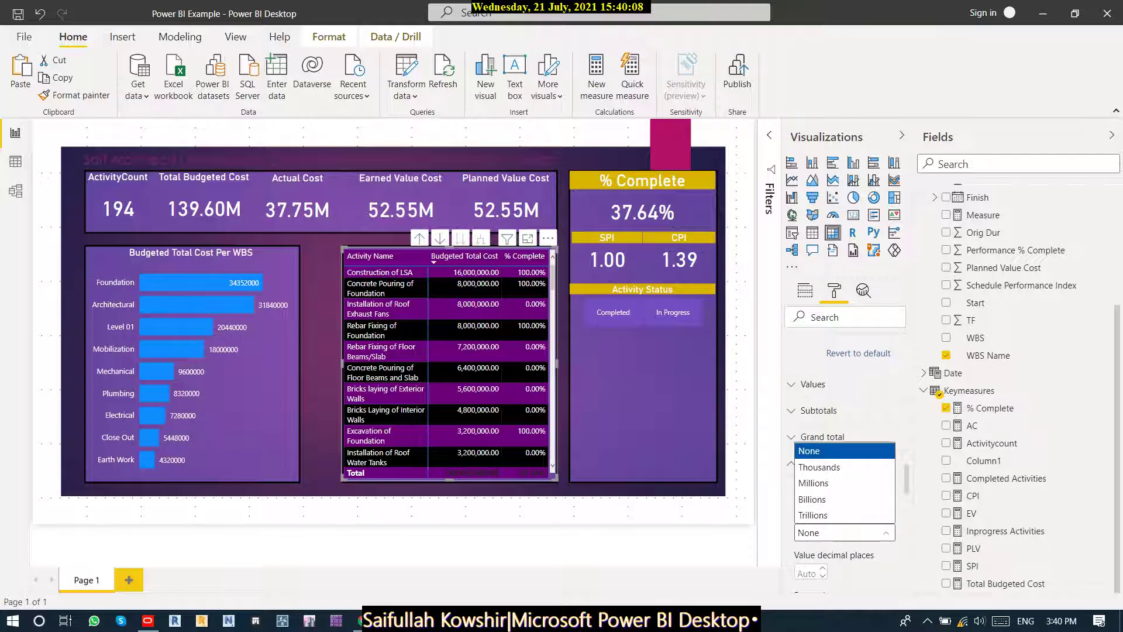
{"action": "left_click", "coordinate": [842, 451]}
{"action": "left_click", "coordinate": [831, 463]}
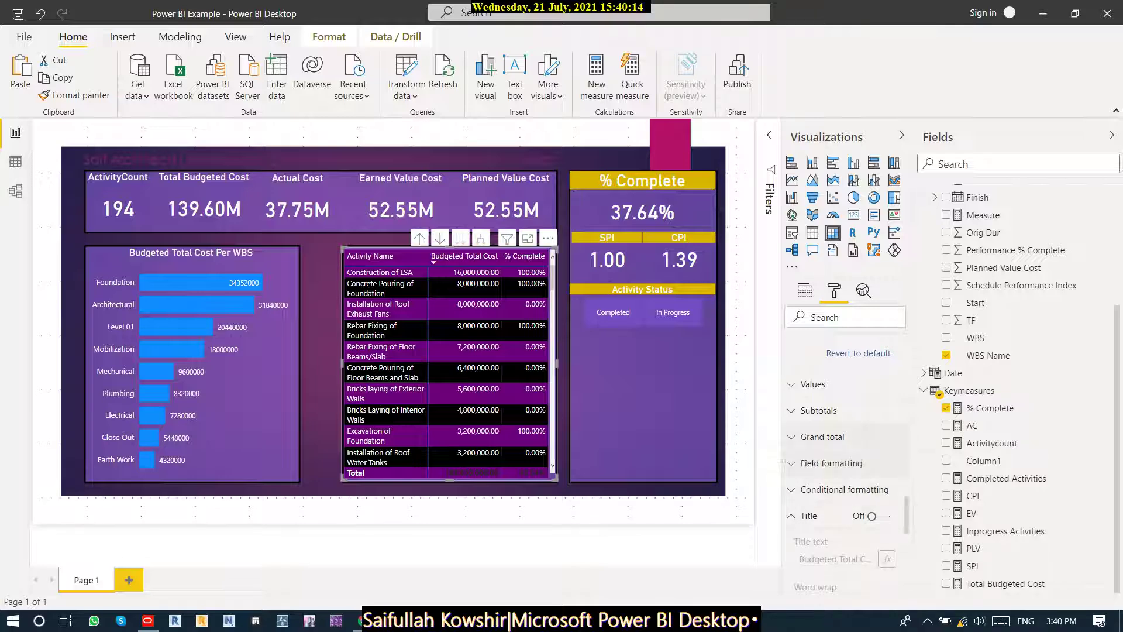
Set the font color of the matrix's grand total to white.
{"action": "left_click", "coordinate": [791, 437]}
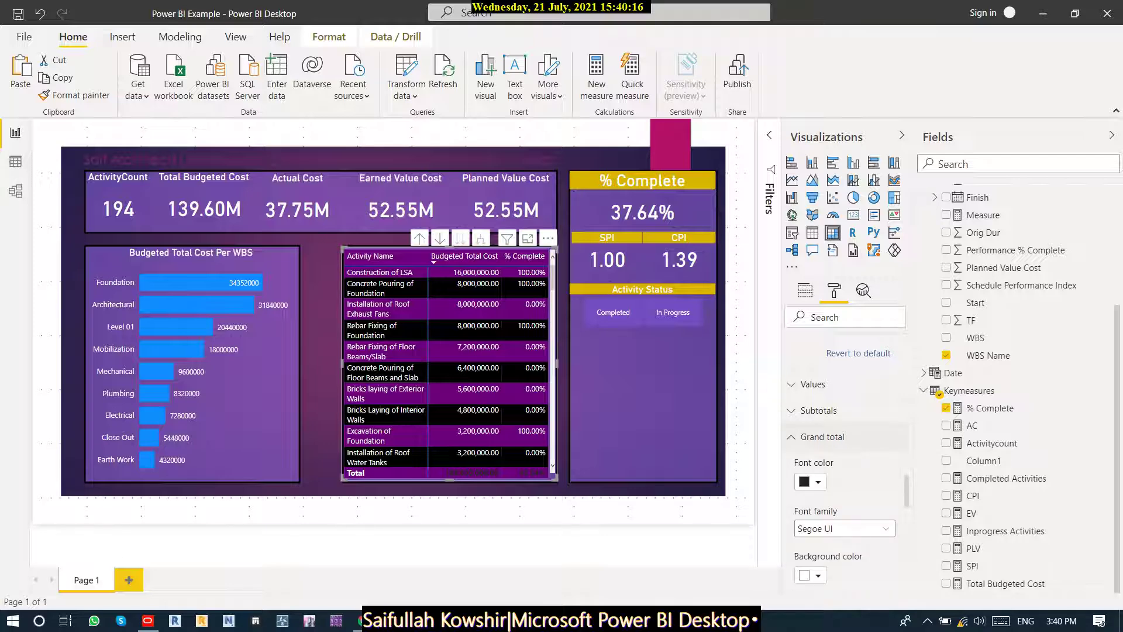
{"action": "left_click", "coordinate": [810, 482]}
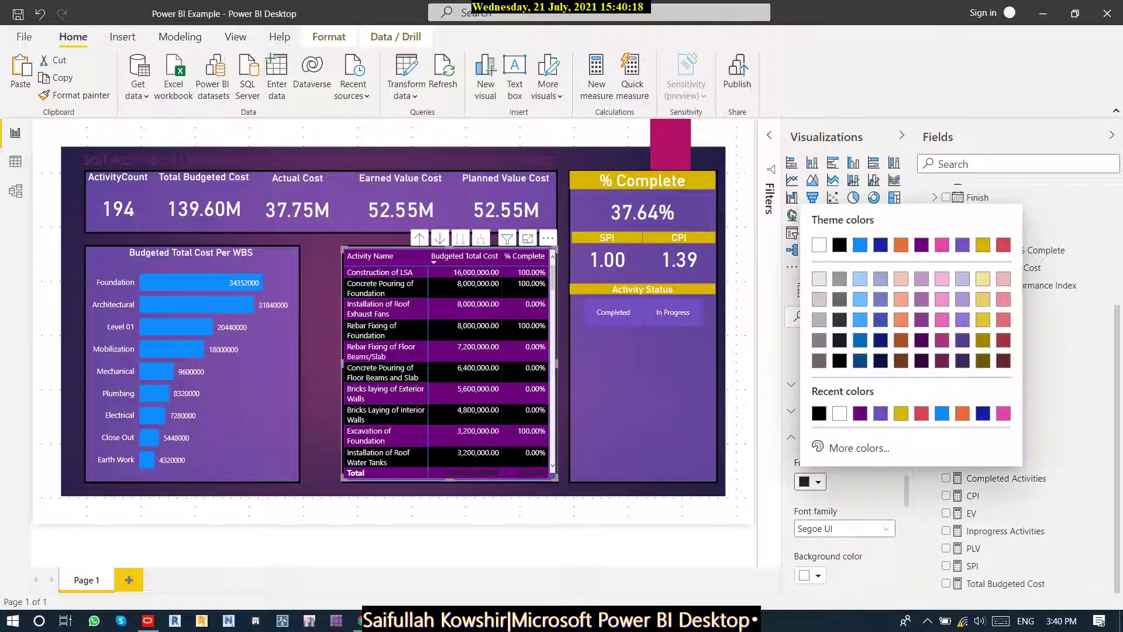
{"action": "left_click", "coordinate": [839, 413]}
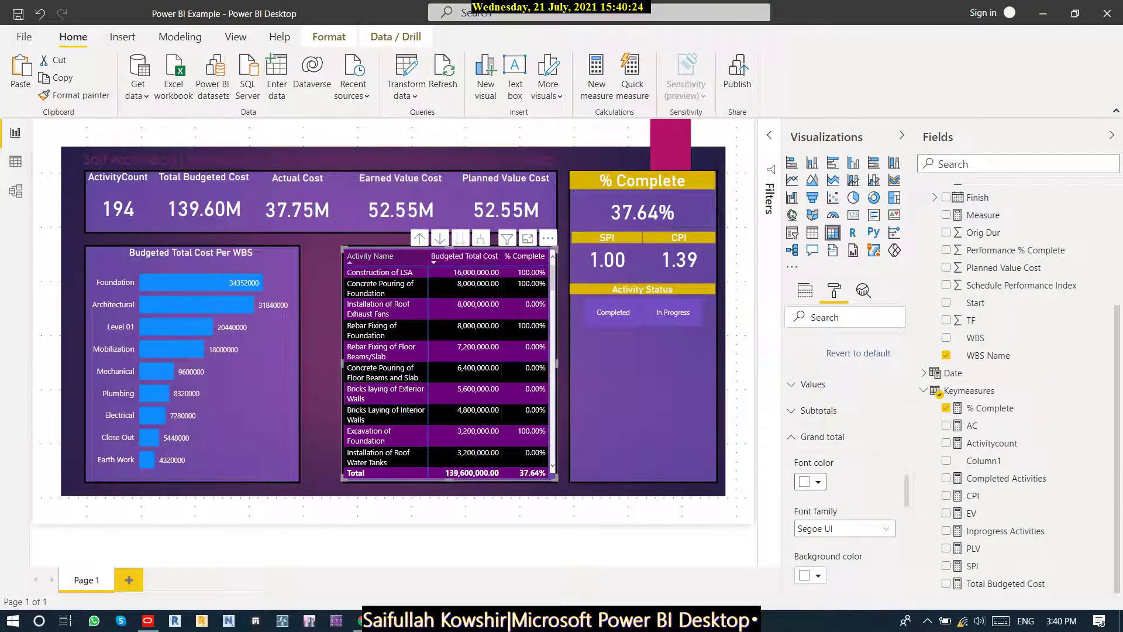
Cross-filter the page by the Construction of LSA activity and sort the matrix by Budgeted Total Cost in ascending order.
{"action": "left_click", "coordinate": [379, 272]}
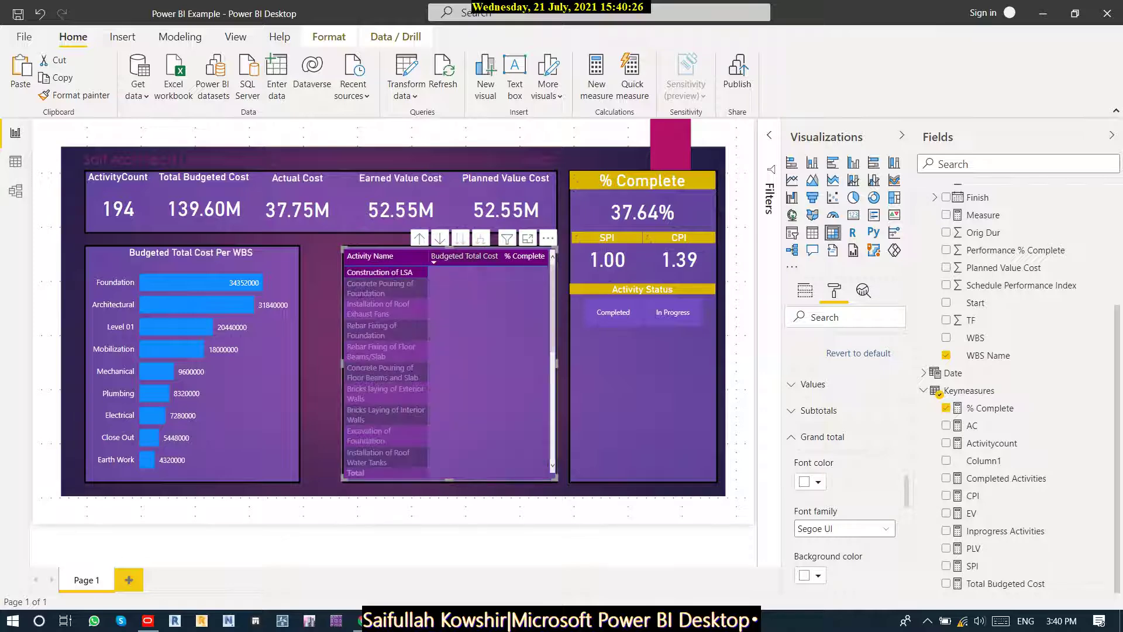
{"action": "left_click", "coordinate": [464, 256]}
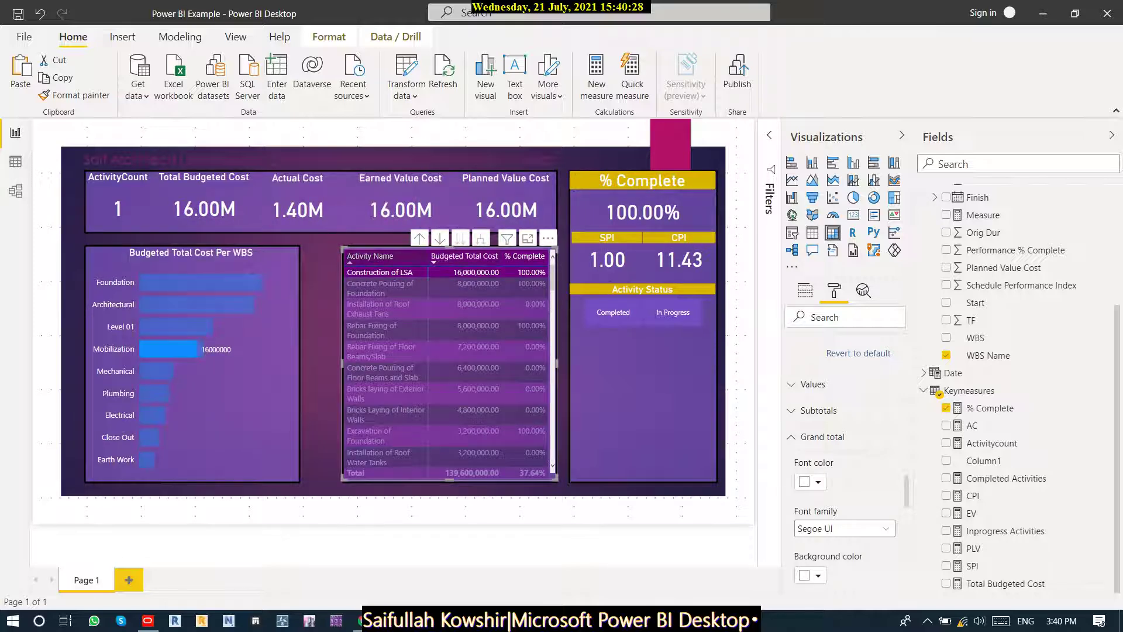
{"action": "scroll", "coordinate": [386, 304], "scroll_direction": "down", "scroll_amount": 4}
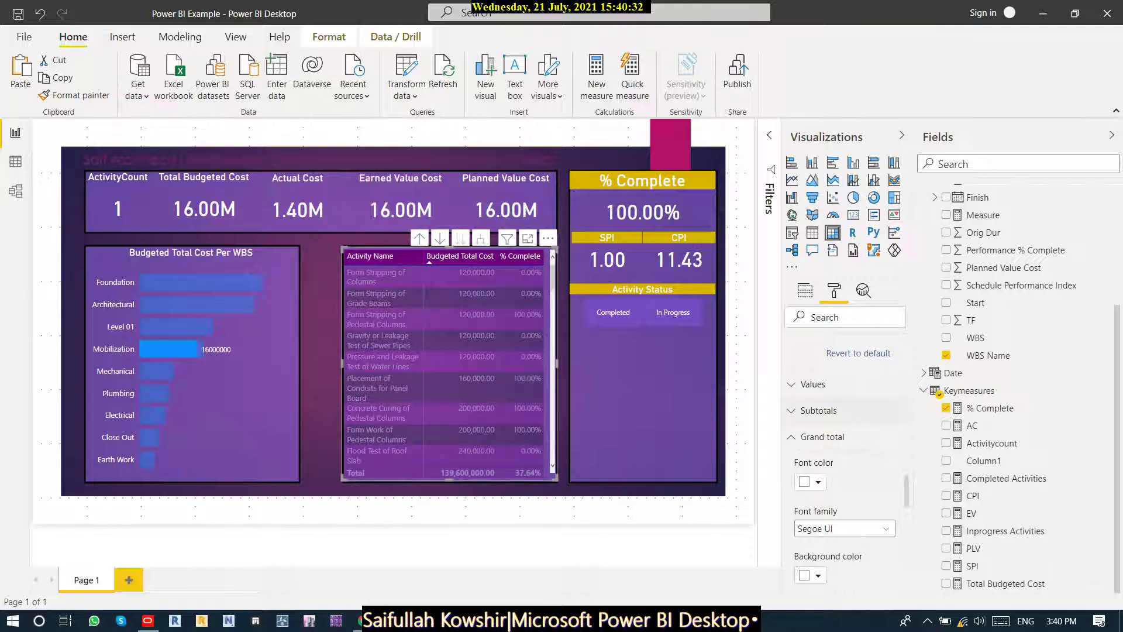
Open the matrix's conditional formatting settings and try conditional font color on Budgeted Total Cost.
{"action": "left_click", "coordinate": [821, 436]}
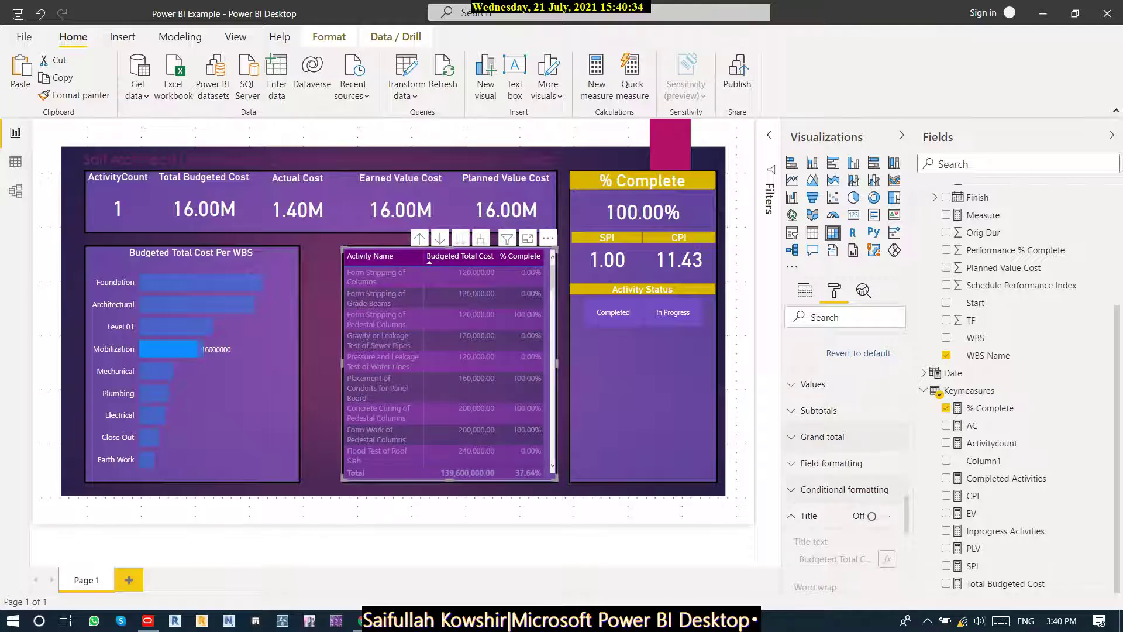
{"action": "left_click", "coordinate": [844, 489]}
{"action": "scroll", "coordinate": [844, 489], "scroll_direction": "down", "scroll_amount": 1}
{"action": "scroll", "coordinate": [844, 462], "scroll_direction": "down", "scroll_amount": 2}
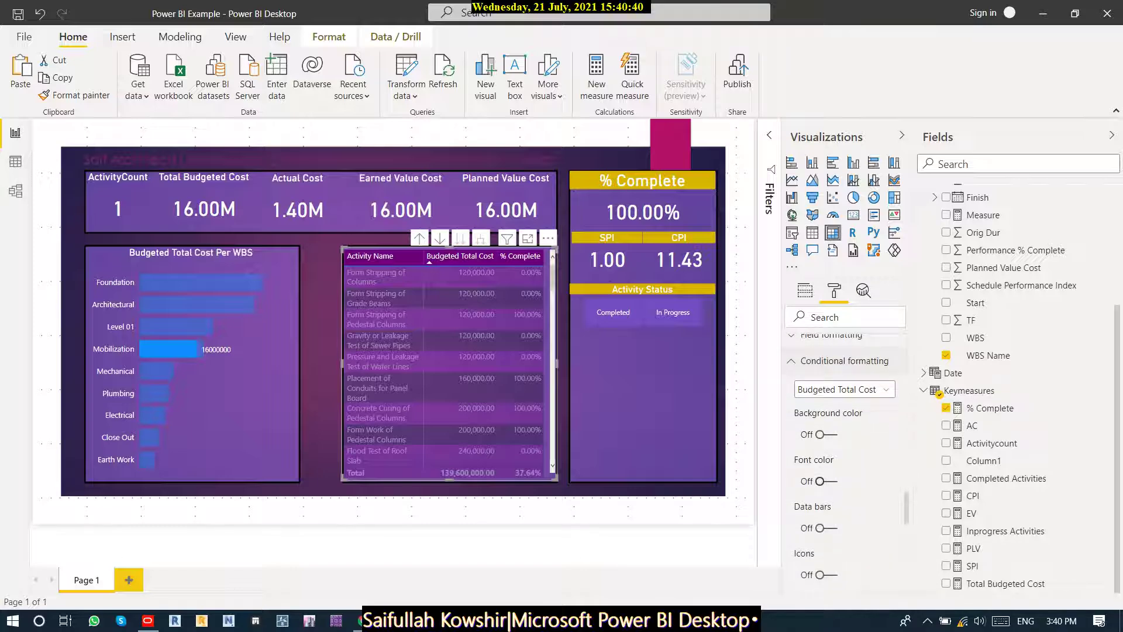
{"action": "left_click", "coordinate": [826, 481]}
{"action": "left_click", "coordinate": [826, 480]}
Cross-filter the page by Gravity or Leakage Test of Sewer Pipes, and by Form Stripping of Grade Beams instead.
{"action": "left_click", "coordinate": [380, 340]}
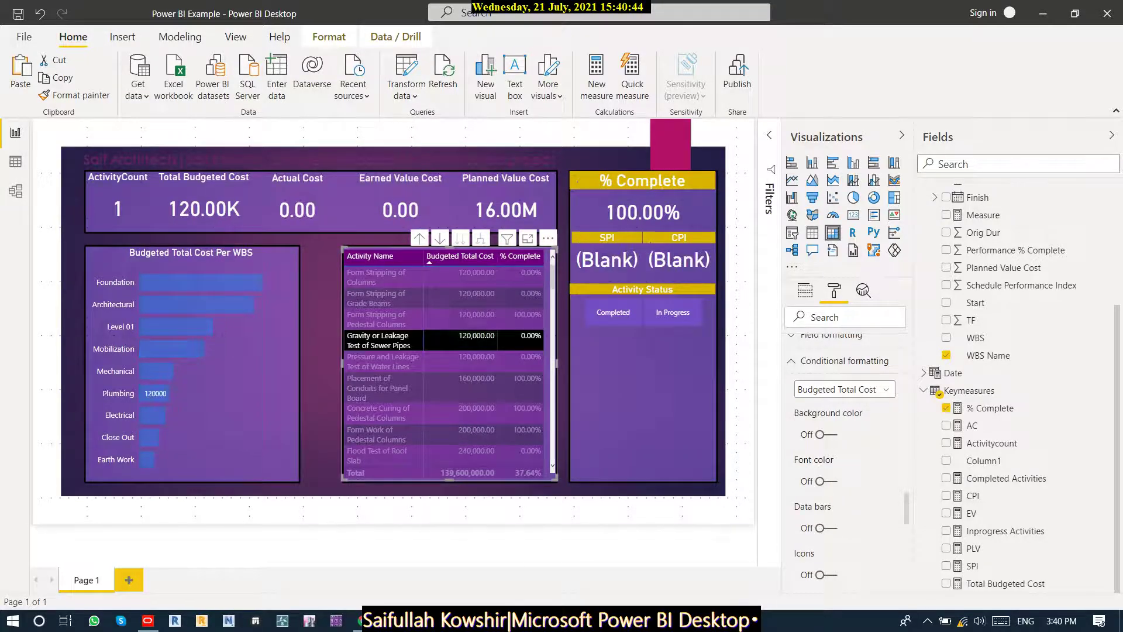
{"action": "left_click", "coordinate": [383, 298]}
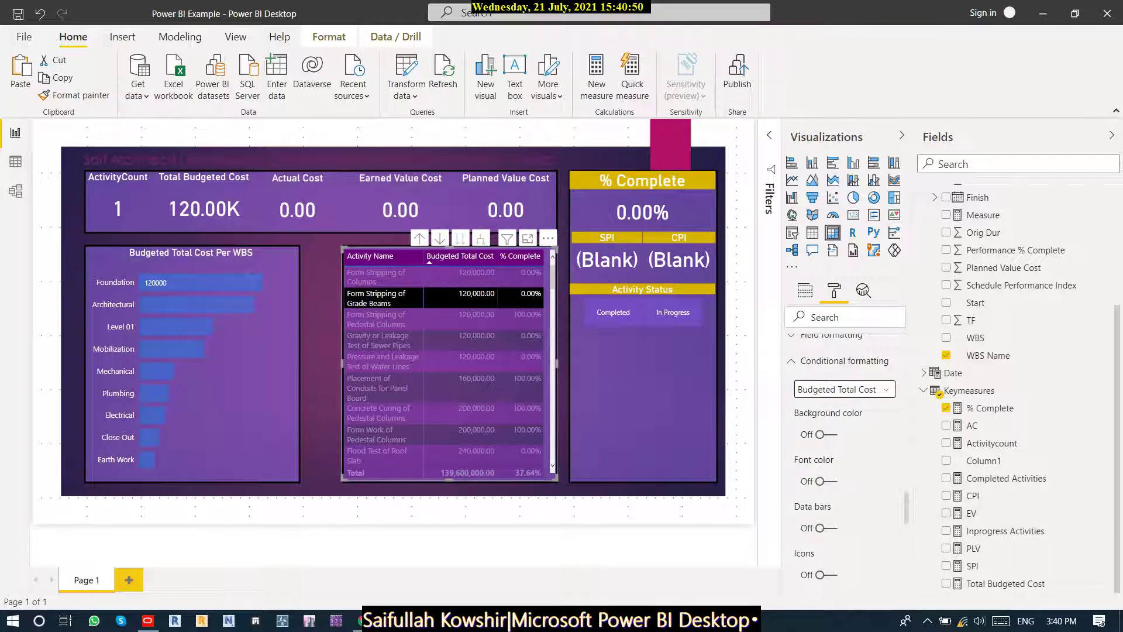
Switch the matrix's conditional formatting to the % Complete field and try data bars on its values.
{"action": "left_click", "coordinate": [845, 389]}
{"action": "left_click", "coordinate": [822, 423]}
{"action": "left_click", "coordinate": [825, 527]}
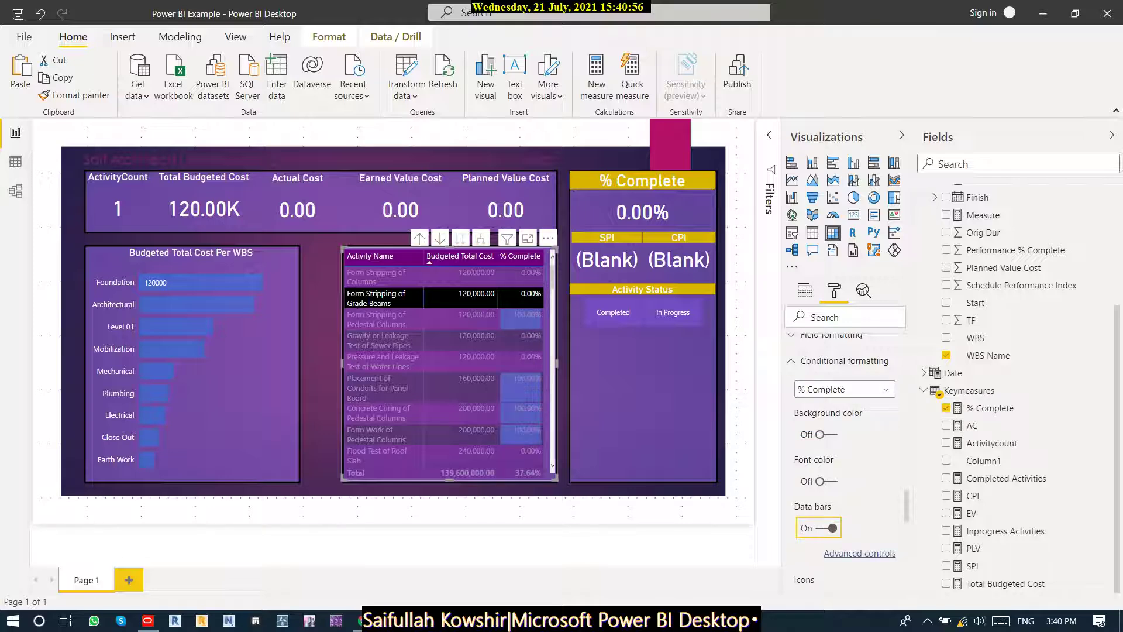
{"action": "left_click", "coordinate": [826, 527]}
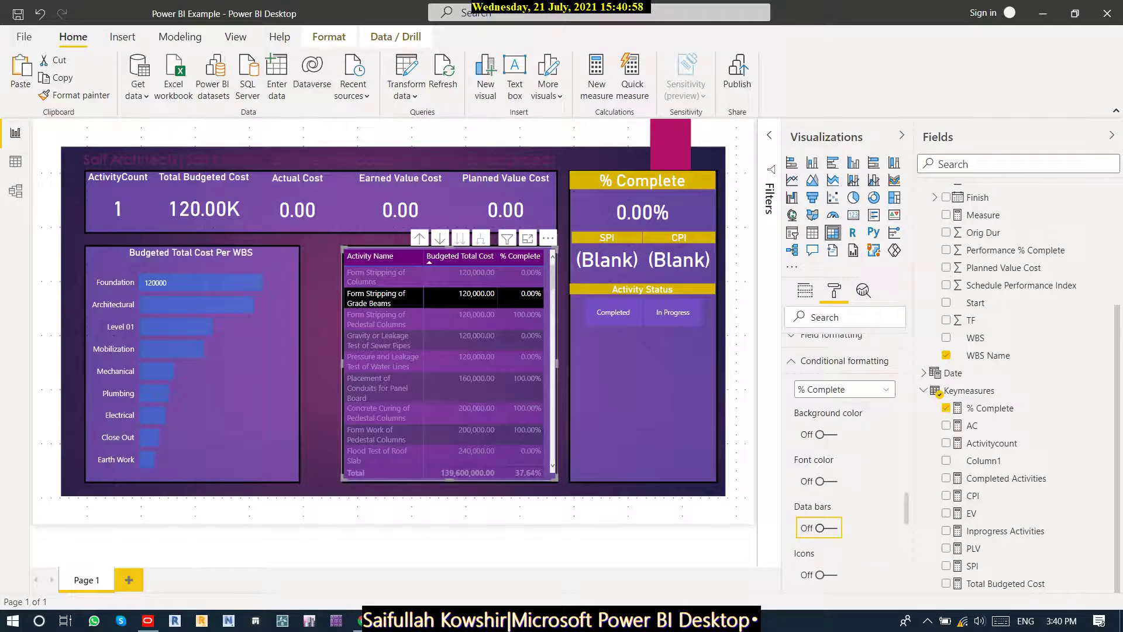
Enable conditional icons for % Complete and open the icon style choices in its advanced settings.
{"action": "left_click", "coordinate": [825, 574]}
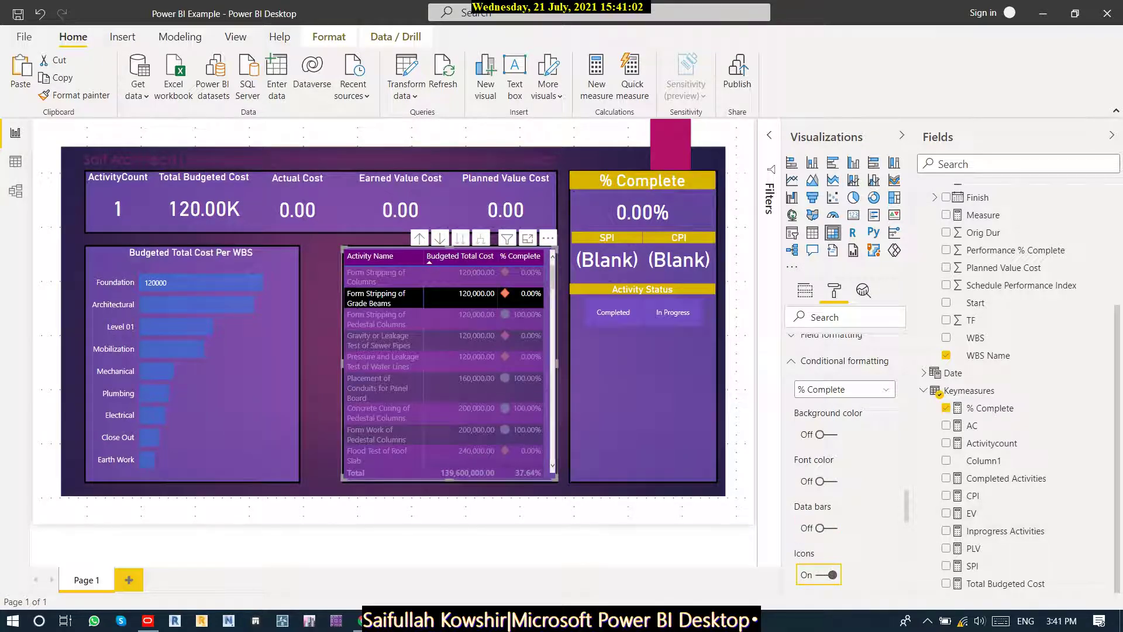
{"action": "scroll", "coordinate": [845, 439], "scroll_direction": "down", "scroll_amount": 3}
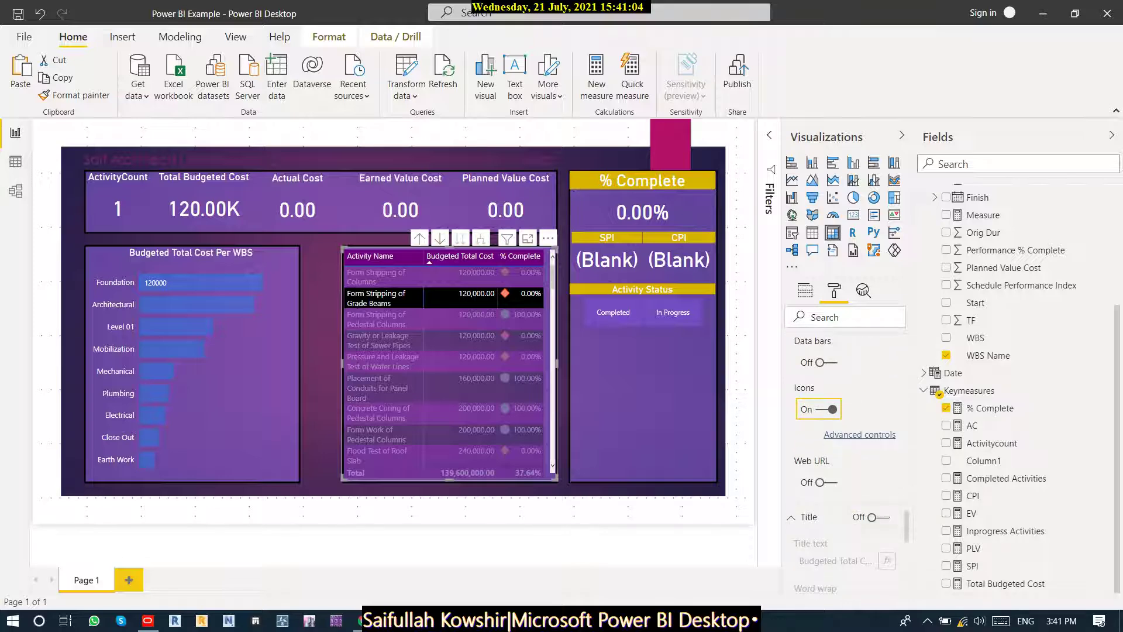
{"action": "left_click", "coordinate": [859, 434]}
{"action": "left_click", "coordinate": [780, 276]}
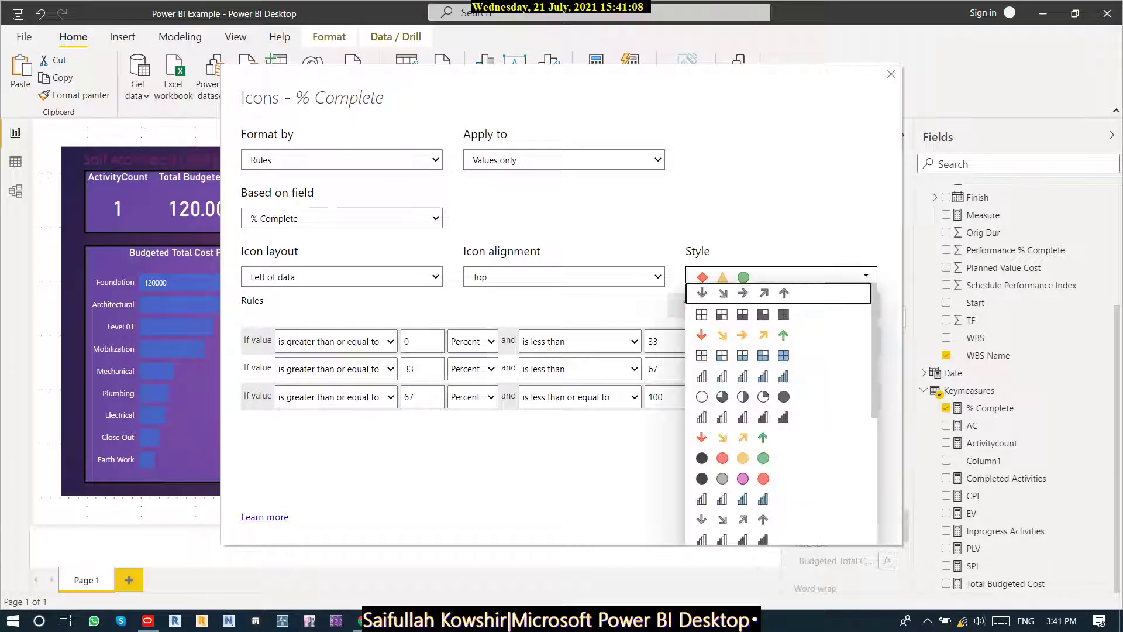
Apply the five coloured directional arrows icon style to the % Complete rules and accept the icon settings.
{"action": "left_click", "coordinate": [743, 292]}
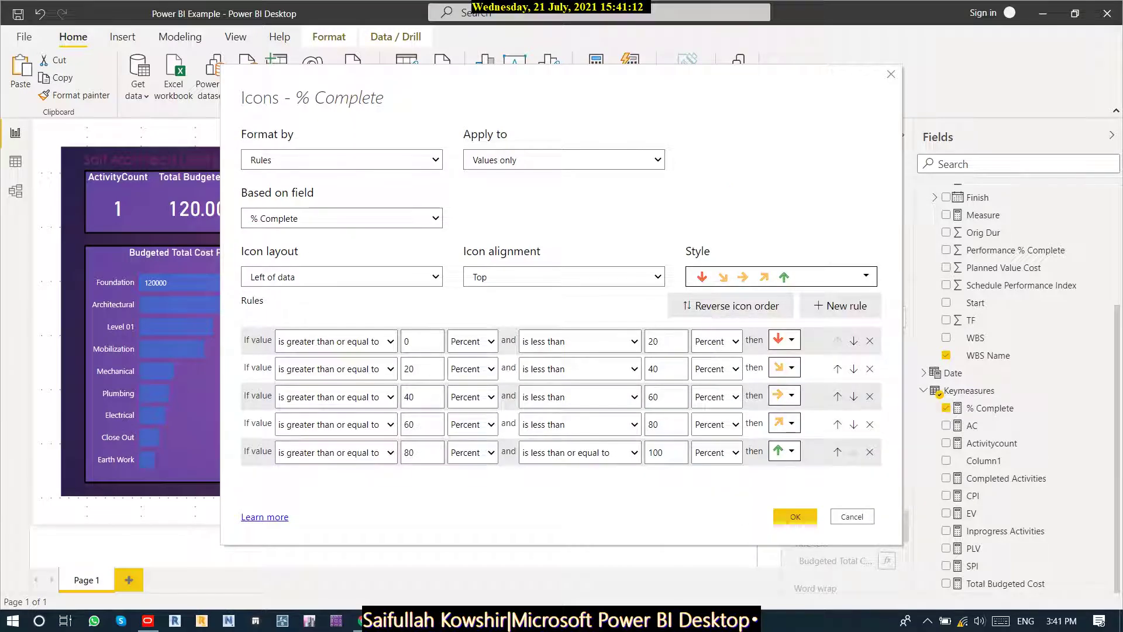
{"action": "double_click", "coordinate": [653, 341]}
{"action": "left_click", "coordinate": [794, 517]}
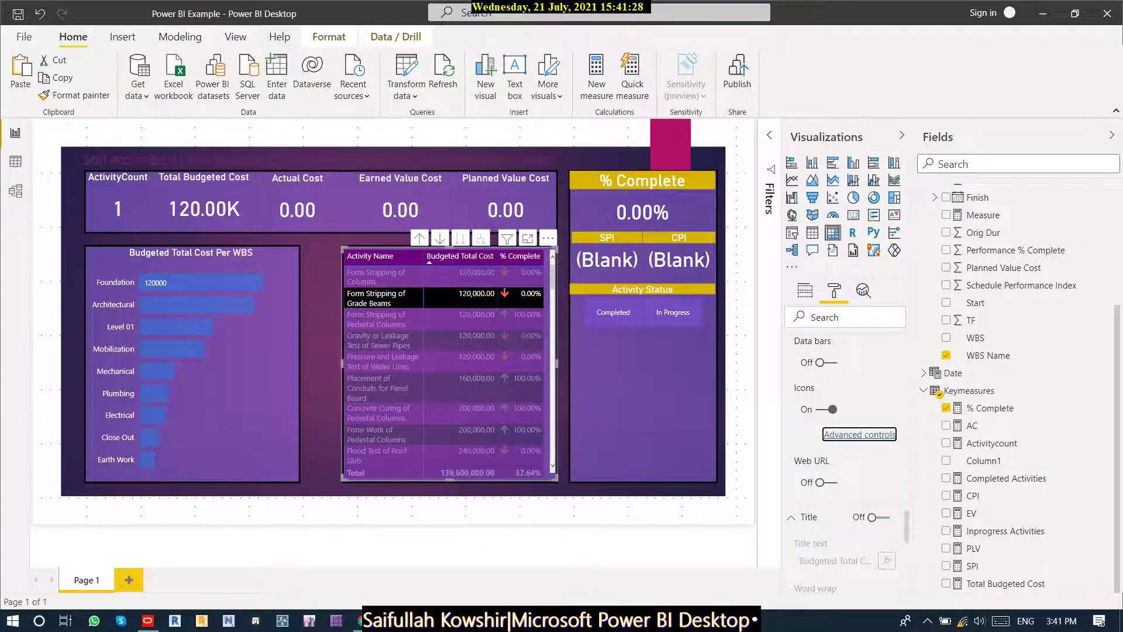
Filter the dashboard by Completed activities, inspect the activity table in focus mode, and return to the report.
{"action": "left_click", "coordinate": [522, 340]}
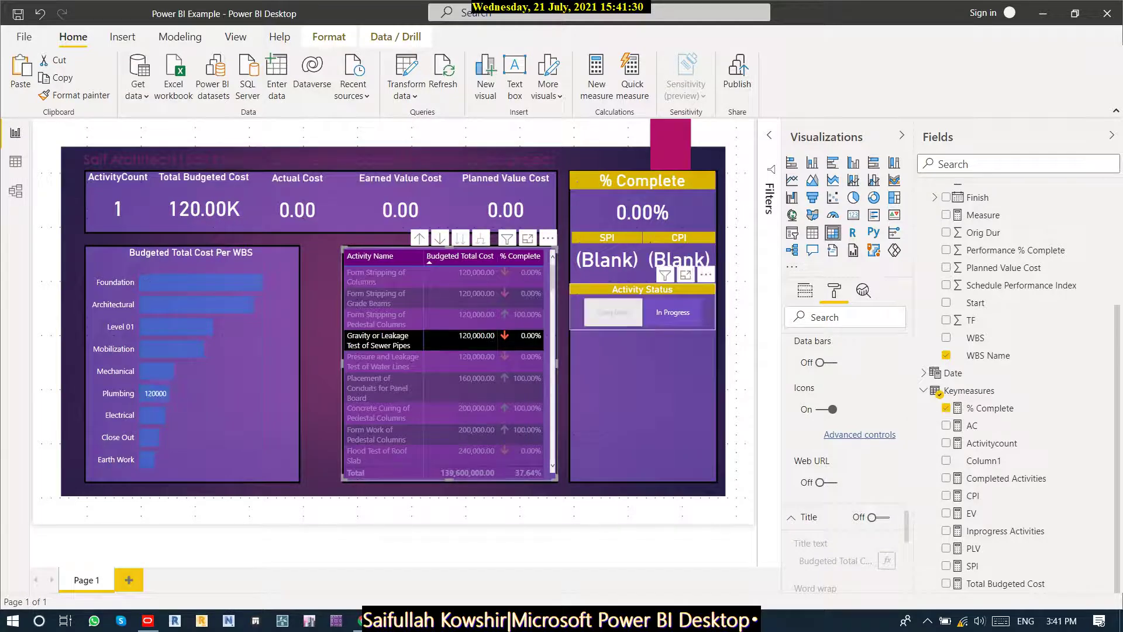
{"action": "left_click", "coordinate": [613, 311]}
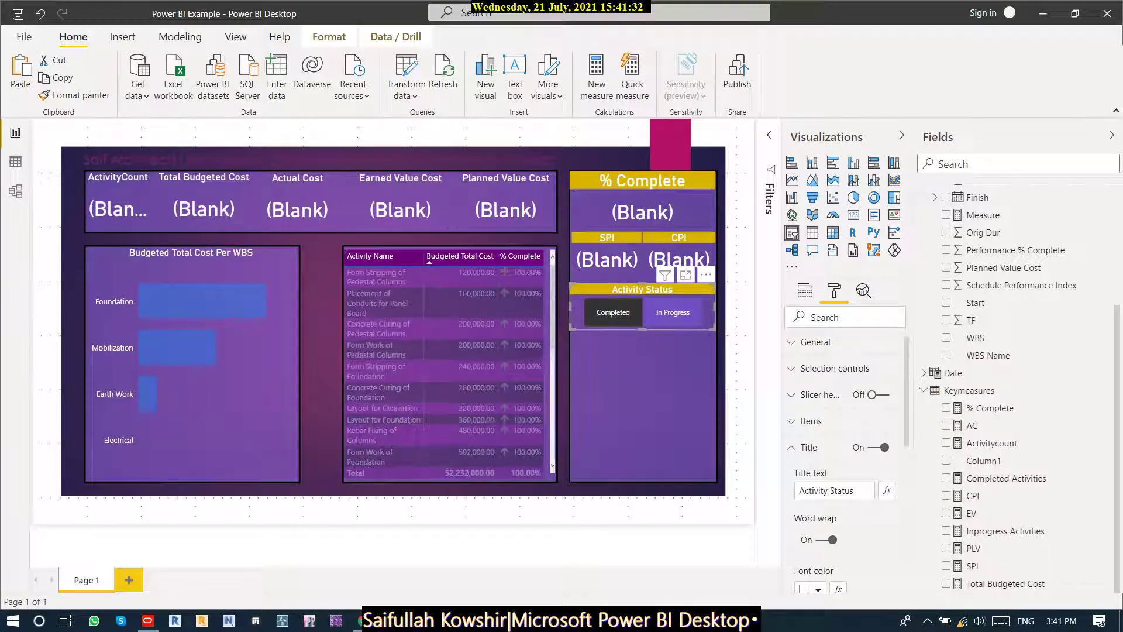
{"action": "left_click", "coordinate": [642, 398]}
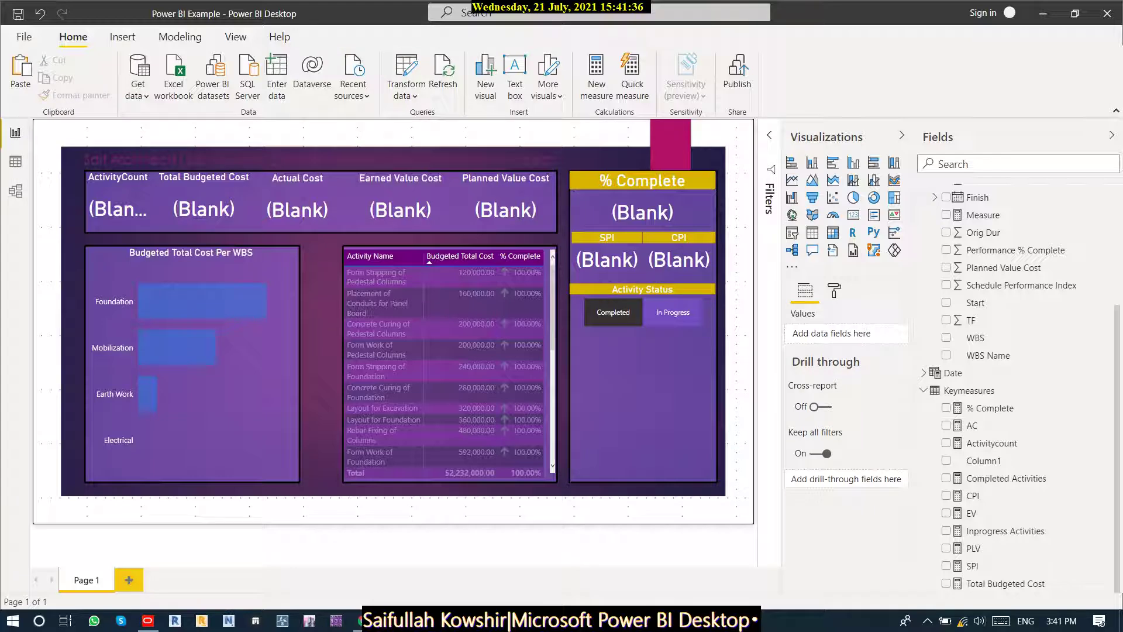
{"action": "double_click", "coordinate": [321, 364]}
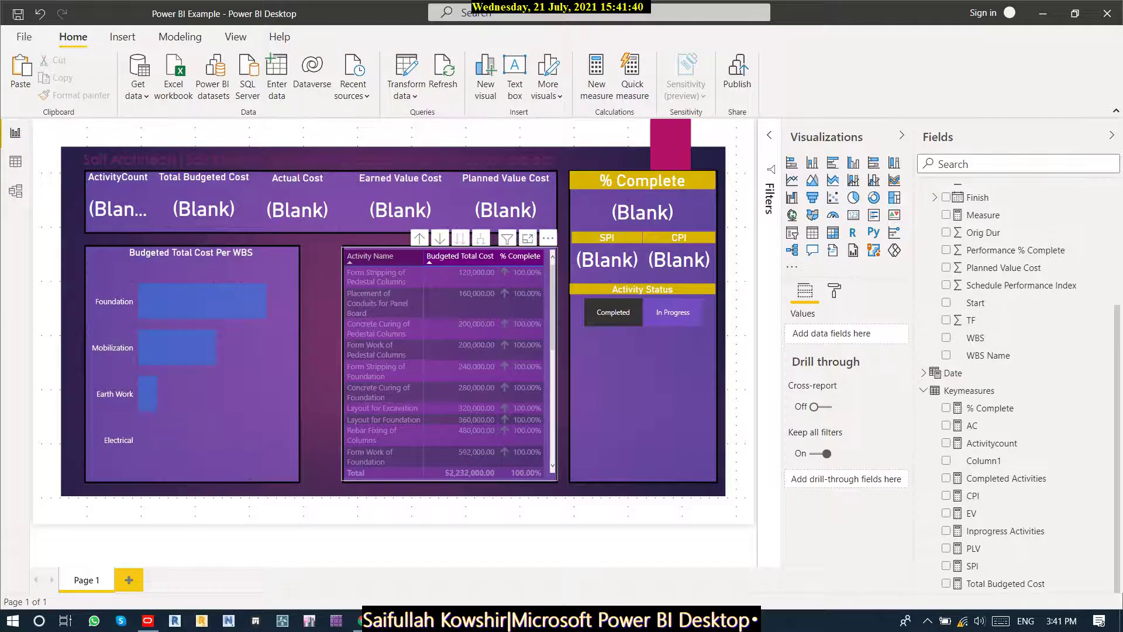
{"action": "left_click", "coordinate": [321, 280]}
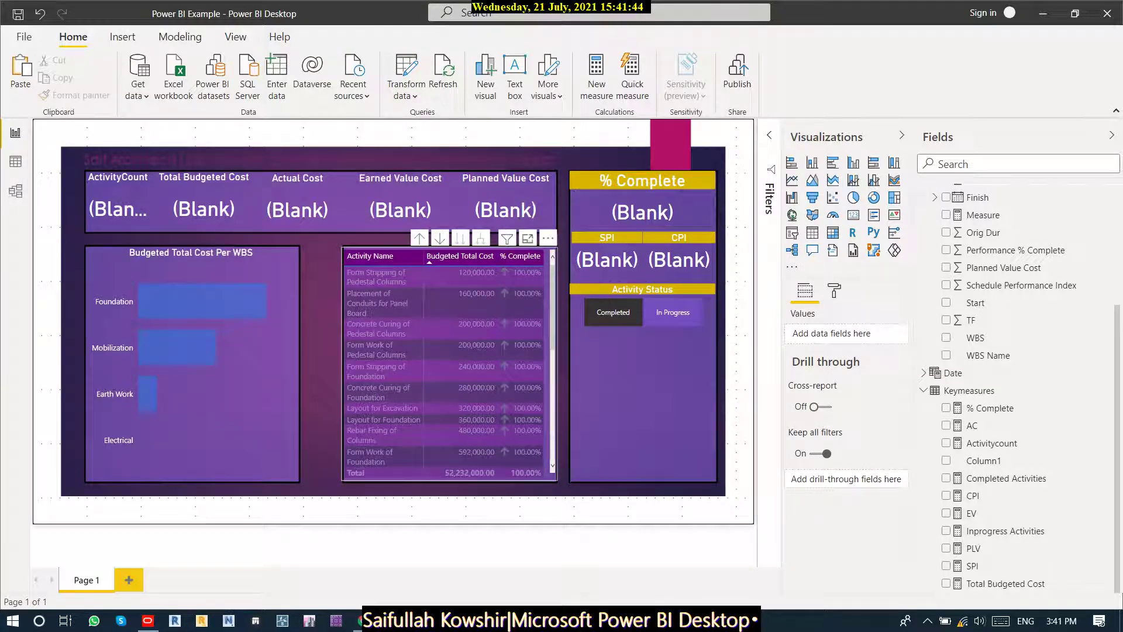
{"action": "left_click", "coordinate": [528, 237]}
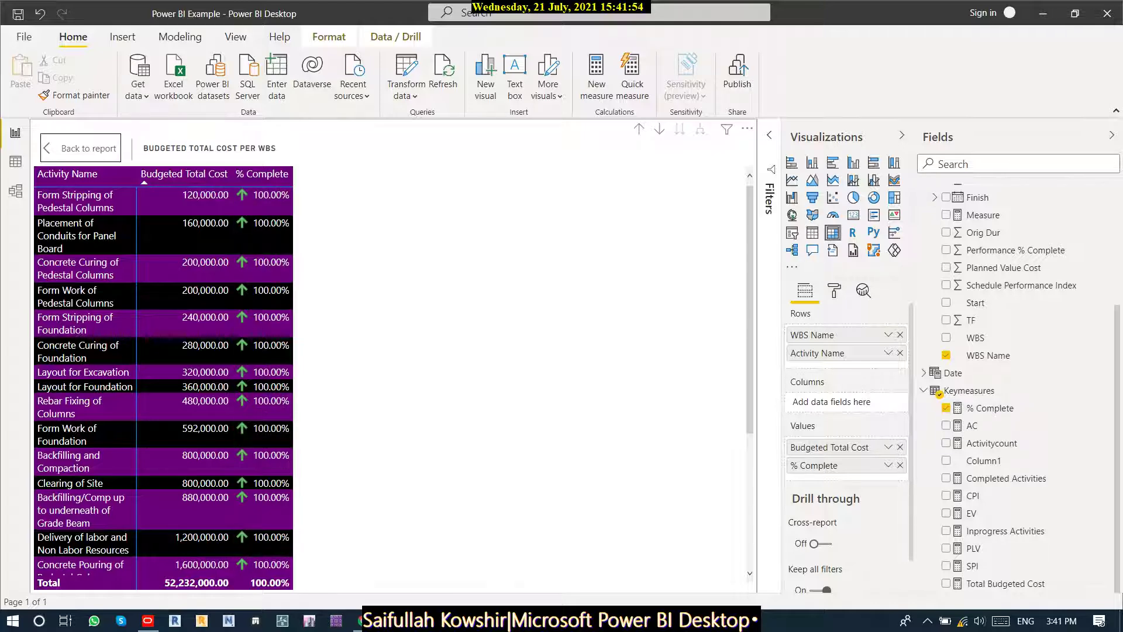
{"action": "left_click", "coordinate": [88, 148]}
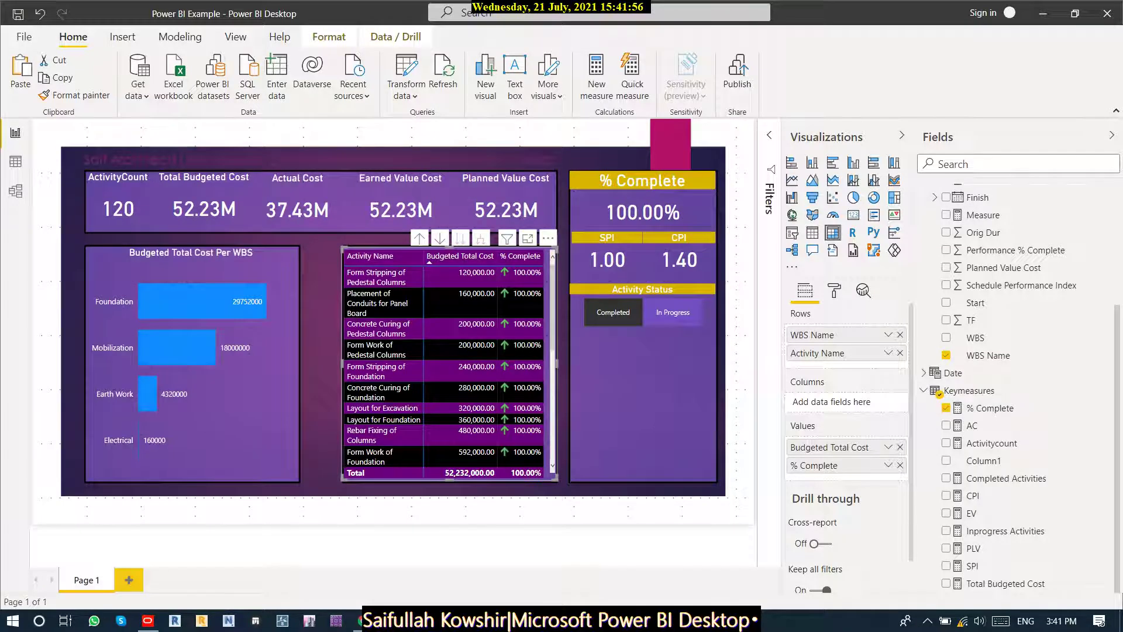
Filter the dashboard by In Progress and by Not Started activities, and clear the Activity Status selection.
{"action": "left_click", "coordinate": [673, 311]}
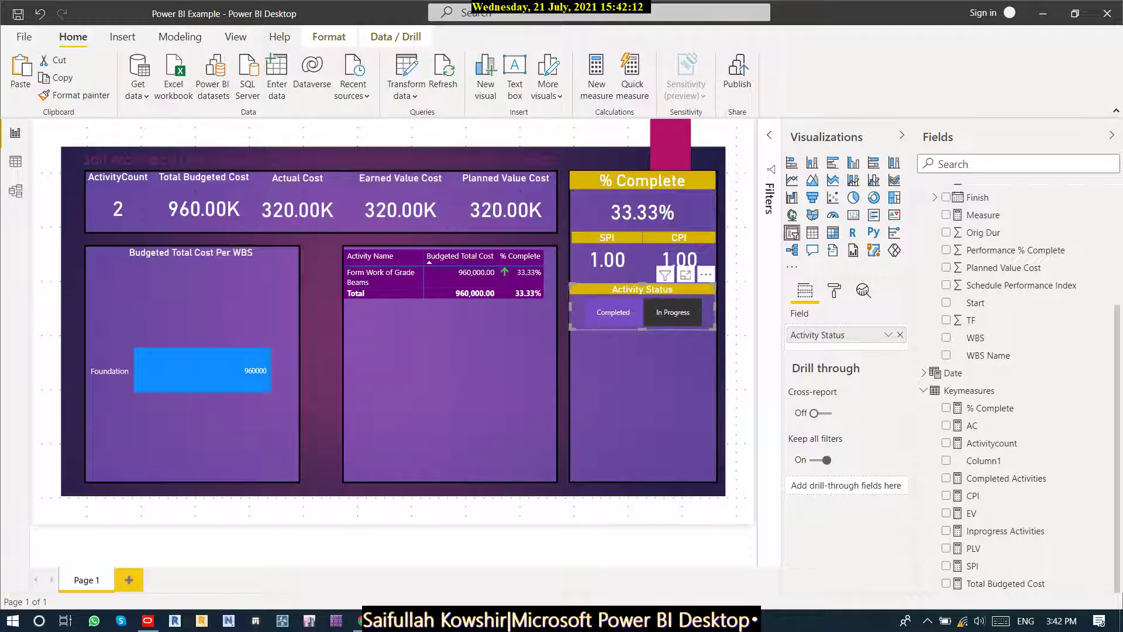
{"action": "left_click", "coordinate": [708, 312]}
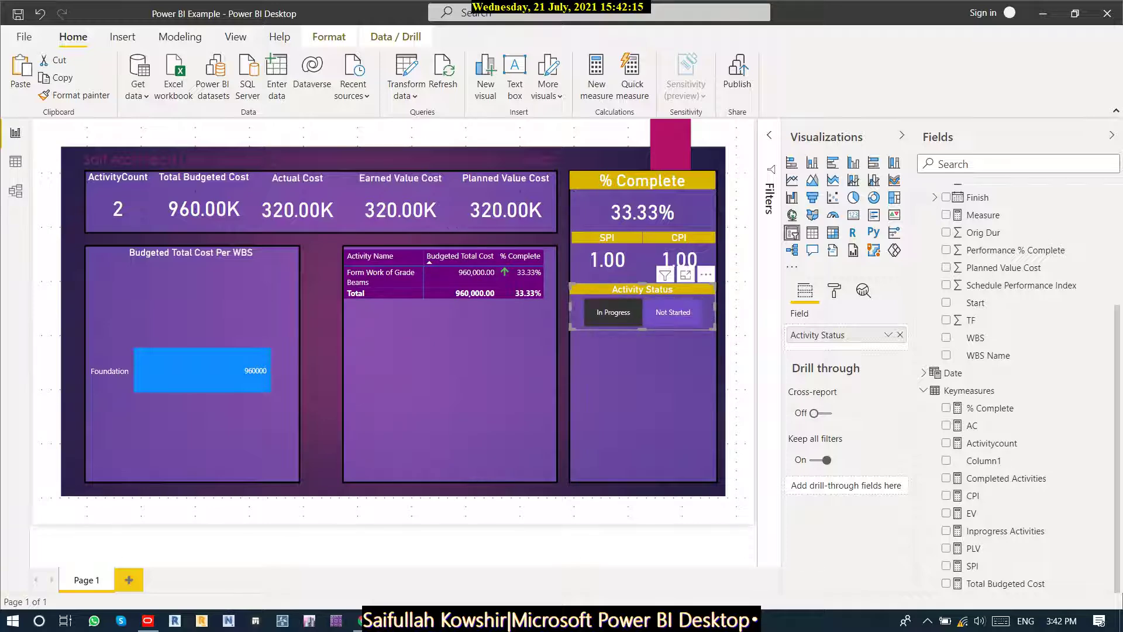
{"action": "left_click", "coordinate": [673, 312]}
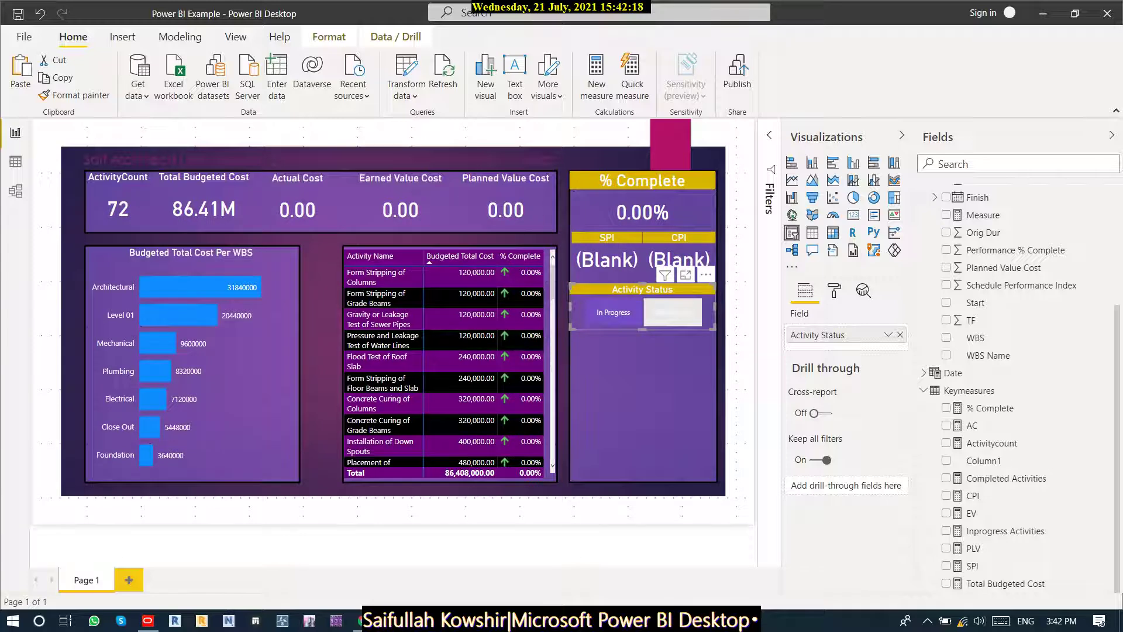
{"action": "left_click", "coordinate": [673, 312]}
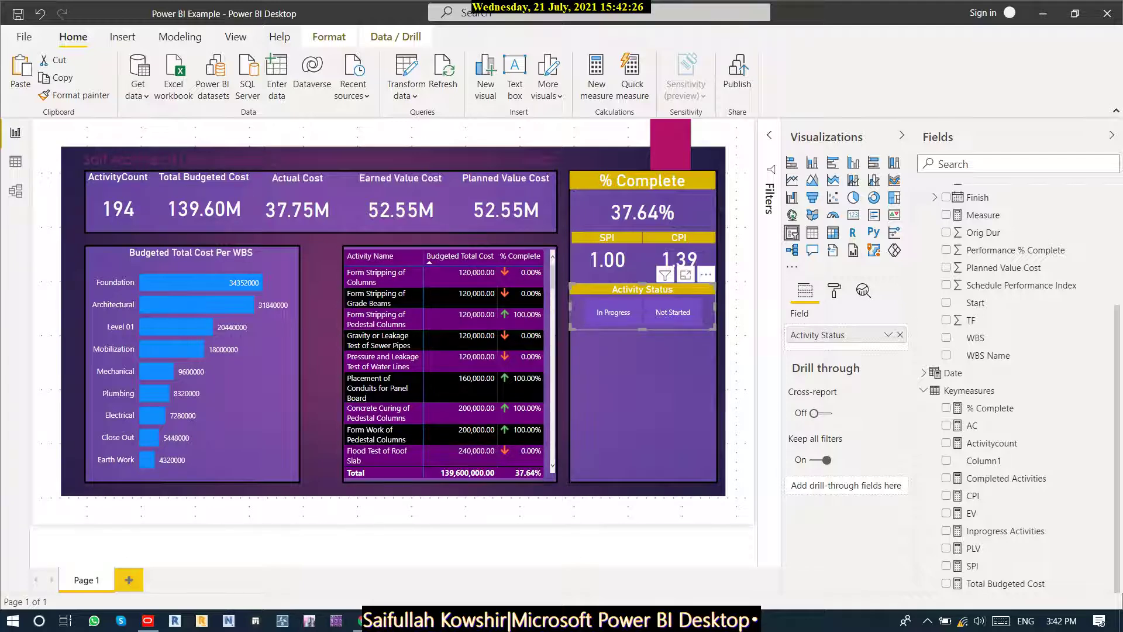
Add a slicer shrunk to a thin strip below the Activity Status slicer and populate it with the Date table's Date field.
{"action": "left_click", "coordinate": [321, 298]}
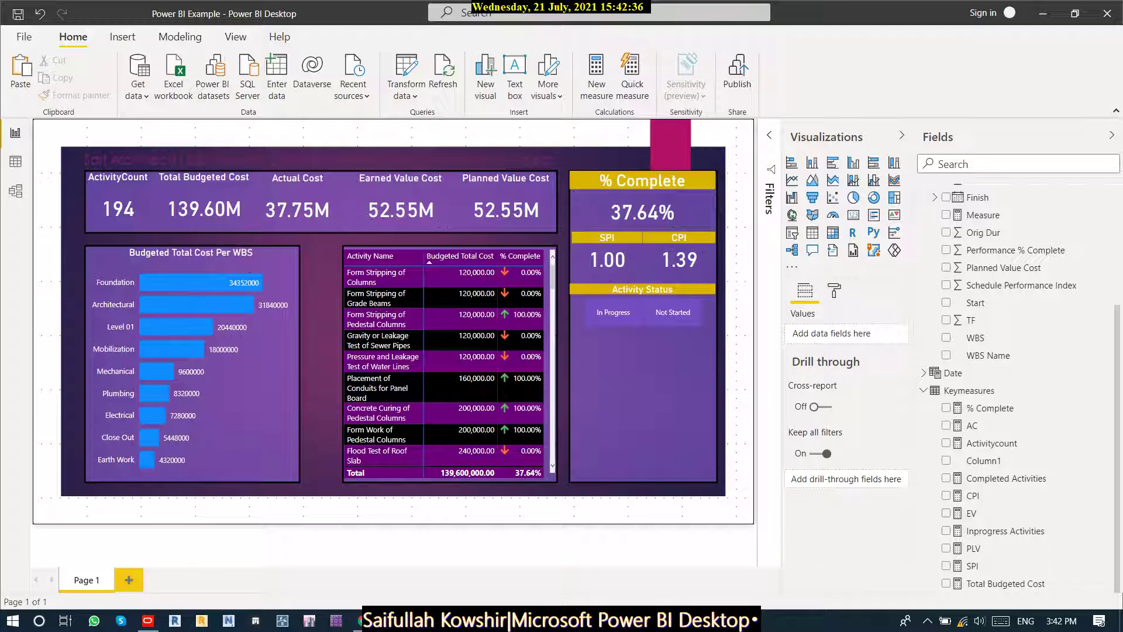
{"action": "left_click", "coordinate": [792, 232]}
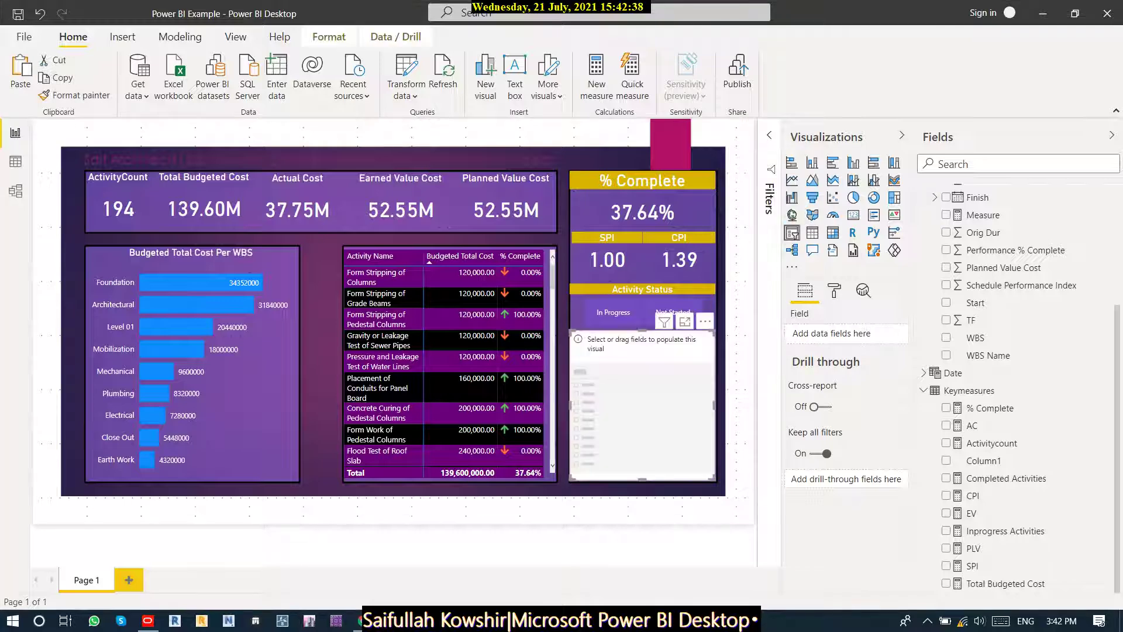
{"action": "left_click_drag", "start_coordinate": [642, 331], "coordinate": [642, 357]}
{"action": "left_click_drag", "start_coordinate": [642, 478], "coordinate": [644, 359]}
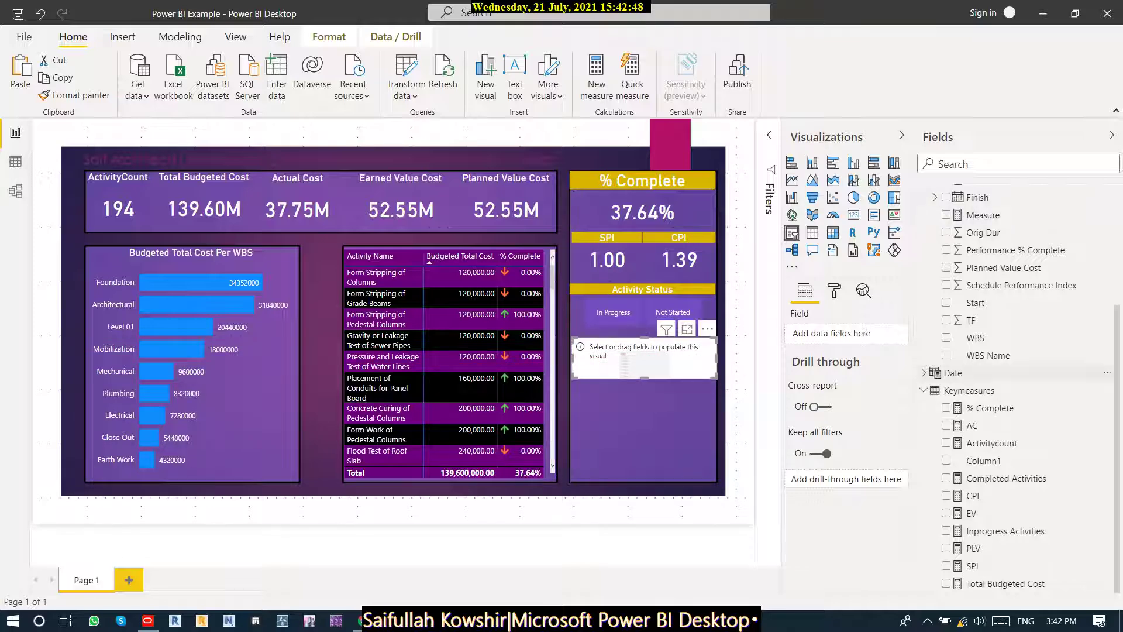
{"action": "left_click", "coordinate": [953, 373]}
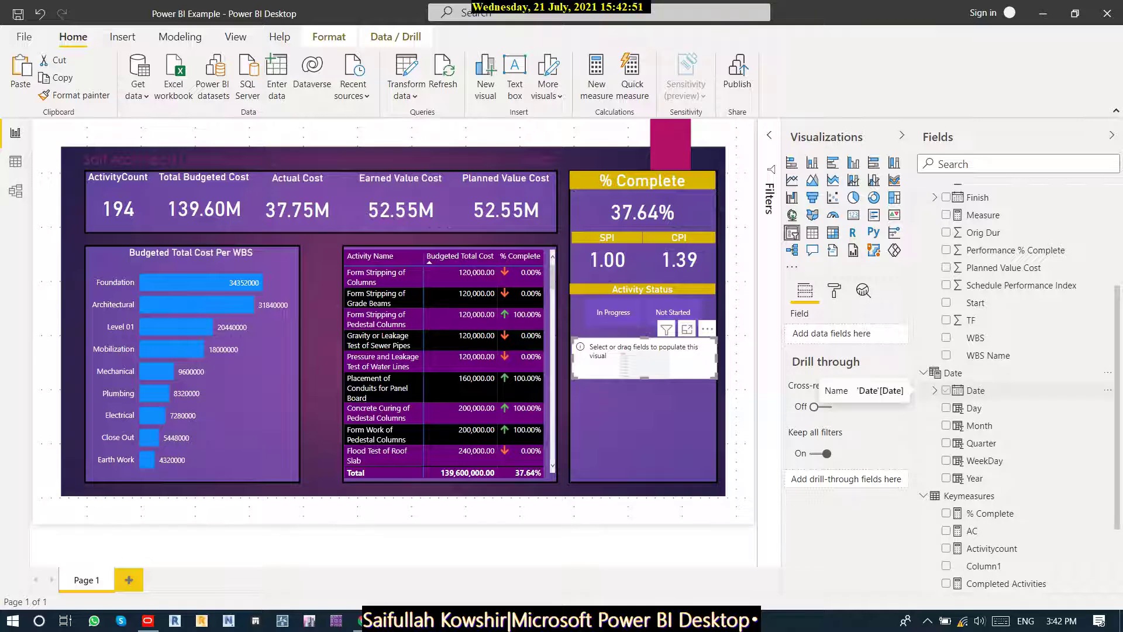
{"action": "left_click", "coordinate": [945, 390]}
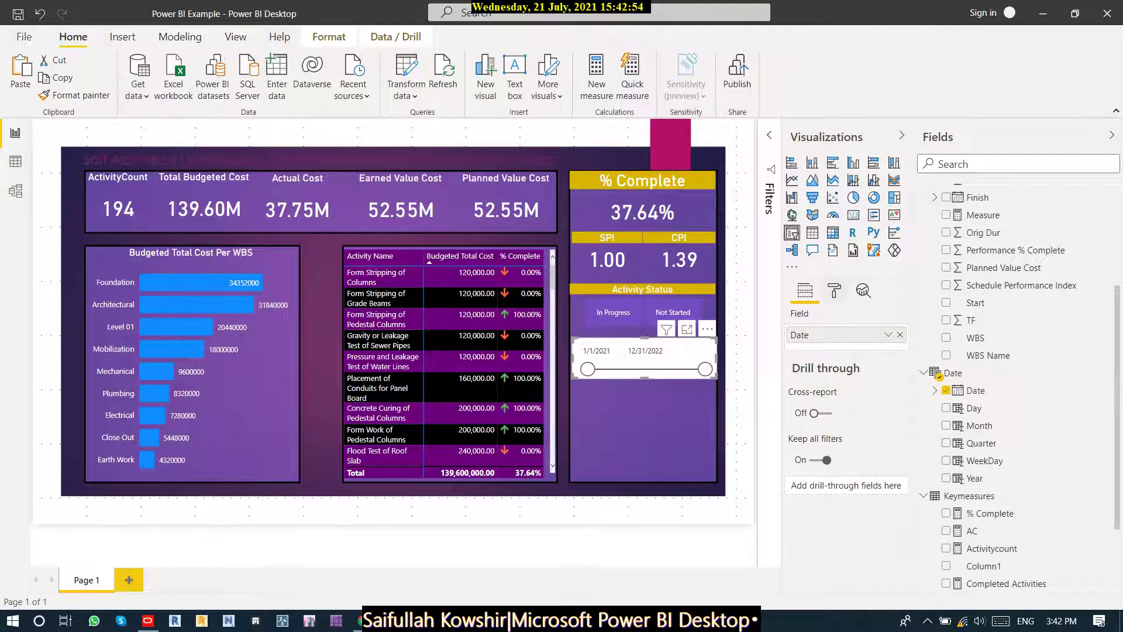
Set the date slicer's slider color to red.
{"action": "left_click", "coordinate": [834, 291]}
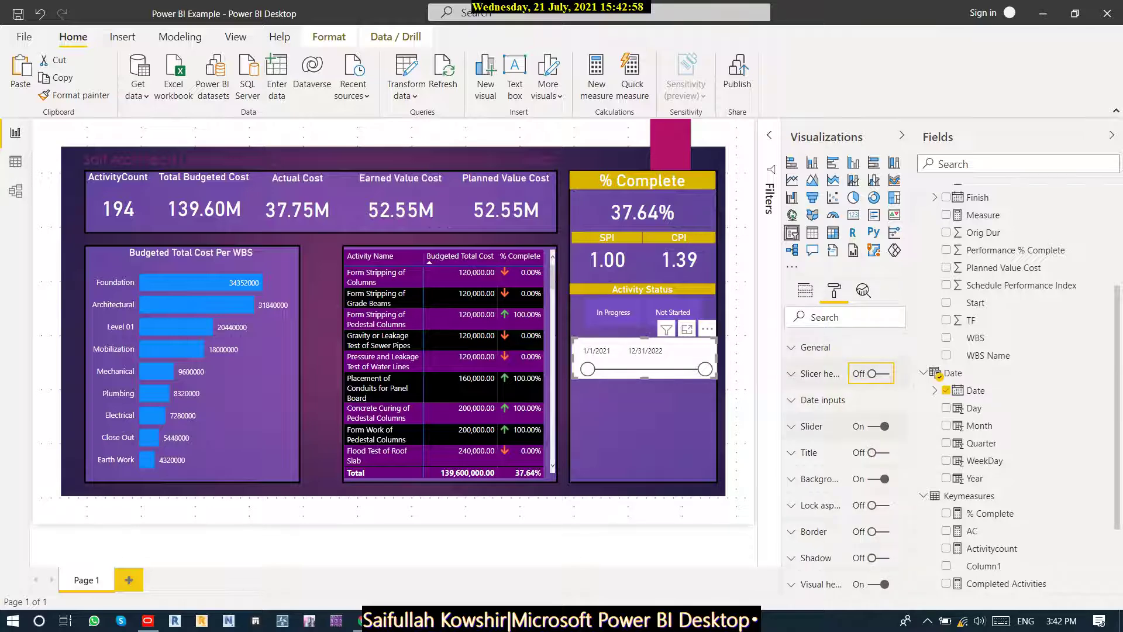
{"action": "left_click", "coordinate": [791, 427]}
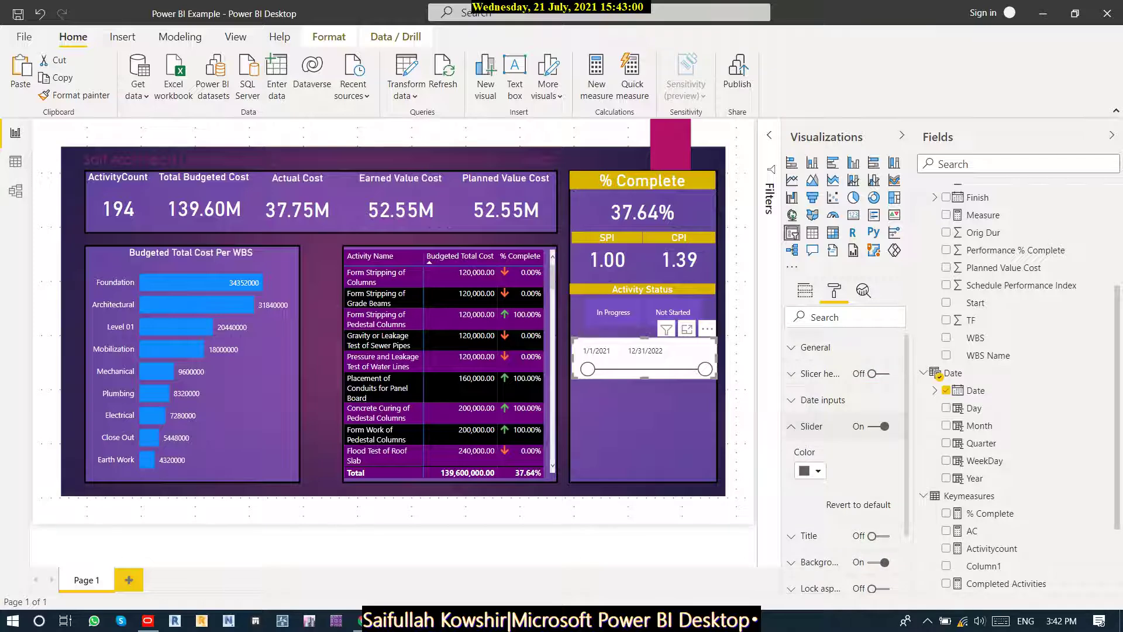
{"action": "left_click", "coordinate": [817, 470]}
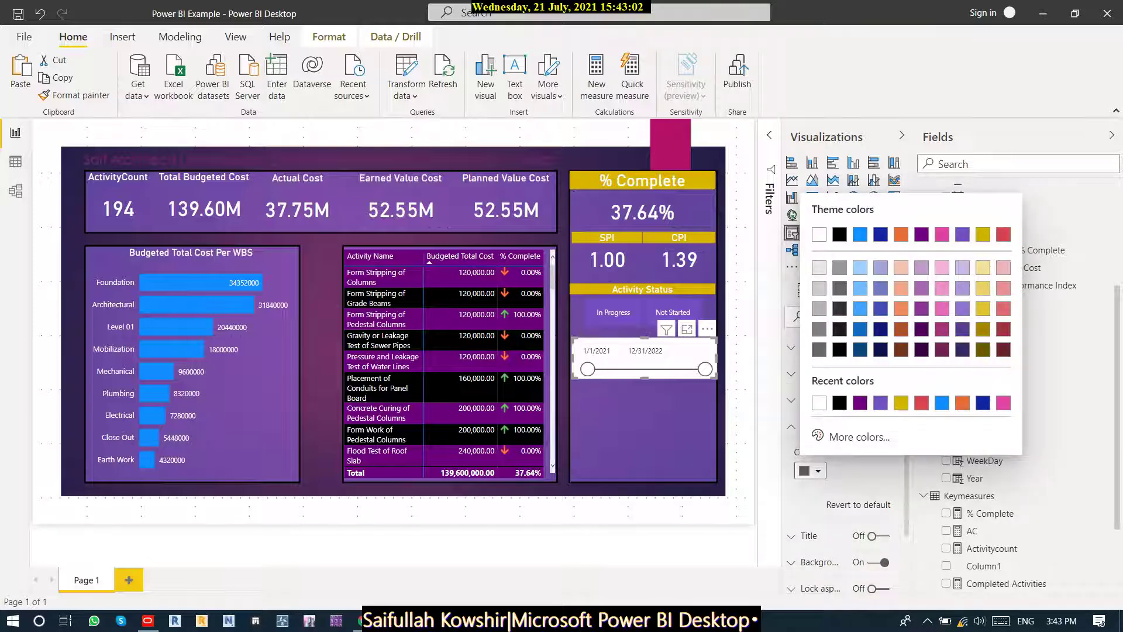
{"action": "left_click", "coordinate": [921, 402]}
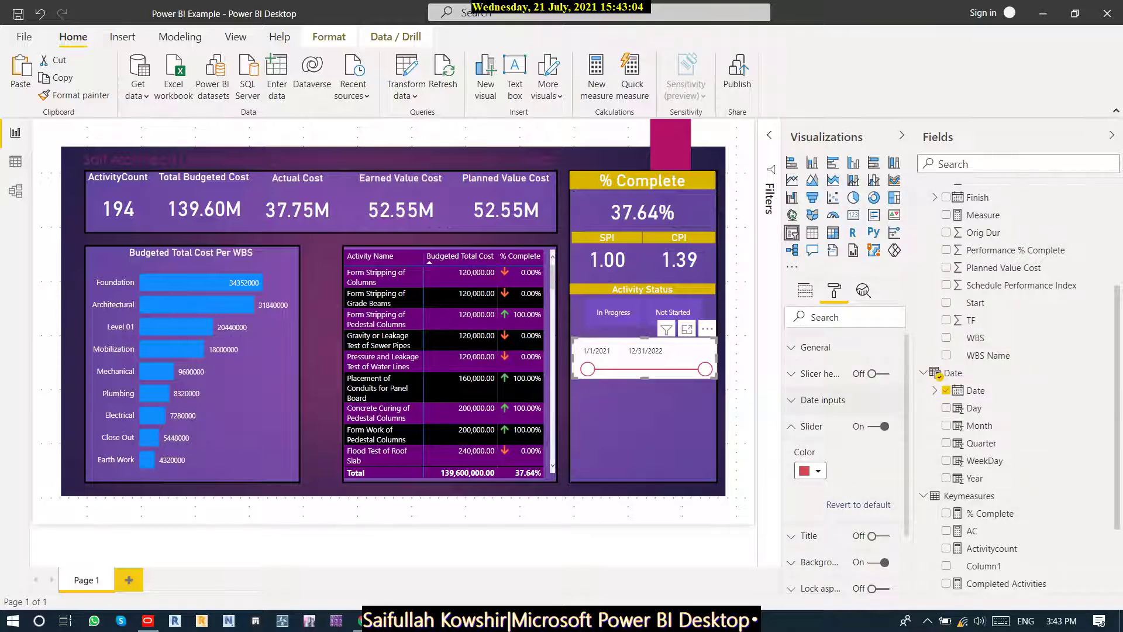
{"action": "left_click", "coordinate": [811, 426]}
Format the slicer's date inputs with a white font color and a black background.
{"action": "left_click", "coordinate": [823, 400]}
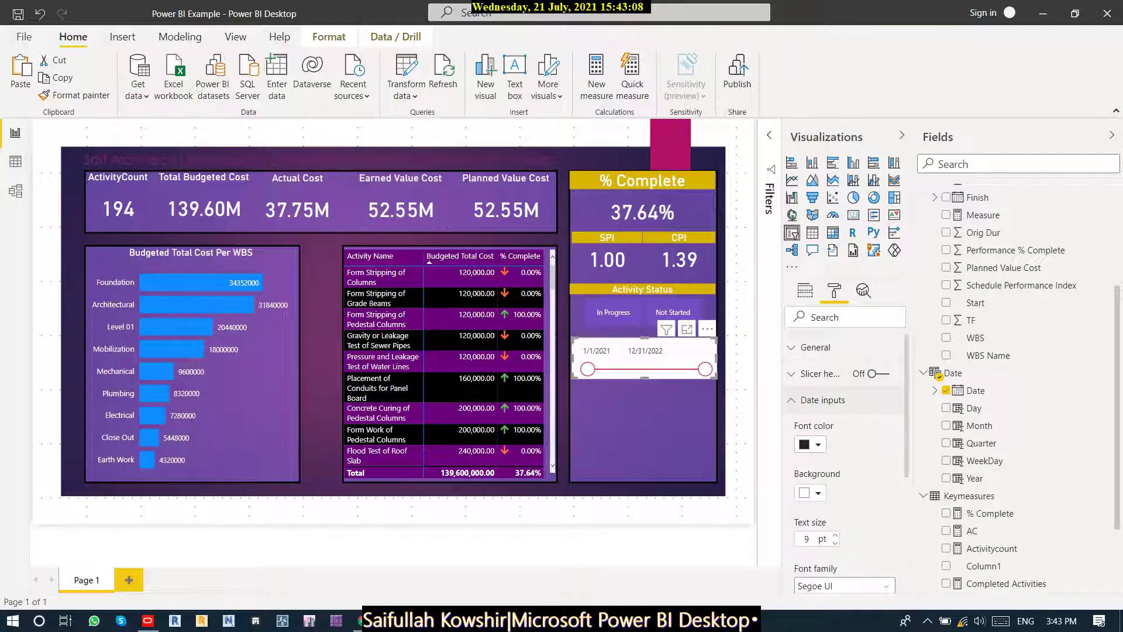
{"action": "left_click", "coordinate": [810, 444]}
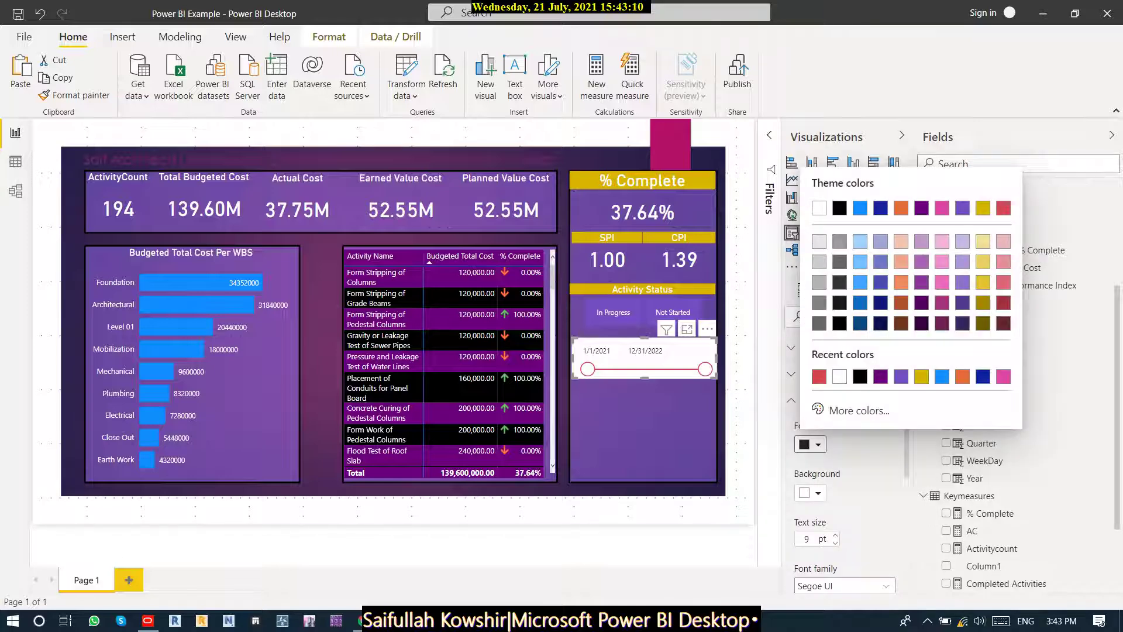
{"action": "left_click", "coordinate": [840, 376]}
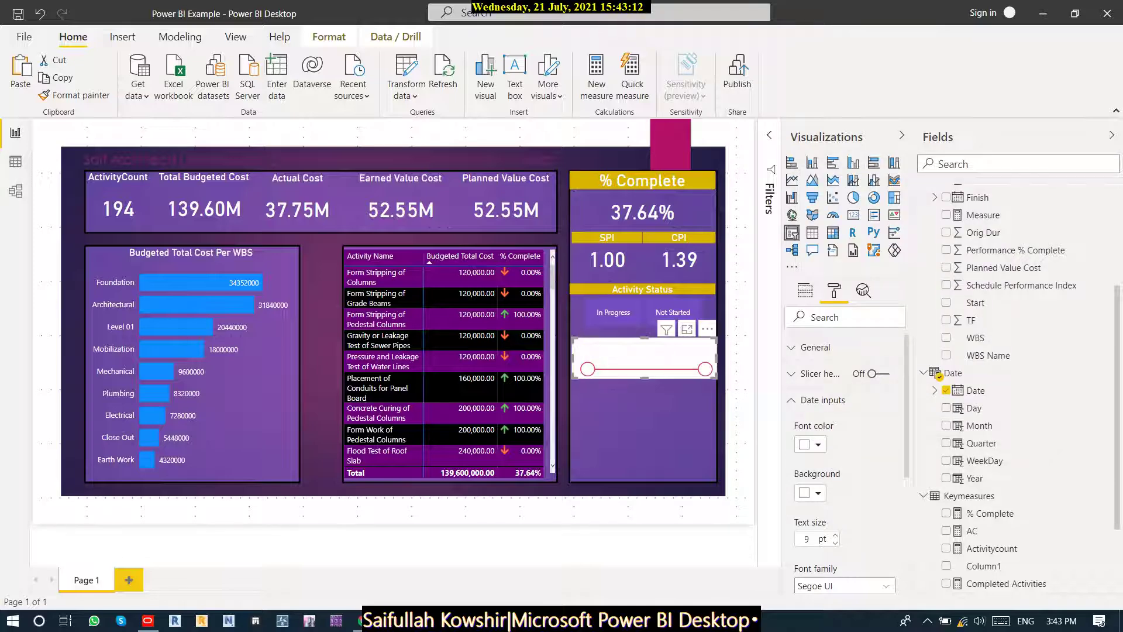
{"action": "left_click", "coordinate": [810, 493]}
{"action": "left_click", "coordinate": [859, 424]}
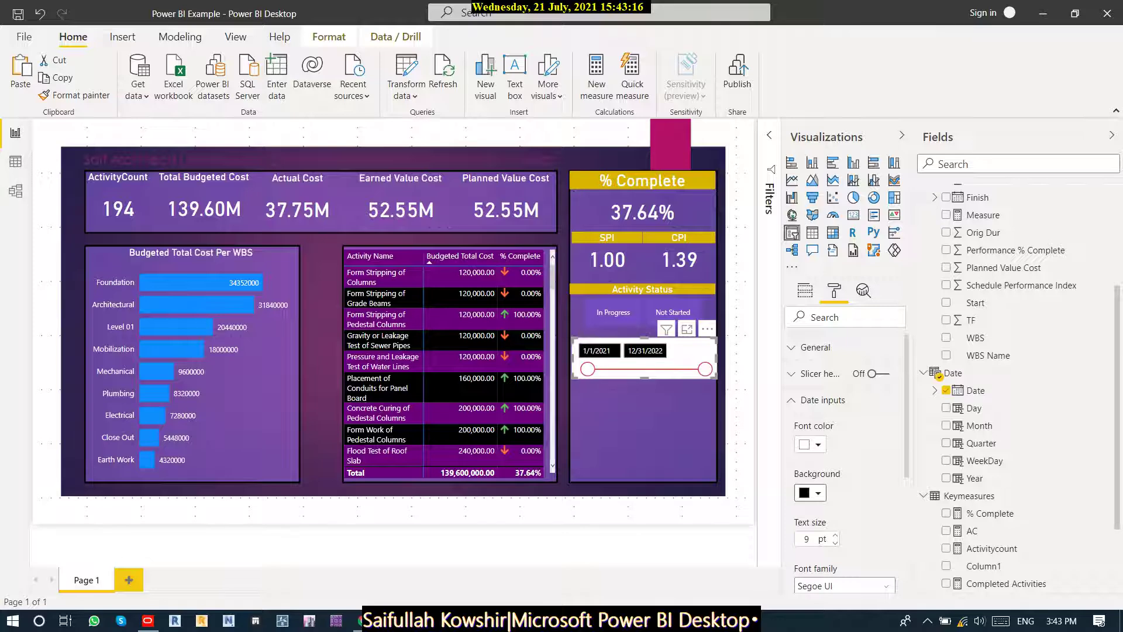
Turn off the date slicer's visual background.
{"action": "scroll", "coordinate": [845, 462], "scroll_direction": "down", "scroll_amount": 5}
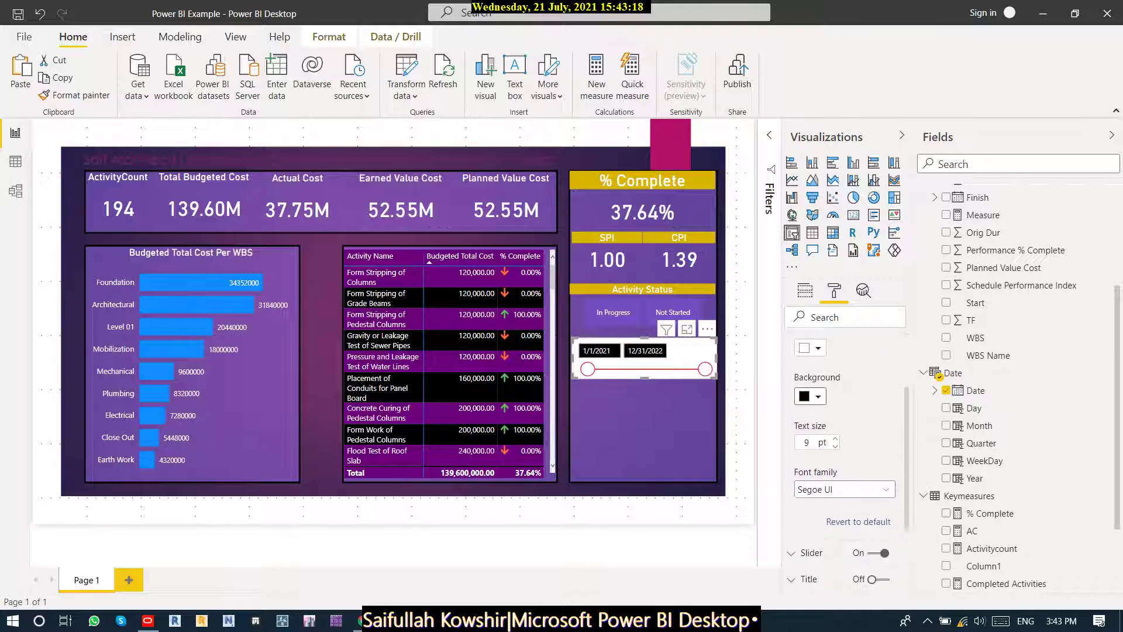
{"action": "scroll", "coordinate": [845, 468], "scroll_direction": "down", "scroll_amount": 1}
{"action": "left_click", "coordinate": [814, 547]}
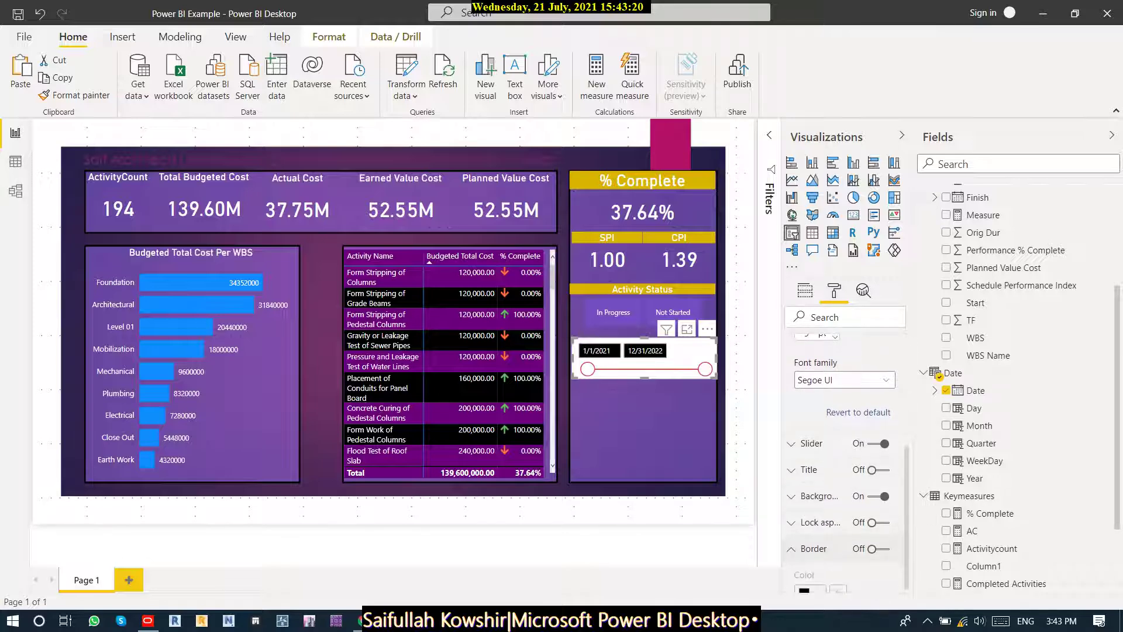
{"action": "scroll", "coordinate": [814, 547], "scroll_direction": "down", "scroll_amount": 3}
{"action": "scroll", "coordinate": [845, 462], "scroll_direction": "up", "scroll_amount": 3}
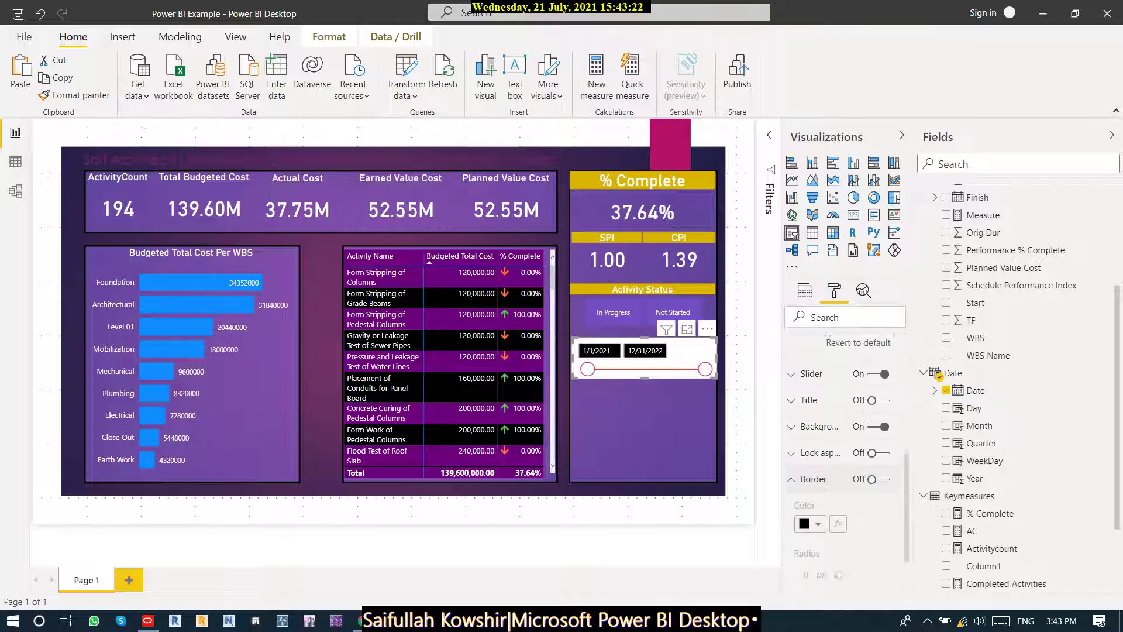
{"action": "left_click", "coordinate": [876, 455]}
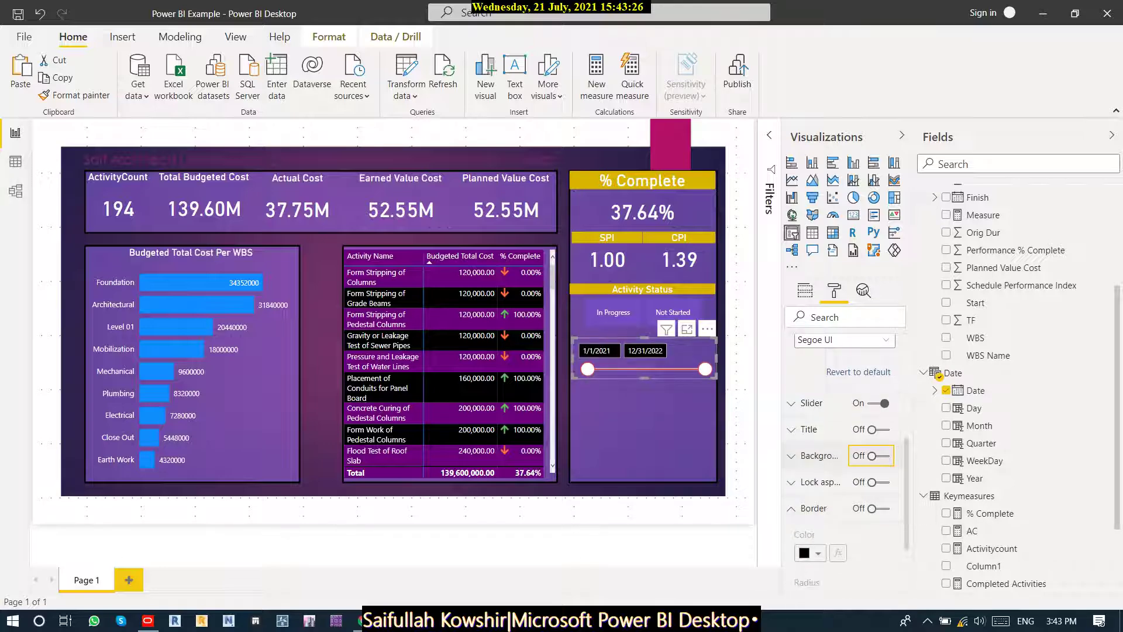
{"action": "left_click", "coordinate": [739, 410]}
Test the date slicer by moving its end date to 1/6/2022 and viewing the end-date calendar.
{"action": "left_click_drag", "start_coordinate": [704, 369], "coordinate": [646, 368]}
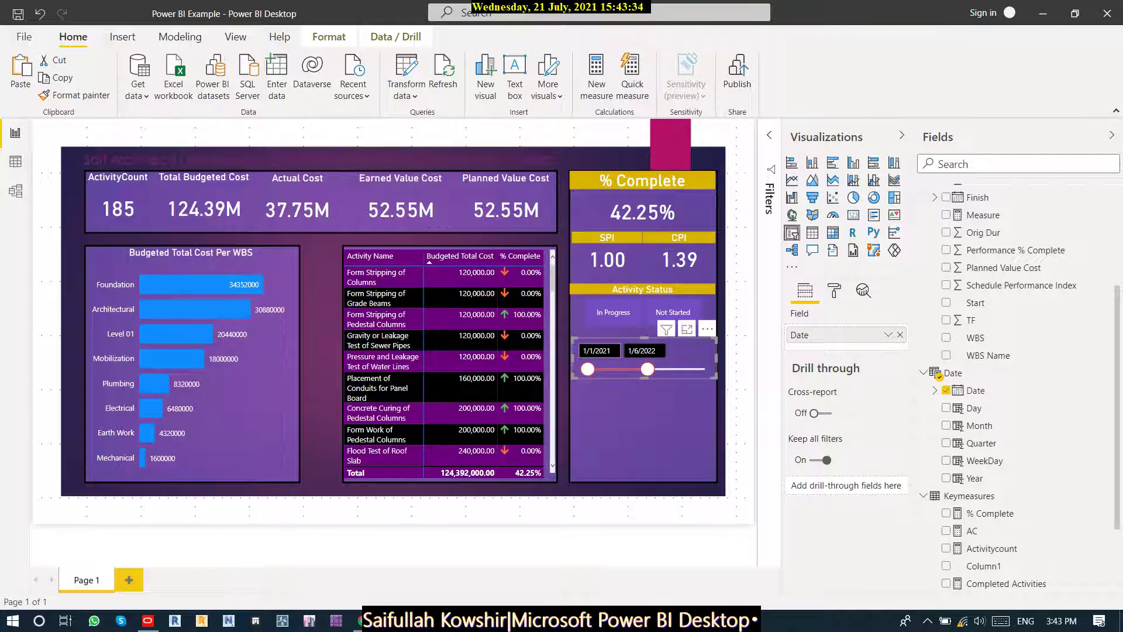
{"action": "left_click", "coordinate": [643, 351]}
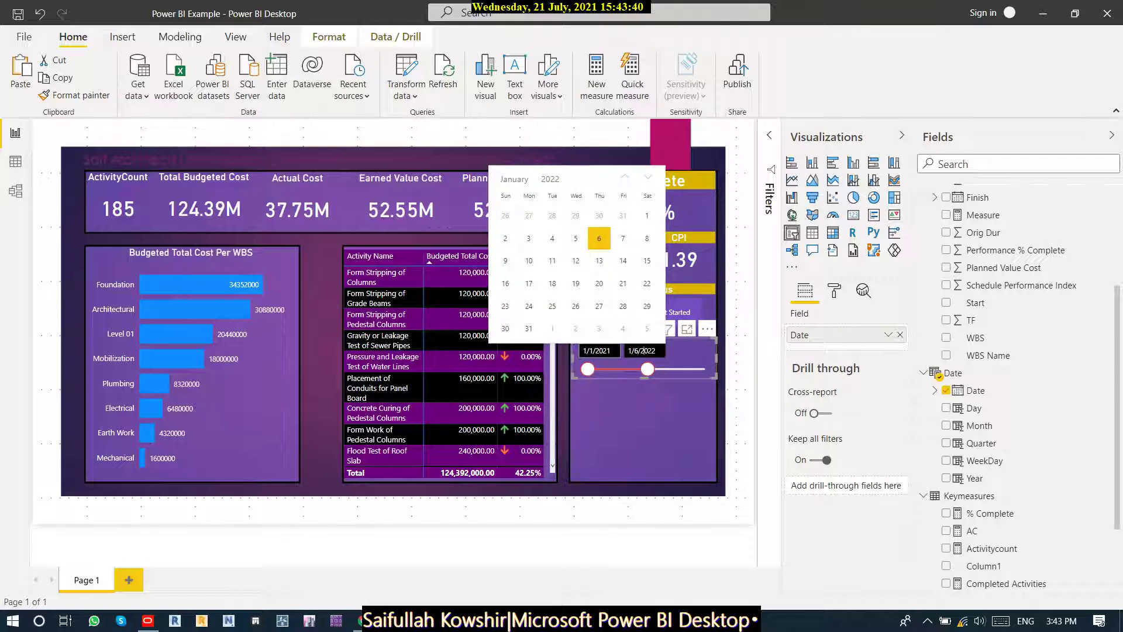
{"action": "left_click", "coordinate": [722, 139]}
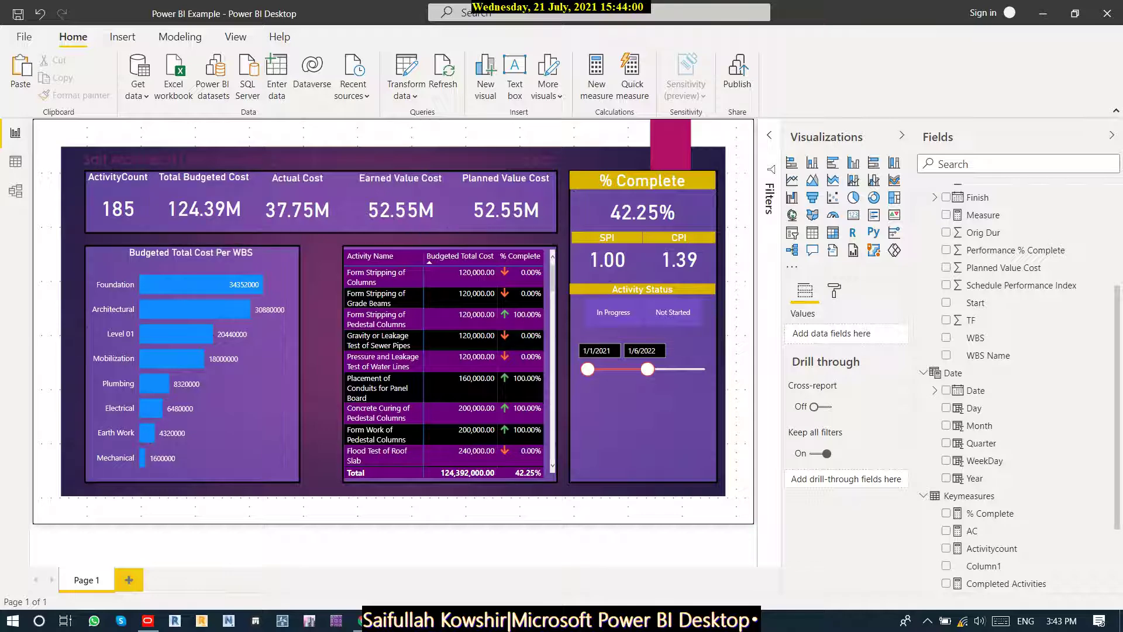
Restore the date slicer's end date to 12/31/2022 and move its start date to 10/18/2021.
{"action": "left_click_drag", "start_coordinate": [647, 369], "coordinate": [707, 369]}
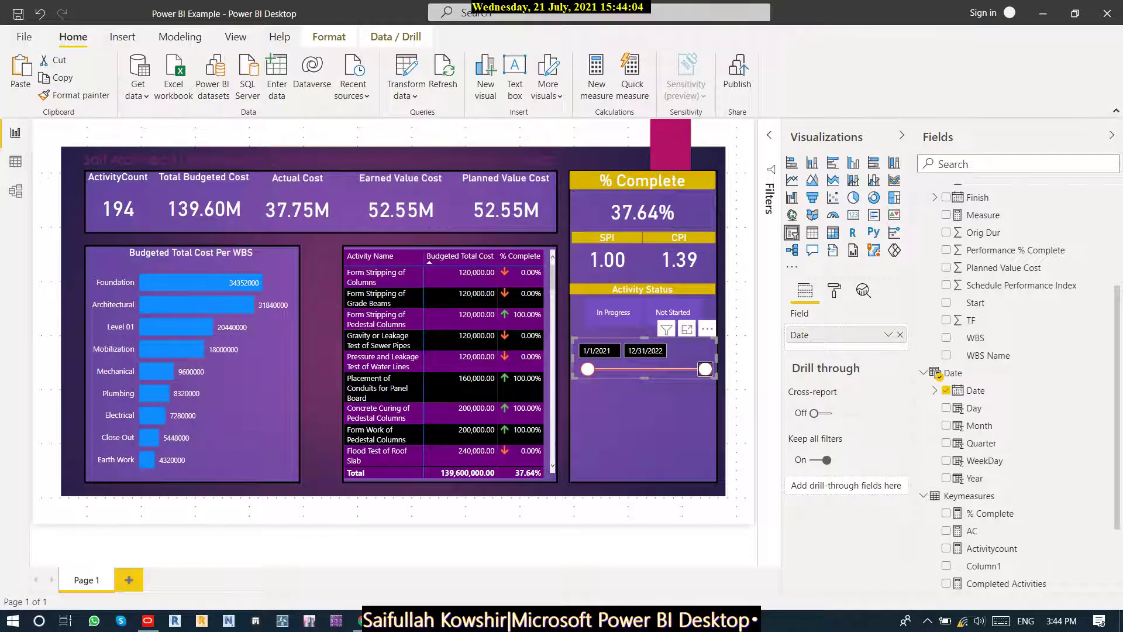
{"action": "left_click_drag", "start_coordinate": [587, 368], "coordinate": [635, 368]}
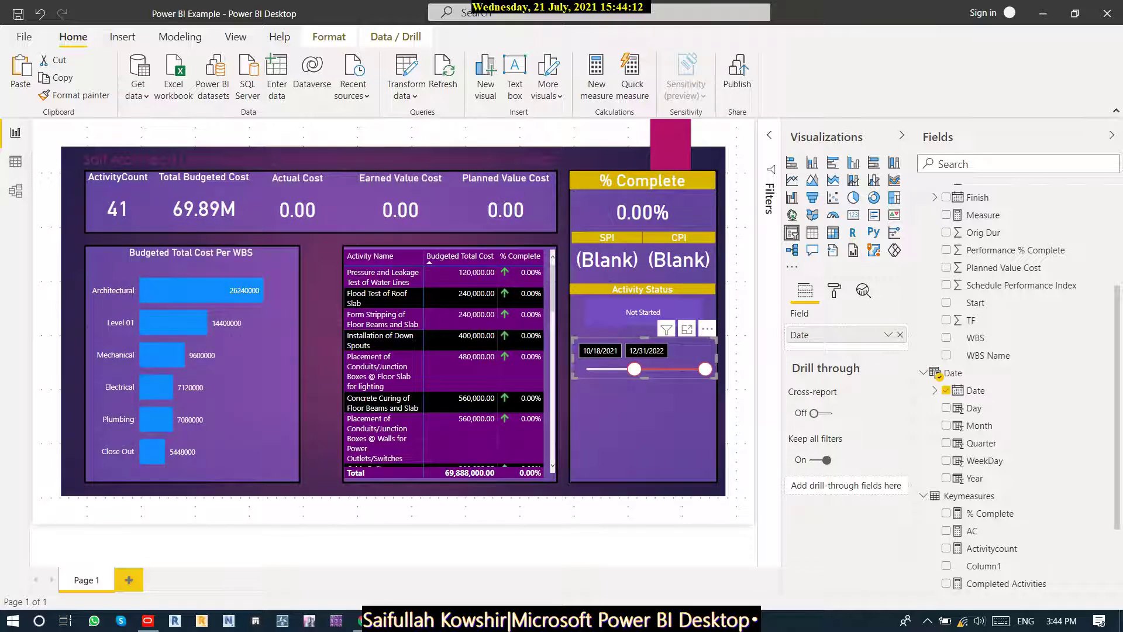
Reset the date slicer's start date to 1/1/2021, and test the activity status slicer by applying and clearing its second option.
{"action": "left_click_drag", "start_coordinate": [635, 369], "coordinate": [587, 368]}
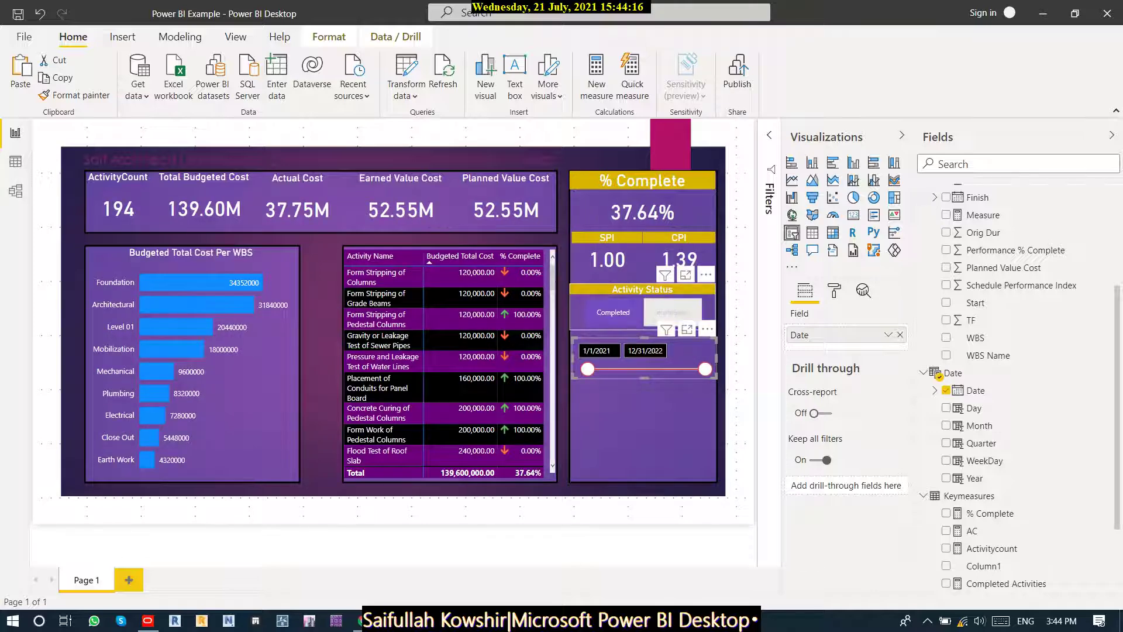
{"action": "left_click", "coordinate": [672, 312]}
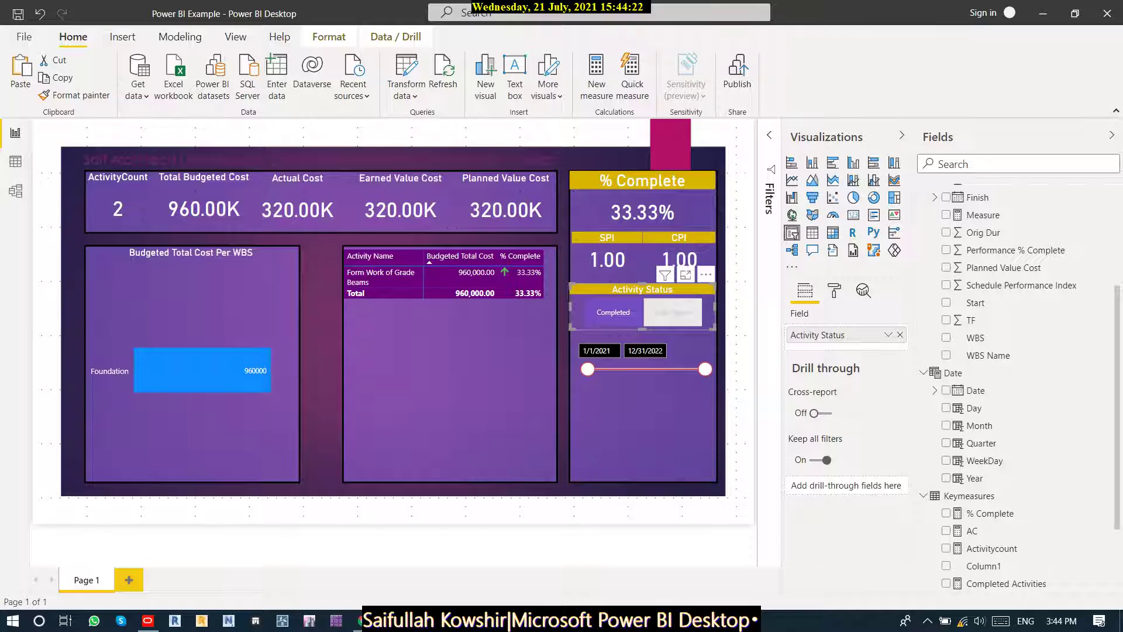
{"action": "left_click", "coordinate": [672, 313]}
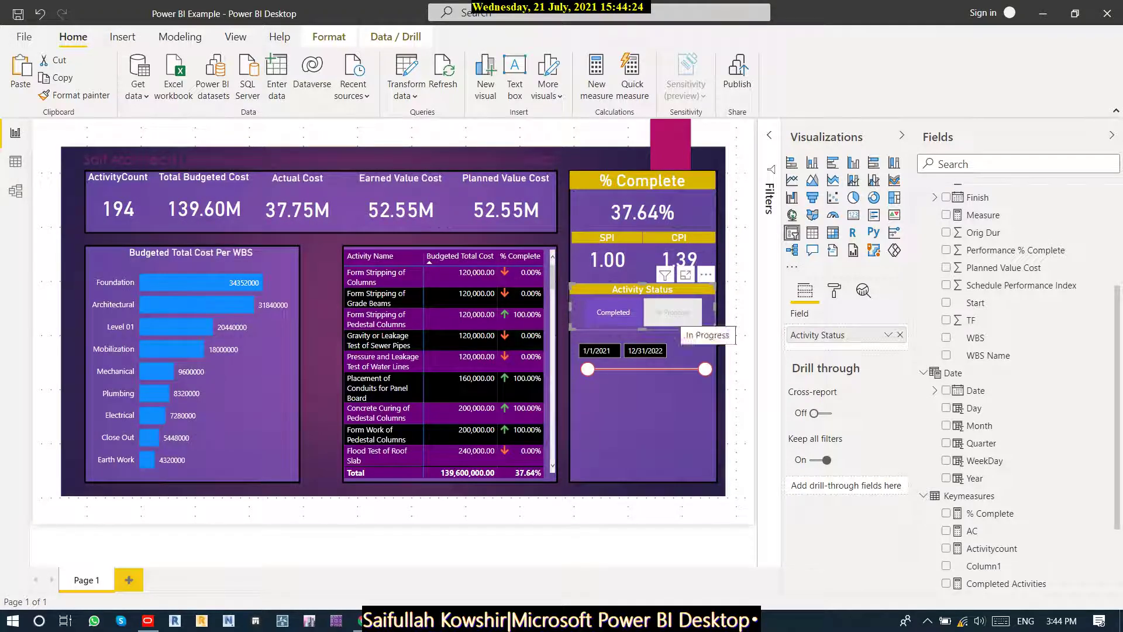
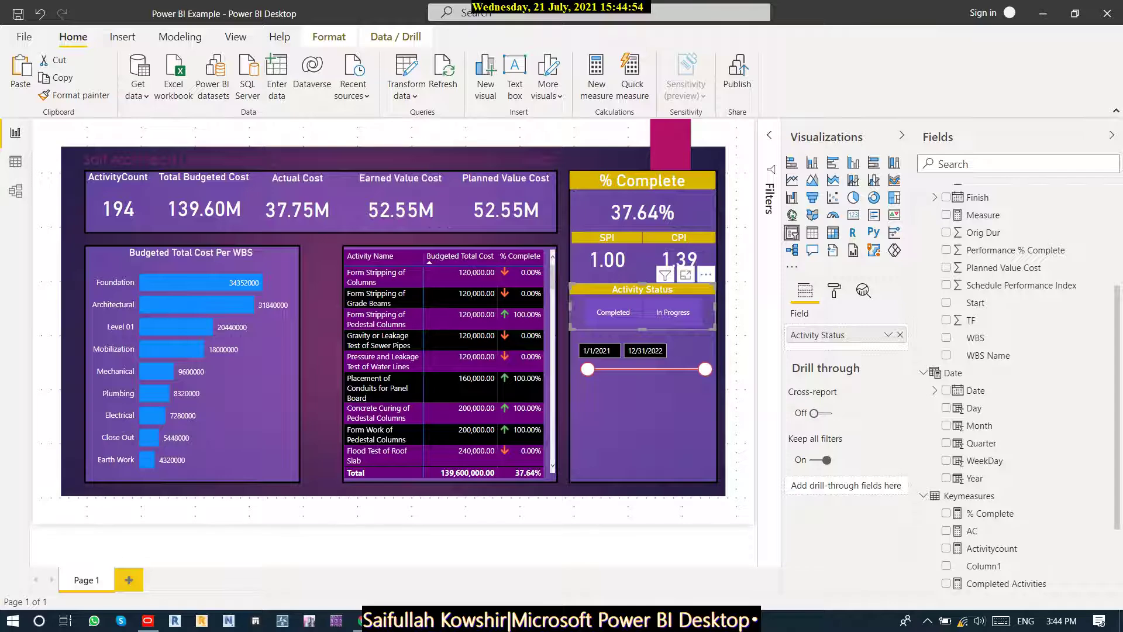
Duplicate the Earned Value Cost card, place the copy below the date slicer and widen it to the panel's width.
{"action": "left_click", "coordinate": [401, 207]}
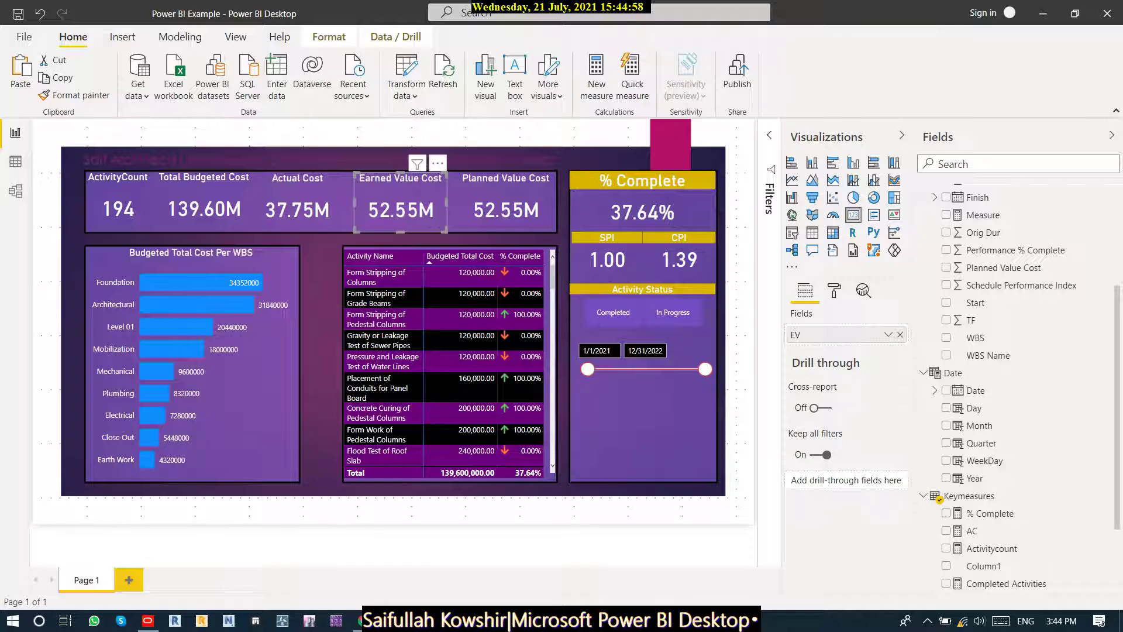
{"action": "left_click", "coordinate": [644, 423]}
{"action": "left_click", "coordinate": [400, 199]}
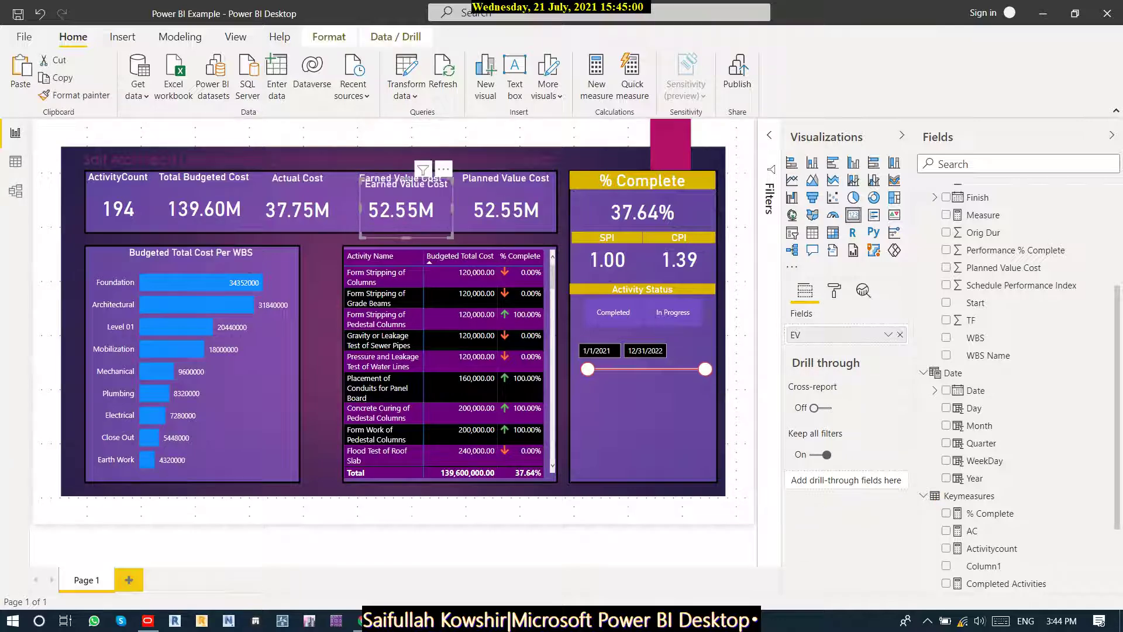
{"action": "key", "text": "ctrl+c"}
{"action": "key", "text": "ctrl+v"}
{"action": "left_click_drag", "start_coordinate": [404, 208], "coordinate": [622, 427]}
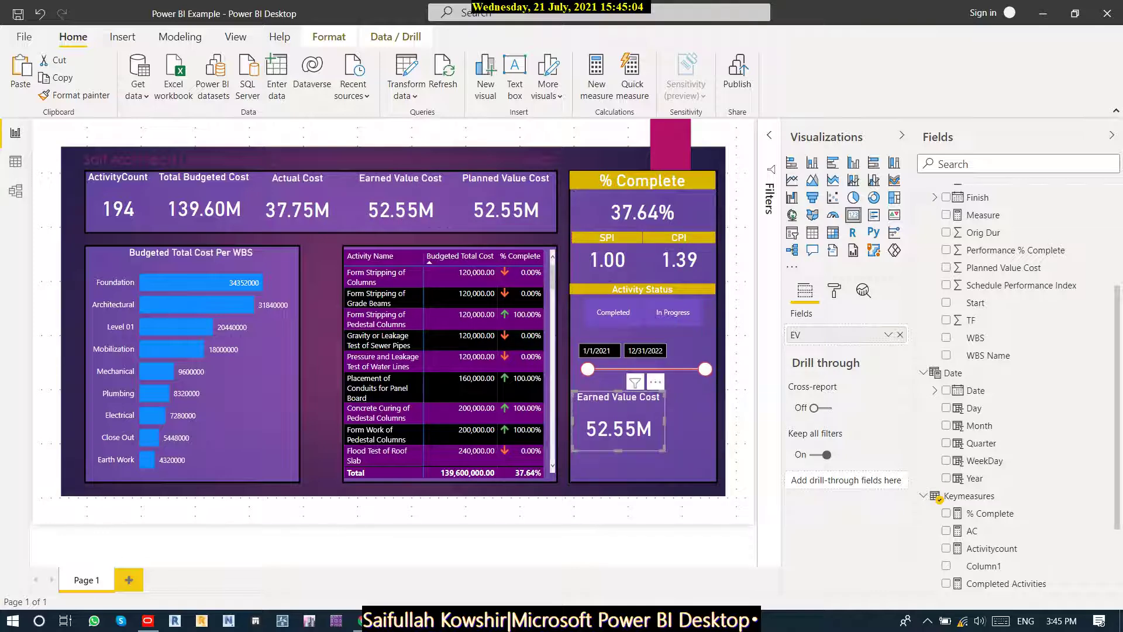
{"action": "left_click_drag", "start_coordinate": [665, 421], "coordinate": [715, 421]}
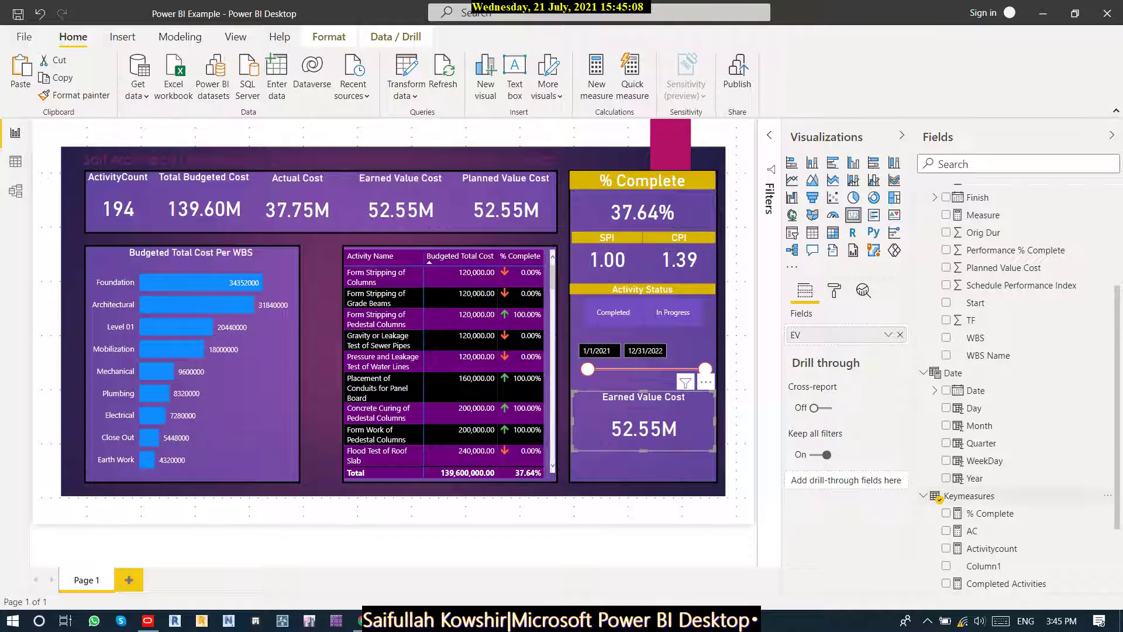
Replace the copied card's EV field with the earliest Date, and move the card up closer to the date slicer.
{"action": "scroll", "coordinate": [1017, 496], "scroll_direction": "down", "scroll_amount": 3}
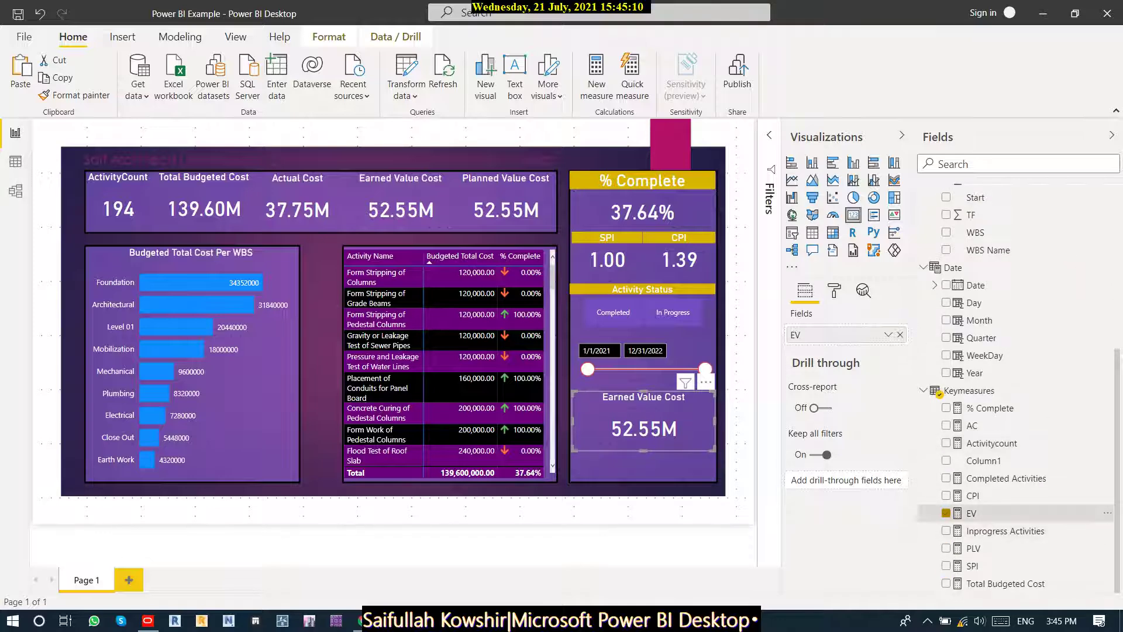
{"action": "left_click", "coordinate": [945, 513]}
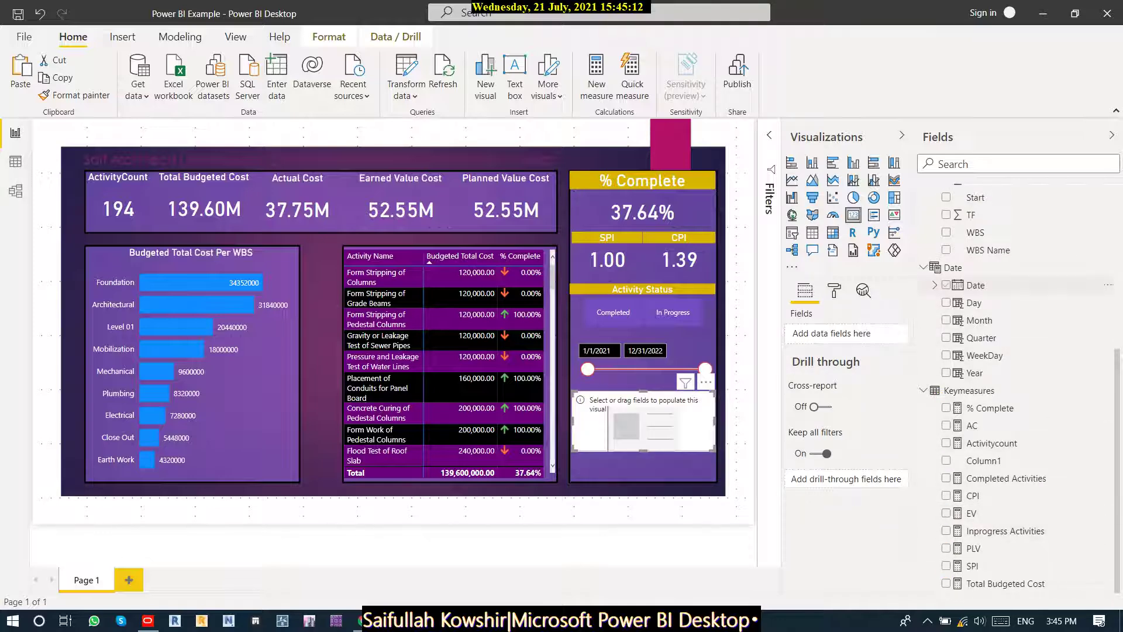
{"action": "left_click", "coordinate": [946, 285]}
{"action": "left_click", "coordinate": [888, 334]}
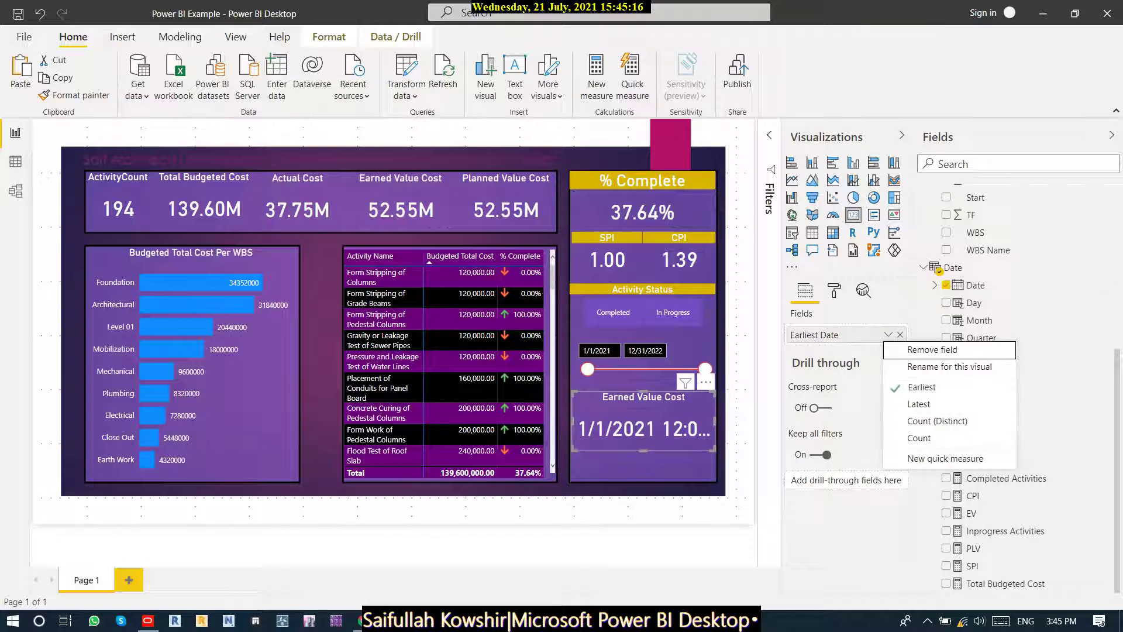
{"action": "key", "text": "Escape"}
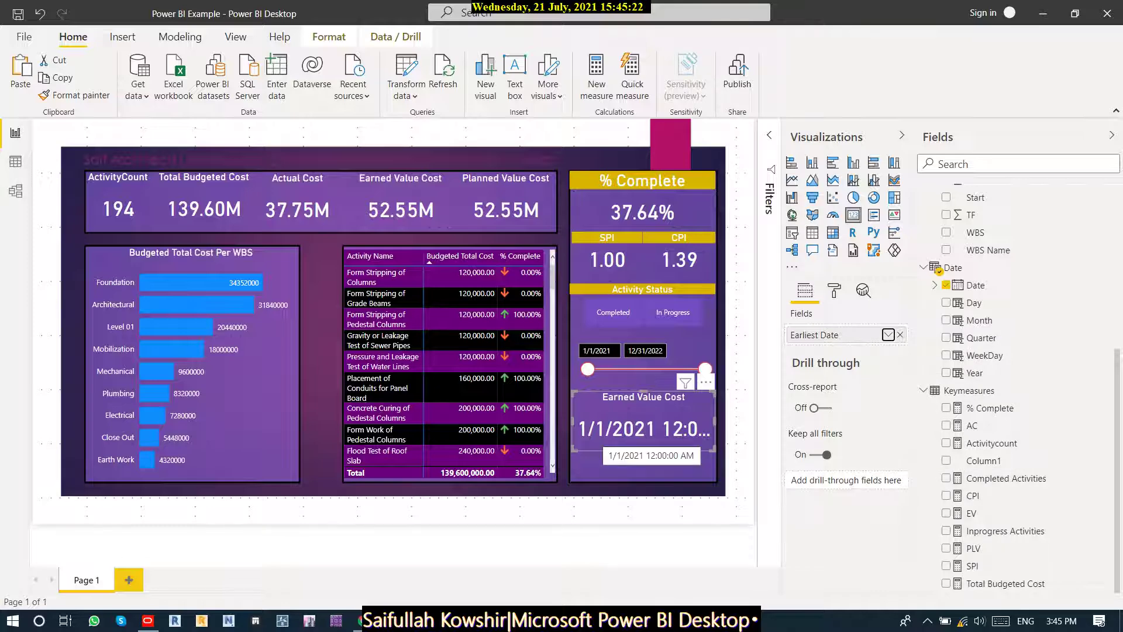
{"action": "left_click_drag", "start_coordinate": [643, 421], "coordinate": [616, 399]}
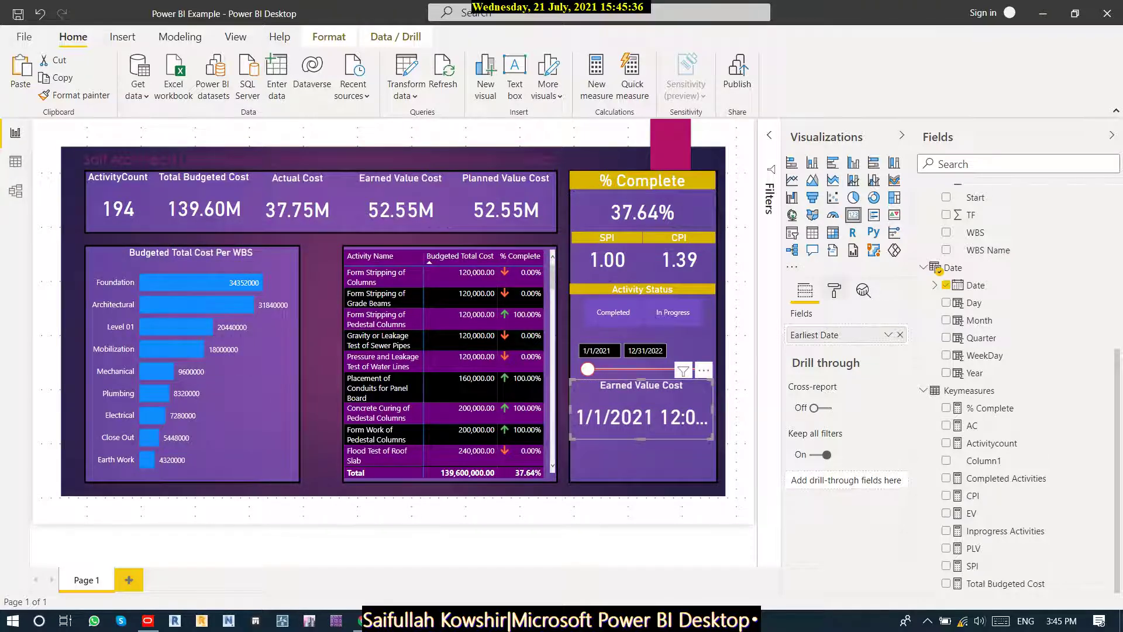
Set the date card's data label to a 16 pt text size with display units None.
{"action": "left_click", "coordinate": [834, 291]}
{"action": "left_click", "coordinate": [820, 373]}
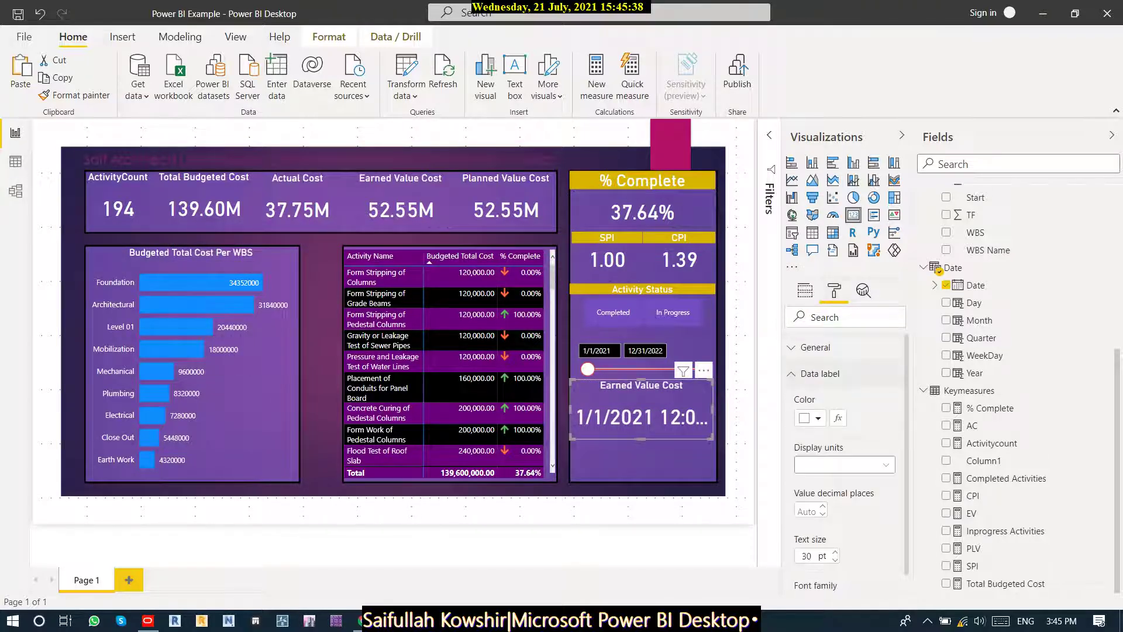
{"action": "left_click", "coordinate": [835, 560]}
{"action": "key", "text": "BackSpace"}
{"action": "type", "text": "6"}
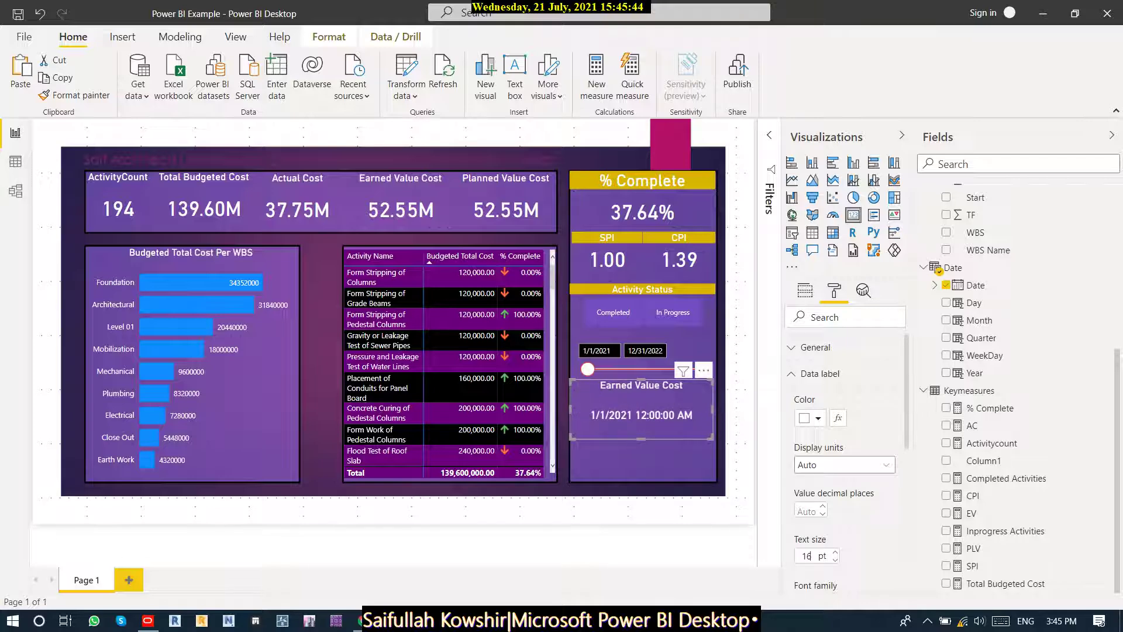
{"action": "left_click", "coordinate": [819, 465]}
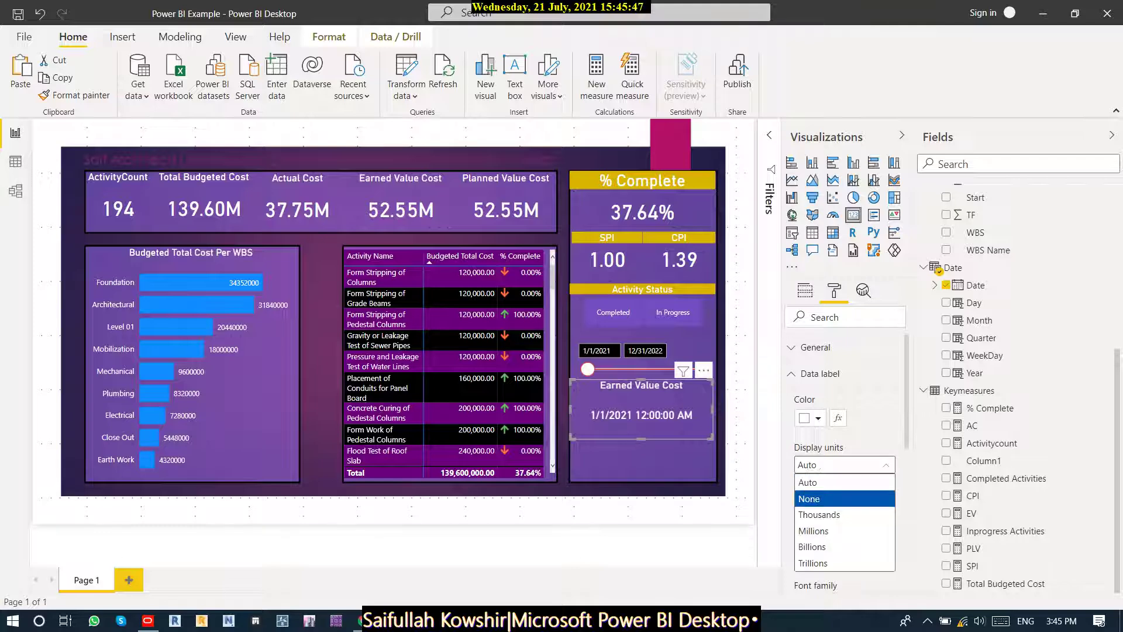
{"action": "left_click", "coordinate": [809, 498]}
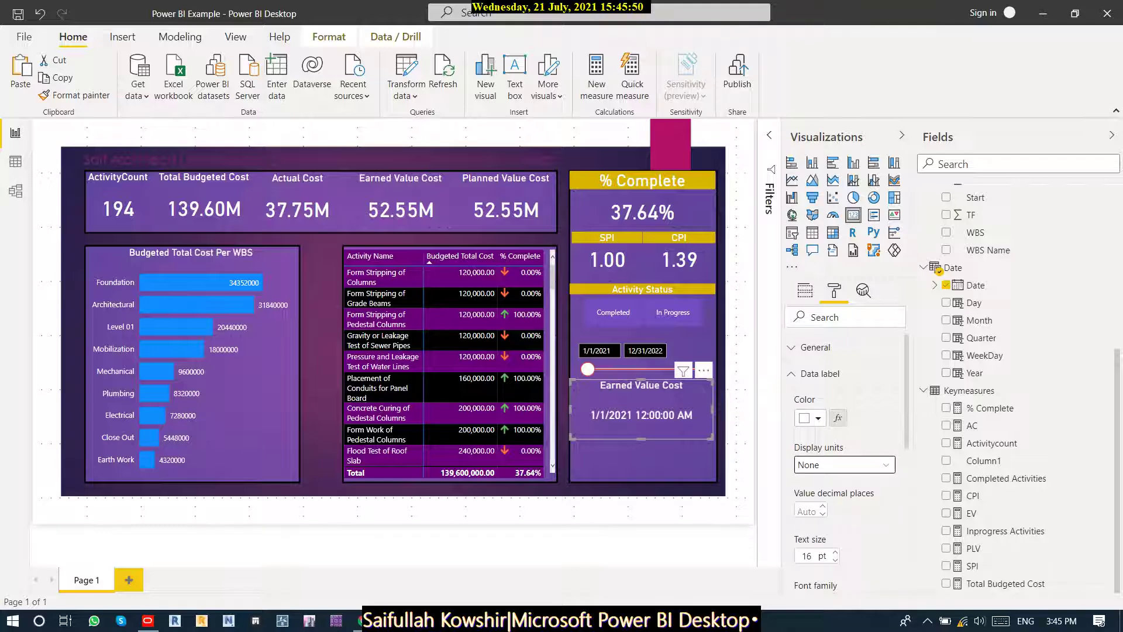
Change the date card's title to "Project Start Date" and reduce the card's height to fit its content.
{"action": "scroll", "coordinate": [838, 417], "scroll_direction": "down", "scroll_amount": 8}
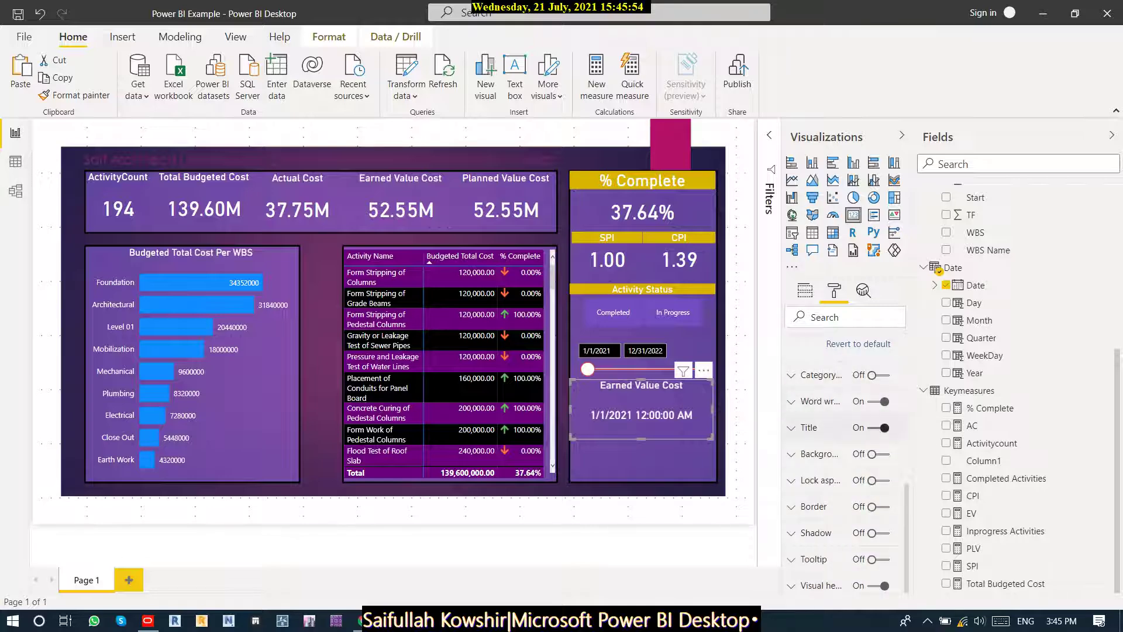
{"action": "left_click", "coordinate": [809, 427]}
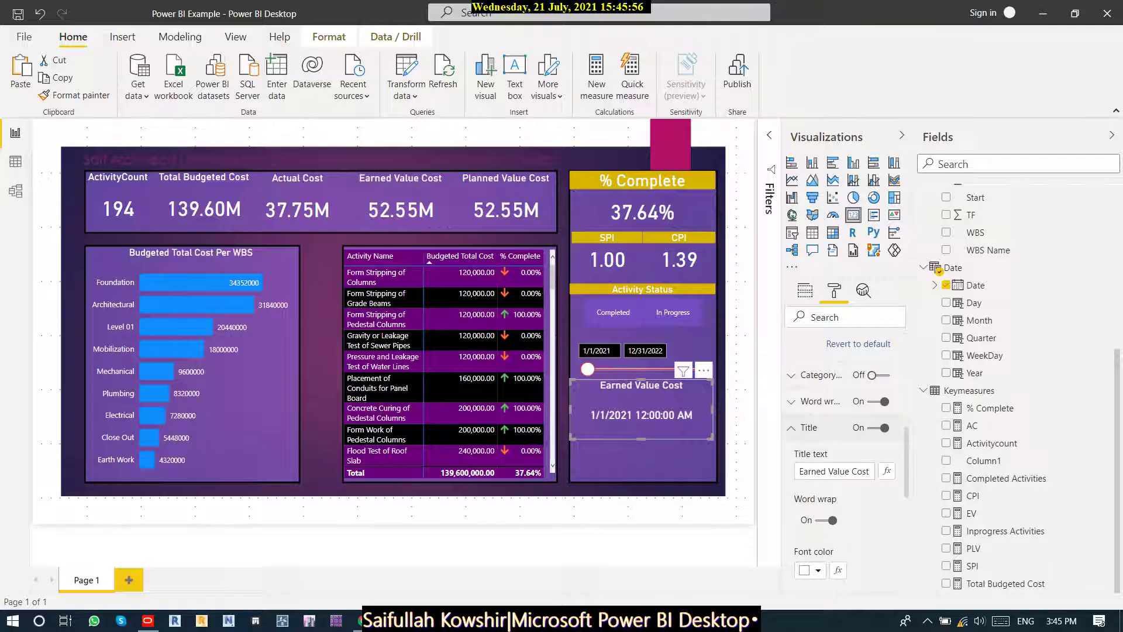
{"action": "left_click_drag", "start_coordinate": [870, 472], "coordinate": [798, 472]}
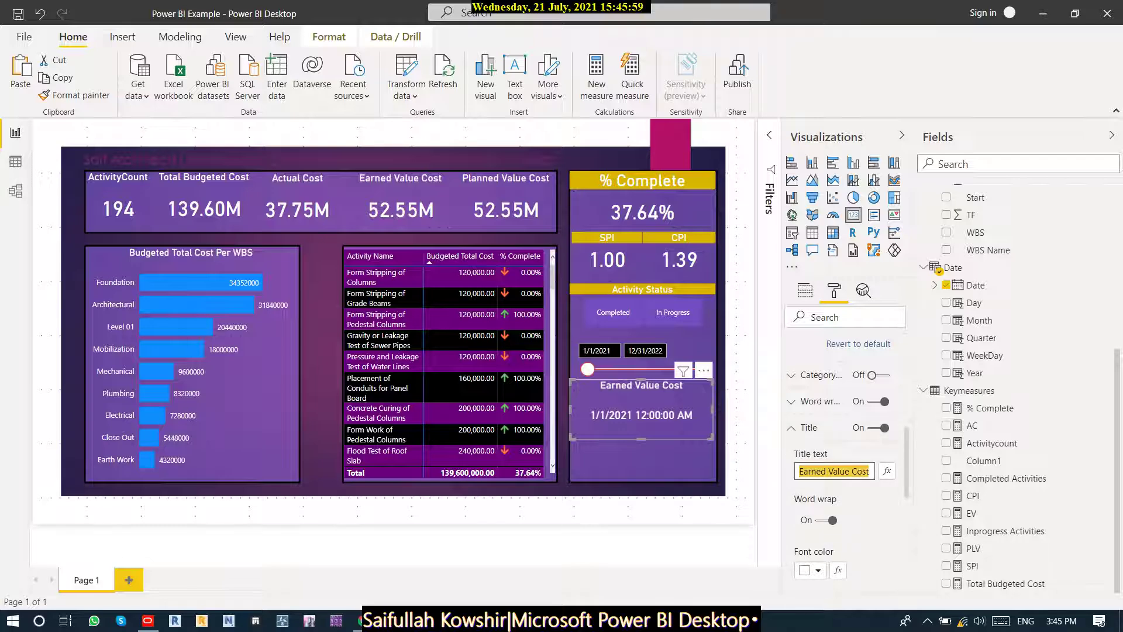
{"action": "type", "text": "Start Date"}
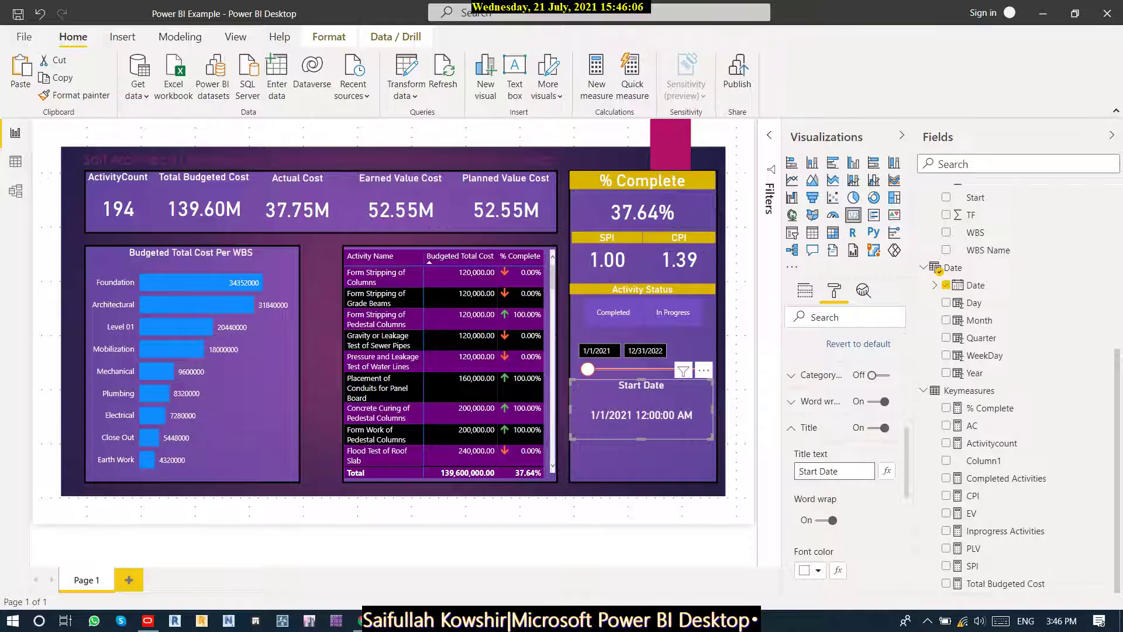
{"action": "type", "text": "Project"}
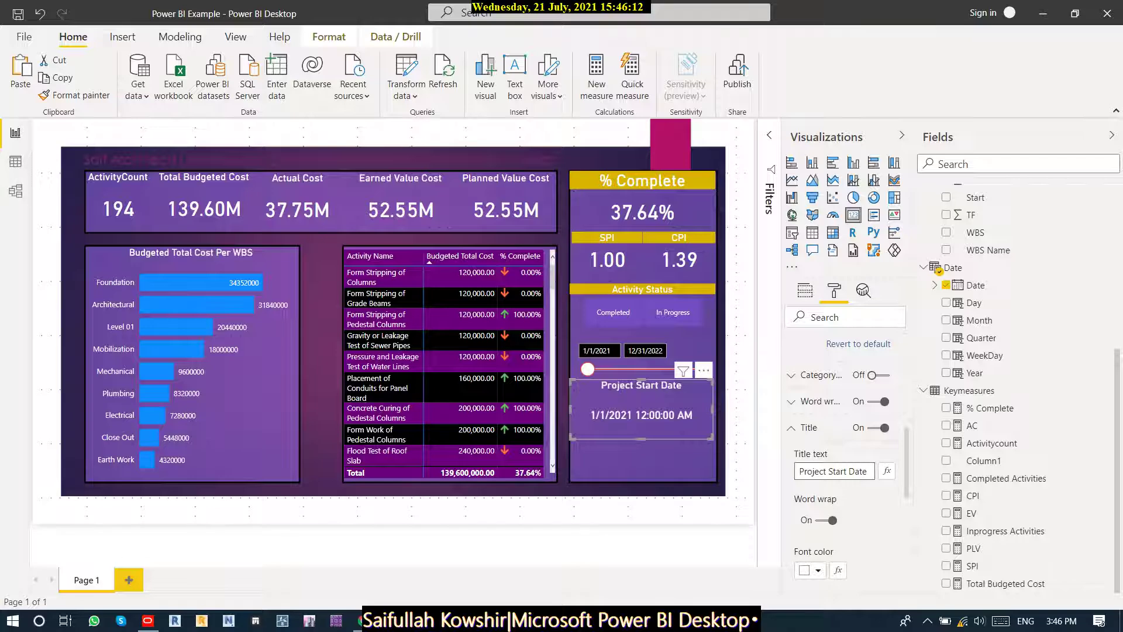
{"action": "left_click_drag", "start_coordinate": [642, 438], "coordinate": [641, 421]}
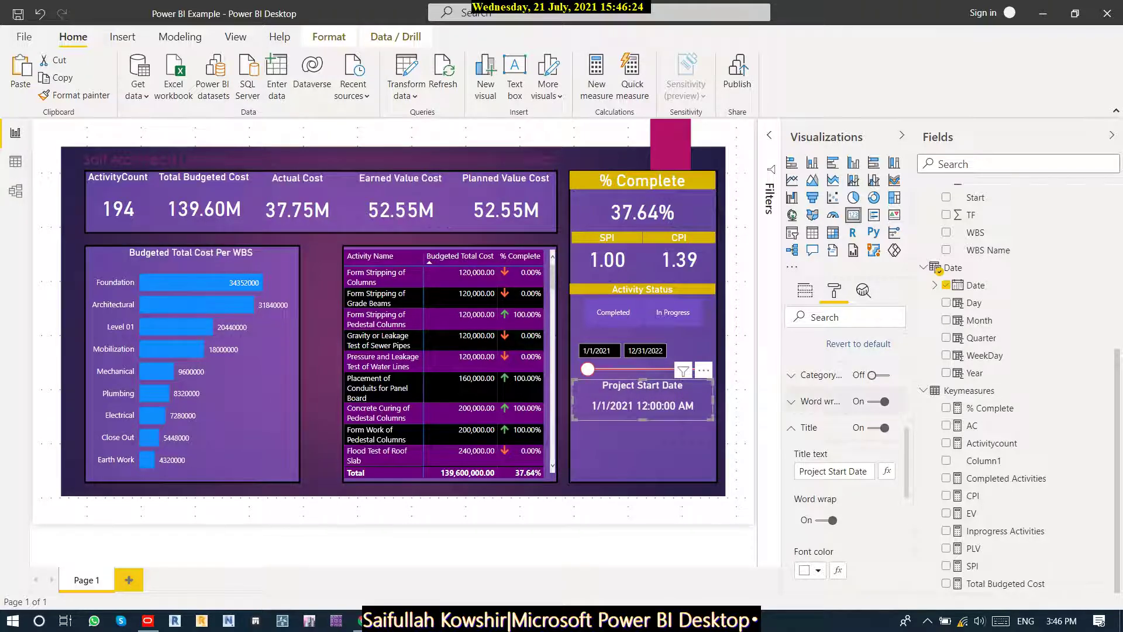
Give the Project Start Date title a gold background color matching the other panel headings.
{"action": "scroll", "coordinate": [845, 444], "scroll_direction": "up", "scroll_amount": 5}
{"action": "scroll", "coordinate": [845, 444], "scroll_direction": "down", "scroll_amount": 4}
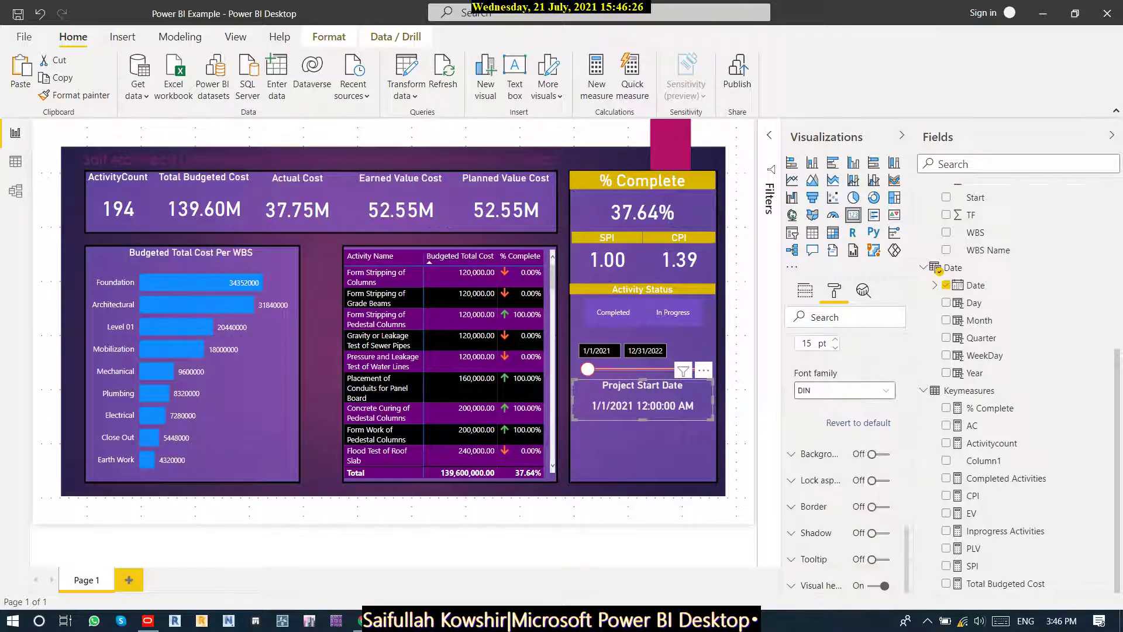
{"action": "scroll", "coordinate": [845, 462], "scroll_direction": "up", "scroll_amount": 4}
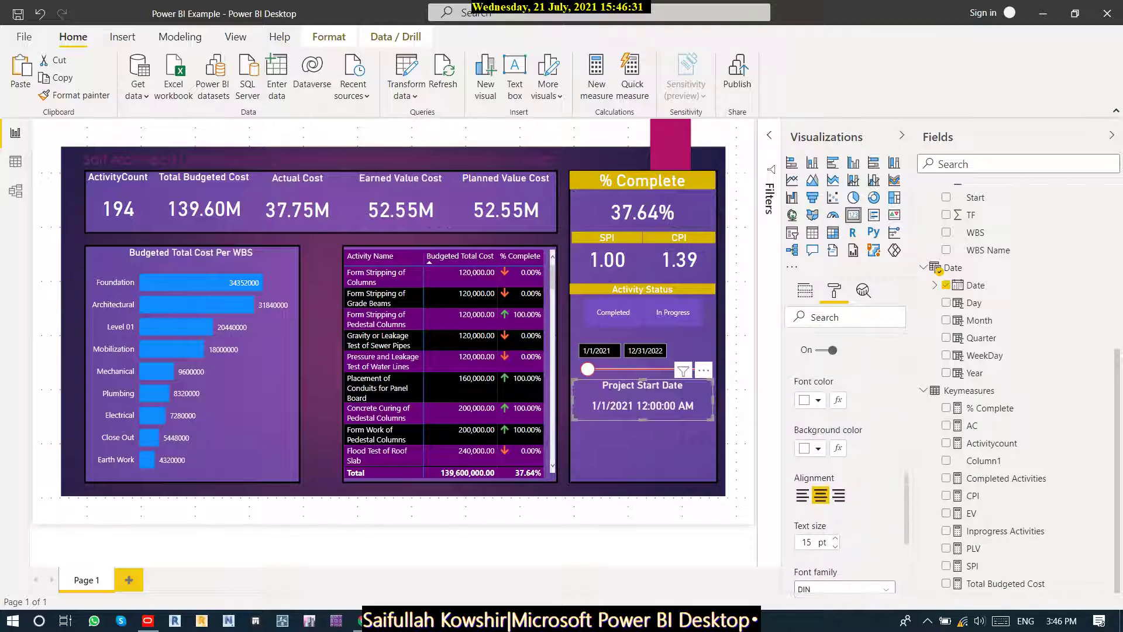
{"action": "left_click", "coordinate": [818, 448]}
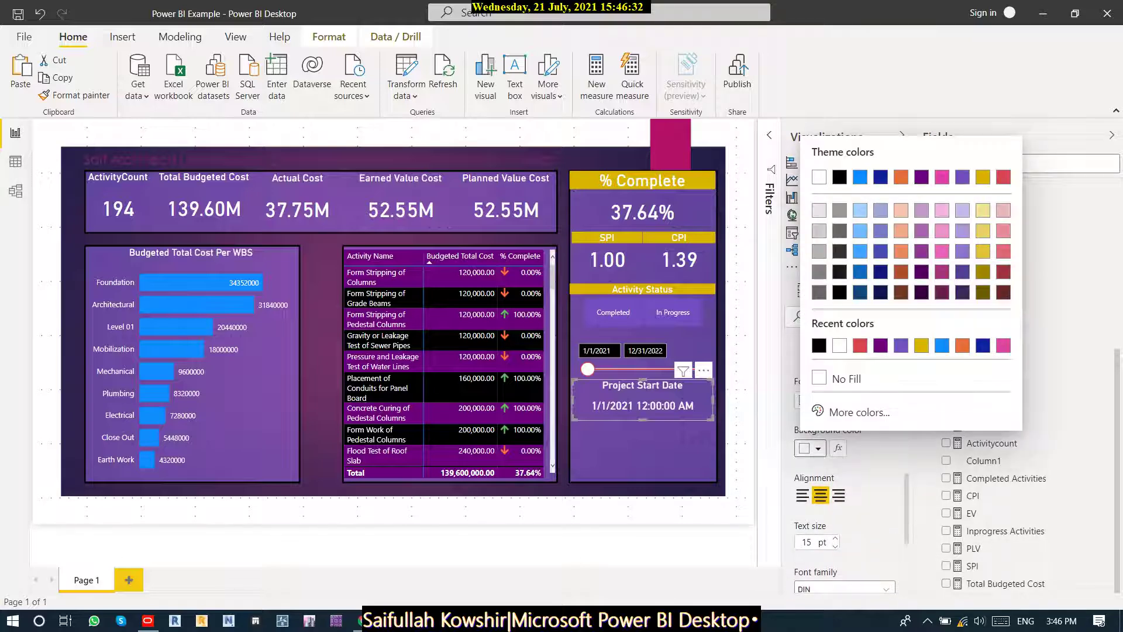
{"action": "left_click", "coordinate": [921, 345]}
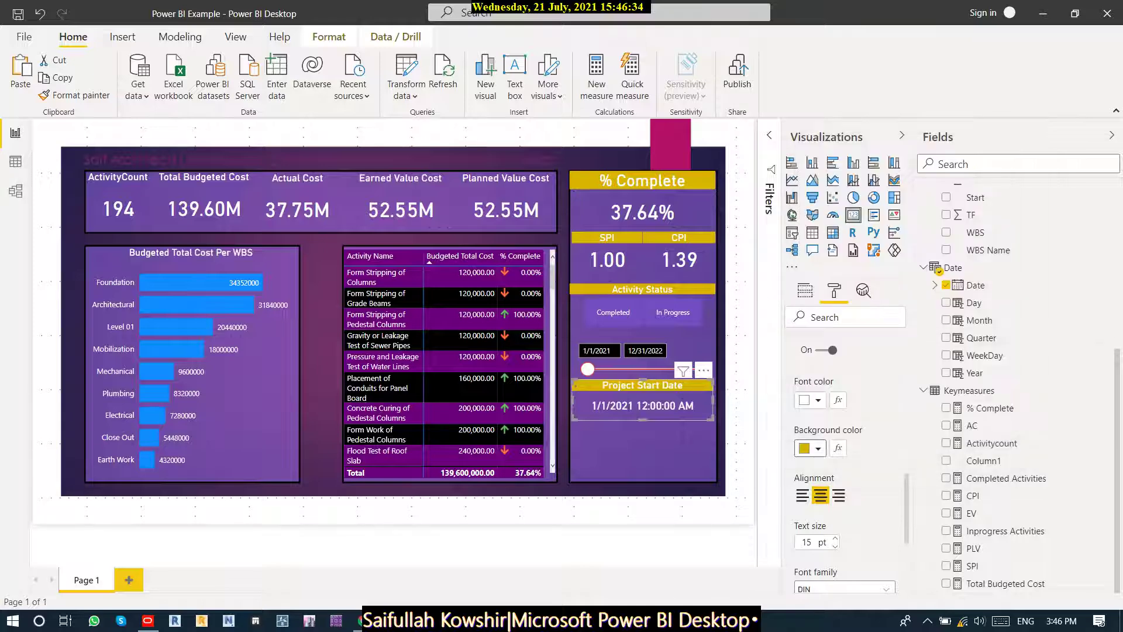
{"action": "left_click", "coordinate": [739, 416]}
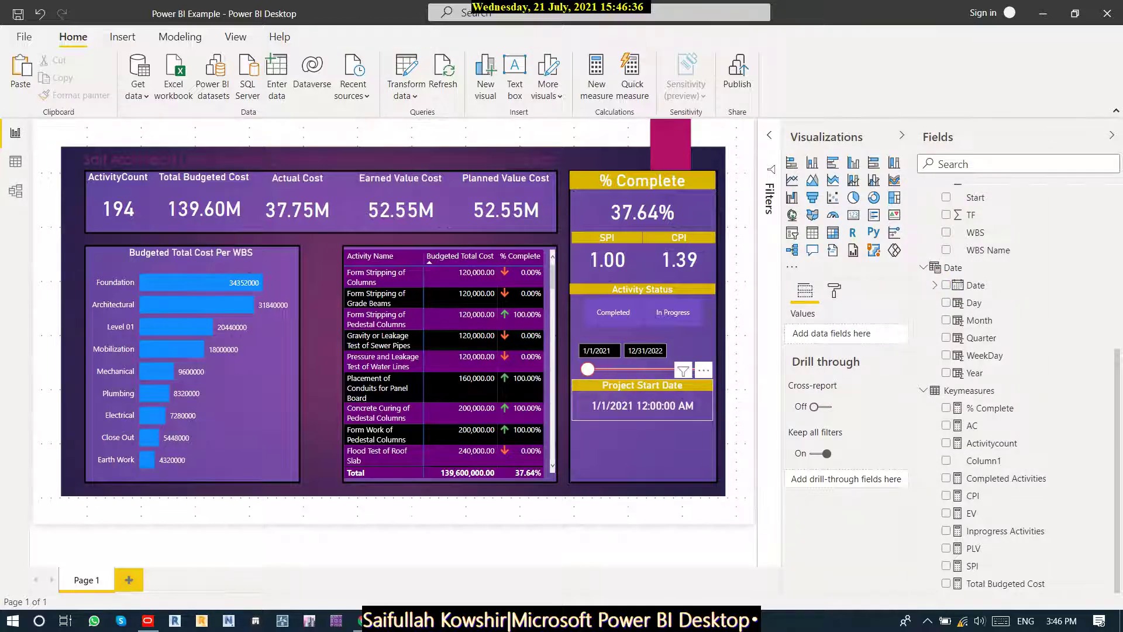
Duplicate the Project Start Date card and stack the copy directly beneath the original, lowering the original slightly.
{"action": "left_click", "coordinate": [946, 285]}
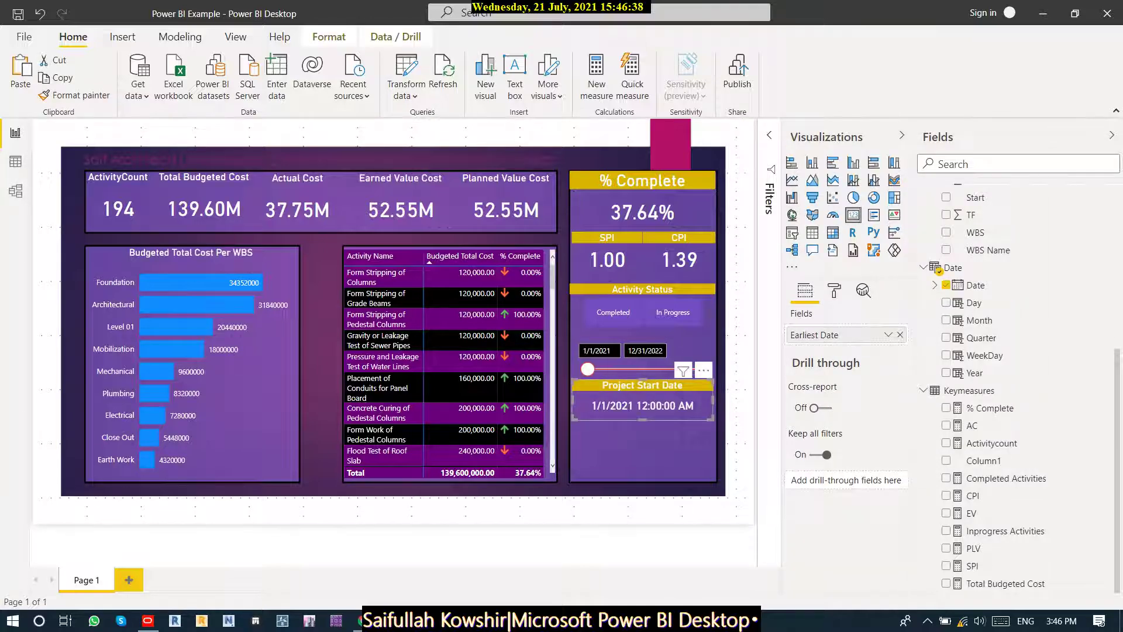
{"action": "key", "text": "Escape"}
{"action": "left_click", "coordinate": [945, 284]}
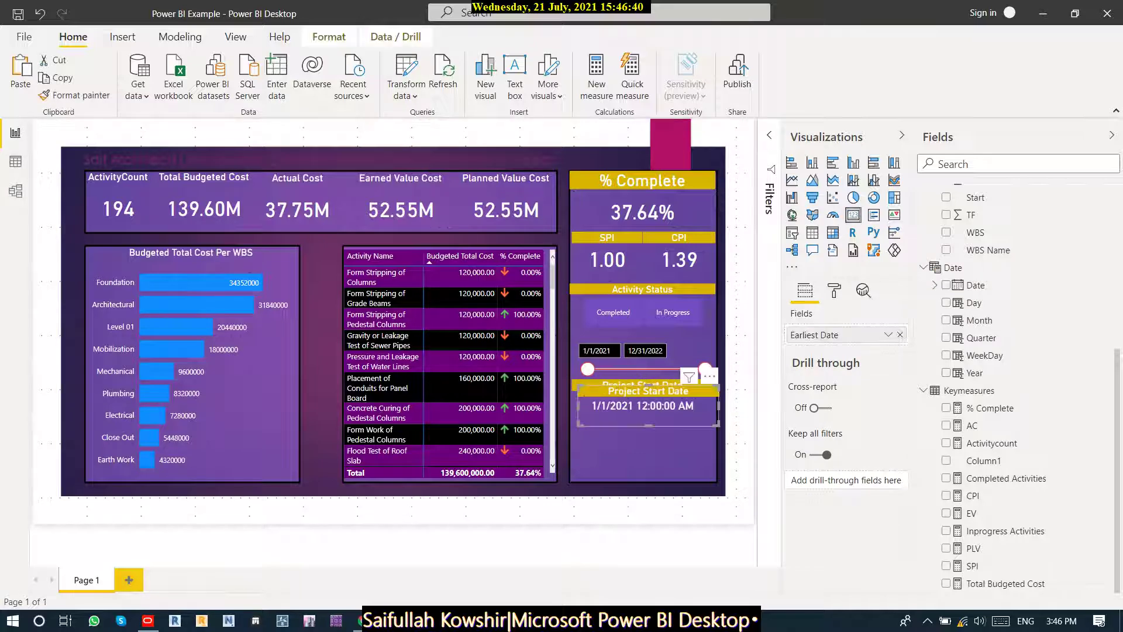
{"action": "left_click_drag", "start_coordinate": [648, 410], "coordinate": [644, 462]}
{"action": "left_click", "coordinate": [643, 406]}
{"action": "left_click_drag", "start_coordinate": [644, 403], "coordinate": [644, 421]}
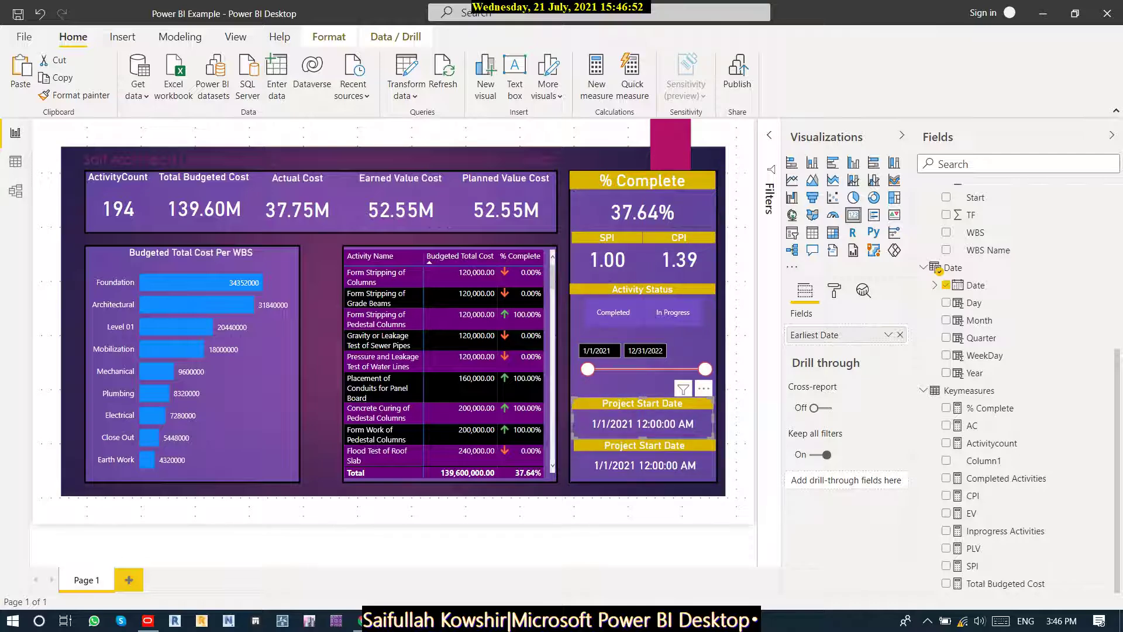
Shift both date cards up beneath the date slicer and set the lower card to show the latest Date.
{"action": "left_click", "coordinate": [644, 457]}
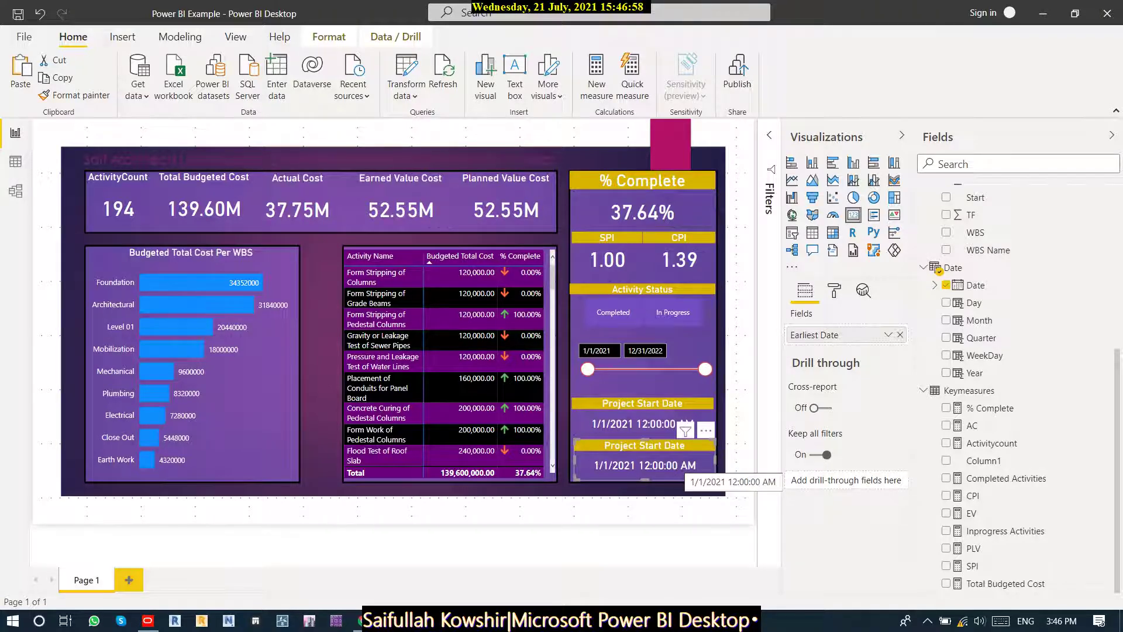
{"action": "left_click_drag", "start_coordinate": [642, 418], "coordinate": [645, 400]}
{"action": "left_click_drag", "start_coordinate": [644, 464], "coordinate": [644, 446]}
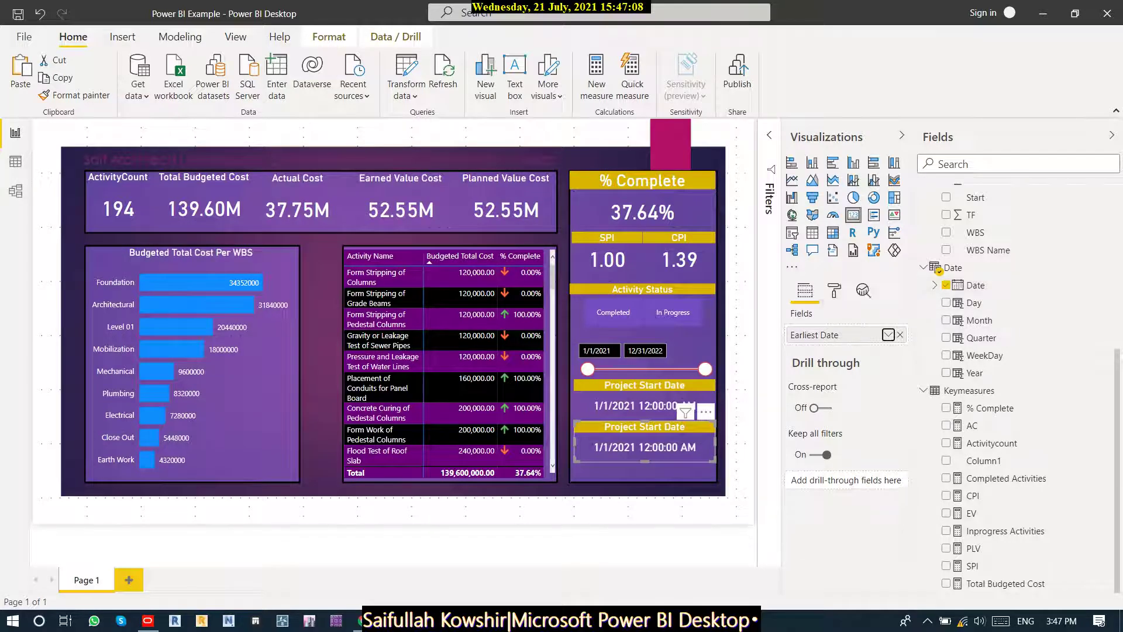
{"action": "left_click", "coordinate": [888, 334]}
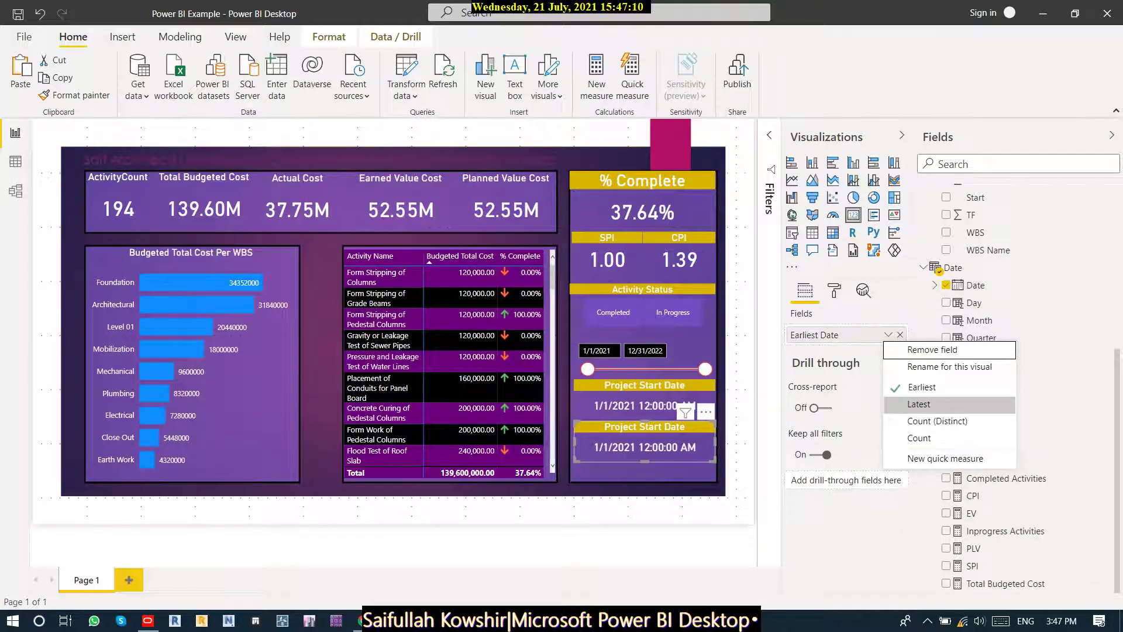
{"action": "left_click", "coordinate": [919, 403]}
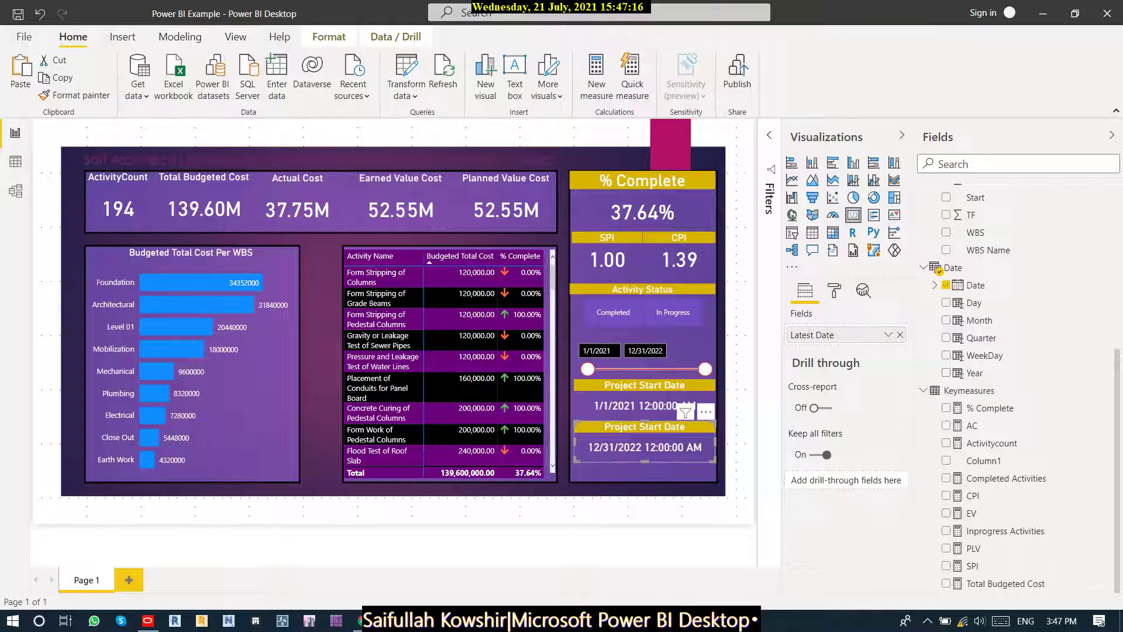
Change the lower date card's title to "Project Finish Date".
{"action": "left_click", "coordinate": [834, 291]}
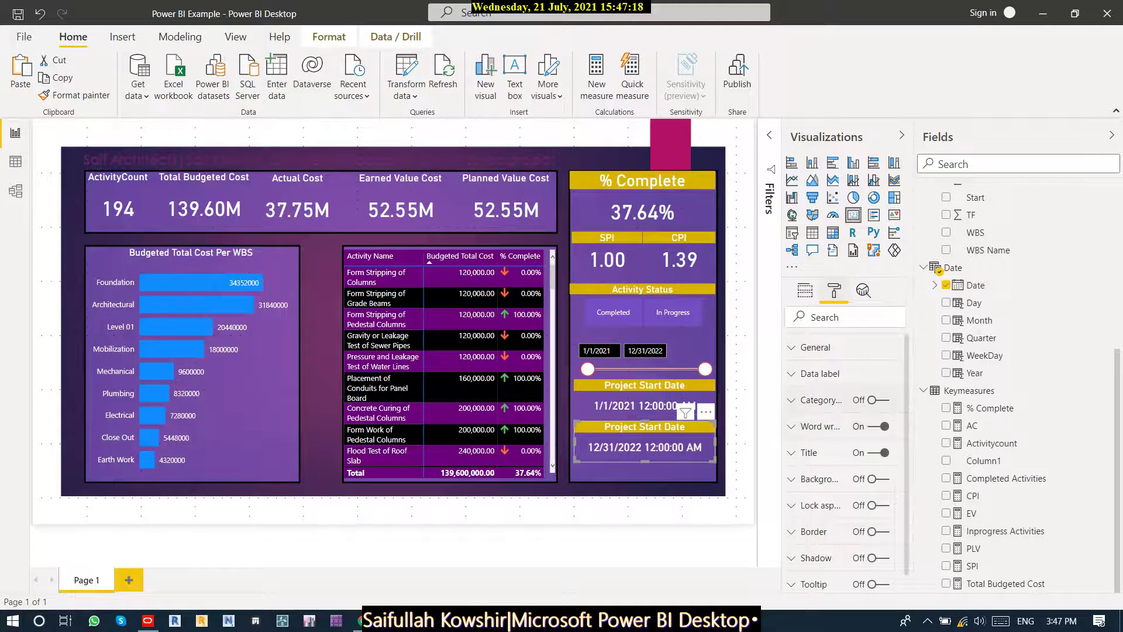
{"action": "left_click", "coordinate": [809, 452]}
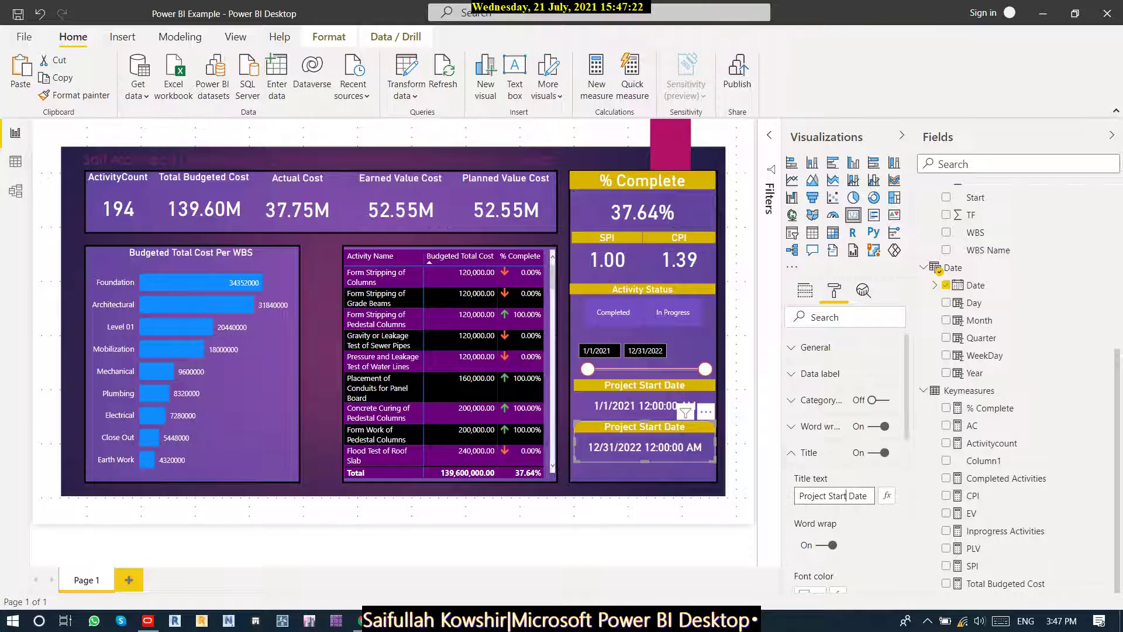
{"action": "key", "text": "BackSpace"}
{"action": "key", "text": "BackSpace"}
{"action": "key", "text": "BackSpace"}
{"action": "key", "text": "BackSpace"}
{"action": "key", "text": "BackSpace"}
{"action": "key", "text": "BackSpace"}
{"action": "type", "text": "Finish"}
{"action": "left_click", "coordinate": [740, 456]}
Reduce the heights of both date cards and move the Project Finish Date card up beneath the Project Start Date card.
{"action": "left_click", "coordinate": [644, 405]}
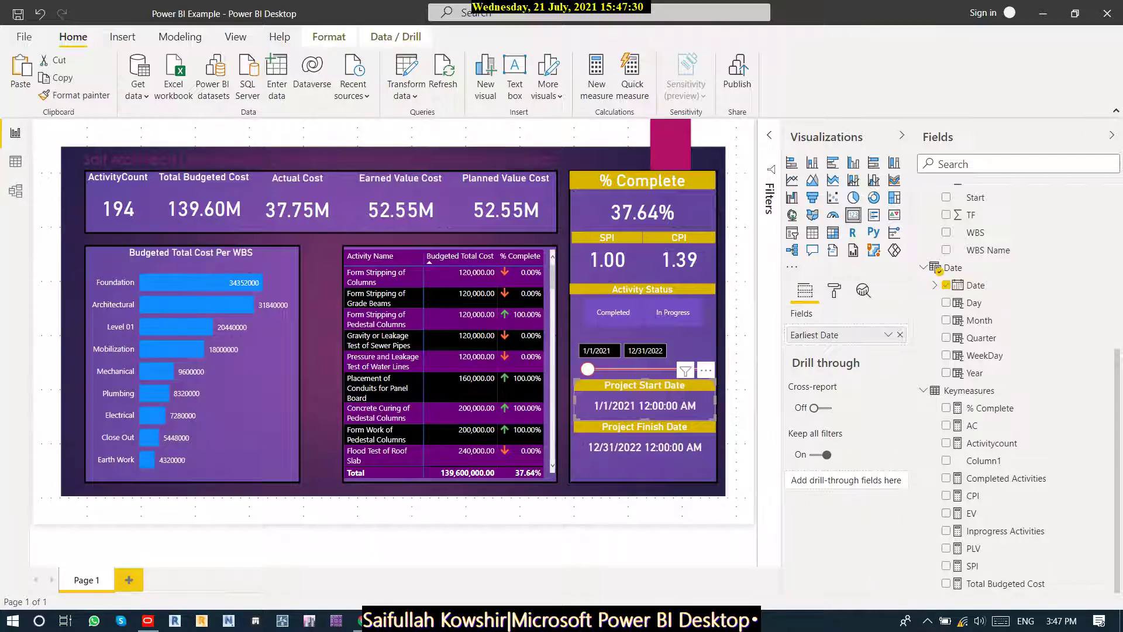
{"action": "left_click_drag", "start_coordinate": [644, 419], "coordinate": [645, 450]}
{"action": "left_click", "coordinate": [644, 448]}
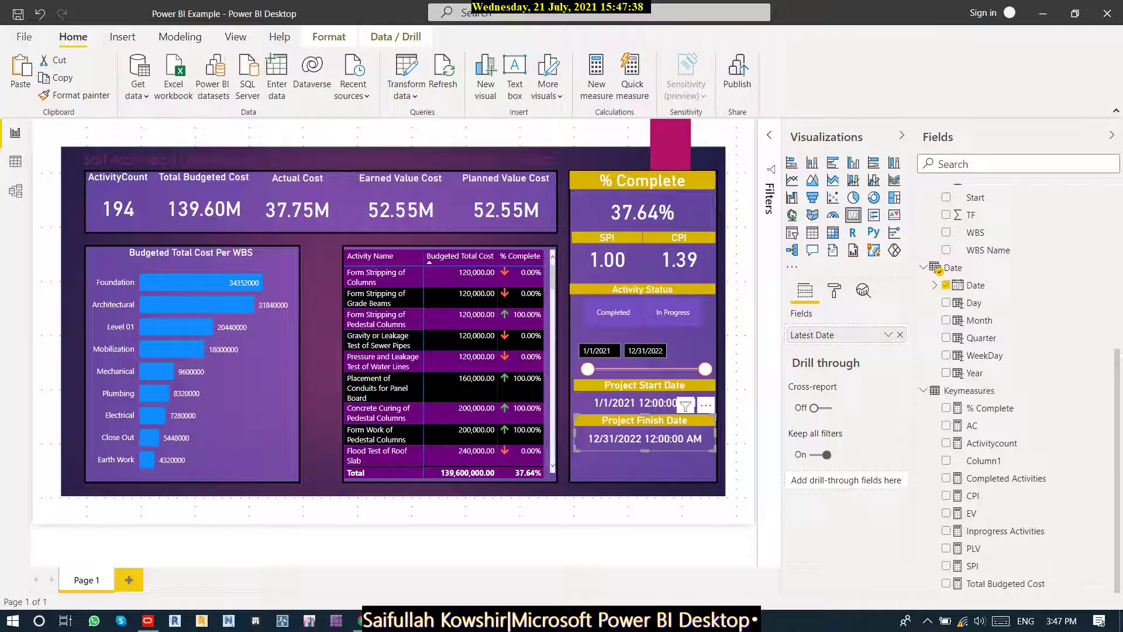
Duplicate the Project Finish Date card and align the copy directly beneath the original within the panel.
{"action": "left_click", "coordinate": [646, 510]}
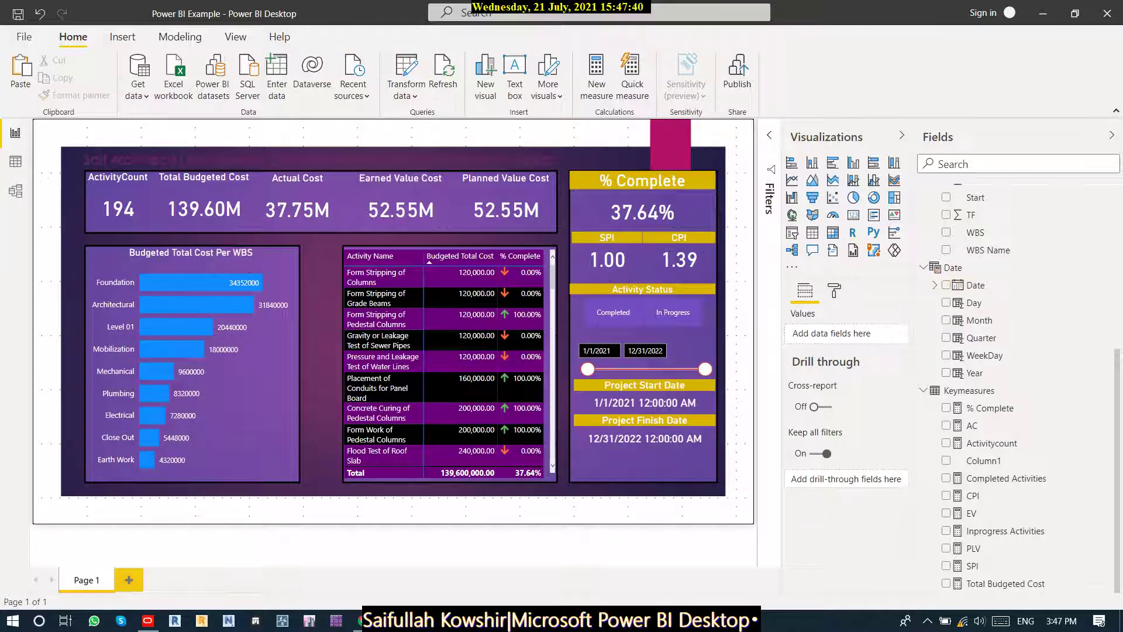
{"action": "key", "text": "ctrl+v"}
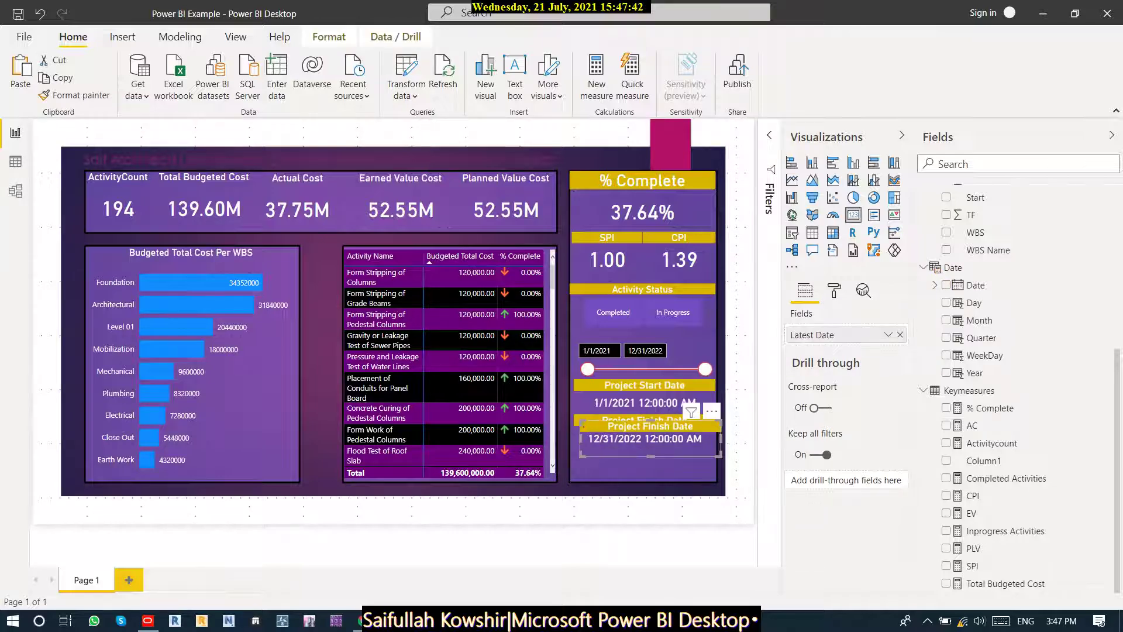
{"action": "left_click_drag", "start_coordinate": [650, 445], "coordinate": [646, 469]}
{"action": "key", "text": "Left"}
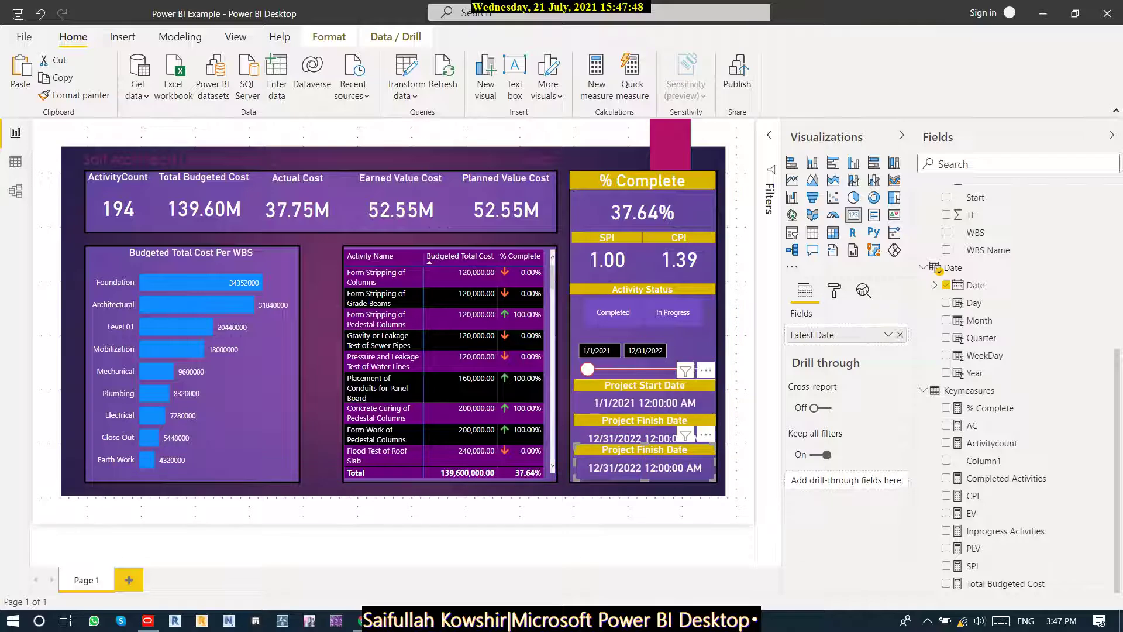
Nudge the date slicer slightly upward, closer to the Activity Status slicer.
{"action": "left_click", "coordinate": [683, 352]}
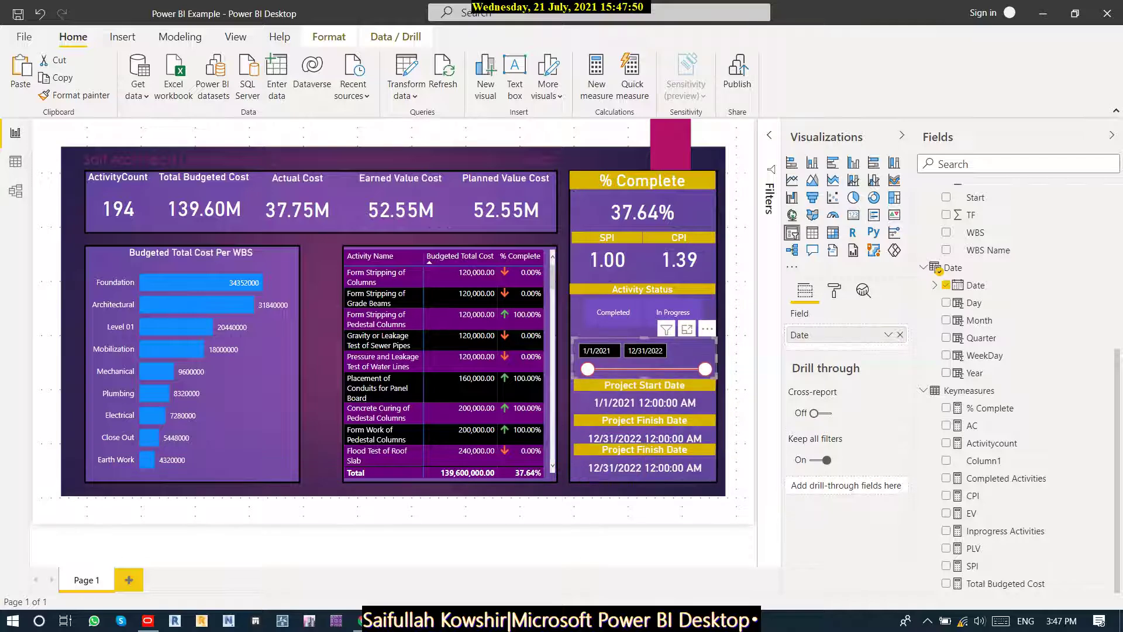
{"action": "key", "text": "Up"}
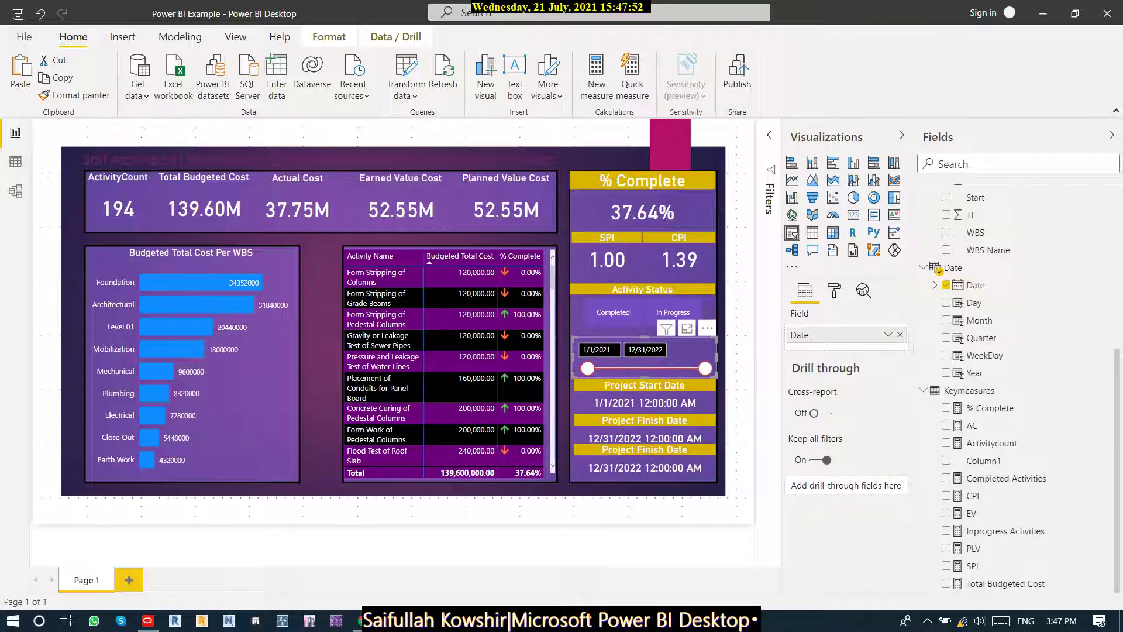
{"action": "key", "text": "Up"}
{"action": "key", "text": "Up"}
{"action": "key", "text": "Up"}
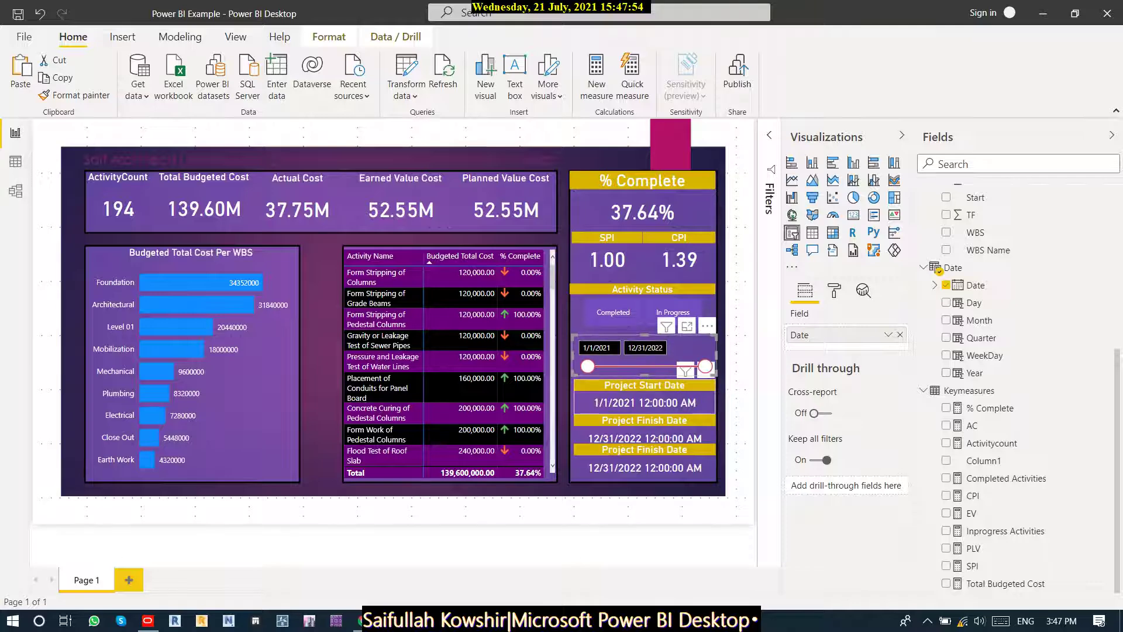
Nudge the Project Start Date card and the first Project Finish Date card slightly upward to even out the card spacing.
{"action": "left_click", "coordinate": [644, 398]}
{"action": "key", "text": "Up"}
{"action": "key", "text": "Up"}
{"action": "key", "text": "Up"}
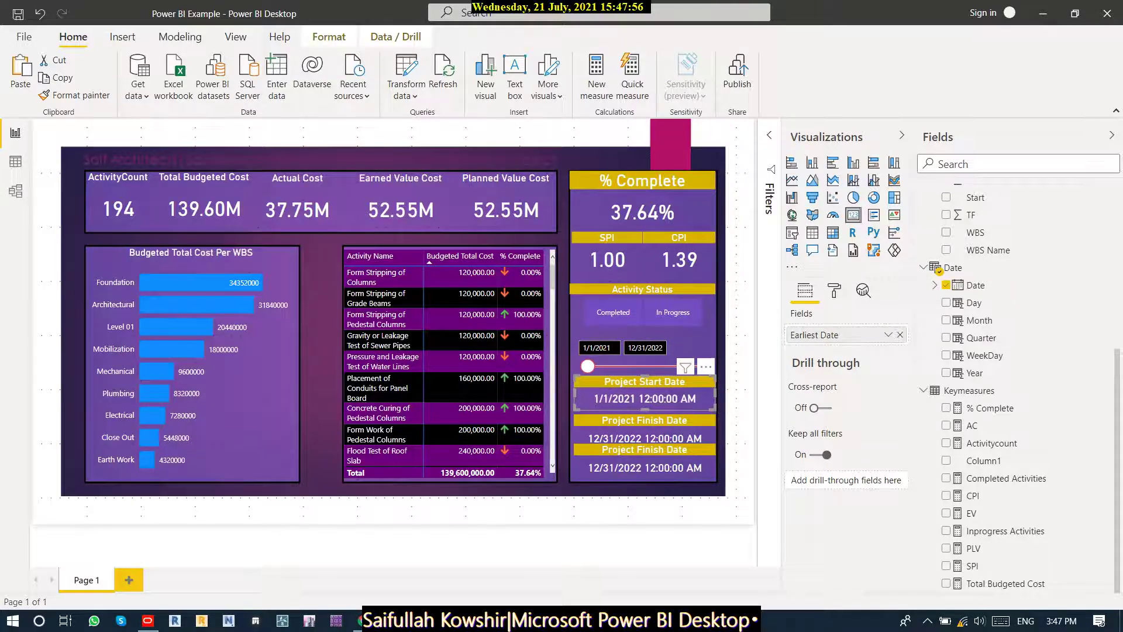
{"action": "left_click", "coordinate": [644, 433]}
{"action": "key", "text": "Up"}
{"action": "key", "text": "Up"}
{"action": "key", "text": "Up"}
{"action": "key", "text": "Up"}
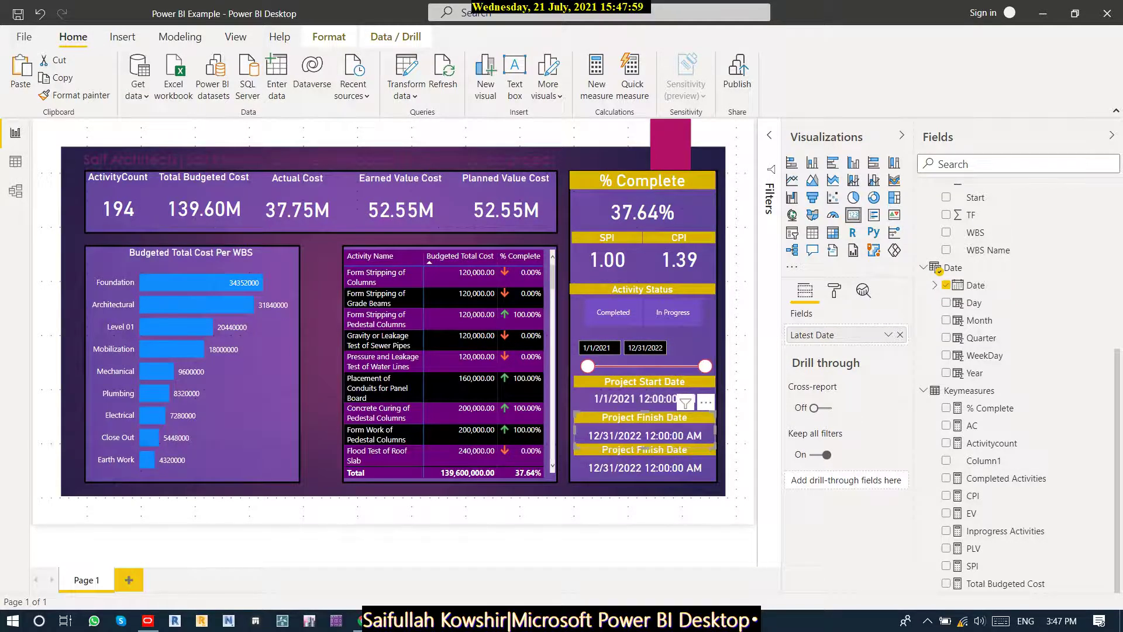
{"action": "key", "text": "Up"}
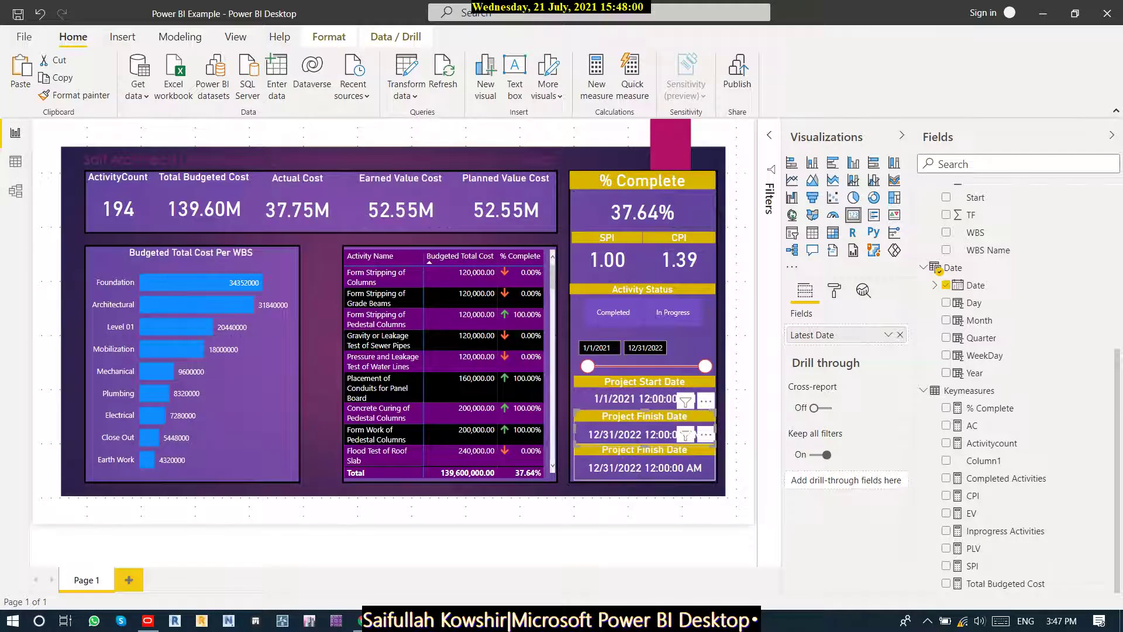
{"action": "left_click", "coordinate": [644, 466]}
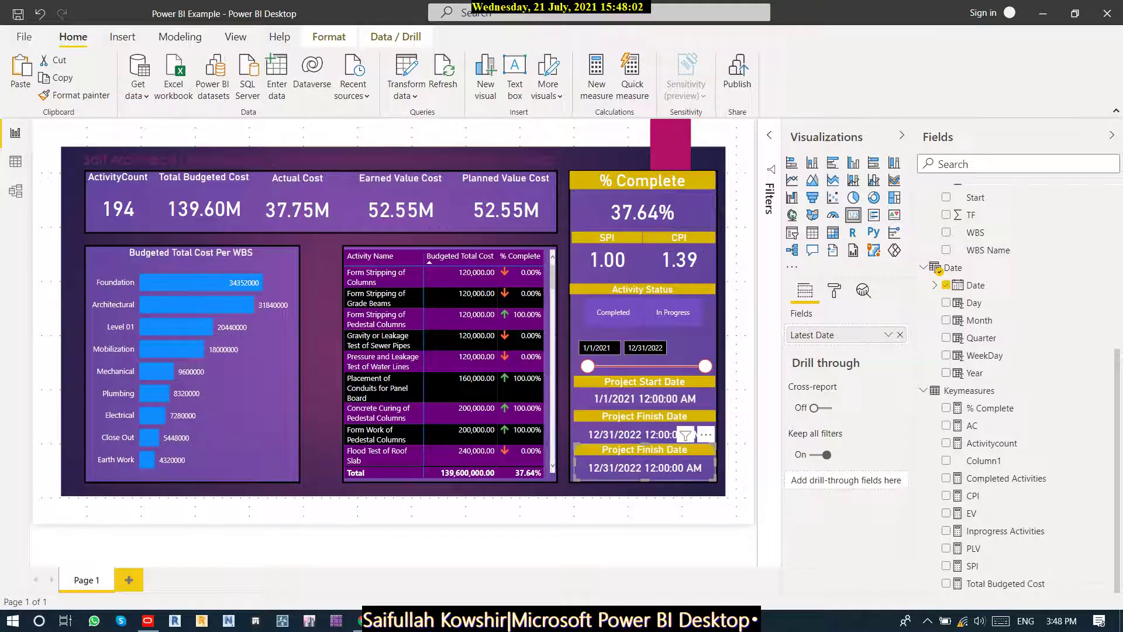
{"action": "left_click", "coordinate": [1107, 390]}
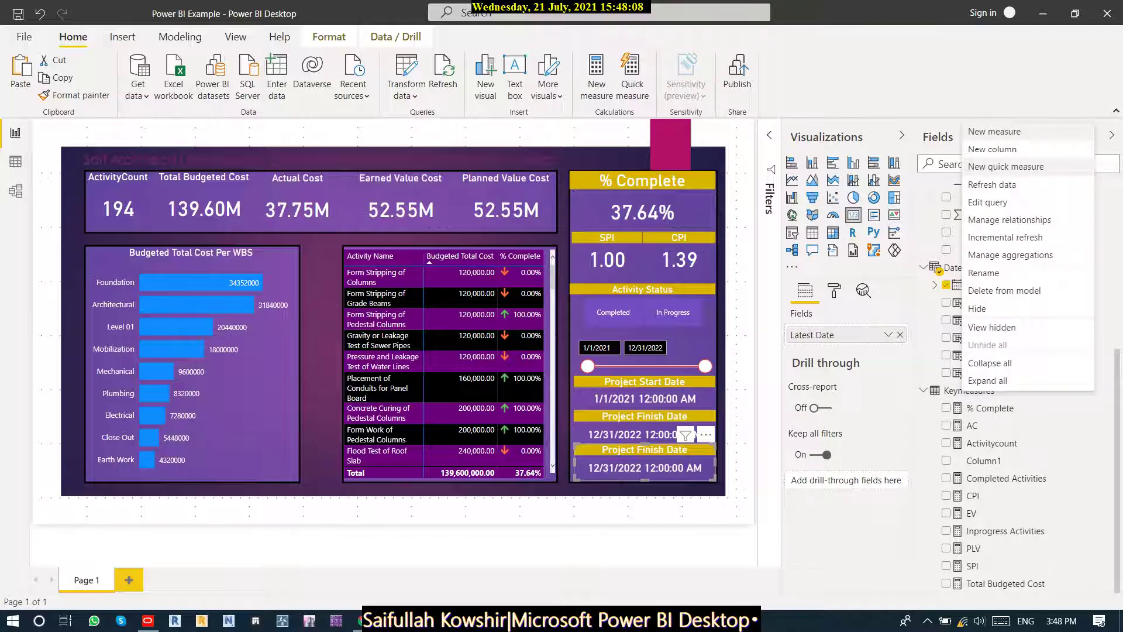
{"action": "left_click", "coordinate": [1020, 167]}
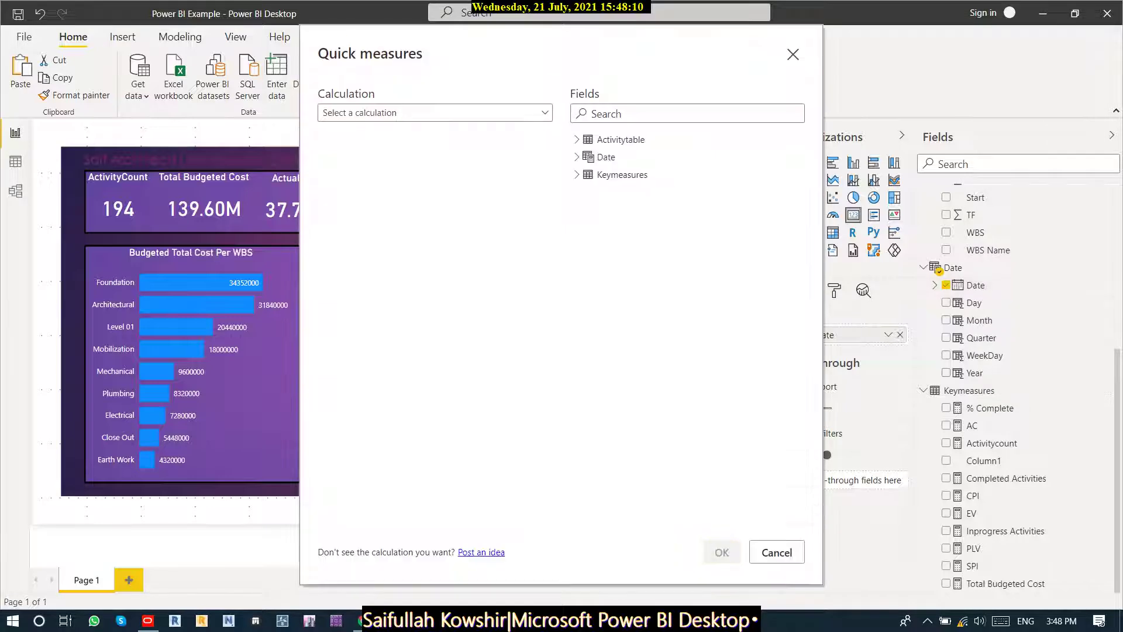
{"action": "left_click", "coordinate": [776, 552]}
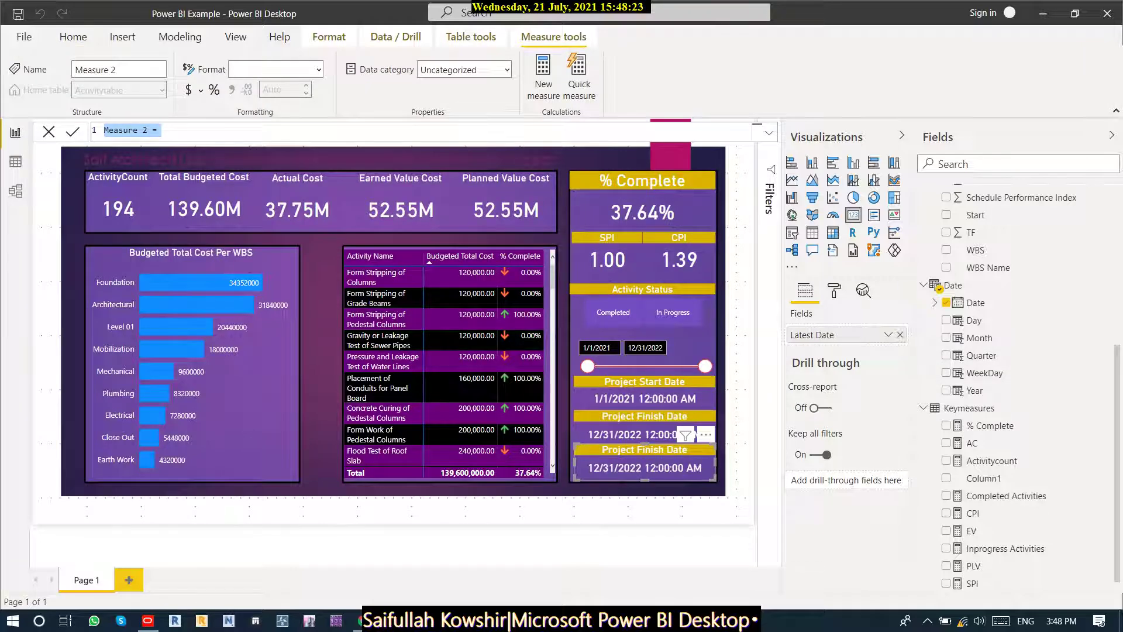
Create a new measure with the formula CurrentDate=Today().
{"action": "type", "text": "Cur"}
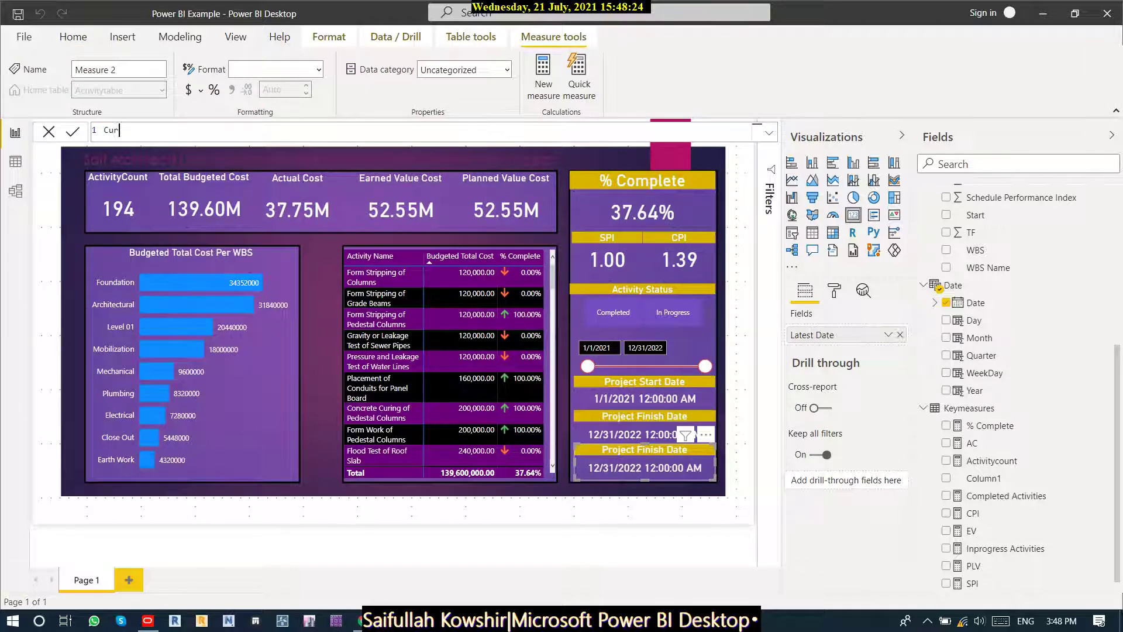
{"action": "type", "text": "rentDate=Today"}
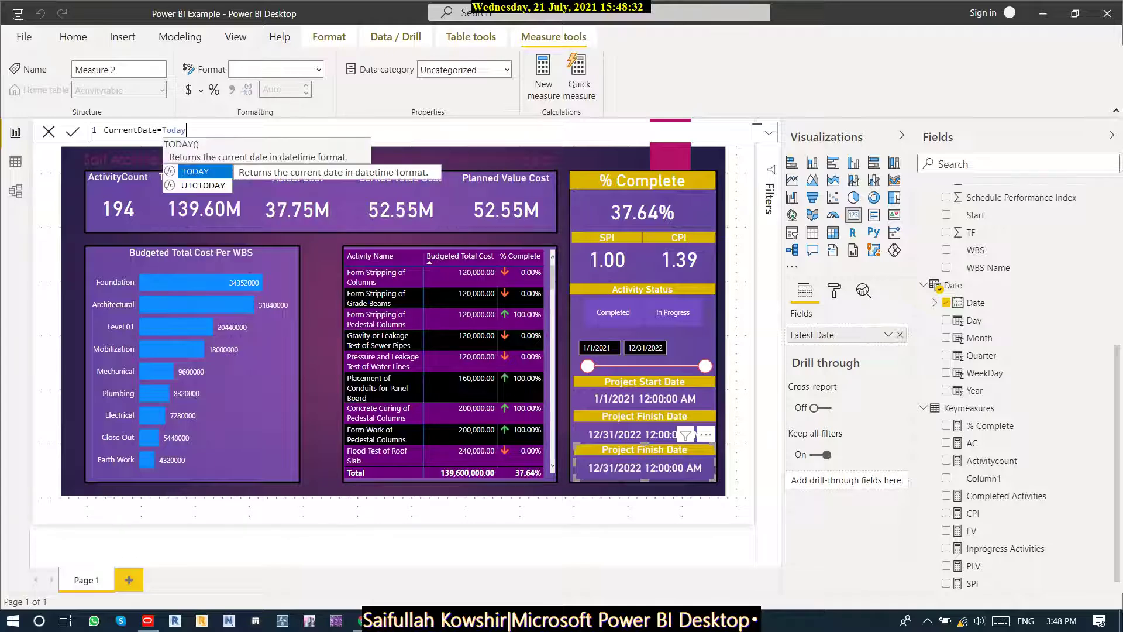
{"action": "type", "text": "()"}
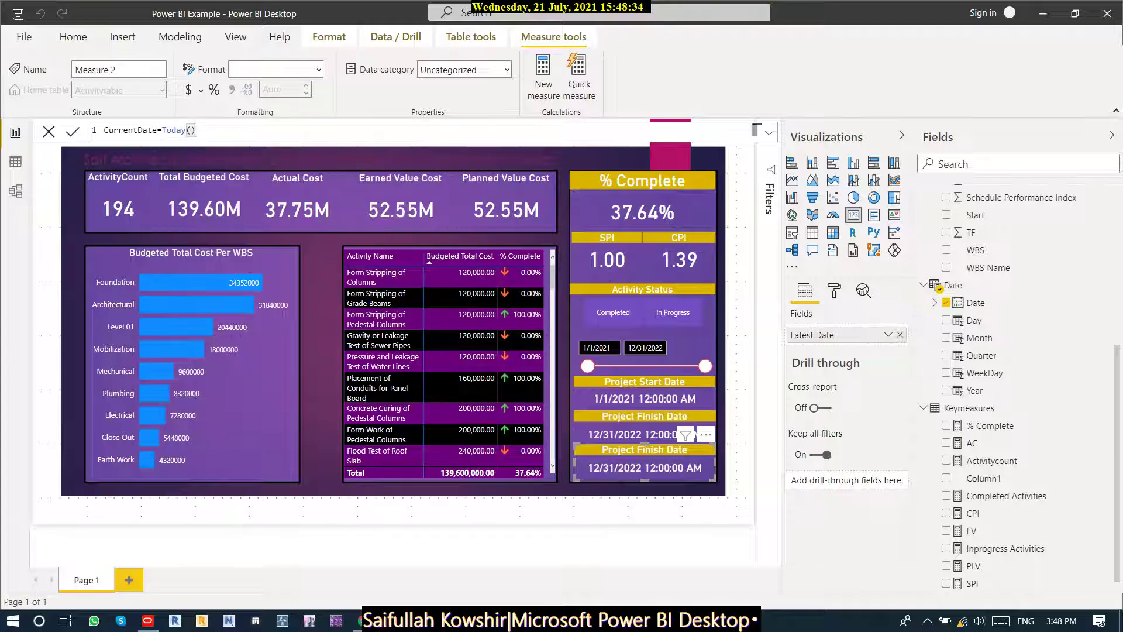
{"action": "key", "text": "Return"}
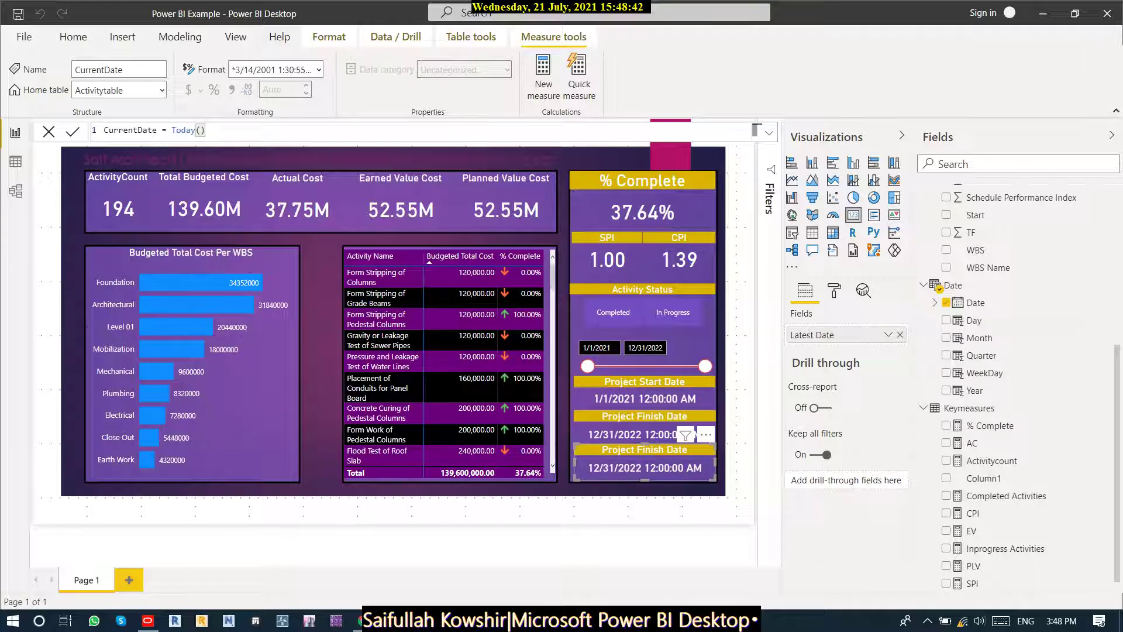
Set the CurrentDate measure's home table to Keymeasures and replace the Date field in the lowest card with CurrentDate.
{"action": "left_click", "coordinate": [946, 303]}
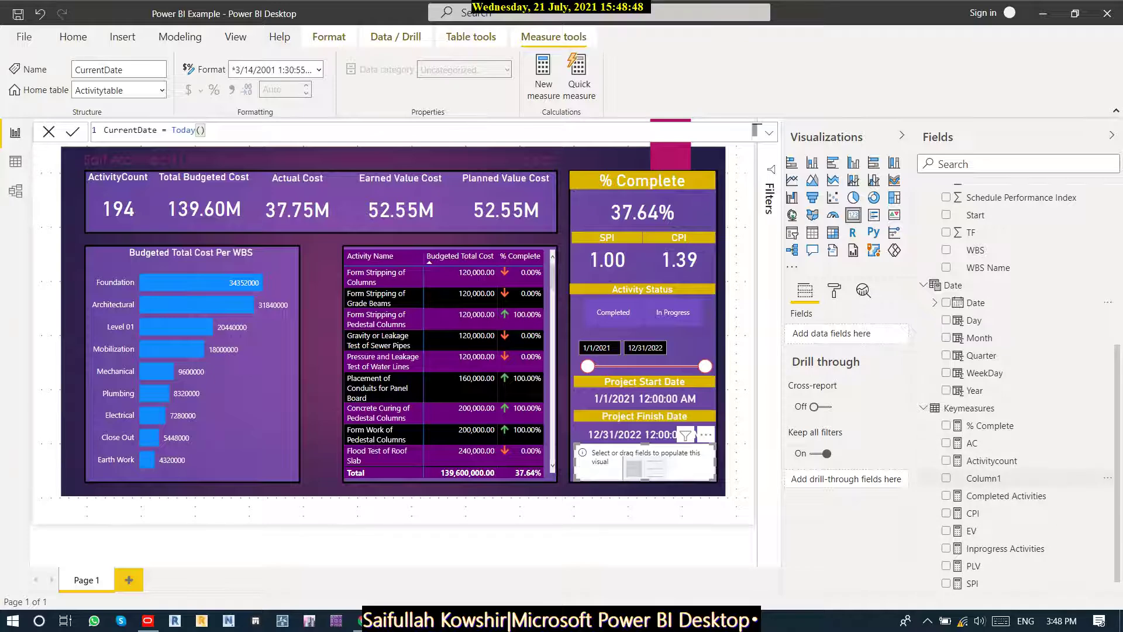
{"action": "scroll", "coordinate": [994, 478], "scroll_direction": "down", "scroll_amount": 1}
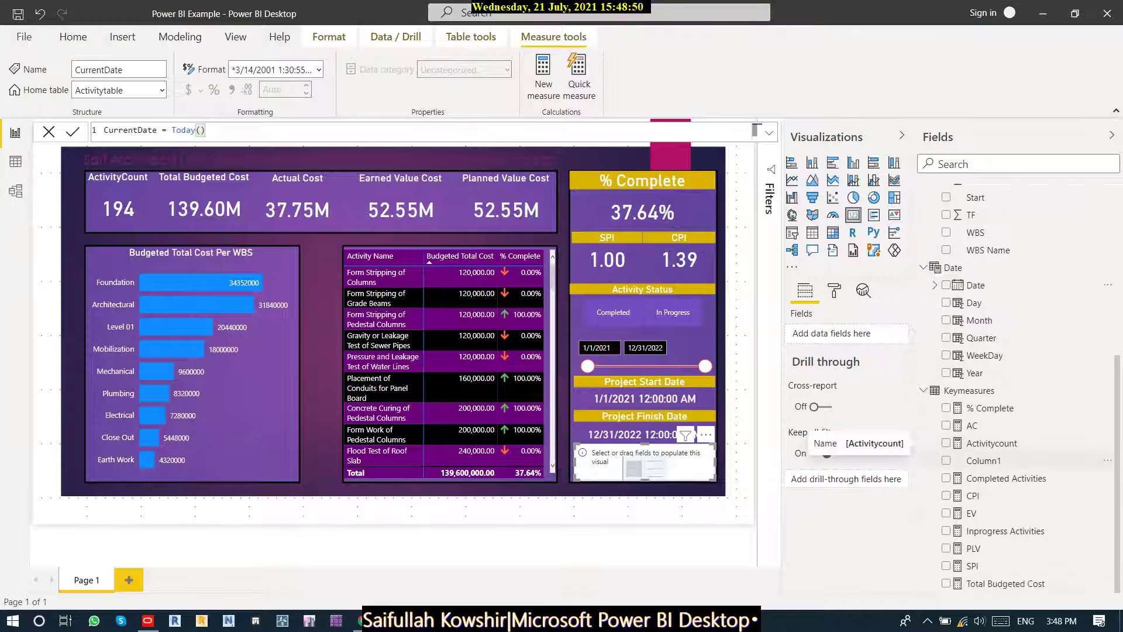
{"action": "scroll", "coordinate": [1017, 354], "scroll_direction": "up", "scroll_amount": 5}
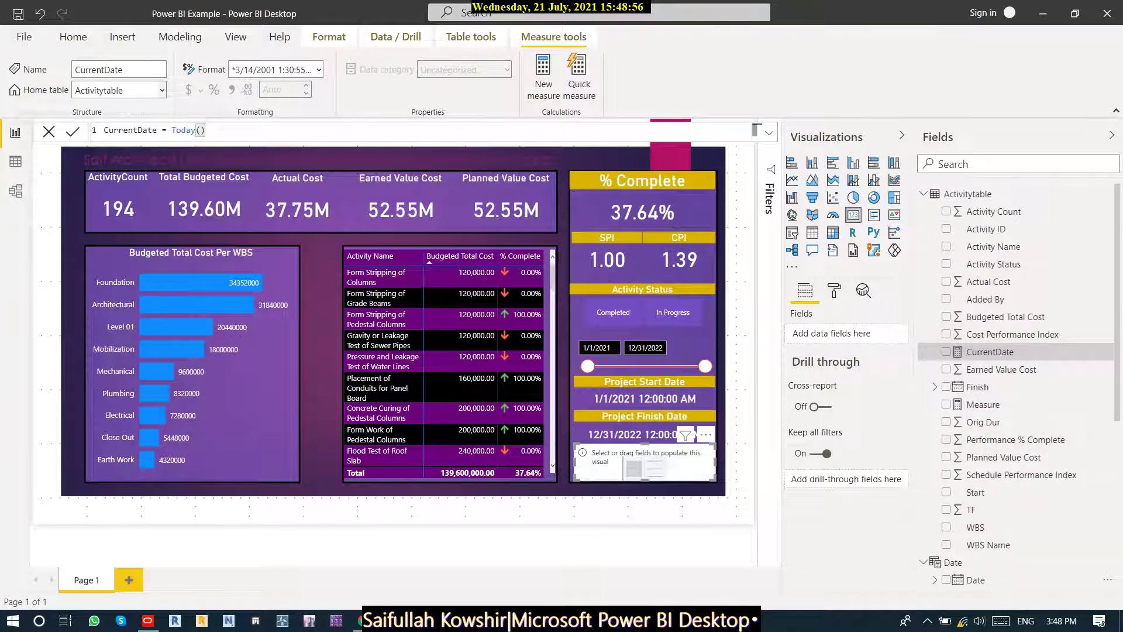
{"action": "left_click", "coordinate": [162, 90]}
{"action": "left_click", "coordinate": [162, 90]}
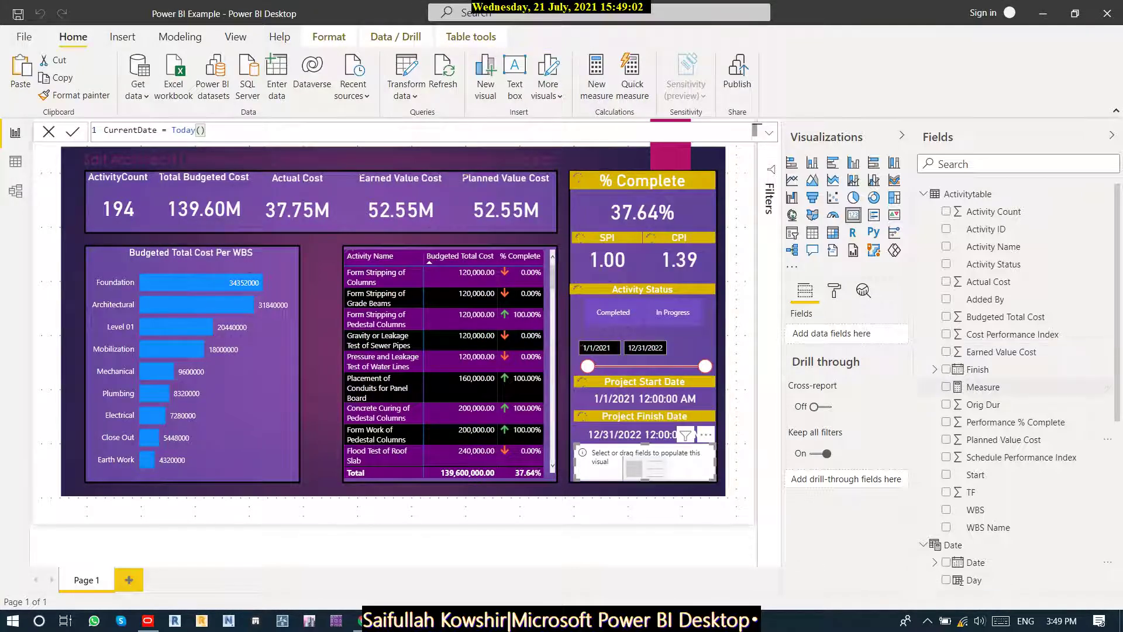
{"action": "left_click_drag", "start_coordinate": [989, 496], "coordinate": [629, 460]}
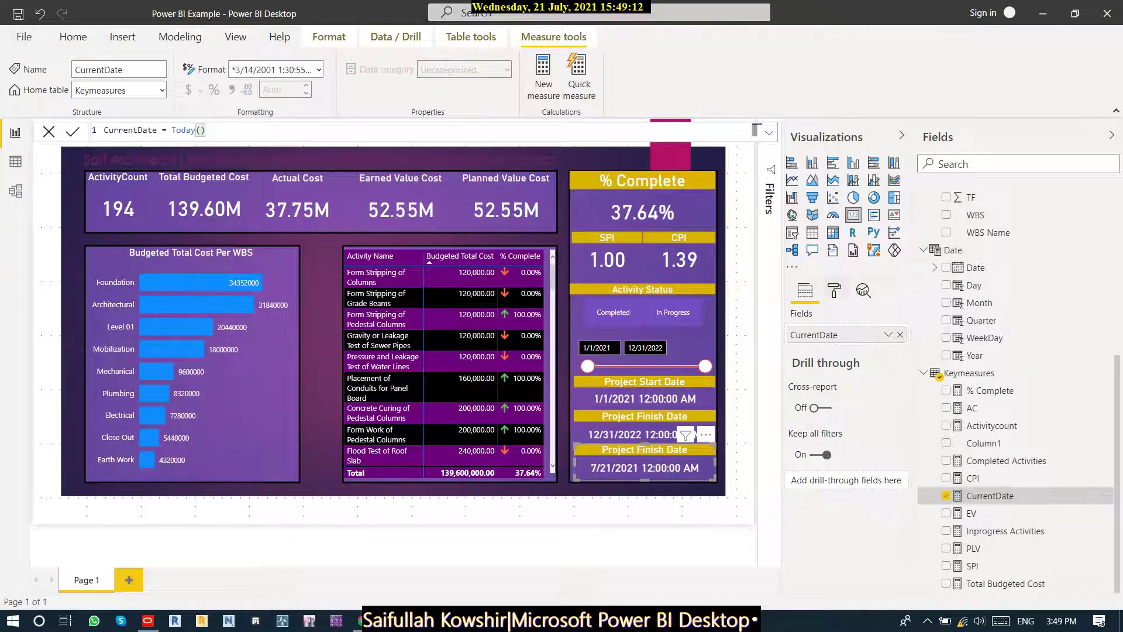
Change the lowest card's title to "Current Date".
{"action": "left_click", "coordinate": [834, 291]}
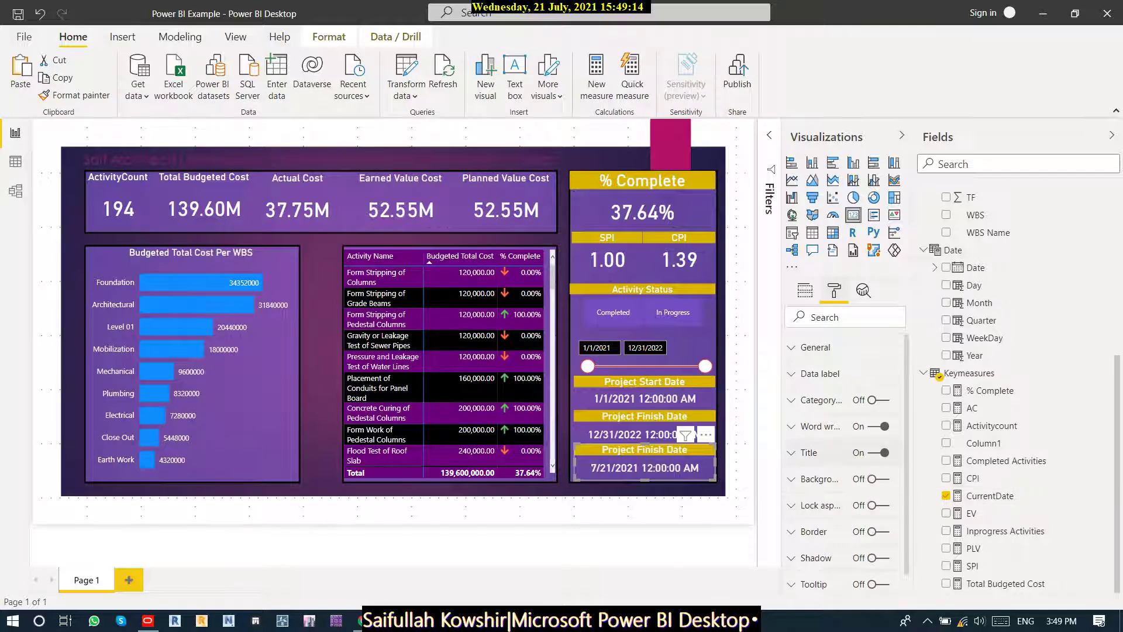
{"action": "left_click", "coordinate": [809, 453]}
{"action": "left_click", "coordinate": [839, 496]}
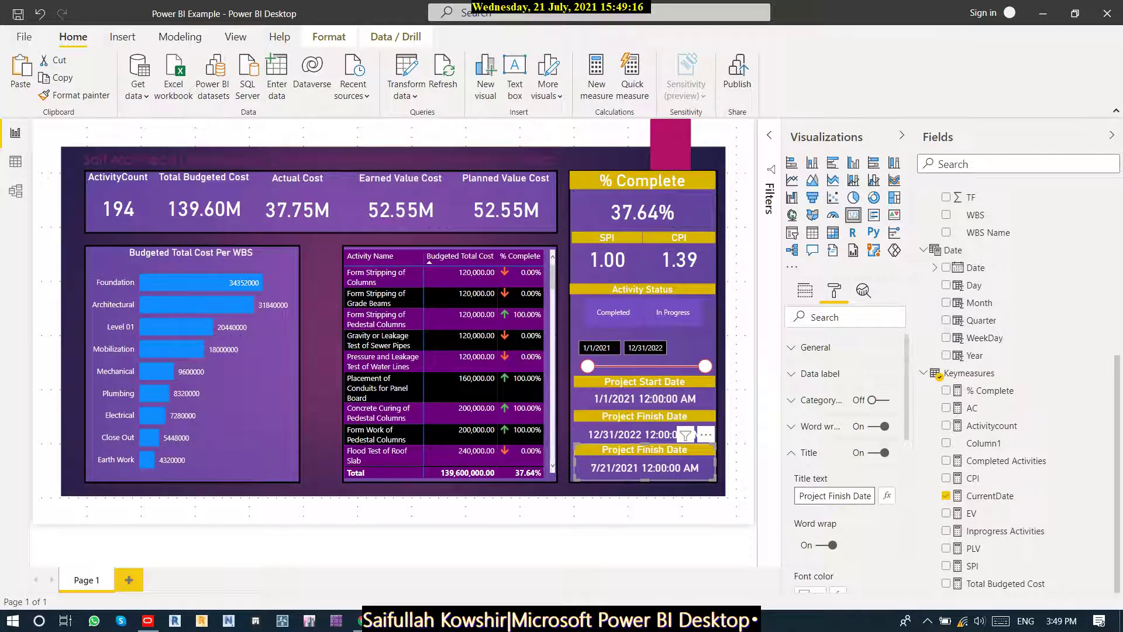
{"action": "key", "text": "ctrl+a"}
{"action": "type", "text": "Current"}
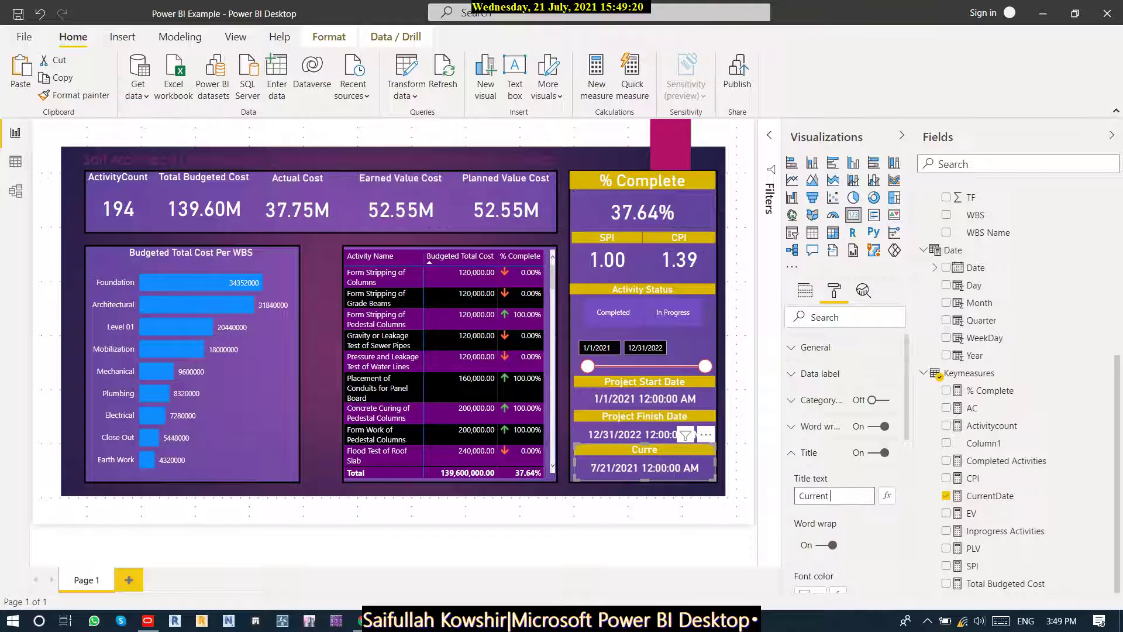
{"action": "type", "text": " Date"}
{"action": "key", "text": "Return"}
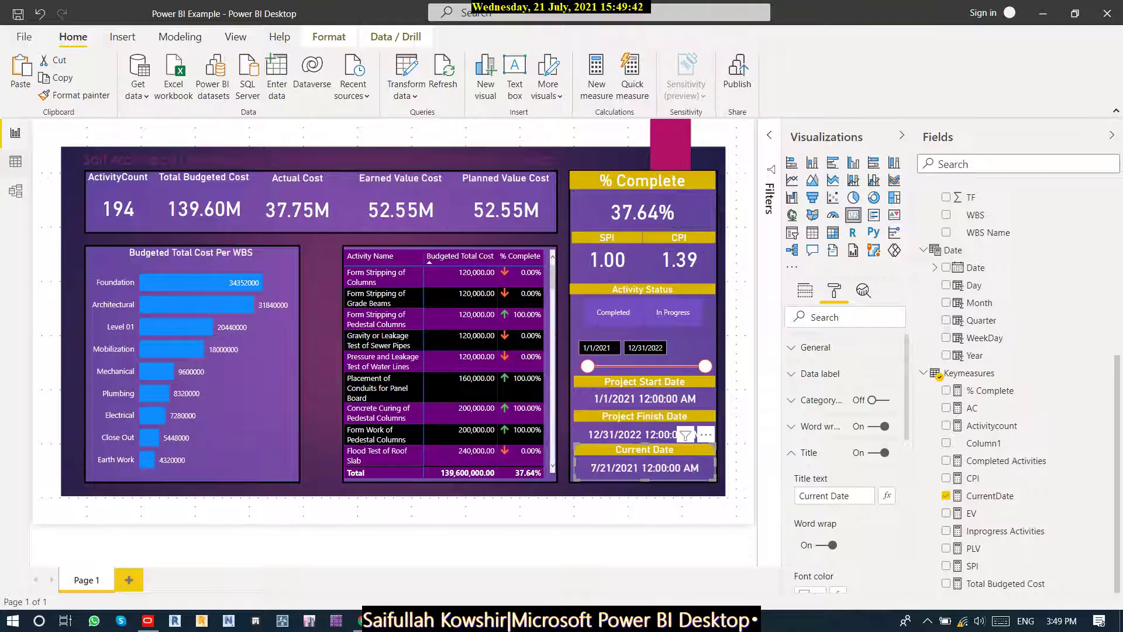
Examine the Activitytable data, from the date, Activity Count and Added By columns back to the activity names and costs.
{"action": "left_click", "coordinate": [15, 161]}
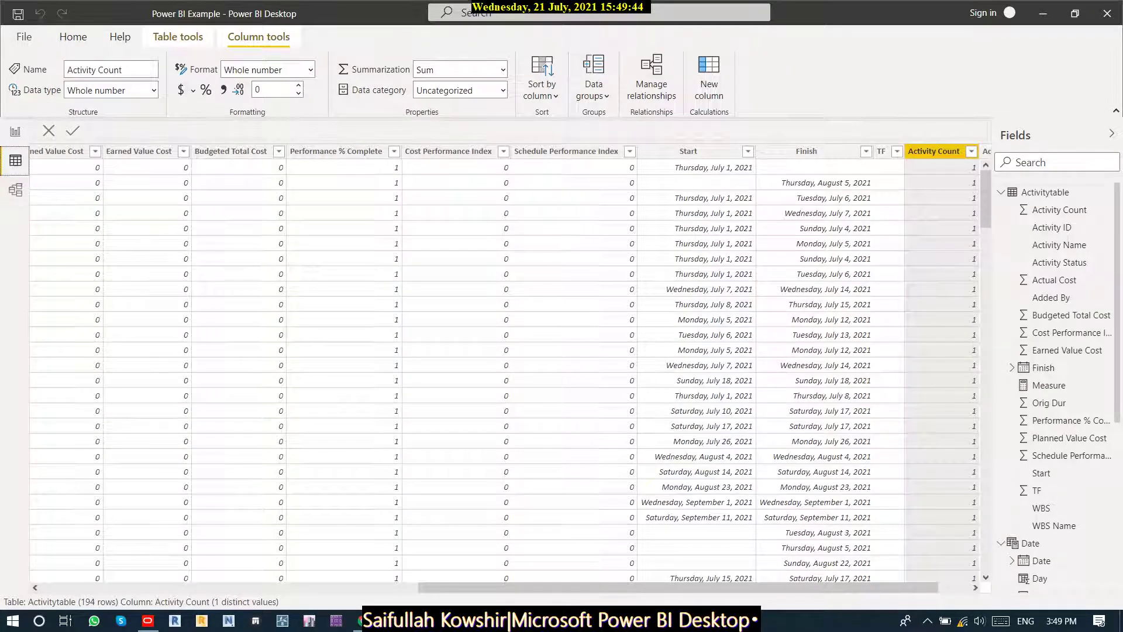
{"action": "left_click", "coordinate": [1045, 192]}
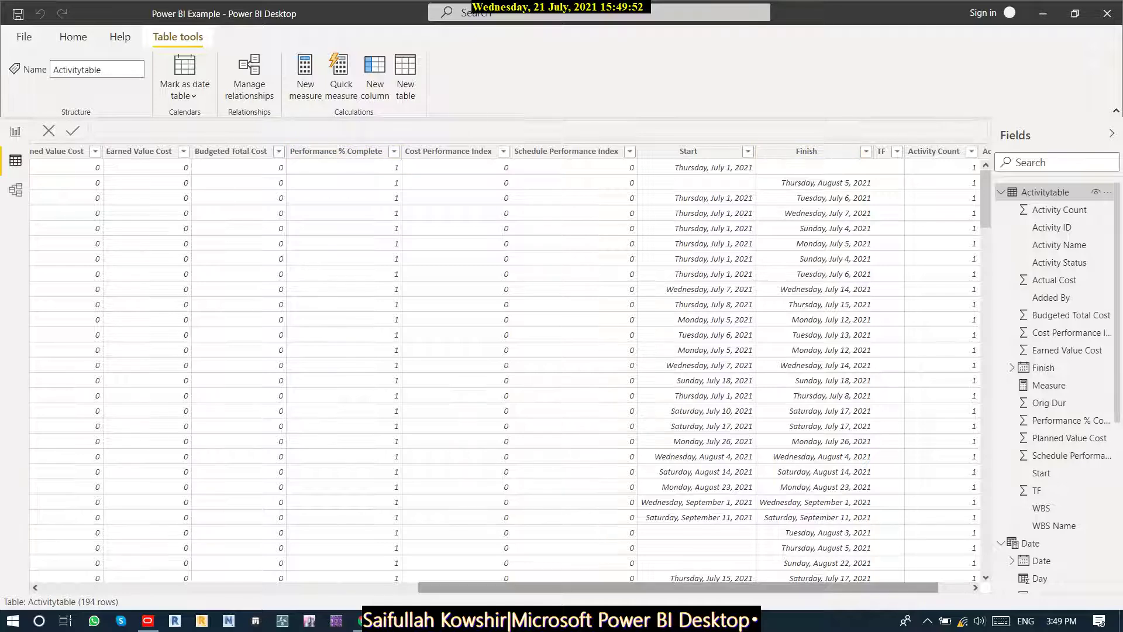
{"action": "left_click_drag", "start_coordinate": [848, 587], "coordinate": [883, 587]}
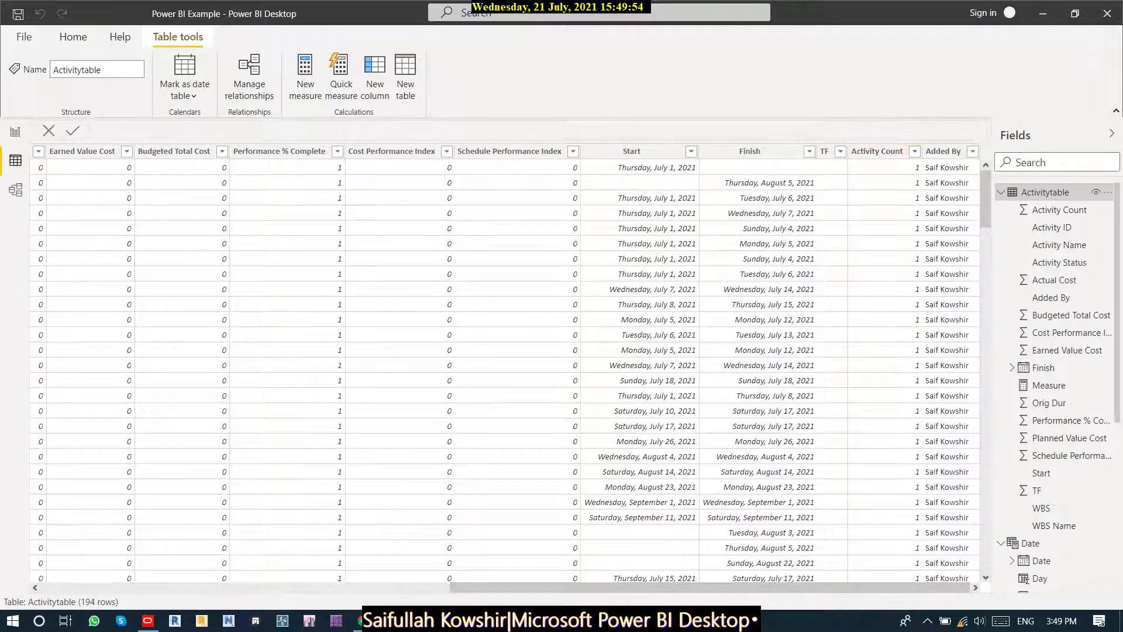
{"action": "left_click_drag", "start_coordinate": [877, 587], "coordinate": [875, 587]}
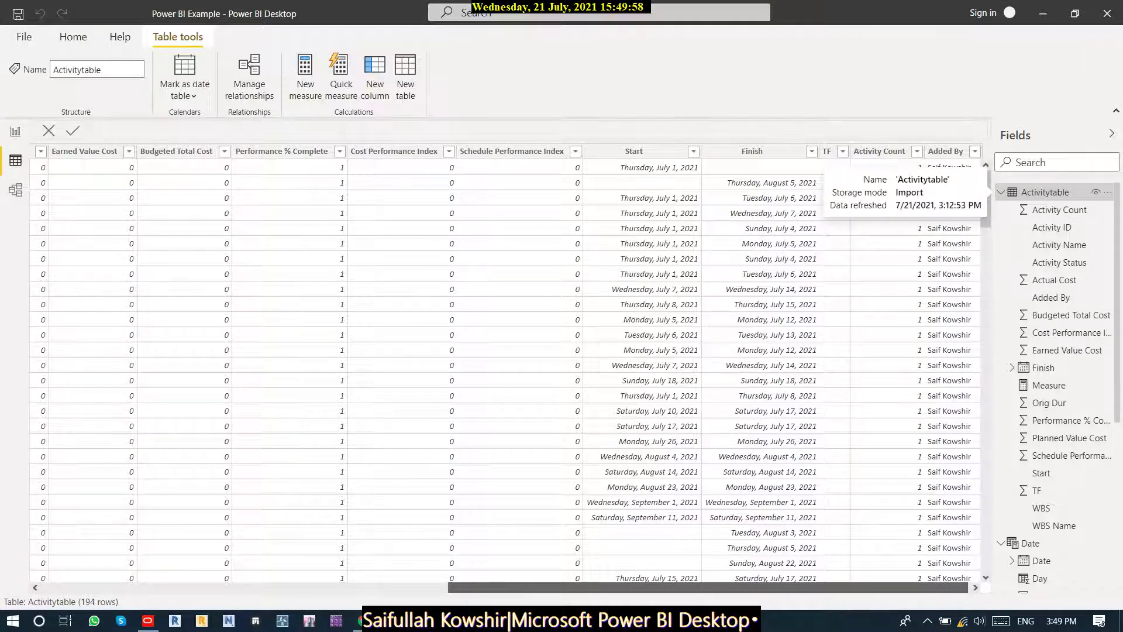
{"action": "scroll", "coordinate": [509, 368], "scroll_direction": "left", "scroll_amount": 6}
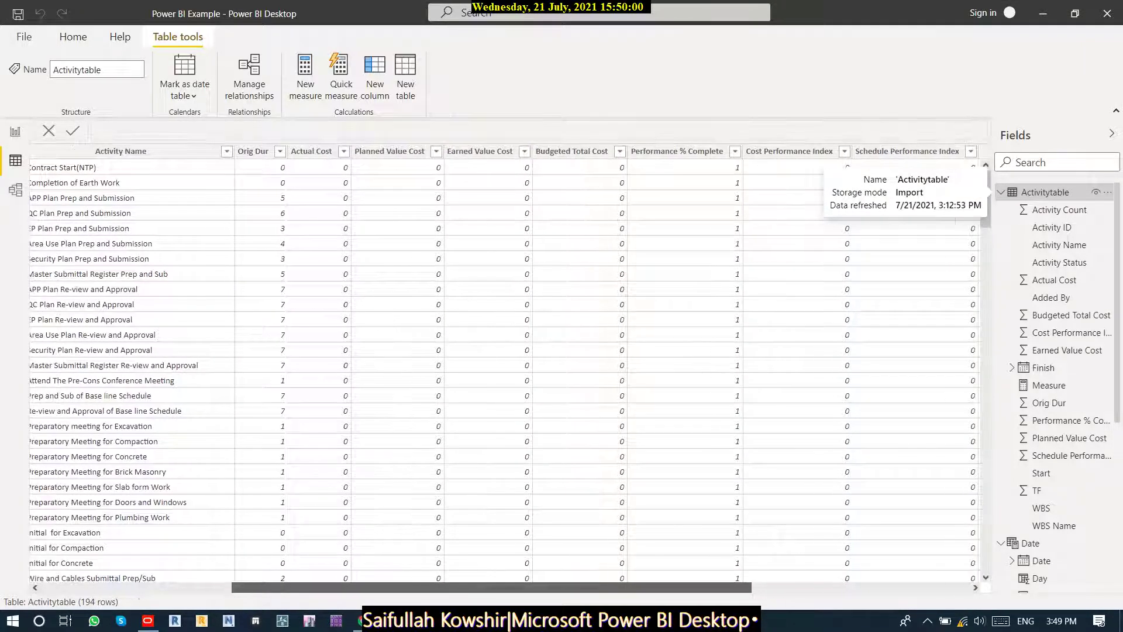
Return to the report page and widen the Project Start Date card slightly on its left edge.
{"action": "left_click", "coordinate": [15, 131]}
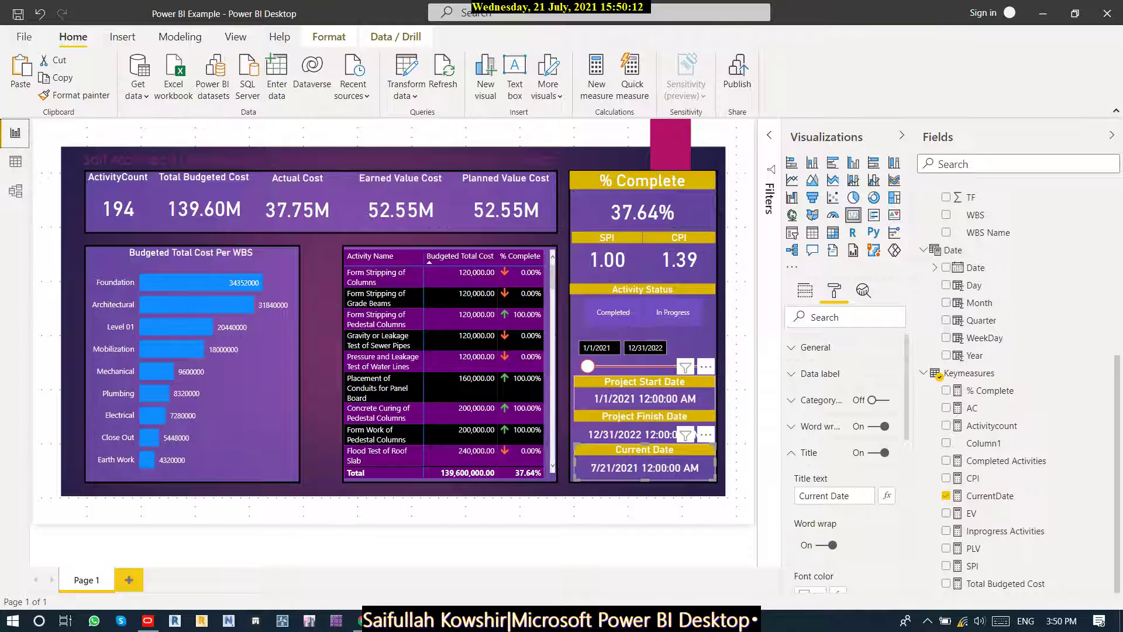
{"action": "left_click", "coordinate": [644, 397]}
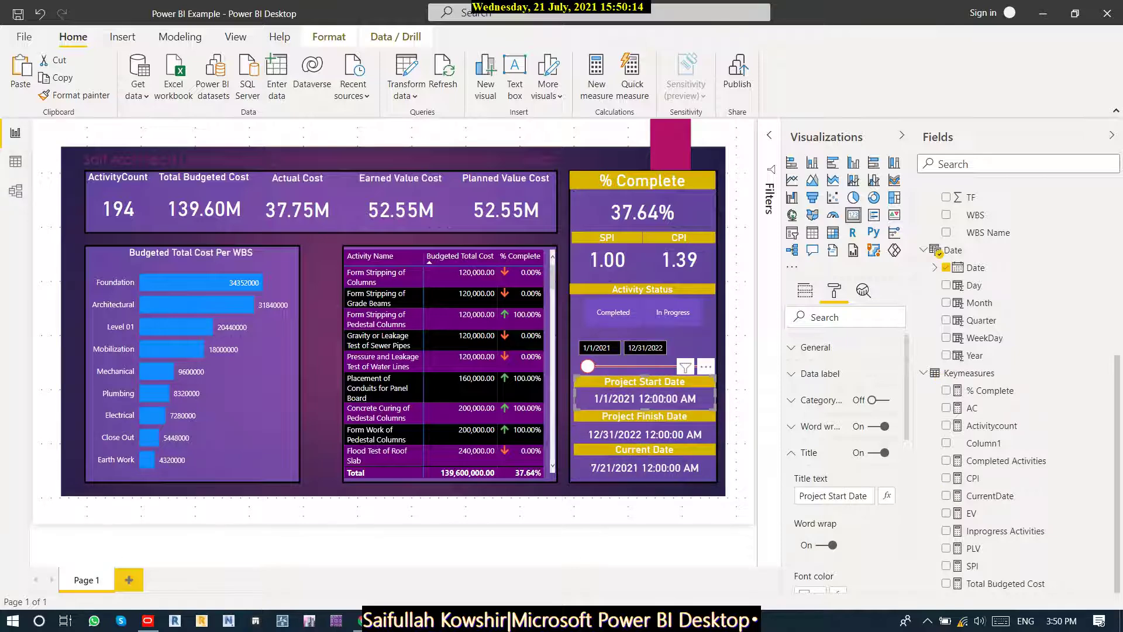
{"action": "left_click_drag", "start_coordinate": [574, 393], "coordinate": [573, 393]}
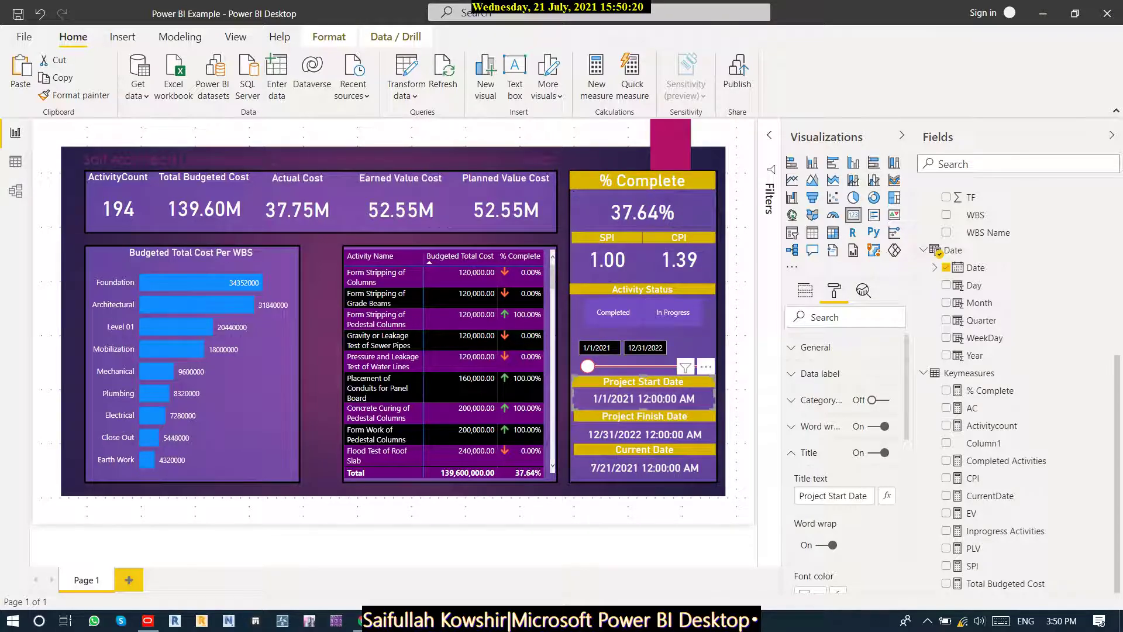
Collapse the Visualizations and Fields panes and set the report's page view to Fit to width.
{"action": "left_click", "coordinate": [901, 135]}
{"action": "left_click", "coordinate": [1111, 135]}
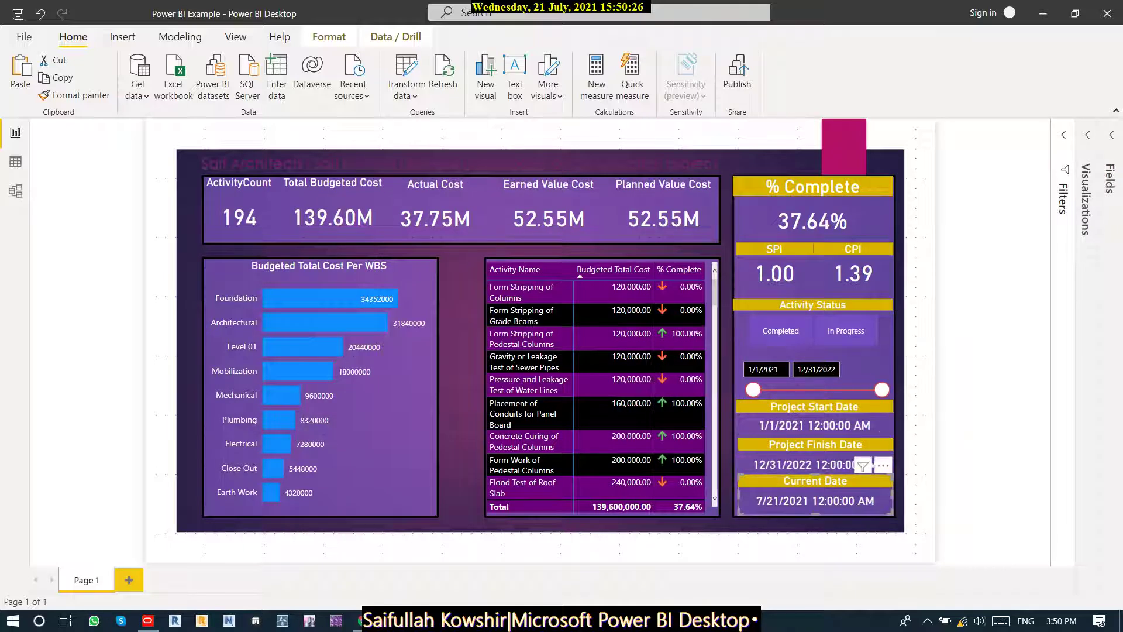
{"action": "left_click", "coordinate": [977, 485]}
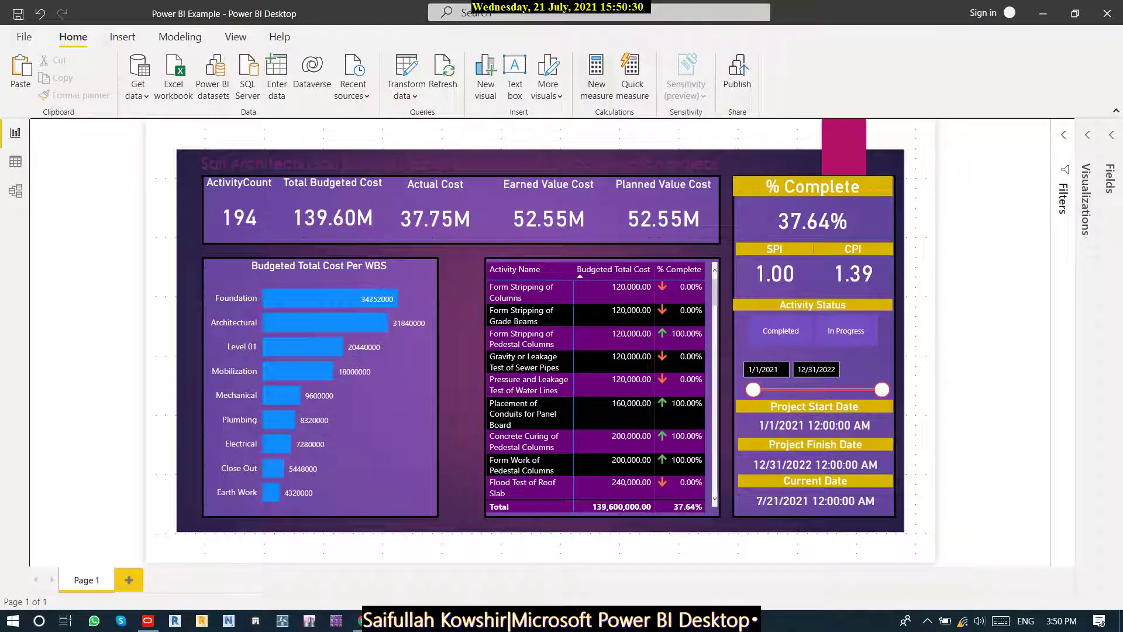
{"action": "left_click", "coordinate": [235, 36]}
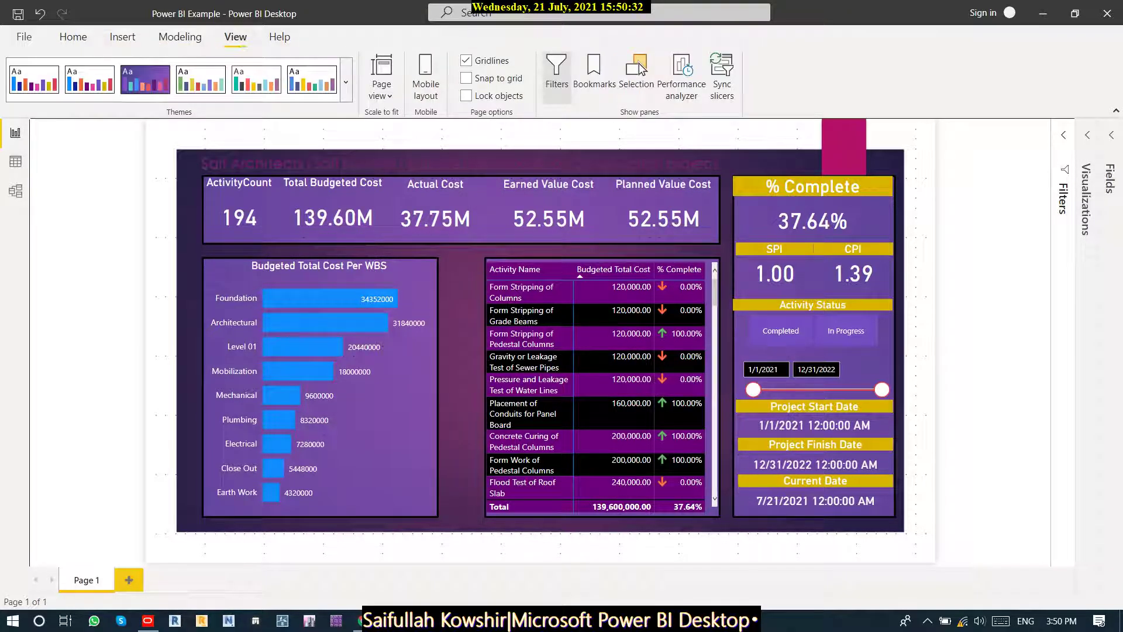
{"action": "left_click", "coordinate": [382, 85]}
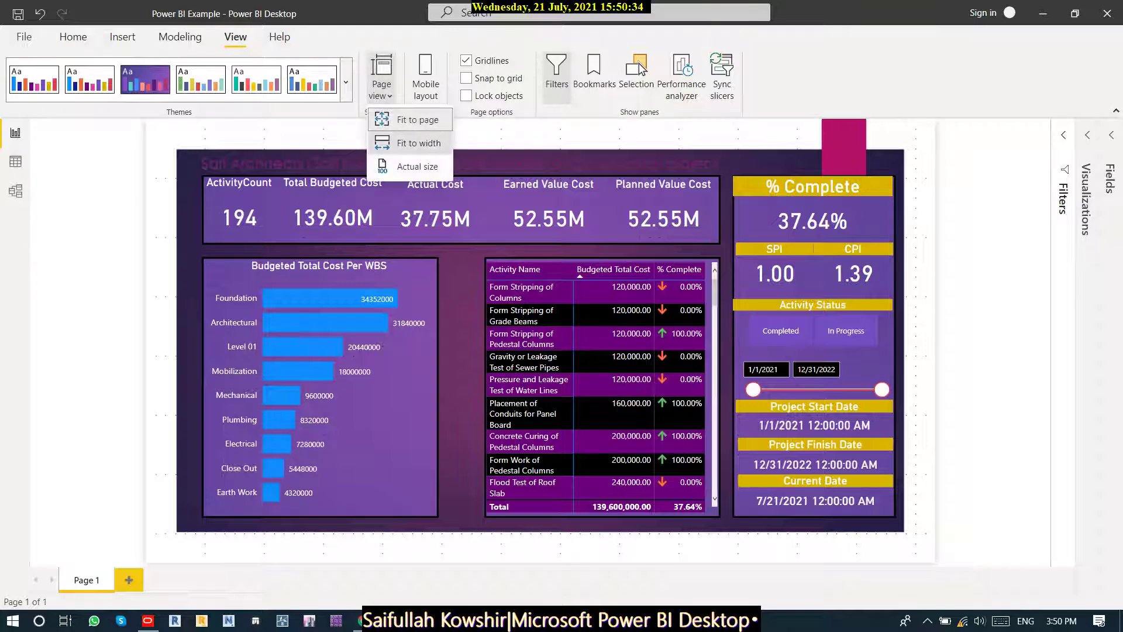
{"action": "left_click", "coordinate": [418, 142]}
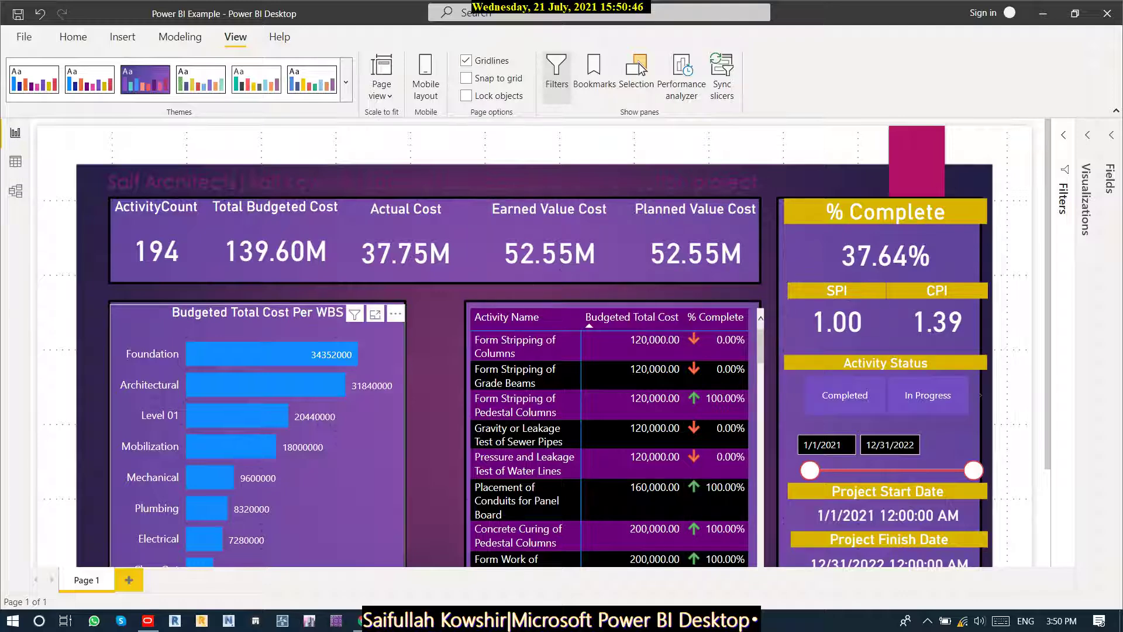
Cross-filter the dashboard by the Foundation bar, add Architectural to the selection, and remove Architectural again.
{"action": "left_click", "coordinate": [263, 353]}
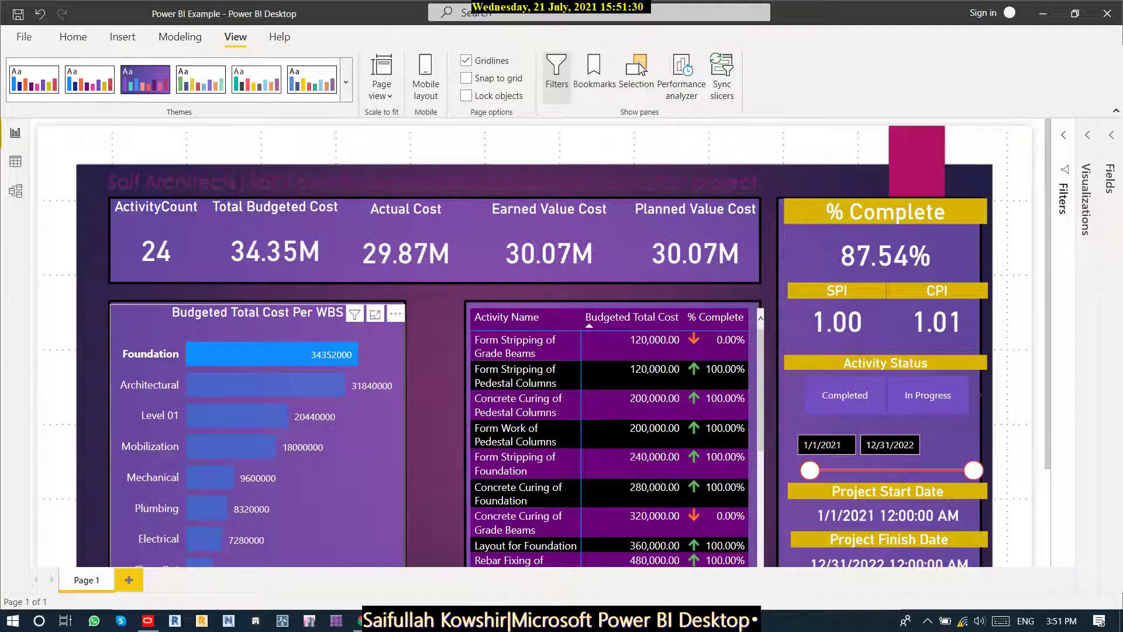
{"action": "mouse_move", "coordinate": [320, 361]}
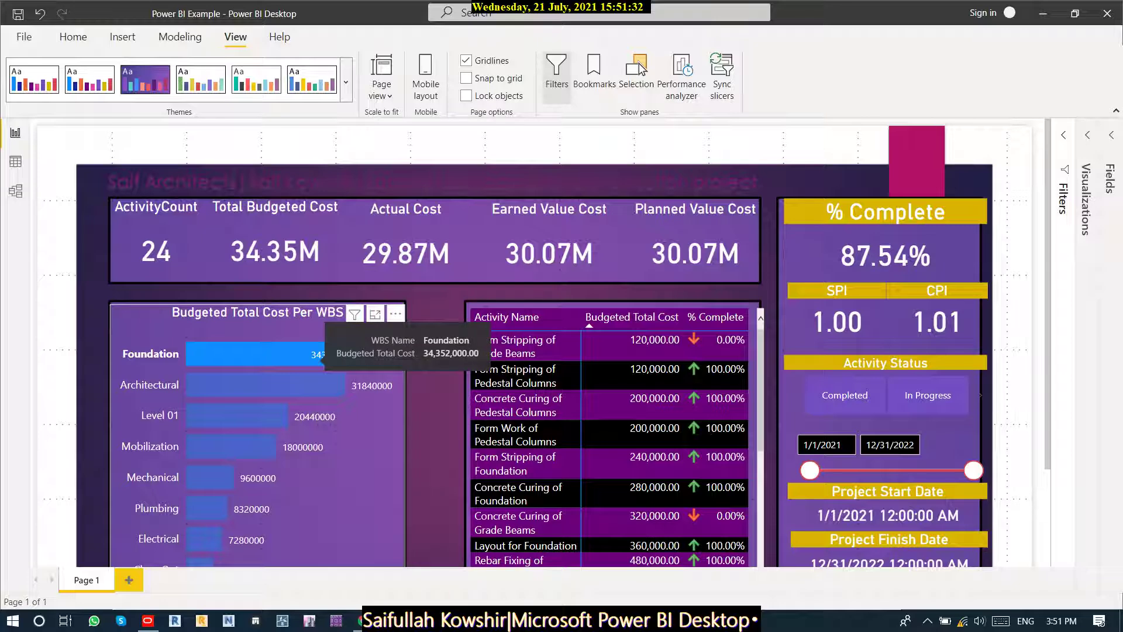
{"action": "left_click", "coordinate": [325, 384], "text": "ctrl"}
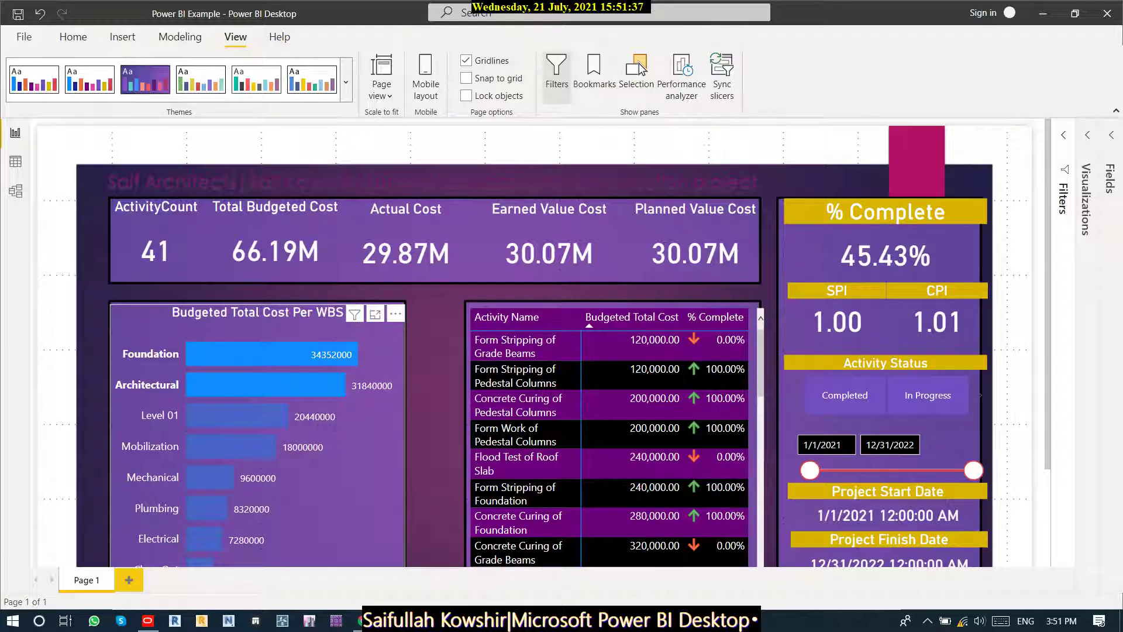
{"action": "mouse_move", "coordinate": [296, 380]}
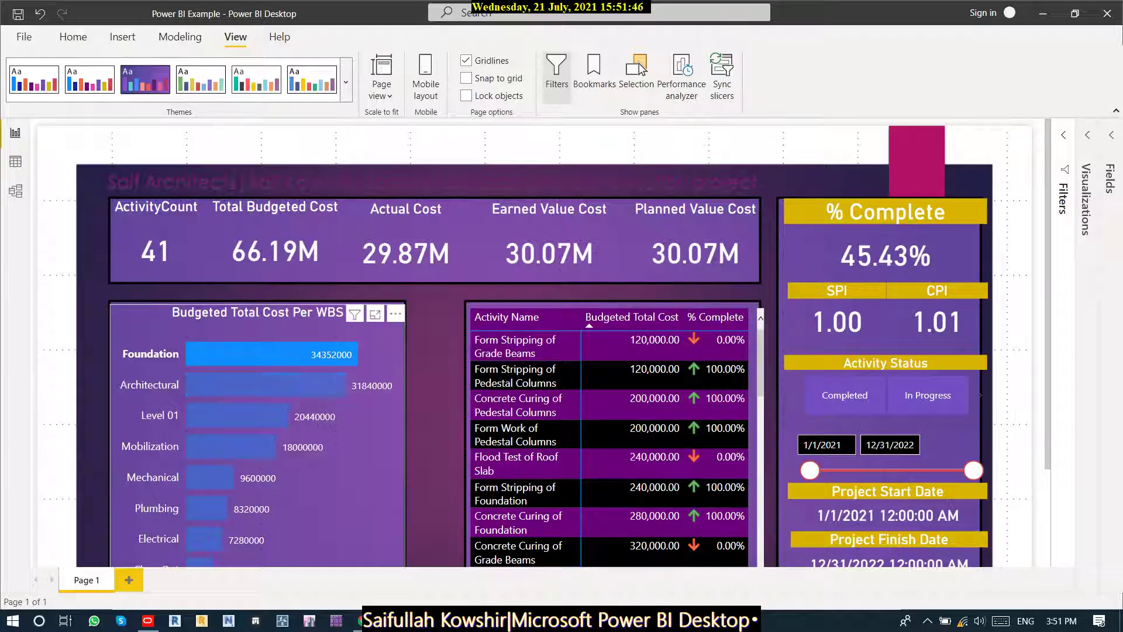
{"action": "left_click", "coordinate": [266, 384], "text": "ctrl"}
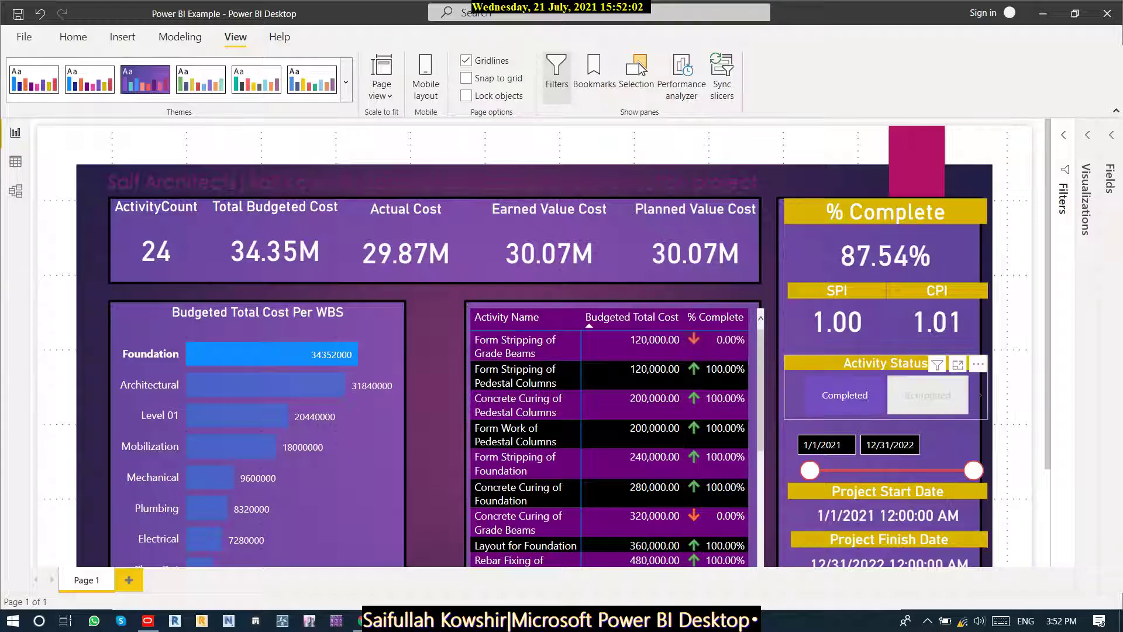
Check the Foundation figures by filtering Activity Status to In Progress, switching to Not Started, and clearing the slicer.
{"action": "left_click", "coordinate": [928, 396]}
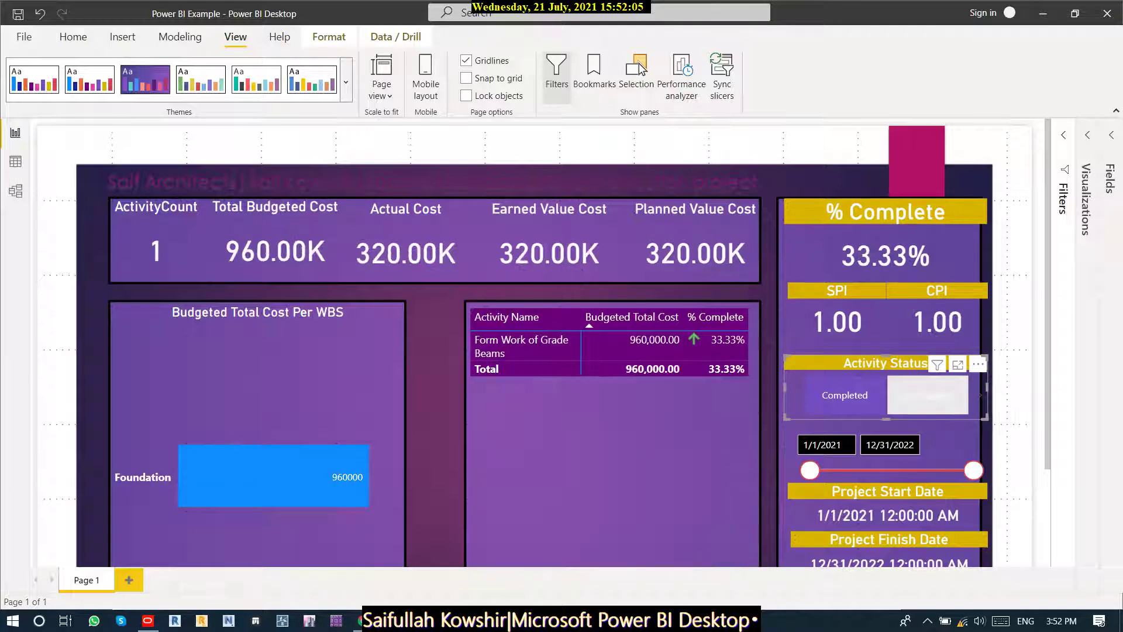
{"action": "left_click", "coordinate": [927, 395]}
{"action": "left_click", "coordinate": [978, 395]}
{"action": "left_click", "coordinate": [928, 395]}
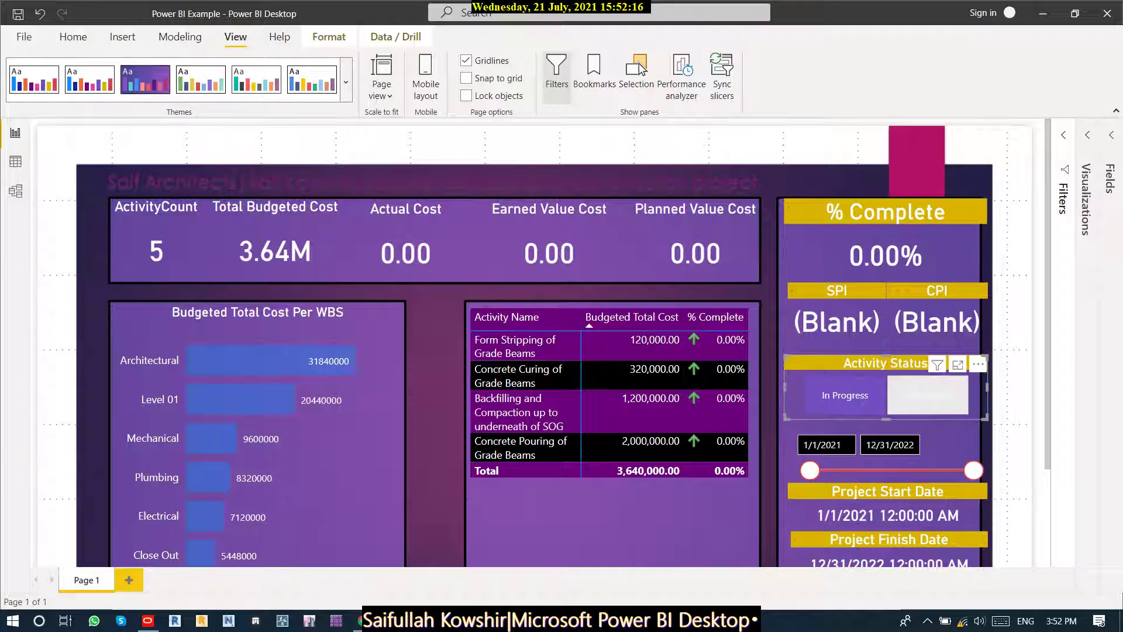
{"action": "left_click", "coordinate": [928, 395]}
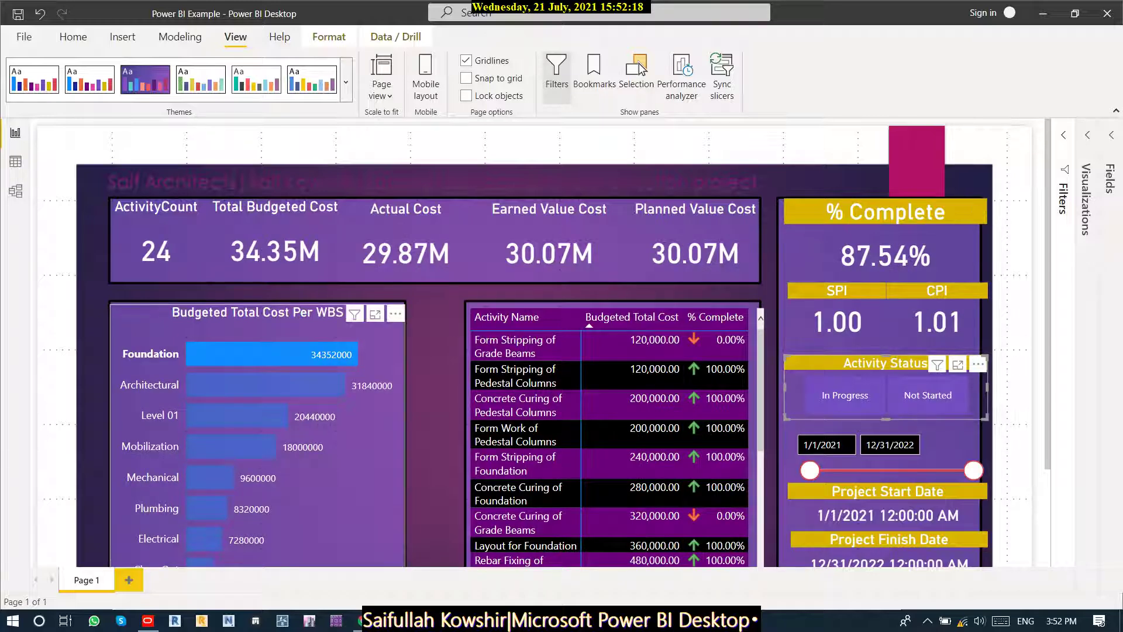
Clear and reselect the Foundation bar in the WBS chart, and filter Activity Status to Not Started.
{"action": "left_click", "coordinate": [330, 354]}
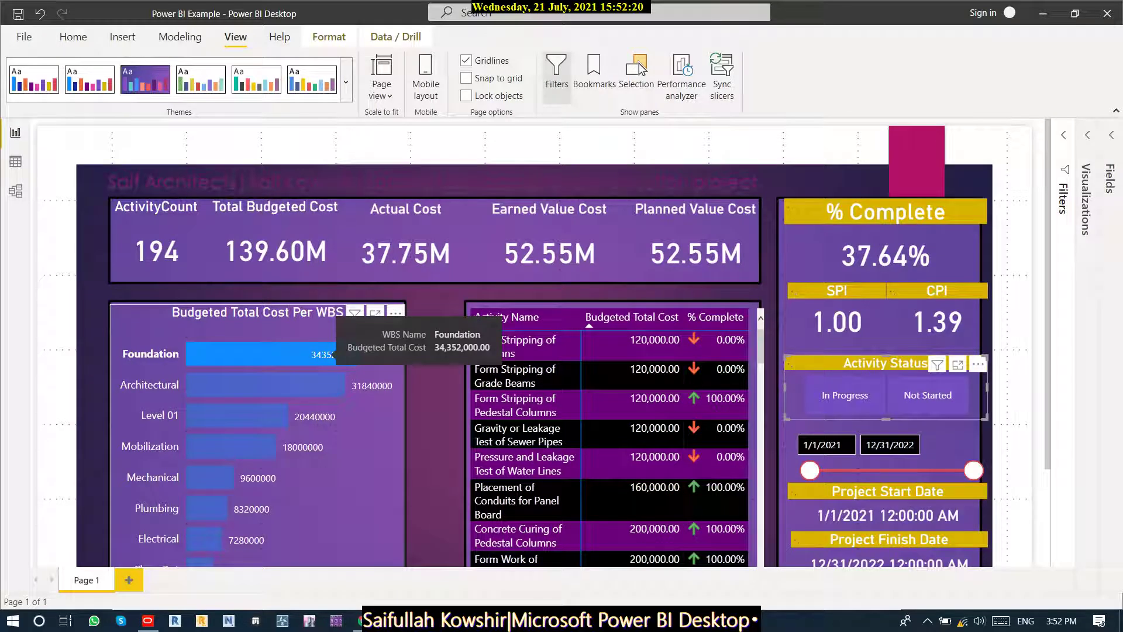
{"action": "left_click", "coordinate": [330, 353]}
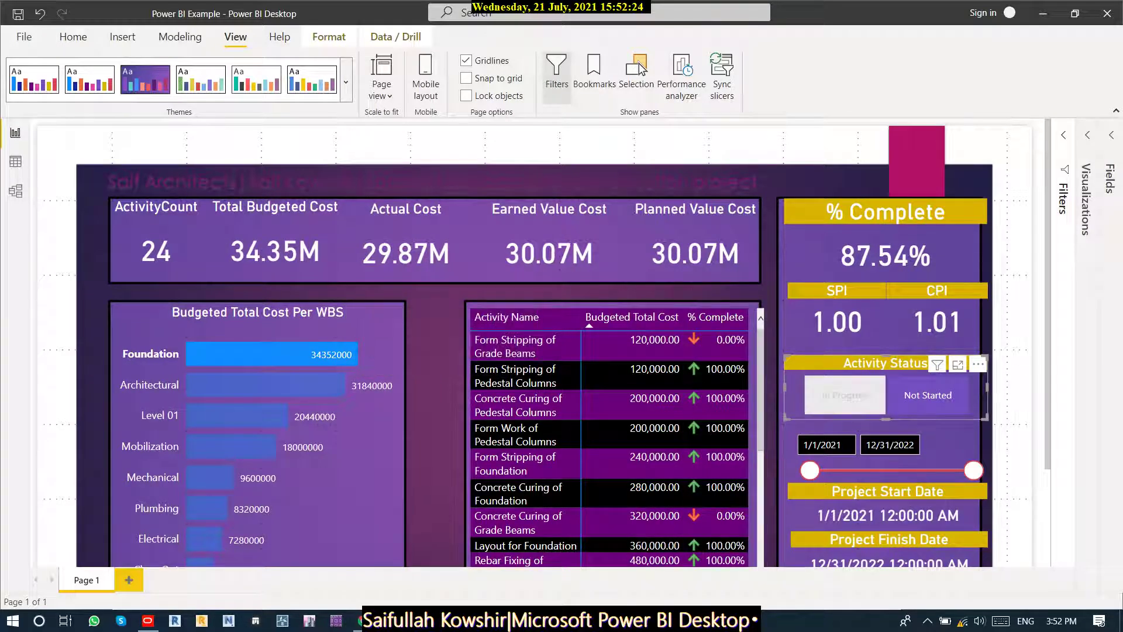
{"action": "left_click", "coordinate": [928, 394]}
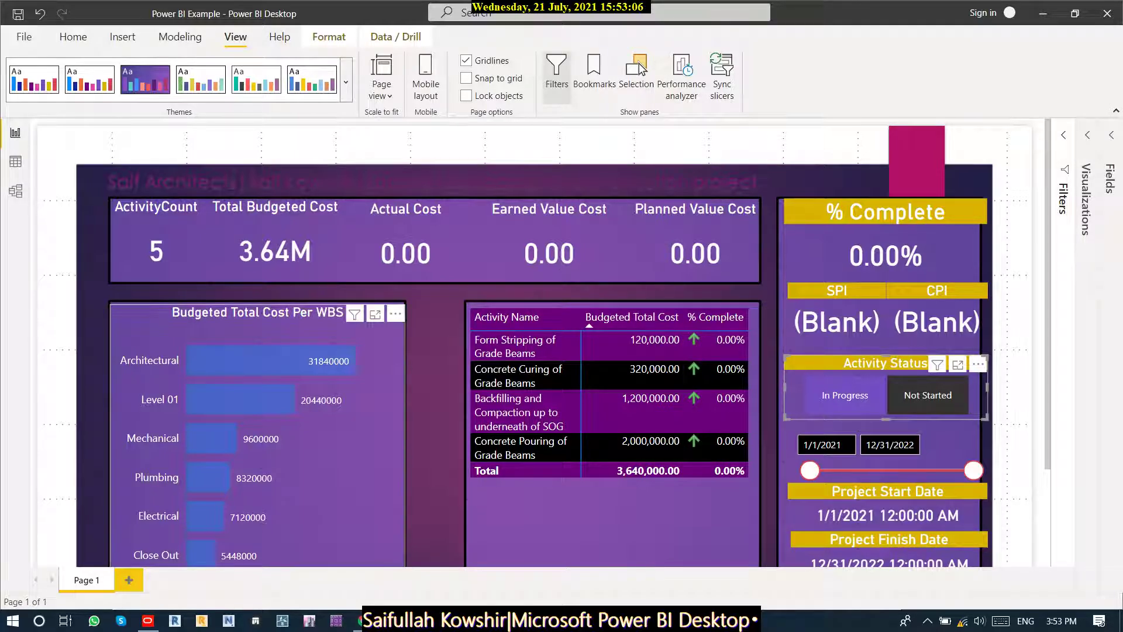
Clear the Foundation selection and remove the "is greater than 0" Budgeted Total Cost filter from the Budgeted Total Cost Per WBS chart.
{"action": "left_click", "coordinate": [340, 477]}
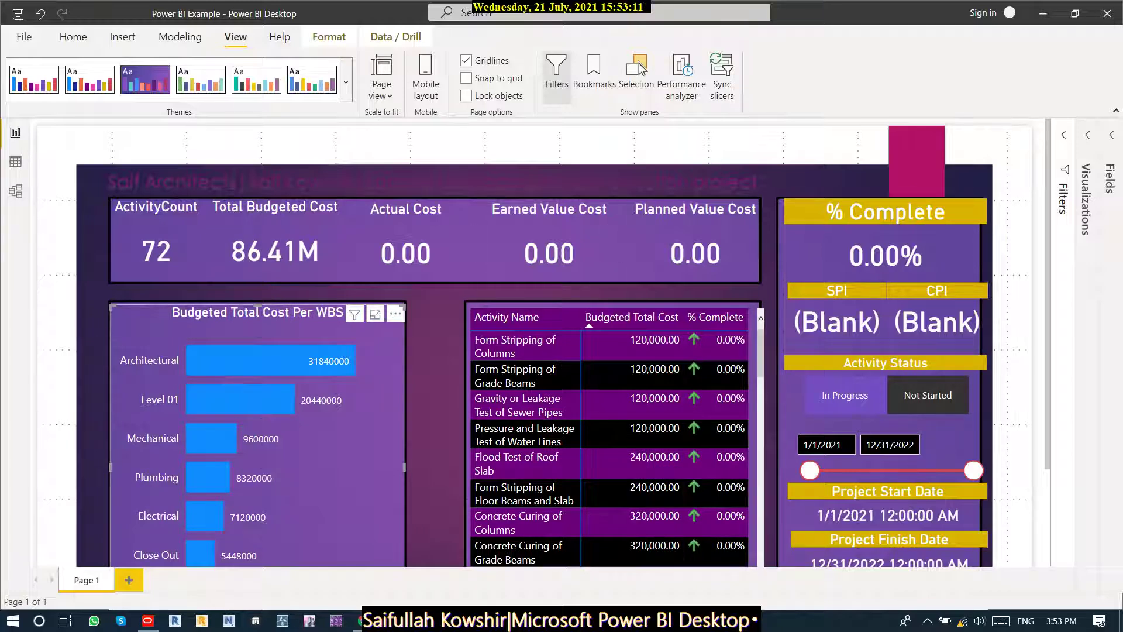
{"action": "left_click", "coordinate": [1064, 135]}
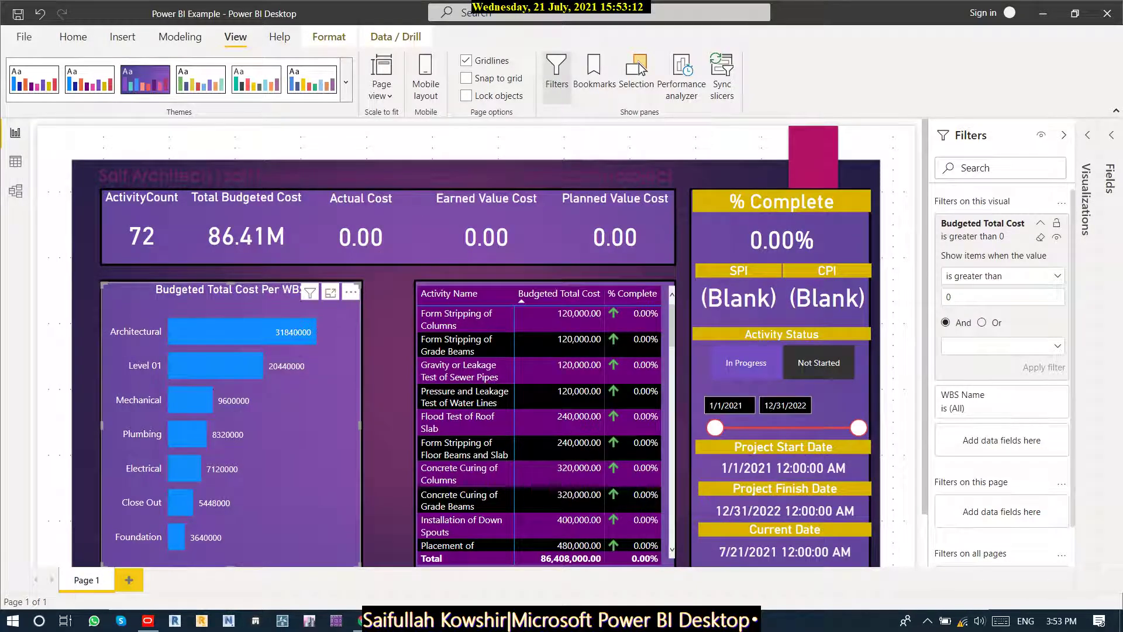
{"action": "double_click", "coordinate": [948, 297]}
{"action": "left_click", "coordinate": [1041, 237]}
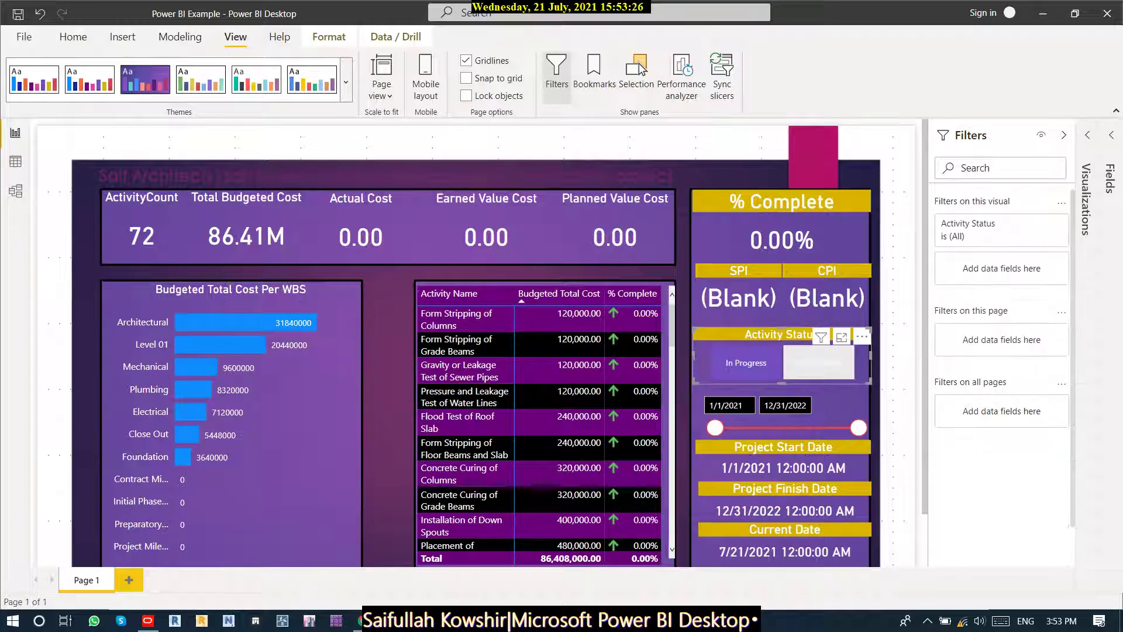
Clear the status filter, select the Foundation bar, and compare its figures for In Progress and Not Started activities.
{"action": "left_click", "coordinate": [819, 363]}
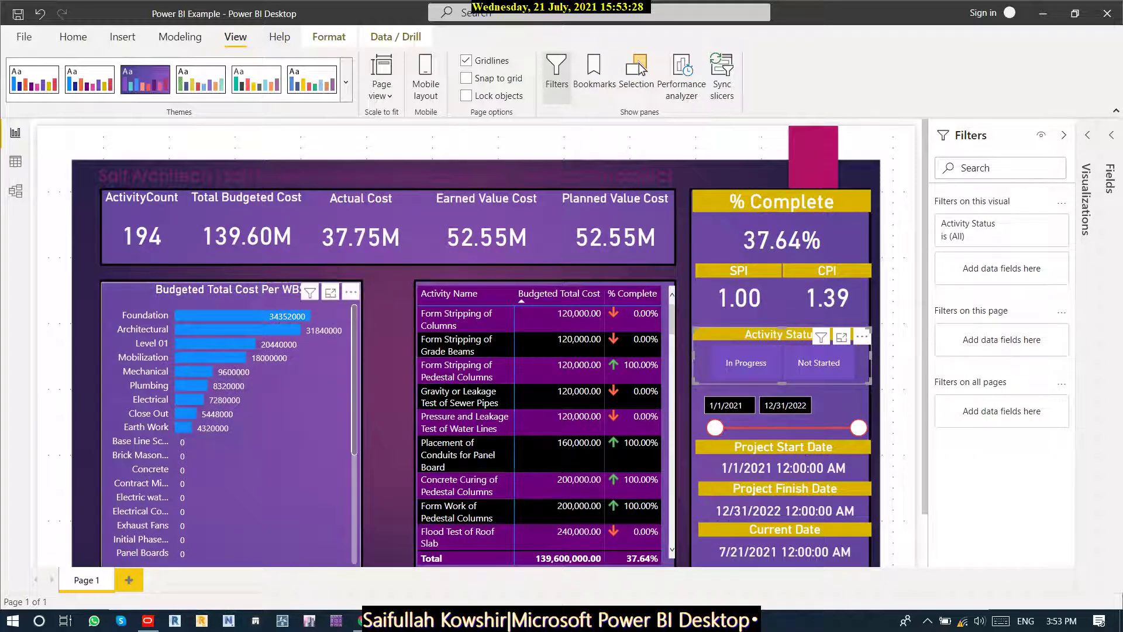
{"action": "left_click", "coordinate": [242, 315]}
{"action": "left_click", "coordinate": [818, 363]}
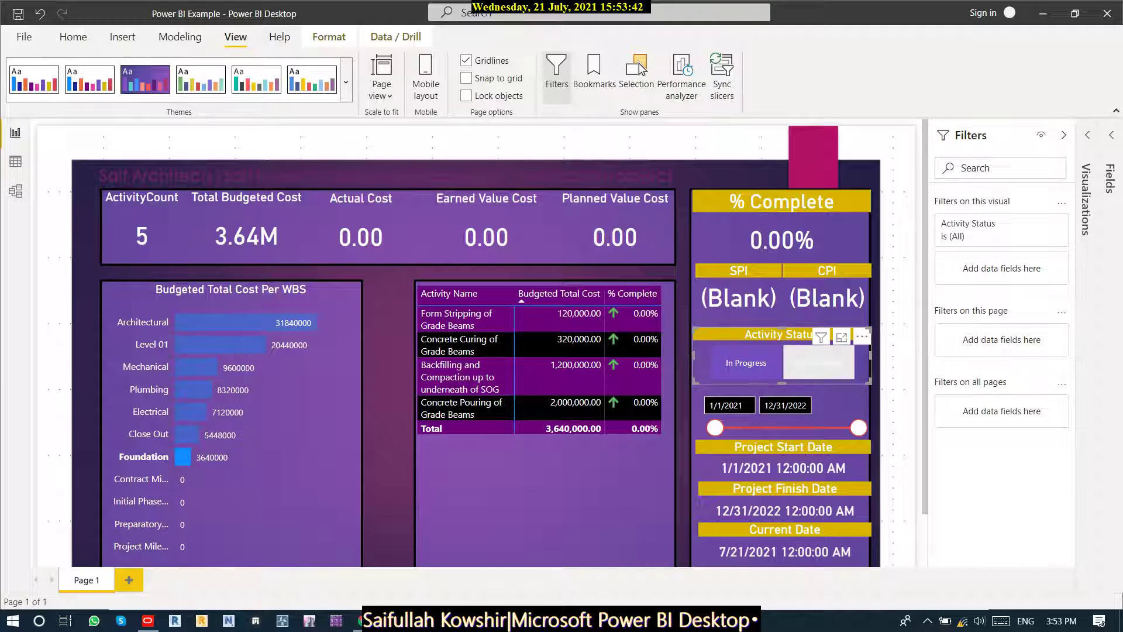
{"action": "left_click", "coordinate": [745, 362]}
{"action": "left_click", "coordinate": [745, 363]}
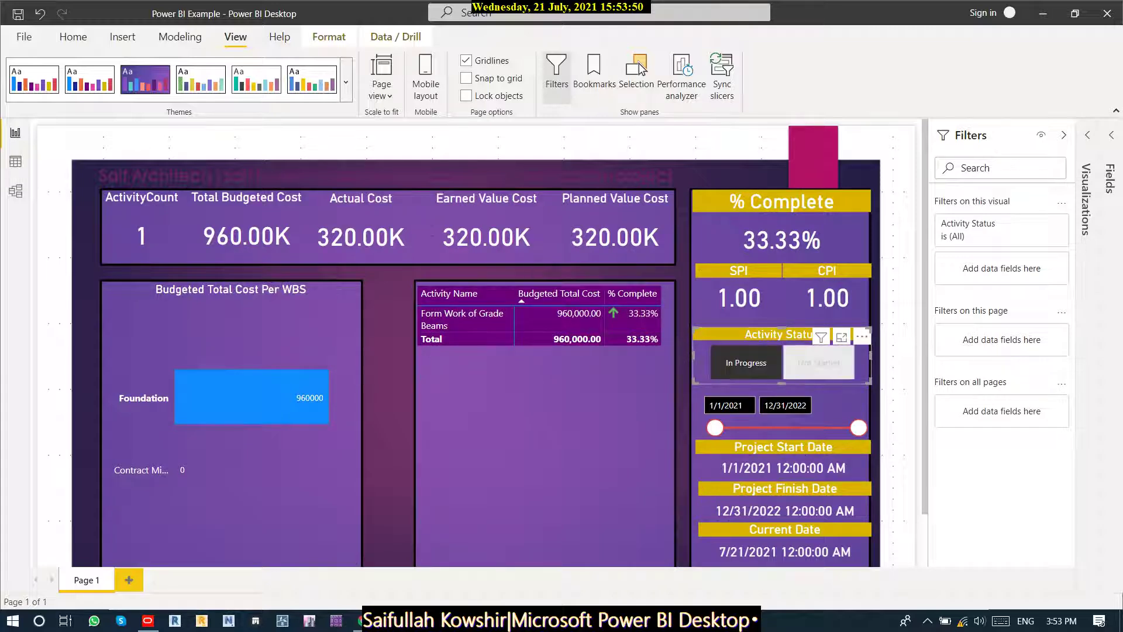
{"action": "left_click", "coordinate": [818, 363]}
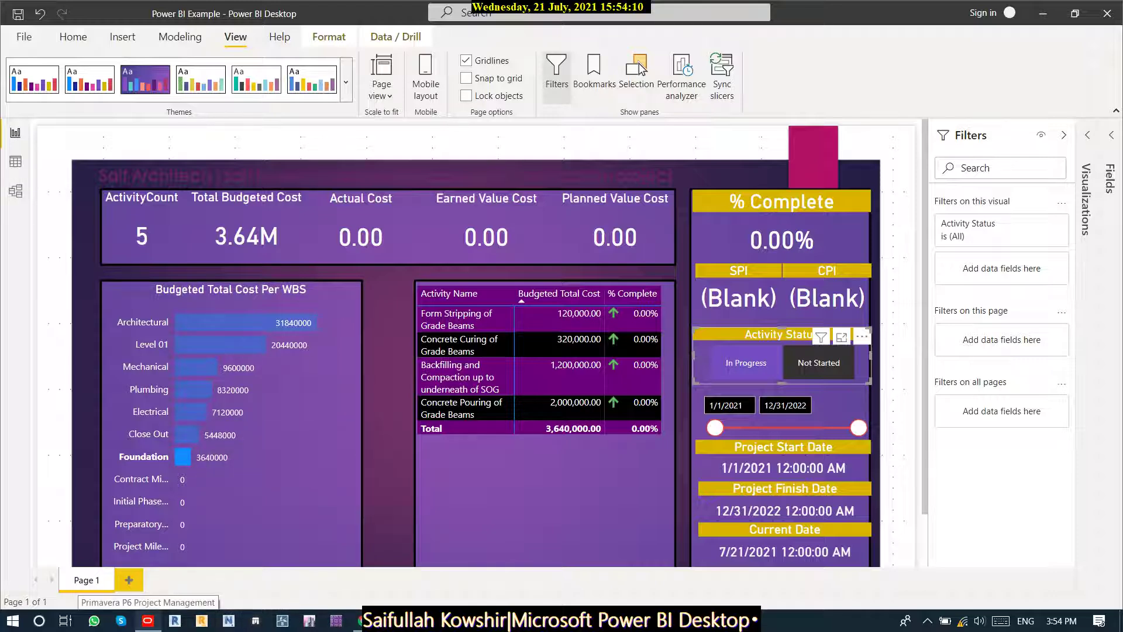
Switch to Primavera P6 and locate the Foundation activities under Construction, Structural in the schedule.
{"action": "left_click", "coordinate": [148, 620]}
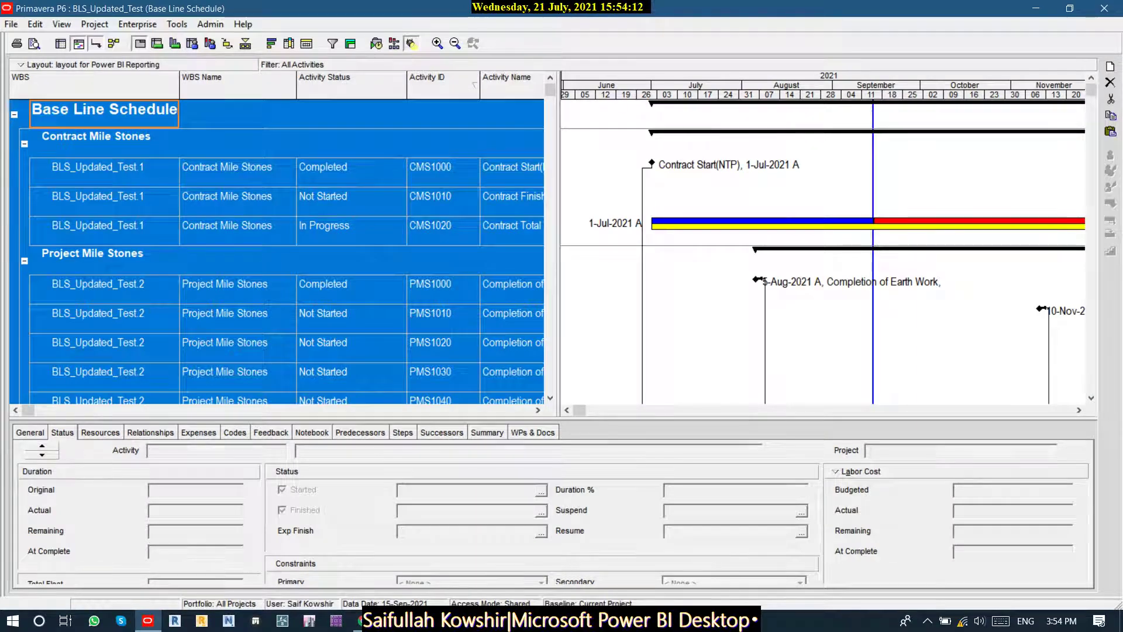
{"action": "left_click", "coordinate": [268, 288]}
{"action": "scroll", "coordinate": [268, 287], "scroll_direction": "down", "scroll_amount": 9}
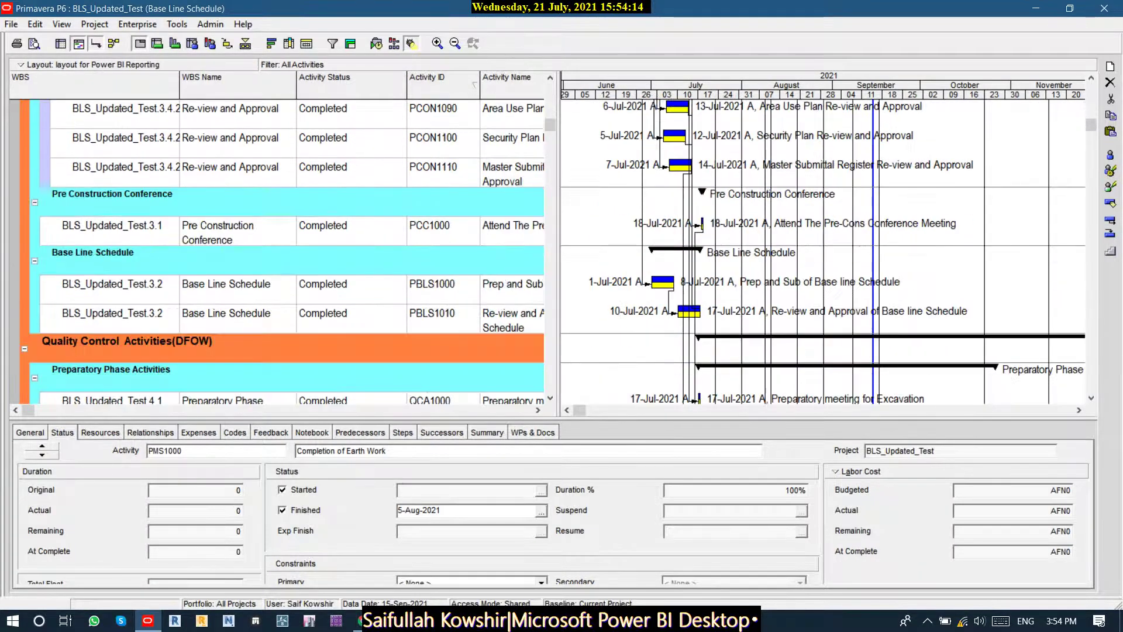
{"action": "scroll", "coordinate": [275, 251], "scroll_direction": "down", "scroll_amount": 12}
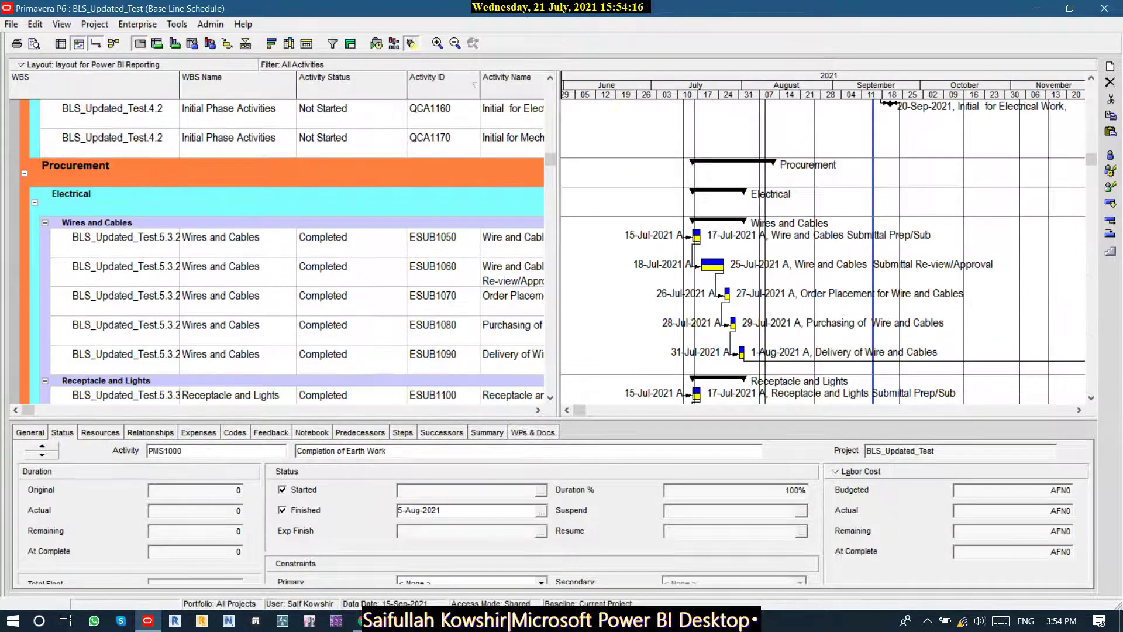
{"action": "scroll", "coordinate": [275, 252], "scroll_direction": "down", "scroll_amount": 12}
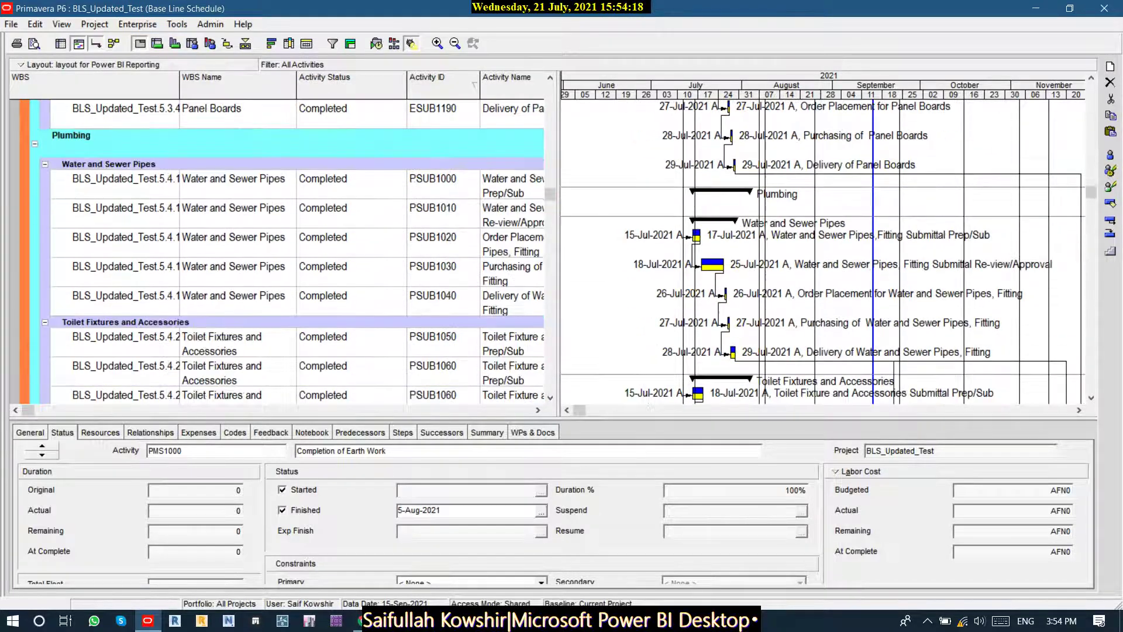
{"action": "scroll", "coordinate": [275, 252], "scroll_direction": "down", "scroll_amount": 12}
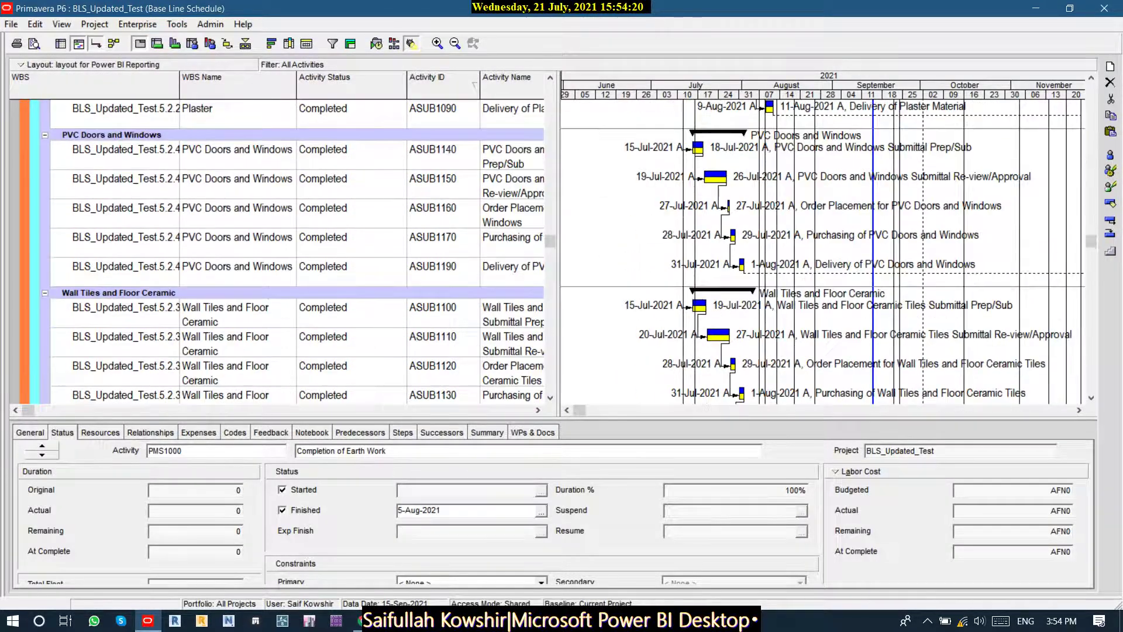
{"action": "scroll", "coordinate": [275, 252], "scroll_direction": "down", "scroll_amount": 12}
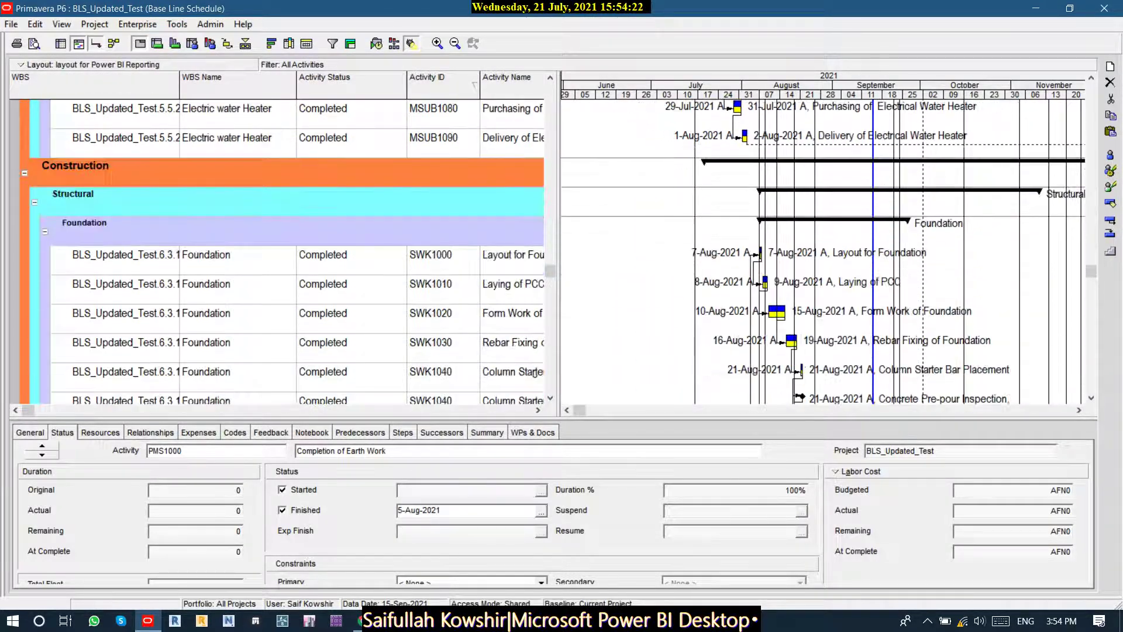
{"action": "left_click", "coordinate": [125, 172]}
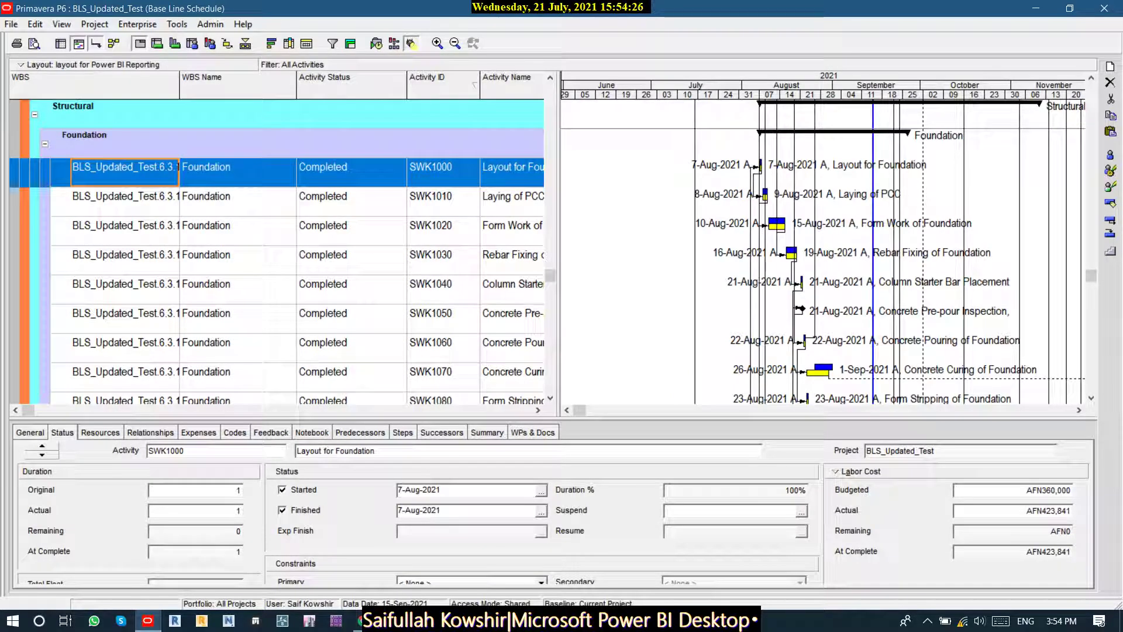
Review the statuses of the Foundation activities, from Laying of PCC through the in-progress Form Work of Grade Beams.
{"action": "left_click", "coordinate": [351, 201]}
{"action": "scroll", "coordinate": [351, 201], "scroll_direction": "down", "scroll_amount": 1}
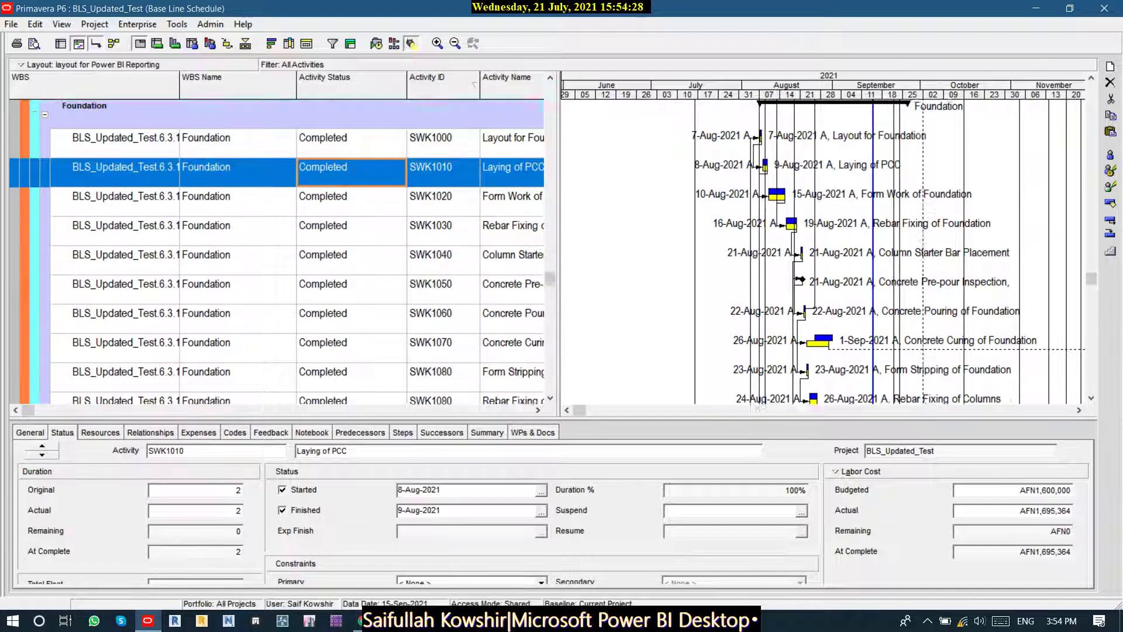
{"action": "scroll", "coordinate": [275, 252], "scroll_direction": "down", "scroll_amount": 5}
{"action": "scroll", "coordinate": [275, 251], "scroll_direction": "down", "scroll_amount": 3}
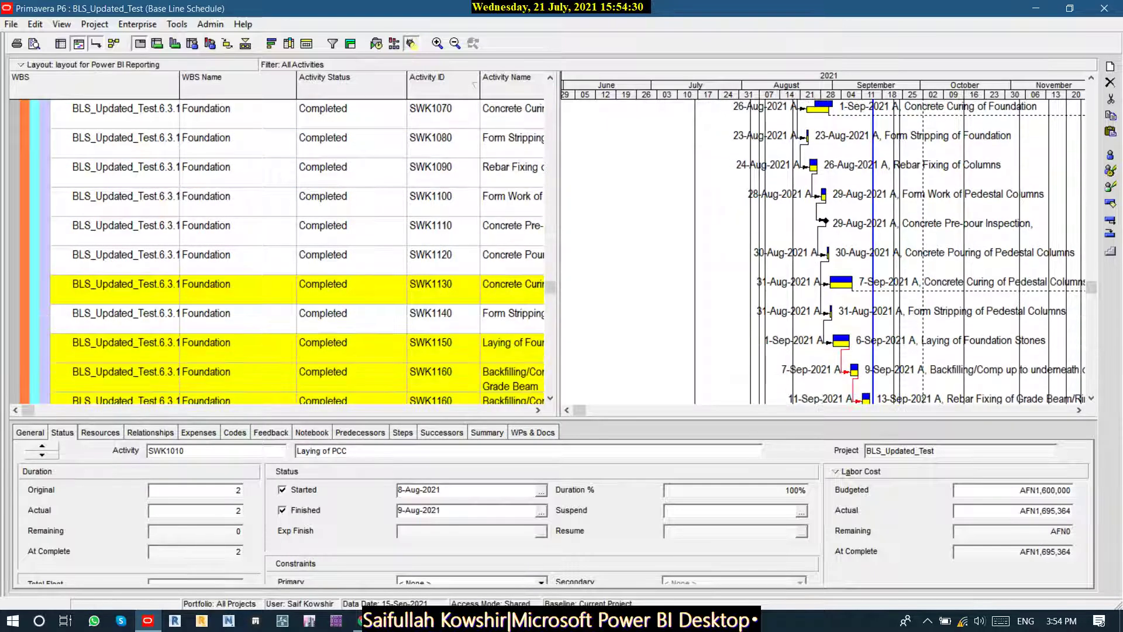
{"action": "scroll", "coordinate": [275, 252], "scroll_direction": "down", "scroll_amount": 4}
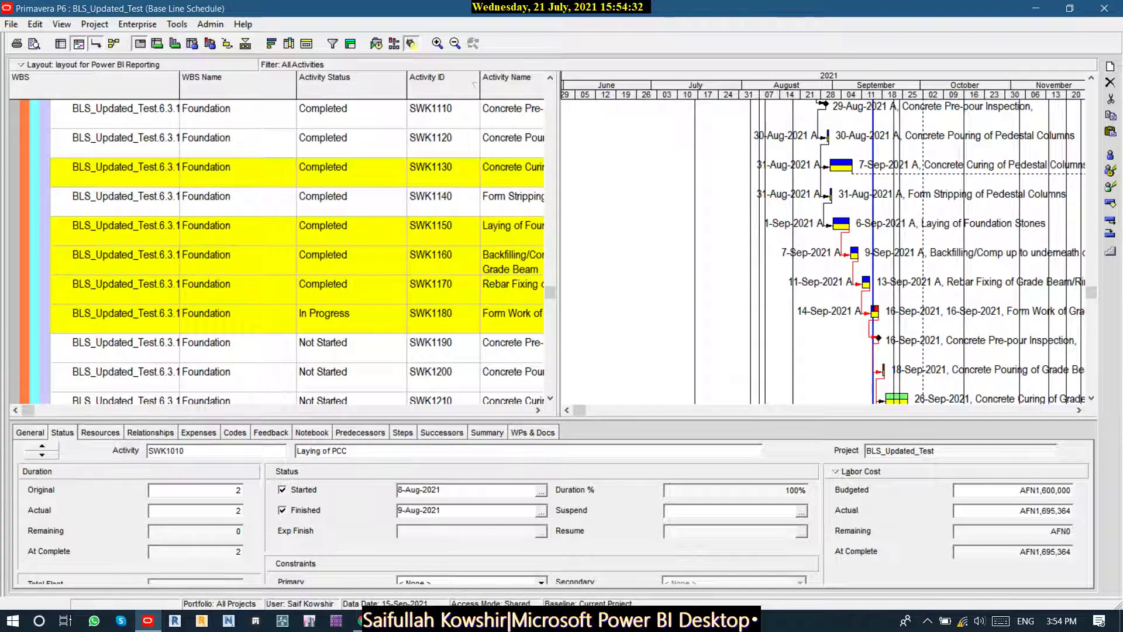
{"action": "left_click", "coordinate": [351, 317]}
{"action": "scroll", "coordinate": [351, 317], "scroll_direction": "down", "scroll_amount": 4}
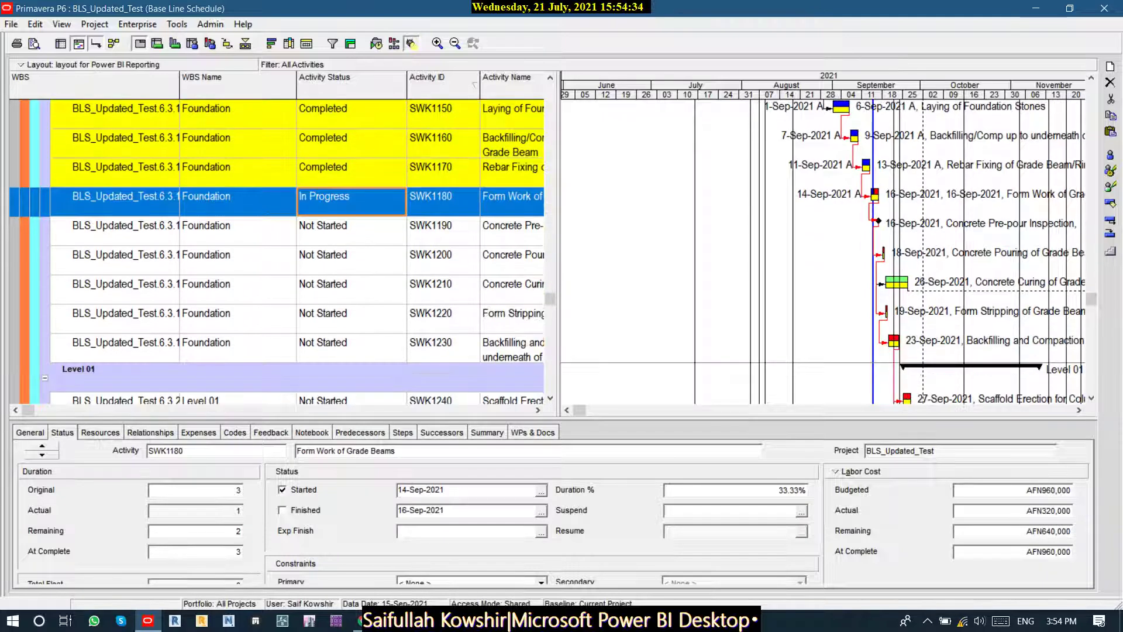
Go through the Not Started Foundation activities SWK1190 to SWK1230, examining their names and budgeted costs.
{"action": "left_click", "coordinate": [351, 230]}
{"action": "left_click", "coordinate": [351, 260]}
{"action": "left_click", "coordinate": [351, 289]}
{"action": "left_click", "coordinate": [351, 318]}
{"action": "left_click", "coordinate": [351, 347]}
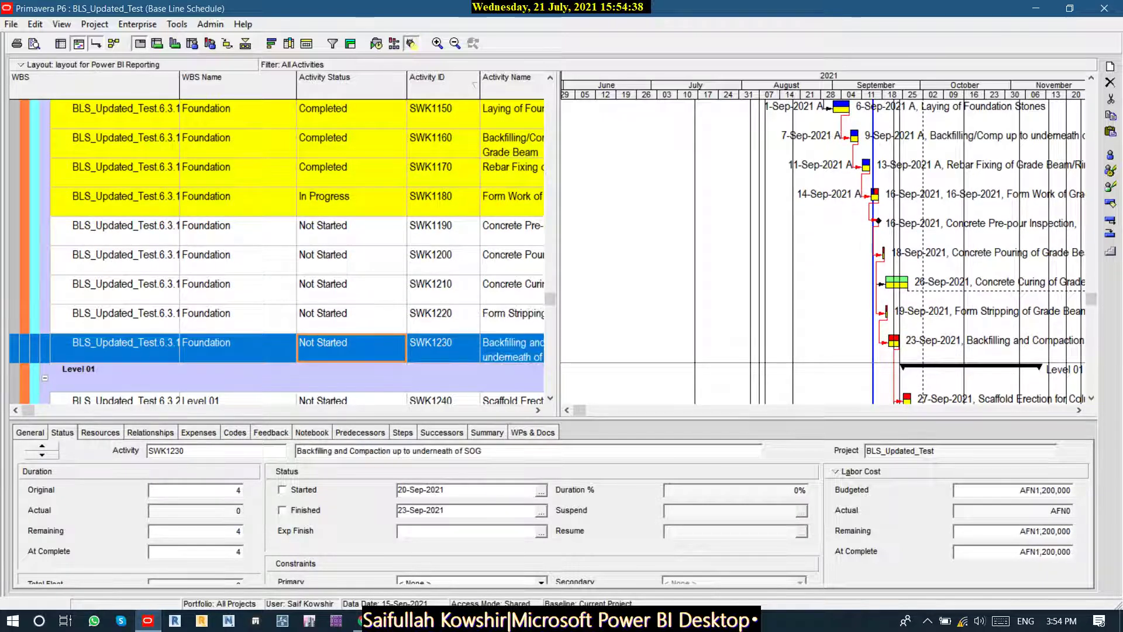
{"action": "left_click", "coordinate": [351, 318]}
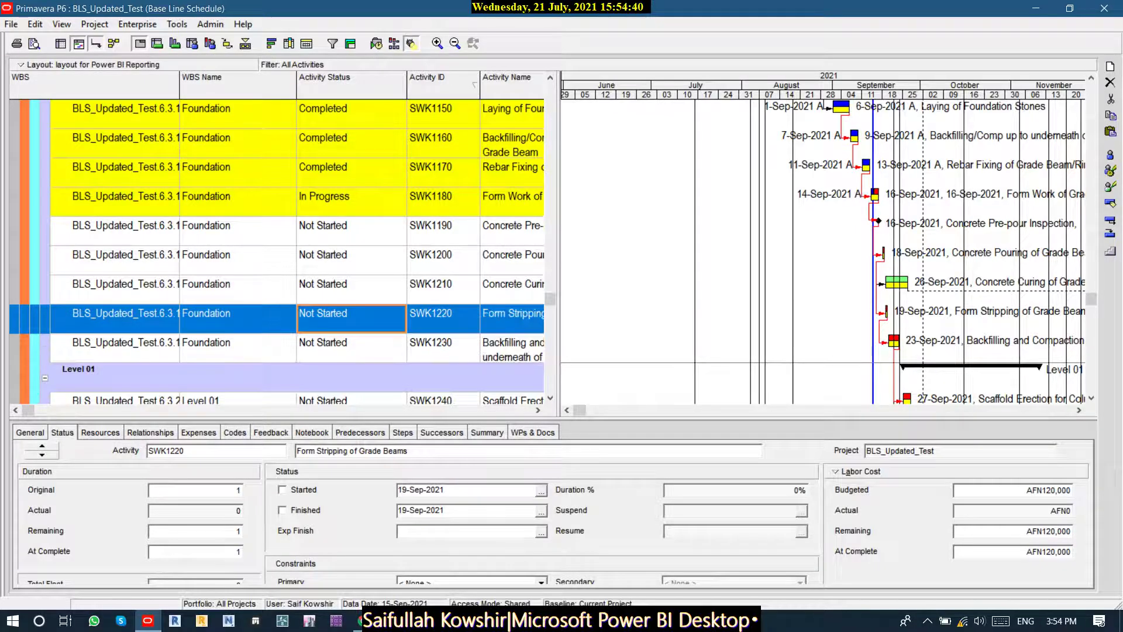
{"action": "left_click", "coordinate": [351, 347]}
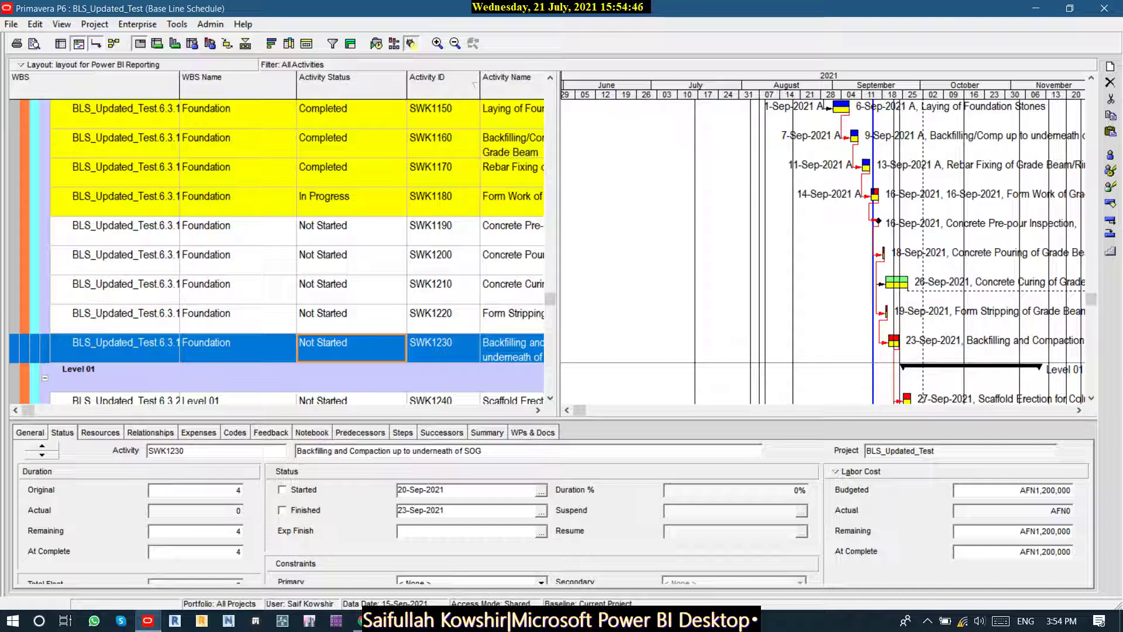
Compare the details of SWK1190 Concrete Pre-pour Inspection with SWK1200 Concrete Pouring of Grade Beams.
{"action": "left_click", "coordinate": [442, 230]}
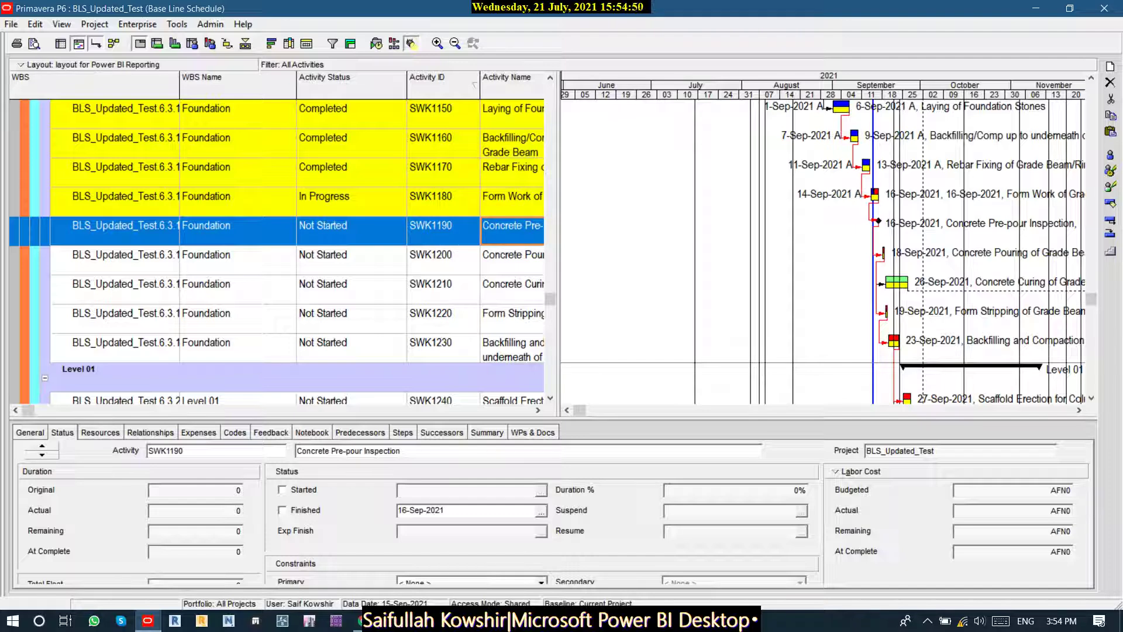
{"action": "left_click", "coordinate": [351, 201]}
{"action": "left_click", "coordinate": [351, 231]}
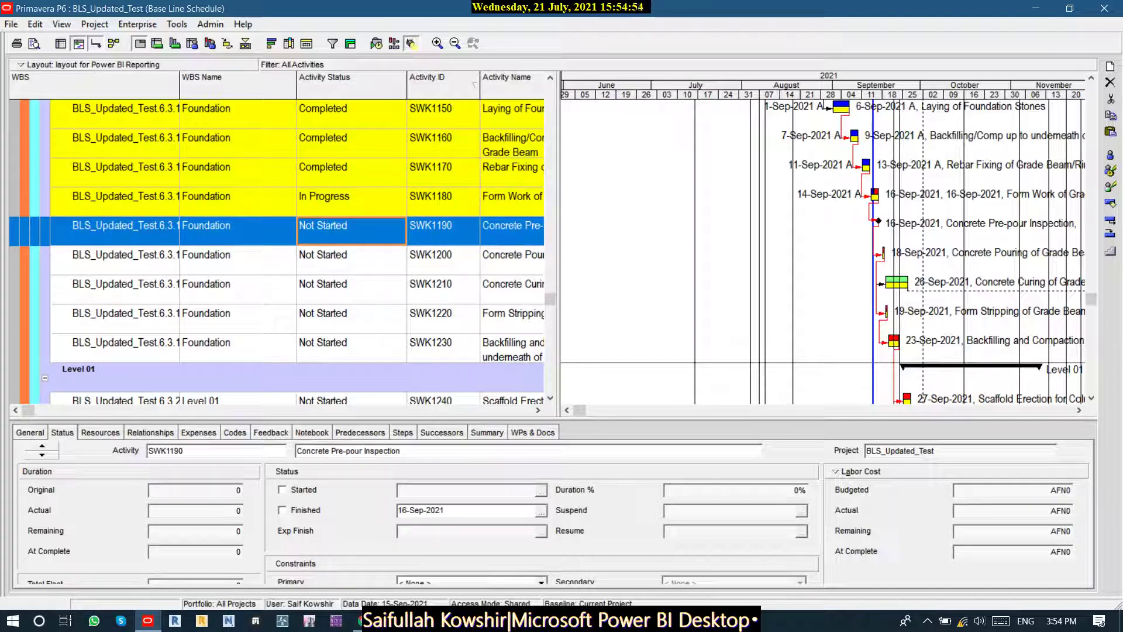
{"action": "left_click", "coordinate": [351, 261]}
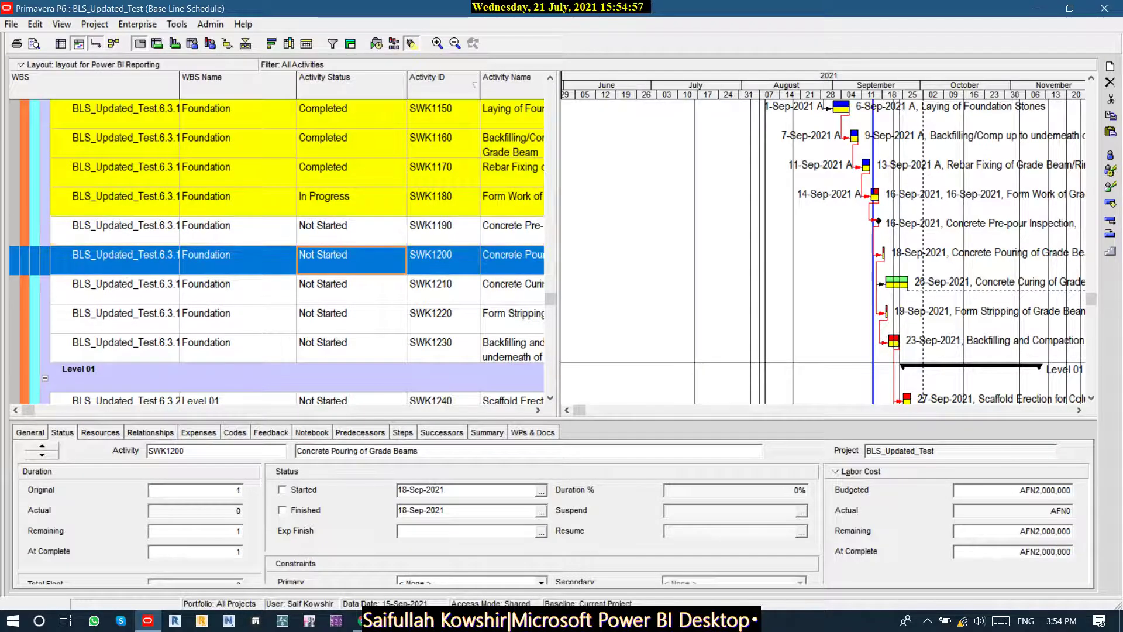
{"action": "left_click", "coordinate": [443, 260]}
{"action": "key", "text": "Right"}
{"action": "key", "text": "Right"}
Examine the duration, cost, performance and date columns of the Concrete Pre-pour Inspection activity through total float.
{"action": "left_click", "coordinate": [286, 230]}
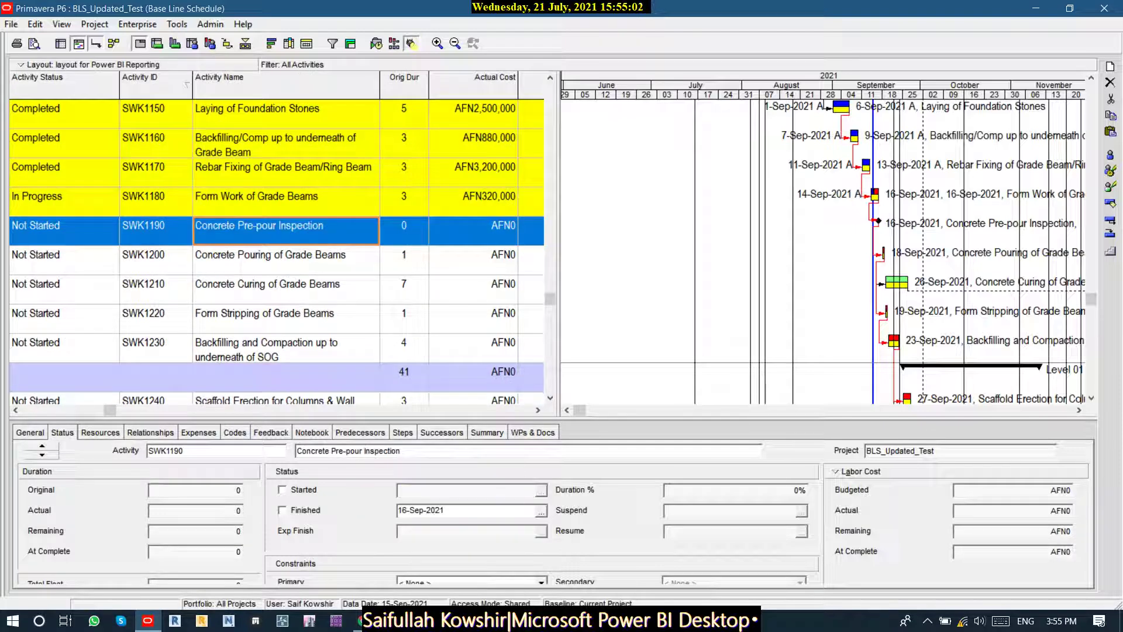
{"action": "left_click", "coordinate": [404, 231]}
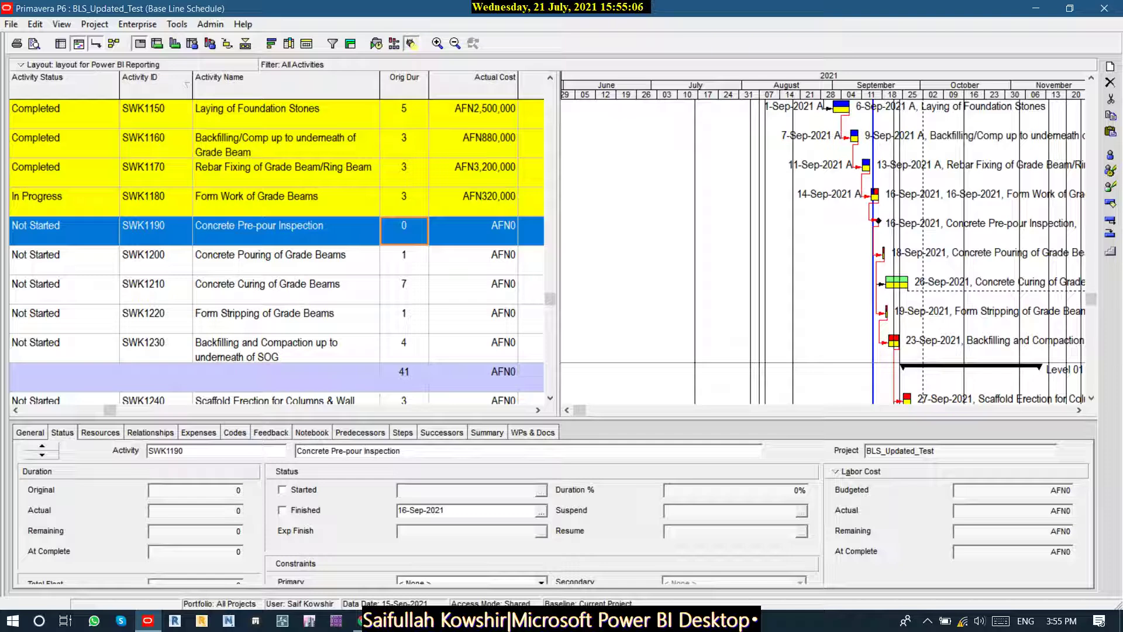
{"action": "left_click", "coordinate": [473, 231]}
{"action": "key", "text": "Right"}
{"action": "key", "text": "Right"}
{"action": "key", "text": "Right"}
{"action": "key", "text": "Right"}
{"action": "key", "text": "Right"}
{"action": "key", "text": "Right"}
{"action": "key", "text": "Right"}
{"action": "key", "text": "Right"}
{"action": "key", "text": "Right"}
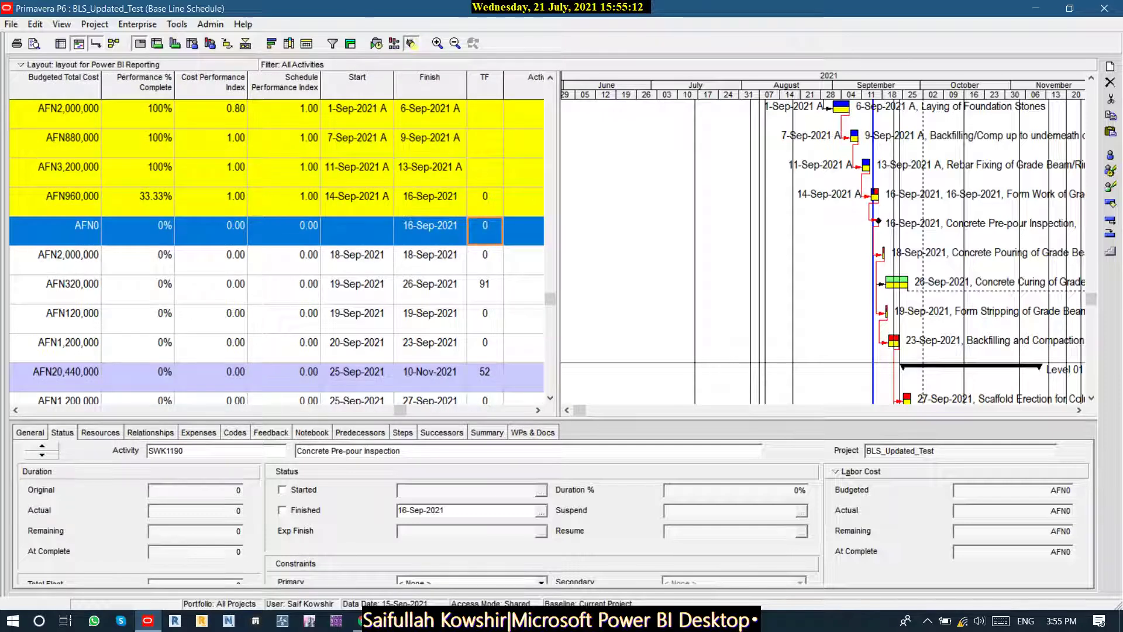
Recheck the Concrete Pre-pour Inspection's values from total float back through its cost, duration, ID and status columns.
{"action": "key", "text": "Left"}
{"action": "key", "text": "Left"}
{"action": "key", "text": "Left"}
{"action": "key", "text": "Left"}
{"action": "key", "text": "Left"}
{"action": "key", "text": "Left"}
{"action": "key", "text": "Left"}
{"action": "key", "text": "Left"}
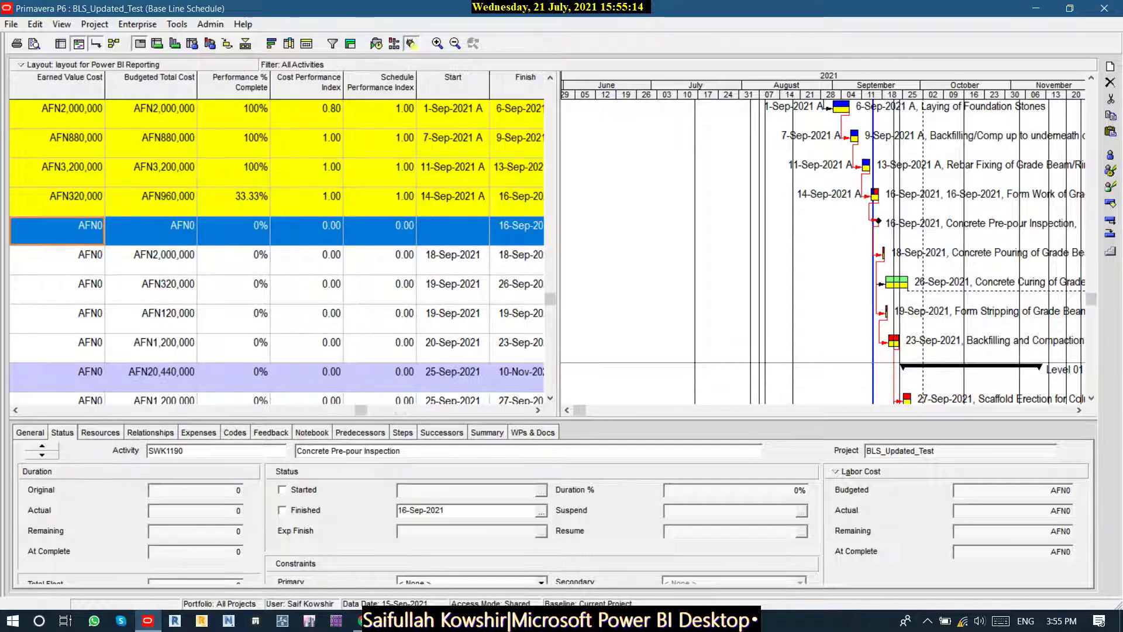
{"action": "key", "text": "Left"}
{"action": "key", "text": "Left"}
{"action": "key", "text": "Left"}
{"action": "key", "text": "Left"}
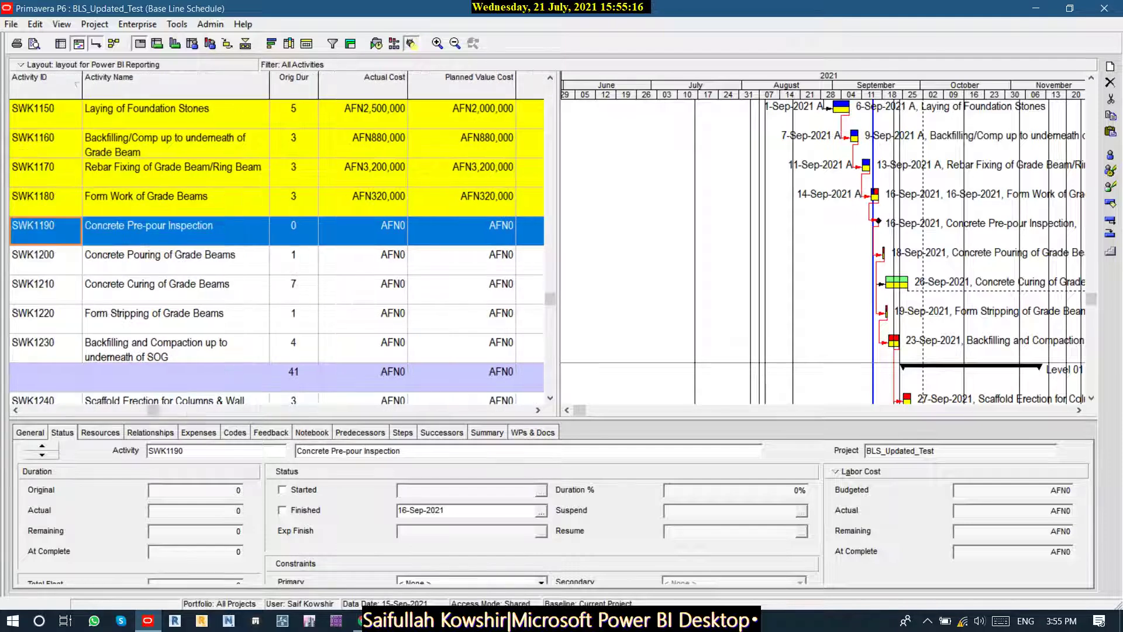
{"action": "key", "text": "Right"}
{"action": "key", "text": "Right"}
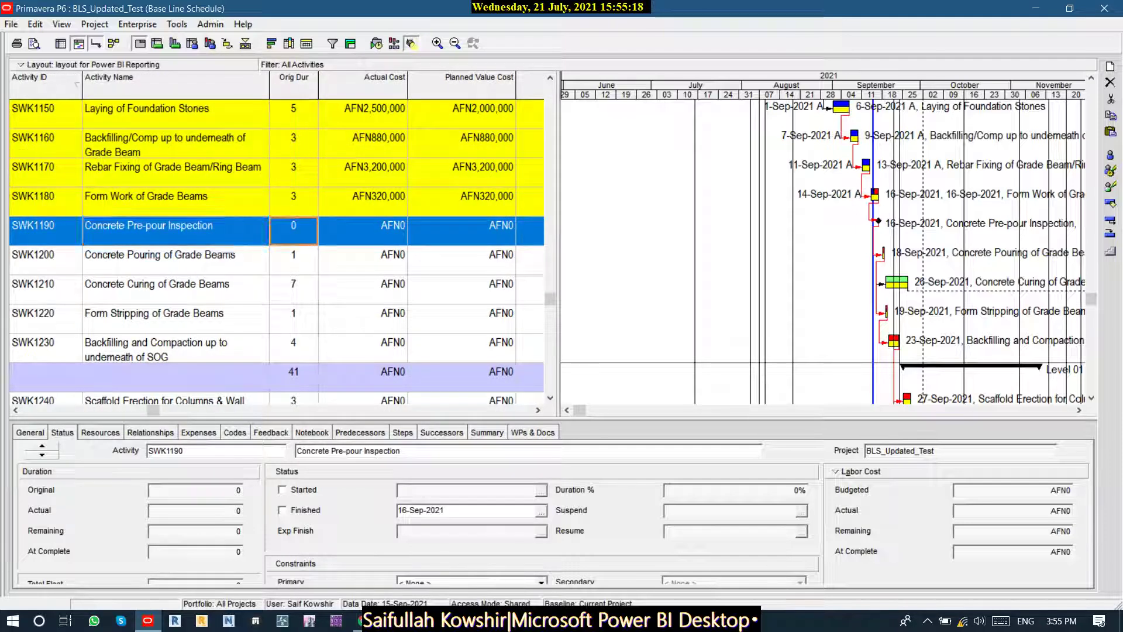
{"action": "key", "text": "Left"}
{"action": "key", "text": "Left"}
{"action": "key", "text": "Left"}
{"action": "key", "text": "Left"}
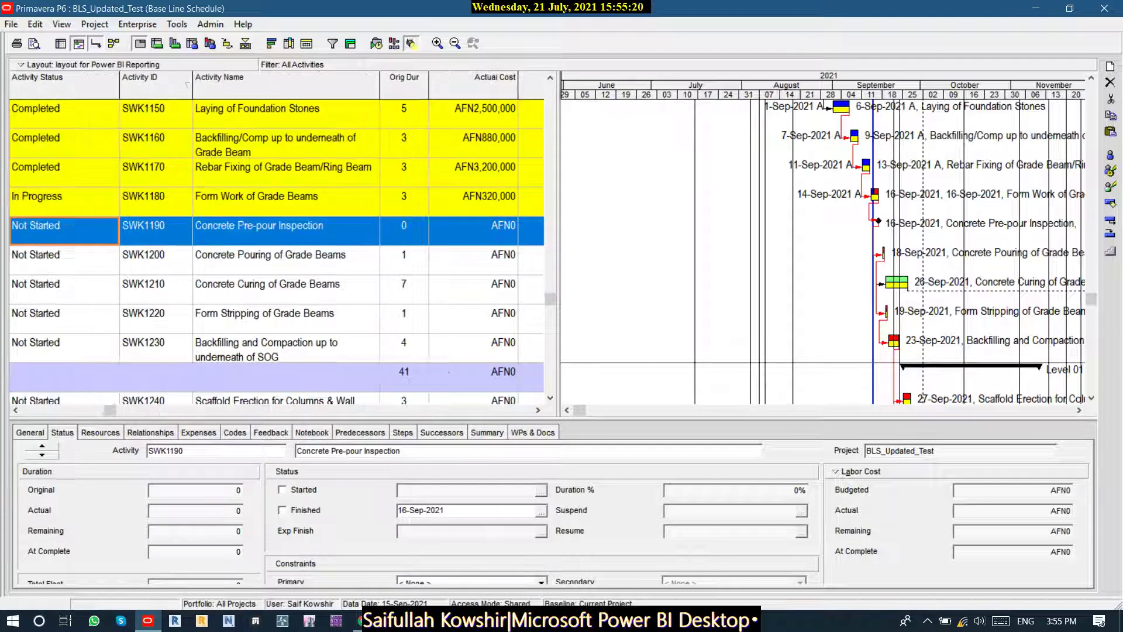
Compare the Budgeted Total Cost and Earned Value Cost of Concrete Pre-pour Inspection with the other Not Started Foundation activities.
{"action": "key", "text": "Right"}
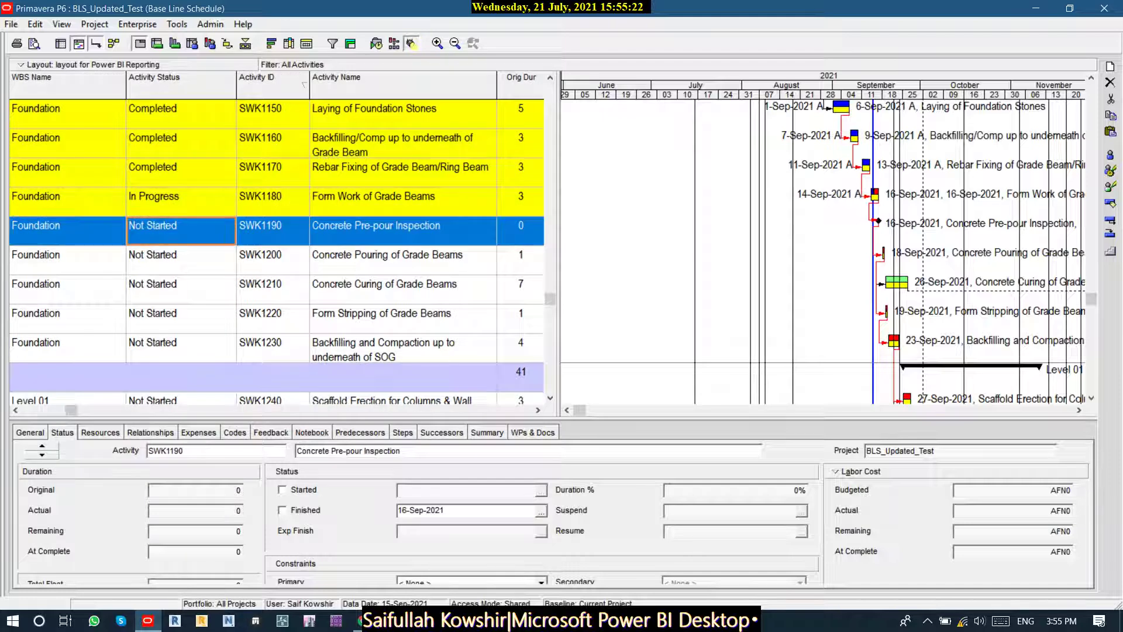
{"action": "key", "text": "Right"}
{"action": "key", "text": "Right"}
{"action": "key", "text": "Right"}
{"action": "key", "text": "Right"}
{"action": "key", "text": "Right"}
{"action": "key", "text": "Right"}
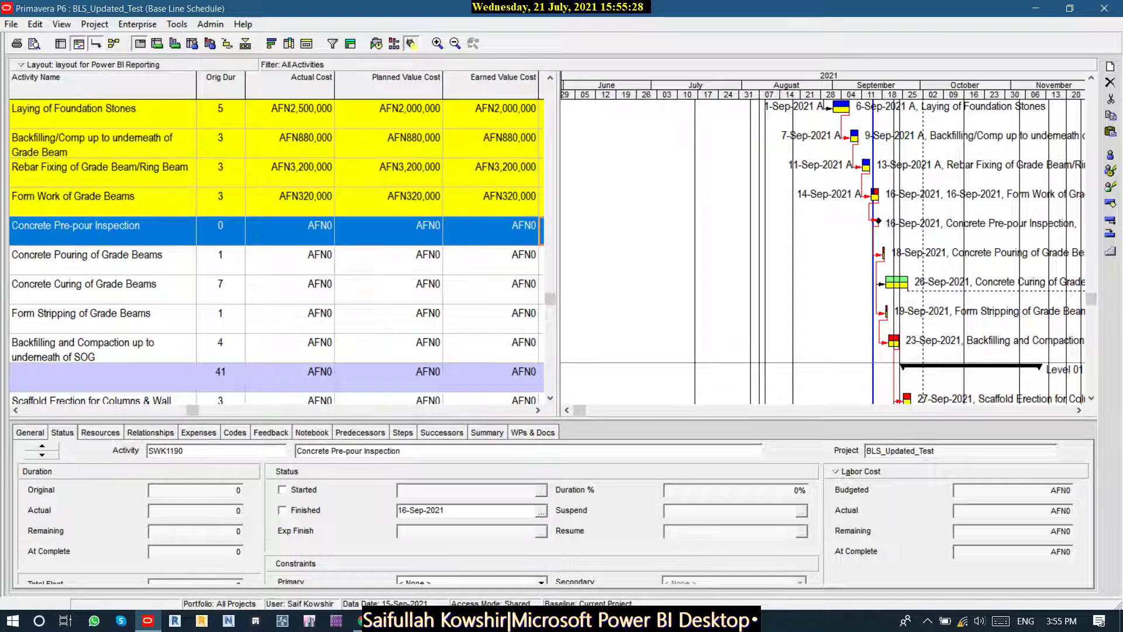
{"action": "key", "text": "Right"}
{"action": "key", "text": "Right"}
{"action": "key", "text": "Right"}
{"action": "key", "text": "Right"}
{"action": "key", "text": "Right"}
{"action": "key", "text": "Right"}
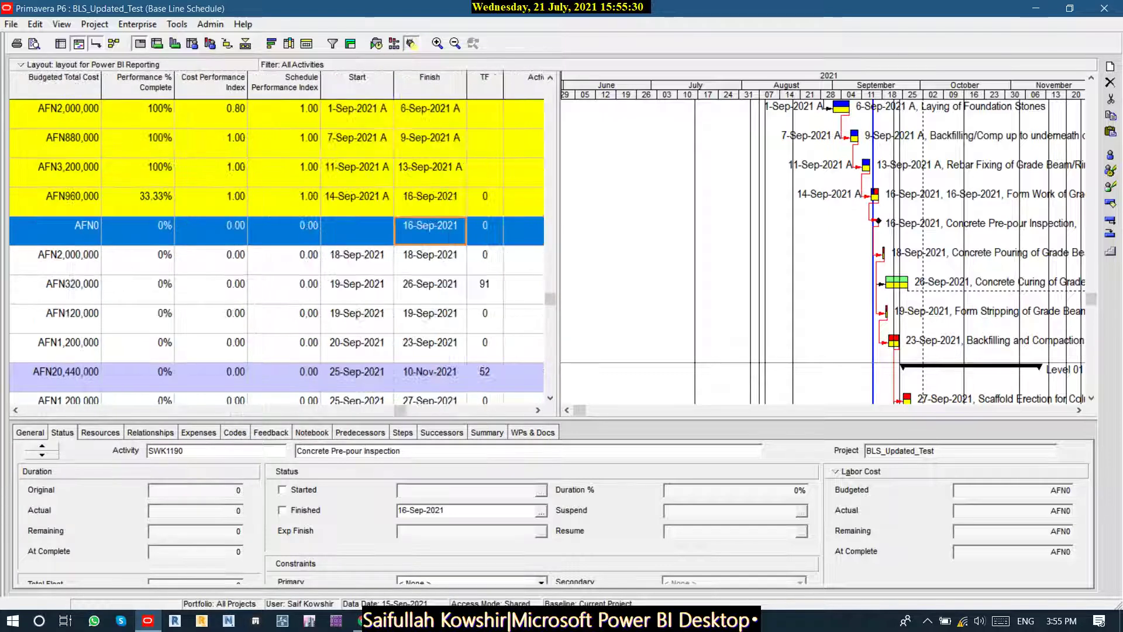
{"action": "key", "text": "Left"}
{"action": "key", "text": "Left"}
{"action": "key", "text": "Left"}
{"action": "key", "text": "Left"}
{"action": "key", "text": "Left"}
{"action": "key", "text": "Left"}
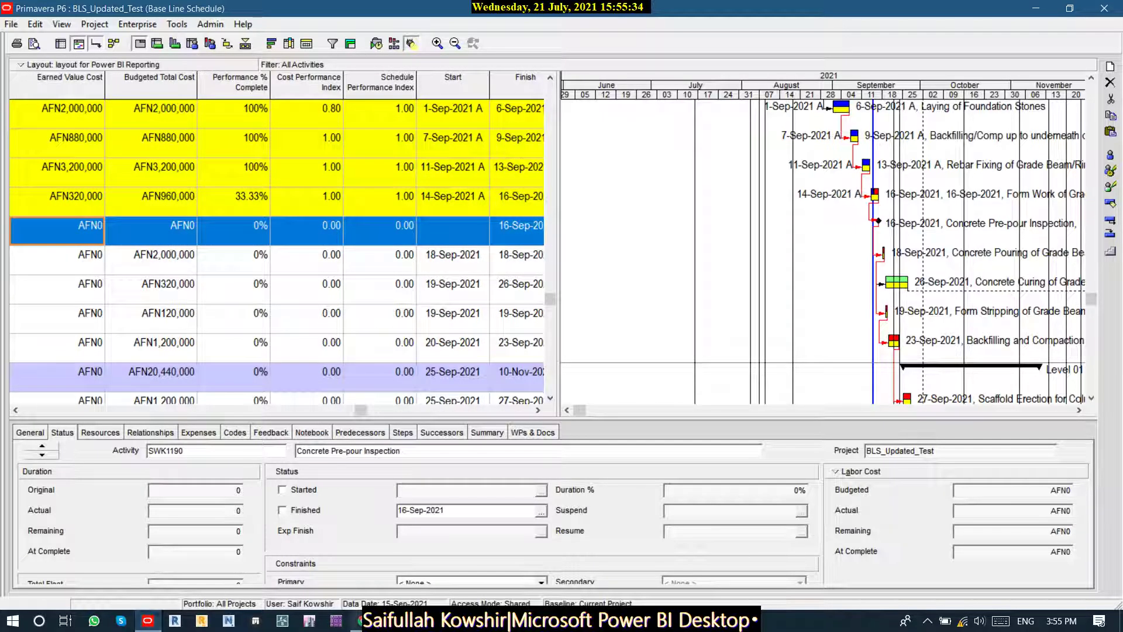
Switch back to Power BI, sort the activity table by Activity Name, and clear its "is greater than 0" Budgeted Total Cost filter.
{"action": "key", "text": "alt+Tab"}
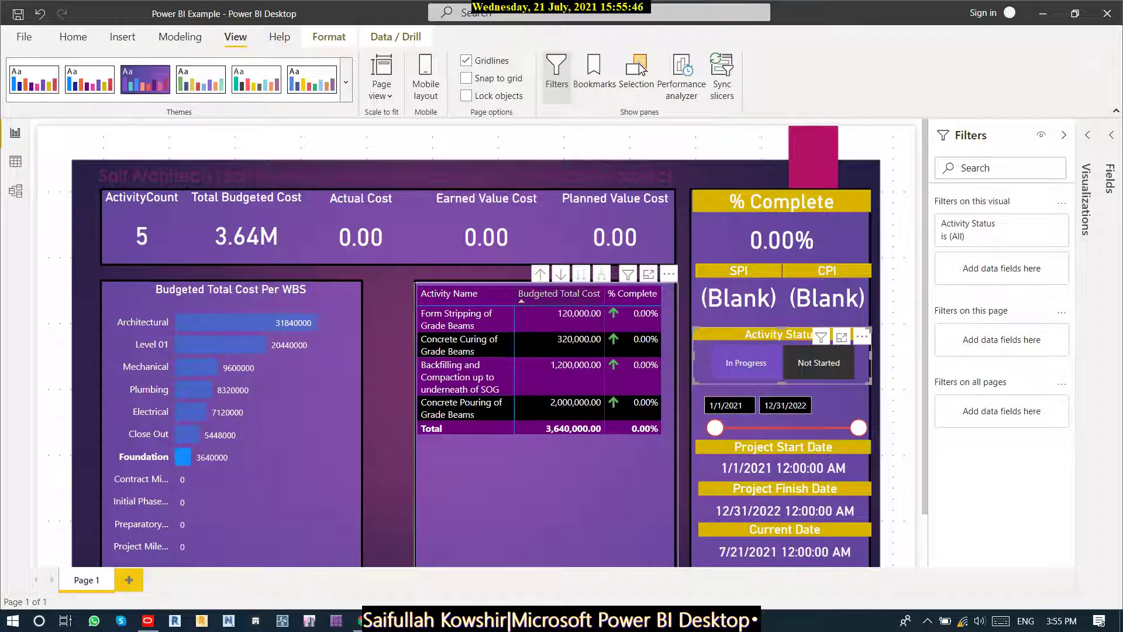
{"action": "left_click", "coordinate": [450, 294]}
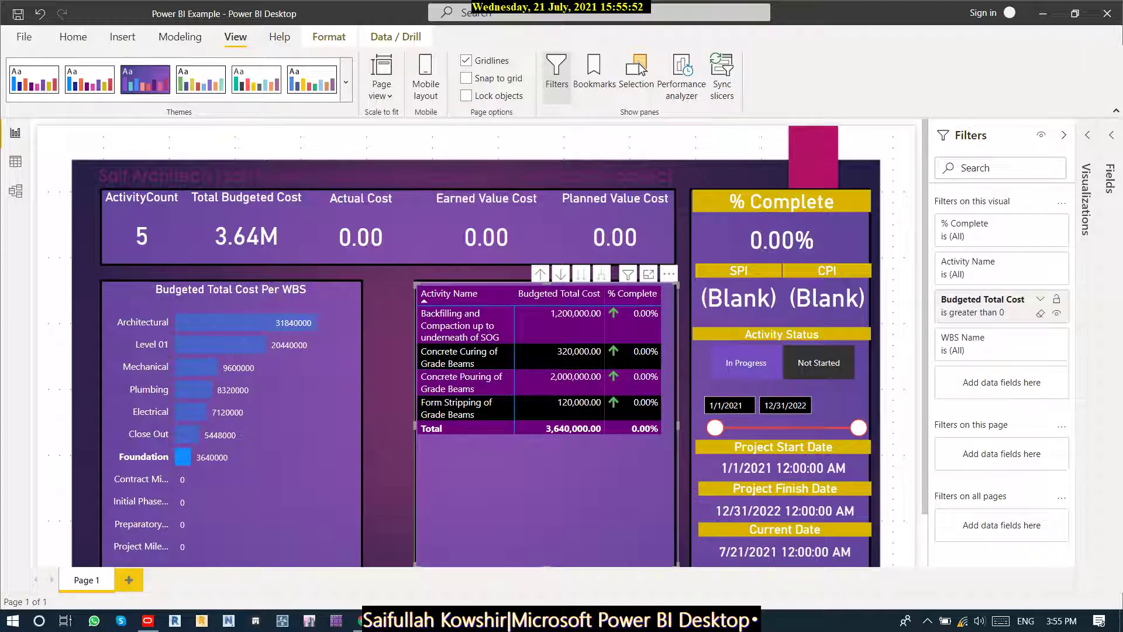
{"action": "left_click", "coordinate": [1040, 313]}
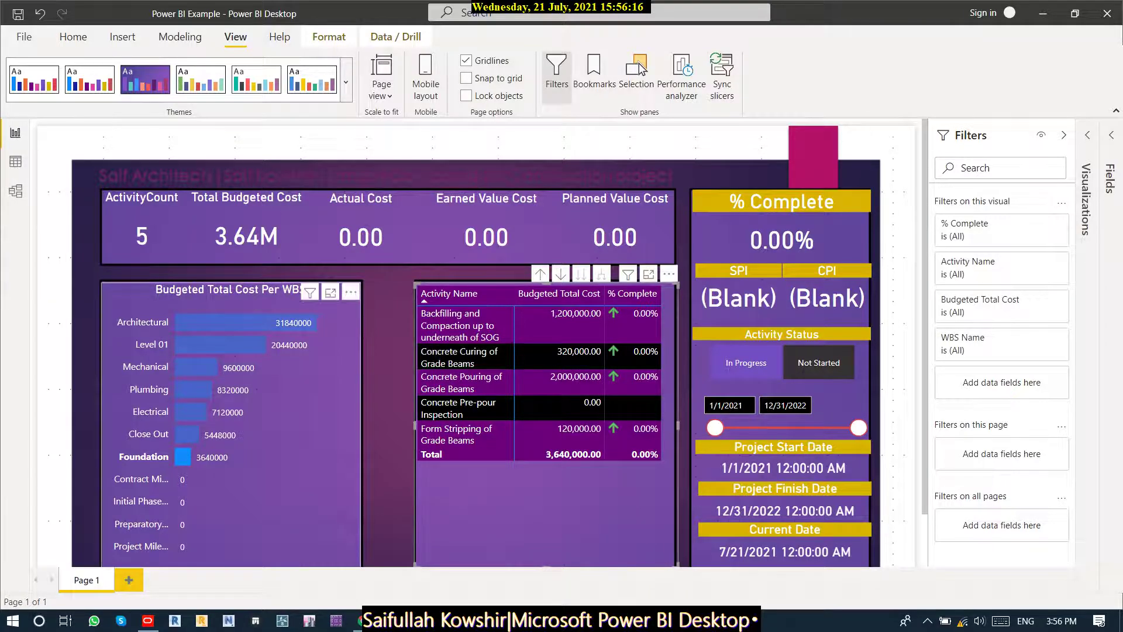
Check the Foundation figures for In Progress and Completed activities, and clear the Foundation selection with the Completed filter kept.
{"action": "left_click", "coordinate": [745, 362]}
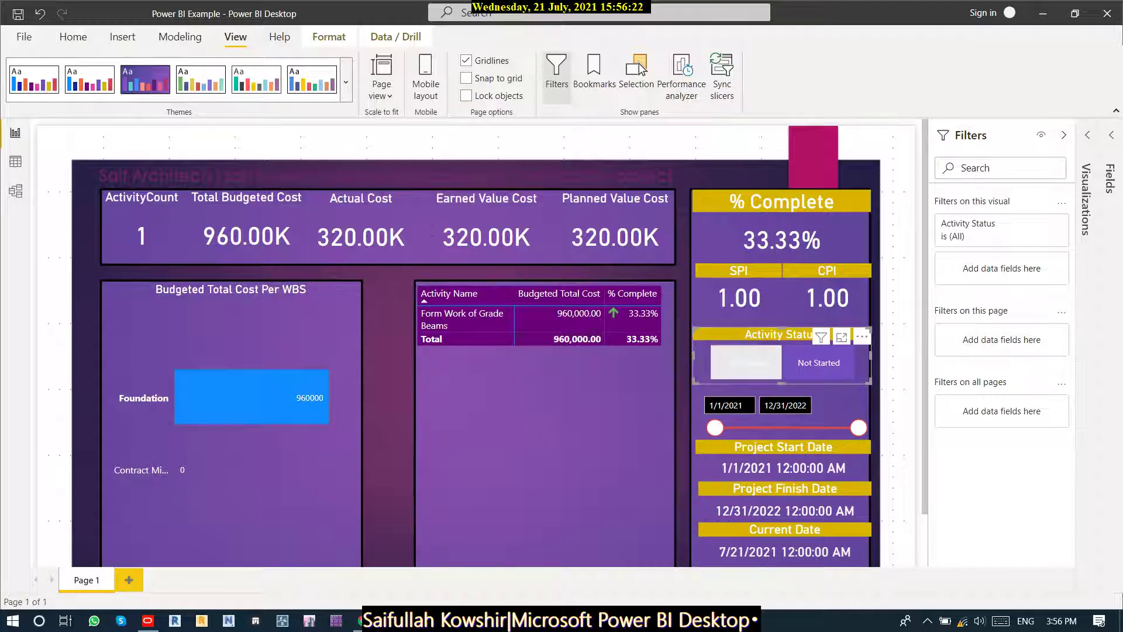
{"action": "left_click", "coordinate": [701, 363]}
{"action": "left_click", "coordinate": [746, 363]}
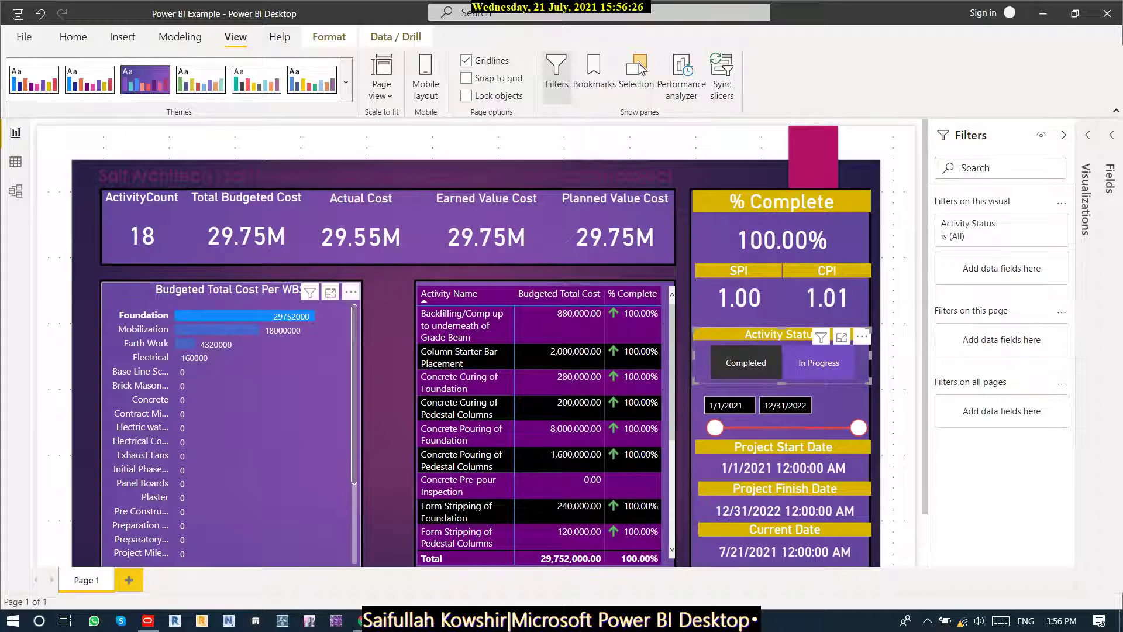
{"action": "scroll", "coordinate": [540, 427], "scroll_direction": "down", "scroll_amount": 3}
{"action": "scroll", "coordinate": [539, 427], "scroll_direction": "up", "scroll_amount": 3}
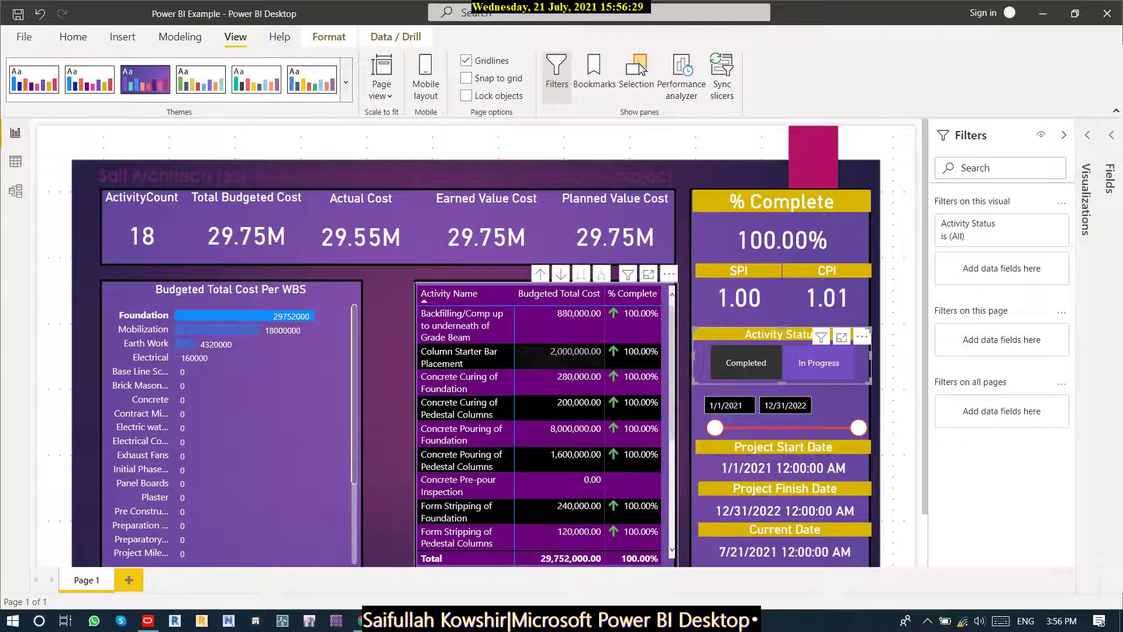
{"action": "left_click", "coordinate": [239, 316]}
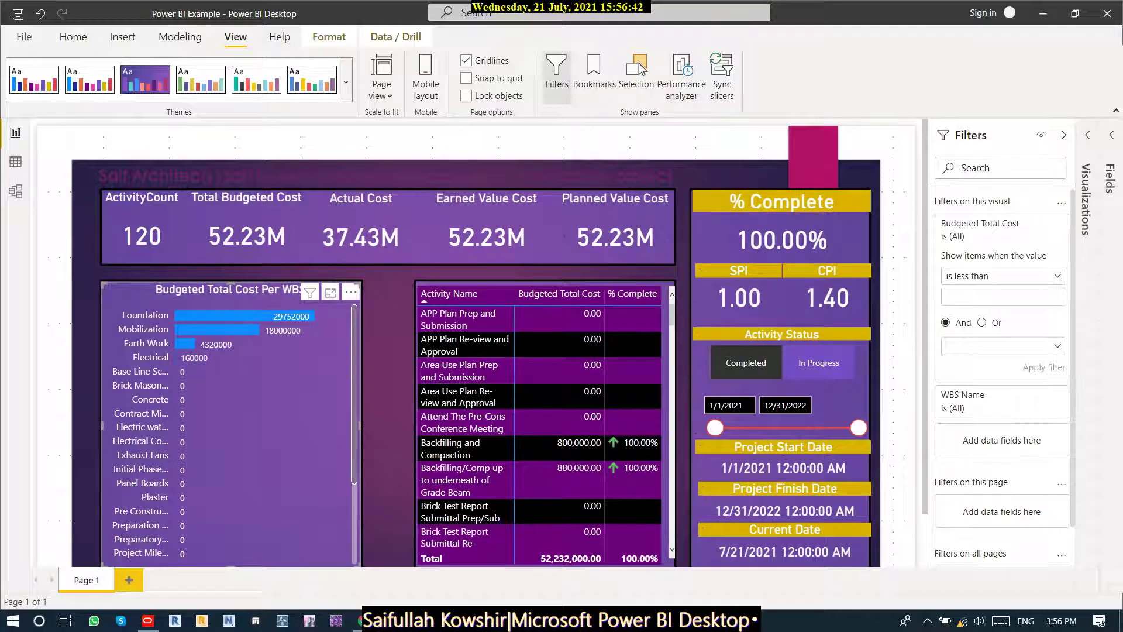
Clear the Completed status filter and limit the Budgeted Total Cost Per WBS chart to items whose Budgeted Total Cost is greater than 0.
{"action": "left_click", "coordinate": [746, 362]}
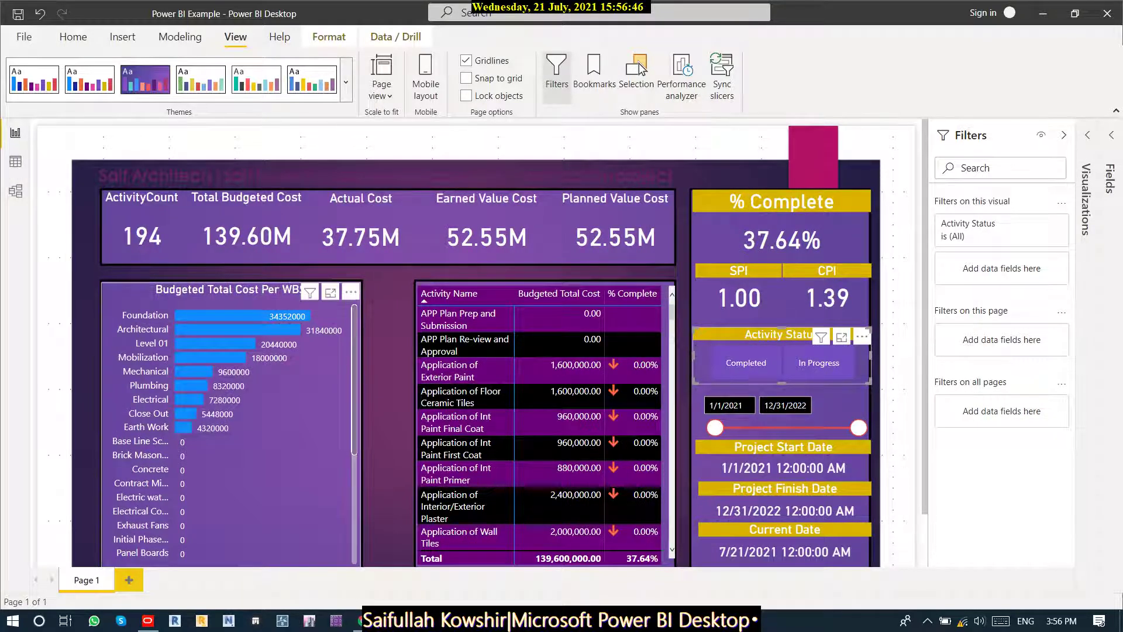
{"action": "left_click", "coordinate": [275, 462]}
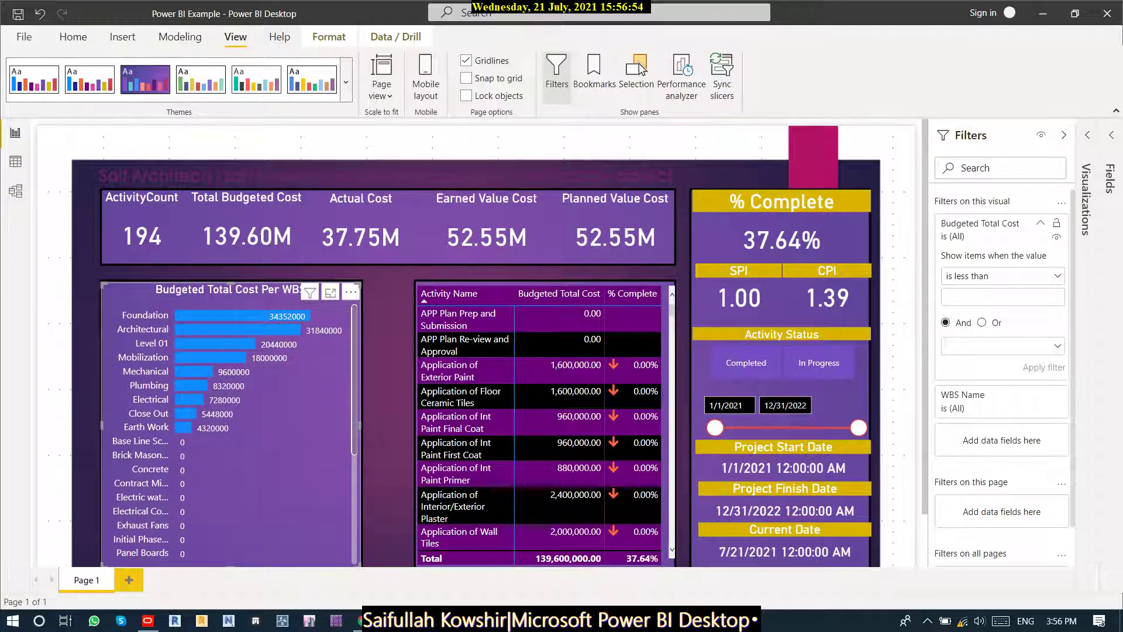
{"action": "left_click", "coordinate": [1056, 276]}
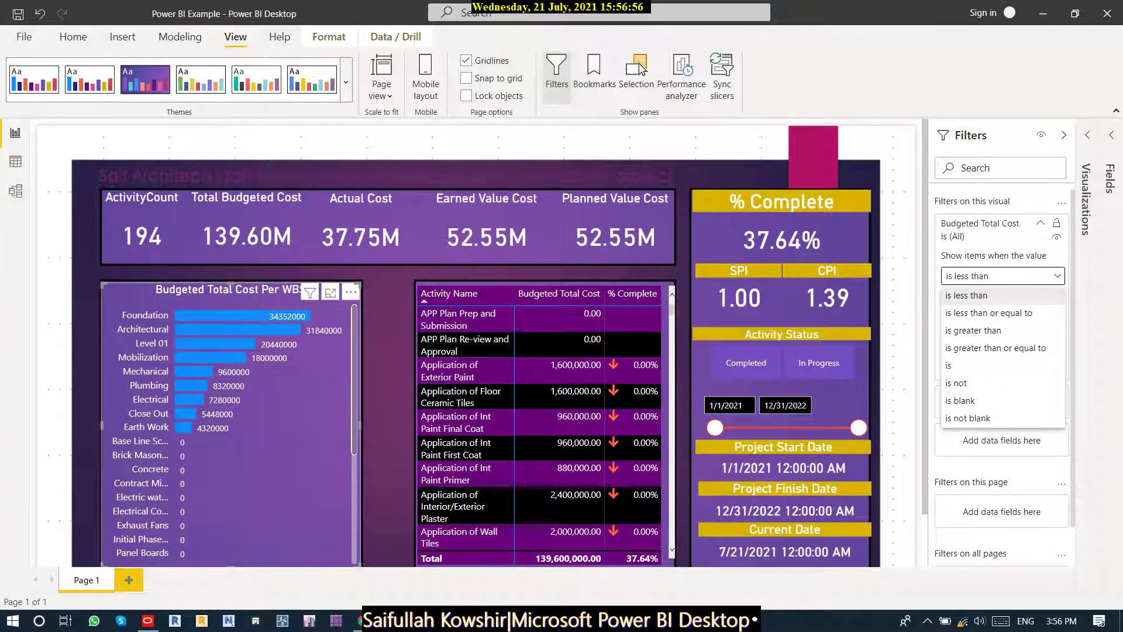
{"action": "left_click", "coordinate": [1003, 331]}
{"action": "left_click", "coordinate": [994, 298]}
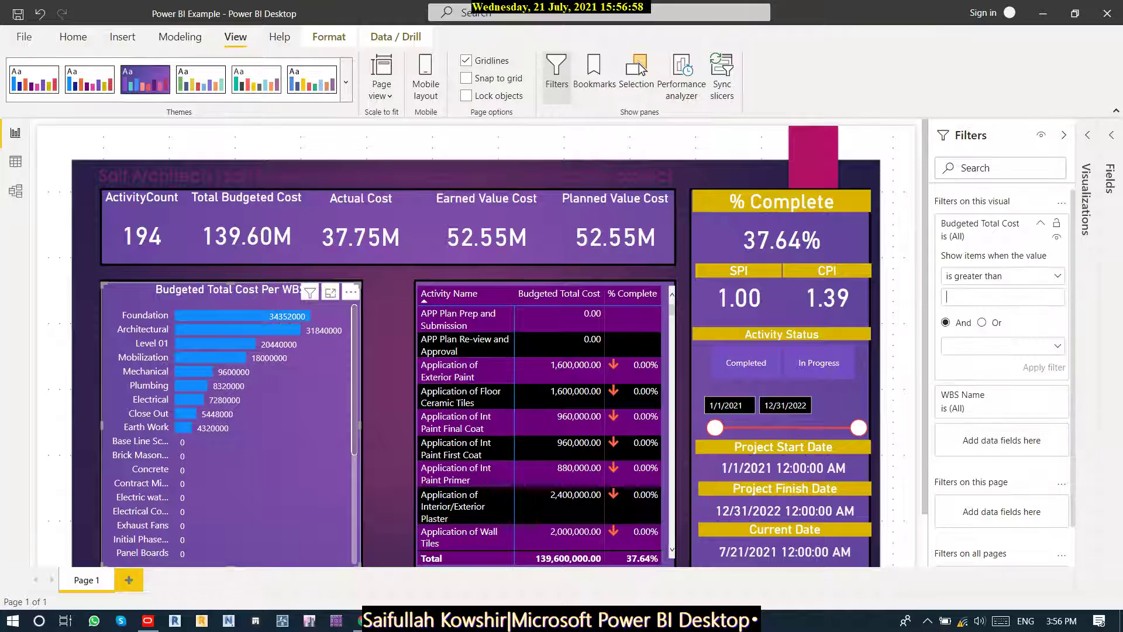
{"action": "type", "text": "0"}
{"action": "key", "text": "Return"}
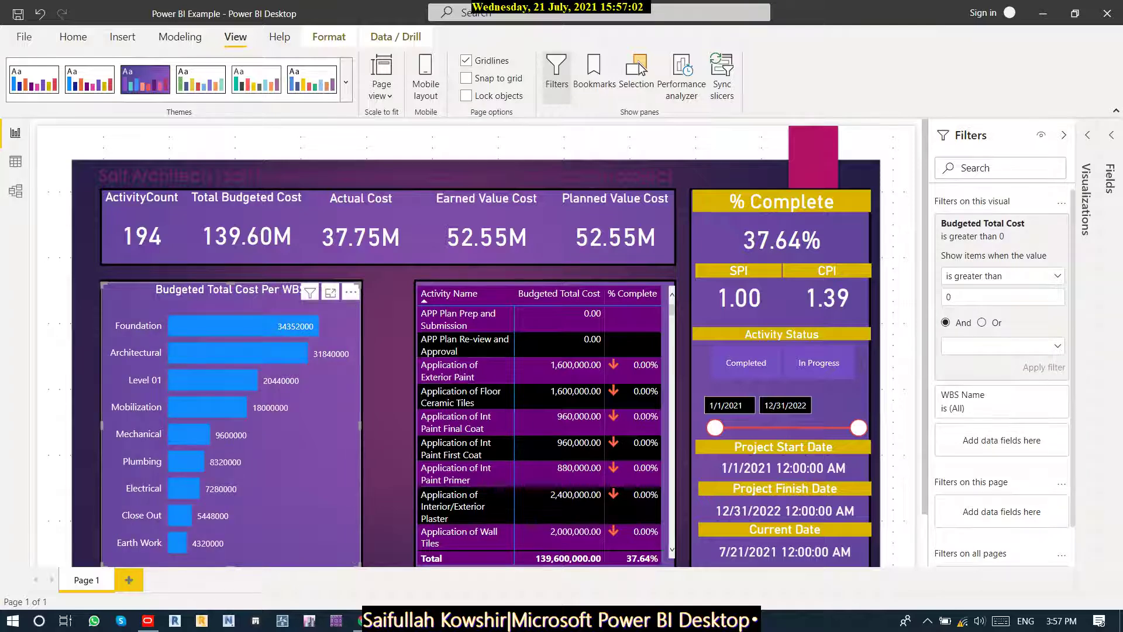
Check the Not Started figures for Foundation and Architectural, and clear the Architectural selection.
{"action": "left_click", "coordinate": [243, 326]}
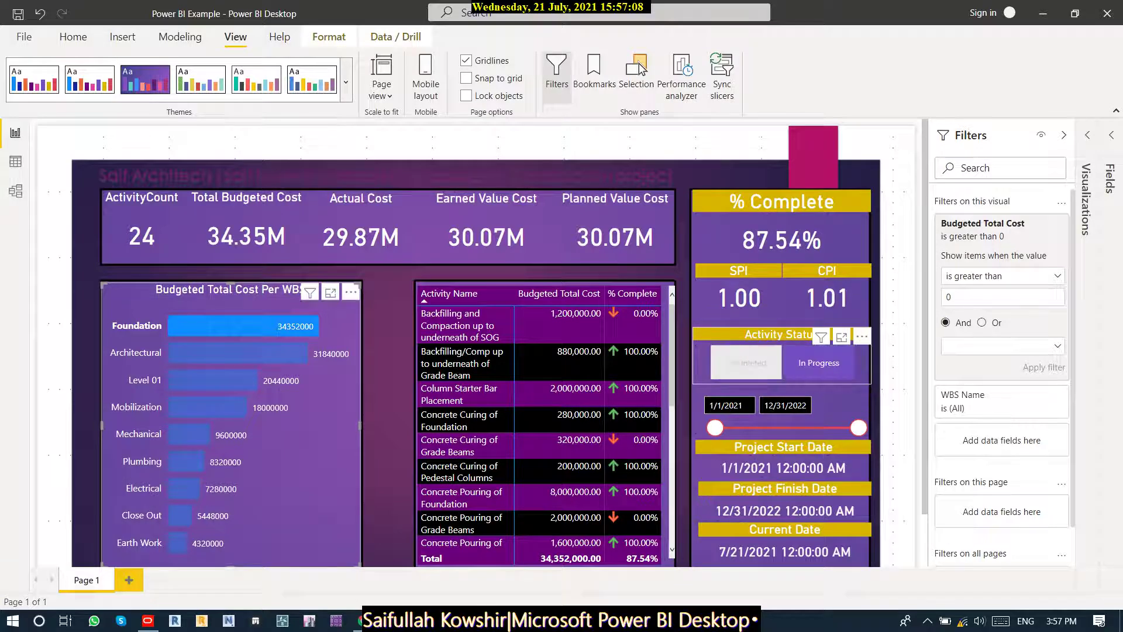
{"action": "left_click", "coordinate": [864, 363]}
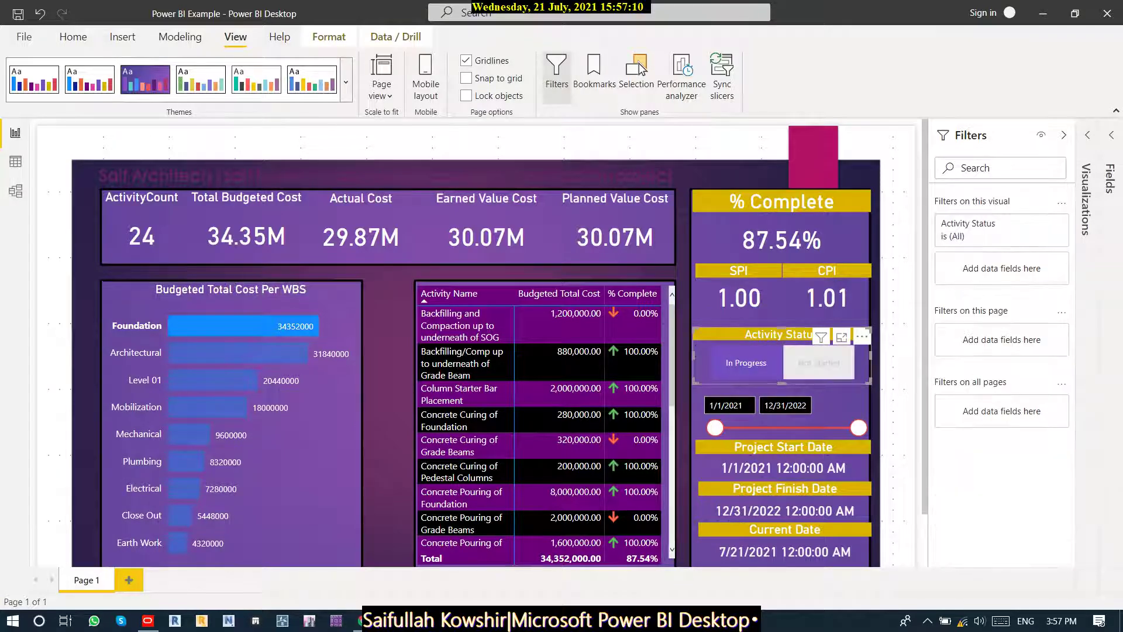
{"action": "left_click", "coordinate": [819, 362]}
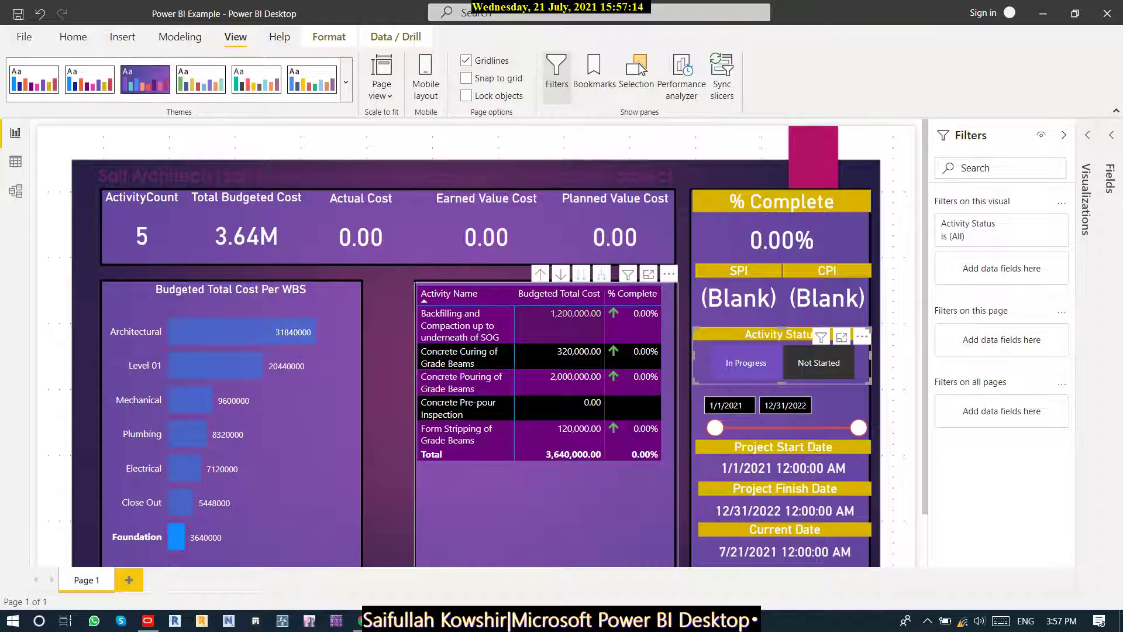
{"action": "mouse_move", "coordinate": [294, 338]}
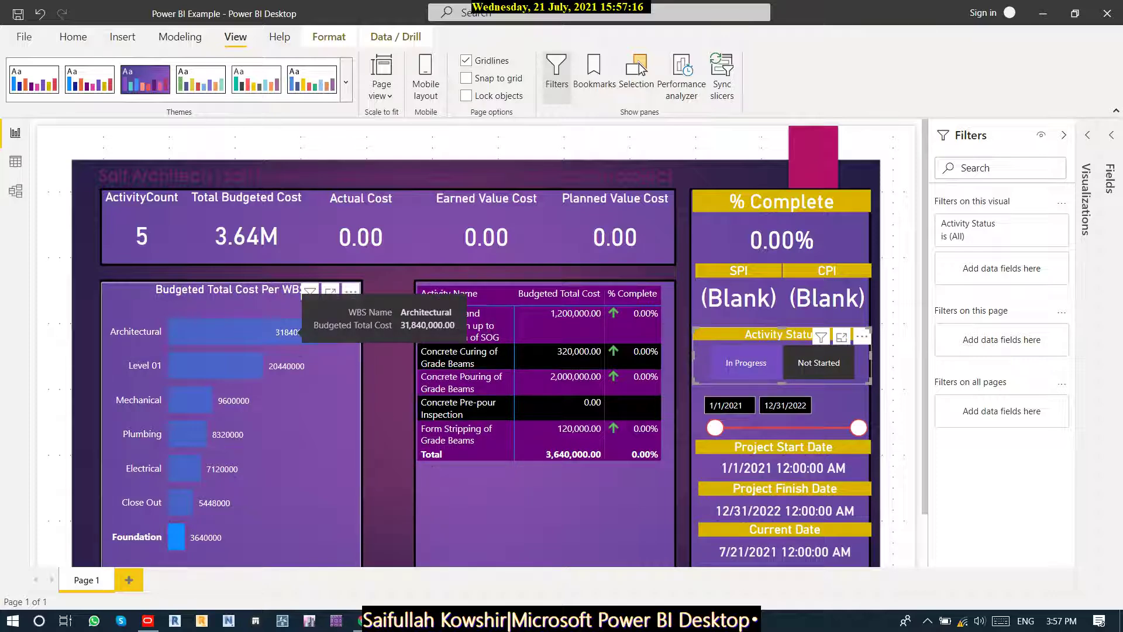
{"action": "left_click", "coordinate": [295, 331]}
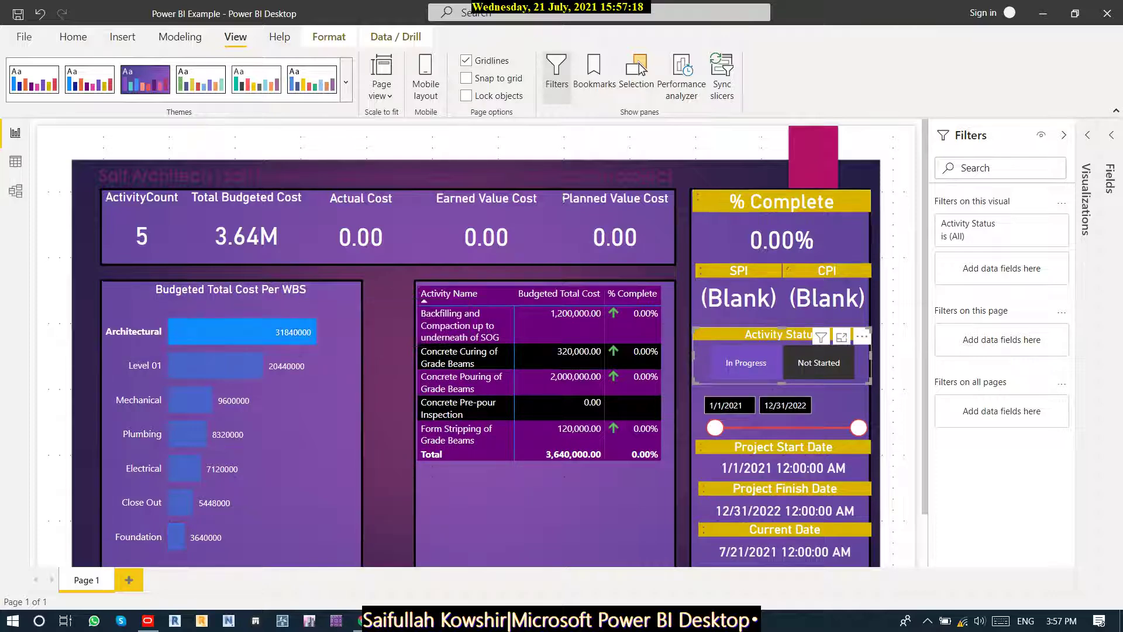
{"action": "left_click", "coordinate": [1064, 135]}
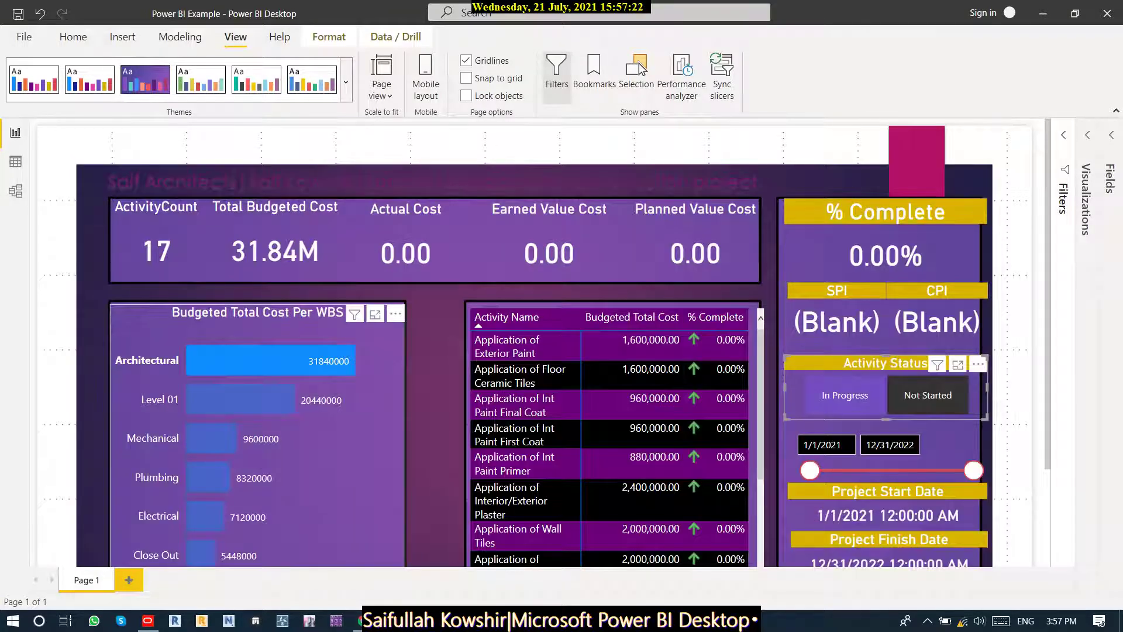
{"action": "left_click", "coordinate": [270, 360]}
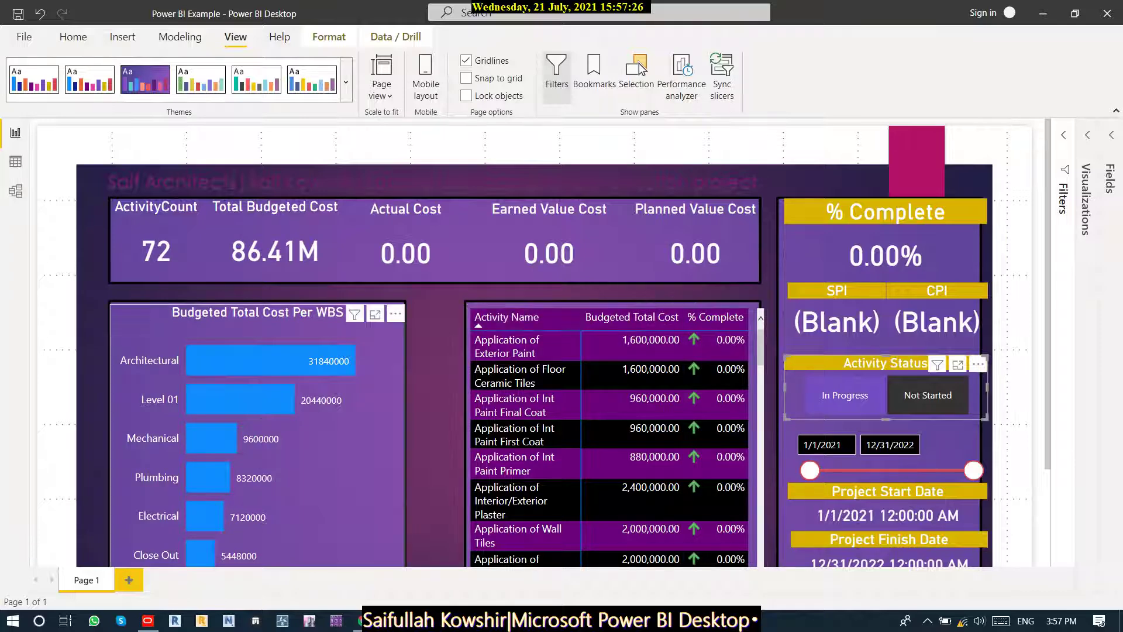
Clear the Not Started status filter and look through the unfiltered activity table.
{"action": "mouse_move", "coordinate": [351, 360]}
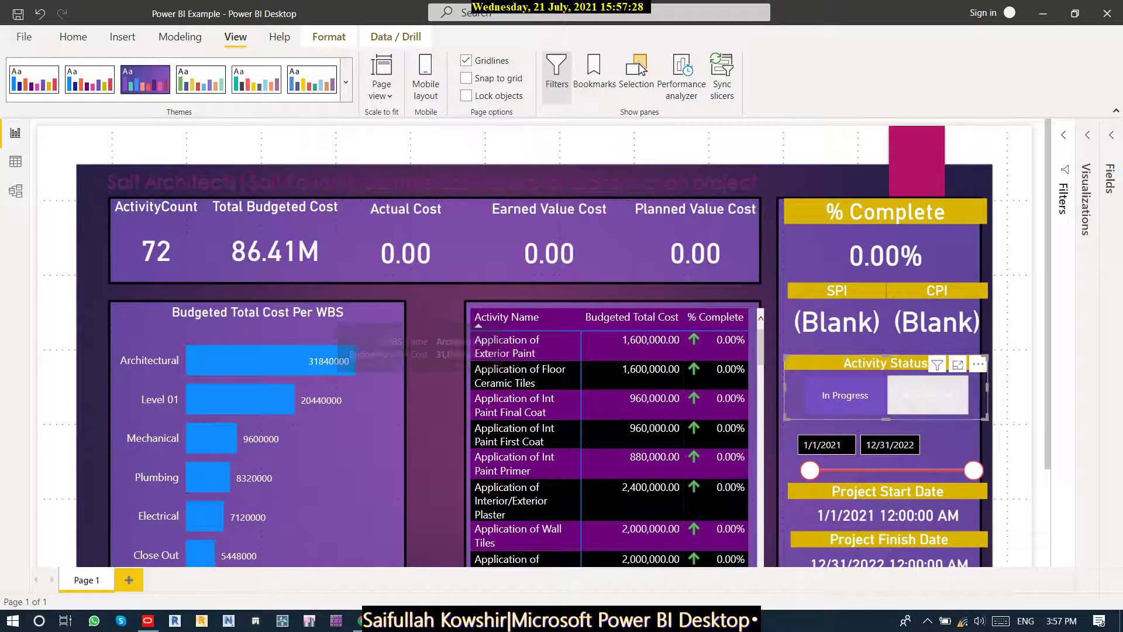
{"action": "left_click", "coordinate": [927, 396]}
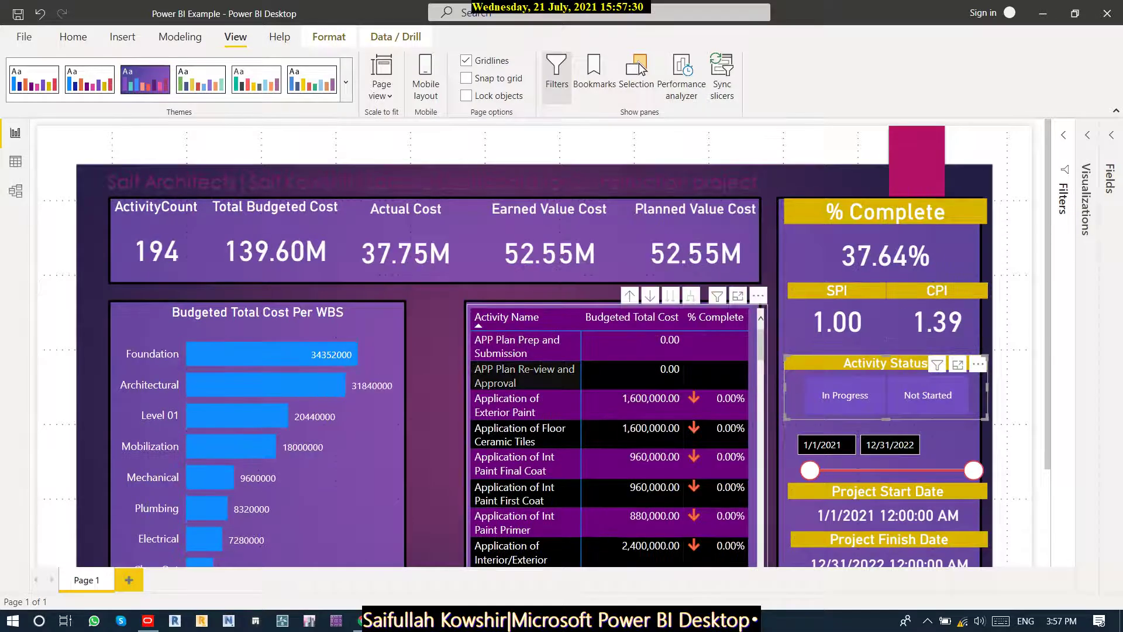
{"action": "scroll", "coordinate": [608, 445], "scroll_direction": "down", "scroll_amount": 15}
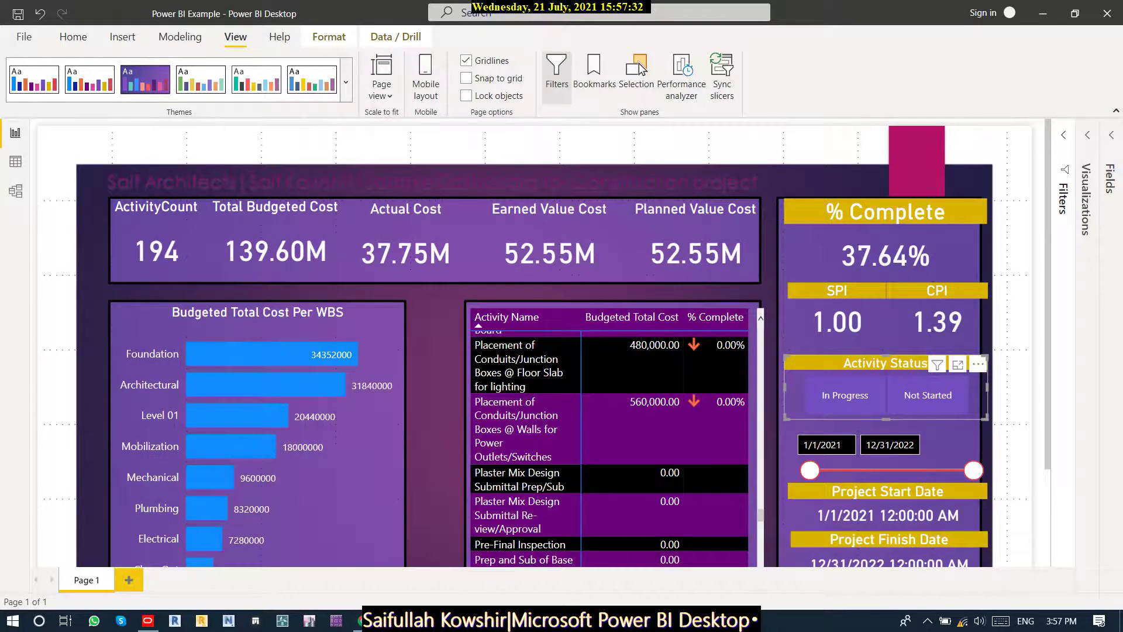
{"action": "scroll", "coordinate": [533, 343], "scroll_direction": "down", "scroll_amount": 3}
{"action": "scroll", "coordinate": [533, 343], "scroll_direction": "up", "scroll_amount": 3}
Add the EV, PLV, SPI and CPI measures to the WBS cost chart's tooltips and check them on the Foundation bar.
{"action": "mouse_move", "coordinate": [304, 354]}
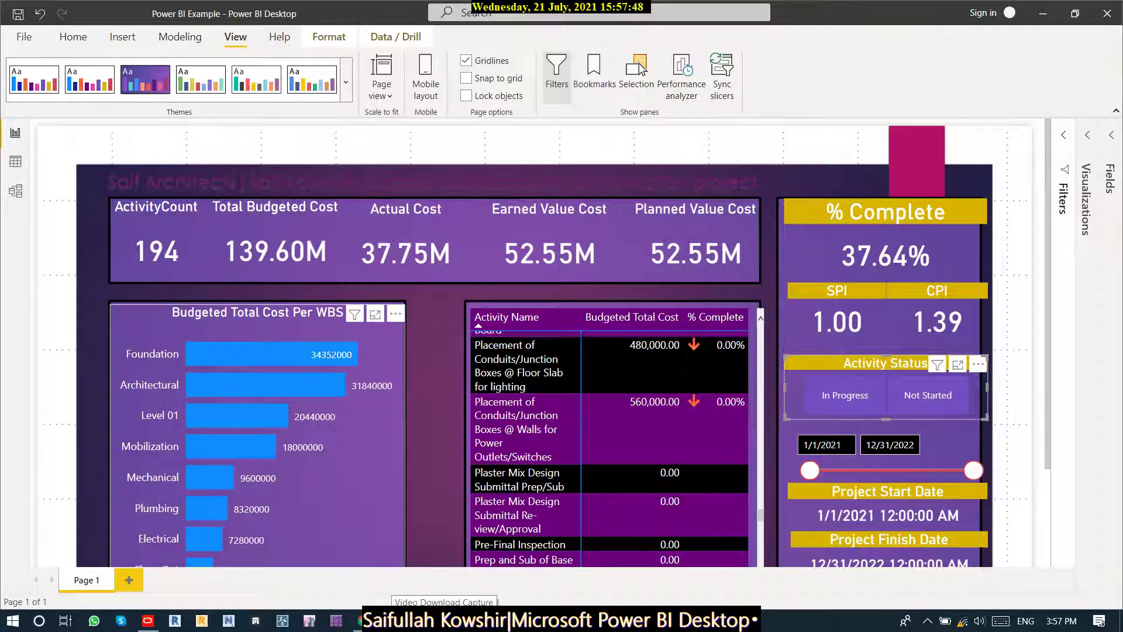
{"action": "left_click", "coordinate": [1087, 135]}
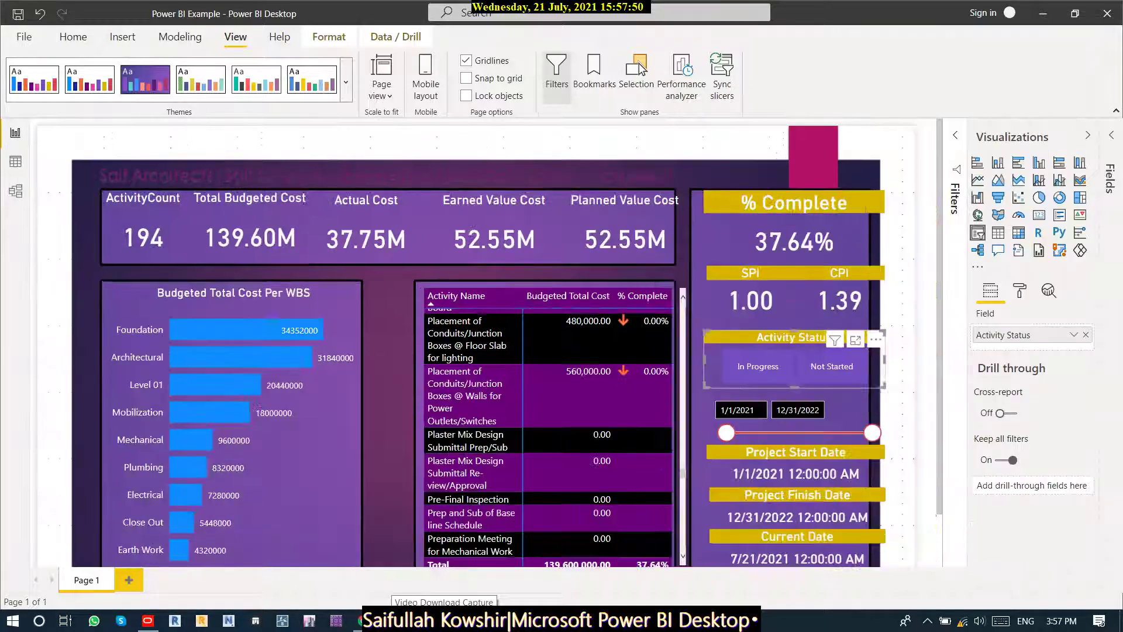
{"action": "left_click", "coordinate": [293, 450]}
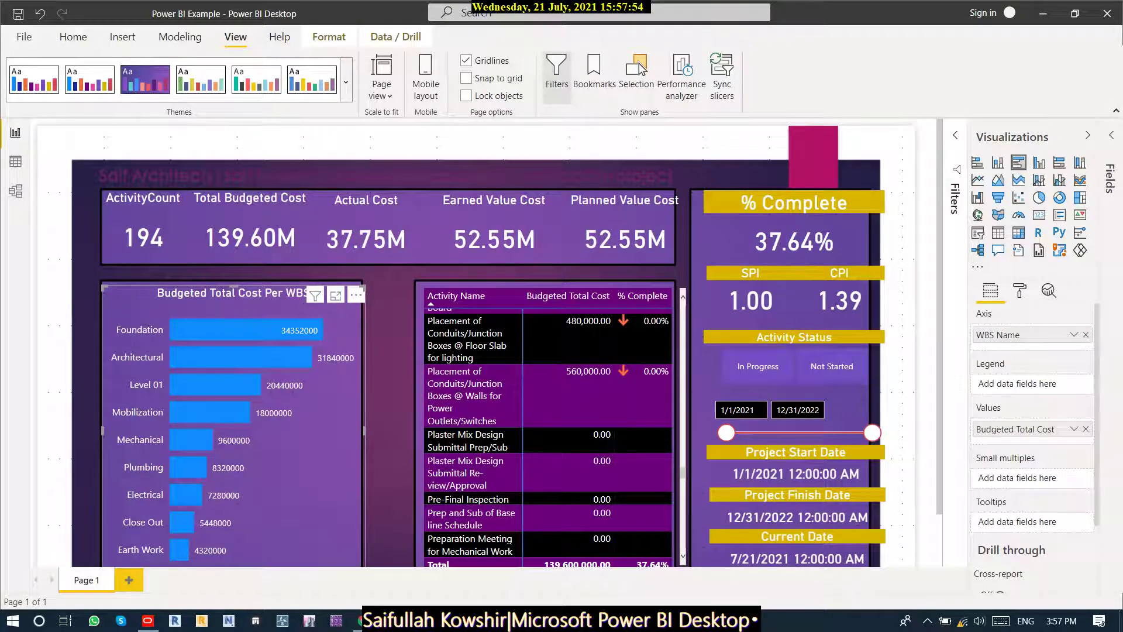
{"action": "left_click", "coordinate": [1109, 176]}
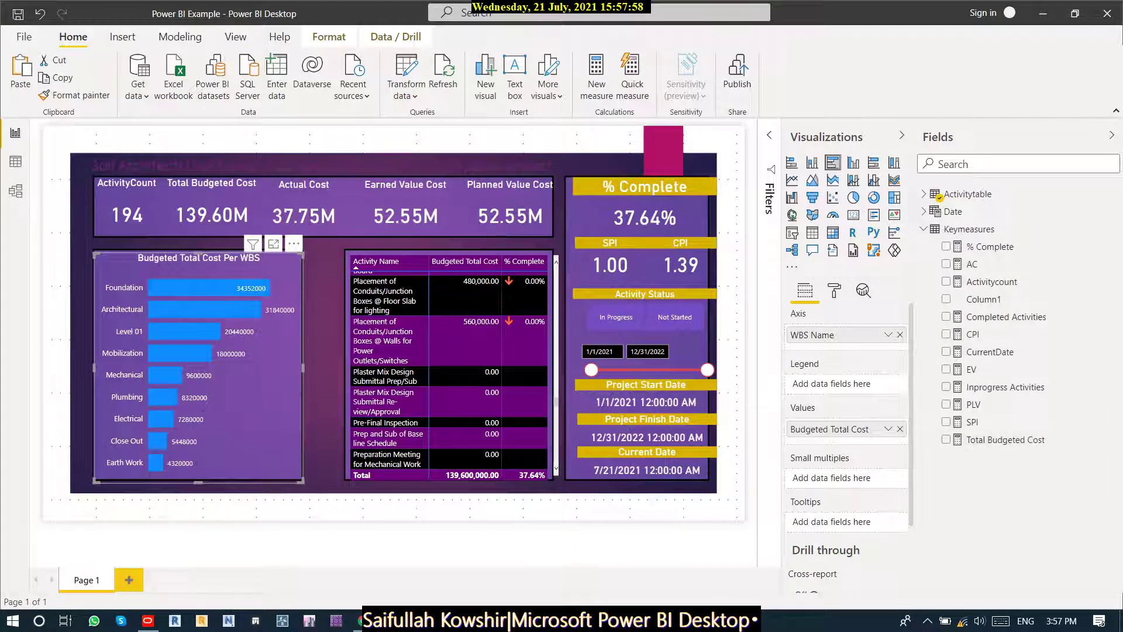
{"action": "left_click_drag", "start_coordinate": [972, 369], "coordinate": [844, 522]}
{"action": "left_click_drag", "start_coordinate": [973, 404], "coordinate": [842, 533]}
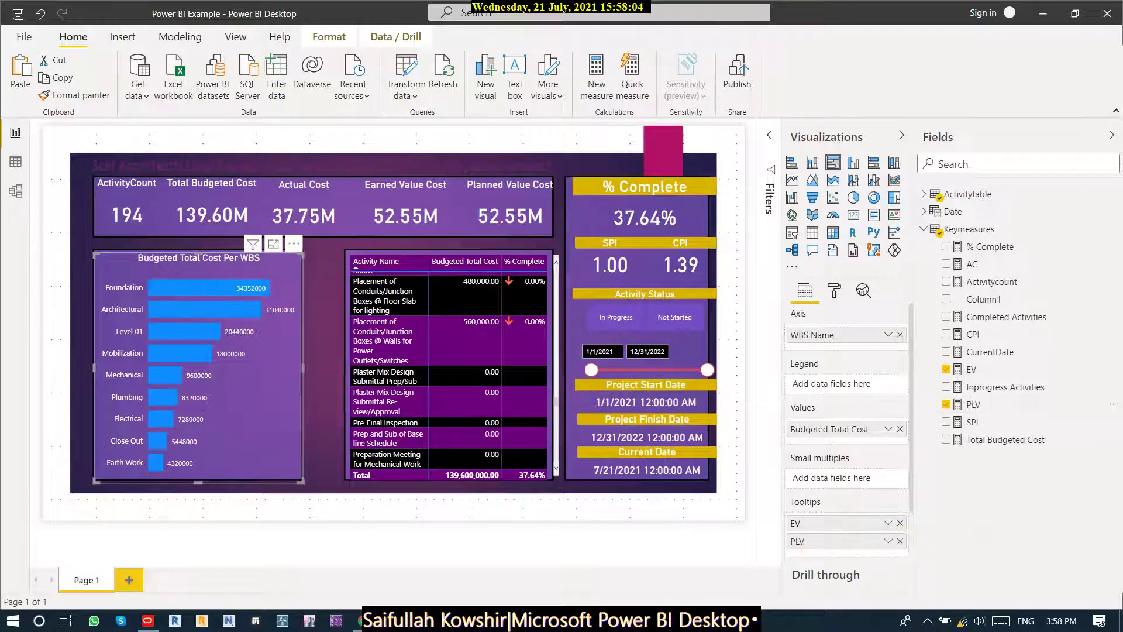
{"action": "left_click_drag", "start_coordinate": [972, 422], "coordinate": [839, 553]}
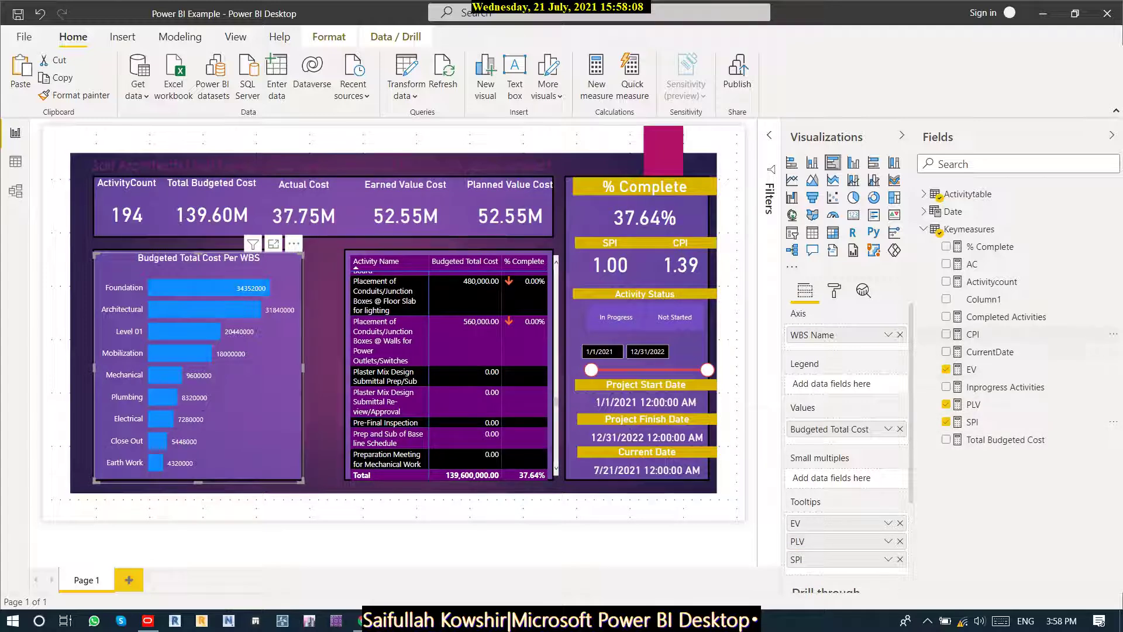
{"action": "left_click_drag", "start_coordinate": [972, 334], "coordinate": [842, 576]}
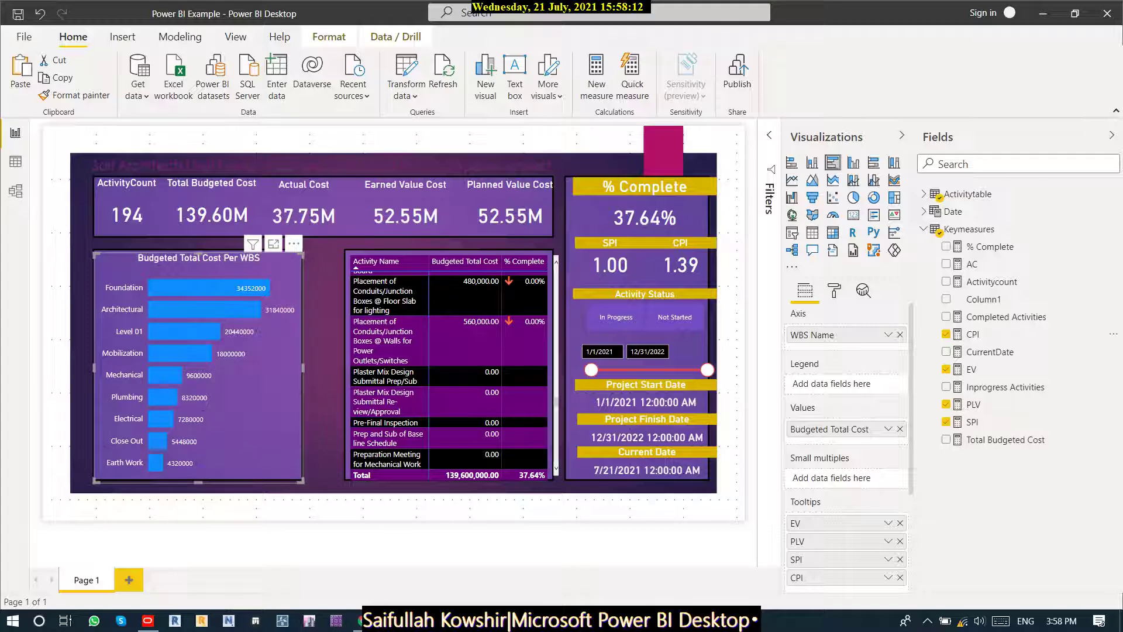
{"action": "mouse_move", "coordinate": [250, 287]}
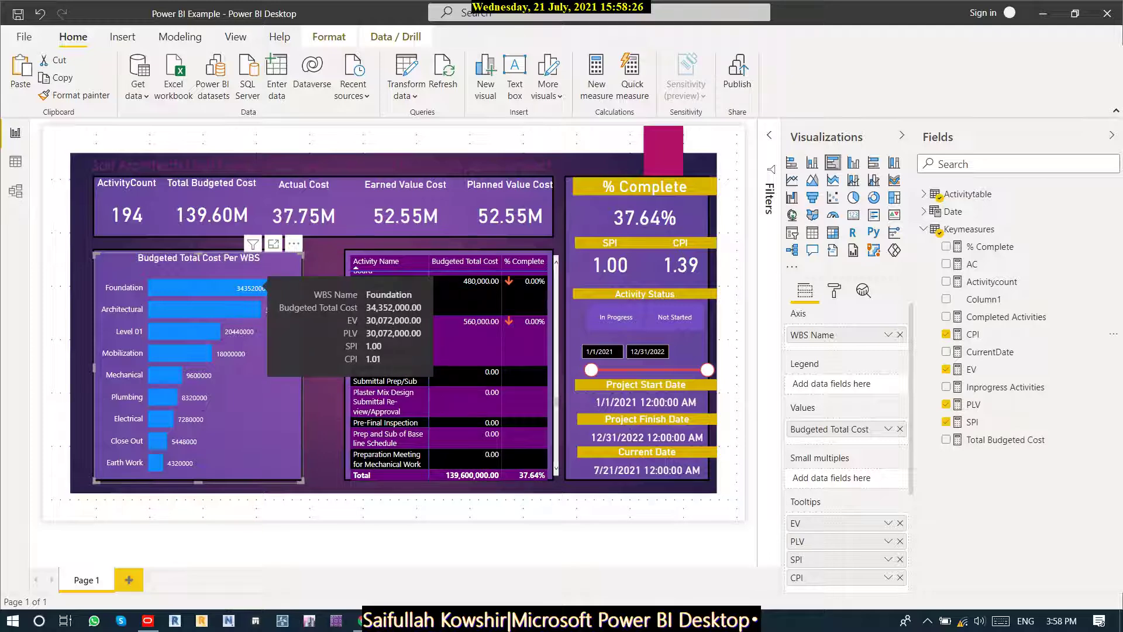
Add a second report page and give it tooltip.jpg as its background image at 0% transparency.
{"action": "left_click", "coordinate": [129, 580]}
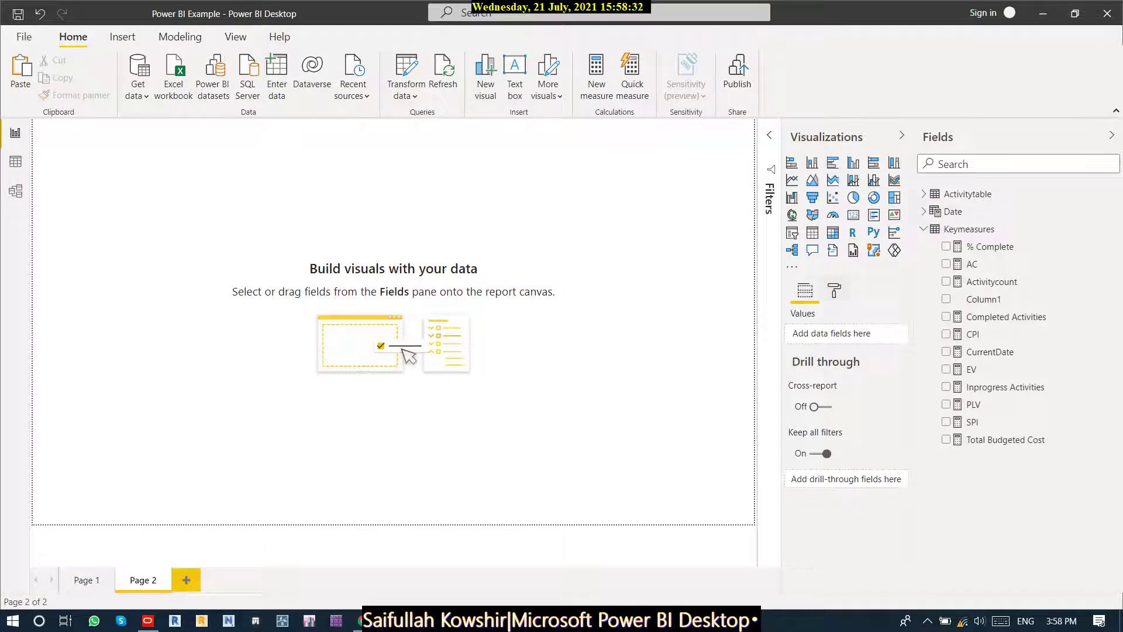
{"action": "left_click", "coordinate": [834, 291]}
{"action": "left_click", "coordinate": [830, 374]}
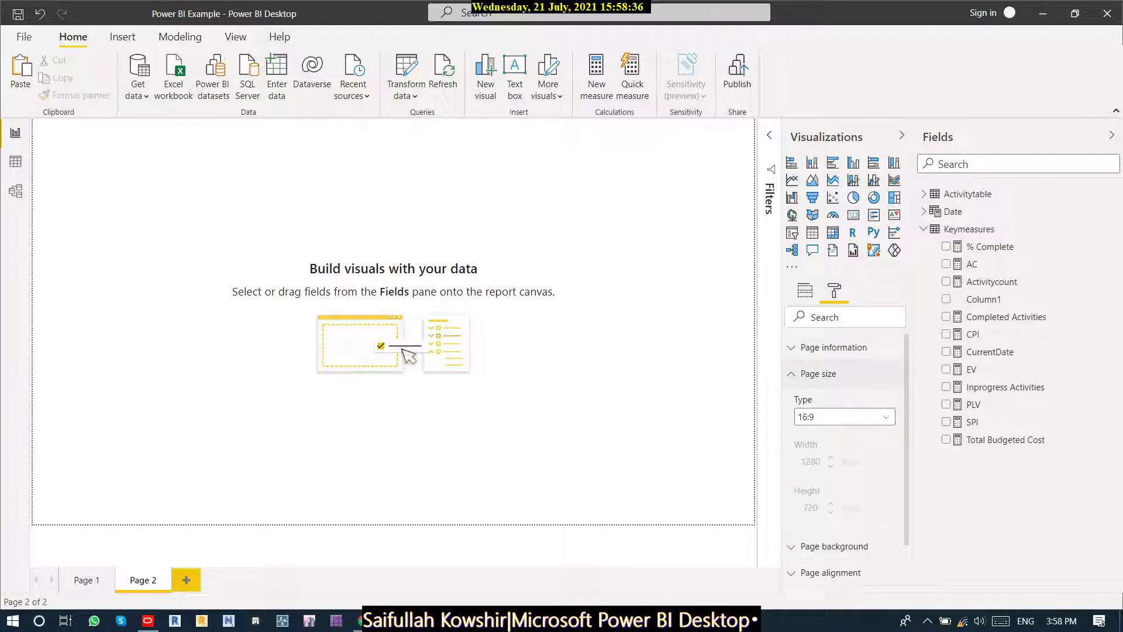
{"action": "left_click", "coordinate": [830, 373]}
{"action": "left_click", "coordinate": [834, 347]}
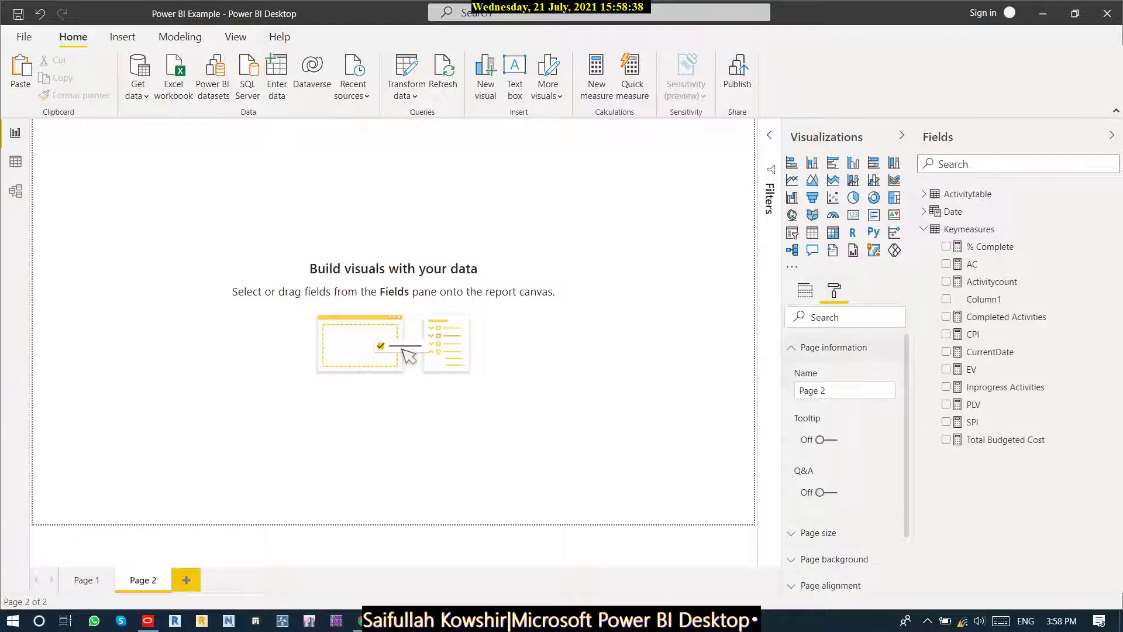
{"action": "left_click", "coordinate": [833, 347]}
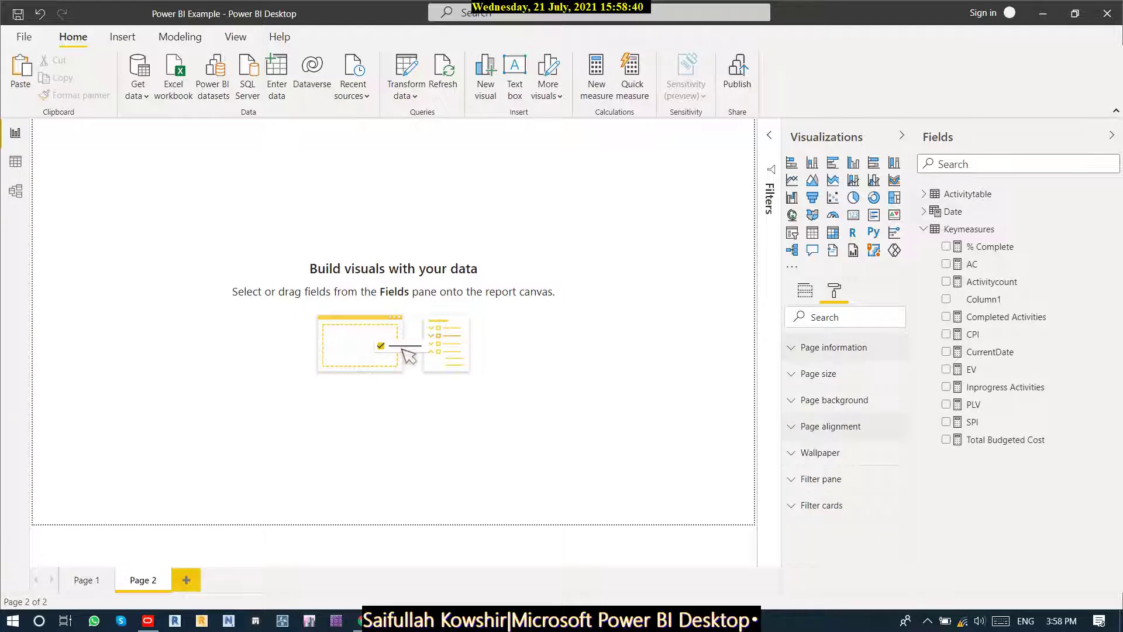
{"action": "left_click", "coordinate": [834, 399]}
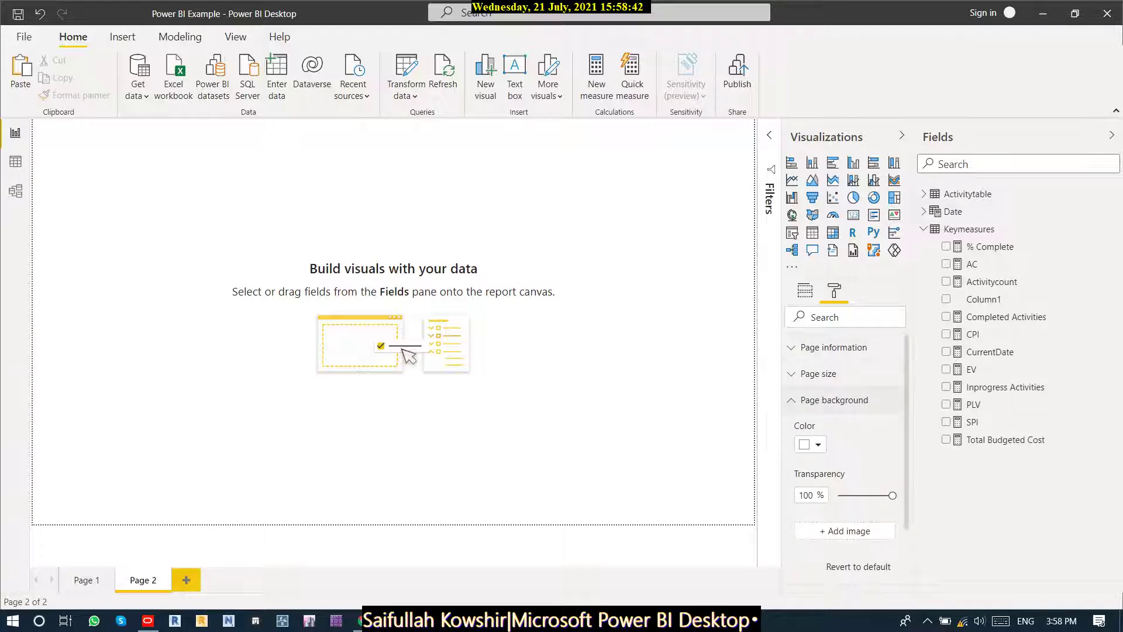
{"action": "left_click", "coordinate": [845, 531]}
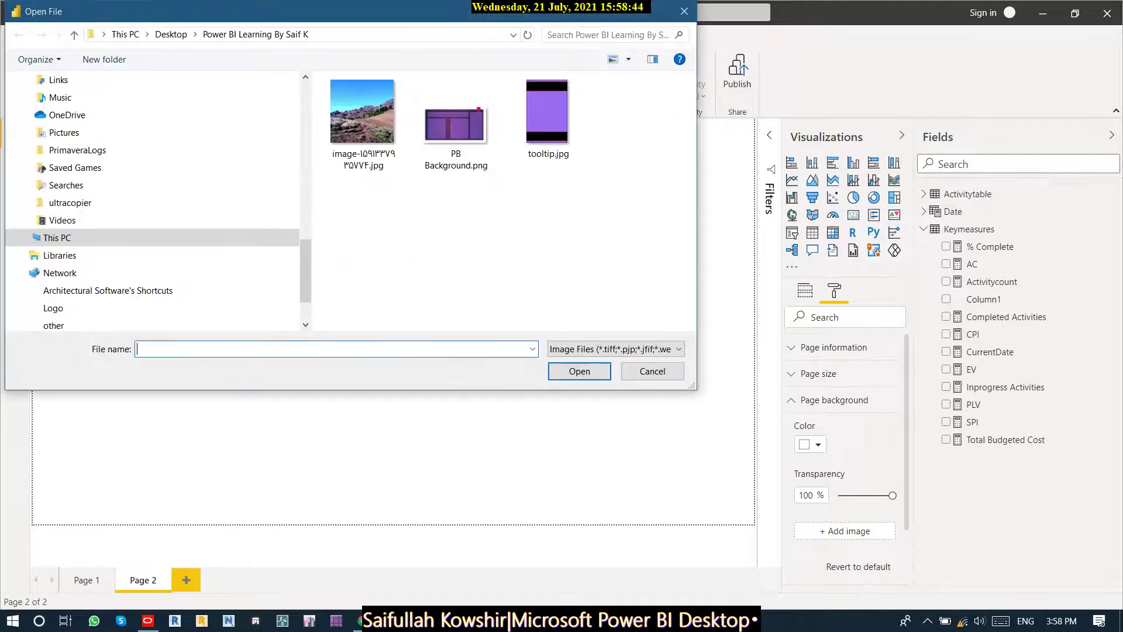
{"action": "left_click", "coordinate": [548, 120]}
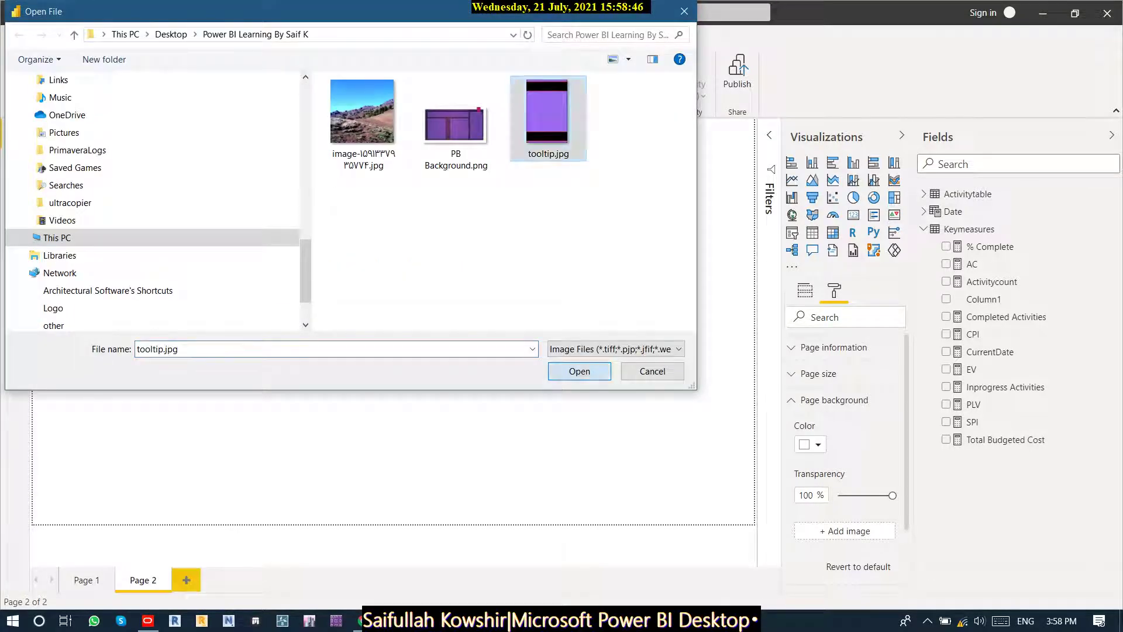
{"action": "left_click", "coordinate": [579, 371]}
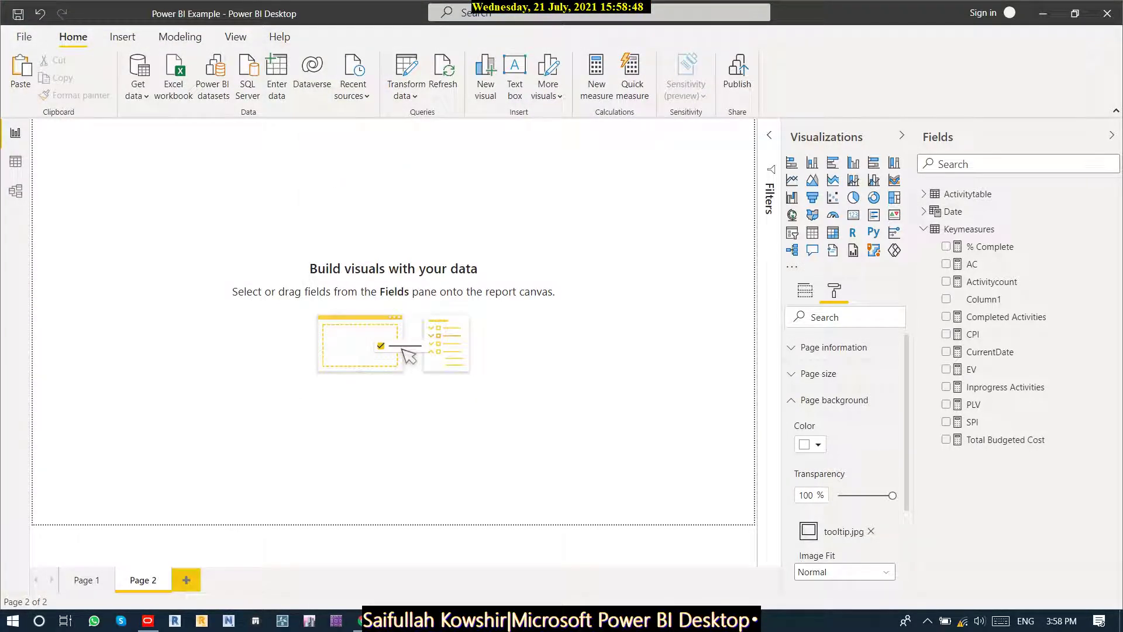
{"action": "left_click_drag", "start_coordinate": [892, 495], "coordinate": [836, 495]}
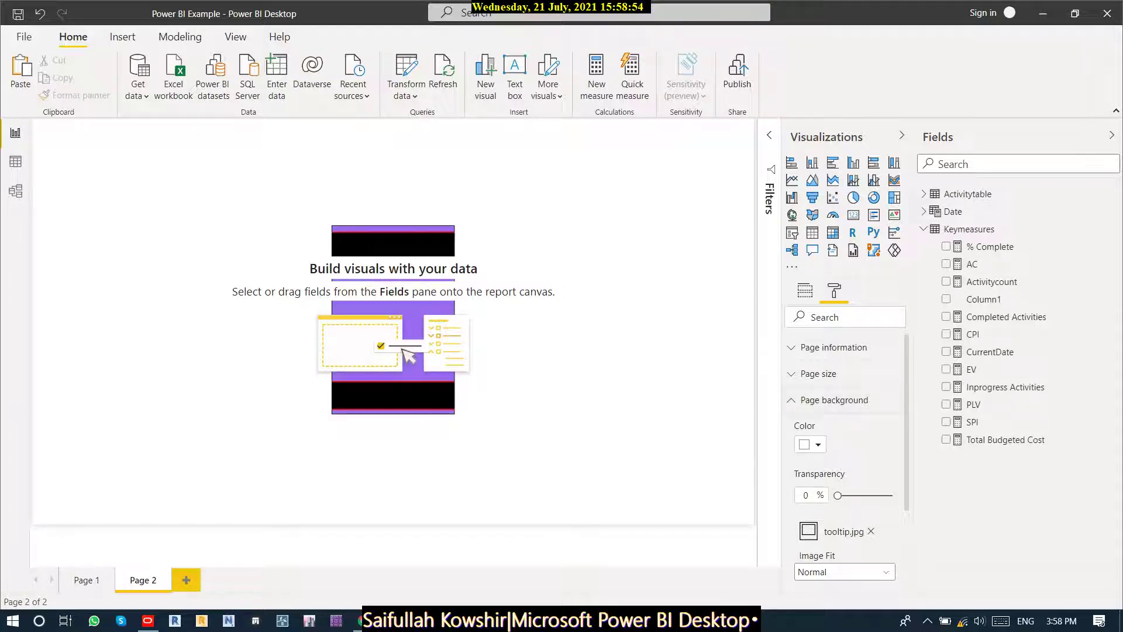
Set the page size type of the second page to Tooltip.
{"action": "left_click", "coordinate": [818, 373]}
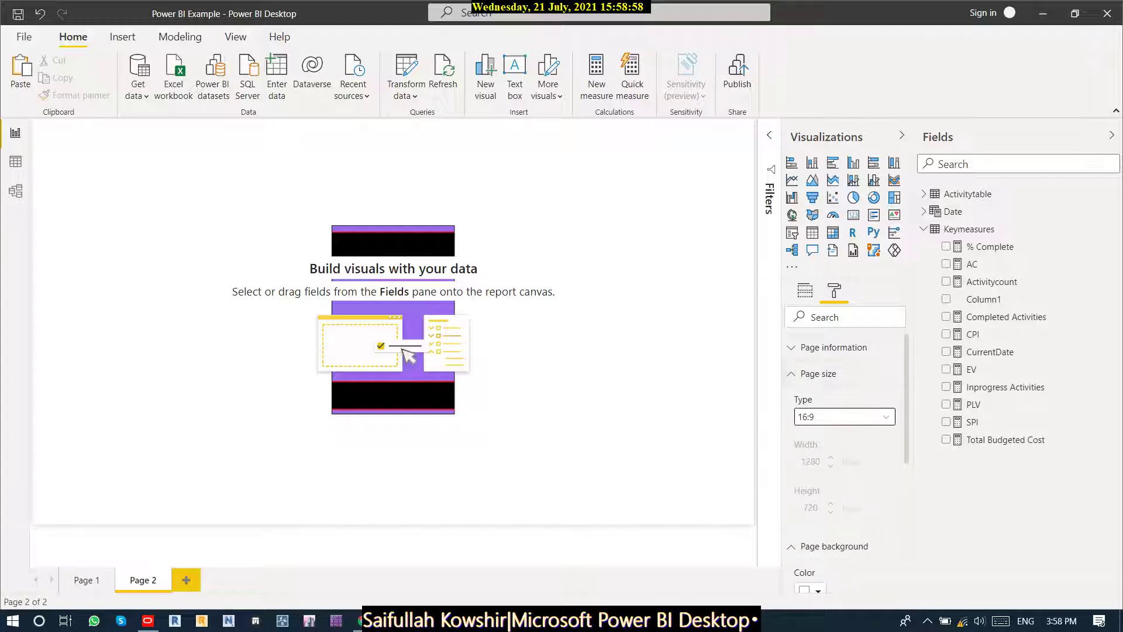
{"action": "left_click", "coordinate": [842, 417]}
{"action": "left_click", "coordinate": [842, 416]}
{"action": "left_click", "coordinate": [842, 416]}
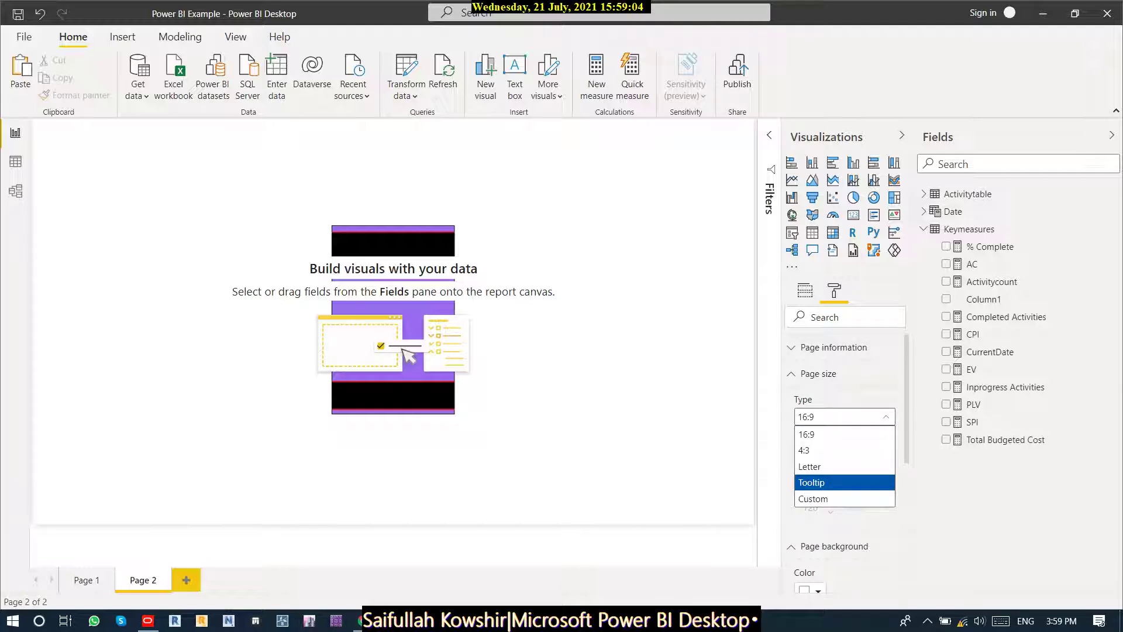
{"action": "key", "text": "Return"}
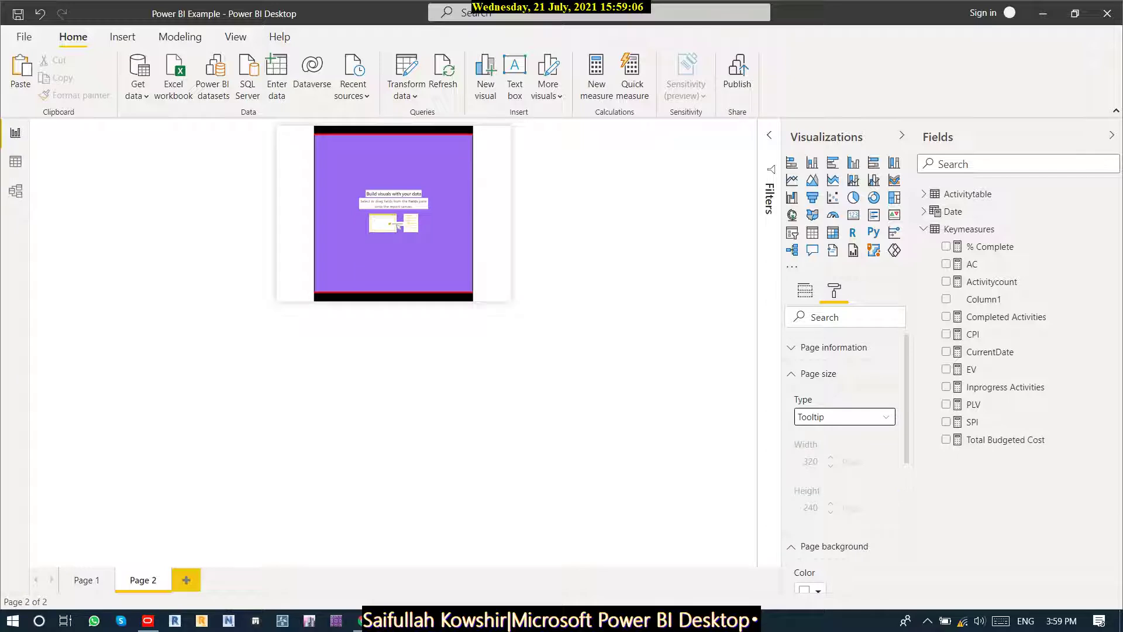
Change the second page's size type to Custom, with a width of 250 pixels and a height of 300 pixels.
{"action": "left_click", "coordinate": [844, 416]}
{"action": "left_click", "coordinate": [844, 434]}
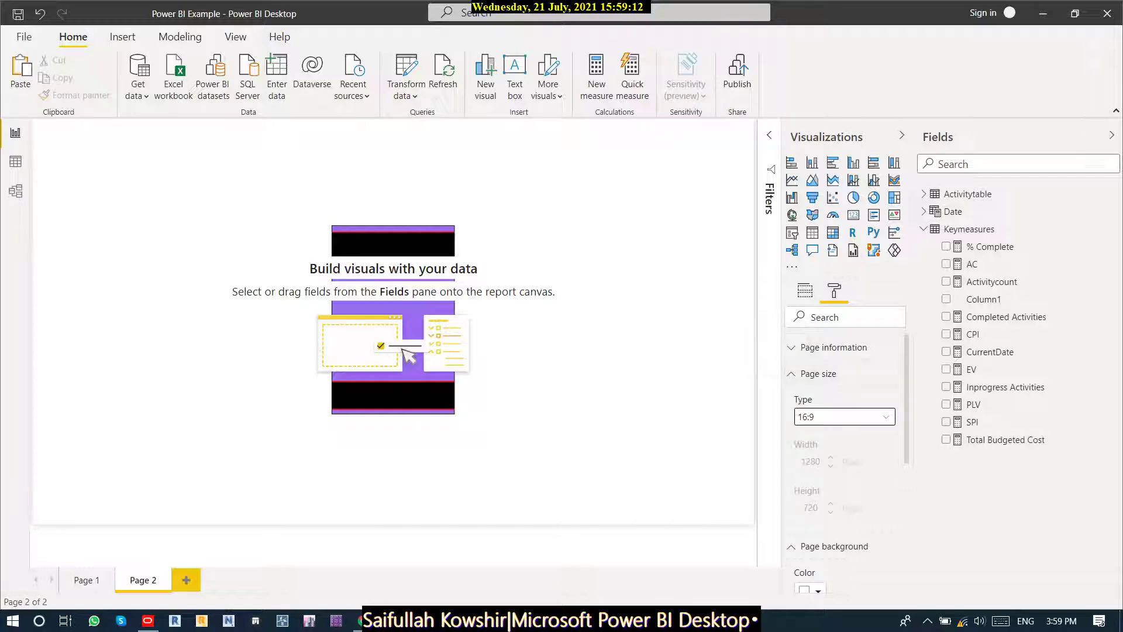
{"action": "key", "text": "alt+Down"}
{"action": "key", "text": "Down"}
{"action": "key", "text": "Down"}
{"action": "key", "text": "Down"}
{"action": "key", "text": "Down"}
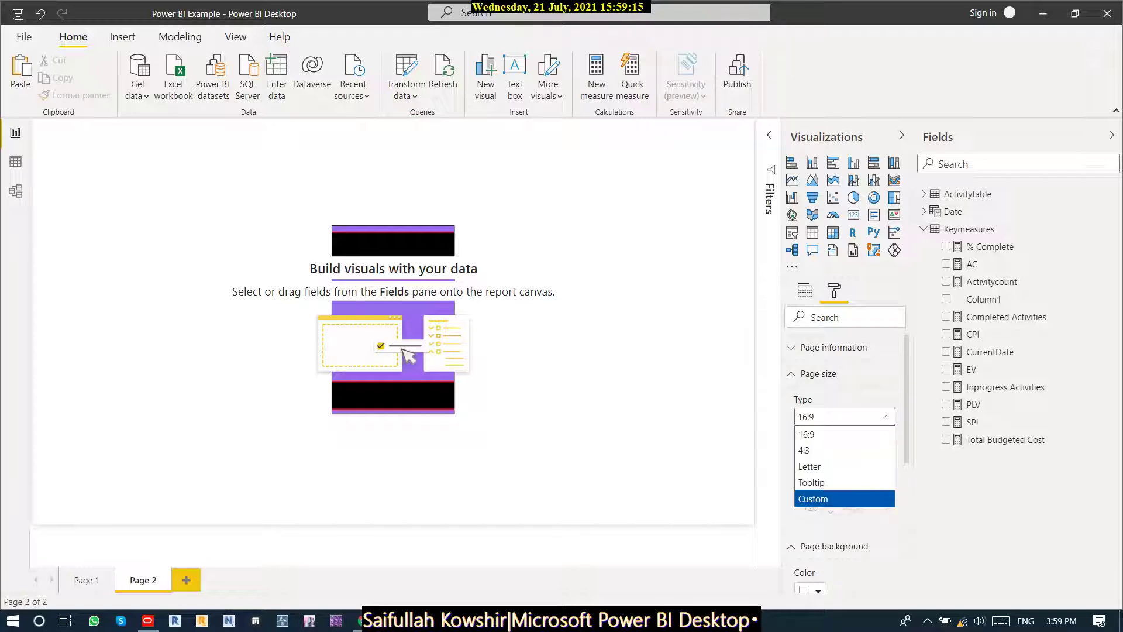
{"action": "key", "text": "Return"}
{"action": "key", "text": "Tab"}
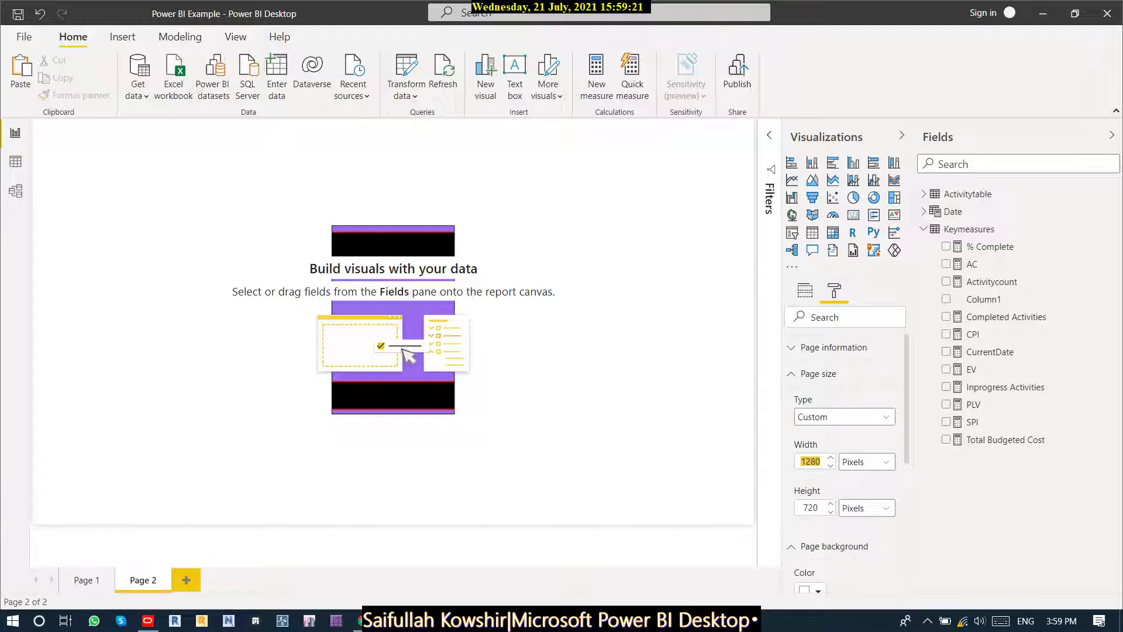
{"action": "type", "text": "250"}
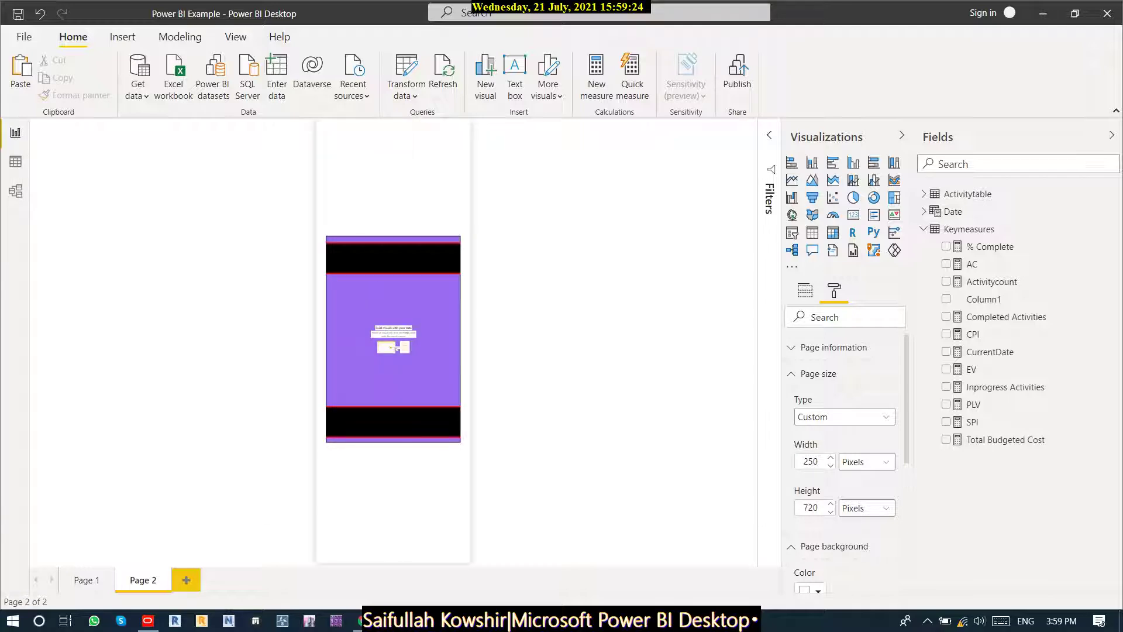
{"action": "key", "text": "BackSpace"}
{"action": "key", "text": "BackSpace"}
{"action": "key", "text": "BackSpace"}
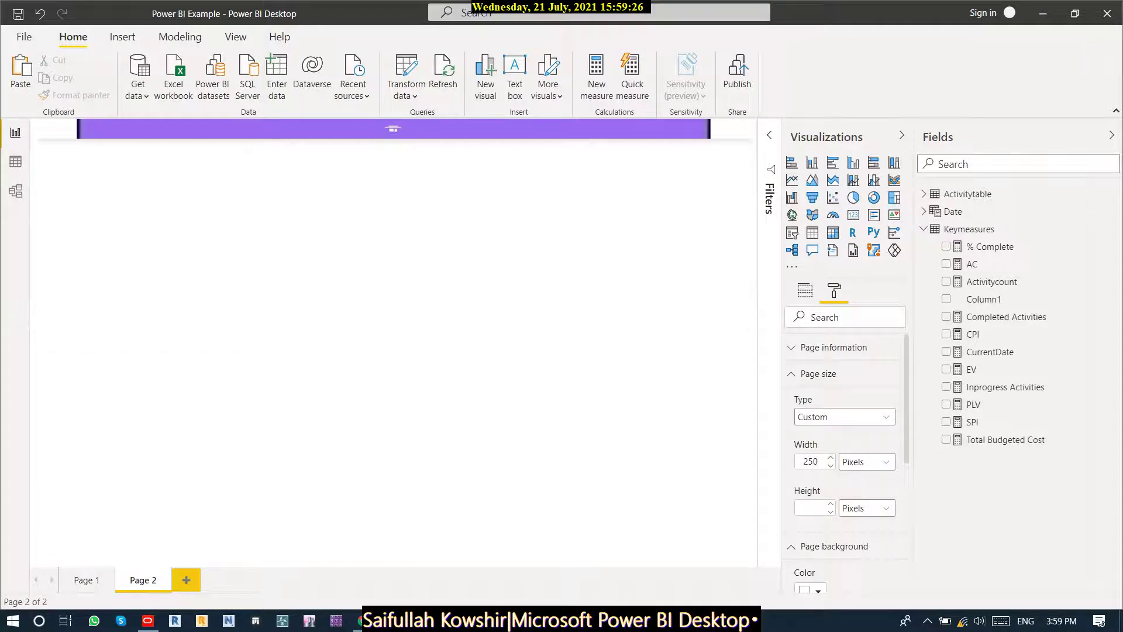
{"action": "type", "text": "300"}
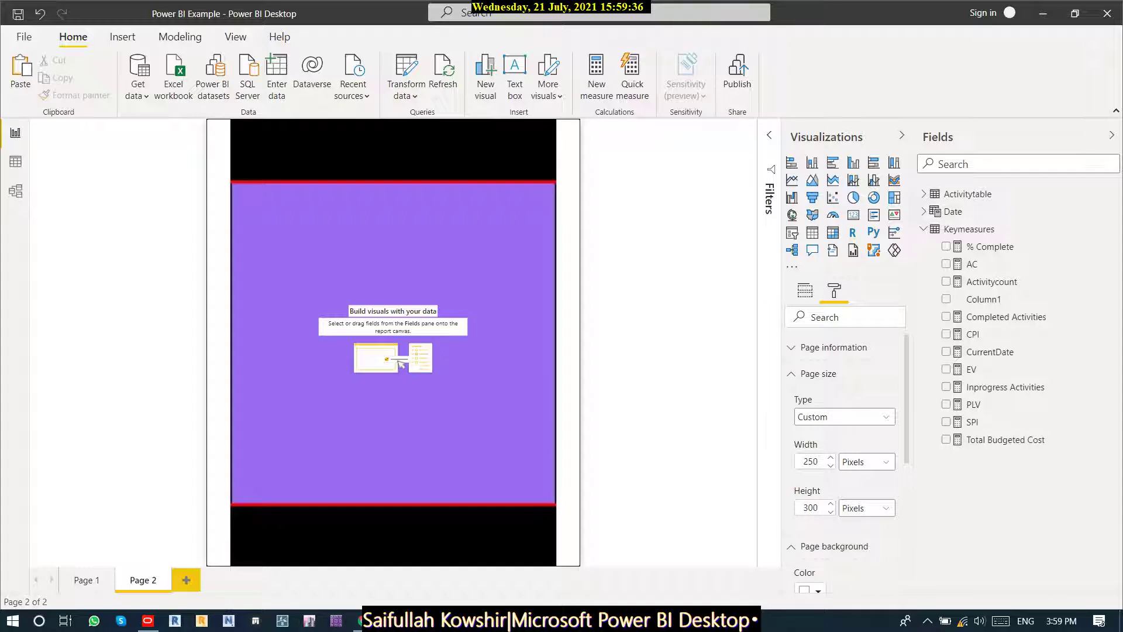
Copy the ActivityCount card from Page 1 onto Page 2 and reduce the copy's height.
{"action": "left_click", "coordinate": [86, 580]}
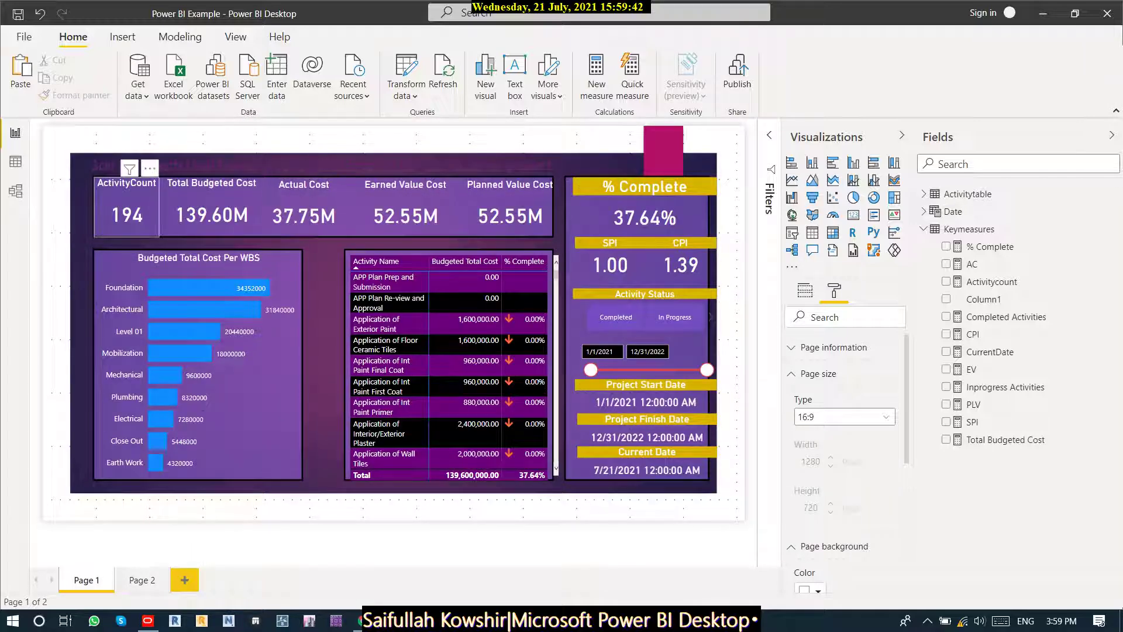
{"action": "left_click", "coordinate": [127, 206]}
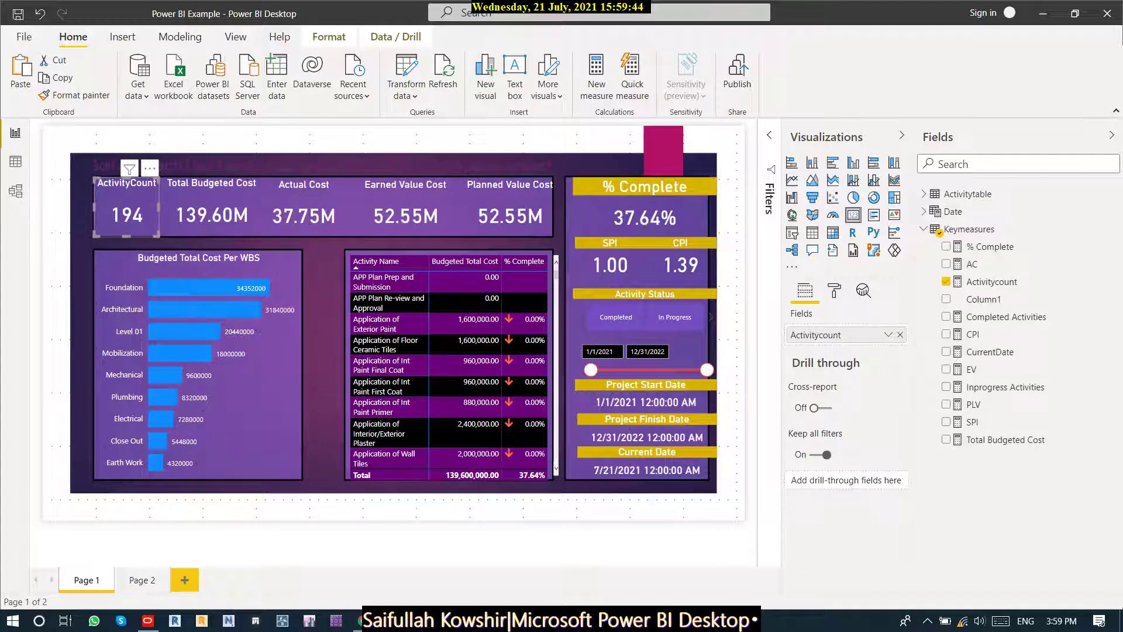
{"action": "left_click", "coordinate": [142, 579]}
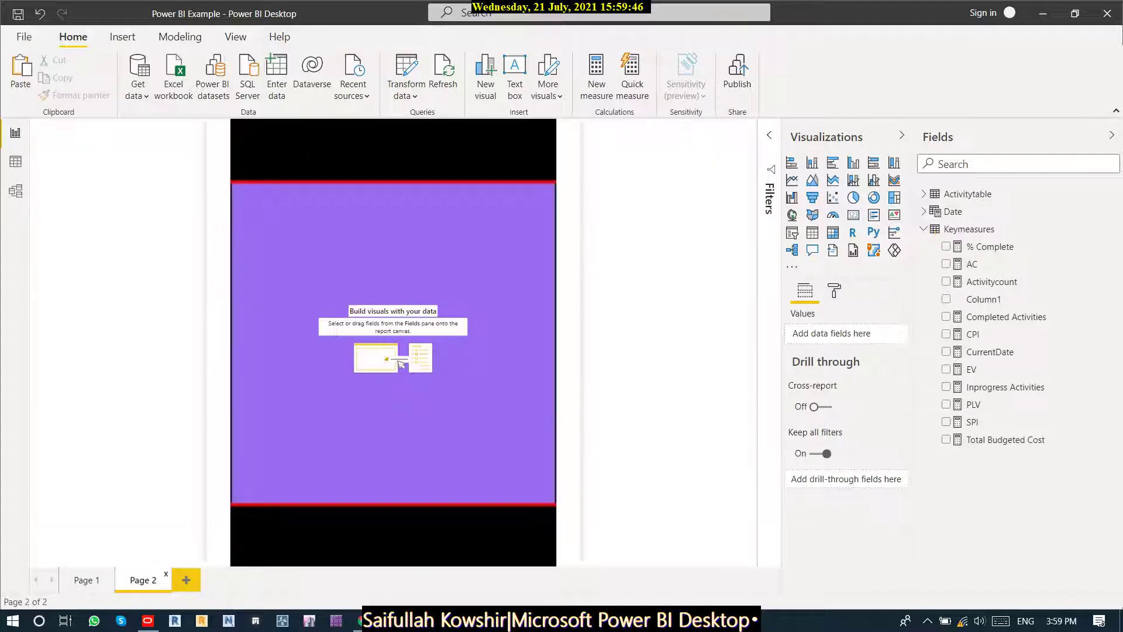
{"action": "left_click", "coordinate": [945, 282]}
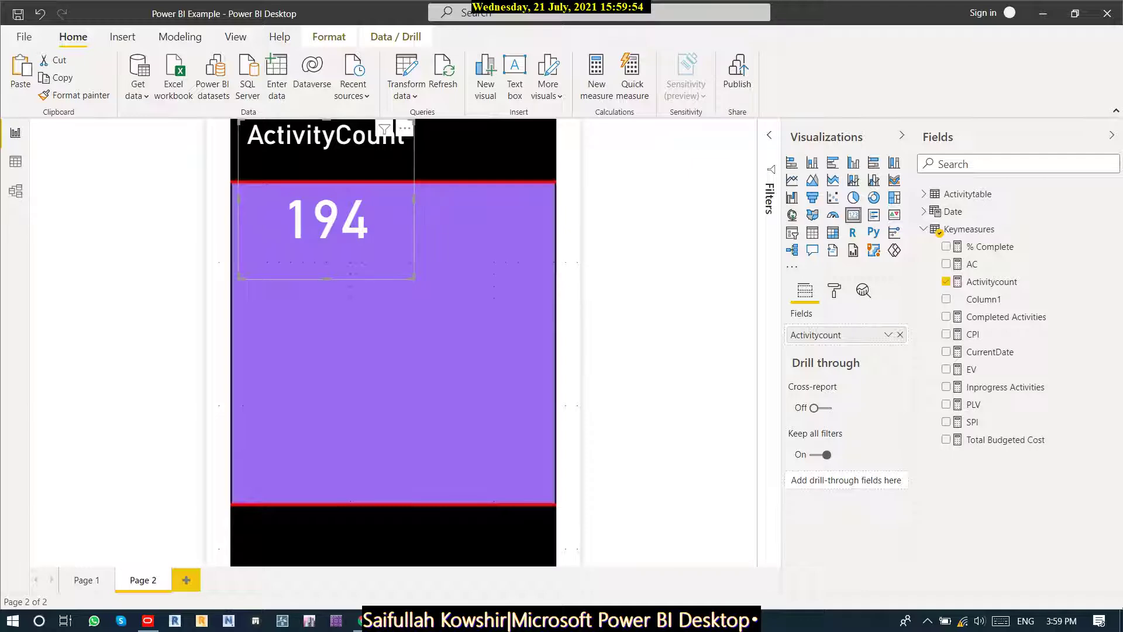
{"action": "left_click_drag", "start_coordinate": [326, 278], "coordinate": [326, 233]}
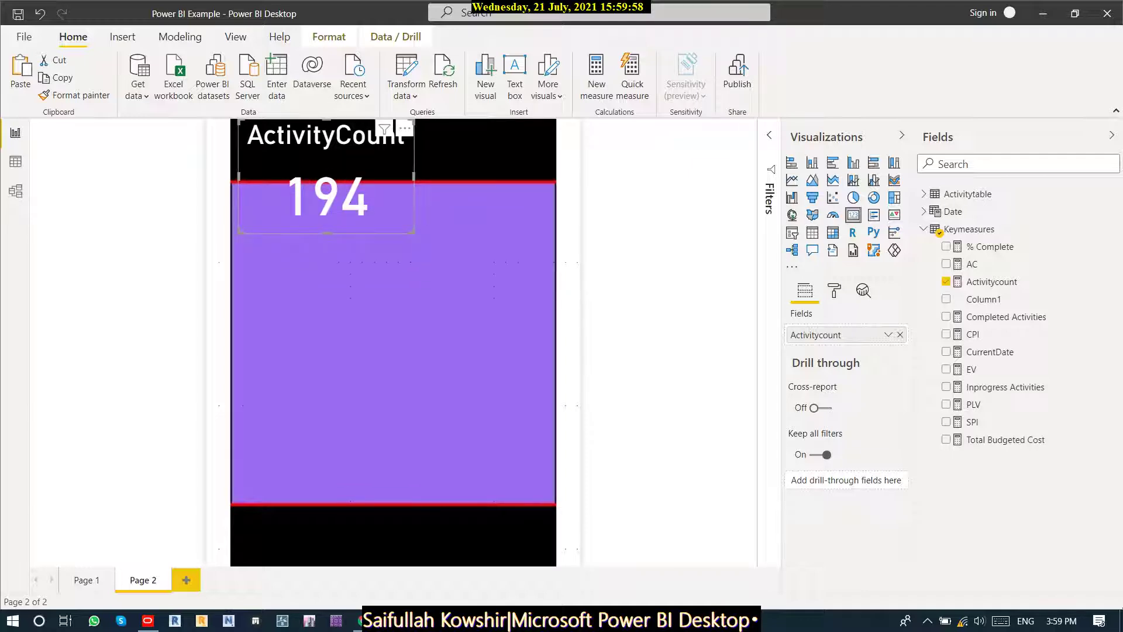
Set the data label text size of the ActivityCount card on Page 2 to 12 pt.
{"action": "left_click", "coordinate": [834, 291]}
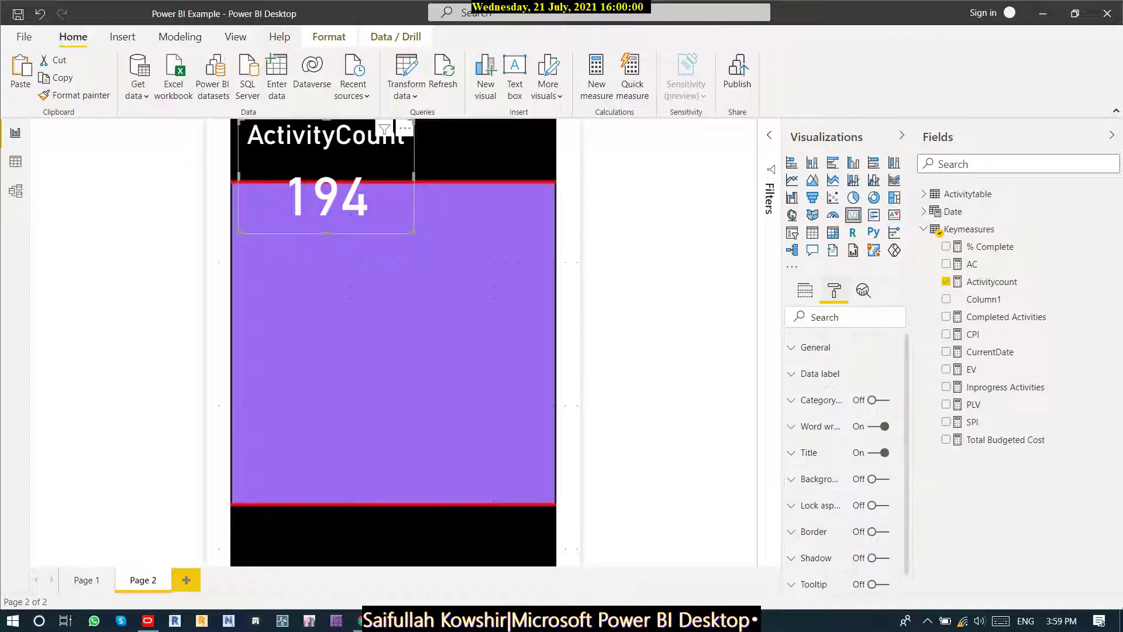
{"action": "left_click", "coordinate": [818, 373]}
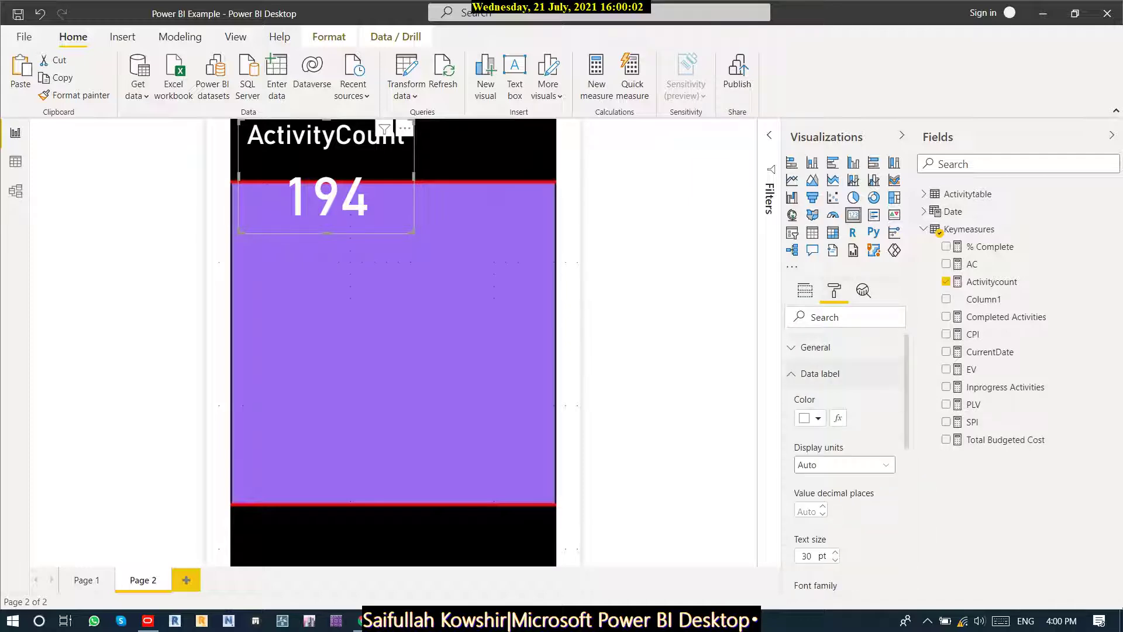
{"action": "key", "text": "Down"}
{"action": "key", "text": "Down"}
{"action": "key", "text": "Down"}
{"action": "key", "text": "Down"}
{"action": "key", "text": "Down"}
{"action": "key", "text": "Down"}
{"action": "key", "text": "Down"}
{"action": "key", "text": "Down"}
{"action": "key", "text": "Down"}
{"action": "key", "text": "Down"}
{"action": "key", "text": "Down"}
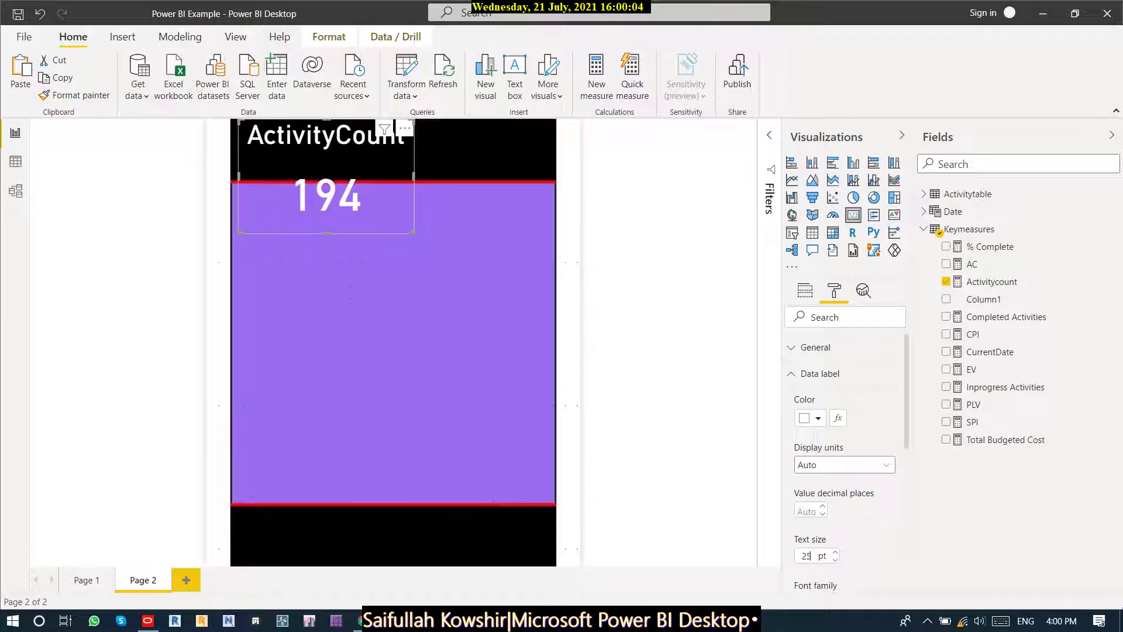
{"action": "scroll", "coordinate": [806, 555], "scroll_direction": "down", "scroll_amount": 7}
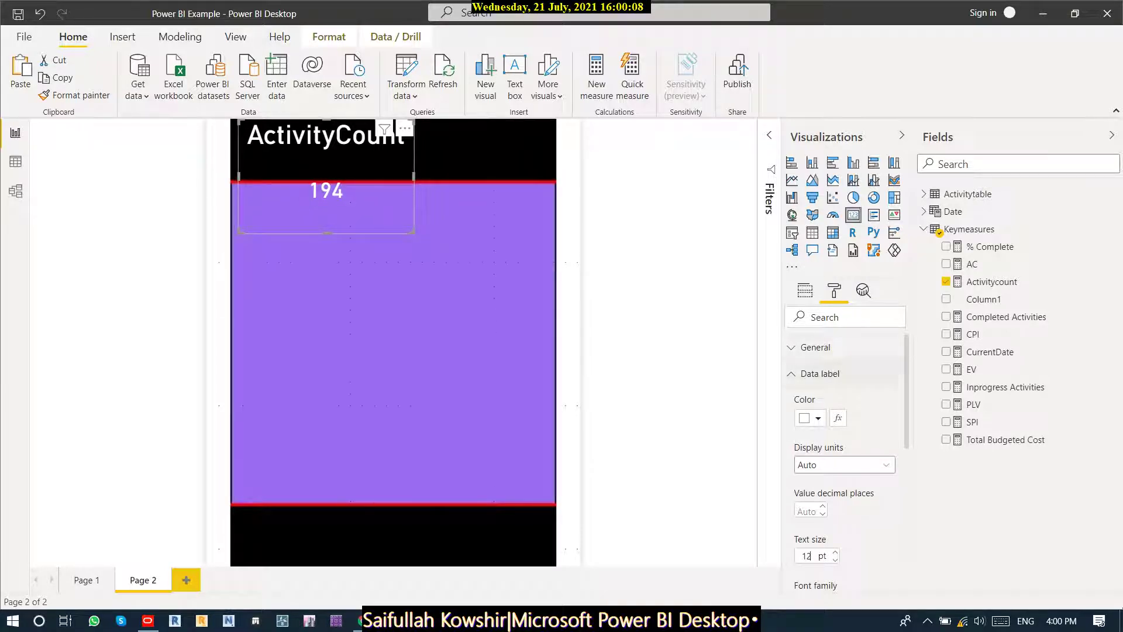
Reduce the ActivityCount card's title text size to 8 pt.
{"action": "scroll", "coordinate": [848, 427], "scroll_direction": "down", "scroll_amount": 8}
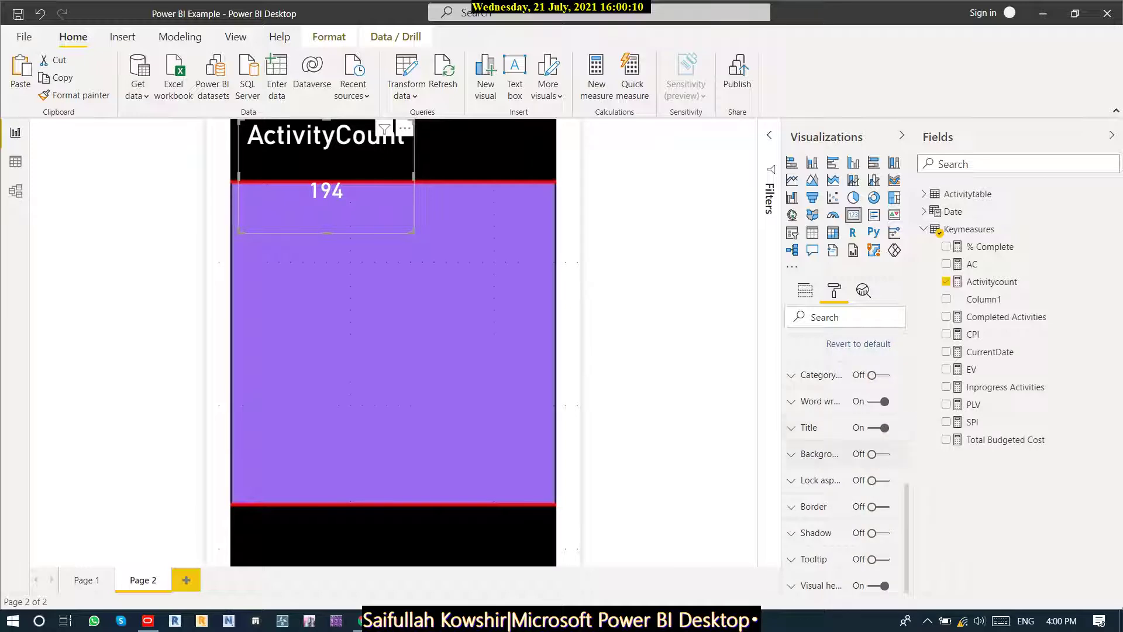
{"action": "left_click", "coordinate": [809, 428]}
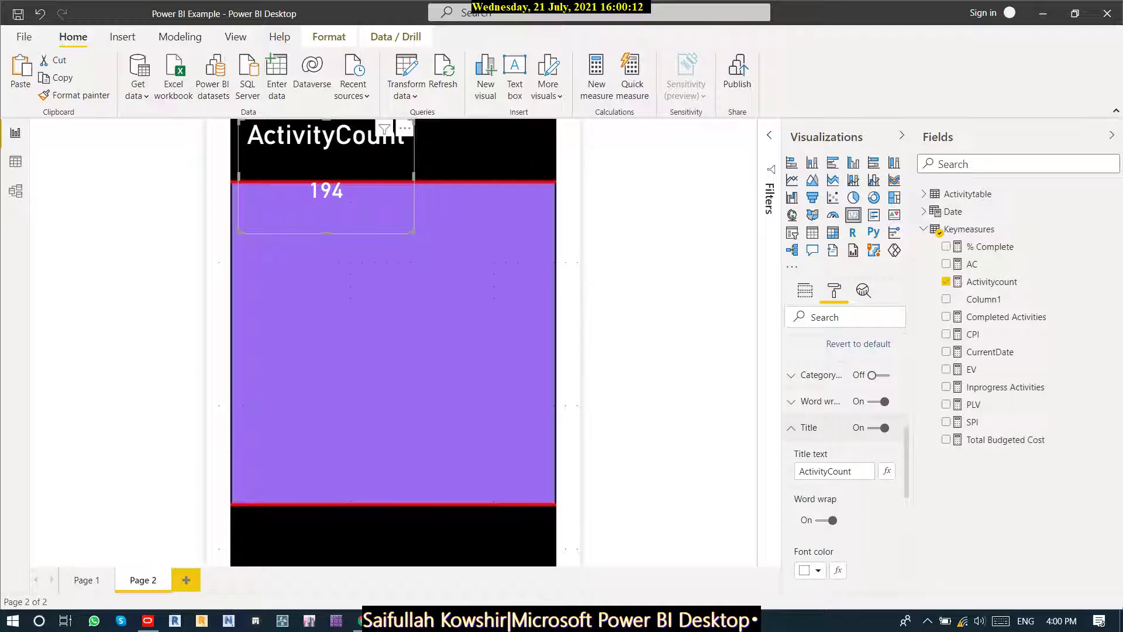
{"action": "scroll", "coordinate": [845, 456], "scroll_direction": "down", "scroll_amount": 3}
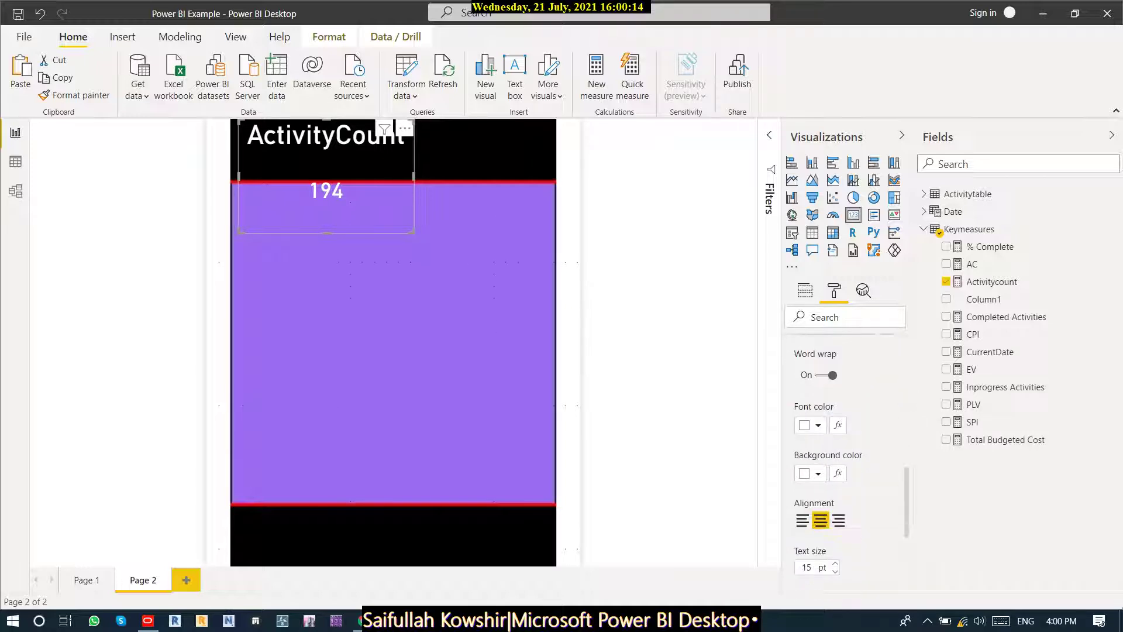
{"action": "left_click", "coordinate": [835, 572]}
{"action": "left_click", "coordinate": [835, 571]}
{"action": "left_click", "coordinate": [835, 572]}
{"action": "left_click", "coordinate": [835, 572]}
{"action": "left_click", "coordinate": [835, 571]}
{"action": "left_click", "coordinate": [835, 572]}
{"action": "left_click", "coordinate": [835, 572]}
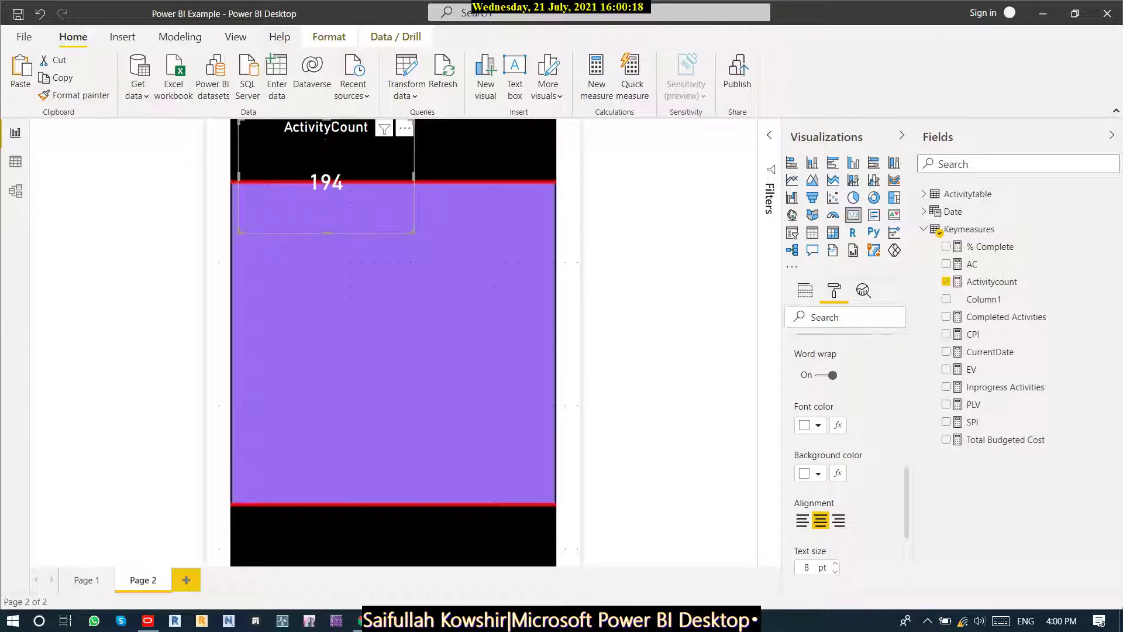
Fit the ActivityCount card into the left half of the page's upper black band and set its title text size to 11 pt.
{"action": "left_click_drag", "start_coordinate": [327, 234], "coordinate": [327, 178]}
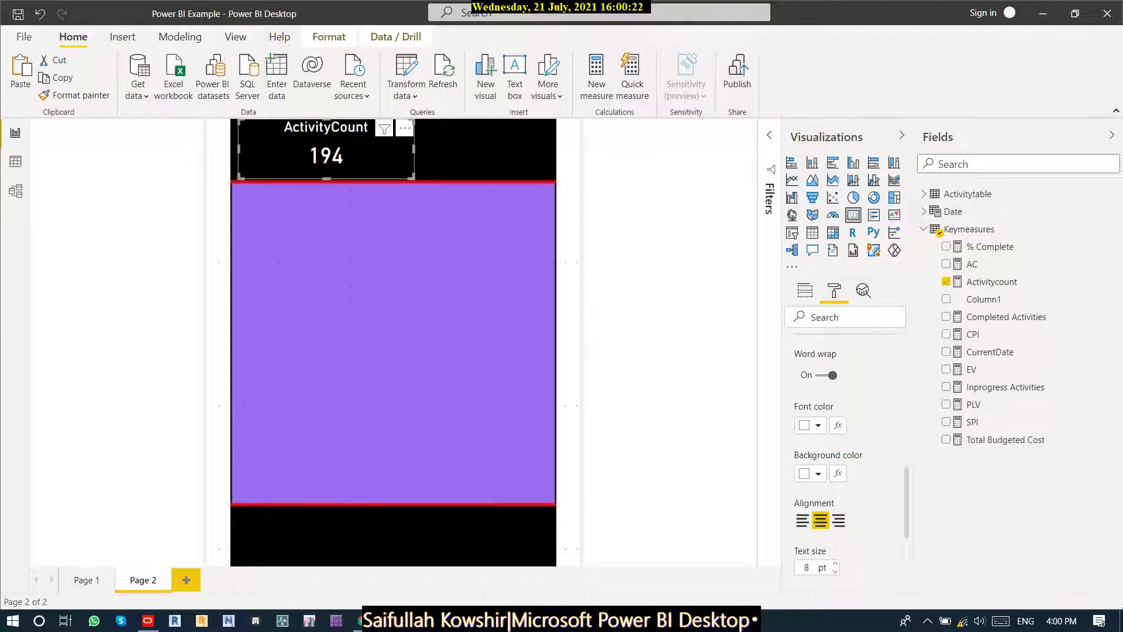
{"action": "left_click_drag", "start_coordinate": [415, 149], "coordinate": [320, 149]}
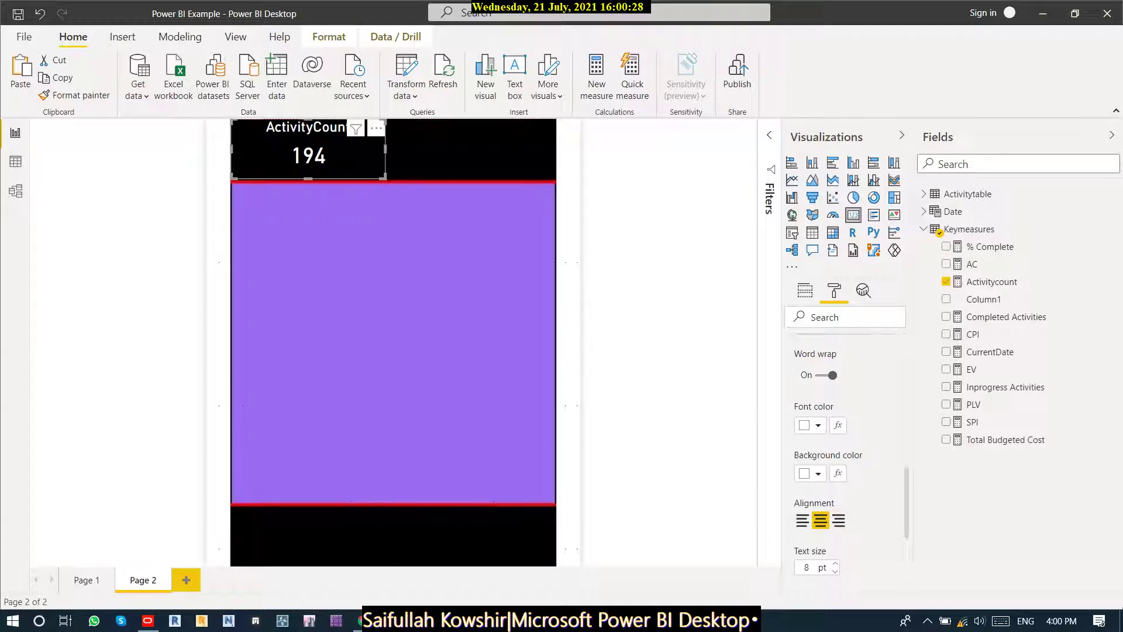
{"action": "key", "text": "Up"}
{"action": "key", "text": "Up"}
{"action": "key", "text": "Up"}
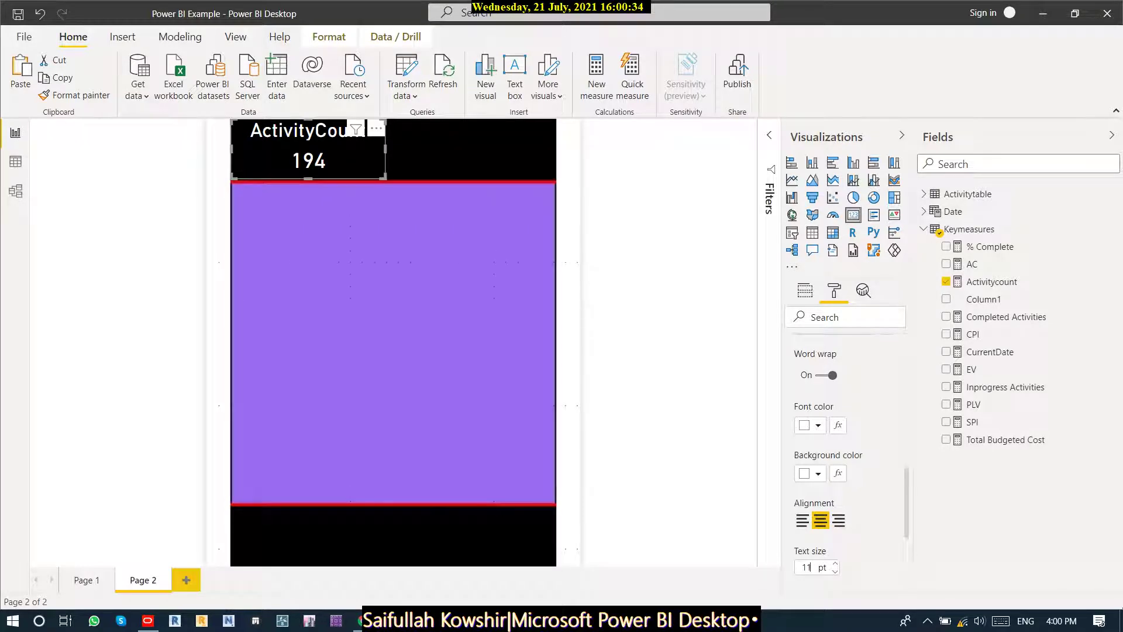
{"action": "left_click_drag", "start_coordinate": [308, 179], "coordinate": [308, 184]}
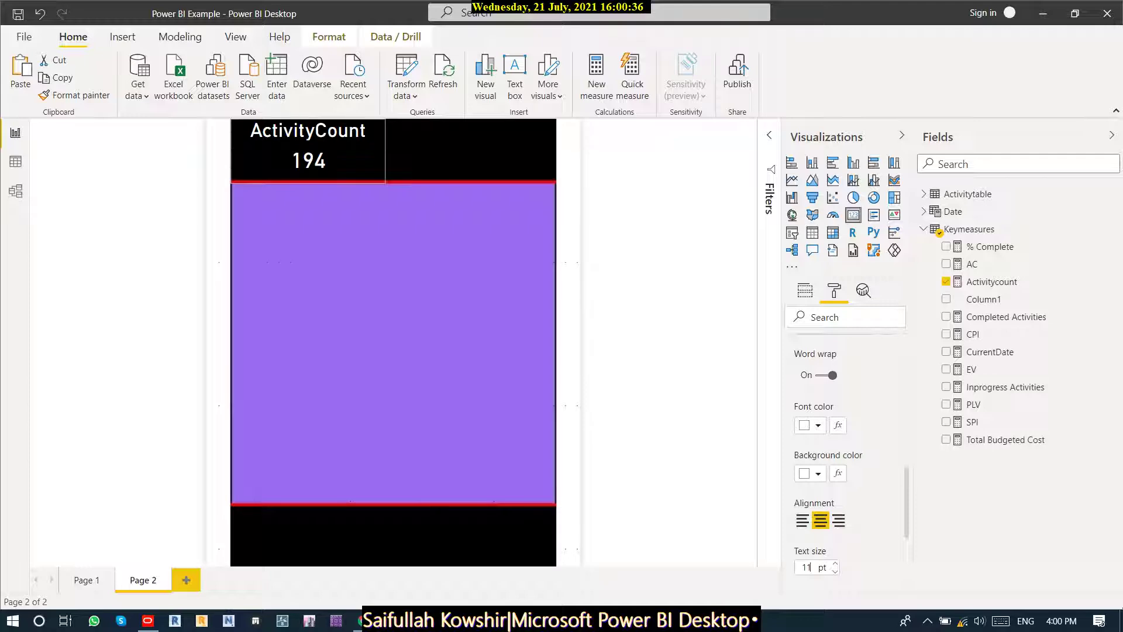
{"action": "left_click", "coordinate": [393, 327]}
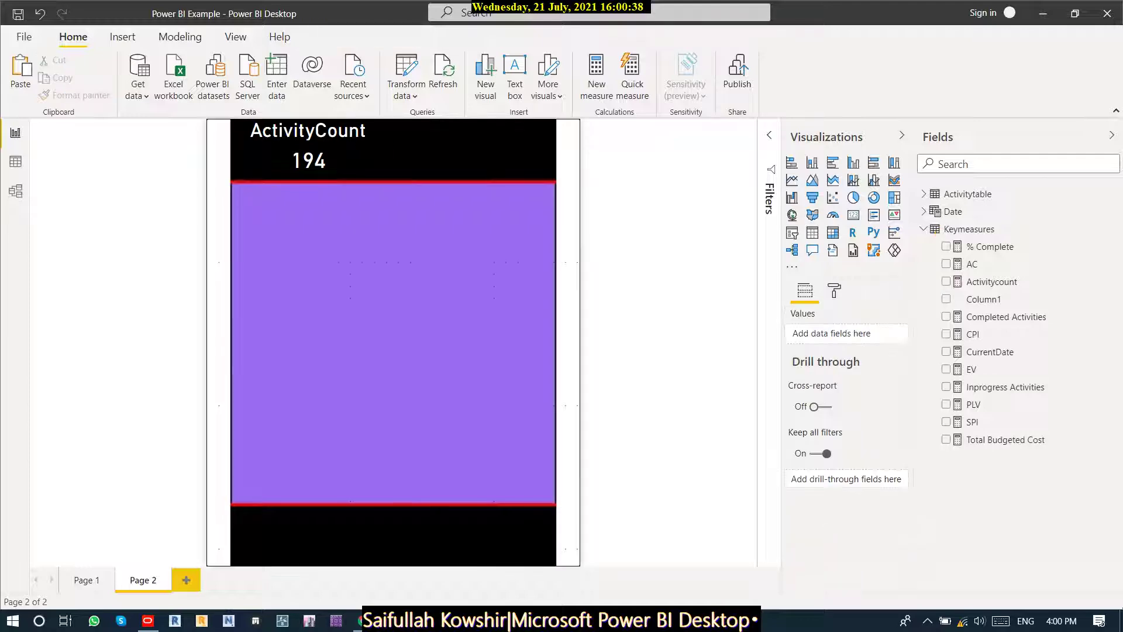
Duplicate the ActivityCount card and fit the copy into the right half of the upper black band.
{"action": "left_click", "coordinate": [308, 153]}
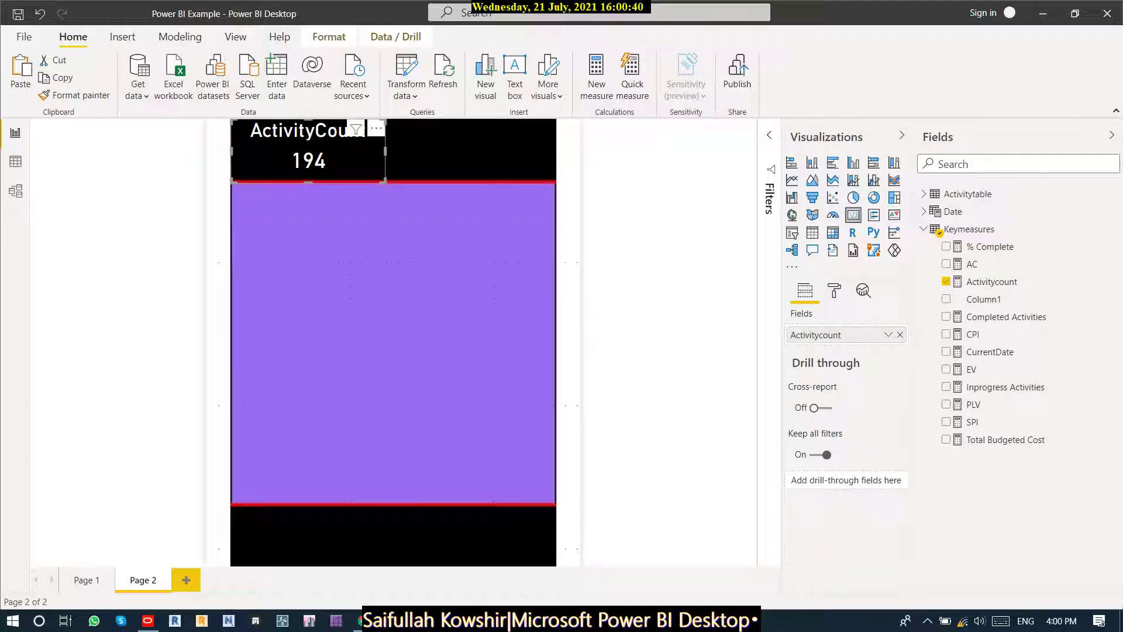
{"action": "left_click", "coordinate": [393, 339]}
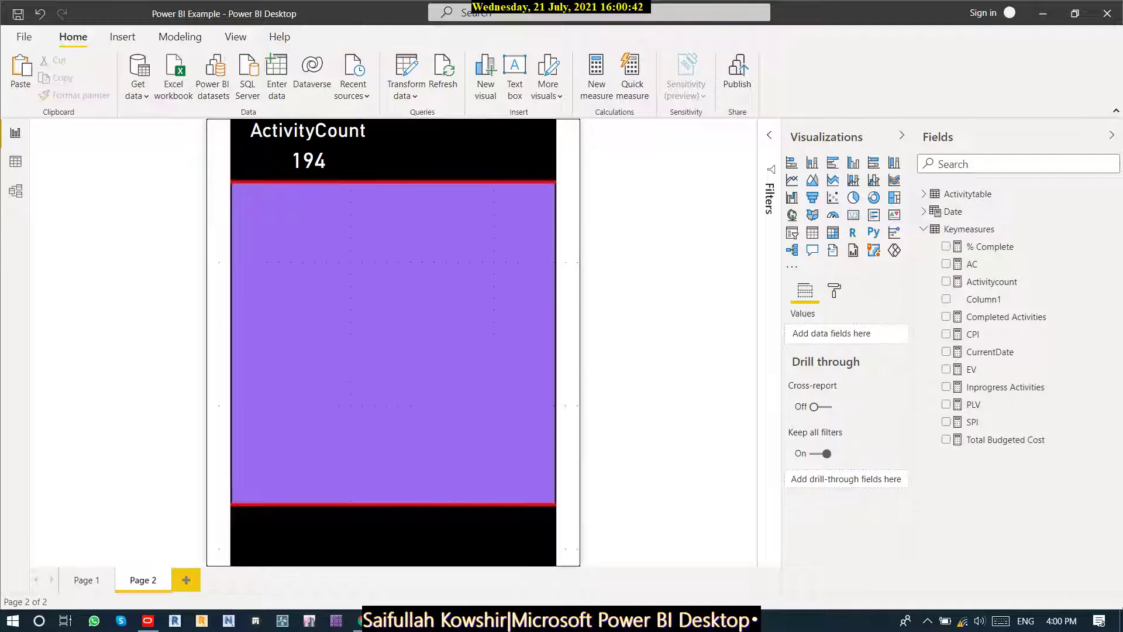
{"action": "key", "text": "ctrl+v"}
{"action": "left_click_drag", "start_coordinate": [324, 164], "coordinate": [464, 150]}
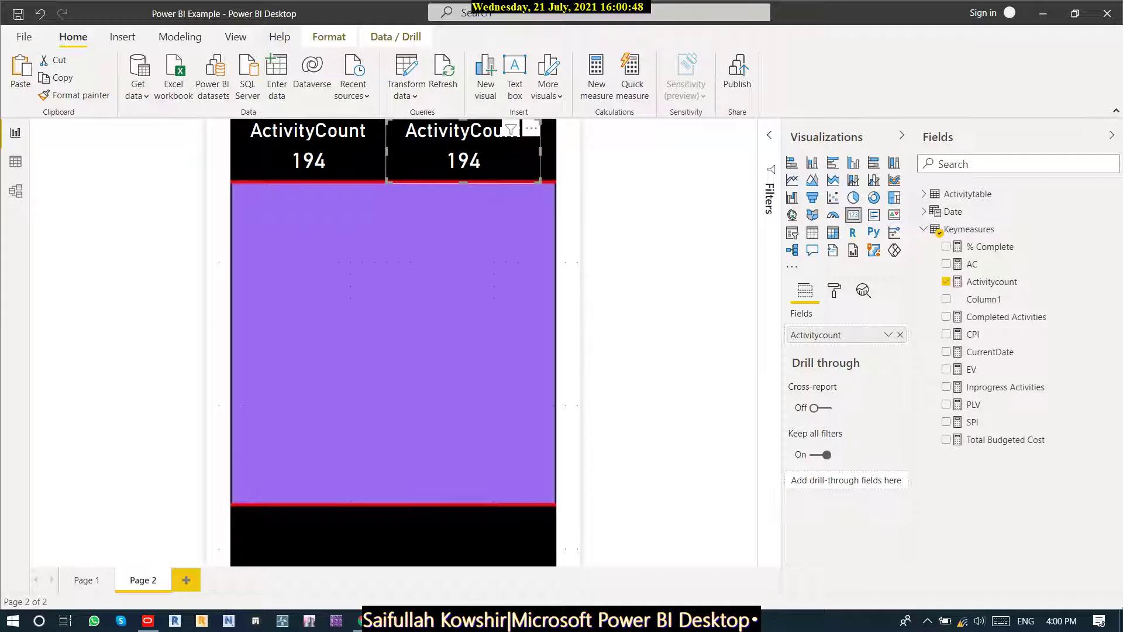
{"action": "mouse_move", "coordinate": [464, 151]}
{"action": "left_mouse_down"}
{"action": "mouse_move", "coordinate": [485, 150]}
{"action": "mouse_move", "coordinate": [476, 133]}
{"action": "left_mouse_up"}
{"action": "left_click_drag", "start_coordinate": [400, 152], "coordinate": [393, 152]}
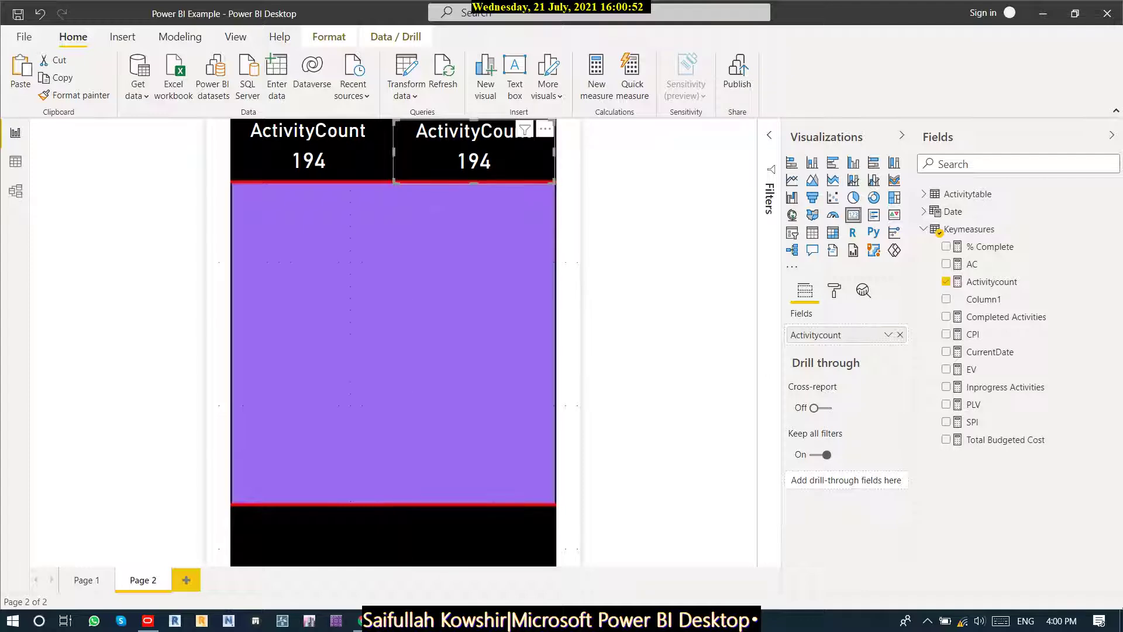
Replace the duplicated card's Activitycount measure with Total Budgeted Cost and change its title to "Budgeted Total Cost".
{"action": "left_click", "coordinate": [946, 281]}
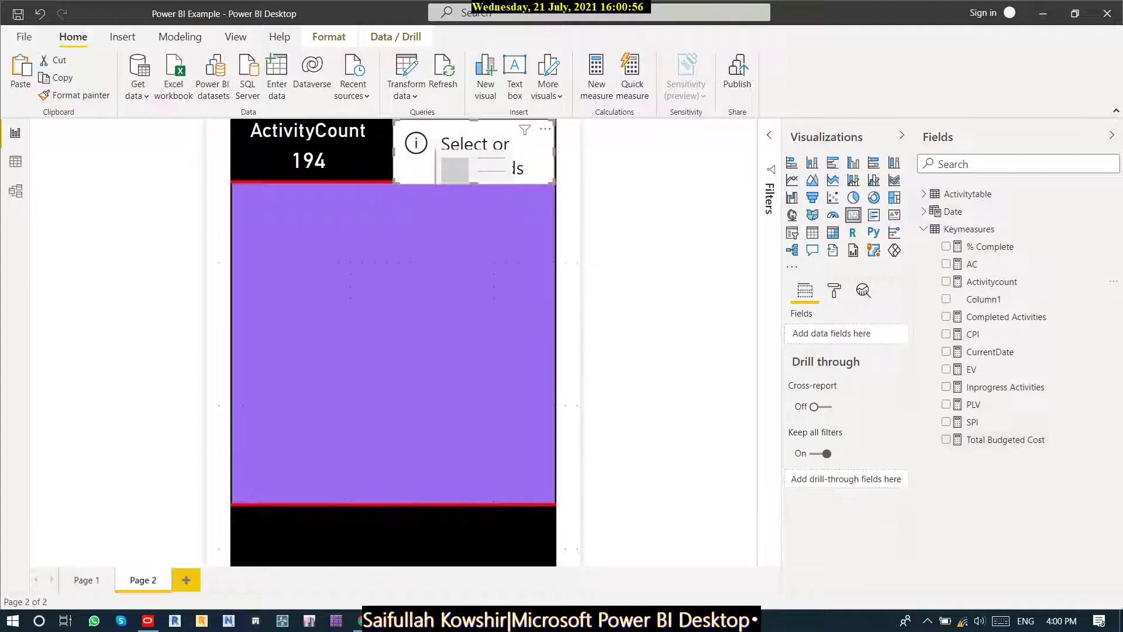
{"action": "left_click", "coordinate": [946, 439]}
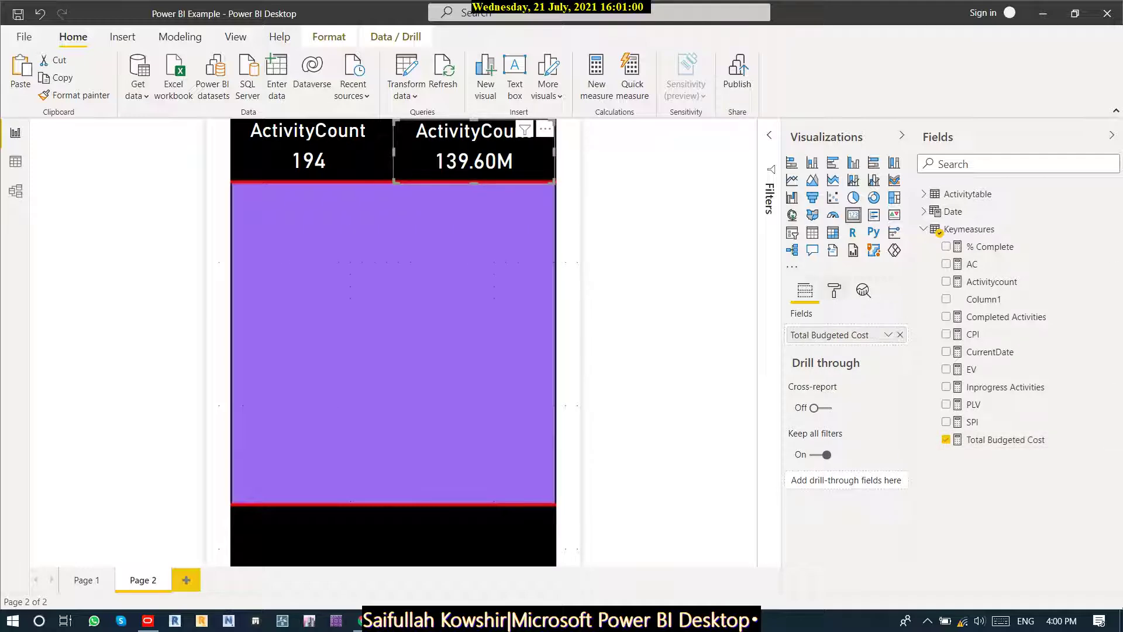
{"action": "left_click", "coordinate": [834, 291]}
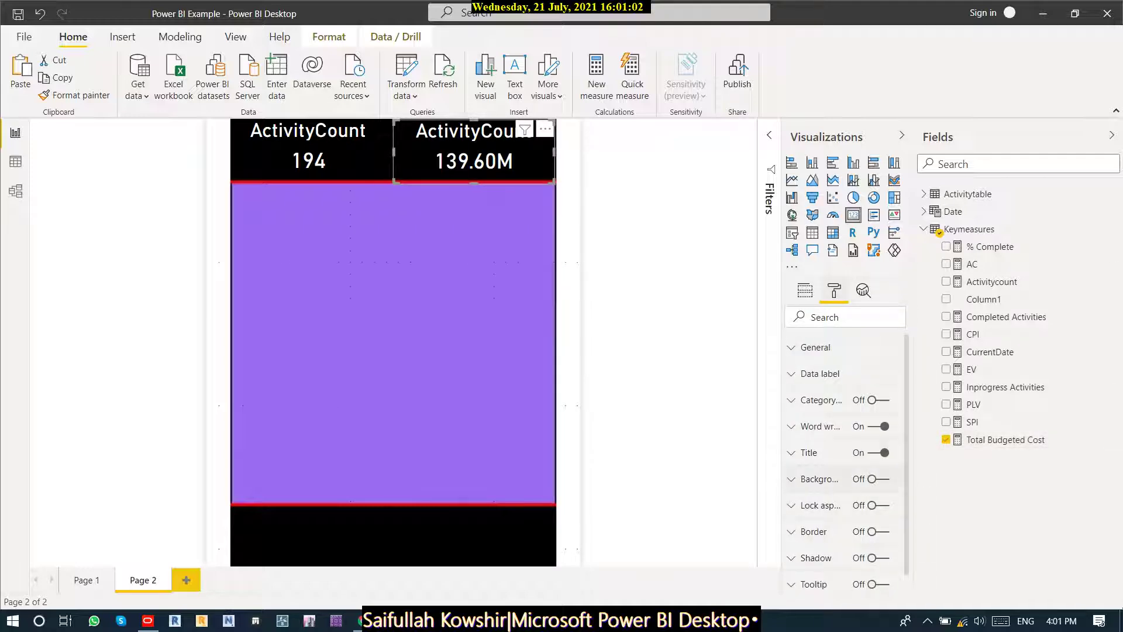
{"action": "left_click", "coordinate": [809, 453]}
{"action": "double_click", "coordinate": [834, 496]}
{"action": "type", "text": "B"}
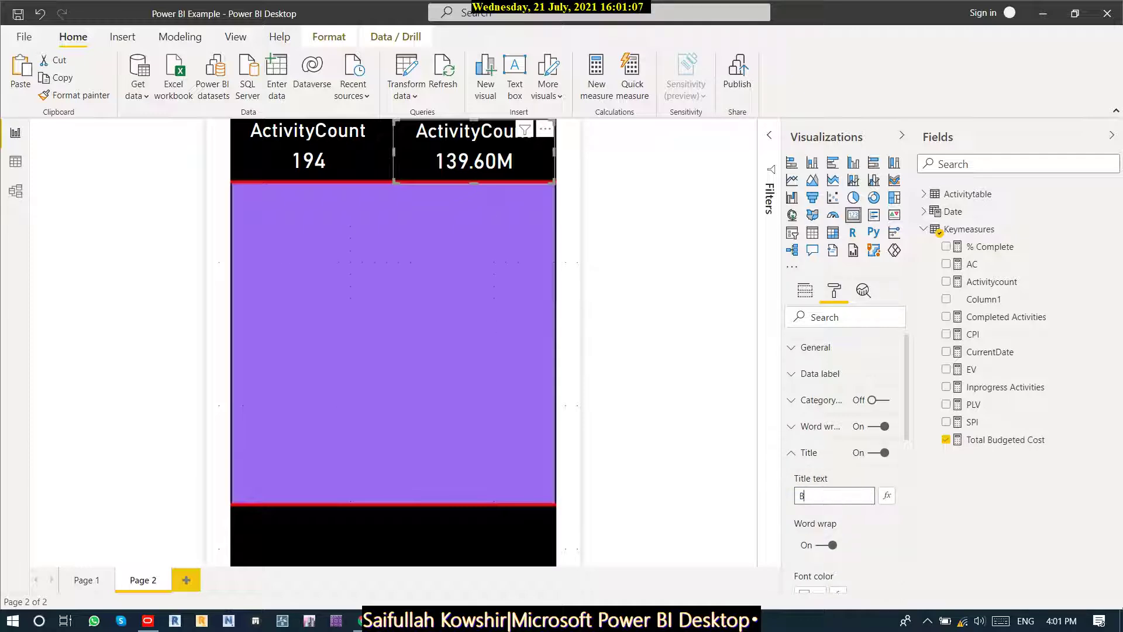
{"action": "type", "text": "u"}
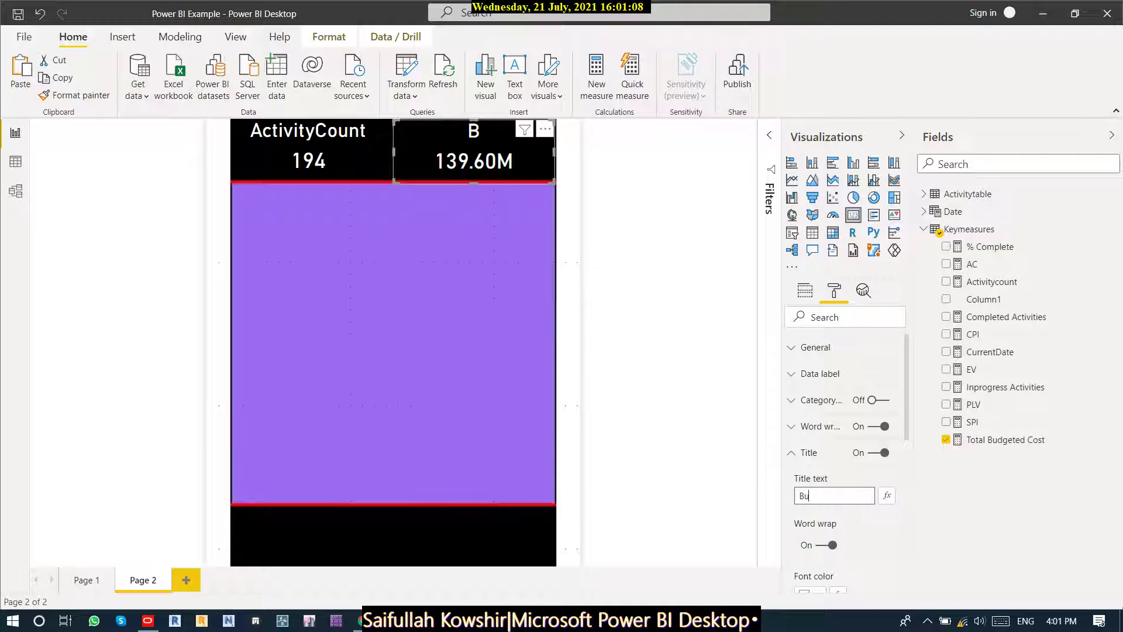
{"action": "type", "text": "dgeted Total Cost"}
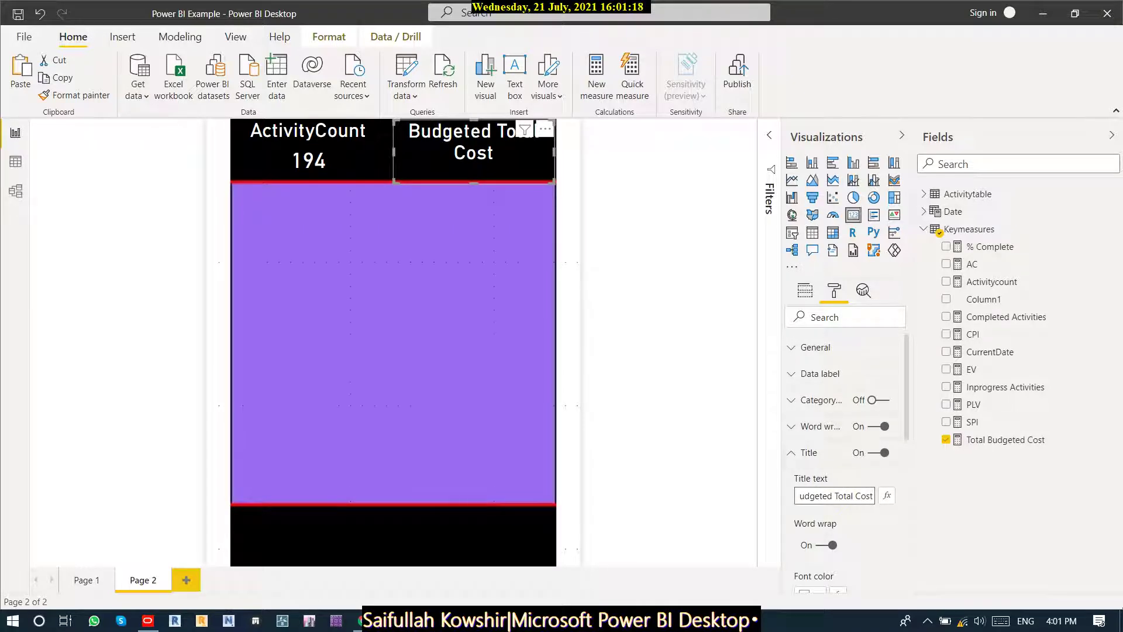
{"action": "scroll", "coordinate": [845, 462], "scroll_direction": "down", "scroll_amount": 3}
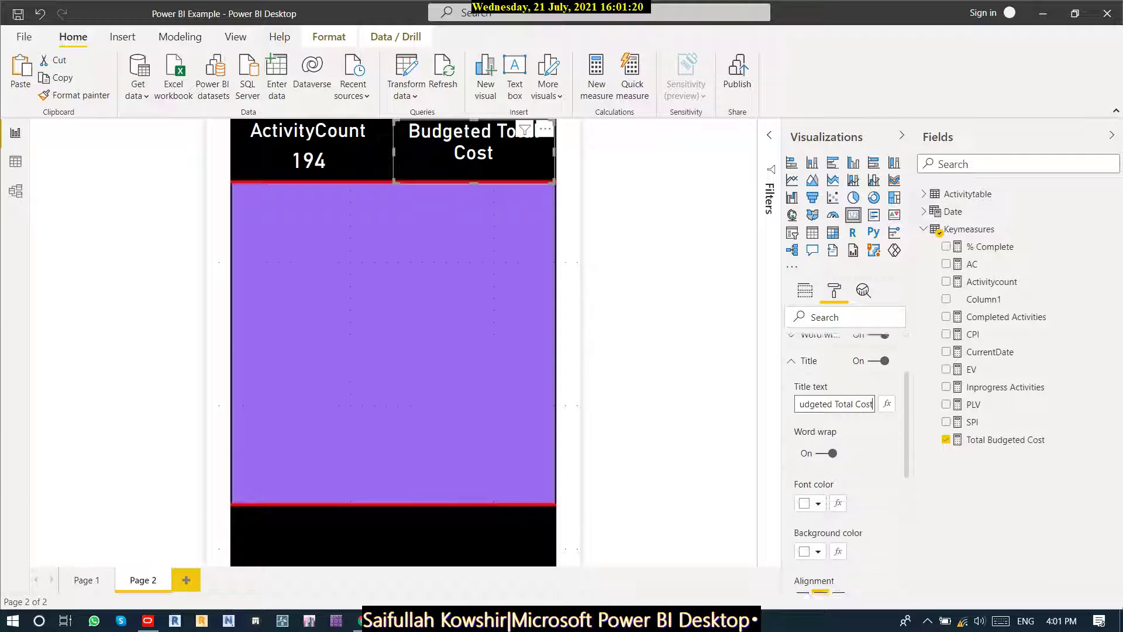
Set the Budgeted Total Cost card's title text size to 9 pt.
{"action": "scroll", "coordinate": [845, 462], "scroll_direction": "down", "scroll_amount": 4}
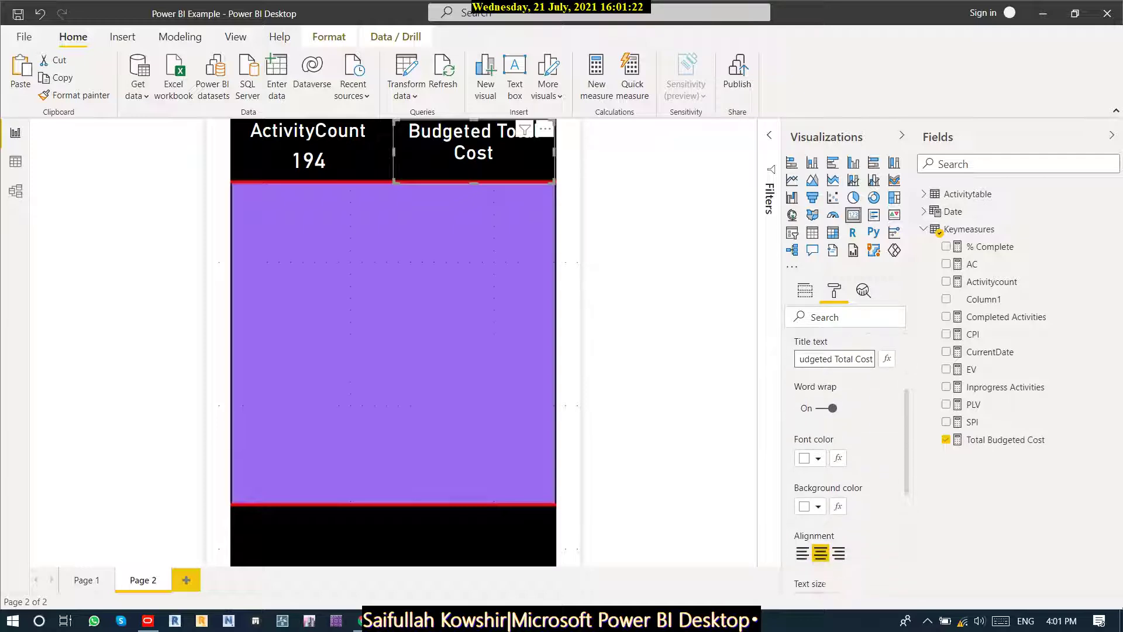
{"action": "key", "text": "Down"}
{"action": "key", "text": "Down"}
{"action": "key", "text": "Down"}
{"action": "key", "text": "Up"}
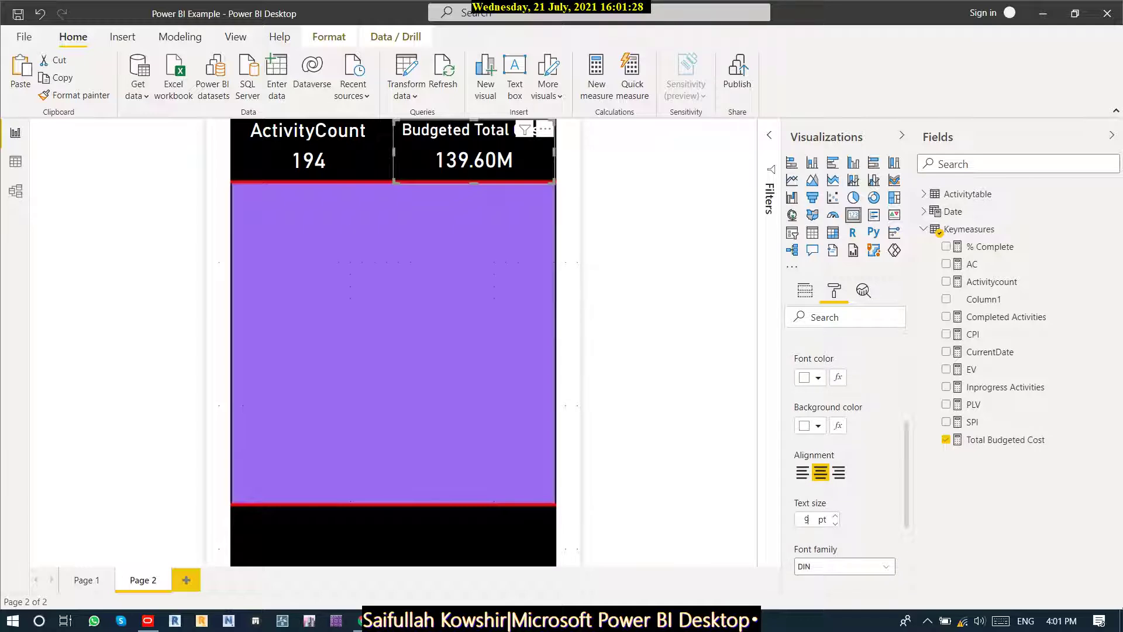
{"action": "left_click", "coordinate": [627, 224]}
Duplicate the Budgeted Total Cost card and place the copy in the left half of the page's lower black band.
{"action": "left_click", "coordinate": [475, 159]}
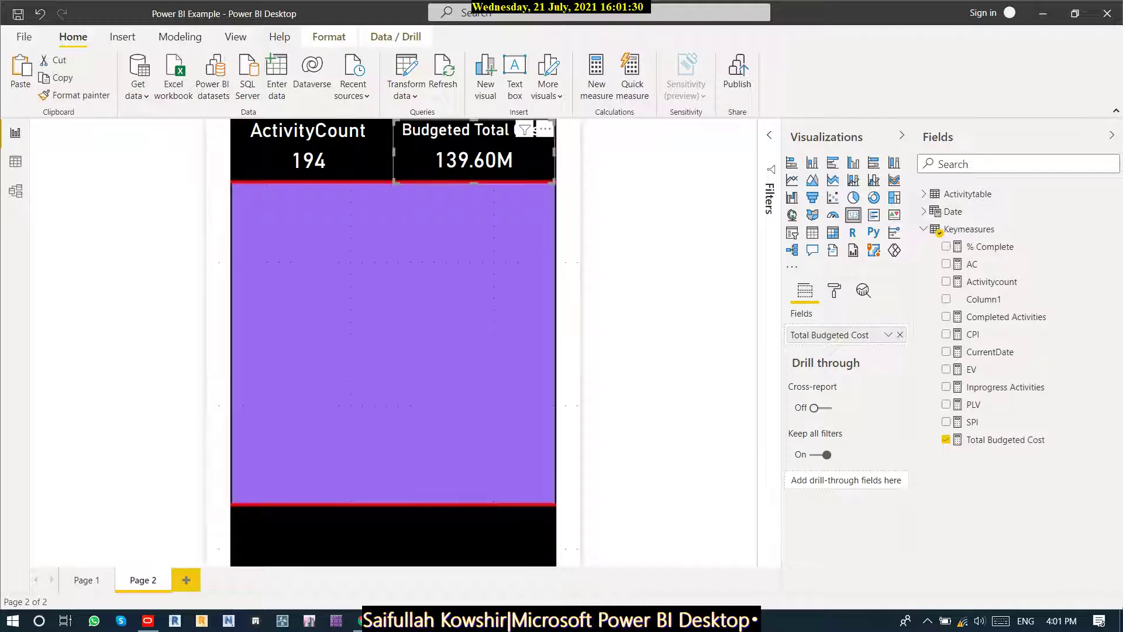
{"action": "left_click", "coordinate": [627, 234]}
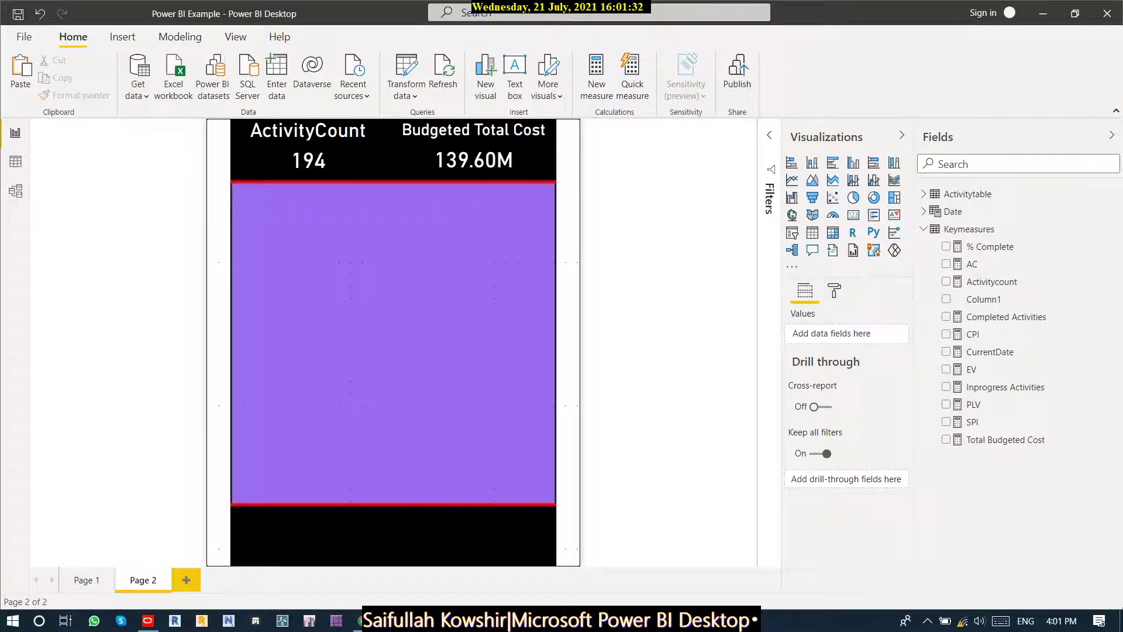
{"action": "key", "text": "ctrl+v"}
{"action": "left_click_drag", "start_coordinate": [489, 175], "coordinate": [308, 535]}
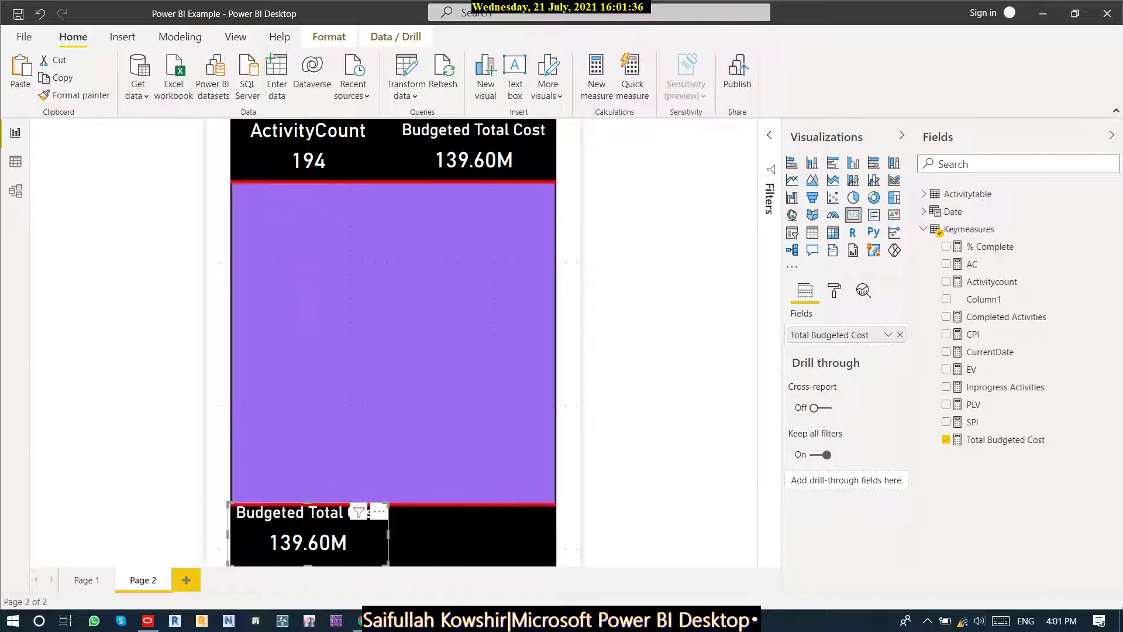
Replace the copied card's Total Budgeted Cost measure with % Complete and change its title to "% Complete".
{"action": "left_click", "coordinate": [834, 291]}
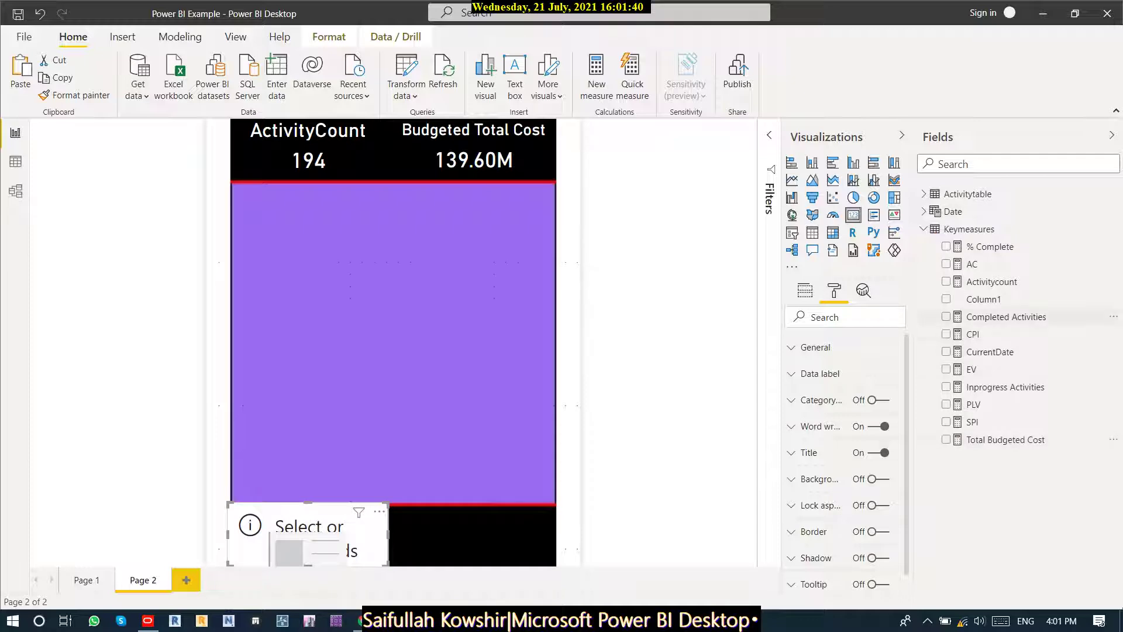
{"action": "left_click", "coordinate": [946, 246]}
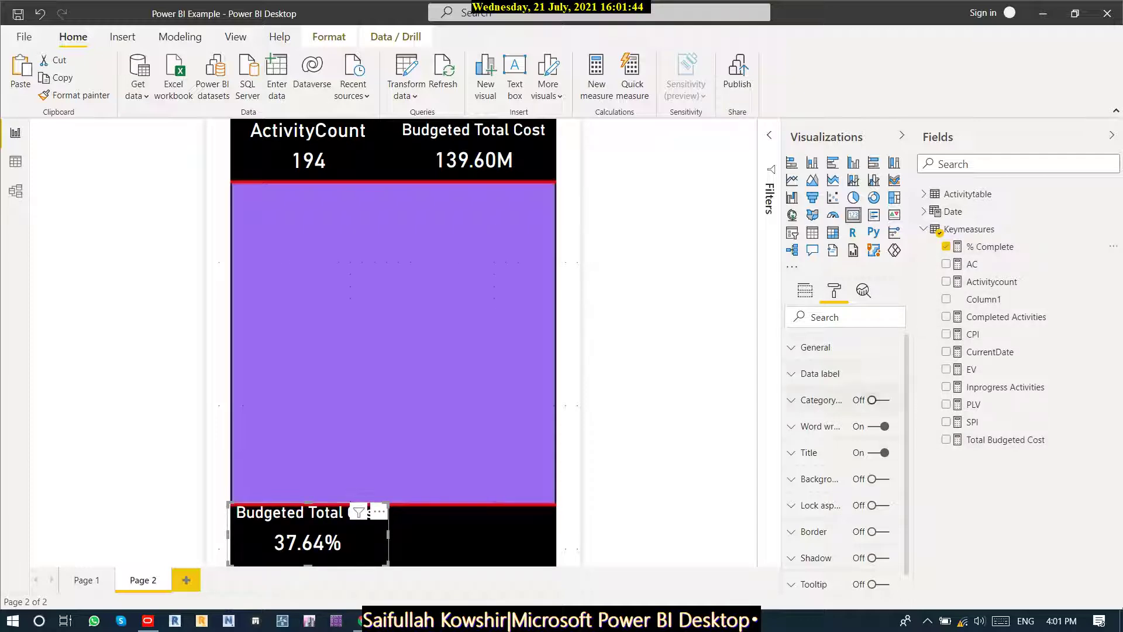
{"action": "left_click", "coordinate": [809, 452]}
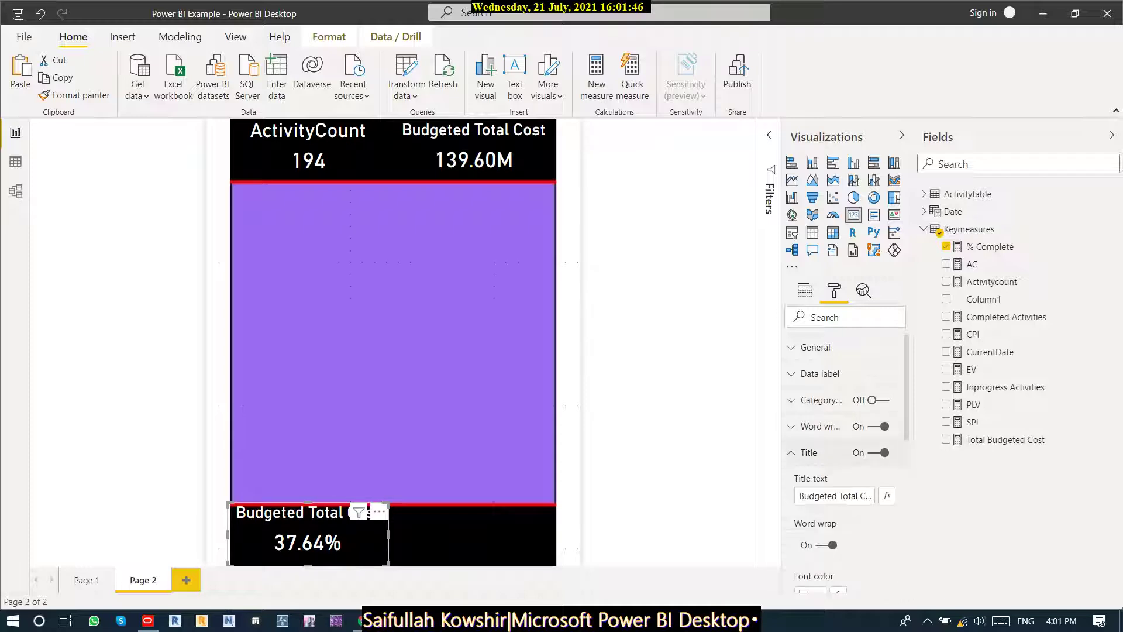
{"action": "triple_click", "coordinate": [849, 495]}
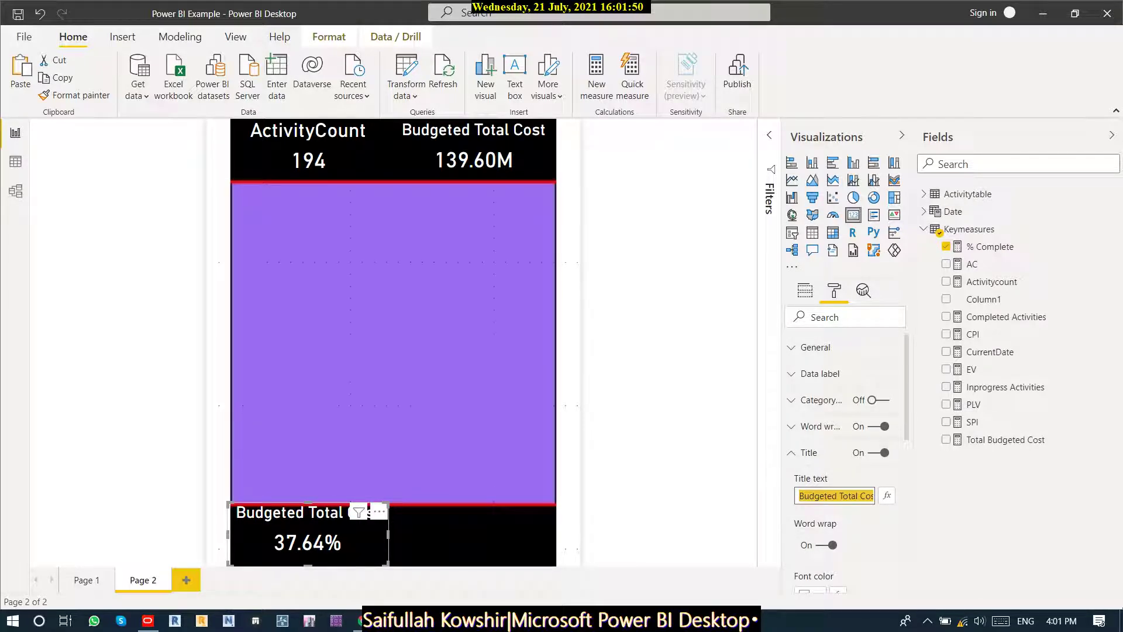
{"action": "type", "text": "% Complete"}
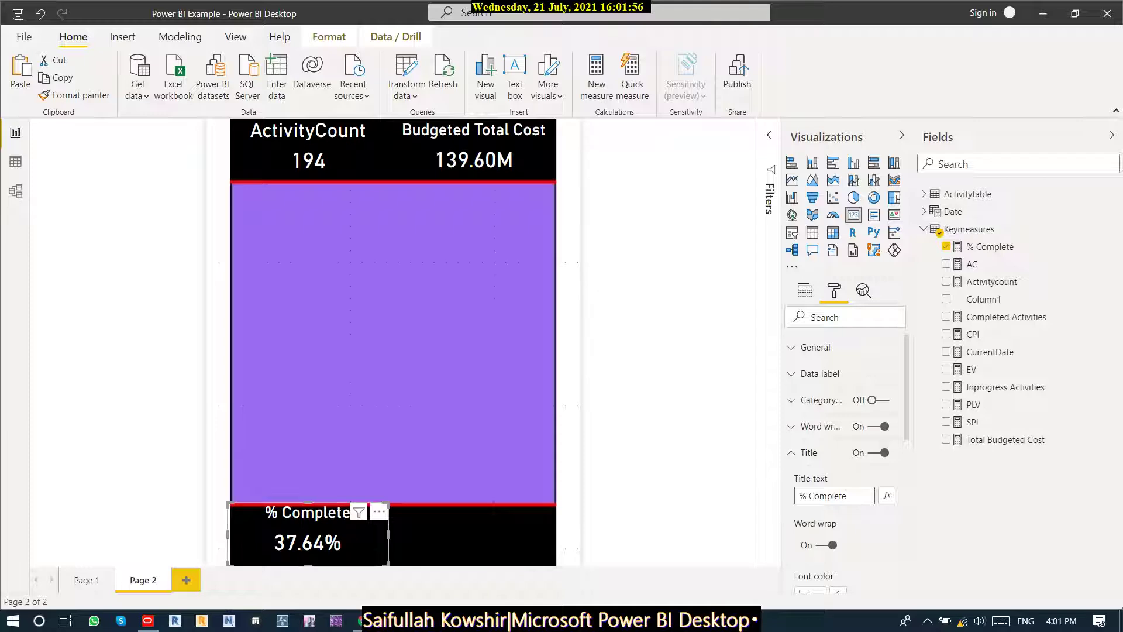
Narrow the % Complete card and align its edges with the left side and upper red line of the lower black band.
{"action": "left_click_drag", "start_coordinate": [310, 533], "coordinate": [297, 533]}
{"action": "left_click_drag", "start_coordinate": [214, 534], "coordinate": [232, 534]}
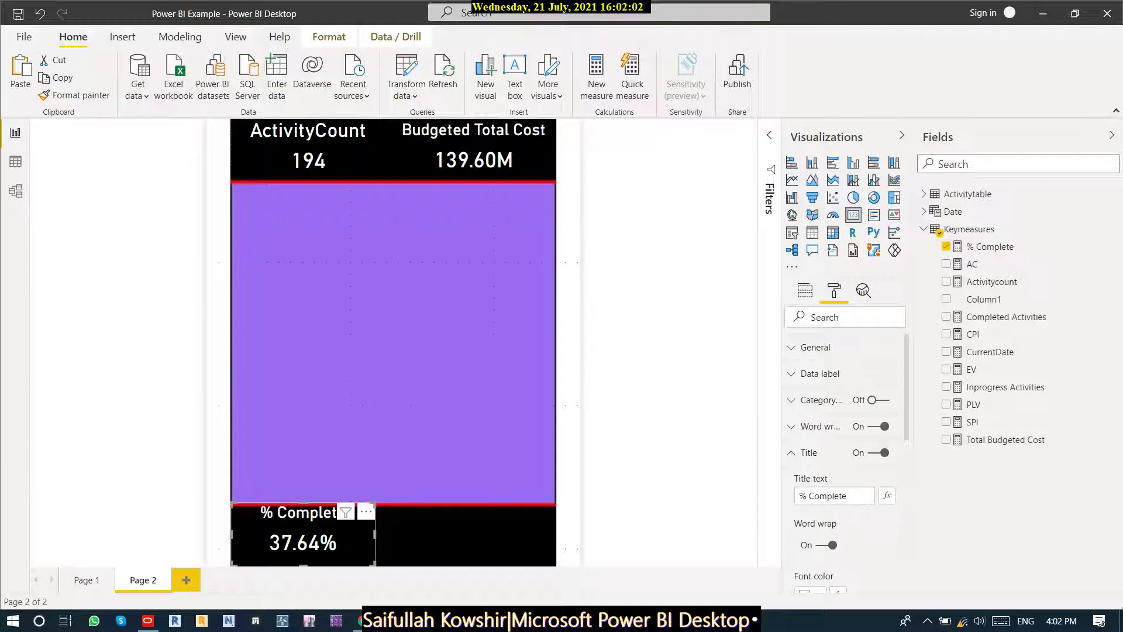
{"action": "left_click_drag", "start_coordinate": [303, 502], "coordinate": [302, 509]}
{"action": "left_click", "coordinate": [466, 536]}
{"action": "left_click", "coordinate": [303, 538]}
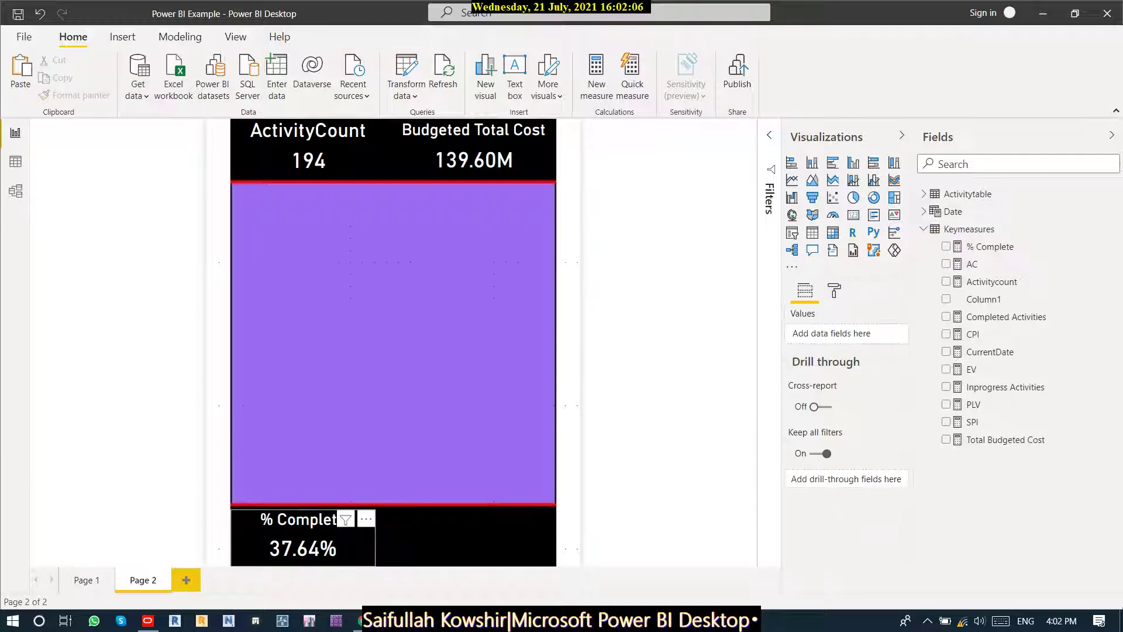
{"action": "left_click_drag", "start_coordinate": [303, 509], "coordinate": [303, 506]}
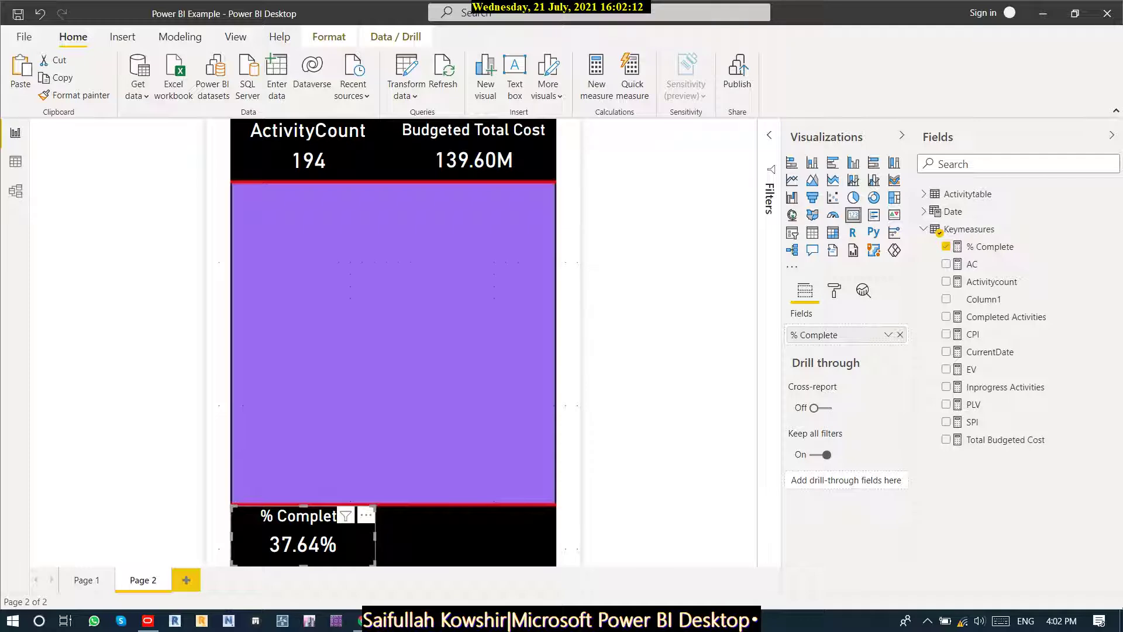
Duplicate the % Complete card and fit the copy into the right half of the lower black band.
{"action": "left_click", "coordinate": [466, 535]}
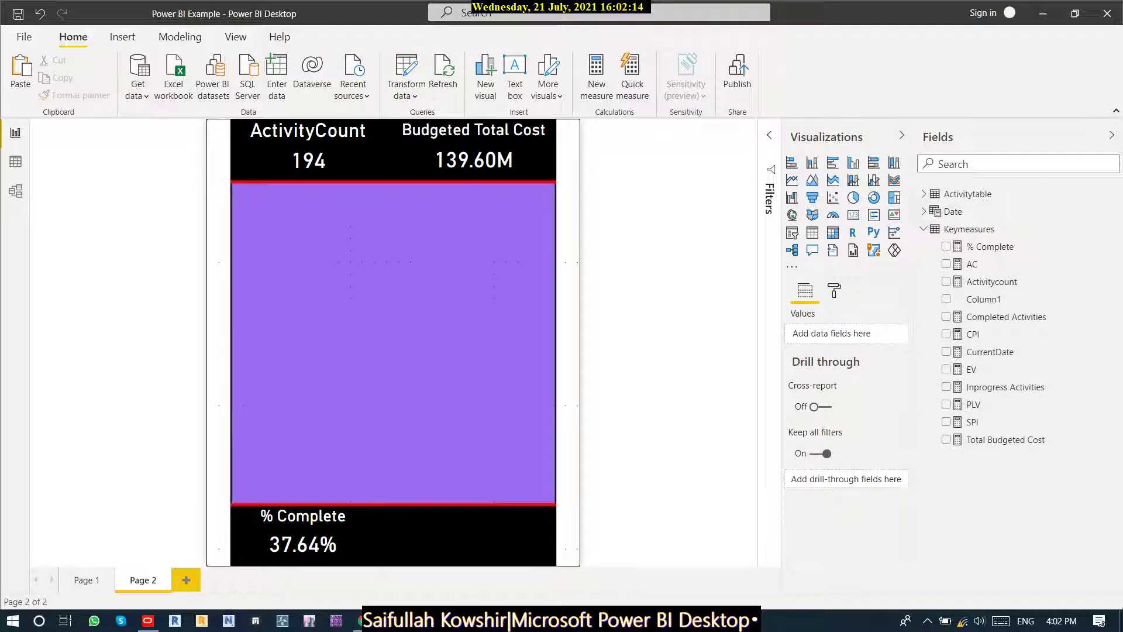
{"action": "key", "text": "ctrl+v"}
{"action": "left_click_drag", "start_coordinate": [315, 538], "coordinate": [465, 536]}
{"action": "left_click_drag", "start_coordinate": [537, 536], "coordinate": [554, 536]}
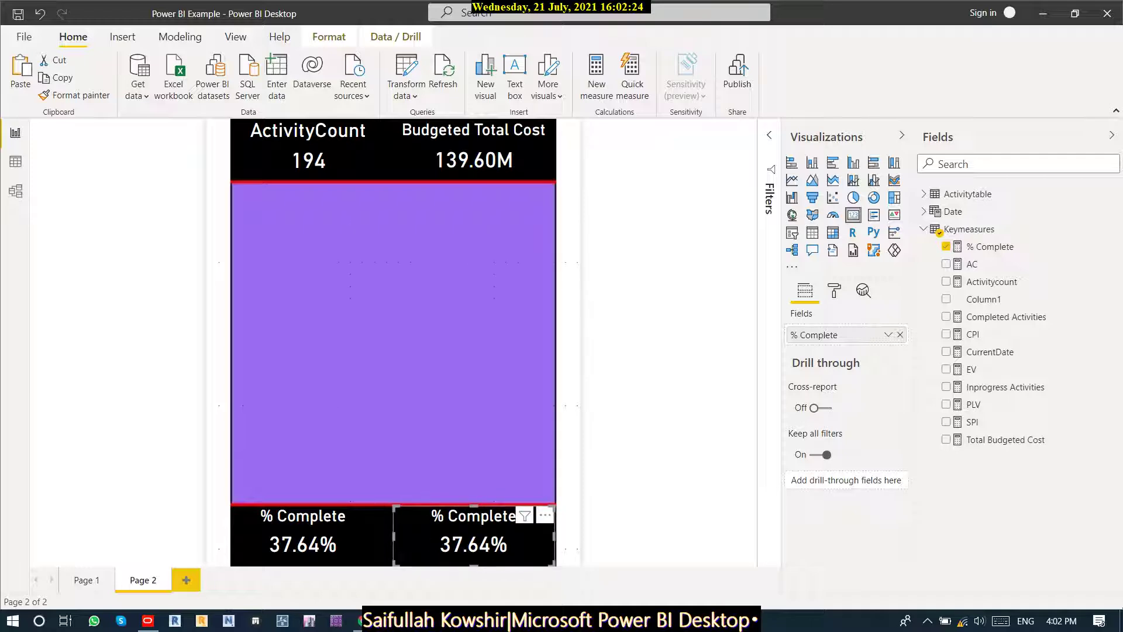
{"action": "left_click_drag", "start_coordinate": [393, 536], "coordinate": [386, 535]}
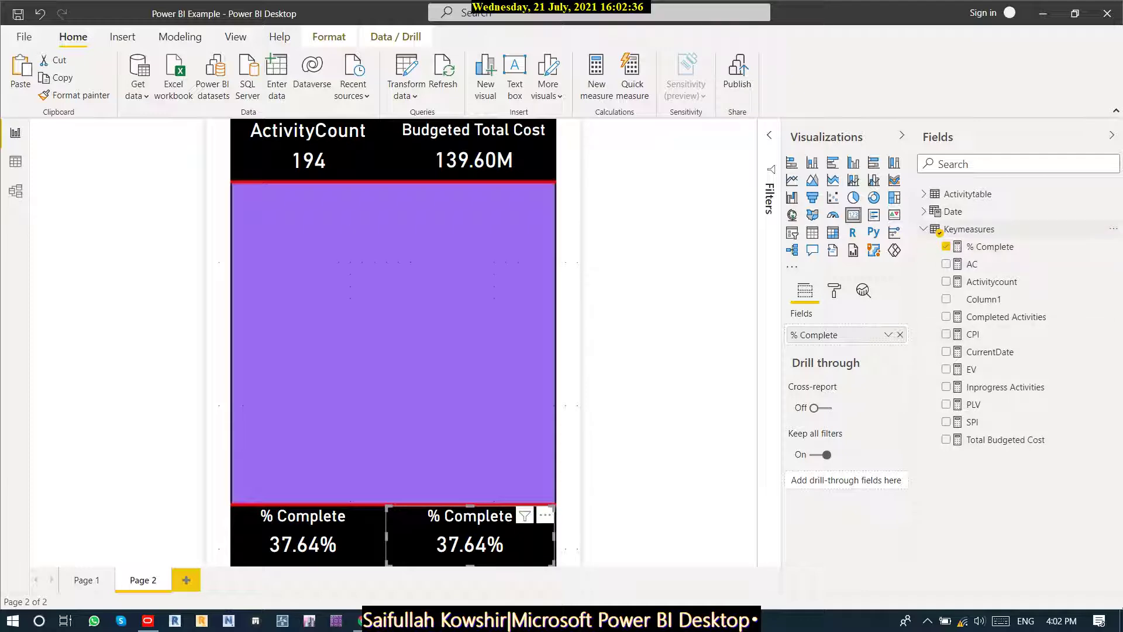
Create a new measure in the Keymeasures table and name it "% Remaining".
{"action": "right_click", "coordinate": [974, 229]}
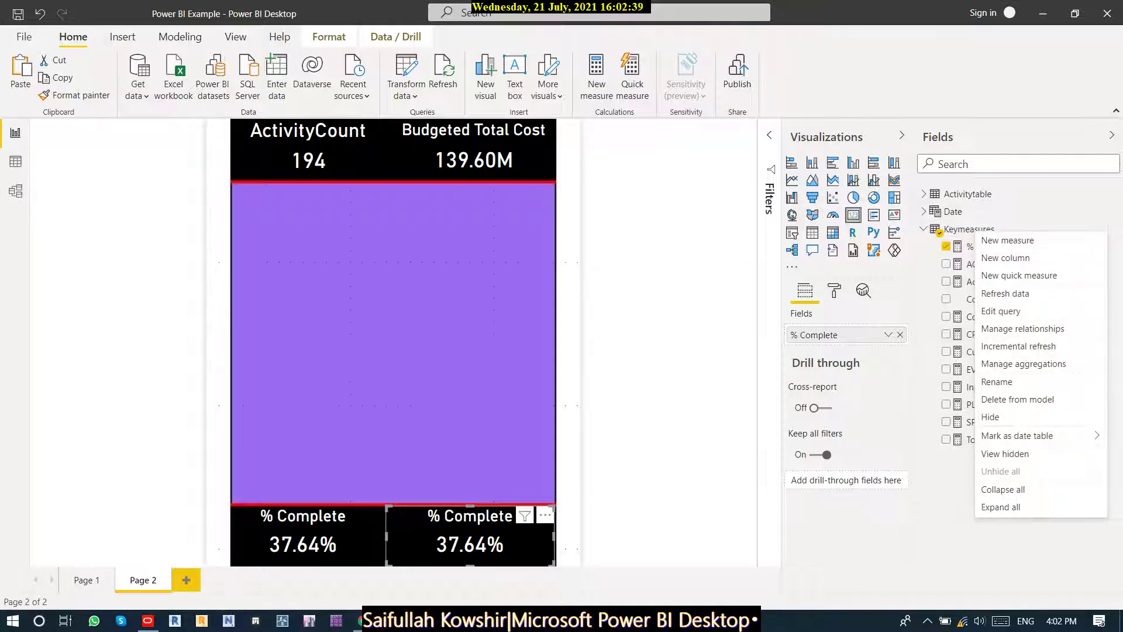
{"action": "left_click", "coordinate": [974, 229]}
{"action": "right_click", "coordinate": [975, 228]}
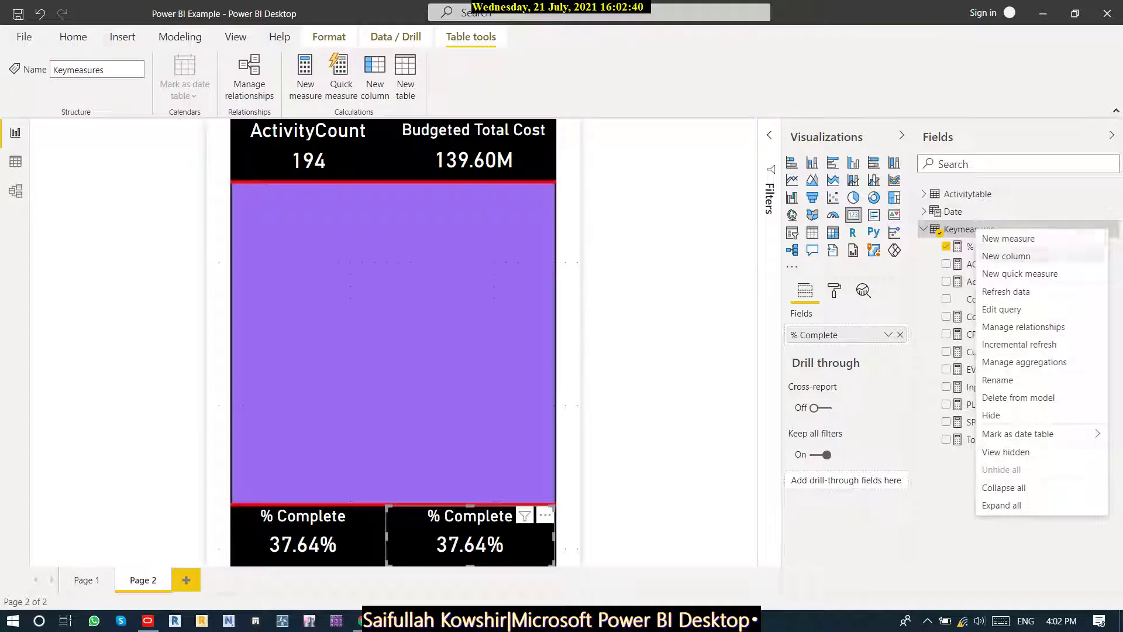
{"action": "left_click", "coordinate": [1006, 256]}
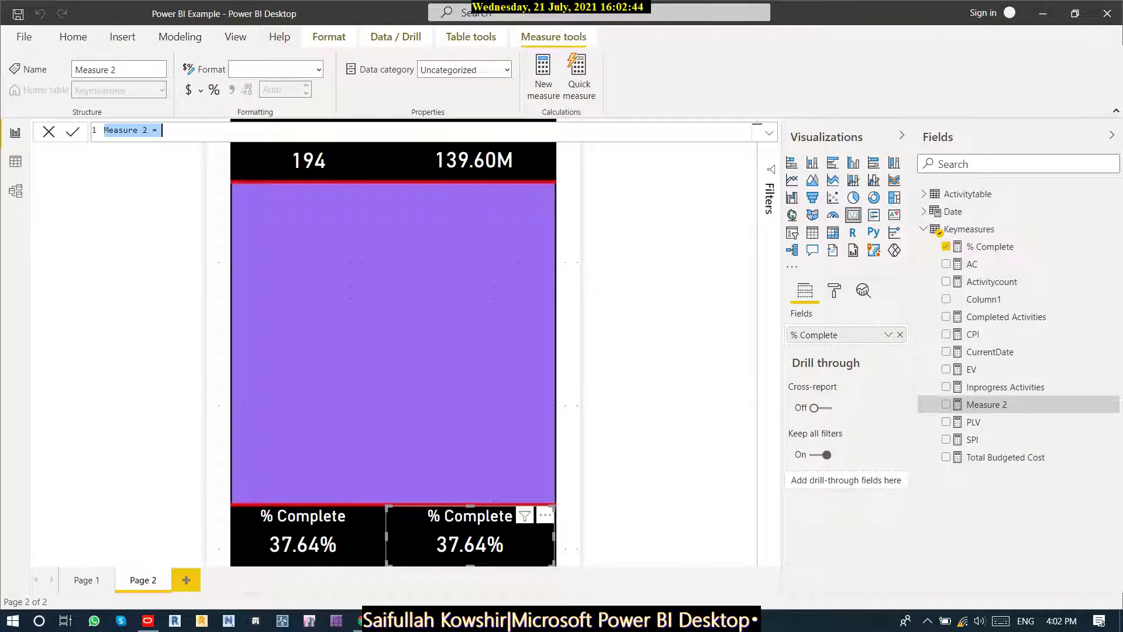
{"action": "type", "text": "%"}
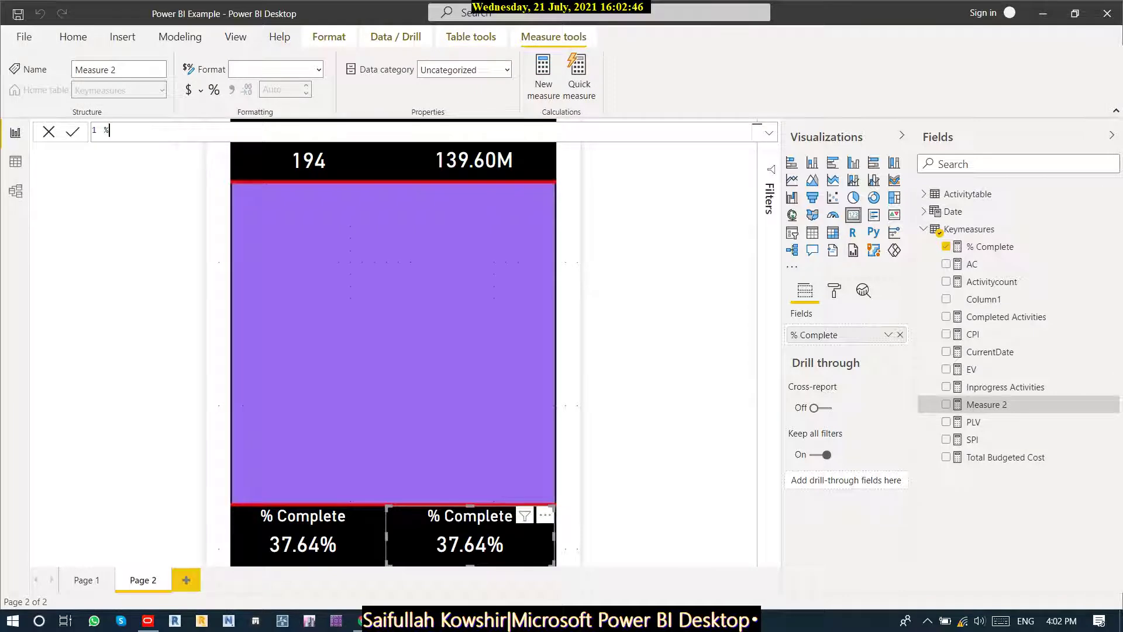
{"action": "type", "text": " Remaining= t"}
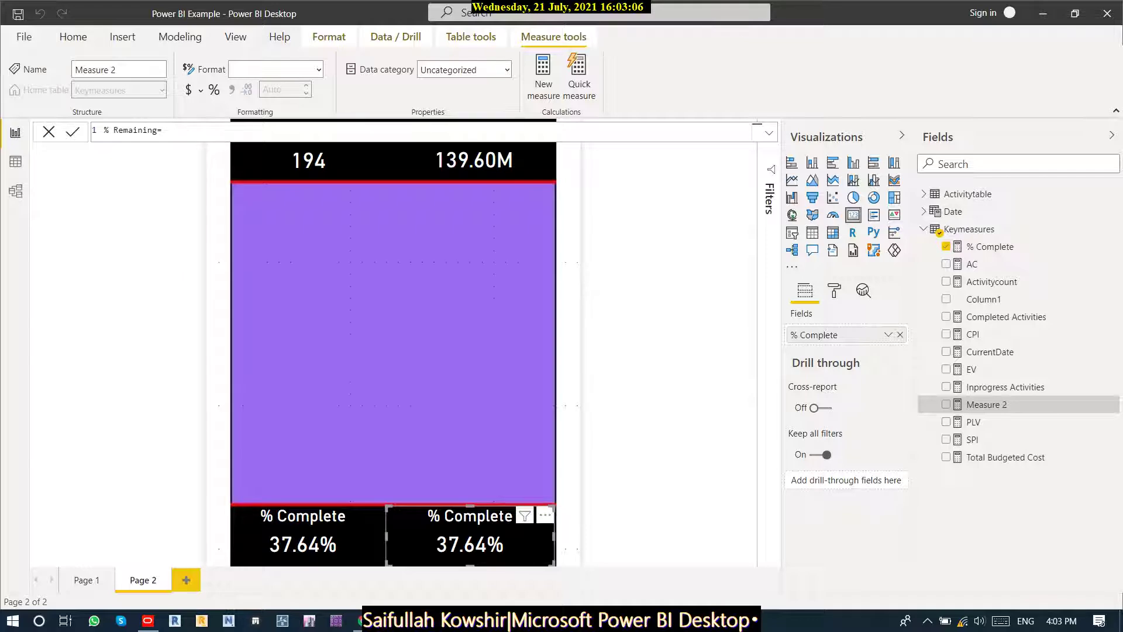
{"action": "type", "text": "t"}
{"action": "key", "text": "BackSpace"}
{"action": "type", "text": "To"}
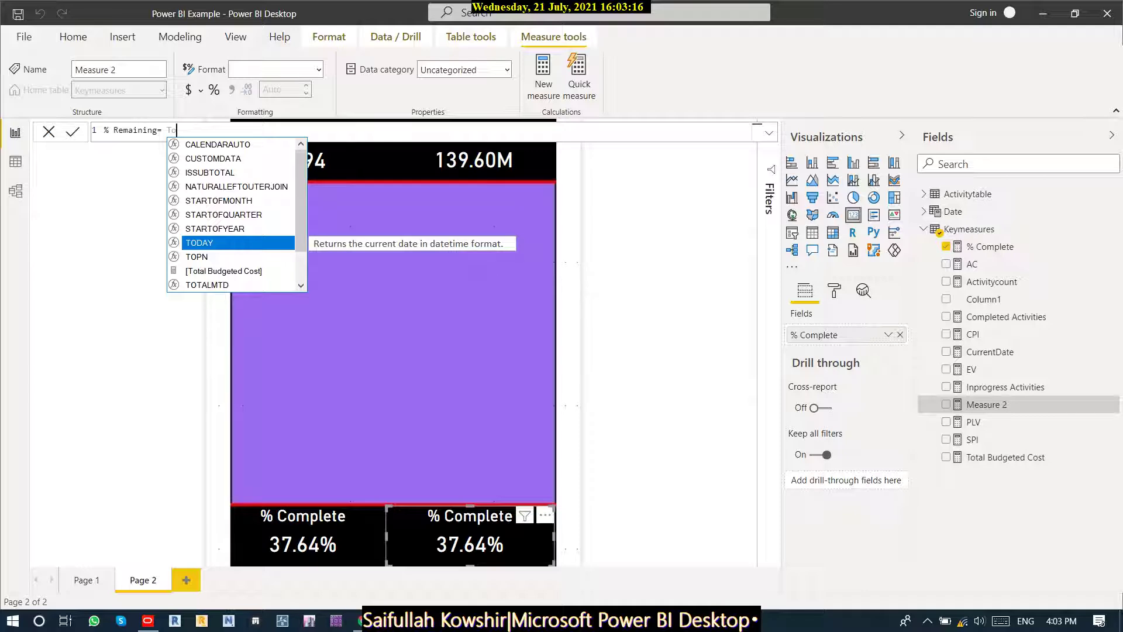
{"action": "key", "text": "Down"}
{"action": "key", "text": "Down"}
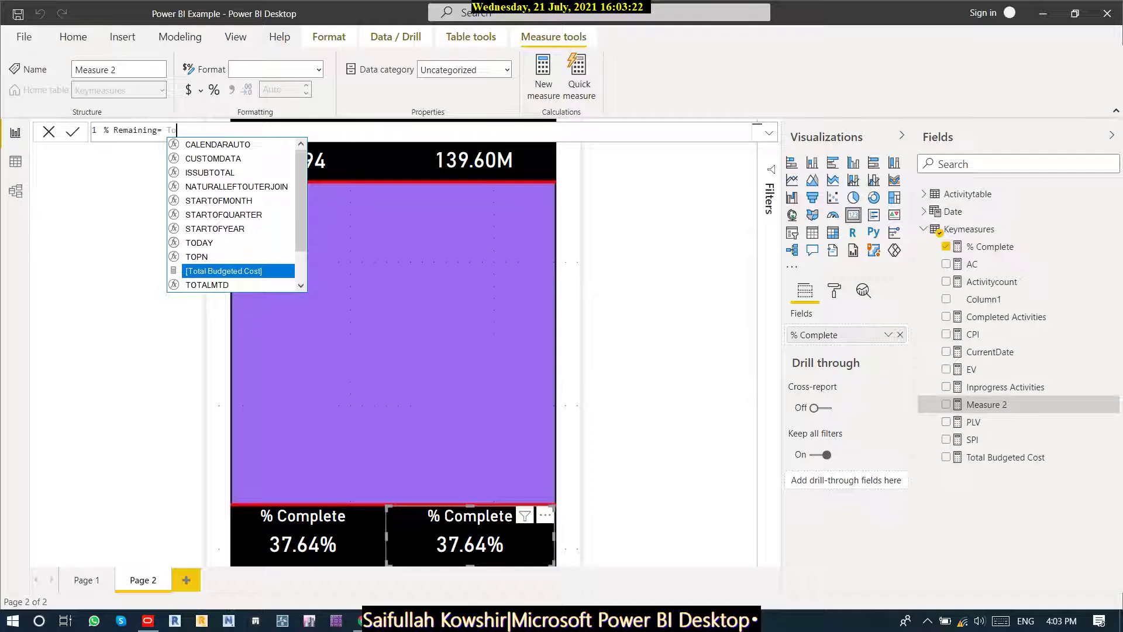
{"action": "key", "text": "BackSpace"}
{"action": "key", "text": "BackSpace"}
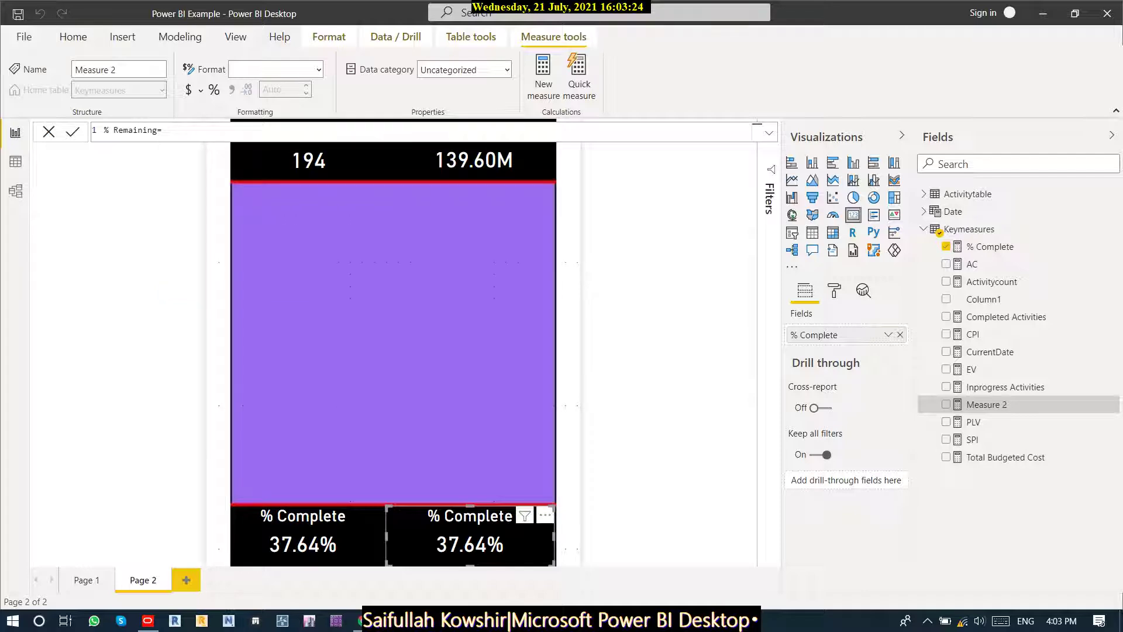
Define the % Remaining measure with the formula 1-[% Complete].
{"action": "type", "text": "1- %"}
{"action": "key", "text": "BackSpace"}
{"action": "type", "text": "%Com"}
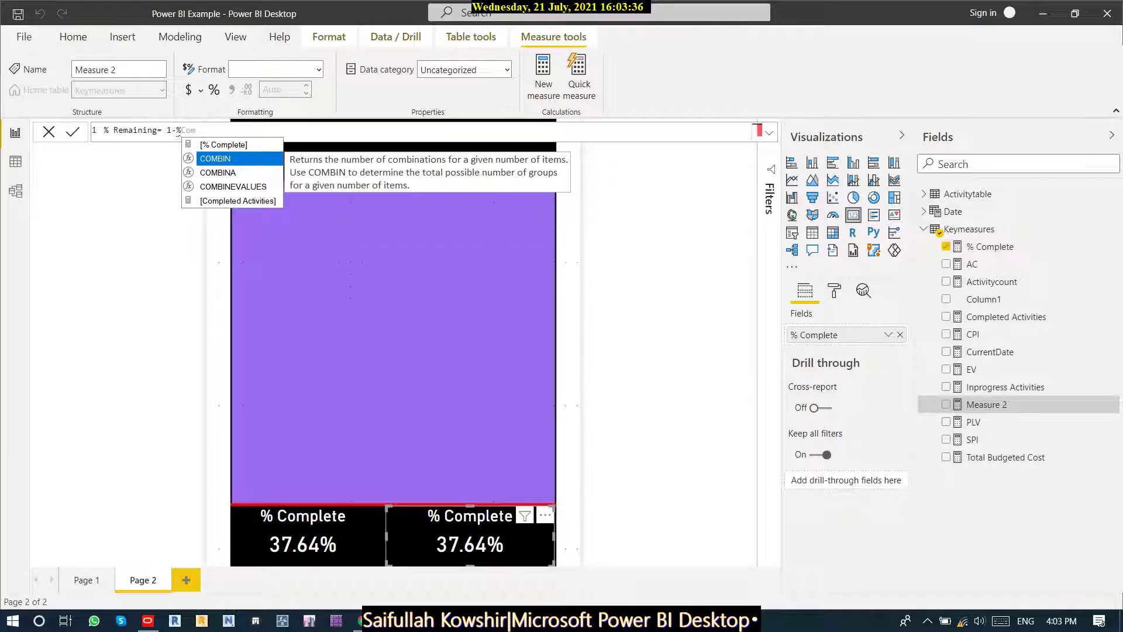
{"action": "key", "text": "Up"}
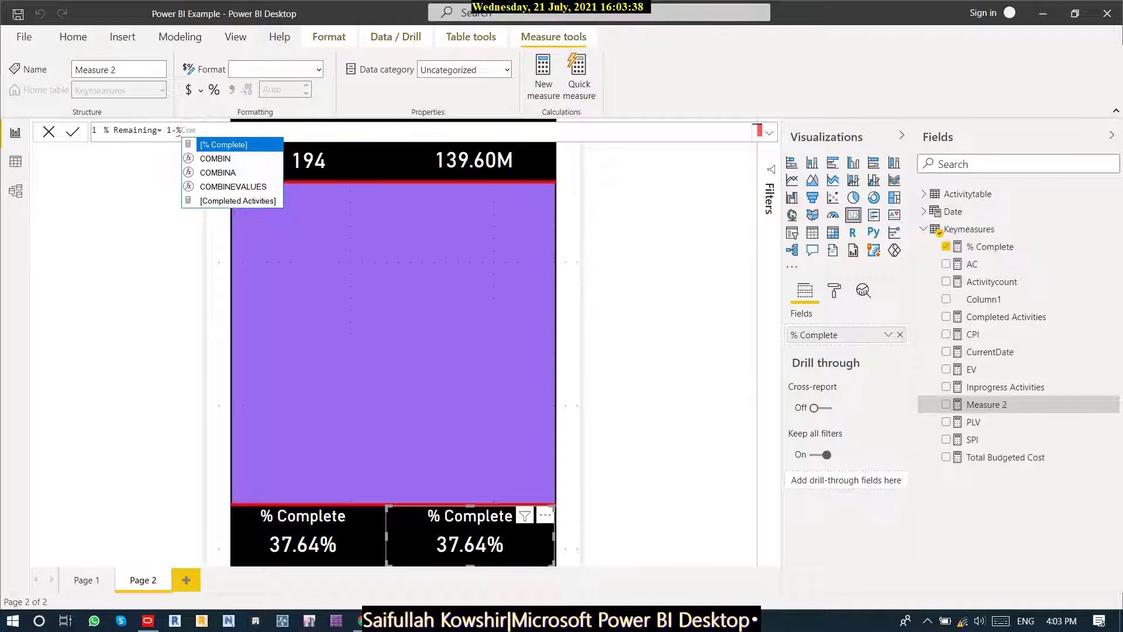
{"action": "key", "text": "Tab"}
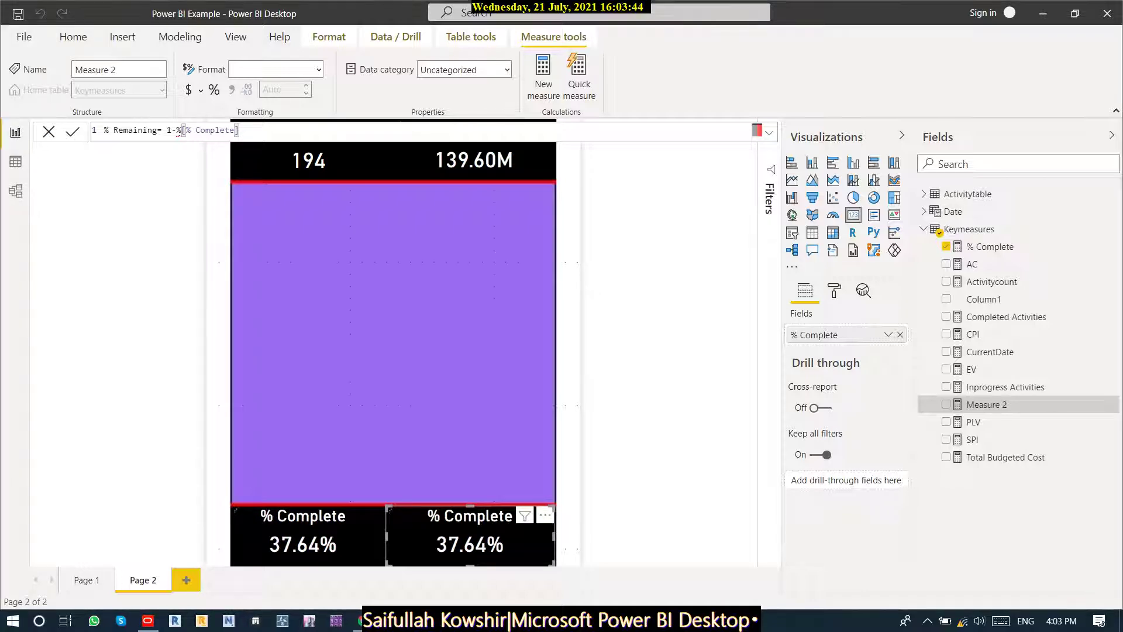
{"action": "key", "text": "Return"}
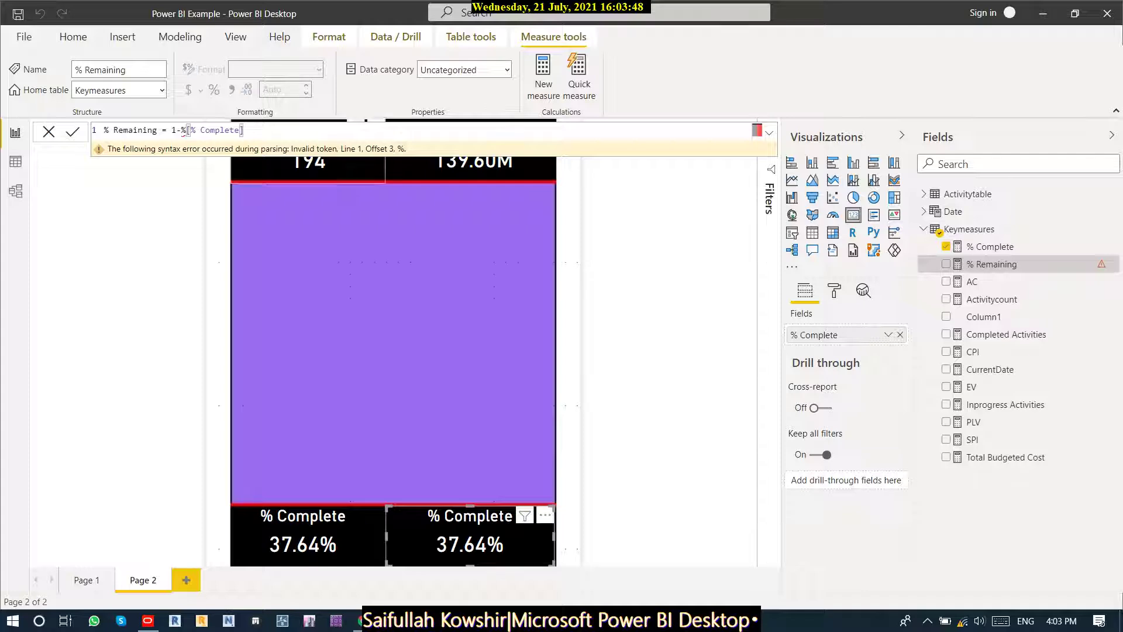
{"action": "mouse_move", "coordinate": [183, 130]}
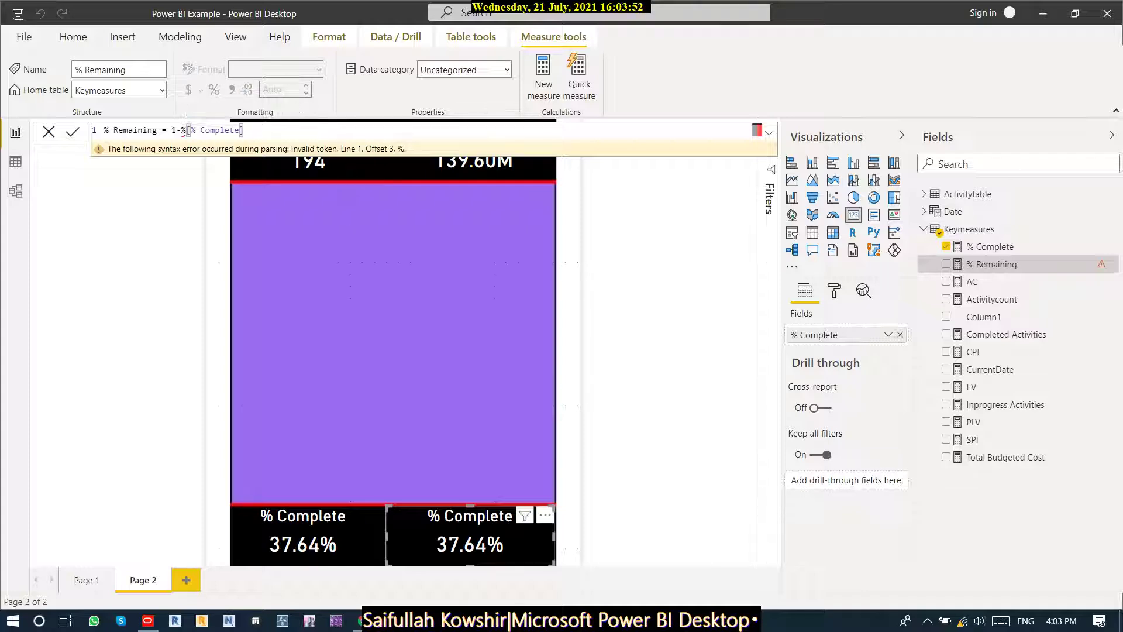
{"action": "key", "text": "BackSpace"}
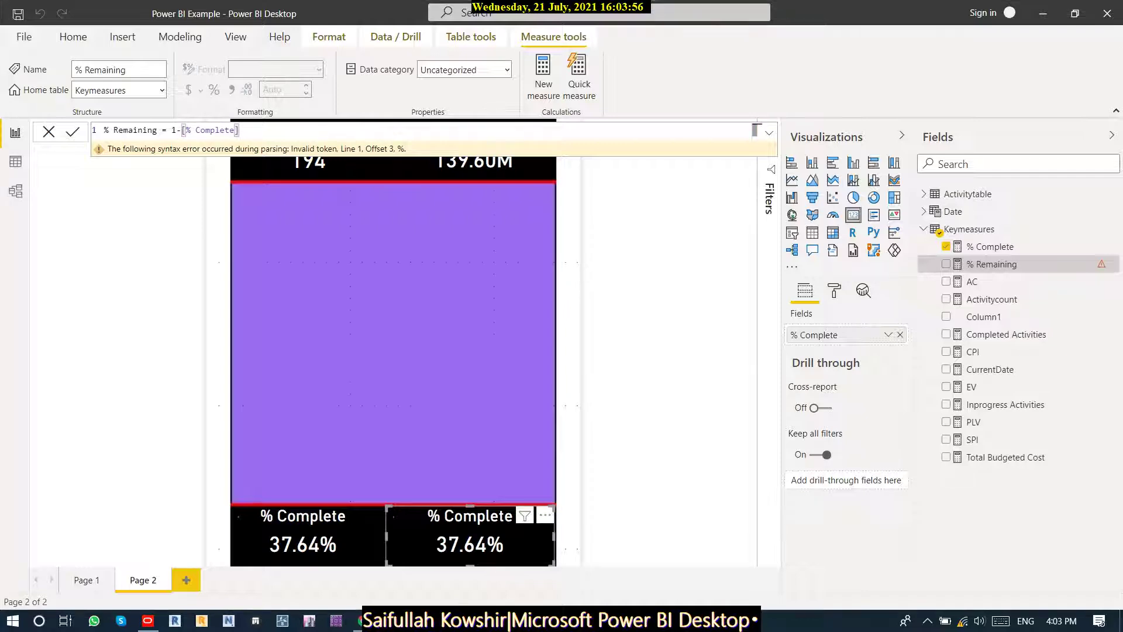
{"action": "key", "text": "Return"}
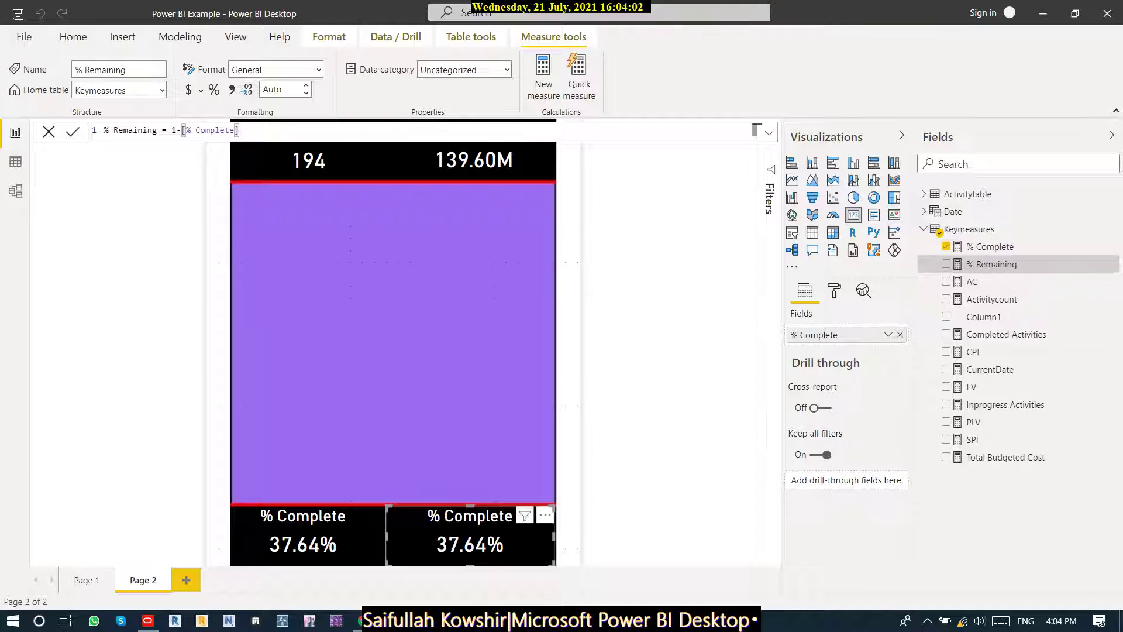
Replace % Complete with % Remaining in the lower band's right card and format the measure as Percentage.
{"action": "left_click", "coordinate": [945, 246]}
{"action": "left_click", "coordinate": [946, 264]}
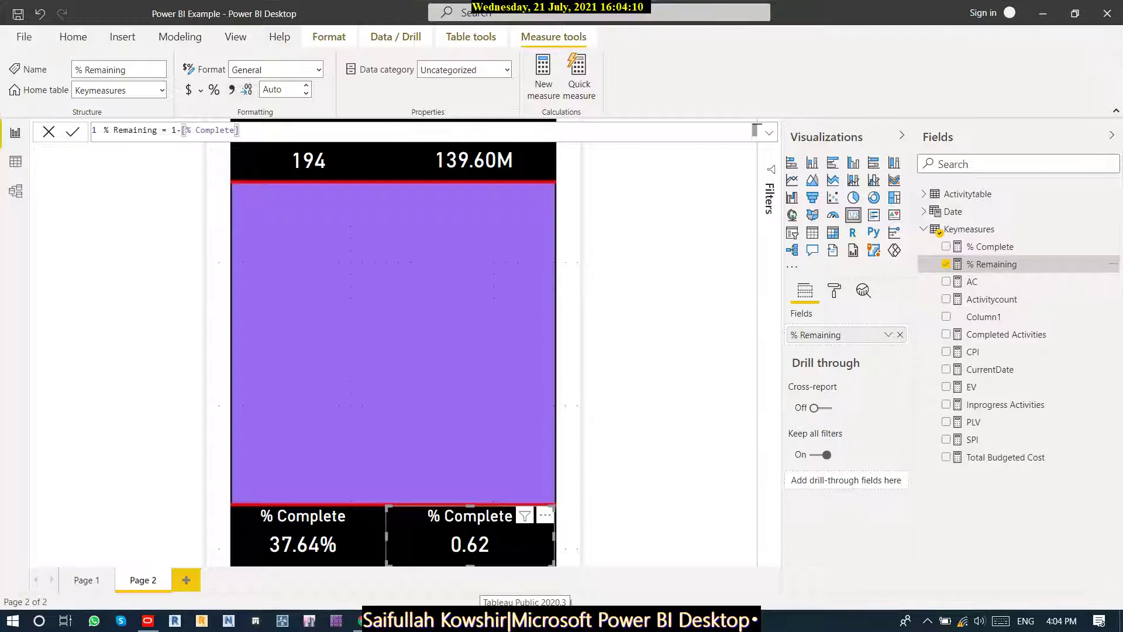
{"action": "left_click", "coordinate": [319, 69]}
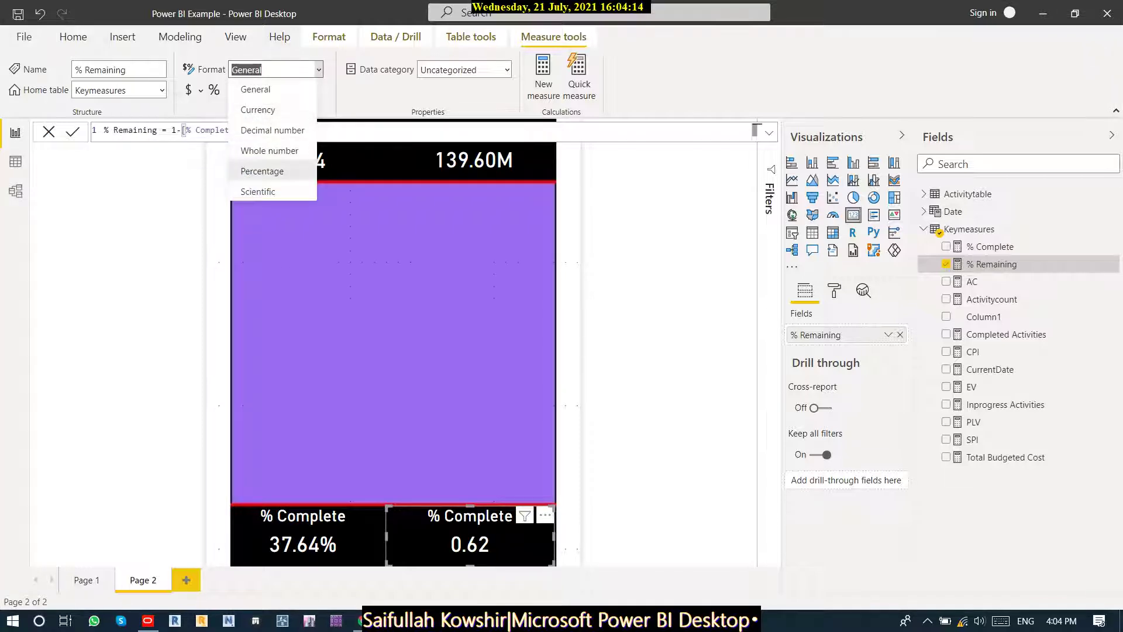
{"action": "left_click", "coordinate": [262, 171]}
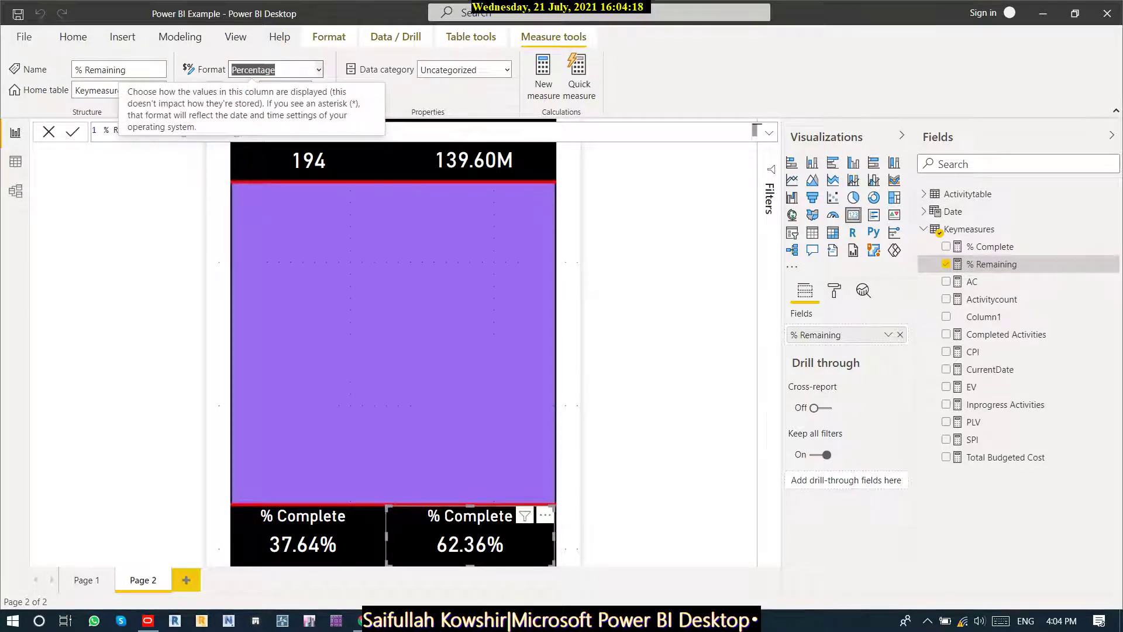
Change the title text of the lower band's right card to "% Remaining".
{"action": "left_click", "coordinate": [834, 291]}
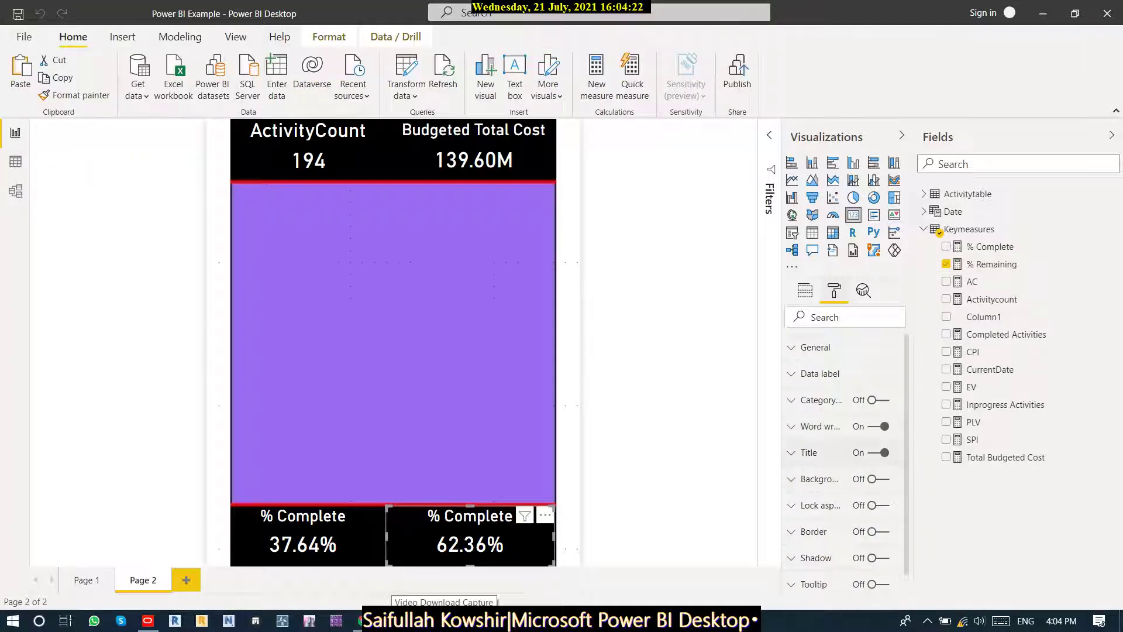
{"action": "left_click", "coordinate": [808, 452]}
{"action": "left_click", "coordinate": [843, 496]}
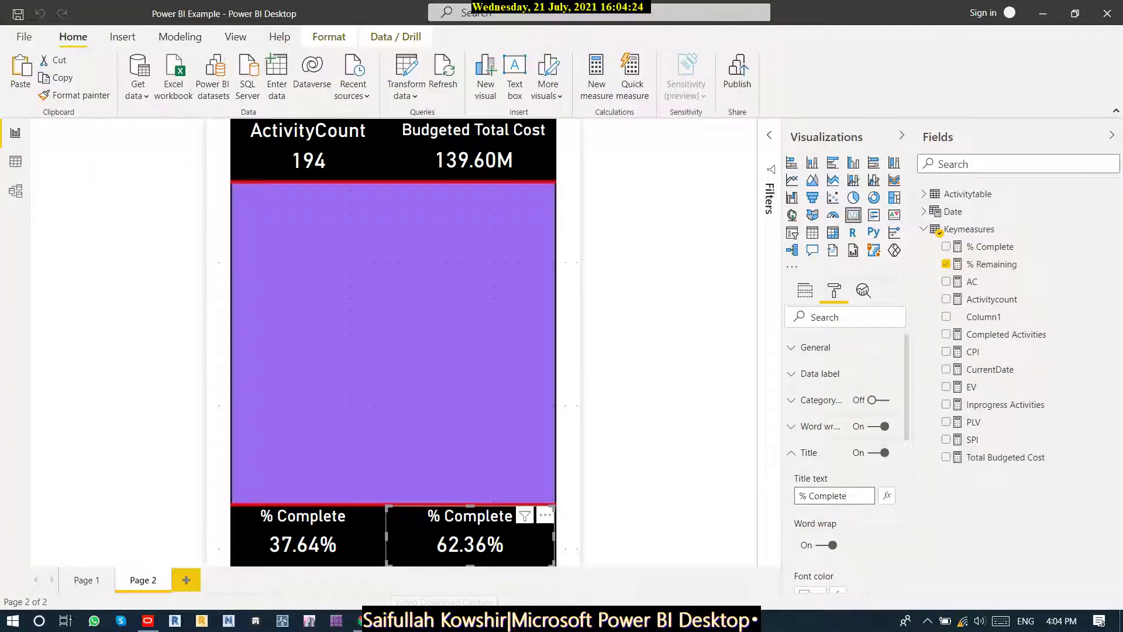
{"action": "key", "text": "BackSpace"}
{"action": "key", "text": "BackSpace"}
{"action": "key", "text": "BackSpace"}
{"action": "key", "text": "BackSpace"}
{"action": "key", "text": "BackSpace"}
{"action": "key", "text": "BackSpace"}
{"action": "key", "text": "BackSpace"}
{"action": "key", "text": "BackSpace"}
{"action": "type", "text": "Remaining"}
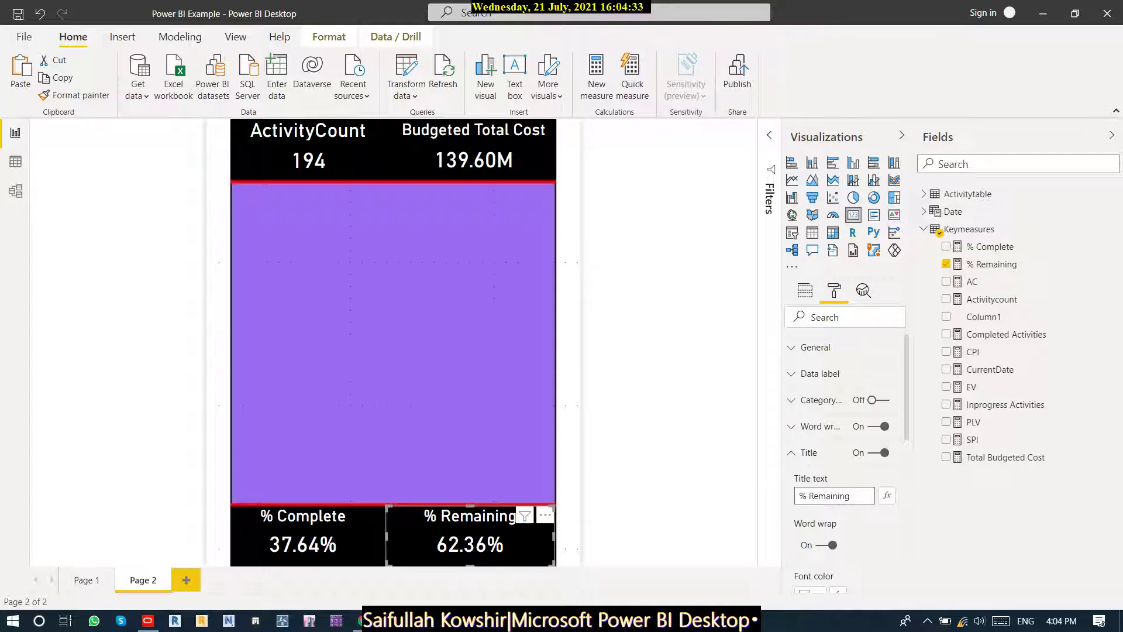
{"action": "left_click", "coordinate": [661, 362]}
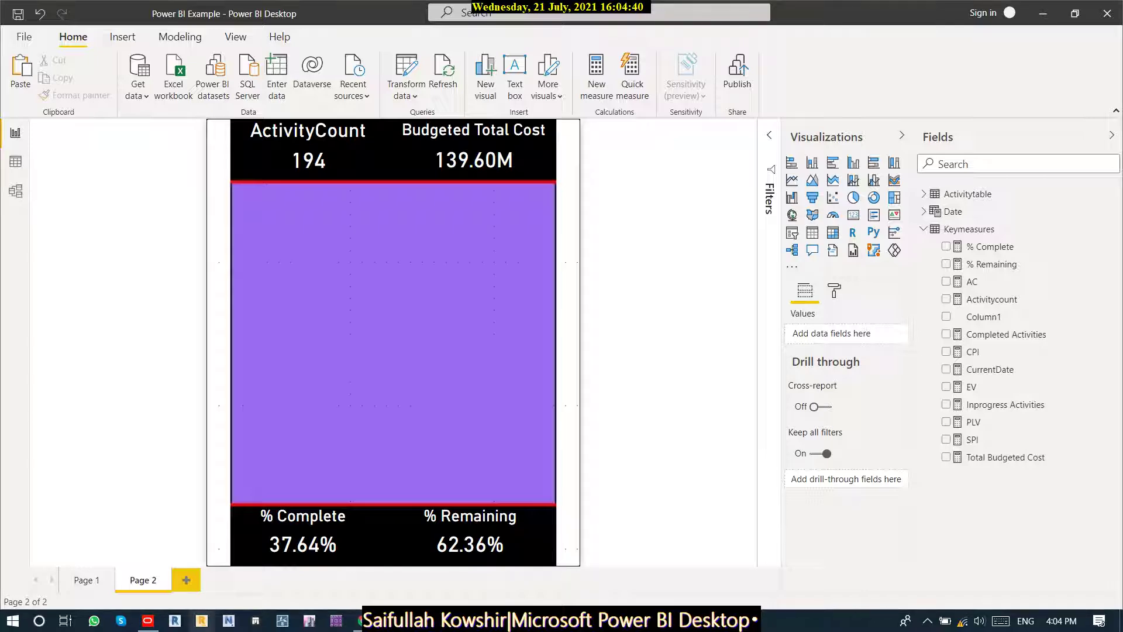
Copy the Budgeted Total Cost Per WBS bar chart from Page 1 and paste it onto Page 2.
{"action": "left_click", "coordinate": [86, 580]}
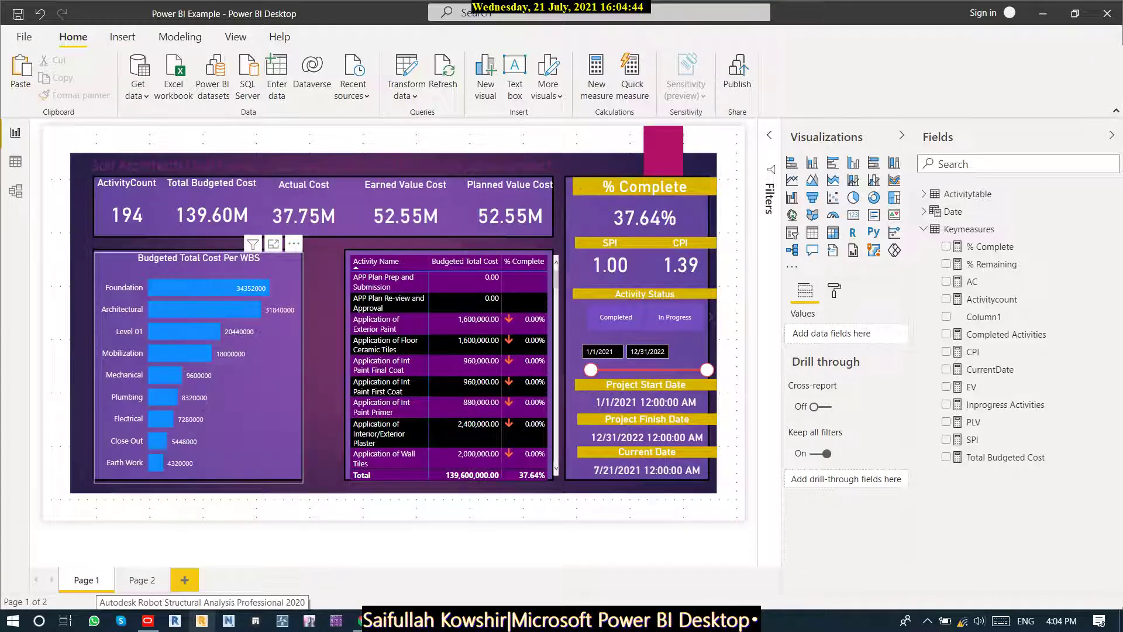
{"action": "left_click", "coordinate": [252, 404]}
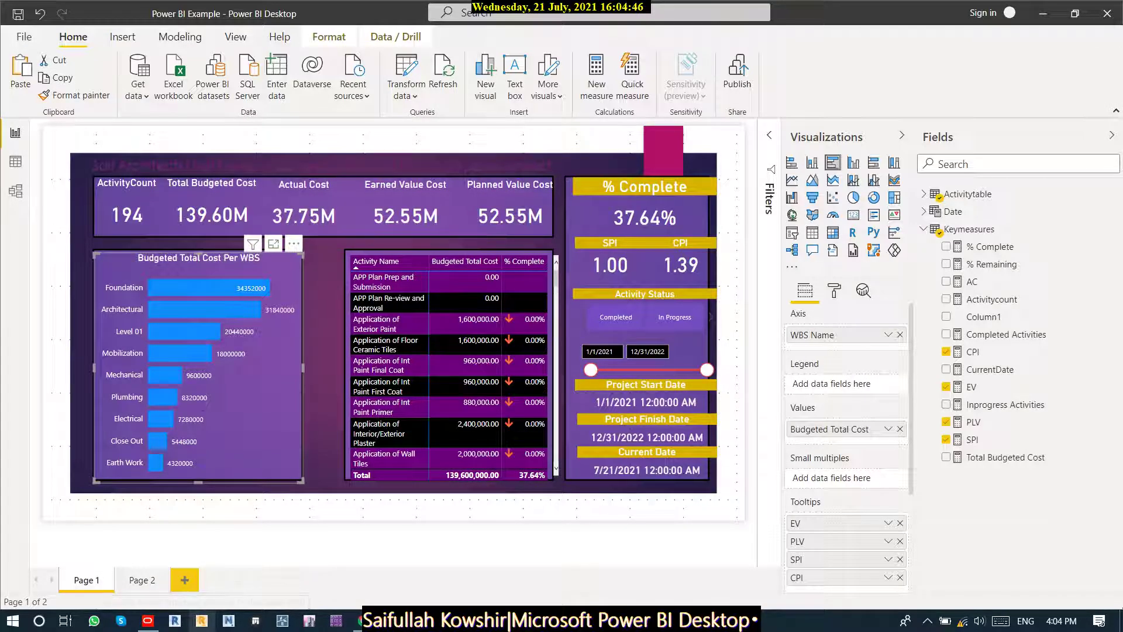
{"action": "left_click", "coordinate": [142, 580]}
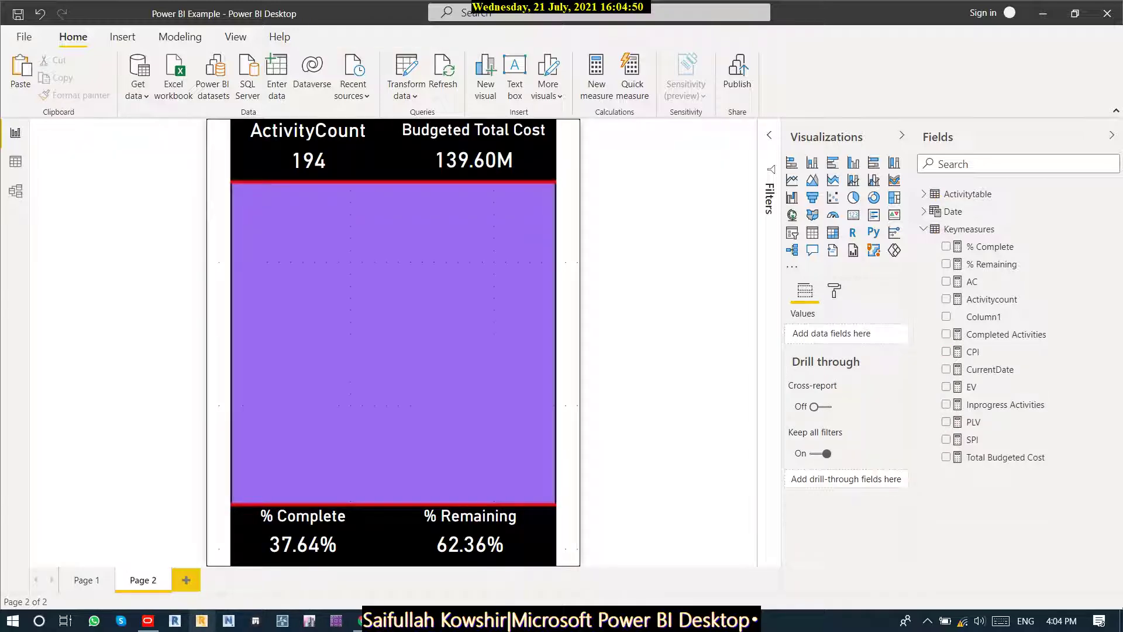
{"action": "key", "text": "ctrl+v"}
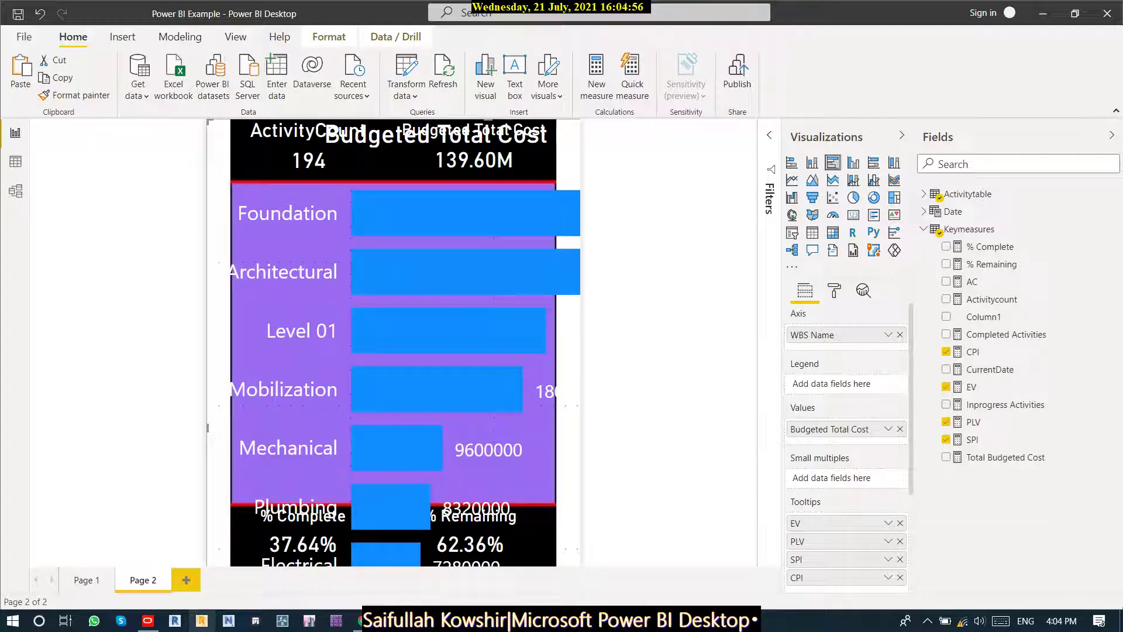
{"action": "left_click", "coordinate": [437, 389]}
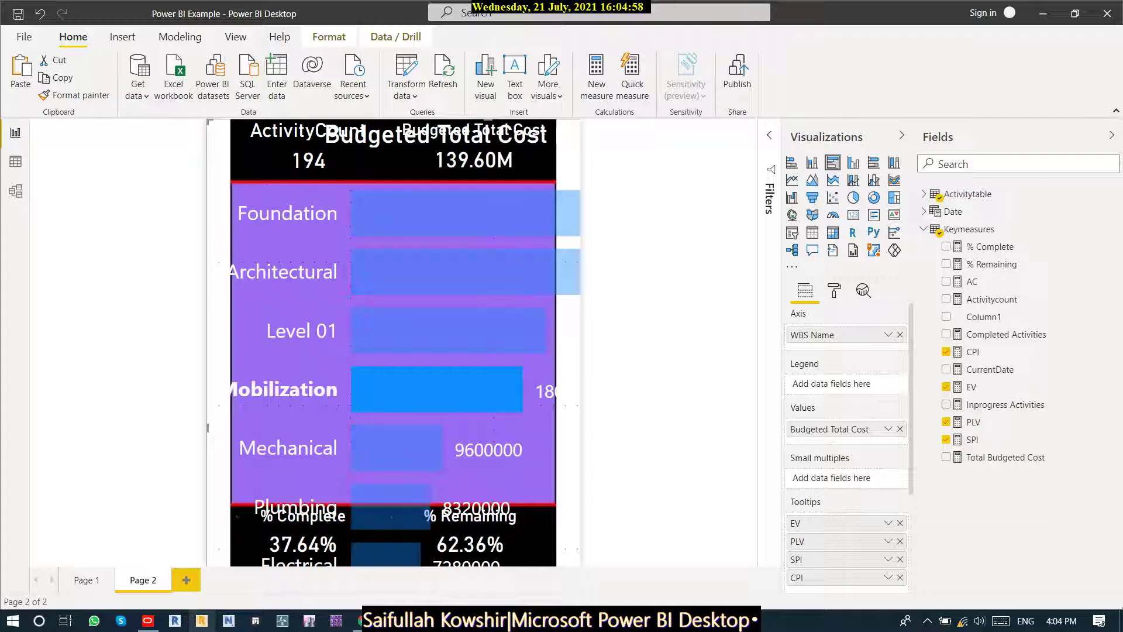
{"action": "left_click", "coordinate": [437, 390]}
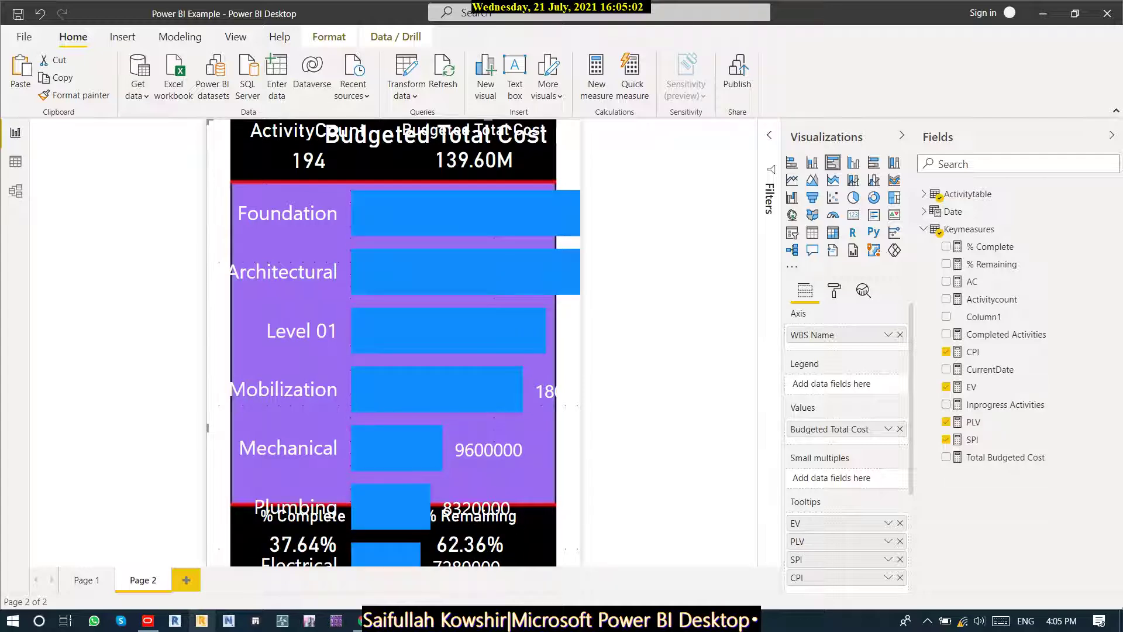
Shrink the pasted bar chart and fit it across the purple area between the two black bands.
{"action": "left_click_drag", "start_coordinate": [207, 428], "coordinate": [320, 428]}
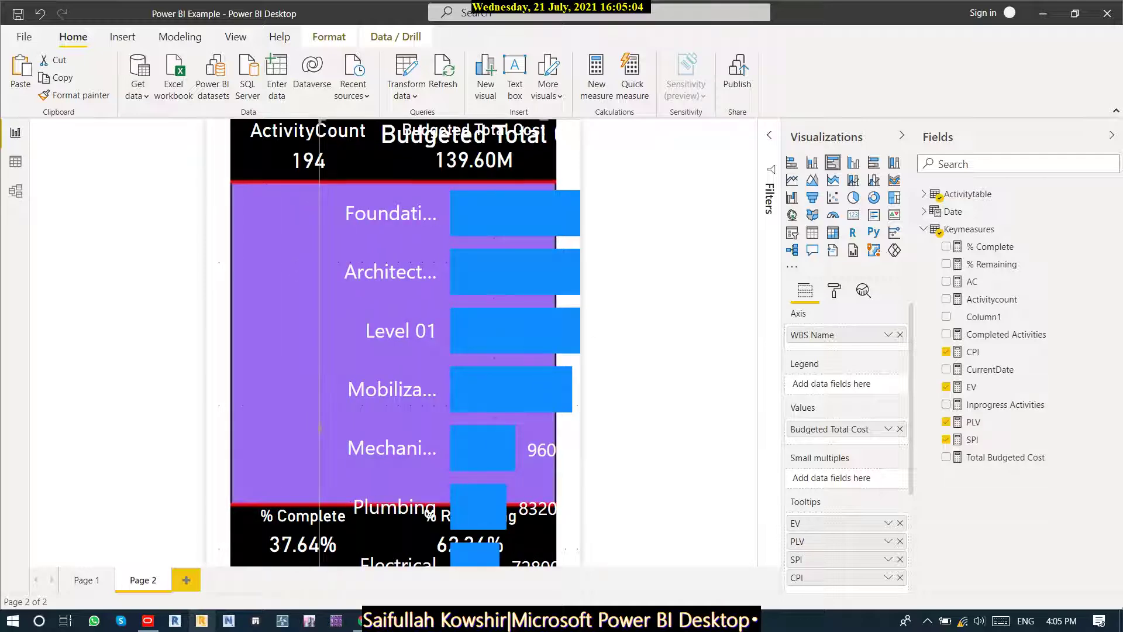
{"action": "left_click_drag", "start_coordinate": [319, 121], "coordinate": [384, 307]}
{"action": "left_click_drag", "start_coordinate": [433, 336], "coordinate": [279, 213]}
{"action": "left_click_drag", "start_coordinate": [424, 309], "coordinate": [554, 310]}
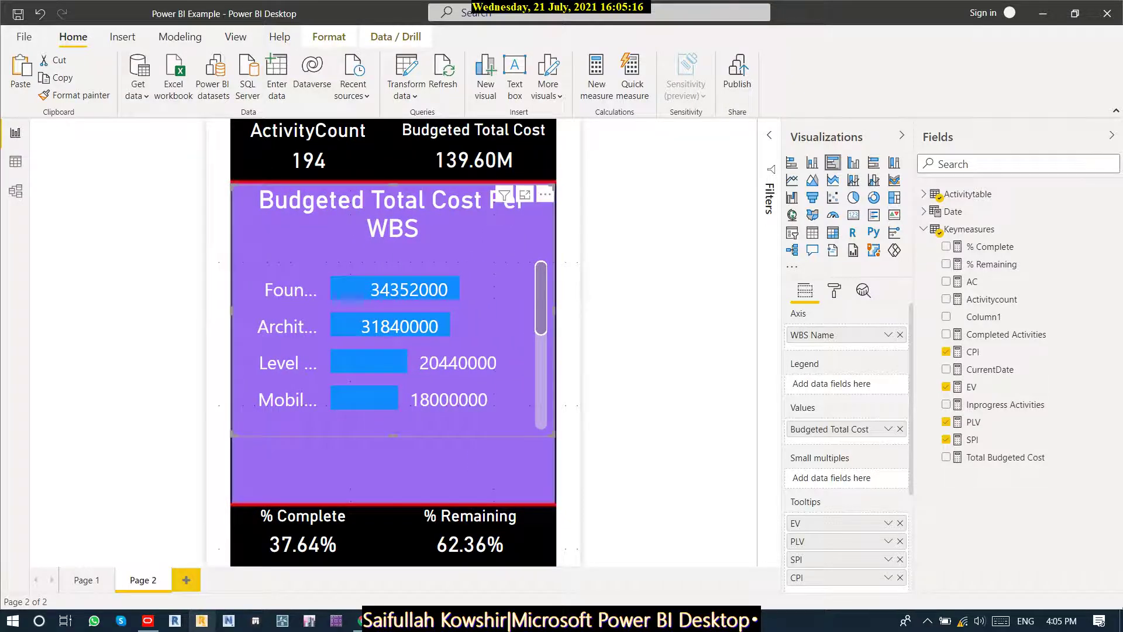
{"action": "left_click_drag", "start_coordinate": [393, 435], "coordinate": [393, 490]}
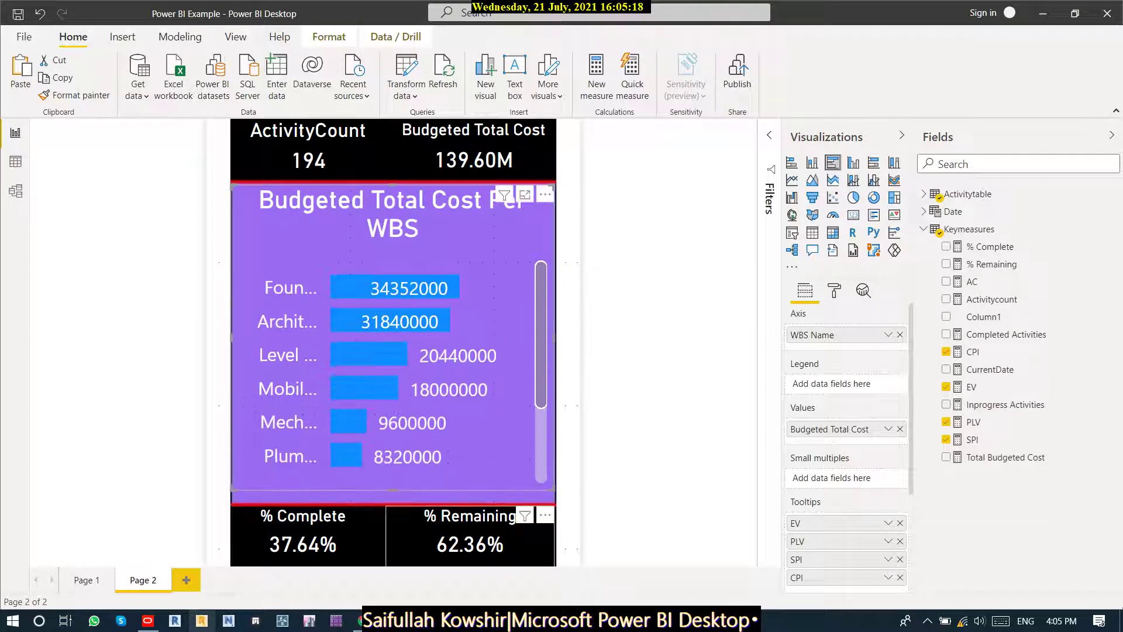
{"action": "double_click", "coordinate": [402, 499]}
{"action": "left_click", "coordinate": [395, 286]}
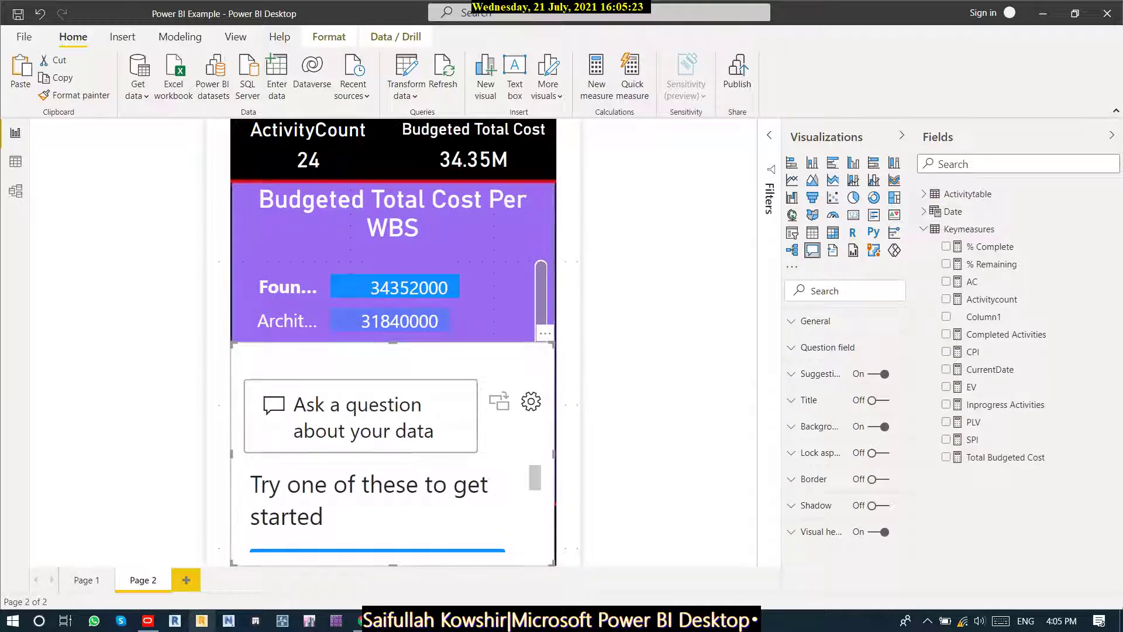
{"action": "key", "text": "Delete"}
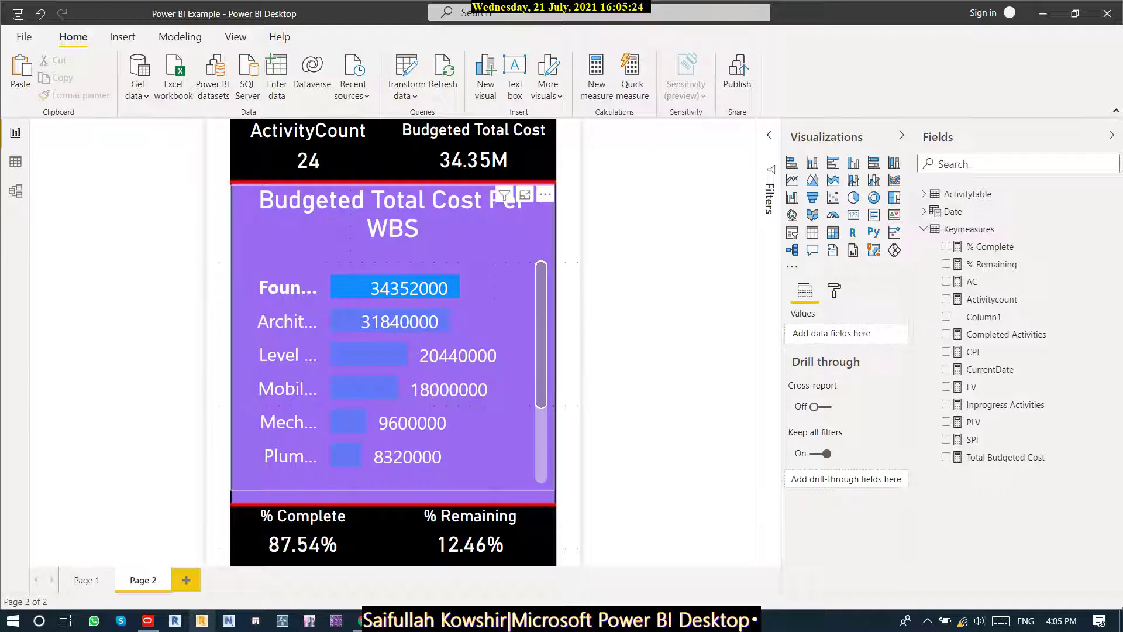
{"action": "left_click", "coordinate": [395, 287]}
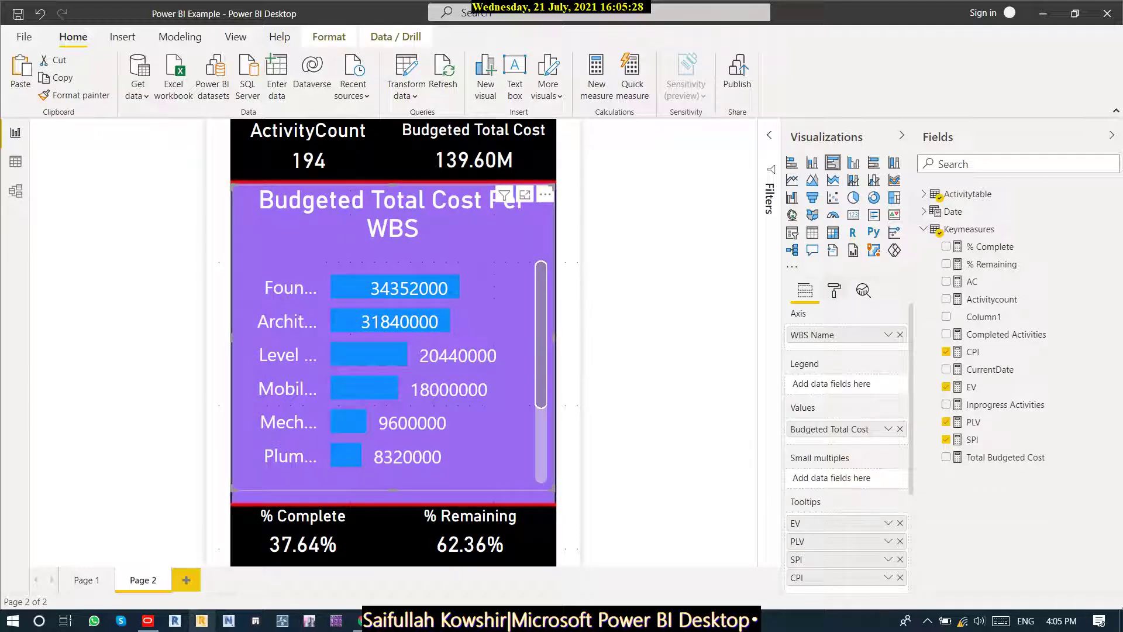
Reduce the text size of the bar chart's data labels to 8 pt.
{"action": "left_click", "coordinate": [834, 291]}
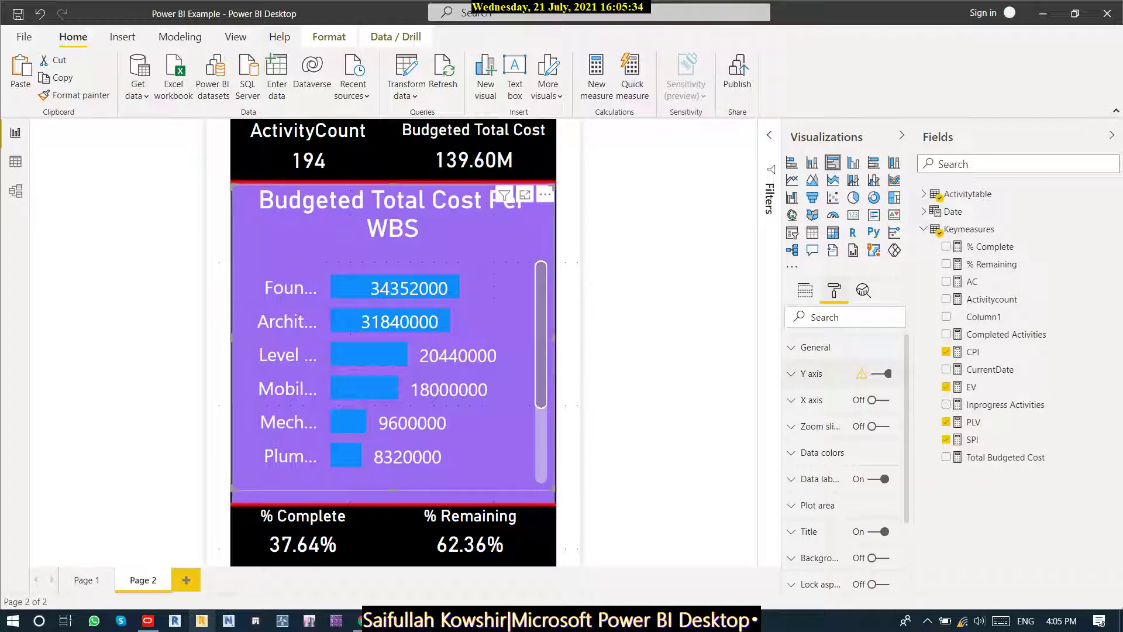
{"action": "left_click", "coordinate": [813, 478]}
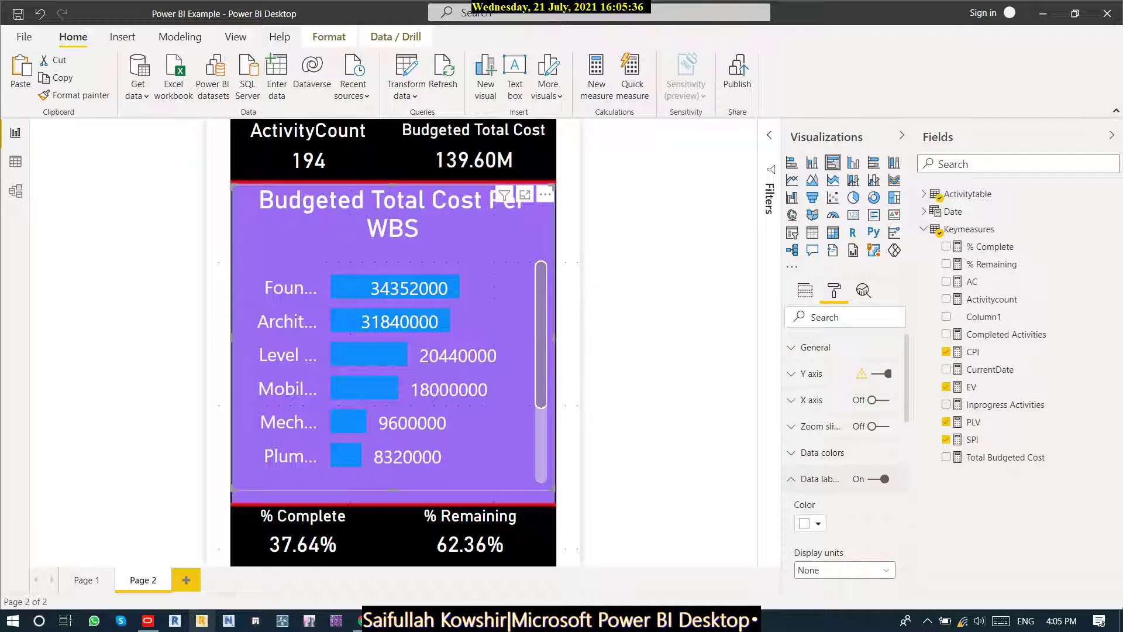
{"action": "scroll", "coordinate": [849, 504], "scroll_direction": "down", "scroll_amount": 10}
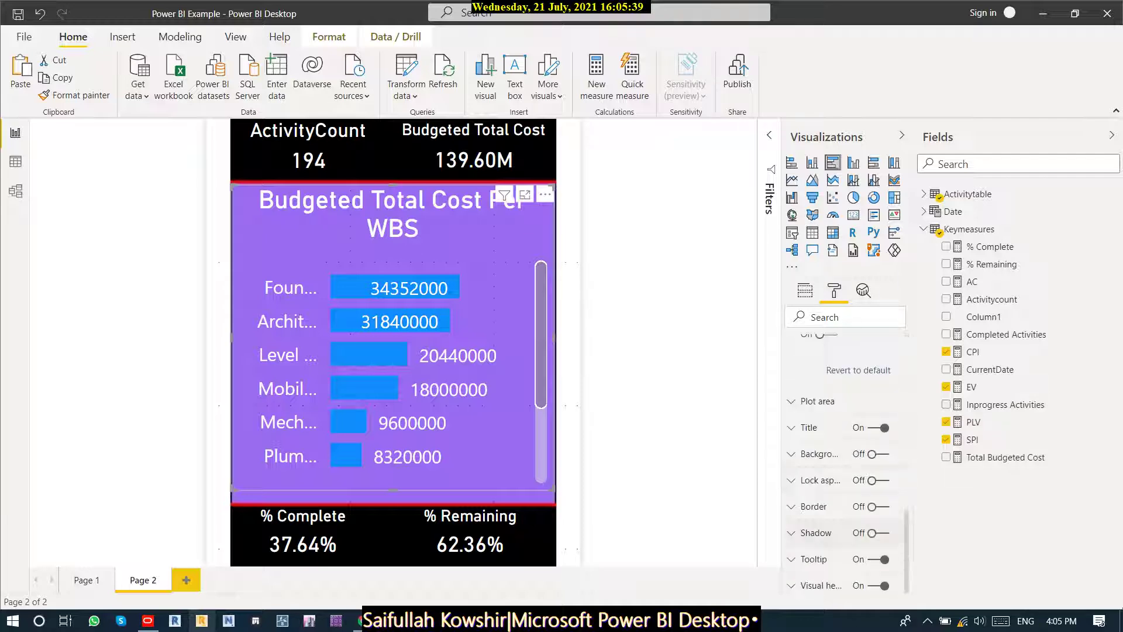
{"action": "scroll", "coordinate": [849, 504], "scroll_direction": "up", "scroll_amount": 10}
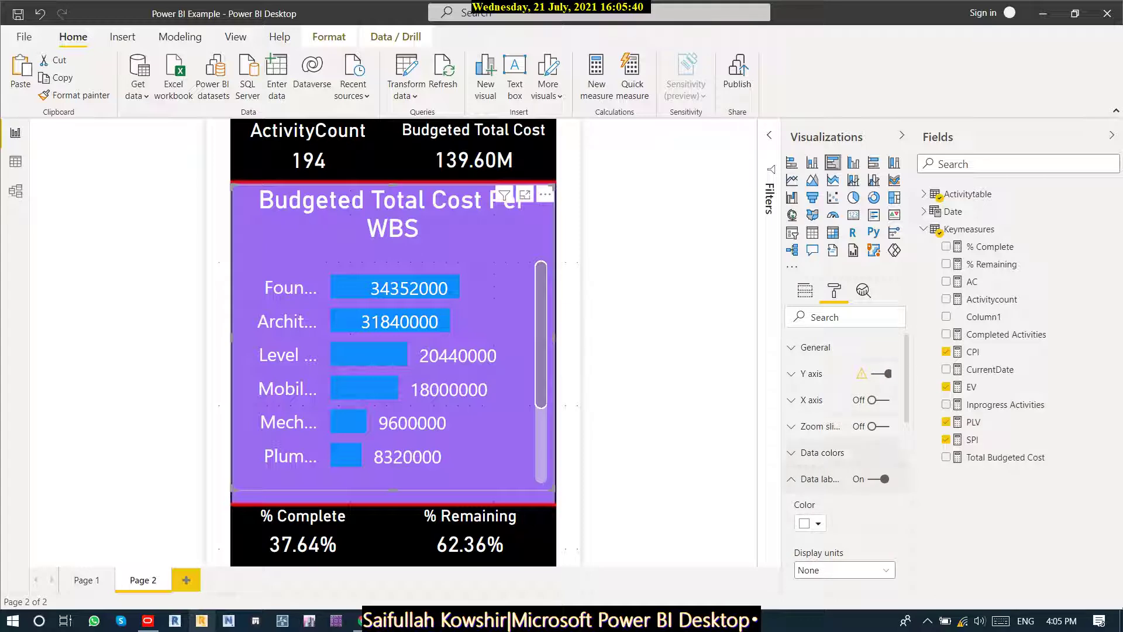
{"action": "scroll", "coordinate": [845, 457], "scroll_direction": "down", "scroll_amount": 2}
{"action": "scroll", "coordinate": [845, 457], "scroll_direction": "down", "scroll_amount": 2}
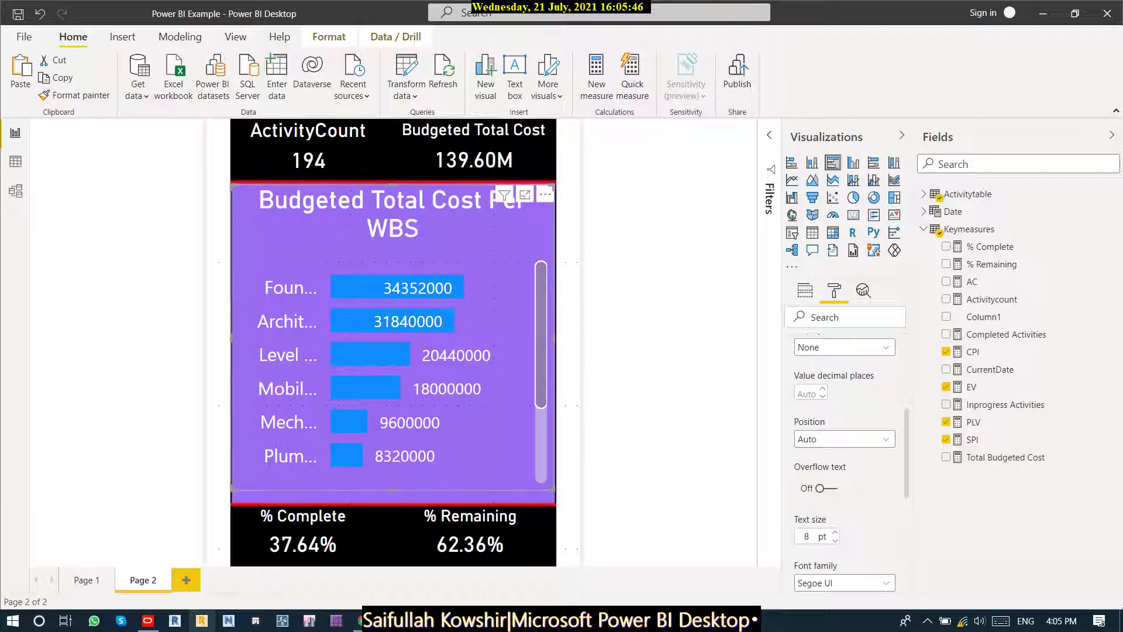
Reduce the text size of the bar chart's Y axis labels to 8 pt.
{"action": "scroll", "coordinate": [873, 379], "scroll_direction": "up", "scroll_amount": 4}
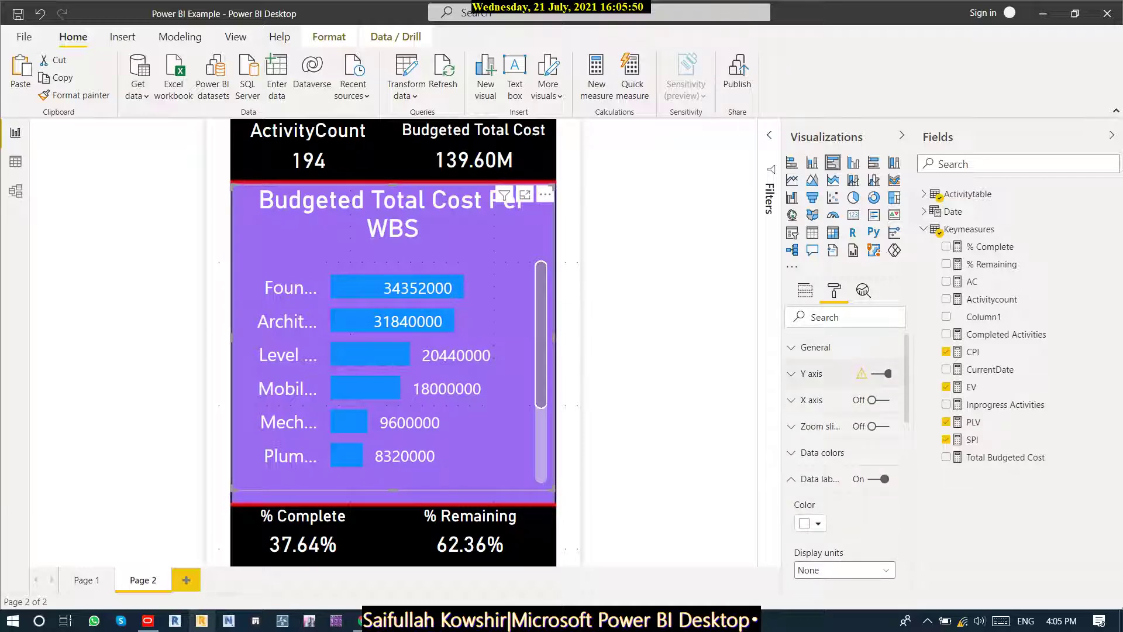
{"action": "left_click", "coordinate": [816, 373]}
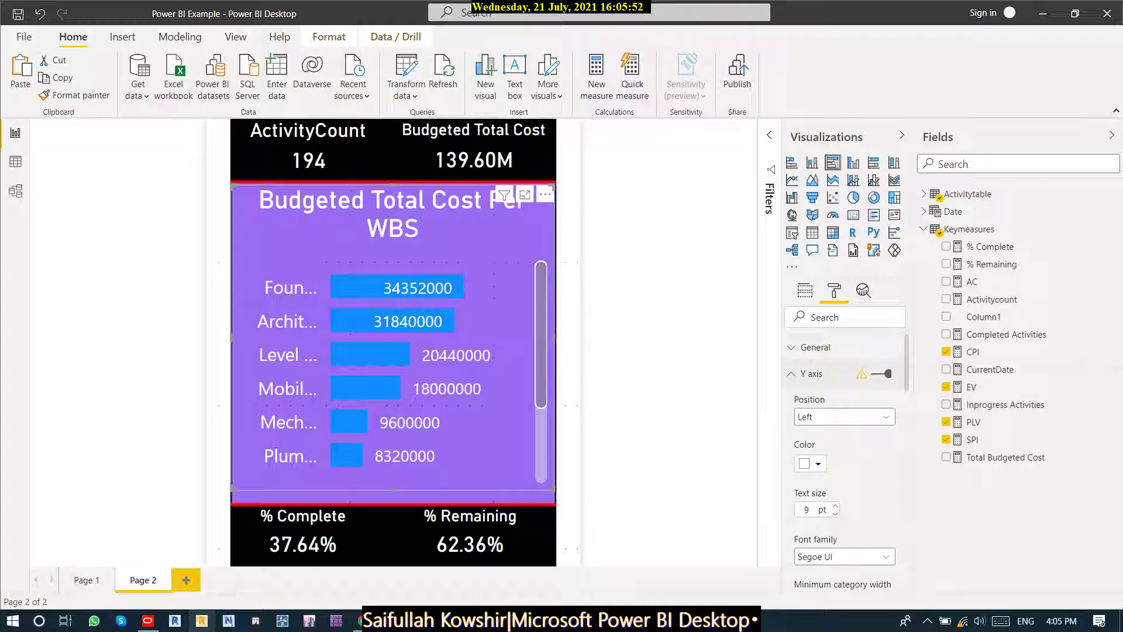
{"action": "scroll", "coordinate": [842, 409], "scroll_direction": "down", "scroll_amount": 4}
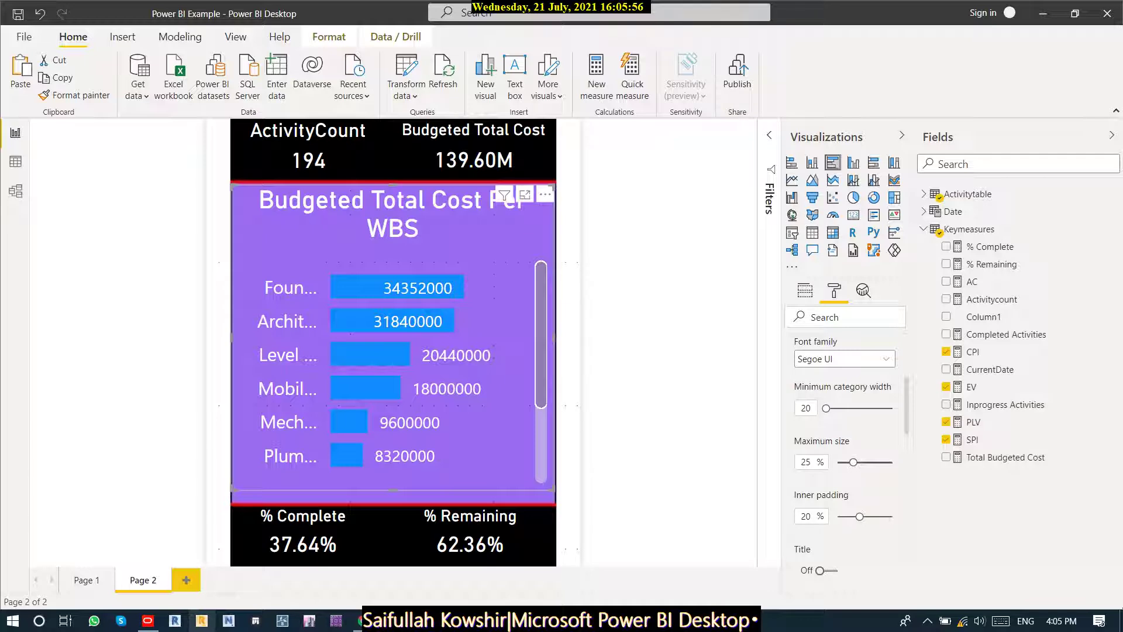
{"action": "scroll", "coordinate": [842, 456], "scroll_direction": "up", "scroll_amount": 3}
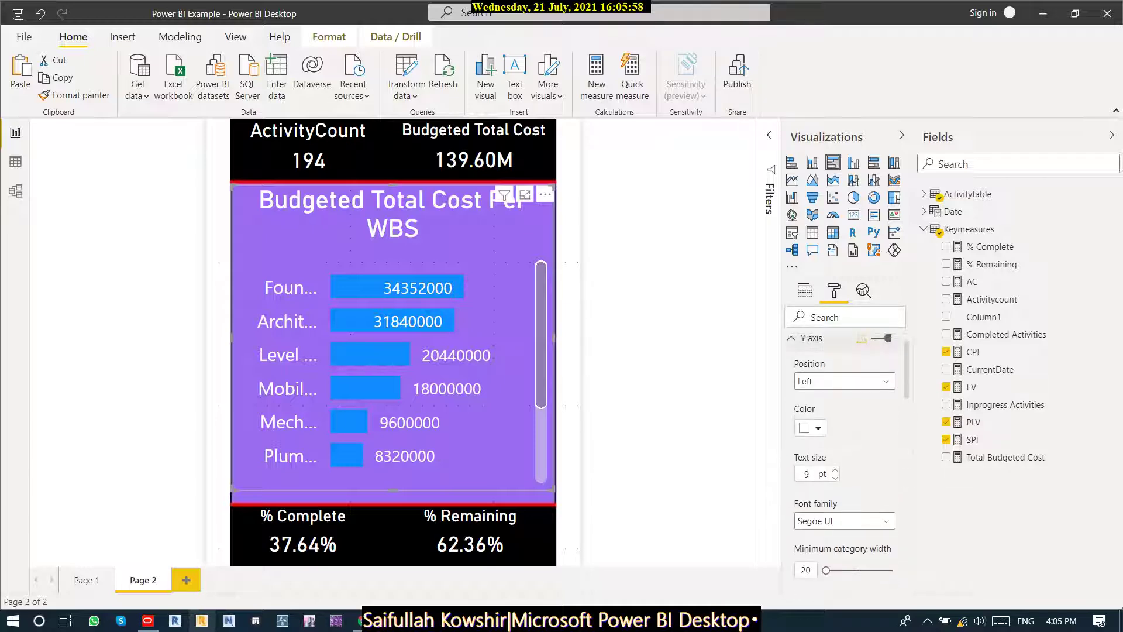
{"action": "scroll", "coordinate": [843, 457], "scroll_direction": "up", "scroll_amount": 1}
{"action": "left_click", "coordinate": [835, 487]}
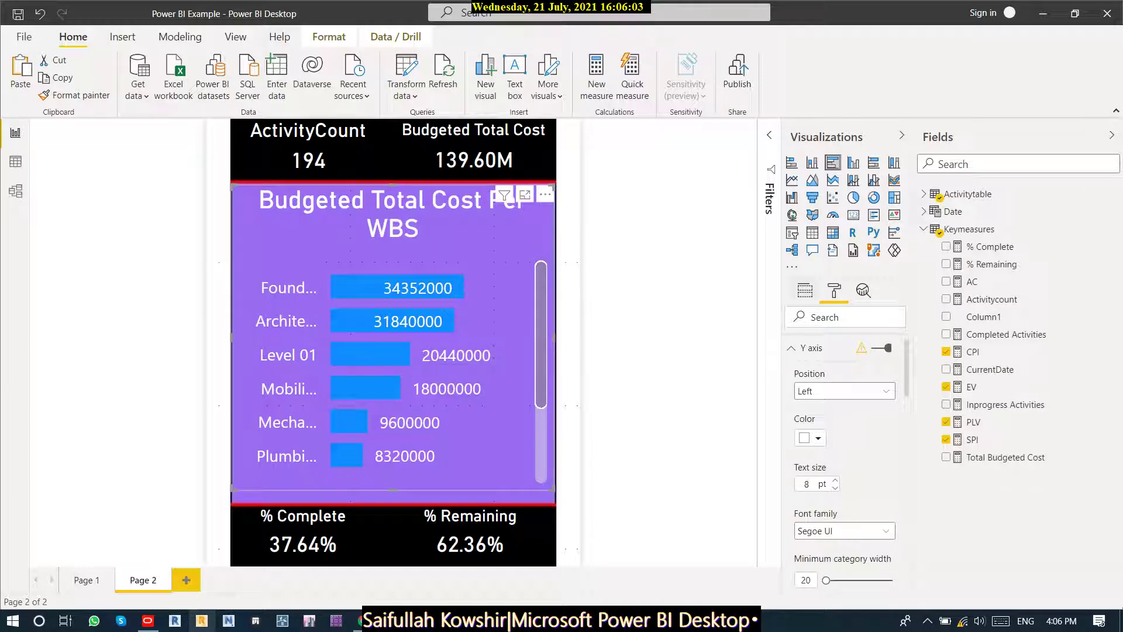
Replace WBS Name with Activity Name from Activitytable as the bar chart's axis field.
{"action": "left_click", "coordinate": [805, 290]}
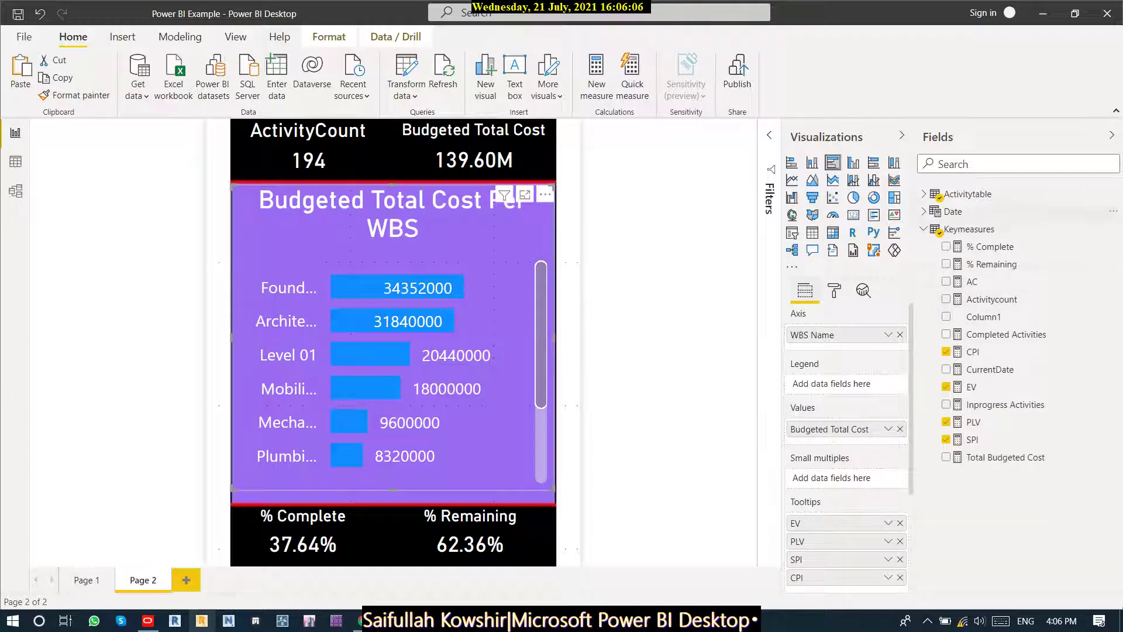
{"action": "left_click", "coordinate": [923, 194]}
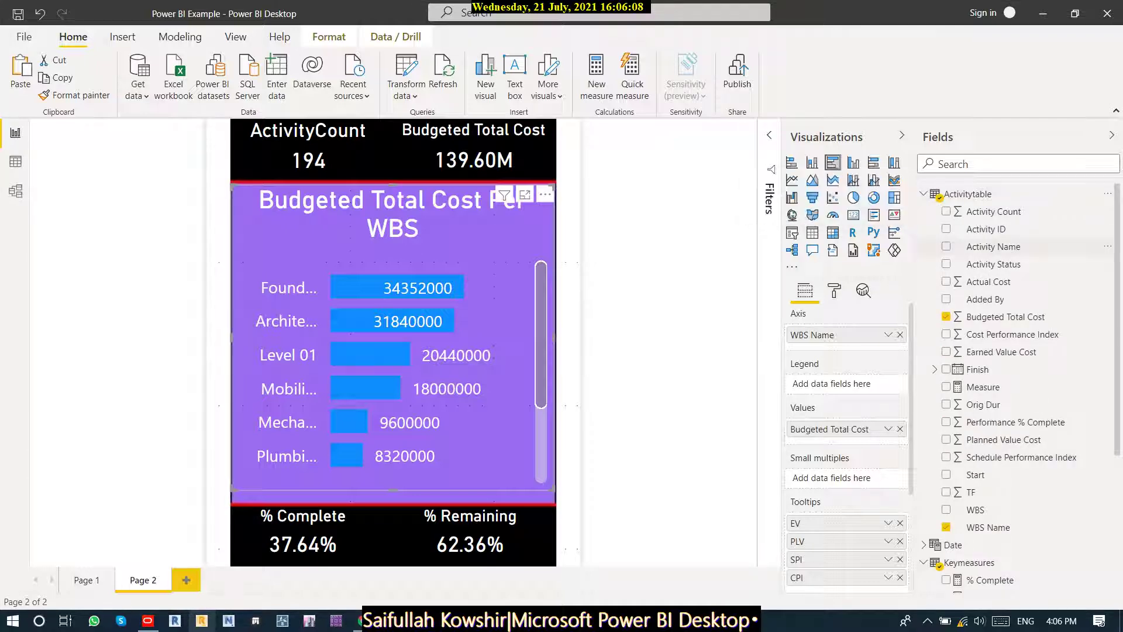
{"action": "left_click_drag", "start_coordinate": [993, 246], "coordinate": [867, 333]}
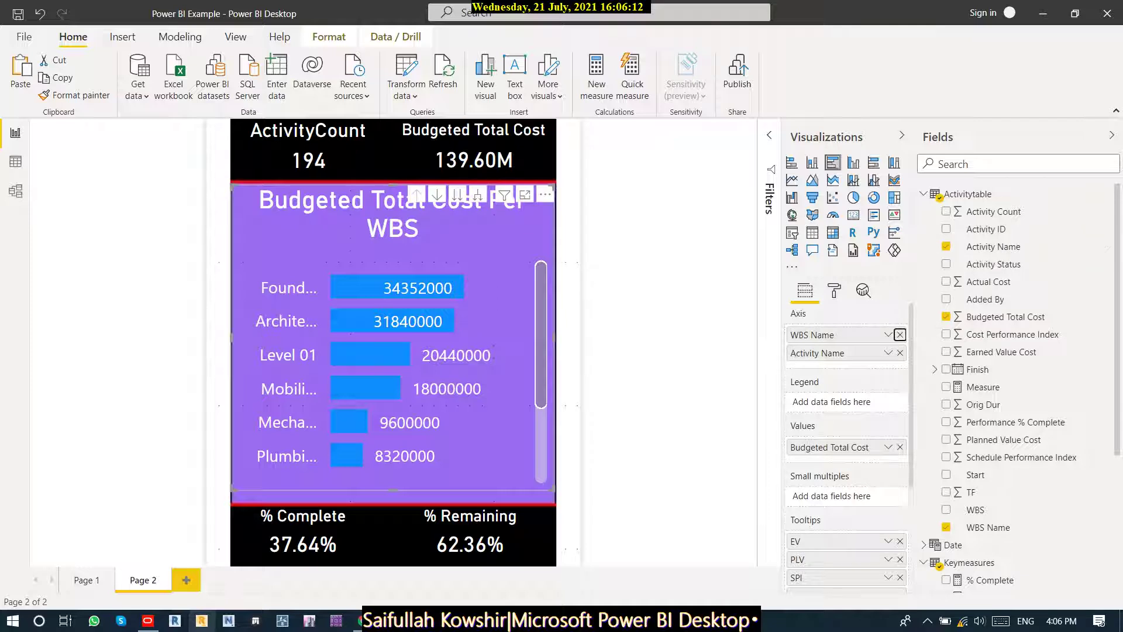
{"action": "left_click", "coordinate": [899, 334]}
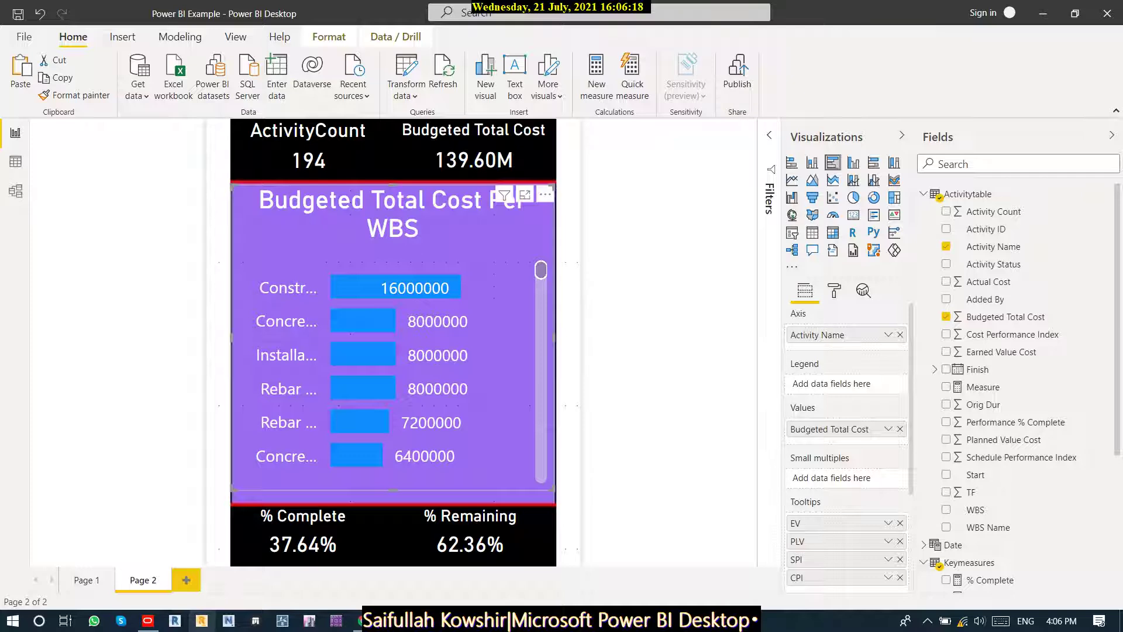
Try a 6 pt text size for the bar chart's Y axis labels and return it to 8 pt.
{"action": "left_click", "coordinate": [834, 291]}
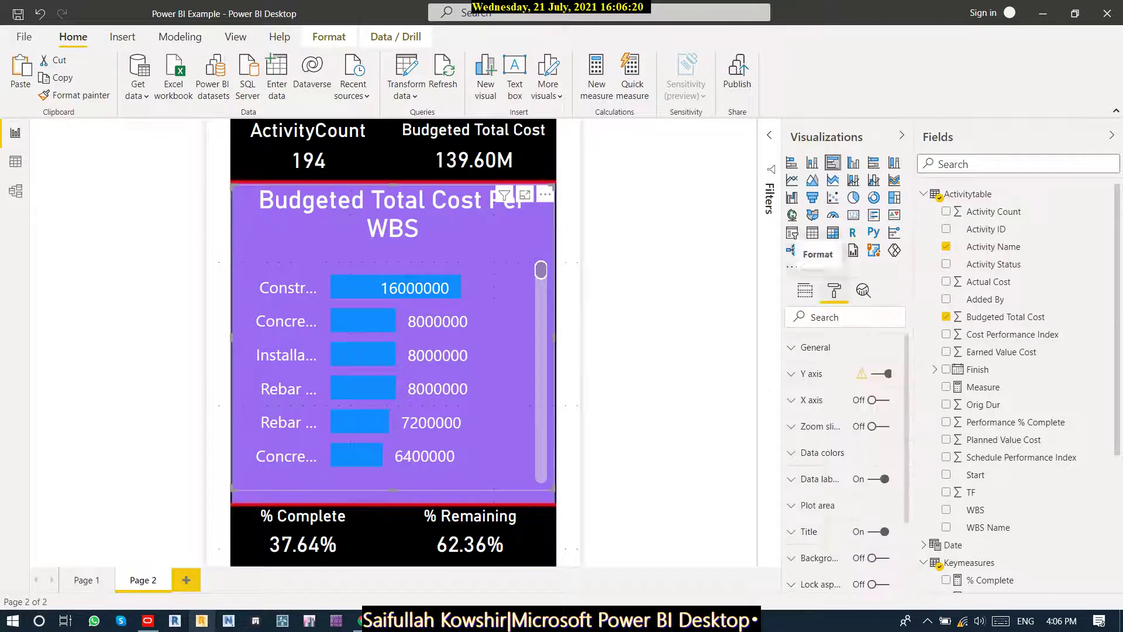
{"action": "left_click", "coordinate": [810, 374]}
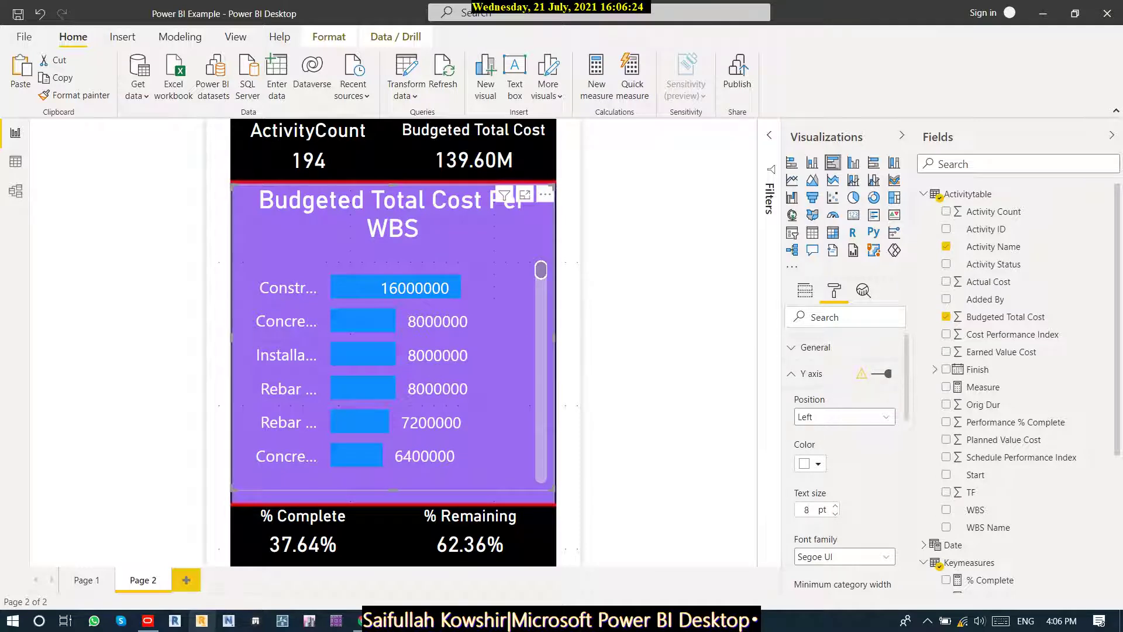
{"action": "double_click", "coordinate": [807, 509]}
{"action": "type", "text": "6"}
{"action": "double_click", "coordinate": [806, 509]}
{"action": "type", "text": "8"}
{"action": "left_click", "coordinate": [844, 556]}
{"action": "left_click", "coordinate": [831, 537]}
Set the maximum size of the bar chart's Y axis to 50% to give the activity names more room.
{"action": "scroll", "coordinate": [845, 462], "scroll_direction": "down", "scroll_amount": 5}
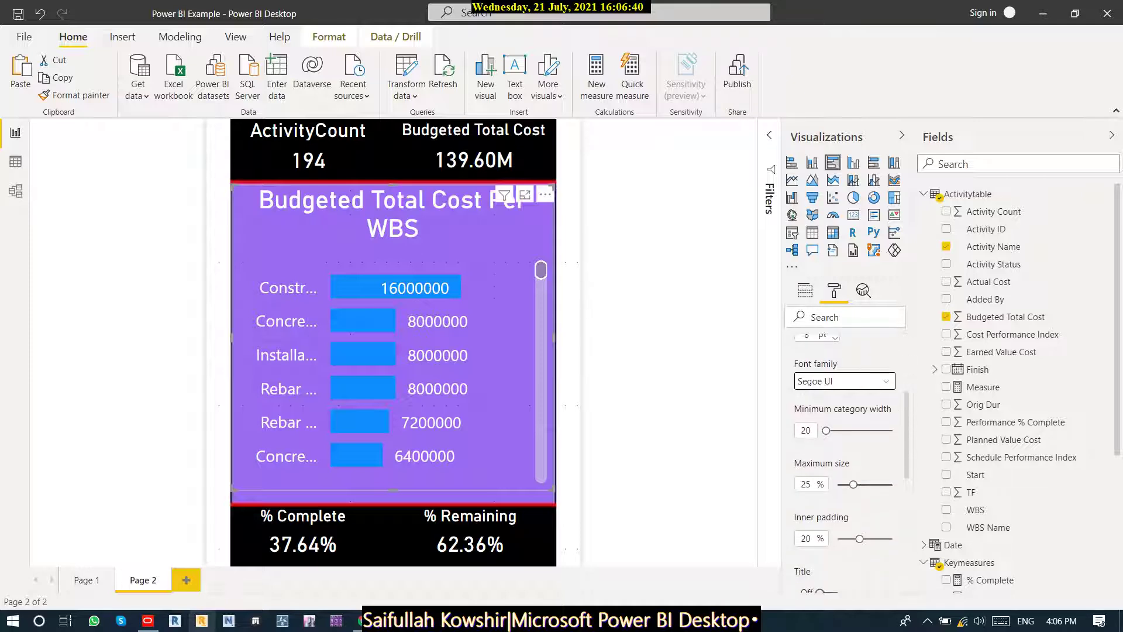
{"action": "left_click", "coordinate": [865, 484]}
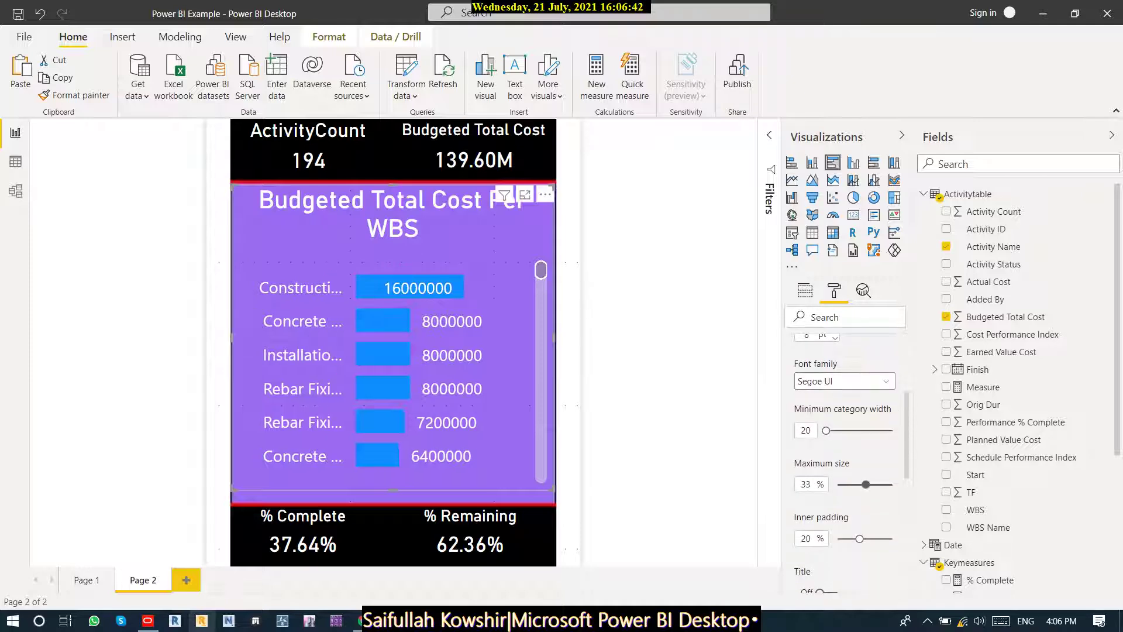
{"action": "left_click_drag", "start_coordinate": [866, 484], "coordinate": [892, 484]}
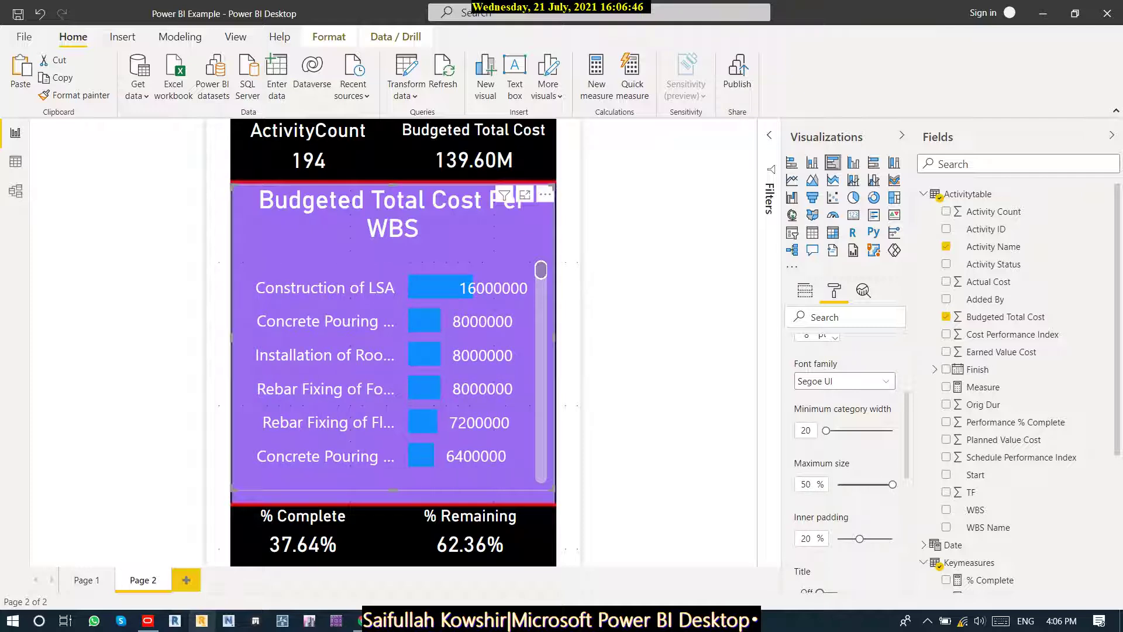
Reduce the maximum size of the bar chart's Y axis to 22%.
{"action": "left_click_drag", "start_coordinate": [892, 484], "coordinate": [854, 484]}
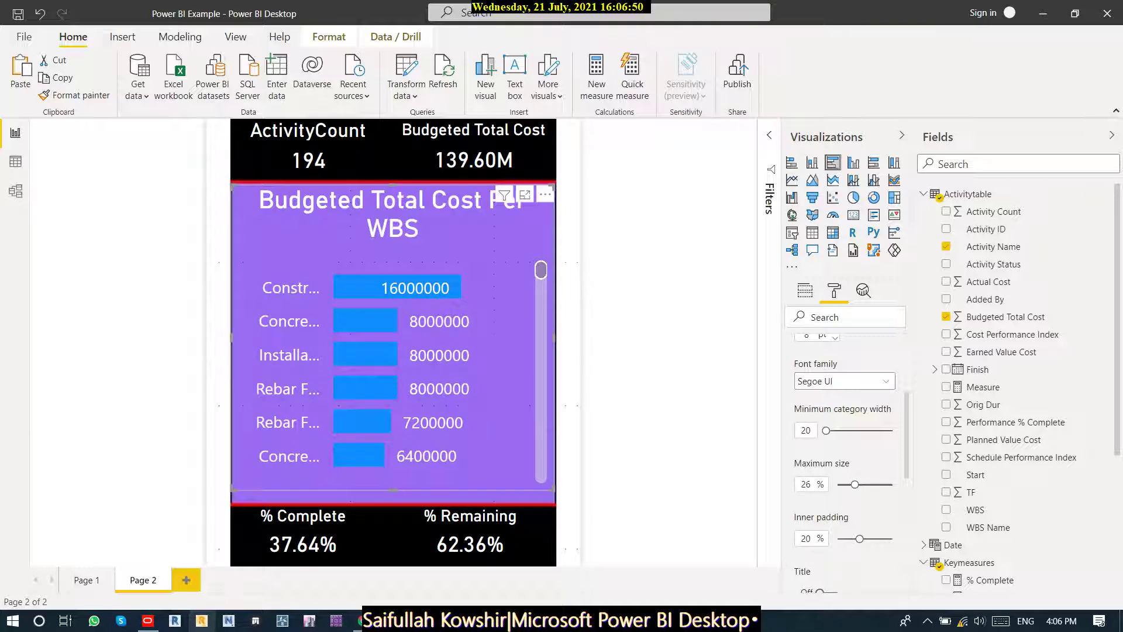
{"action": "left_click_drag", "start_coordinate": [855, 485], "coordinate": [848, 484]}
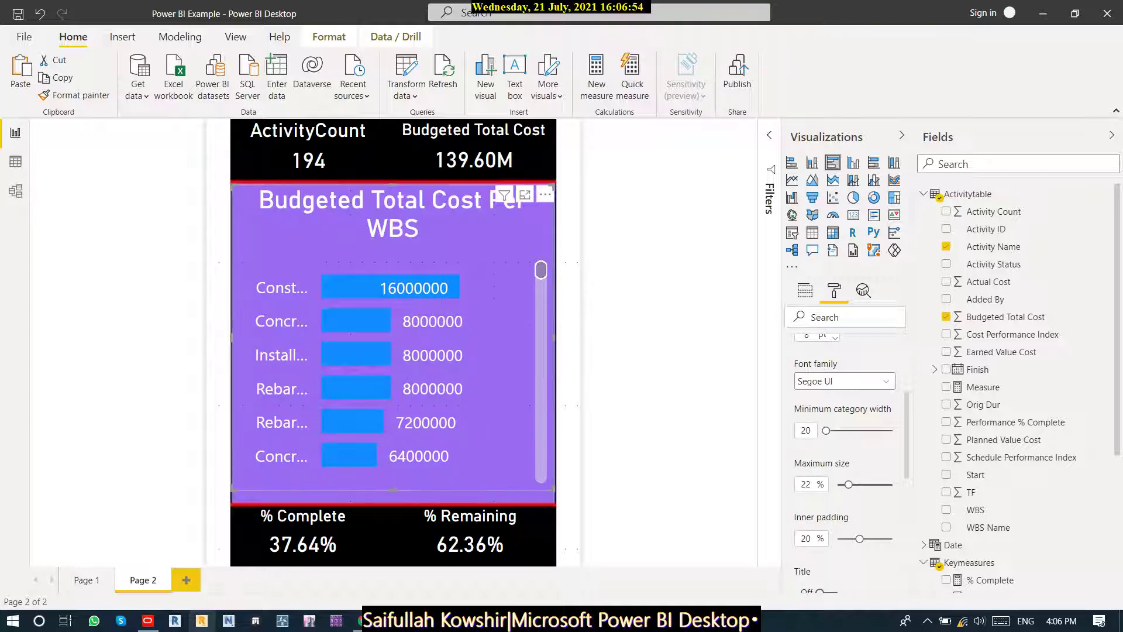
Try a donut chart in place of the budgeted cost bar chart and convert the visual to a gauge.
{"action": "mouse_move", "coordinate": [386, 287]}
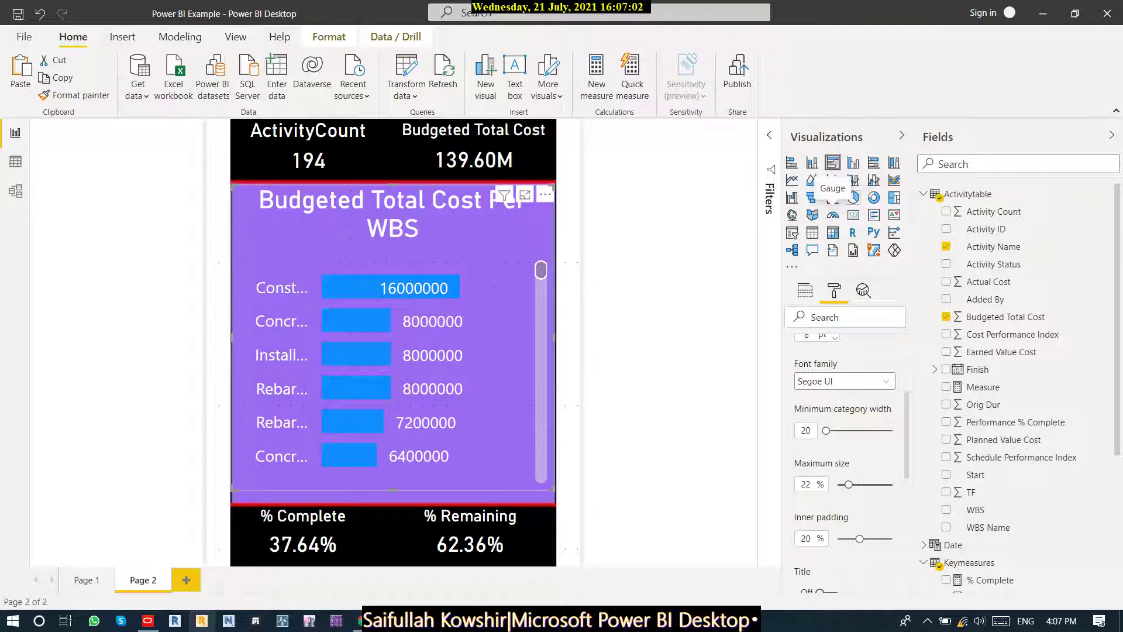
{"action": "left_click", "coordinate": [873, 197]}
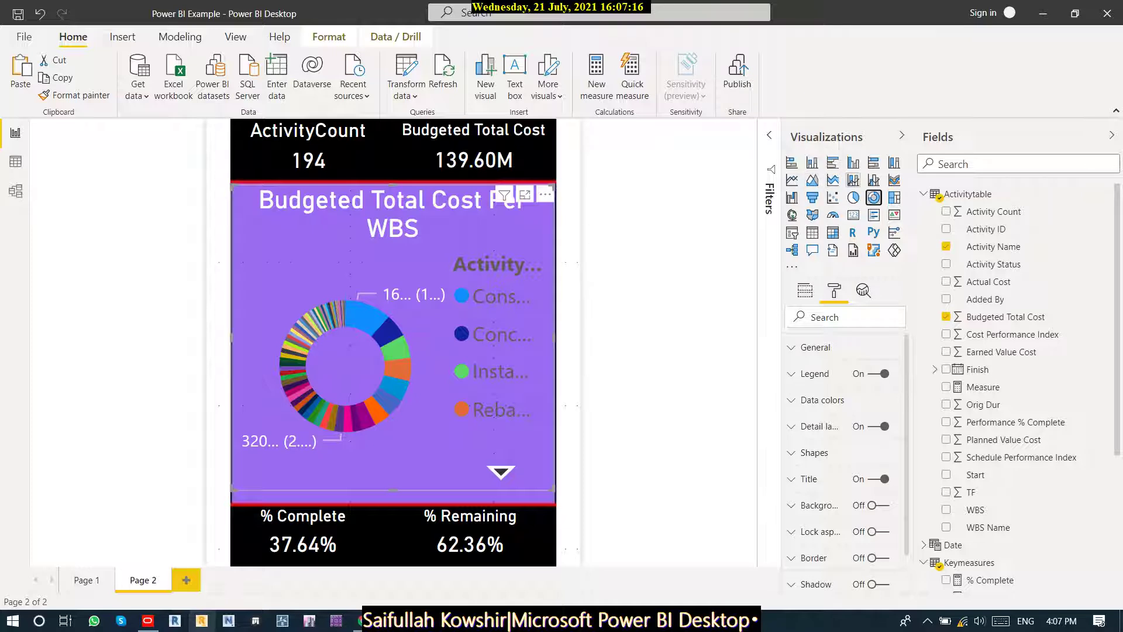
{"action": "left_click", "coordinate": [833, 215]}
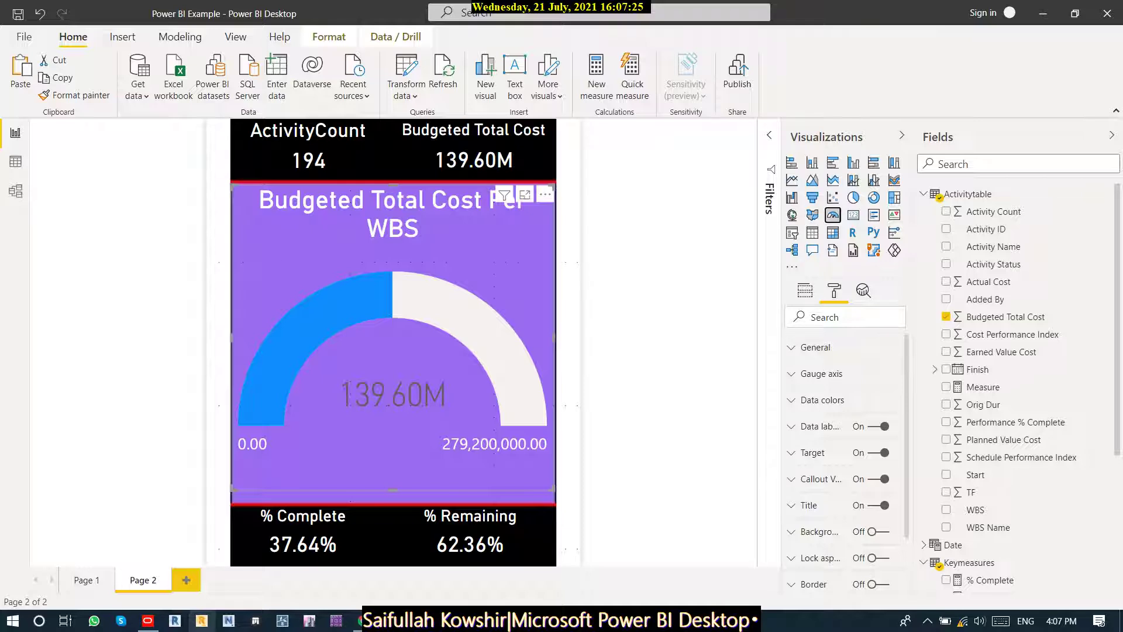
Try Budgeted Total Cost as the gauge's maximum value and as its target value, and remove the field from the gauge.
{"action": "left_click", "coordinate": [805, 291]}
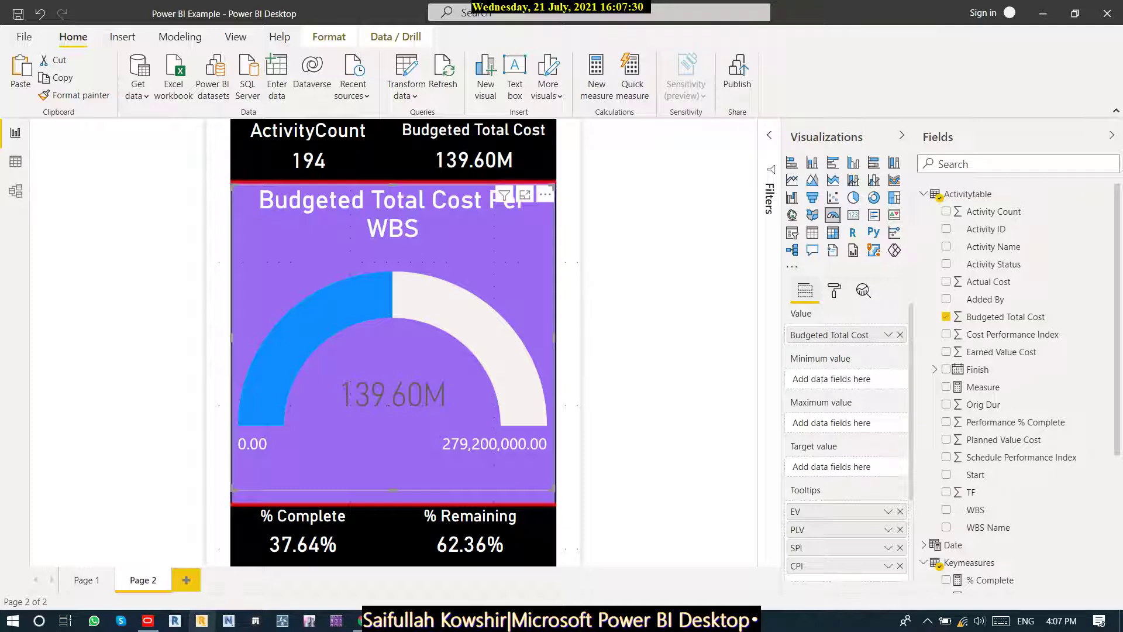
{"action": "left_click_drag", "start_coordinate": [837, 335], "coordinate": [837, 423]}
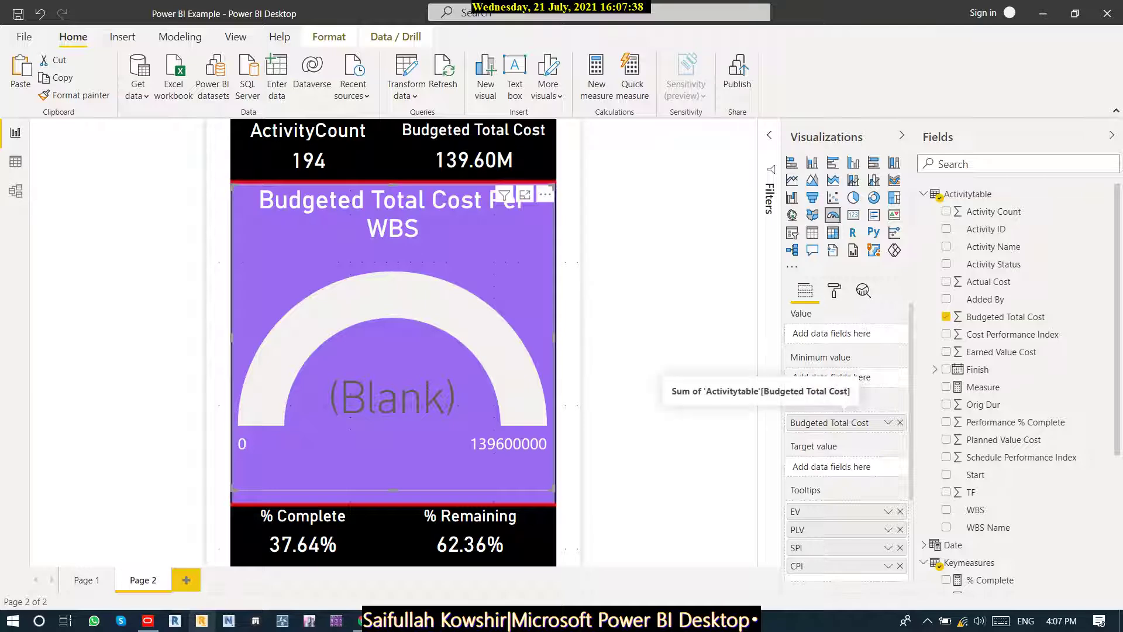
{"action": "left_click_drag", "start_coordinate": [837, 422], "coordinate": [831, 466]}
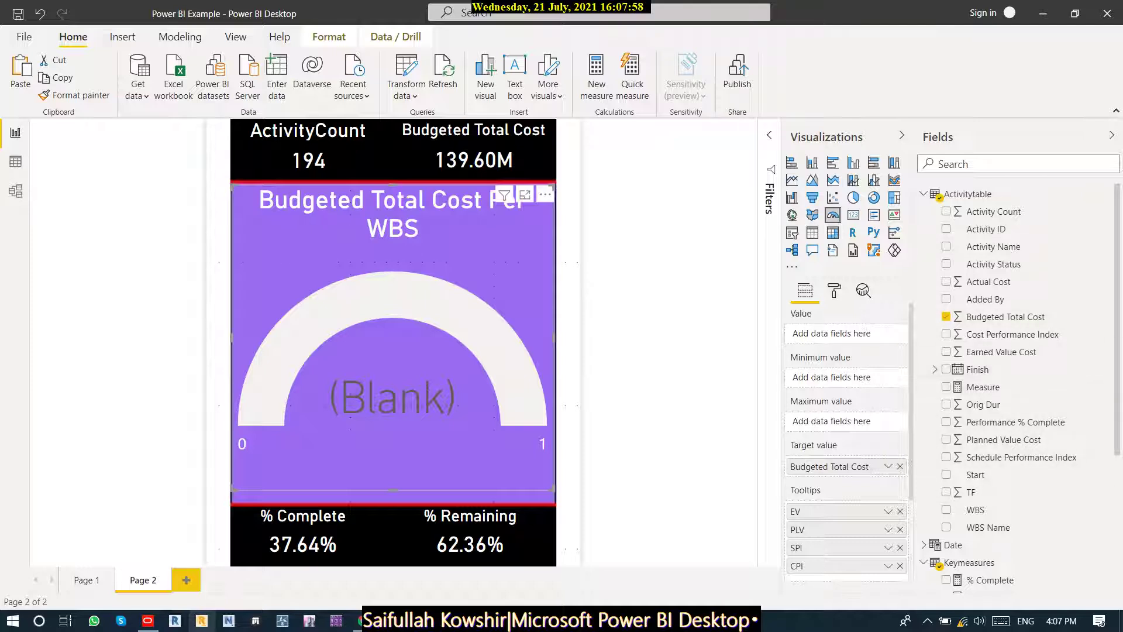
{"action": "scroll", "coordinate": [1018, 386], "scroll_direction": "down", "scroll_amount": 3}
{"action": "left_click", "coordinate": [900, 466]}
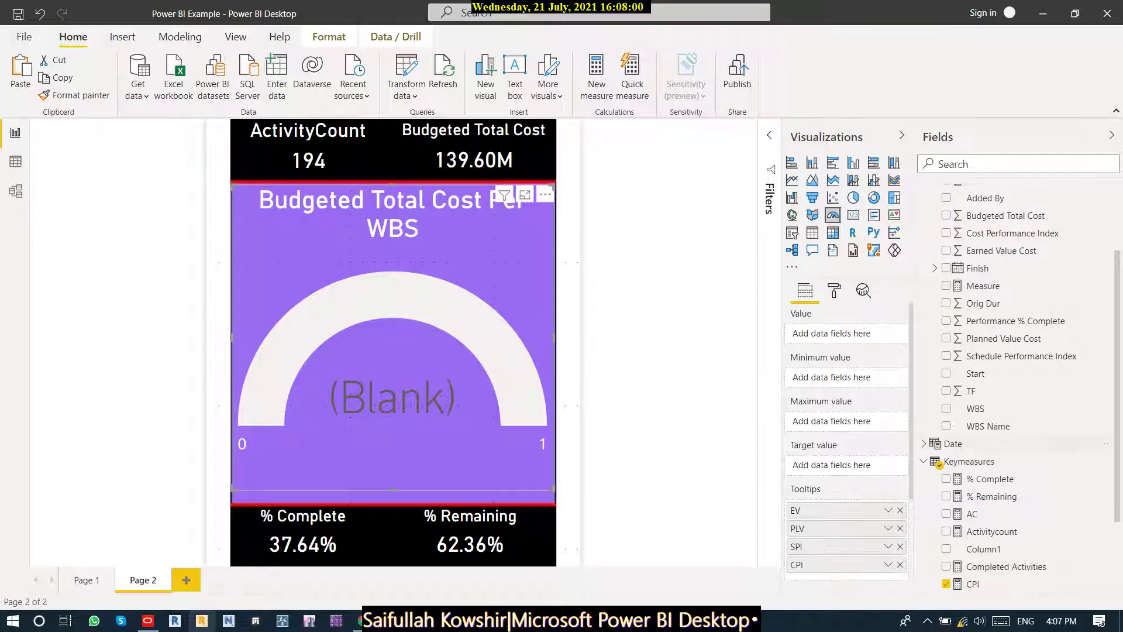
Remove the EV, PLV, SPI and CPI fields from the gauge's tooltips.
{"action": "scroll", "coordinate": [1107, 479], "scroll_direction": "down", "scroll_amount": 3}
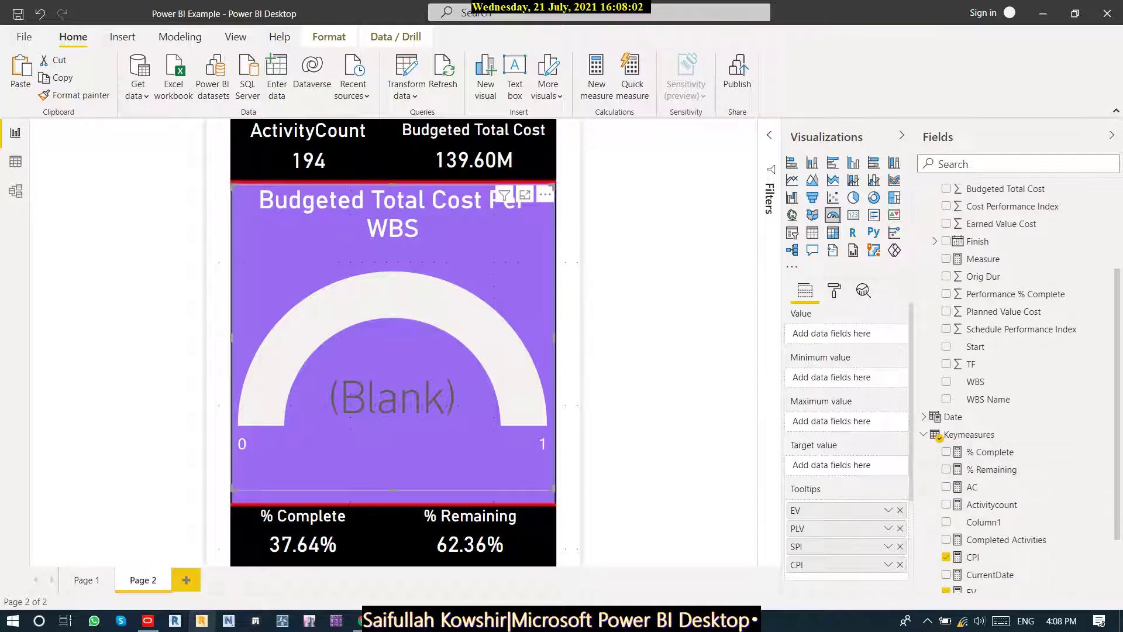
{"action": "scroll", "coordinate": [1018, 386], "scroll_direction": "down", "scroll_amount": 1}
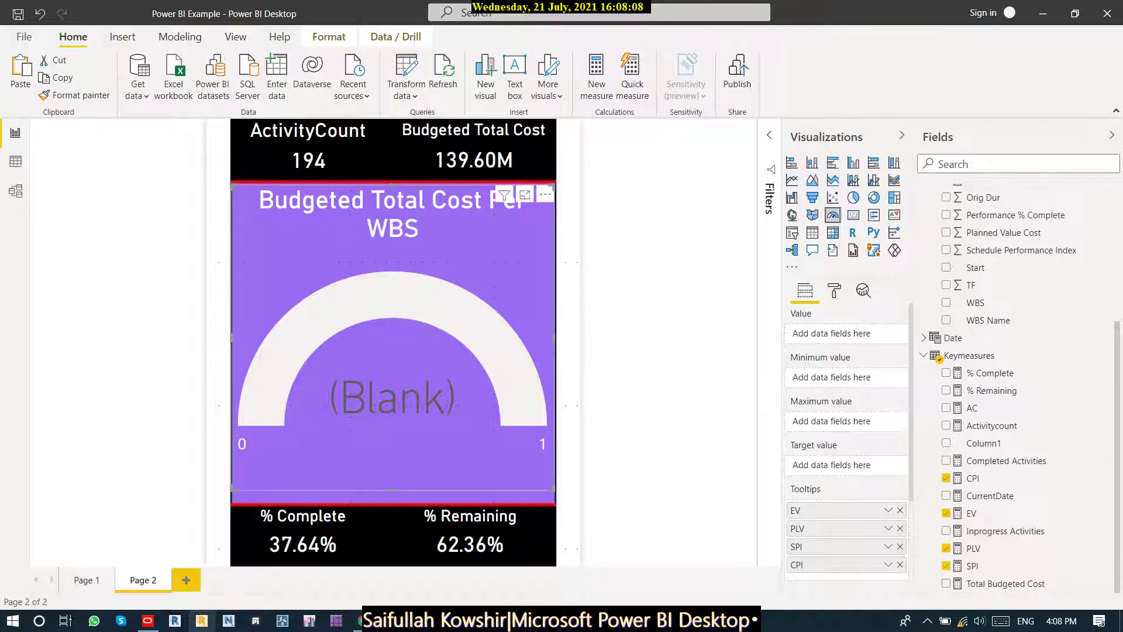
{"action": "left_click", "coordinate": [900, 510]}
{"action": "left_click", "coordinate": [899, 510]}
{"action": "left_click", "coordinate": [900, 510]}
{"action": "left_click", "coordinate": [900, 510]}
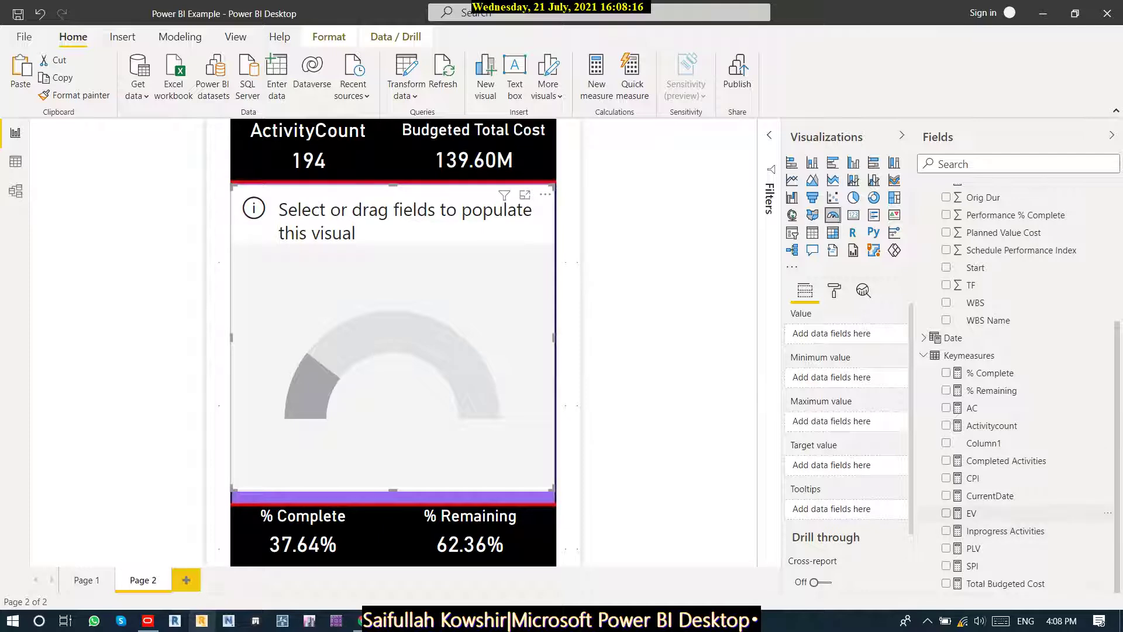
Assign the Total Budgeted Cost measure as the gauge's target value and the EV measure as its value.
{"action": "left_click_drag", "start_coordinate": [1005, 583], "coordinate": [854, 467]}
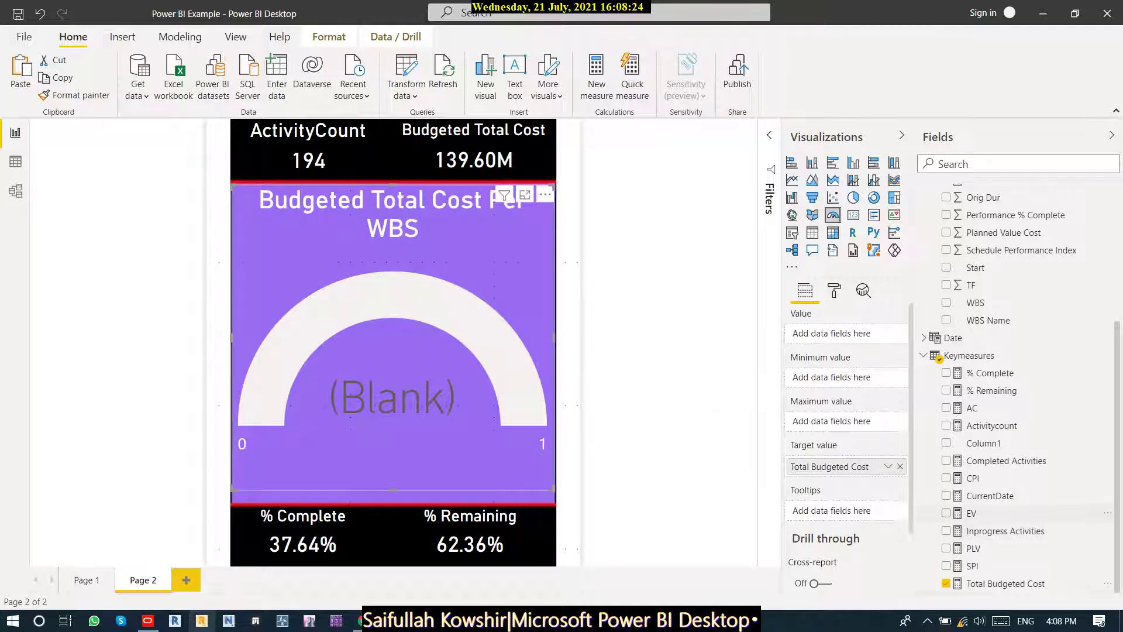
{"action": "left_click_drag", "start_coordinate": [971, 512], "coordinate": [847, 335]}
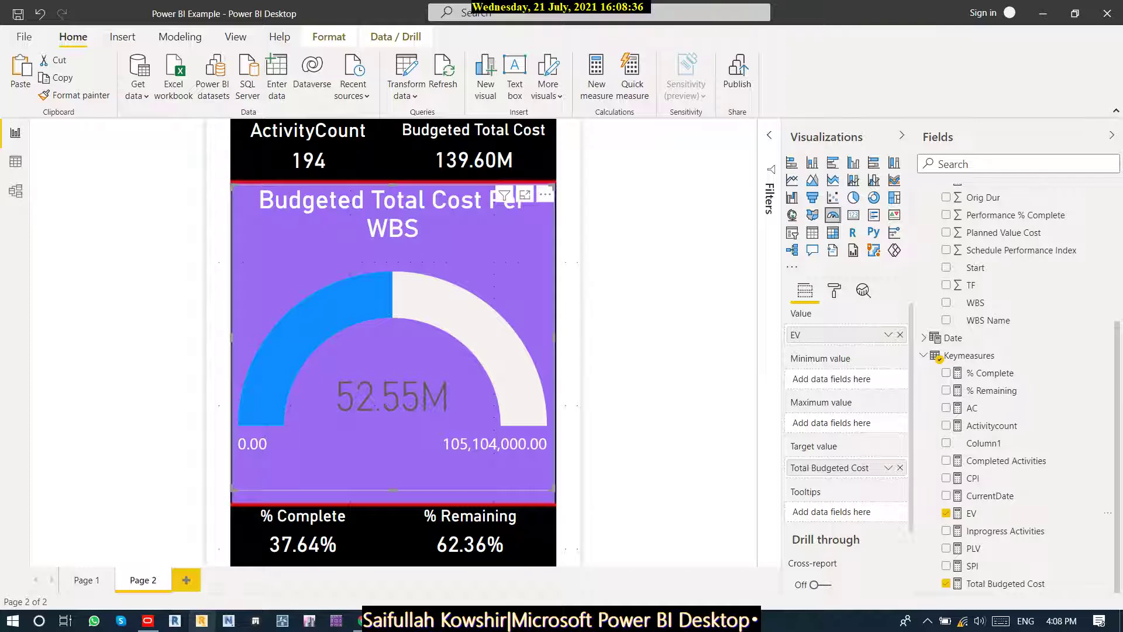
Set the color of the gauge's target to white.
{"action": "left_click", "coordinate": [834, 290]}
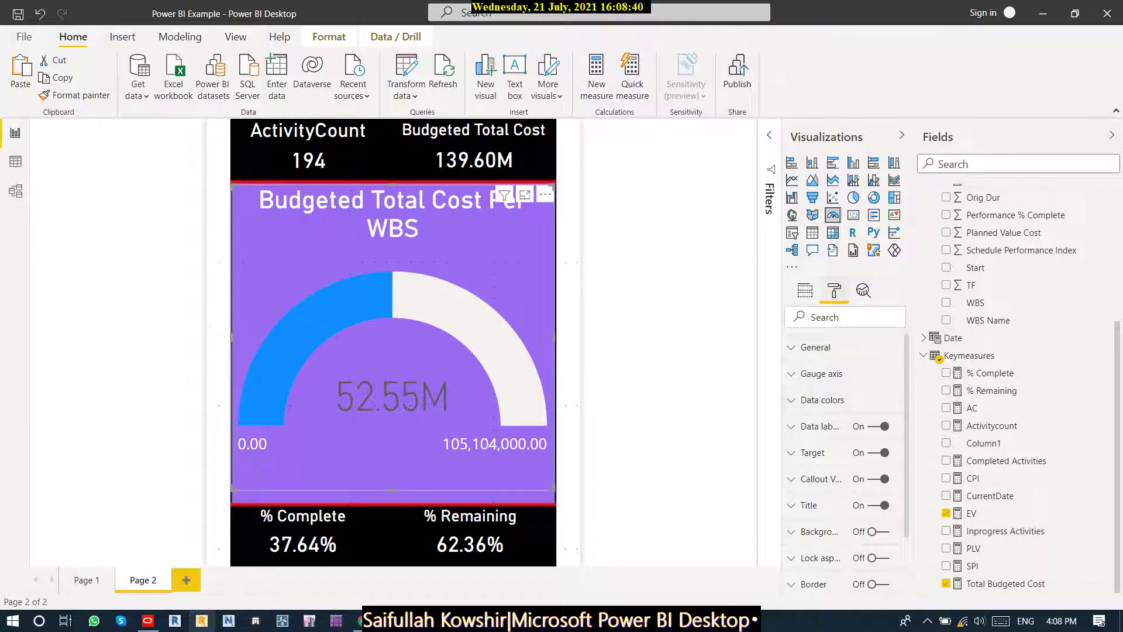
{"action": "left_click", "coordinate": [812, 452]}
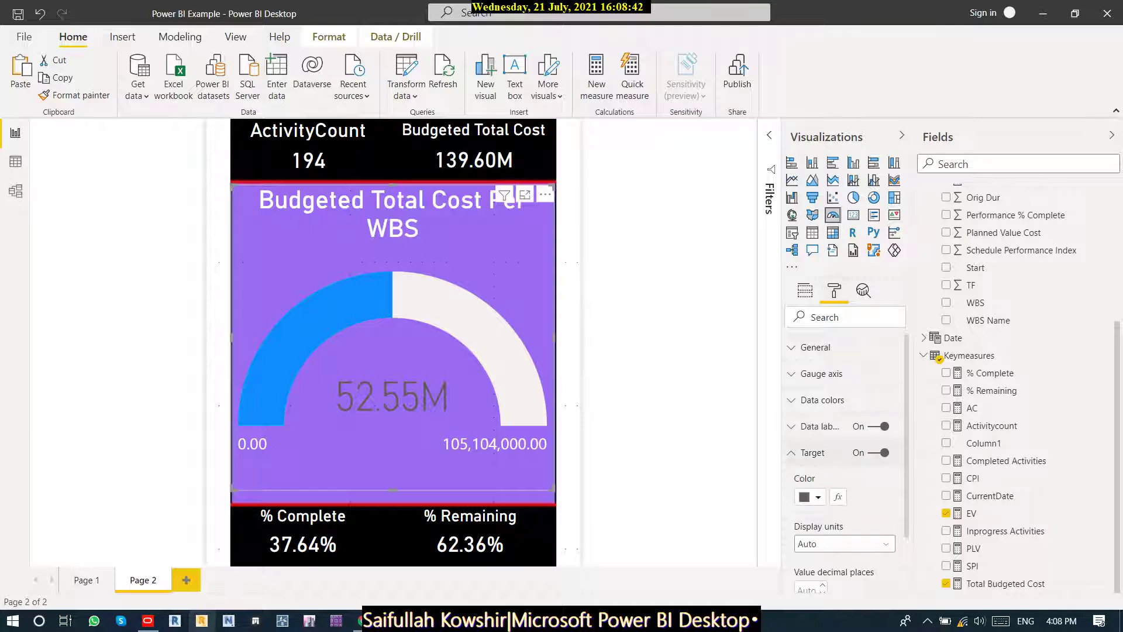
{"action": "scroll", "coordinate": [842, 434], "scroll_direction": "down", "scroll_amount": 2}
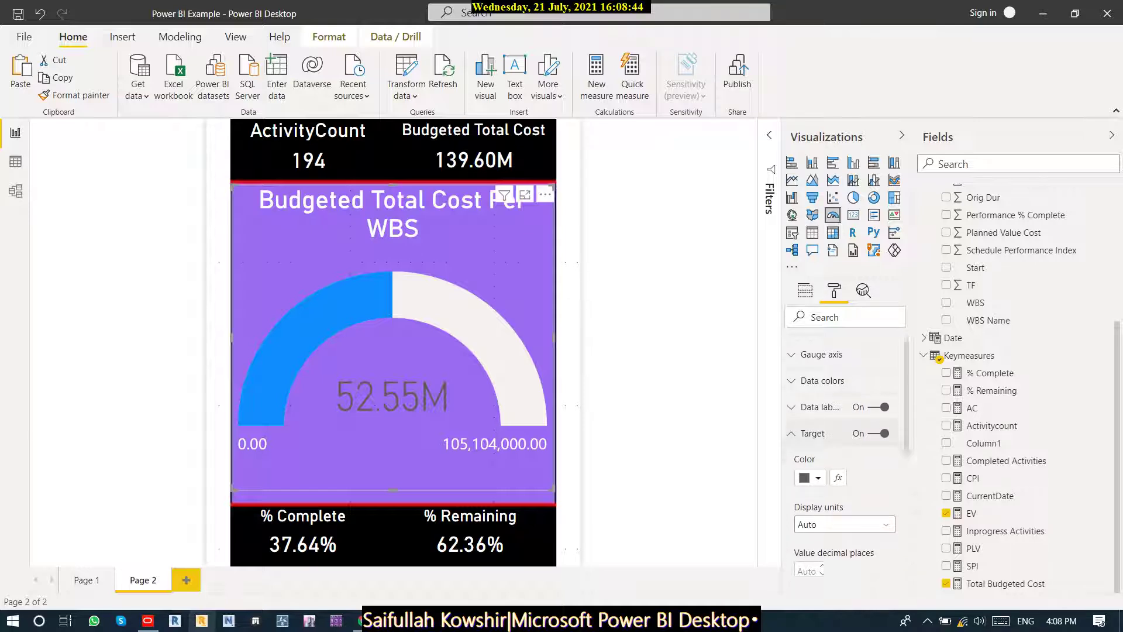
{"action": "left_click", "coordinate": [817, 433]}
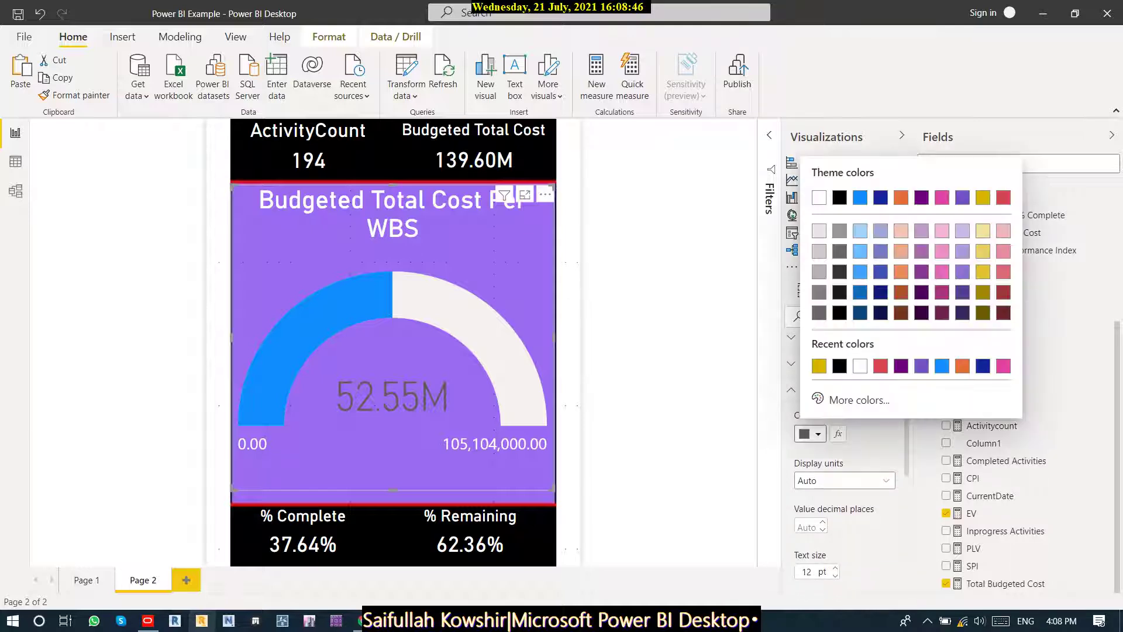
{"action": "left_click", "coordinate": [860, 366]}
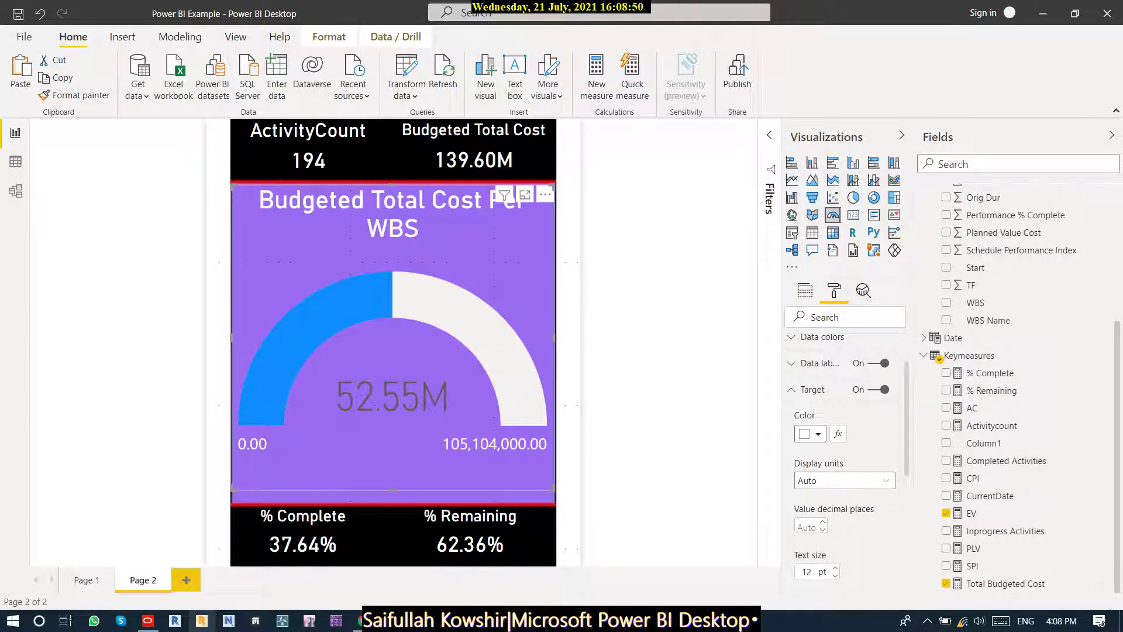
Try other text sizes for the gauge's target label and keep 12 pt.
{"action": "scroll", "coordinate": [845, 456], "scroll_direction": "down", "scroll_amount": 2}
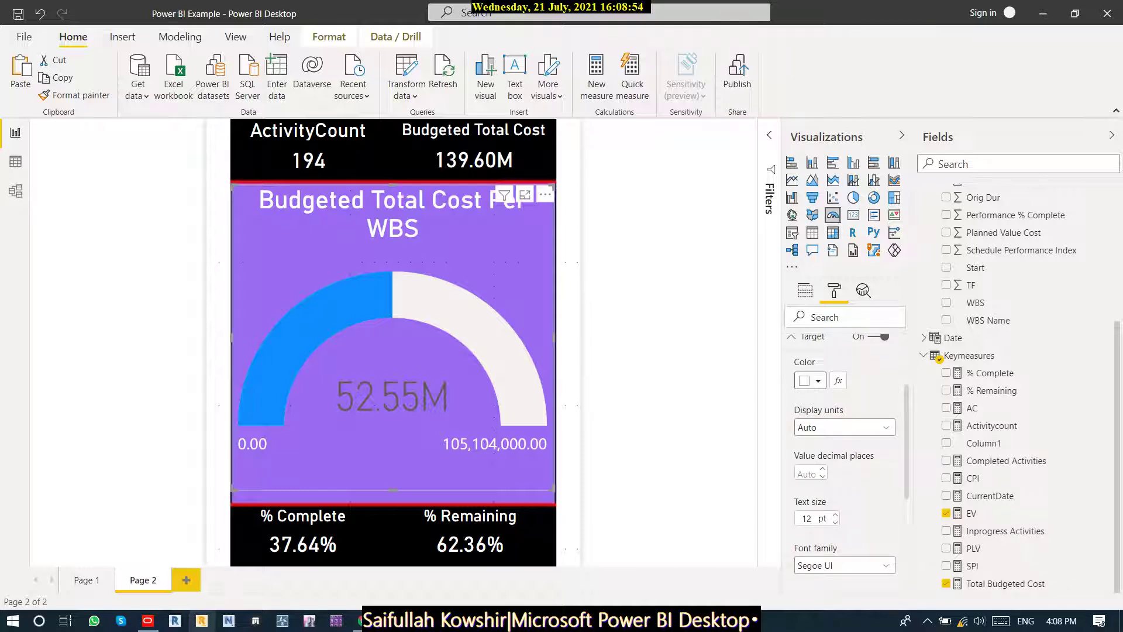
{"action": "key", "text": "Up"}
{"action": "key", "text": "Down"}
{"action": "key", "text": "Down"}
{"action": "key", "text": "Down"}
{"action": "key", "text": "Down"}
Expand the gauge's callout value settings and widen the formatting area to show the full option names.
{"action": "scroll", "coordinate": [845, 456], "scroll_direction": "down", "scroll_amount": 5}
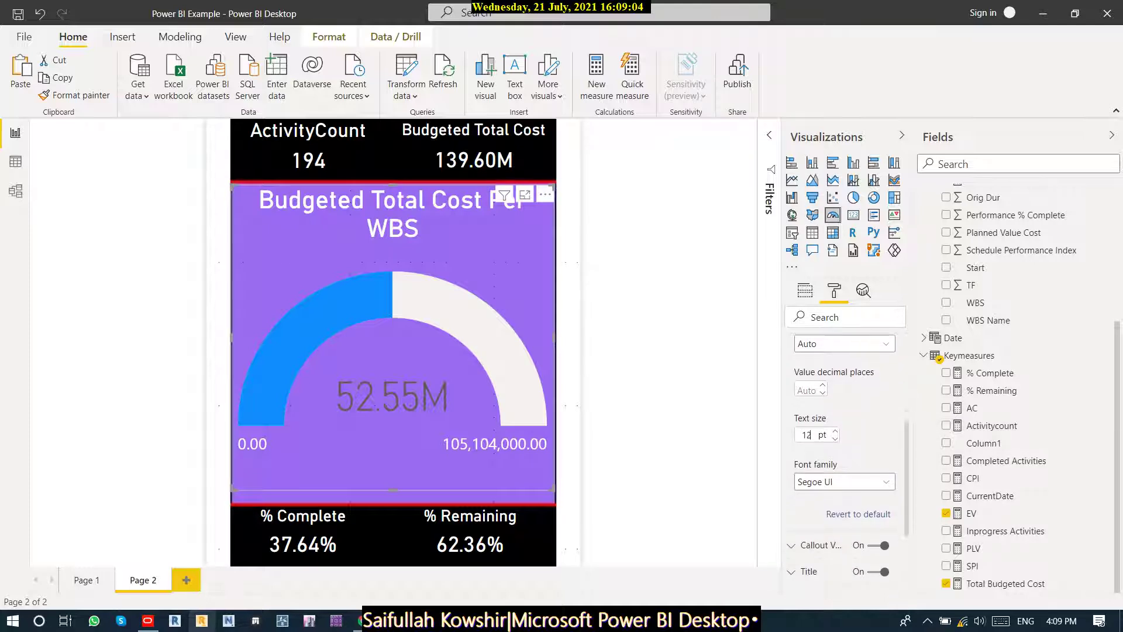
{"action": "scroll", "coordinate": [845, 456], "scroll_direction": "down", "scroll_amount": 2}
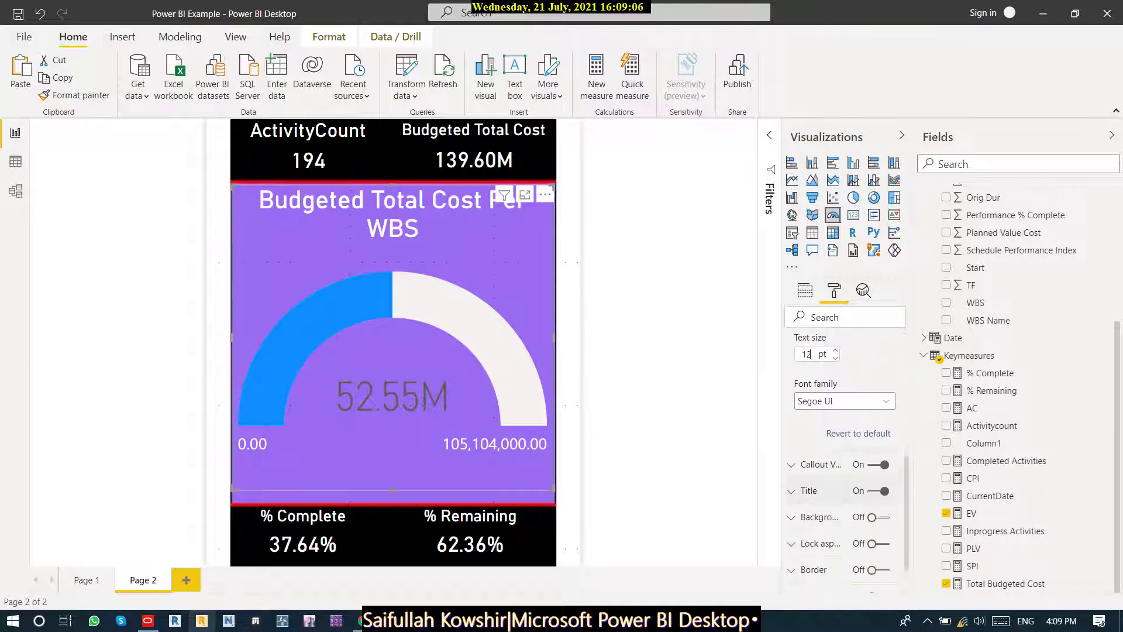
{"action": "left_click", "coordinate": [818, 454]}
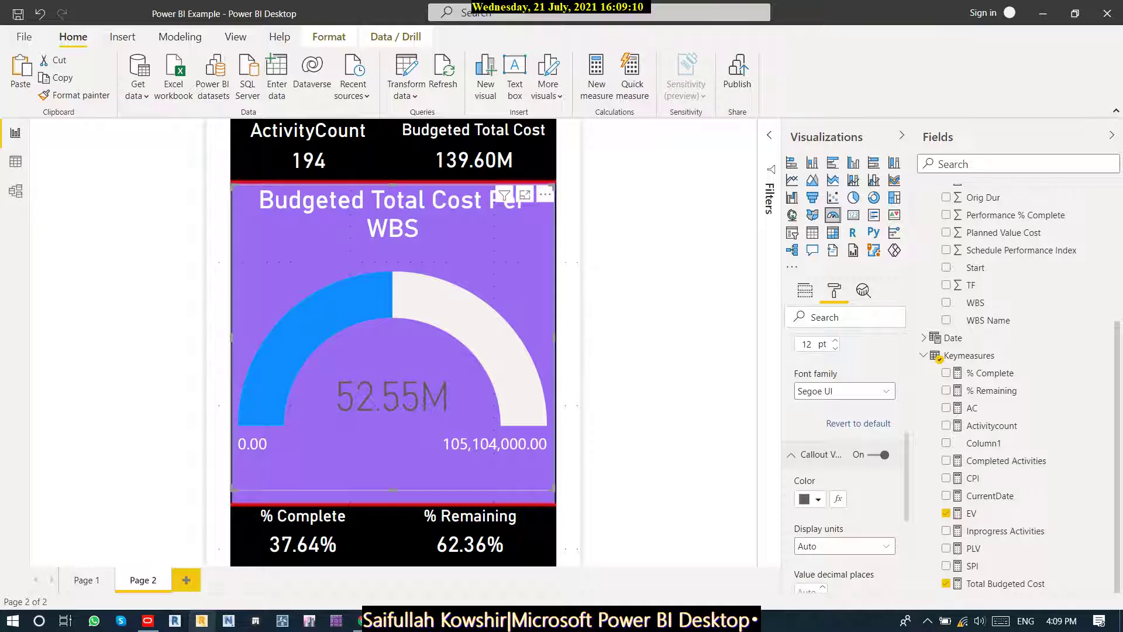
{"action": "left_click_drag", "start_coordinate": [781, 351], "coordinate": [721, 351]}
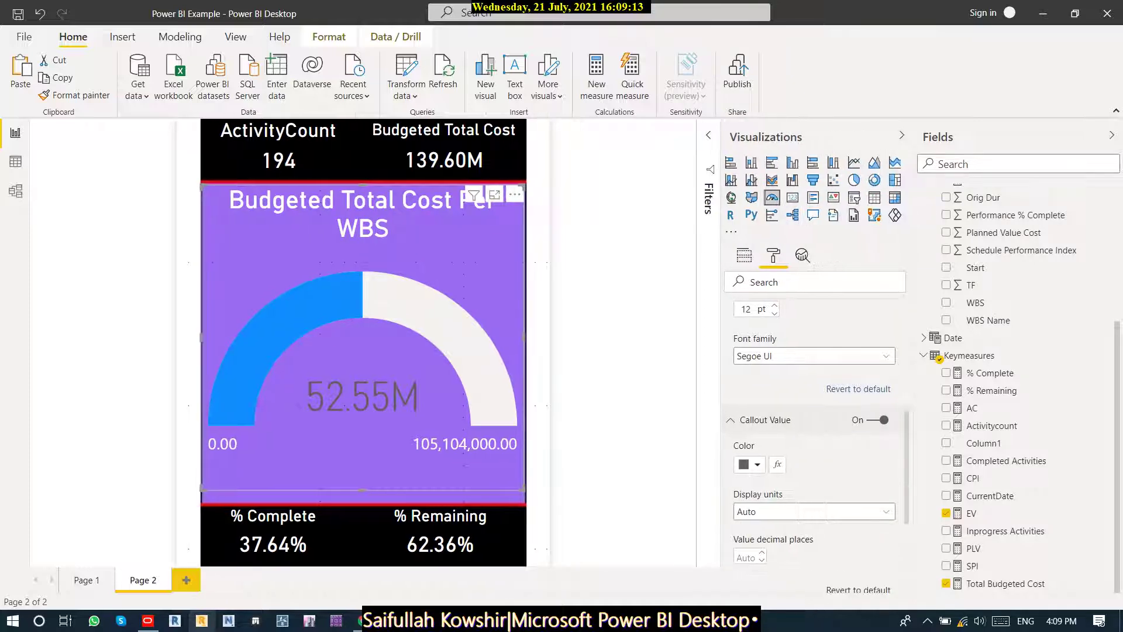
{"action": "scroll", "coordinate": [815, 445], "scroll_direction": "down", "scroll_amount": 3}
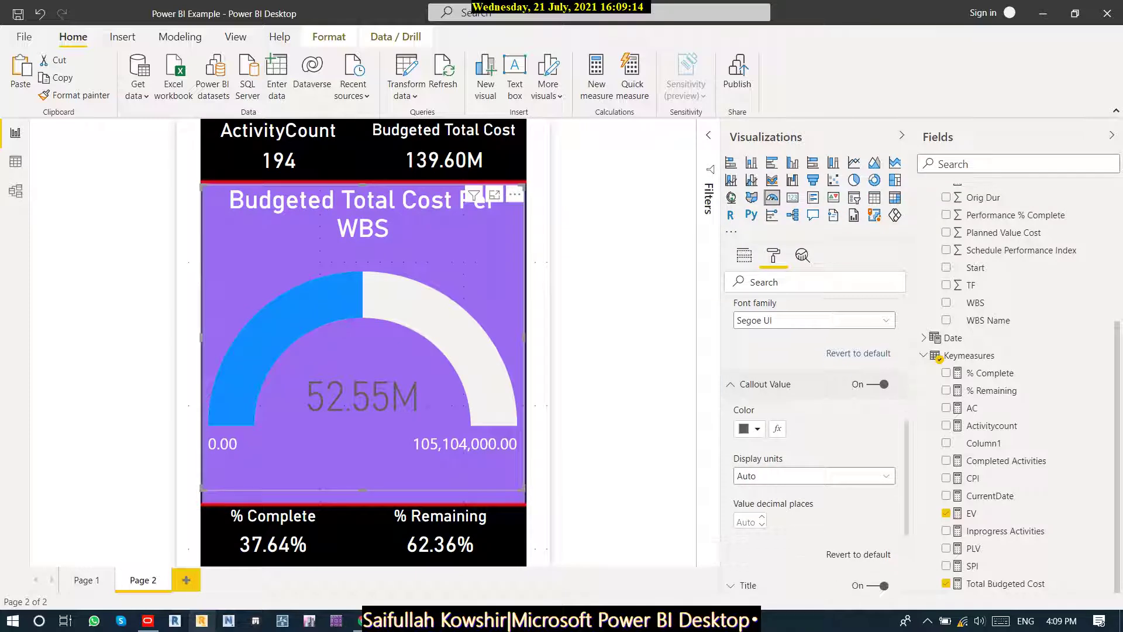
{"action": "scroll", "coordinate": [814, 445], "scroll_direction": "down", "scroll_amount": 2}
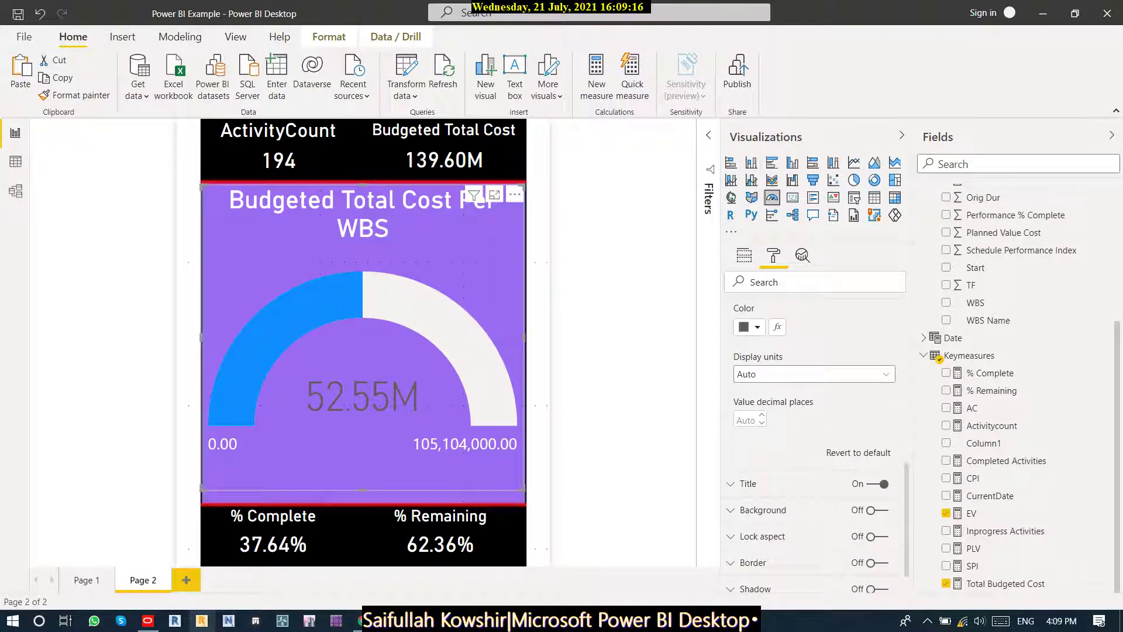
{"action": "scroll", "coordinate": [815, 445], "scroll_direction": "down", "scroll_amount": 1}
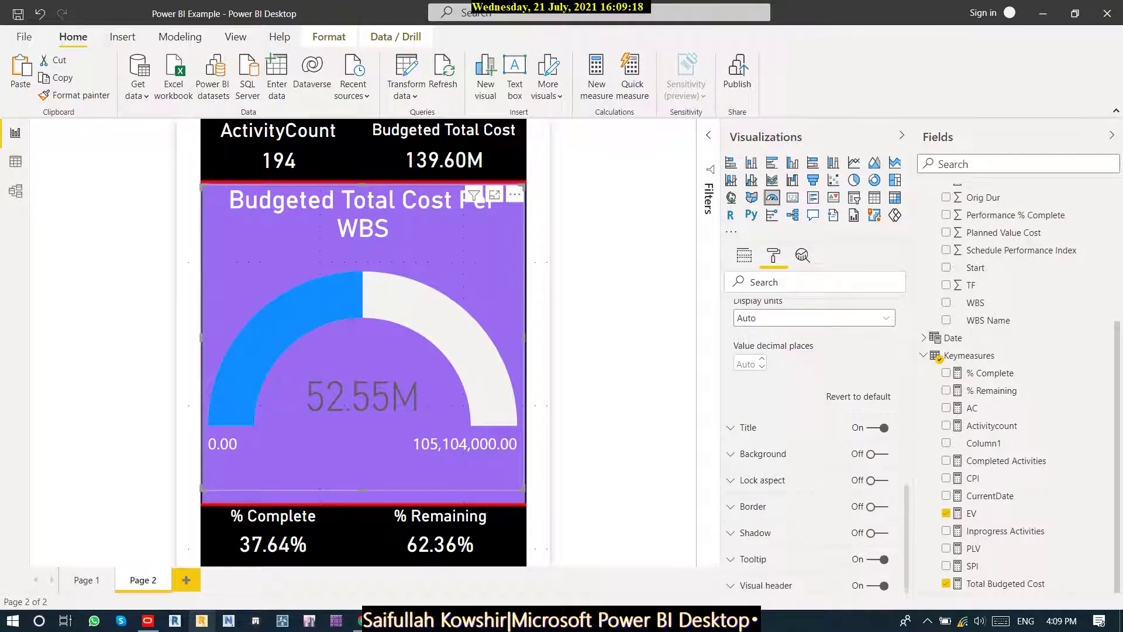
Replace the gauge's title text with "EV and BTC".
{"action": "left_click", "coordinate": [830, 427]}
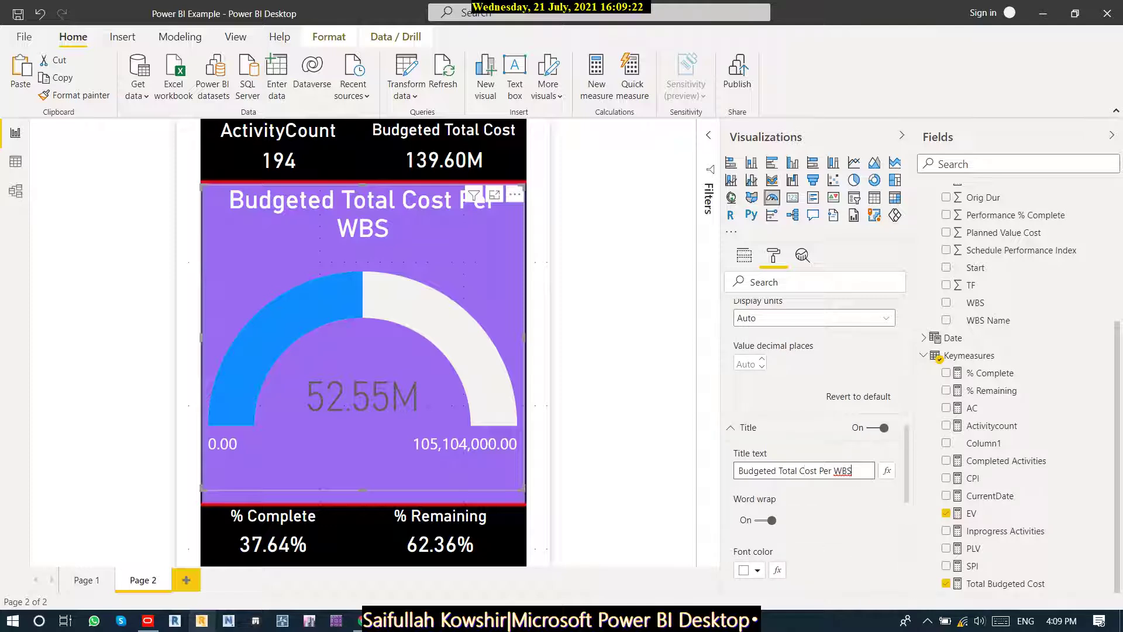
{"action": "left_click_drag", "start_coordinate": [852, 471], "coordinate": [738, 471]}
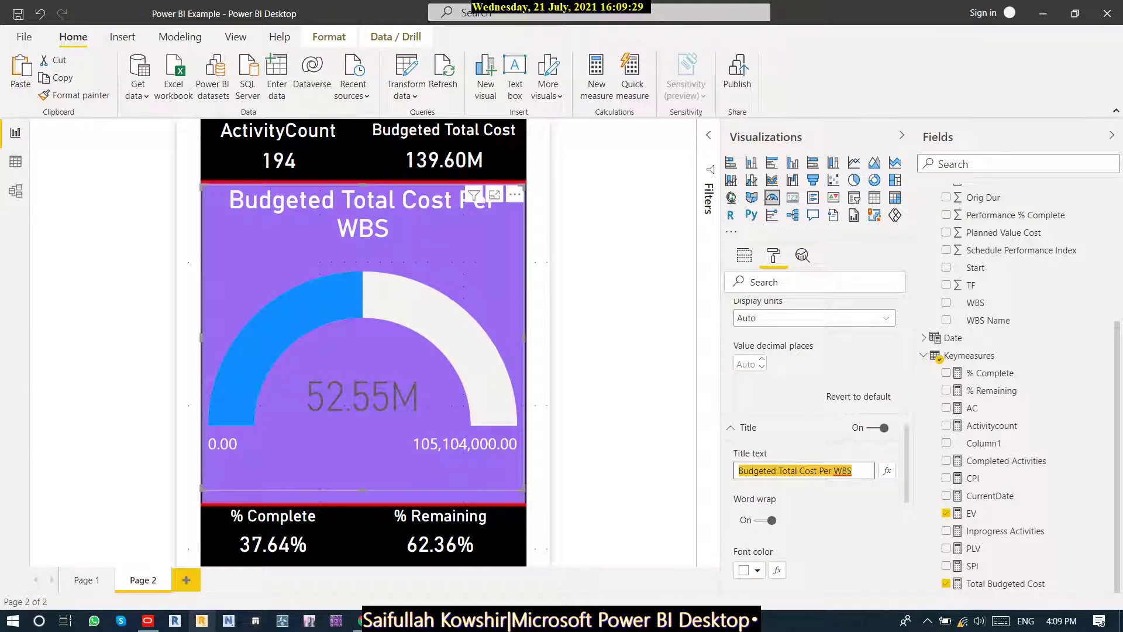
{"action": "key", "text": "BackSpace"}
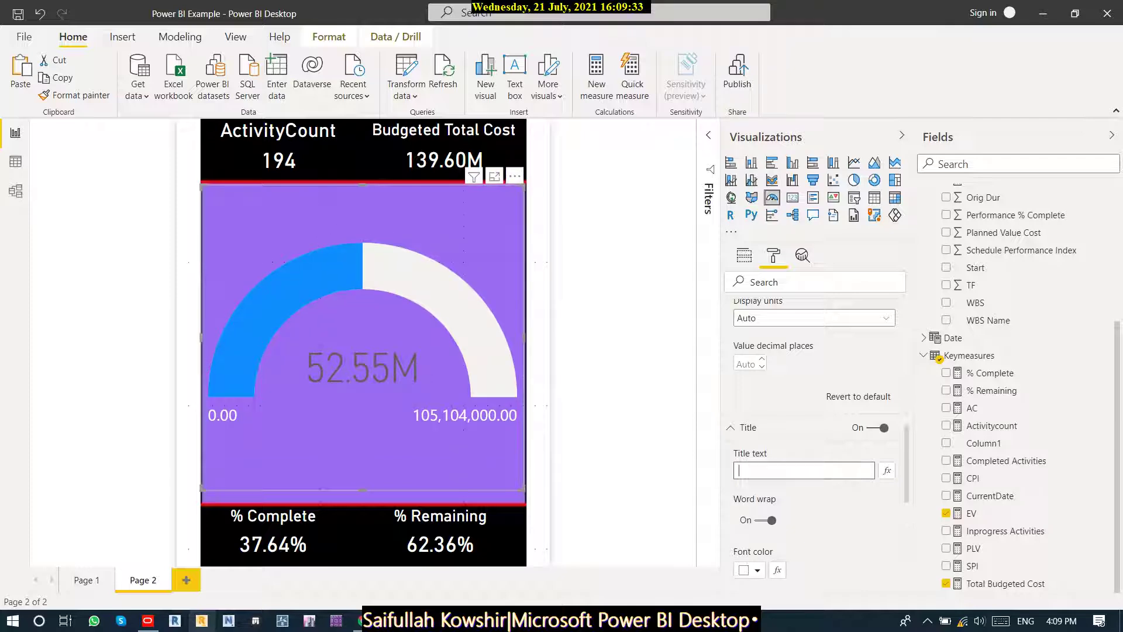
{"action": "type", "text": "B"}
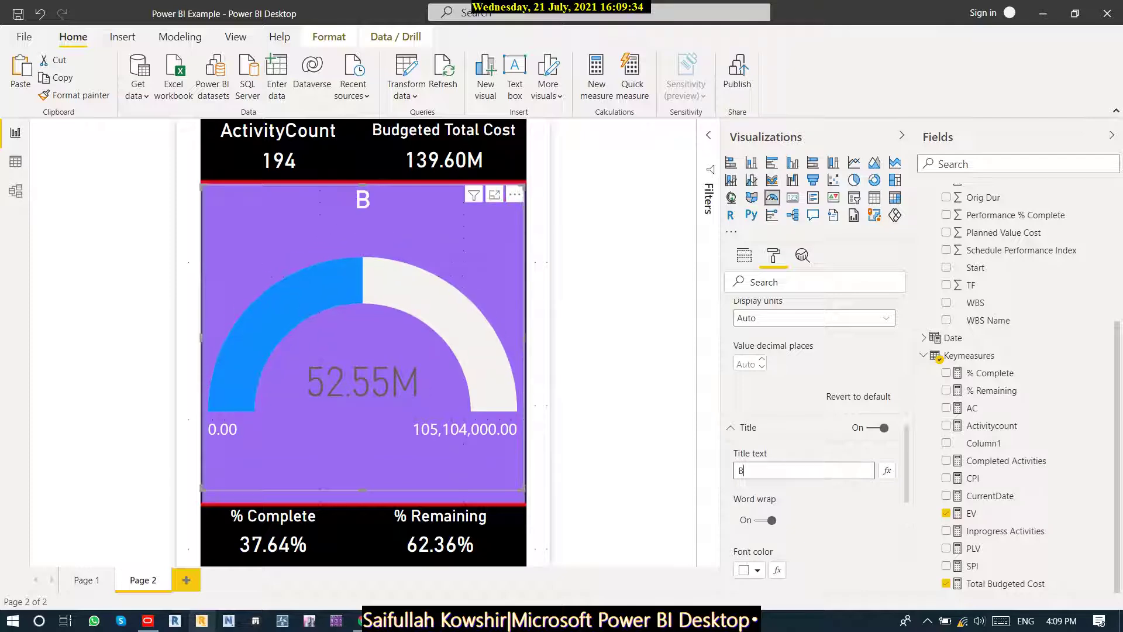
{"action": "type", "text": "T"}
{"action": "key", "text": "BackSpace"}
{"action": "key", "text": "BackSpace"}
{"action": "type", "text": "EV and "}
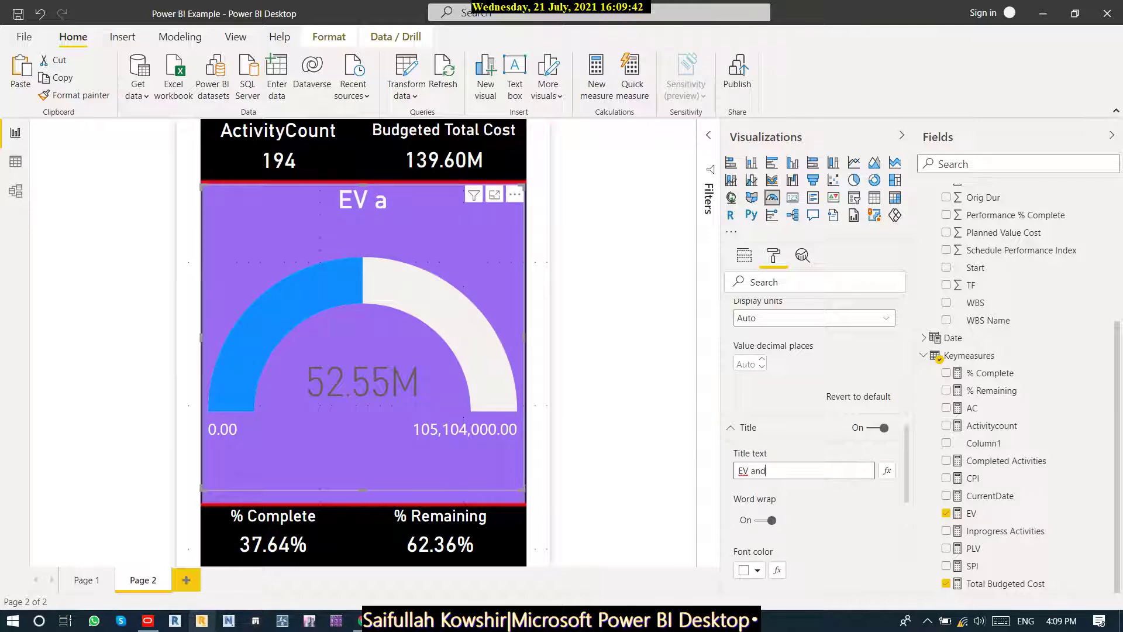
{"action": "type", "text": "BTC"}
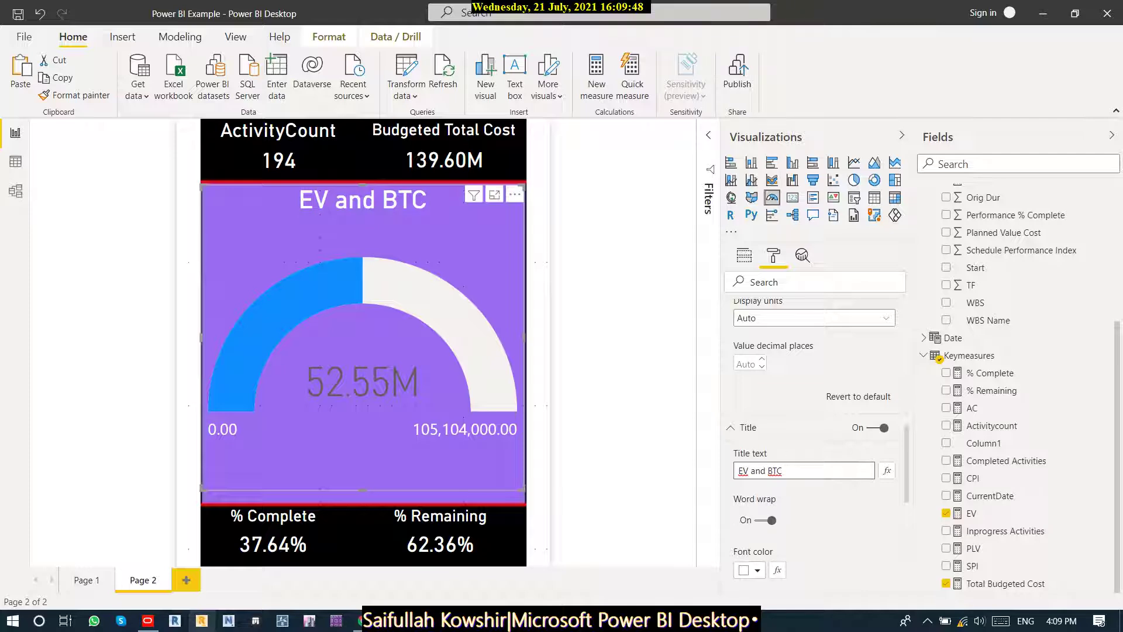
Give the gauge's title a gold background color from the recent colors.
{"action": "scroll", "coordinate": [813, 439], "scroll_direction": "down", "scroll_amount": 3}
{"action": "scroll", "coordinate": [813, 439], "scroll_direction": "down", "scroll_amount": 2}
{"action": "left_click", "coordinate": [757, 441]}
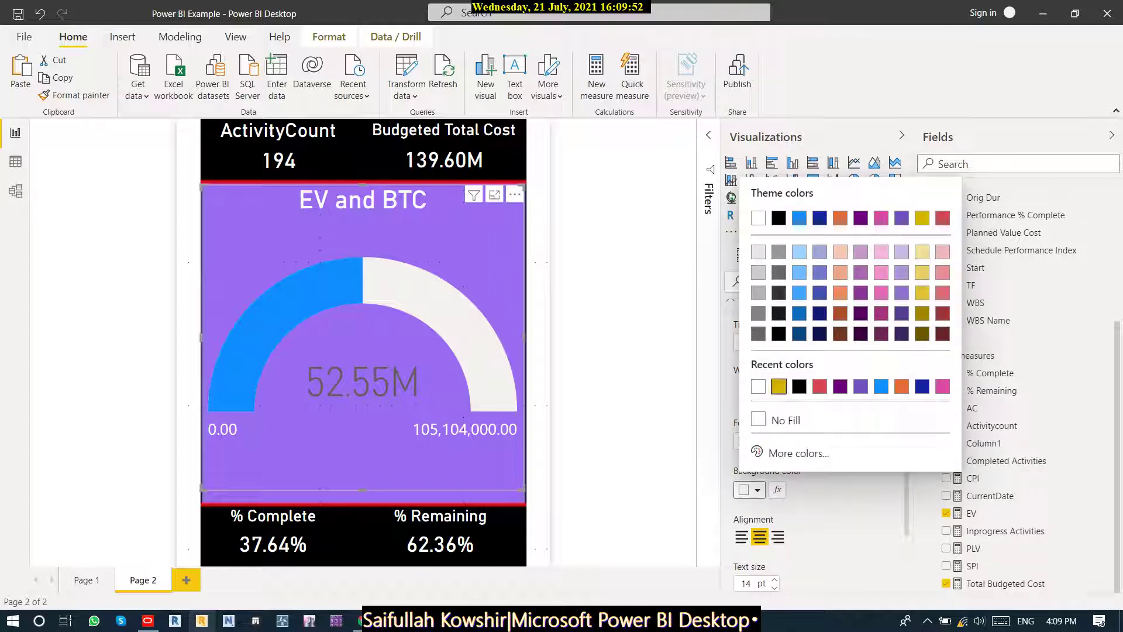
{"action": "left_click", "coordinate": [778, 386]}
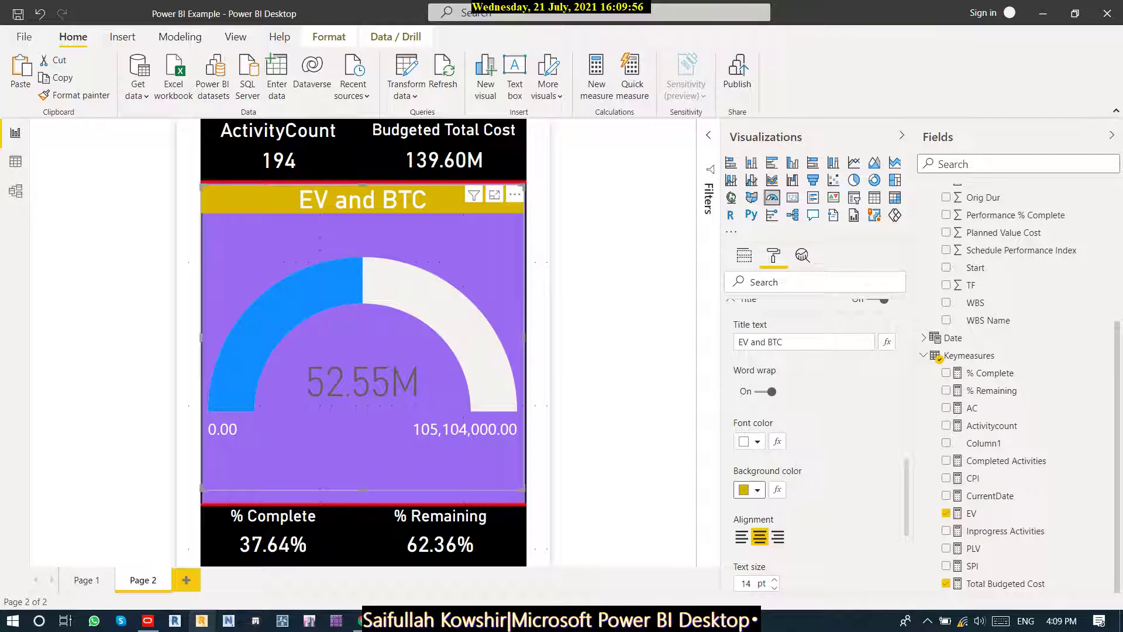
Set the gauge's target color to red in its data colors.
{"action": "scroll", "coordinate": [815, 444], "scroll_direction": "down", "scroll_amount": 5}
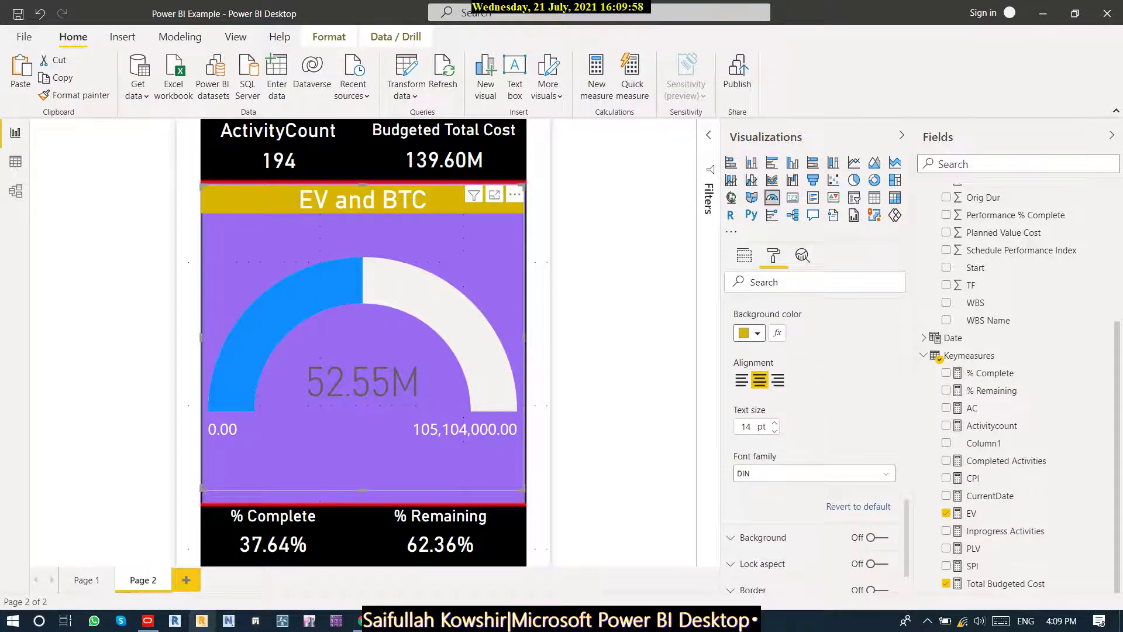
{"action": "scroll", "coordinate": [815, 444], "scroll_direction": "down", "scroll_amount": 3}
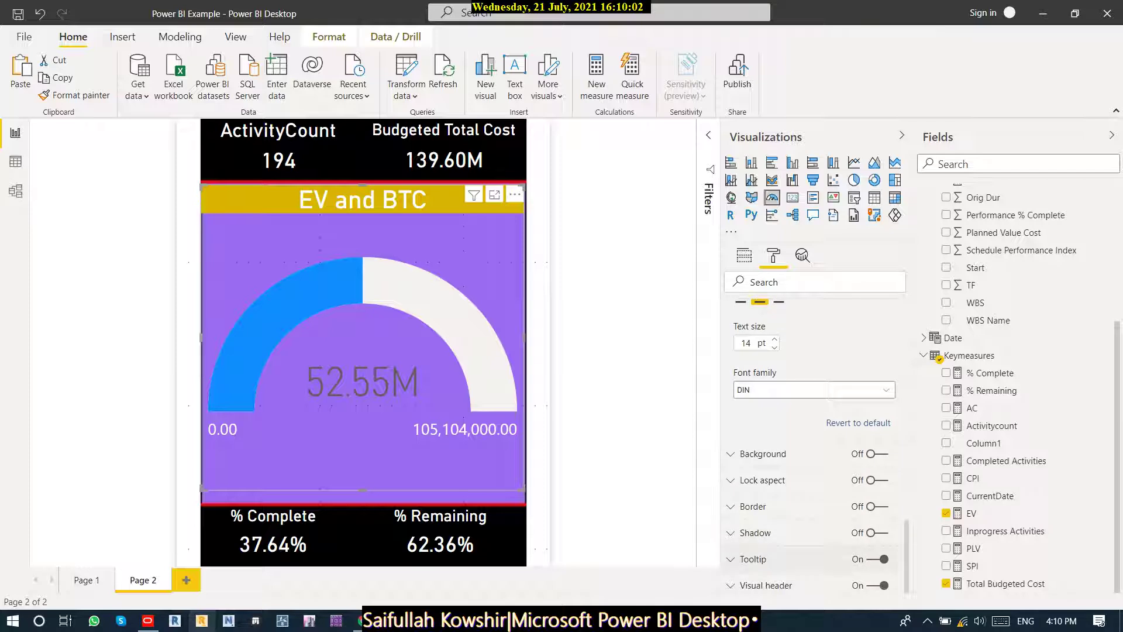
{"action": "scroll", "coordinate": [814, 445], "scroll_direction": "up", "scroll_amount": 5}
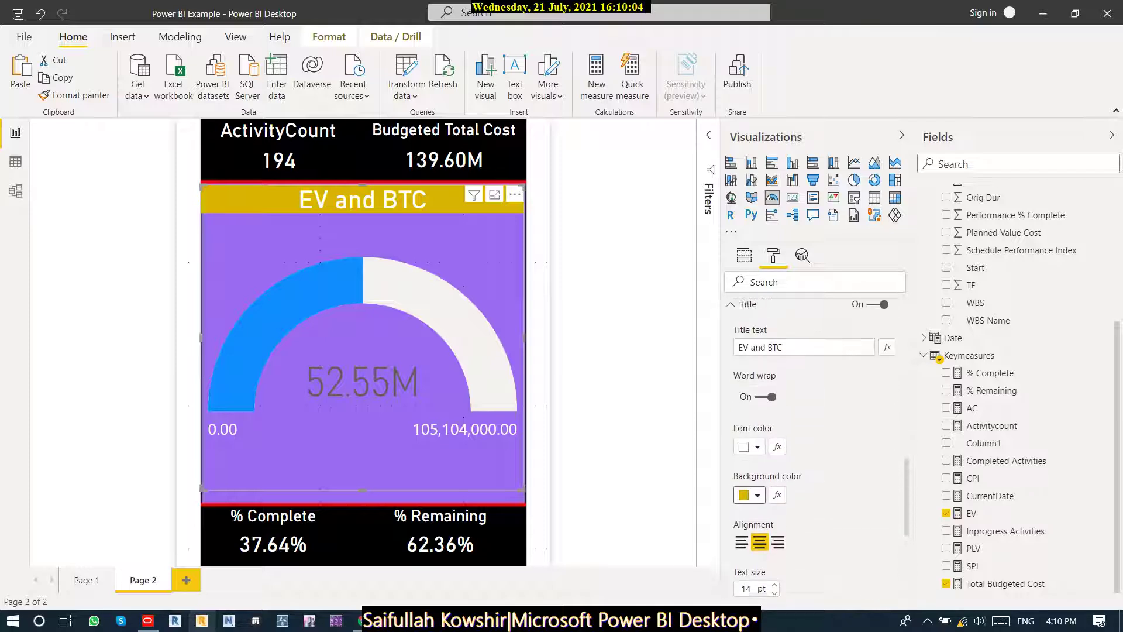
{"action": "scroll", "coordinate": [814, 444], "scroll_direction": "up", "scroll_amount": 5}
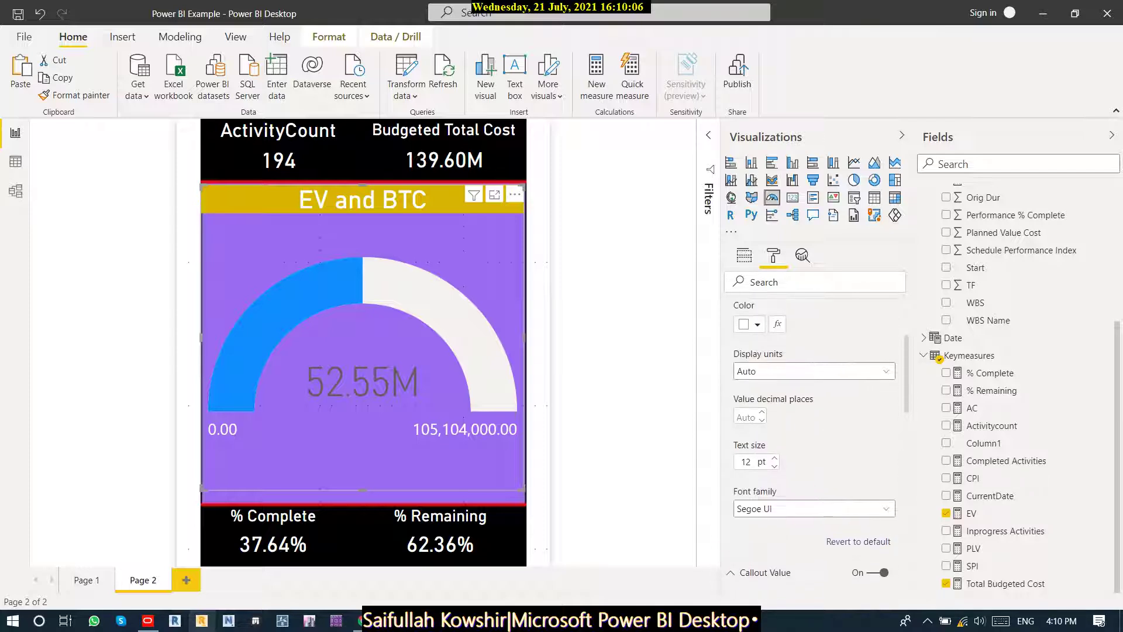
{"action": "scroll", "coordinate": [814, 445], "scroll_direction": "up", "scroll_amount": 1}
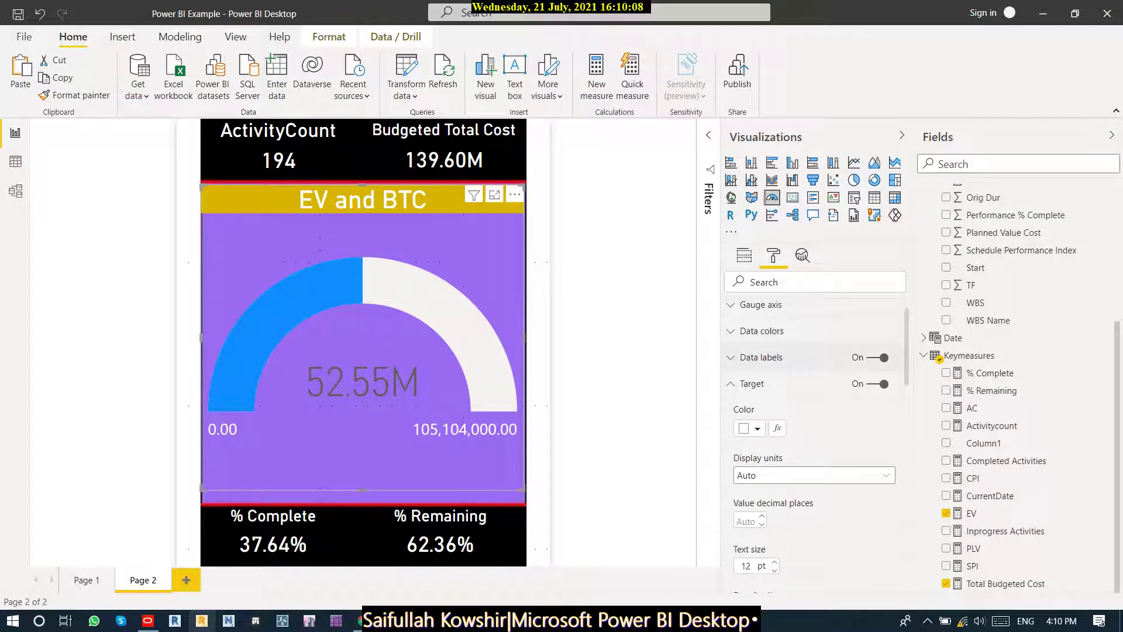
{"action": "left_click", "coordinate": [762, 331]}
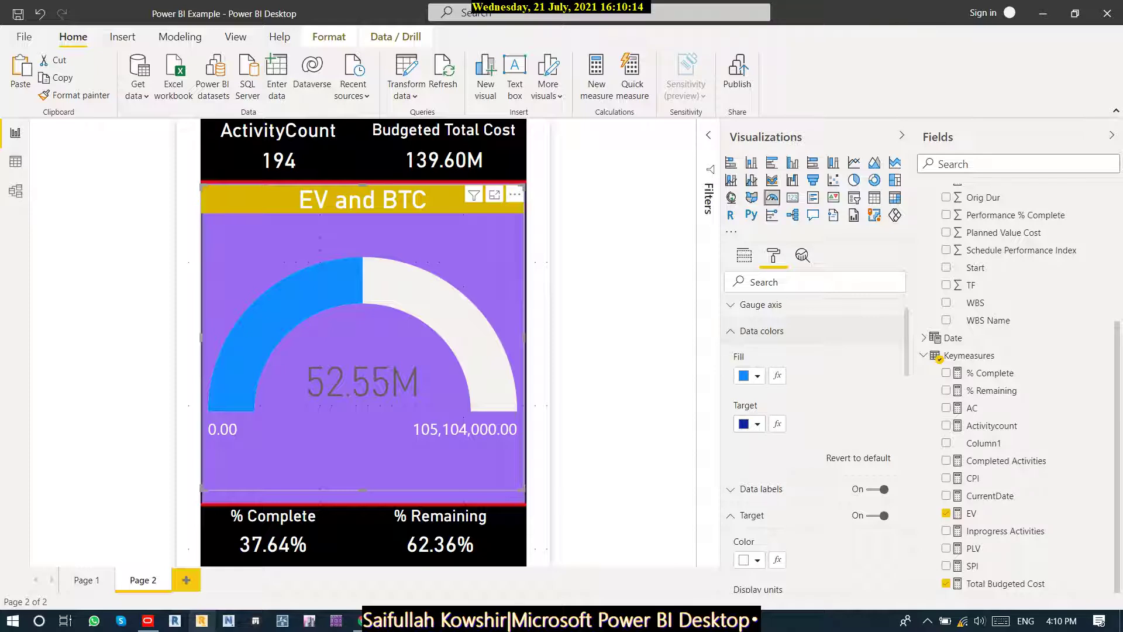
{"action": "left_click", "coordinate": [756, 424]}
{"action": "left_click", "coordinate": [820, 355]}
Set the gauge axis minimum to 0 and maximum to 1.2.
{"action": "left_click", "coordinate": [760, 489]}
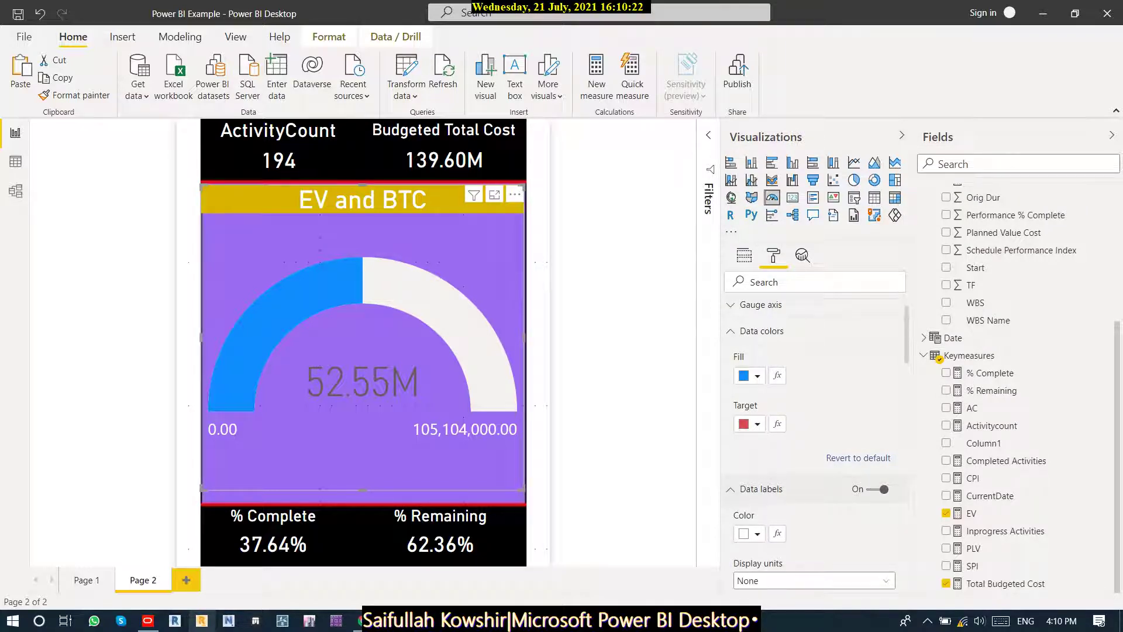
{"action": "scroll", "coordinate": [816, 442], "scroll_direction": "down", "scroll_amount": 5}
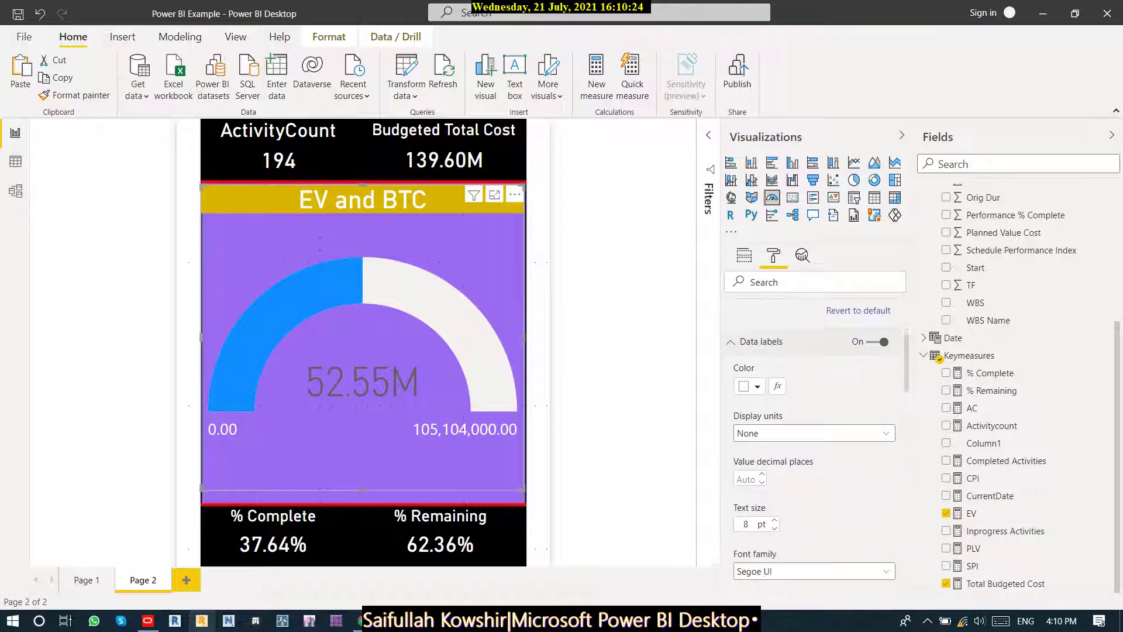
{"action": "scroll", "coordinate": [816, 443], "scroll_direction": "up", "scroll_amount": 6}
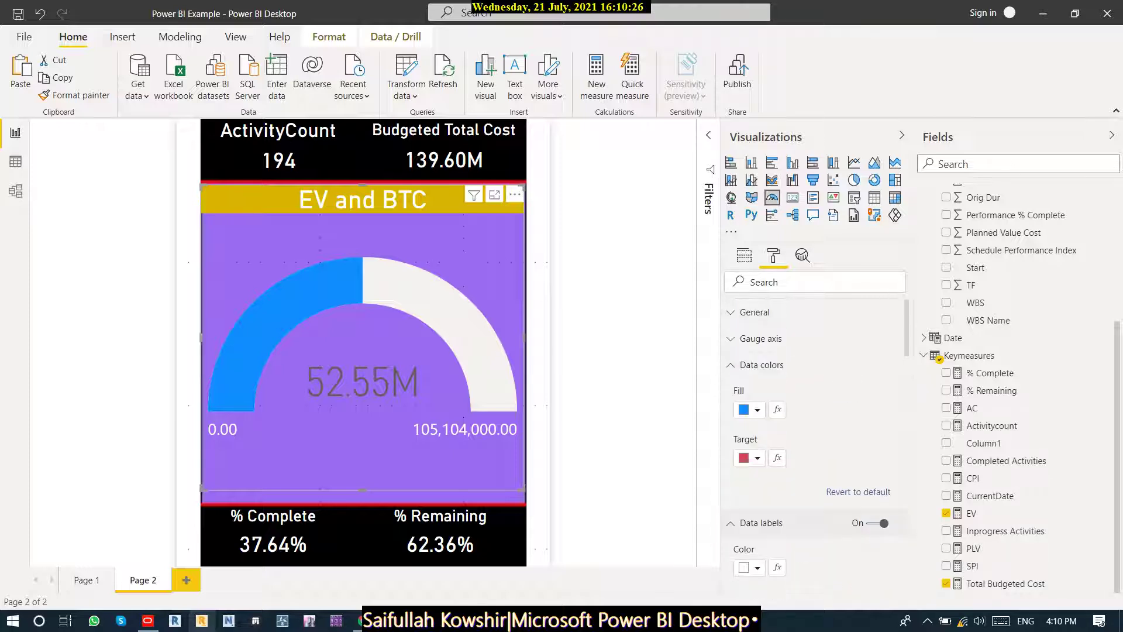
{"action": "left_click", "coordinate": [760, 338]}
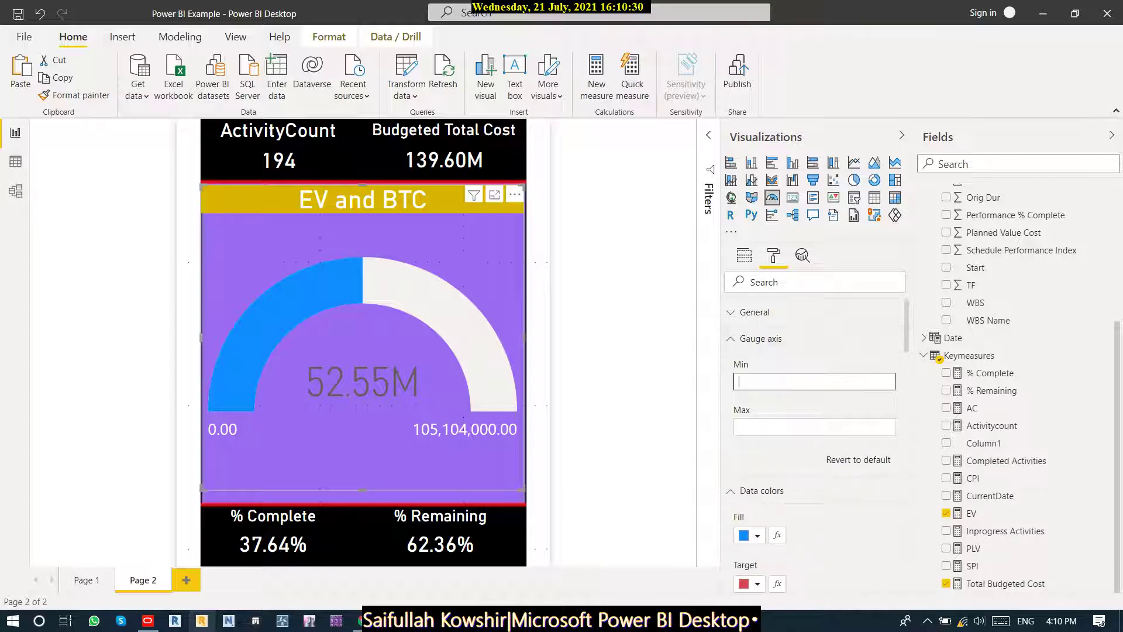
{"action": "type", "text": "0"}
{"action": "left_click", "coordinate": [814, 427]}
{"action": "type", "text": "1."}
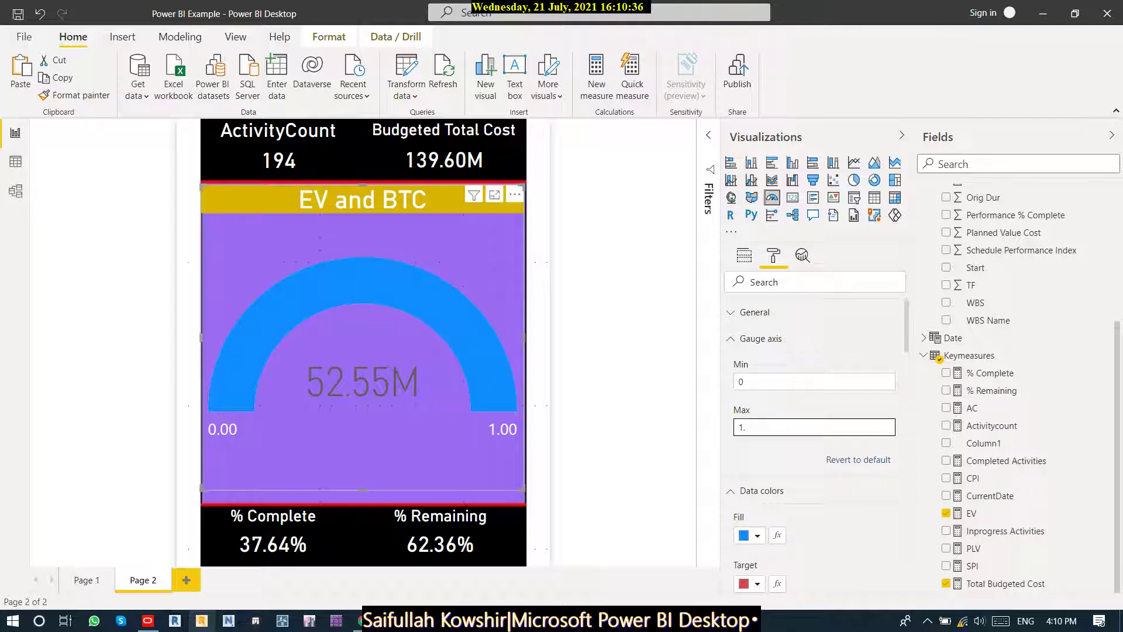
{"action": "type", "text": "2"}
{"action": "key", "text": "ctrl+a"}
{"action": "double_click", "coordinate": [742, 381]}
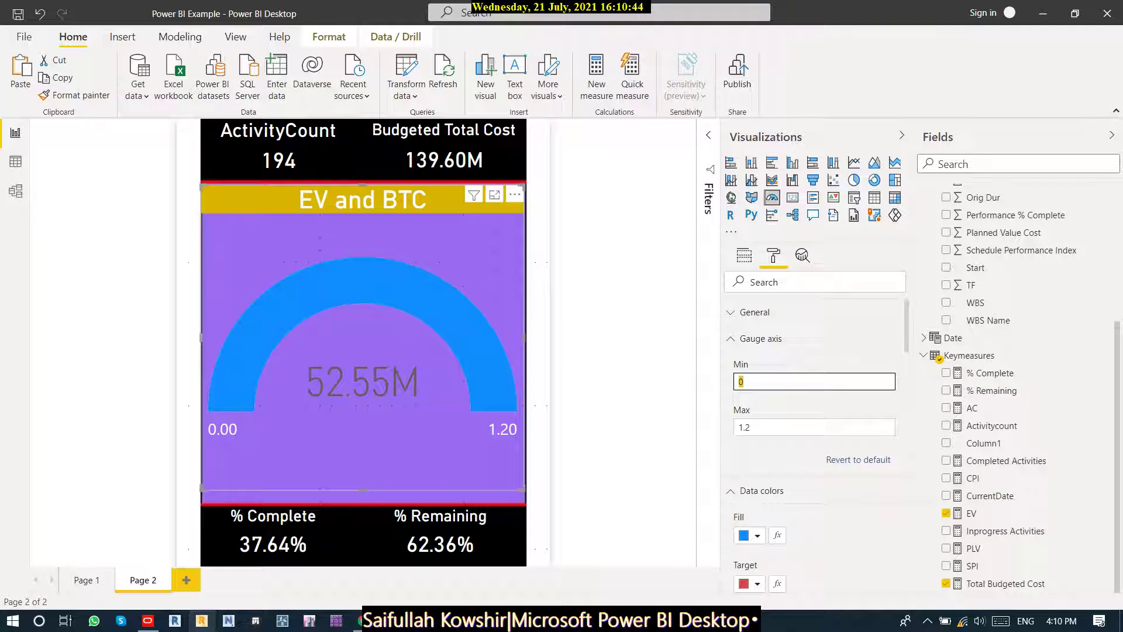
Try 1.6, 1.9 and 2 as the gauge axis maximum.
{"action": "double_click", "coordinate": [744, 427]}
{"action": "type", "text": "1."}
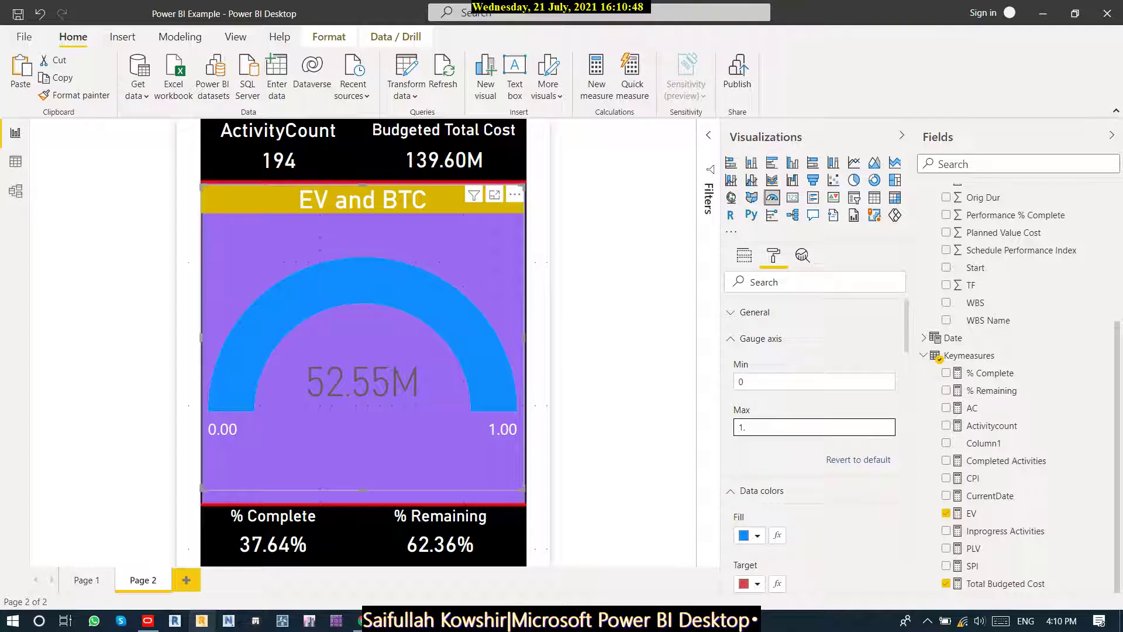
{"action": "type", "text": "6"}
{"action": "key", "text": "ctrl+a"}
{"action": "type", "text": "1.9"}
{"action": "key", "text": "ctrl+a"}
{"action": "type", "text": "2"}
Set the gauge axis minimum to 1 and maximum to 1.2.
{"action": "double_click", "coordinate": [741, 381]}
{"action": "type", "text": "1"}
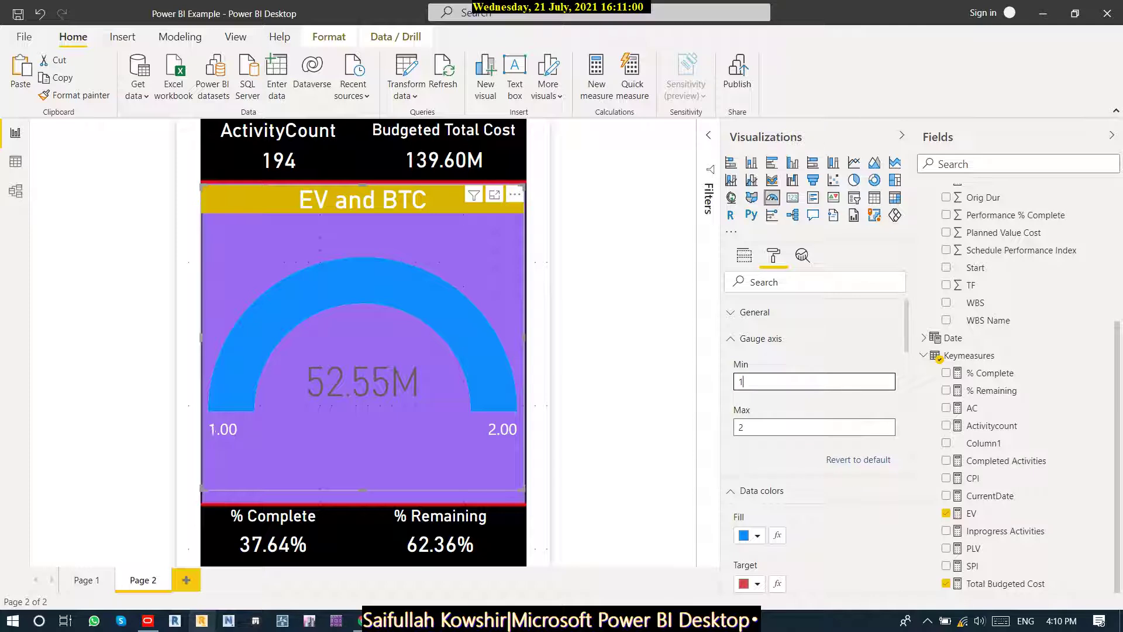
{"action": "key", "text": "Tab"}
{"action": "type", "text": "1"}
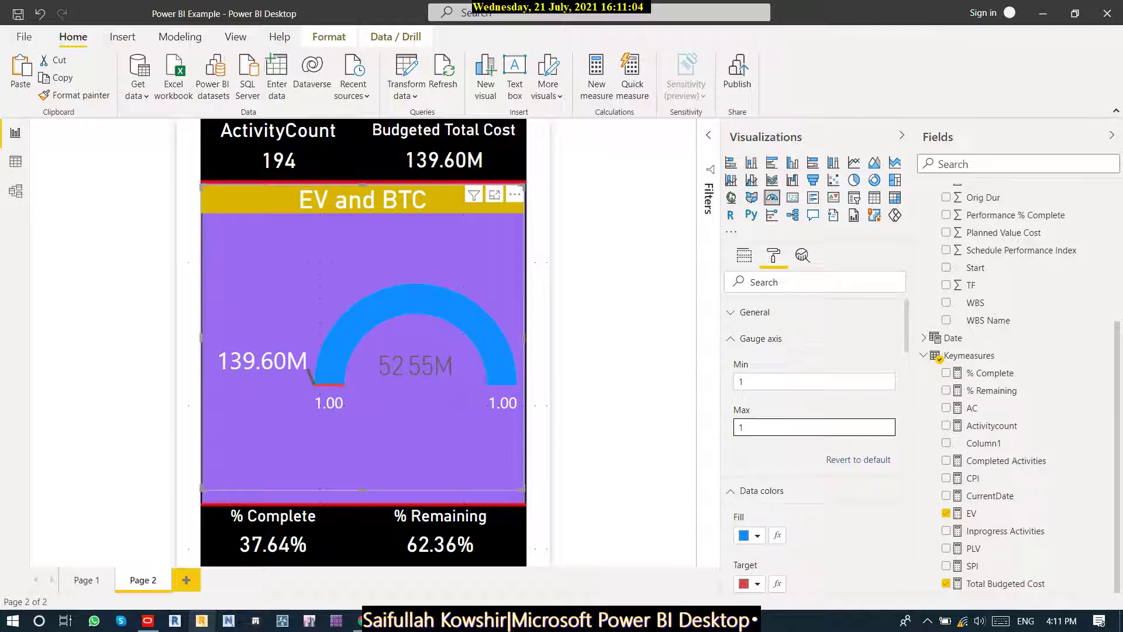
{"action": "type", "text": ".2"}
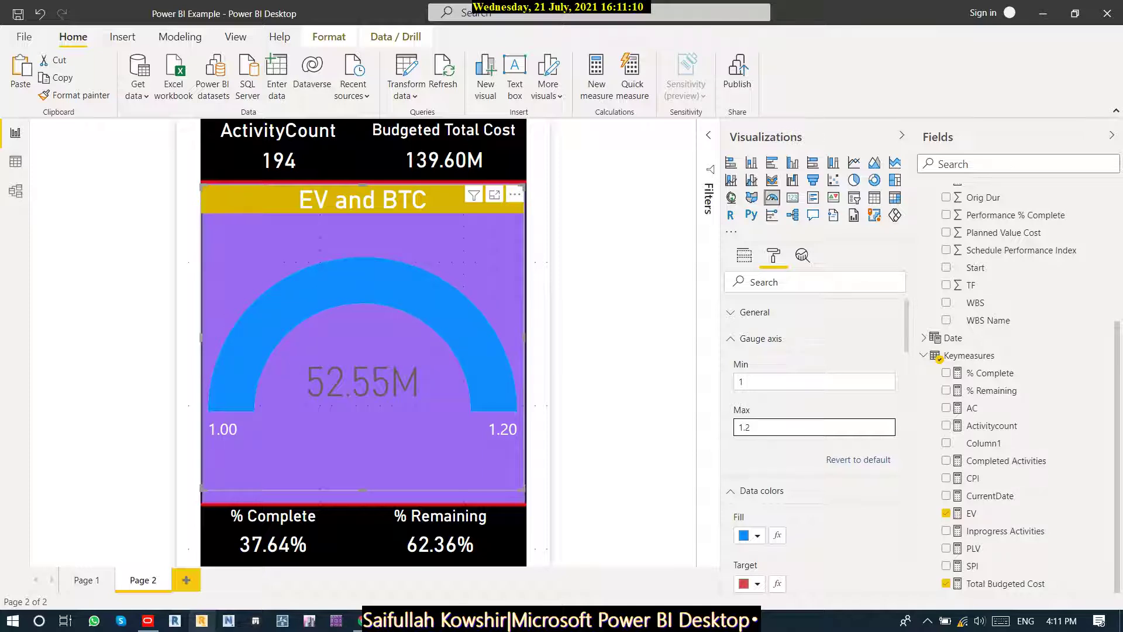
{"action": "key", "text": "BackSpace"}
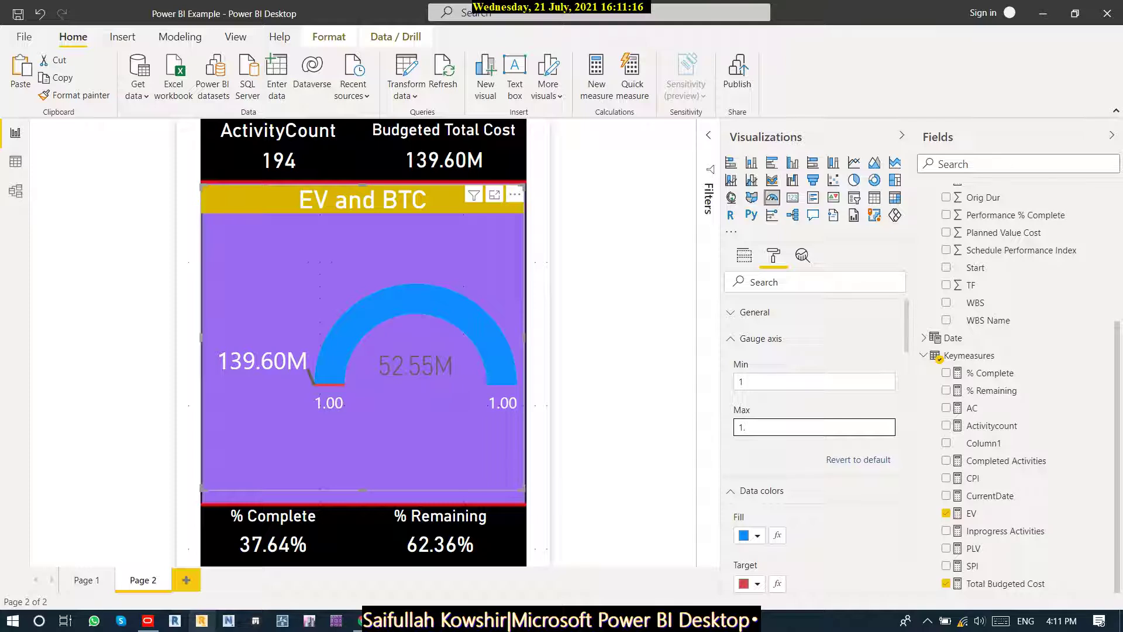
{"action": "type", "text": "2"}
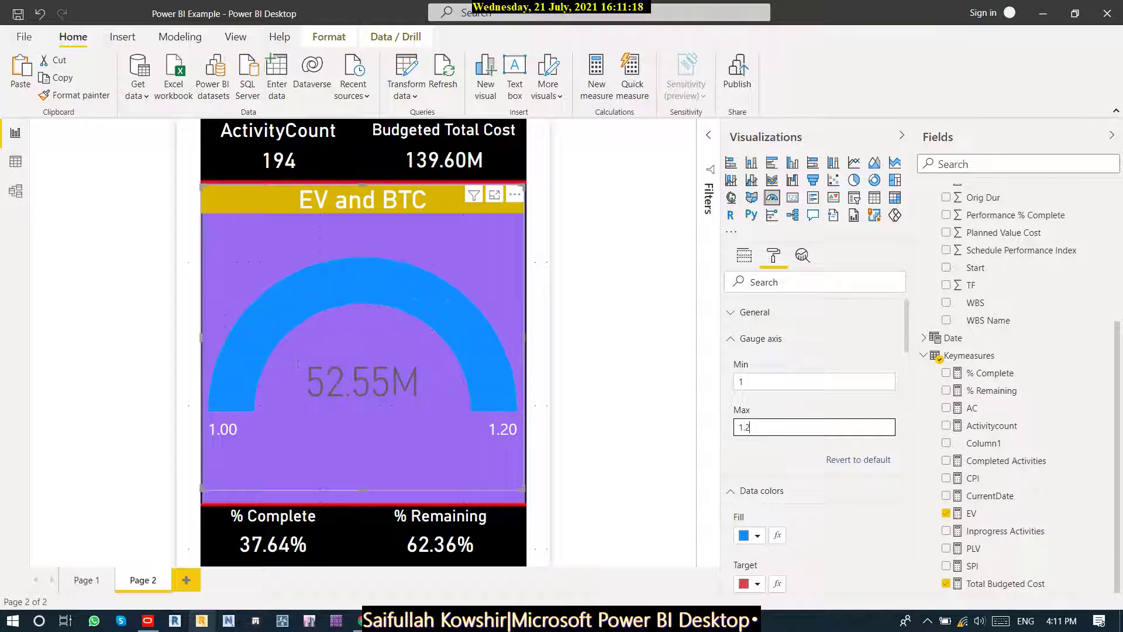
Check the gauge's general settings, the Page 1 dashboard and the fields assigned to the gauge on Page 2.
{"action": "left_click", "coordinate": [755, 313]}
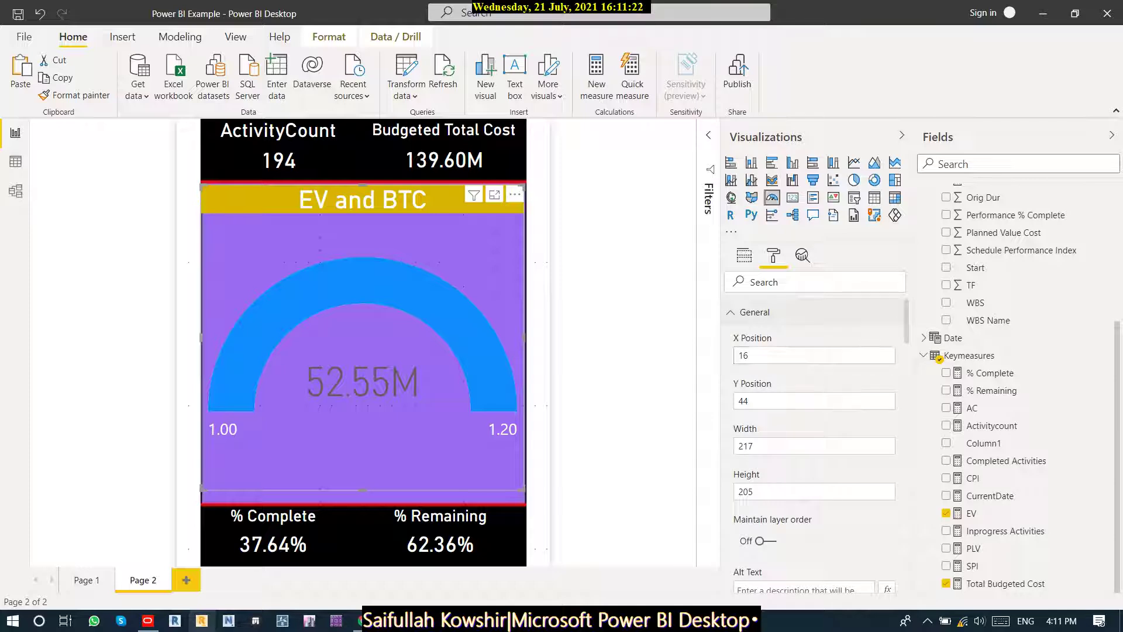
{"action": "left_click", "coordinate": [754, 311]}
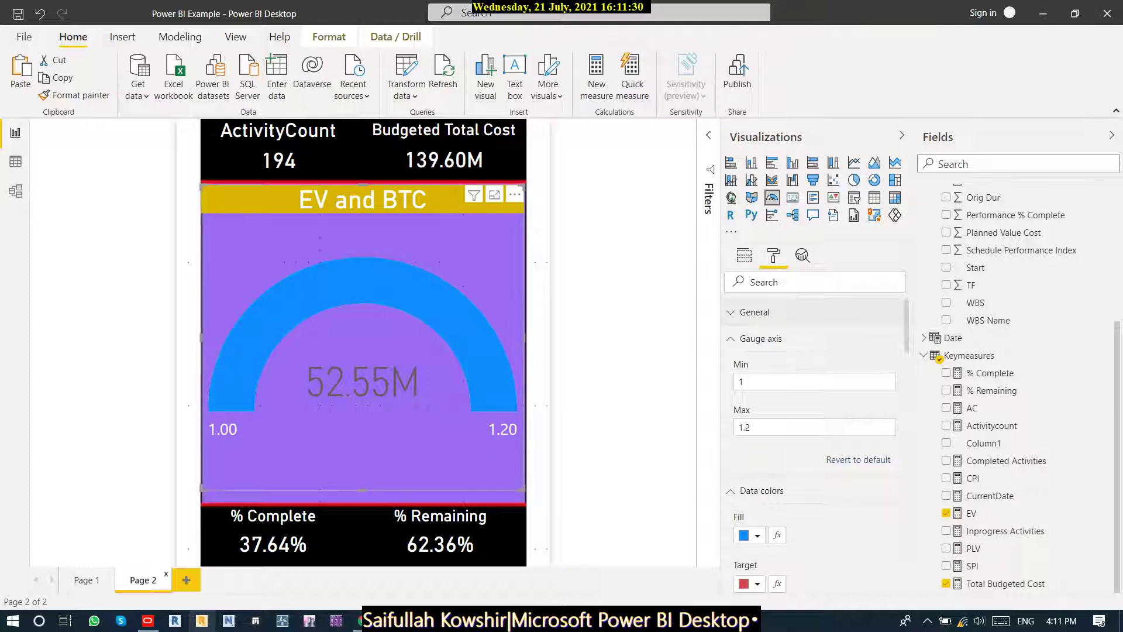
{"action": "left_click", "coordinate": [87, 579]}
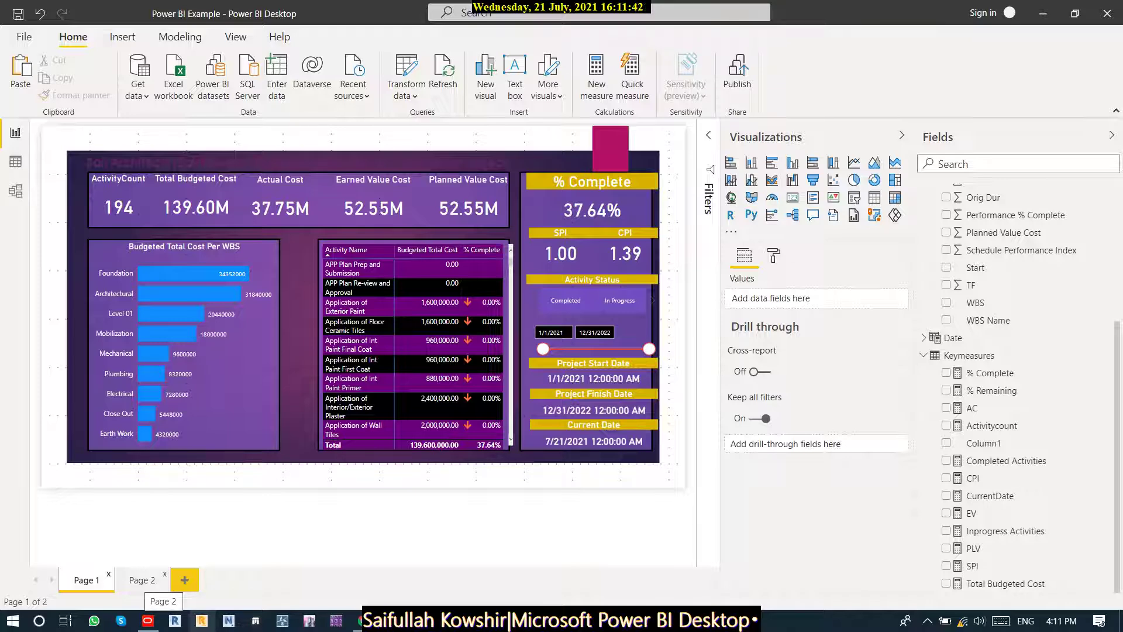
{"action": "left_click", "coordinate": [142, 580]}
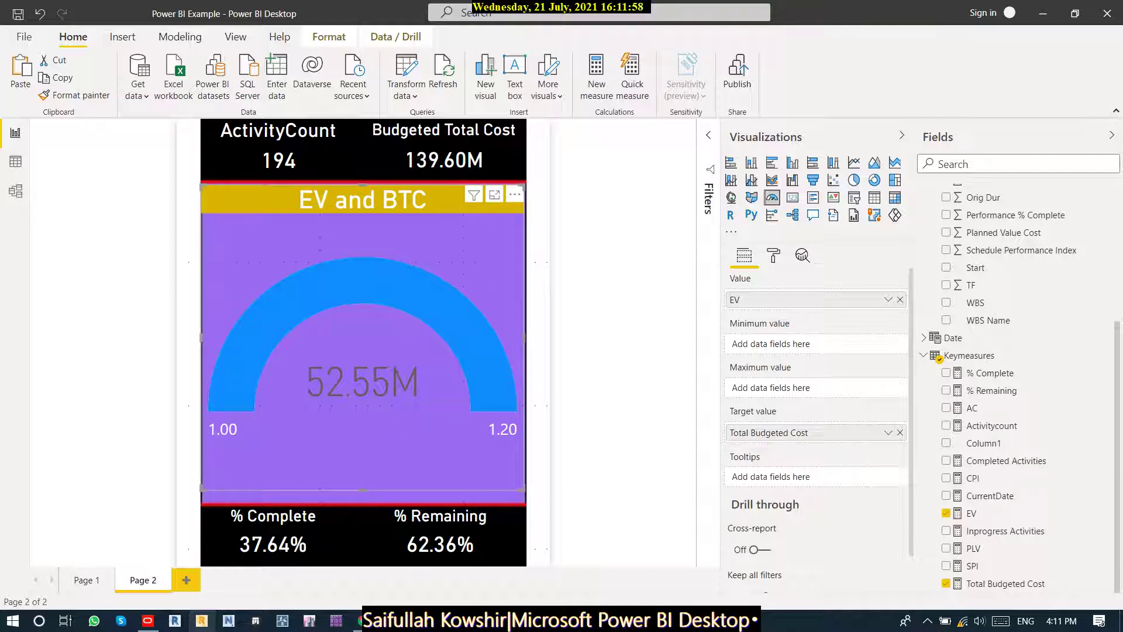
{"action": "left_click", "coordinate": [773, 255]}
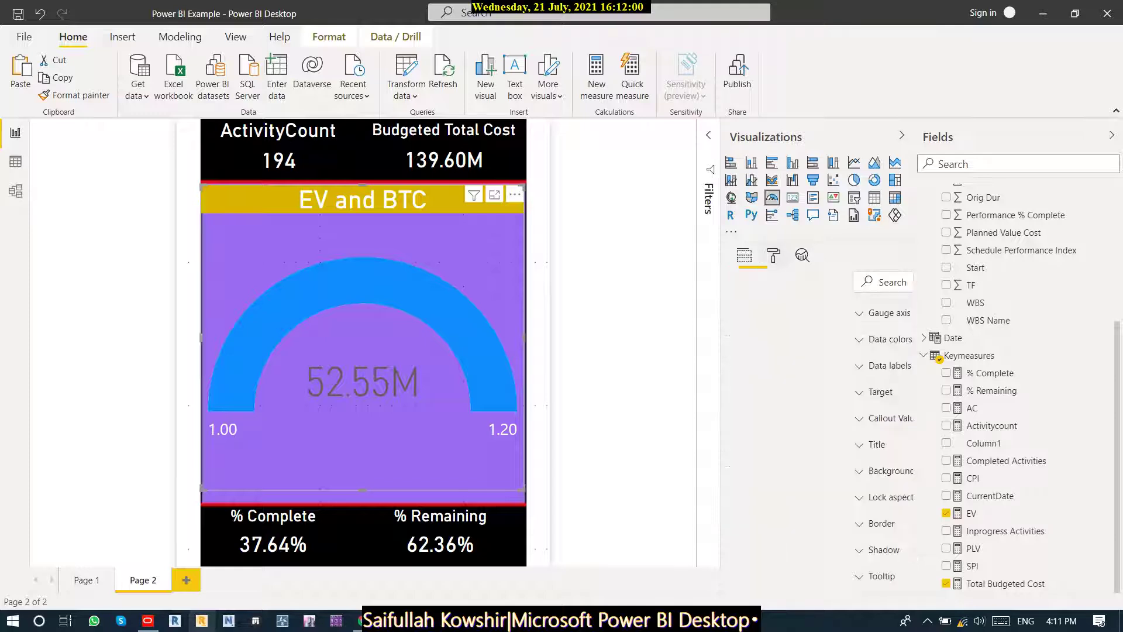
{"action": "left_click", "coordinate": [744, 255]}
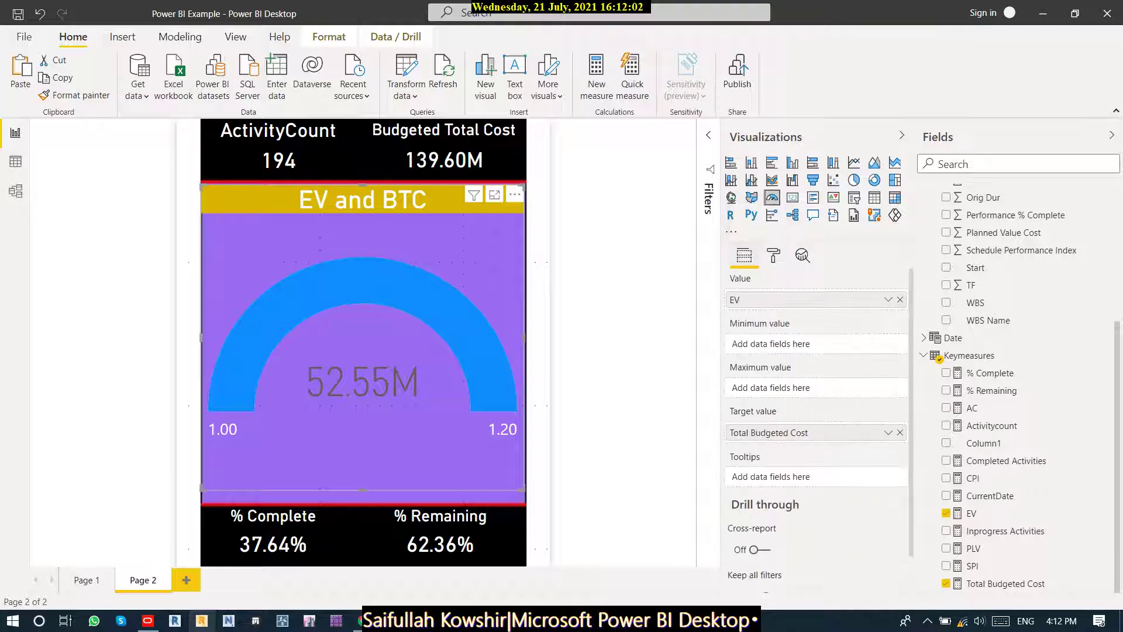
{"action": "left_click", "coordinate": [773, 255]}
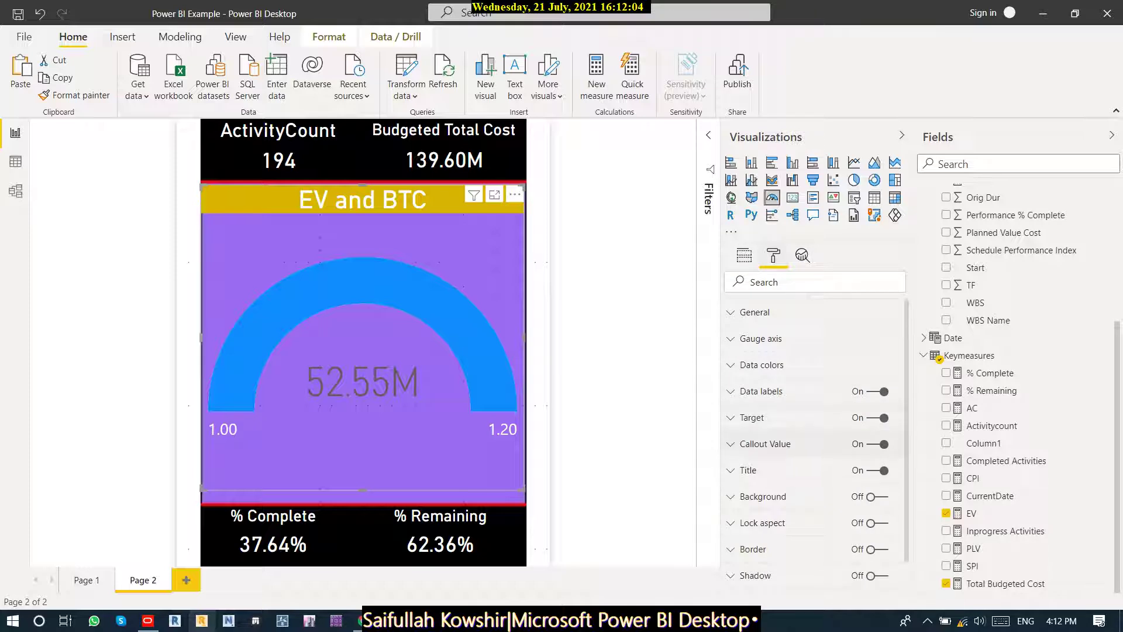
Try the gauge's target label off and back on, and look over the data label settings.
{"action": "left_click", "coordinate": [752, 417]}
{"action": "left_click", "coordinate": [877, 418]}
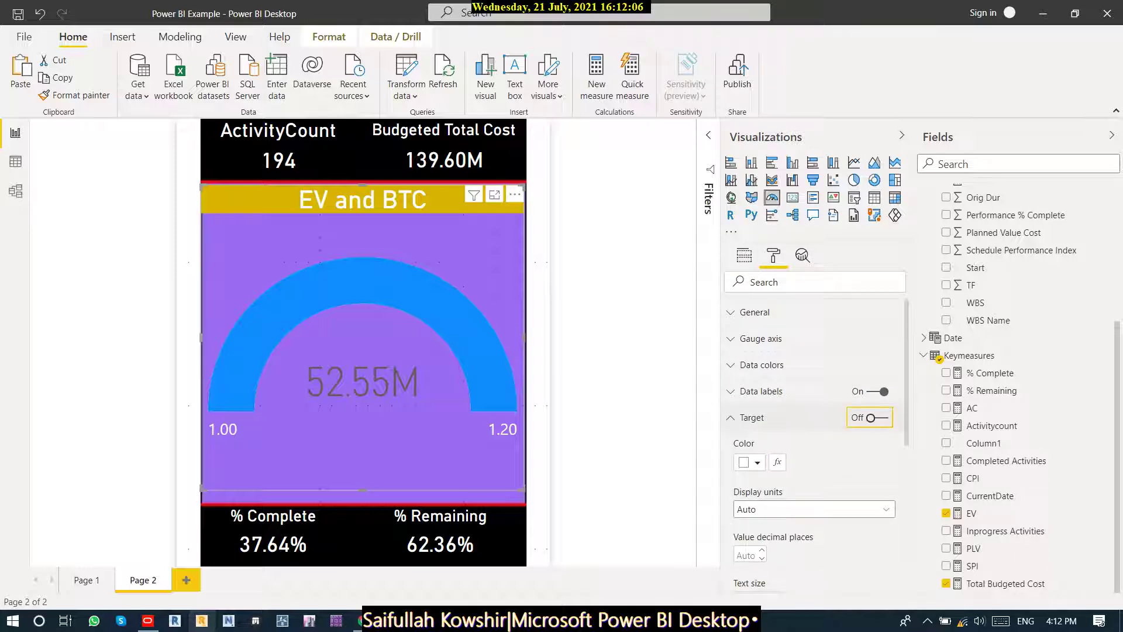
{"action": "left_click", "coordinate": [877, 418]}
{"action": "left_click", "coordinate": [877, 417]}
{"action": "left_click", "coordinate": [877, 418]}
{"action": "left_click", "coordinate": [761, 392]}
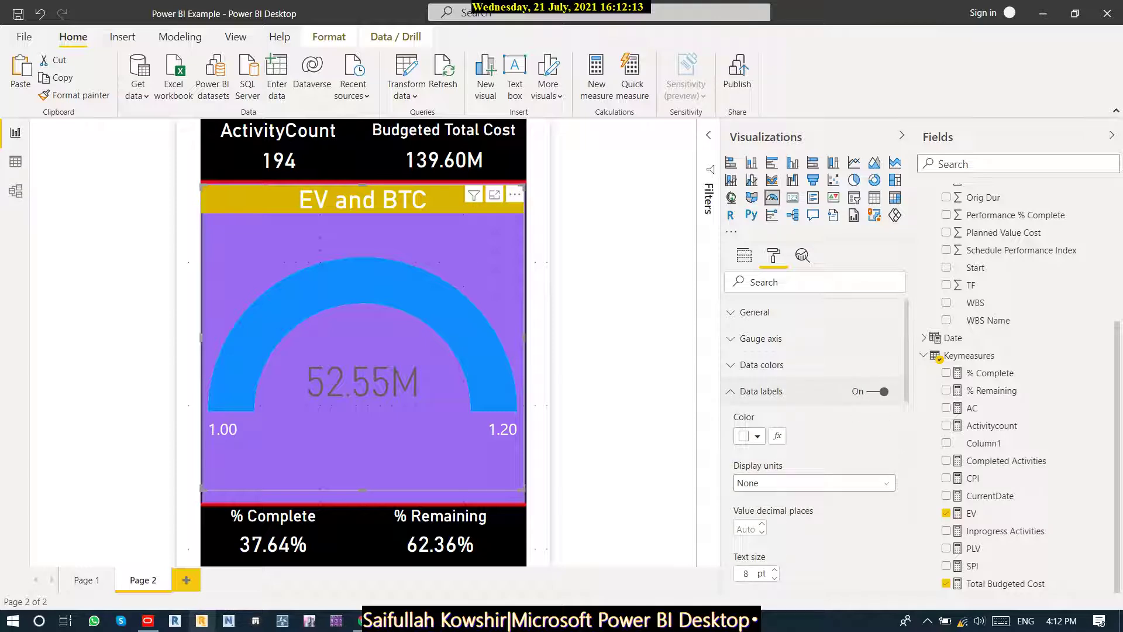
{"action": "scroll", "coordinate": [815, 444], "scroll_direction": "down", "scroll_amount": 5}
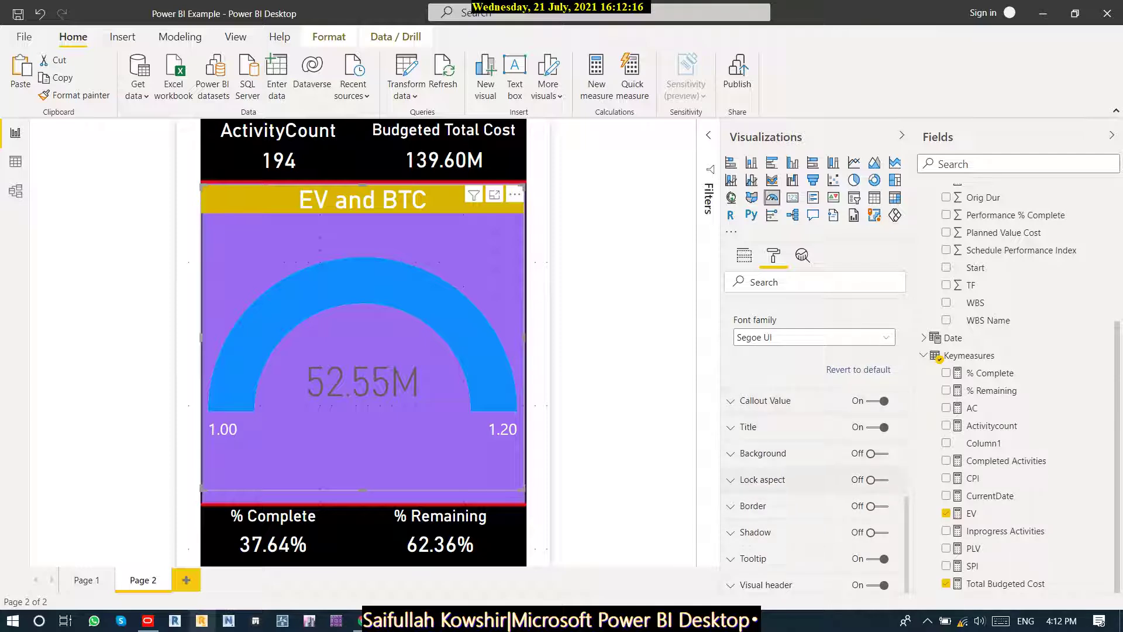
{"action": "scroll", "coordinate": [815, 444], "scroll_direction": "up", "scroll_amount": 5}
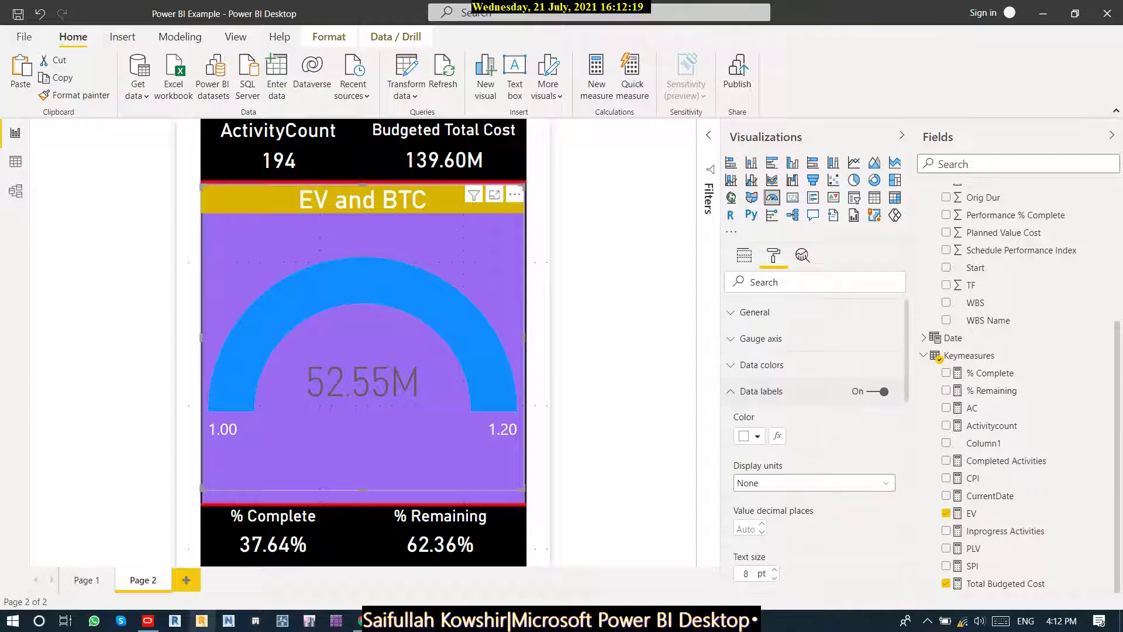
Change the gauge's fill color to gold from the recent colors.
{"action": "left_click", "coordinate": [807, 365]}
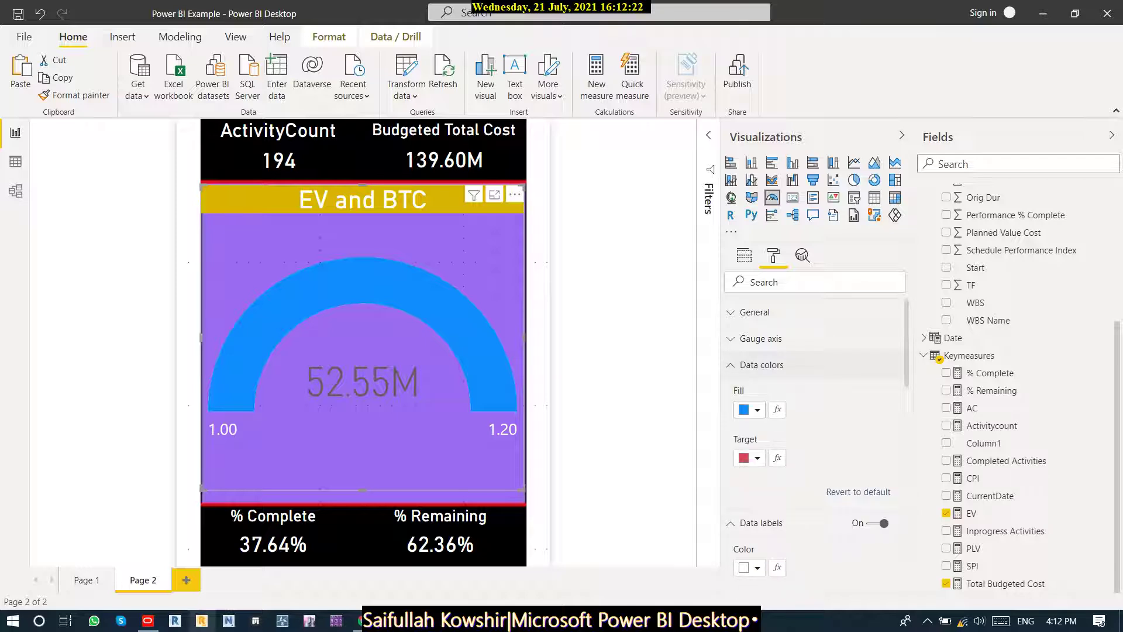
{"action": "left_click", "coordinate": [757, 410]}
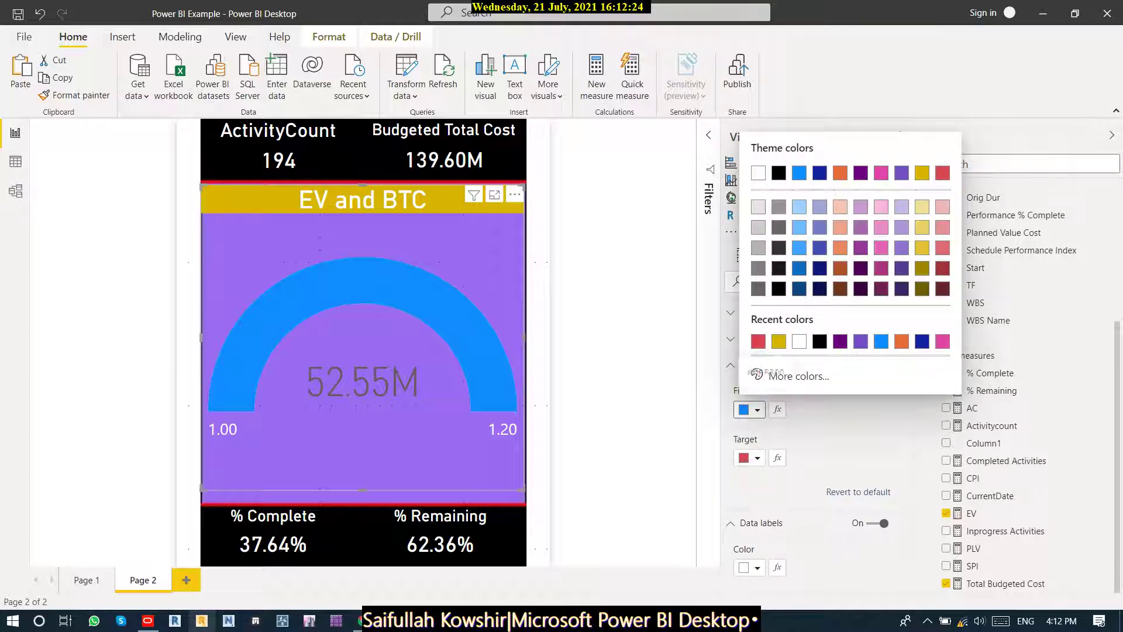
{"action": "left_click", "coordinate": [778, 341]}
{"action": "left_click", "coordinate": [757, 409]}
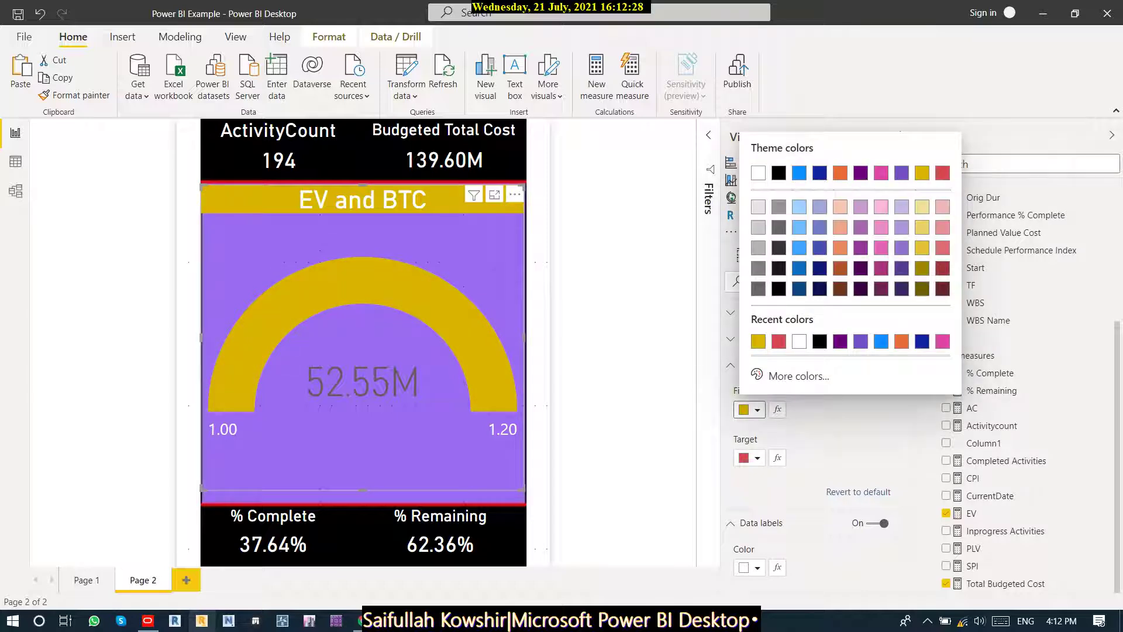
{"action": "left_click", "coordinate": [757, 410]}
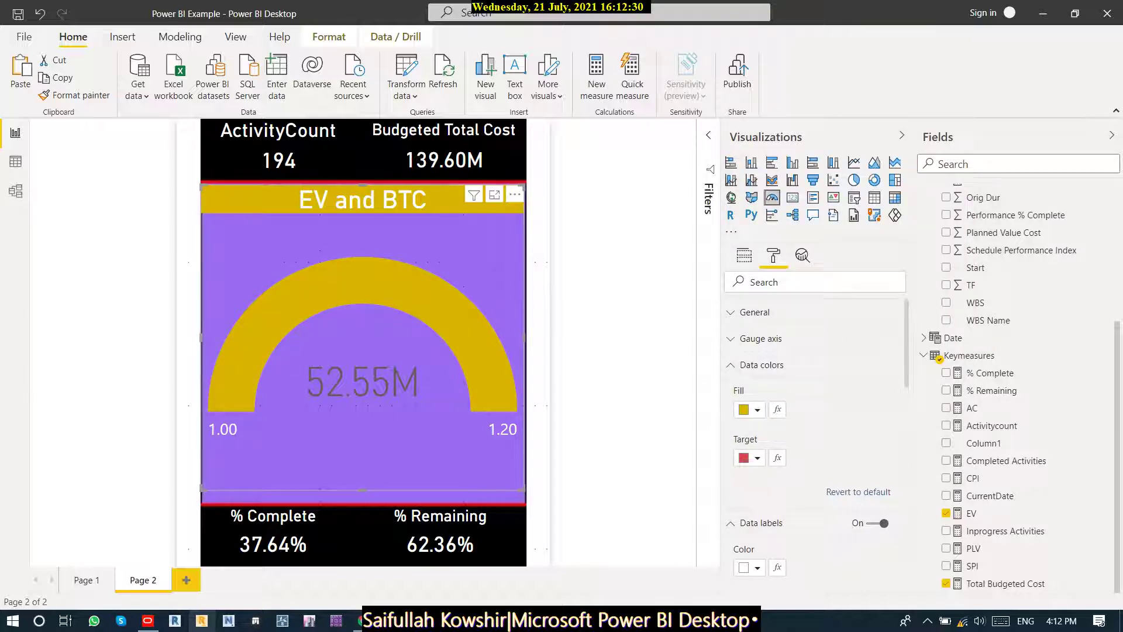
Enable Page 2 as a tooltip page in its page information settings and rename the page Tooltip.
{"action": "left_click", "coordinate": [744, 255]}
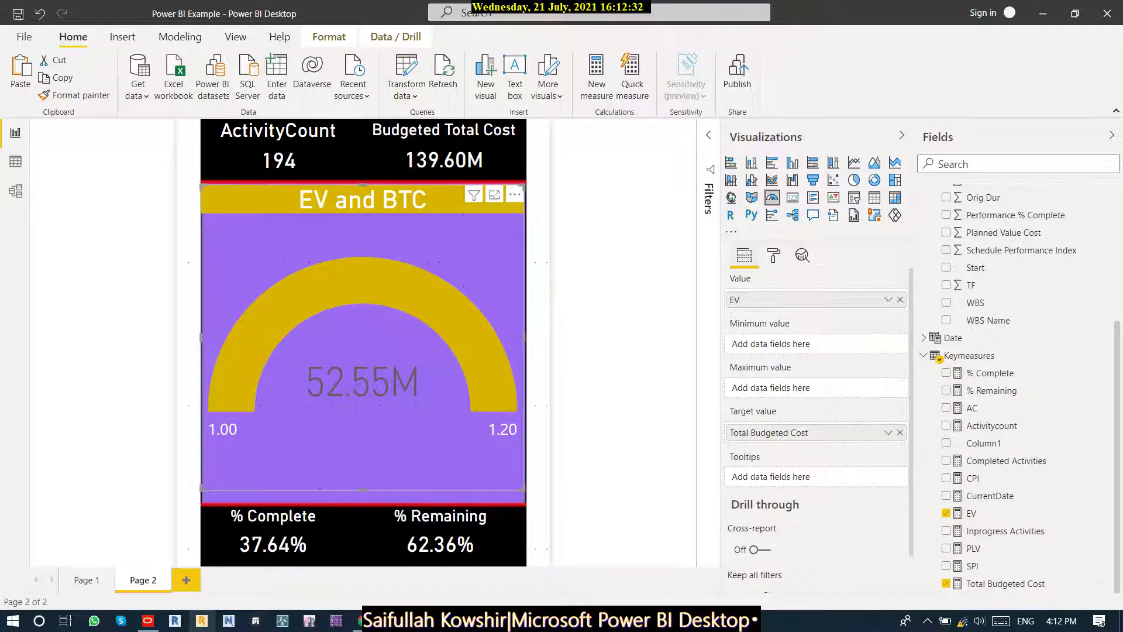
{"action": "left_click", "coordinate": [623, 328]}
{"action": "left_click", "coordinate": [773, 256]}
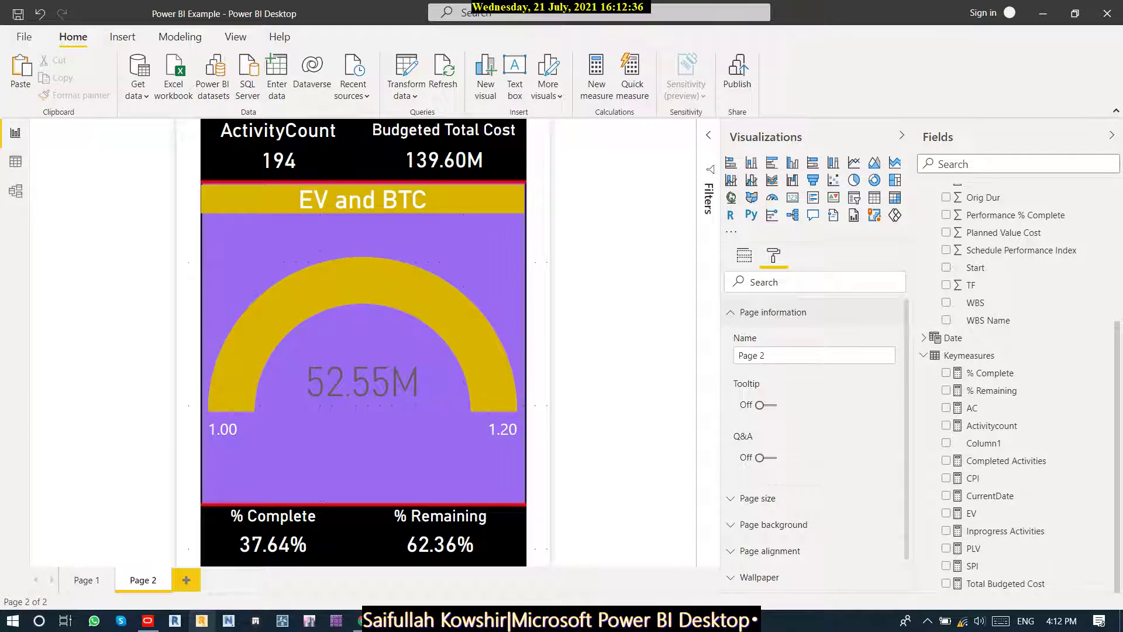
{"action": "left_click", "coordinate": [759, 405]}
{"action": "key", "text": "shift+Tab"}
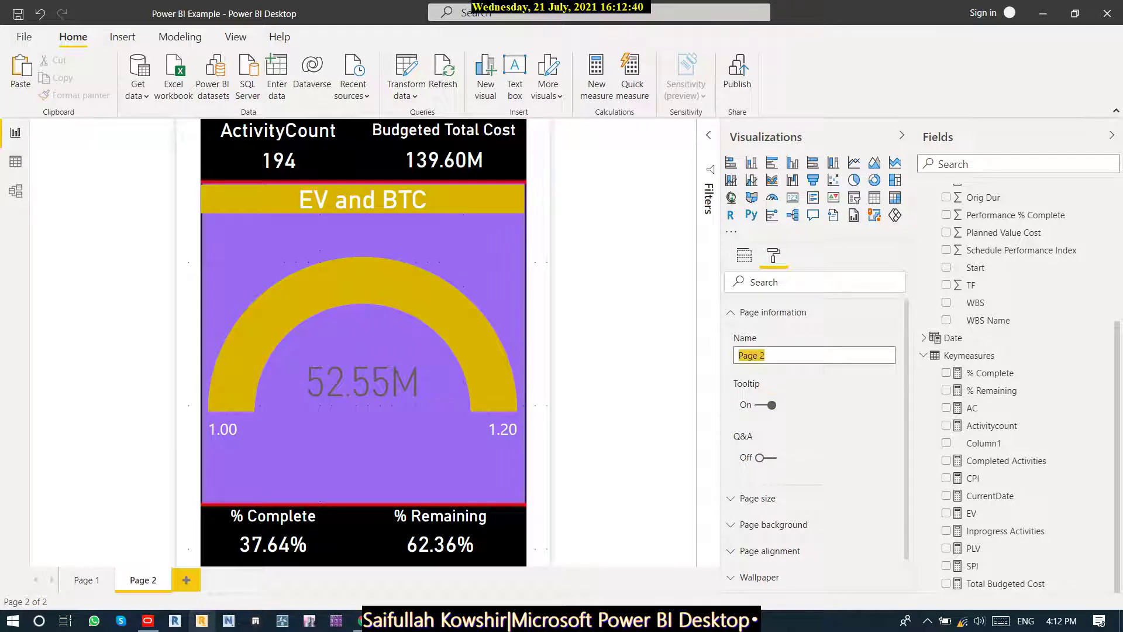
{"action": "type", "text": "Too"}
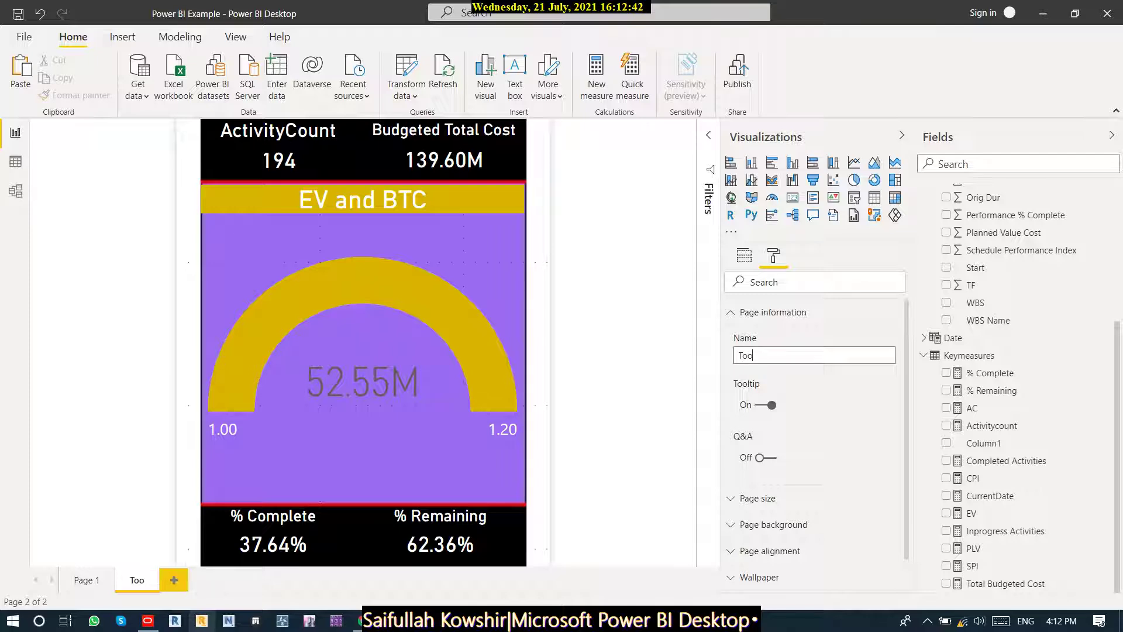
{"action": "type", "text": "ltip"}
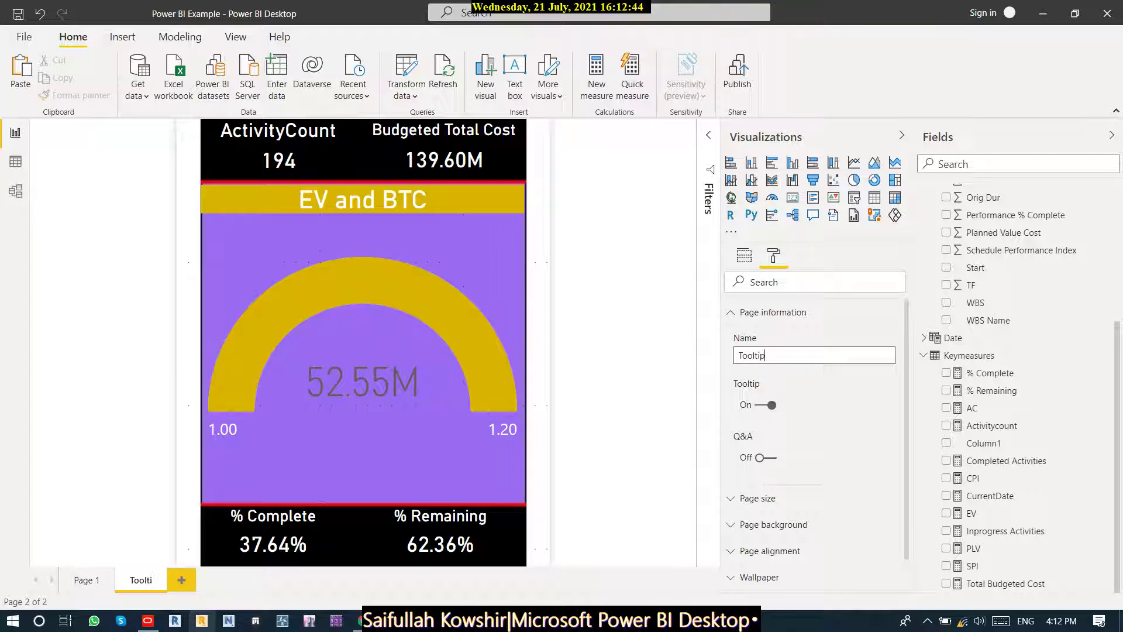
{"action": "key", "text": "Return"}
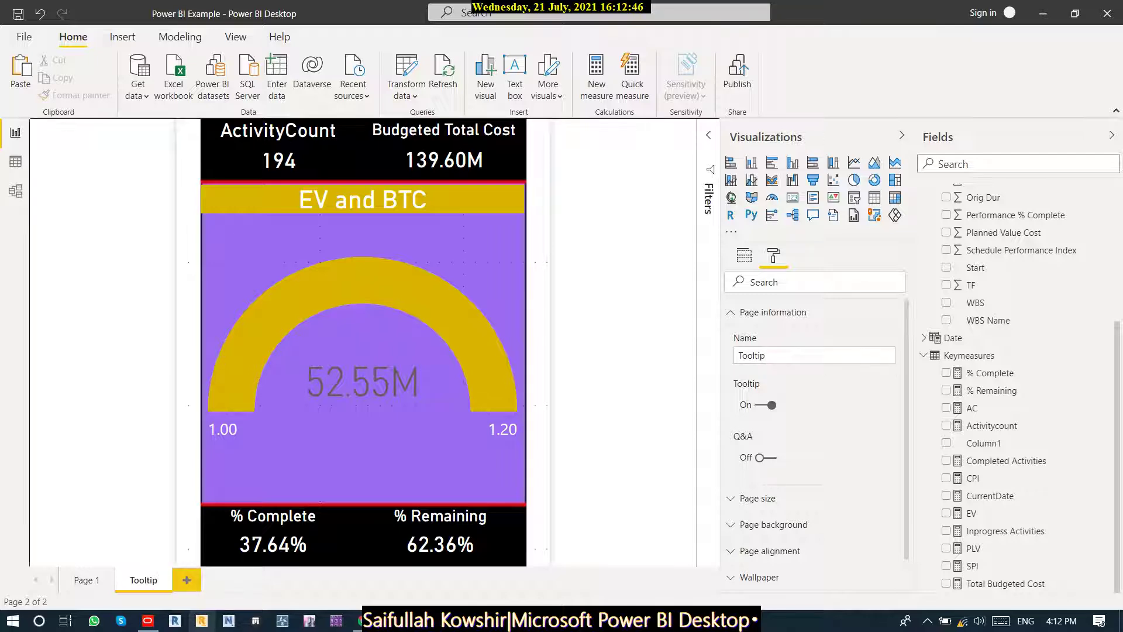
Open the tooltip formatting settings of the Budgeted Total Cost Per WBS bar chart on Page 1.
{"action": "left_click", "coordinate": [86, 580]}
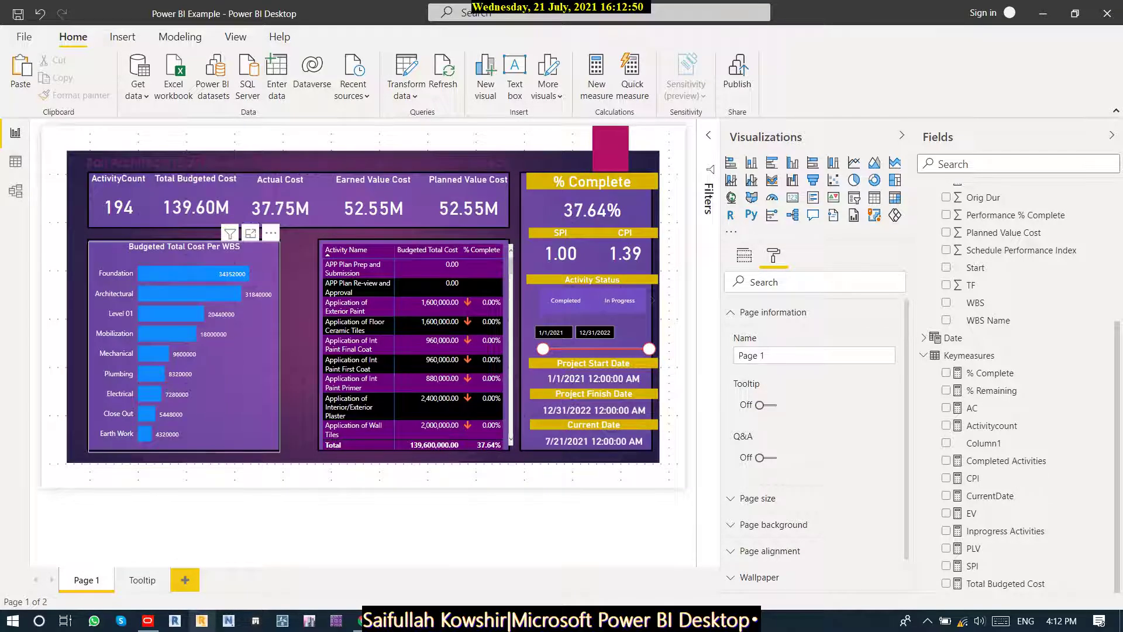
{"action": "left_click", "coordinate": [184, 345]}
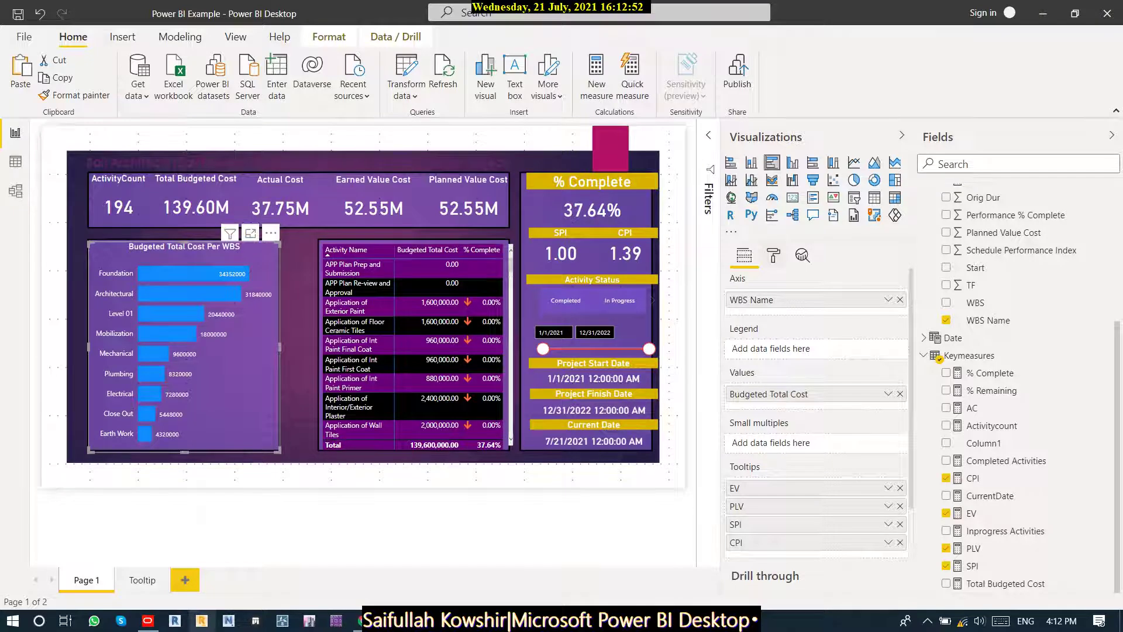
{"action": "left_click", "coordinate": [773, 255]}
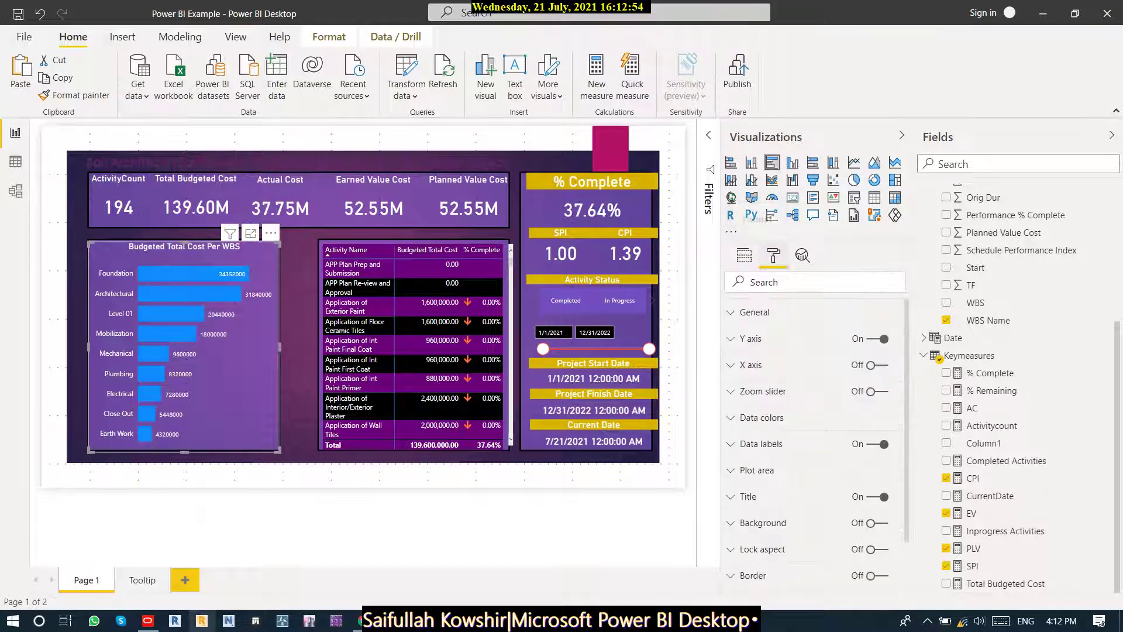
{"action": "scroll", "coordinate": [813, 444], "scroll_direction": "down", "scroll_amount": 1}
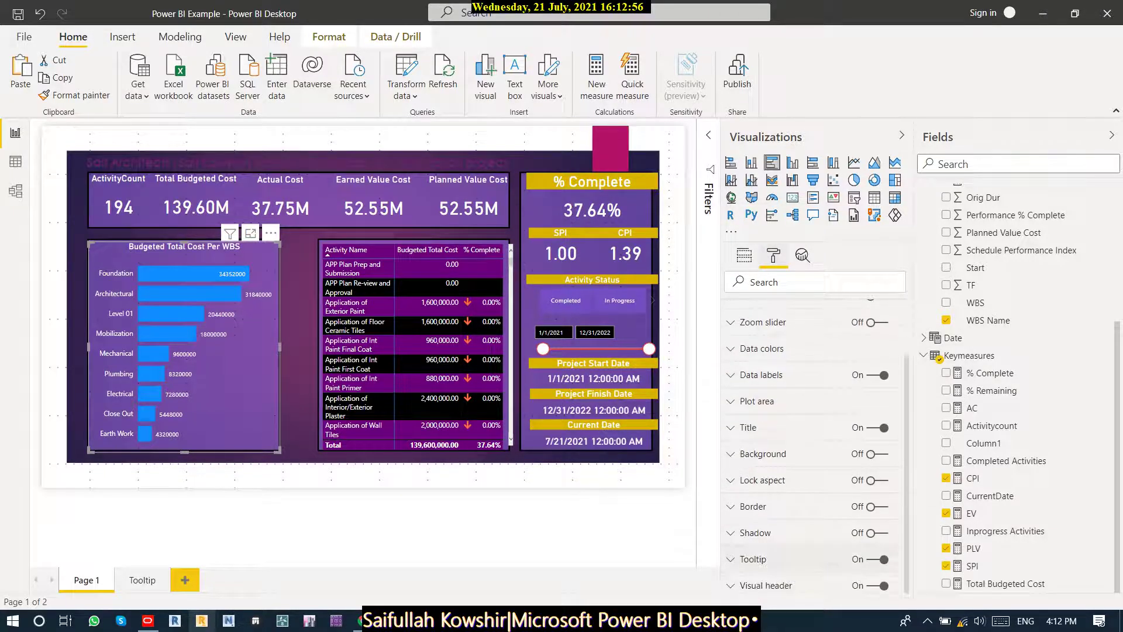
{"action": "scroll", "coordinate": [813, 439], "scroll_direction": "down", "scroll_amount": 5}
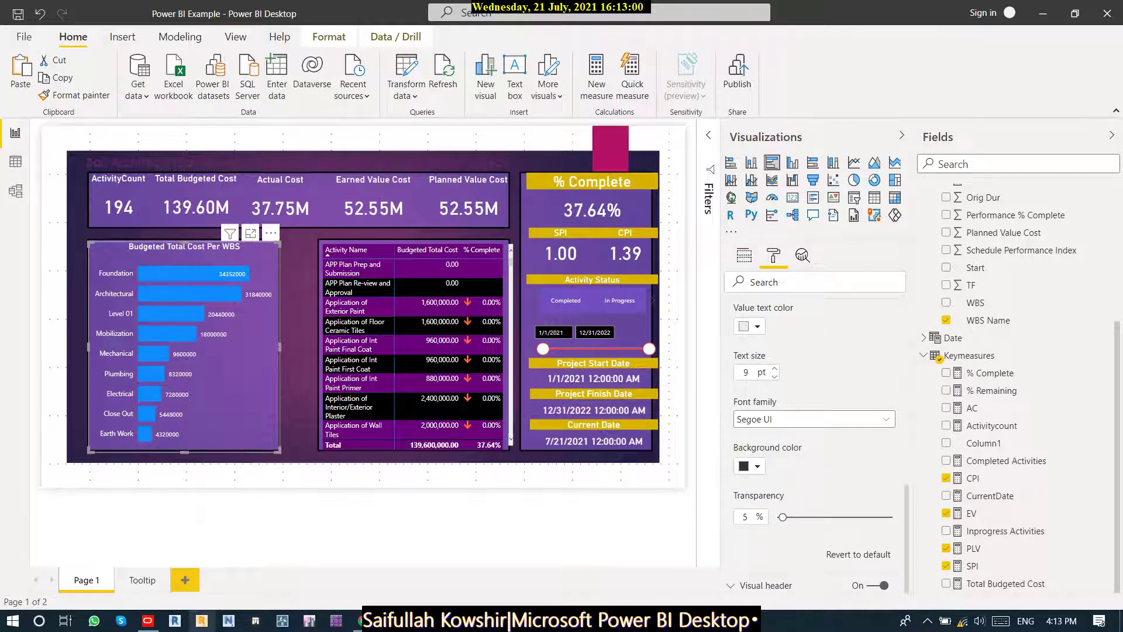
Set the Budgeted Total Cost Per WBS chart's tooltip to the report page type, using the Tooltip page.
{"action": "scroll", "coordinate": [813, 444], "scroll_direction": "up", "scroll_amount": 4}
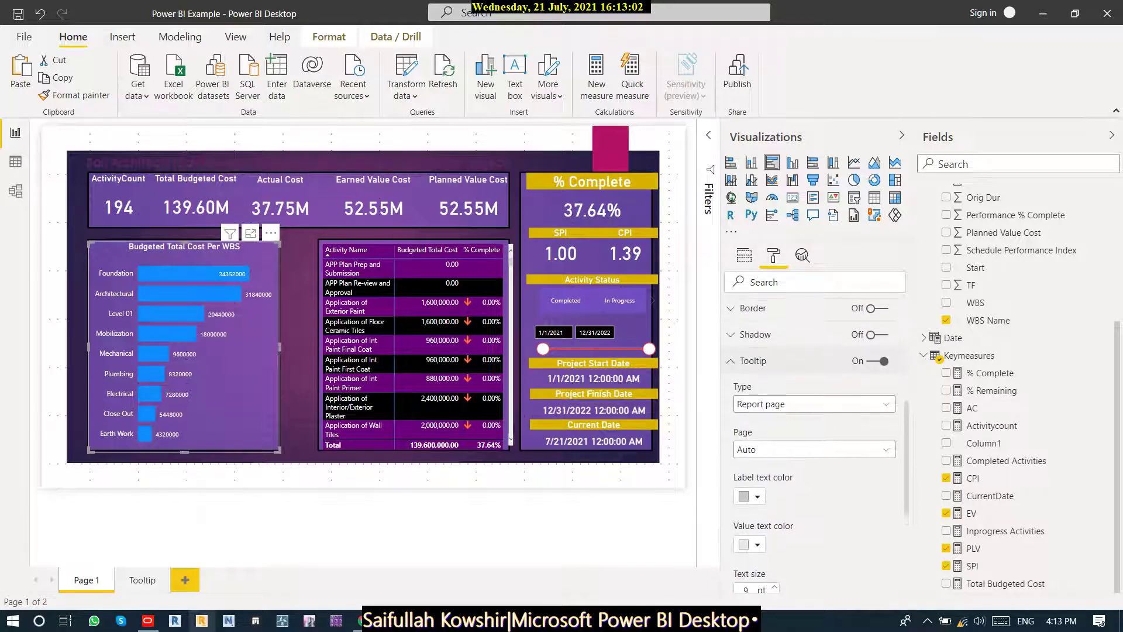
{"action": "left_click", "coordinate": [814, 403]}
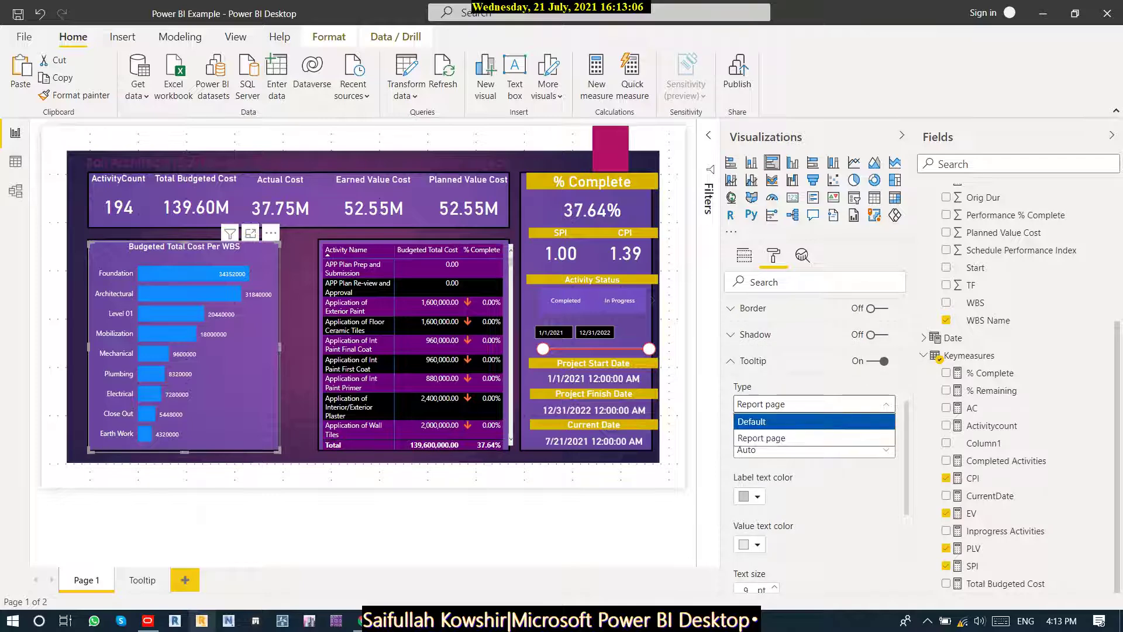
{"action": "left_click", "coordinate": [762, 438]}
{"action": "left_click", "coordinate": [814, 449]}
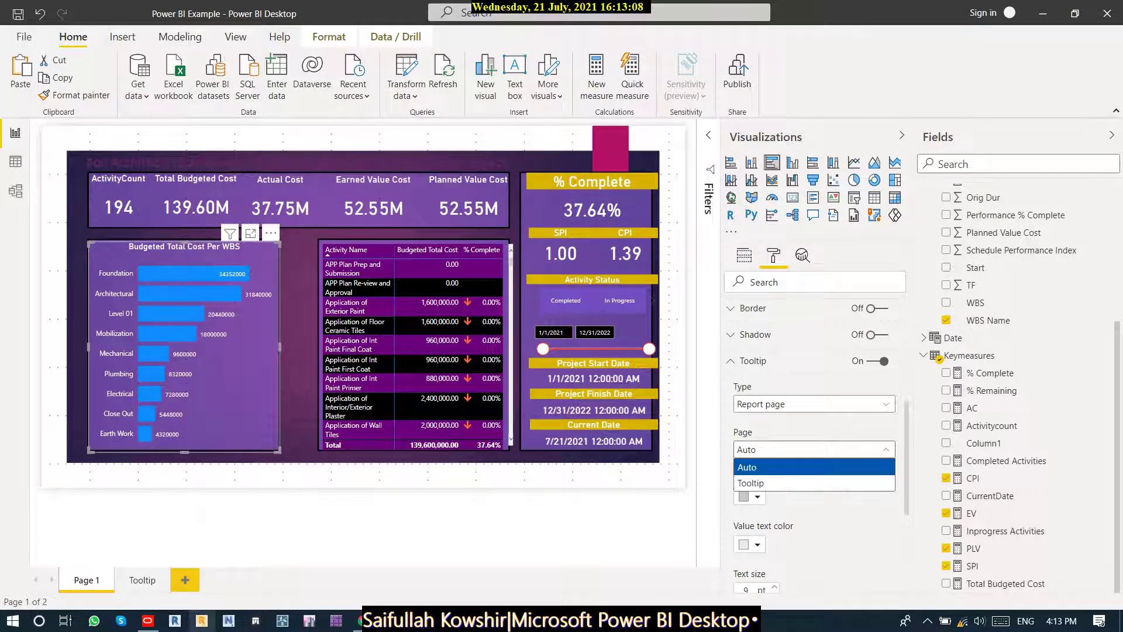
{"action": "key", "text": "Return"}
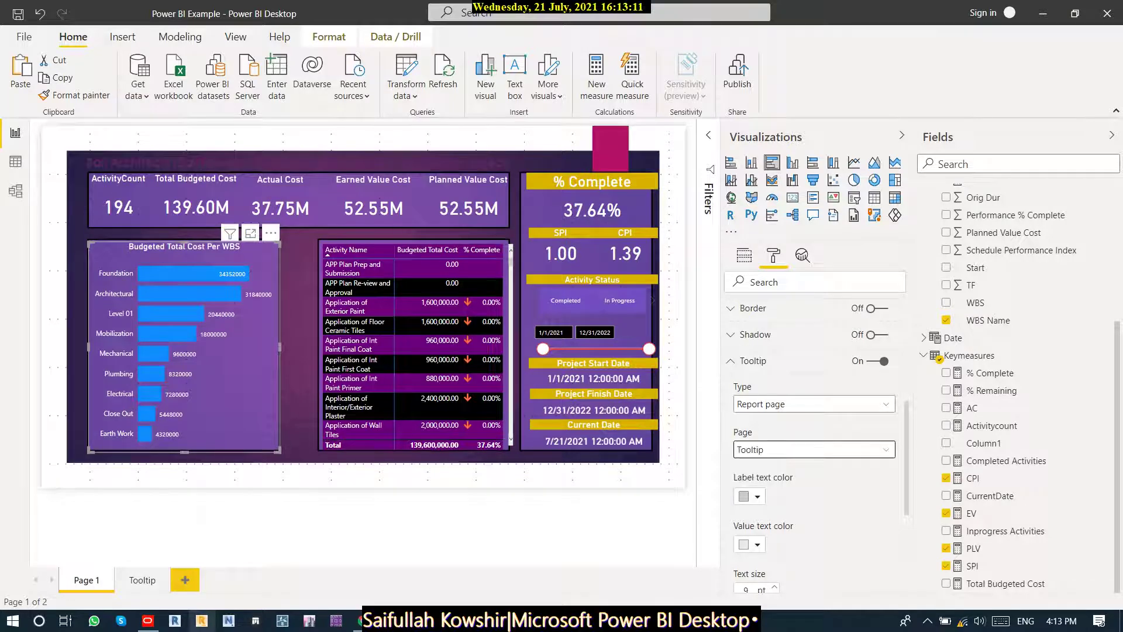
Enlarge the report canvas by collapsing Visualizations and Fields, and preview the Foundation bar's tooltip.
{"action": "left_click", "coordinate": [901, 135]}
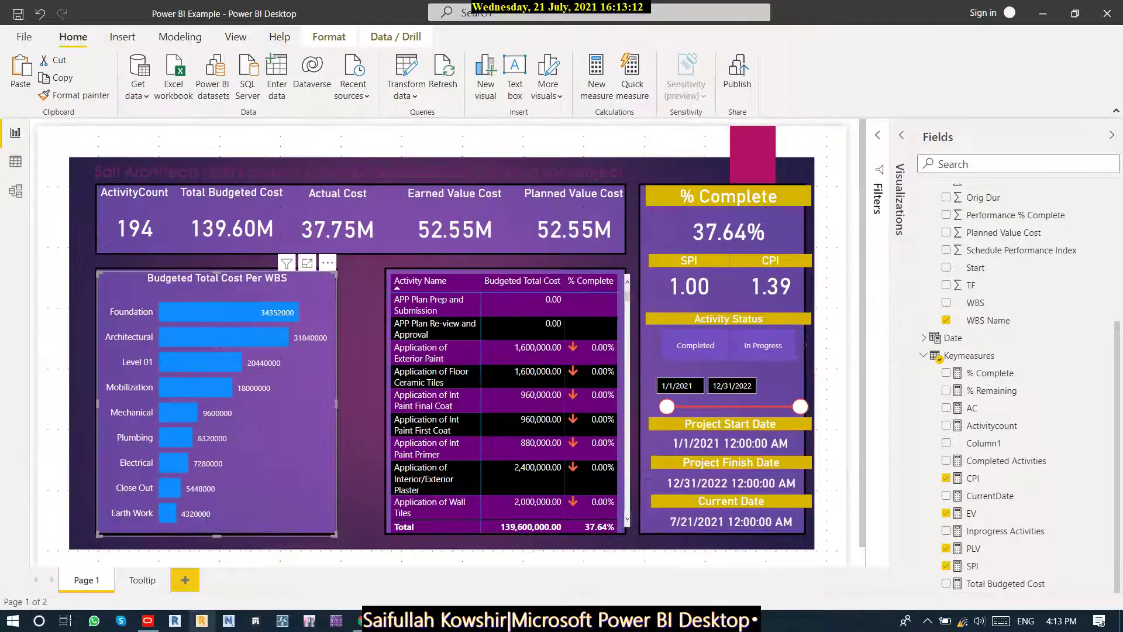
{"action": "left_click", "coordinate": [1111, 135]}
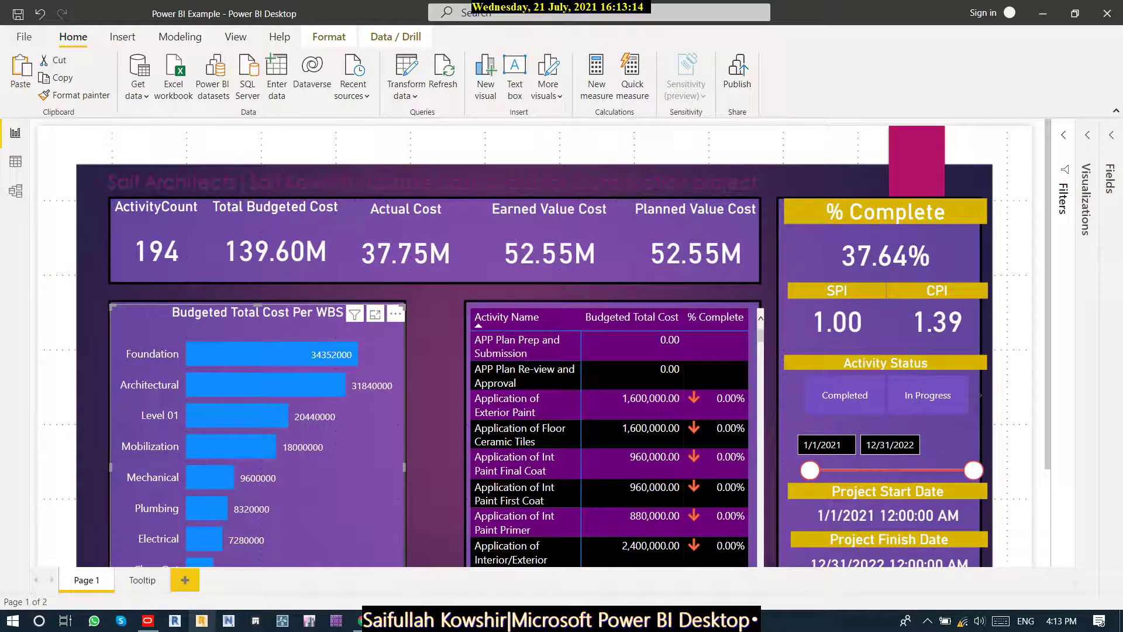
{"action": "mouse_move", "coordinate": [287, 353]}
Clear the minimum and maximum gauge axis values of the EV and BTC gauge on the Tooltip page.
{"action": "left_click", "coordinate": [142, 580]}
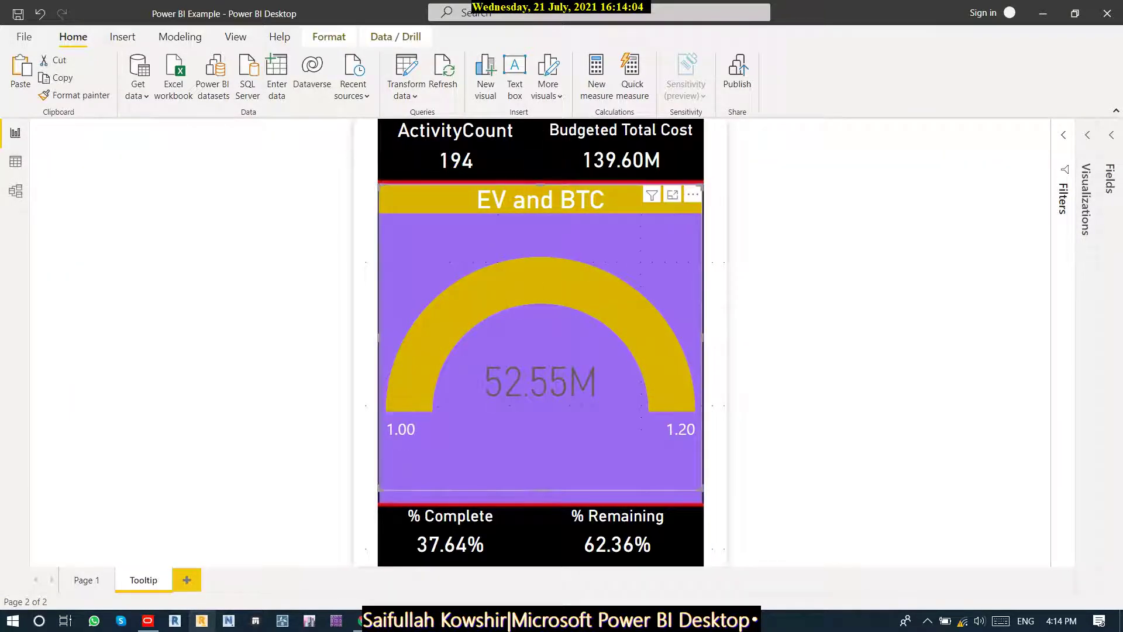
{"action": "left_click", "coordinate": [1087, 135]}
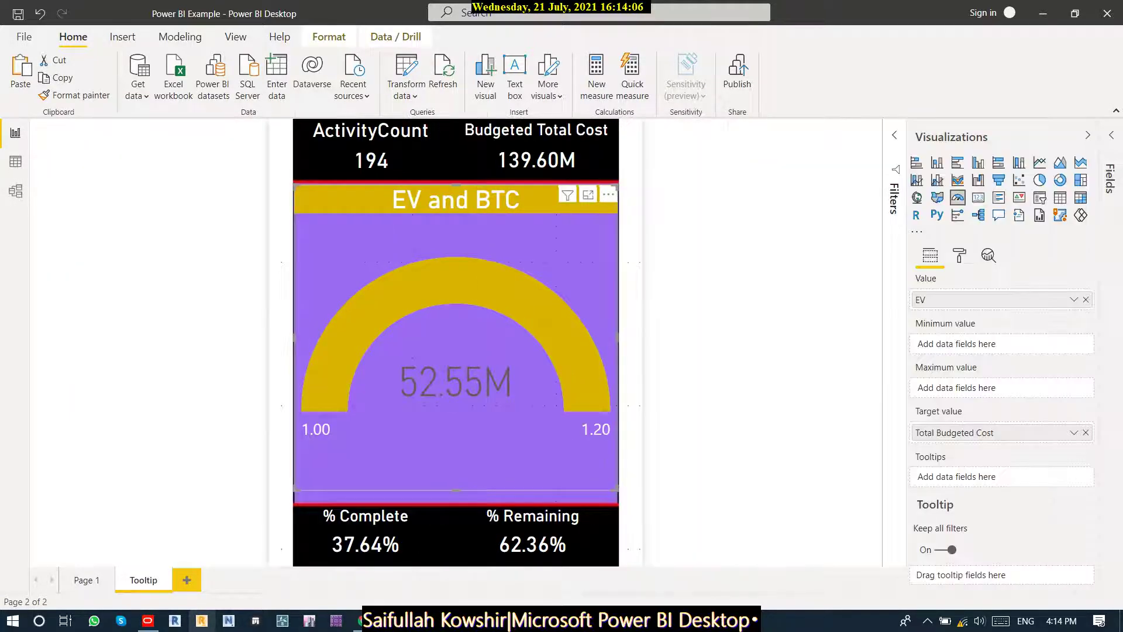
{"action": "left_click", "coordinate": [959, 255]}
{"action": "left_click", "coordinate": [937, 417]}
{"action": "left_click", "coordinate": [938, 417]}
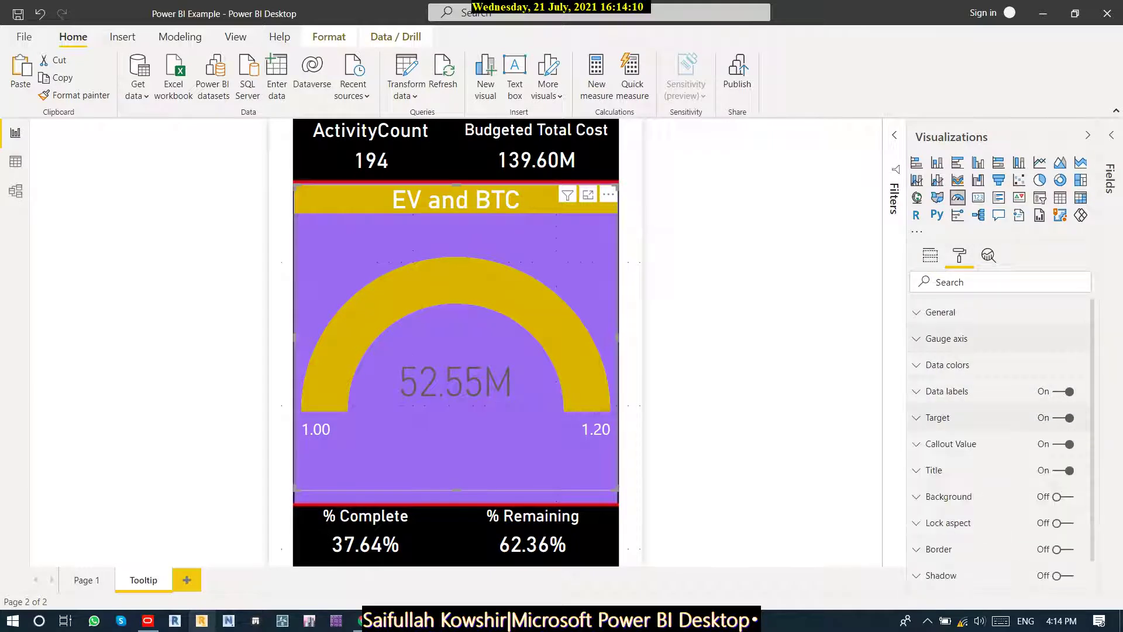
{"action": "left_click", "coordinate": [946, 338]}
{"action": "double_click", "coordinate": [926, 381]}
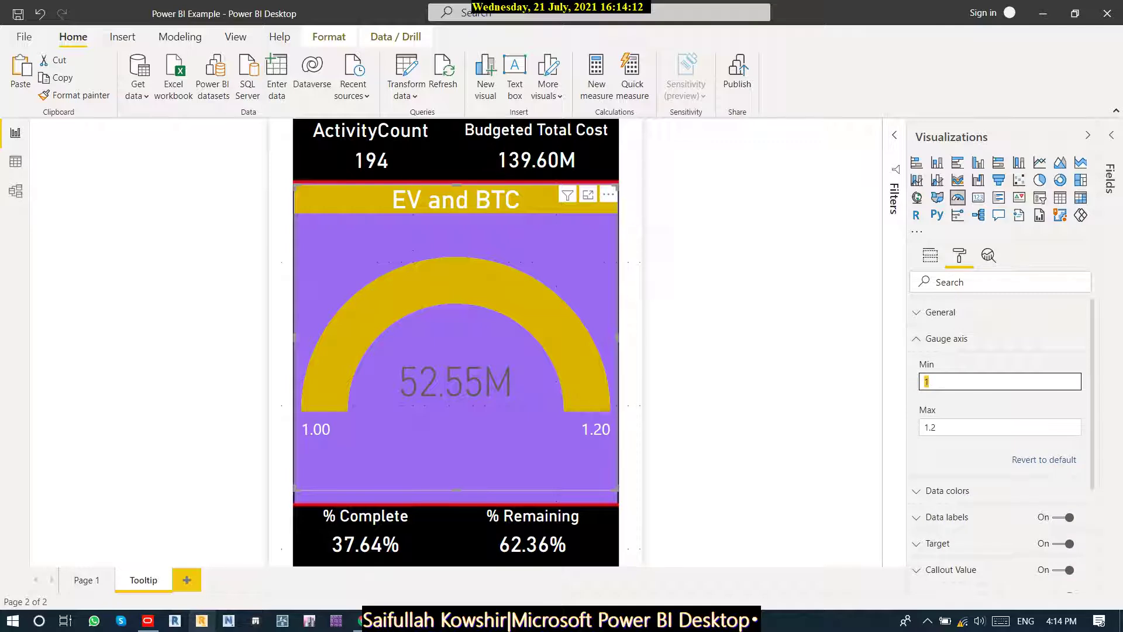
{"action": "key", "text": "BackSpace"}
{"action": "key", "text": "Tab"}
{"action": "key", "text": "BackSpace"}
{"action": "left_click", "coordinate": [926, 382]}
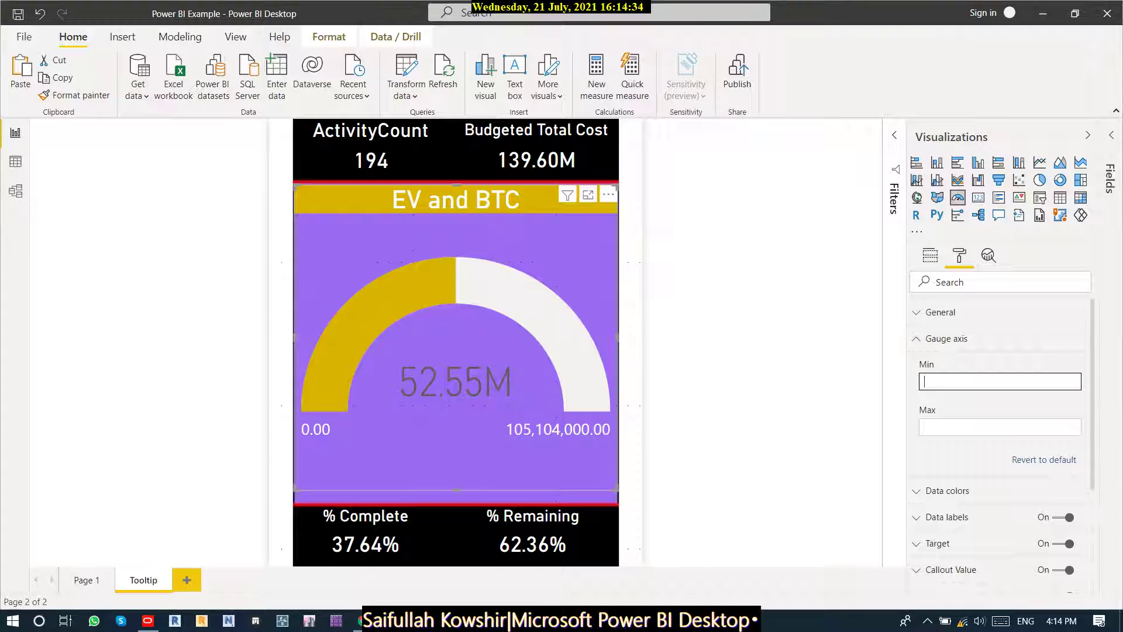
Switch to Calculator, add 52.55 and 139.60, and close it.
{"action": "key", "text": "XF86Calculator"}
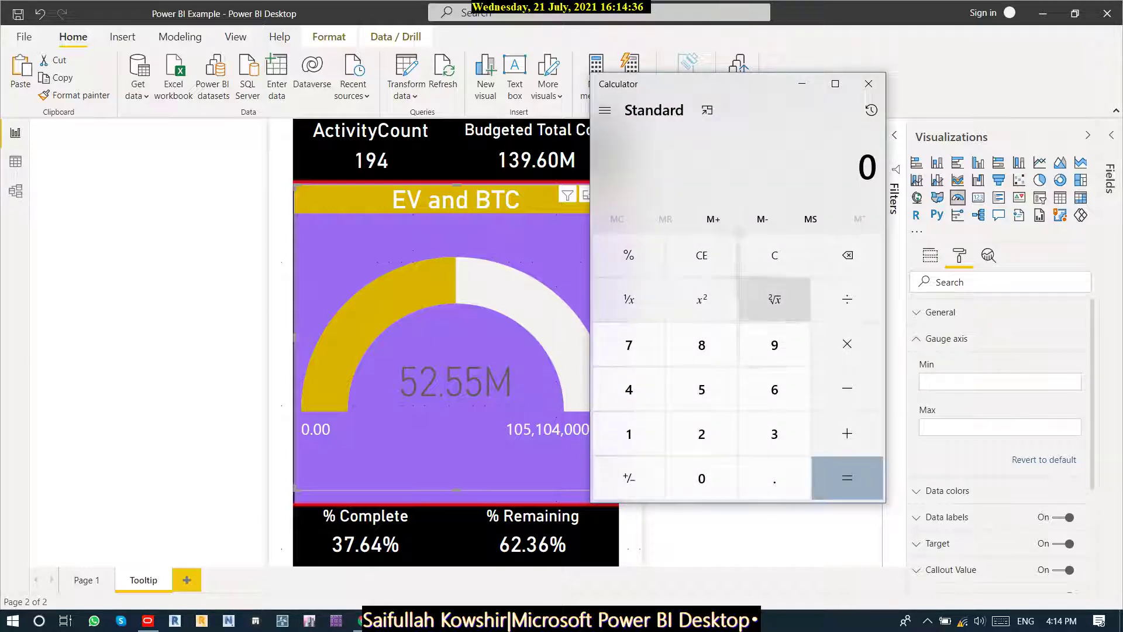
{"action": "left_click", "coordinate": [702, 389]}
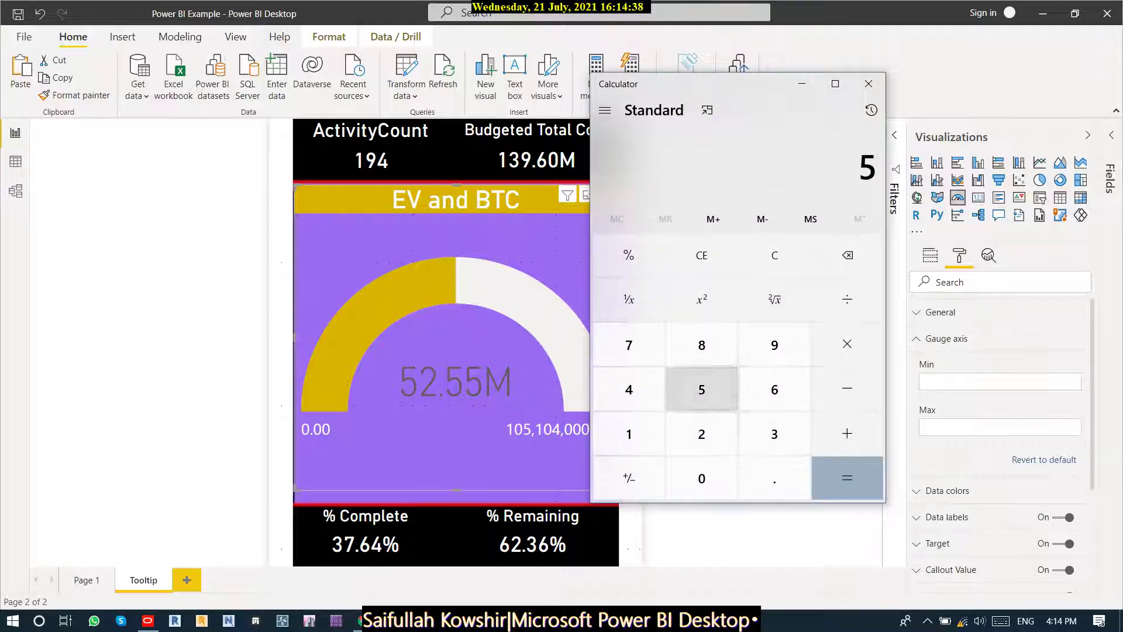
{"action": "left_click", "coordinate": [702, 434]}
{"action": "left_click_drag", "start_coordinate": [763, 88], "coordinate": [261, 42]}
{"action": "left_click", "coordinate": [273, 432]}
{"action": "left_click", "coordinate": [199, 343]}
{"action": "left_click", "coordinate": [199, 343]}
{"action": "left_click", "coordinate": [345, 387]}
{"action": "left_click", "coordinate": [127, 388]}
{"action": "left_click", "coordinate": [272, 387]}
{"action": "left_click", "coordinate": [272, 299]}
{"action": "left_click", "coordinate": [273, 431]}
{"action": "left_click", "coordinate": [273, 343]}
{"action": "left_click", "coordinate": [199, 432]}
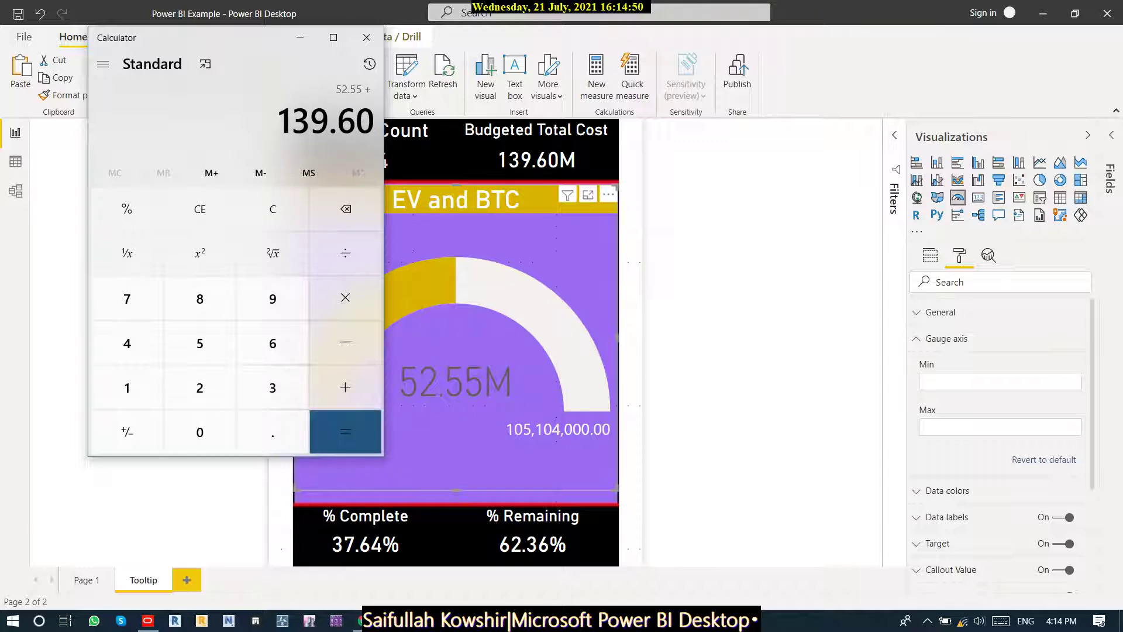
{"action": "left_click", "coordinate": [345, 431]}
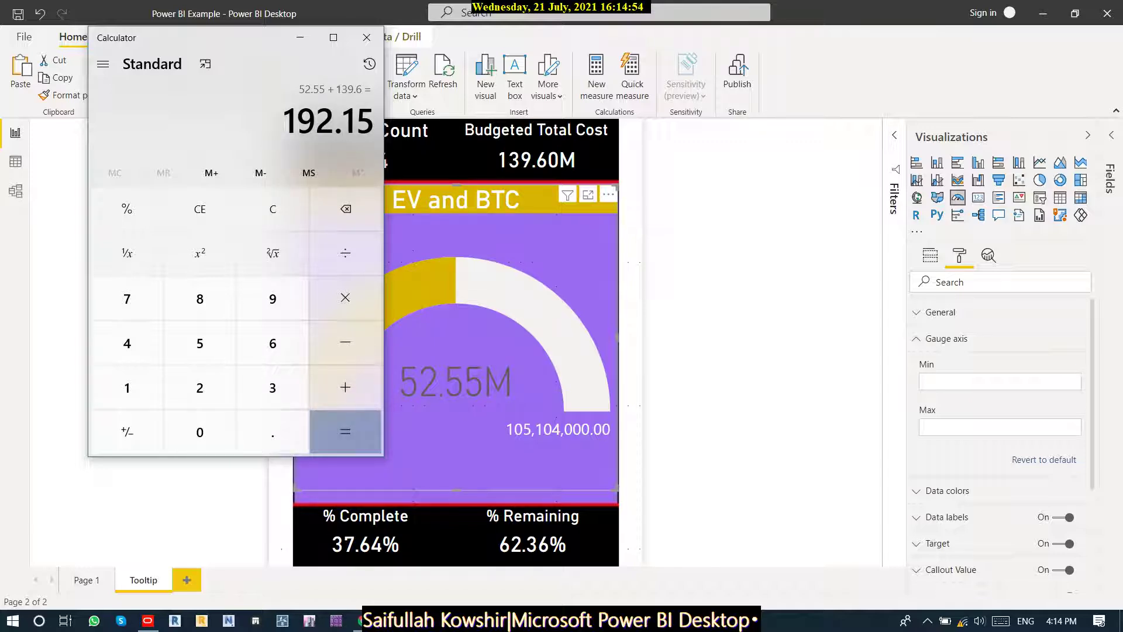
{"action": "left_click_drag", "start_coordinate": [266, 44], "coordinate": [220, 93]}
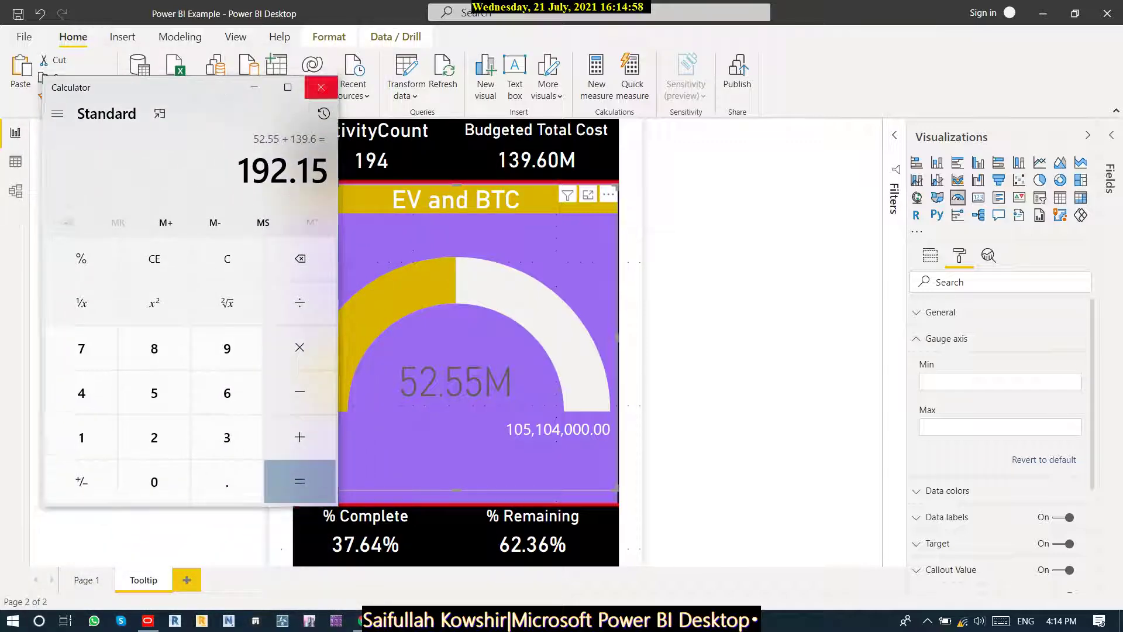
{"action": "left_click", "coordinate": [321, 87]}
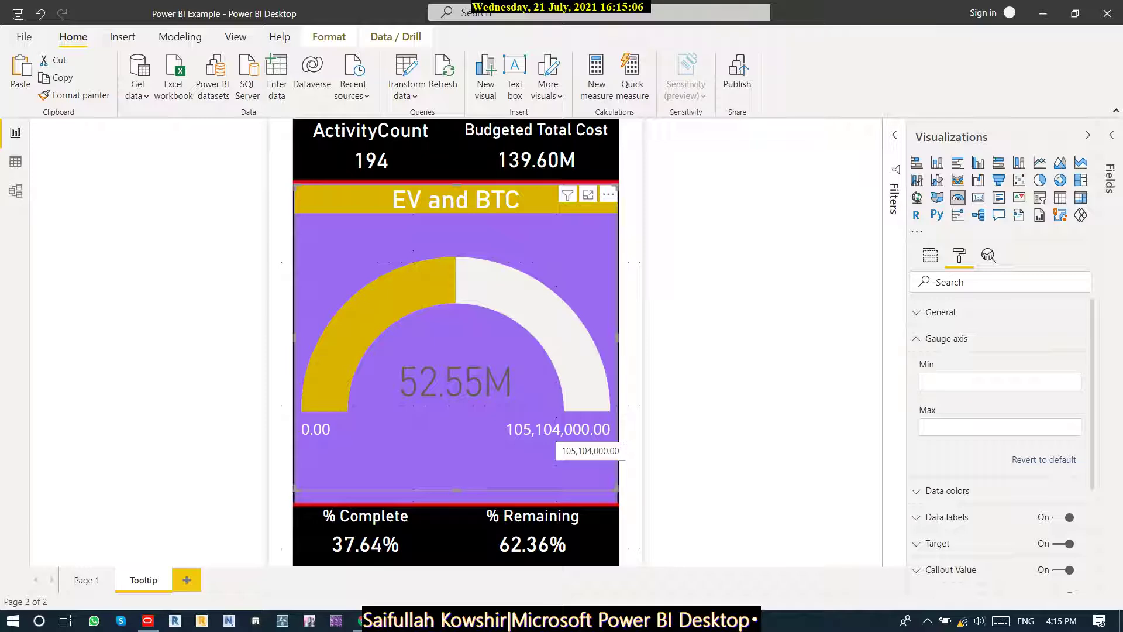
Set the EV and BTC gauge axis maximum to 139600000, leaving the minimum empty.
{"action": "left_click", "coordinate": [999, 382]}
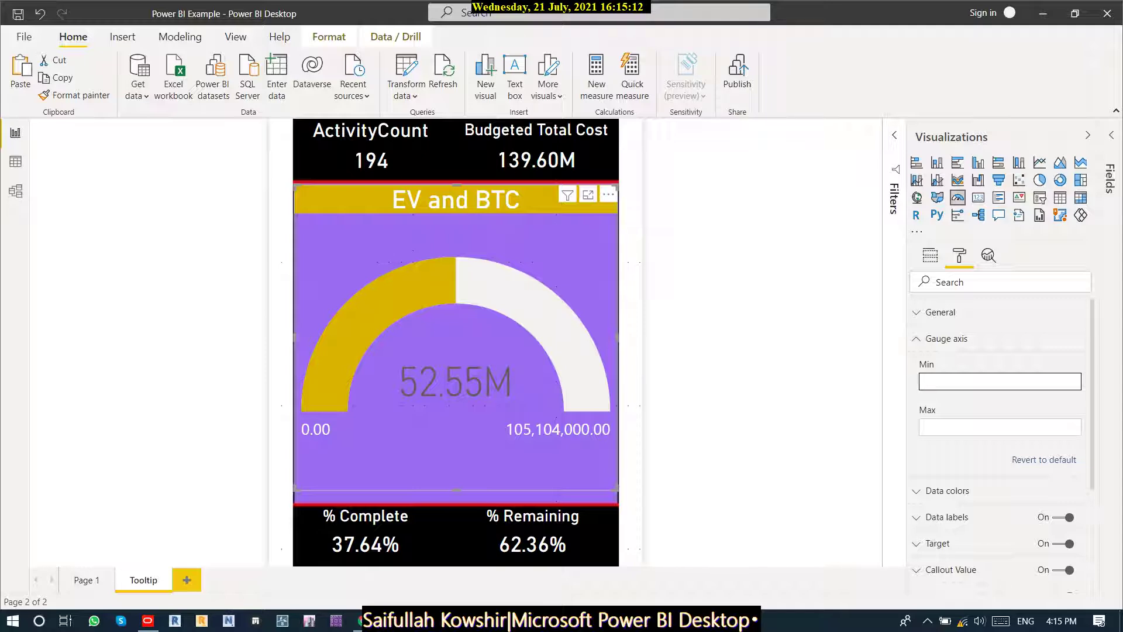
{"action": "left_click", "coordinate": [999, 426]}
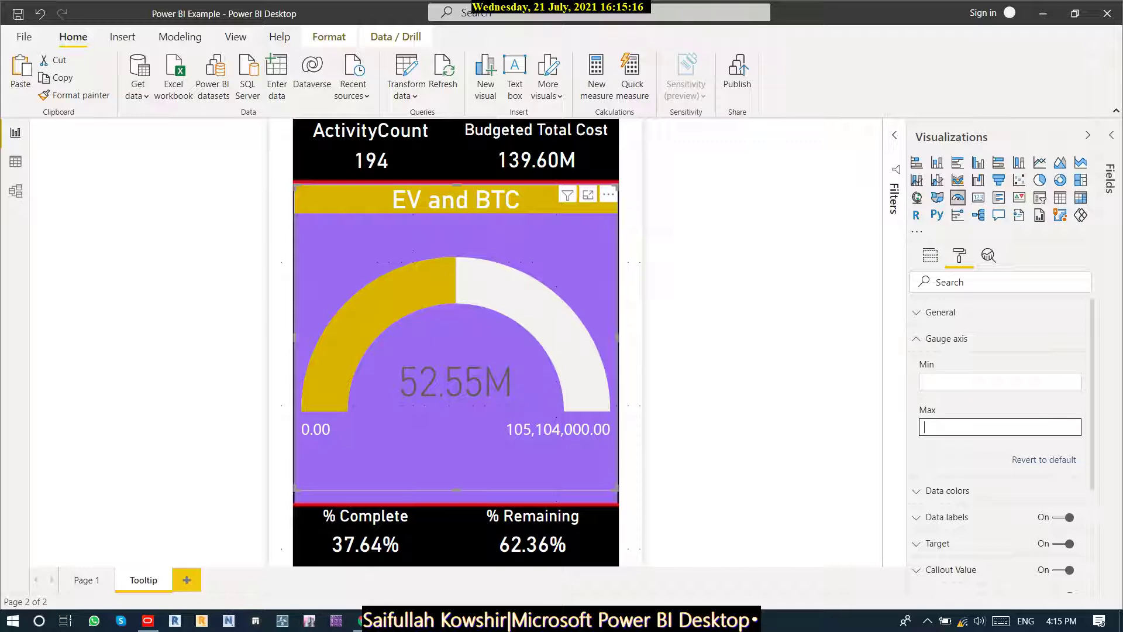
{"action": "type", "text": "139"}
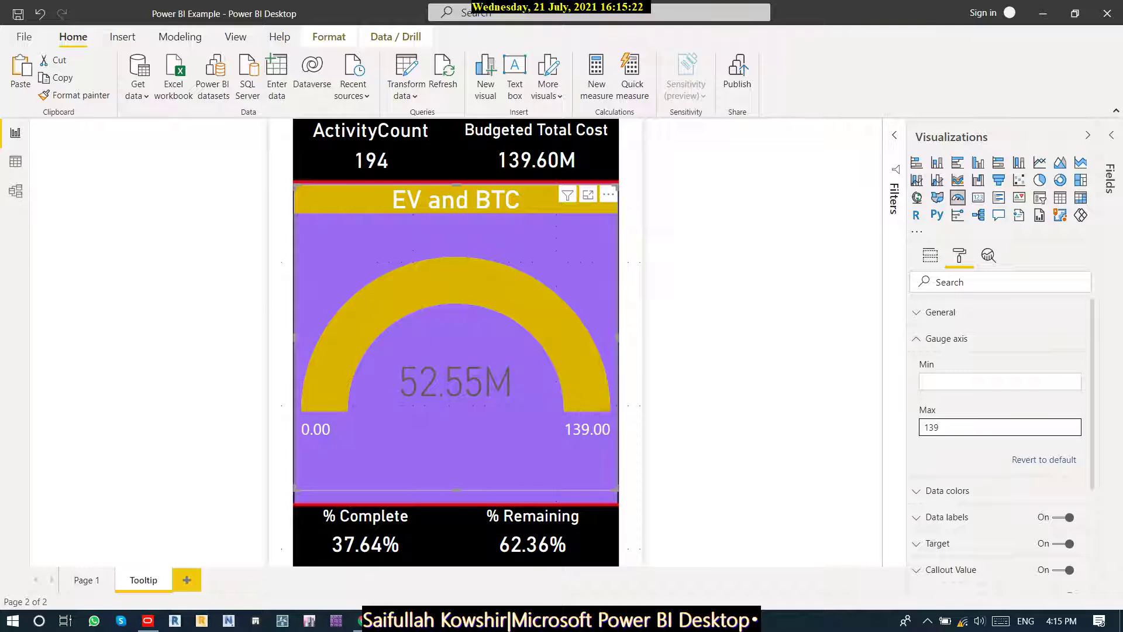
{"action": "type", "text": "600000"}
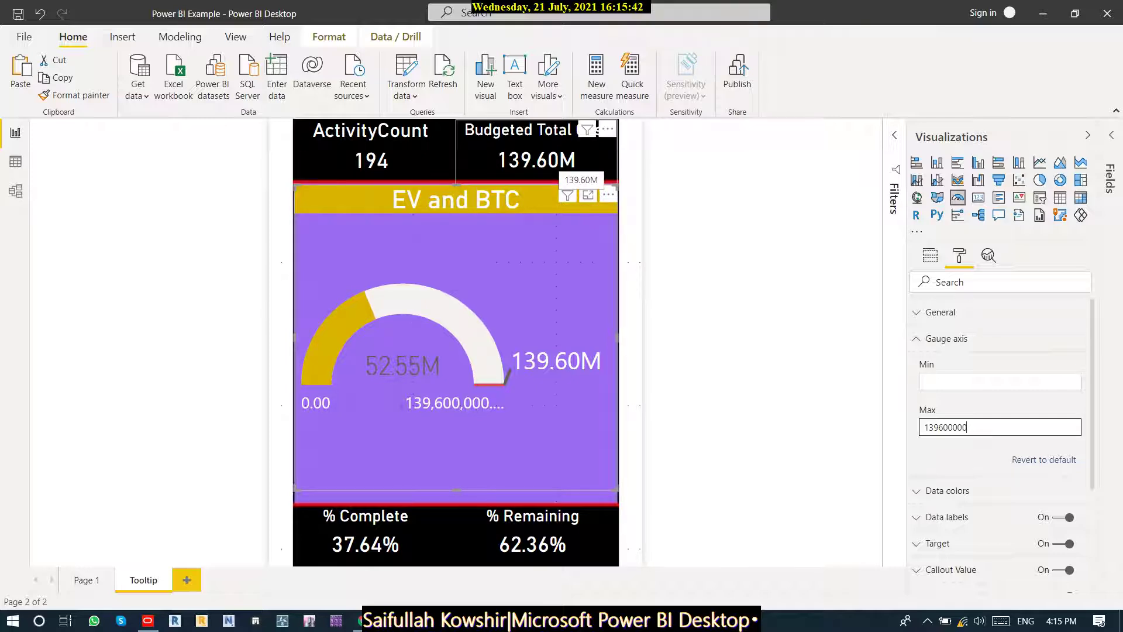
Try 139.6 as the gauge axis maximum and re-enter 139600000.
{"action": "key", "text": "BackSpace"}
{"action": "key", "text": "BackSpace"}
{"action": "key", "text": "BackSpace"}
{"action": "key", "text": "BackSpace"}
{"action": "key", "text": "BackSpace"}
{"action": "key", "text": "BackSpace"}
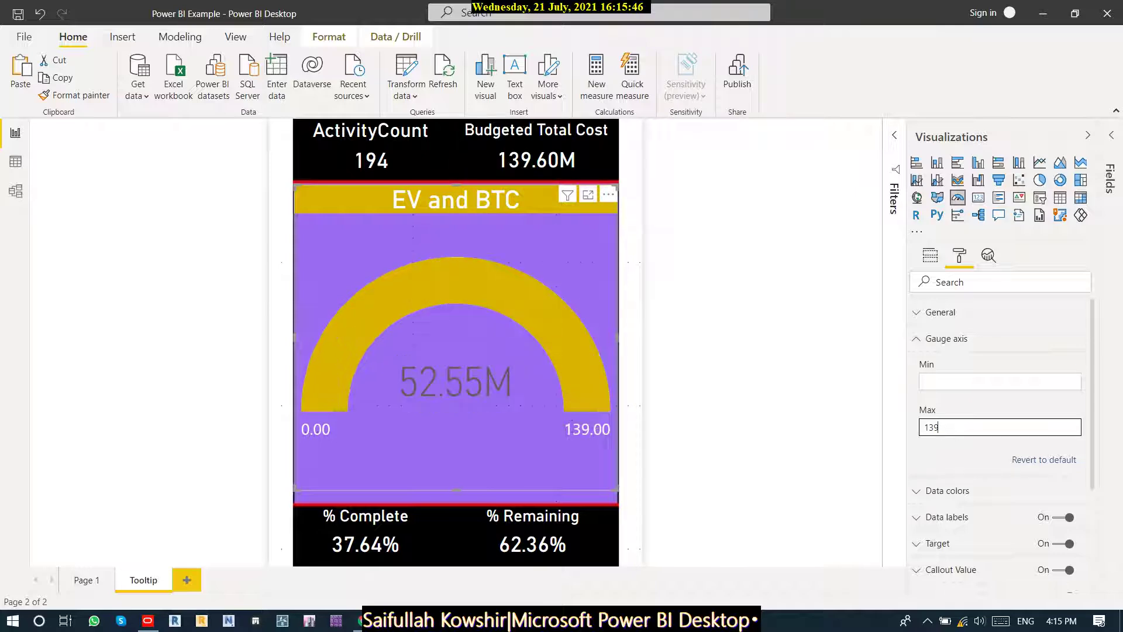
{"action": "type", "text": "."}
{"action": "type", "text": "6"}
{"action": "key", "text": "BackSpace"}
{"action": "key", "text": "BackSpace"}
{"action": "type", "text": "600000"}
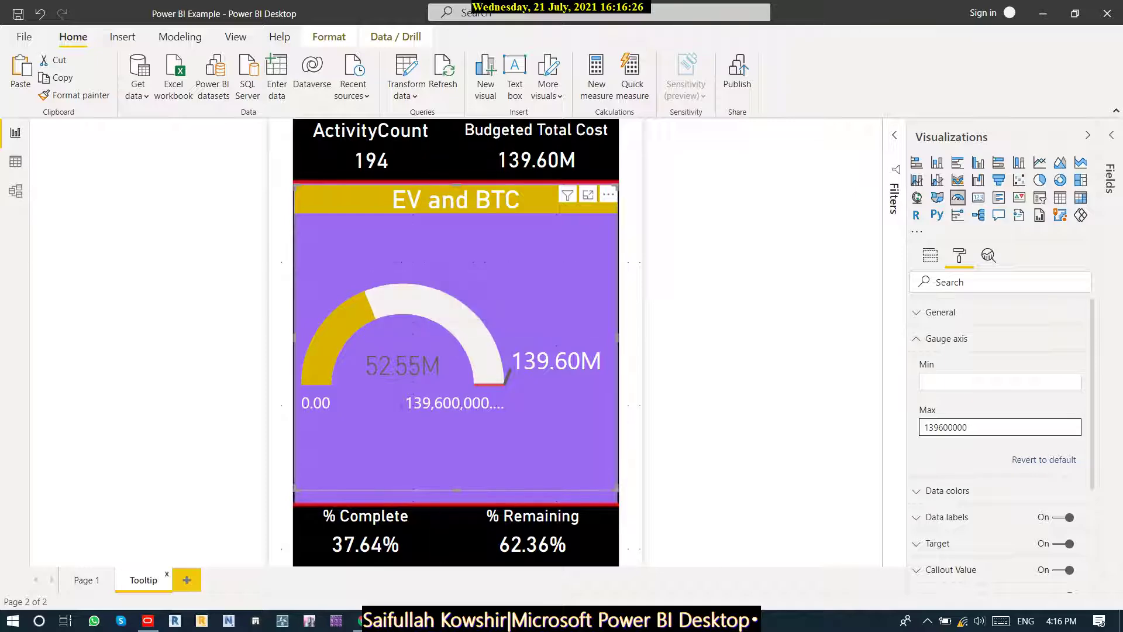
On Page 1, examine the report page tooltips of the WBS bars, including Foundation, Architectural, Level 01, Mobilization, Mechanical and Electrical.
{"action": "left_click", "coordinate": [87, 580]}
{"action": "left_click", "coordinate": [86, 579]}
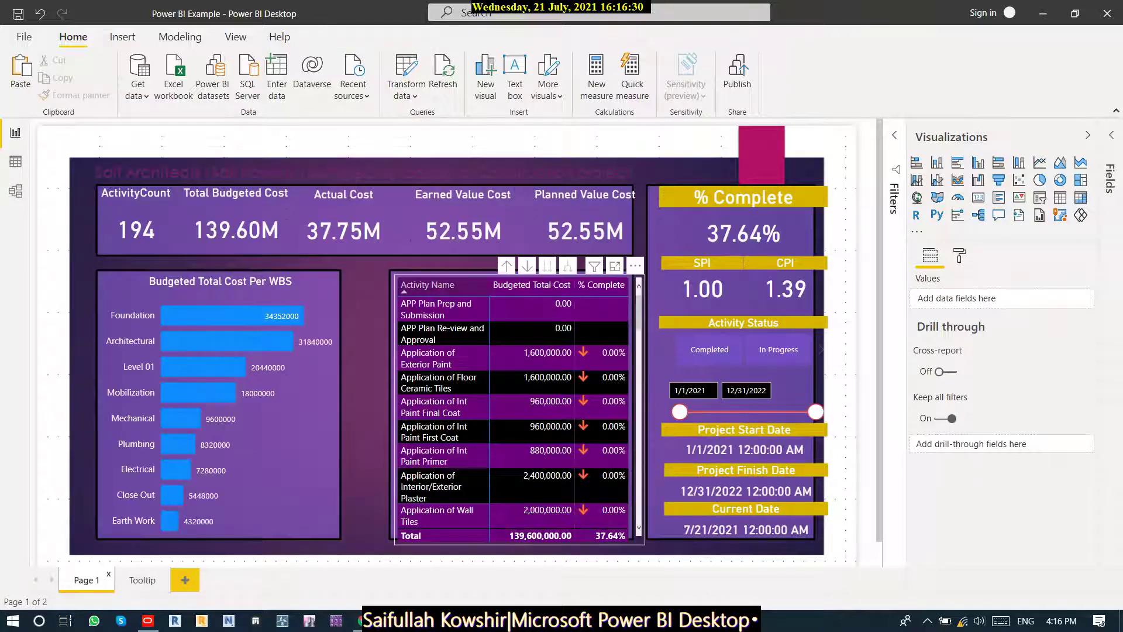
{"action": "mouse_move", "coordinate": [218, 316]}
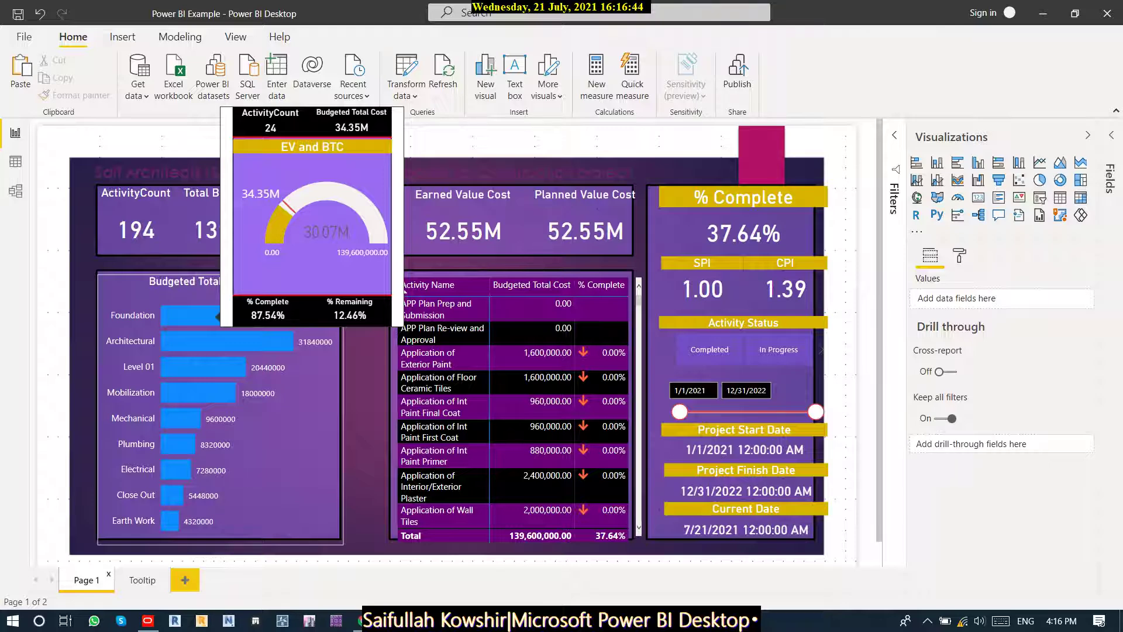
{"action": "mouse_move", "coordinate": [217, 339]}
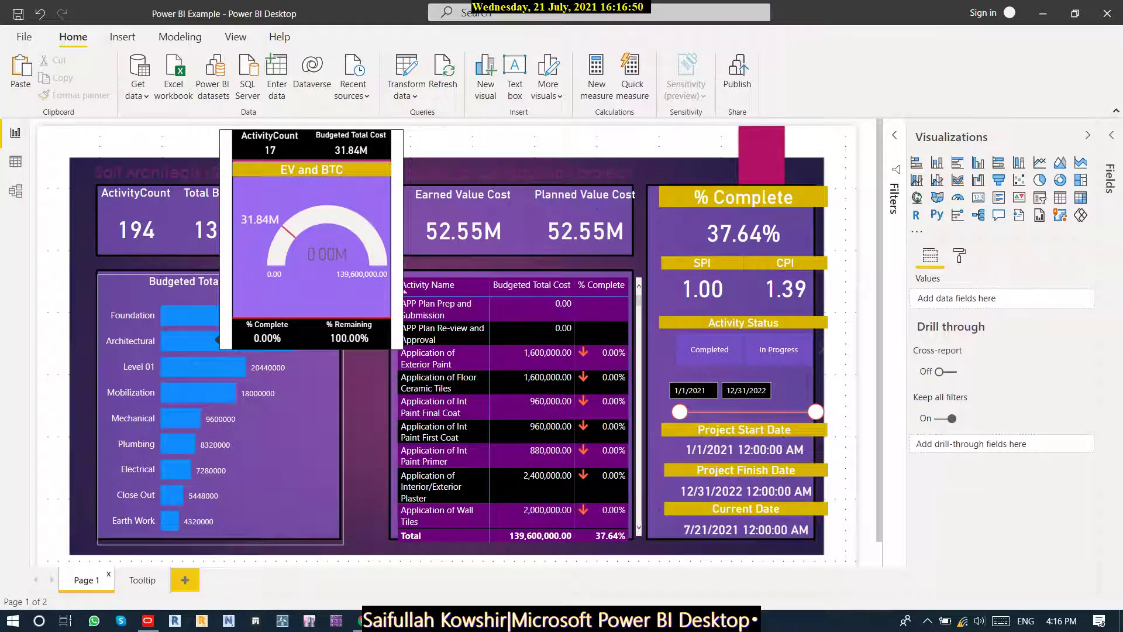
{"action": "mouse_move", "coordinate": [222, 366]}
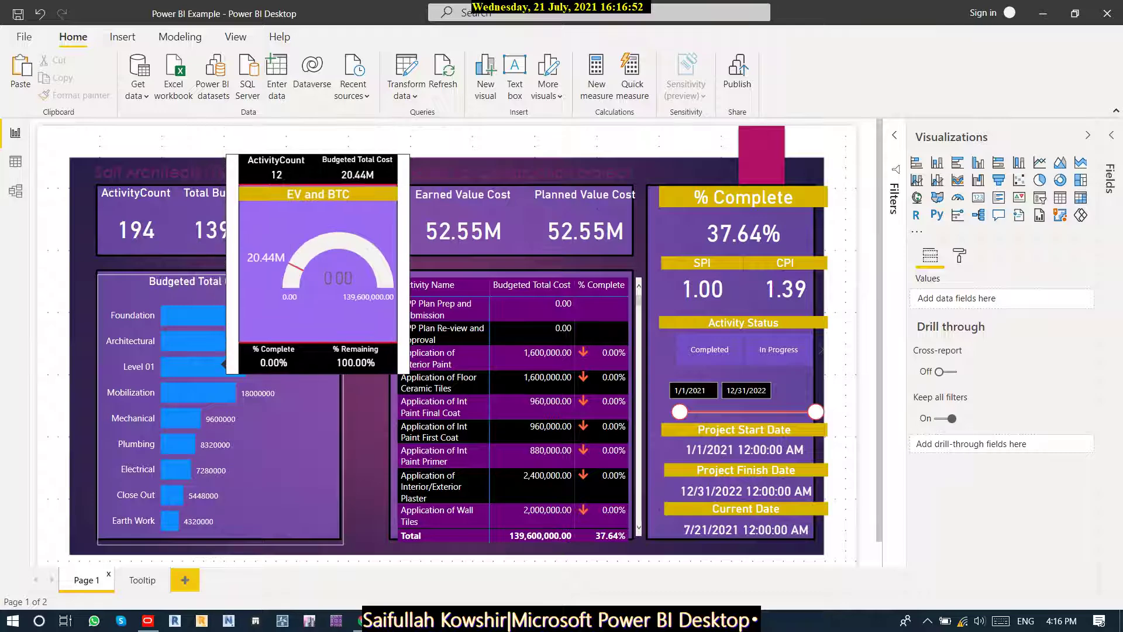
{"action": "mouse_move", "coordinate": [220, 392]}
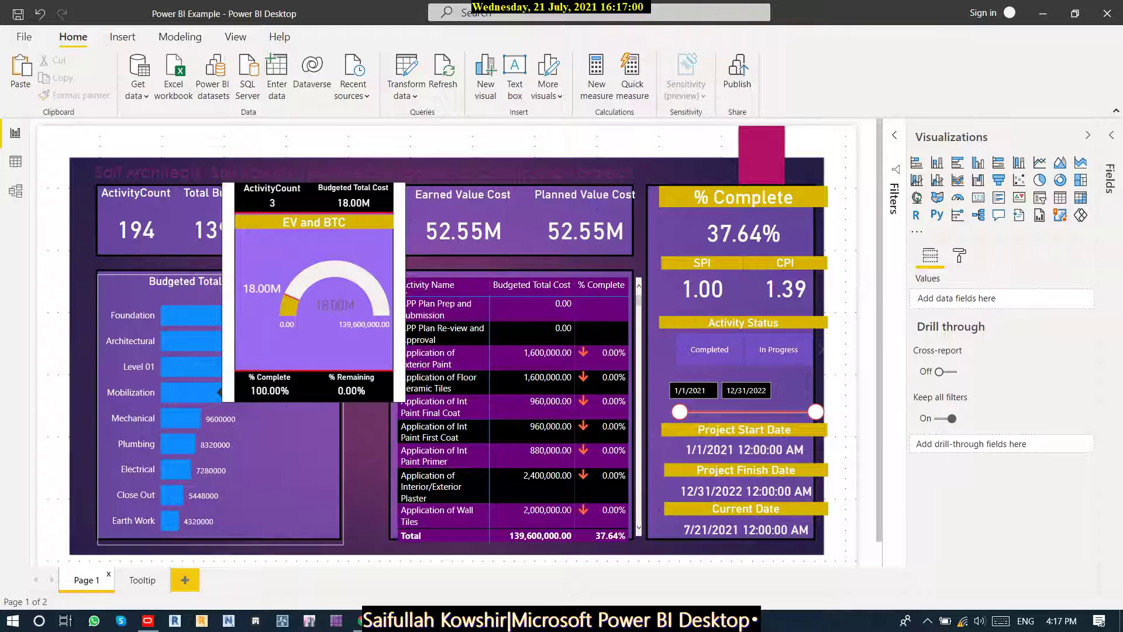
{"action": "mouse_move", "coordinate": [194, 417]}
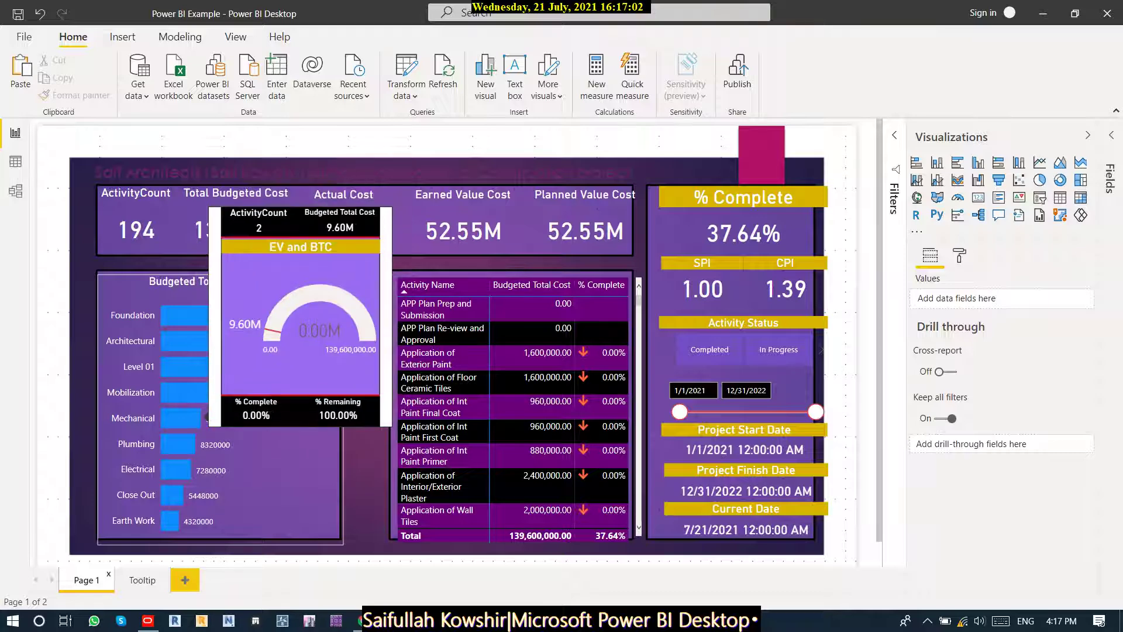
{"action": "mouse_move", "coordinate": [197, 468]}
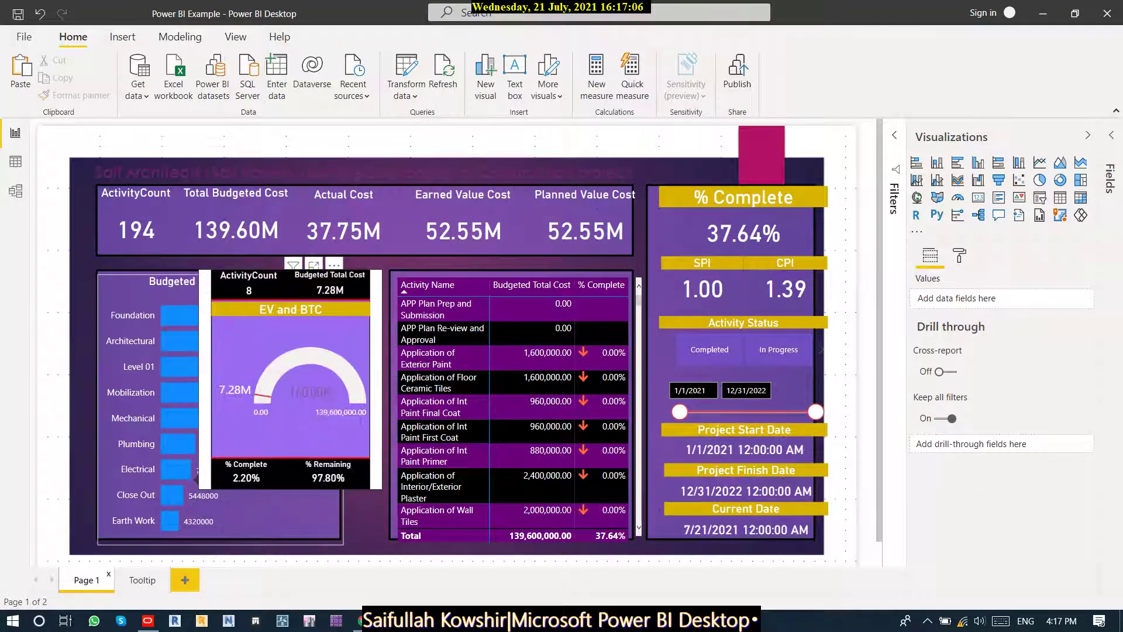
{"action": "mouse_move", "coordinate": [188, 520]}
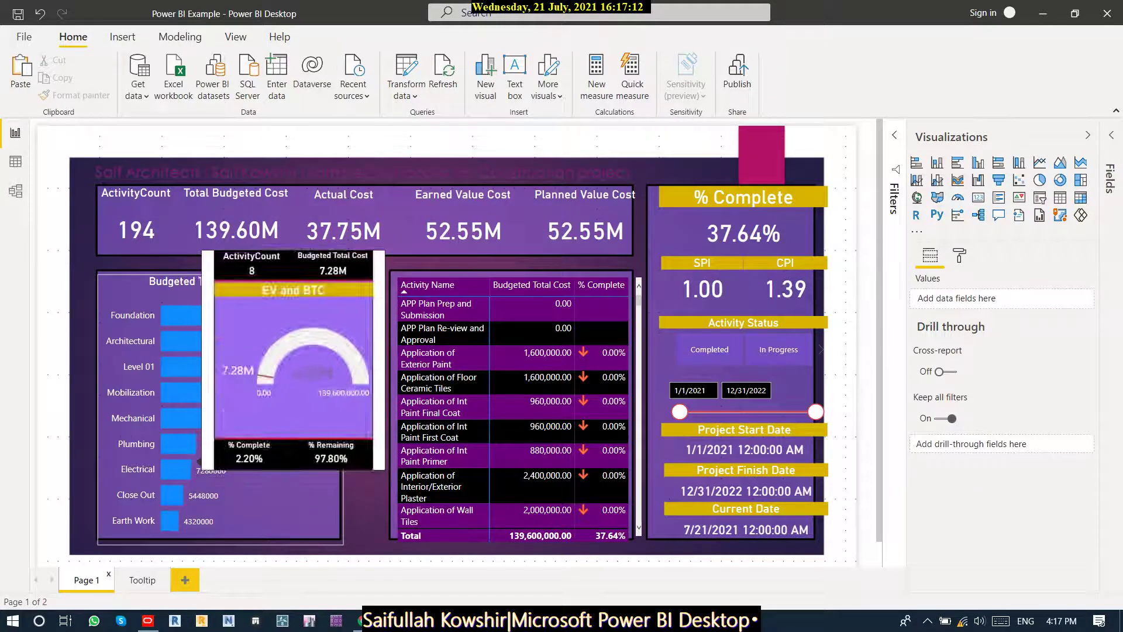
On the Tooltip page, set the EV and BTC gauge axis minimum to 0.
{"action": "left_click", "coordinate": [142, 580]}
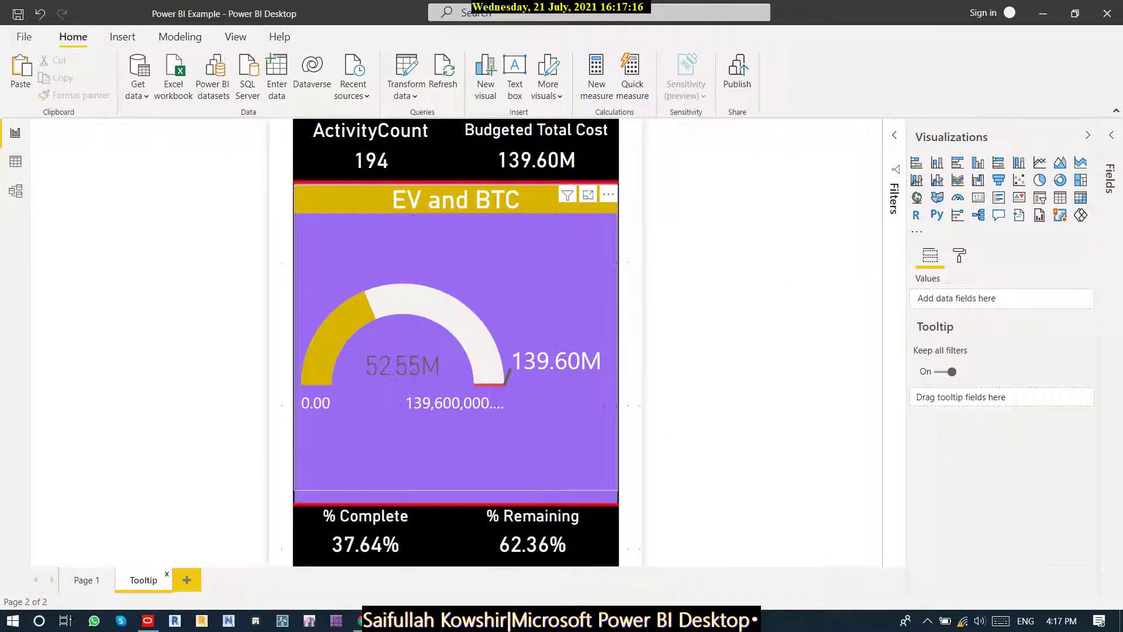
{"action": "left_click", "coordinate": [959, 257]}
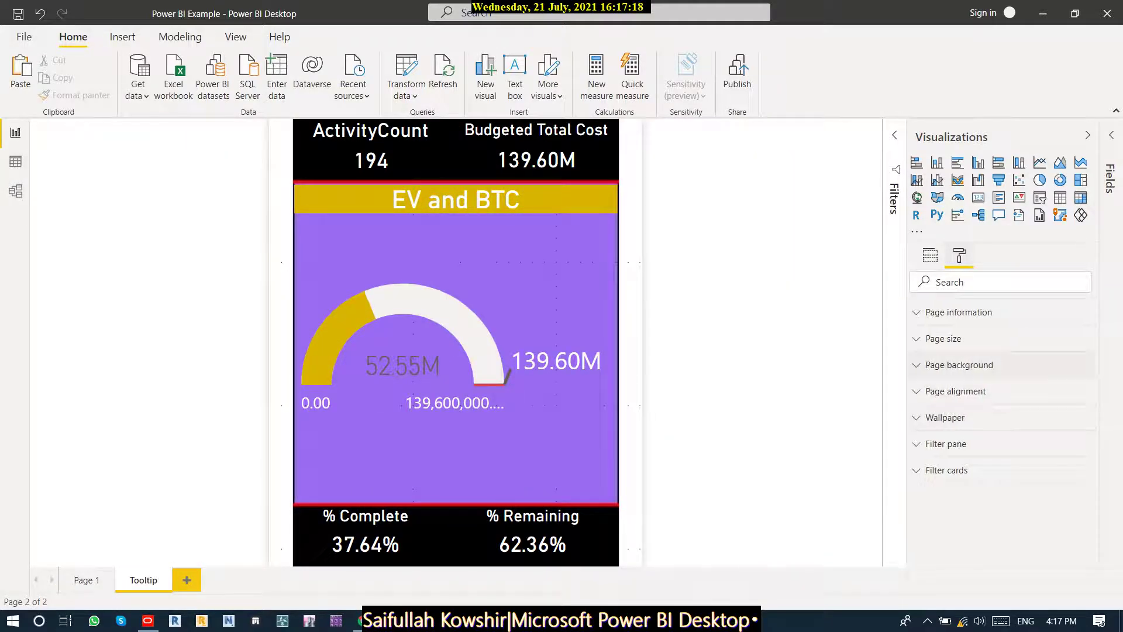
{"action": "left_click", "coordinate": [550, 263]}
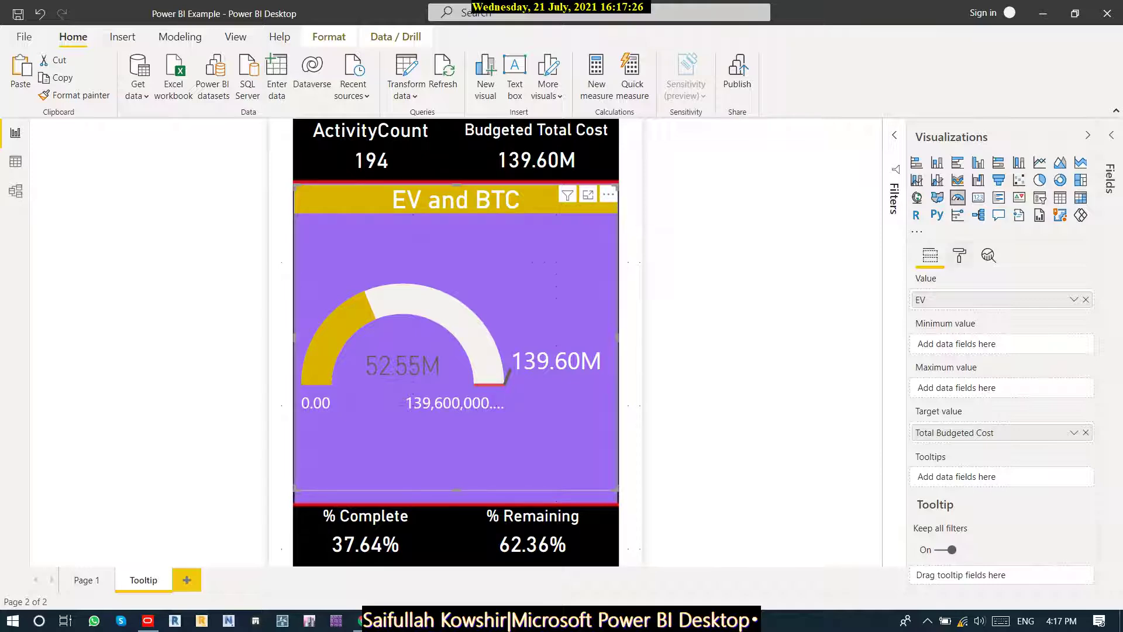
{"action": "left_click", "coordinate": [959, 255]}
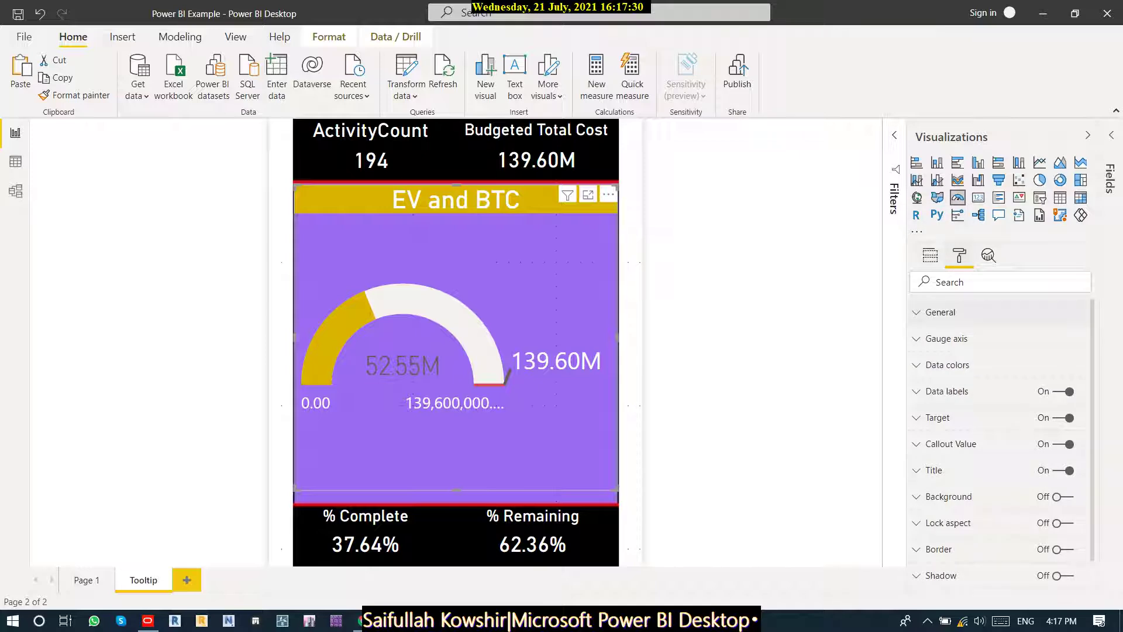
{"action": "left_click", "coordinate": [946, 338]}
{"action": "left_click", "coordinate": [1000, 381]}
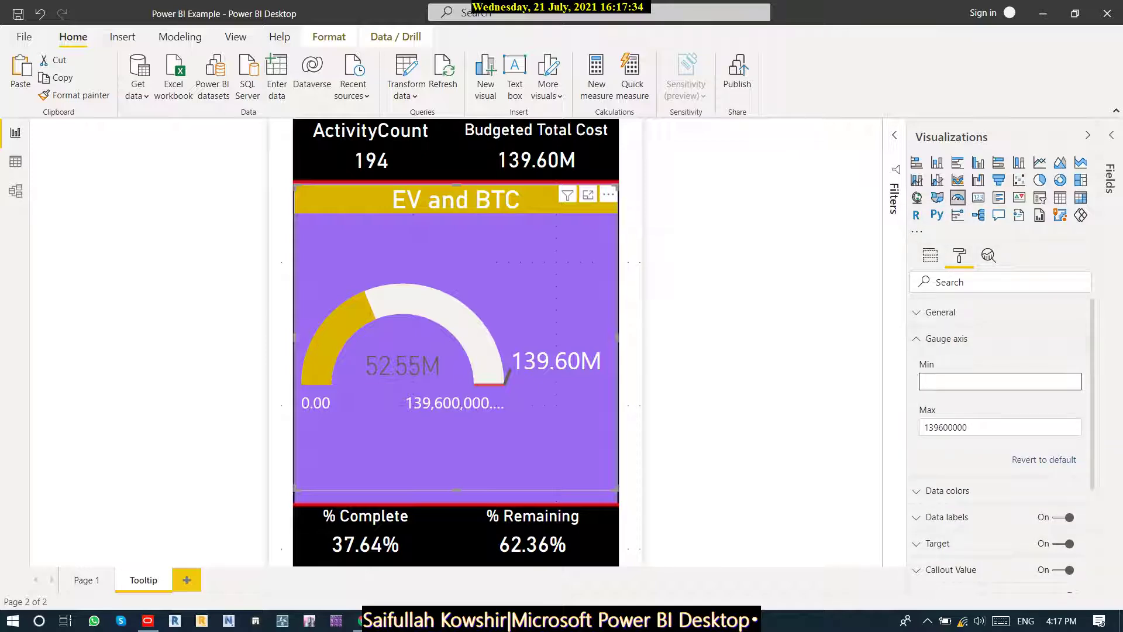
{"action": "type", "text": "0"}
{"action": "left_click", "coordinate": [929, 338]}
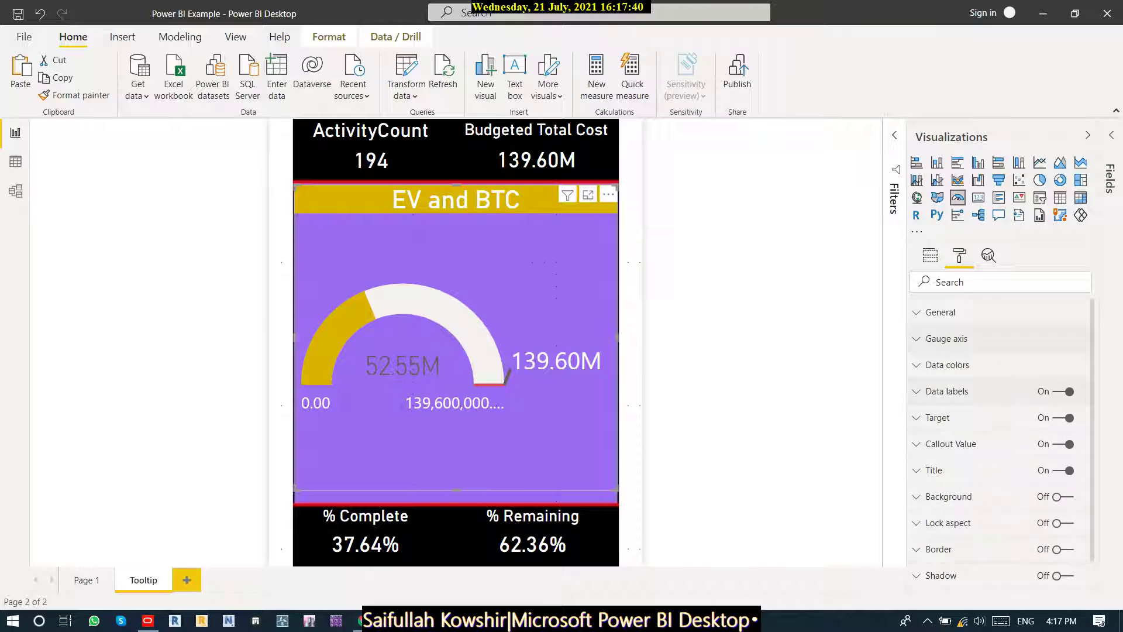
Set the display units of the gauge's data labels to Millions.
{"action": "left_click", "coordinate": [943, 391]}
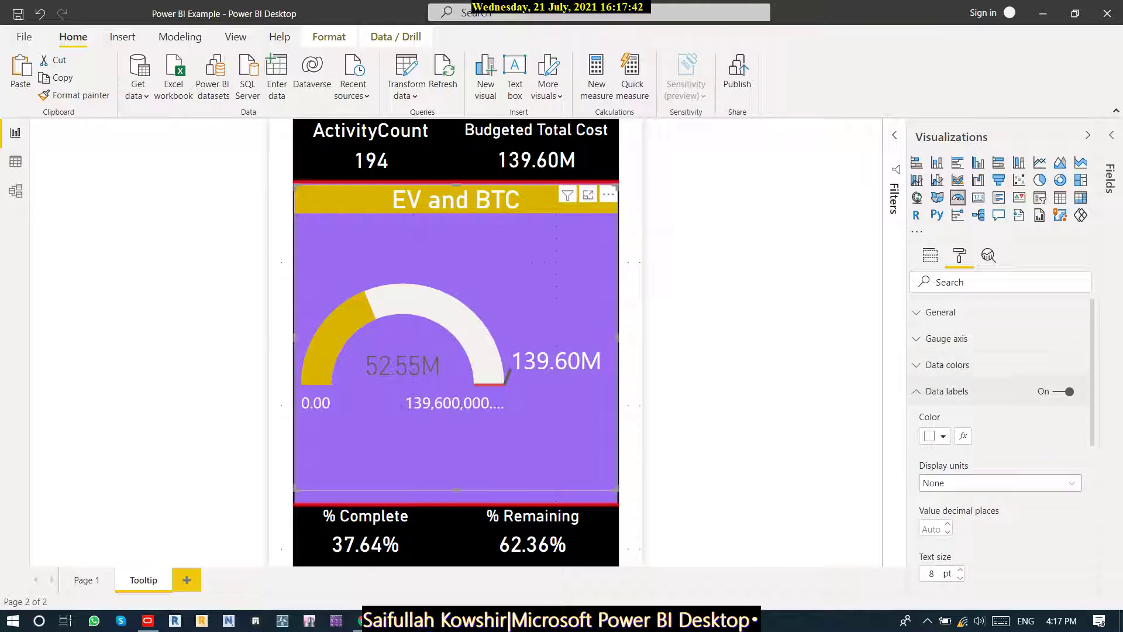
{"action": "left_click", "coordinate": [994, 482]}
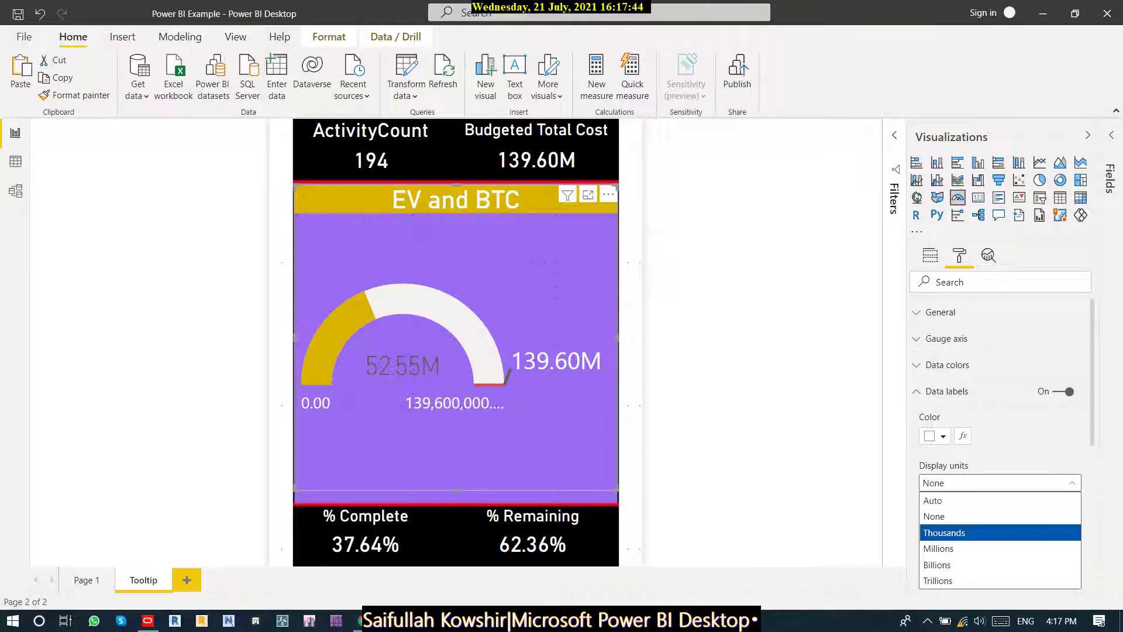
{"action": "left_click", "coordinate": [959, 548]}
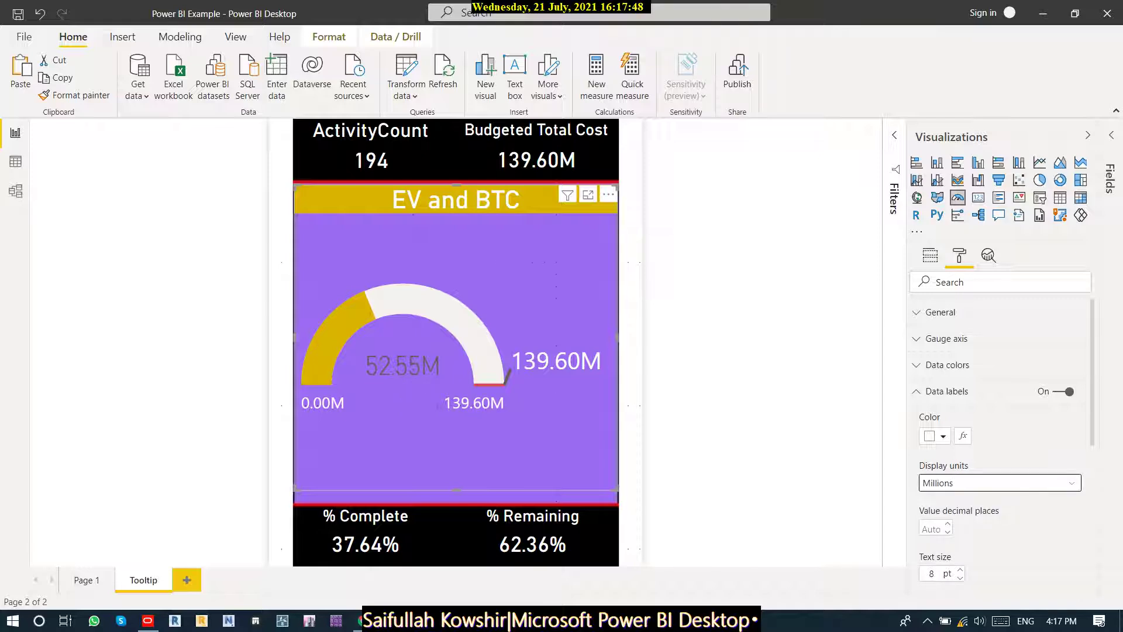
Try purple for the gauge's target label colour, and settle on black.
{"action": "scroll", "coordinate": [1000, 445], "scroll_direction": "down", "scroll_amount": 5}
{"action": "scroll", "coordinate": [1000, 444], "scroll_direction": "down", "scroll_amount": 1}
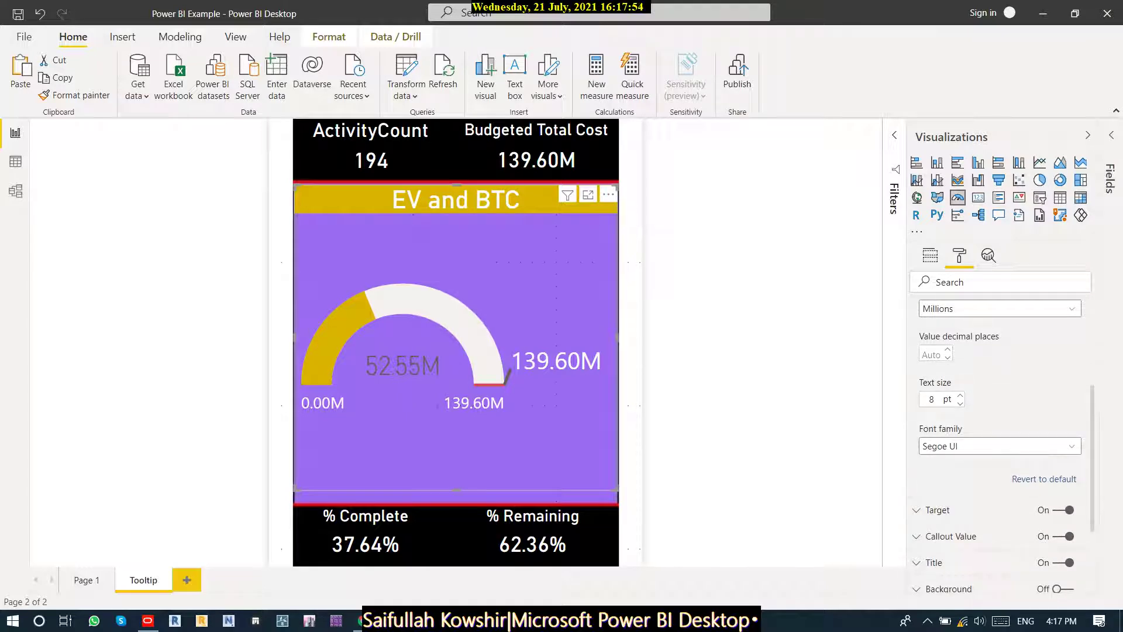
{"action": "left_click", "coordinate": [937, 510]}
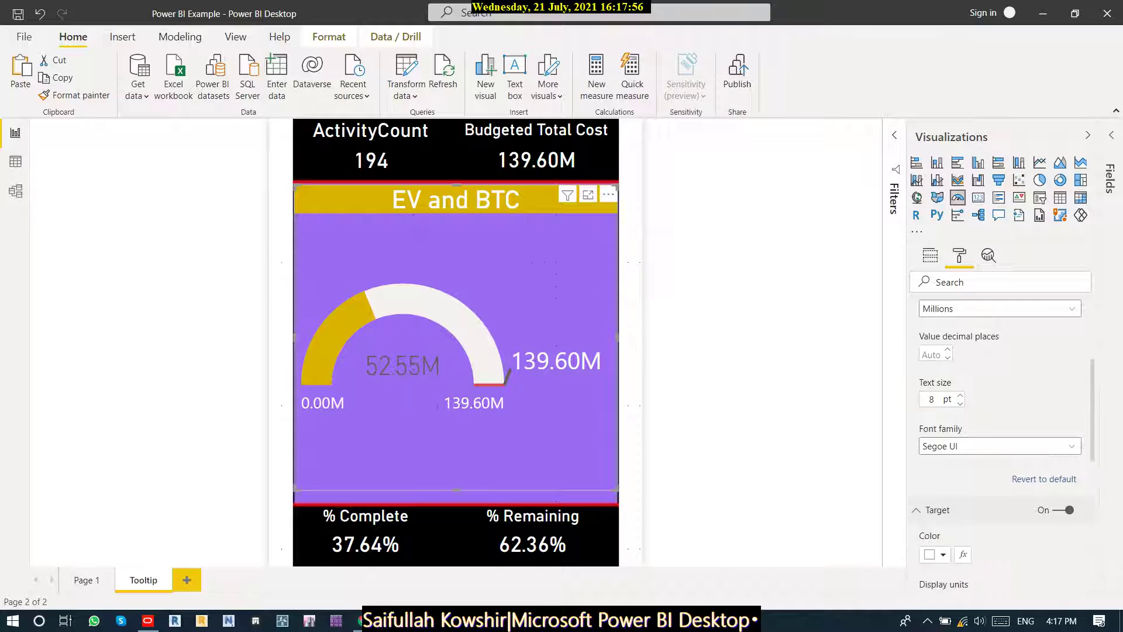
{"action": "scroll", "coordinate": [1000, 444], "scroll_direction": "down", "scroll_amount": 4}
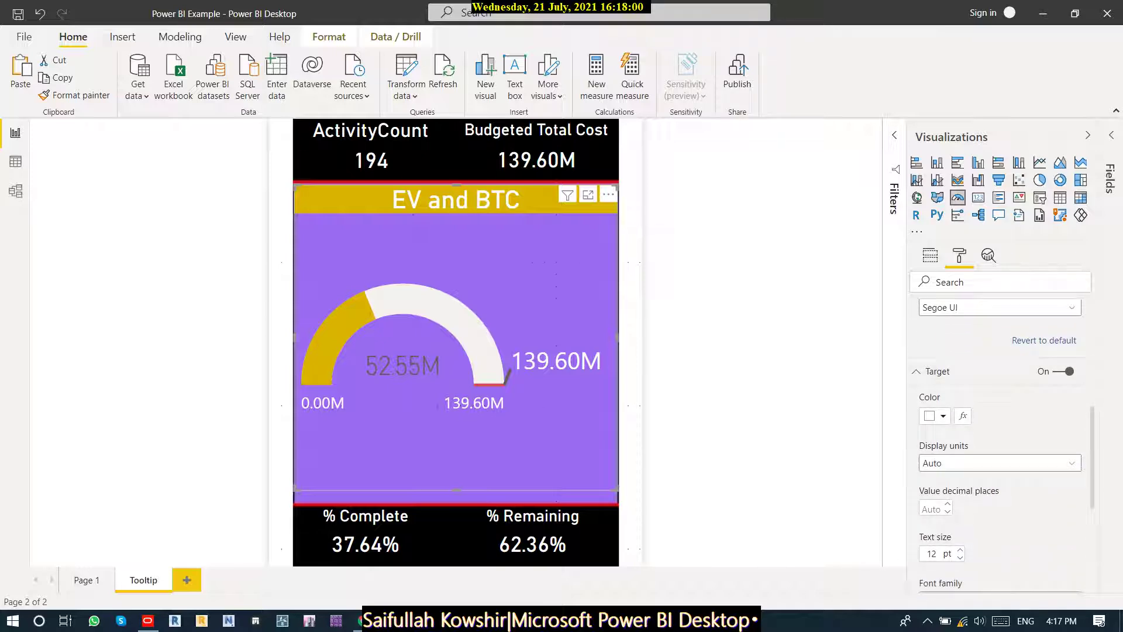
{"action": "left_click", "coordinate": [938, 416]}
{"action": "left_click", "coordinate": [928, 348]}
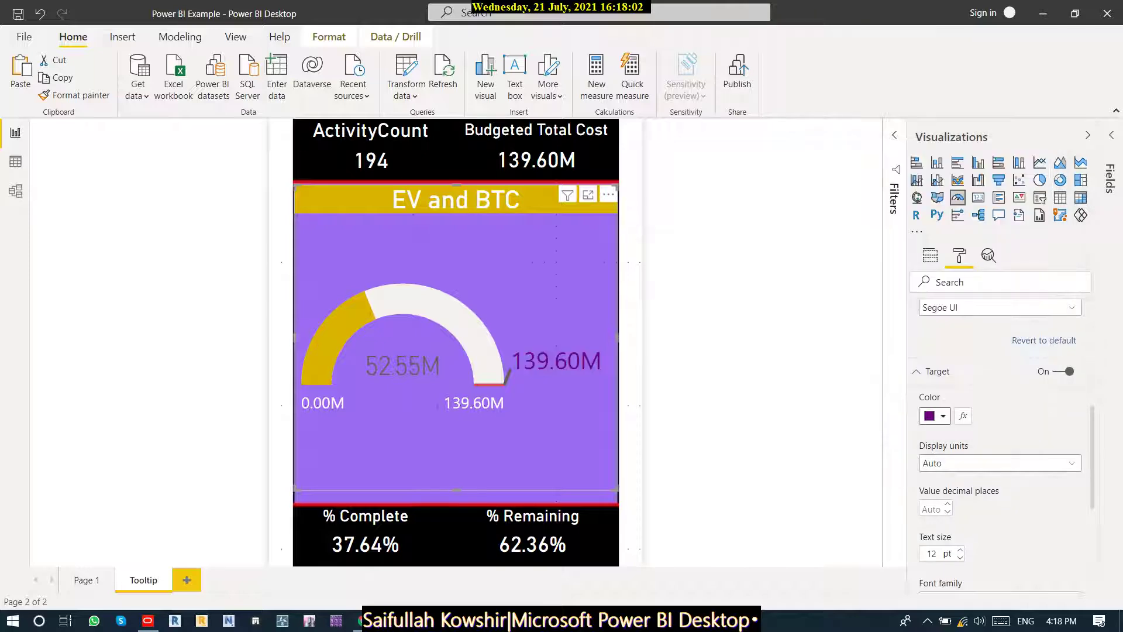
{"action": "left_click", "coordinate": [937, 415]}
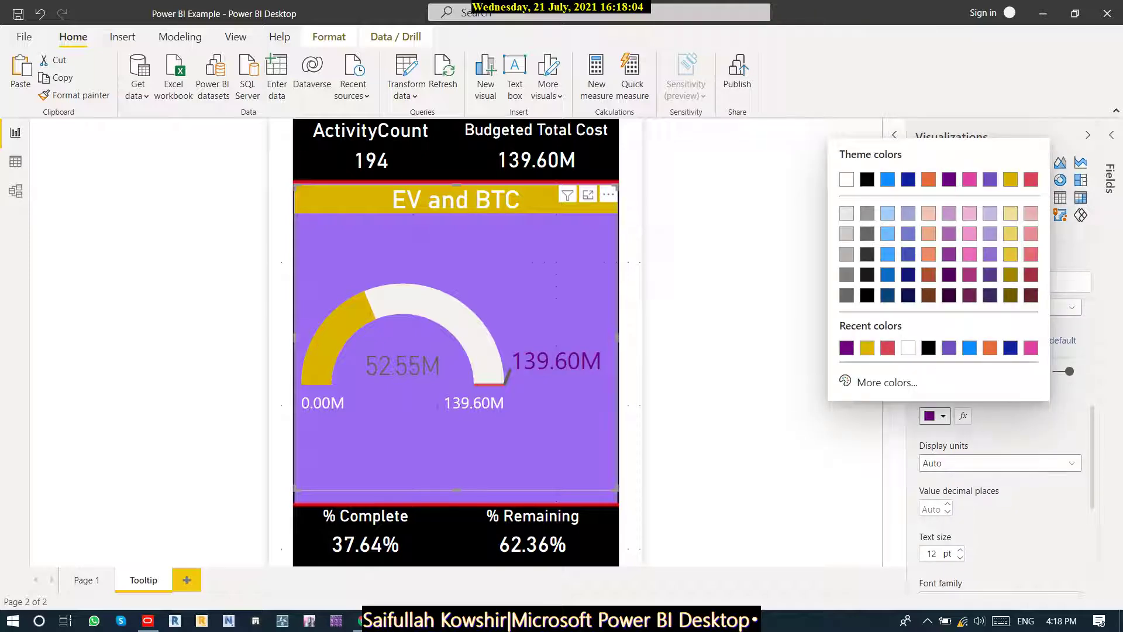
{"action": "left_click", "coordinate": [928, 347]}
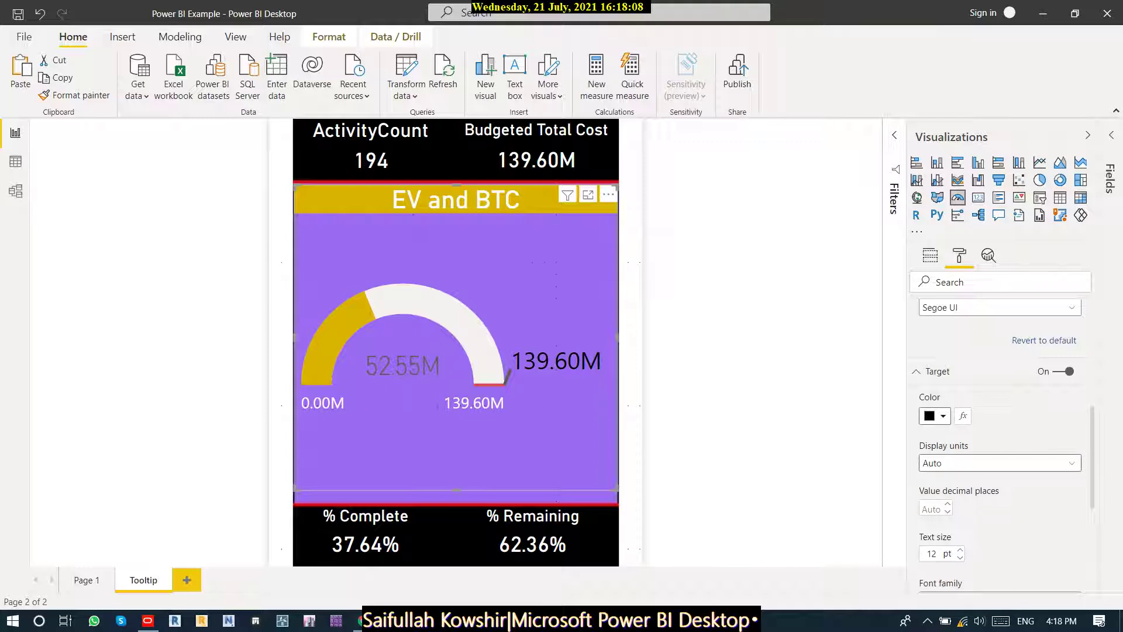
Set the gauge target's display units to Millions and its font family to Calibri.
{"action": "left_click", "coordinate": [1000, 462]}
{"action": "key", "text": "Up"}
{"action": "key", "text": "Down"}
{"action": "key", "text": "Return"}
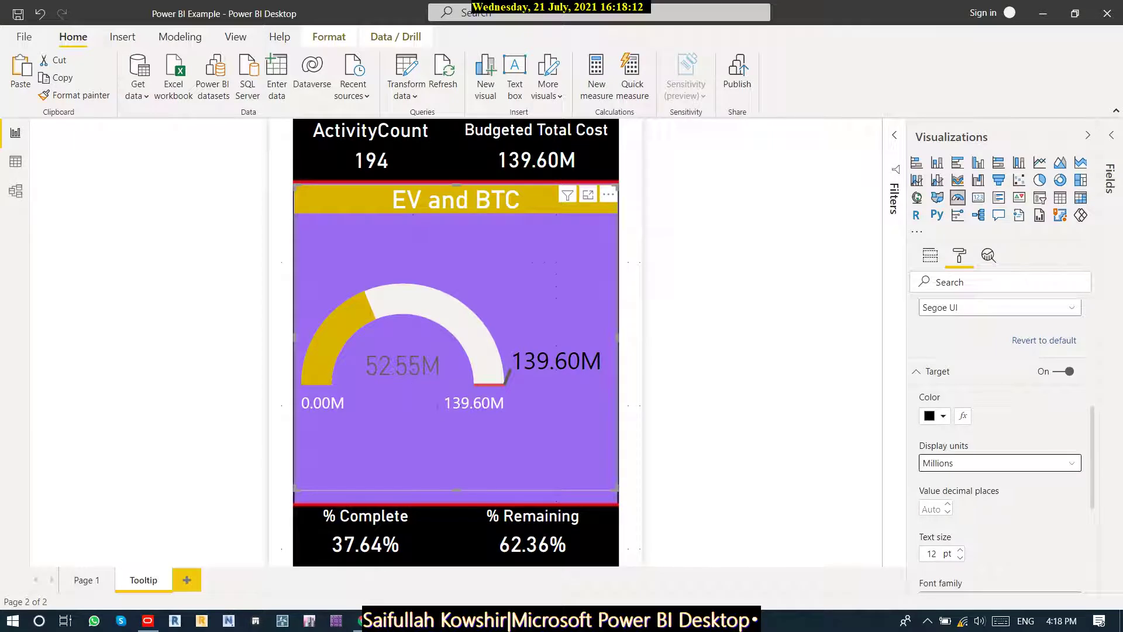
{"action": "scroll", "coordinate": [1002, 448], "scroll_direction": "down", "scroll_amount": 3}
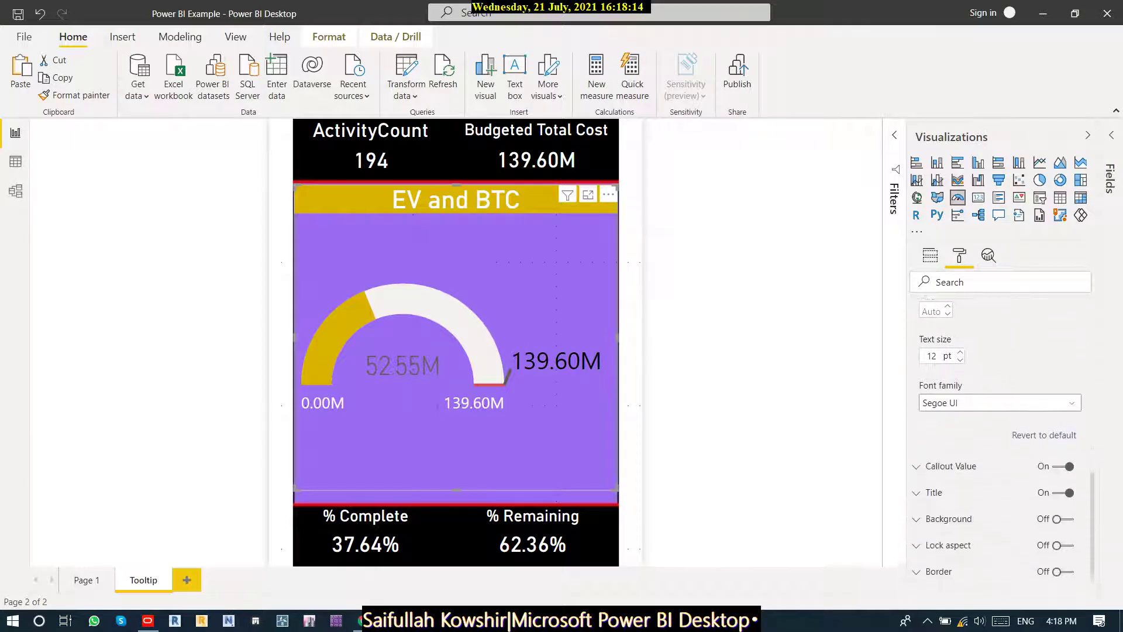
{"action": "left_click", "coordinate": [1000, 337]}
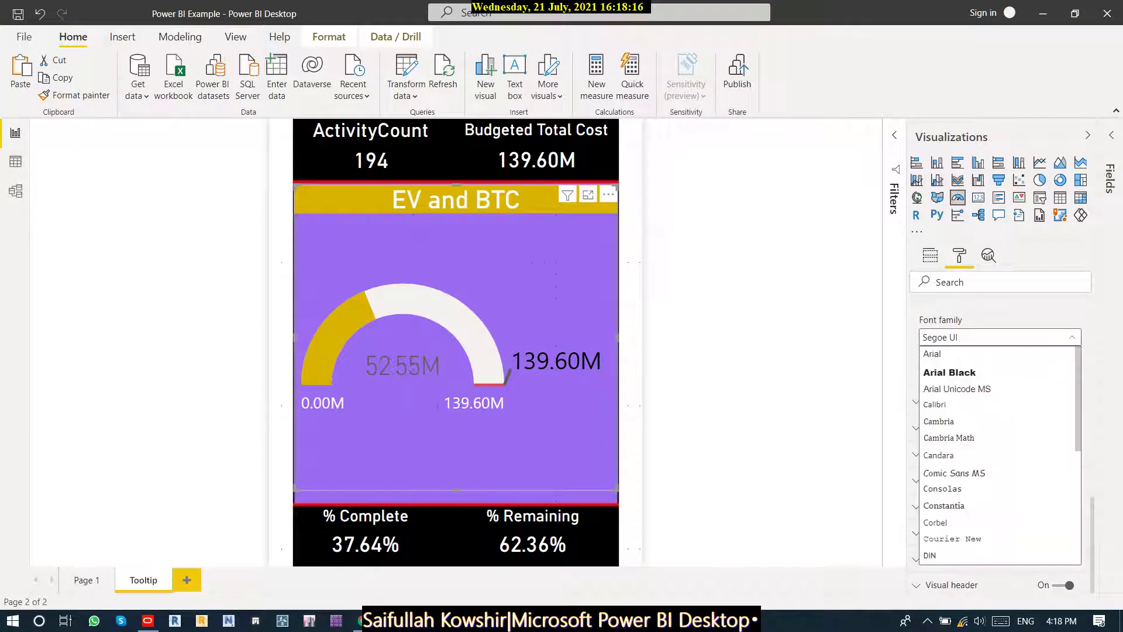
{"action": "key", "text": "Return"}
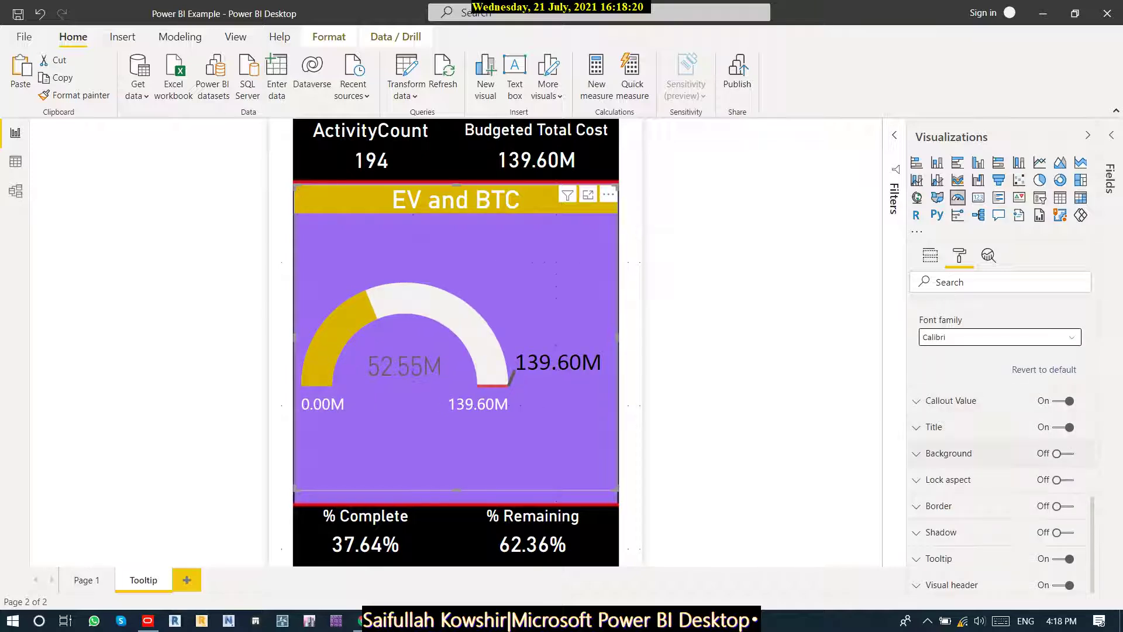
Try white and red for the gauge's callout value colour, and settle on gold.
{"action": "left_click", "coordinate": [935, 402]}
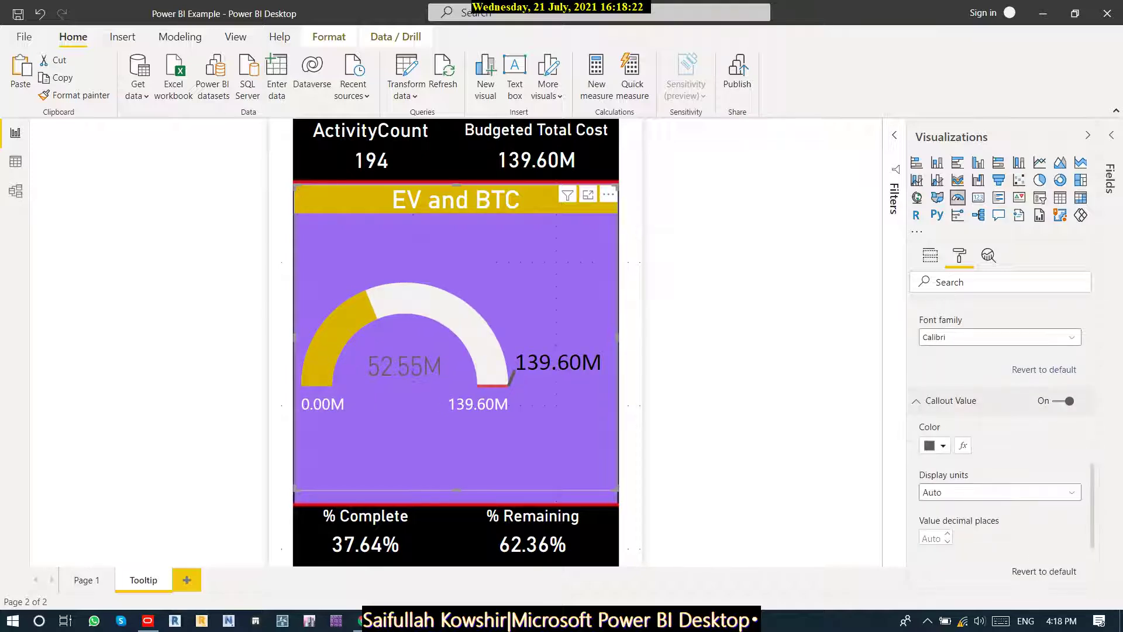
{"action": "left_click", "coordinate": [938, 445]}
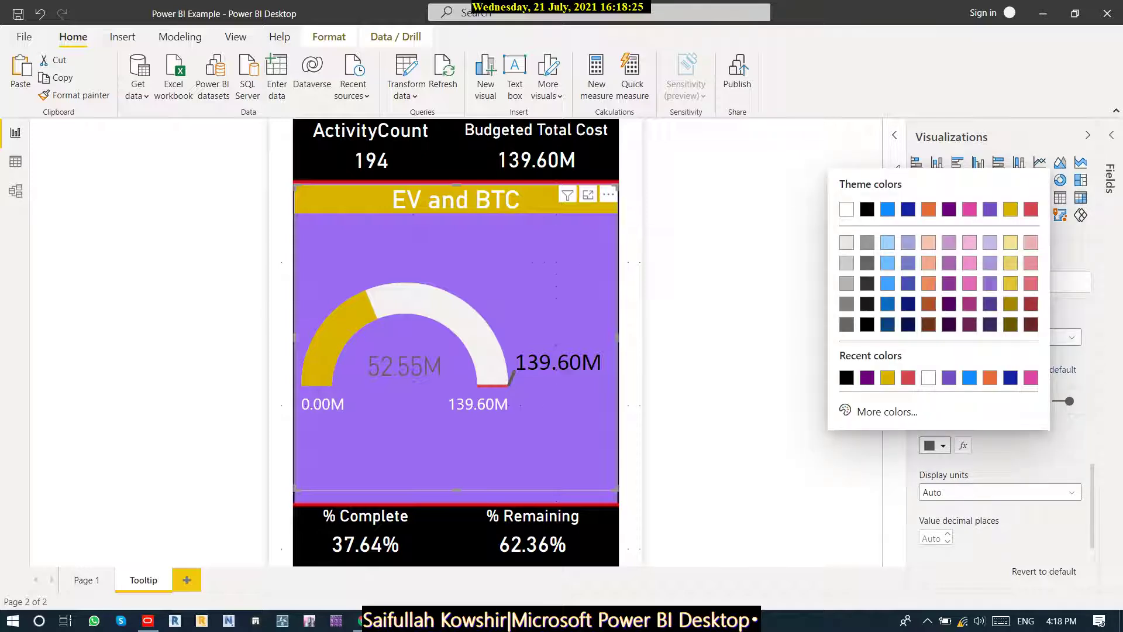
{"action": "left_click", "coordinate": [928, 377]}
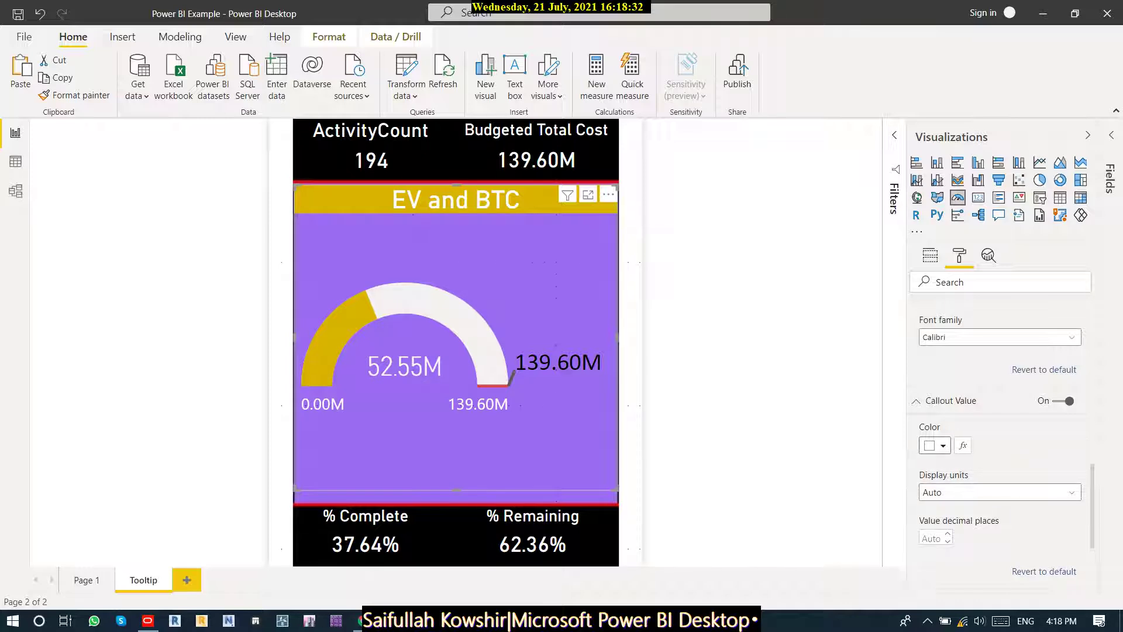
{"action": "scroll", "coordinate": [1000, 444], "scroll_direction": "down", "scroll_amount": 3}
{"action": "scroll", "coordinate": [1000, 445], "scroll_direction": "up", "scroll_amount": 3}
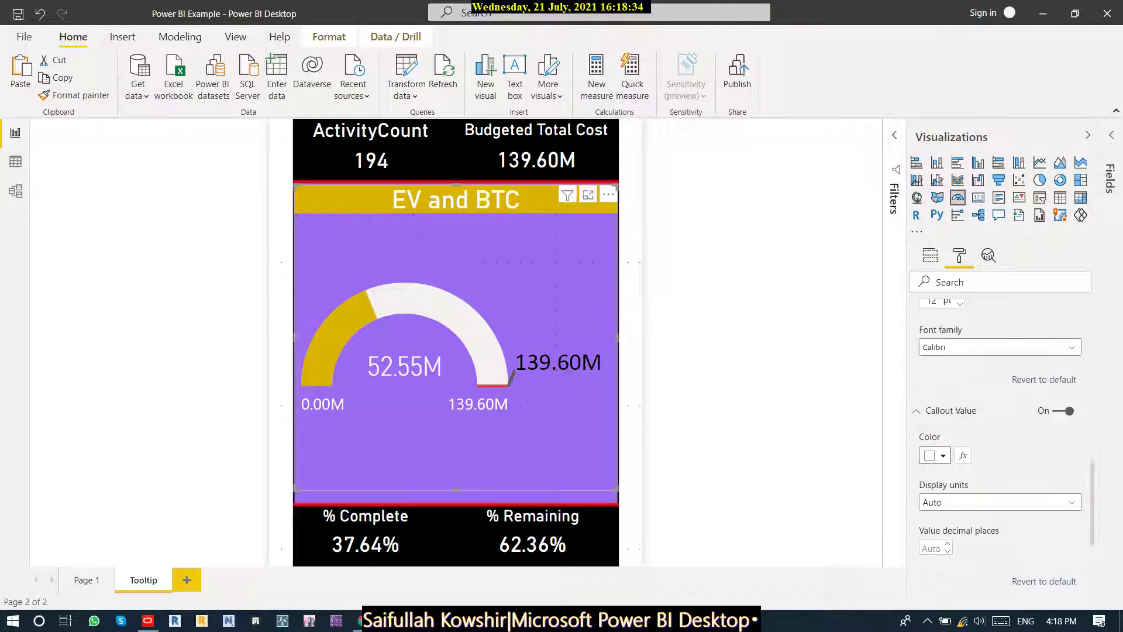
{"action": "left_click", "coordinate": [935, 455]}
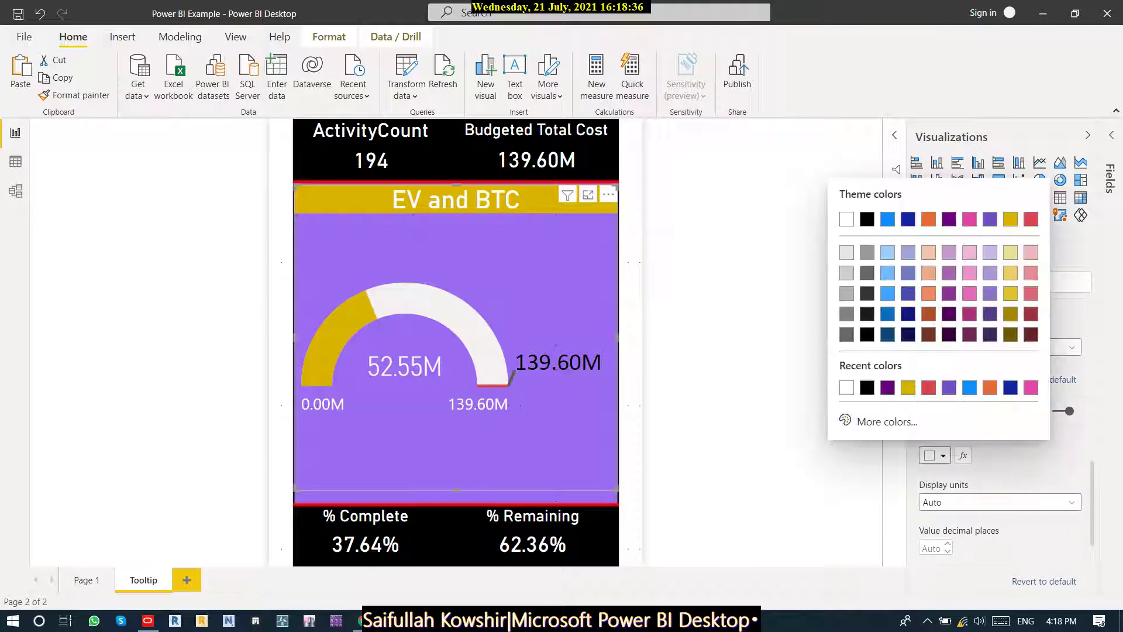
{"action": "left_click", "coordinate": [928, 387]}
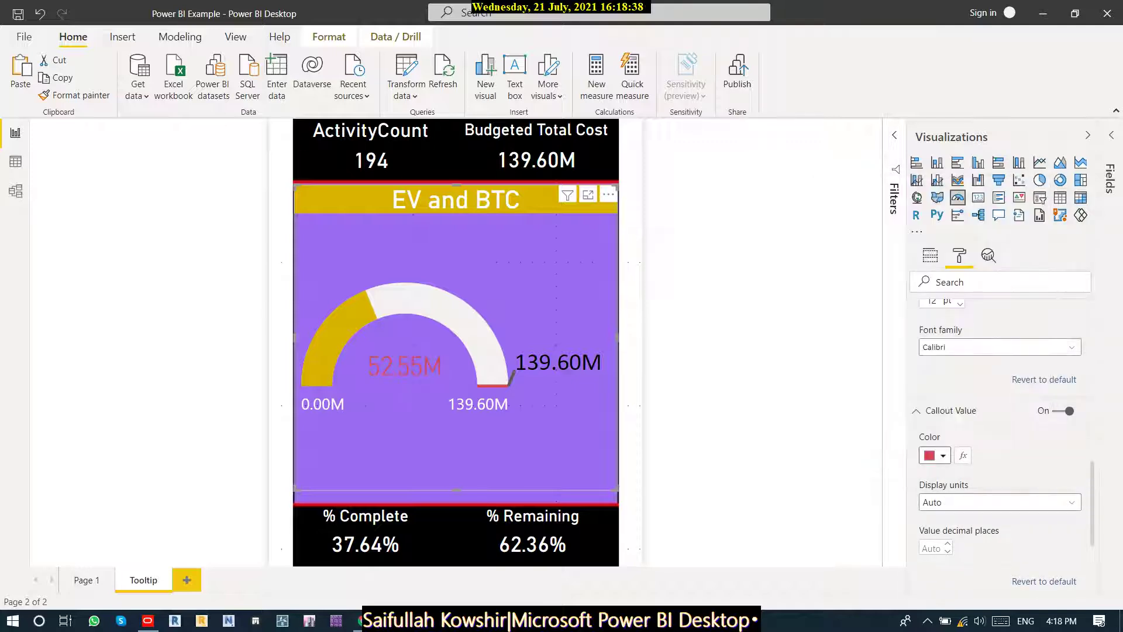
{"action": "left_click", "coordinate": [934, 455]}
{"action": "left_click", "coordinate": [928, 387]}
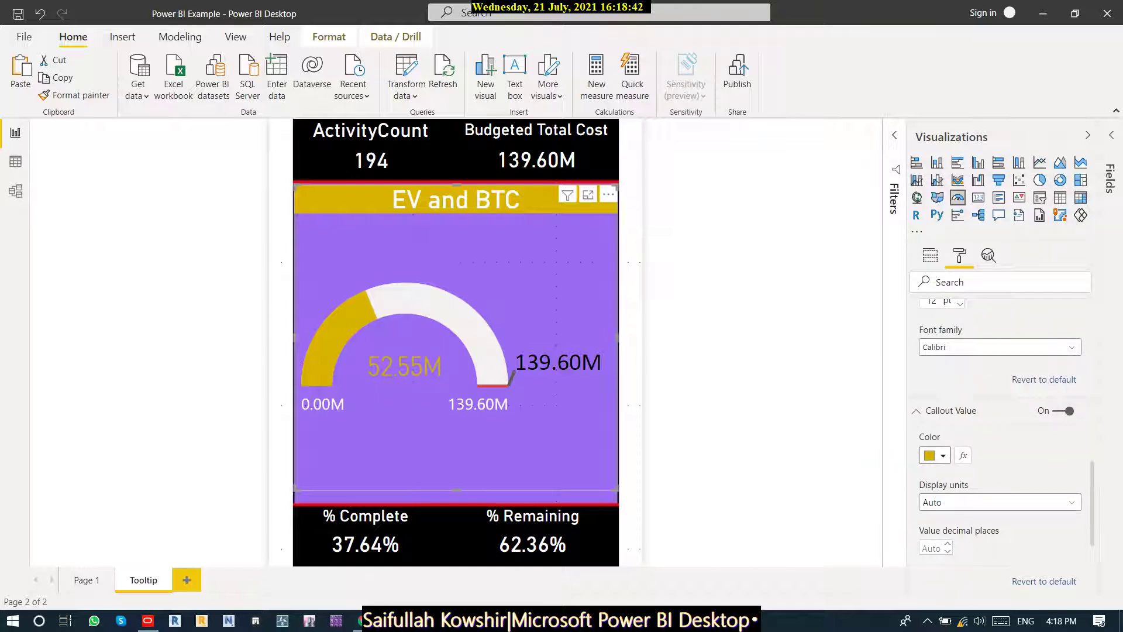
{"action": "scroll", "coordinate": [1000, 444], "scroll_direction": "down", "scroll_amount": 5}
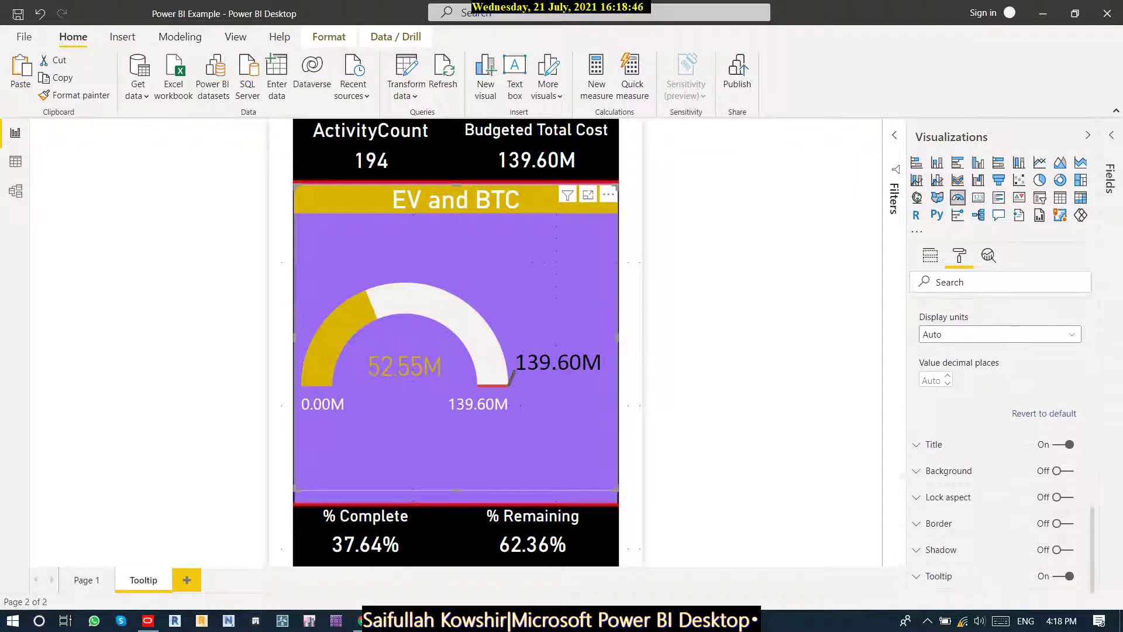
{"action": "scroll", "coordinate": [1000, 444], "scroll_direction": "down", "scroll_amount": 1}
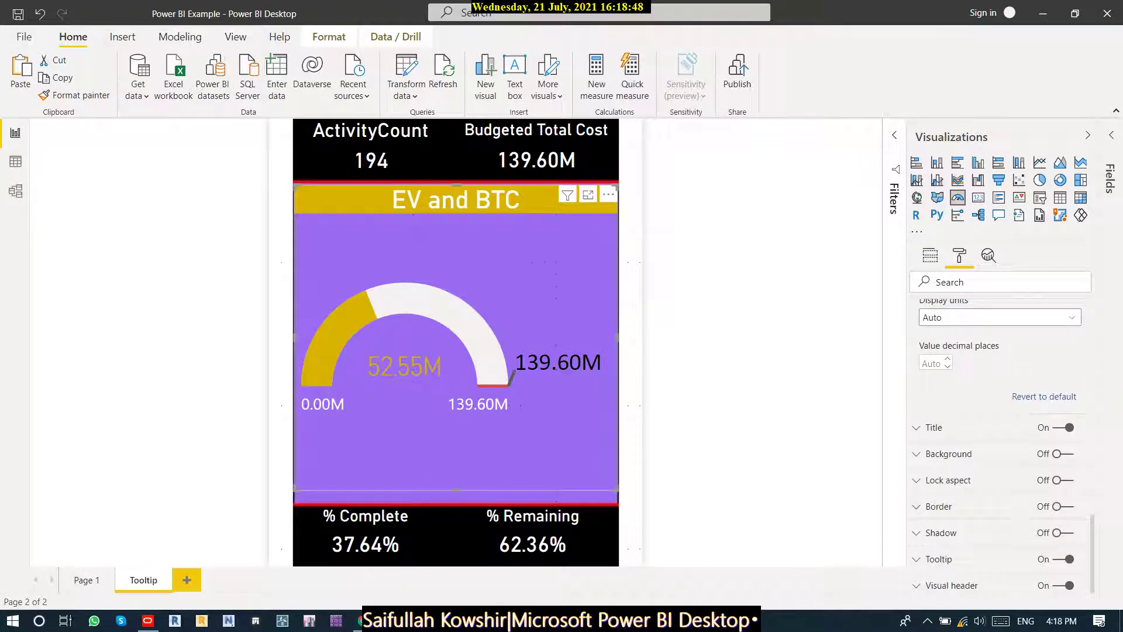
{"action": "scroll", "coordinate": [1000, 444], "scroll_direction": "up", "scroll_amount": 3}
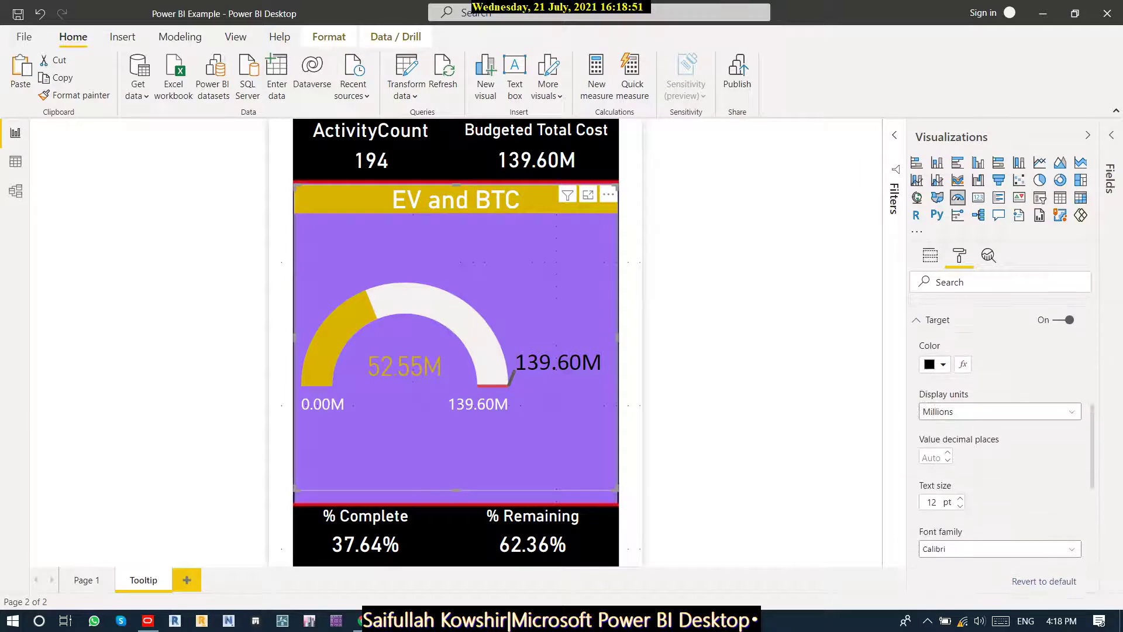
{"action": "scroll", "coordinate": [1000, 444], "scroll_direction": "up", "scroll_amount": 3}
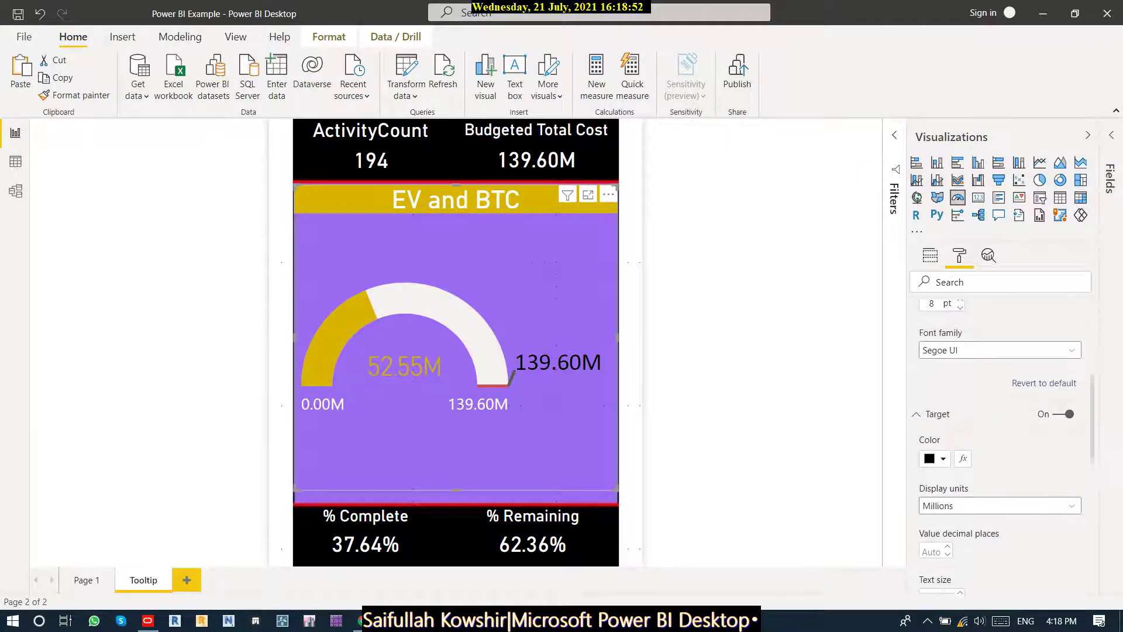
{"action": "scroll", "coordinate": [1000, 445], "scroll_direction": "up", "scroll_amount": 3}
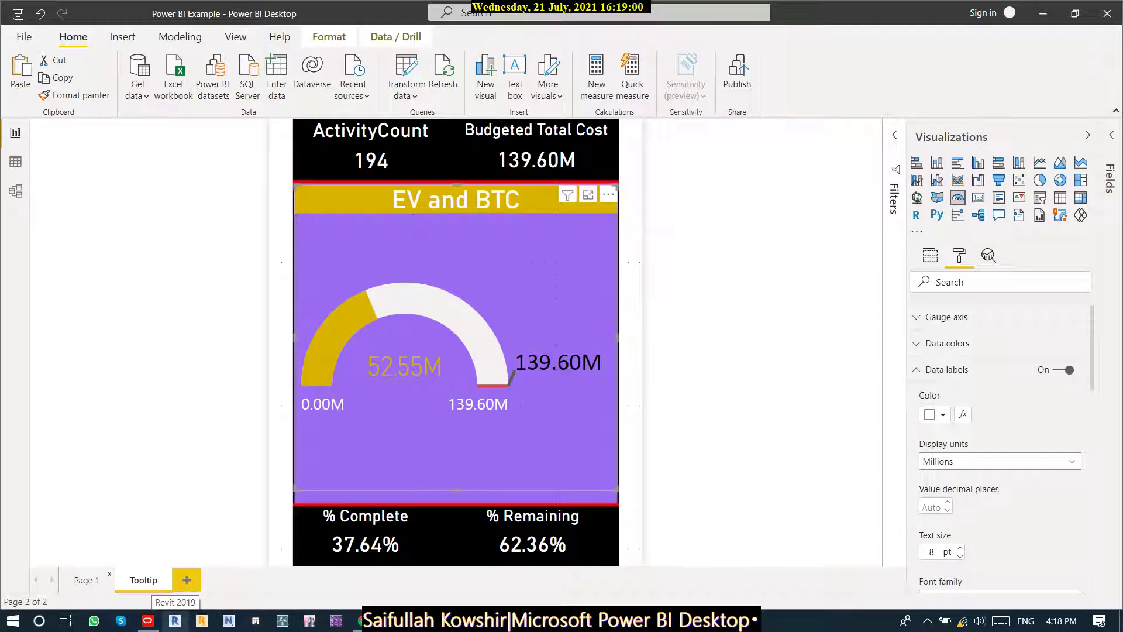
On Page 1, check the report page tooltip of the Foundation bar and collapse the Visualizations pane.
{"action": "left_click", "coordinate": [87, 580]}
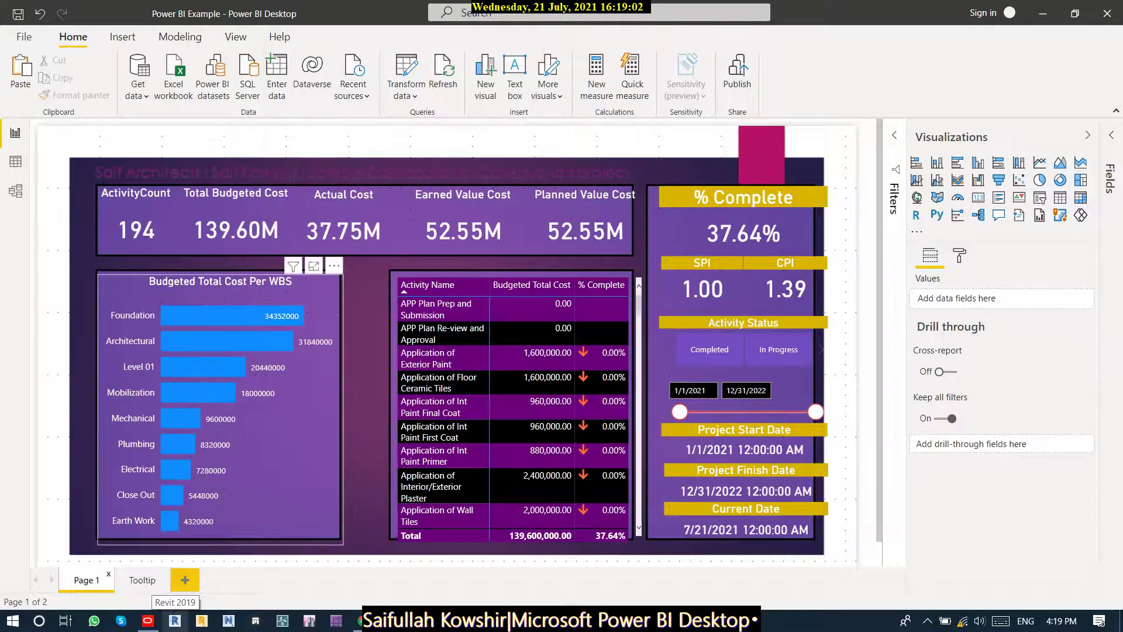
{"action": "mouse_move", "coordinate": [227, 316]}
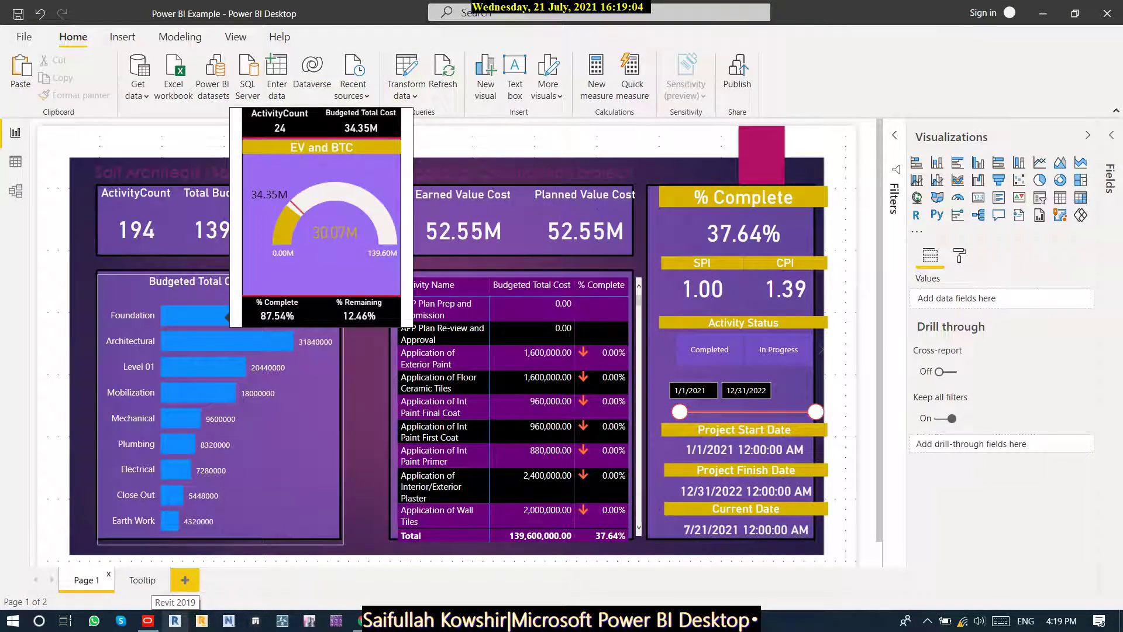
{"action": "mouse_move", "coordinate": [227, 340]}
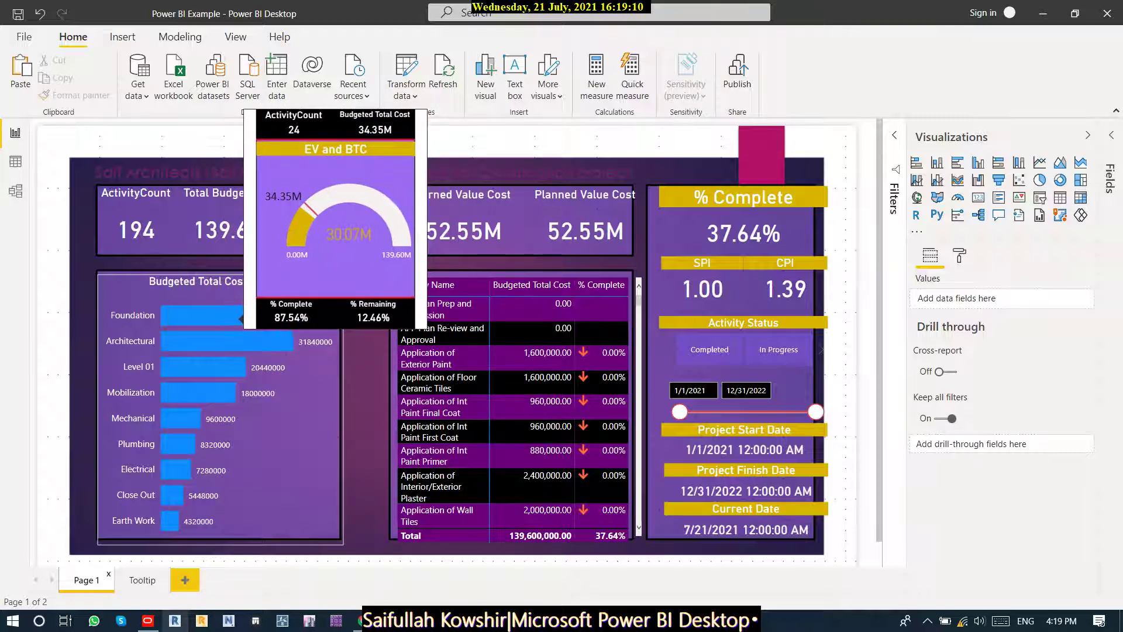
{"action": "left_click", "coordinate": [1087, 136]}
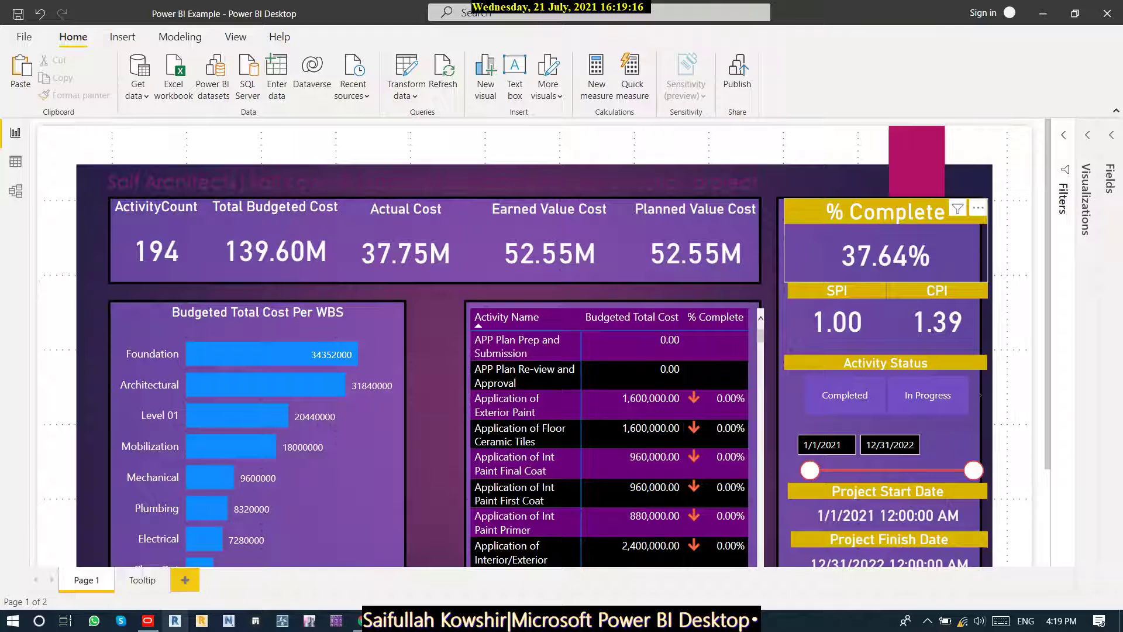
{"action": "left_click", "coordinate": [885, 248]}
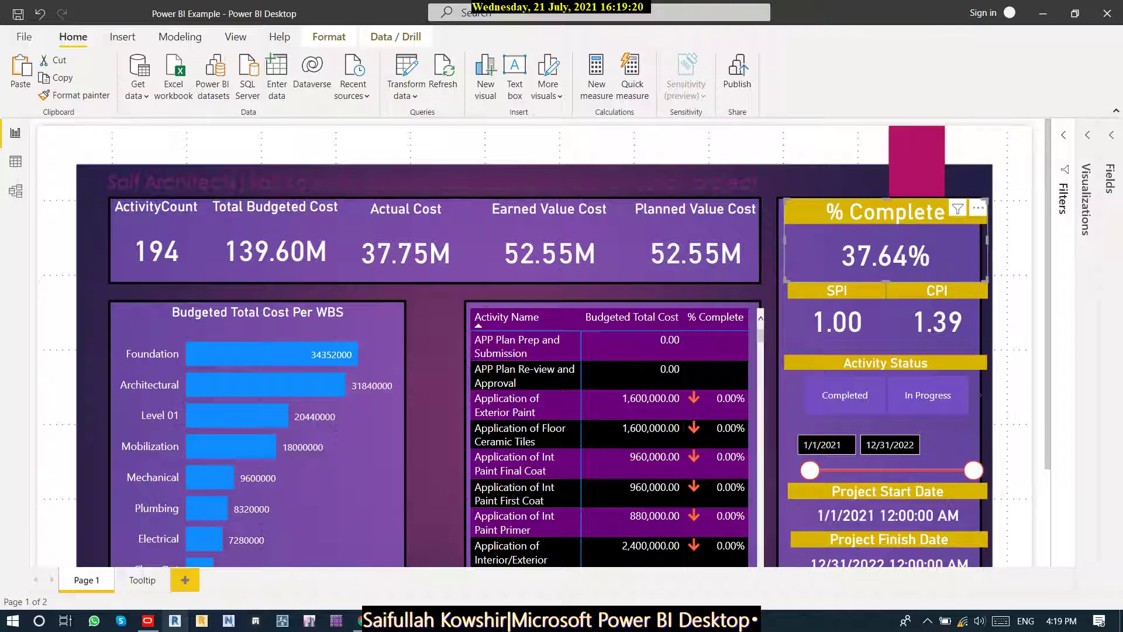
{"action": "left_click", "coordinate": [1014, 245]}
{"action": "left_click", "coordinate": [1063, 136]}
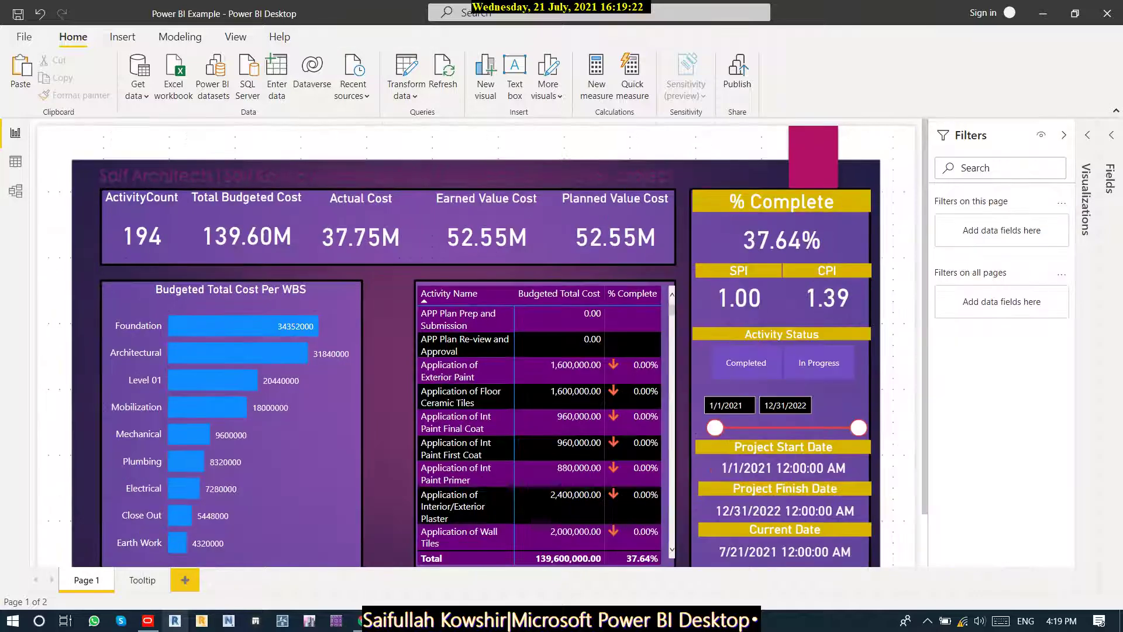
{"action": "left_click", "coordinate": [1063, 135]}
Try the Fill image fit for Page 1's background picture, and return it to Fit.
{"action": "left_click", "coordinate": [1087, 135]}
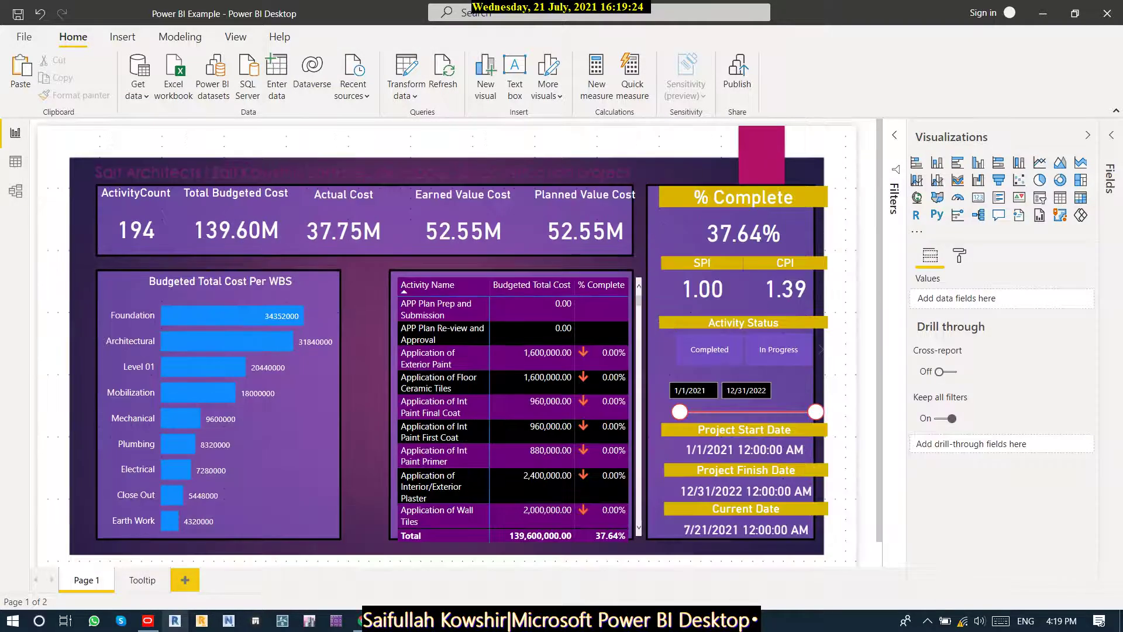
{"action": "left_click", "coordinate": [959, 255]}
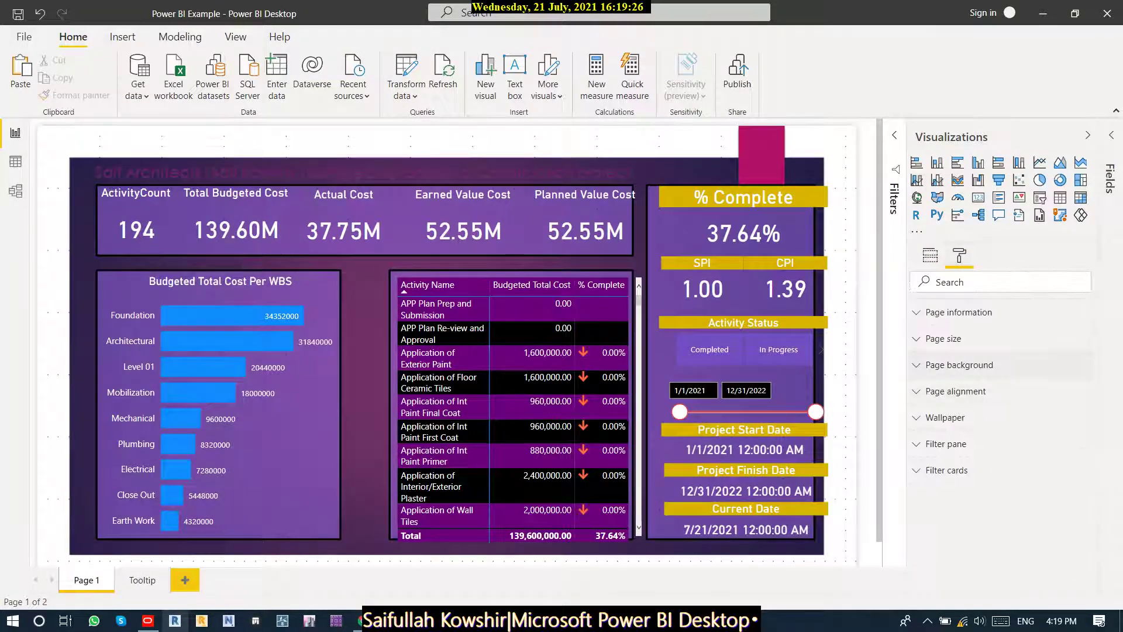
{"action": "left_click", "coordinate": [959, 365]}
{"action": "left_click", "coordinate": [1000, 537]}
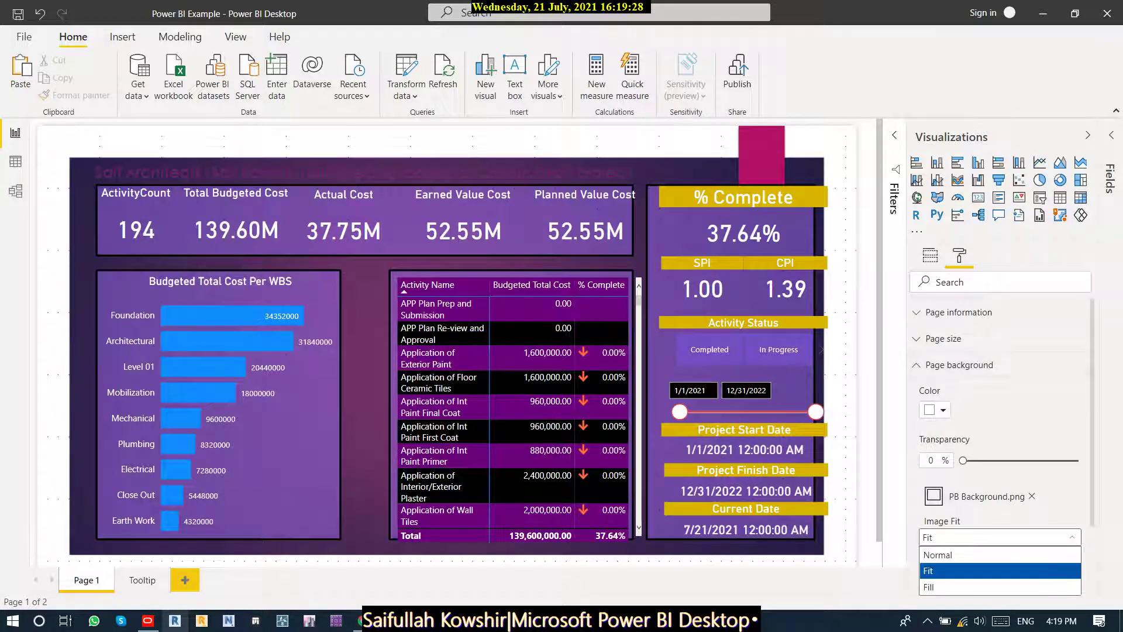
{"action": "left_click", "coordinate": [965, 587]}
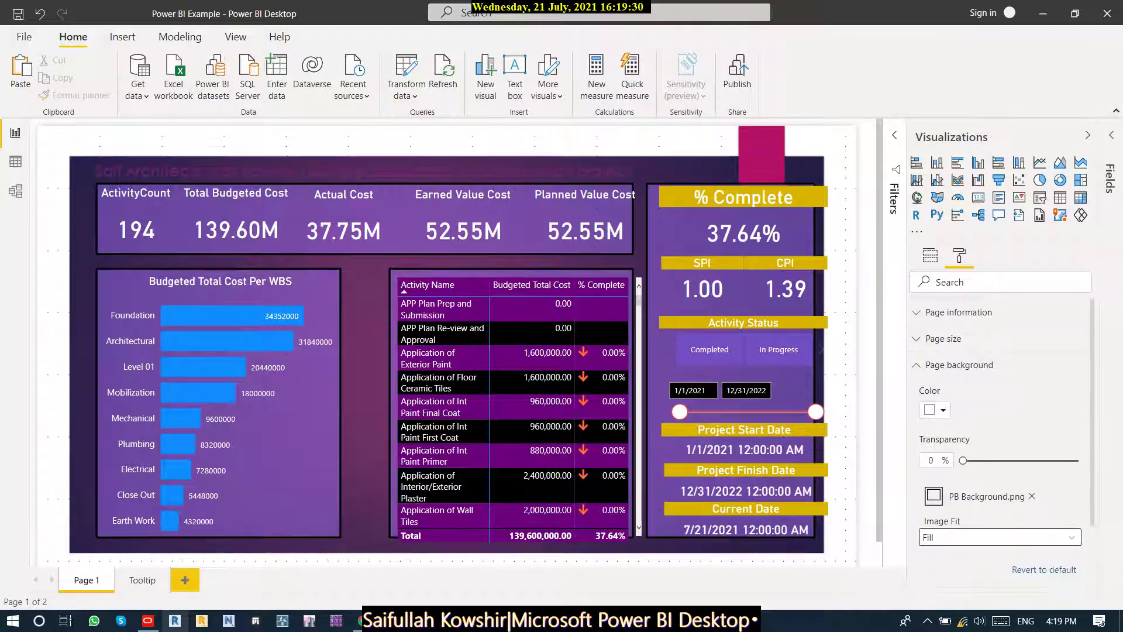
{"action": "left_click", "coordinate": [1000, 537]}
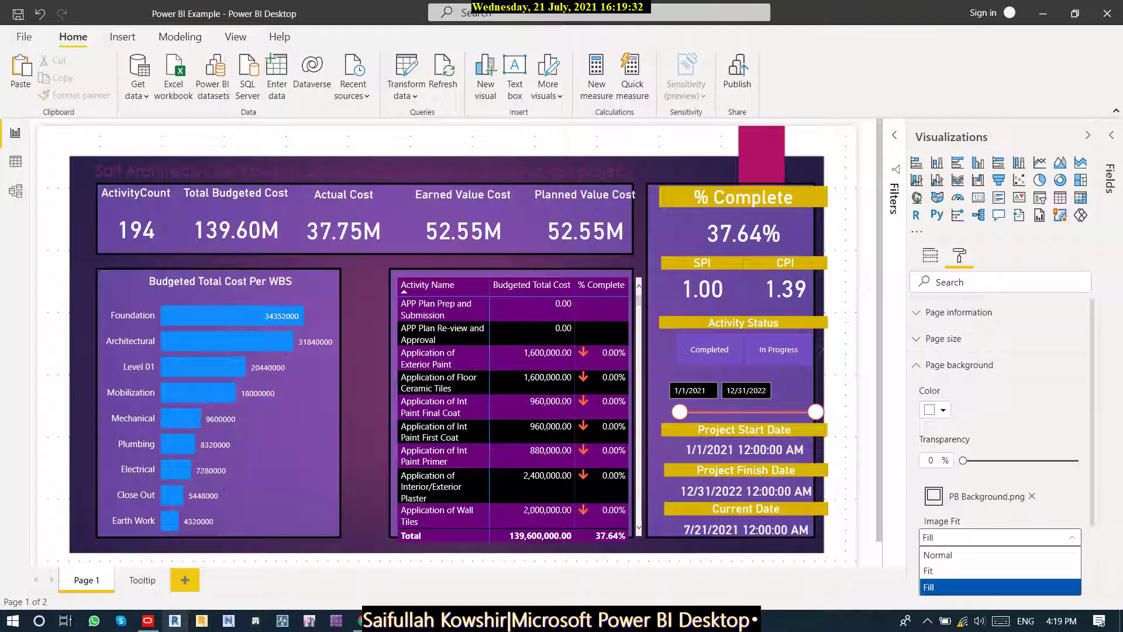
{"action": "left_click", "coordinate": [965, 570]}
Nudge the % Complete card left until it lines up with the edges of its background panel.
{"action": "left_click", "coordinate": [743, 225]}
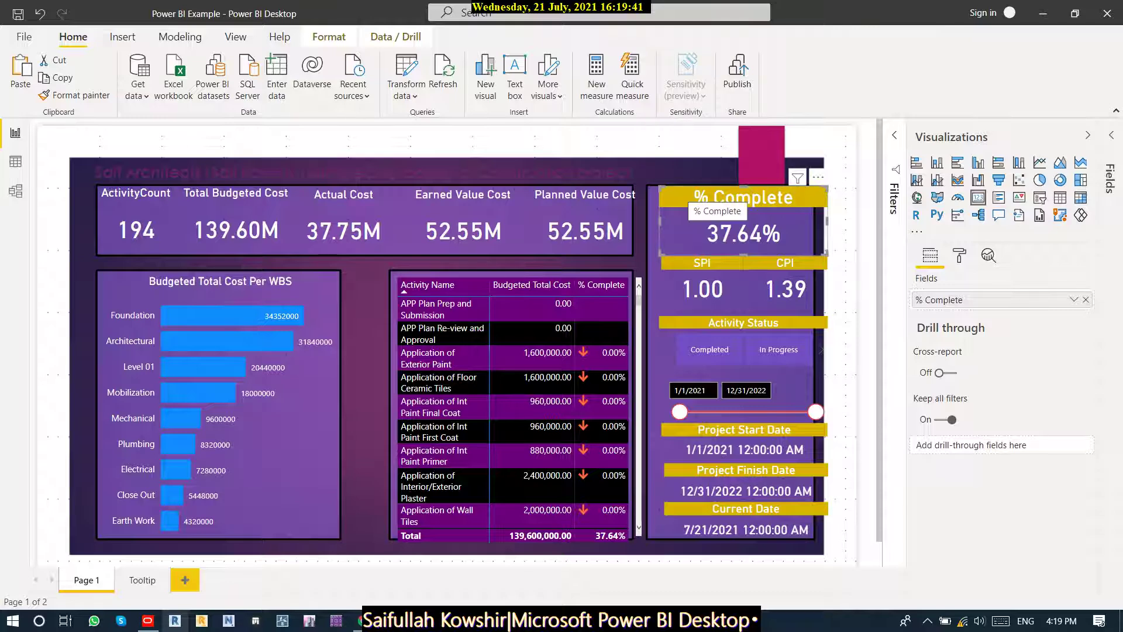
{"action": "key", "text": "Left"}
{"action": "key", "text": "Left"}
{"action": "key", "text": "Left"}
{"action": "key", "text": "Left"}
{"action": "key", "text": "Left"}
{"action": "key", "text": "Left"}
{"action": "key", "text": "Left"}
{"action": "key", "text": "Left"}
{"action": "key", "text": "Left"}
{"action": "key", "text": "Left"}
{"action": "key", "text": "Left"}
{"action": "key", "text": "Left"}
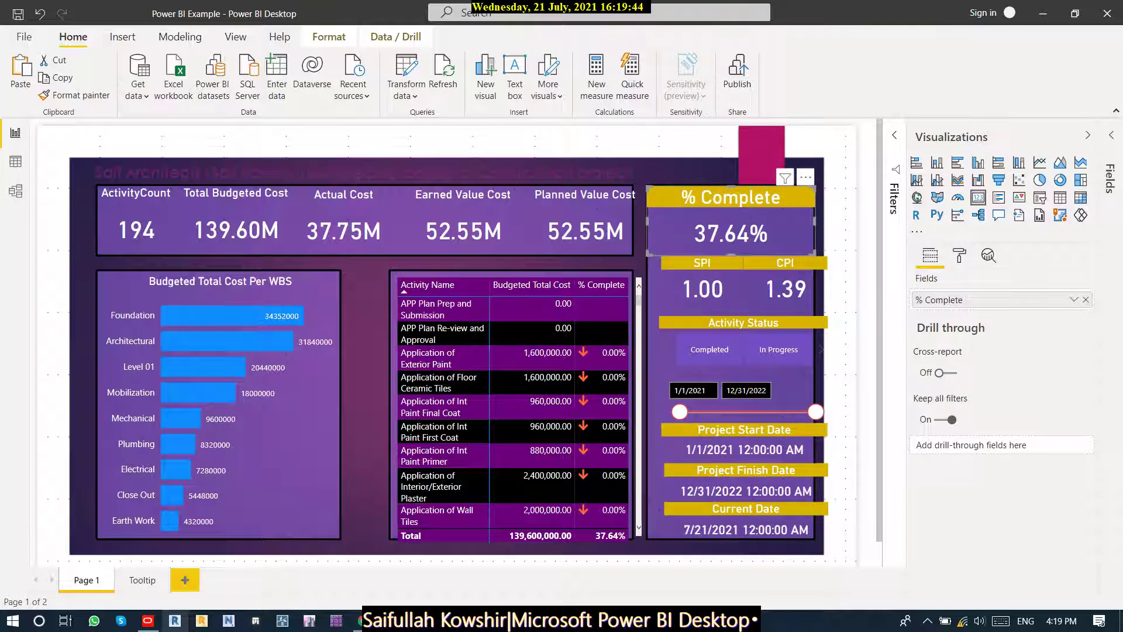
Nudge the SPI card left to align with the left edge of the panel beneath the % Complete card.
{"action": "key", "text": "Tab"}
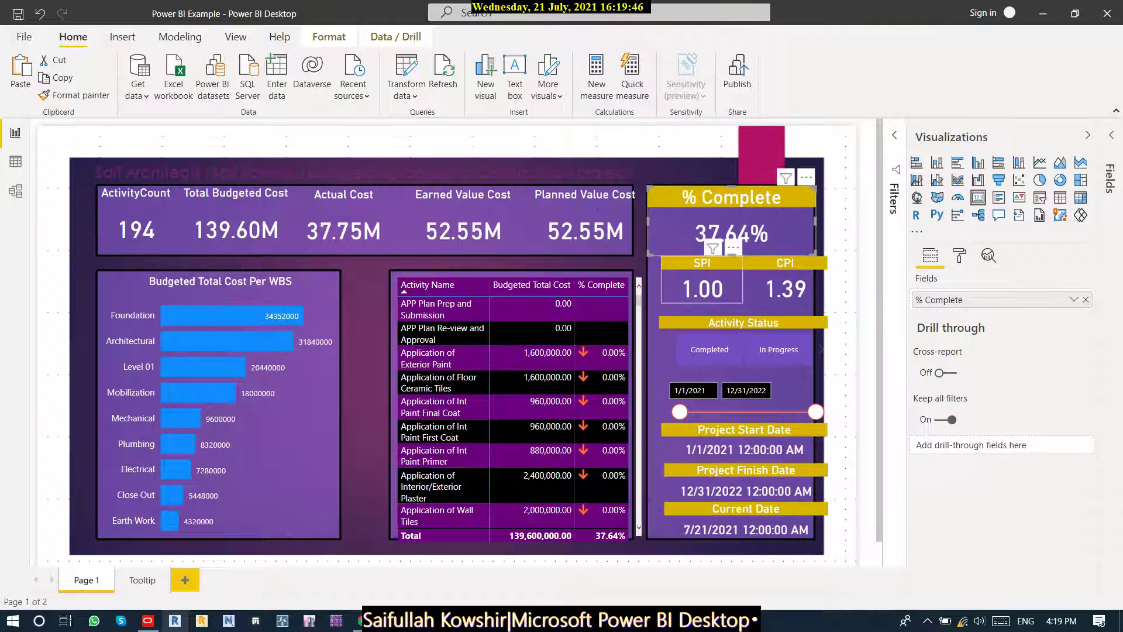
{"action": "key", "text": "Left"}
{"action": "key", "text": "Left"}
{"action": "key", "text": "Left"}
{"action": "key", "text": "Left"}
{"action": "key", "text": "Left"}
{"action": "key", "text": "Left"}
{"action": "key", "text": "Left"}
{"action": "key", "text": "Left"}
{"action": "key", "text": "Left"}
{"action": "key", "text": "Left"}
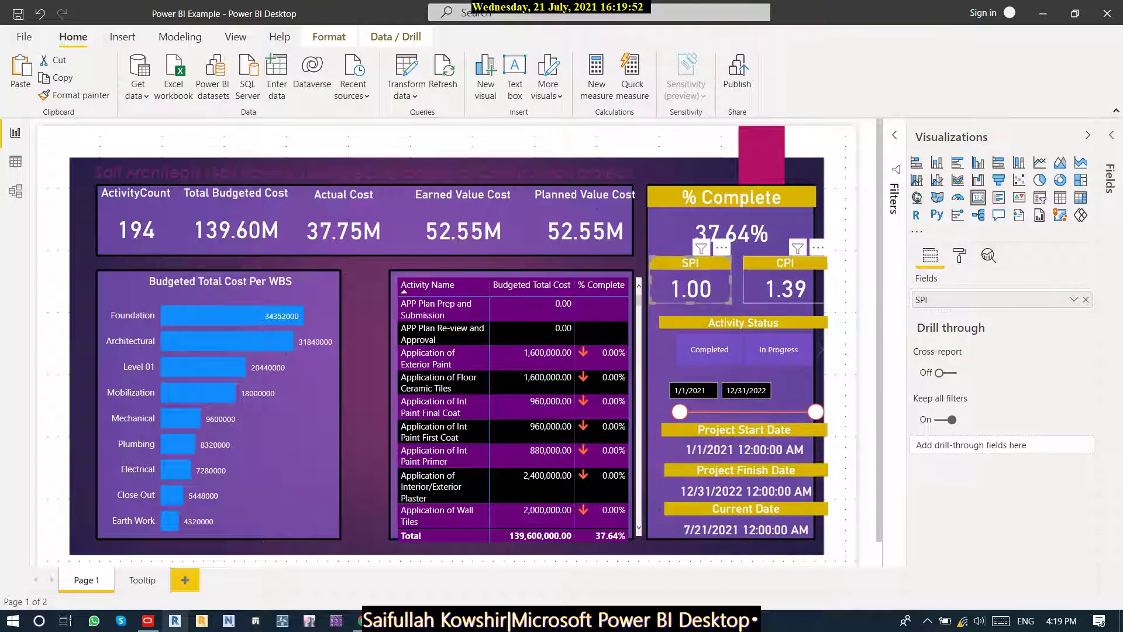
Nudge the CPI card left until it sits against the SPI card and inside the panel.
{"action": "key", "text": "Tab"}
{"action": "key", "text": "Left"}
{"action": "key", "text": "Left"}
{"action": "key", "text": "Left"}
{"action": "key", "text": "Left"}
{"action": "key", "text": "Left"}
{"action": "key", "text": "Left"}
{"action": "key", "text": "Left"}
{"action": "key", "text": "Left"}
{"action": "key", "text": "Left"}
{"action": "key", "text": "Left"}
{"action": "key", "text": "Left"}
{"action": "key", "text": "Left"}
{"action": "key", "text": "Left"}
{"action": "key", "text": "Left"}
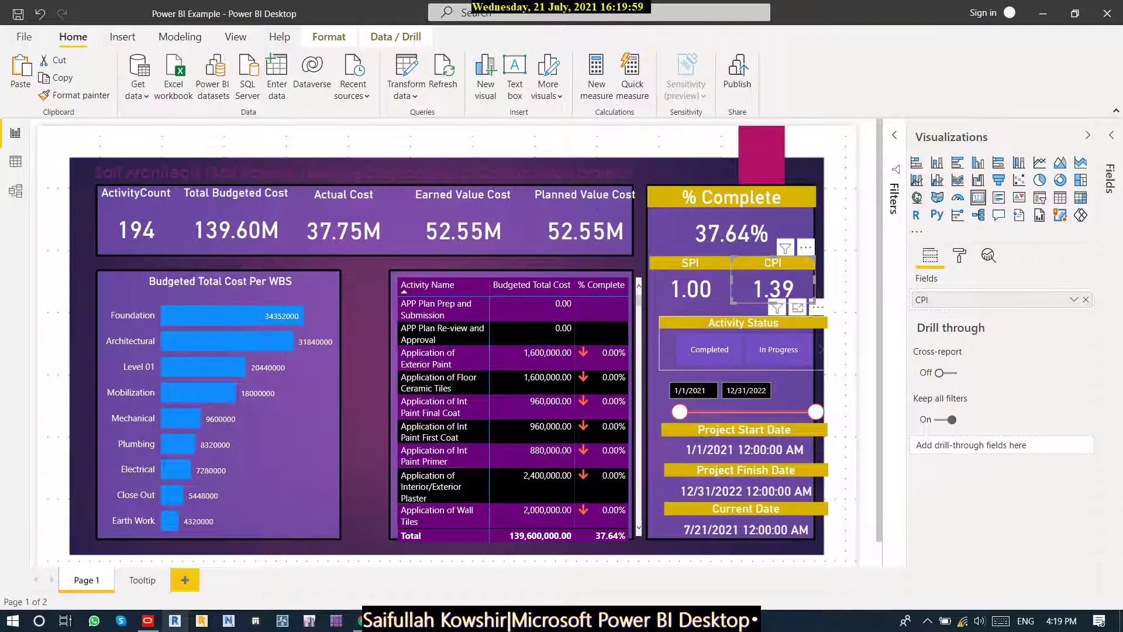
Nudge the Activity Status slicer left so it fits inside the panel under the SPI and CPI cards.
{"action": "key", "text": "Tab"}
{"action": "key", "text": "Left"}
{"action": "key", "text": "Left"}
{"action": "key", "text": "Left"}
{"action": "key", "text": "Left"}
{"action": "key", "text": "Left"}
{"action": "key", "text": "Left"}
{"action": "key", "text": "Left"}
{"action": "key", "text": "Left"}
{"action": "key", "text": "Left"}
{"action": "key", "text": "Left"}
{"action": "key", "text": "Left"}
{"action": "key", "text": "Left"}
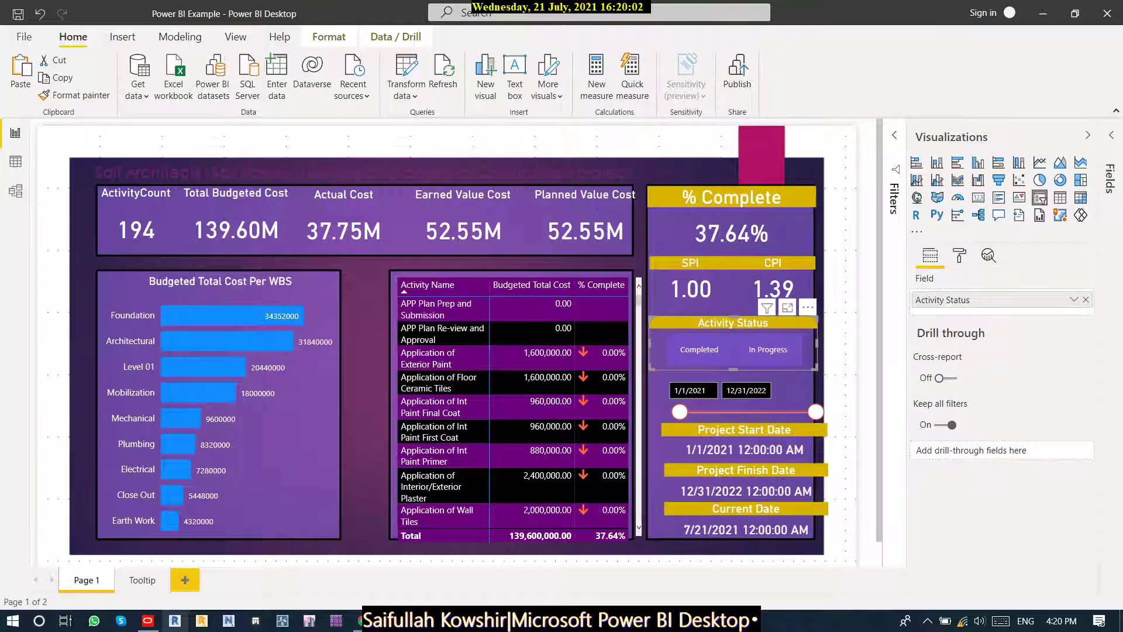
Nudge the date range slicer left to line up with the Activity Status slicer above it.
{"action": "key", "text": "Tab"}
{"action": "key", "text": "Left"}
{"action": "key", "text": "Left"}
{"action": "key", "text": "Left"}
{"action": "key", "text": "Left"}
{"action": "key", "text": "Left"}
{"action": "key", "text": "Left"}
{"action": "key", "text": "Left"}
{"action": "key", "text": "Left"}
{"action": "key", "text": "Left"}
{"action": "key", "text": "Left"}
{"action": "key", "text": "Left"}
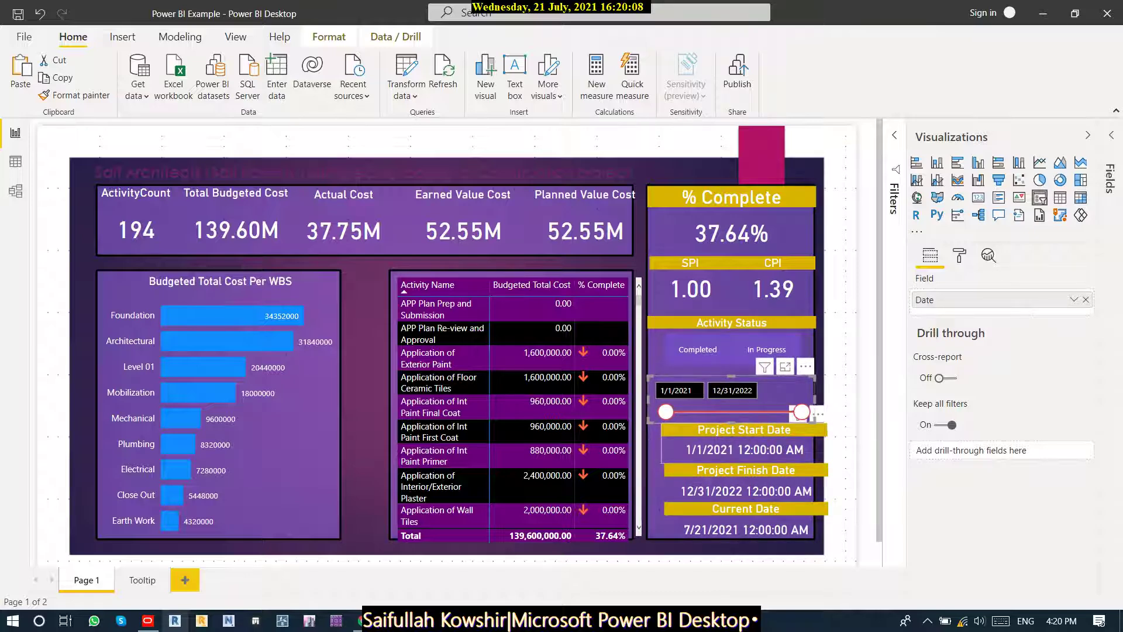
Nudge the Project Start Date card left so it lines up with the panel edges.
{"action": "key", "text": "Tab"}
{"action": "key", "text": "Left"}
{"action": "key", "text": "Left"}
{"action": "key", "text": "Left"}
{"action": "key", "text": "Left"}
{"action": "key", "text": "Left"}
{"action": "key", "text": "Left"}
{"action": "key", "text": "Left"}
{"action": "key", "text": "Left"}
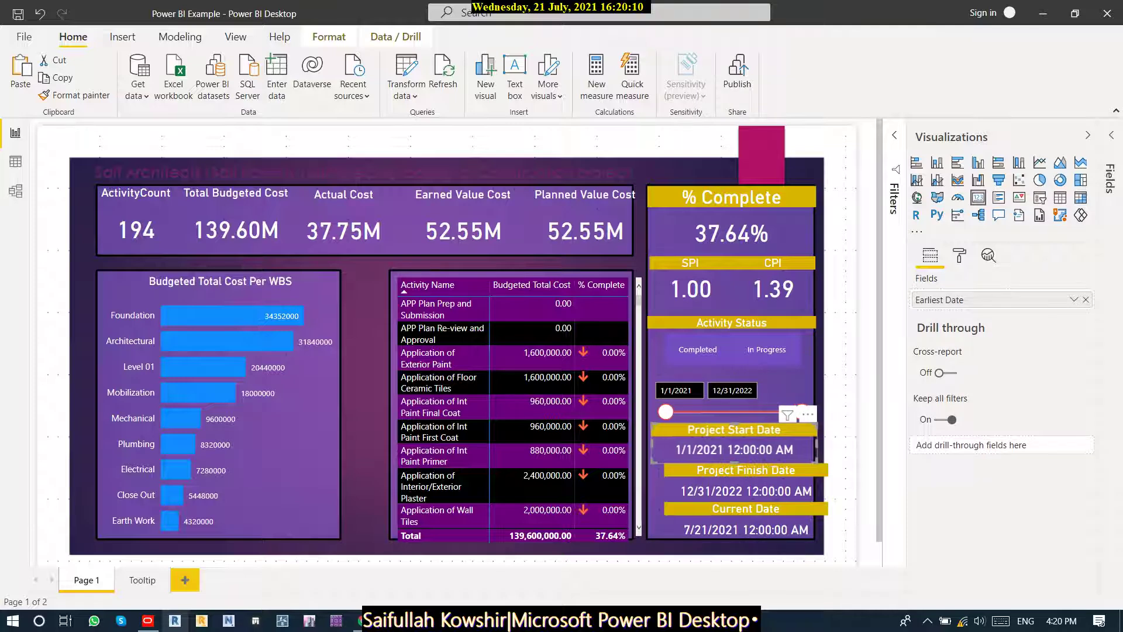
Nudge the Project Finish Date card left until it aligns under the Project Start Date card.
{"action": "key", "text": "Tab"}
{"action": "key", "text": "Left"}
{"action": "key", "text": "Left"}
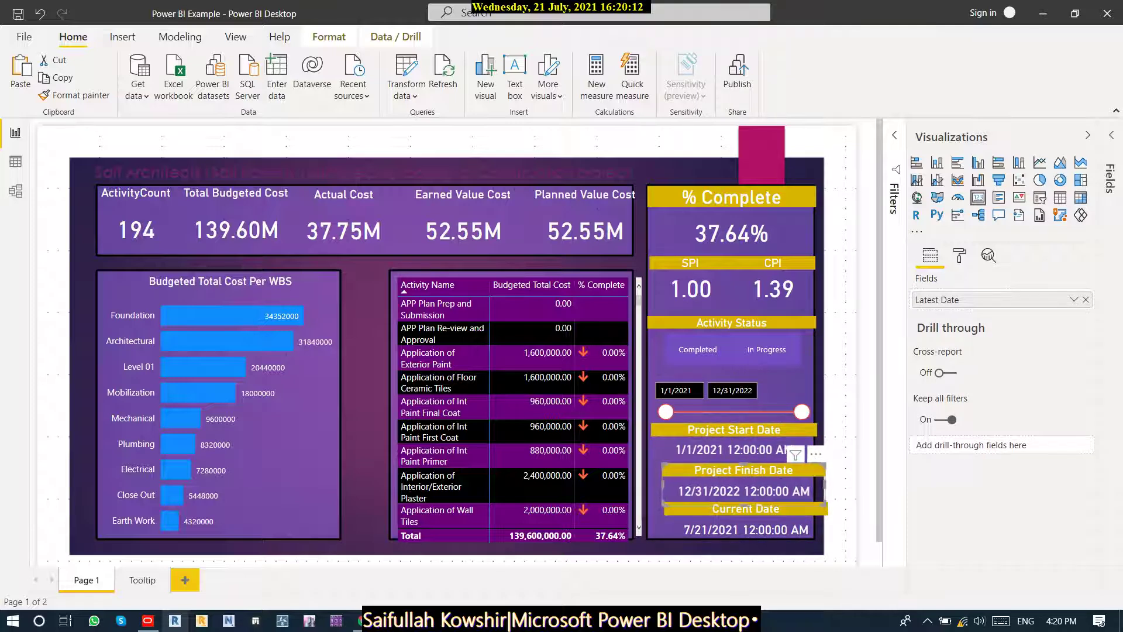
{"action": "key", "text": "Left"}
{"action": "key", "text": "Left"}
{"action": "key", "text": "Left"}
{"action": "key", "text": "Left"}
{"action": "key", "text": "Left"}
{"action": "key", "text": "Left"}
{"action": "key", "text": "Left"}
{"action": "key", "text": "Left"}
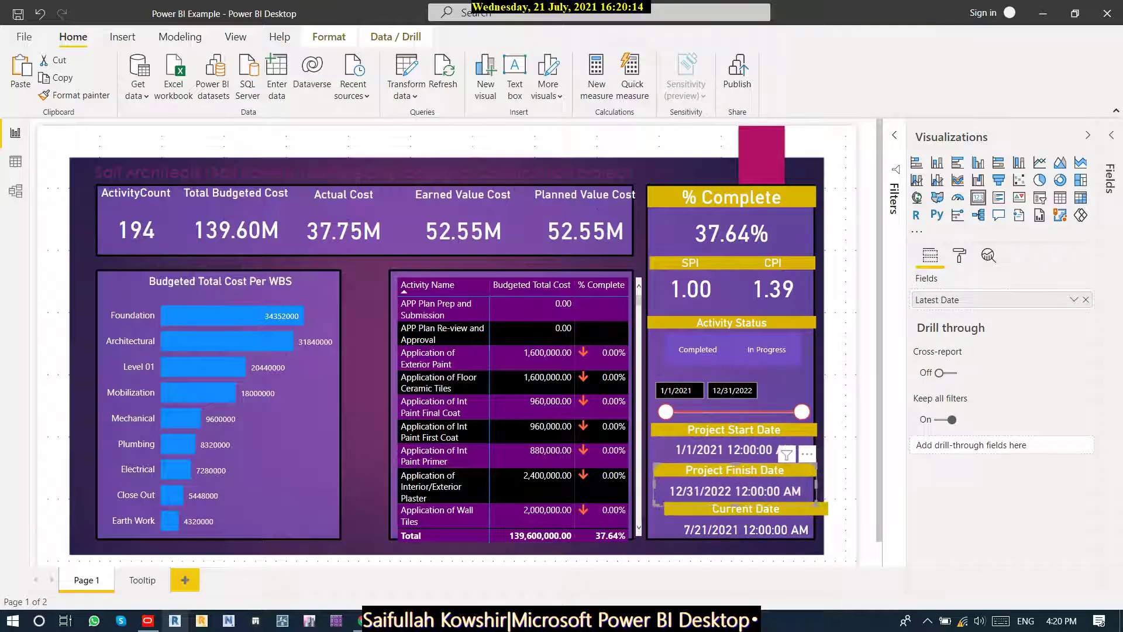
{"action": "key", "text": "Left"}
{"action": "key", "text": "Left"}
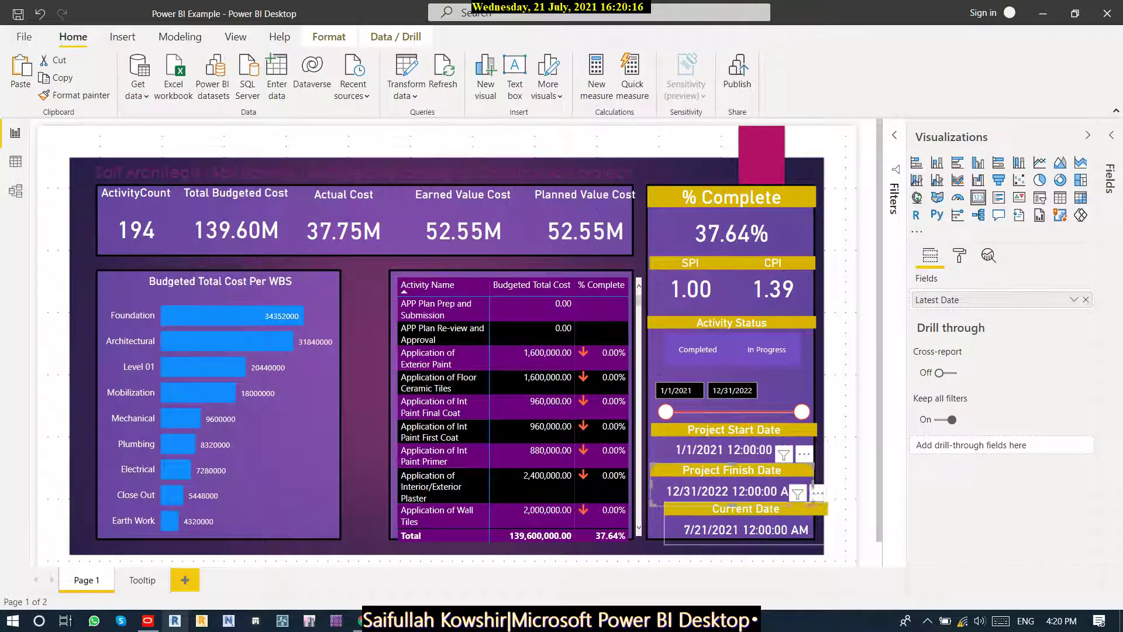
Nudge the Current Date card left to align under the Project Finish Date card, and deselect it.
{"action": "left_click", "coordinate": [755, 510]}
{"action": "key", "text": "Left"}
{"action": "key", "text": "Left"}
{"action": "key", "text": "Left"}
{"action": "key", "text": "Left"}
{"action": "key", "text": "Left"}
{"action": "key", "text": "Left"}
{"action": "key", "text": "Left"}
{"action": "key", "text": "Left"}
{"action": "key", "text": "Left"}
{"action": "key", "text": "Left"}
{"action": "key", "text": "Left"}
{"action": "key", "text": "Left"}
{"action": "key", "text": "Left"}
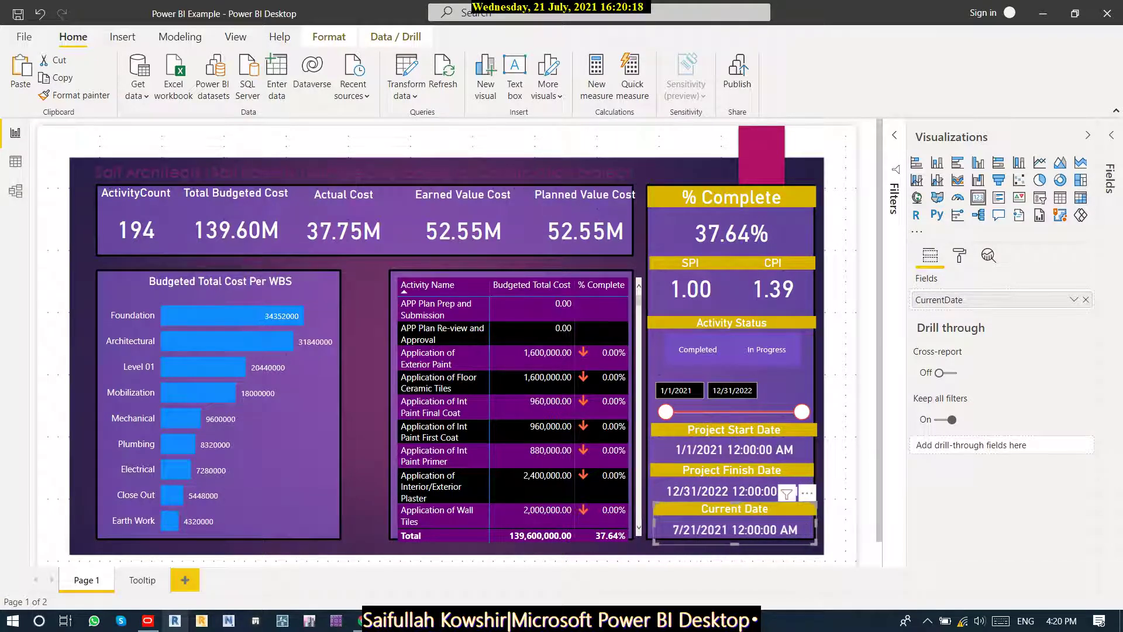
{"action": "key", "text": "Left"}
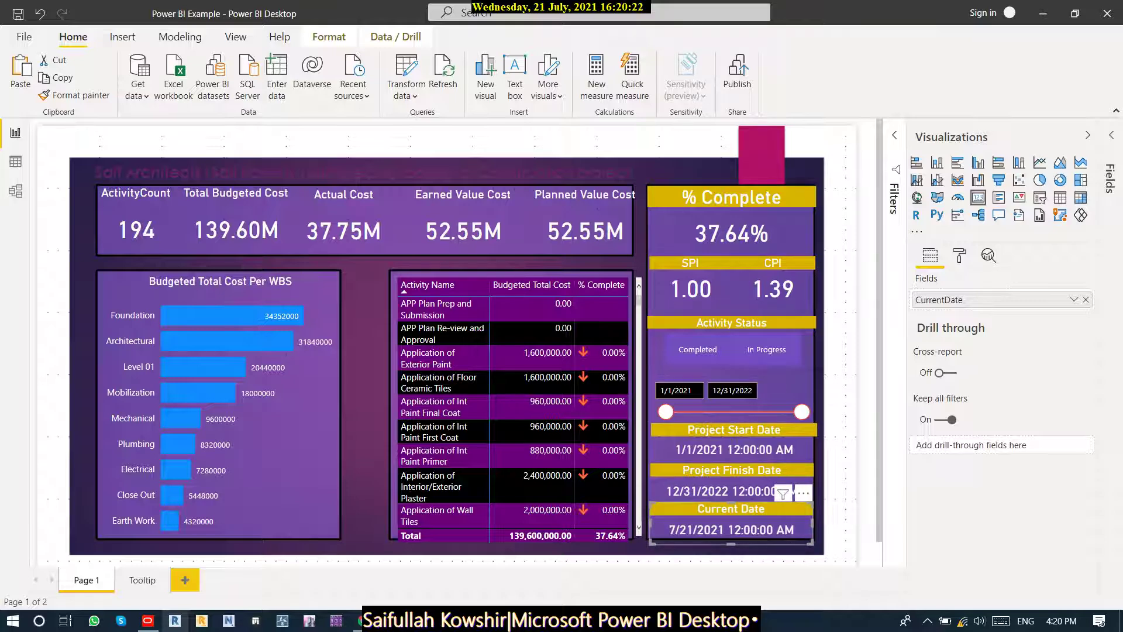
{"action": "left_click", "coordinate": [61, 287]}
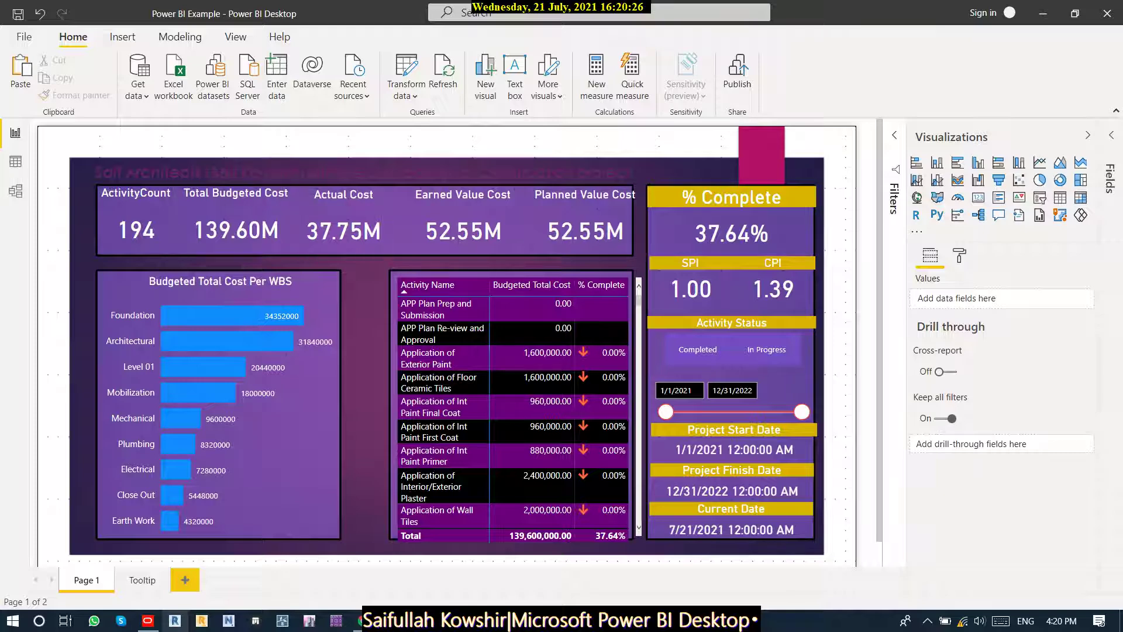
Cross-filter the dashboard by several WBS bars in turn, ending on Foundation, and check the Foundation bar's report page tooltip.
{"action": "left_click", "coordinate": [281, 410]}
{"action": "left_click", "coordinate": [227, 341]}
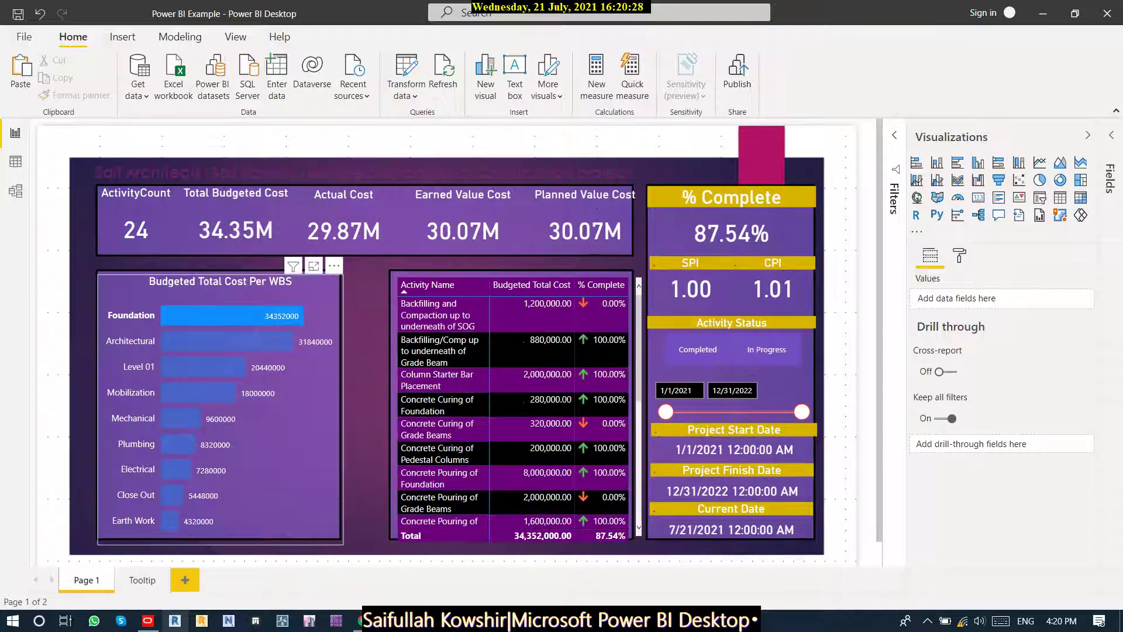
{"action": "left_click", "coordinate": [203, 366]}
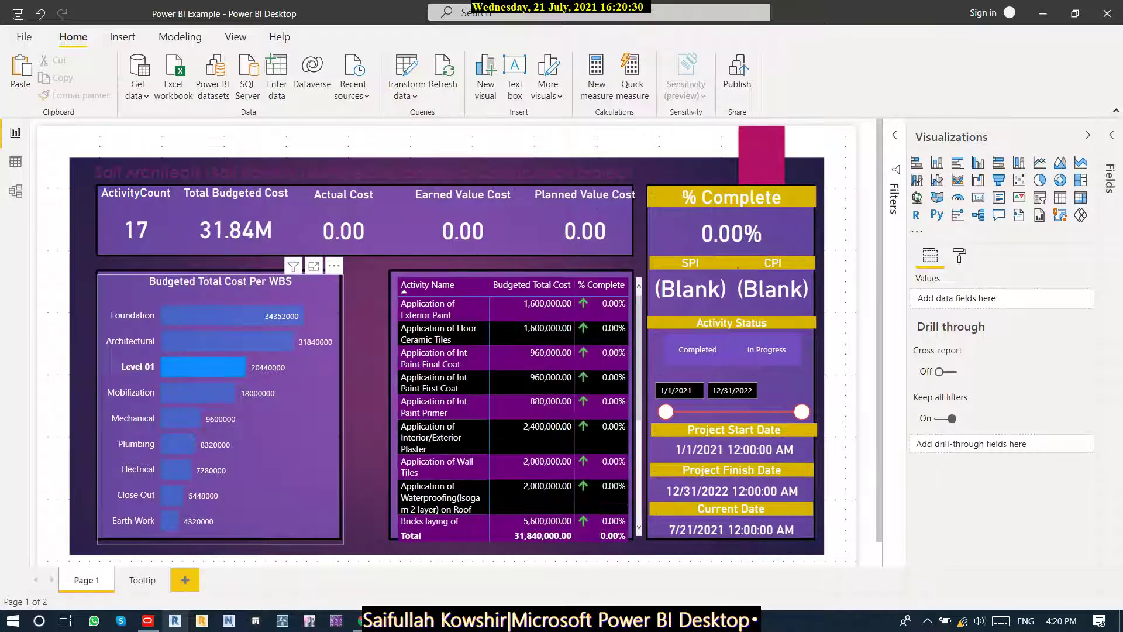
{"action": "left_click", "coordinate": [198, 392]}
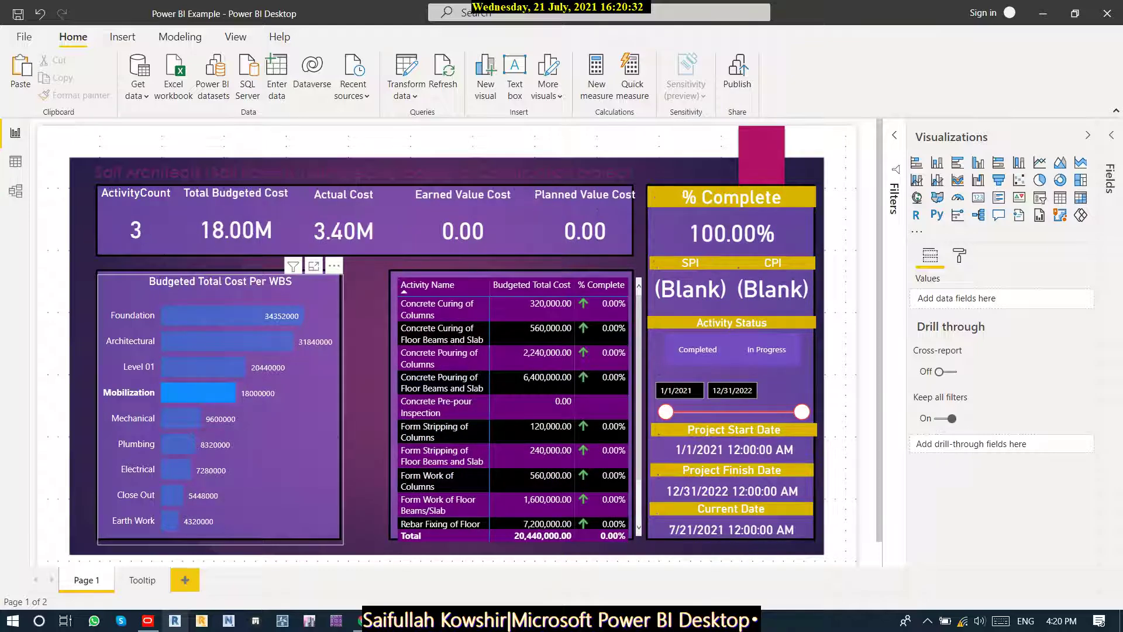
{"action": "left_click", "coordinate": [223, 316]}
{"action": "left_click", "coordinate": [180, 418]}
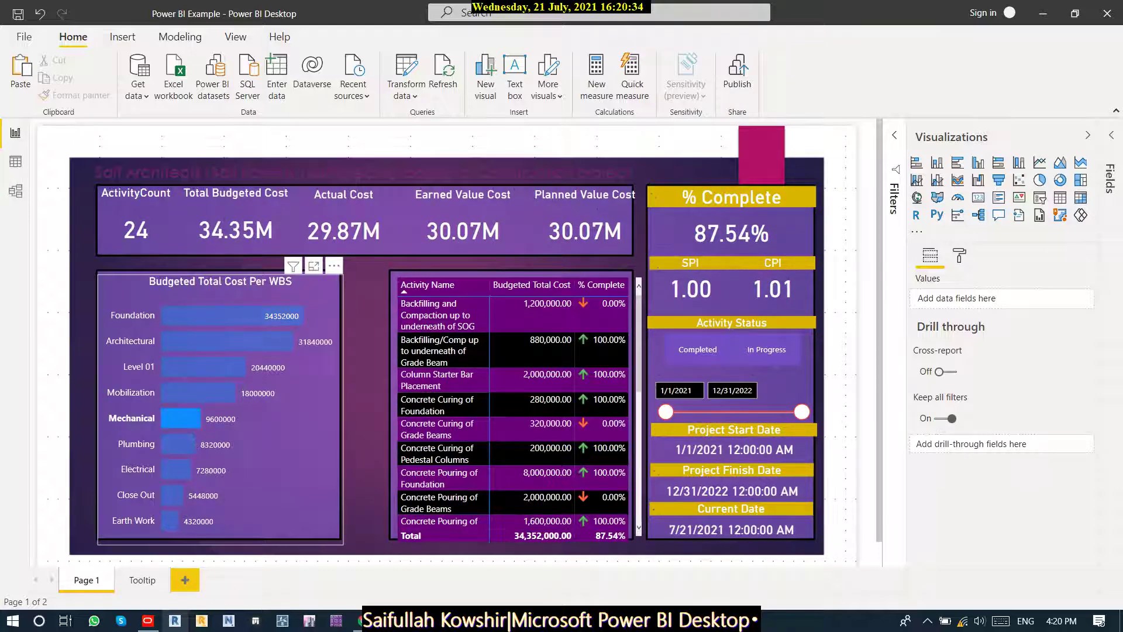
{"action": "left_click", "coordinate": [178, 444]}
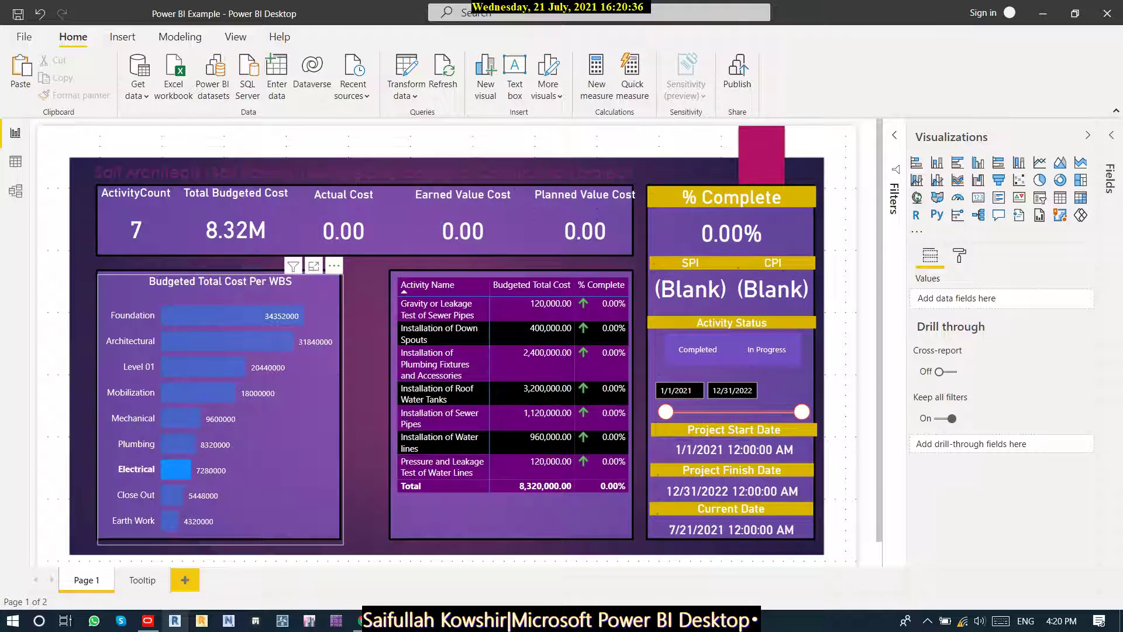
{"action": "left_click", "coordinate": [175, 469]}
{"action": "left_click", "coordinate": [222, 316]}
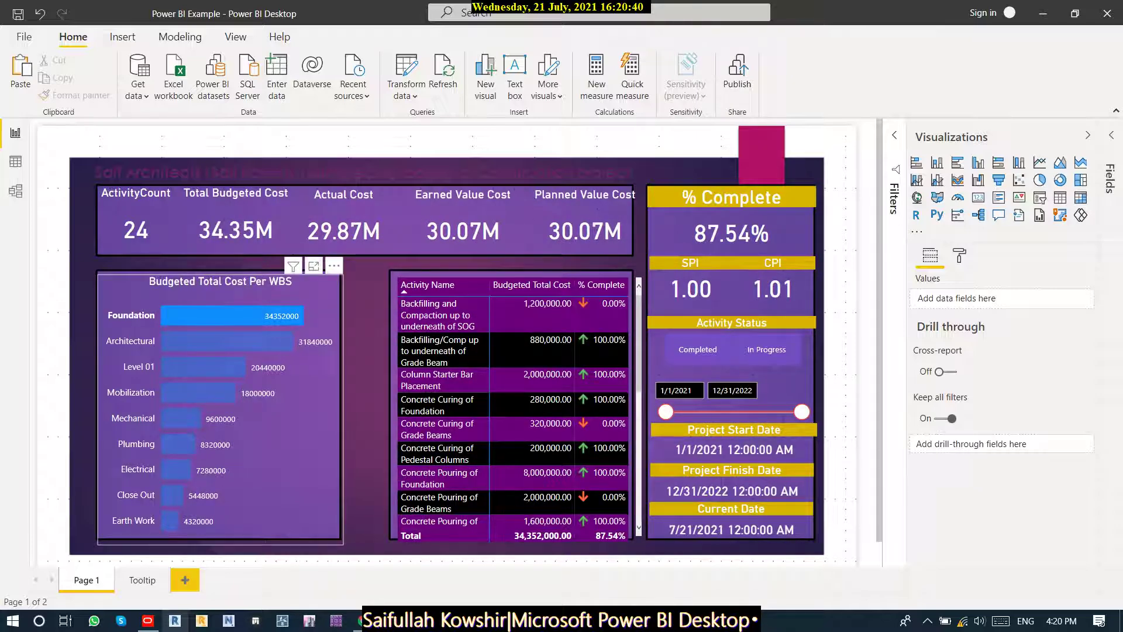
{"action": "mouse_move", "coordinate": [239, 307]}
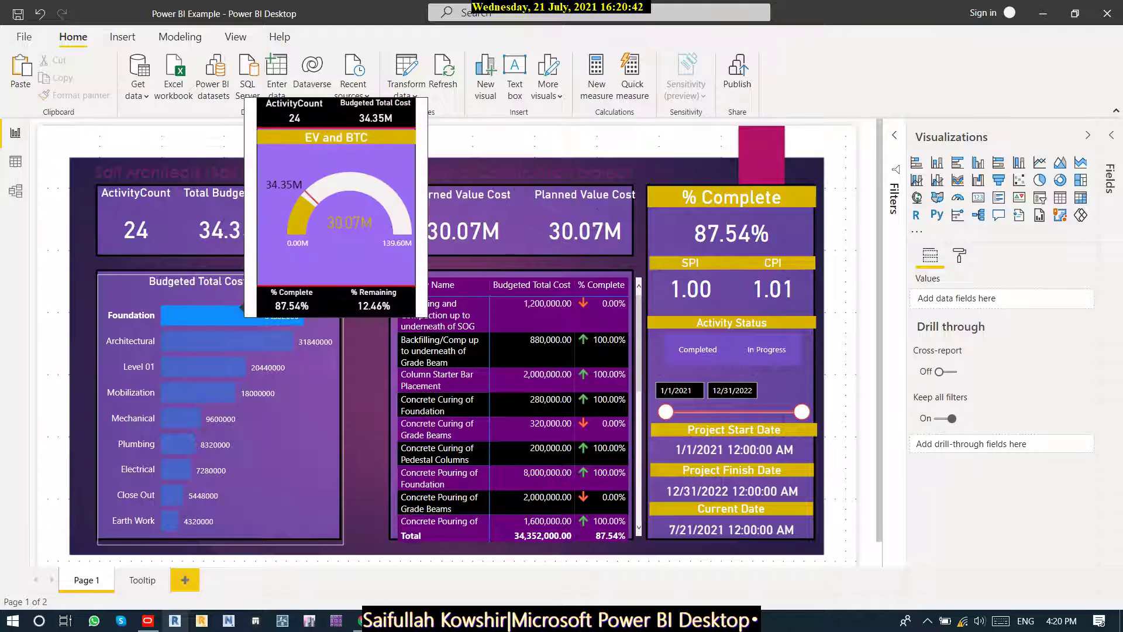
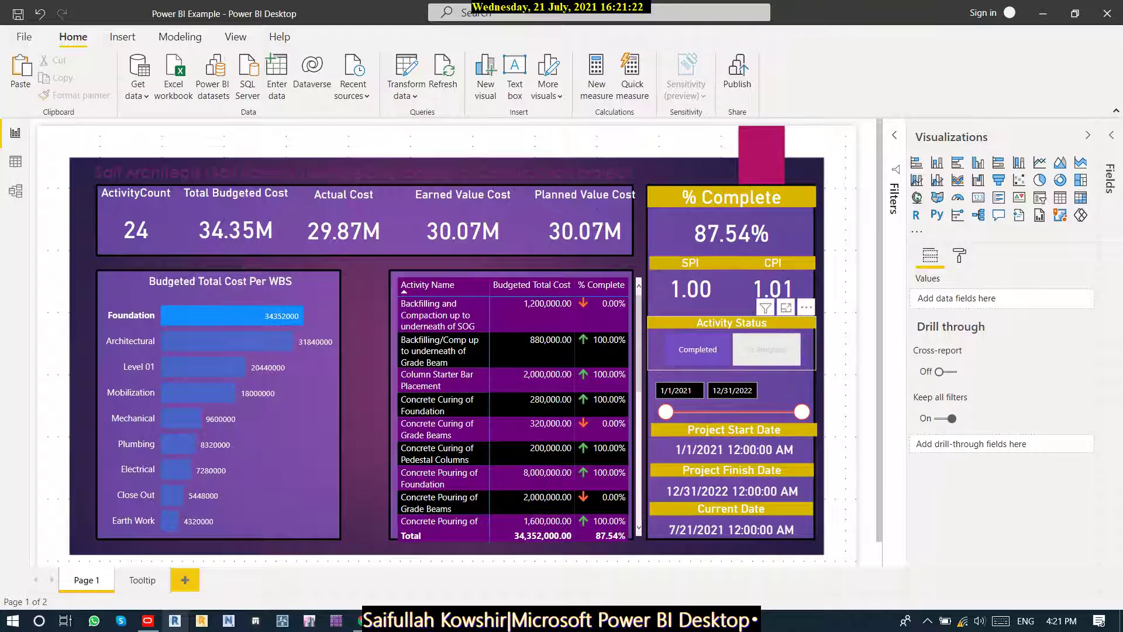
Filter the dashboard to Completed activities, clear the Foundation cross-filter, and review the cost and CPI cards.
{"action": "left_click", "coordinate": [697, 349]}
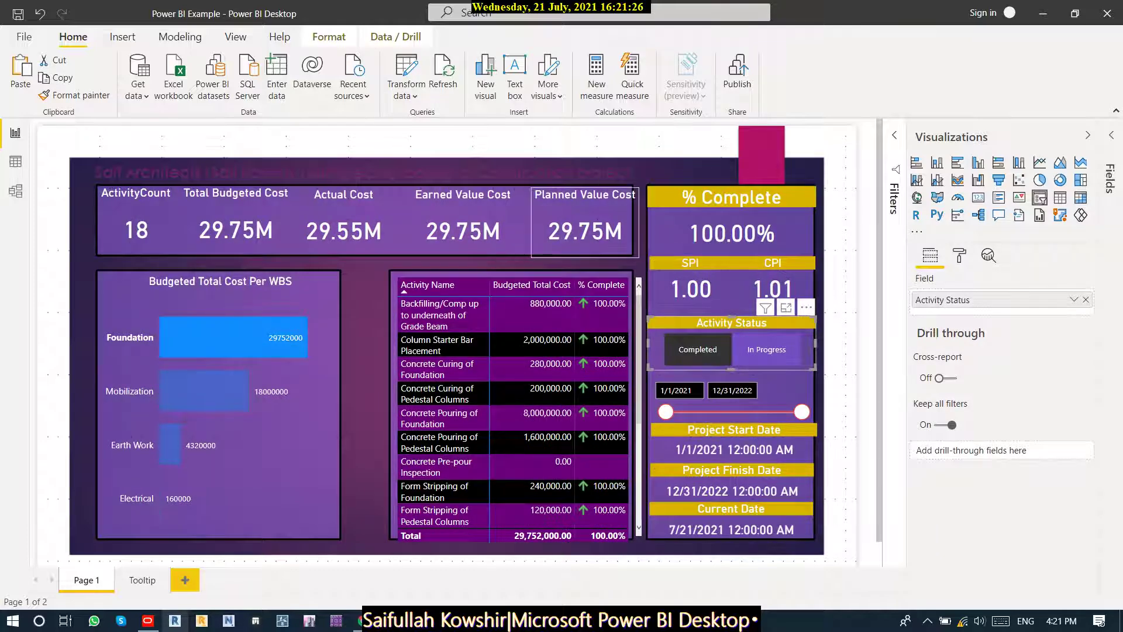
{"action": "left_click", "coordinate": [233, 337]}
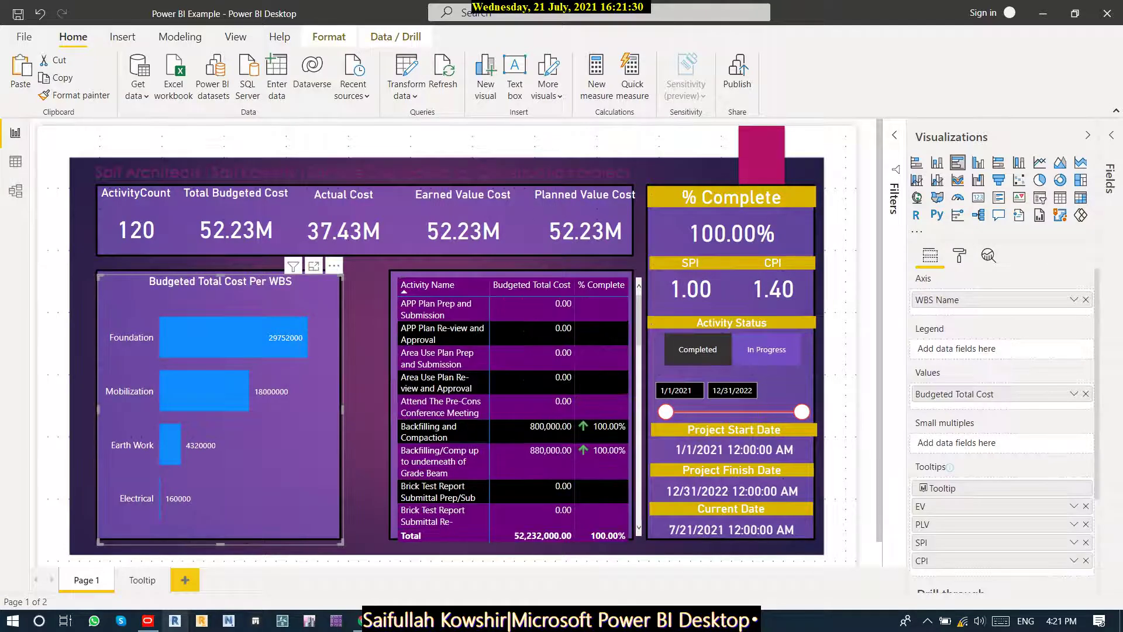
{"action": "mouse_move", "coordinate": [772, 289]}
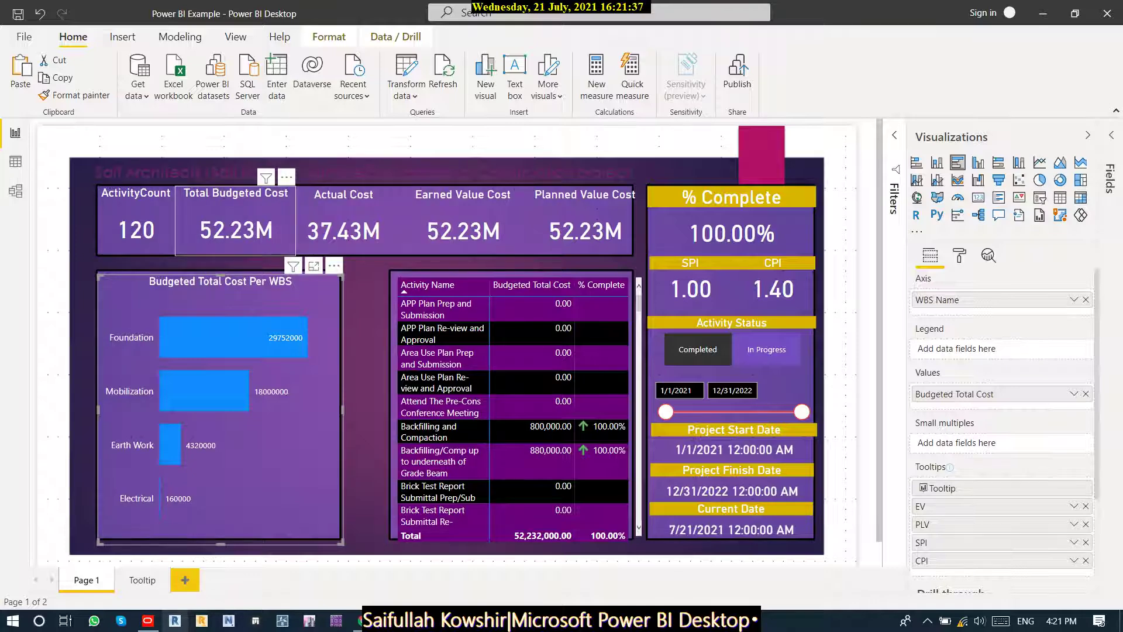
{"action": "mouse_move", "coordinate": [351, 234]}
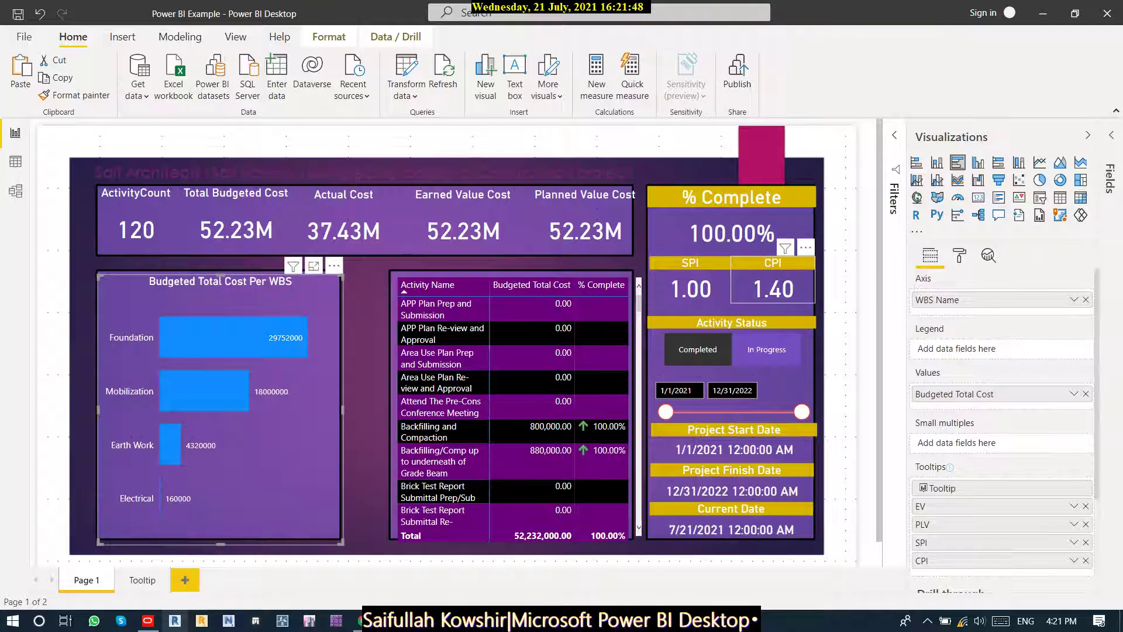
{"action": "mouse_move", "coordinate": [799, 303]}
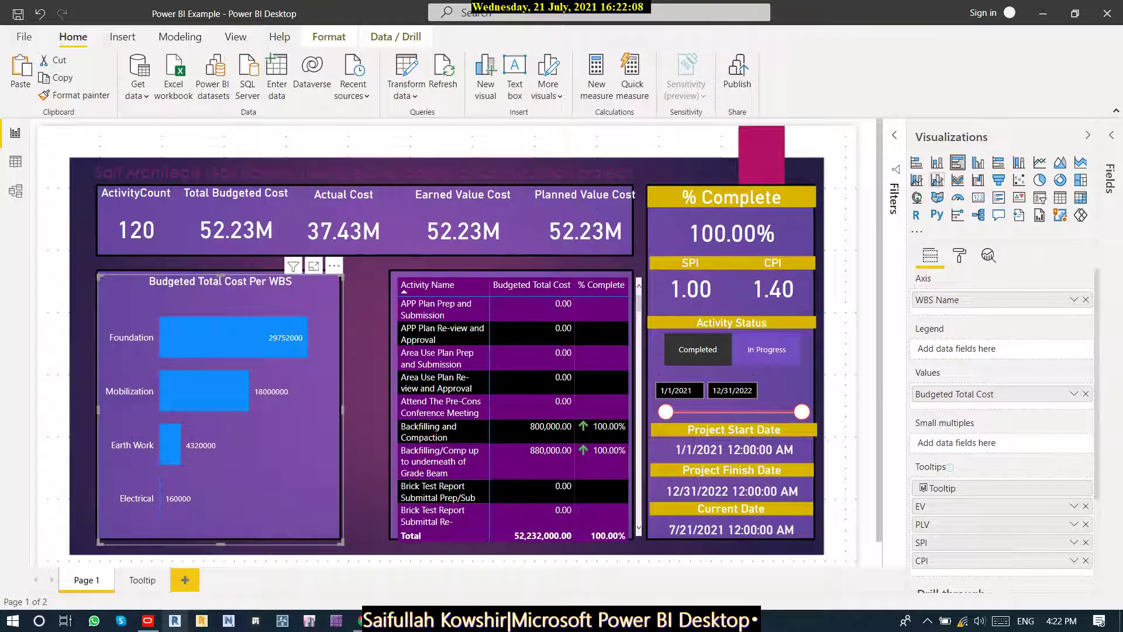
Add a new measure to the Keymeasures table and name it Net Profit Value.
{"action": "left_click", "coordinate": [1111, 135]}
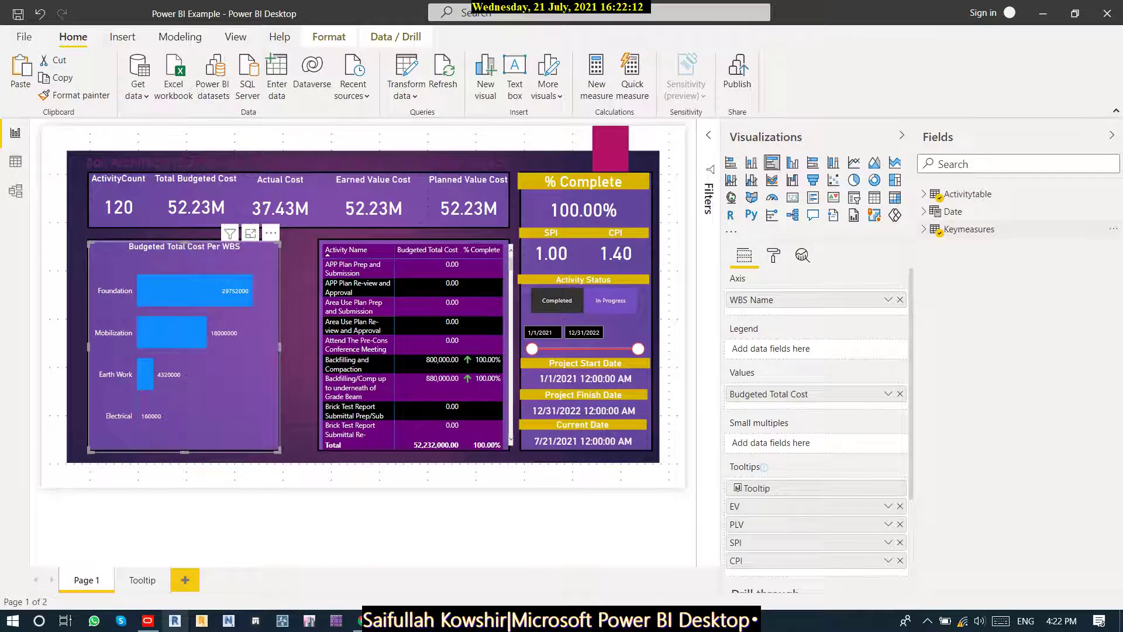
{"action": "left_click", "coordinate": [978, 230]}
{"action": "right_click", "coordinate": [983, 231]}
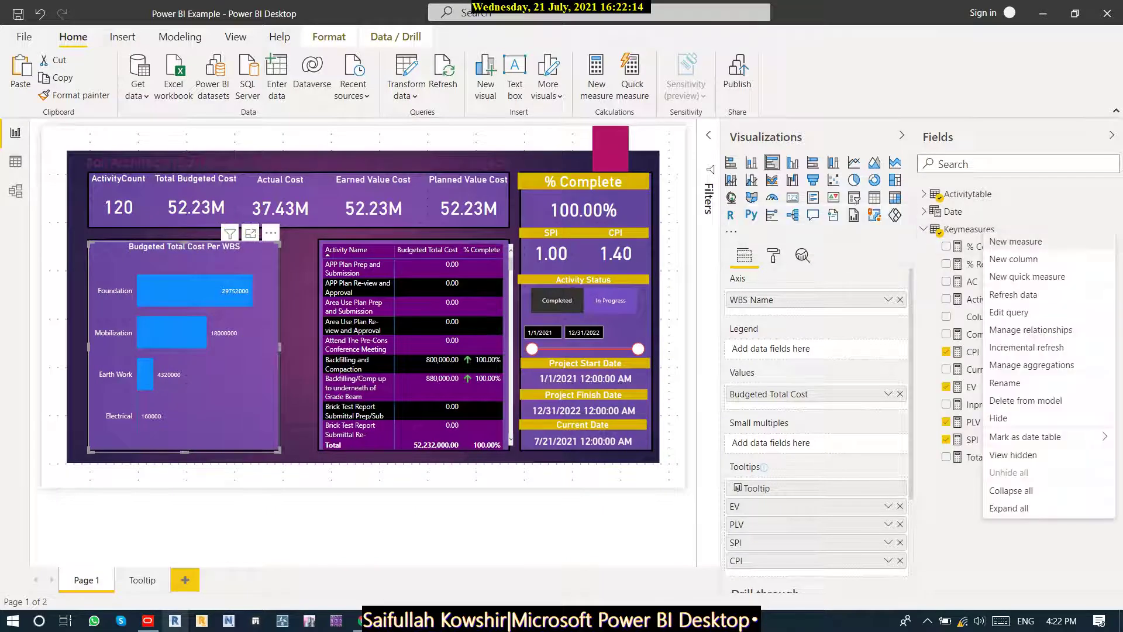
{"action": "left_click", "coordinate": [1015, 241]}
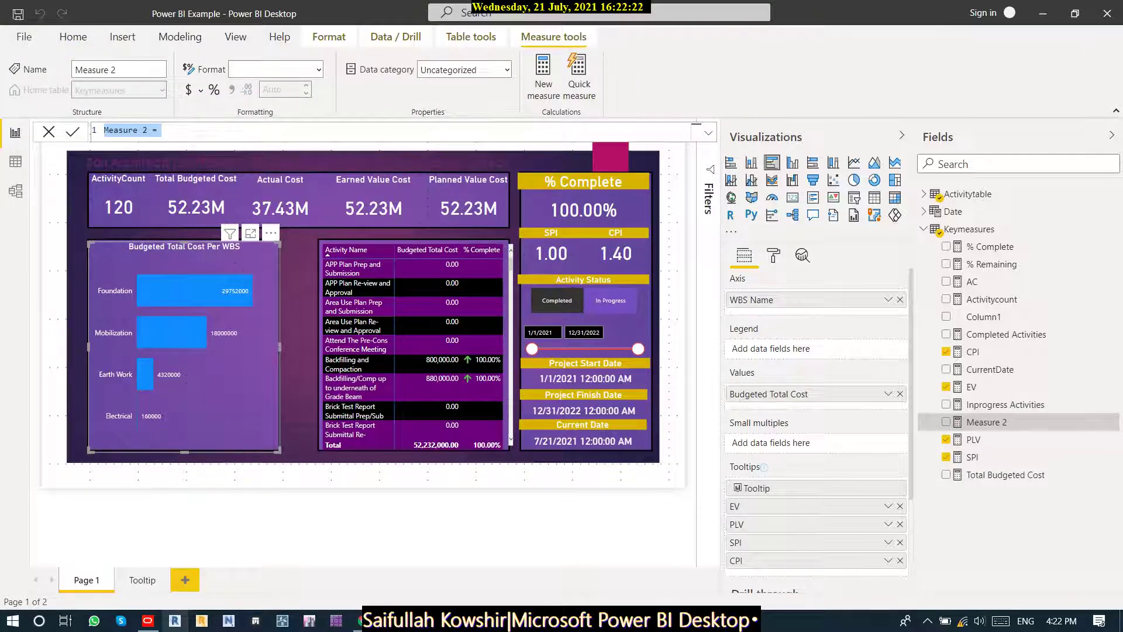
{"action": "type", "text": "Pr"}
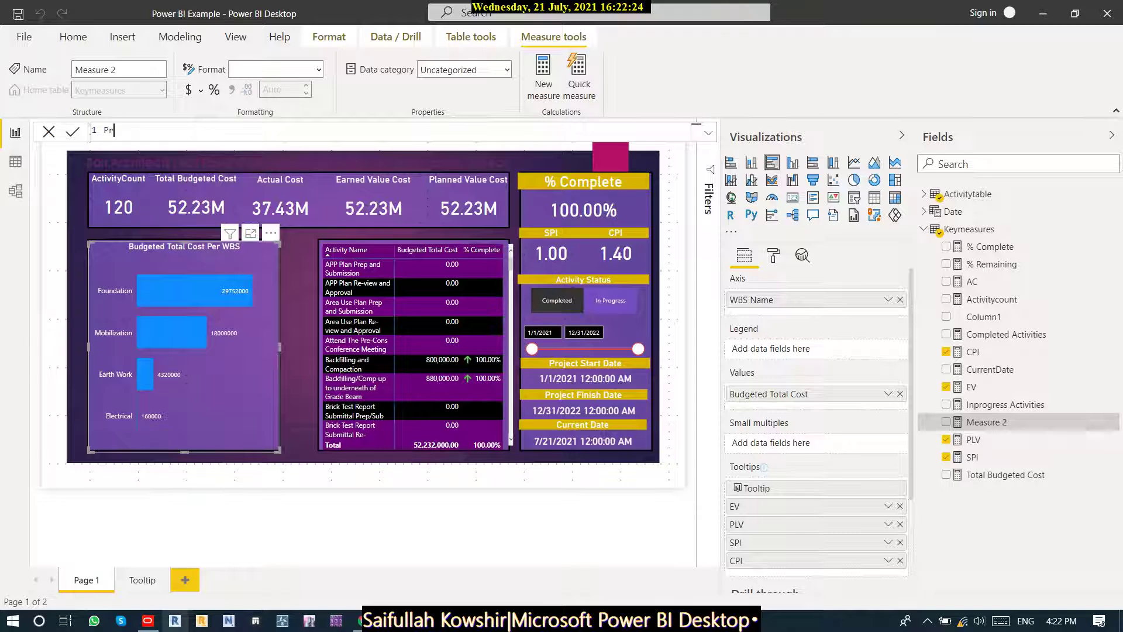
{"action": "type", "text": "ofit V"}
{"action": "type", "text": "alue"}
{"action": "type", "text": "Net"}
{"action": "key", "text": "End"}
Define the Net Profit Value measure as [AC]-[EV] and commit the formula.
{"action": "type", "text": "= Ac"}
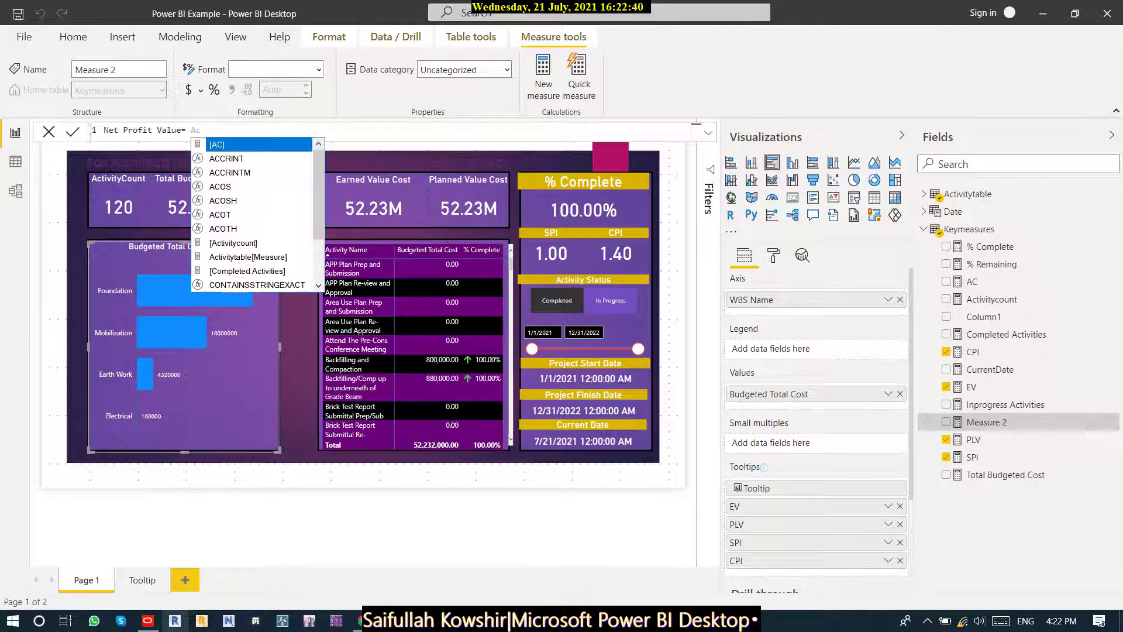
{"action": "key", "text": "Tab"}
{"action": "type", "text": "-"}
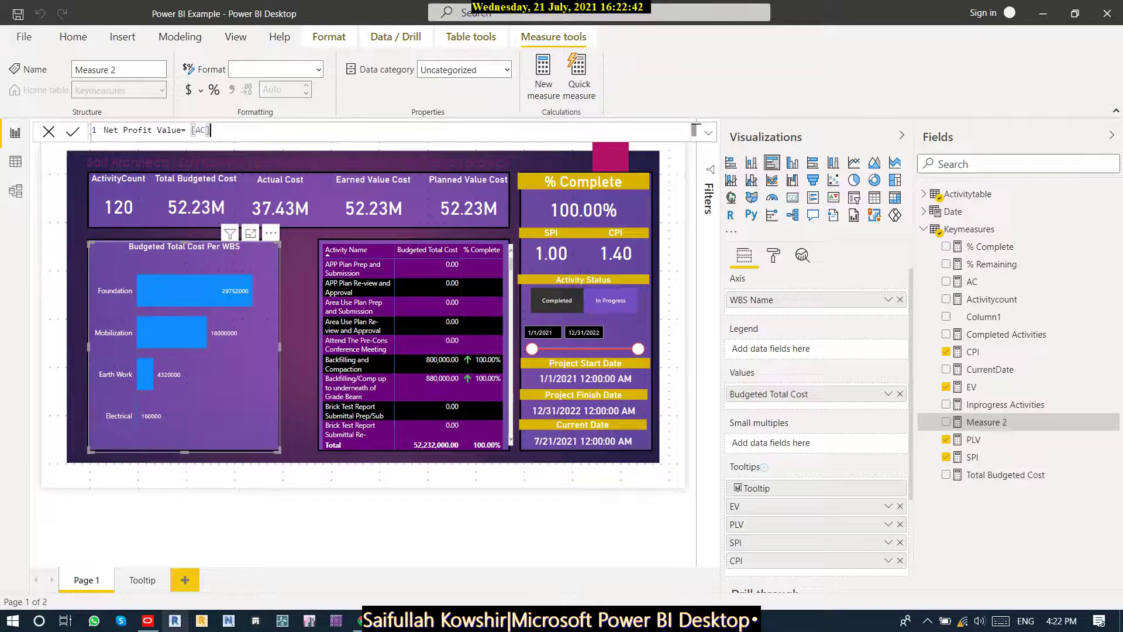
{"action": "type", "text": "E"}
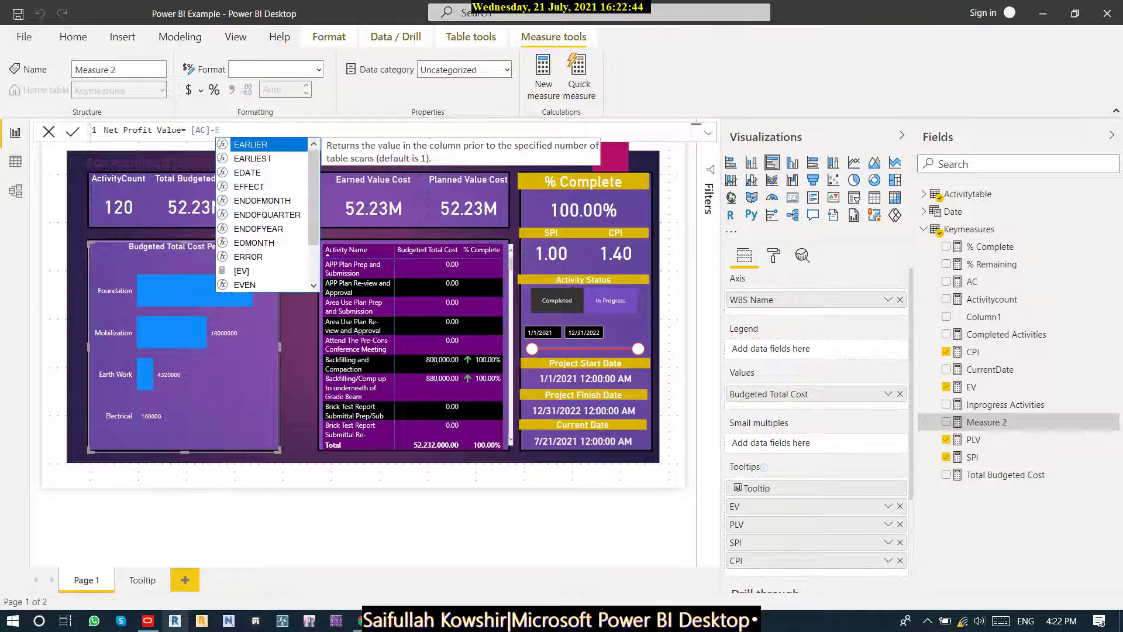
{"action": "key", "text": "Down"}
{"action": "key", "text": "Down"}
{"action": "key", "text": "Down"}
{"action": "key", "text": "Down"}
{"action": "key", "text": "Down"}
{"action": "key", "text": "Down"}
{"action": "key", "text": "Down"}
{"action": "key", "text": "Down"}
{"action": "key", "text": "Down"}
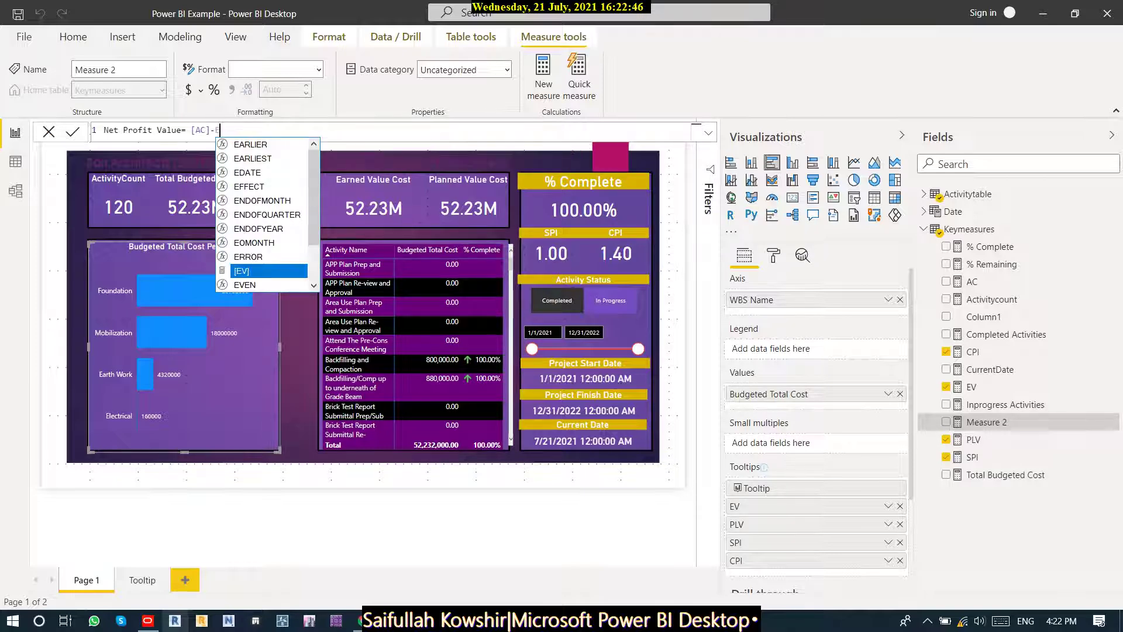
{"action": "key", "text": "Tab"}
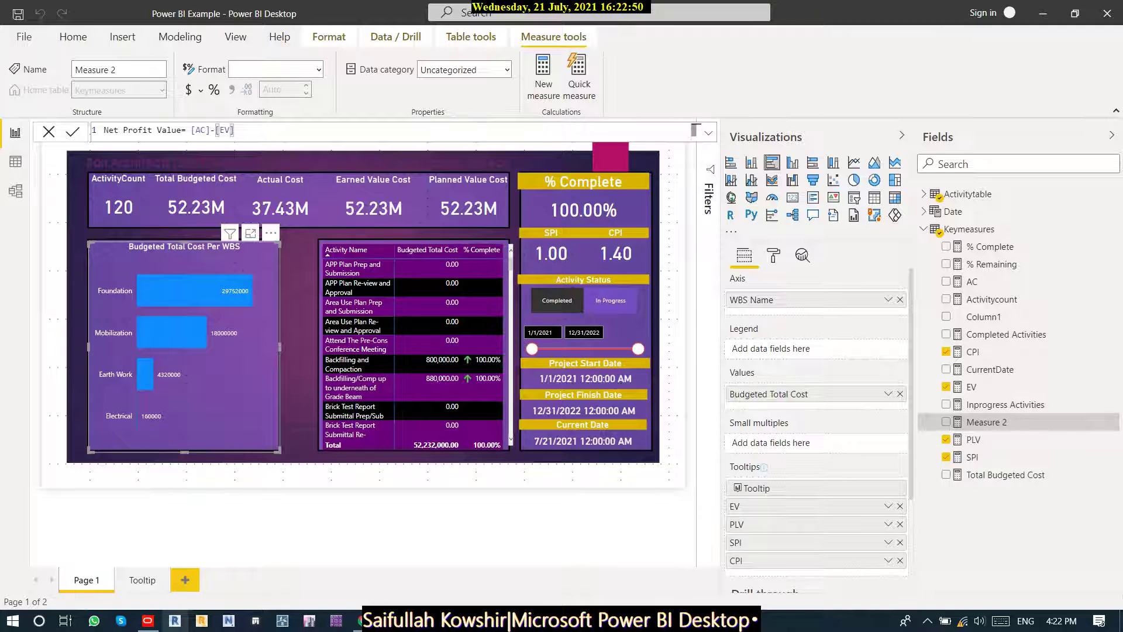
{"action": "key", "text": "Return"}
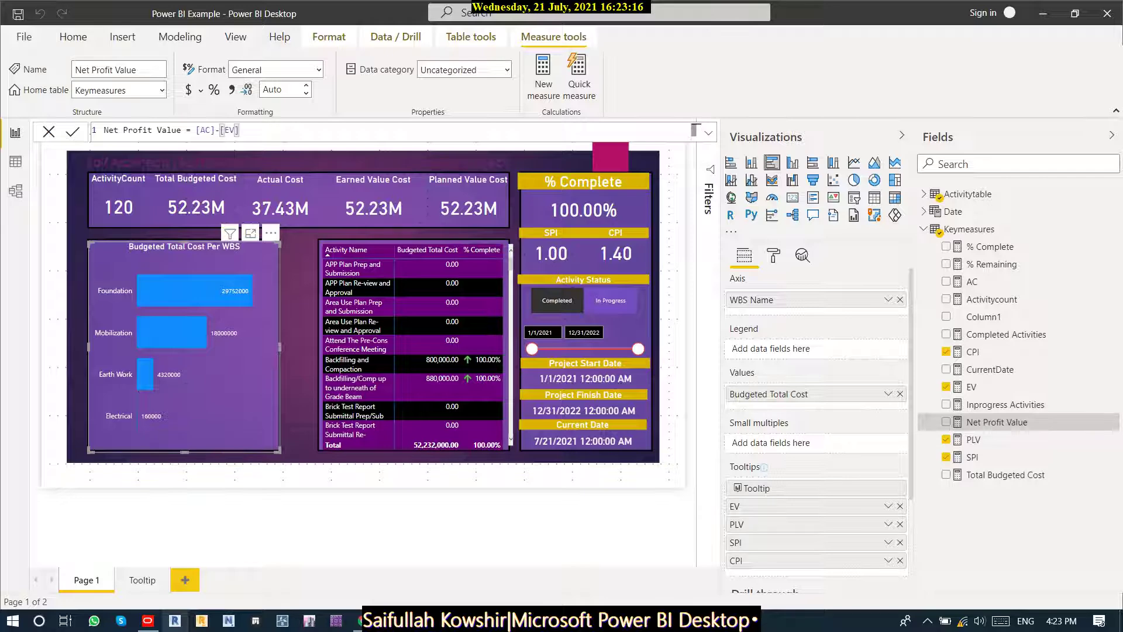
Rewrite the Net Profit Value formula as [EV]-[AC], commit it, and return to the report page with nothing selected.
{"action": "key", "text": "BackSpace"}
{"action": "key", "text": "BackSpace"}
{"action": "key", "text": "BackSpace"}
{"action": "key", "text": "BackSpace"}
{"action": "key", "text": "BackSpace"}
{"action": "key", "text": "BackSpace"}
{"action": "key", "text": "BackSpace"}
{"action": "key", "text": "BackSpace"}
{"action": "key", "text": "BackSpace"}
{"action": "type", "text": "Ev"}
{"action": "key", "text": "Tab"}
{"action": "type", "text": "="}
{"action": "key", "text": "BackSpace"}
{"action": "type", "text": "-Ac"}
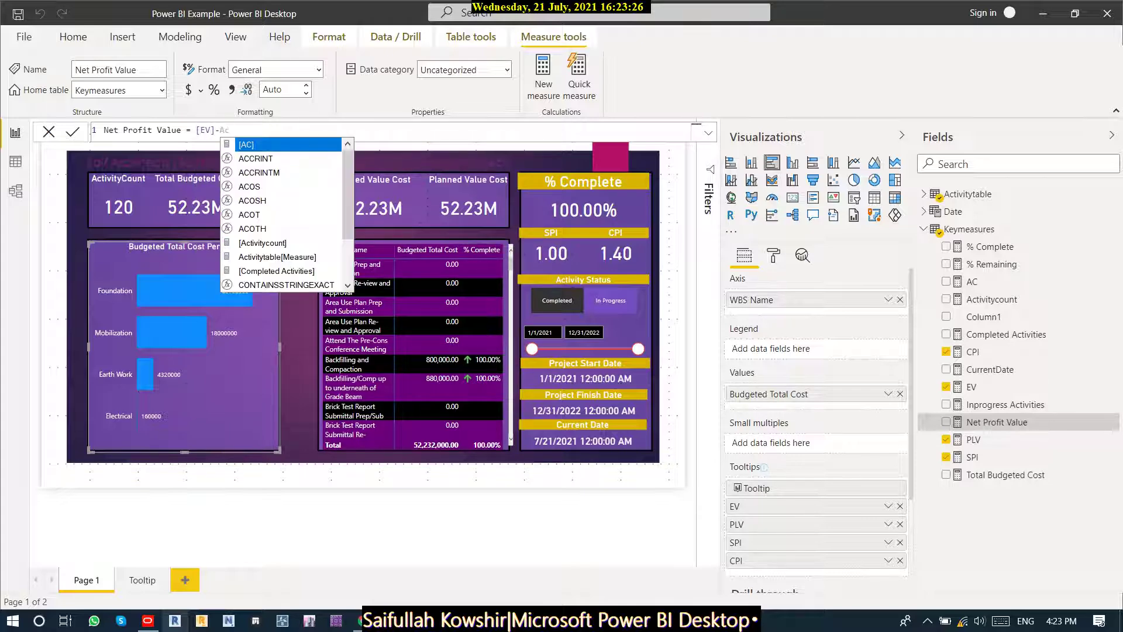
{"action": "key", "text": "Tab"}
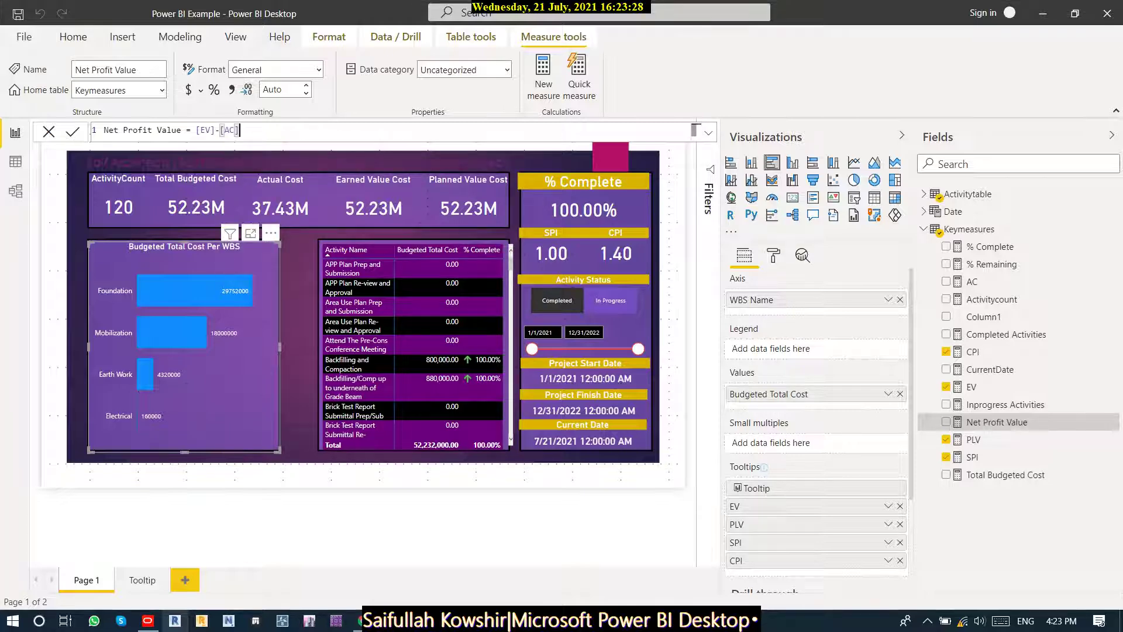
{"action": "key", "text": "Return"}
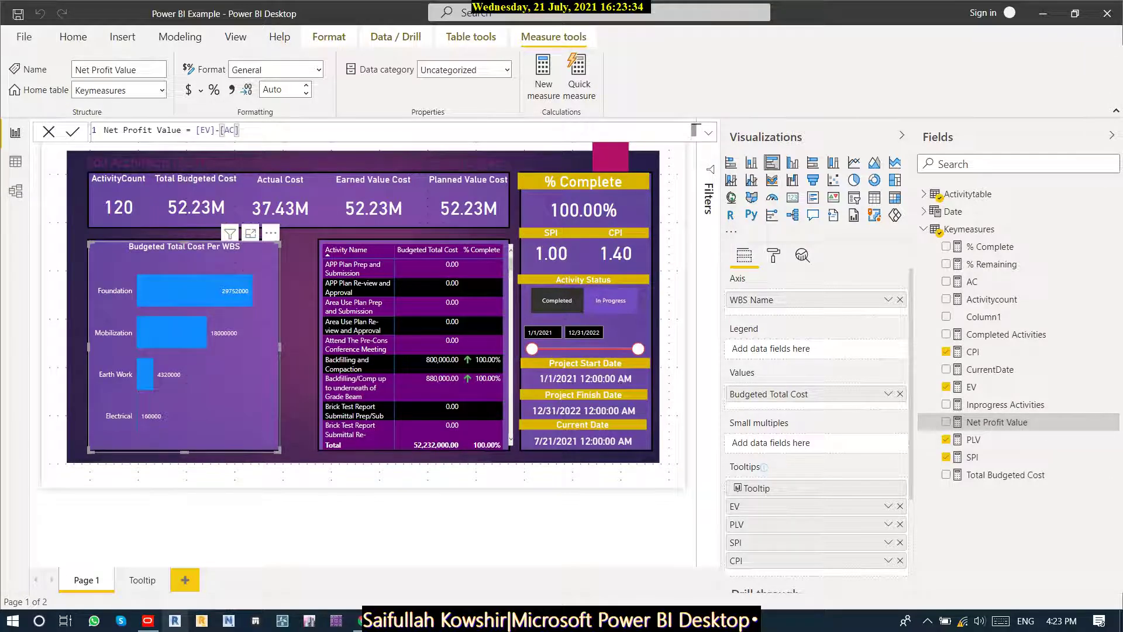
{"action": "left_click", "coordinate": [300, 374]}
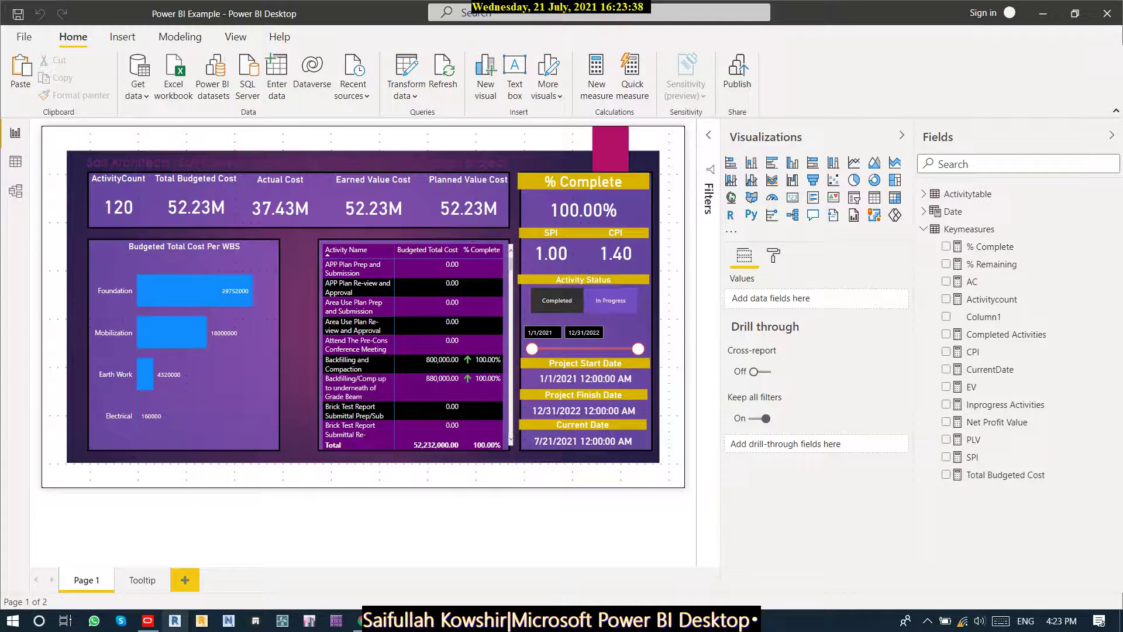
Duplicate the Earned Value Cost card and place the copy between the WBS chart and the activity table.
{"action": "left_click", "coordinate": [583, 436]}
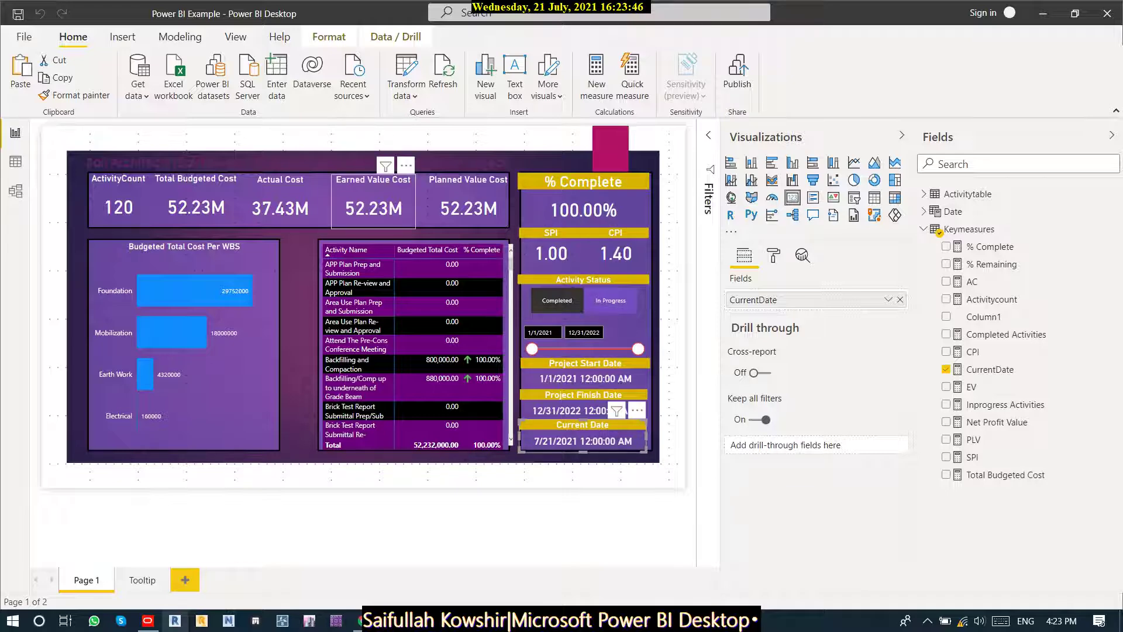
{"action": "left_click", "coordinate": [373, 202]}
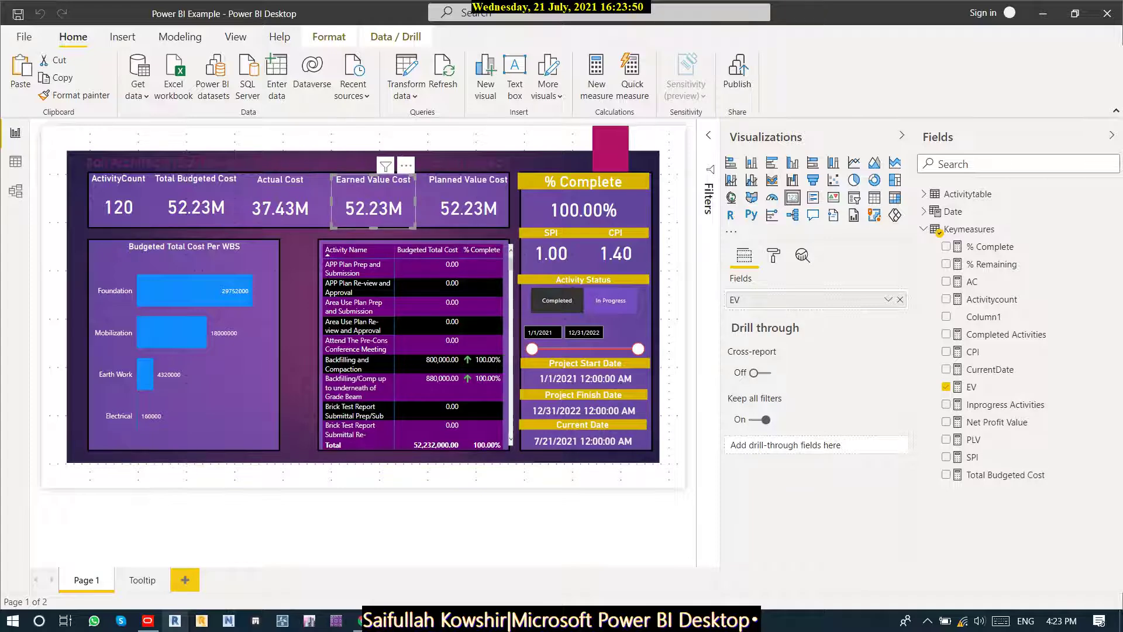
{"action": "left_click", "coordinate": [187, 508]}
{"action": "left_click", "coordinate": [373, 201]}
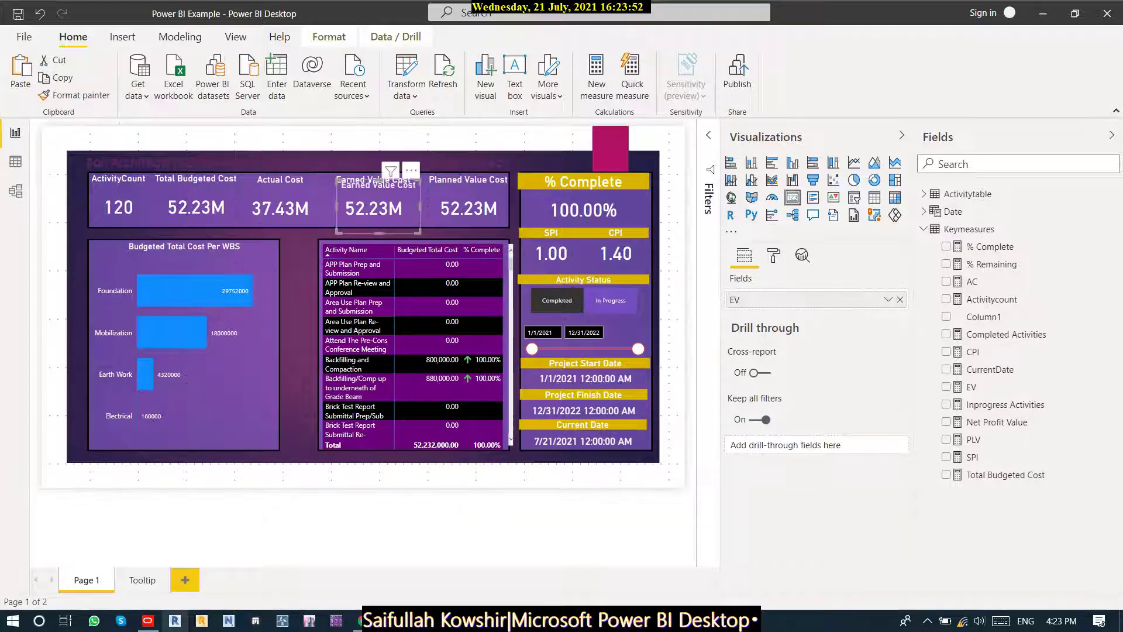
{"action": "left_click_drag", "start_coordinate": [373, 202], "coordinate": [302, 268]}
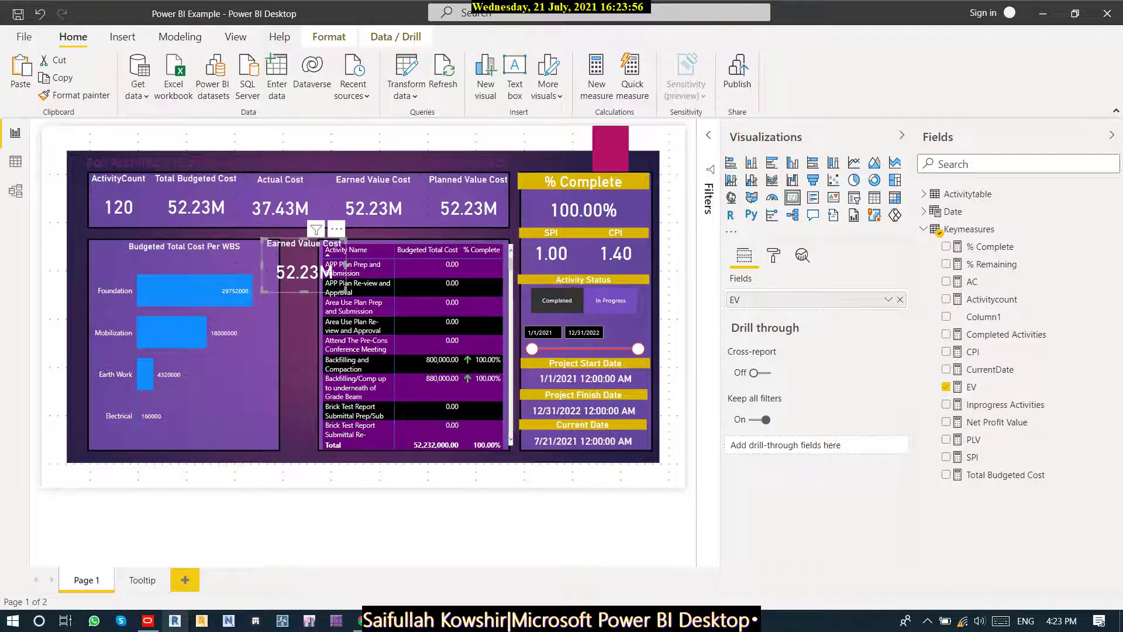
Replace the copied card's EV field with Net Profit Value and move the card into the WBS chart's lower-right corner.
{"action": "left_click", "coordinate": [946, 387]}
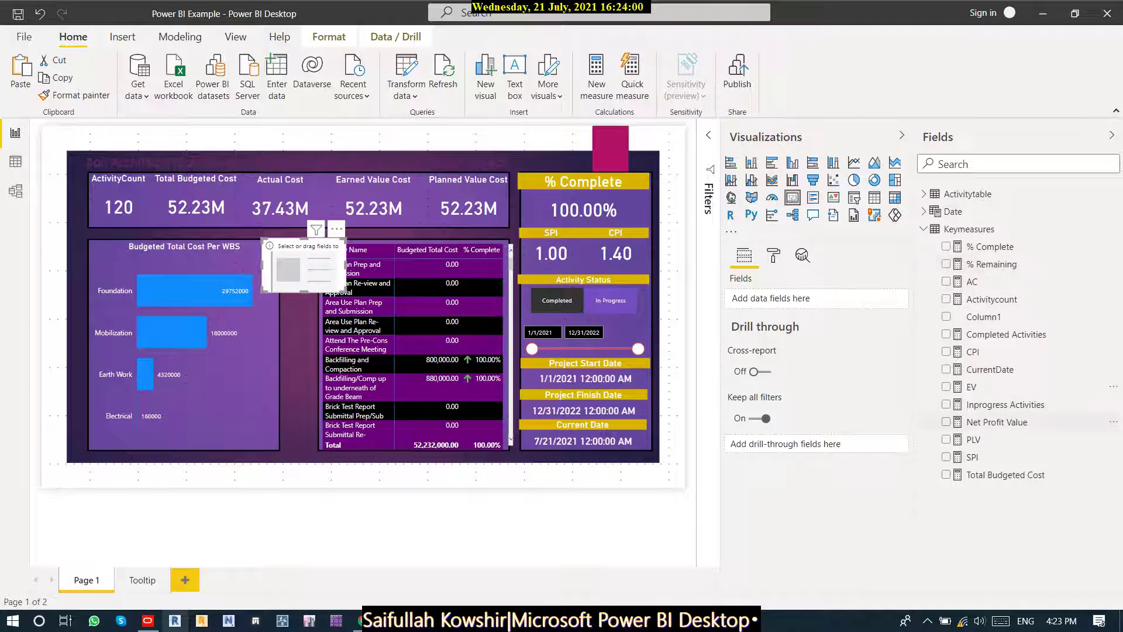
{"action": "left_click", "coordinate": [946, 421]}
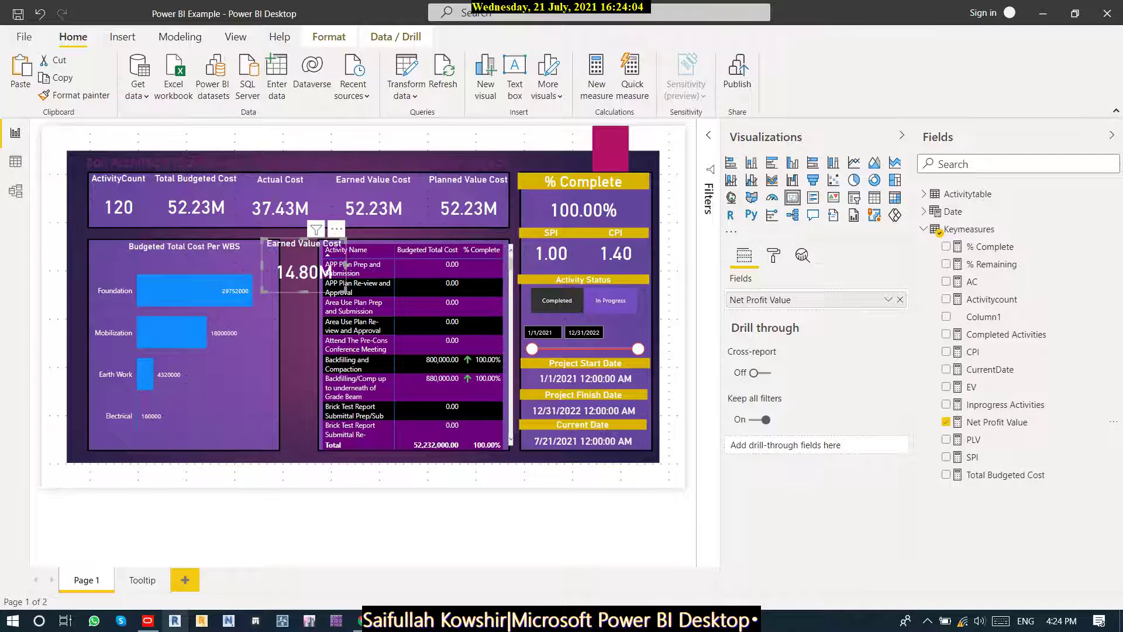
{"action": "left_click_drag", "start_coordinate": [344, 265], "coordinate": [231, 408]}
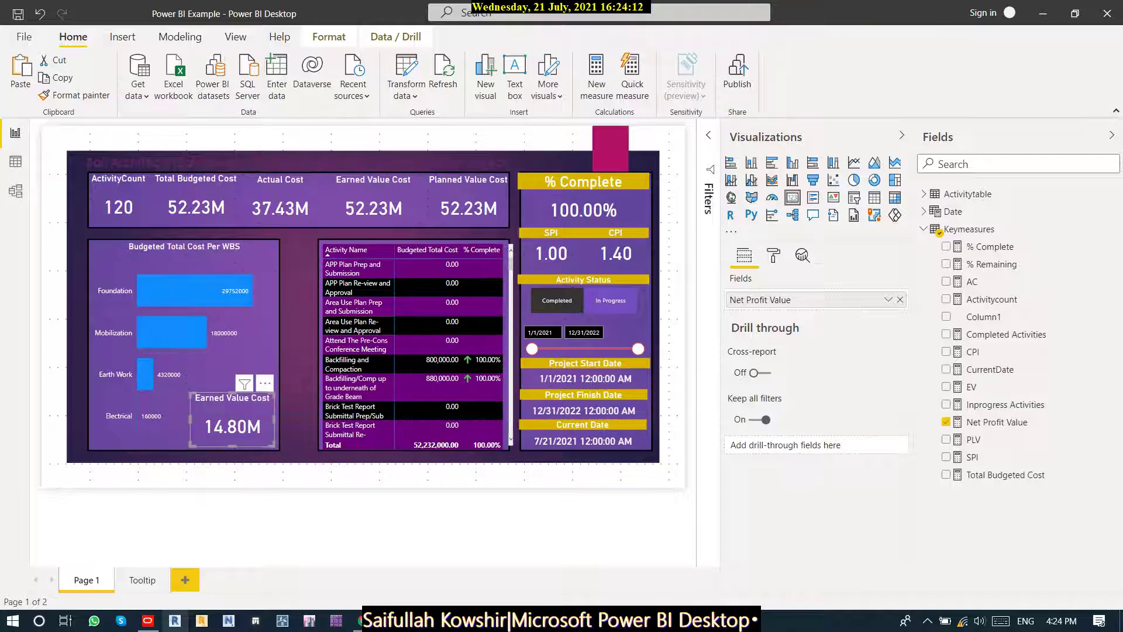
Change the copied card's title to Net Profit Value and deselect the card.
{"action": "left_click", "coordinate": [773, 256]}
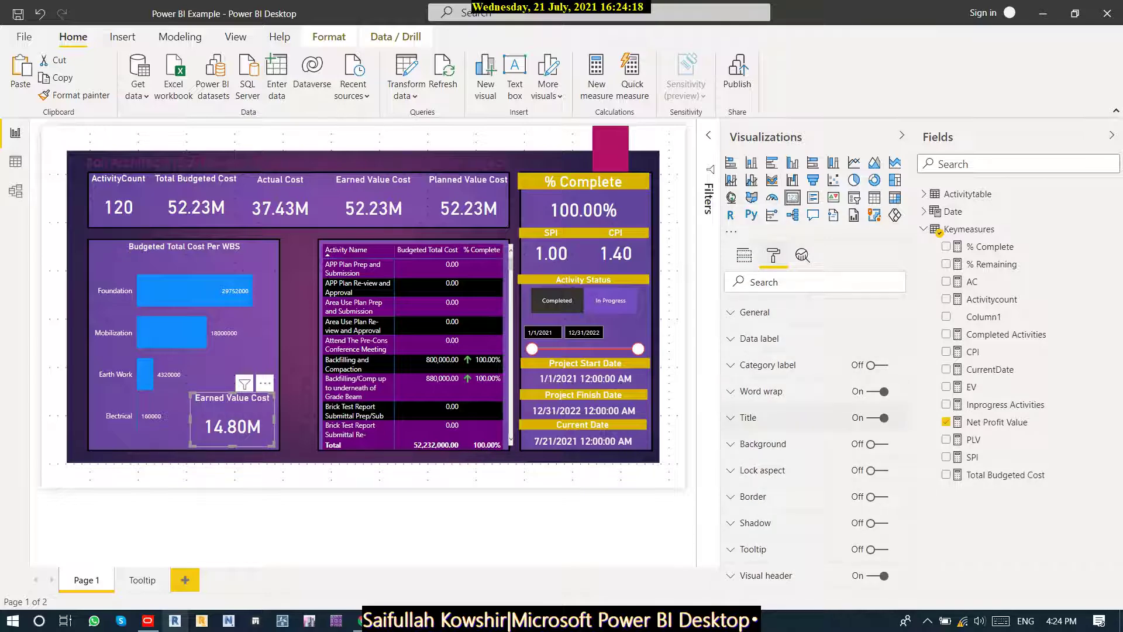
{"action": "left_click", "coordinate": [748, 417]}
{"action": "mouse_move", "coordinate": [749, 460]}
{"action": "left_mouse_down"}
{"action": "mouse_move", "coordinate": [810, 461]}
{"action": "mouse_move", "coordinate": [738, 461]}
{"action": "left_mouse_up"}
{"action": "type", "text": "Net "}
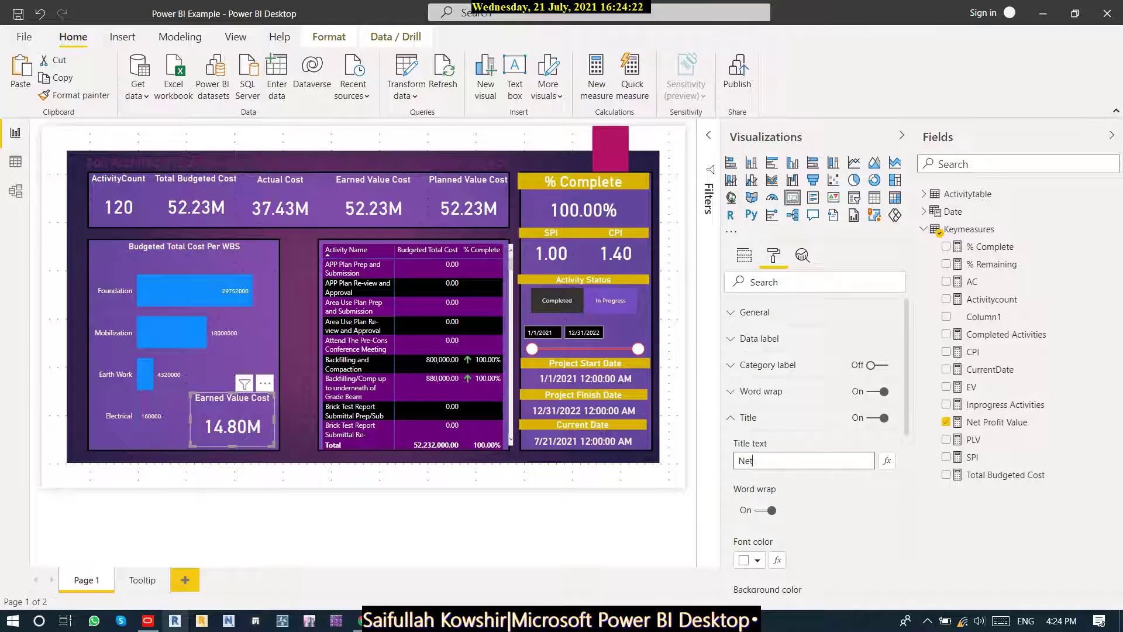
{"action": "type", "text": "Profit Value"}
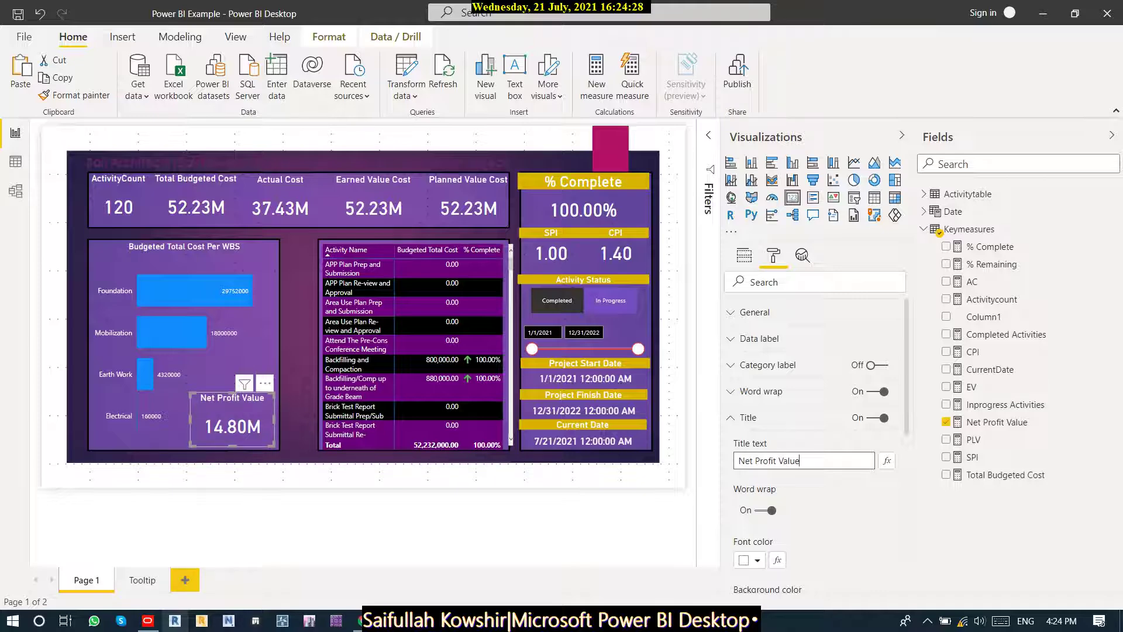
{"action": "left_click", "coordinate": [292, 515]}
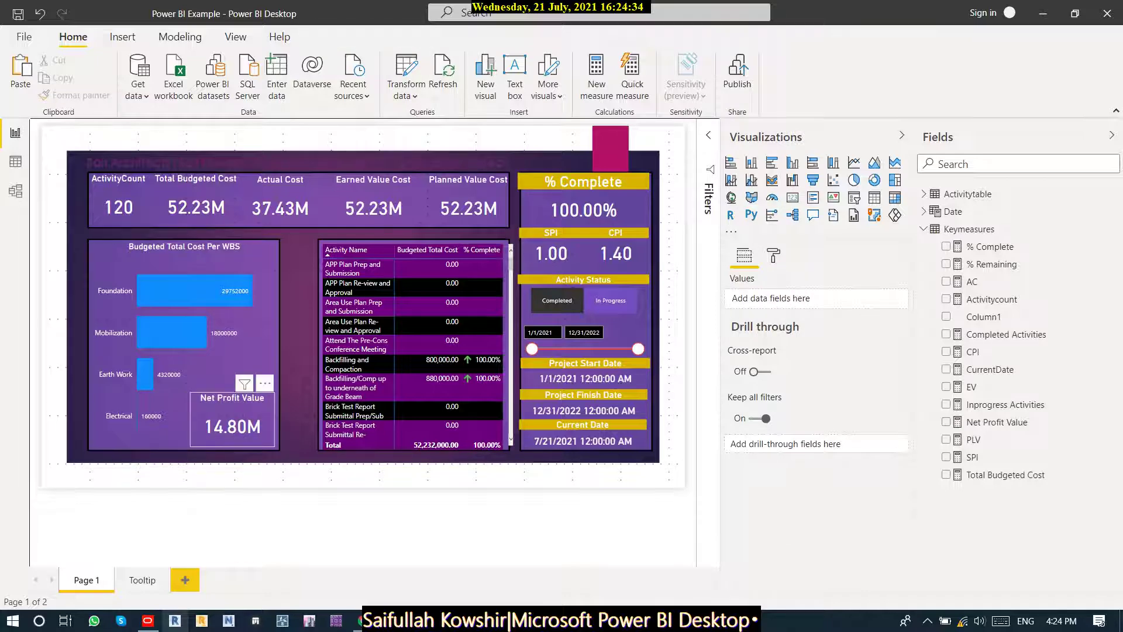
Filter the dashboard by In Progress and Not Started activities in turn to check the Net Profit Value card, clearing the filter each time.
{"action": "left_click", "coordinate": [611, 300]}
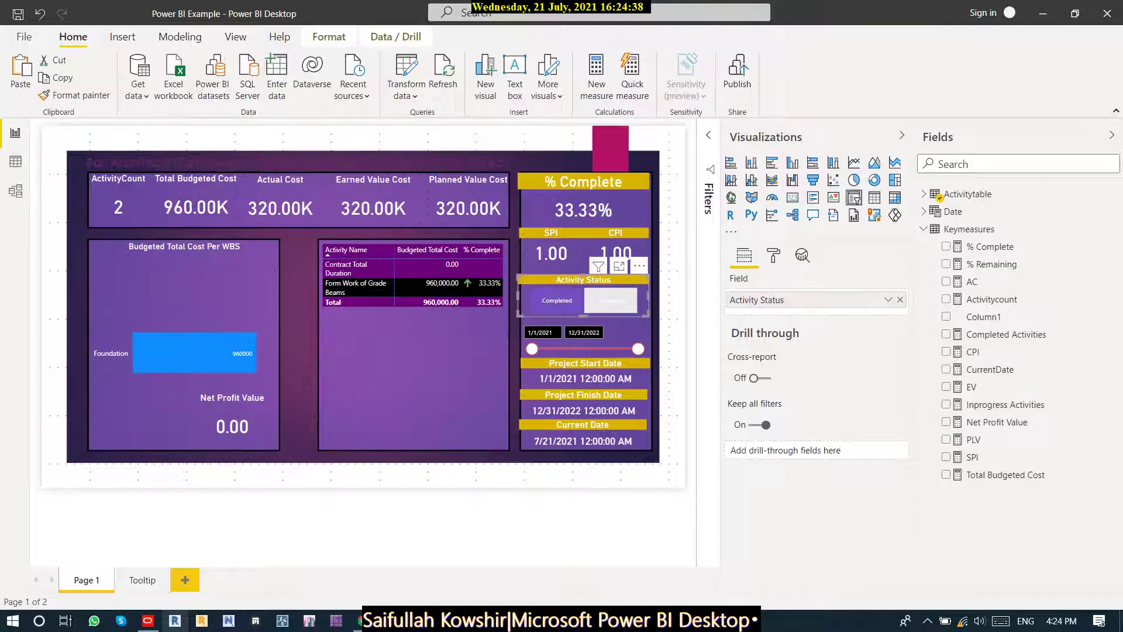
{"action": "left_click", "coordinate": [611, 300]}
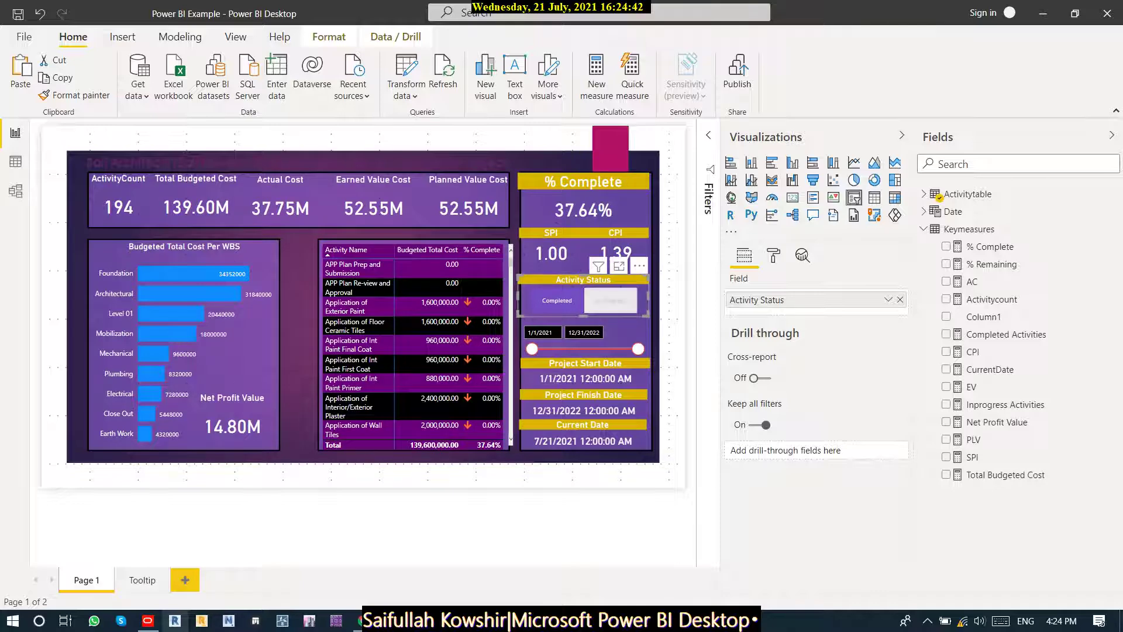
{"action": "left_click", "coordinate": [642, 300]}
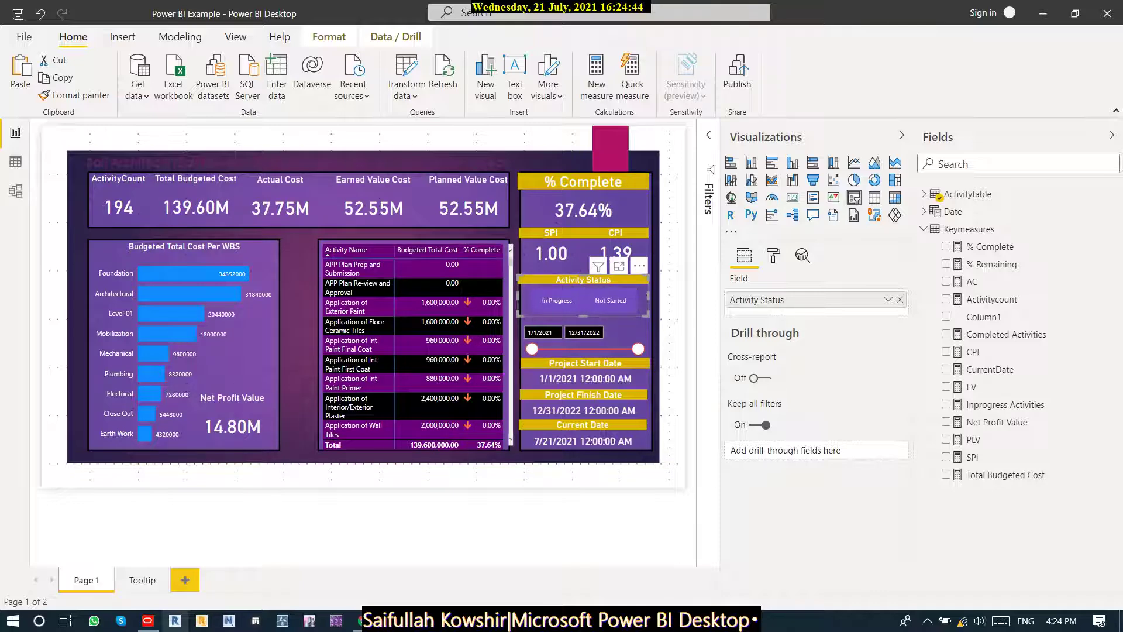
{"action": "left_click", "coordinate": [610, 300]}
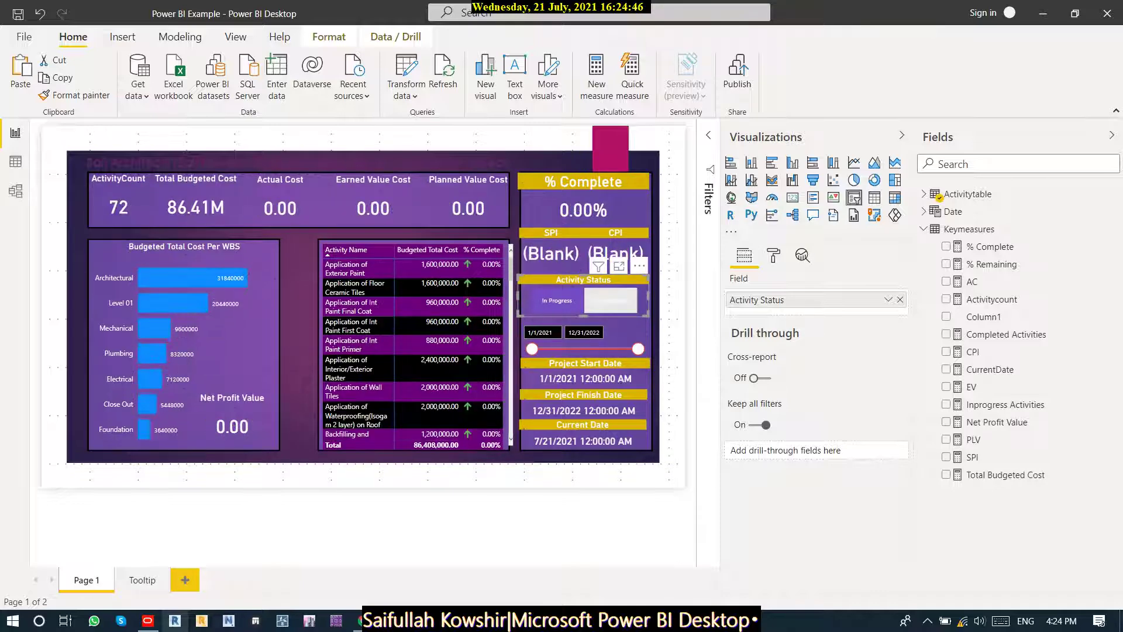
{"action": "left_click", "coordinate": [610, 300]}
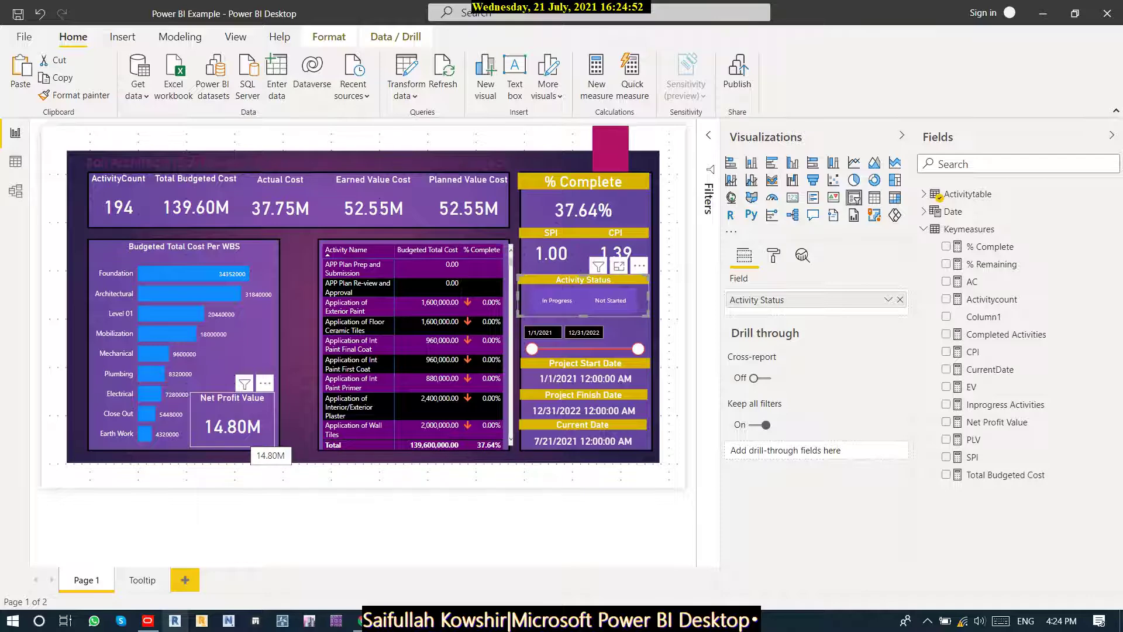
{"action": "left_click", "coordinate": [286, 515]}
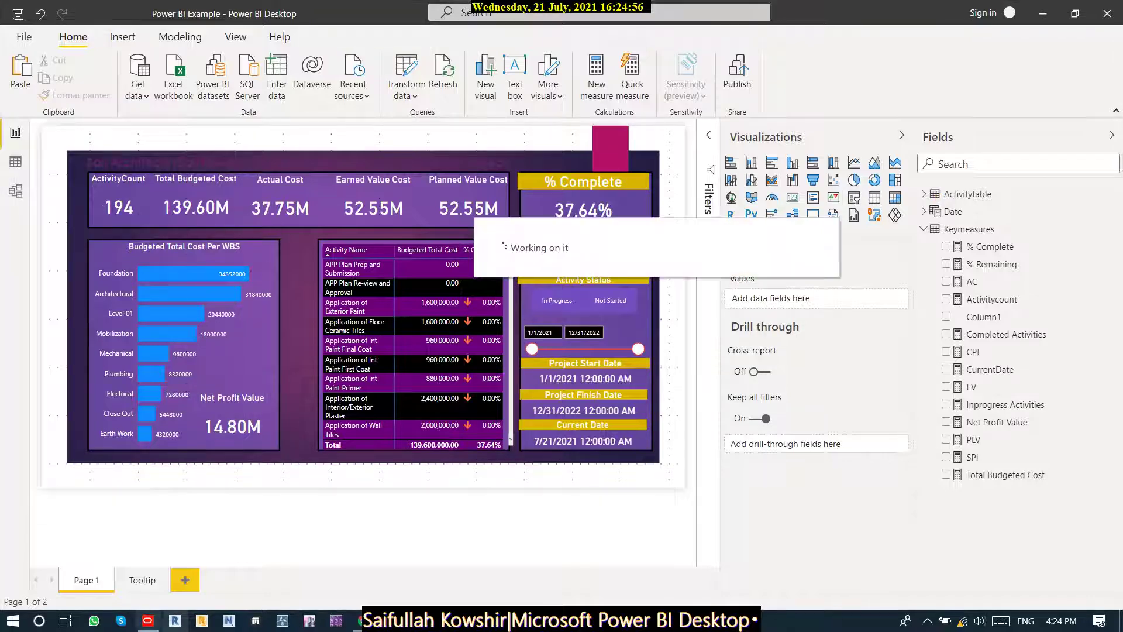
Switch to Primavera P6, widen the activity table, and examine the schedule's cost, performance and date columns.
{"action": "left_click", "coordinate": [148, 620]}
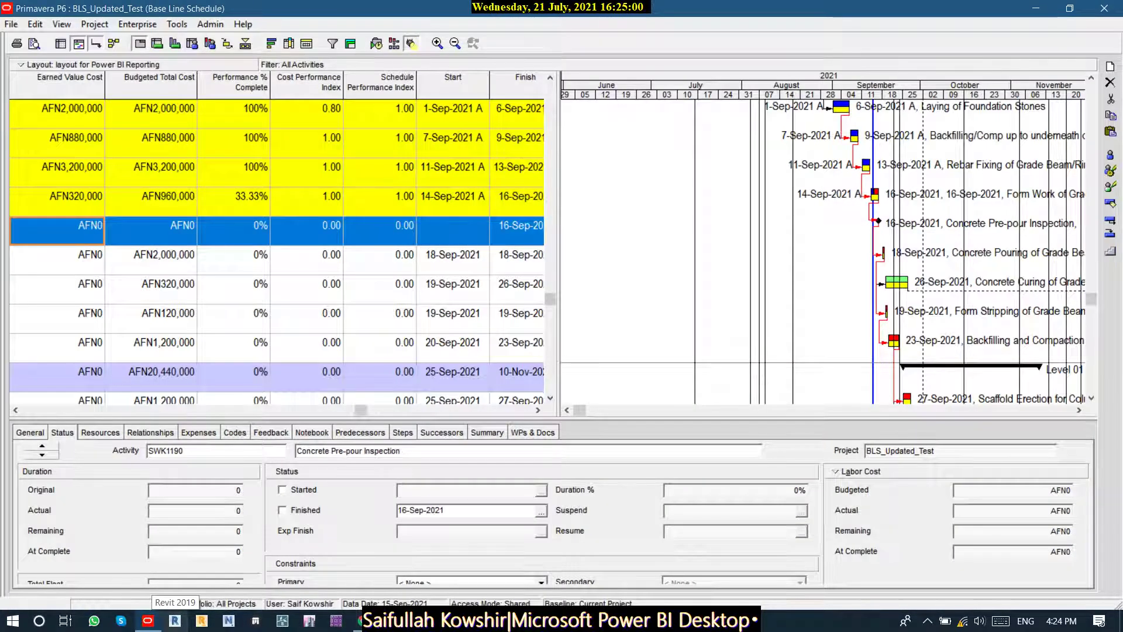
{"action": "left_click_drag", "start_coordinate": [558, 257], "coordinate": [801, 257]}
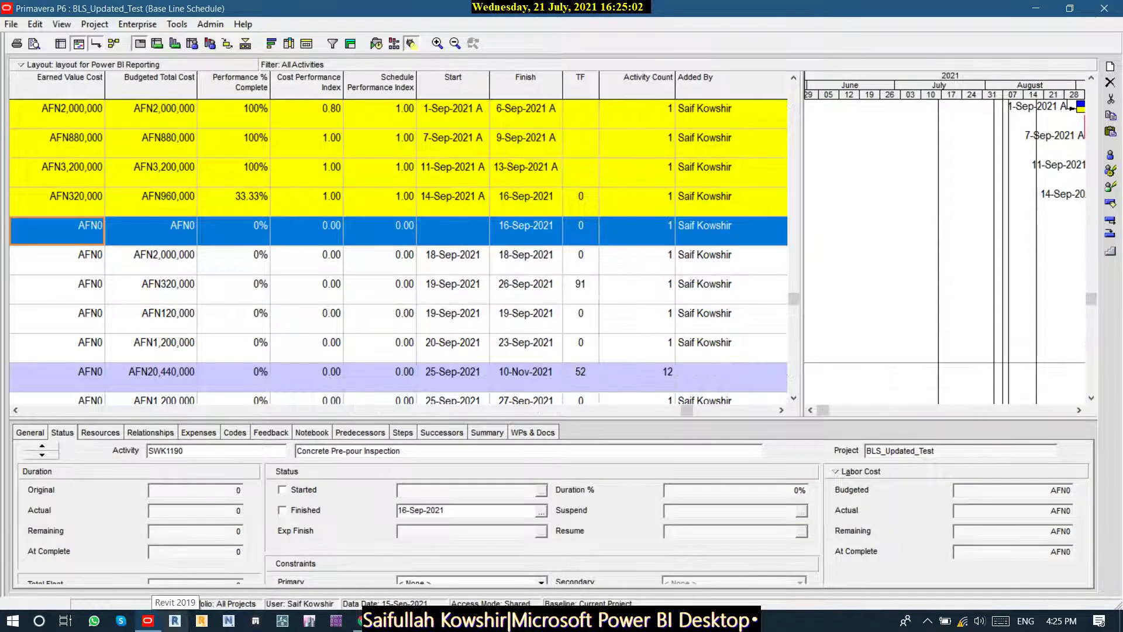
{"action": "left_click", "coordinate": [637, 260]}
{"action": "scroll", "coordinate": [398, 252], "scroll_direction": "down", "scroll_amount": 10}
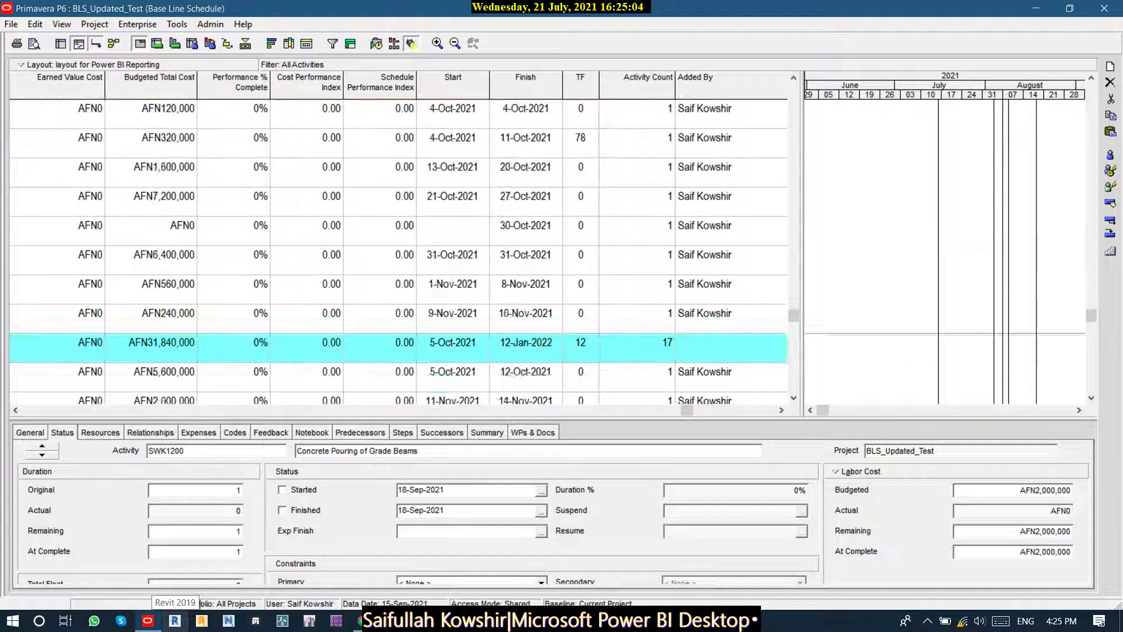
{"action": "scroll", "coordinate": [397, 251], "scroll_direction": "down", "scroll_amount": 10}
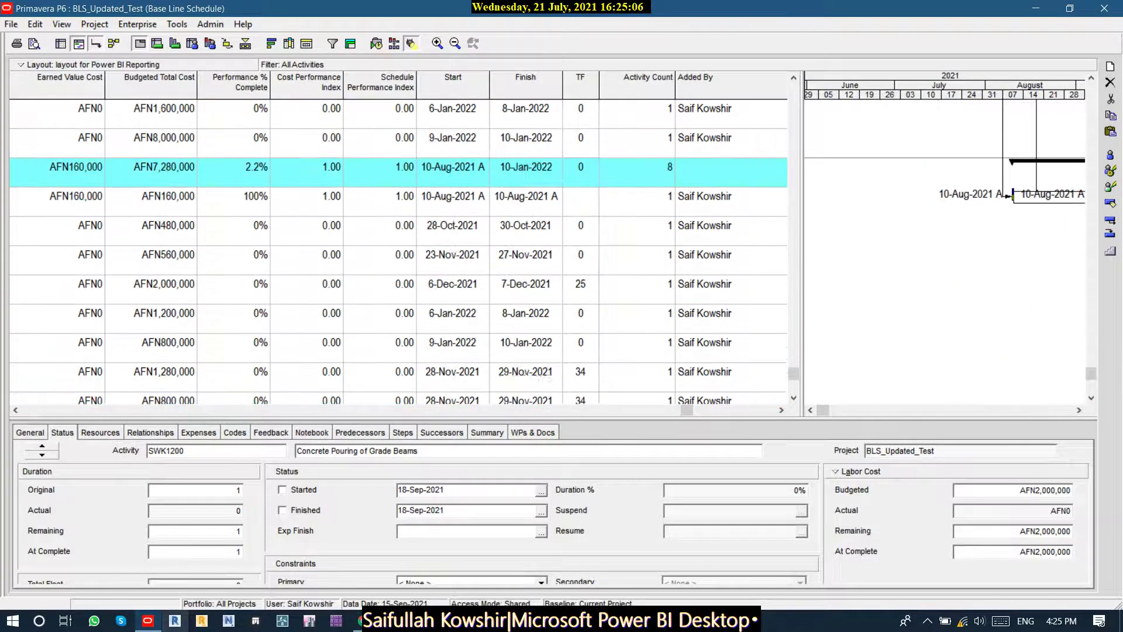
{"action": "scroll", "coordinate": [398, 252], "scroll_direction": "up", "scroll_amount": 2}
{"action": "scroll", "coordinate": [398, 252], "scroll_direction": "up", "scroll_amount": 3}
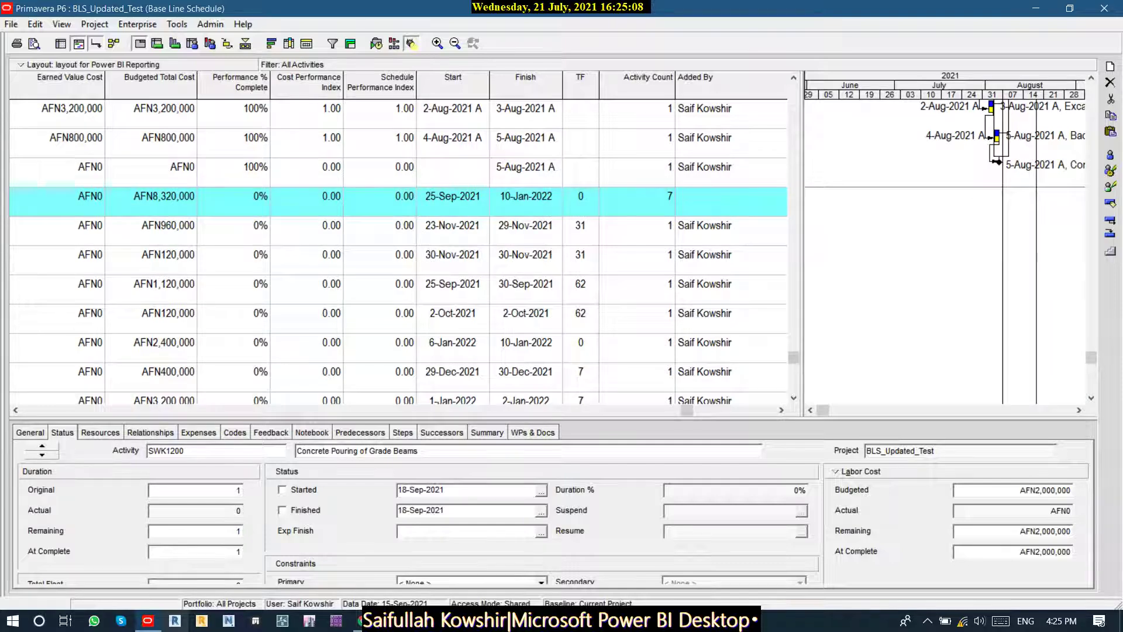
{"action": "scroll", "coordinate": [398, 251], "scroll_direction": "up", "scroll_amount": 3}
{"action": "scroll", "coordinate": [398, 251], "scroll_direction": "up", "scroll_amount": 6}
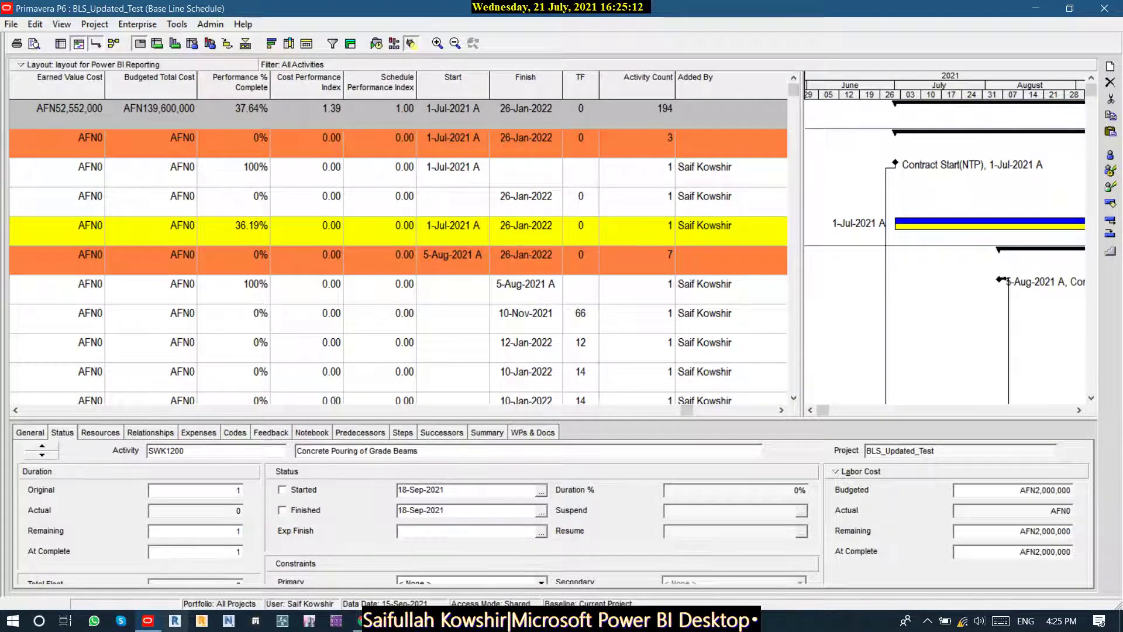
Update progress for all highlighted activities in the schedule with a new data date of 30-Sep-2021.
{"action": "left_click", "coordinate": [138, 24]}
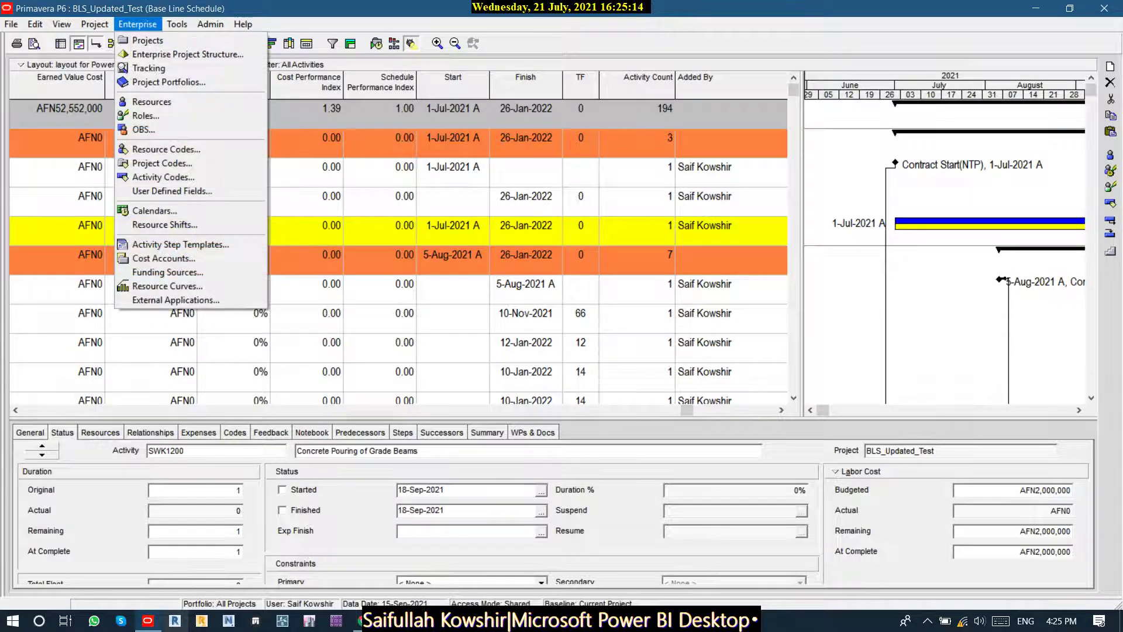
{"action": "mouse_move", "coordinate": [177, 24]}
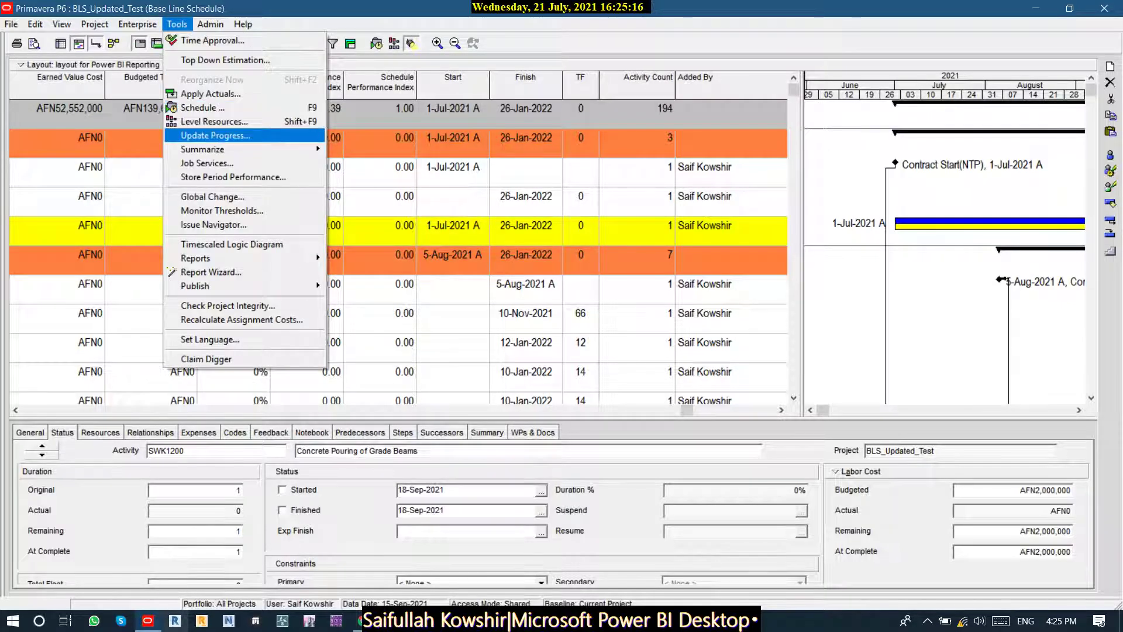
{"action": "key", "text": "Down"}
{"action": "key", "text": "Return"}
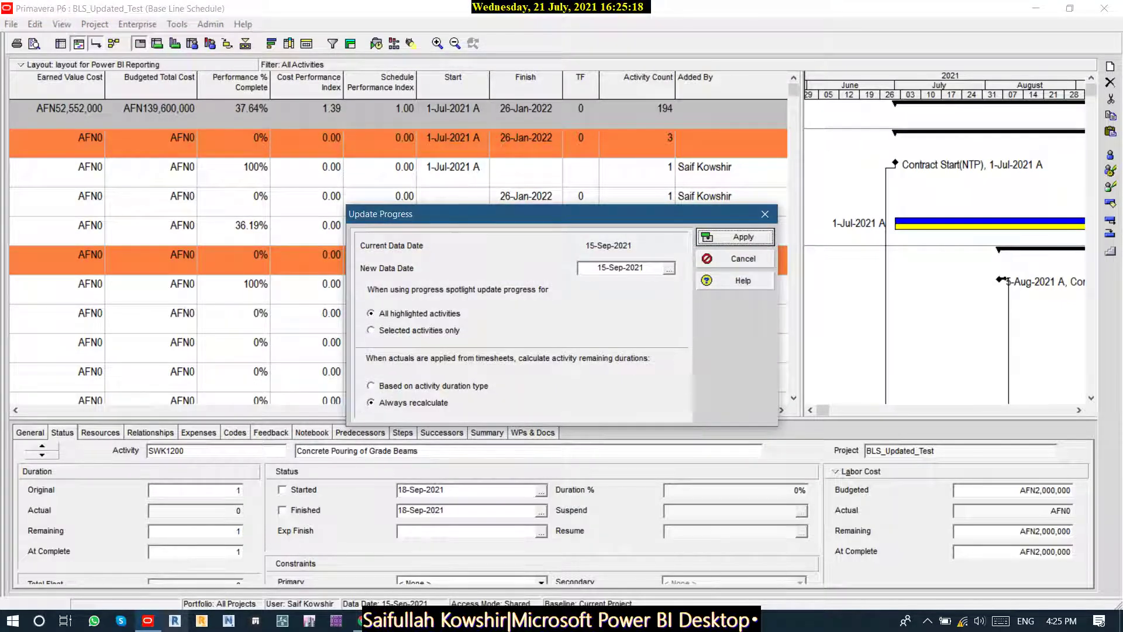
{"action": "left_click", "coordinate": [669, 269]}
{"action": "left_click", "coordinate": [731, 436]}
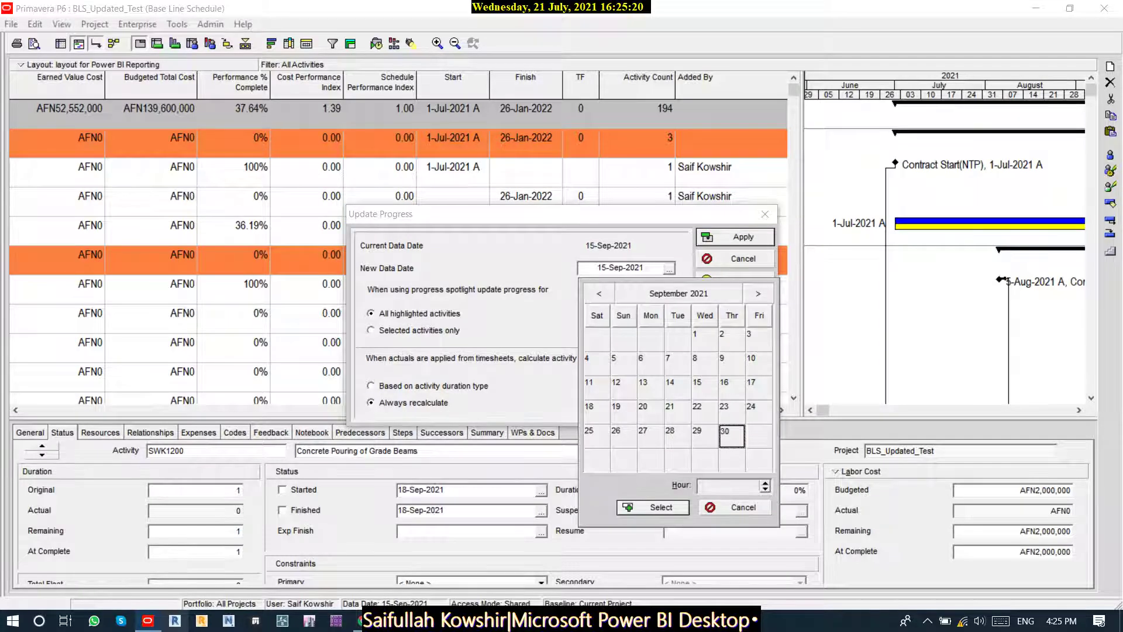
{"action": "left_click", "coordinate": [653, 508]}
{"action": "key", "text": "Return"}
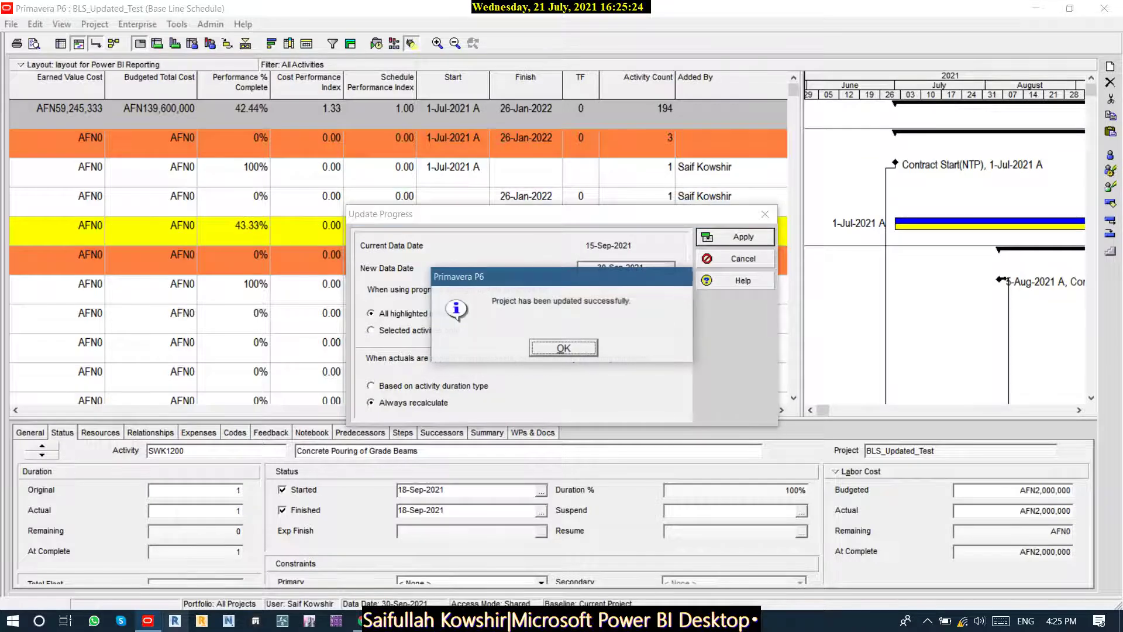
{"action": "key", "text": "Return"}
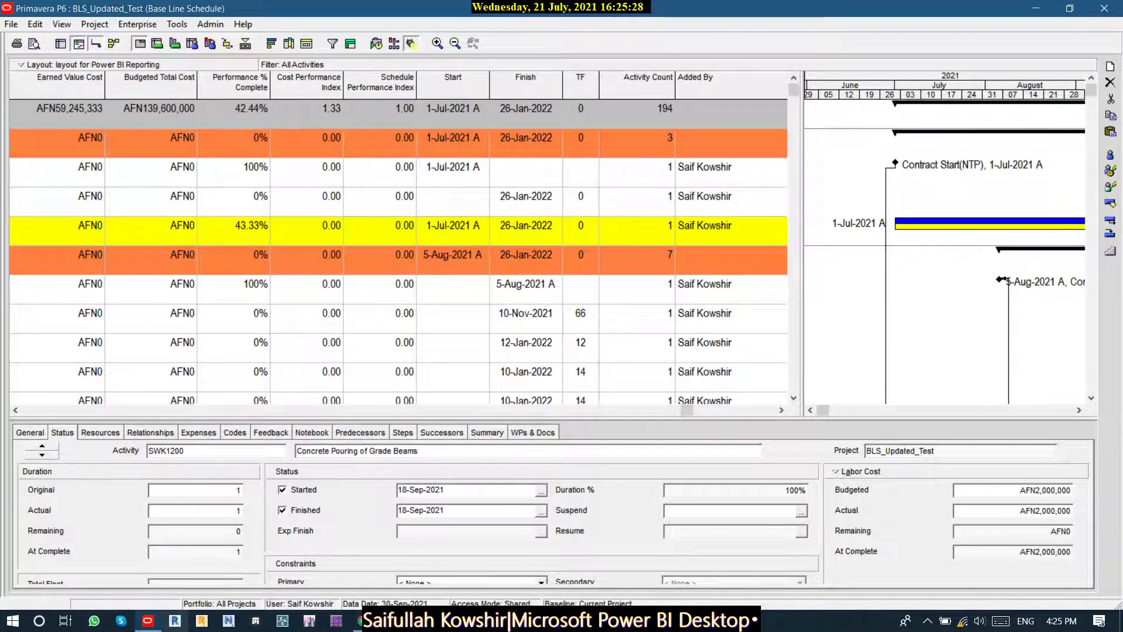
Copy all rows of the updated schedule starting from the WBS column and minimize Primavera P6.
{"action": "left_click", "coordinate": [58, 173]}
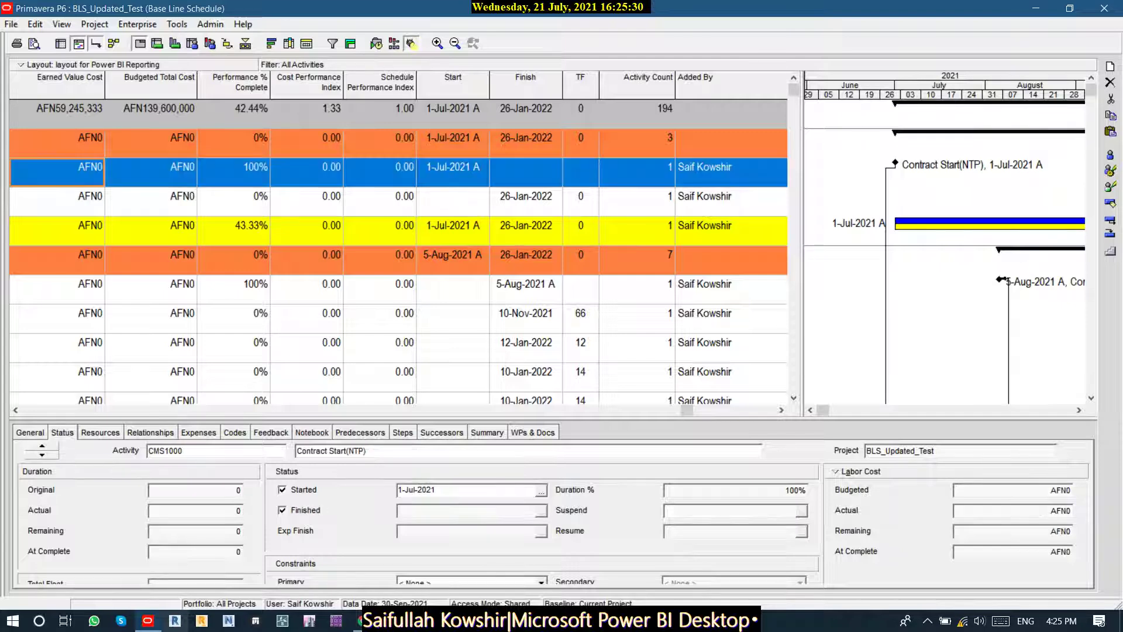
{"action": "left_click_drag", "start_coordinate": [686, 410], "coordinate": [28, 410]}
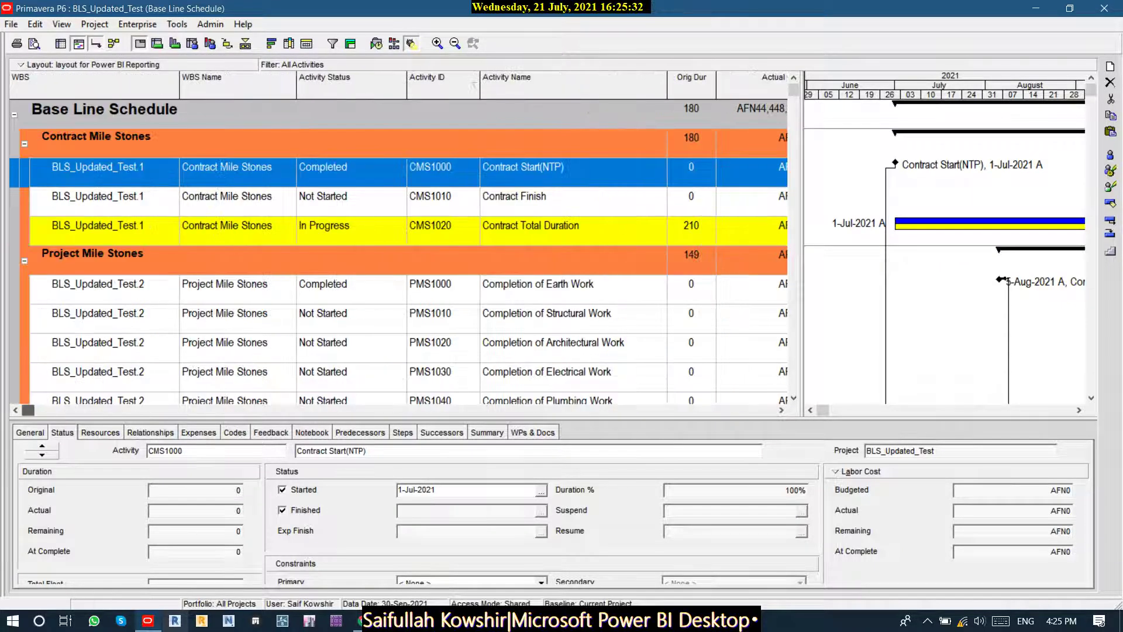
{"action": "left_click", "coordinate": [115, 201]}
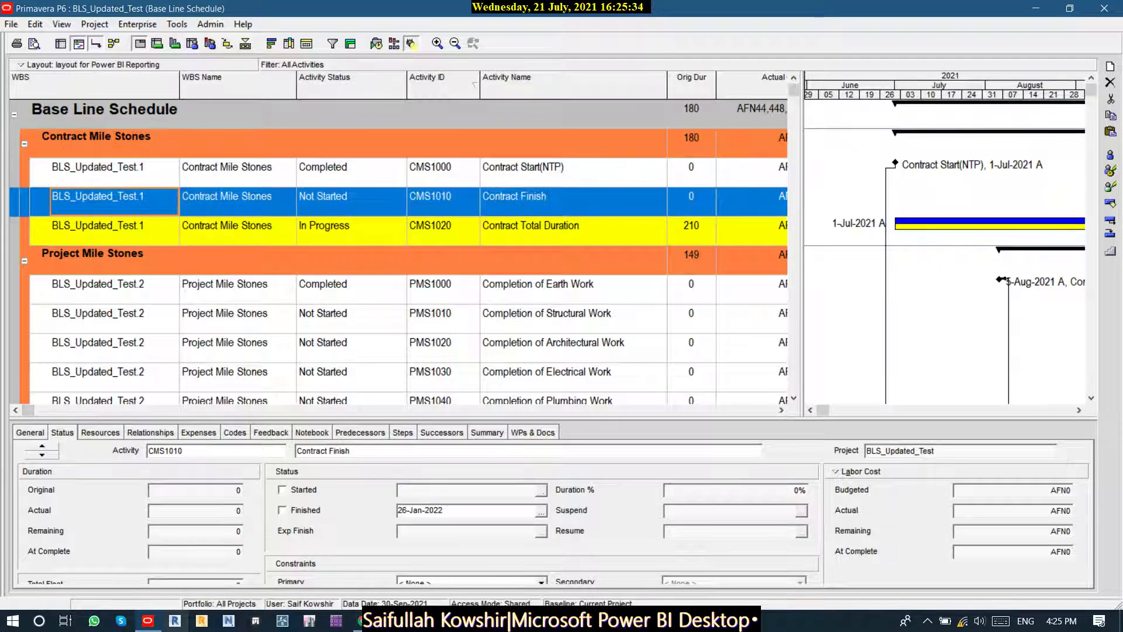
{"action": "key", "text": "ctrl+a"}
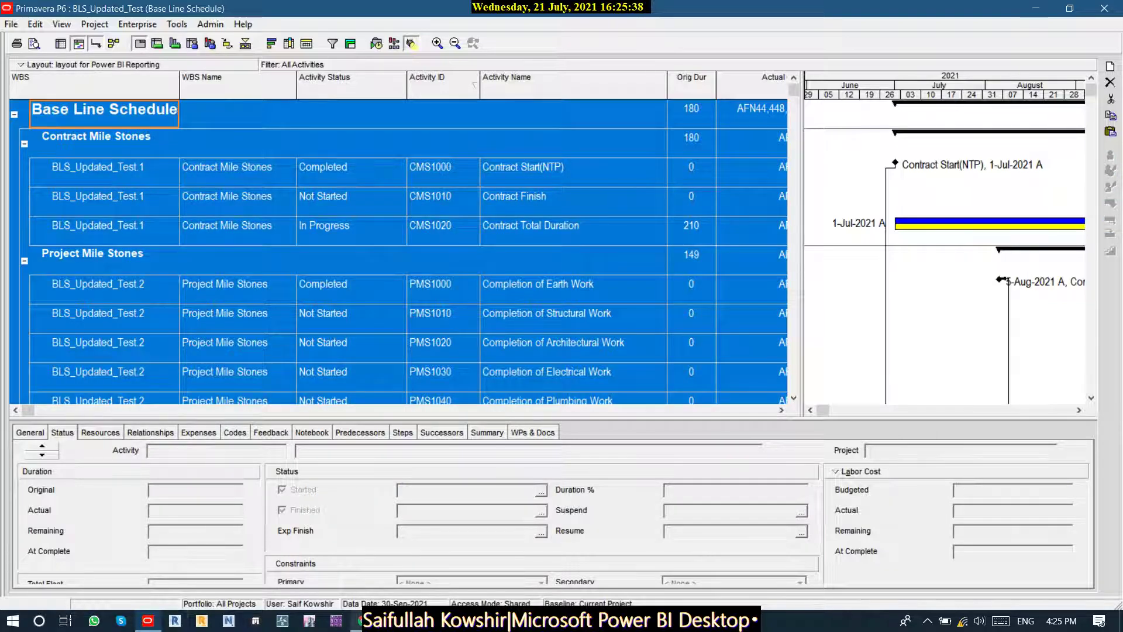
{"action": "left_click", "coordinate": [1036, 8]}
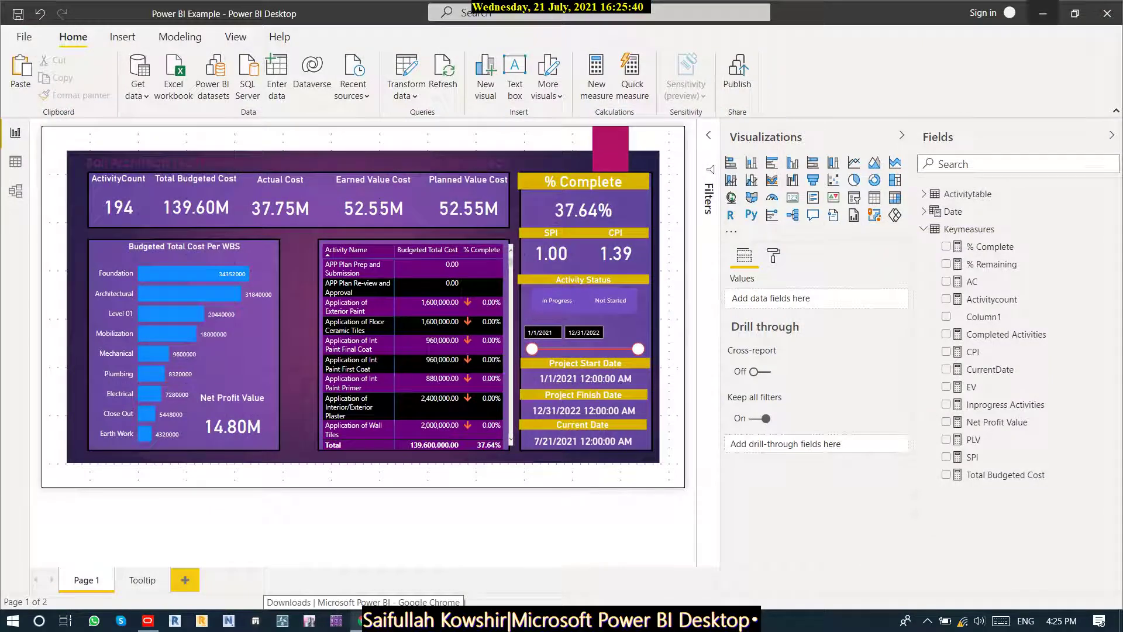
Open the Data for PBI.XLSX workbook in Excel from its folder and dismiss the activation dialog.
{"action": "key", "text": "alt+Tab"}
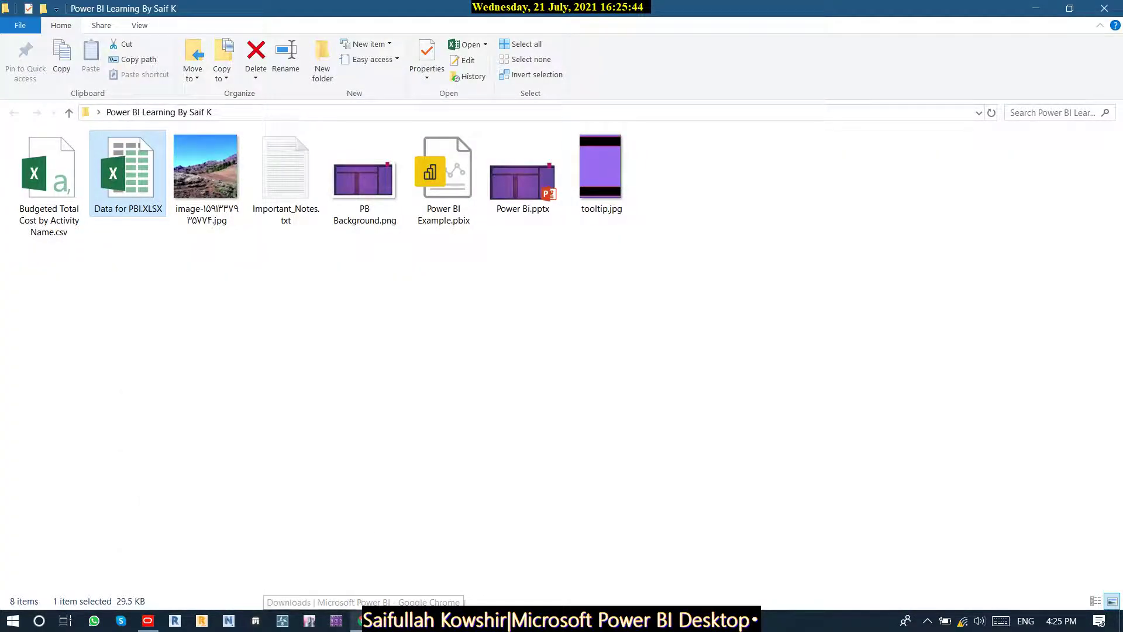
{"action": "right_click", "coordinate": [117, 161]}
{"action": "key", "text": "Escape"}
{"action": "key", "text": "Return"}
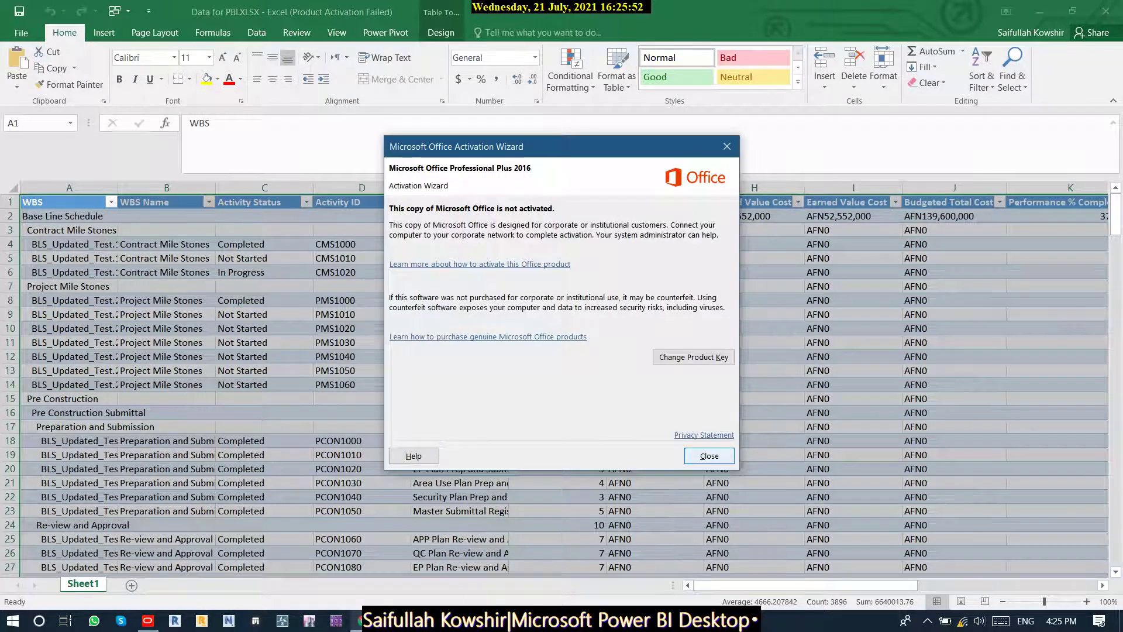
{"action": "key", "text": "Escape"}
Paste the copied schedule as plain text at cell A1, replacing the table data, and close the workbook.
{"action": "left_click", "coordinate": [69, 202]}
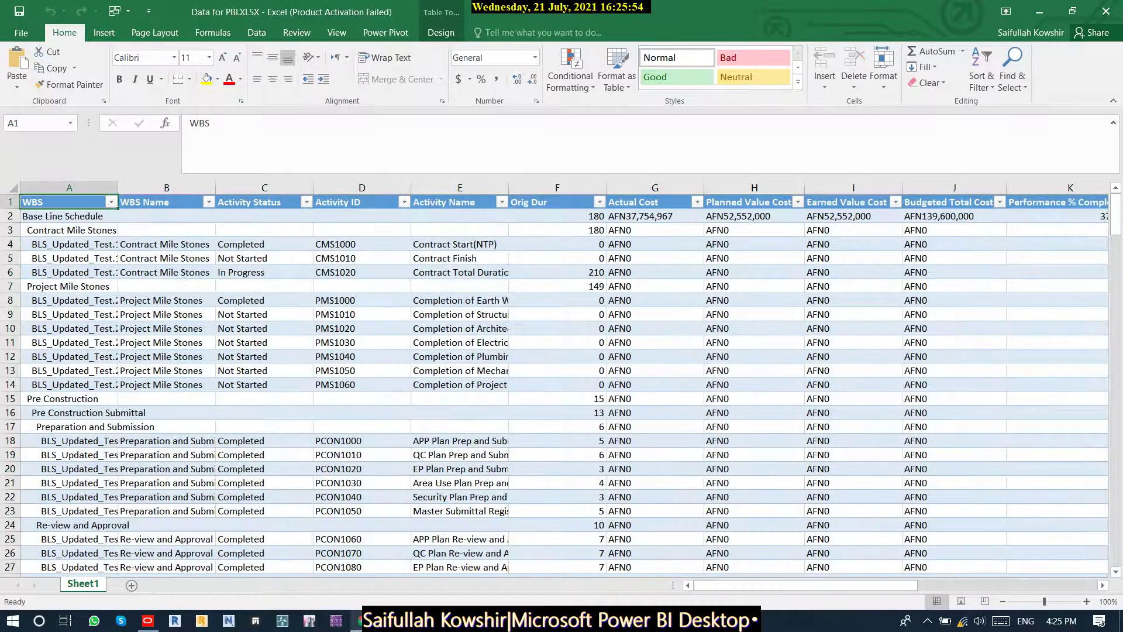
{"action": "right_click", "coordinate": [67, 202]}
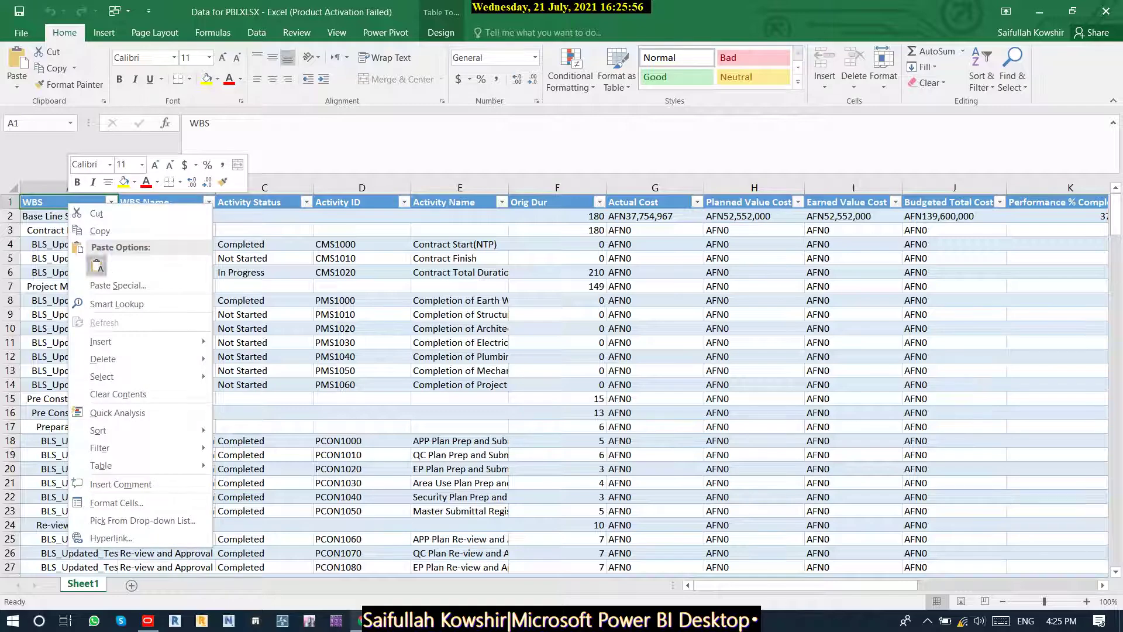
{"action": "left_click", "coordinate": [111, 285]}
{"action": "left_click", "coordinate": [78, 199]}
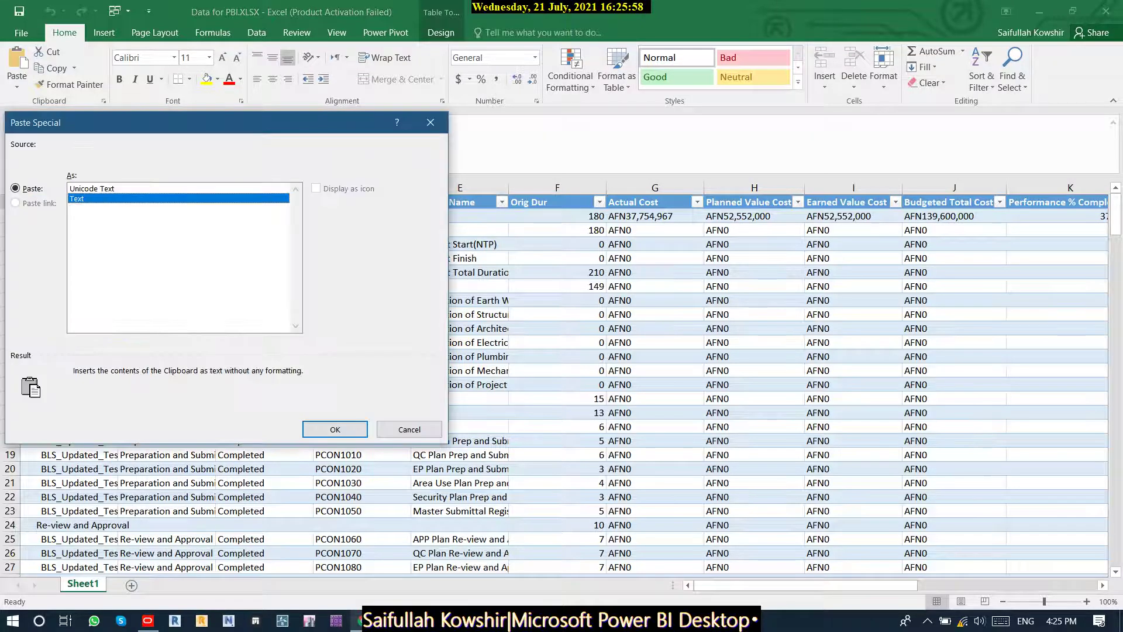
{"action": "left_click", "coordinate": [335, 429]}
{"action": "key", "text": "Return"}
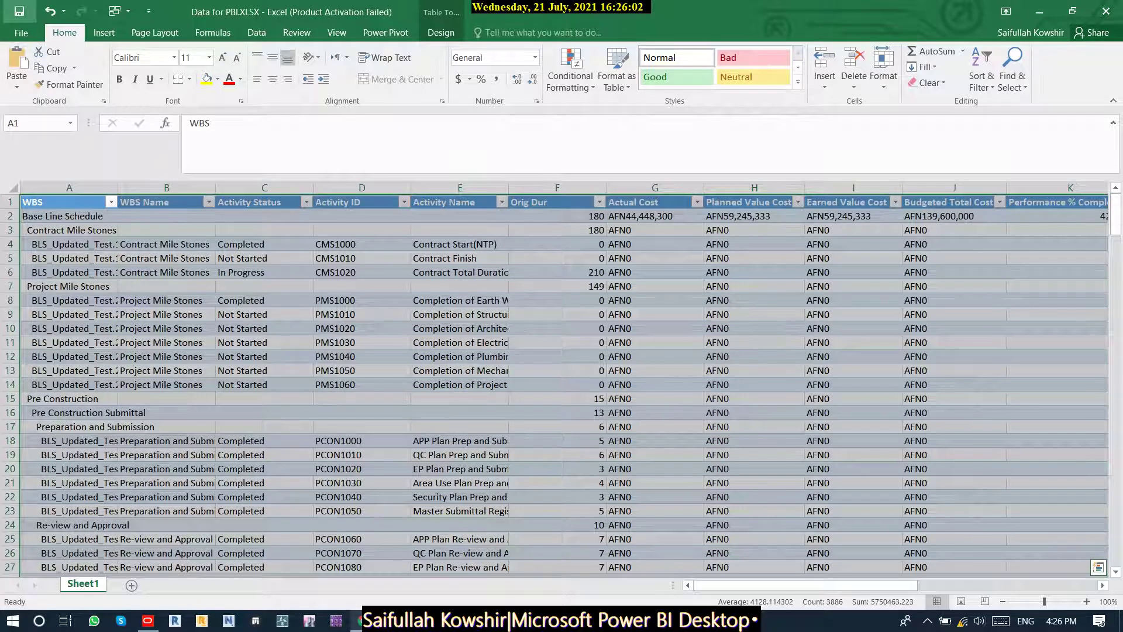
{"action": "left_click", "coordinate": [1105, 12]}
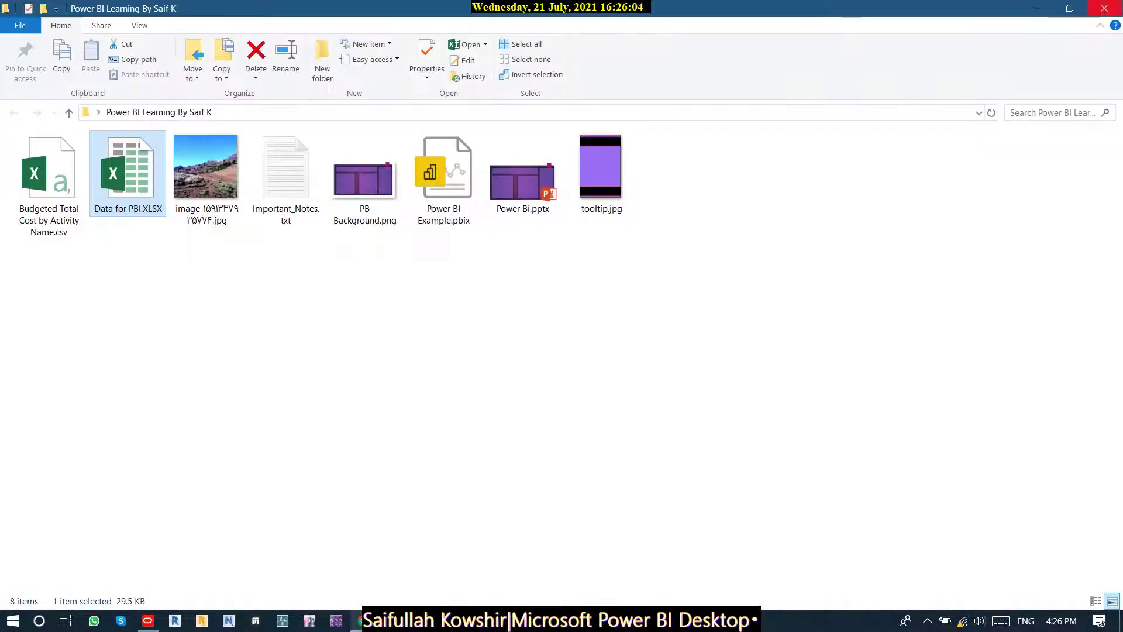
Return to the Power BI report and collapse the Visualizations and Fields panes to enlarge the dashboard.
{"action": "left_click", "coordinate": [1035, 8]}
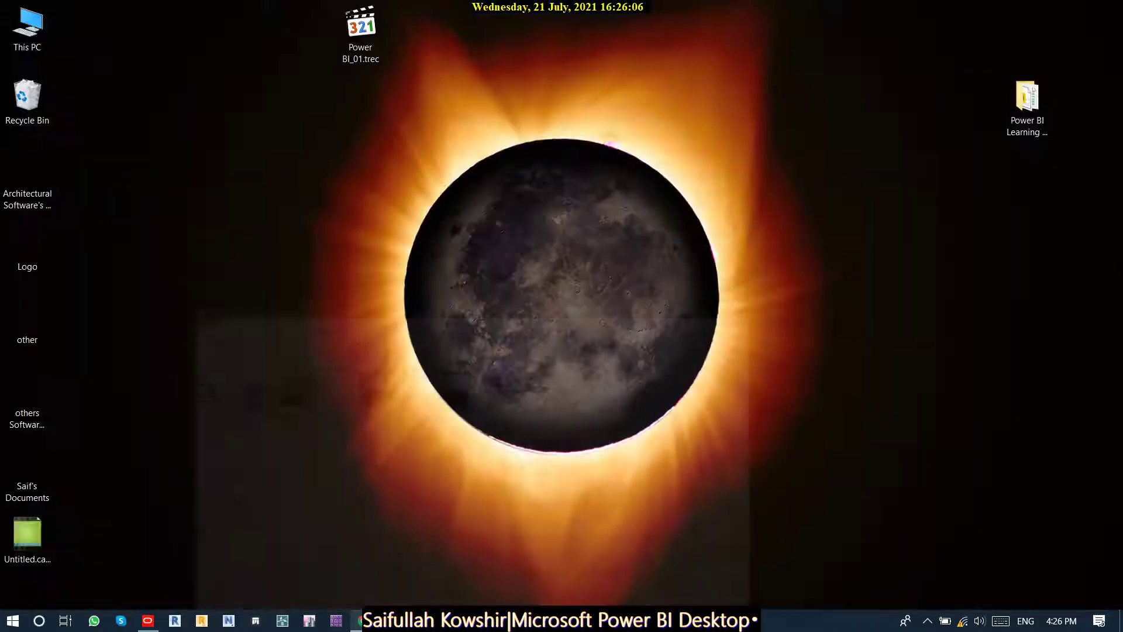
{"action": "left_click", "coordinate": [417, 620]}
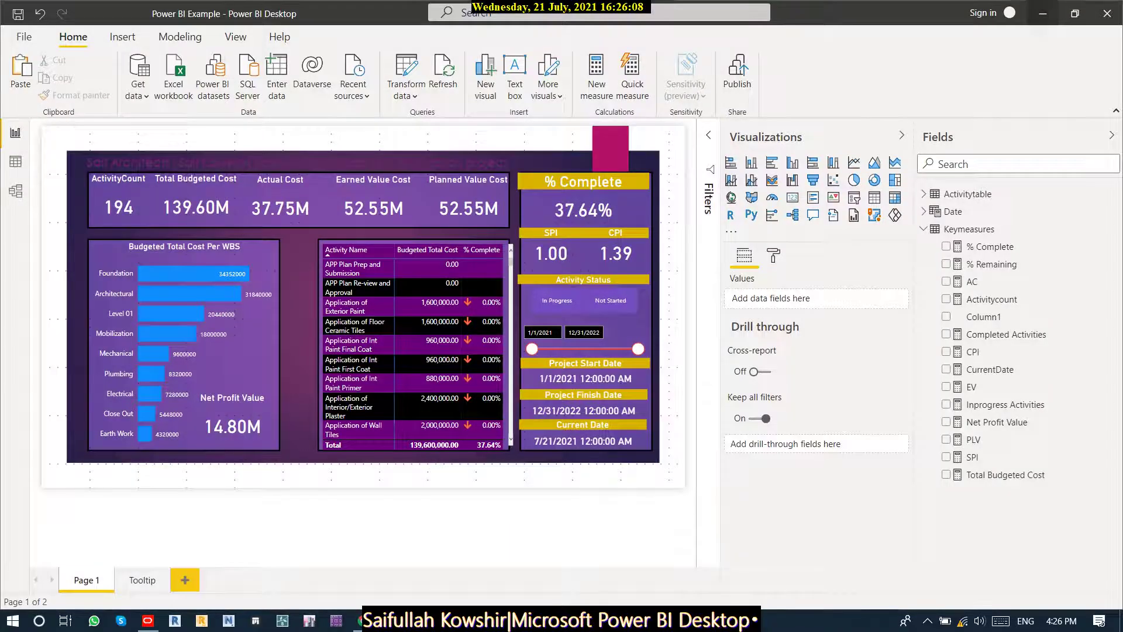
{"action": "left_click", "coordinate": [901, 135]}
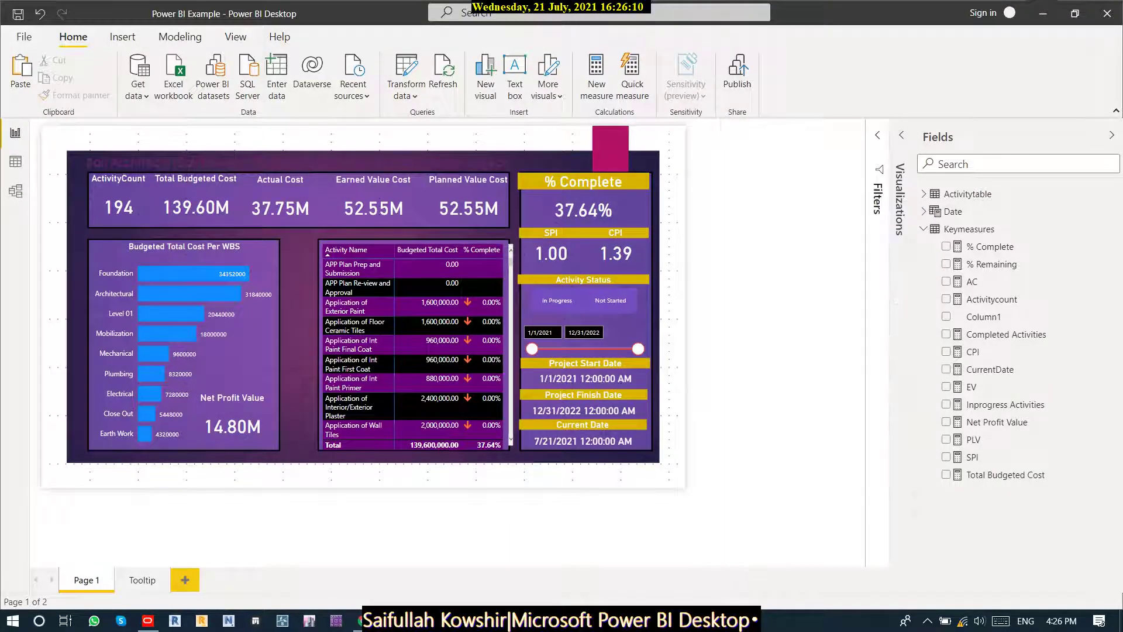
{"action": "left_click", "coordinate": [1111, 135]}
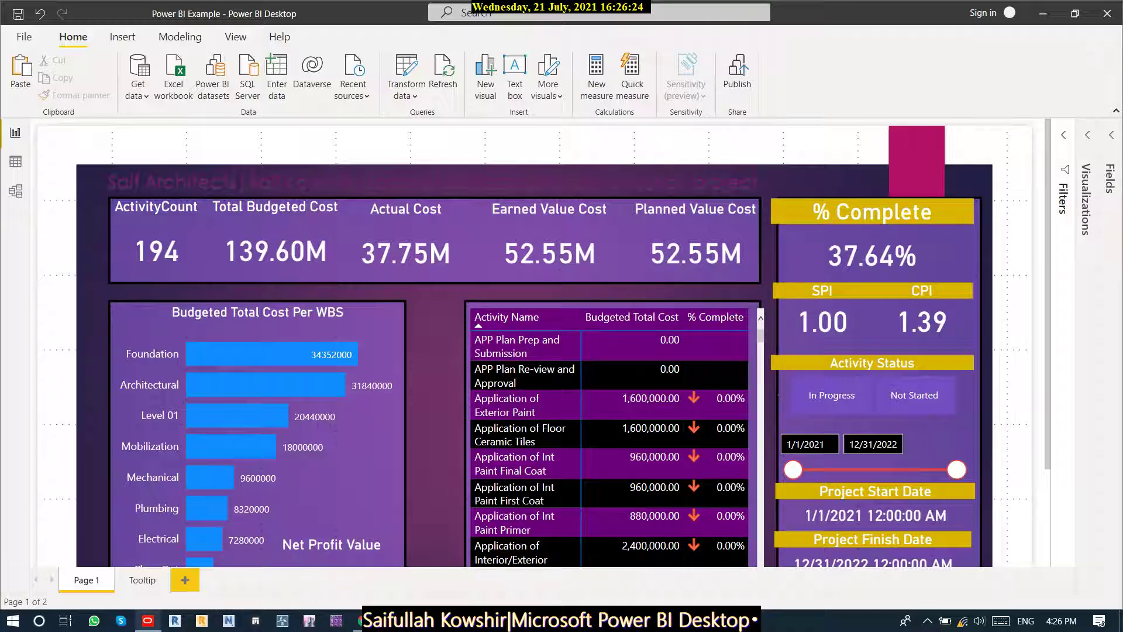
Examine the project's total costs and Performance % Complete in Primavera P6 and return to the Power BI dashboard.
{"action": "left_click", "coordinate": [148, 621]}
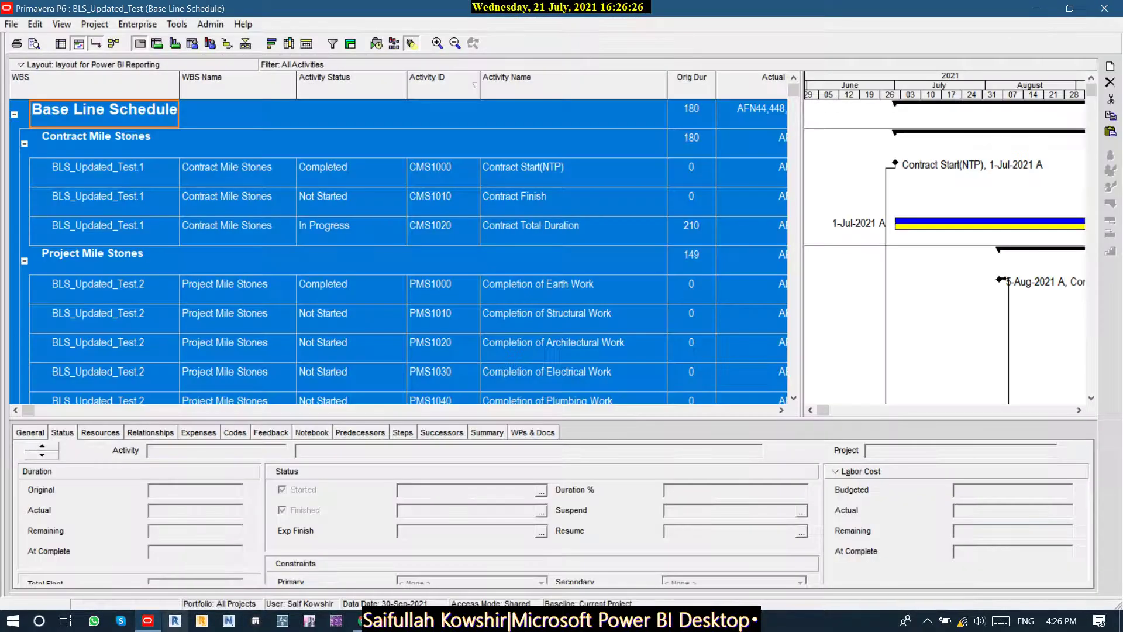
{"action": "key", "text": "Right"}
{"action": "key", "text": "Right"}
{"action": "key", "text": "Right"}
{"action": "key", "text": "Right"}
{"action": "key", "text": "Right"}
{"action": "key", "text": "Right"}
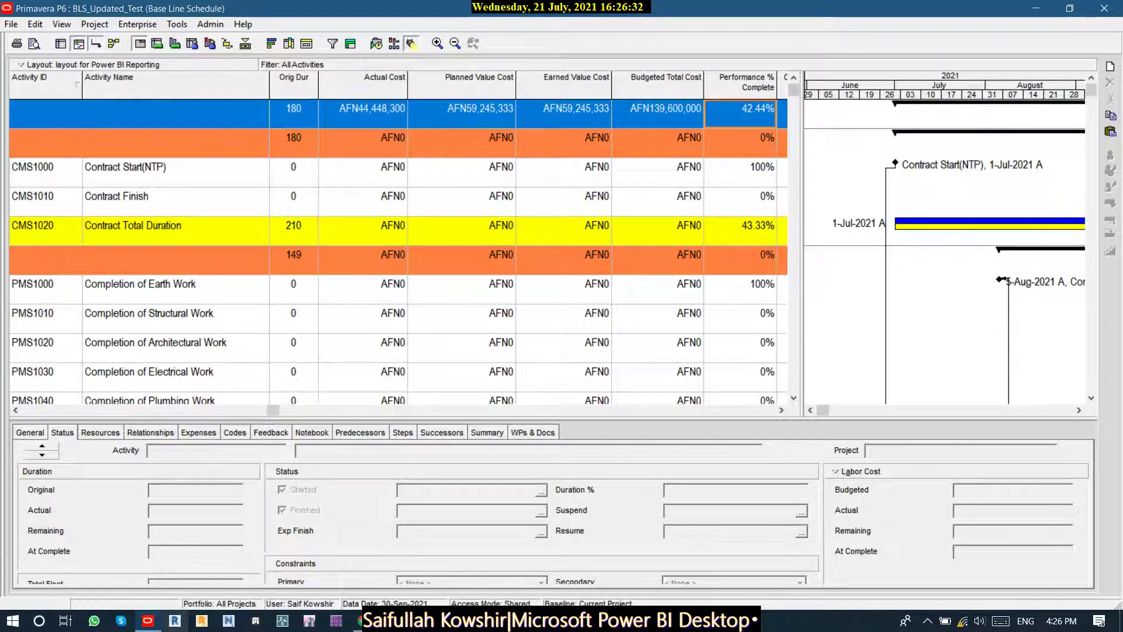
{"action": "left_click", "coordinate": [1036, 8]}
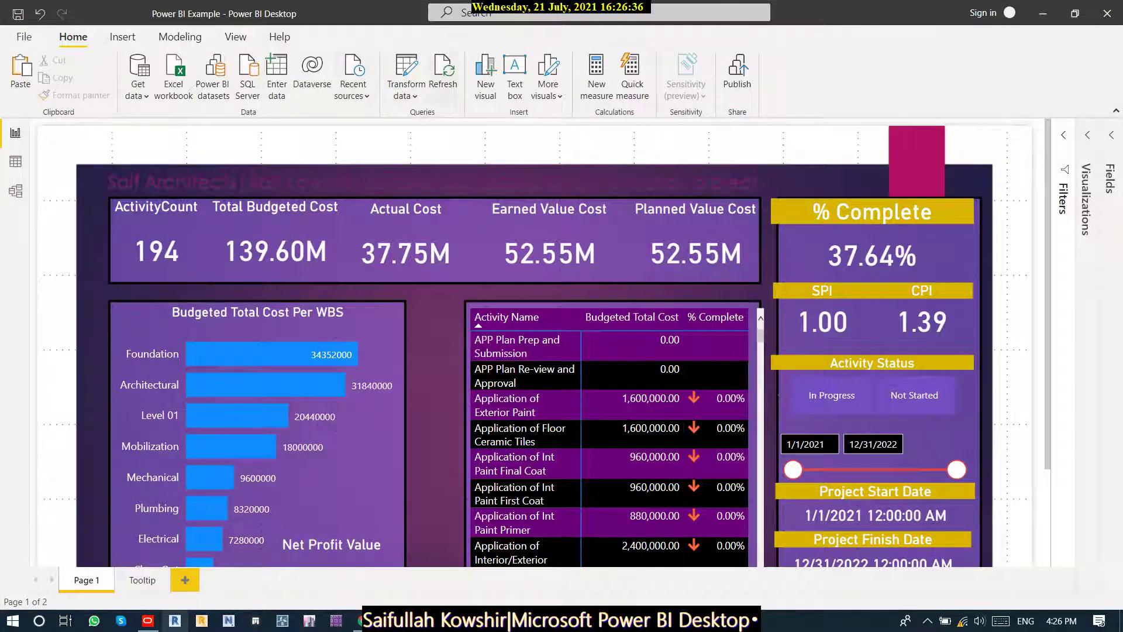
Refresh the report data, review the dashboard's figures, and switch to Primavera P6 to compare them with the schedule totals.
{"action": "left_click", "coordinate": [443, 76]}
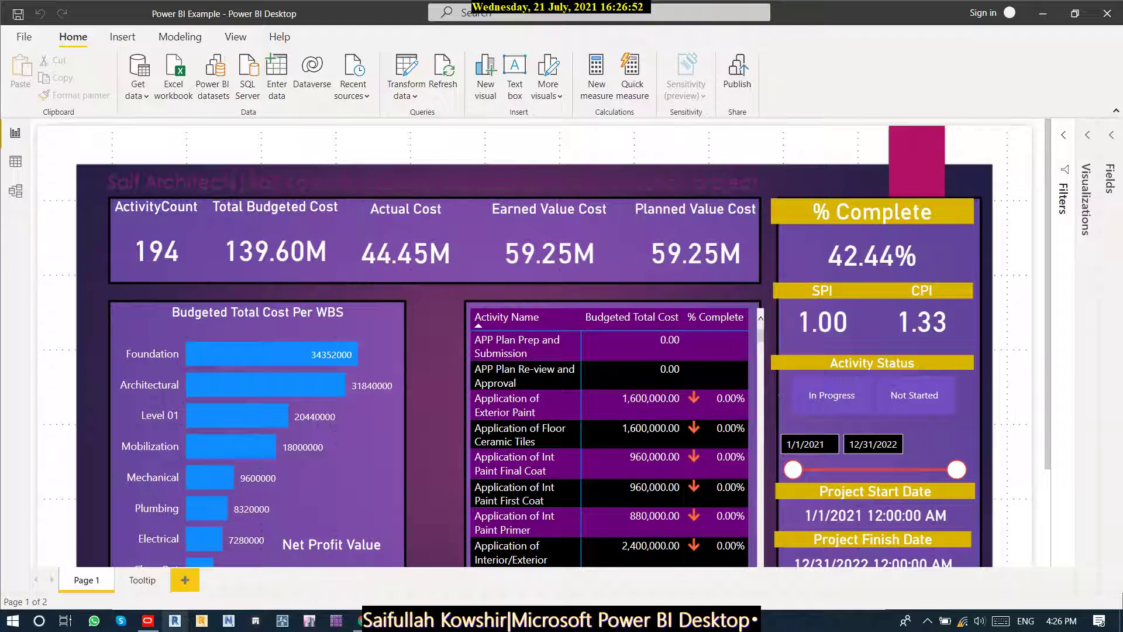
{"action": "scroll", "coordinate": [611, 436], "scroll_direction": "down", "scroll_amount": 3}
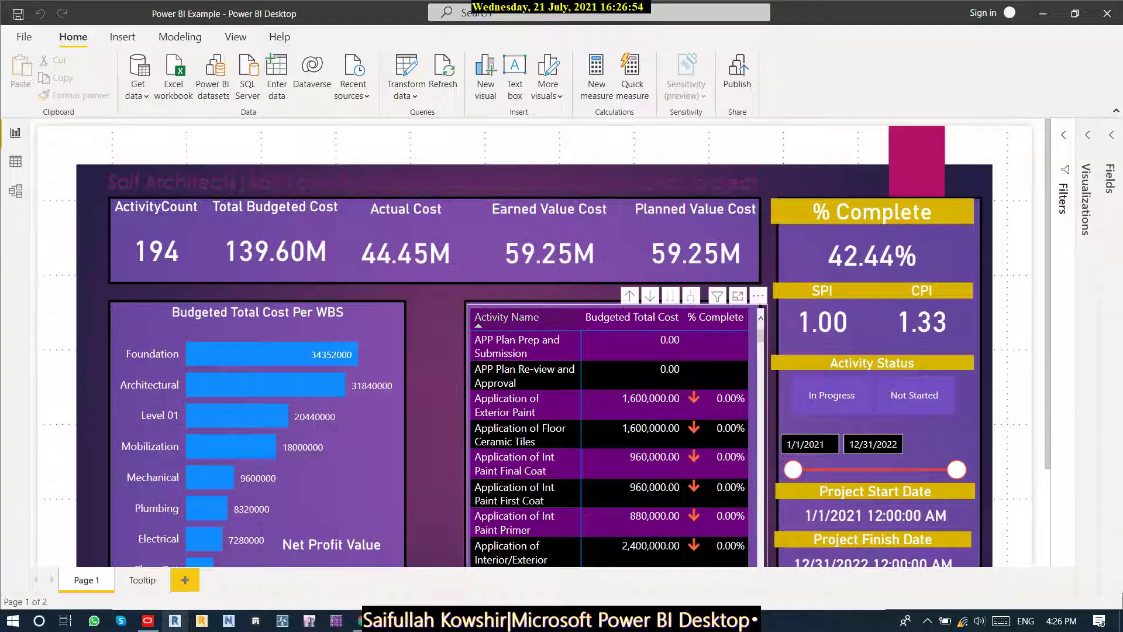
{"action": "scroll", "coordinate": [533, 342], "scroll_direction": "down", "scroll_amount": 2}
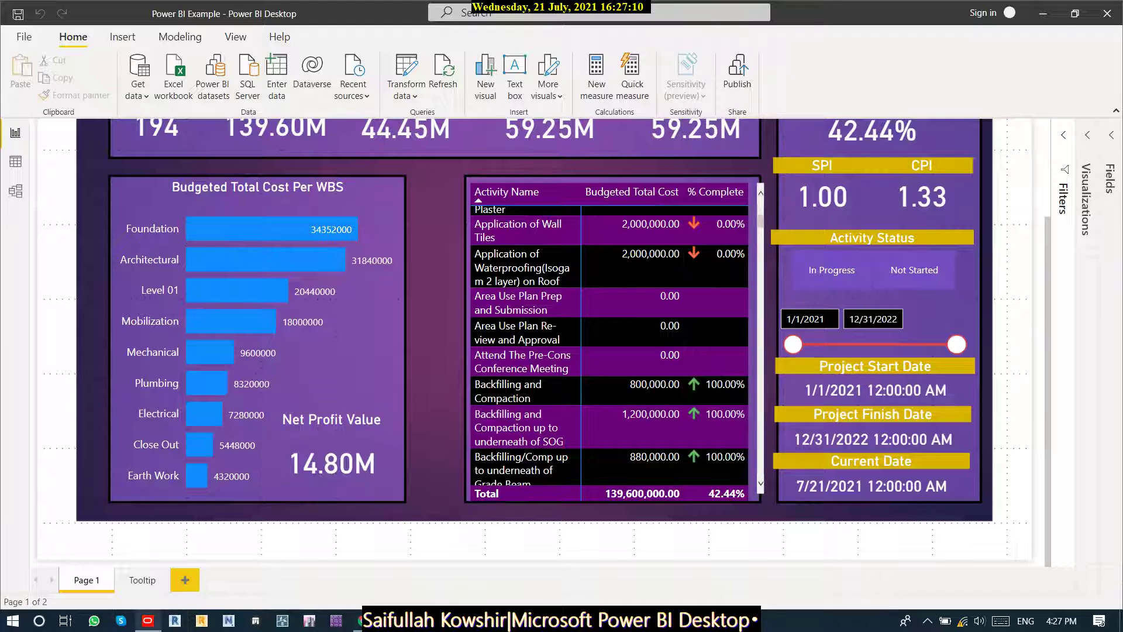
{"action": "left_click", "coordinate": [148, 620]}
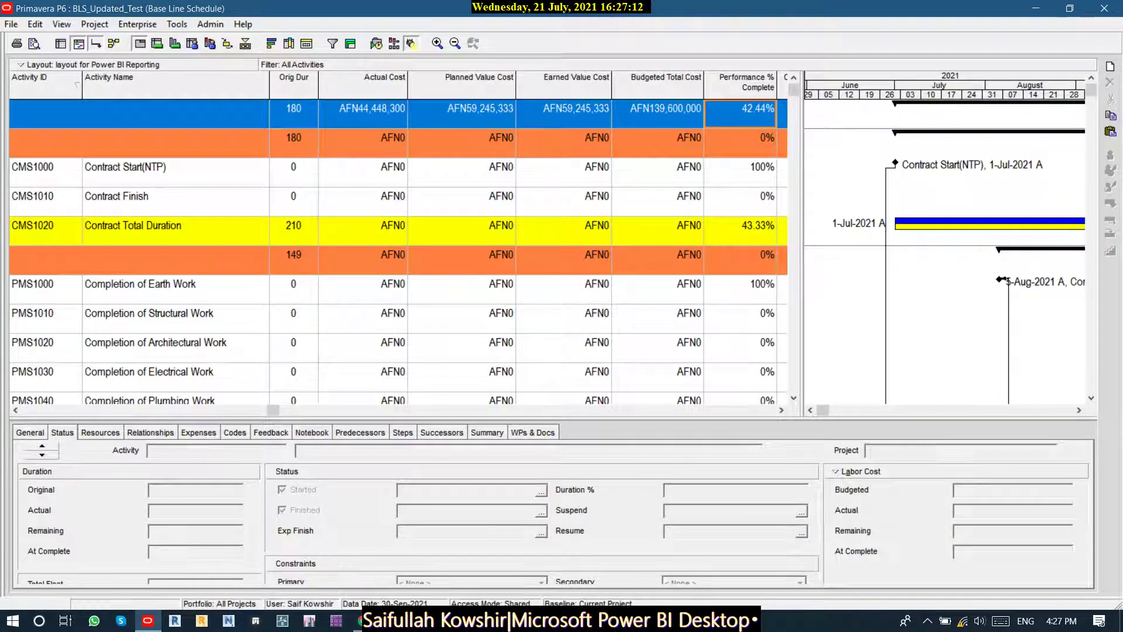
Set the actual labor cost of the Form Work of Grade Beams activity (SWK1180) to 800000.
{"action": "left_click", "coordinate": [462, 290]}
{"action": "scroll", "coordinate": [462, 290], "scroll_direction": "down", "scroll_amount": 8}
{"action": "scroll", "coordinate": [397, 251], "scroll_direction": "down", "scroll_amount": 10}
{"action": "scroll", "coordinate": [295, 393], "scroll_direction": "down", "scroll_amount": 10}
{"action": "scroll", "coordinate": [295, 394], "scroll_direction": "down", "scroll_amount": 10}
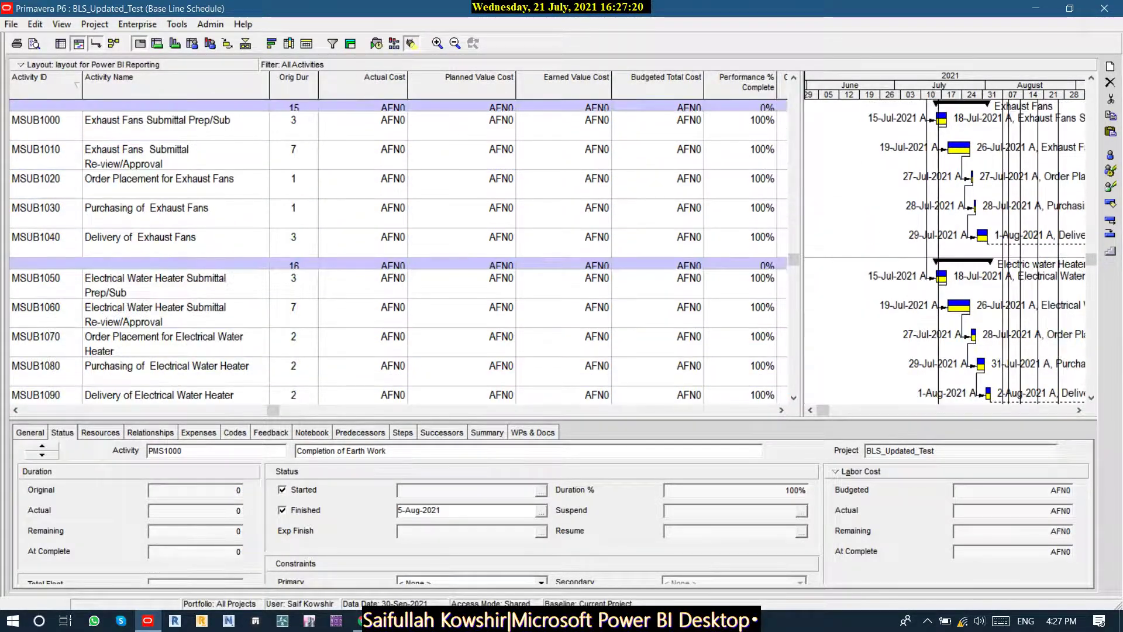
{"action": "left_click", "coordinate": [462, 284]}
{"action": "scroll", "coordinate": [462, 283], "scroll_direction": "down", "scroll_amount": 7}
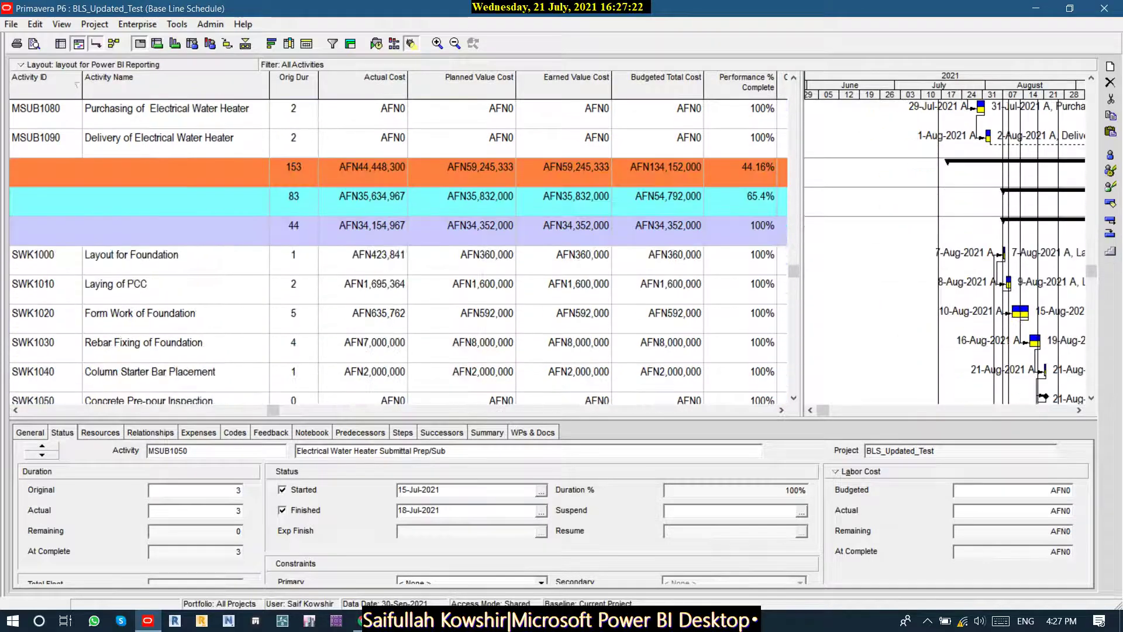
{"action": "scroll", "coordinate": [398, 251], "scroll_direction": "down", "scroll_amount": 5}
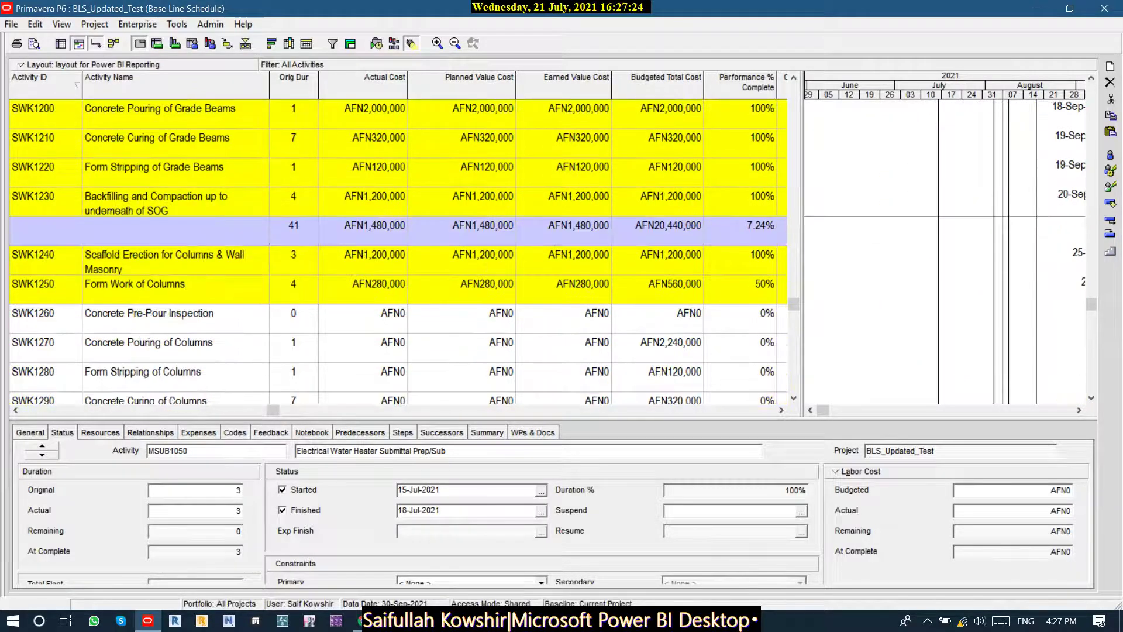
{"action": "scroll", "coordinate": [398, 252], "scroll_direction": "up", "scroll_amount": 1}
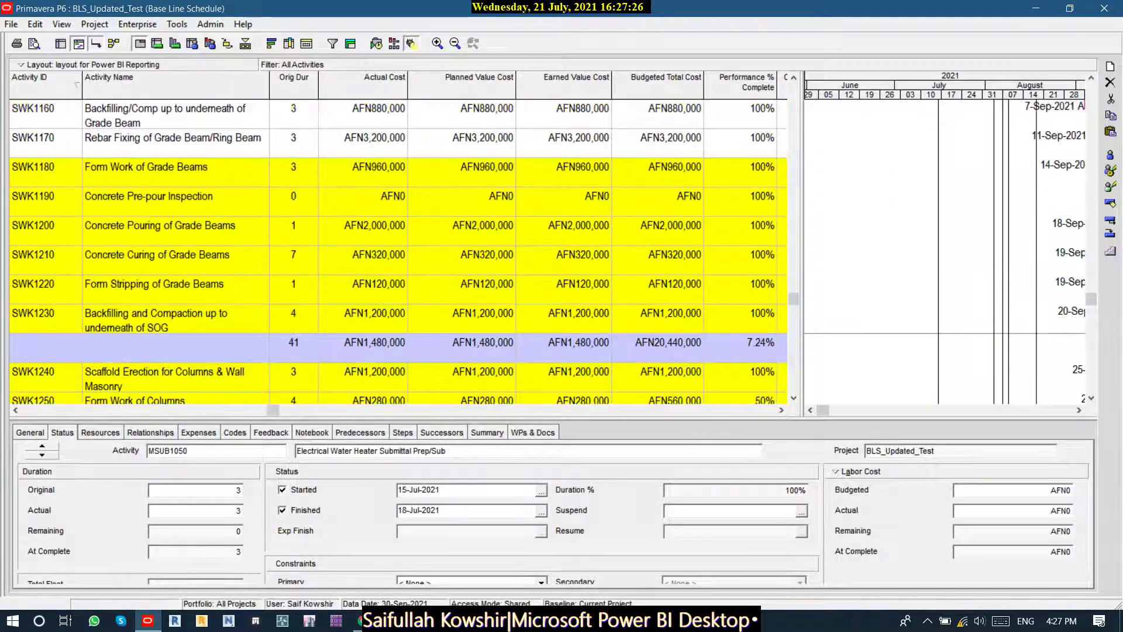
{"action": "left_click", "coordinate": [461, 172]}
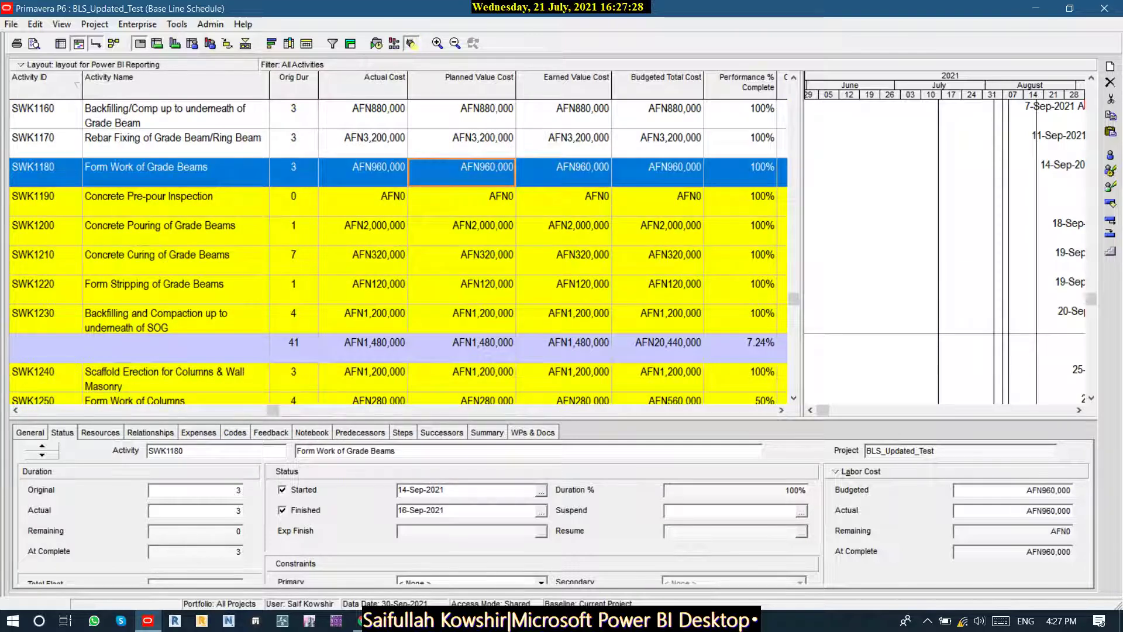
{"action": "left_click", "coordinate": [1013, 510]}
{"action": "double_click", "coordinate": [1013, 511]}
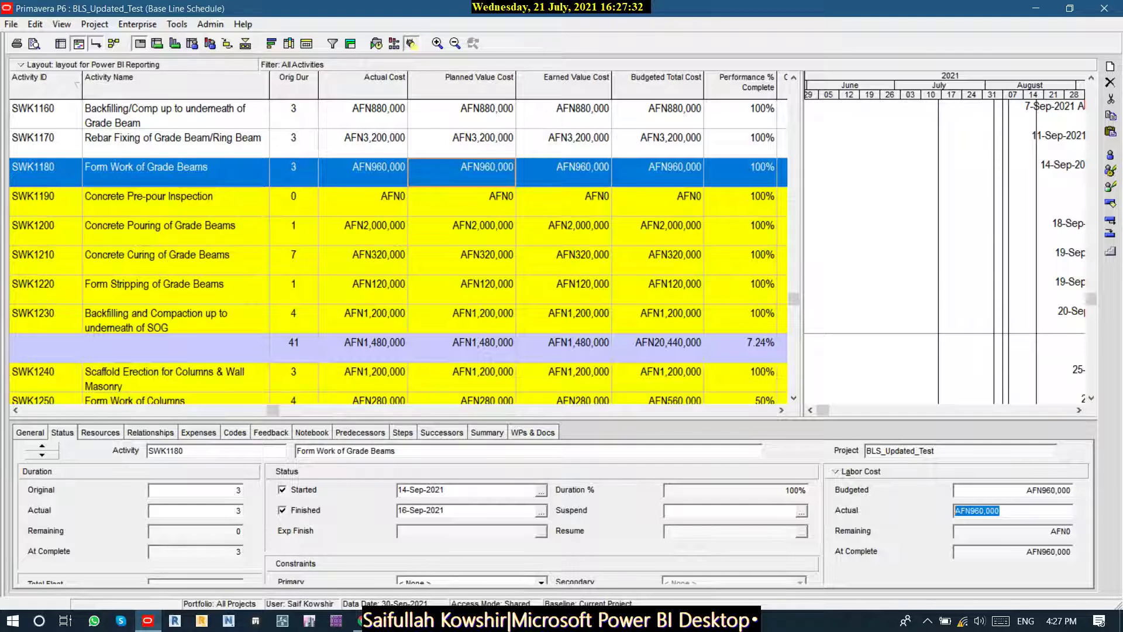
{"action": "type", "text": "800000"}
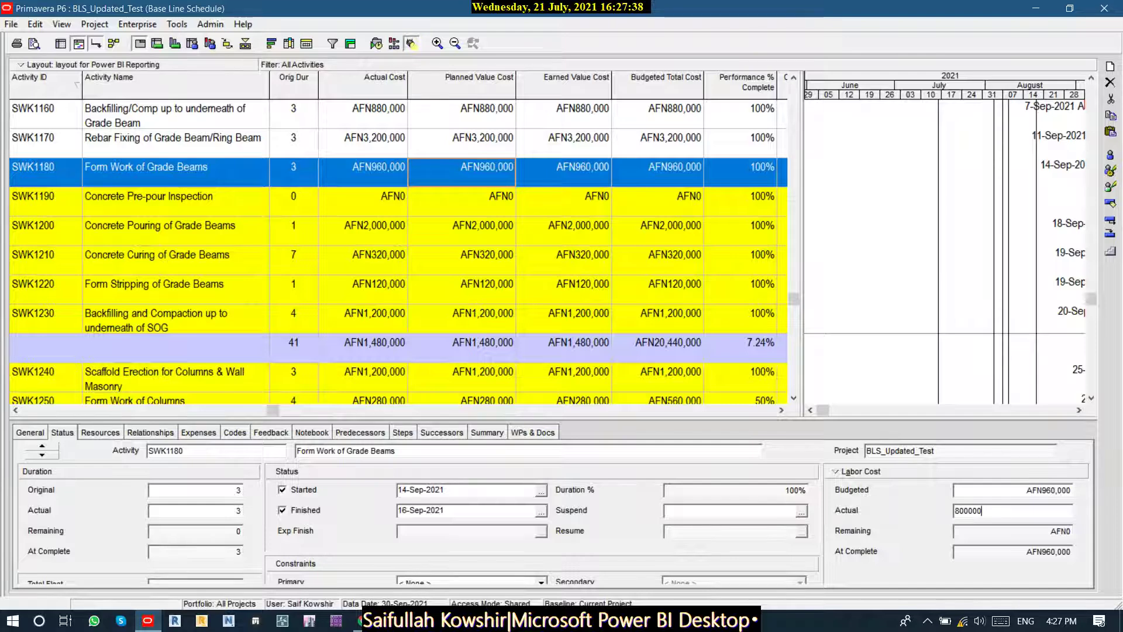
{"action": "key", "text": "Return"}
Set the actual labor cost of the Concrete Pouring of Grade Beams activity (SWK1200) to 1,800,000.
{"action": "left_click", "coordinate": [461, 231]}
{"action": "left_click", "coordinate": [1036, 511]}
{"action": "double_click", "coordinate": [1036, 511]}
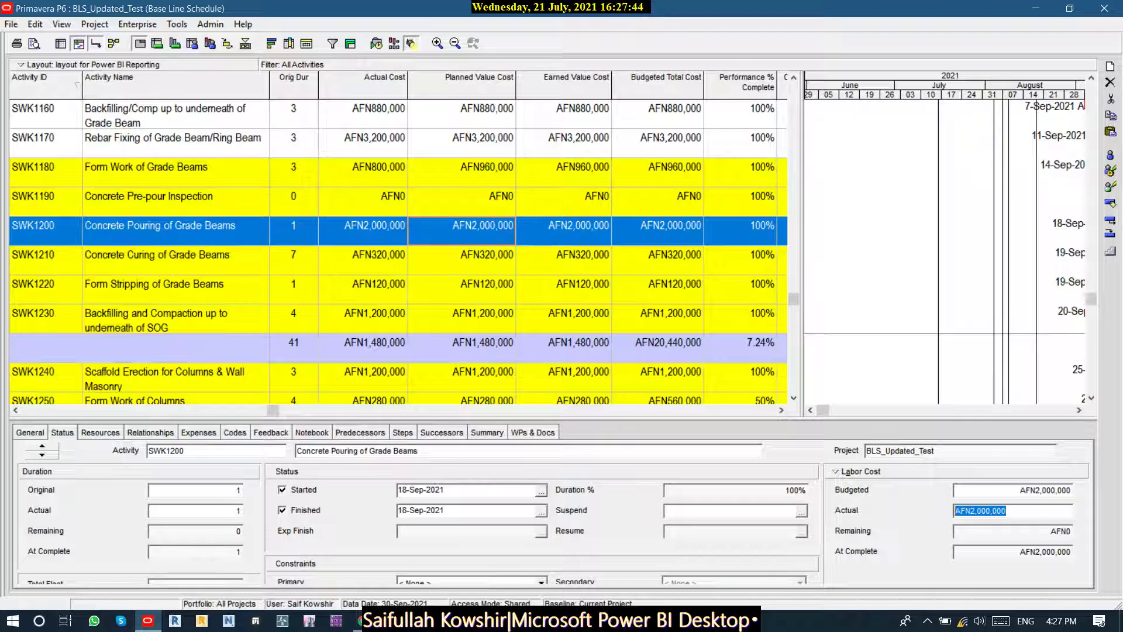
{"action": "type", "text": "1,800,000"}
{"action": "key", "text": "Return"}
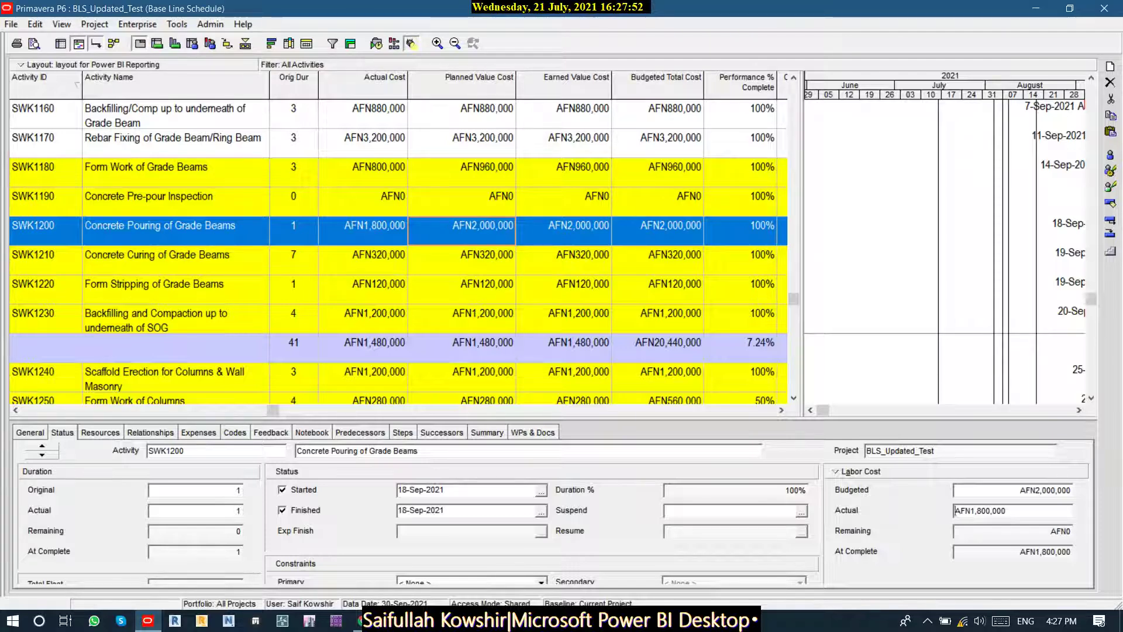
Set the actual labor cost of the Concrete Curing of Grade Beams activity (SWK1210) to 400000.
{"action": "left_click", "coordinate": [363, 261]}
{"action": "left_click_drag", "start_coordinate": [1065, 511], "coordinate": [955, 510]}
{"action": "type", "text": "40000"}
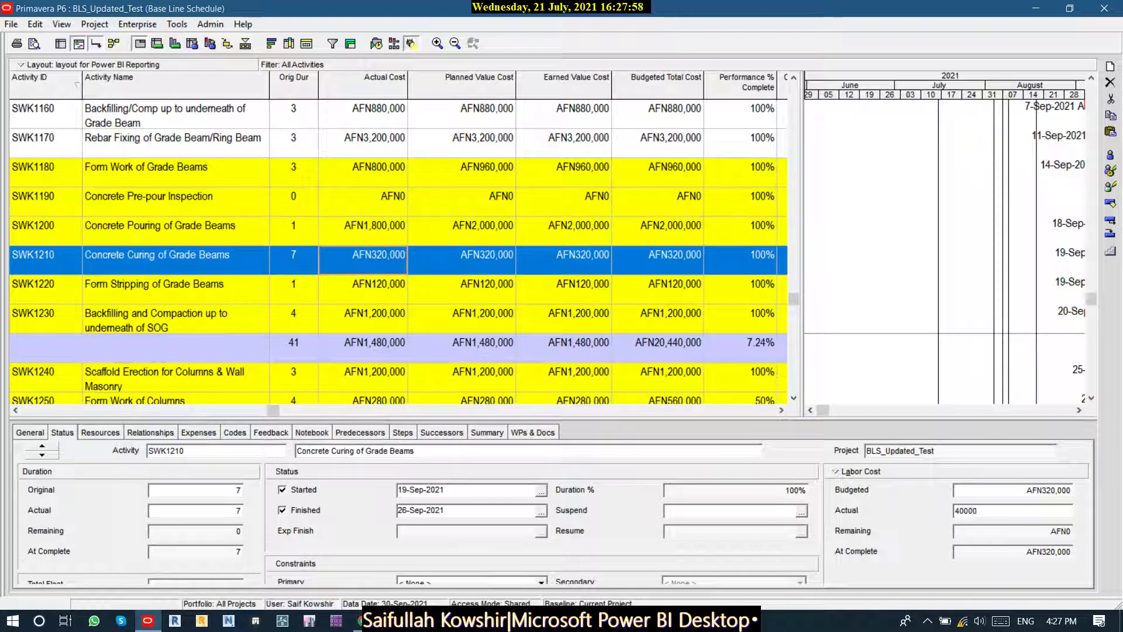
{"action": "type", "text": "0"}
{"action": "key", "text": "Return"}
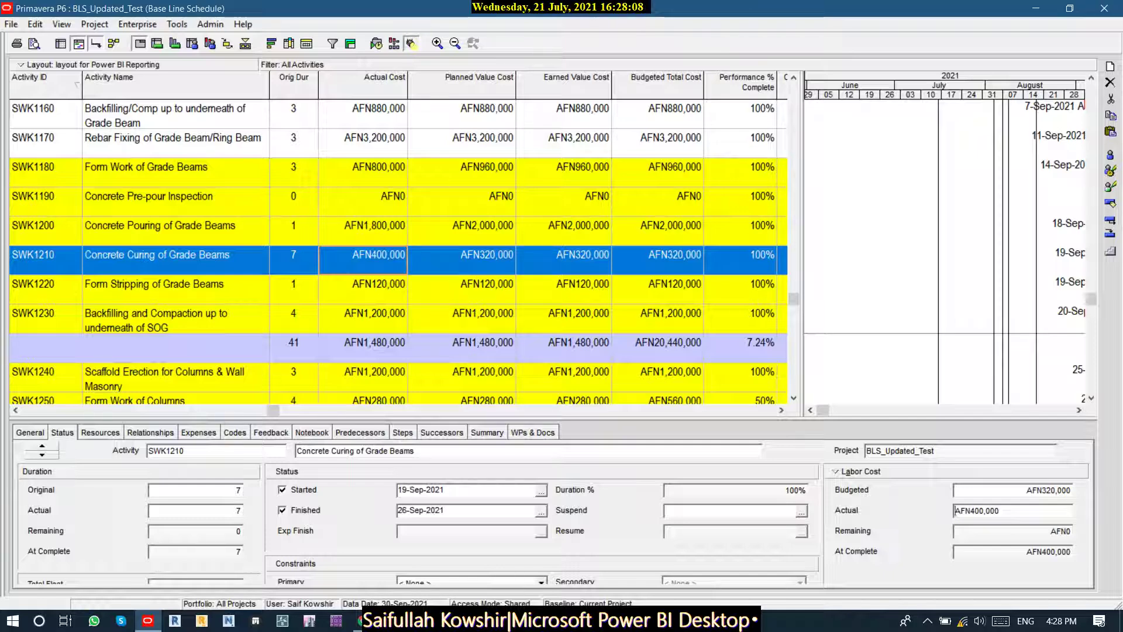
Set the actual labor cost of the Form Stripping of Grade Beams activity (SWK1220) to 80000.
{"action": "left_click", "coordinate": [363, 288]}
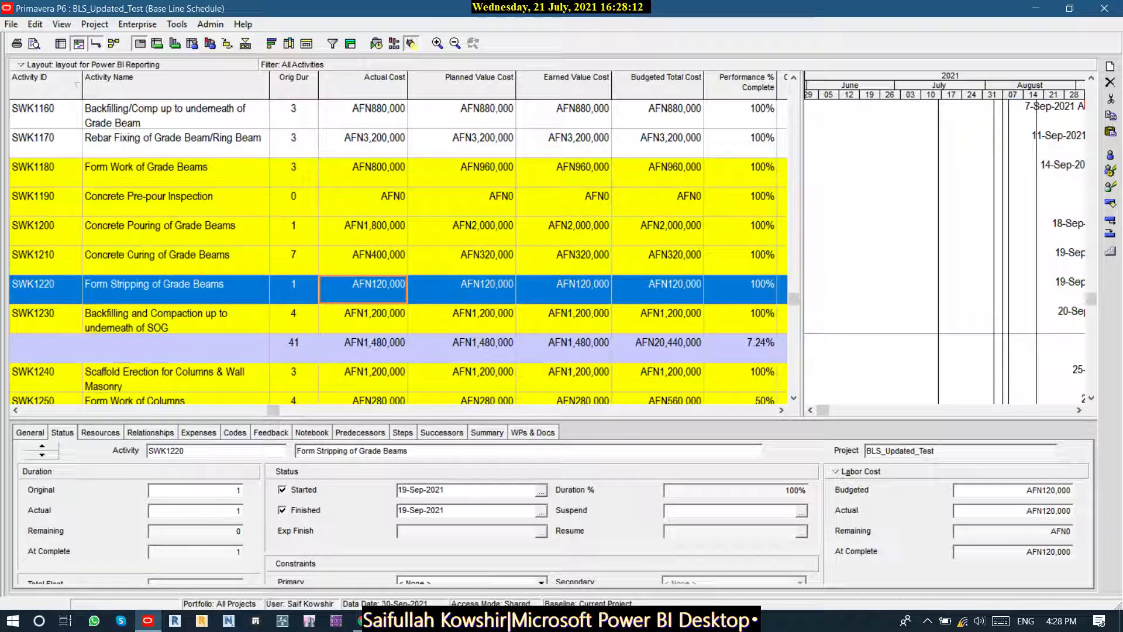
{"action": "left_click_drag", "start_coordinate": [1068, 511], "coordinate": [955, 511]}
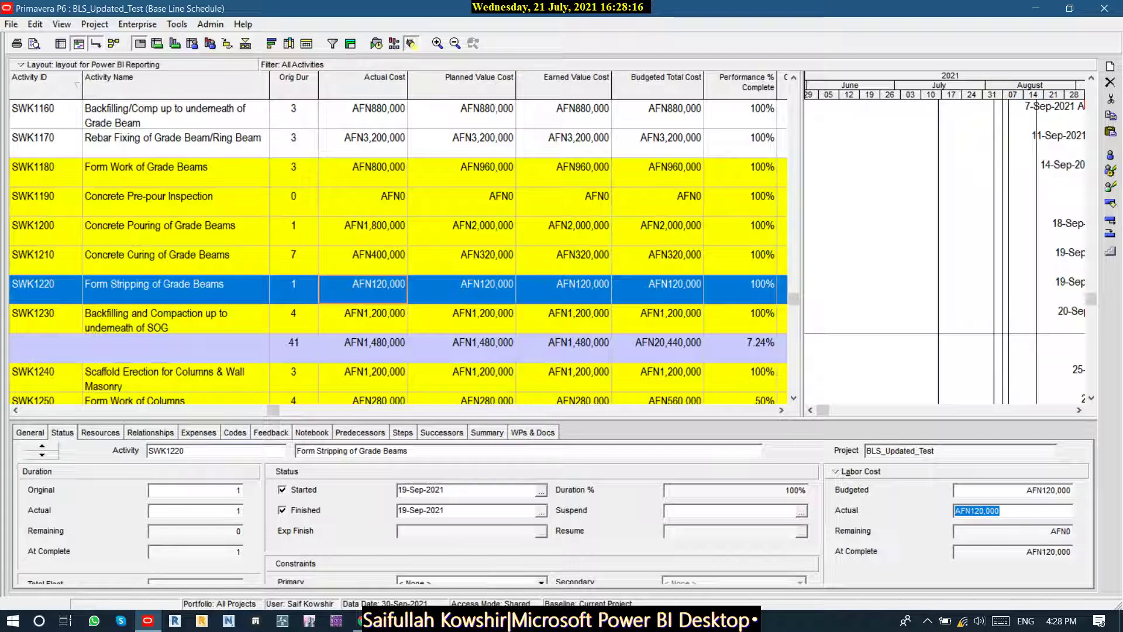
{"action": "type", "text": "80000"}
{"action": "key", "text": "Return"}
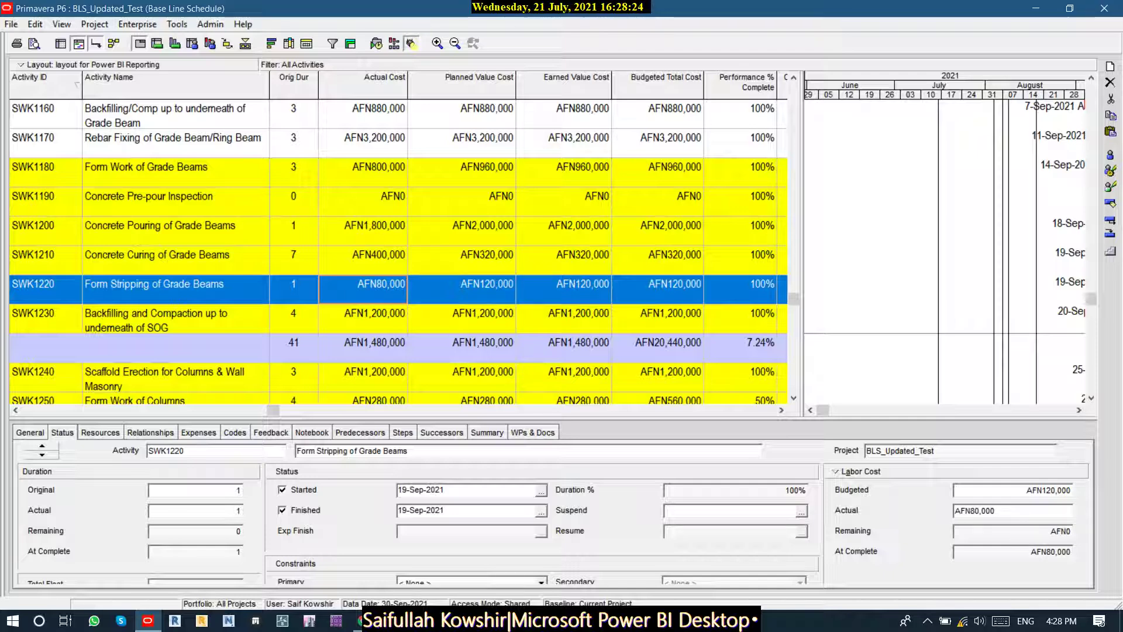
Set the actual labor cost of Backfilling and Compaction up to underneath of SOG (SWK1230) to 1100000.
{"action": "left_click", "coordinate": [363, 319]}
{"action": "left_click", "coordinate": [981, 511]}
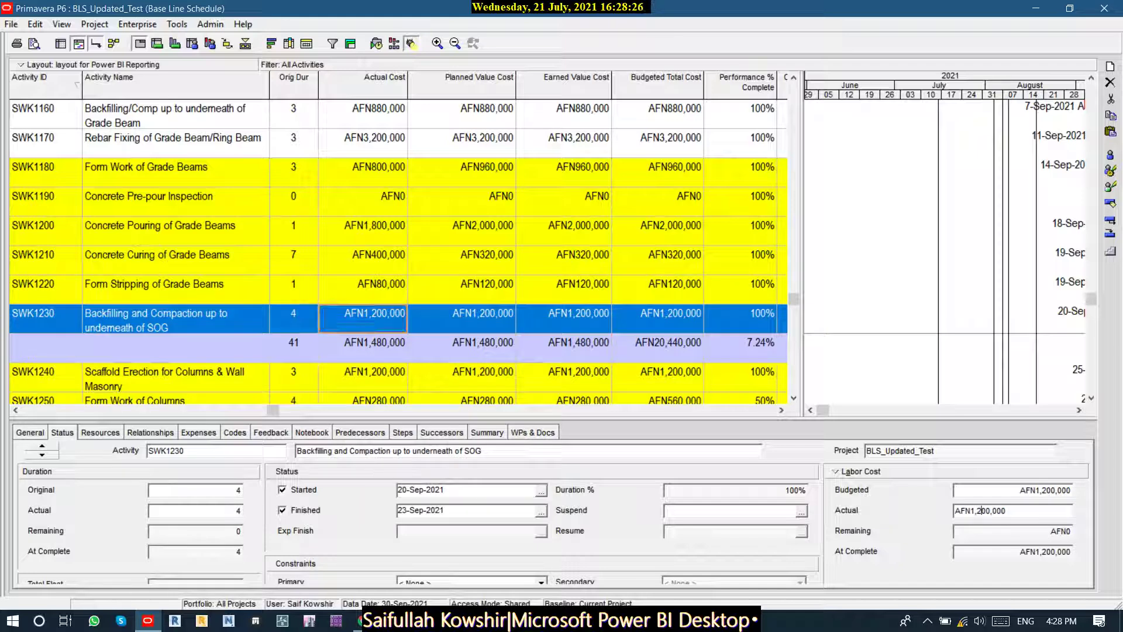
{"action": "double_click", "coordinate": [982, 510]}
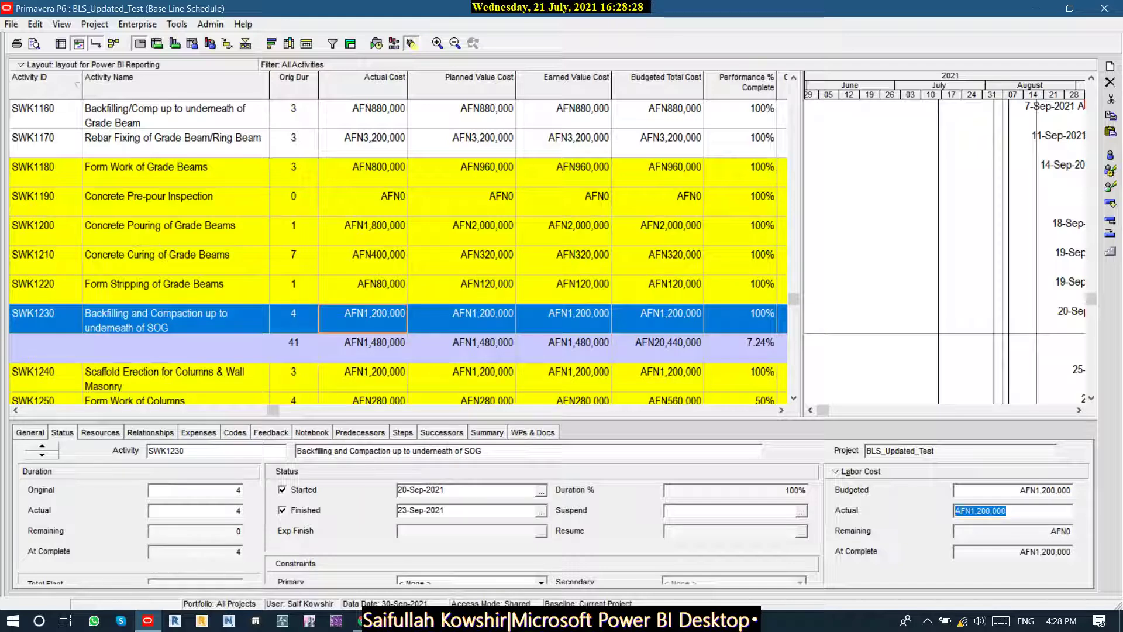
{"action": "type", "text": "1100000"}
{"action": "key", "text": "Return"}
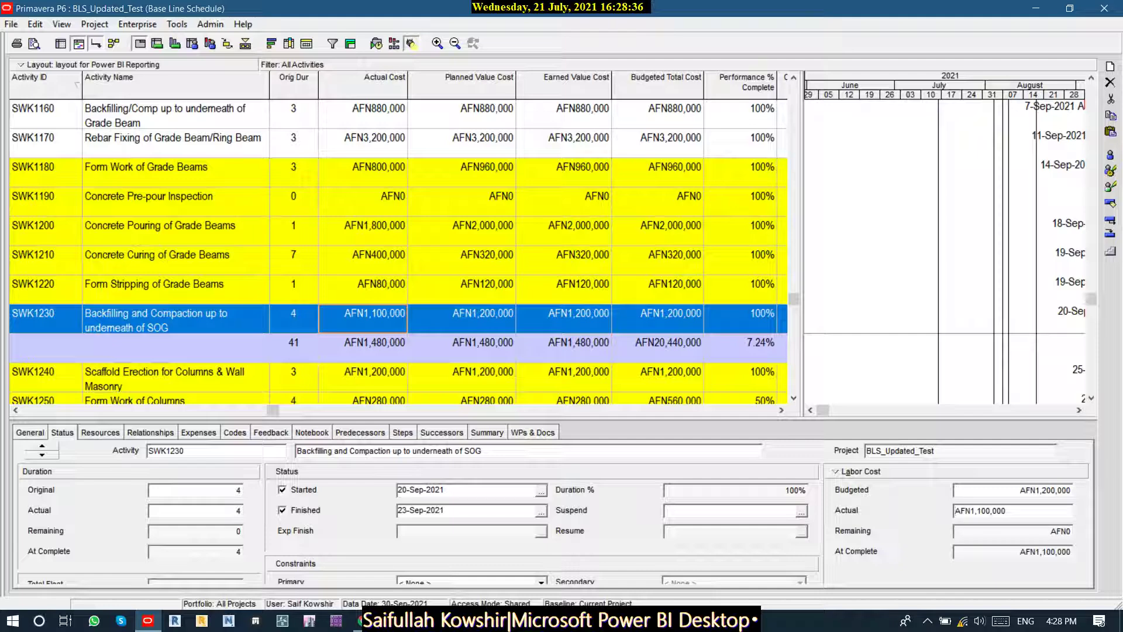
Examine the project summary row's cost totals, Cost Performance Index and Schedule Performance Index.
{"action": "left_click_drag", "start_coordinate": [794, 299], "coordinate": [793, 89]}
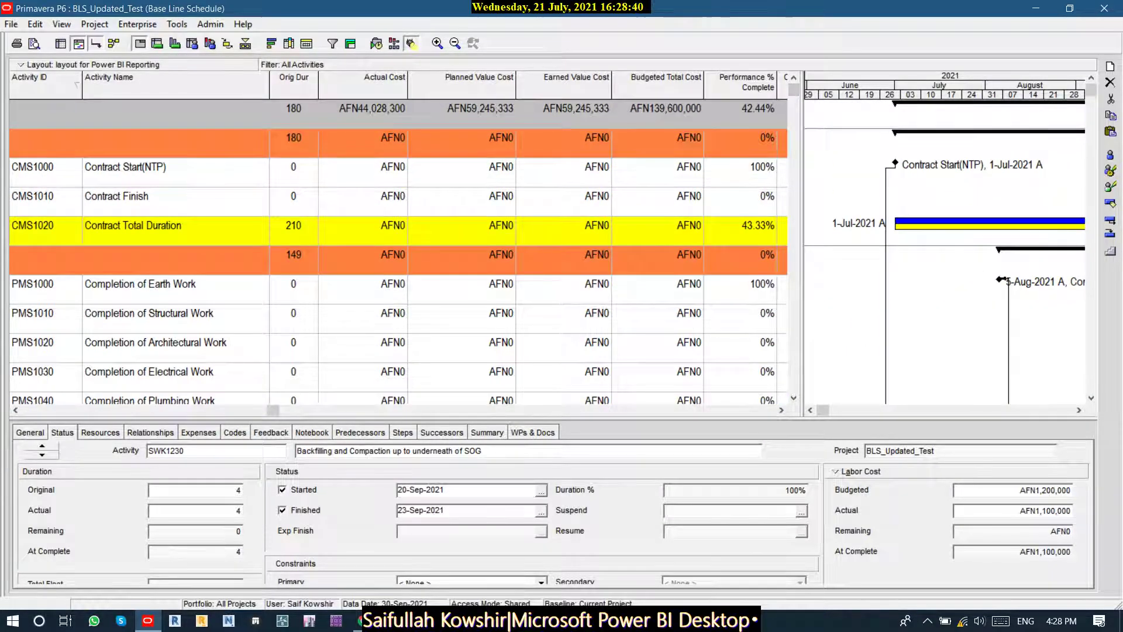
{"action": "left_click", "coordinate": [740, 172]}
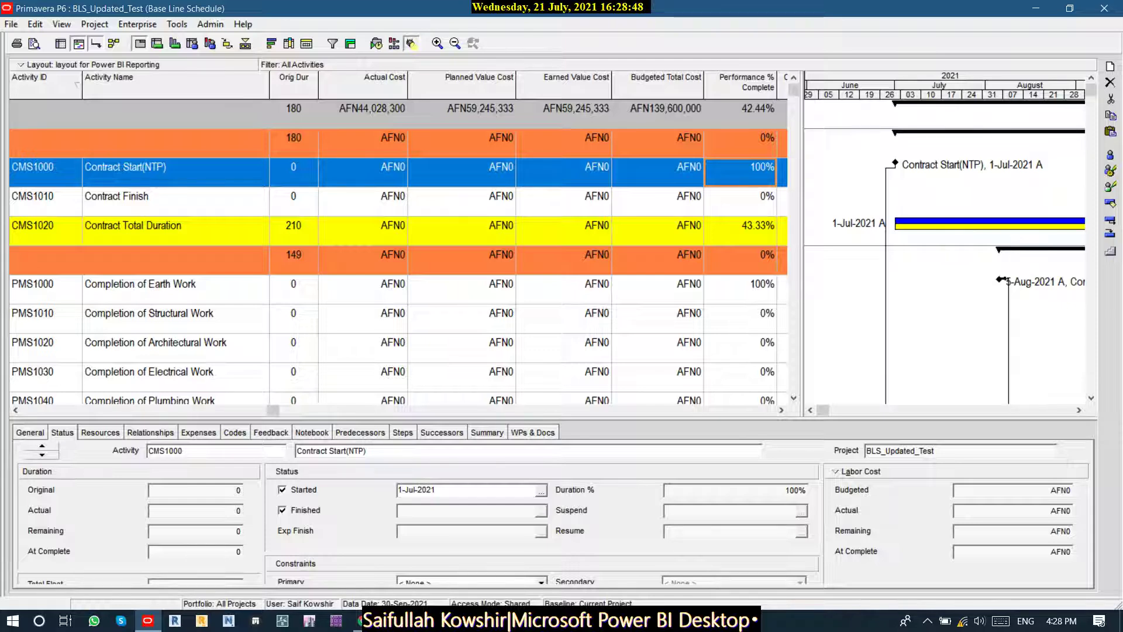
{"action": "left_click", "coordinate": [658, 173]}
{"action": "key", "text": "Right"}
{"action": "key", "text": "Right"}
{"action": "key", "text": "Right"}
{"action": "key", "text": "Right"}
{"action": "key", "text": "Right"}
{"action": "key", "text": "Right"}
{"action": "key", "text": "Right"}
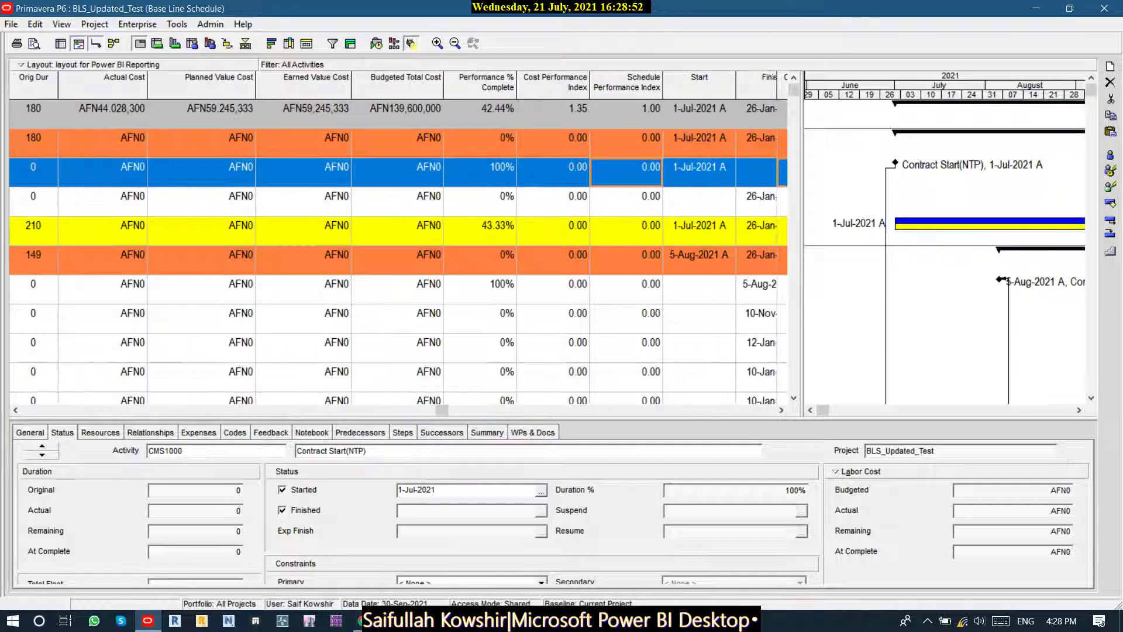
{"action": "key", "text": "Right"}
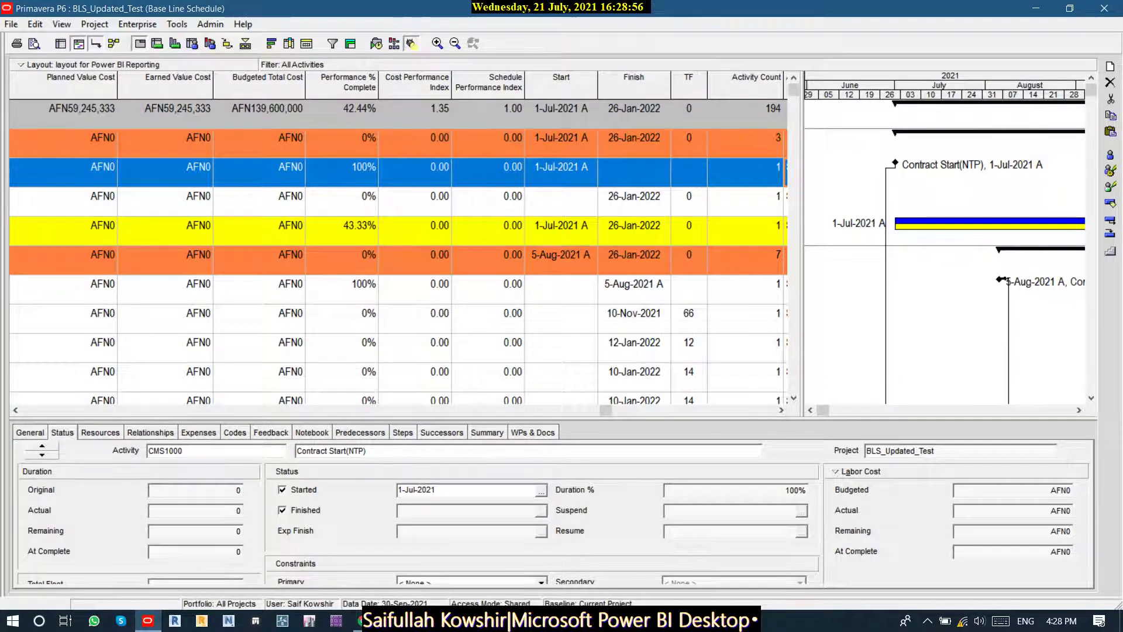
Copy all rows of the schedule and open the Data for PBI.XLSX workbook from File Explorer.
{"action": "left_click", "coordinate": [165, 201]}
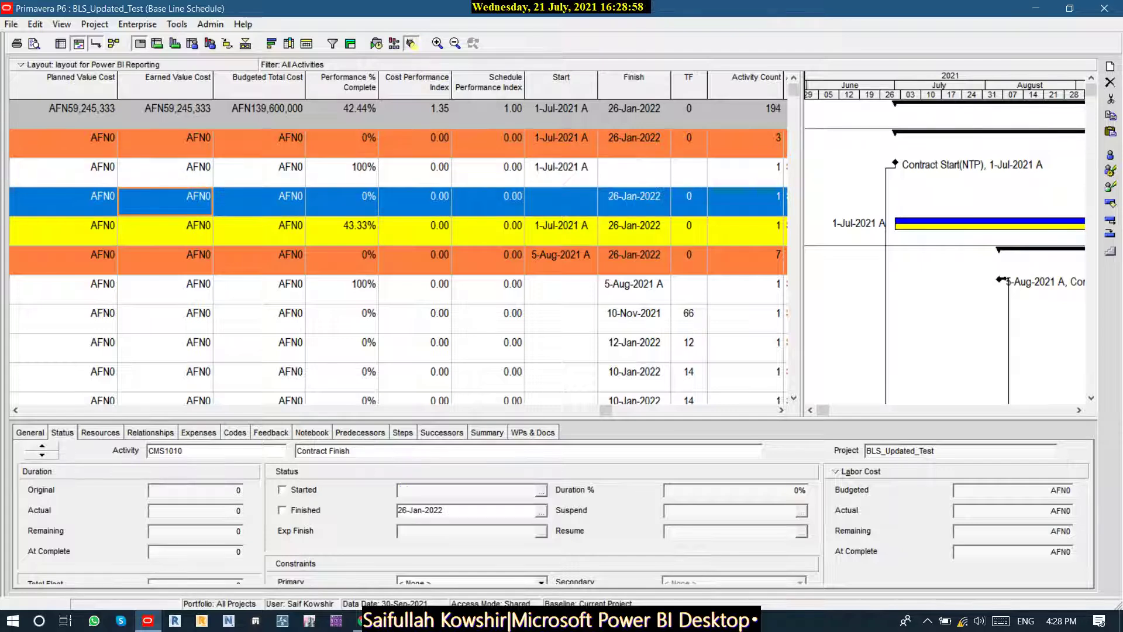
{"action": "key", "text": "ctrl+a"}
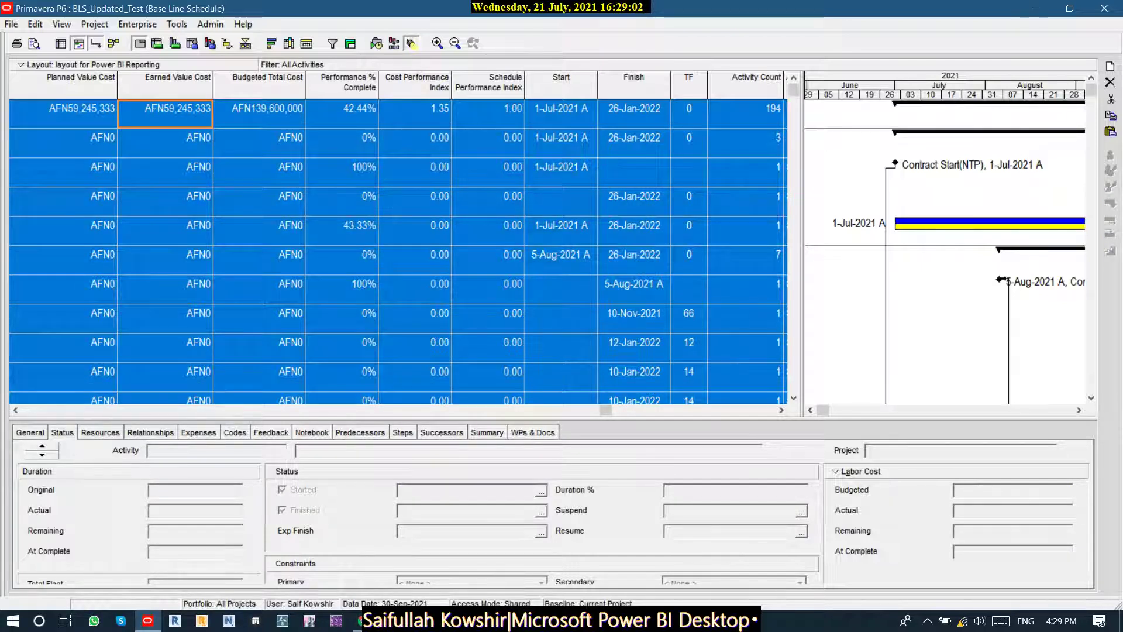
{"action": "key", "text": "alt+Tab"}
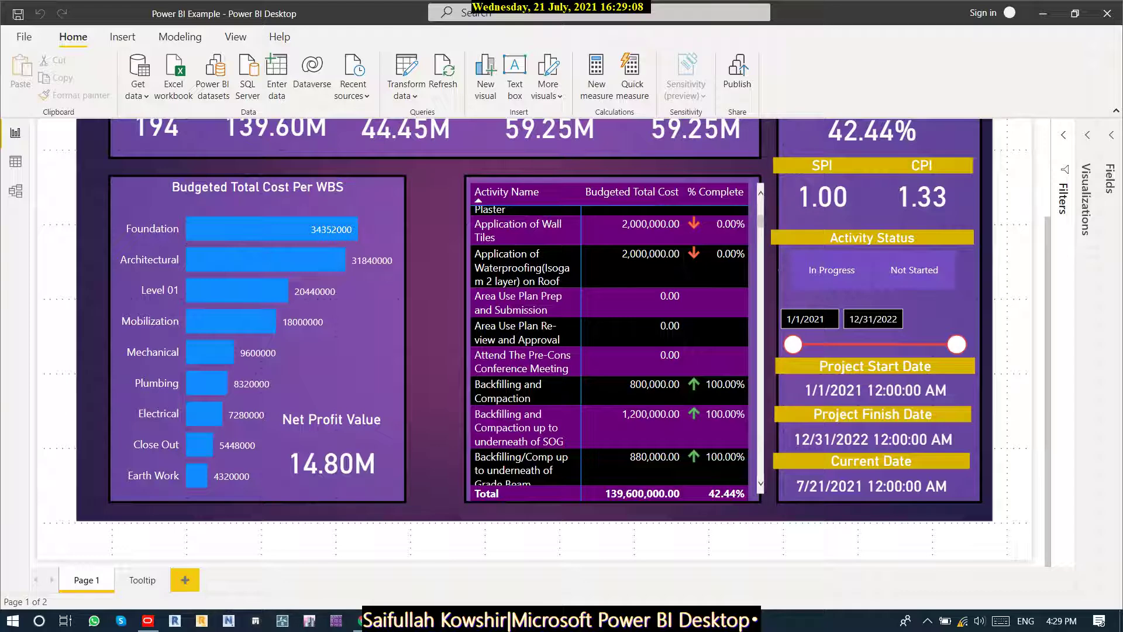
{"action": "key", "text": "alt+Tab"}
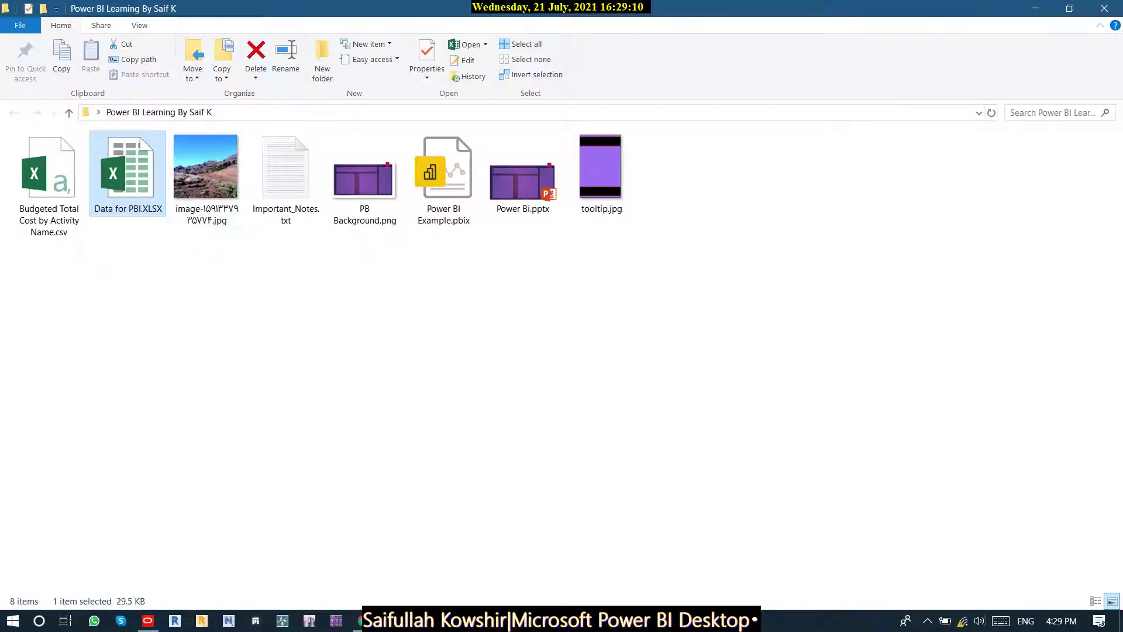
{"action": "right_click", "coordinate": [129, 146]}
{"action": "left_click", "coordinate": [161, 156]}
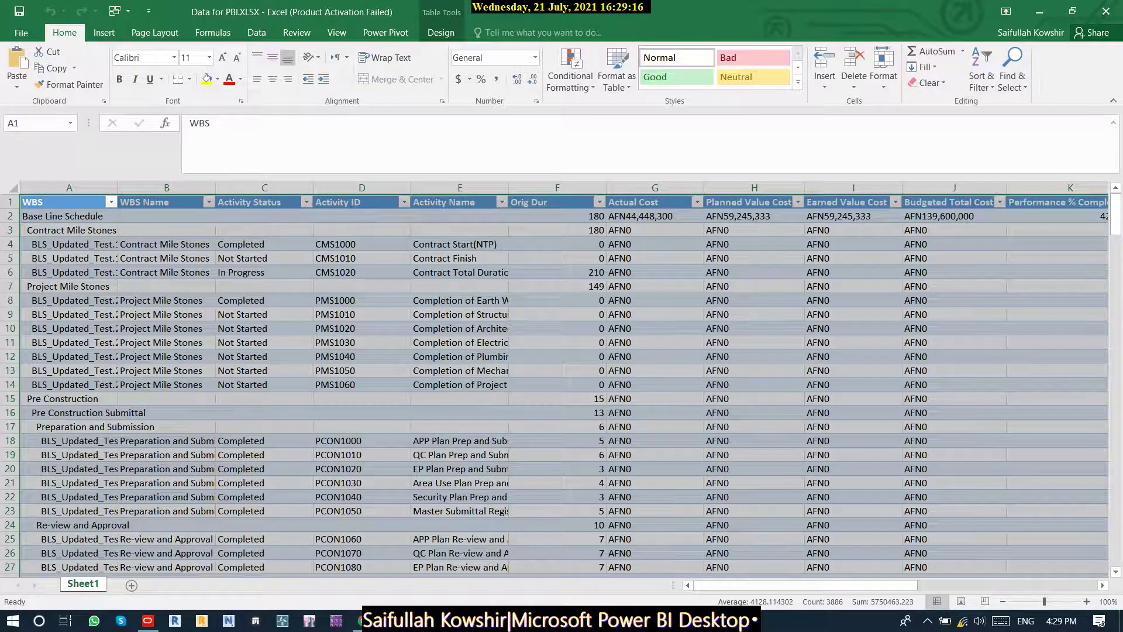
{"action": "key", "text": "Return"}
Paste the copied schedule as Text at cell A1 of Sheet1, then save and close the workbook.
{"action": "left_click", "coordinate": [69, 202]}
{"action": "right_click", "coordinate": [47, 203]}
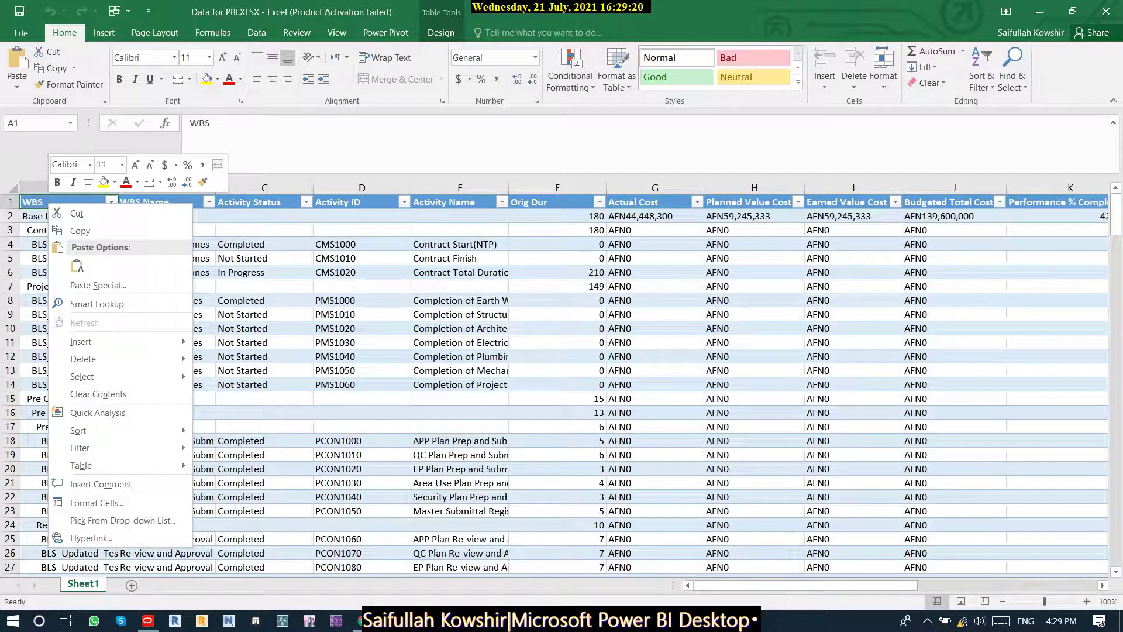
{"action": "left_click", "coordinate": [76, 267]}
{"action": "key", "text": "ctrl+alt+v"}
{"action": "key", "text": "Down"}
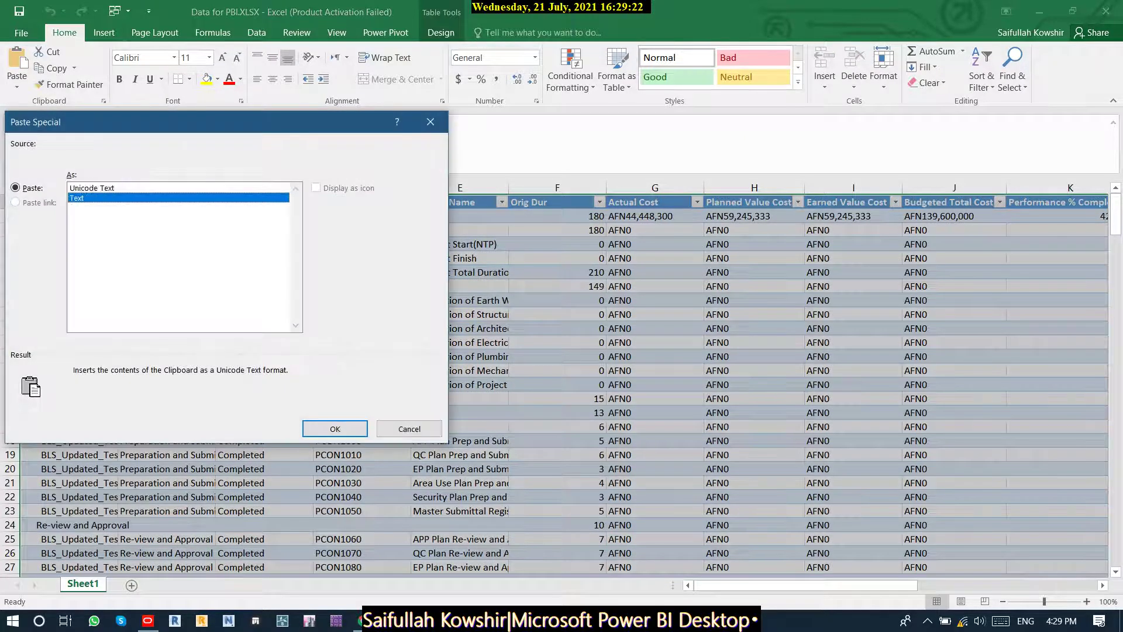
{"action": "key", "text": "Return"}
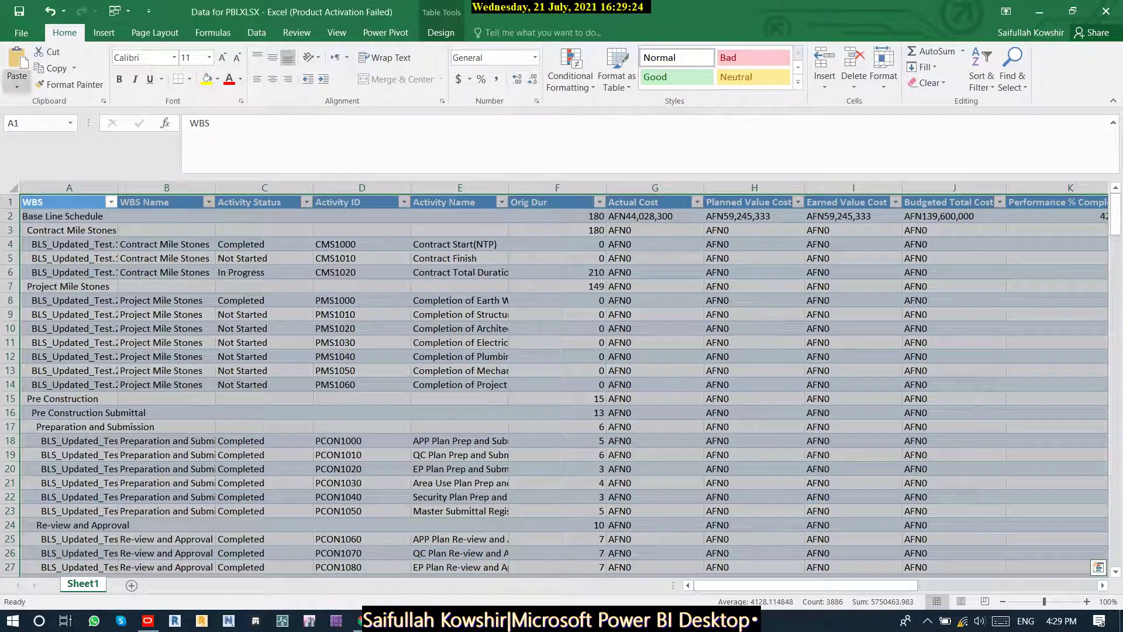
{"action": "left_click", "coordinate": [1106, 11]}
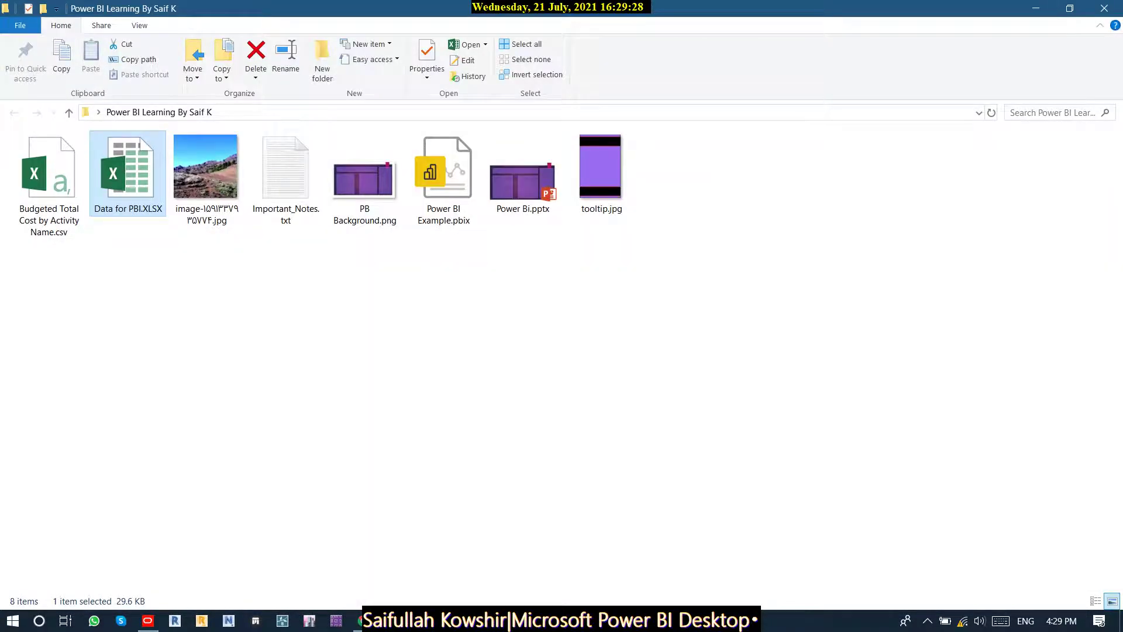
Switch to the Power BI dashboard and refresh the report data from the updated workbook.
{"action": "key", "text": "alt+Tab"}
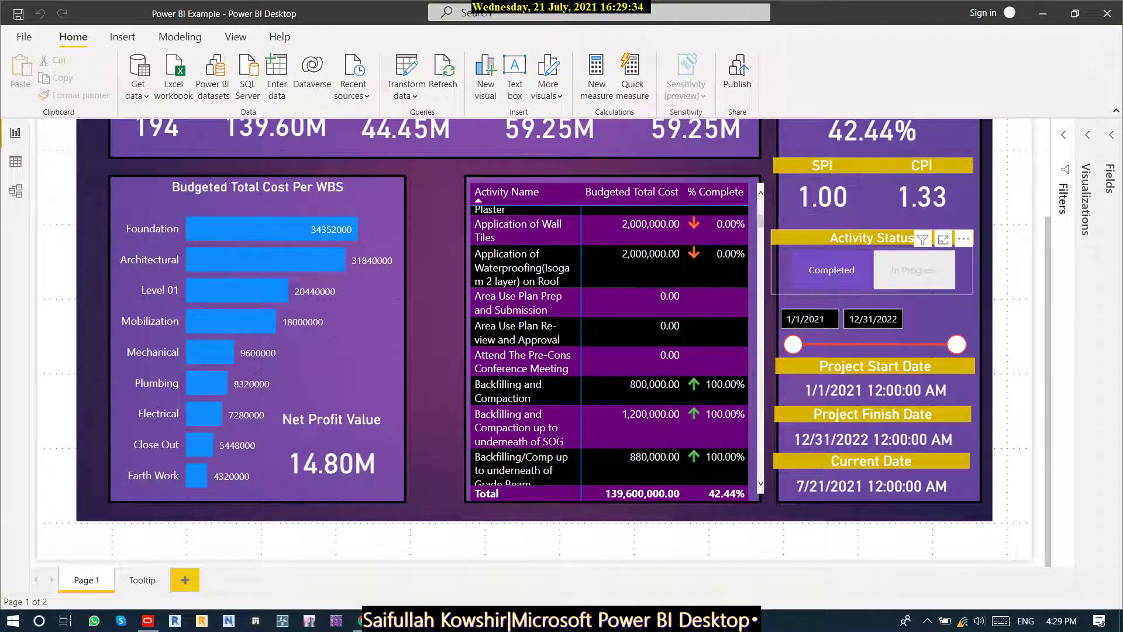
{"action": "scroll", "coordinate": [532, 342], "scroll_direction": "up", "scroll_amount": 3}
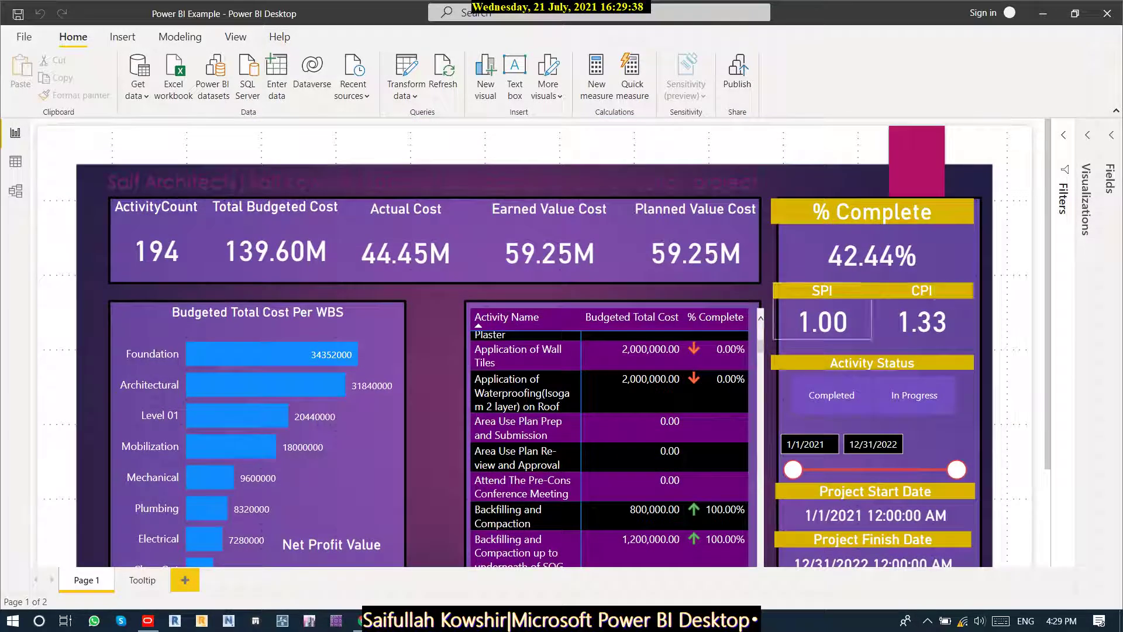
{"action": "left_click", "coordinate": [443, 76]}
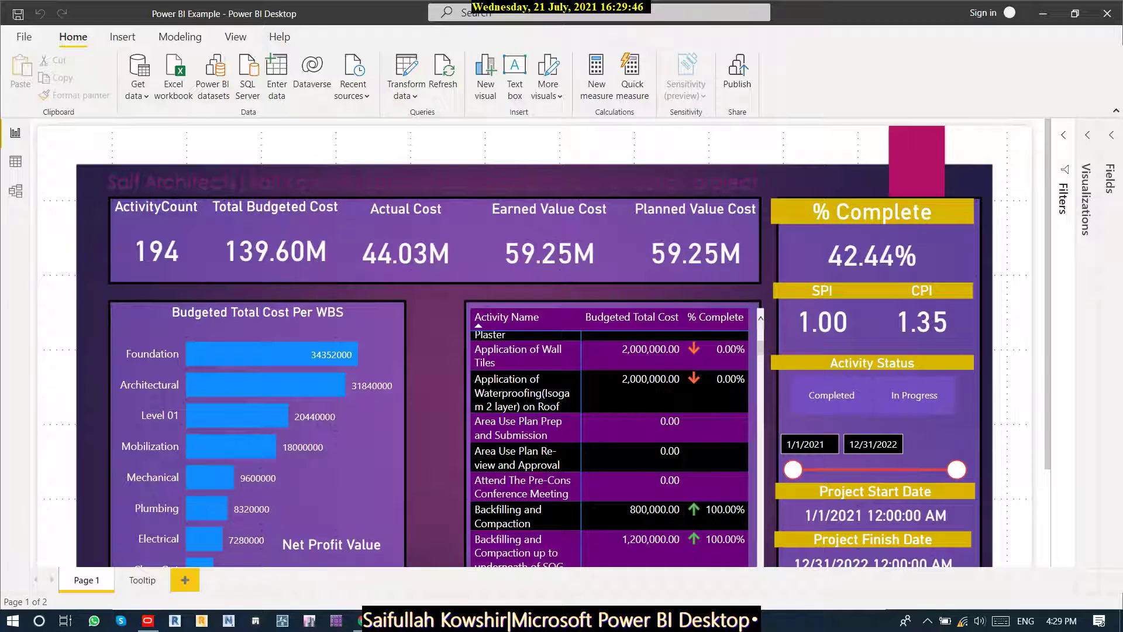
Review the Net Profit Value and filter the dashboard by Foundation in the Budgeted Total Cost Per WBS chart.
{"action": "scroll", "coordinate": [330, 457], "scroll_direction": "down", "scroll_amount": 3}
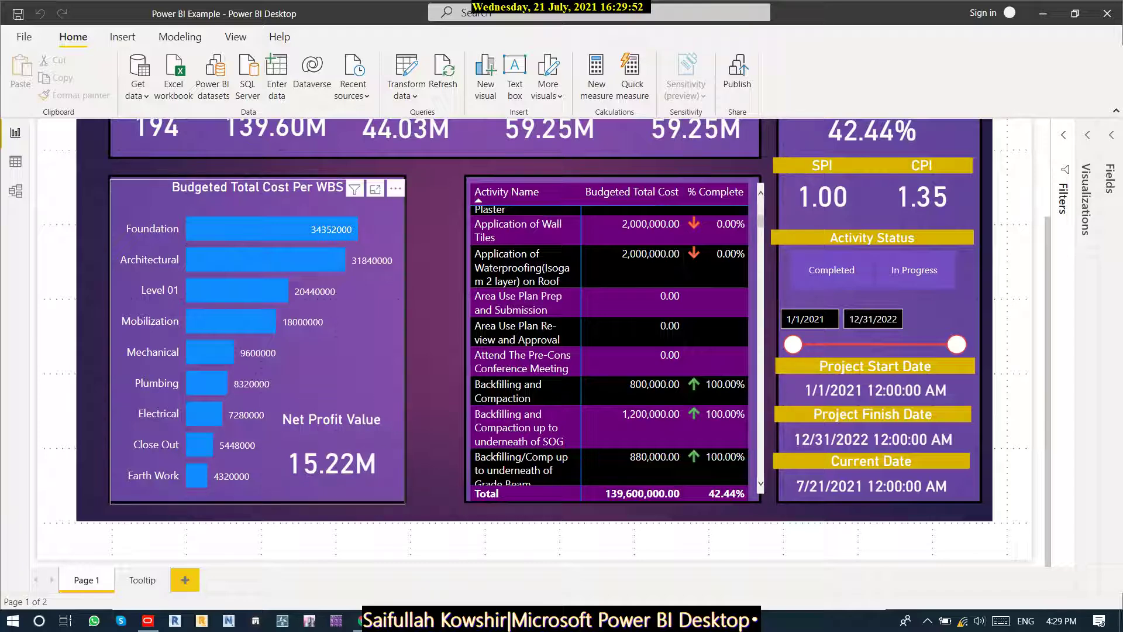
{"action": "left_click", "coordinate": [272, 229]}
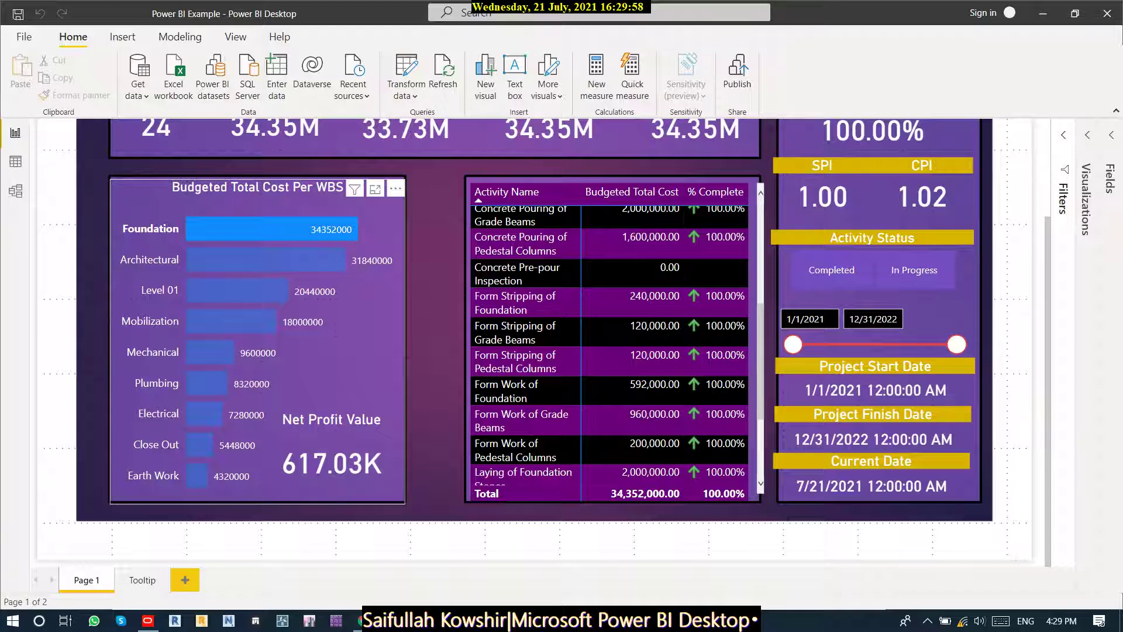
Filter the dashboard by Architectural in the Budgeted Total Cost Per WBS chart and examine its tooltip and summary cards.
{"action": "left_click", "coordinate": [265, 260]}
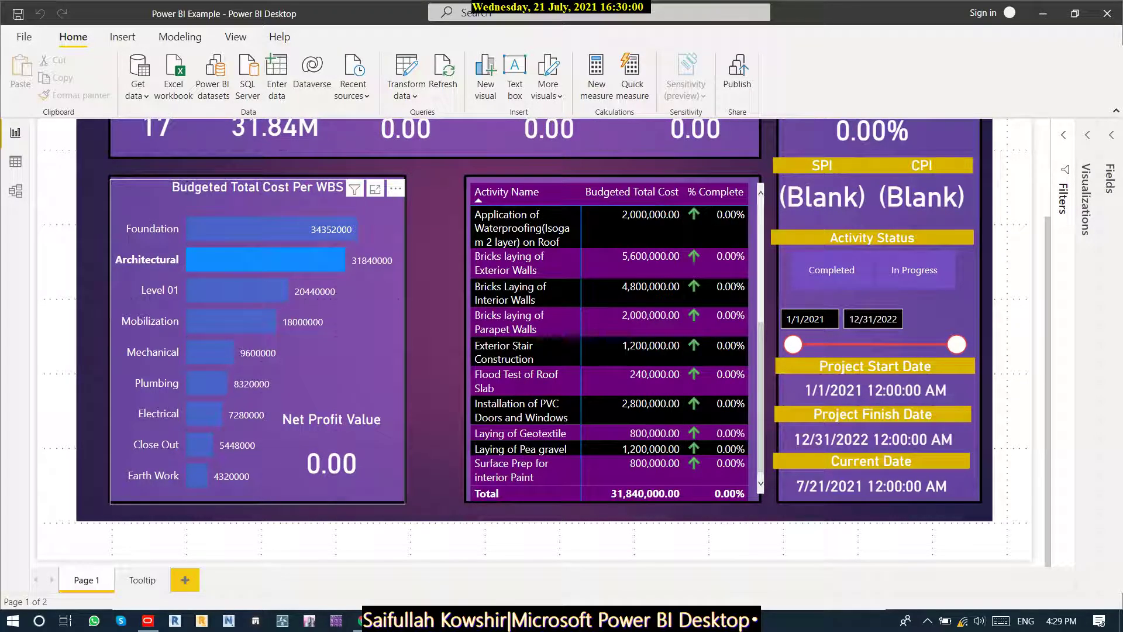
{"action": "mouse_move", "coordinate": [275, 259]}
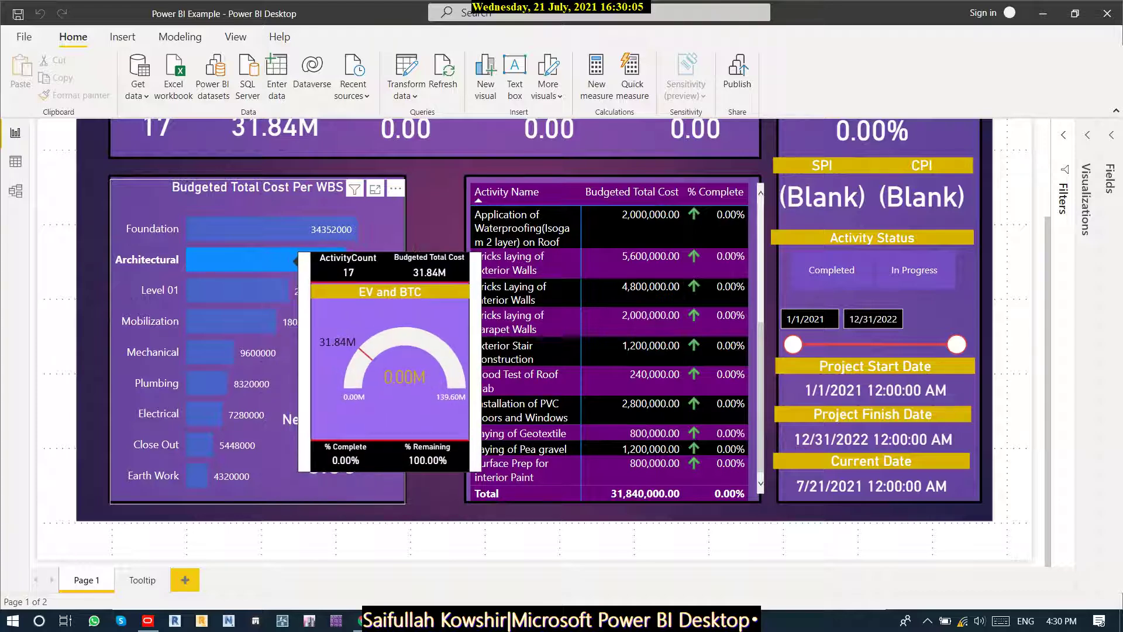
{"action": "scroll", "coordinate": [293, 260], "scroll_direction": "up", "scroll_amount": 4}
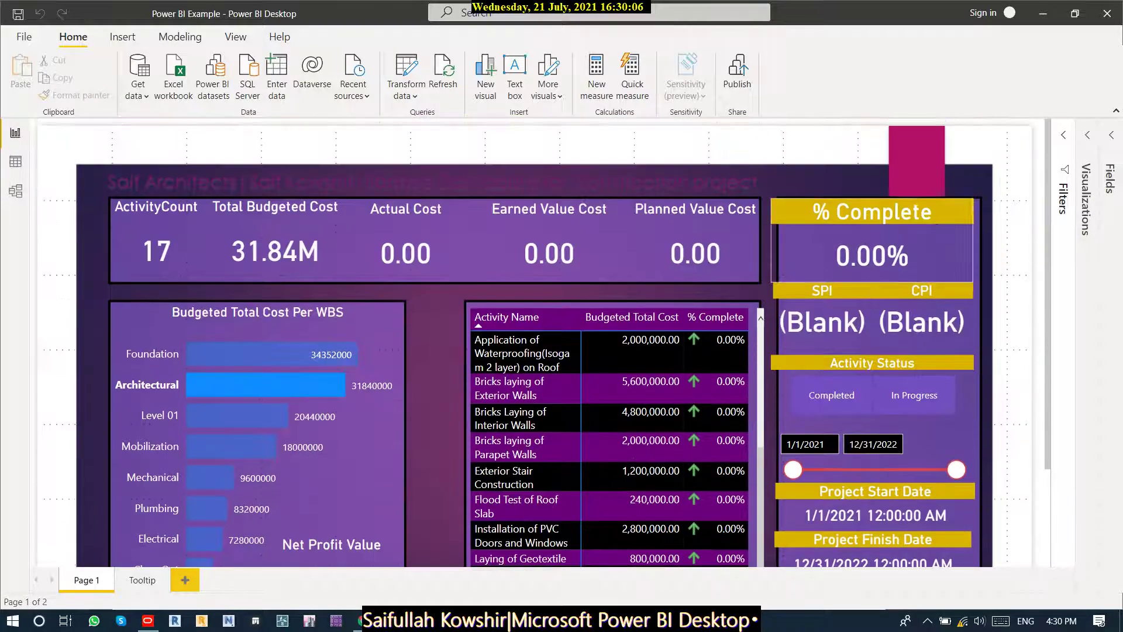
Filter the dashboard by Level 01 and examine its cost cards, SPI and CPI, activity table and Net Profit Value.
{"action": "left_click", "coordinate": [246, 416]}
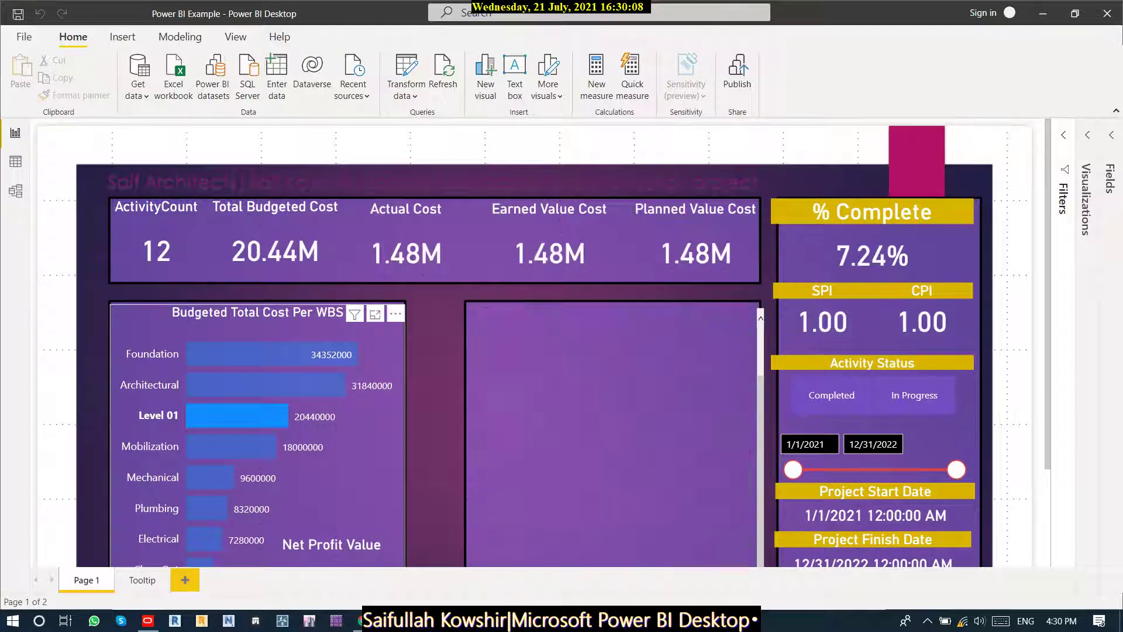
{"action": "mouse_move", "coordinate": [243, 416]}
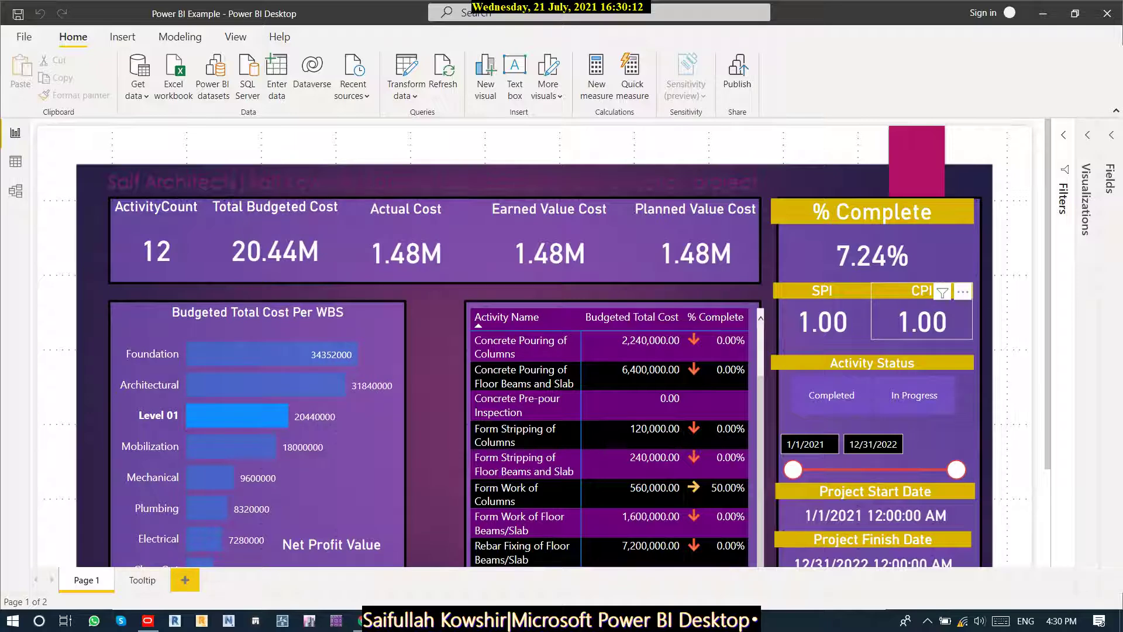
{"action": "scroll", "coordinate": [543, 342], "scroll_direction": "down", "scroll_amount": 3}
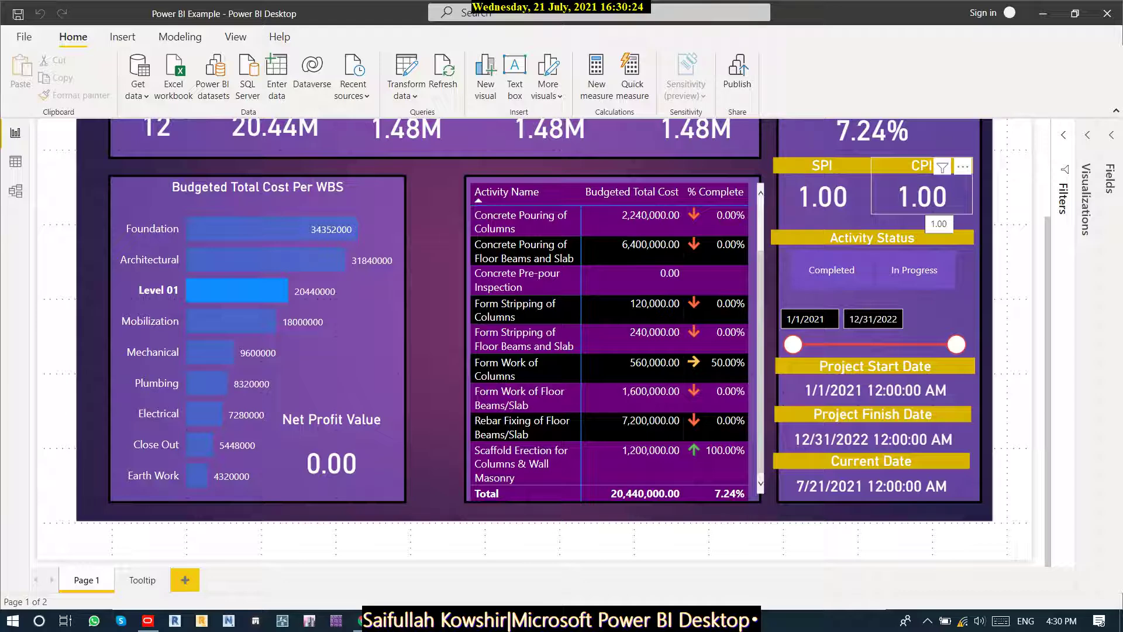
{"action": "scroll", "coordinate": [609, 351], "scroll_direction": "up", "scroll_amount": 5}
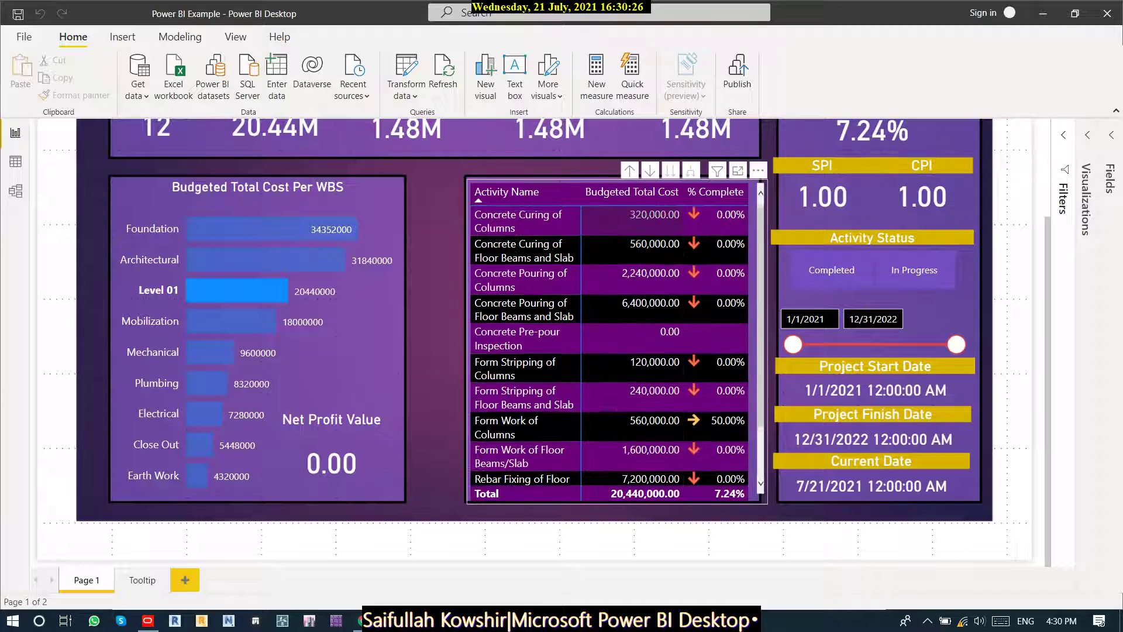
{"action": "scroll", "coordinate": [608, 351], "scroll_direction": "up", "scroll_amount": 3}
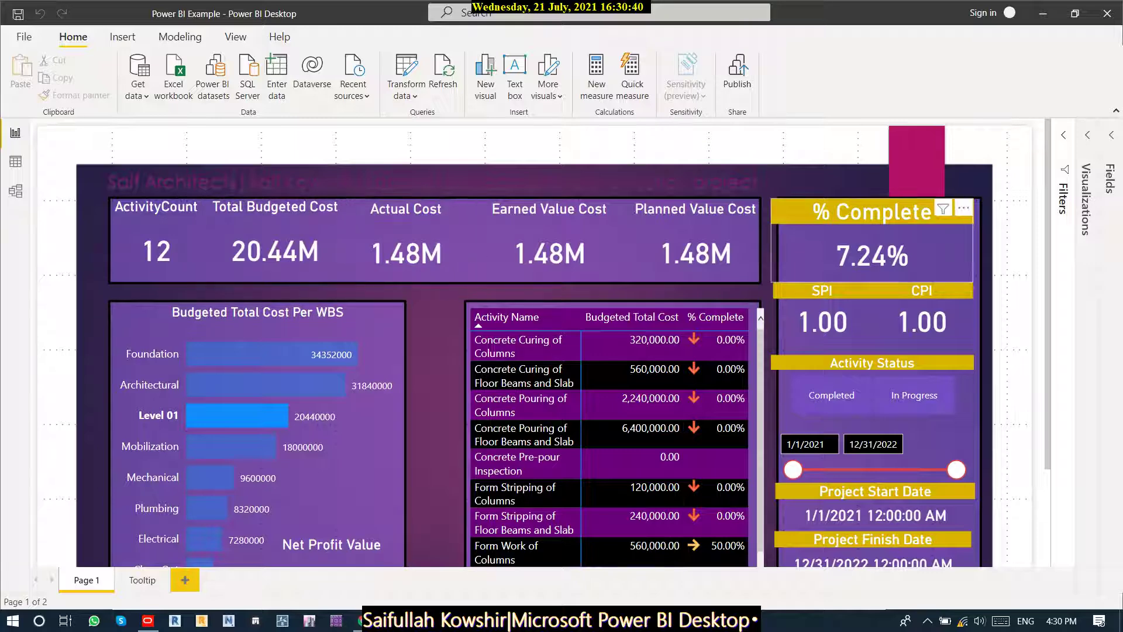
{"action": "scroll", "coordinate": [871, 293], "scroll_direction": "down", "scroll_amount": 3}
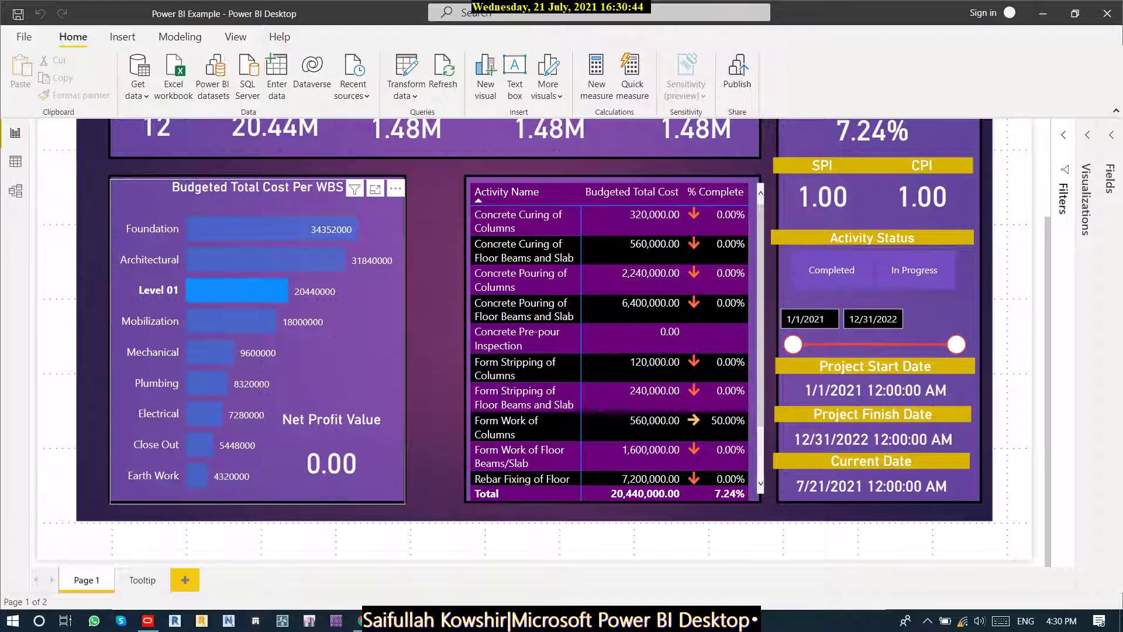
Compare the WBS chart tooltips of Level 01, Architectural and Foundation, and filter the dashboard by Foundation.
{"action": "mouse_move", "coordinate": [248, 290]}
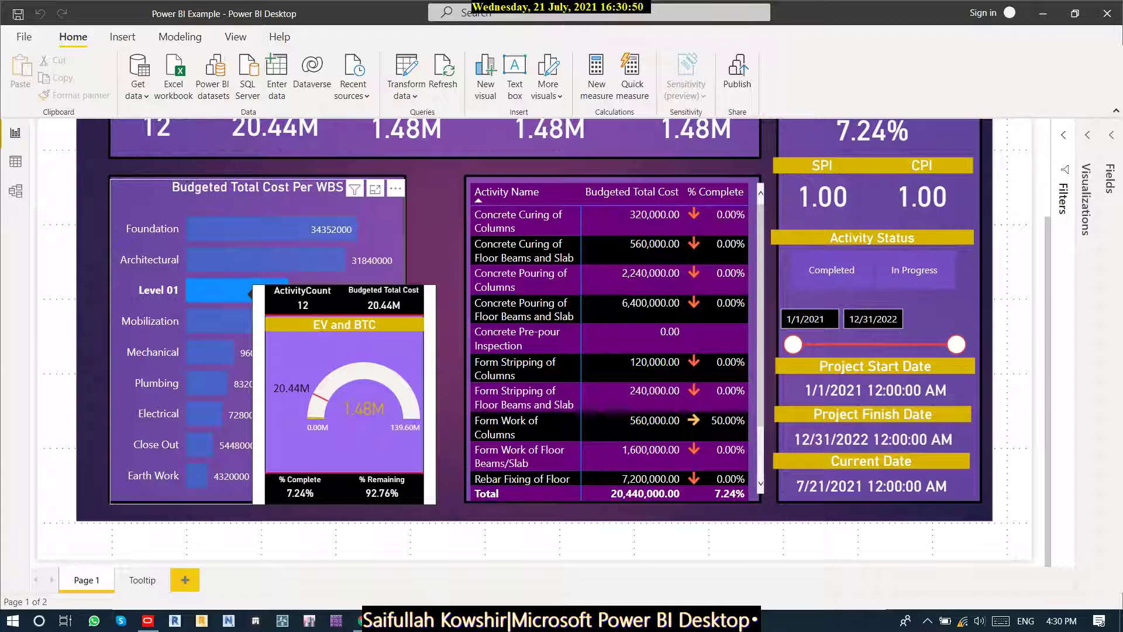
{"action": "mouse_move", "coordinate": [248, 259]}
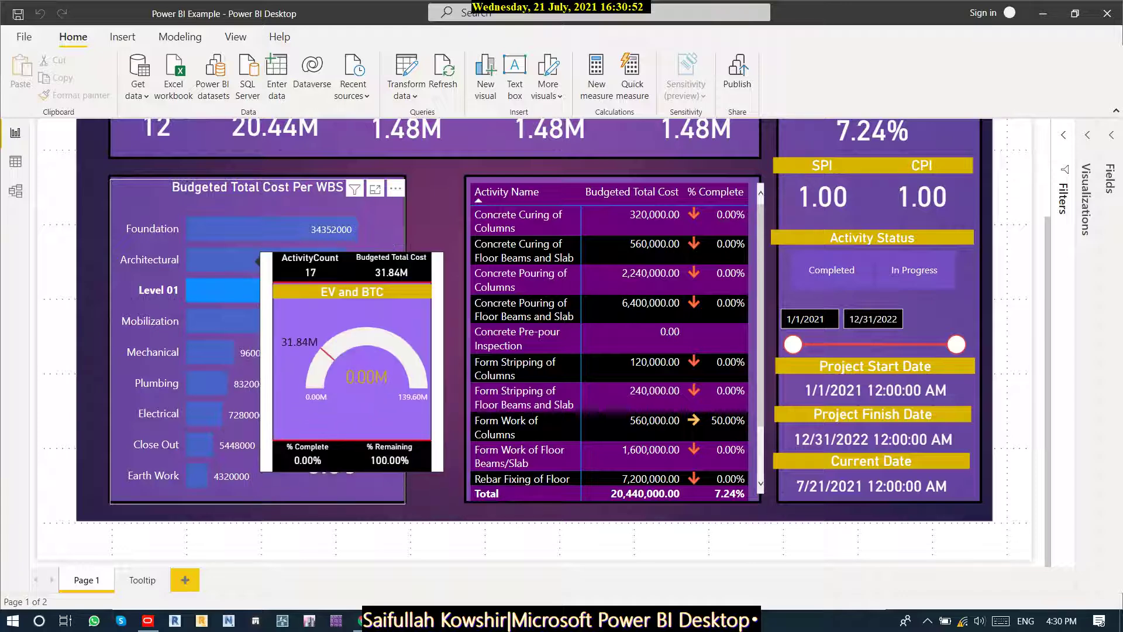
{"action": "mouse_move", "coordinate": [249, 228]}
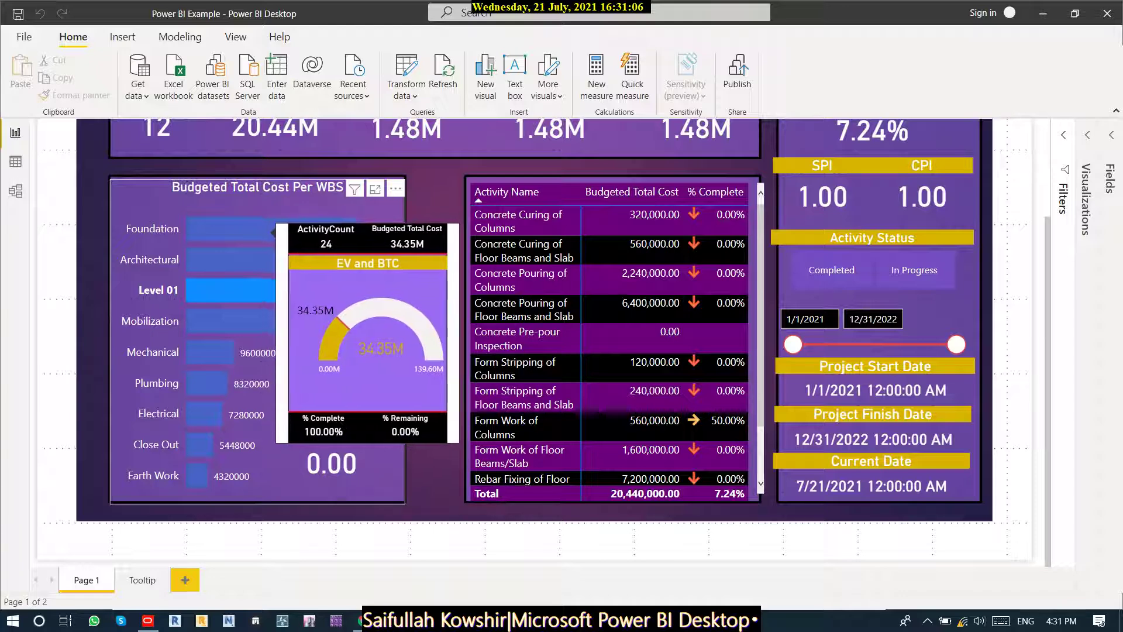
{"action": "left_click", "coordinate": [270, 229]}
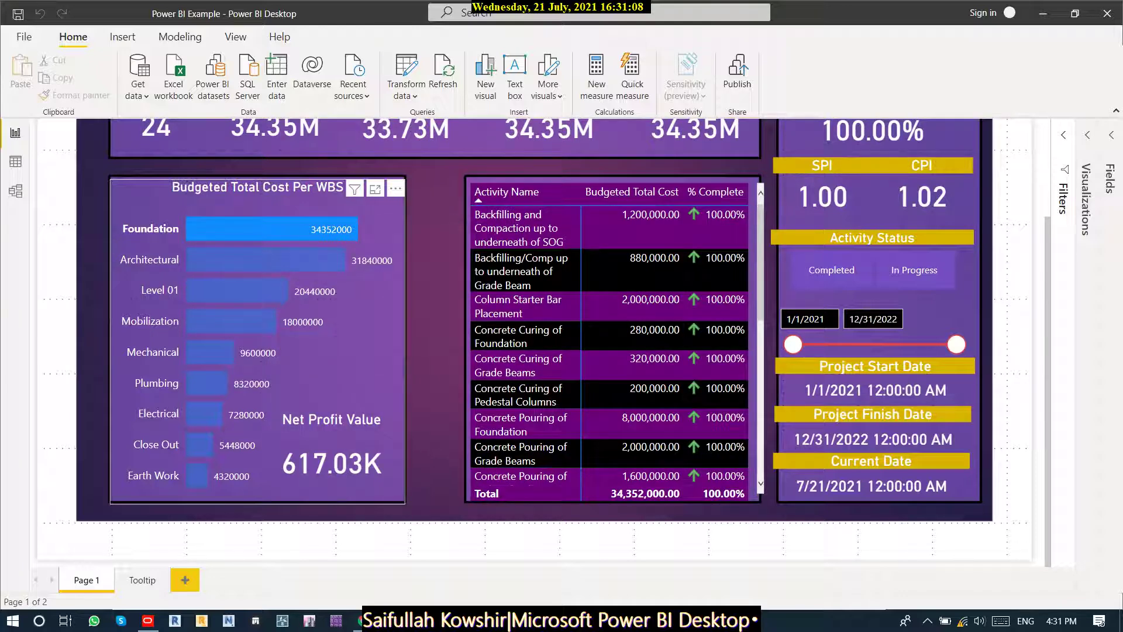
{"action": "mouse_move", "coordinate": [295, 229]}
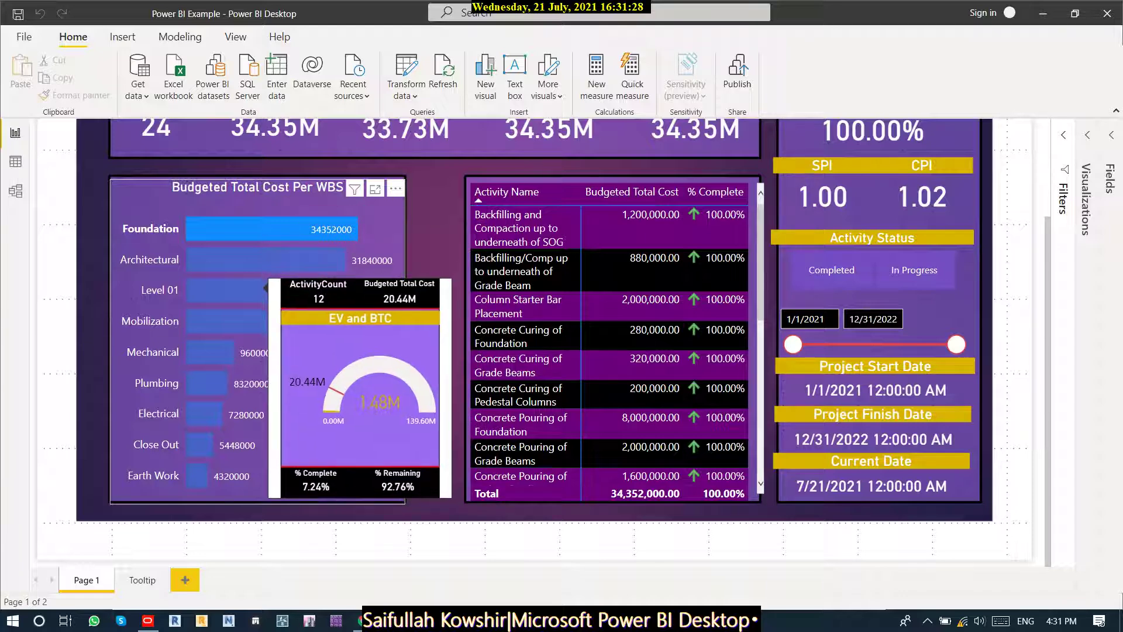
Filter the dashboard by Mobilization and by Mechanical to compare their net profit and activity figures.
{"action": "mouse_move", "coordinate": [252, 320]}
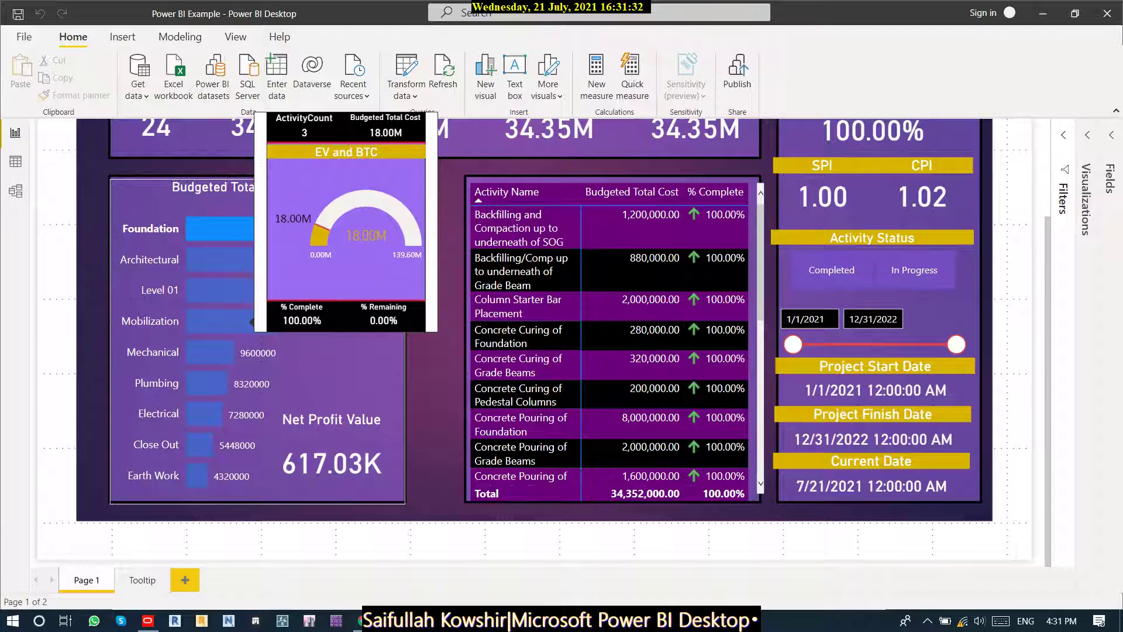
{"action": "left_click", "coordinate": [252, 321]}
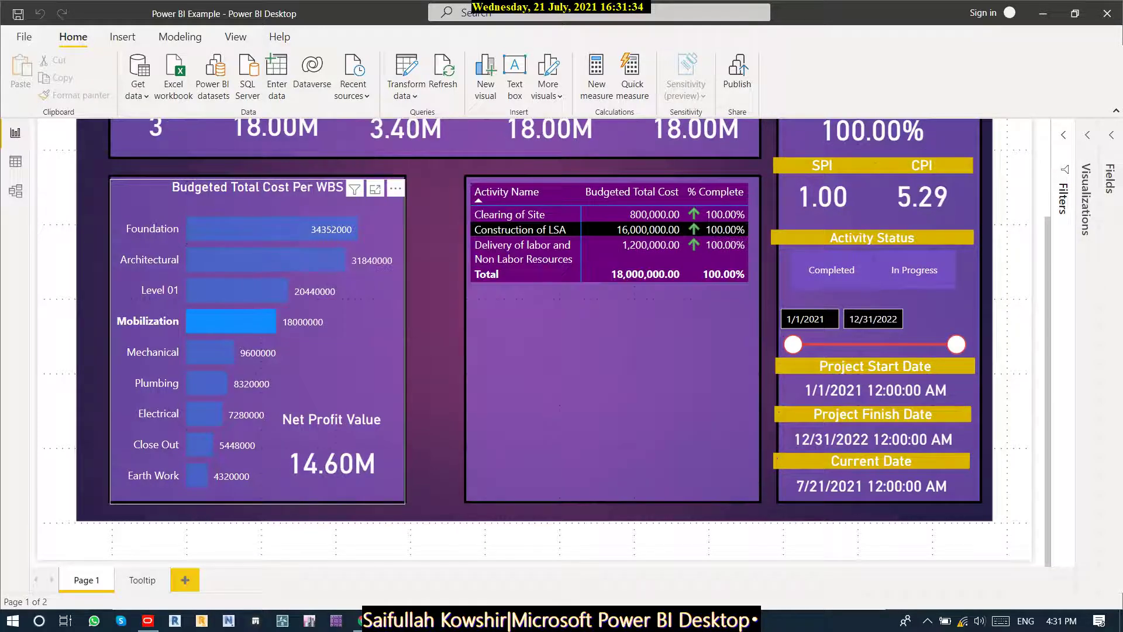
{"action": "left_click", "coordinate": [218, 351]}
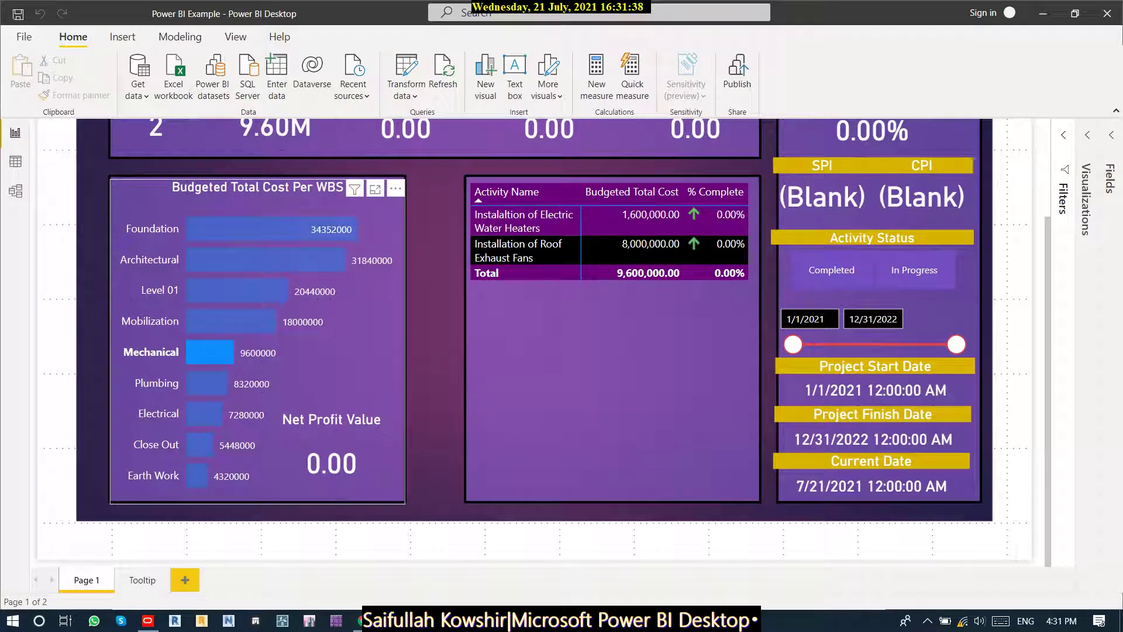
{"action": "left_click", "coordinate": [230, 321]}
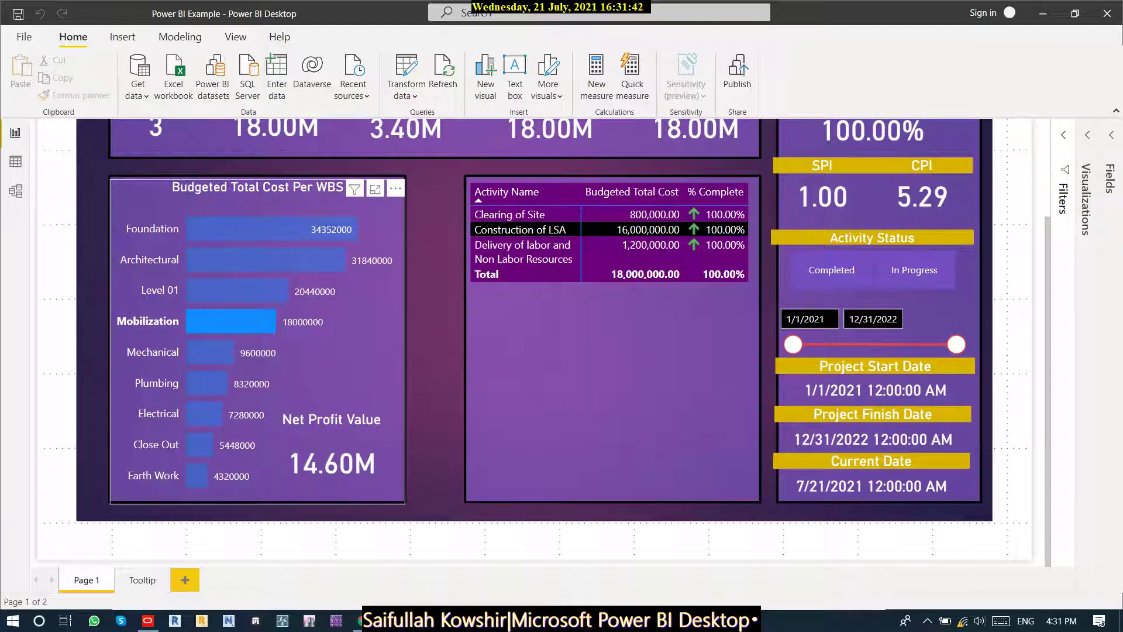
{"action": "left_click", "coordinate": [229, 321]}
Clear the Foundation filter from the WBS chart and review the overall project figures on Page 1 and the Tooltip page.
{"action": "left_click", "coordinate": [245, 229]}
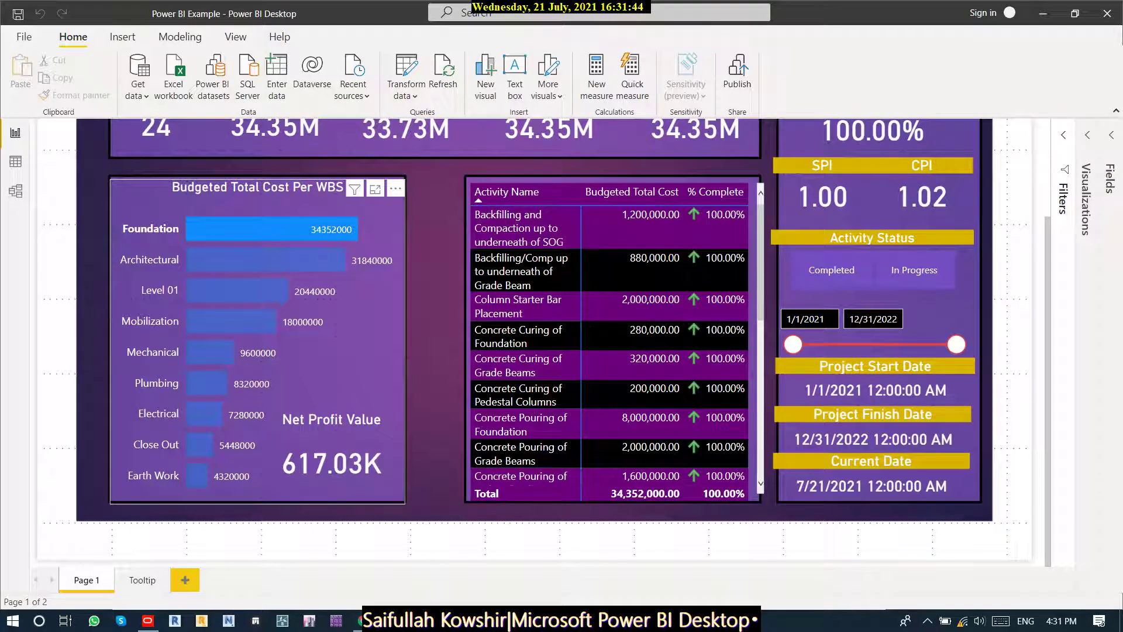
{"action": "left_click", "coordinate": [272, 229]}
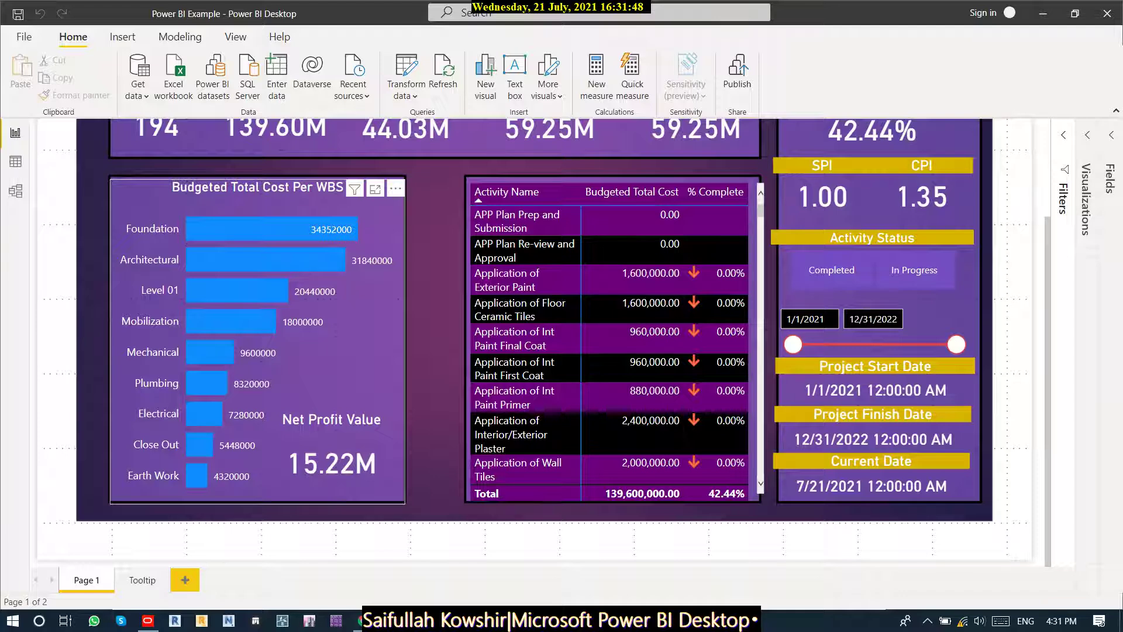
{"action": "scroll", "coordinate": [536, 342], "scroll_direction": "up", "scroll_amount": 3}
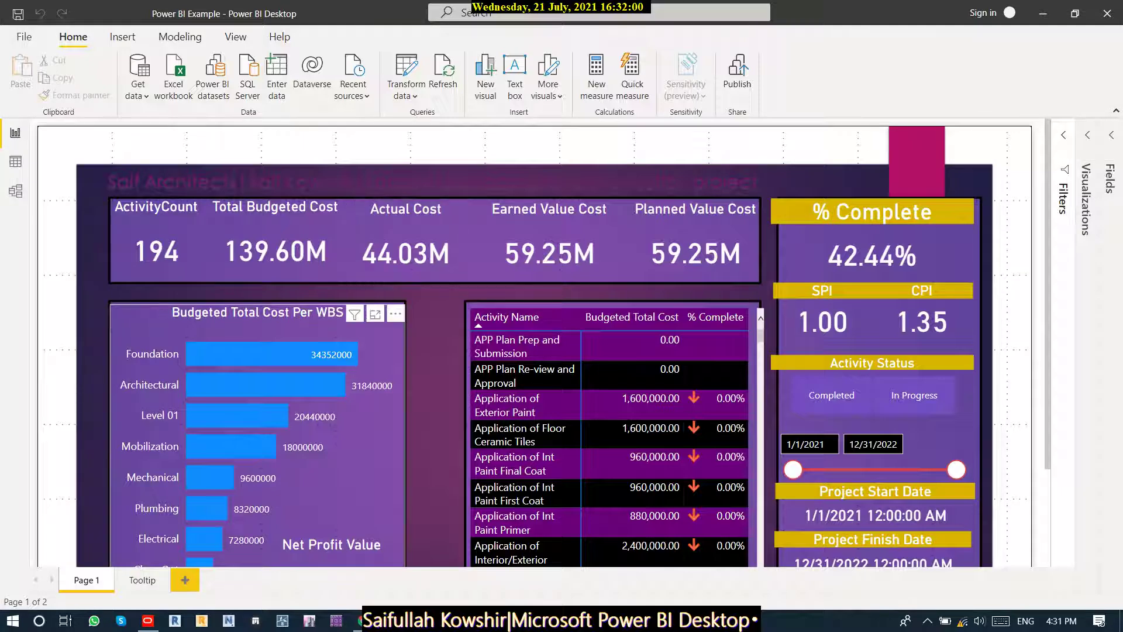
{"action": "left_click", "coordinate": [142, 579]}
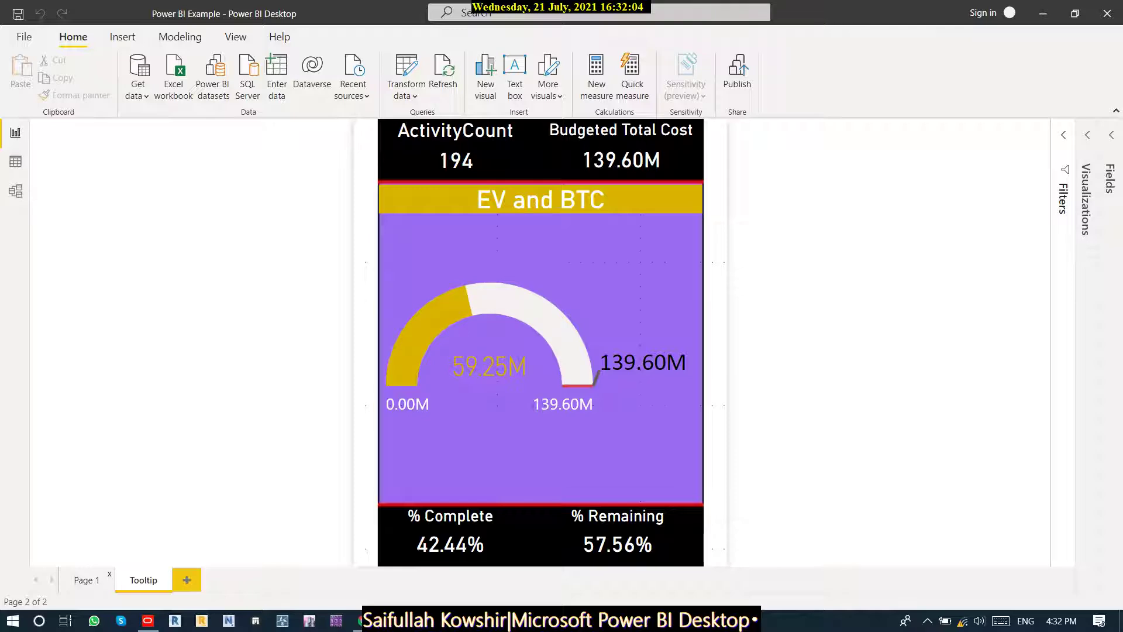
{"action": "left_click", "coordinate": [86, 579]}
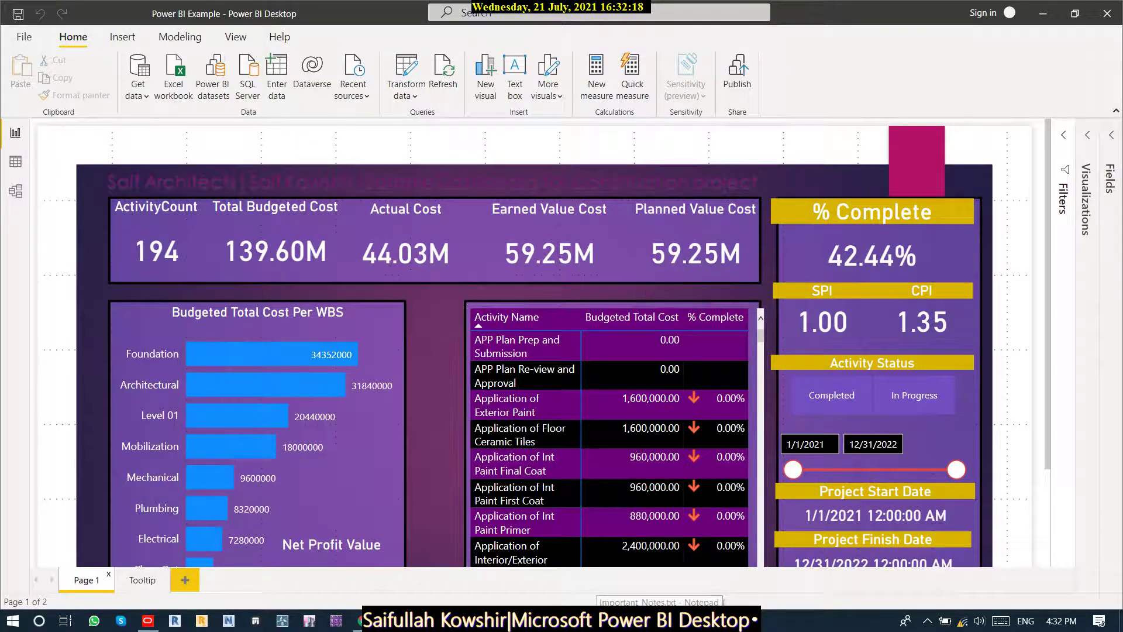
Minimize the File Explorer window, switch to Chrome and look over the Power BI downloads page.
{"action": "left_click", "coordinate": [633, 620]}
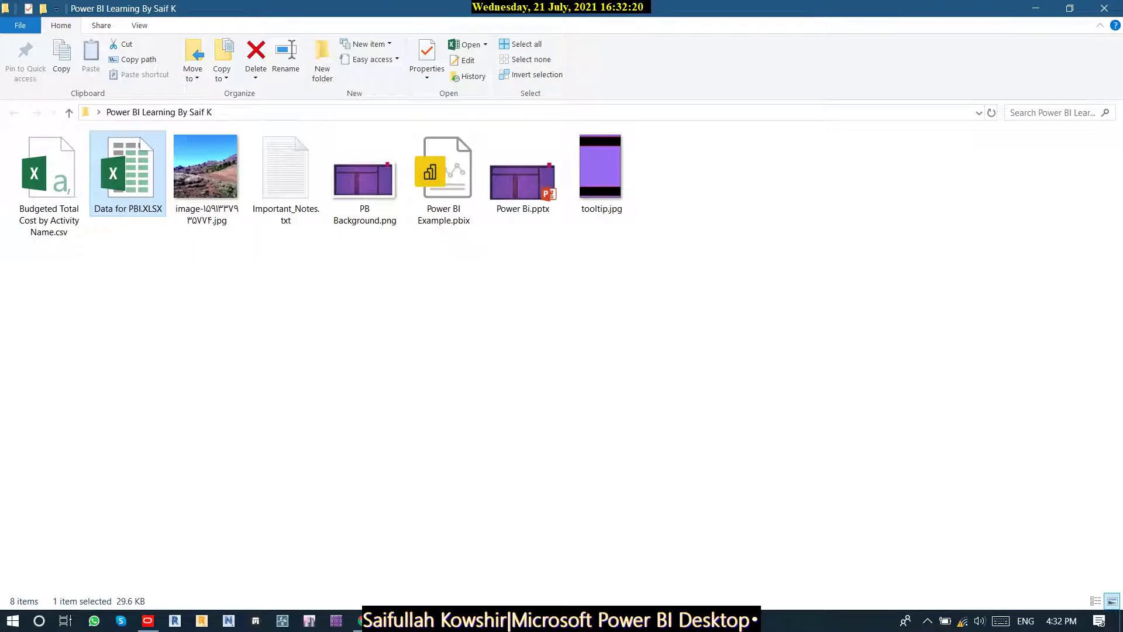
{"action": "left_click", "coordinate": [1035, 8]}
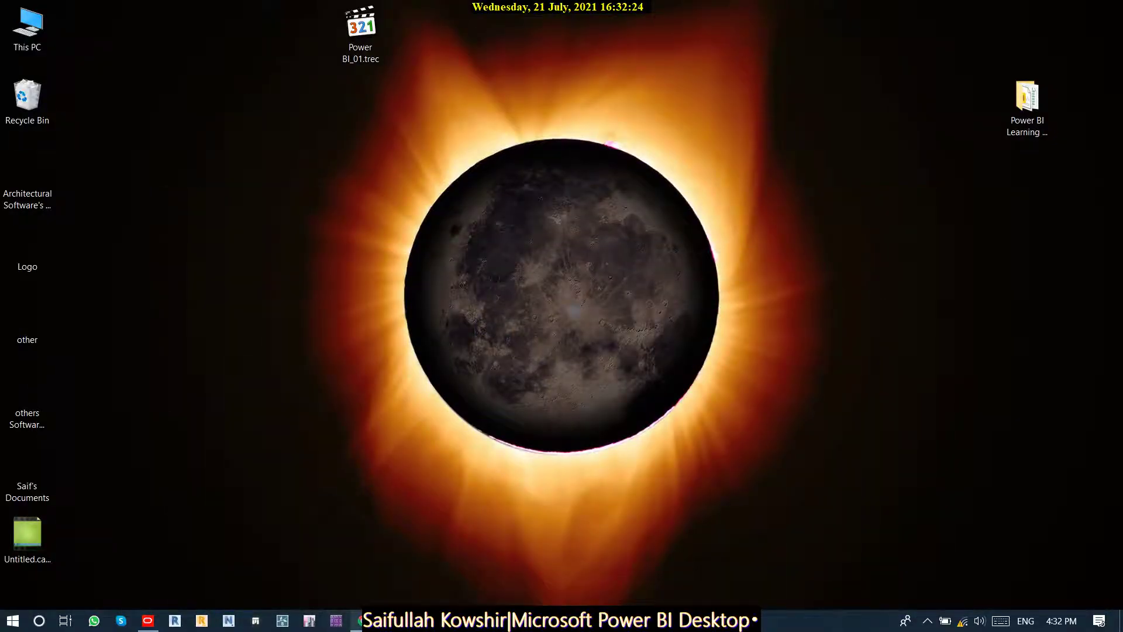
{"action": "left_click", "coordinate": [362, 620]}
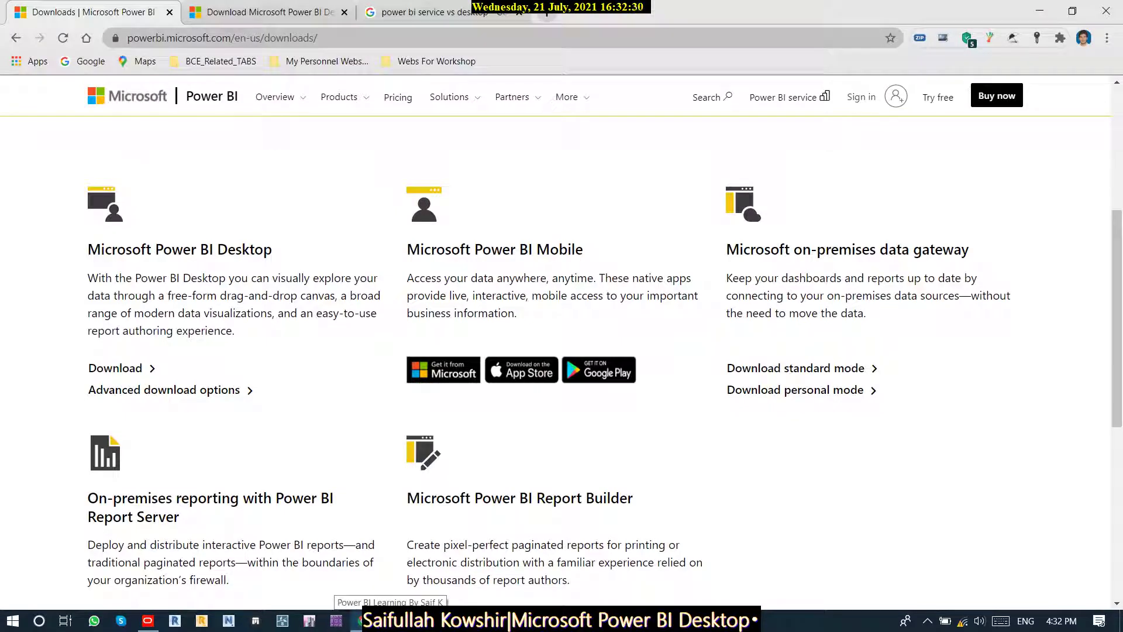
{"action": "key", "text": "Home"}
{"action": "key", "text": "End"}
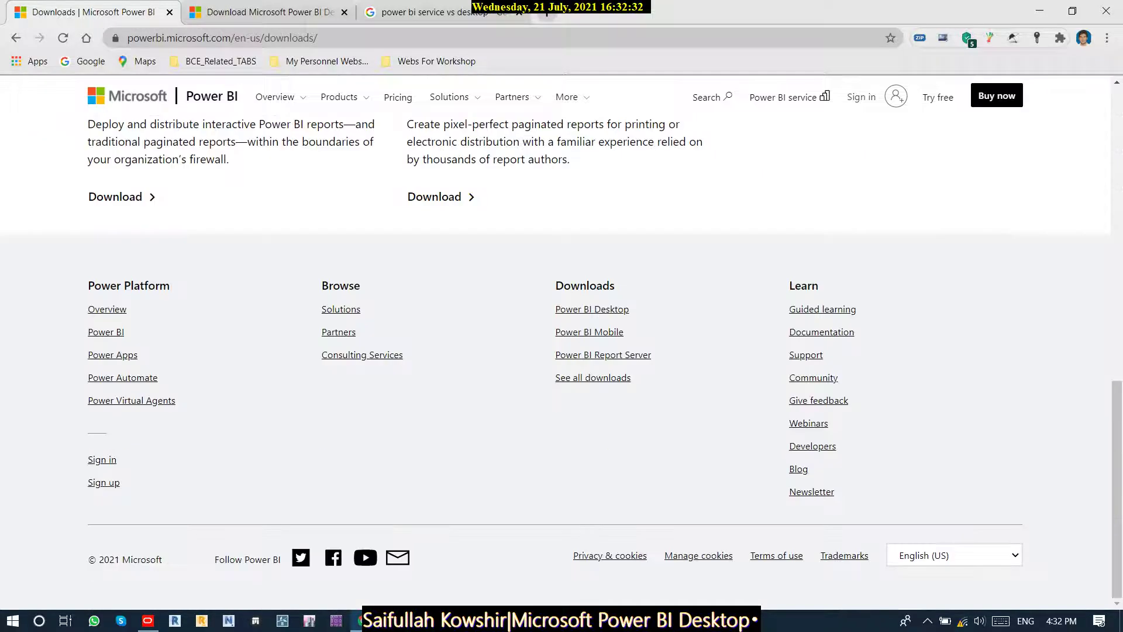
{"action": "key", "text": "Home"}
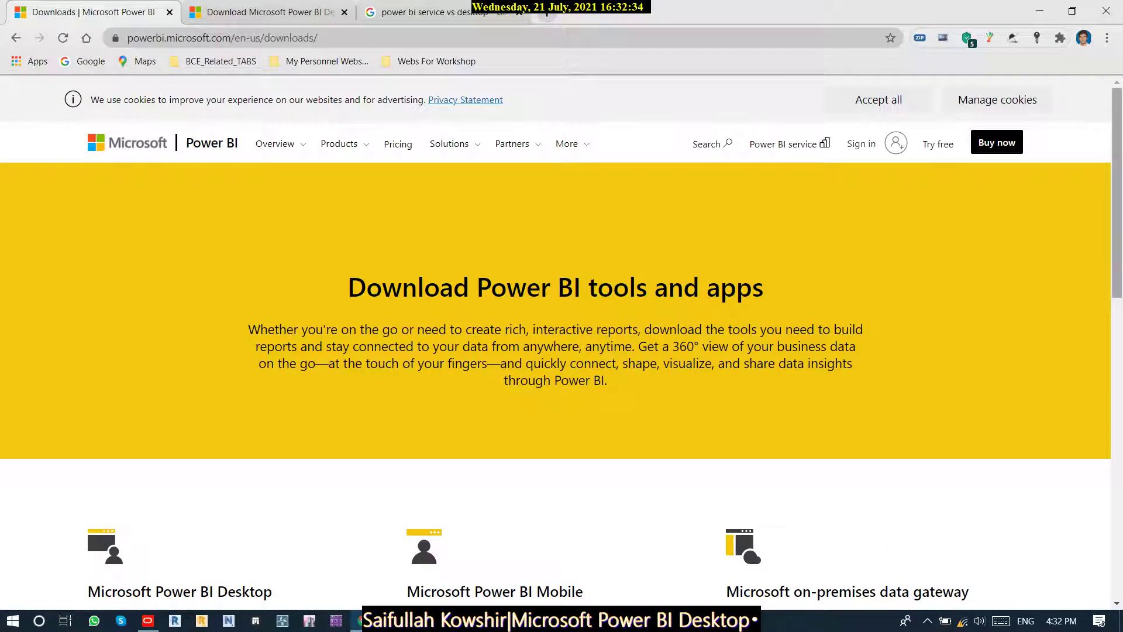
Find the Microsoft Power BI Desktop download option and view the Power BI search results in Microsoft Store.
{"action": "scroll", "coordinate": [561, 339], "scroll_direction": "down", "scroll_amount": 5}
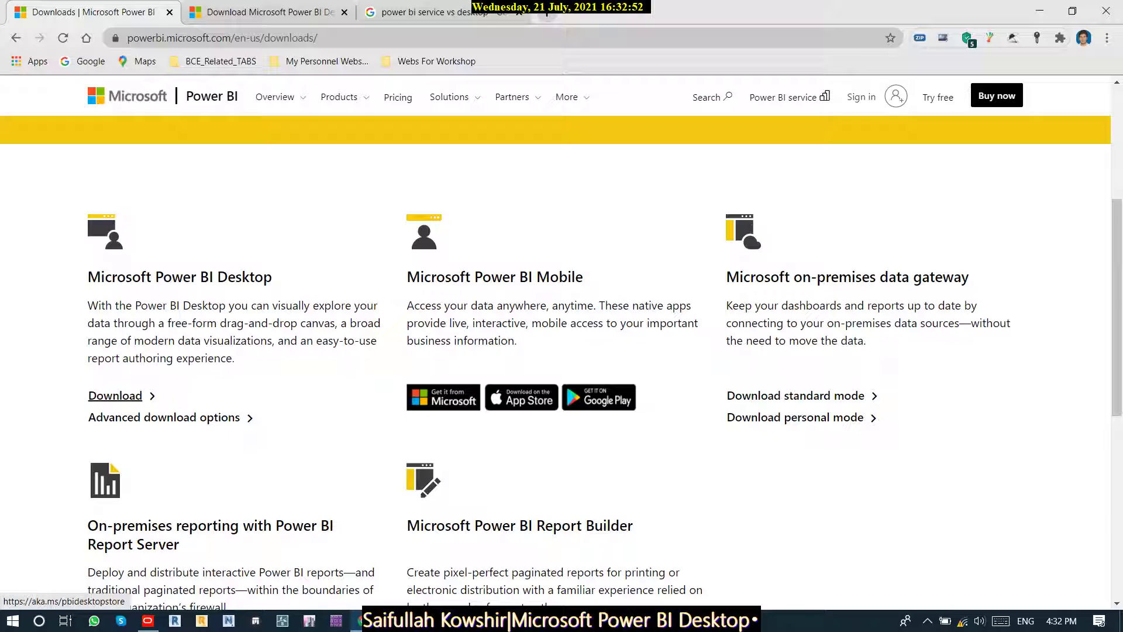
{"action": "key", "text": "alt+Tab"}
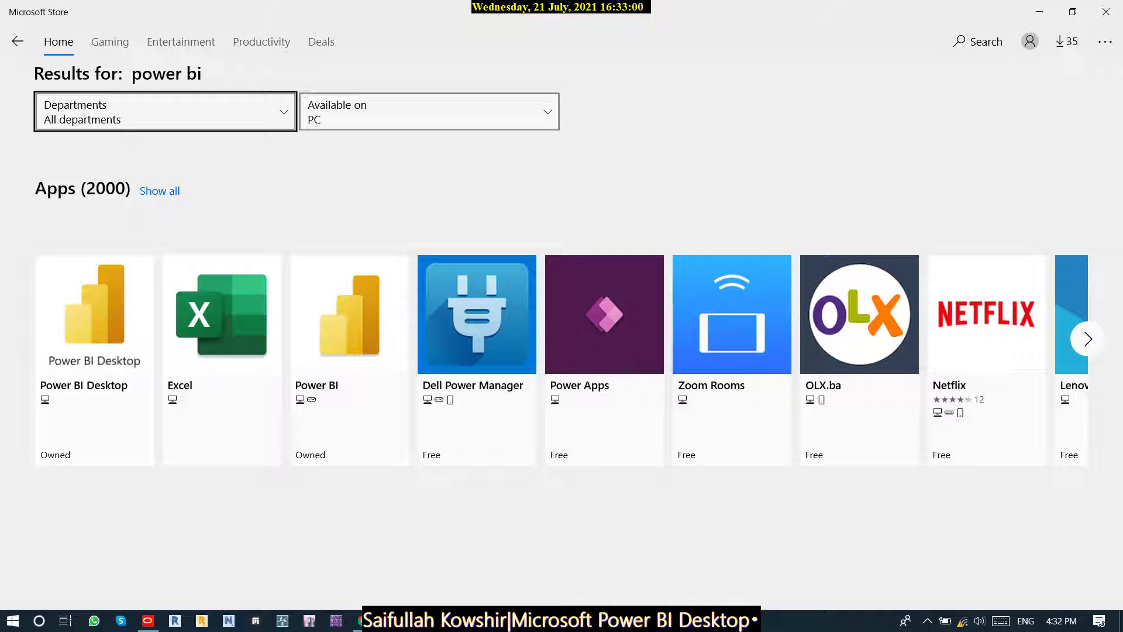
{"action": "left_click", "coordinate": [1039, 12]}
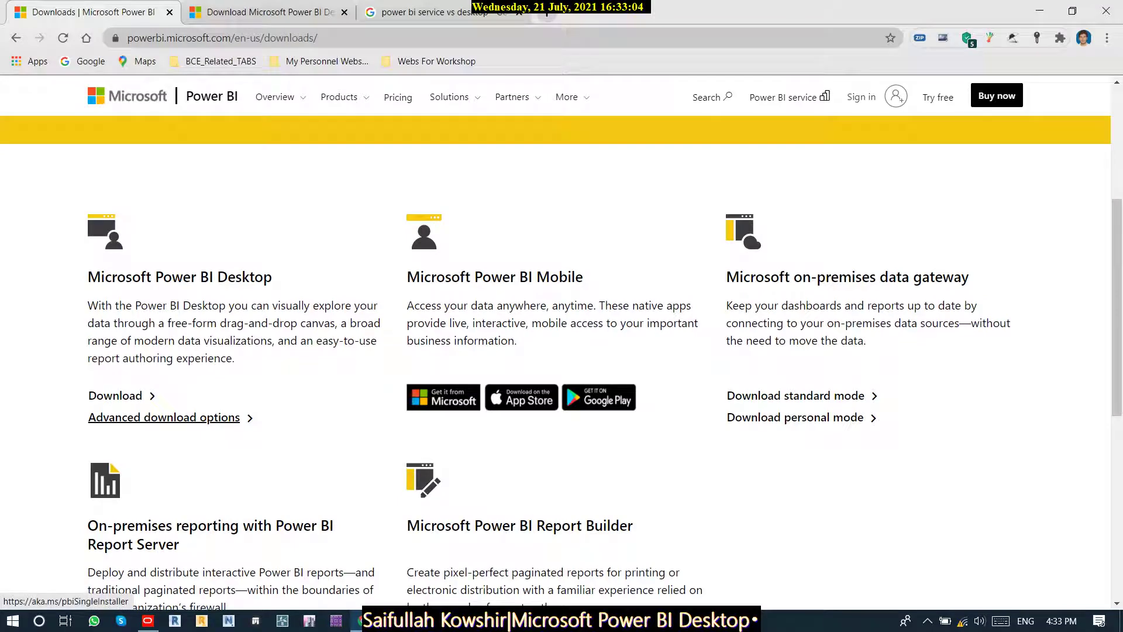
Review the Power BI Desktop page in the Microsoft Download Center and the Google results for "power bi service vs desktop", and return to the downloads page.
{"action": "left_click", "coordinate": [268, 13]}
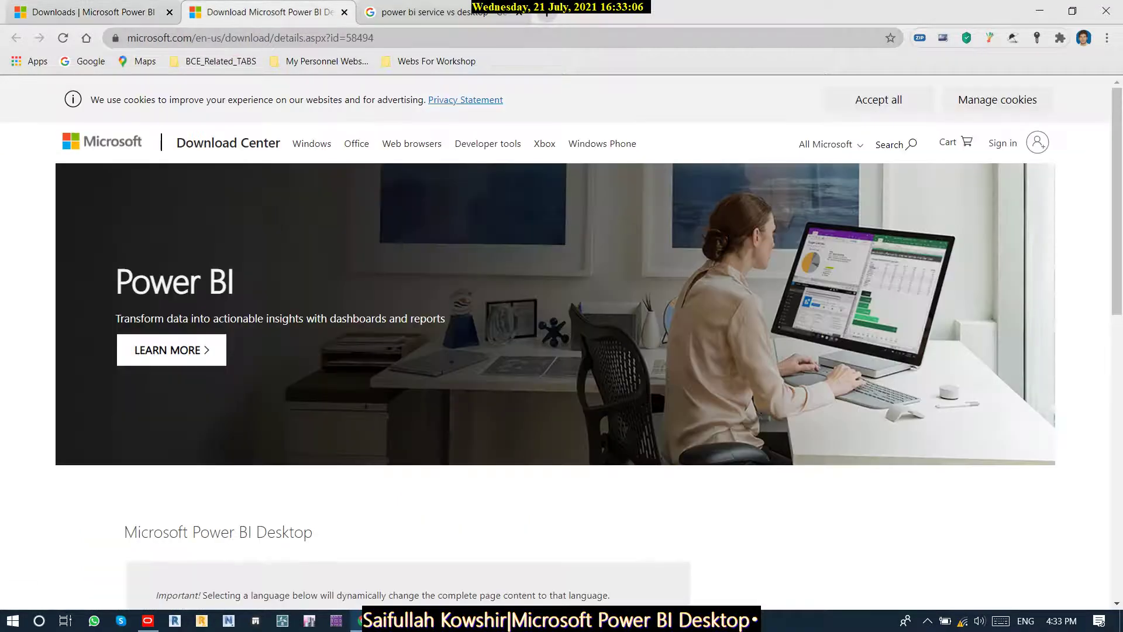
{"action": "scroll", "coordinate": [561, 316], "scroll_direction": "down", "scroll_amount": 1}
{"action": "scroll", "coordinate": [561, 315], "scroll_direction": "down", "scroll_amount": 2}
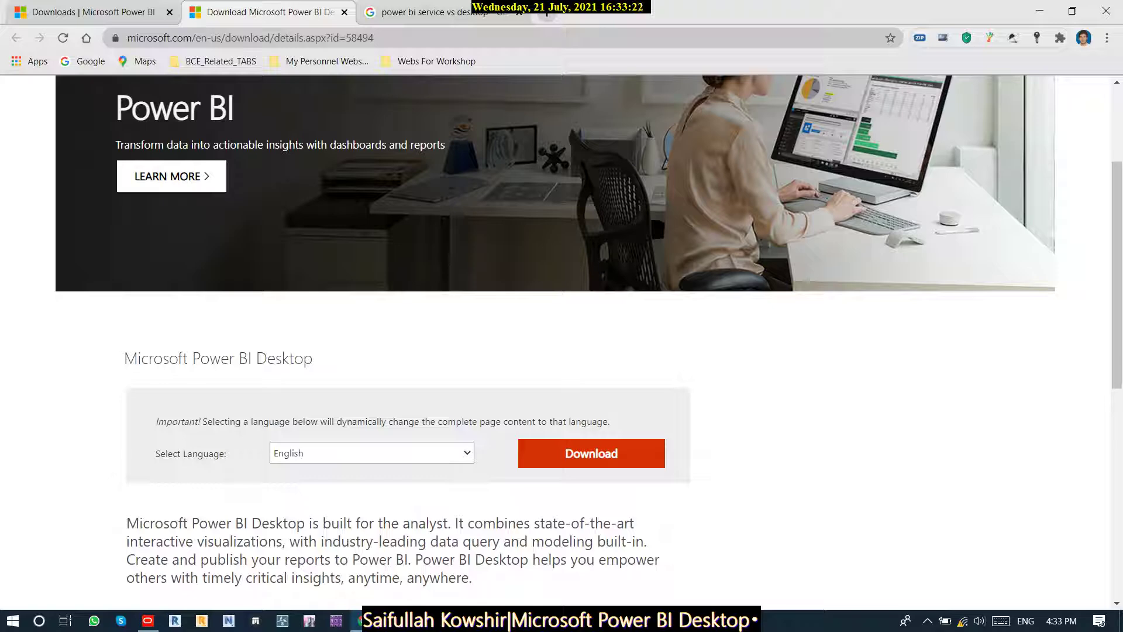
{"action": "left_click", "coordinate": [444, 12]}
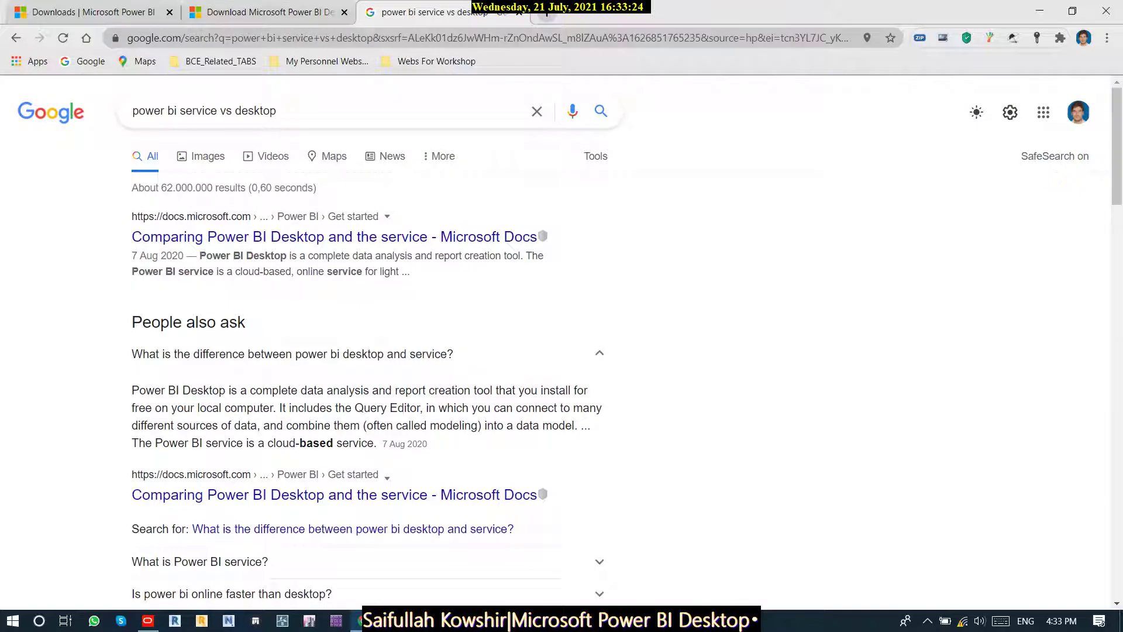
{"action": "left_click", "coordinate": [93, 12]}
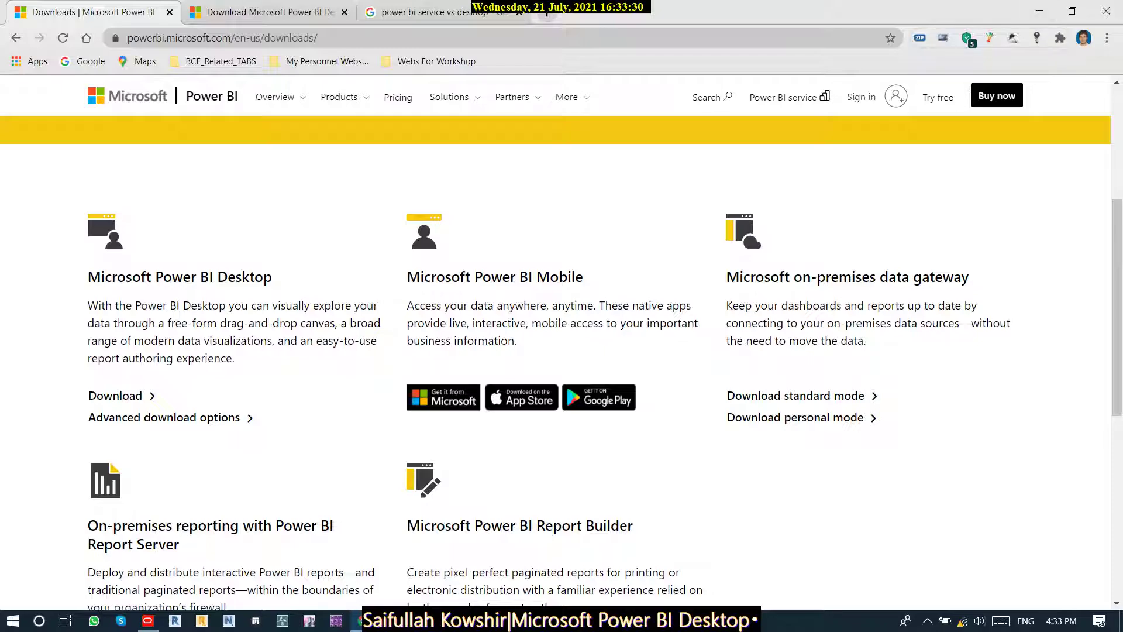
Minimize Chrome, switch to Important_Notes.txt in Notepad and go through the functions listed under Microsoft Power BI Desktop.
{"action": "left_click", "coordinate": [1039, 10]}
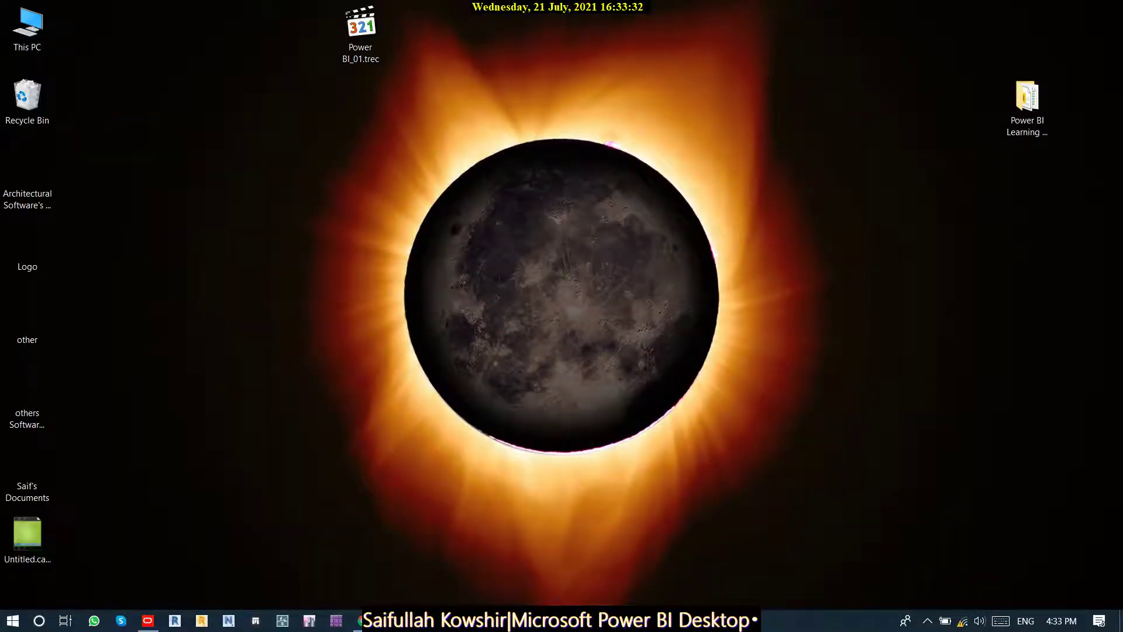
{"action": "key", "text": "alt+Tab"}
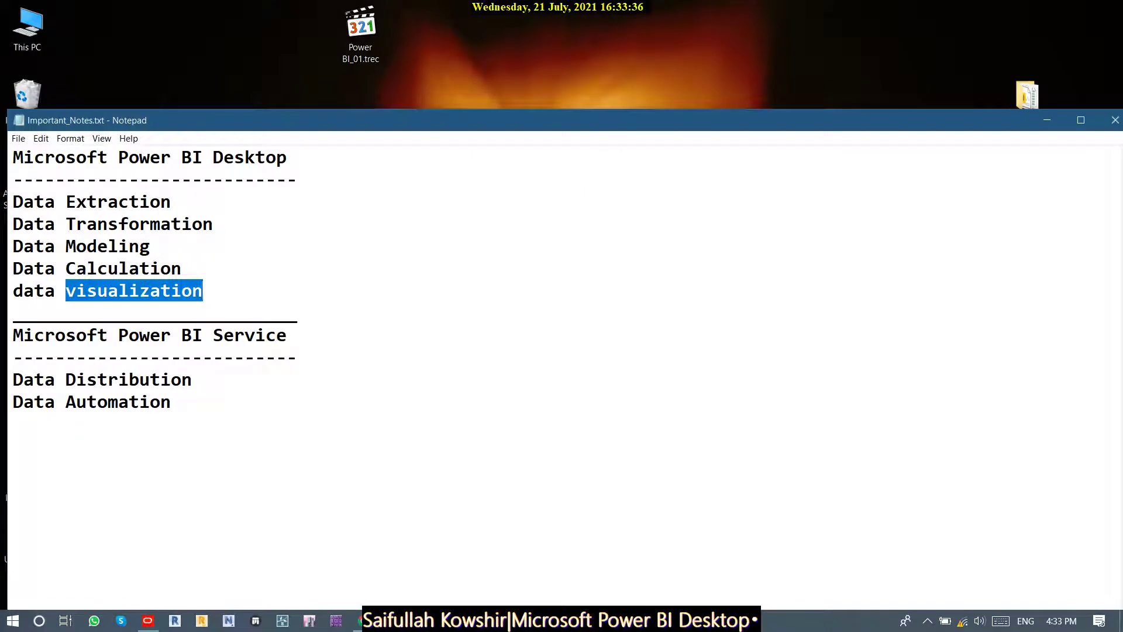
{"action": "left_click", "coordinate": [171, 202]}
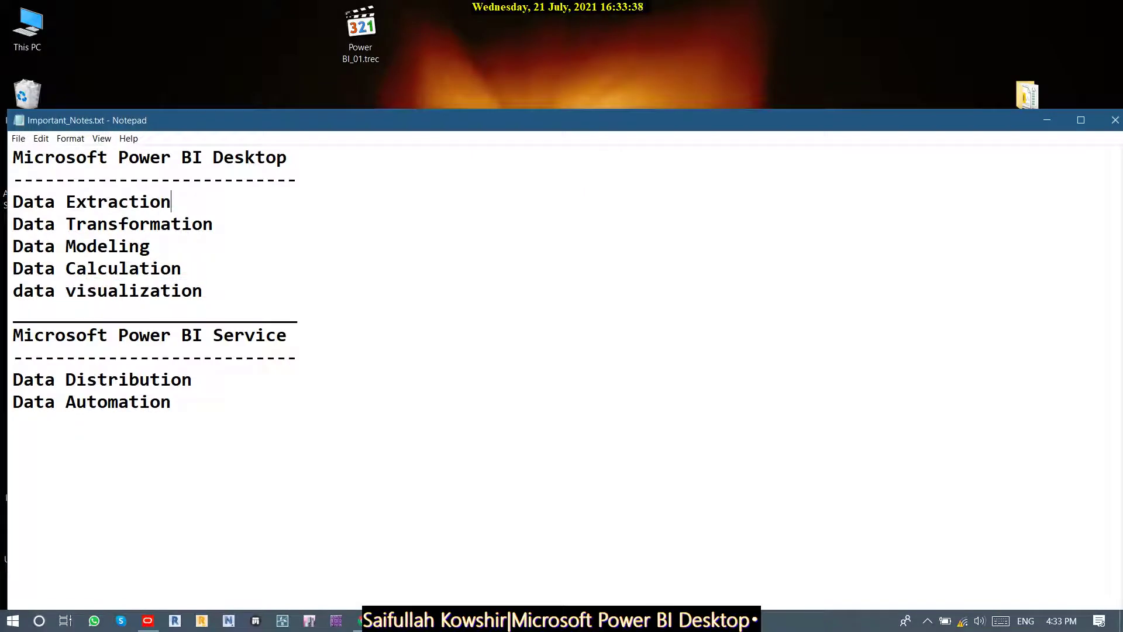
{"action": "key", "text": "shift+Left"}
{"action": "key", "text": "shift+Left"}
{"action": "key", "text": "shift+Left"}
{"action": "key", "text": "shift+Left"}
{"action": "key", "text": "shift+Left"}
{"action": "key", "text": "shift+Left"}
{"action": "key", "text": "shift+Left"}
{"action": "key", "text": "shift+Left"}
{"action": "key", "text": "shift+Left"}
{"action": "key", "text": "shift+Left"}
{"action": "key", "text": "shift+Left"}
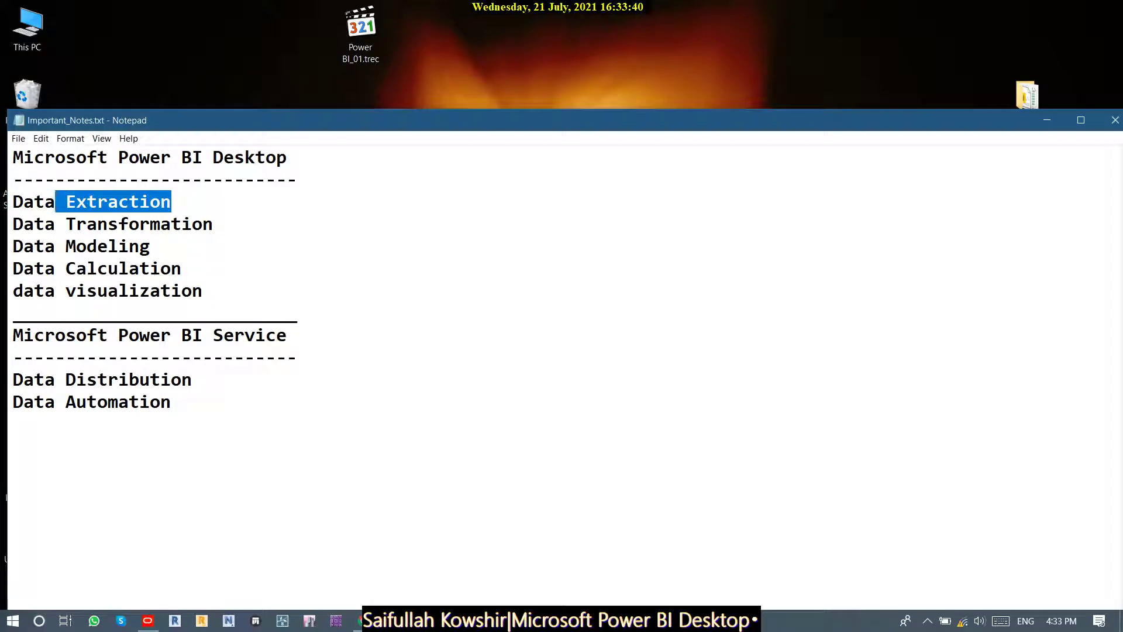
{"action": "left_click_drag", "start_coordinate": [213, 224], "coordinate": [67, 246]}
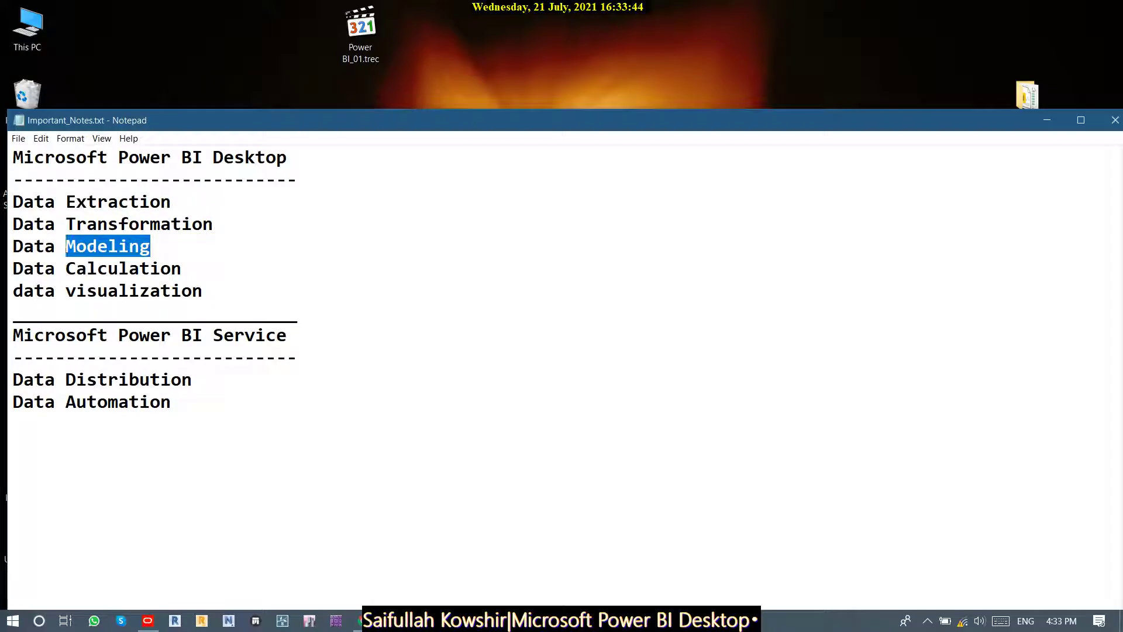
{"action": "left_click_drag", "start_coordinate": [182, 268], "coordinate": [66, 268]}
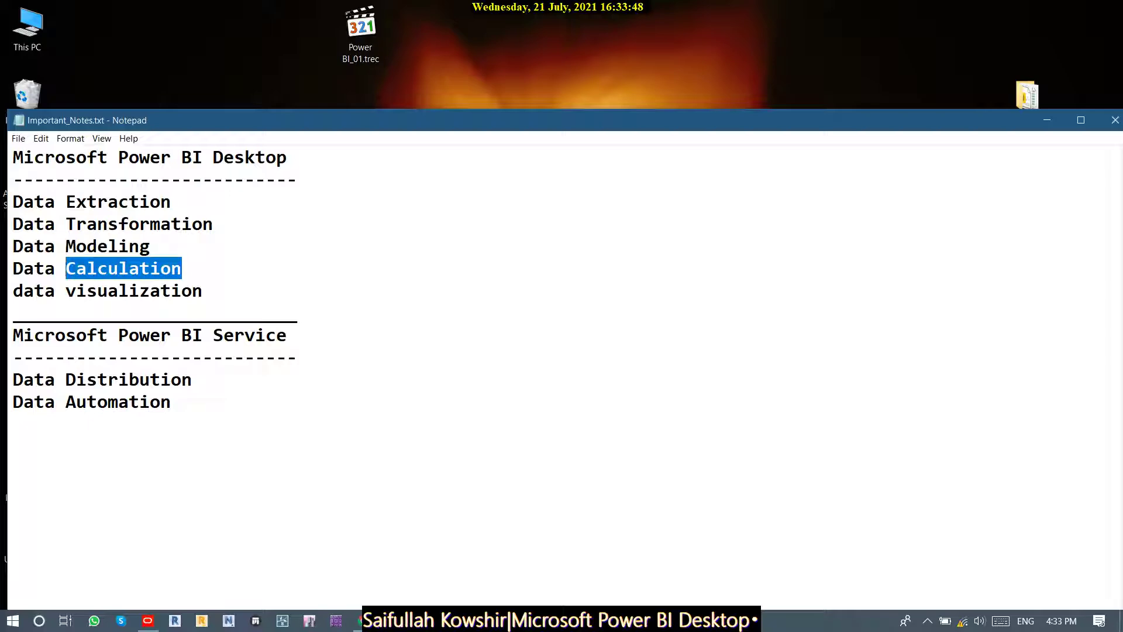
{"action": "left_click", "coordinate": [203, 290]}
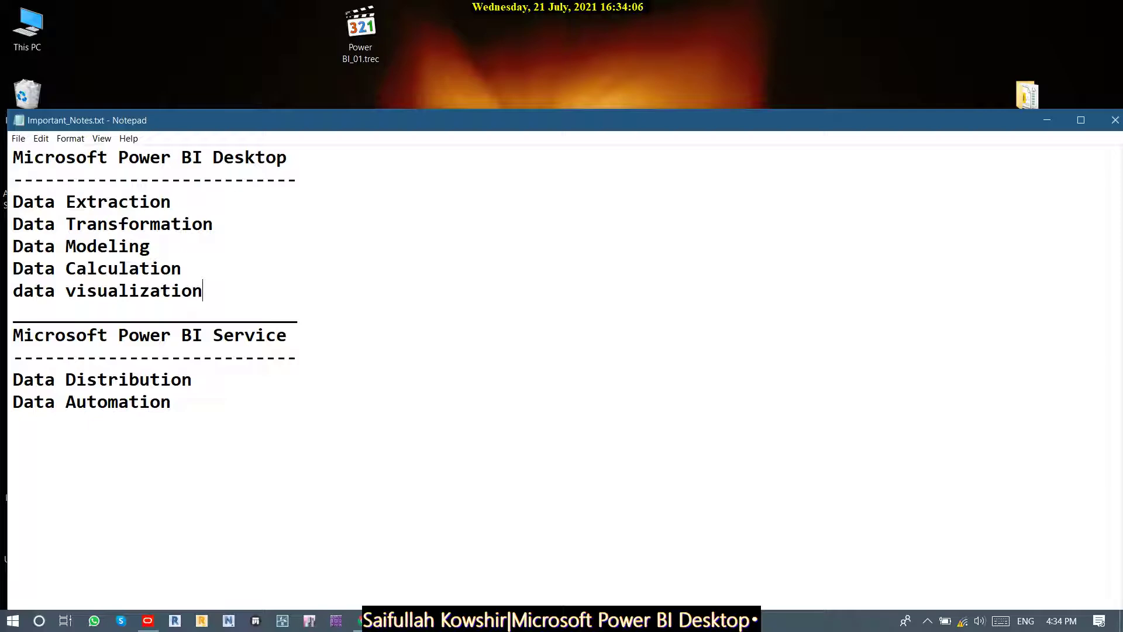
Switch to the Power BI Example report, call up the save-changes prompt and dismiss it.
{"action": "key", "text": "alt+Tab"}
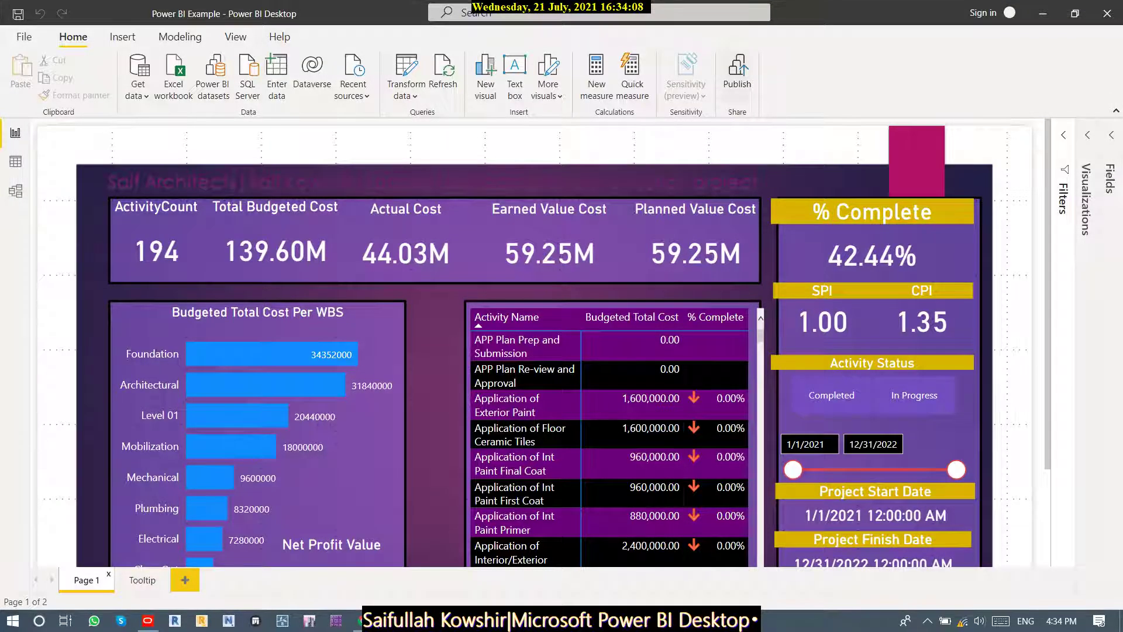
{"action": "key", "text": "alt+F4"}
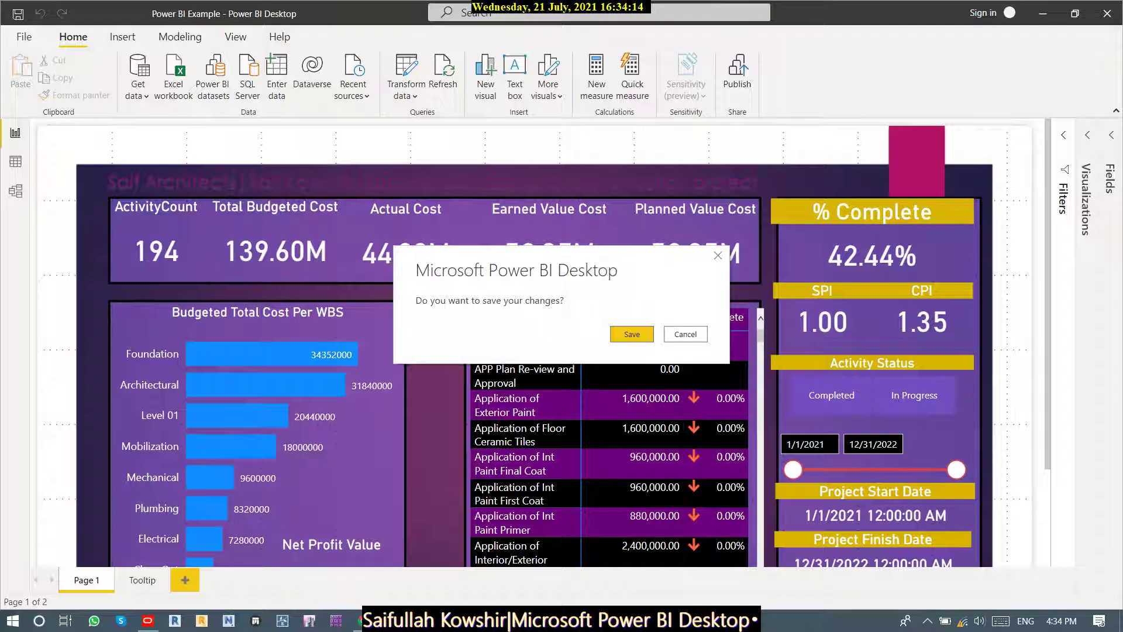
{"action": "key", "text": "Return"}
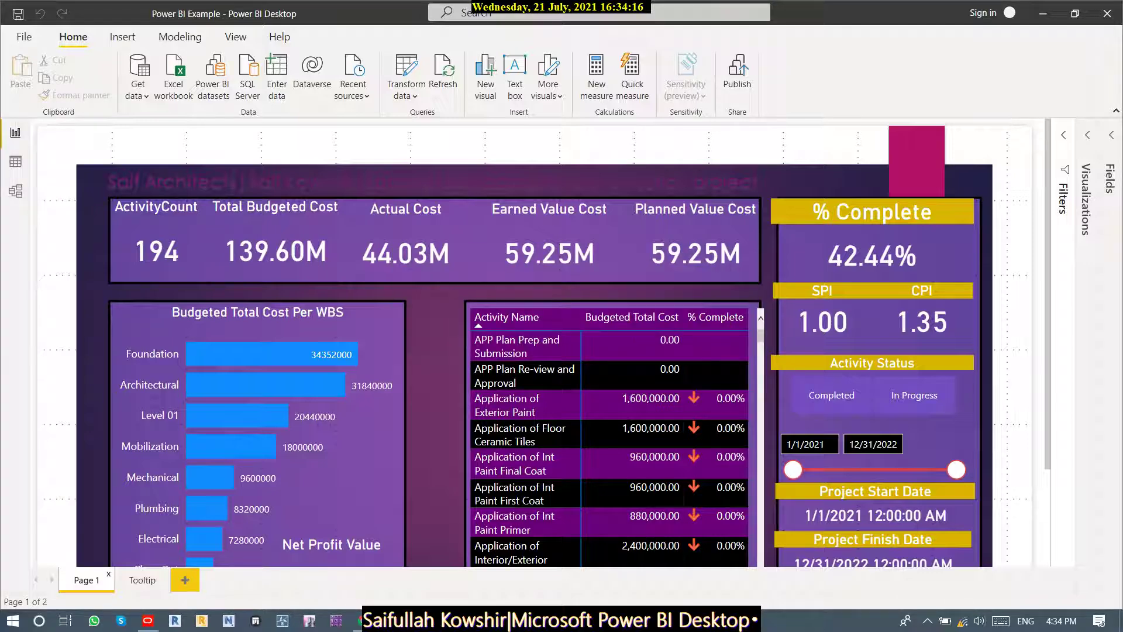
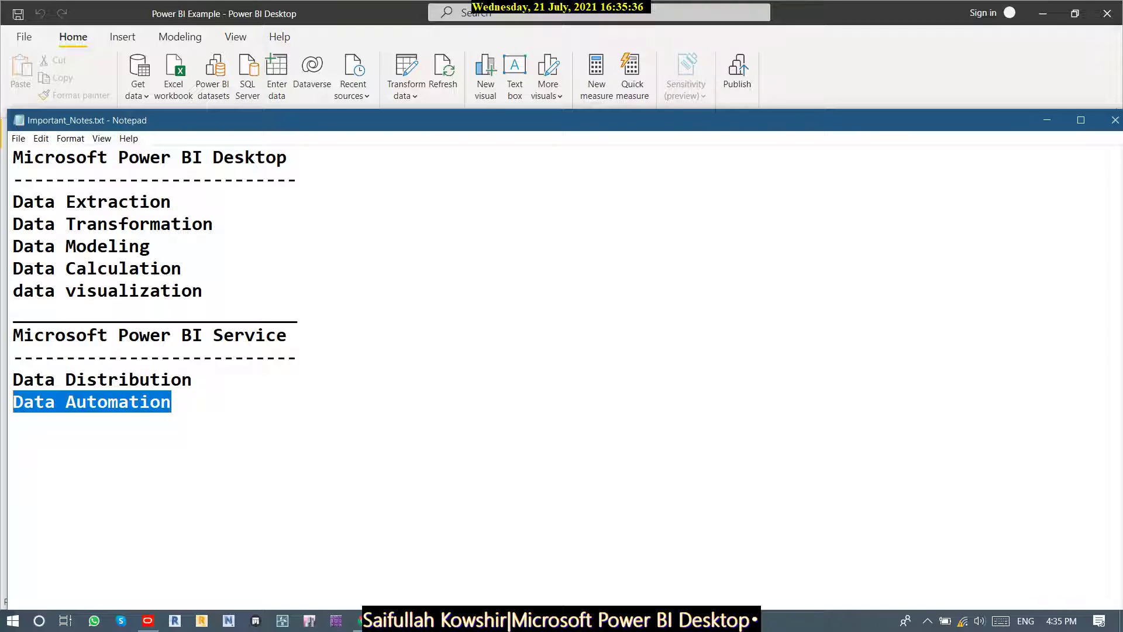
Go back to the notes and highlight the Data Distribution and Data Automation lines under Microsoft Power BI Service.
{"action": "left_click", "coordinate": [203, 291]}
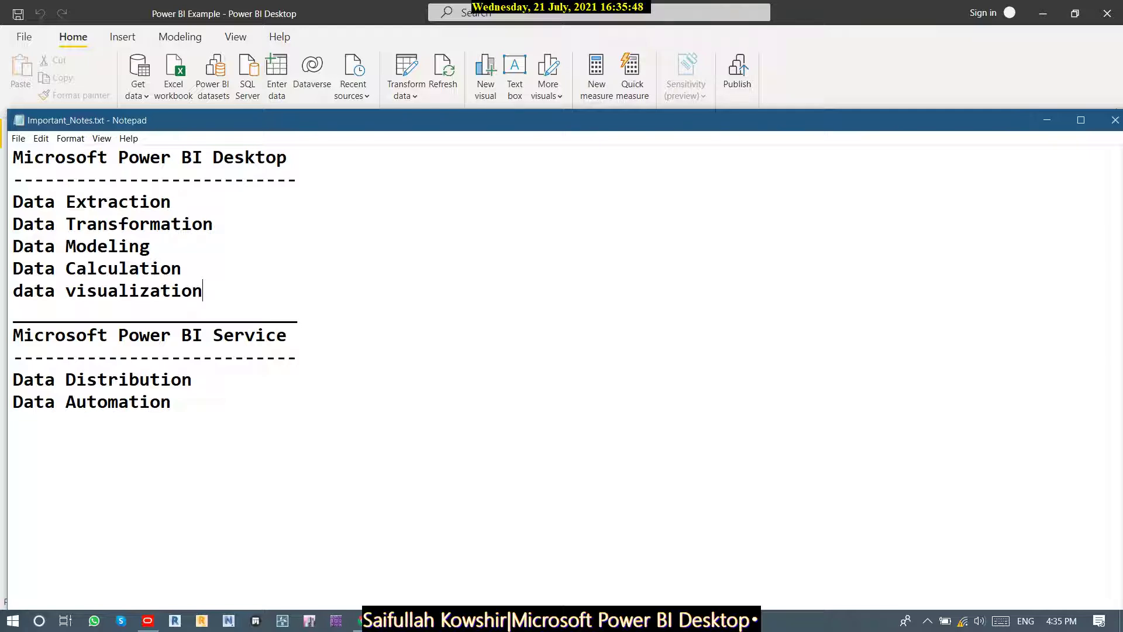
{"action": "key", "text": "ctrl+End"}
{"action": "key", "text": "shift+Left"}
{"action": "key", "text": "shift+Left"}
{"action": "key", "text": "shift+Left"}
{"action": "key", "text": "shift+Left"}
{"action": "key", "text": "shift+Left"}
{"action": "key", "text": "shift+Left"}
{"action": "key", "text": "shift+Left"}
{"action": "key", "text": "shift+Left"}
{"action": "key", "text": "shift+Left"}
{"action": "key", "text": "shift+Left"}
{"action": "key", "text": "shift+Left"}
{"action": "key", "text": "shift+Left"}
{"action": "key", "text": "shift+Left"}
{"action": "key", "text": "shift+Left"}
{"action": "key", "text": "shift+Left"}
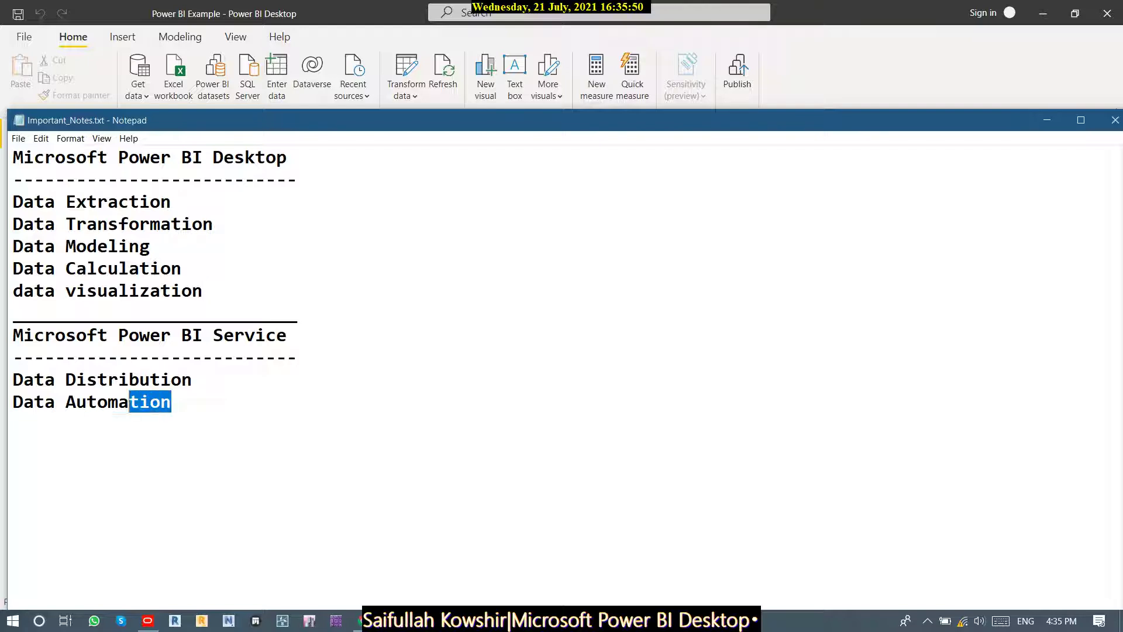
{"action": "key", "text": "shift+Up"}
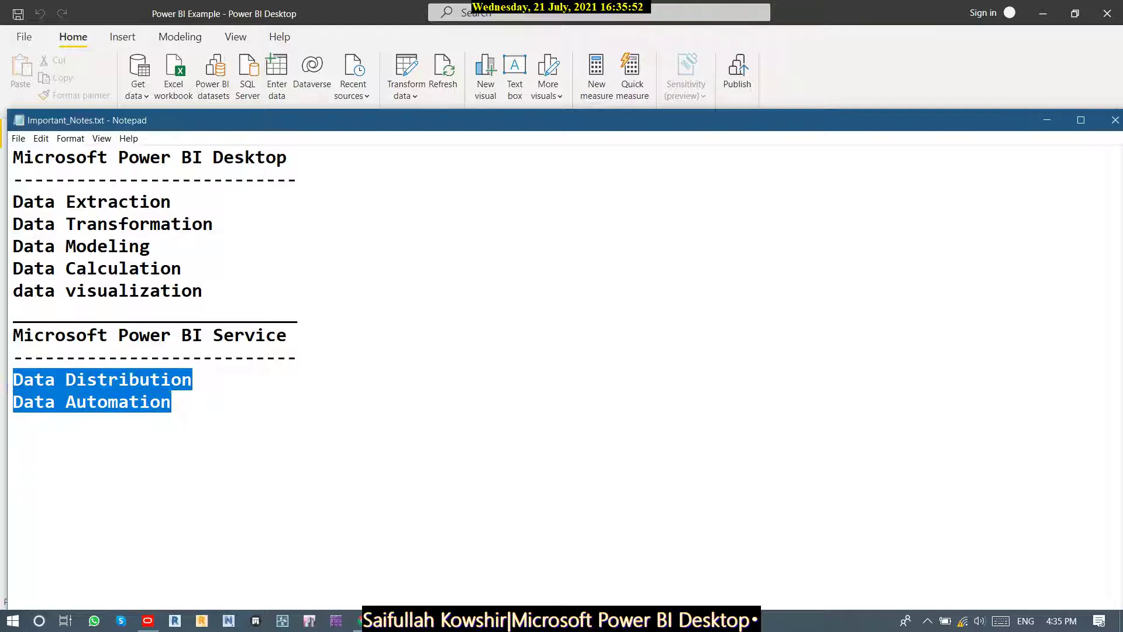
Highlight the list from Data Extraction to data visualization under Microsoft Power BI Desktop and minimize the notes.
{"action": "left_click", "coordinate": [287, 335]}
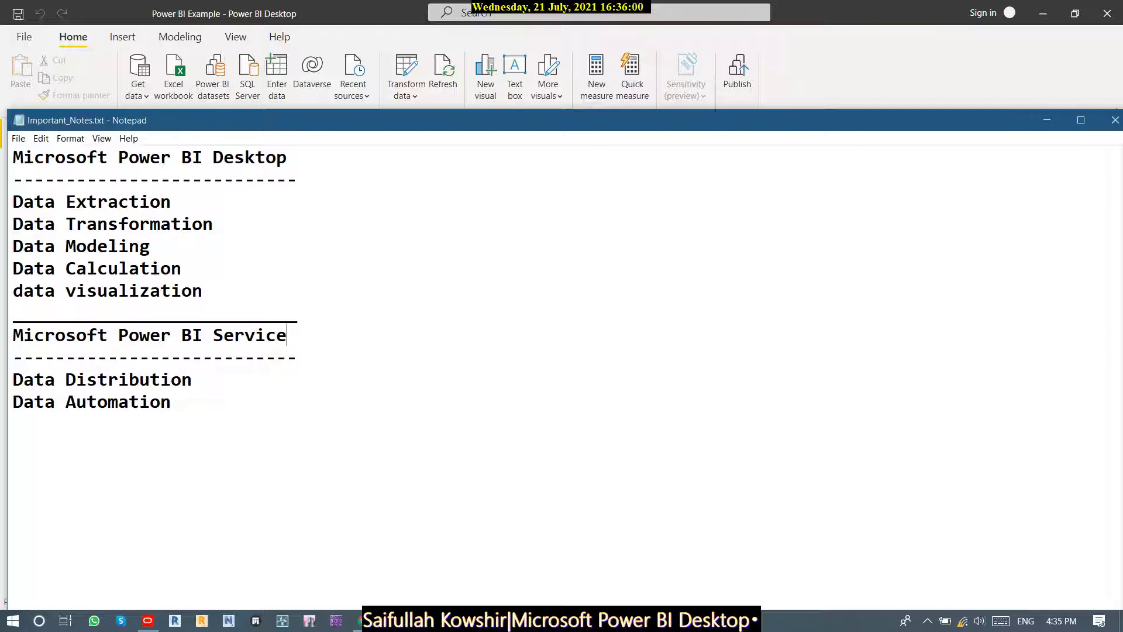
{"action": "left_click_drag", "start_coordinate": [205, 290], "coordinate": [13, 203]}
{"action": "left_click", "coordinate": [33, 202]}
{"action": "left_click", "coordinate": [1047, 120]}
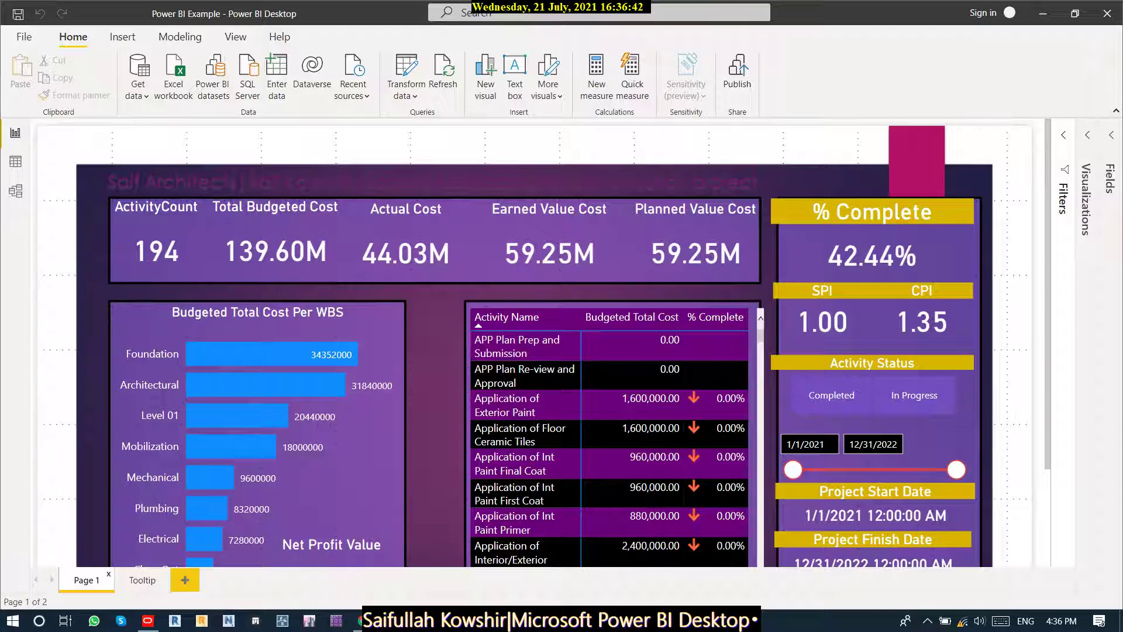
Review the dashboard on Page 1, including the tooltip for the Architectural bar in the WBS cost chart.
{"action": "scroll", "coordinate": [877, 404], "scroll_direction": "down", "scroll_amount": 2}
{"action": "scroll", "coordinate": [877, 404], "scroll_direction": "up", "scroll_amount": 2}
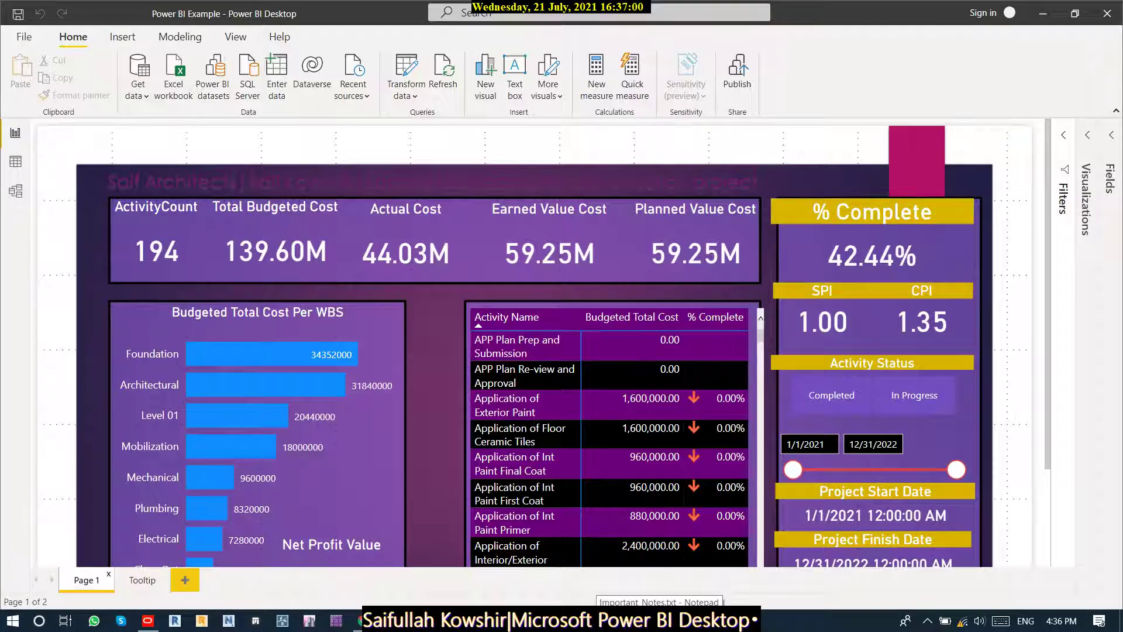
{"action": "scroll", "coordinate": [536, 343], "scroll_direction": "down", "scroll_amount": 3}
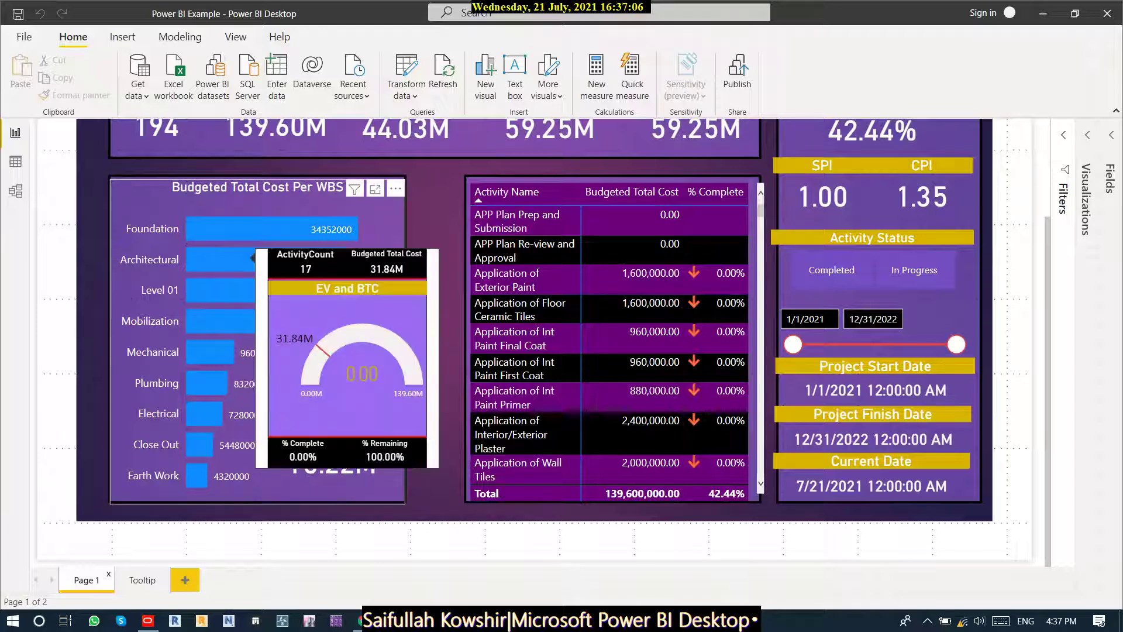
{"action": "mouse_move", "coordinate": [264, 232]}
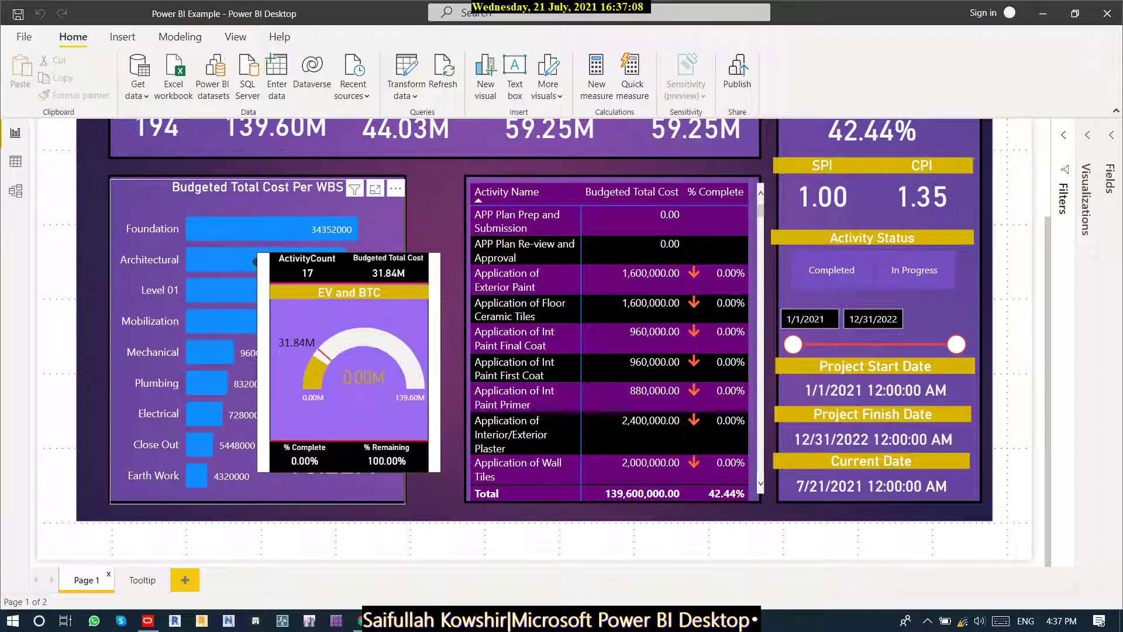
{"action": "mouse_move", "coordinate": [229, 361]}
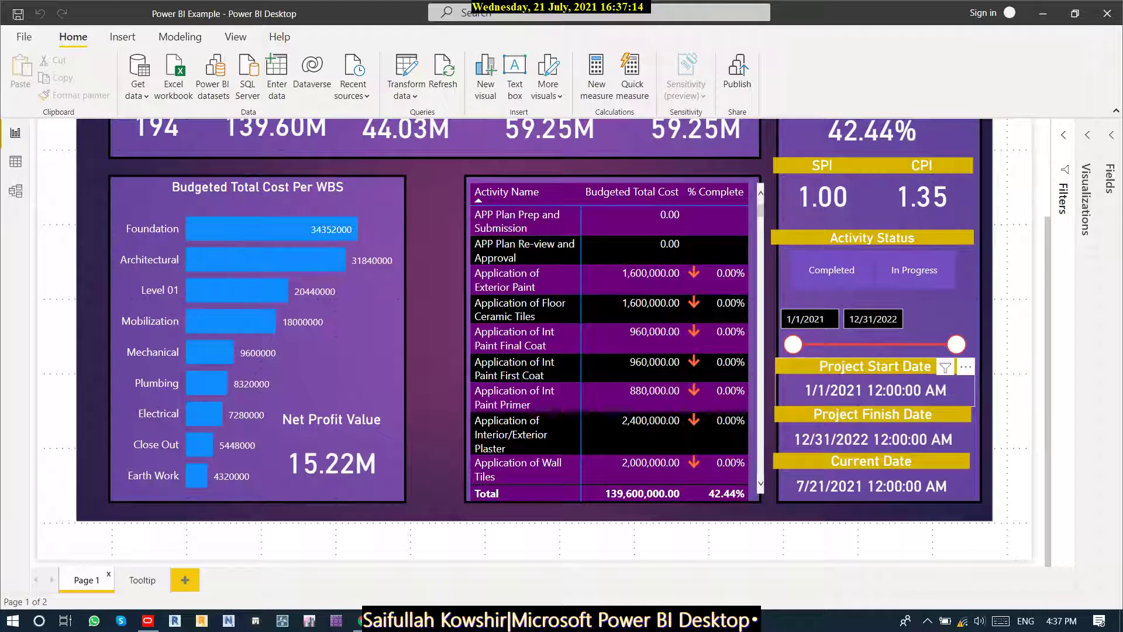
Shift the Project Start Date and Project Finish Date cards slightly to the right so they line up with each other.
{"action": "left_click", "coordinate": [875, 389]}
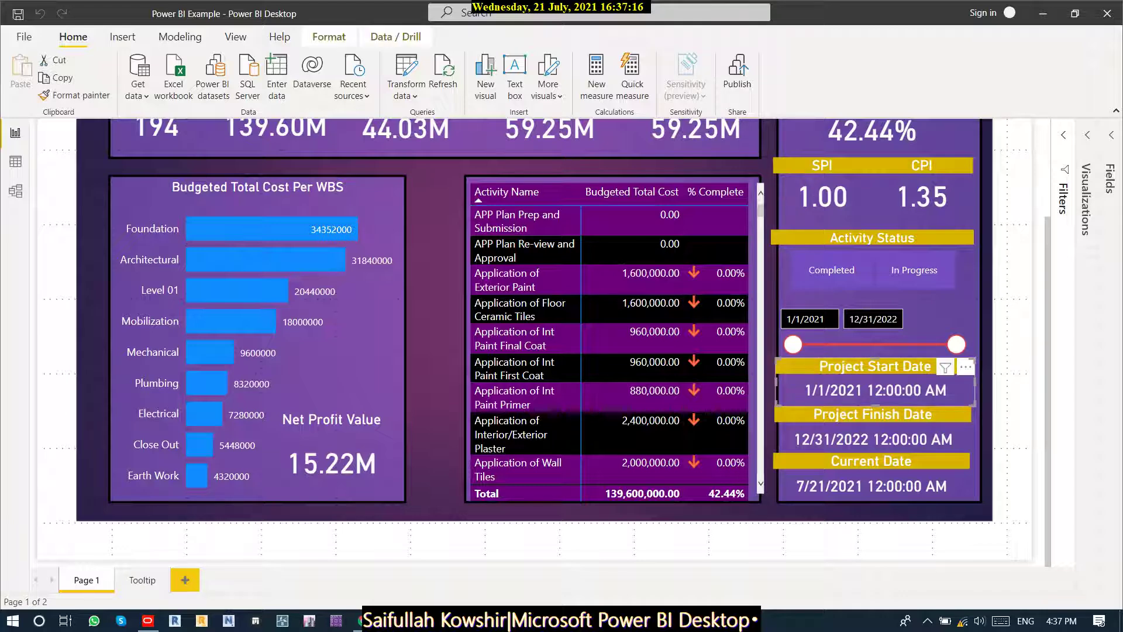
{"action": "left_click_drag", "start_coordinate": [874, 390], "coordinate": [879, 390]}
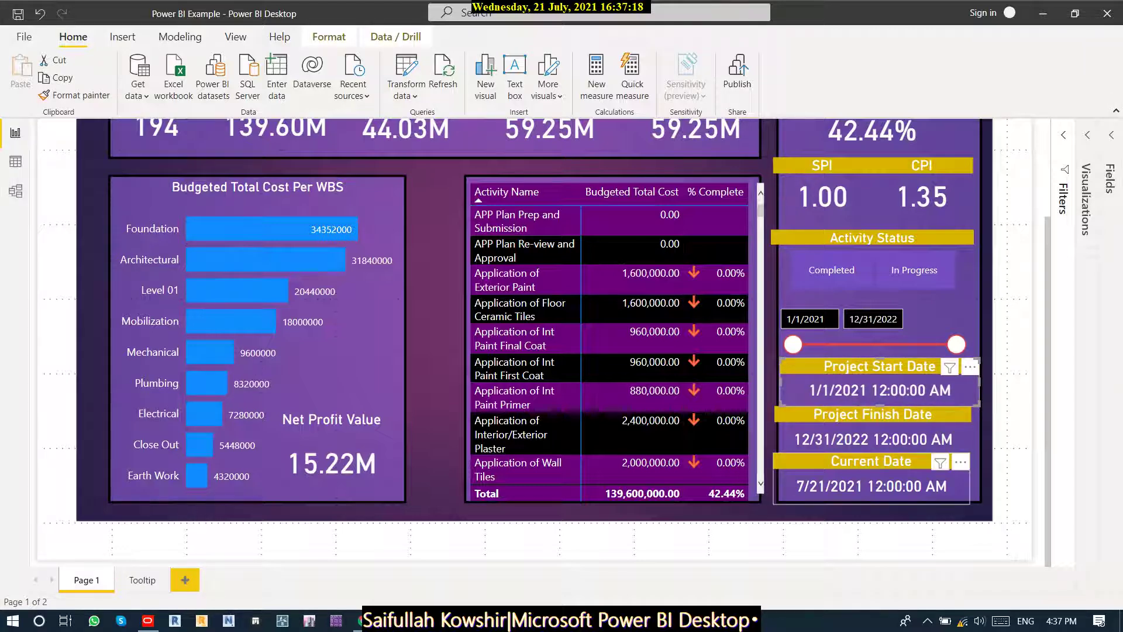
{"action": "left_click", "coordinate": [941, 416]}
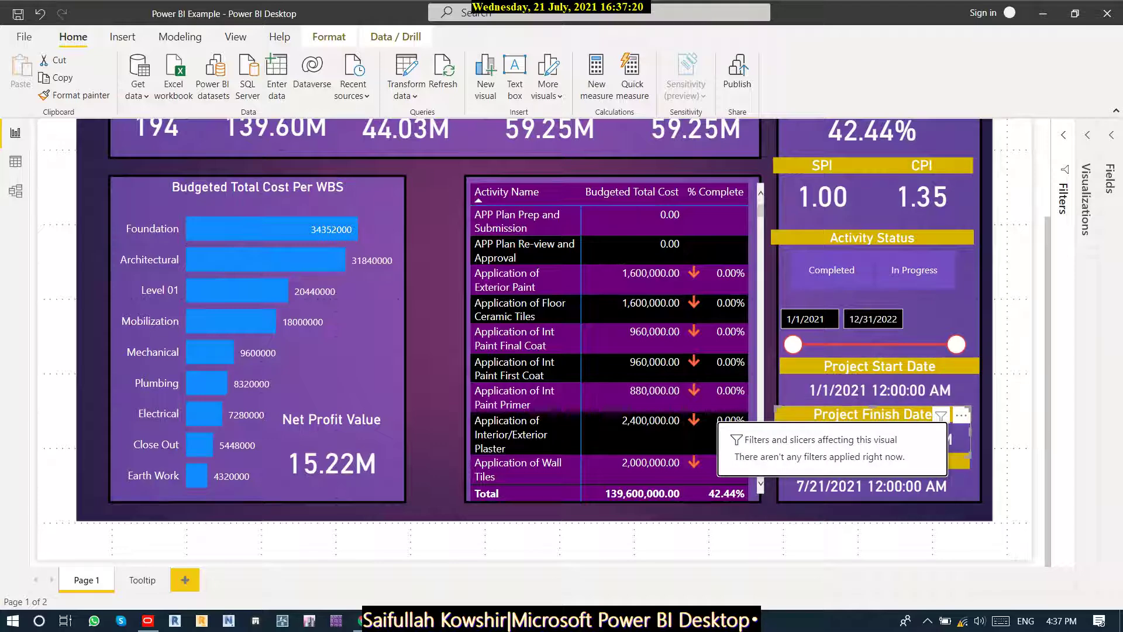
{"action": "key", "text": "Right"}
{"action": "key", "text": "Right"}
{"action": "key", "text": "Right"}
{"action": "key", "text": "Right"}
{"action": "key", "text": "Right"}
{"action": "key", "text": "Right"}
{"action": "key", "text": "Right"}
{"action": "key", "text": "Right"}
{"action": "key", "text": "Right"}
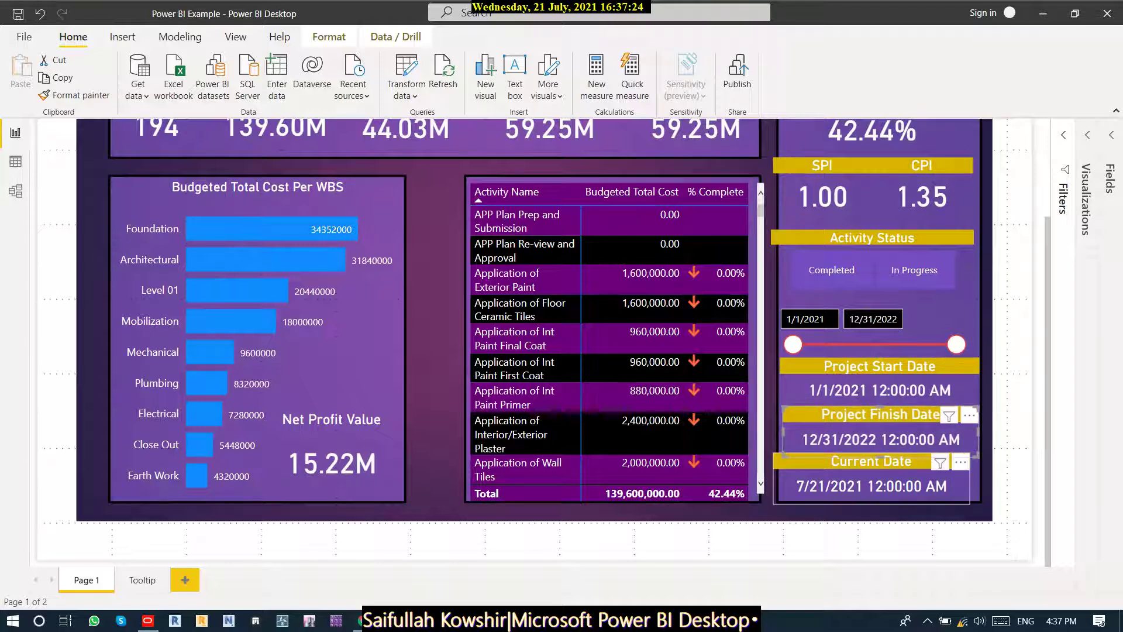
Nudge the Current Date card to the right to line it up with the two project date cards.
{"action": "left_click", "coordinate": [872, 479]}
{"action": "key", "text": "Right"}
{"action": "key", "text": "Right"}
{"action": "key", "text": "Right"}
{"action": "key", "text": "Right"}
{"action": "key", "text": "Right"}
{"action": "key", "text": "Right"}
{"action": "key", "text": "Right"}
{"action": "key", "text": "Right"}
{"action": "key", "text": "Right"}
{"action": "key", "text": "Right"}
{"action": "key", "text": "Right"}
{"action": "key", "text": "Right"}
{"action": "key", "text": "Right"}
{"action": "key", "text": "Right"}
{"action": "key", "text": "Right"}
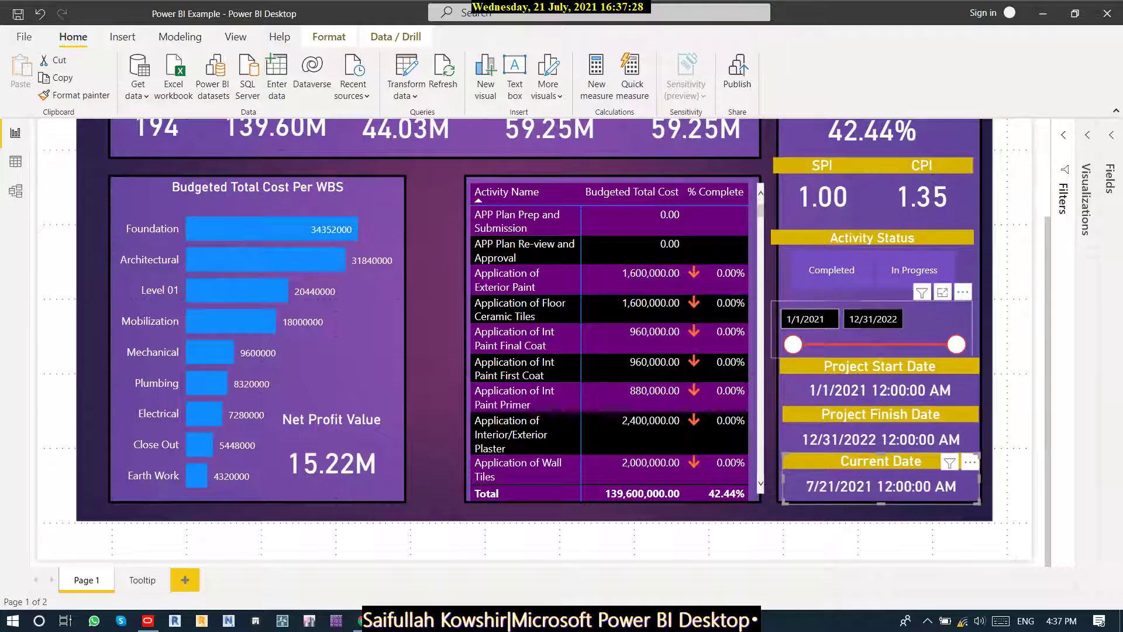
Nudge the Activity Status slicer to the right to line it up with the date cards below it.
{"action": "left_click", "coordinate": [824, 241]}
{"action": "key", "text": "Right"}
{"action": "key", "text": "Right"}
{"action": "key", "text": "Right"}
{"action": "key", "text": "Right"}
{"action": "key", "text": "Right"}
{"action": "key", "text": "Right"}
{"action": "key", "text": "Right"}
{"action": "key", "text": "Right"}
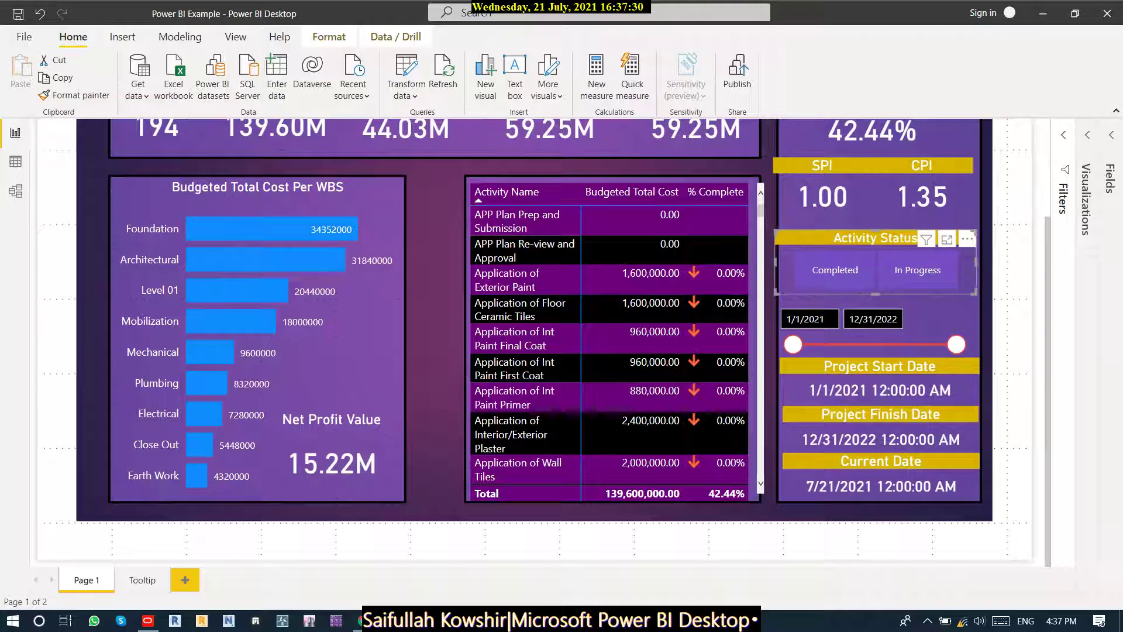
Nudge the SPI and CPI cards slightly to the right above the Activity Status slicer.
{"action": "left_click", "coordinate": [822, 190]}
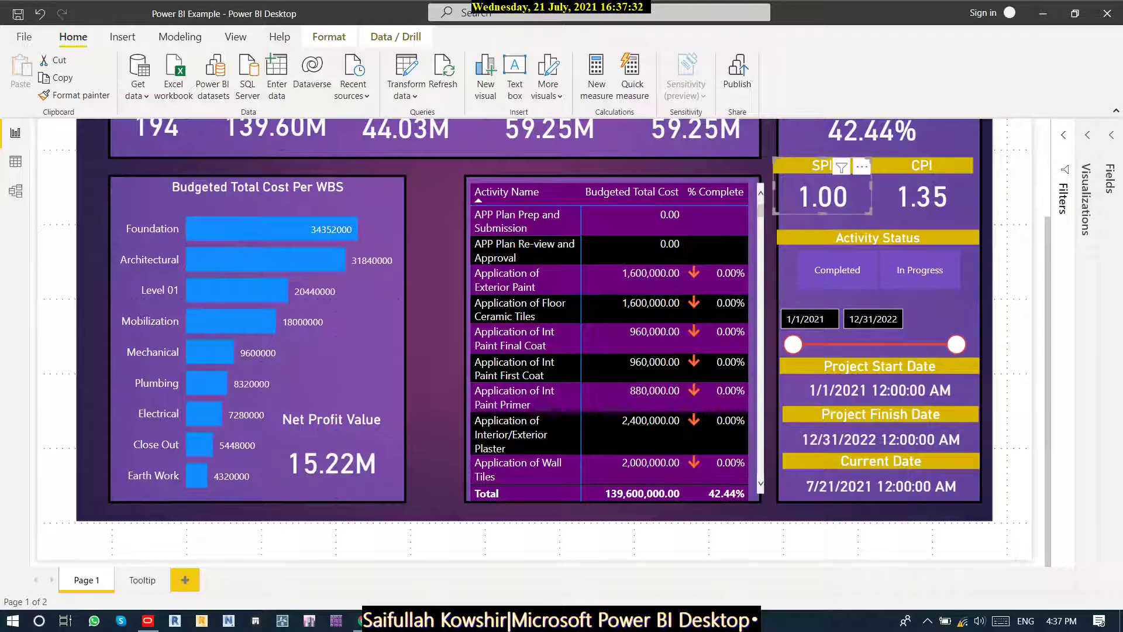
{"action": "key", "text": "Right"}
{"action": "key", "text": "Right"}
{"action": "key", "text": "Right"}
{"action": "key", "text": "Right"}
{"action": "left_click", "coordinate": [922, 196]}
{"action": "key", "text": "Right"}
{"action": "key", "text": "Right"}
{"action": "key", "text": "Right"}
{"action": "key", "text": "Right"}
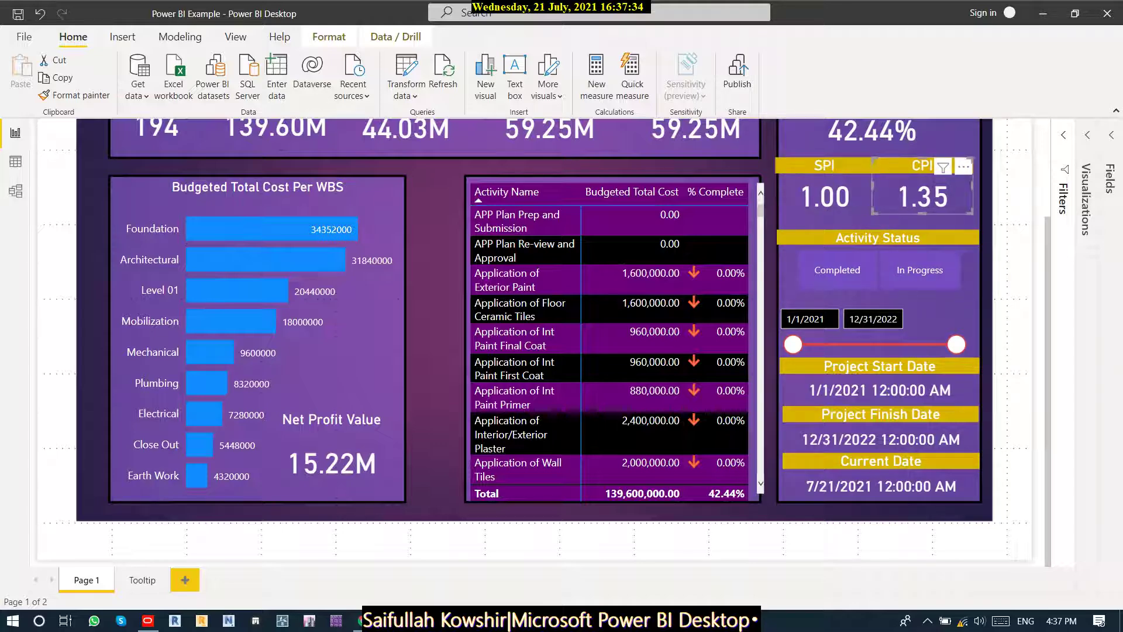
{"action": "left_click", "coordinate": [825, 197]}
{"action": "key", "text": "Right"}
{"action": "key", "text": "Right"}
{"action": "key", "text": "Right"}
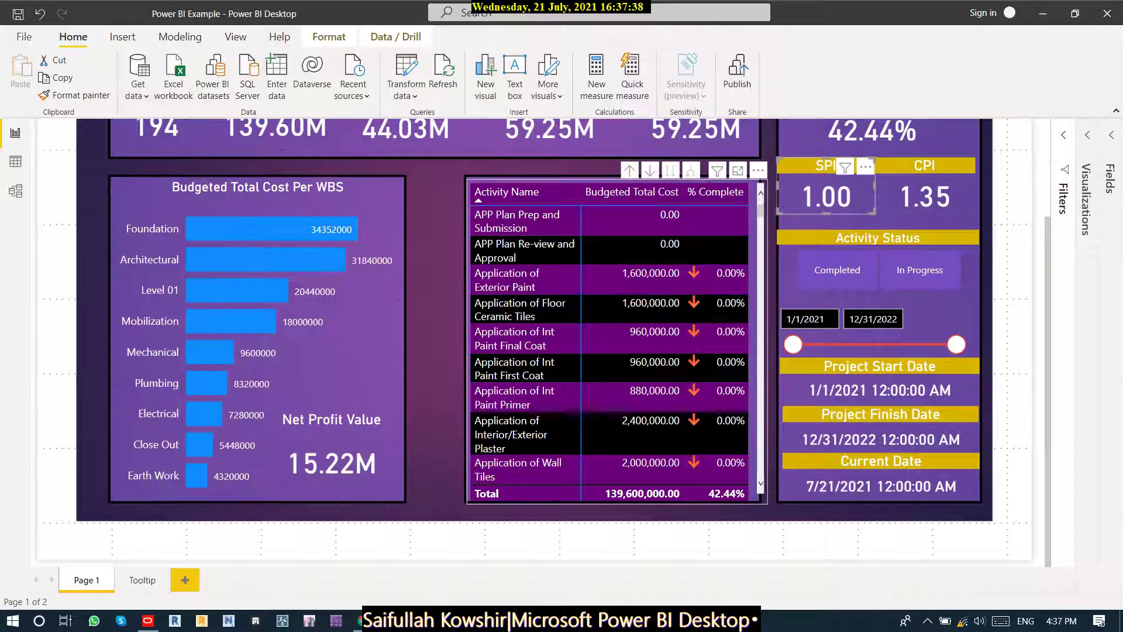
Open the model diagram and examine the relationship between the Activitytable and Date tables.
{"action": "scroll", "coordinate": [405, 246], "scroll_direction": "up", "scroll_amount": 3}
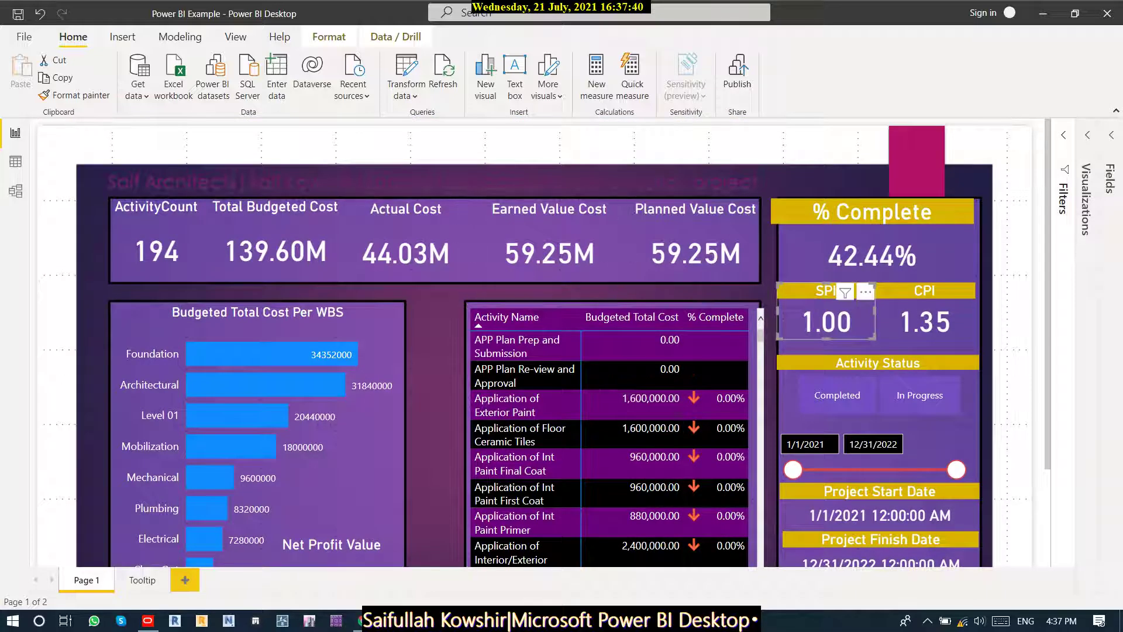
{"action": "left_click", "coordinate": [15, 160]}
{"action": "left_click", "coordinate": [15, 189]}
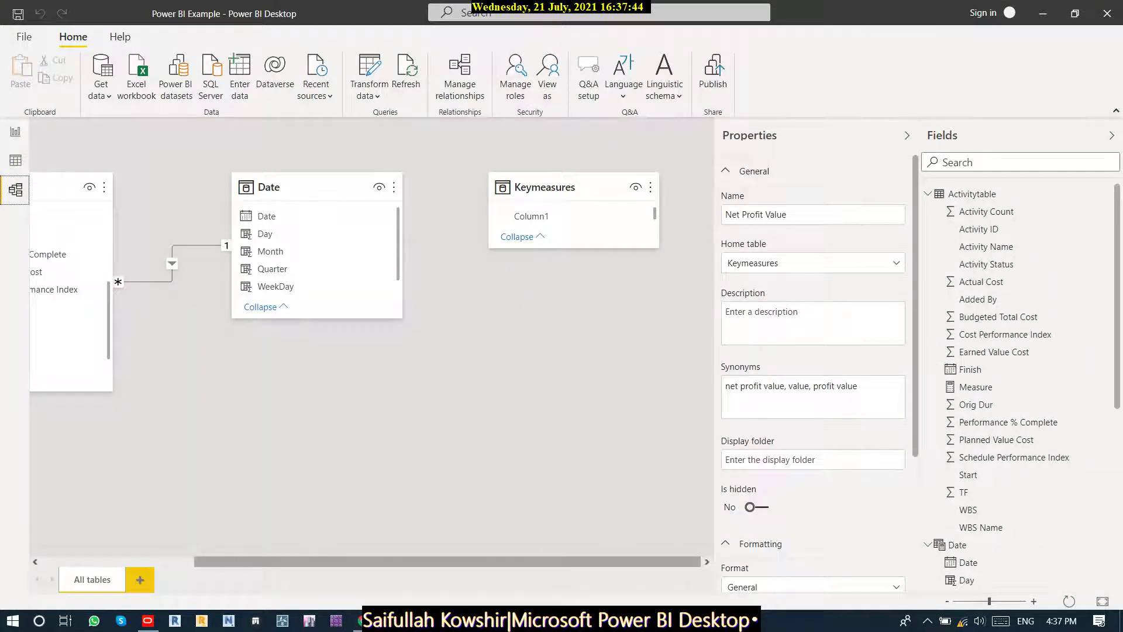
{"action": "left_click_drag", "start_coordinate": [374, 562], "coordinate": [276, 561]}
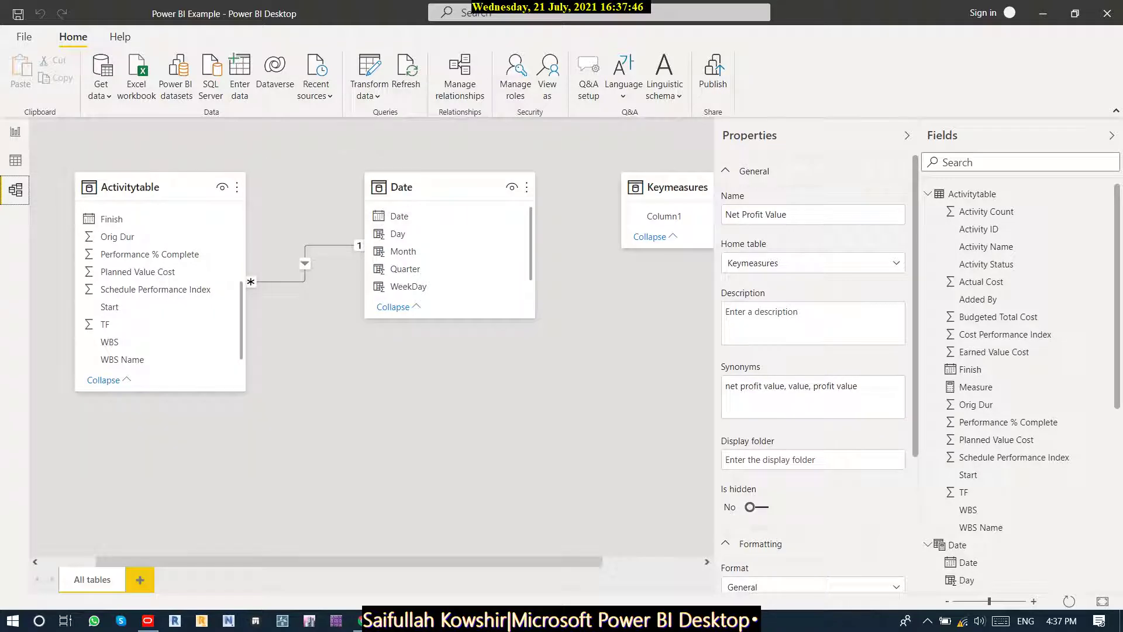
Return to the report, expand the Keymeasures table and open the formula of the Completed Activities measure.
{"action": "left_click", "coordinate": [15, 133]}
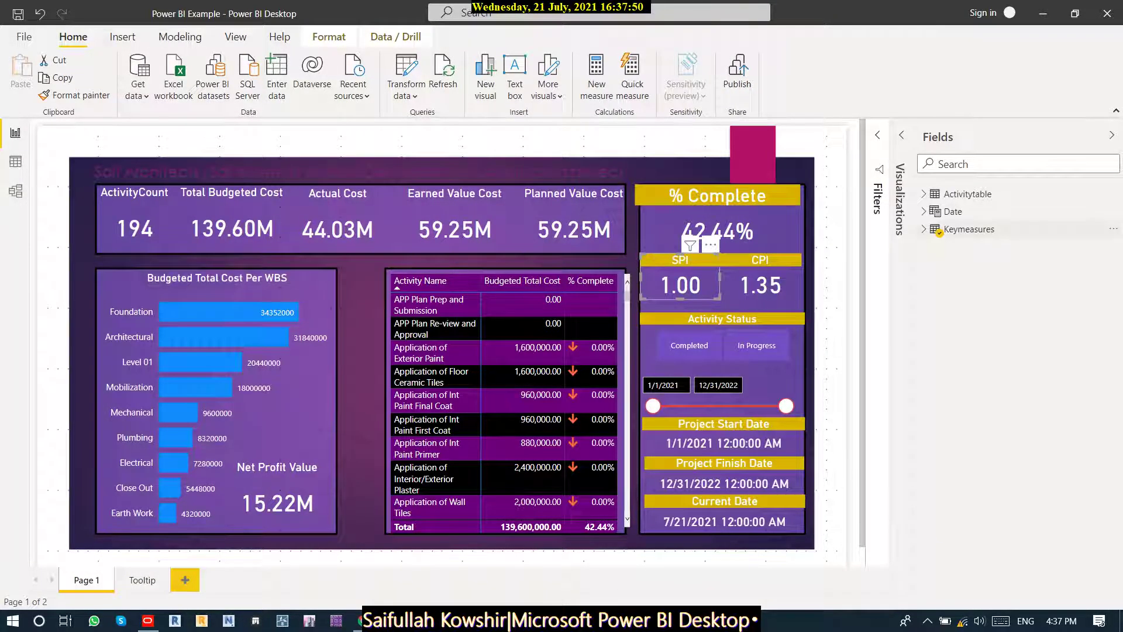
{"action": "left_click", "coordinate": [924, 229]}
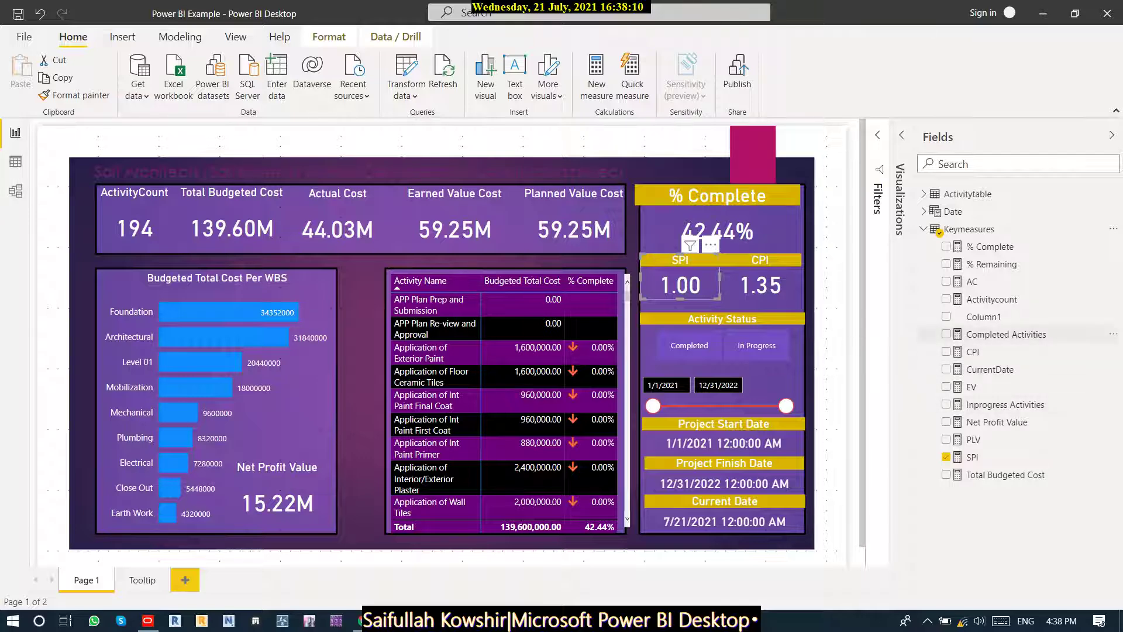
{"action": "double_click", "coordinate": [1005, 334]}
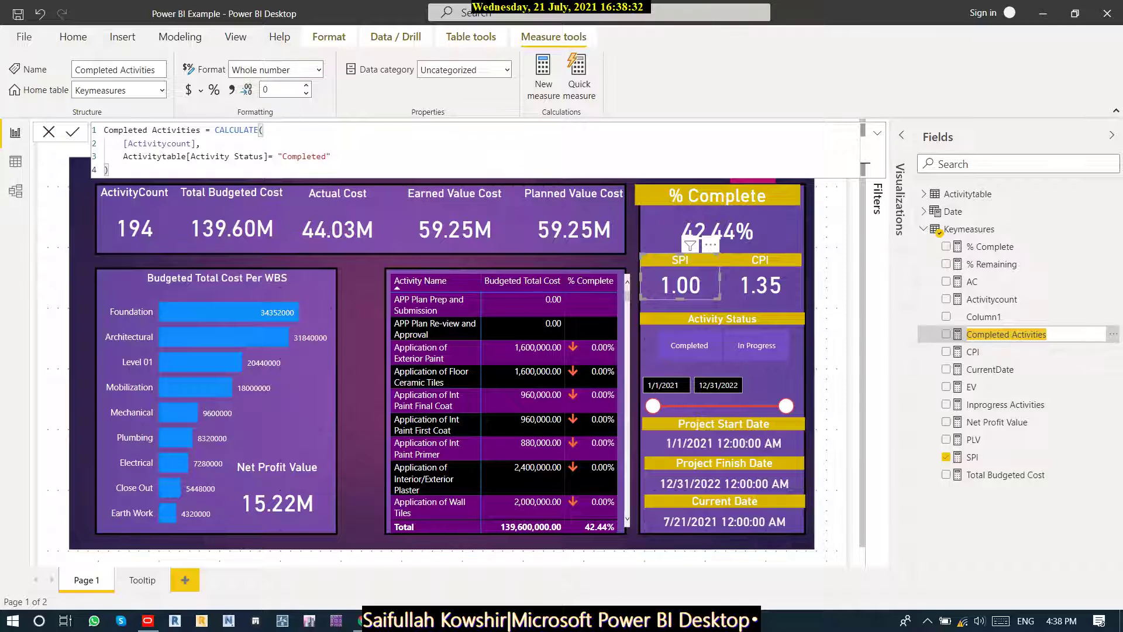
Close the measure formula and view the SQL Server database connection settings, leaving them without connecting.
{"action": "key", "text": "Escape"}
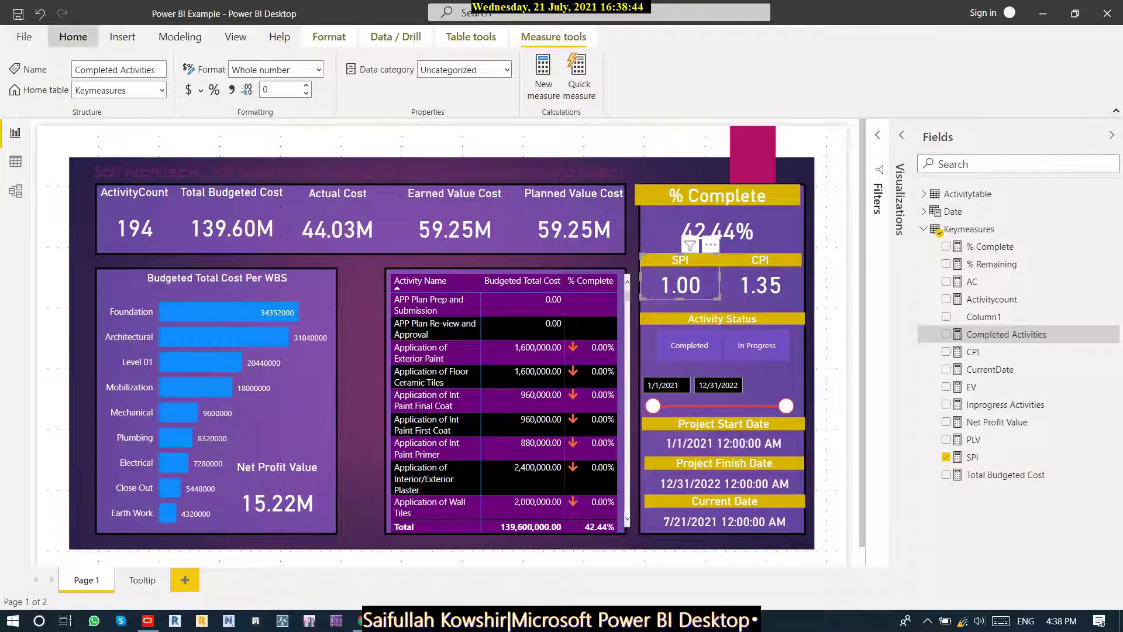
{"action": "left_click", "coordinate": [88, 39]}
{"action": "left_click", "coordinate": [138, 91]}
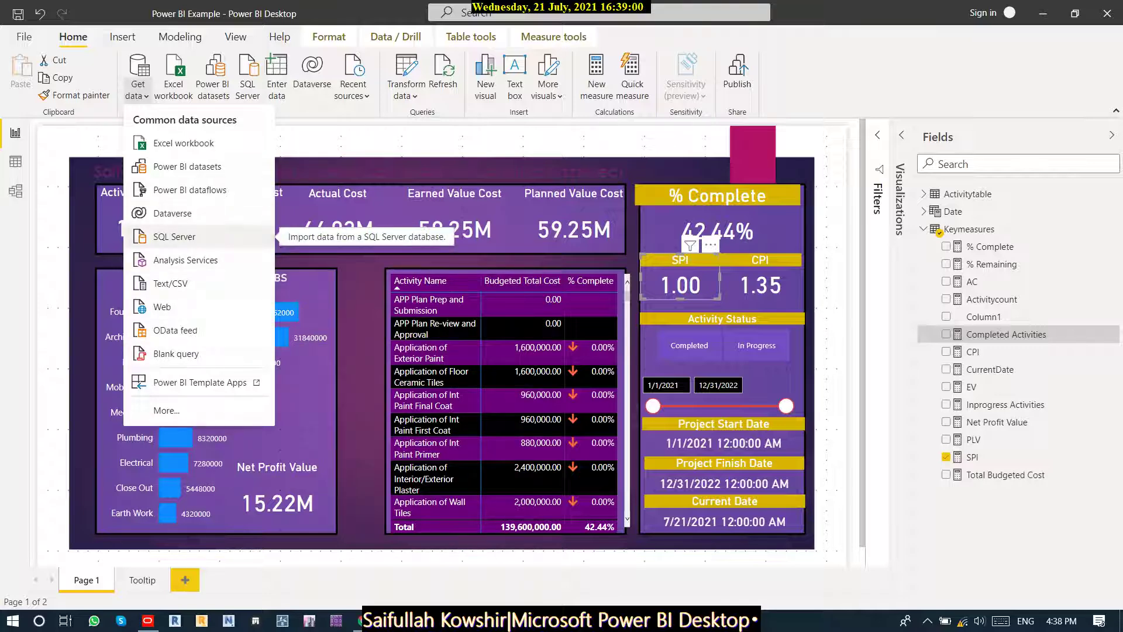
{"action": "left_click", "coordinate": [199, 237]}
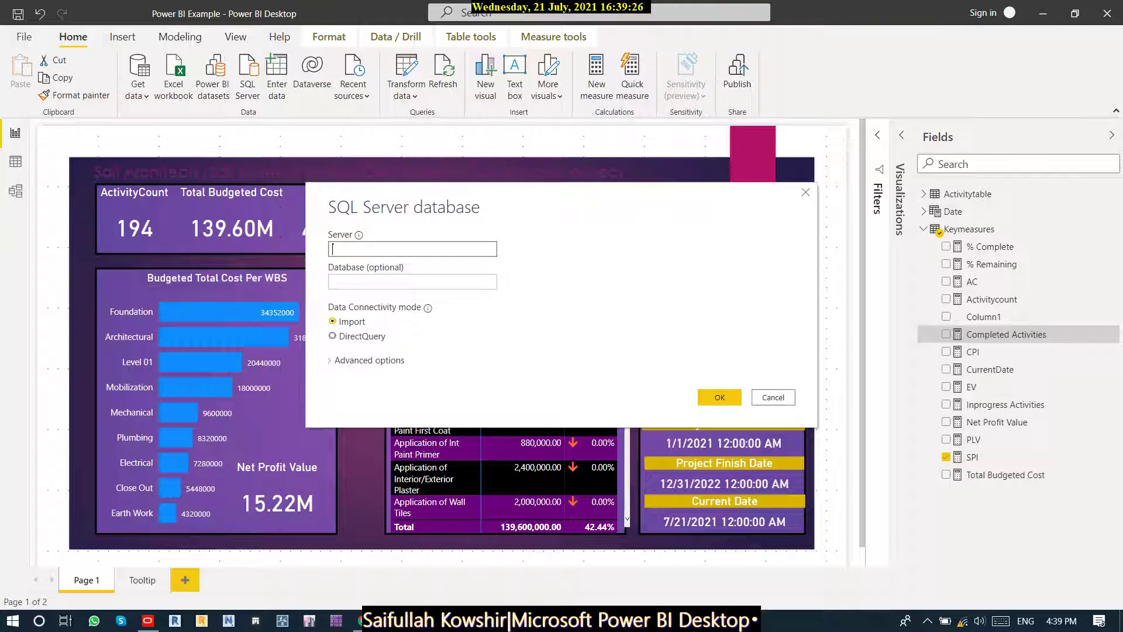
{"action": "left_click", "coordinate": [774, 397]}
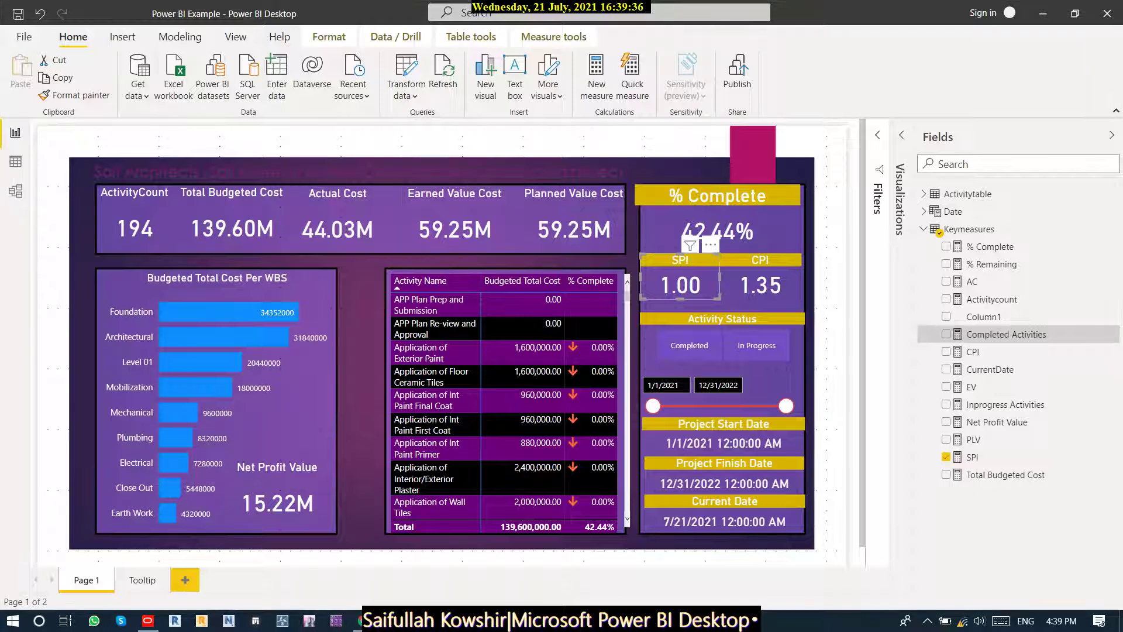
View the connection settings for the Web data source and cancel without entering a URL.
{"action": "left_click", "coordinate": [138, 87]}
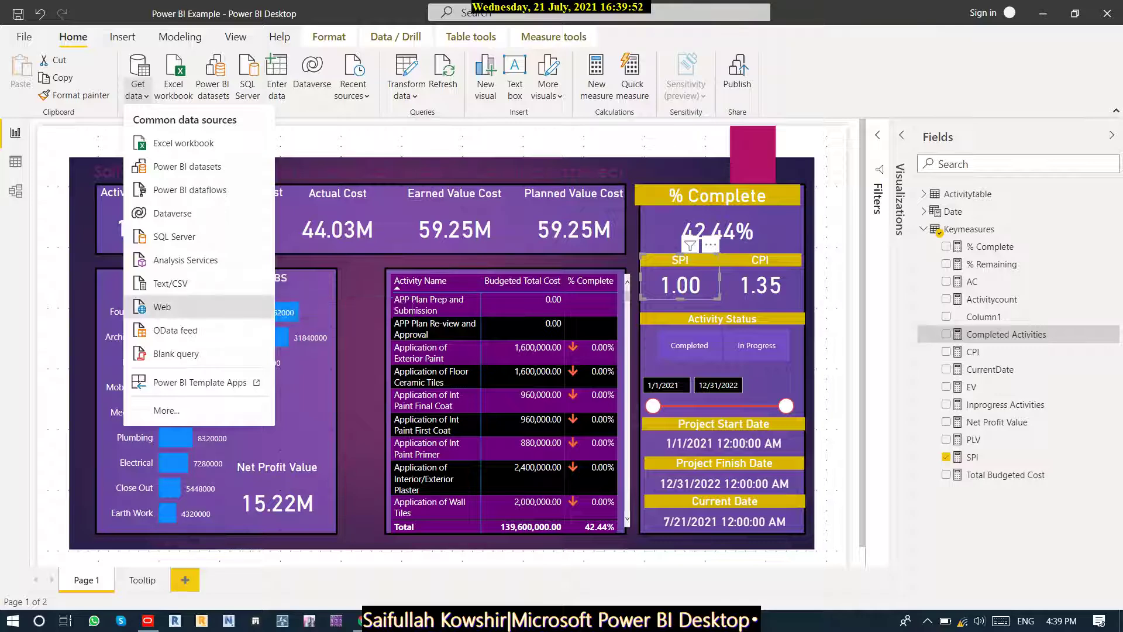
{"action": "left_click", "coordinate": [328, 363]}
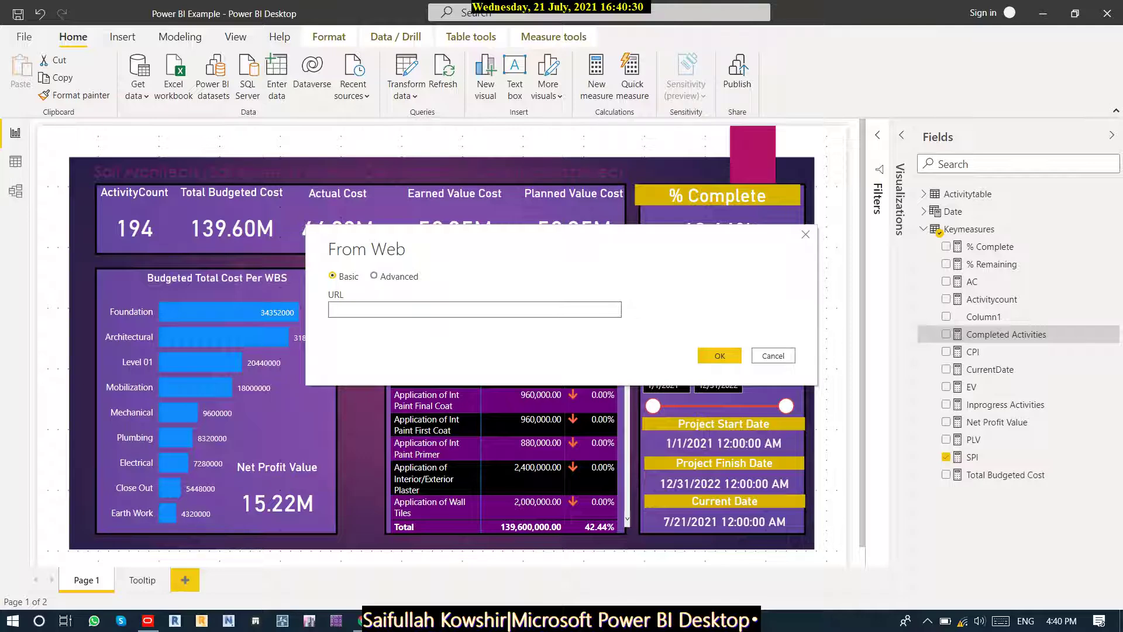
{"action": "left_click", "coordinate": [772, 354]}
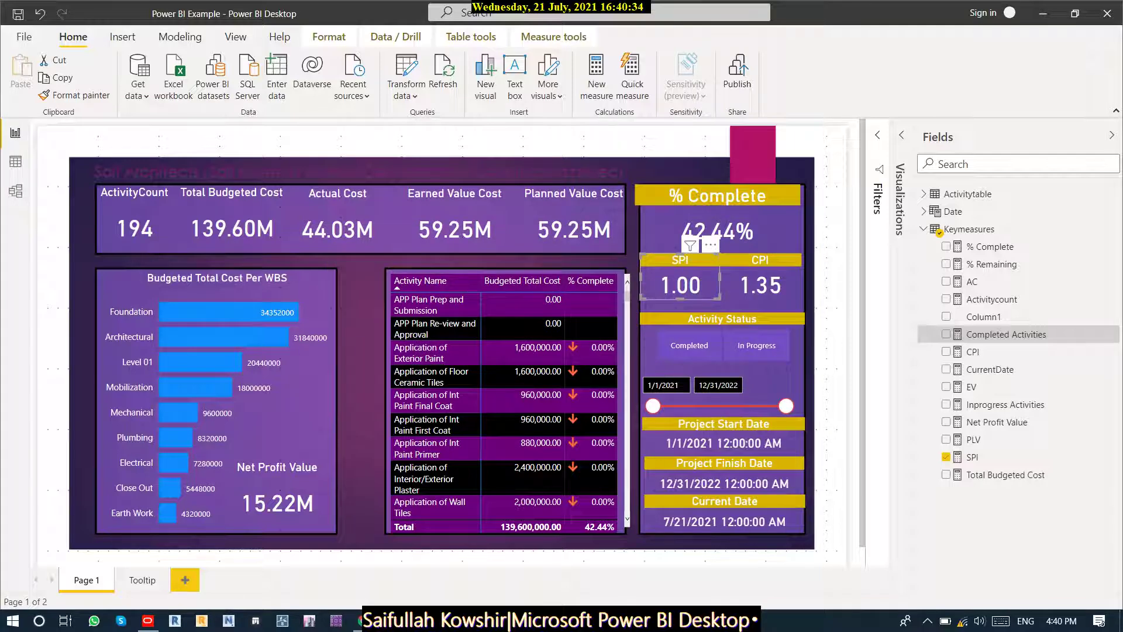
Examine the full list of available data connectors, from file sources down to Blank Query, and leave without connecting.
{"action": "left_click", "coordinate": [139, 88]}
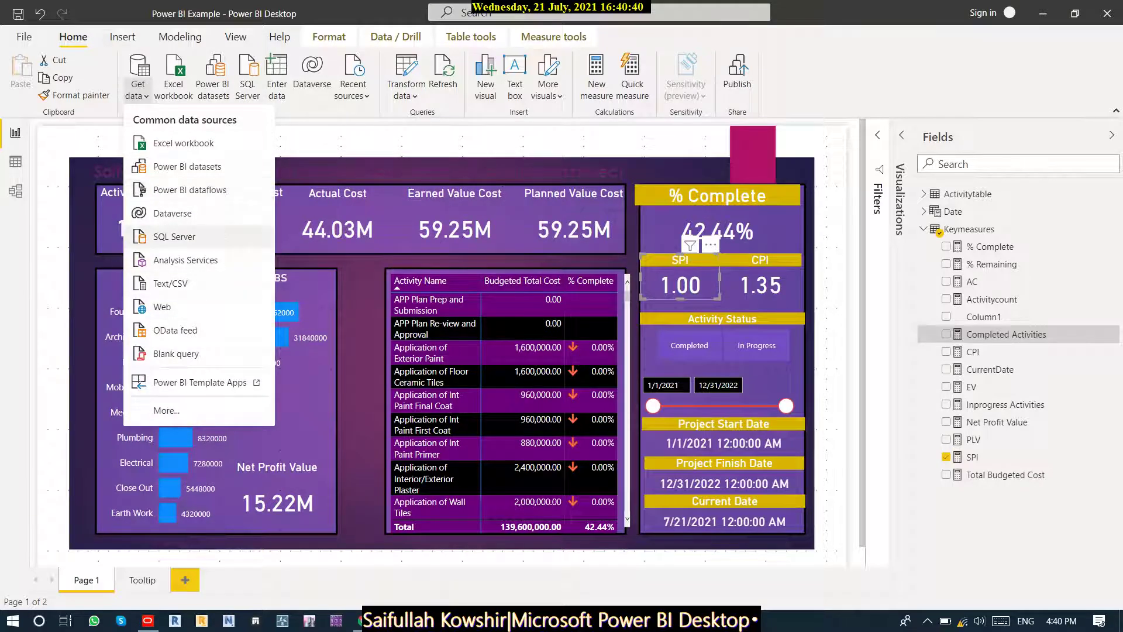
{"action": "left_click", "coordinate": [167, 411]}
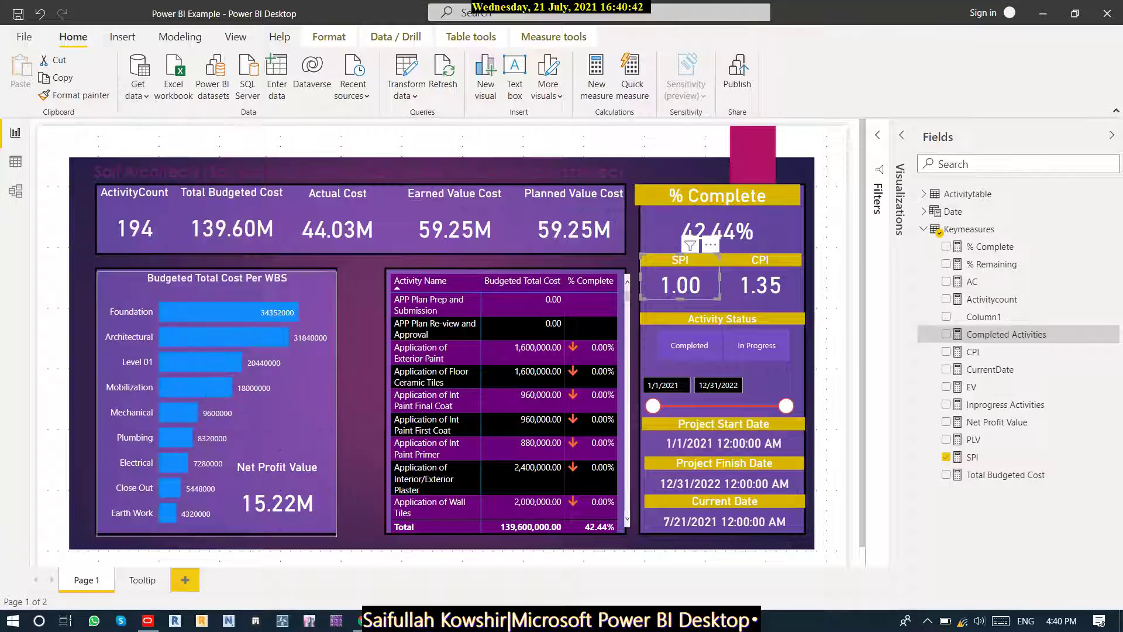
{"action": "mouse_move", "coordinate": [187, 414]}
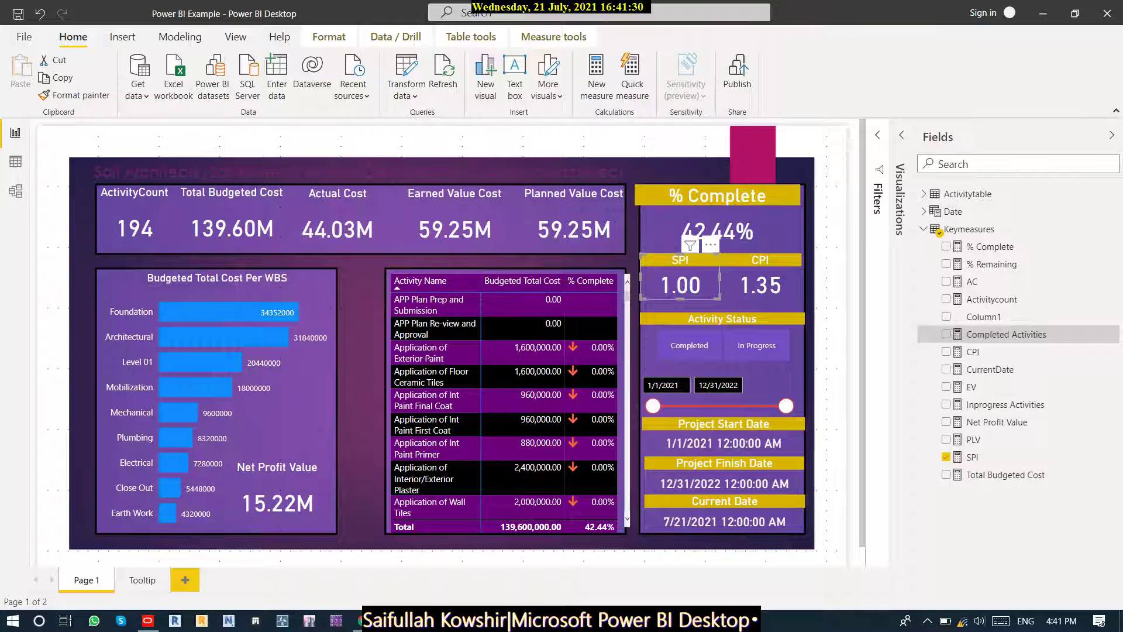
{"action": "left_click", "coordinate": [138, 75]}
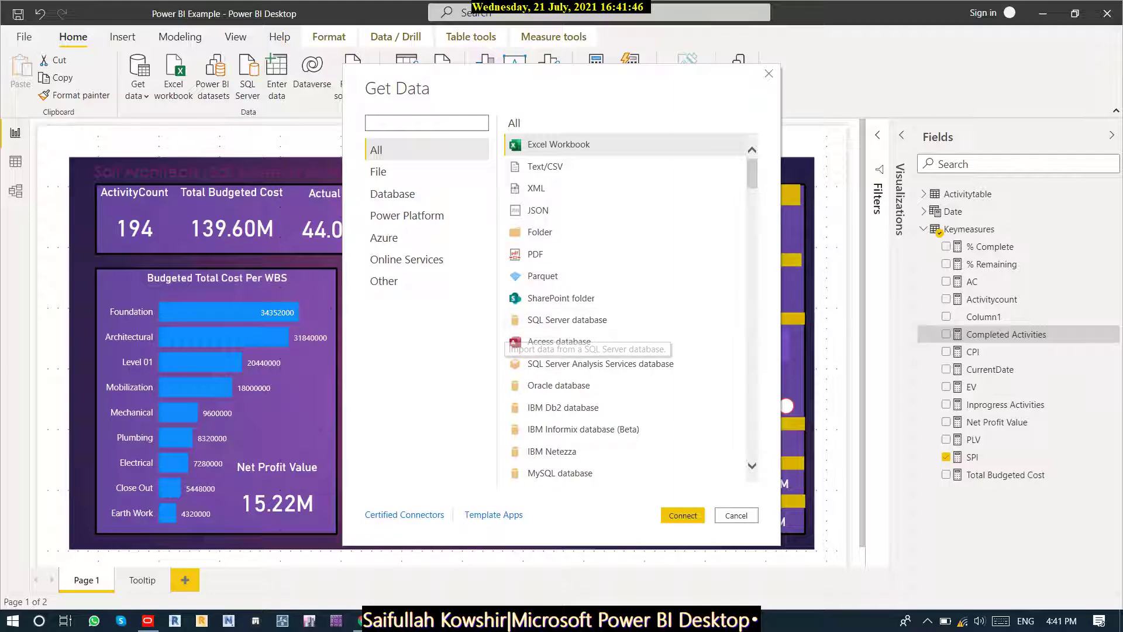
{"action": "scroll", "coordinate": [626, 309], "scroll_direction": "down", "scroll_amount": 10}
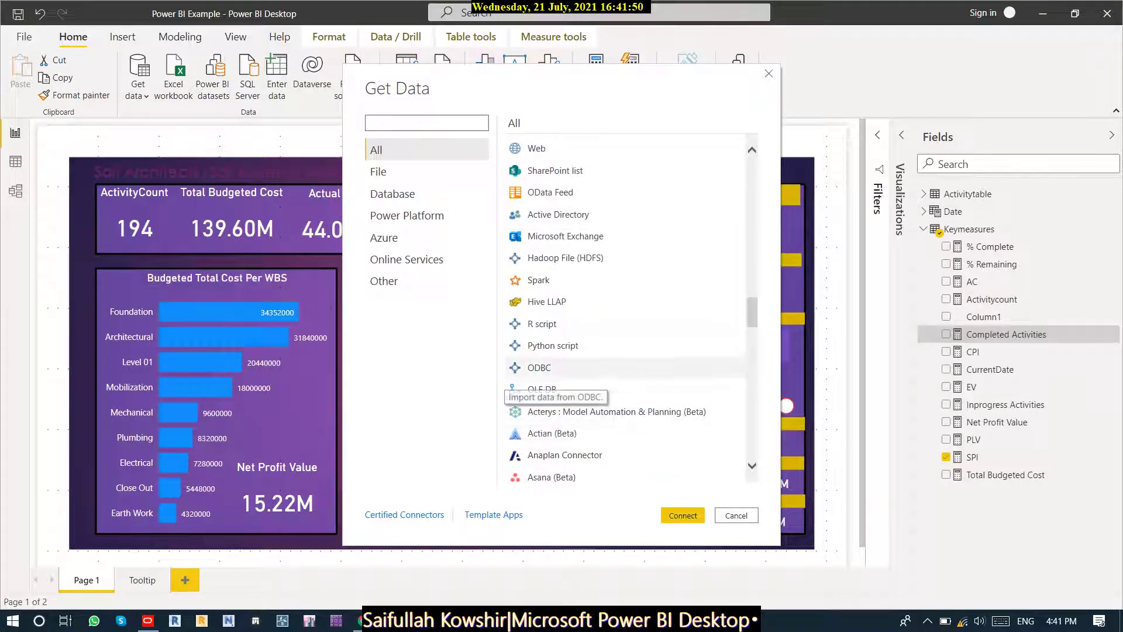
{"action": "scroll", "coordinate": [562, 310], "scroll_direction": "down", "scroll_amount": 10}
{"action": "scroll", "coordinate": [626, 310], "scroll_direction": "down", "scroll_amount": 15}
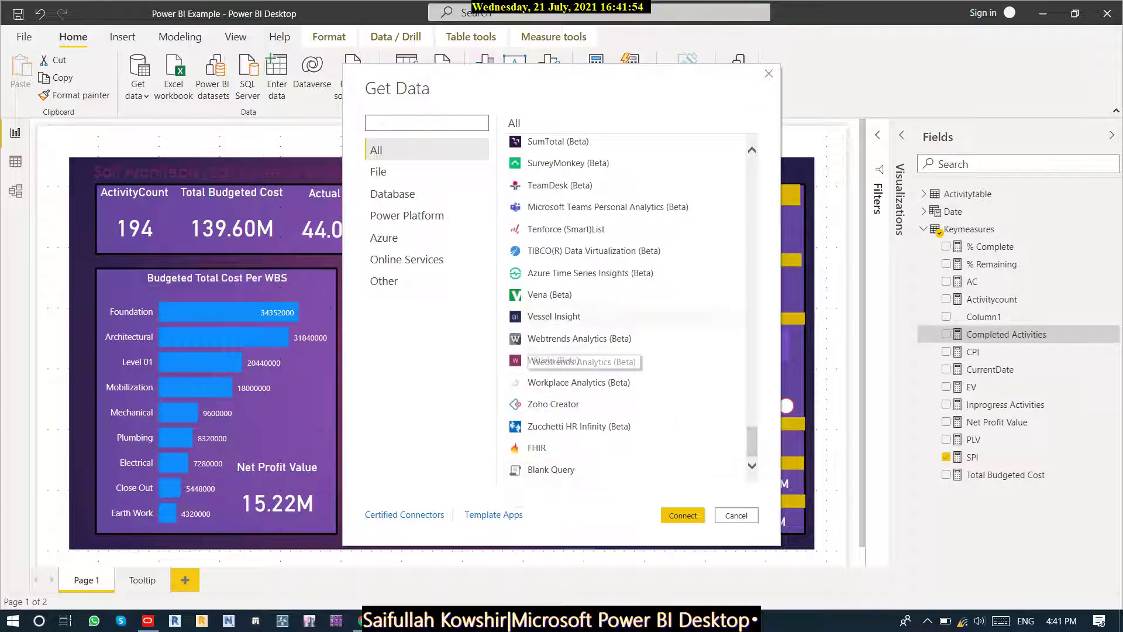
{"action": "scroll", "coordinate": [626, 310], "scroll_direction": "up", "scroll_amount": 20}
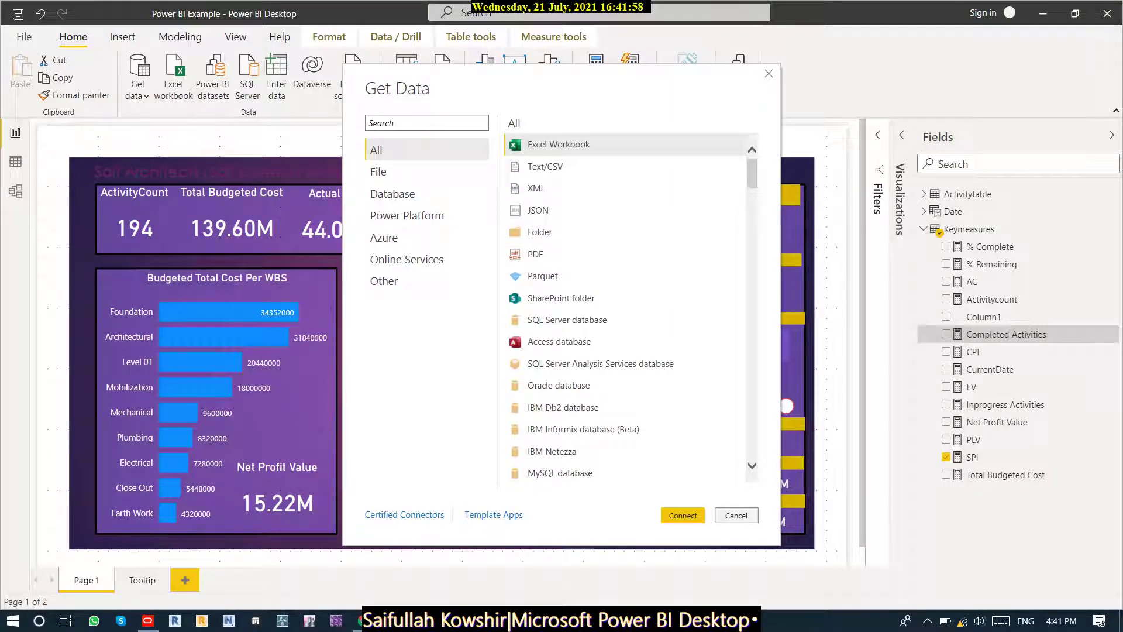
{"action": "left_click", "coordinate": [736, 515]}
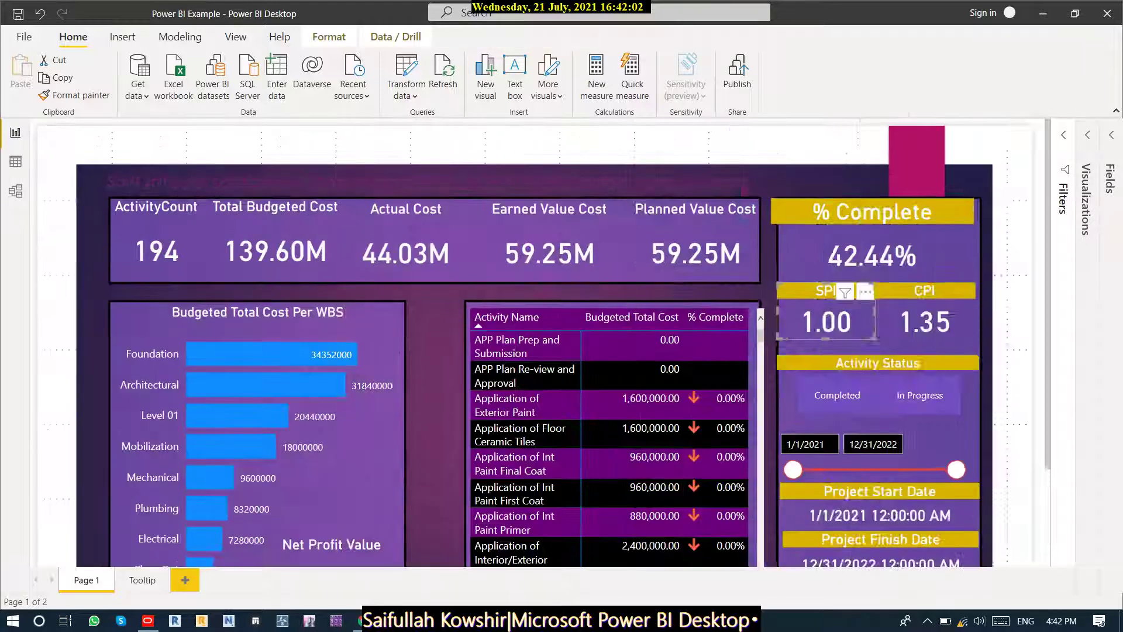
Expand the list of data tables, hide the Tooltip page and return to Page 1.
{"action": "left_click", "coordinate": [1111, 136]}
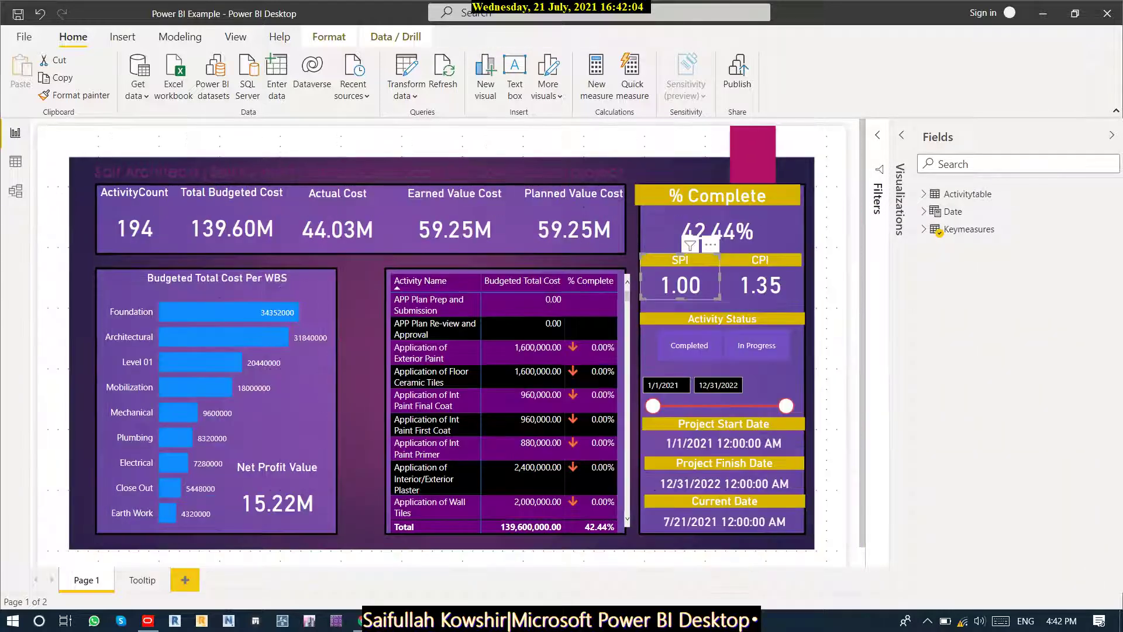
{"action": "left_click", "coordinate": [142, 579]}
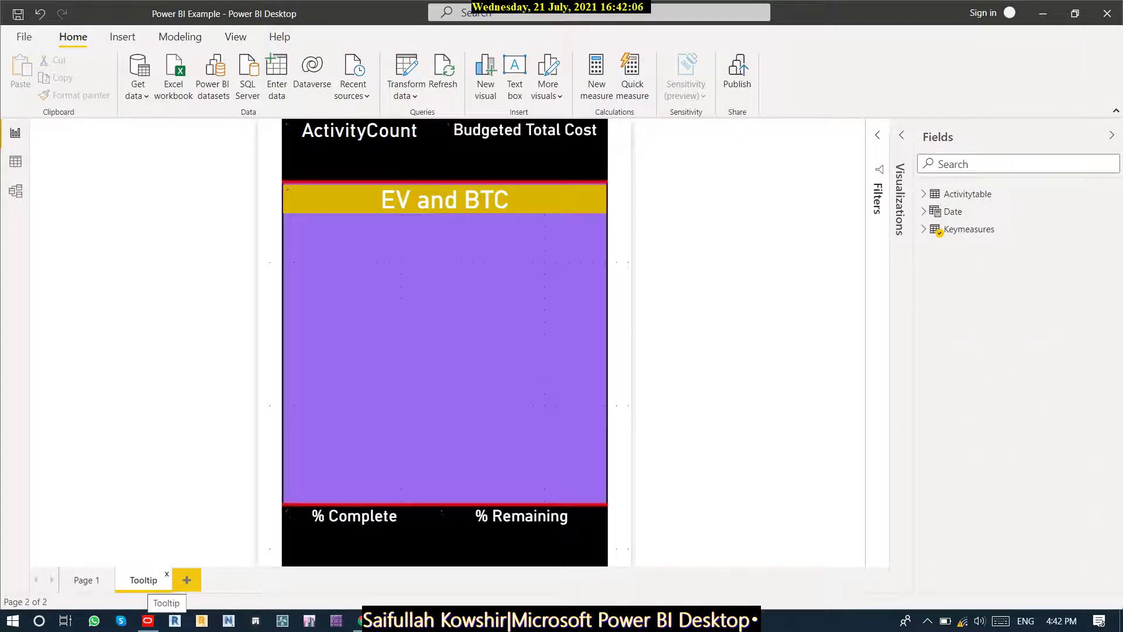
{"action": "right_click", "coordinate": [142, 579]}
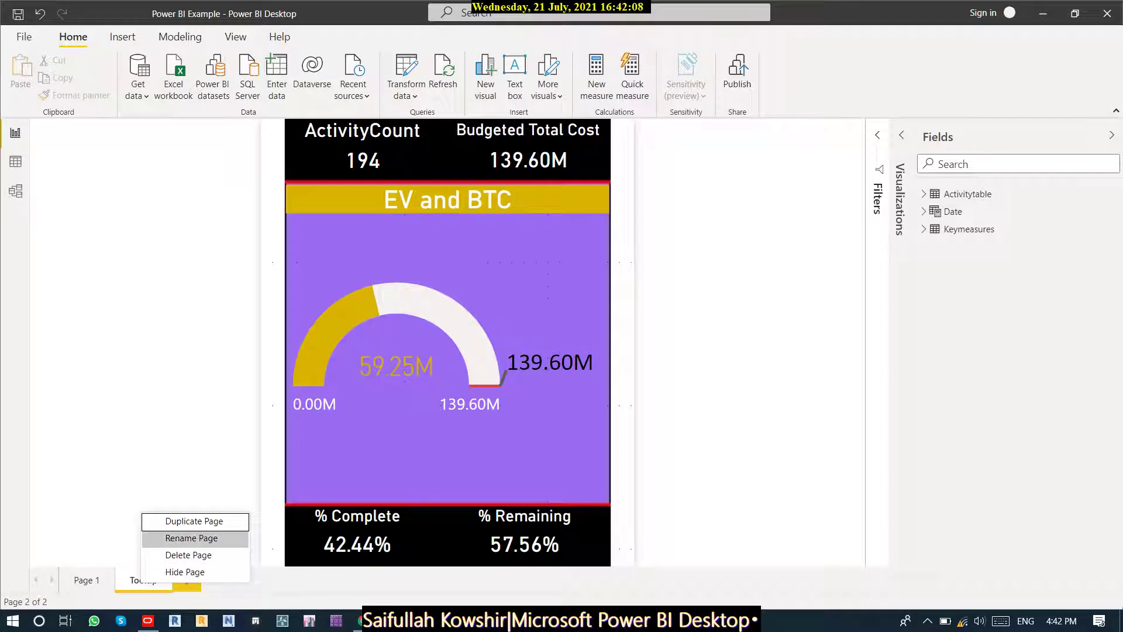
{"action": "left_click", "coordinate": [185, 572]}
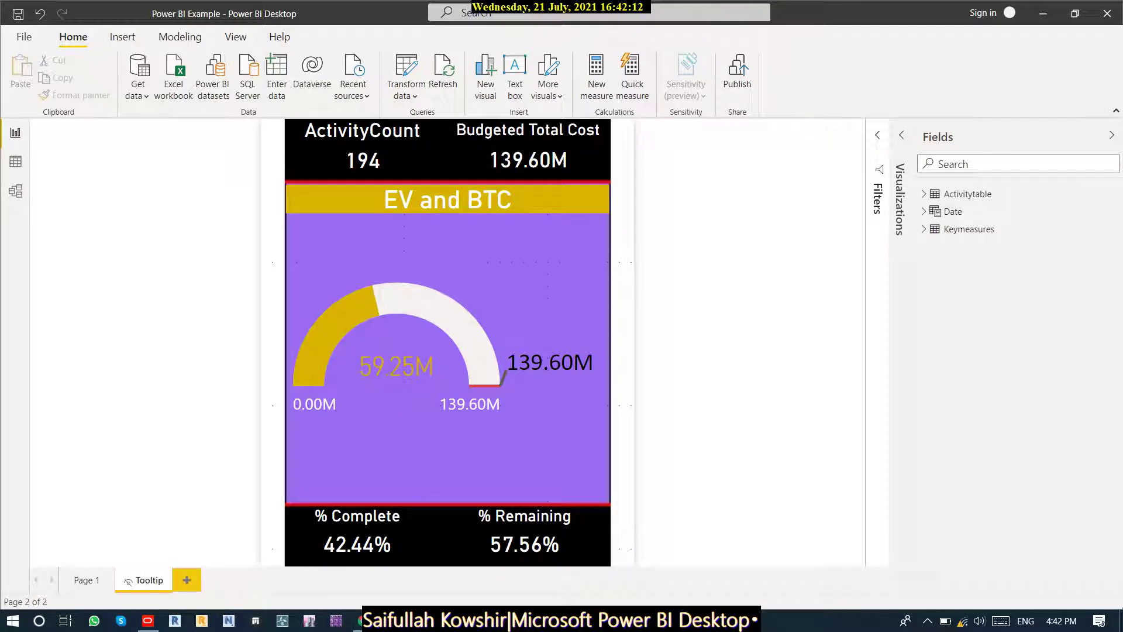
{"action": "left_click", "coordinate": [87, 580]}
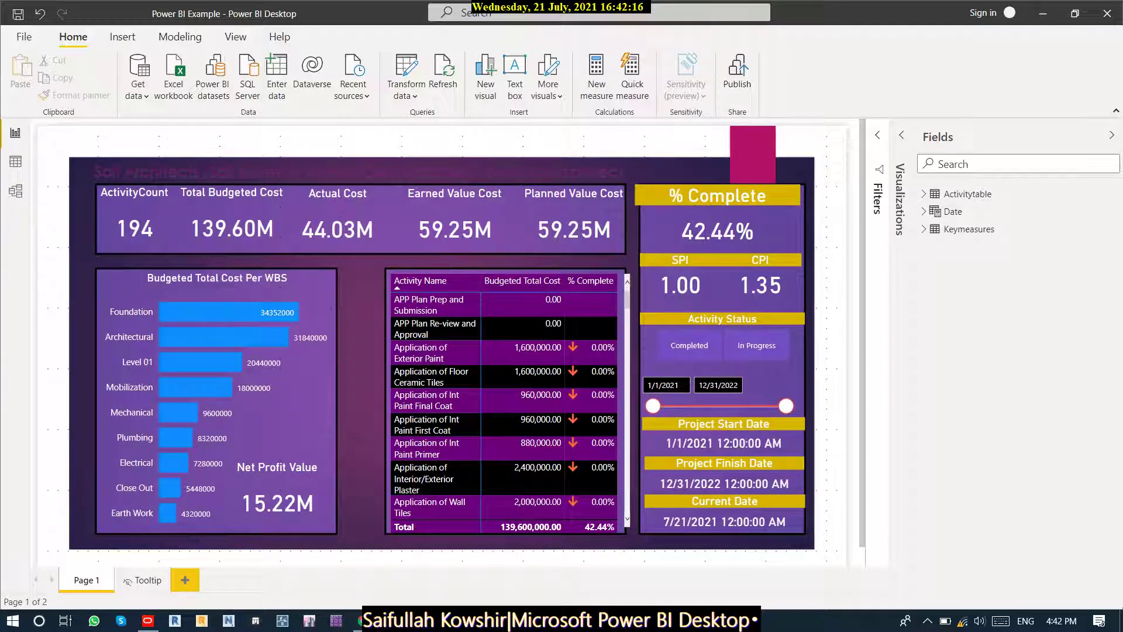
Export the report to PDF.
{"action": "left_click", "coordinate": [24, 37]}
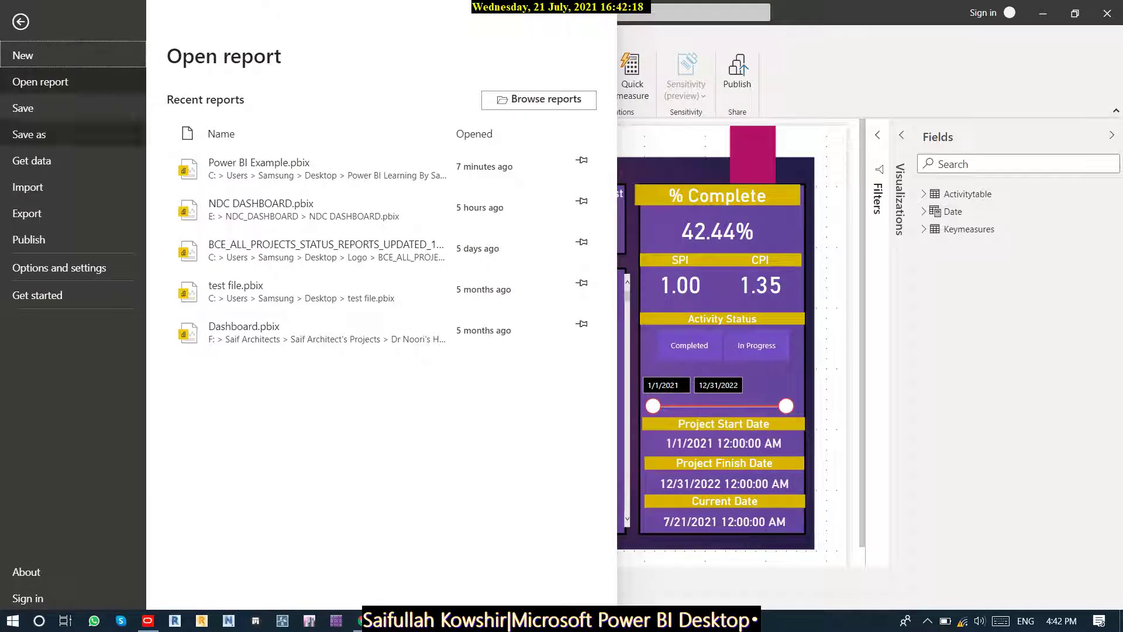
{"action": "left_click", "coordinate": [27, 213]}
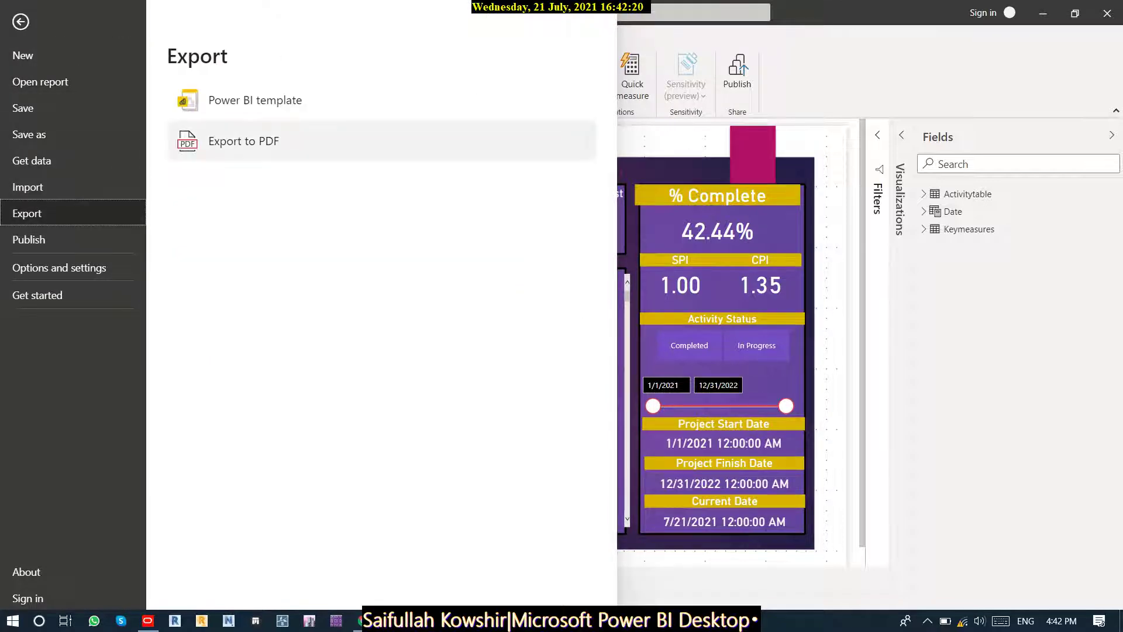
{"action": "left_click", "coordinate": [243, 141]}
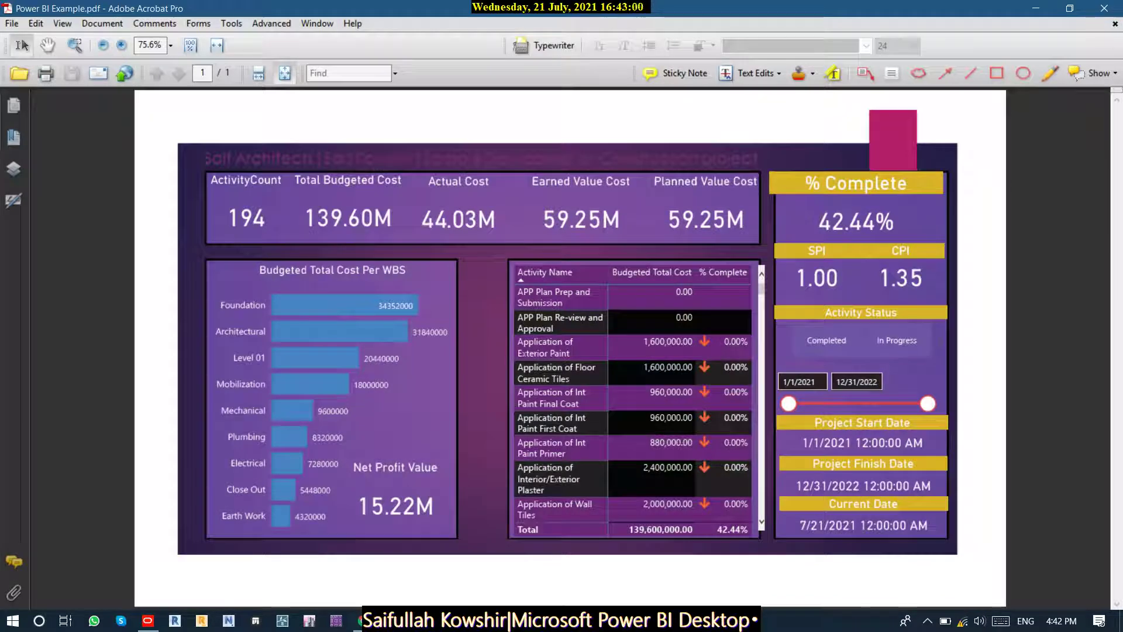
Examine the whole dashboard page in the exported Power BI Example.pdf and switch back to Power BI Desktop.
{"action": "left_click", "coordinate": [259, 73]}
{"action": "scroll", "coordinate": [570, 351], "scroll_direction": "down", "scroll_amount": 2}
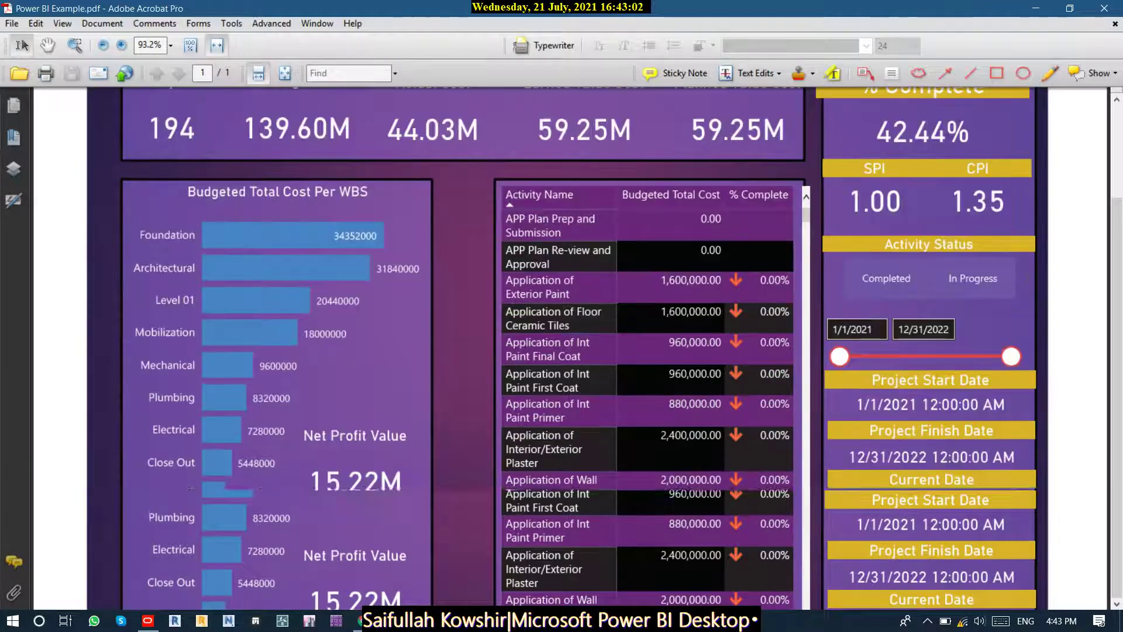
{"action": "scroll", "coordinate": [570, 351], "scroll_direction": "up", "scroll_amount": 2}
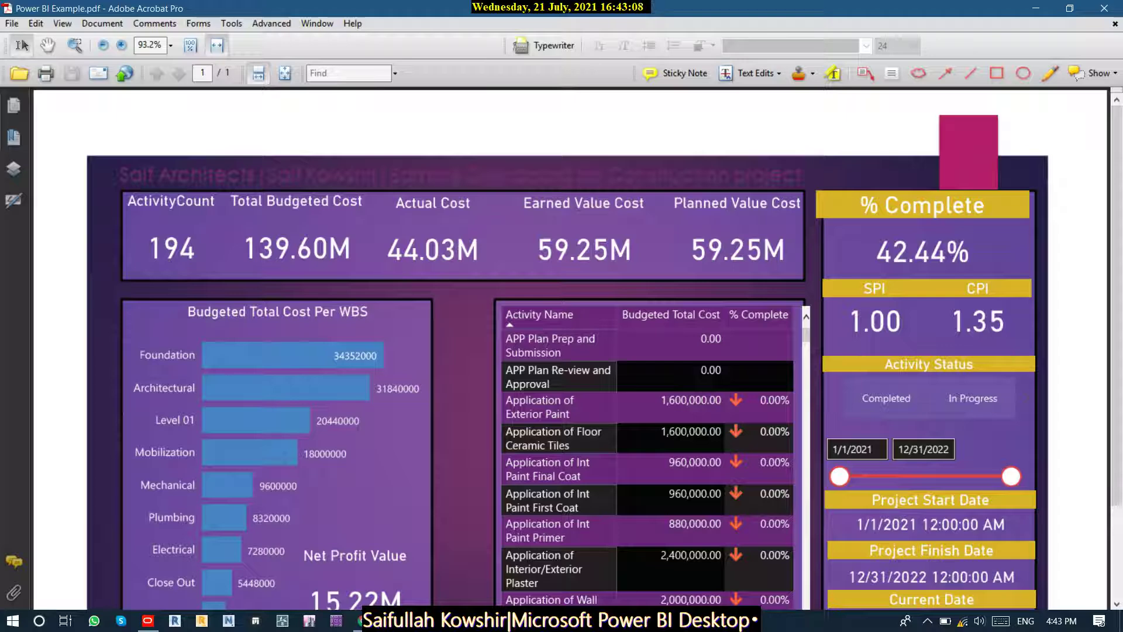
{"action": "scroll", "coordinate": [570, 351], "scroll_direction": "down", "scroll_amount": 2}
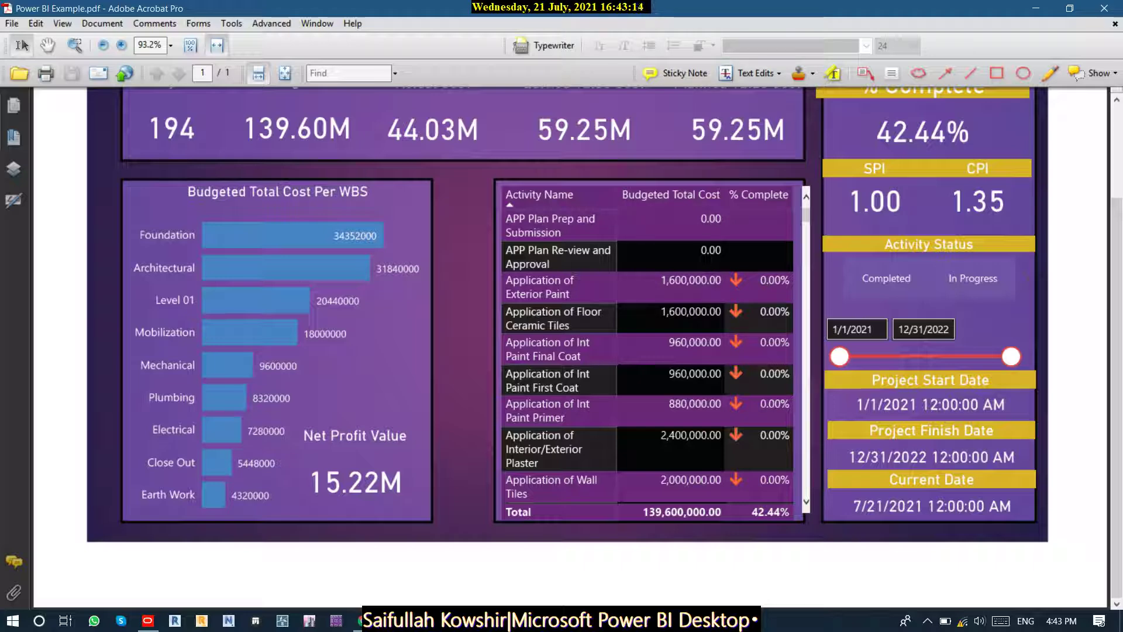
{"action": "scroll", "coordinate": [570, 345], "scroll_direction": "up", "scroll_amount": 3}
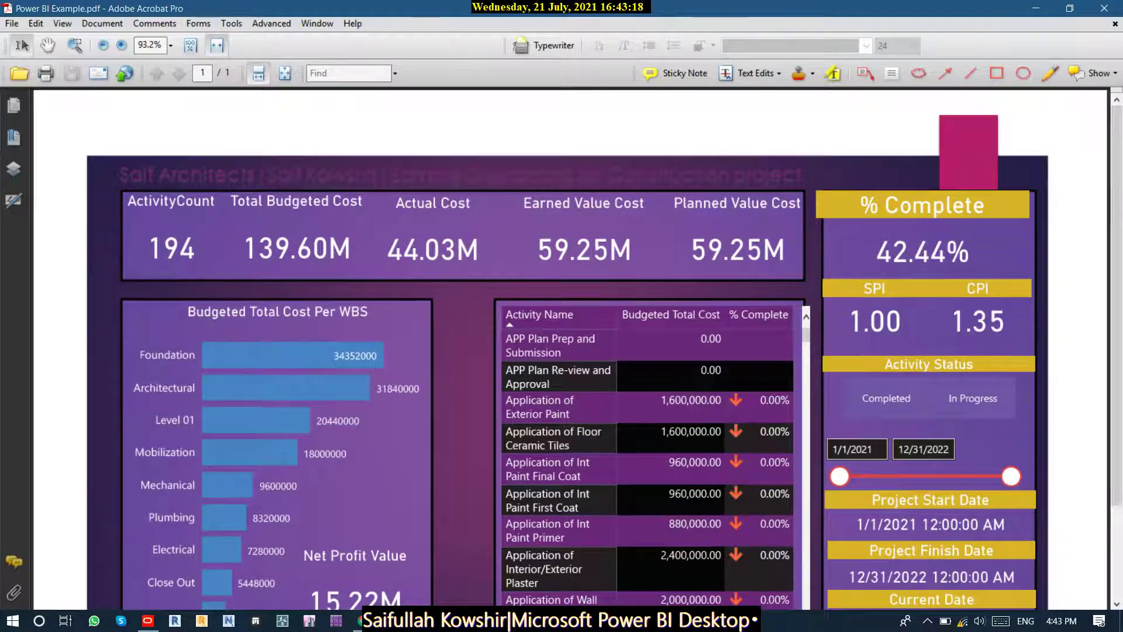
{"action": "scroll", "coordinate": [570, 345], "scroll_direction": "down", "scroll_amount": 3}
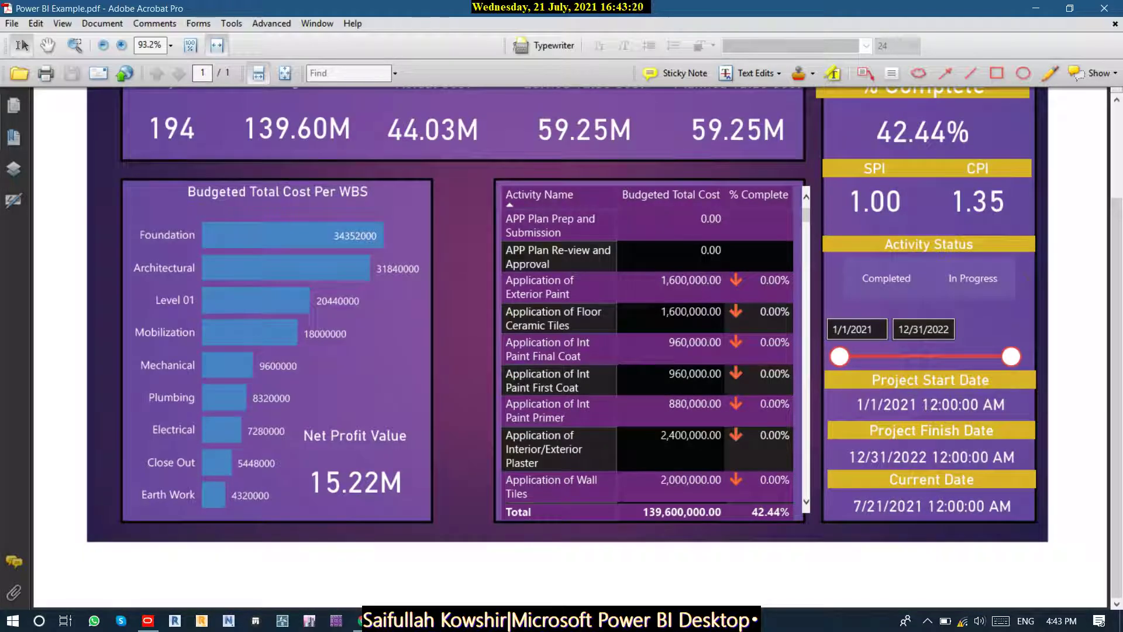
{"action": "scroll", "coordinate": [570, 345], "scroll_direction": "up", "scroll_amount": 3}
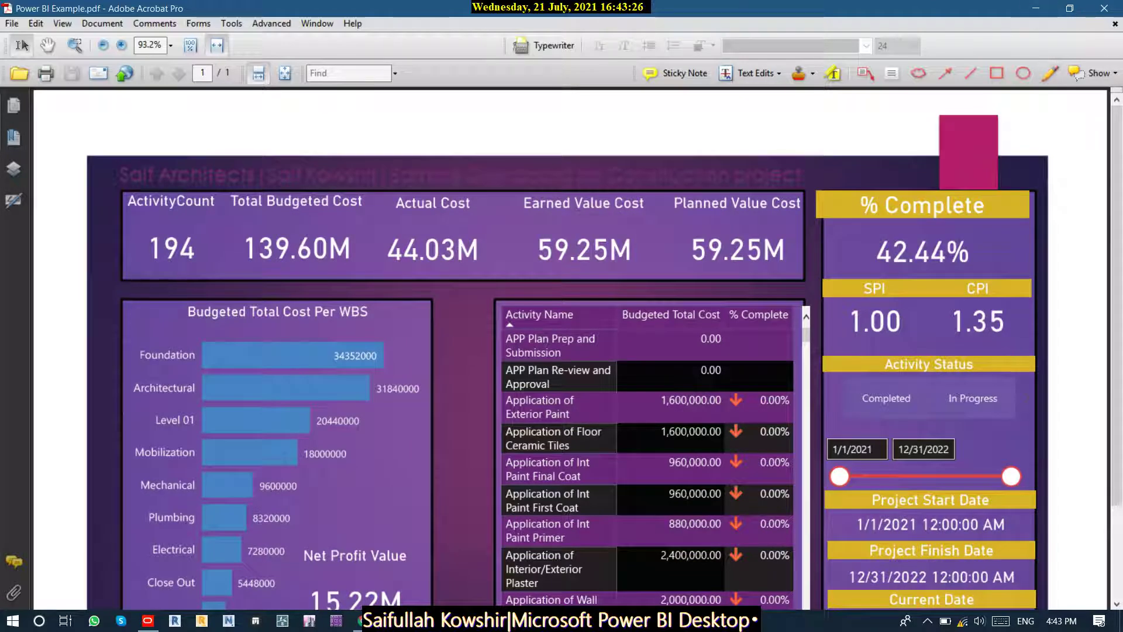
{"action": "left_click", "coordinate": [1036, 8]}
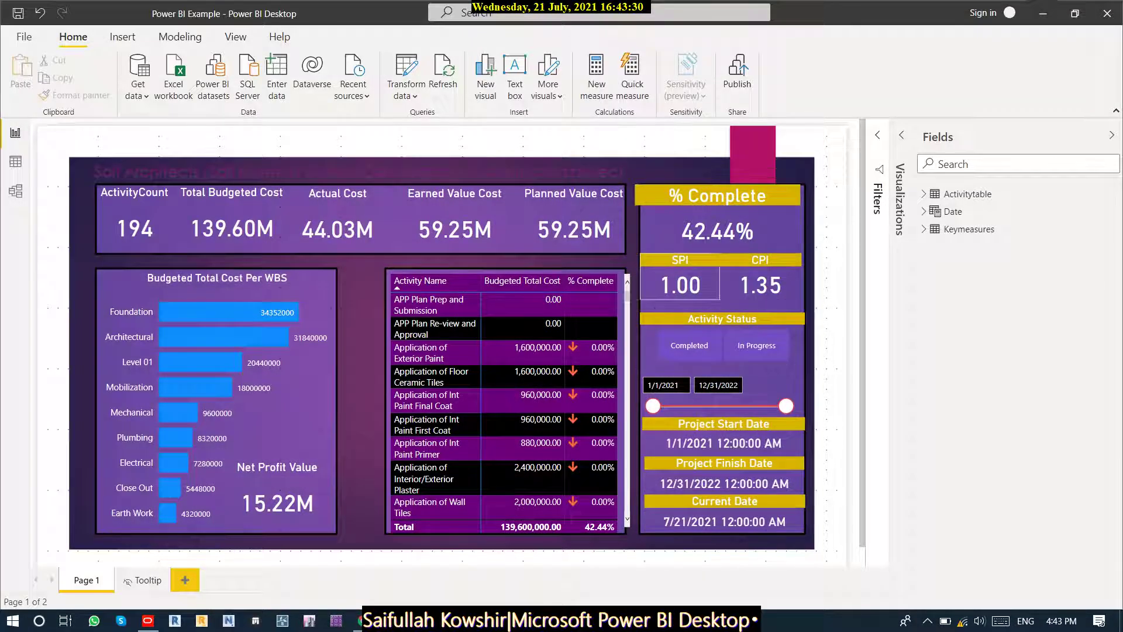
Filter the dashboard by Completed and finally by In Progress activity status, with the Keymeasures fields and the slicer's settings shown.
{"action": "left_click", "coordinate": [688, 345]}
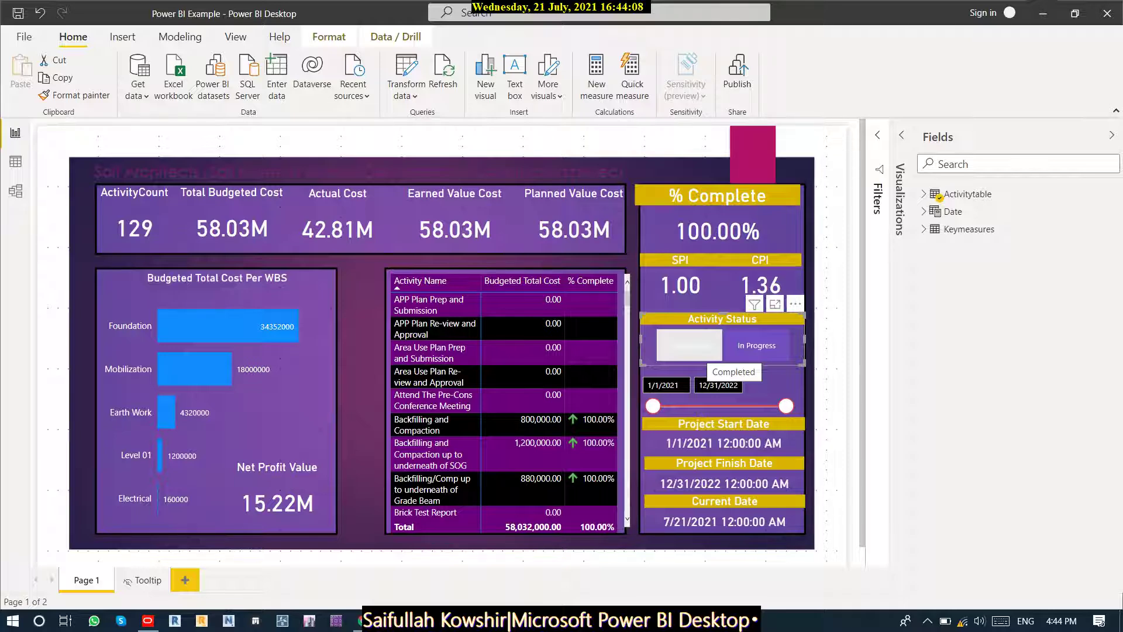
{"action": "left_click", "coordinate": [689, 345]}
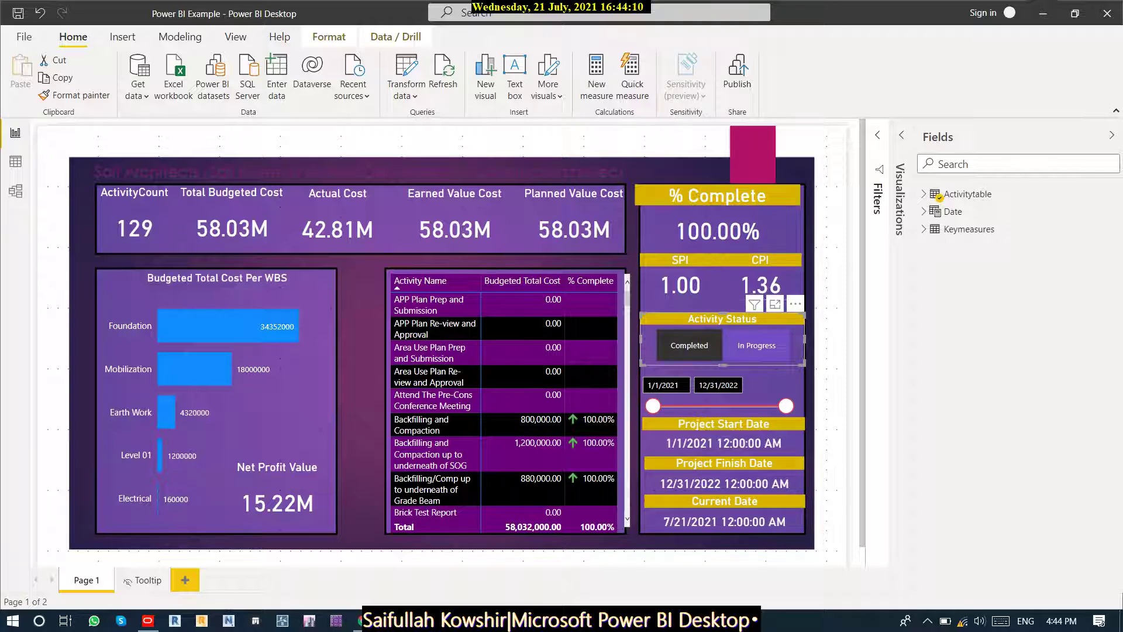
{"action": "left_click", "coordinate": [923, 229]}
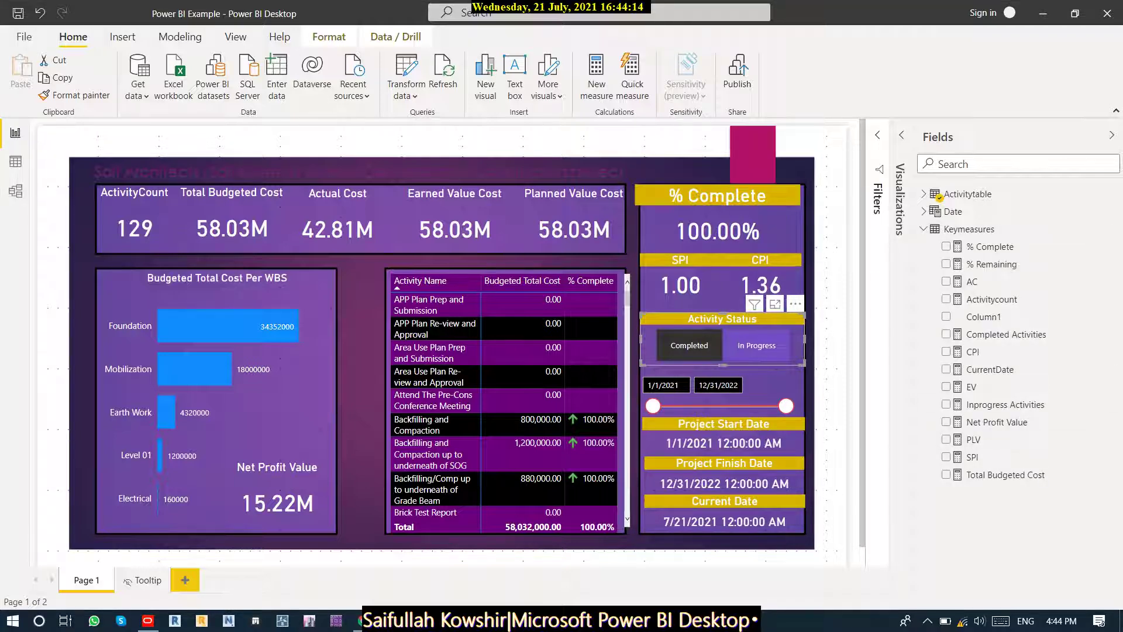
{"action": "left_click", "coordinate": [900, 199]}
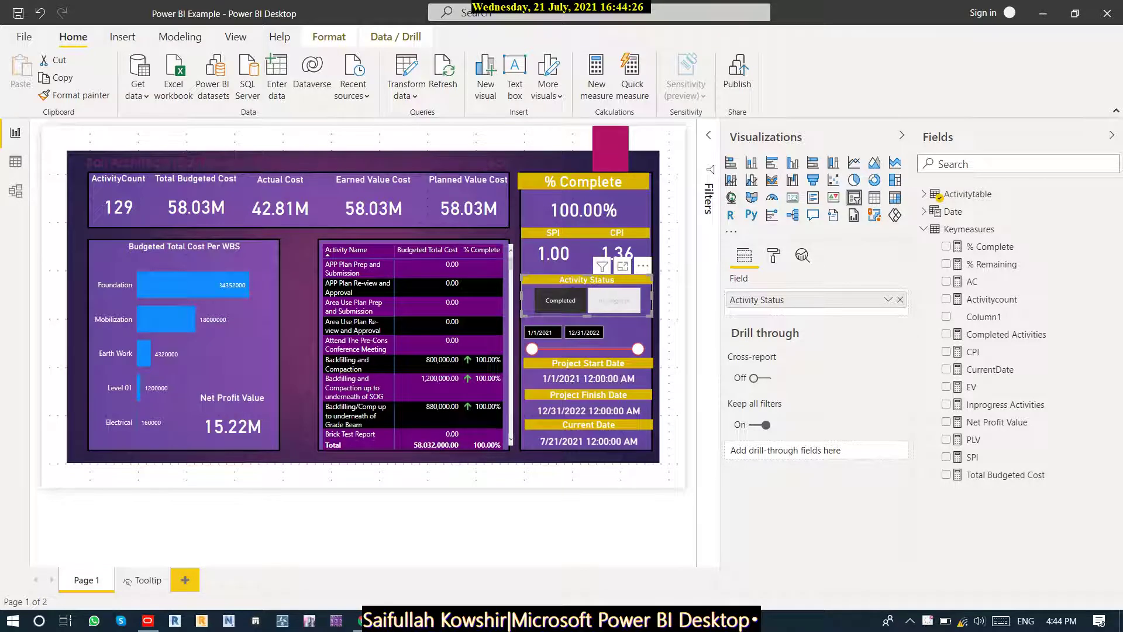
{"action": "left_click", "coordinate": [614, 300]}
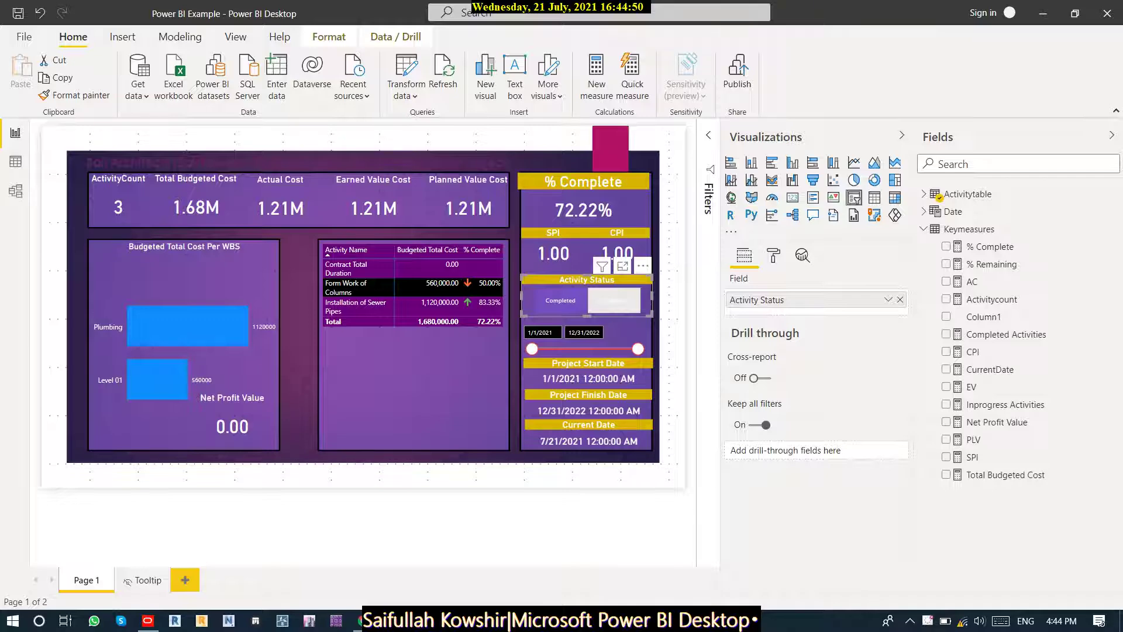
Clear the In Progress activity status filter and collapse the Visualizations and Fields panes to enlarge the dashboard.
{"action": "left_click", "coordinate": [614, 301]}
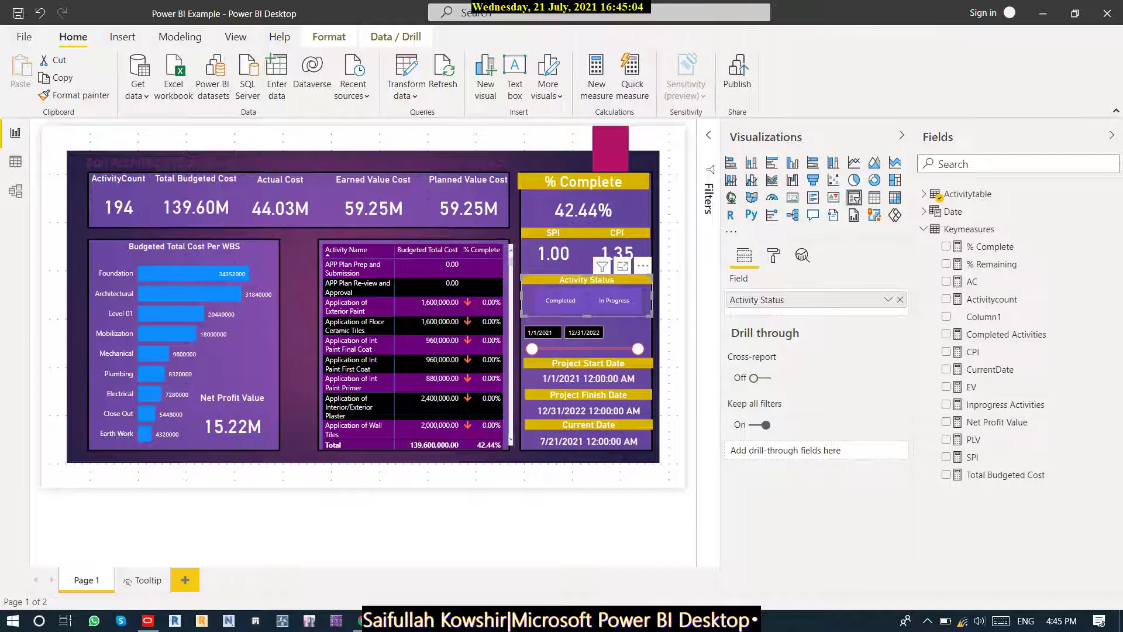
{"action": "left_click", "coordinate": [902, 135]}
{"action": "left_click", "coordinate": [1111, 135]}
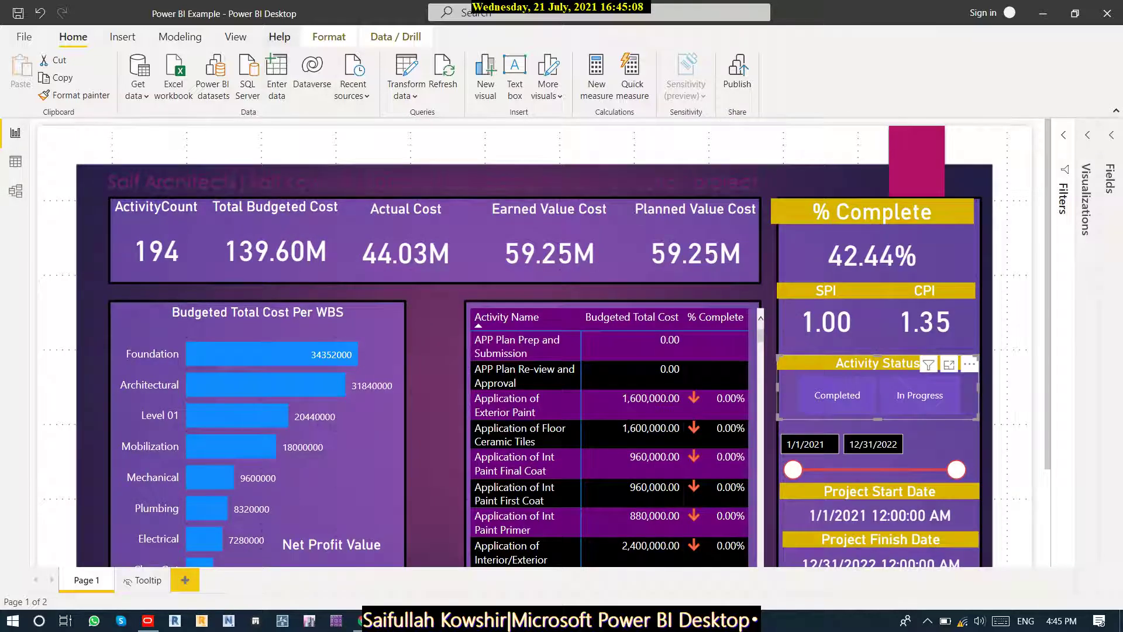
Compare the dashboard page in Fit to page view and in Fit to width view.
{"action": "left_click", "coordinate": [235, 36]}
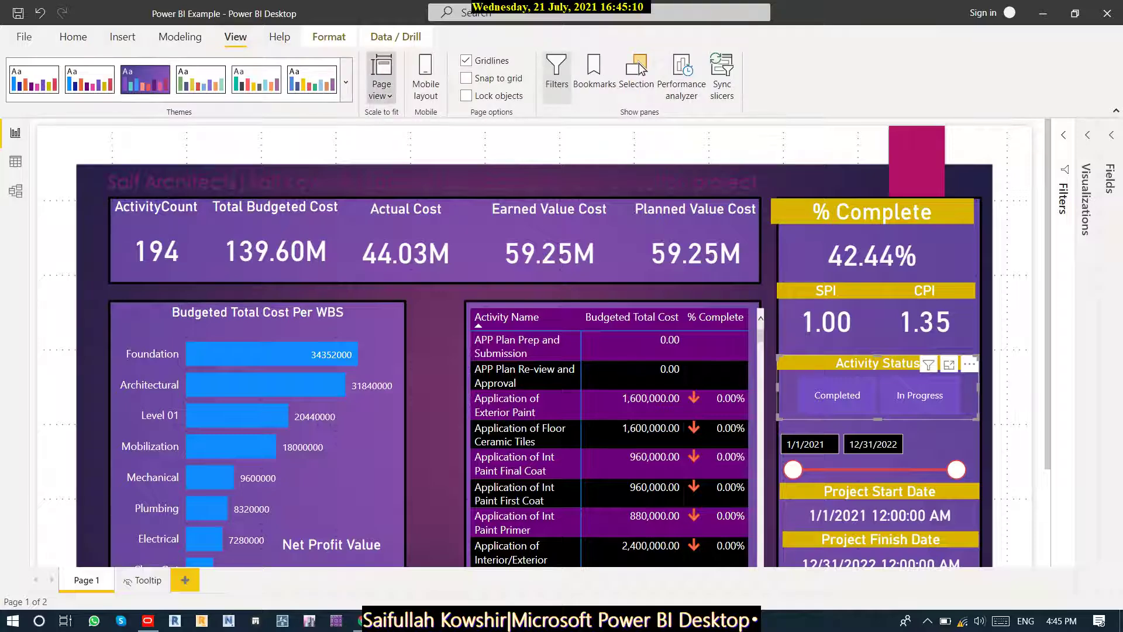
{"action": "left_click", "coordinate": [381, 78]}
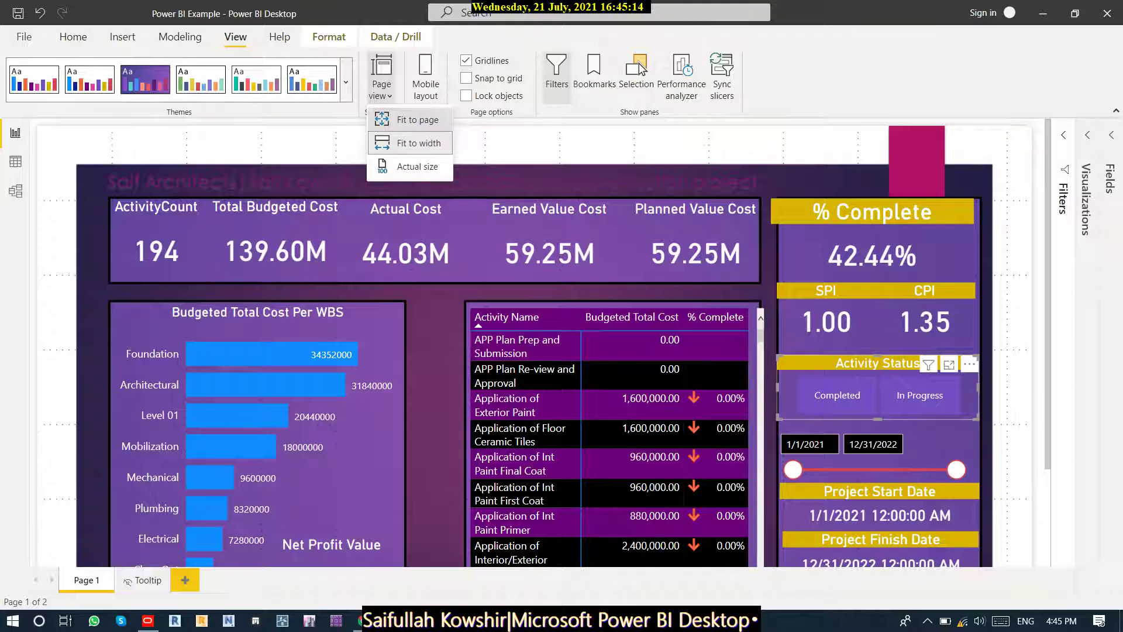
{"action": "left_click", "coordinate": [418, 120]}
{"action": "left_click", "coordinate": [381, 79]}
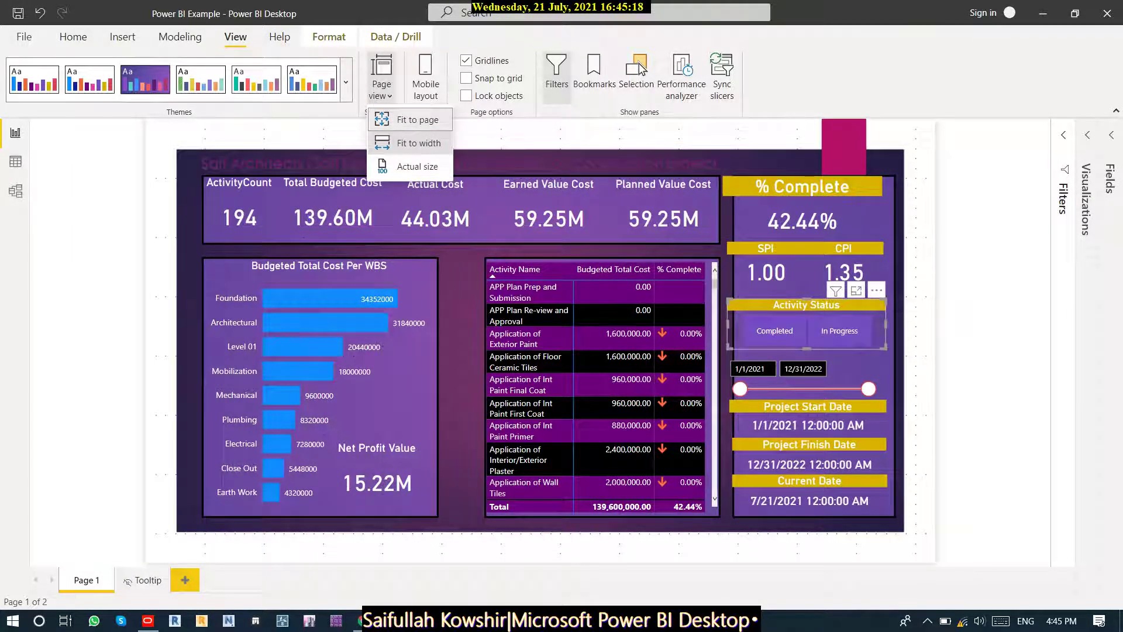
{"action": "left_click", "coordinate": [419, 142]}
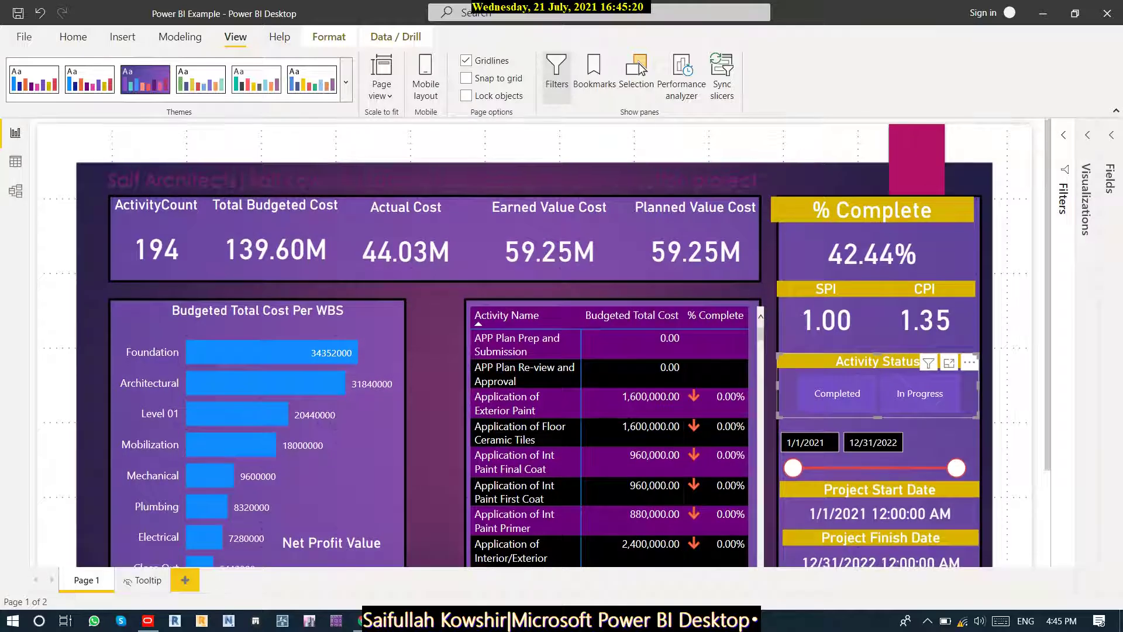
{"action": "scroll", "coordinate": [562, 339], "scroll_direction": "down", "scroll_amount": 3}
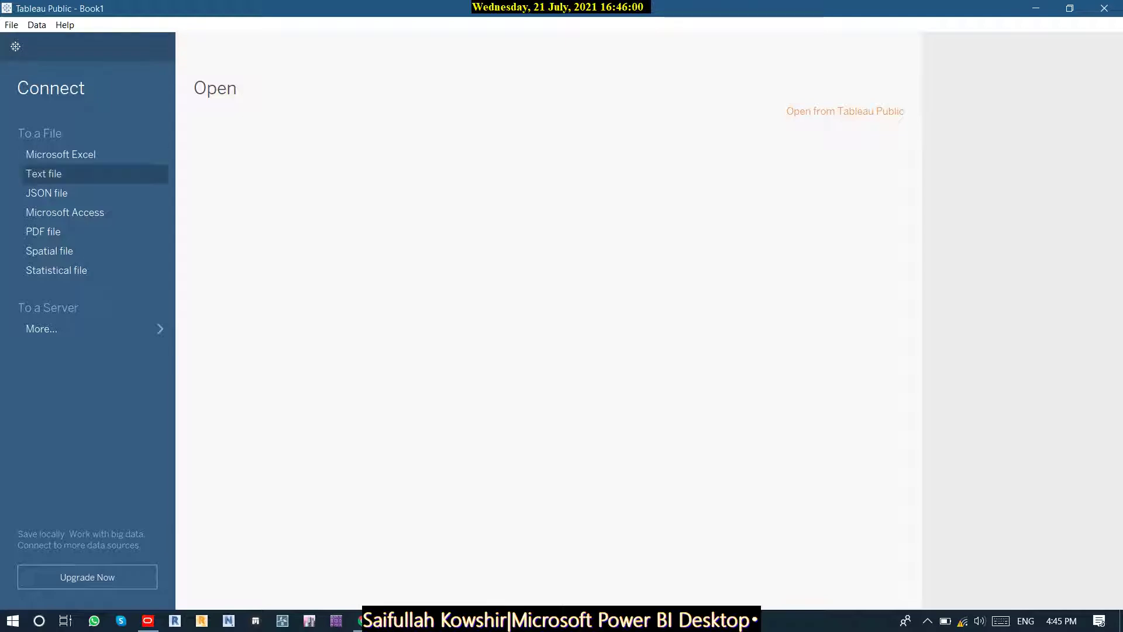
In Tableau Public, connect to the Excel workbook Data for PBI.XLSX from the Power BI Learning folder on the Desktop.
{"action": "left_click", "coordinate": [61, 154]}
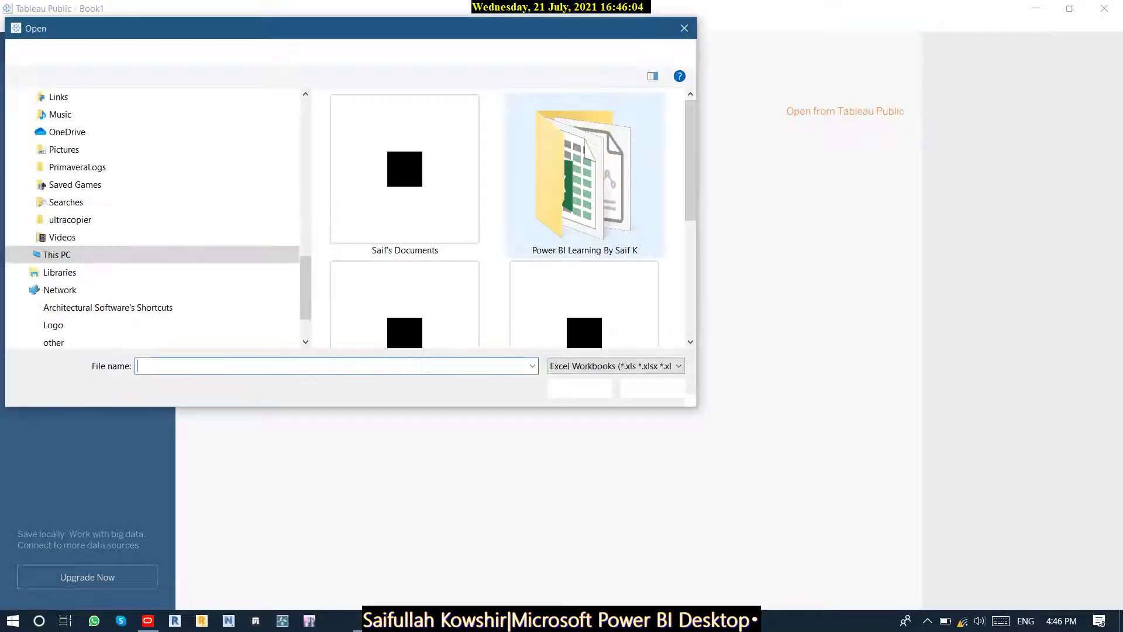
{"action": "left_click", "coordinate": [573, 199]}
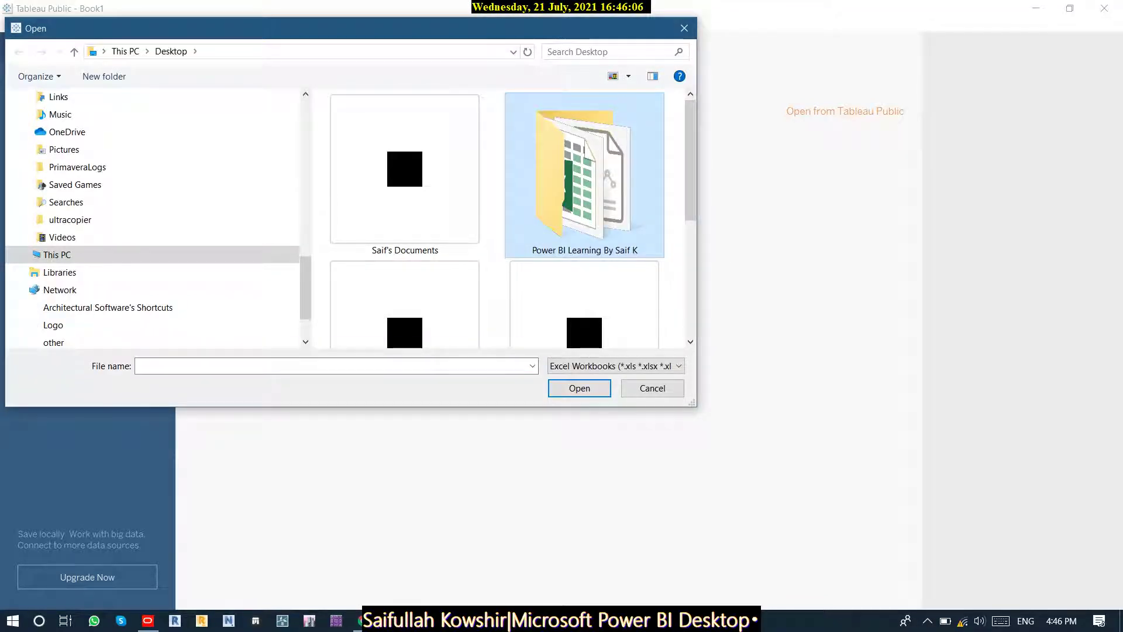
{"action": "double_click", "coordinate": [573, 199]}
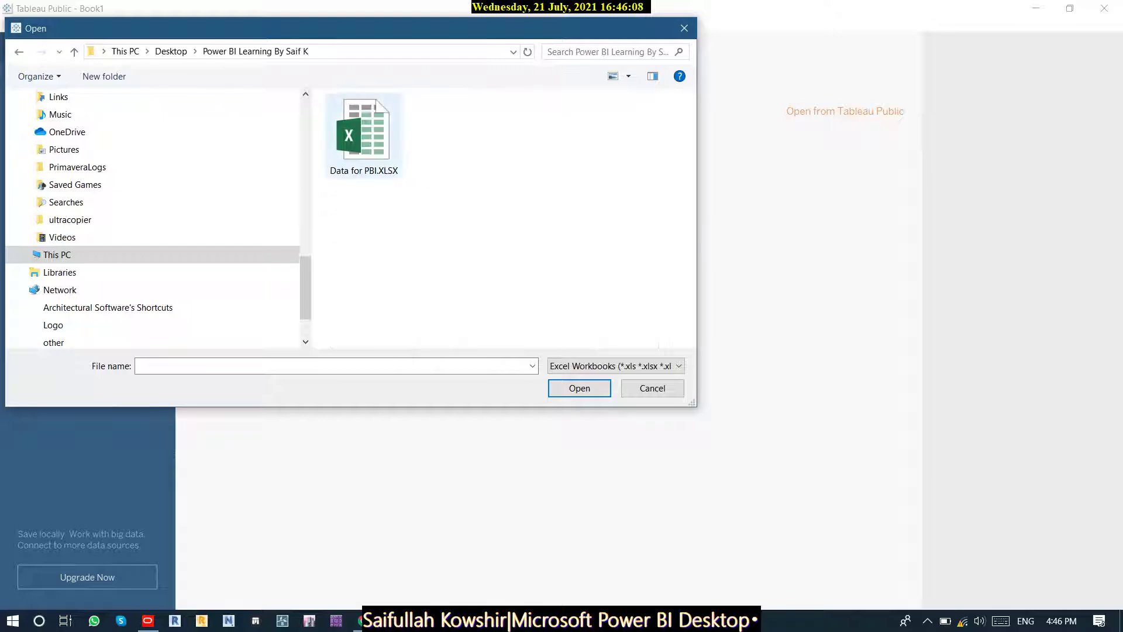
{"action": "left_click", "coordinate": [363, 138]}
{"action": "key", "text": "Return"}
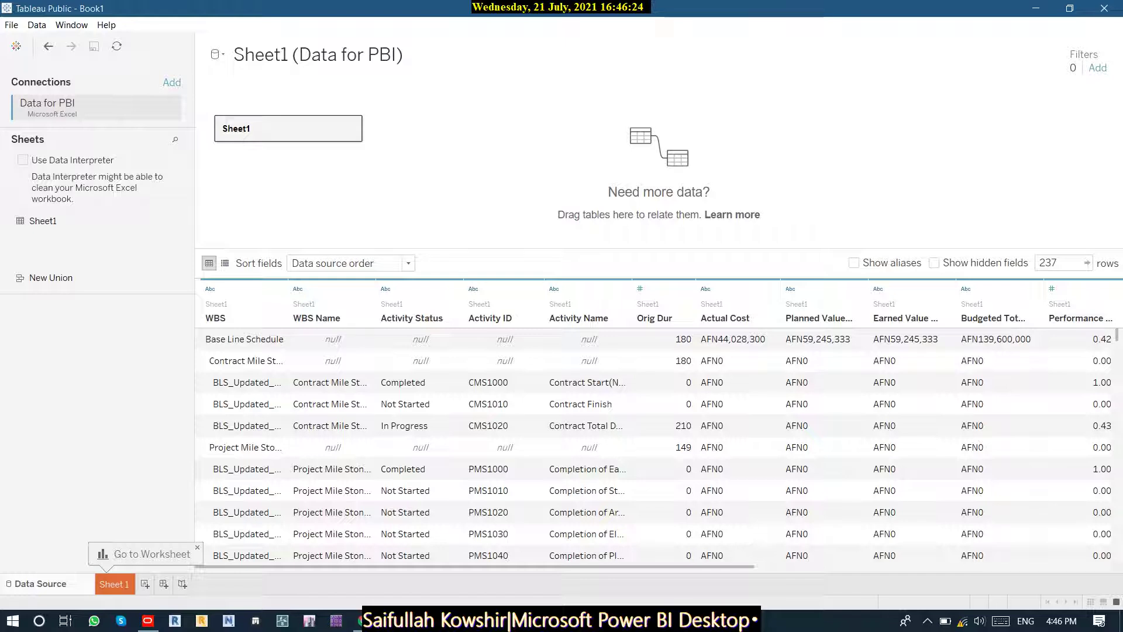
Create a new worksheet and add Activity ID and Budgeted Total Cost to its rows, with the chart suggestions shown.
{"action": "left_click", "coordinate": [145, 584]}
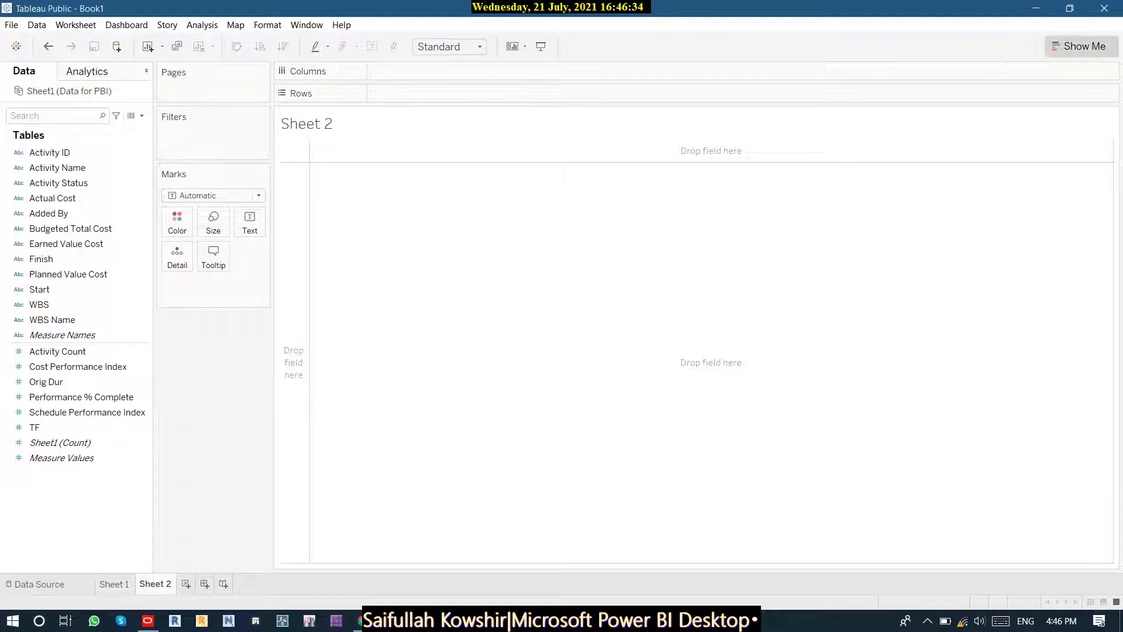
{"action": "left_click", "coordinate": [1079, 46]}
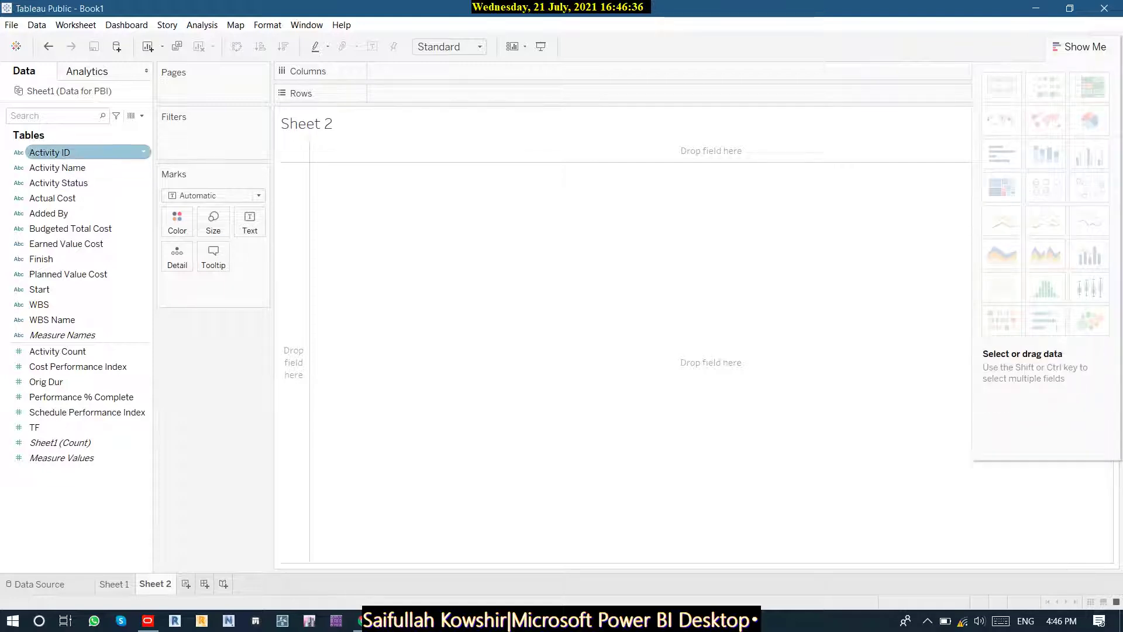
{"action": "left_click_drag", "start_coordinate": [52, 153], "coordinate": [595, 288]}
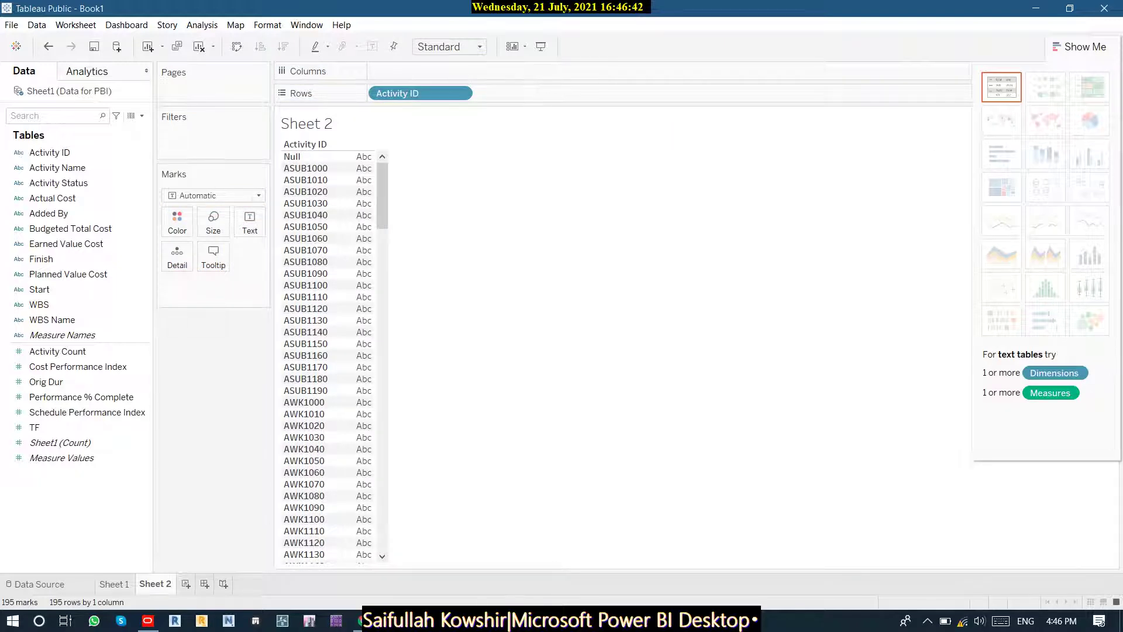
{"action": "left_click", "coordinate": [58, 183]}
{"action": "left_click", "coordinate": [70, 228]}
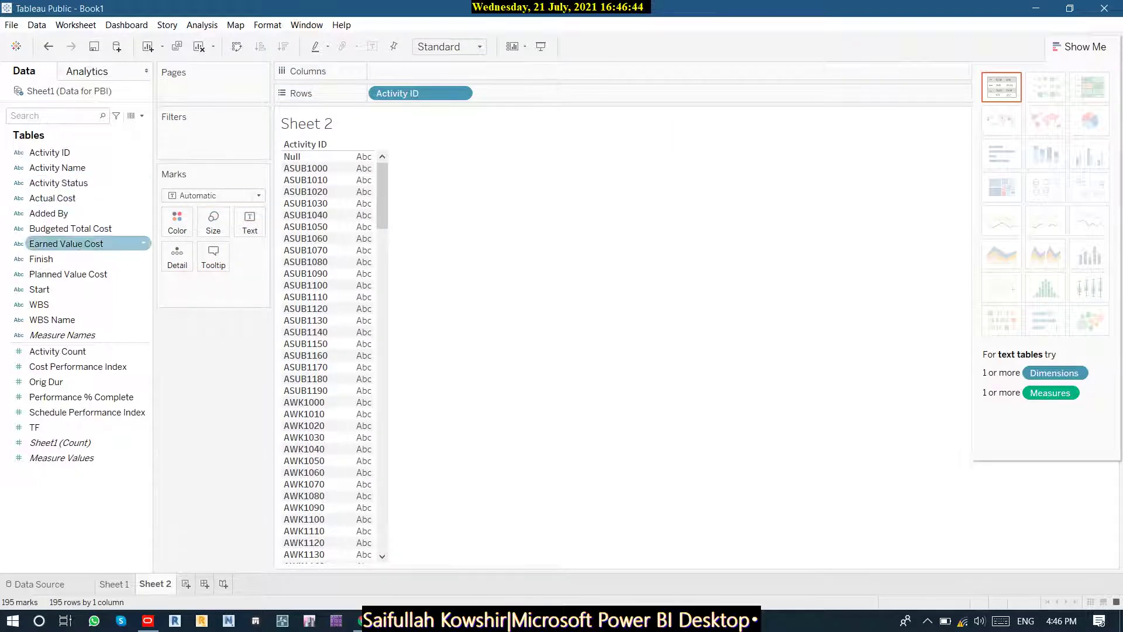
{"action": "left_click_drag", "start_coordinate": [70, 228], "coordinate": [523, 94]}
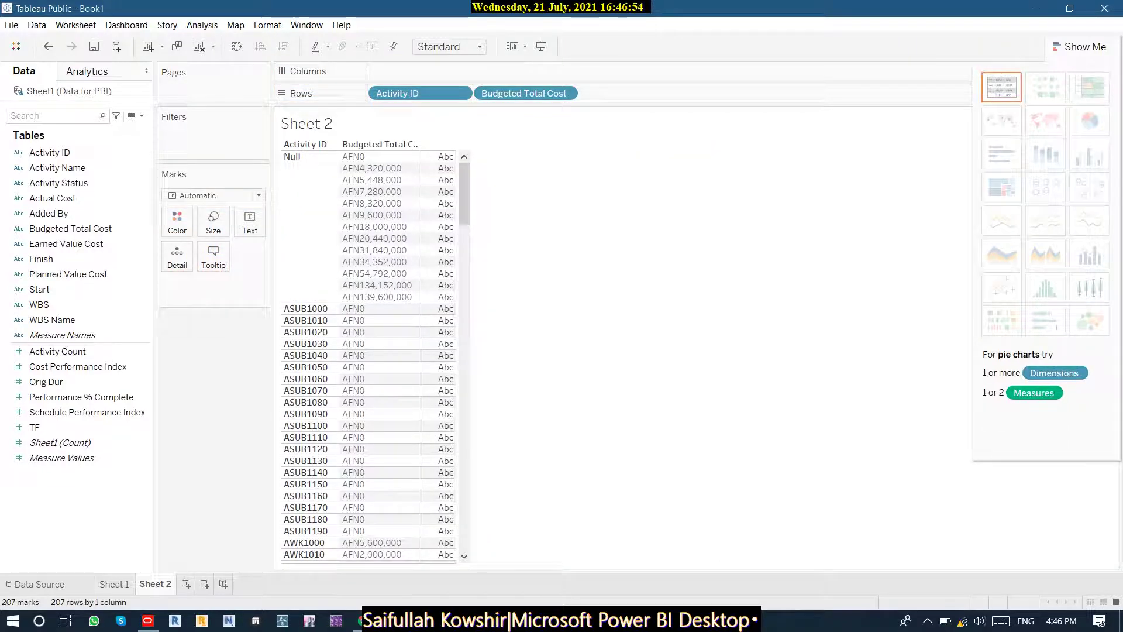
{"action": "left_click", "coordinate": [70, 228]}
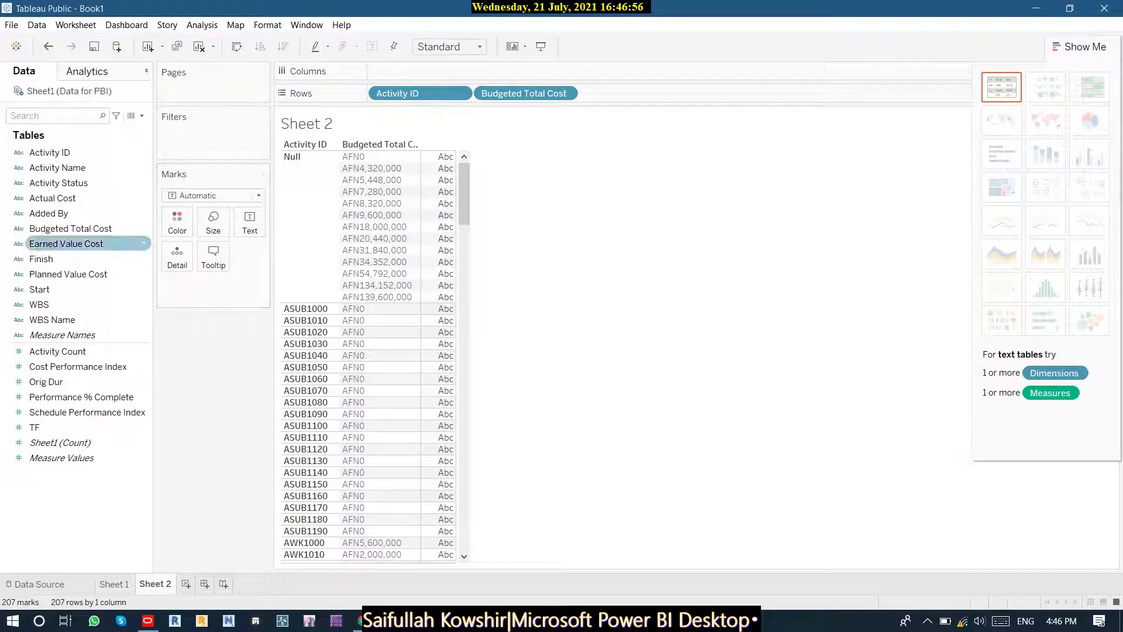
{"action": "left_click", "coordinate": [66, 243]}
{"action": "left_click", "coordinate": [70, 228]}
{"action": "left_click", "coordinate": [66, 243]}
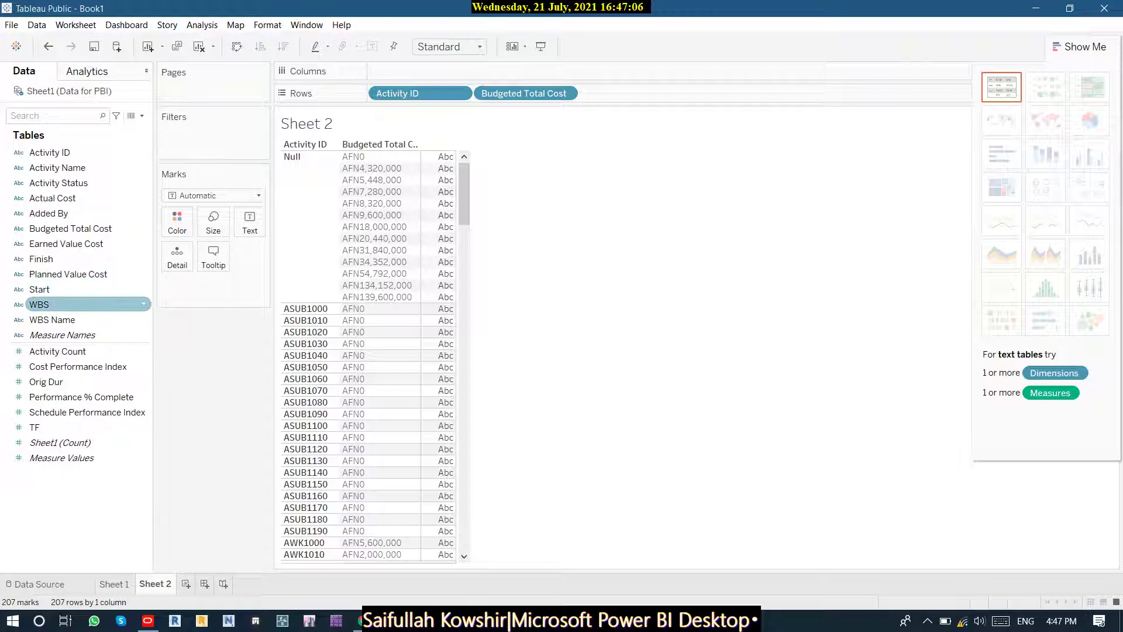
{"action": "left_click_drag", "start_coordinate": [39, 304], "coordinate": [177, 222]}
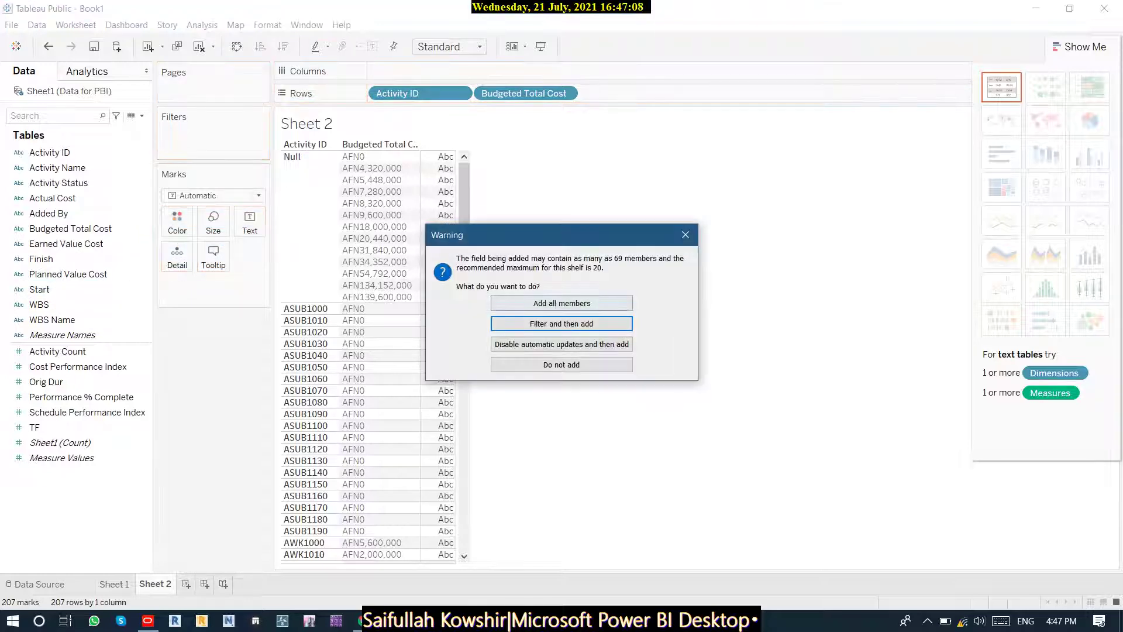
{"action": "key", "text": "Escape"}
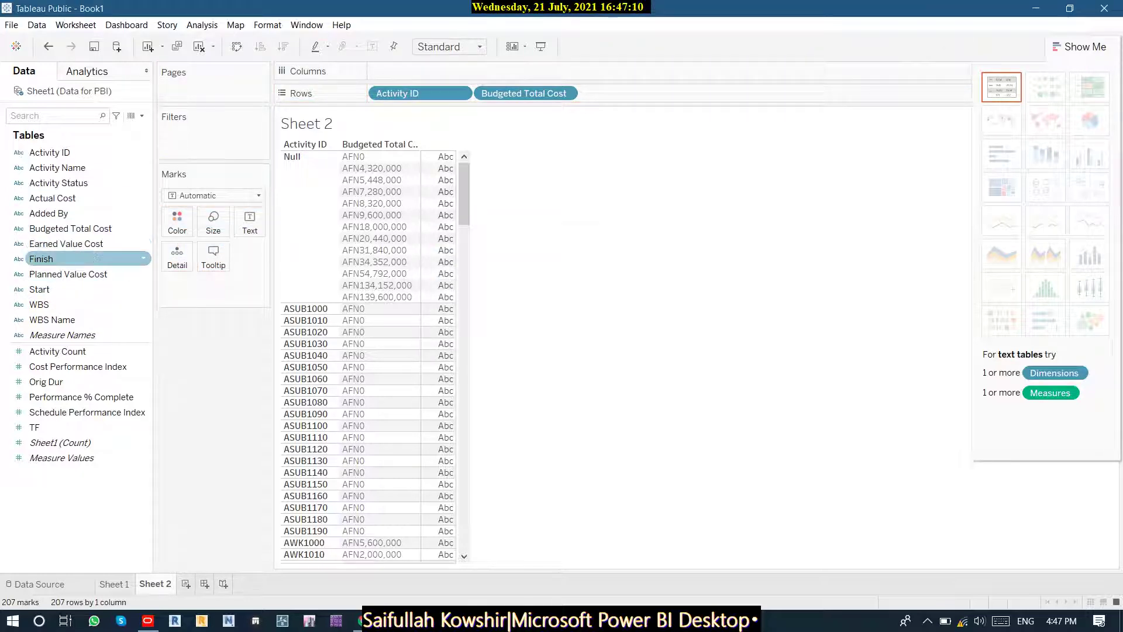
Add Planned Value Cost to the rows and move Activity ID from the rows to the columns.
{"action": "left_click_drag", "start_coordinate": [88, 274], "coordinate": [413, 181]}
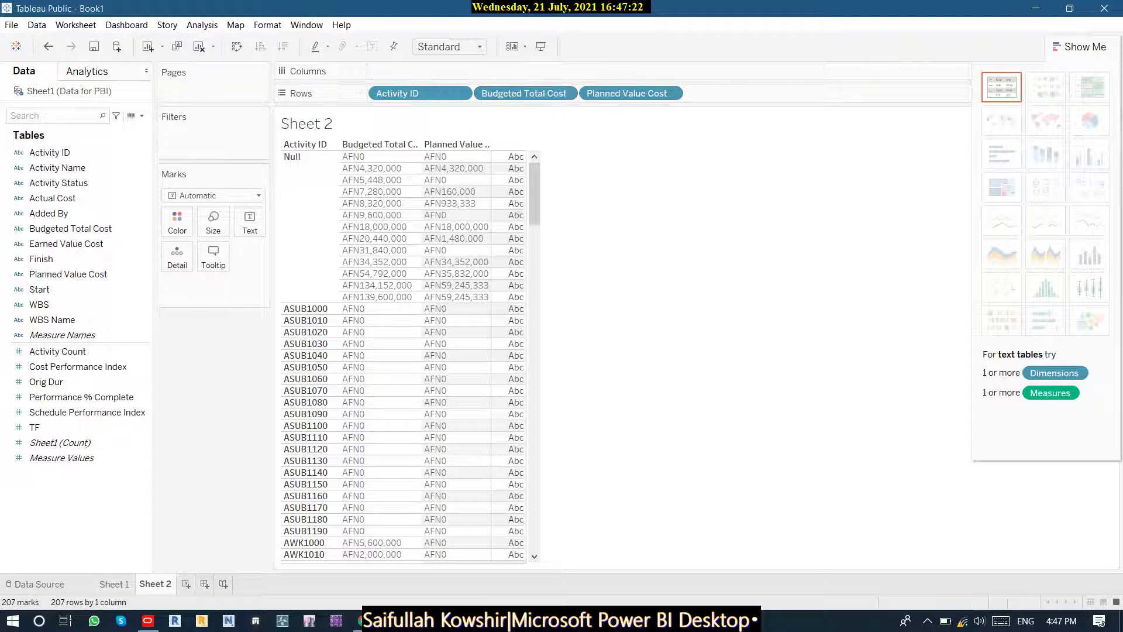
{"action": "left_click", "coordinate": [71, 228]}
{"action": "key", "text": "Up"}
{"action": "key", "text": "Up"}
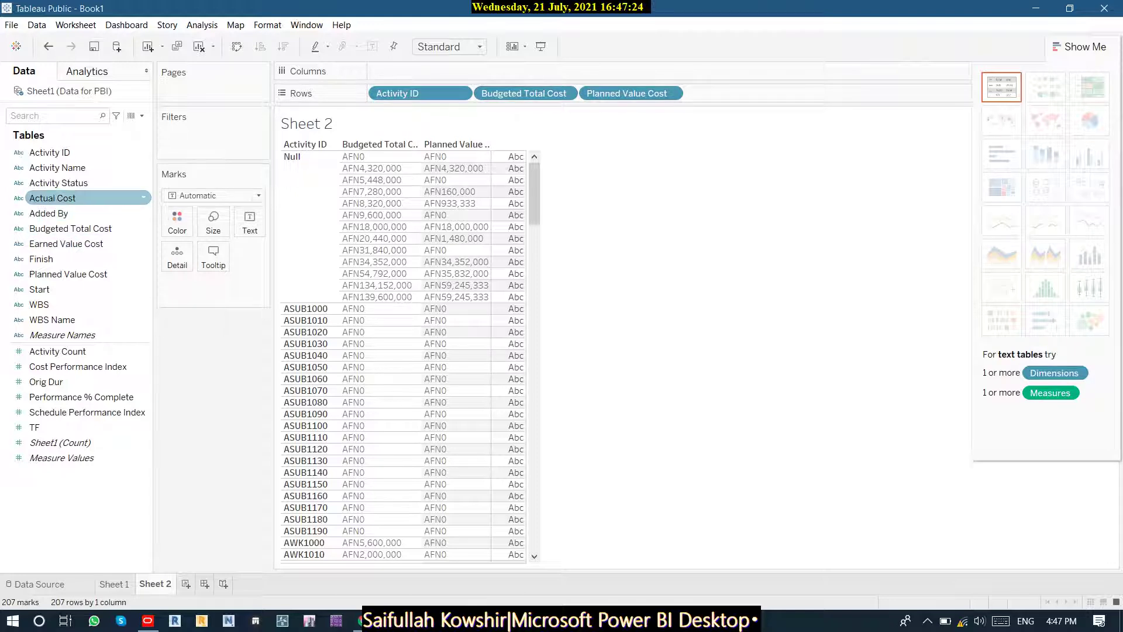
{"action": "key", "text": "Up"}
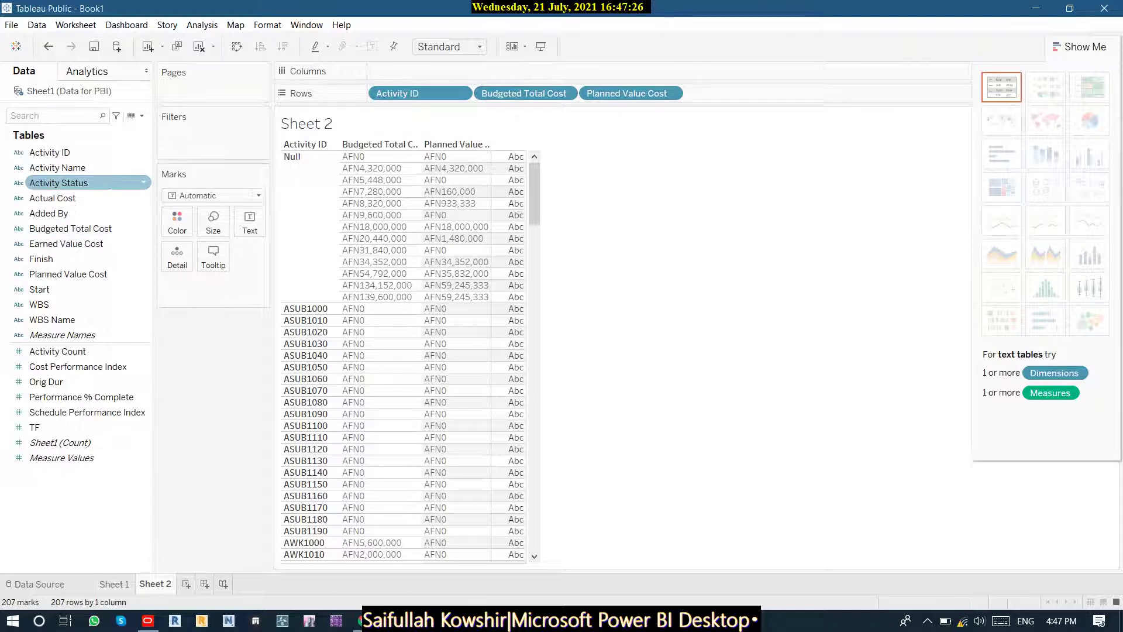
{"action": "left_click", "coordinate": [234, 174]}
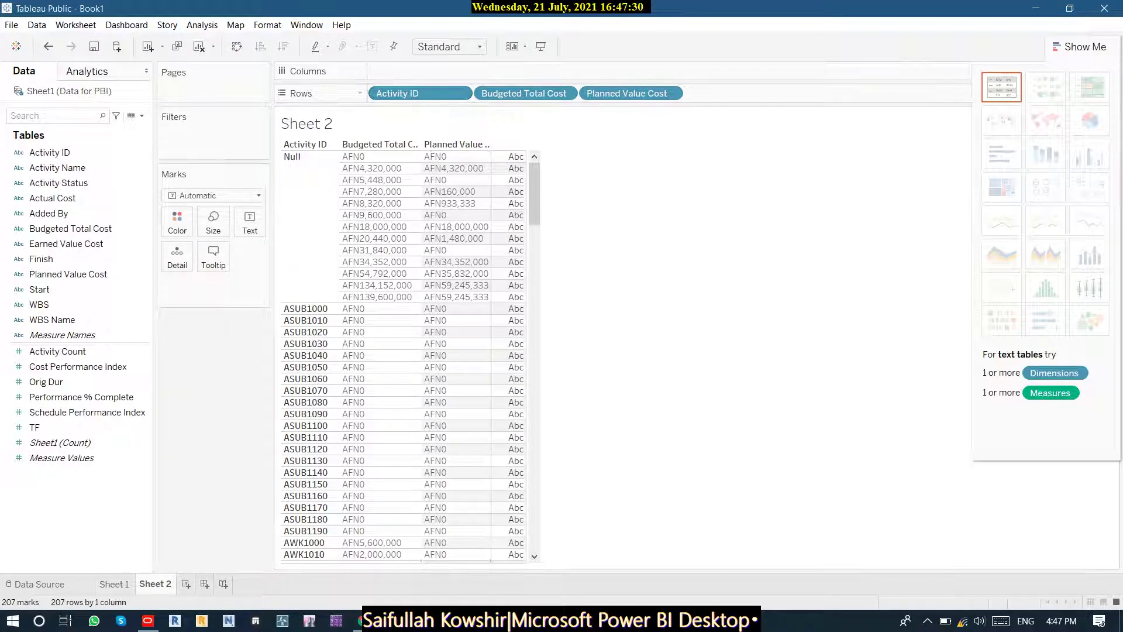
{"action": "left_click_drag", "start_coordinate": [420, 93], "coordinate": [421, 72]}
{"action": "left_click_drag", "start_coordinate": [397, 180], "coordinate": [573, 134]}
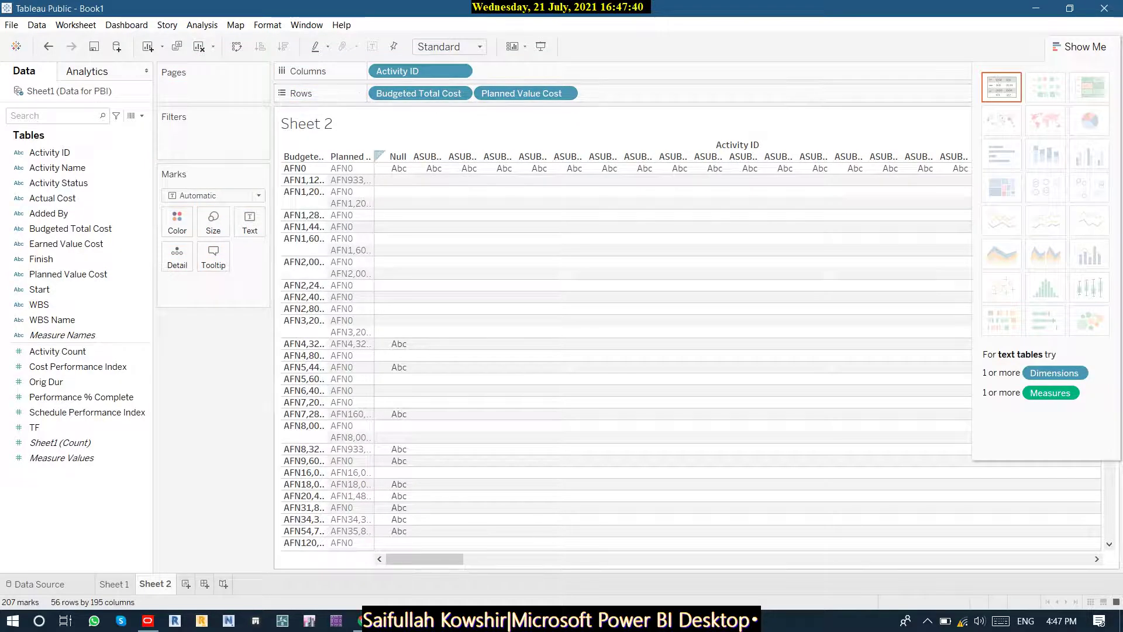
Change the sheet's mark type to Bar and finally to Line.
{"action": "left_click", "coordinate": [257, 195]}
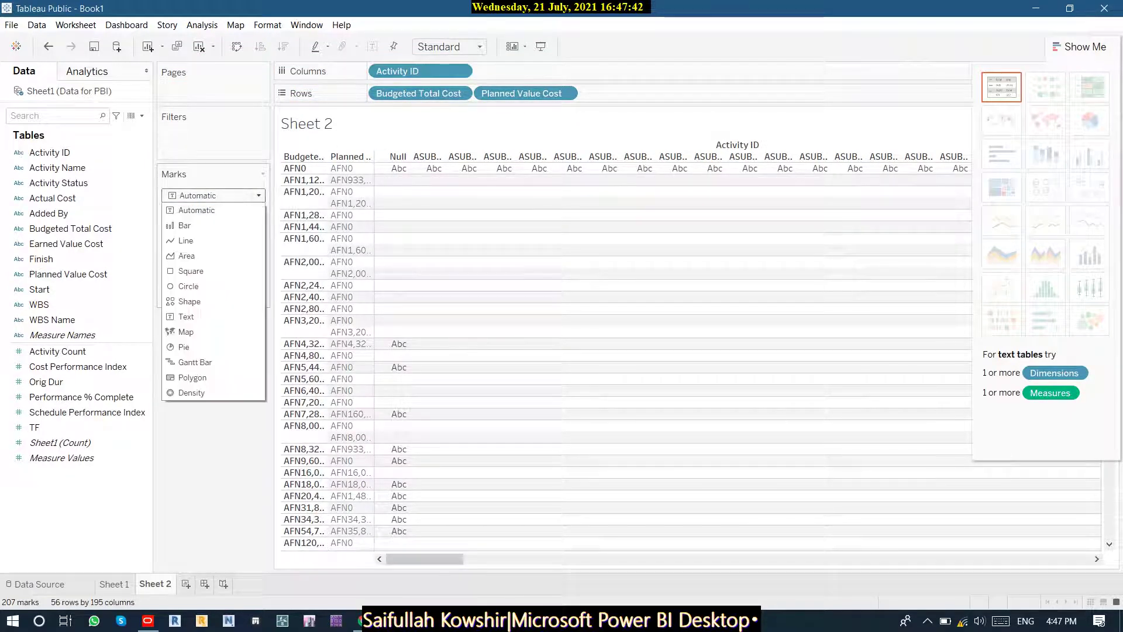
{"action": "left_click", "coordinate": [185, 225]}
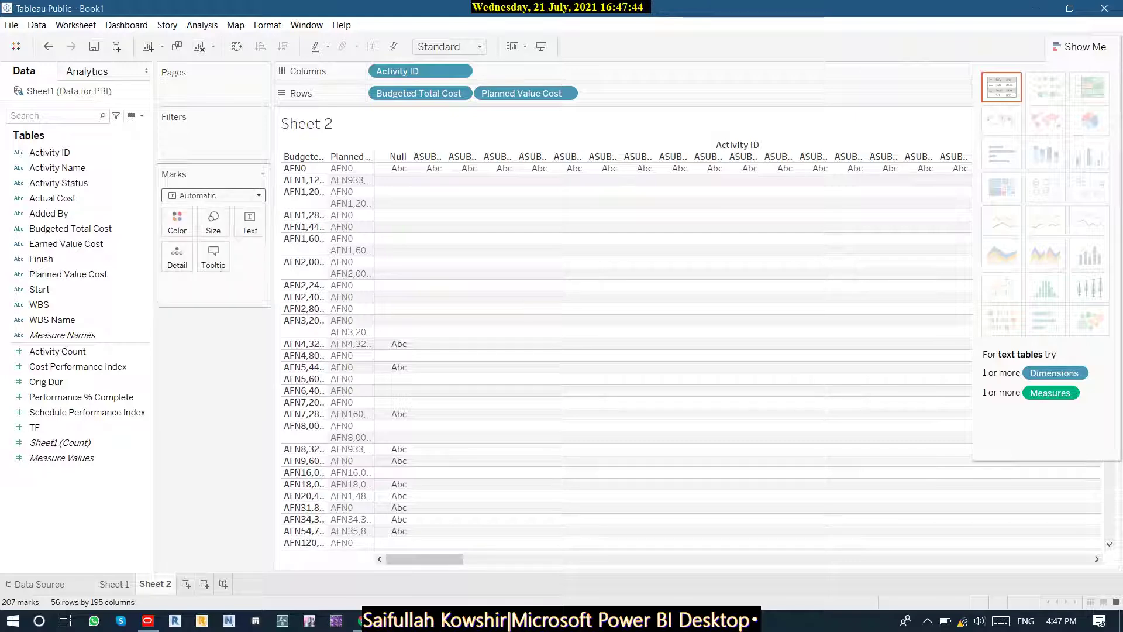
{"action": "left_click", "coordinate": [258, 195]}
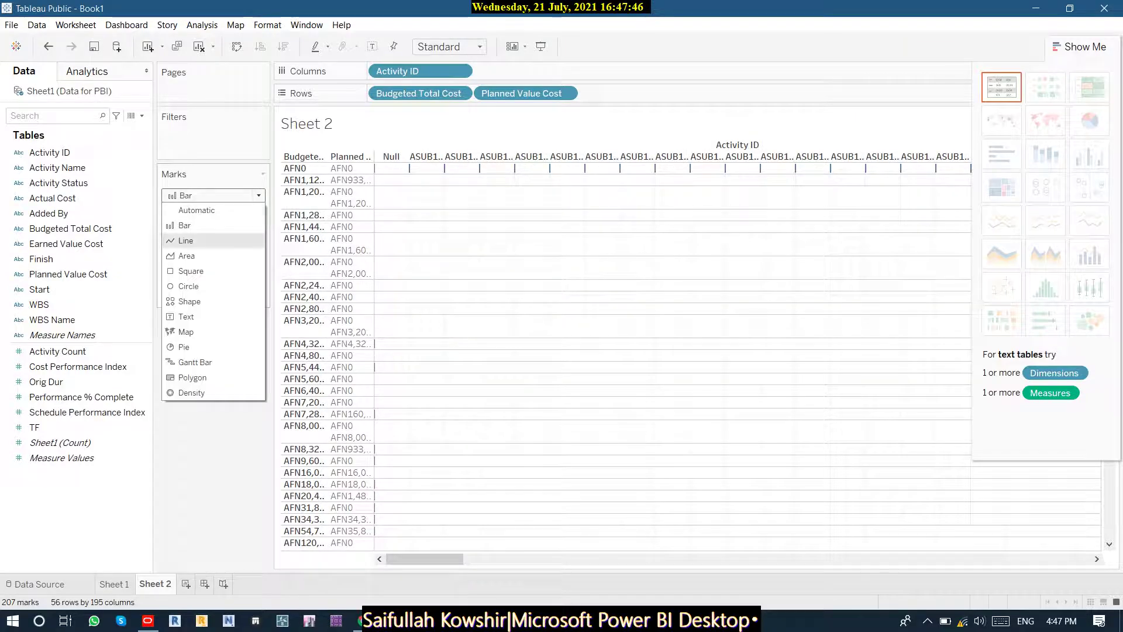
{"action": "left_click", "coordinate": [186, 256]}
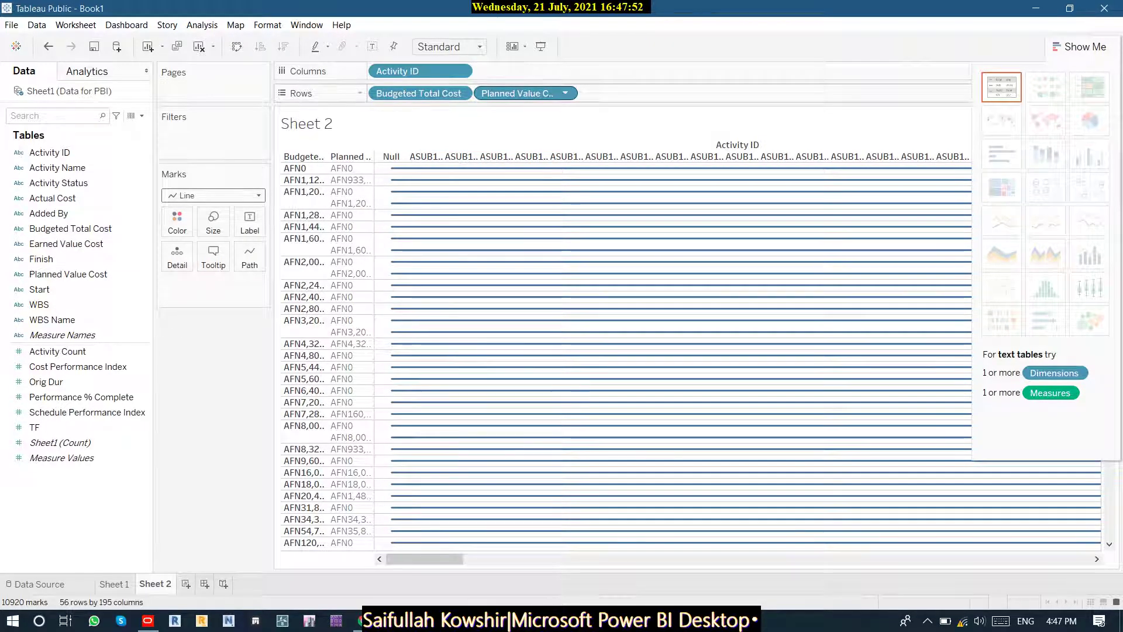
Rebuild the sheet's layout with only Activity ID and Budgeted Total Cost in the rows and no field in the columns.
{"action": "left_click_drag", "start_coordinate": [521, 94], "coordinate": [421, 138]}
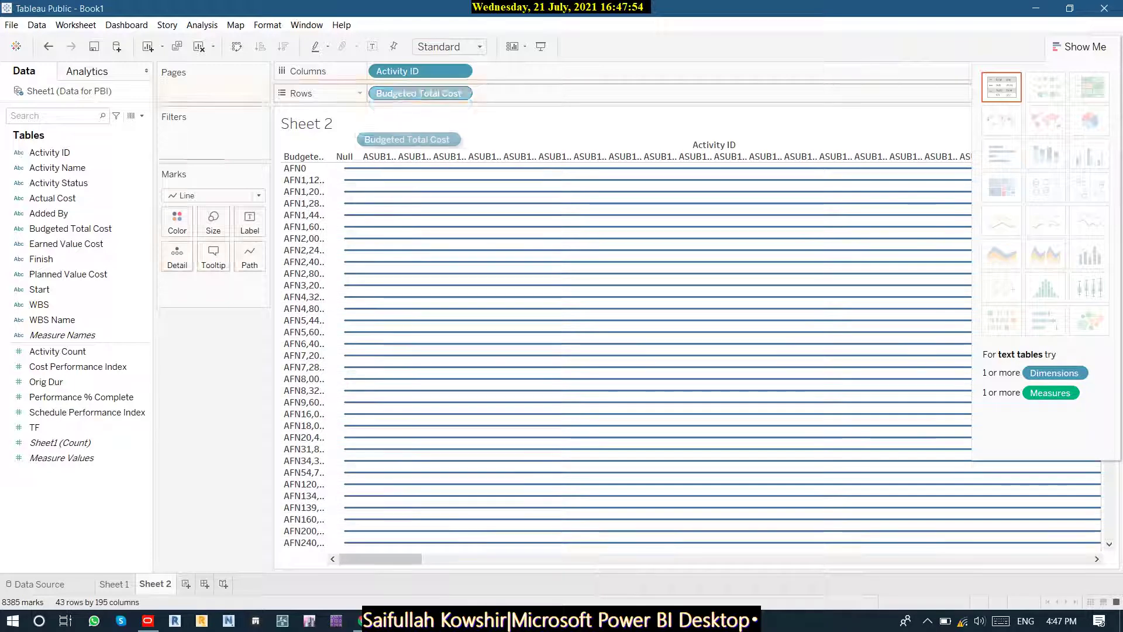
{"action": "left_click_drag", "start_coordinate": [419, 93], "coordinate": [410, 132]}
{"action": "left_click_drag", "start_coordinate": [419, 71], "coordinate": [424, 94]}
{"action": "left_click", "coordinate": [70, 228]}
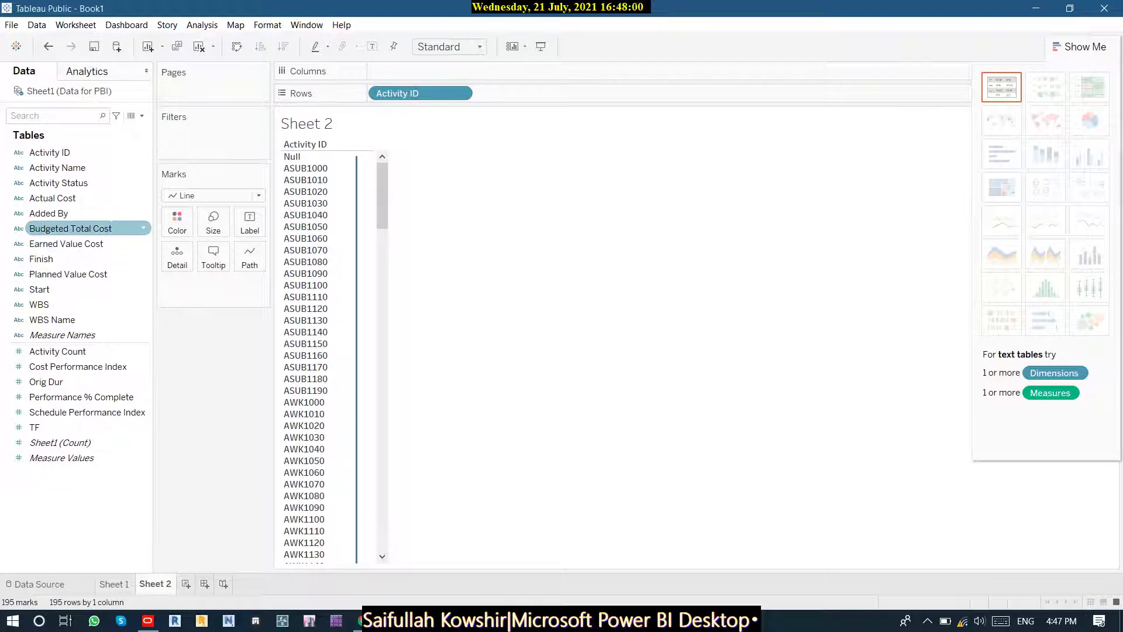
{"action": "left_click_drag", "start_coordinate": [70, 228], "coordinate": [475, 93]}
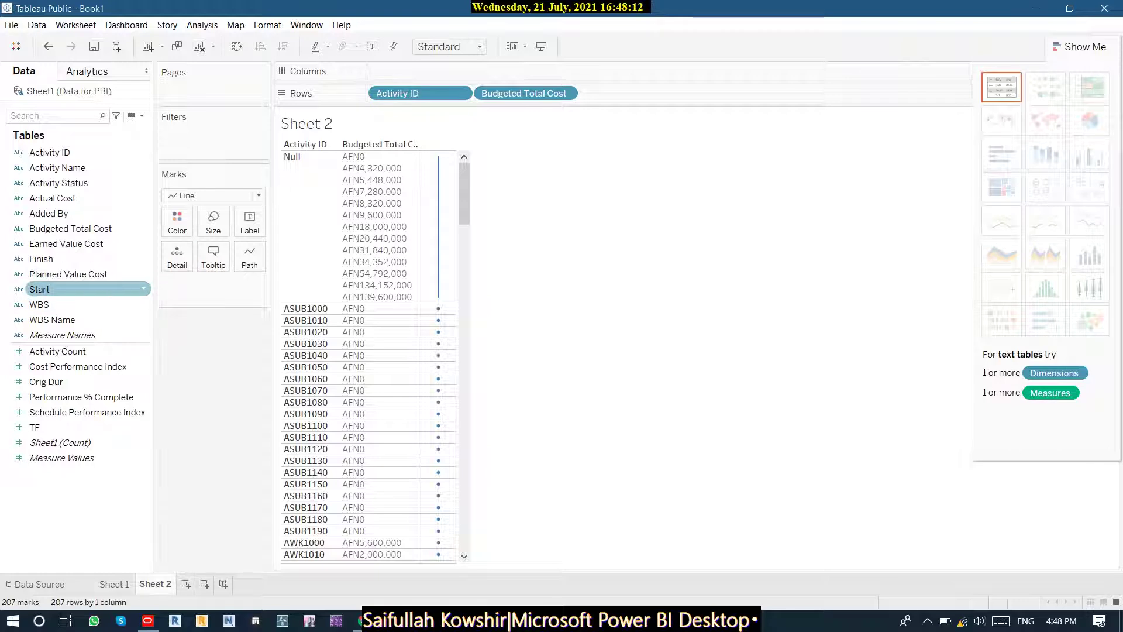
Color the marks by Start instead of labelling them with it, and set the mark type to Bar.
{"action": "left_click_drag", "start_coordinate": [40, 289], "coordinate": [248, 227]}
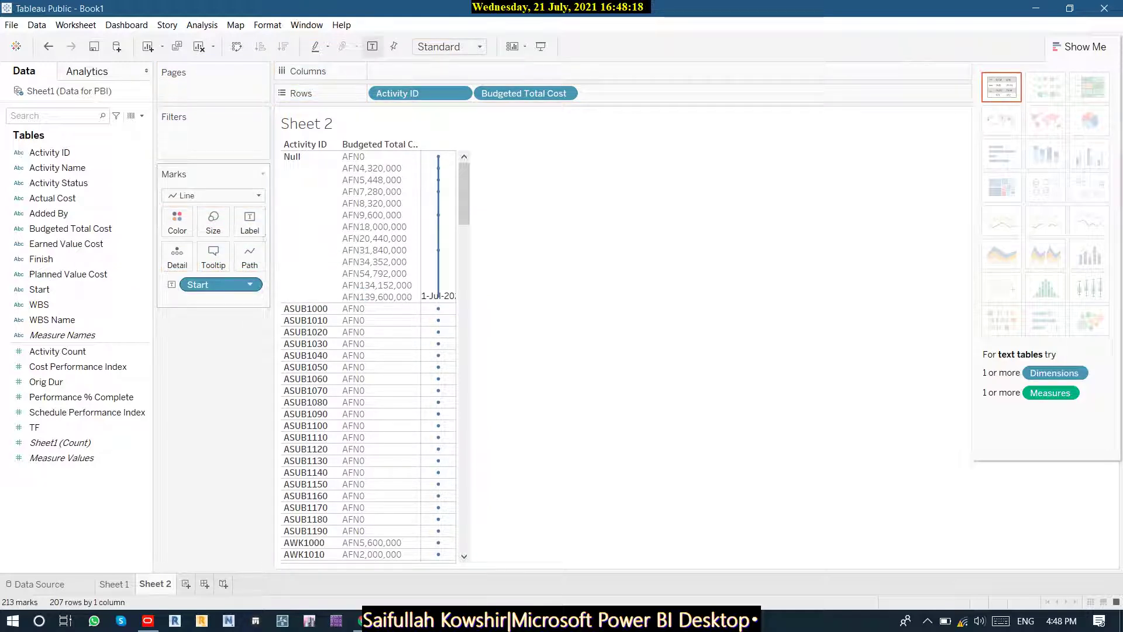
{"action": "left_click_drag", "start_coordinate": [246, 284], "coordinate": [175, 222]}
{"action": "left_click", "coordinate": [214, 195]}
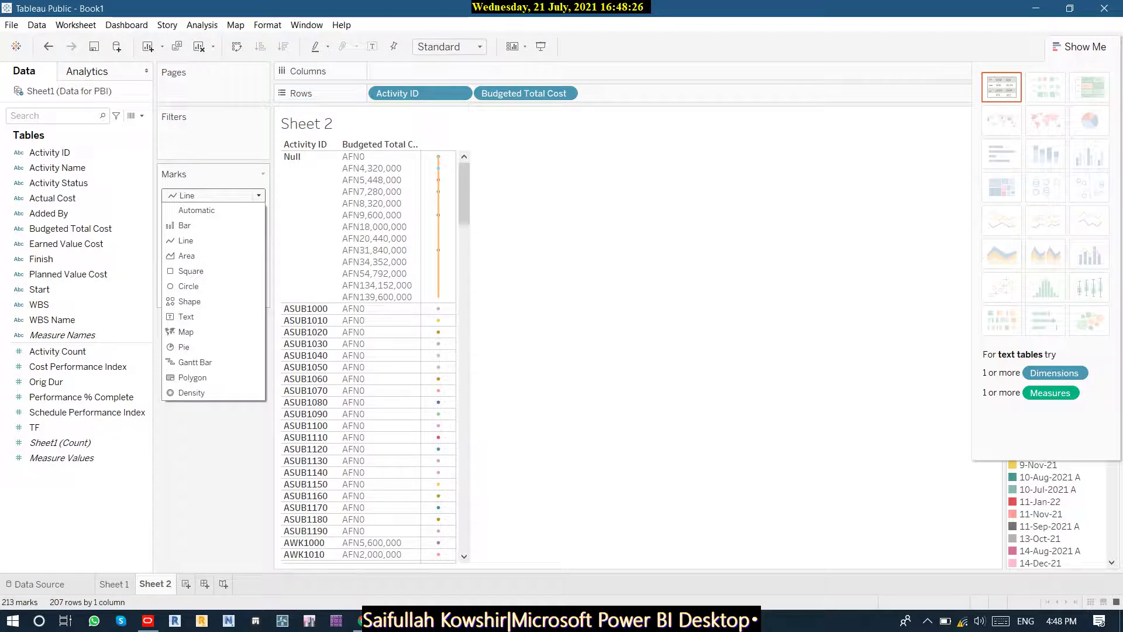
{"action": "left_click", "coordinate": [185, 225]}
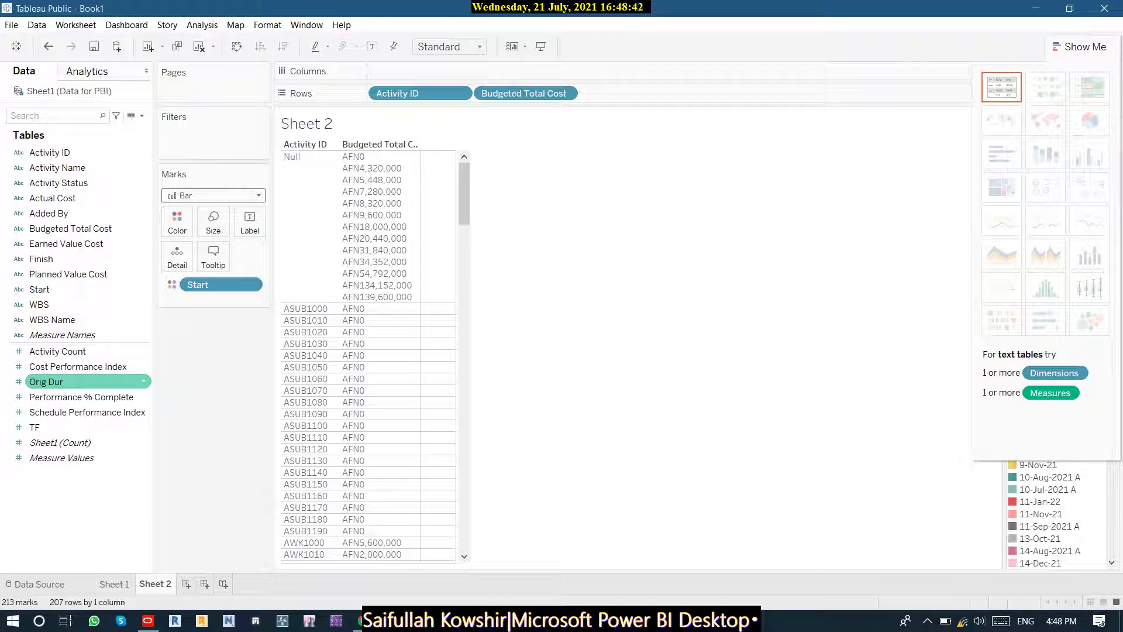
Label the marks with Performance % Complete.
{"action": "key", "text": "Down"}
{"action": "key", "text": "Down"}
{"action": "key", "text": "Up"}
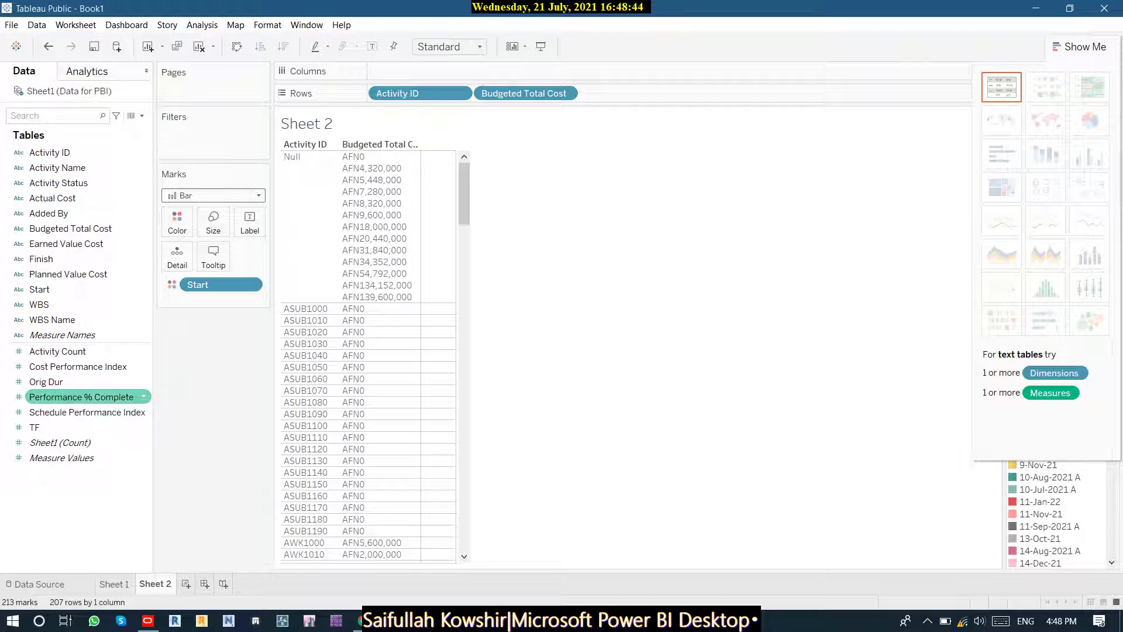
{"action": "left_click_drag", "start_coordinate": [82, 397], "coordinate": [569, 267]}
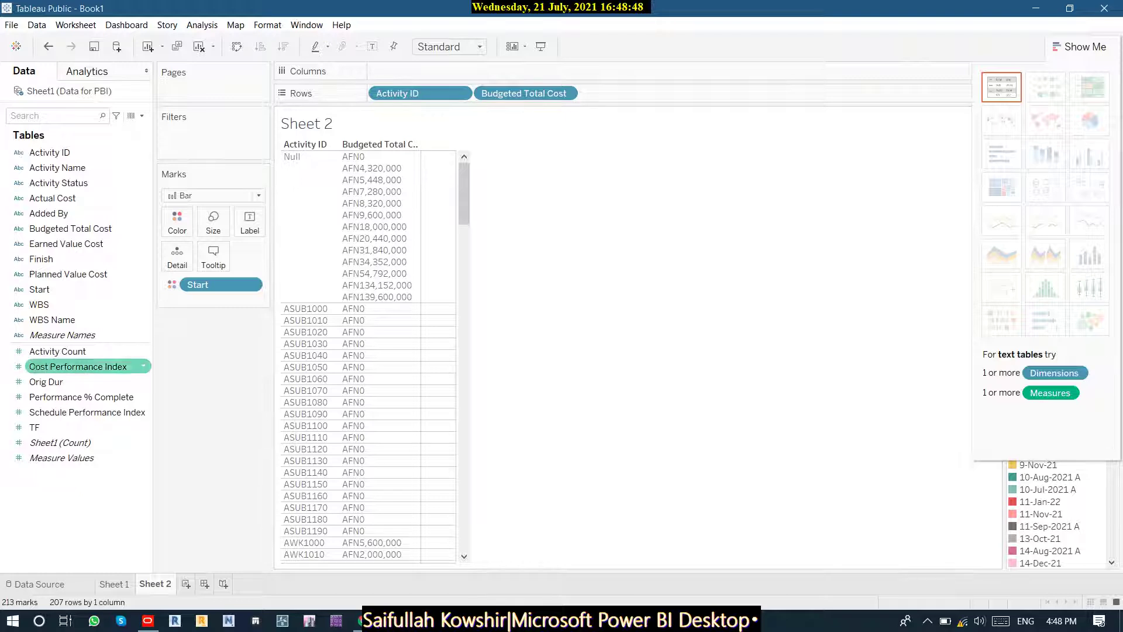
{"action": "left_click_drag", "start_coordinate": [81, 397], "coordinate": [249, 221]}
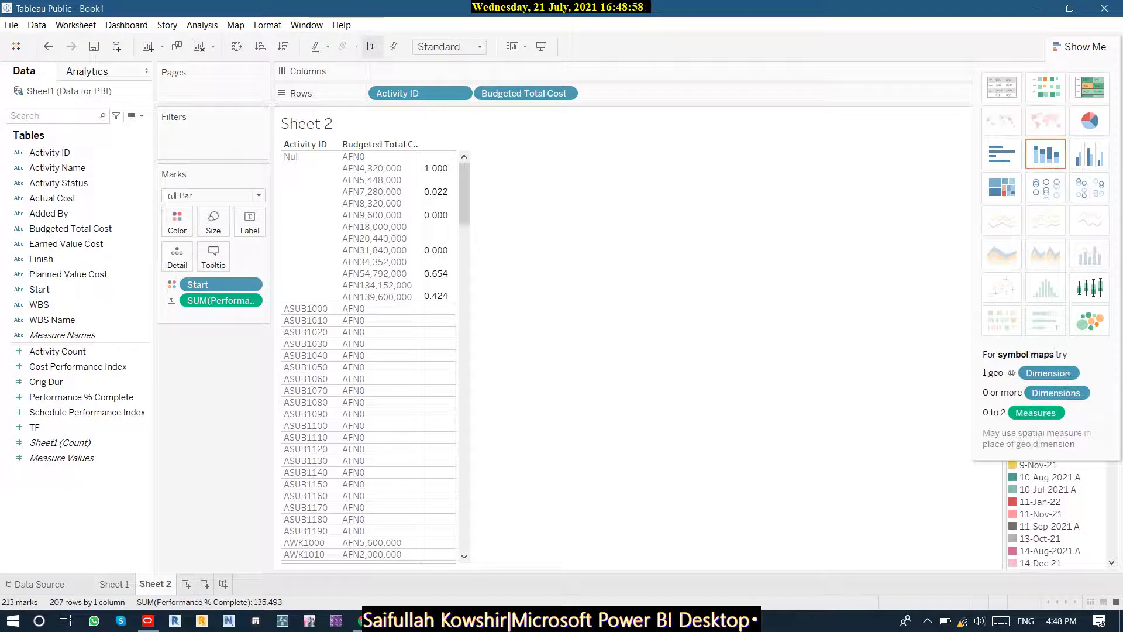
Change the sheet to a vertical bar chart of Performance % Complete, sorted in ascending order.
{"action": "left_click", "coordinate": [1090, 120]}
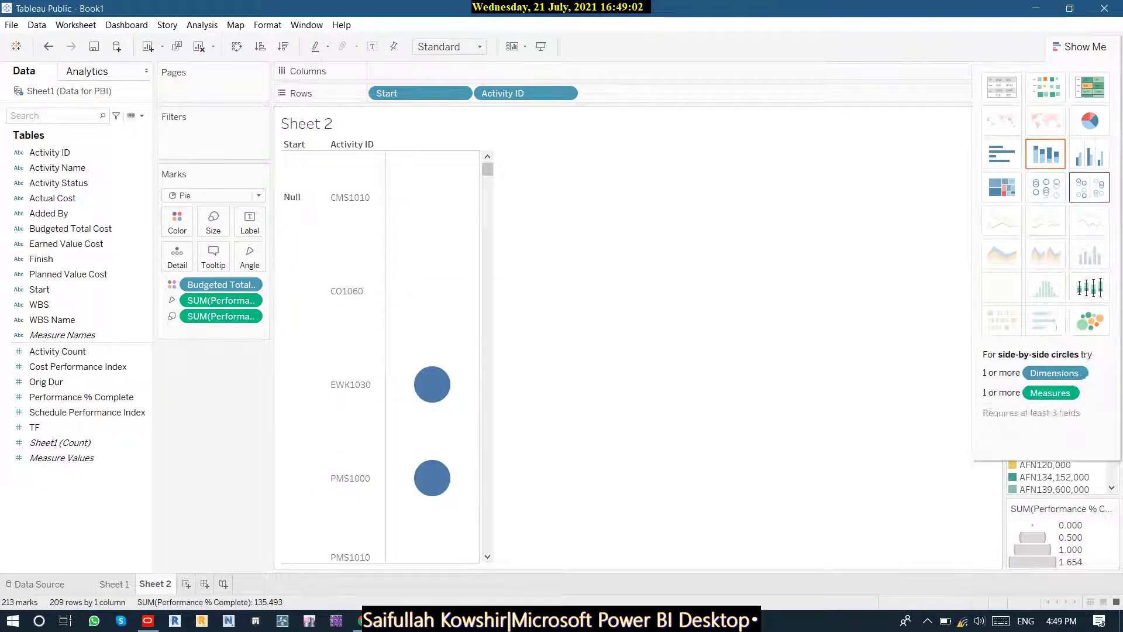
{"action": "left_click", "coordinate": [1002, 154]}
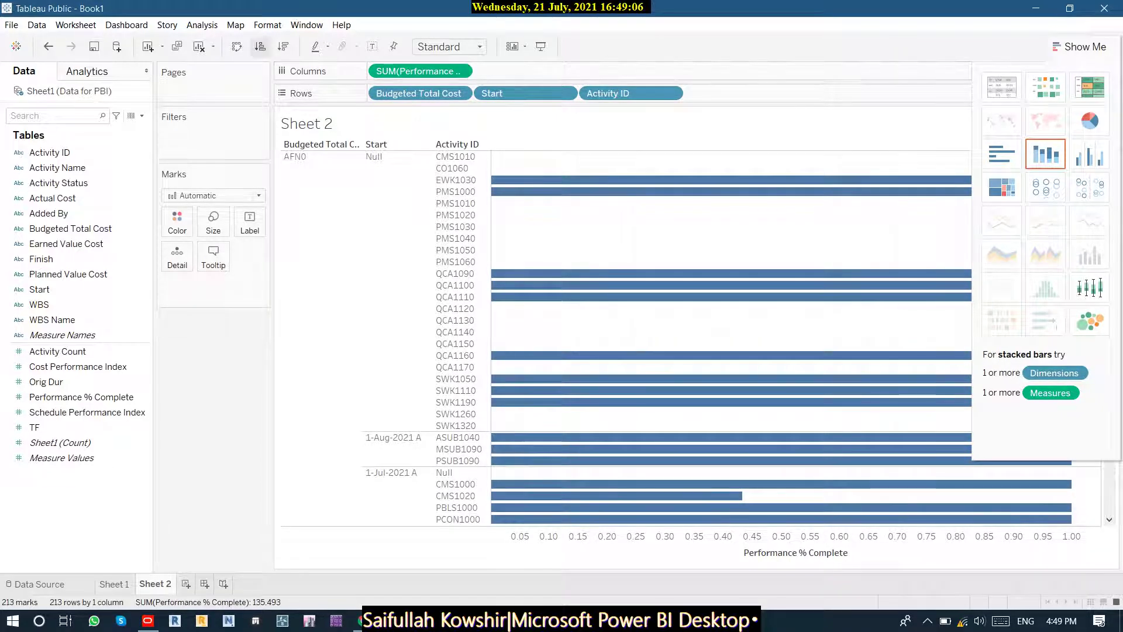
{"action": "left_click", "coordinate": [236, 46]}
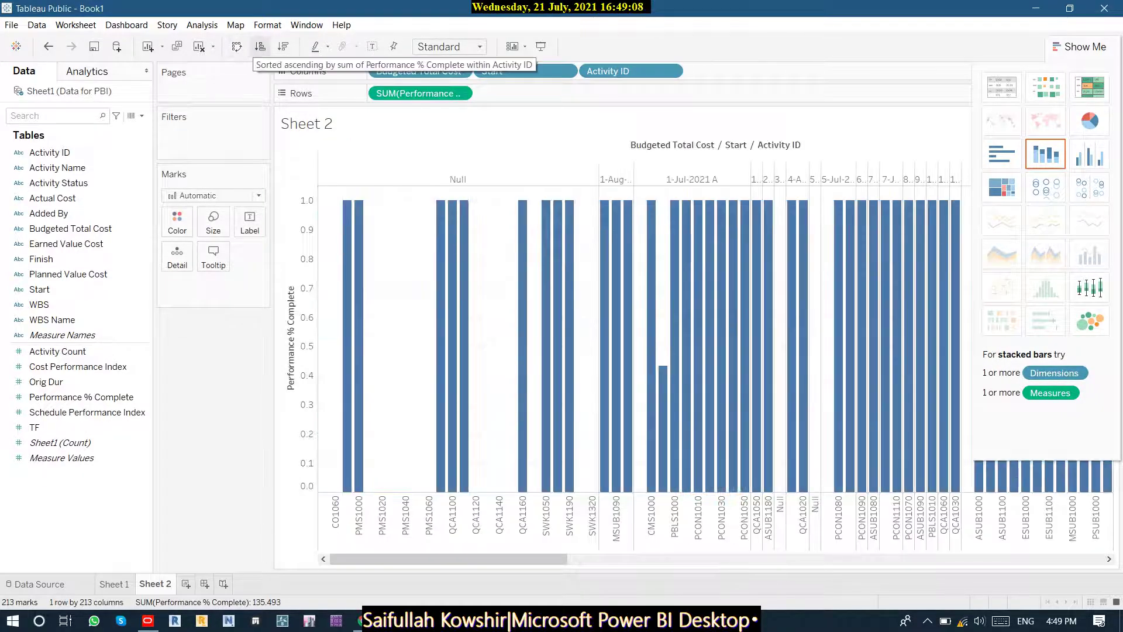
{"action": "left_click", "coordinate": [259, 46]}
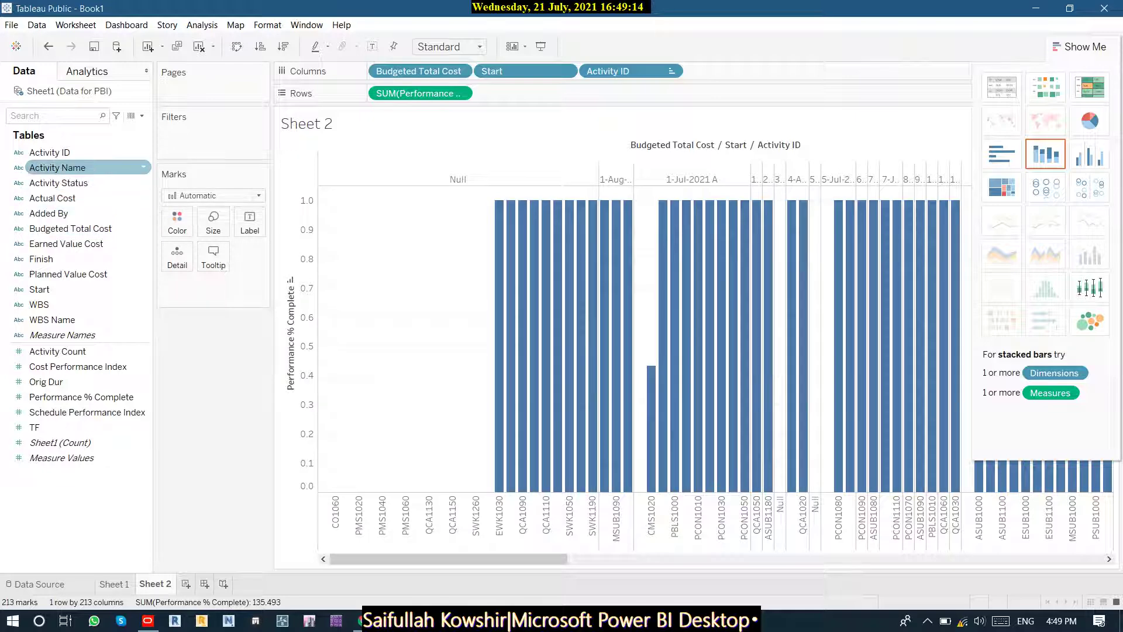
Color the bars by WBS Name with all members added, leaving Activity Name out of the chart.
{"action": "left_click_drag", "start_coordinate": [58, 167], "coordinate": [176, 222]}
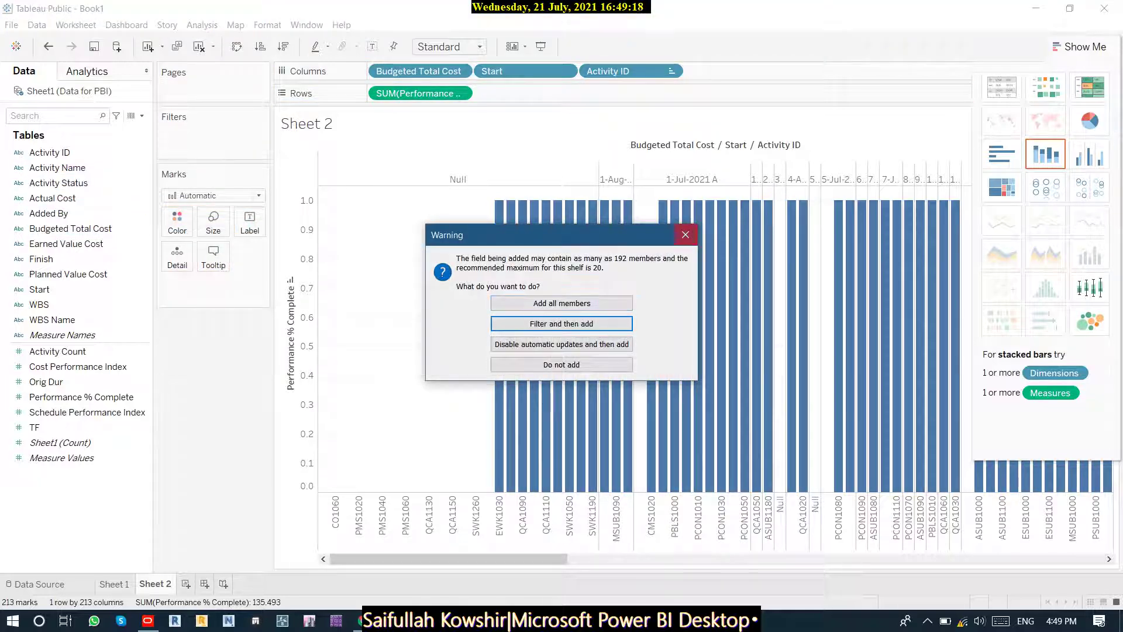
{"action": "left_click", "coordinate": [686, 234]}
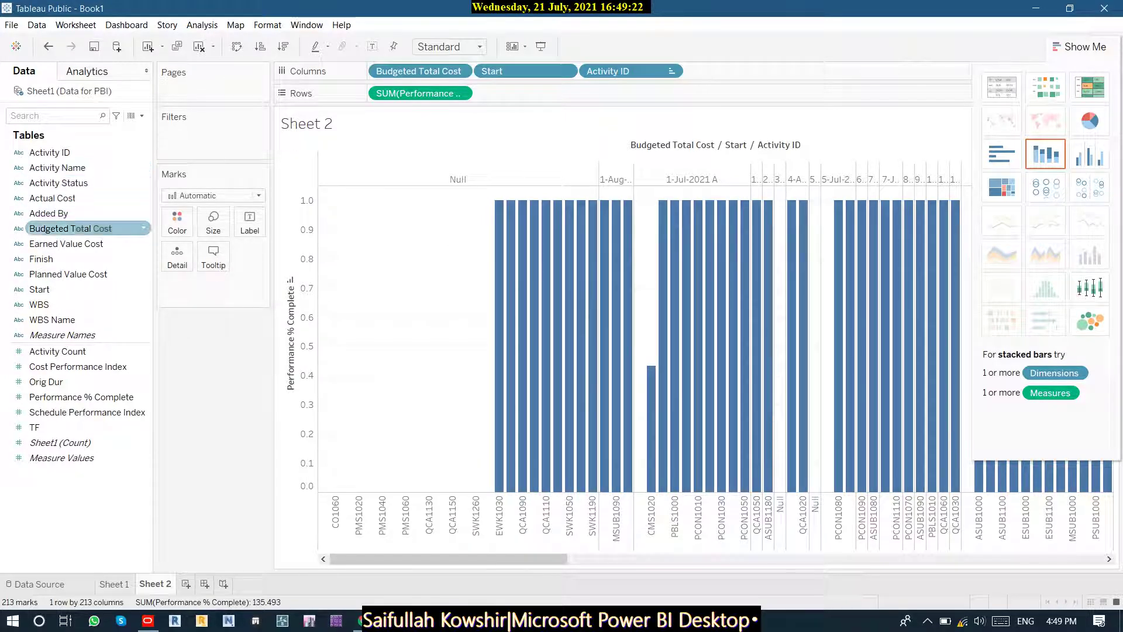
{"action": "left_click_drag", "start_coordinate": [52, 319], "coordinate": [177, 223]}
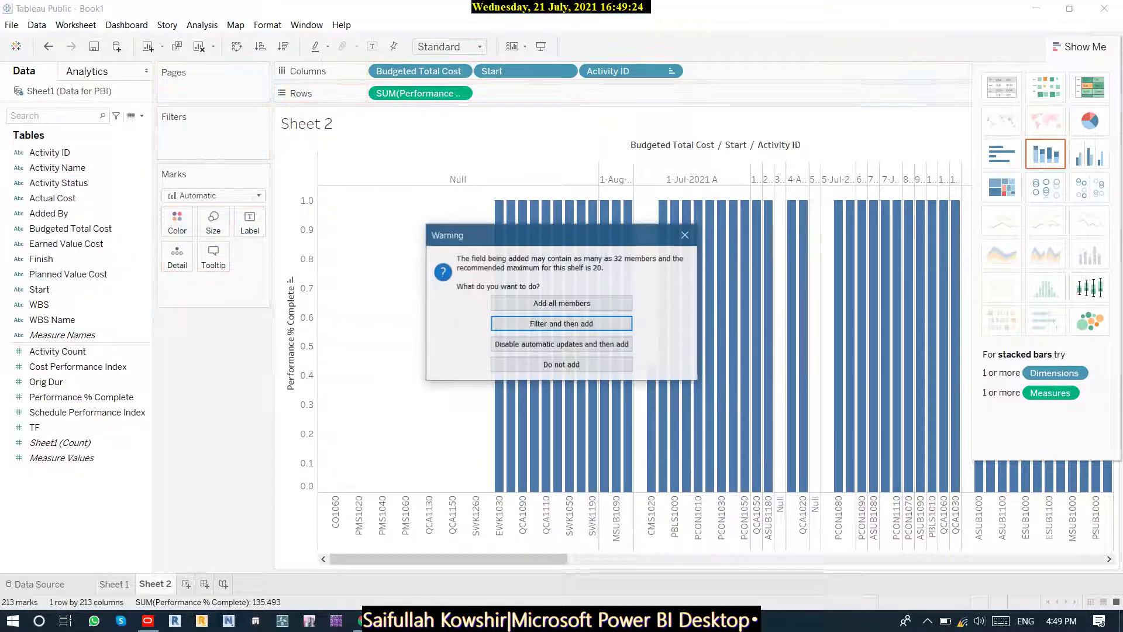
{"action": "left_click", "coordinate": [561, 303]}
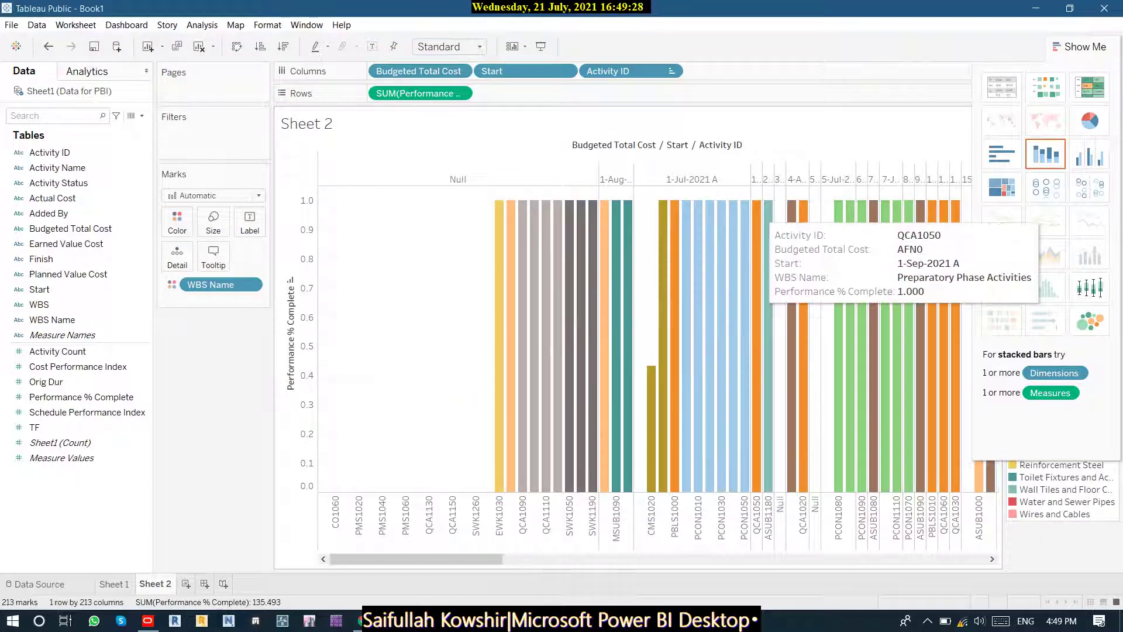
{"action": "left_click_drag", "start_coordinate": [416, 559], "coordinate": [525, 560]}
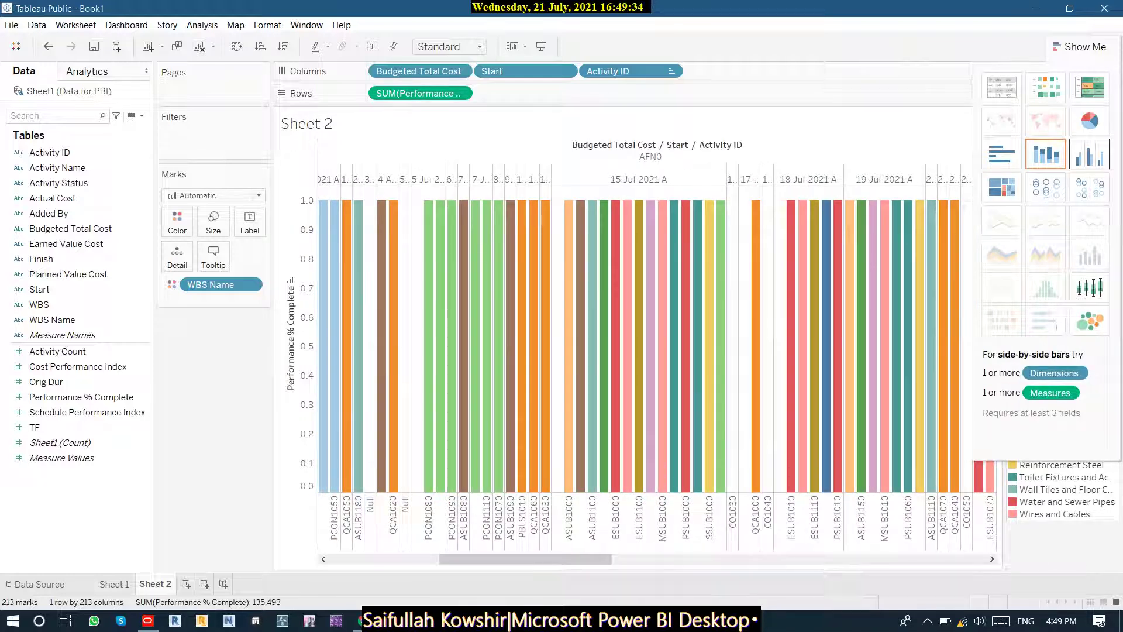
Rebuild the chart as horizontal bars and remove Activity ID and Start from the rows.
{"action": "left_click", "coordinate": [1089, 154]}
{"action": "left_click", "coordinate": [1001, 154]}
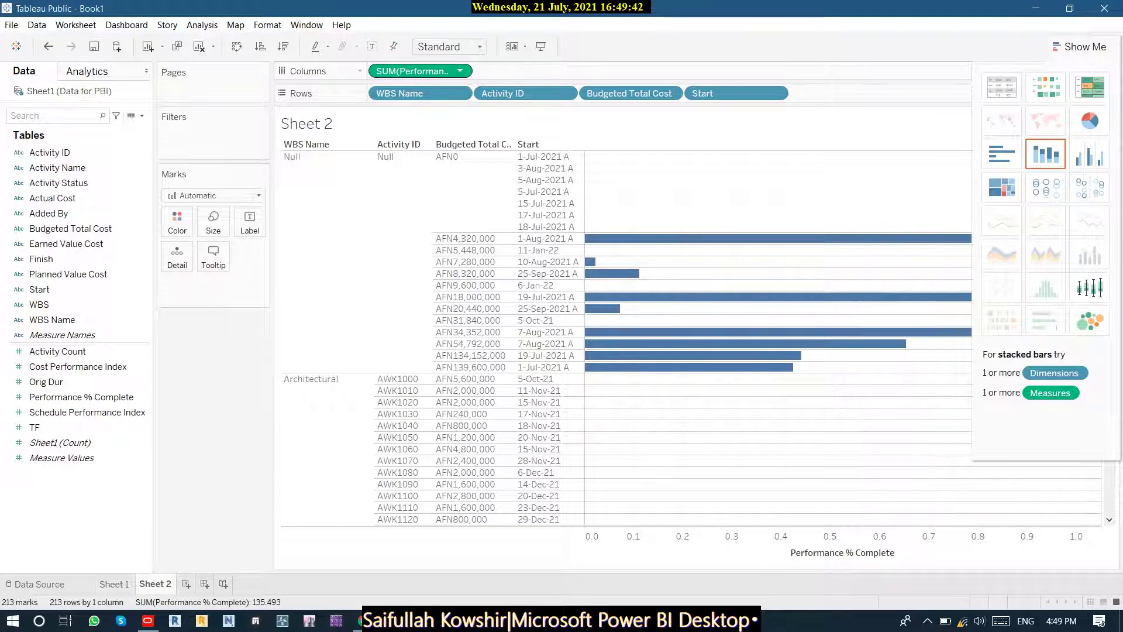
{"action": "left_click_drag", "start_coordinate": [503, 94], "coordinate": [503, 135]}
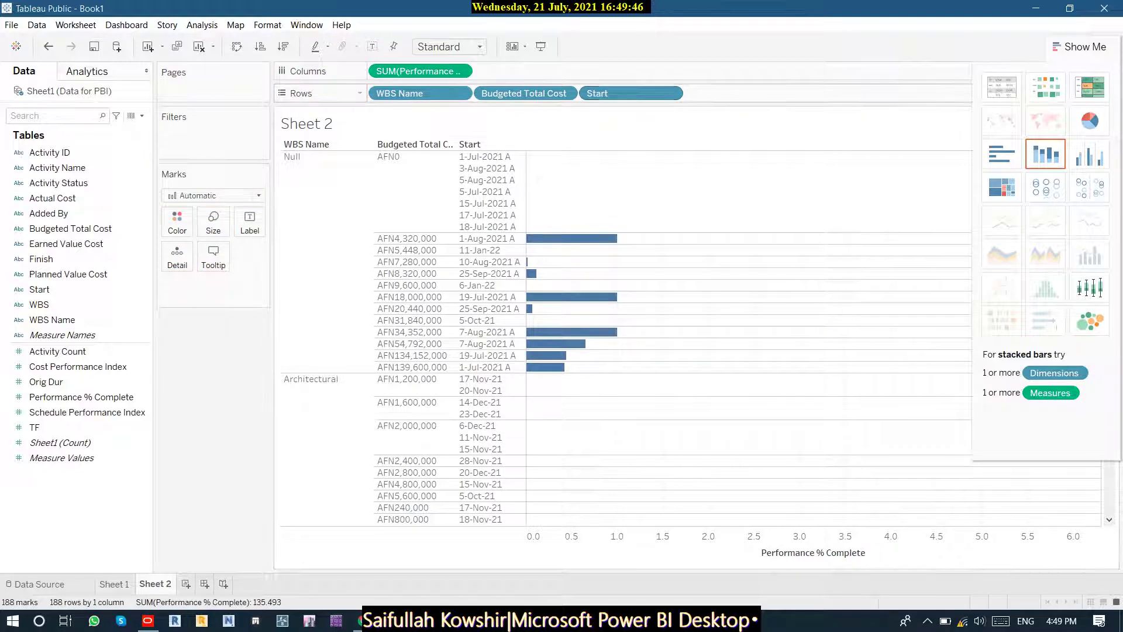
{"action": "left_click_drag", "start_coordinate": [630, 93], "coordinate": [638, 135]}
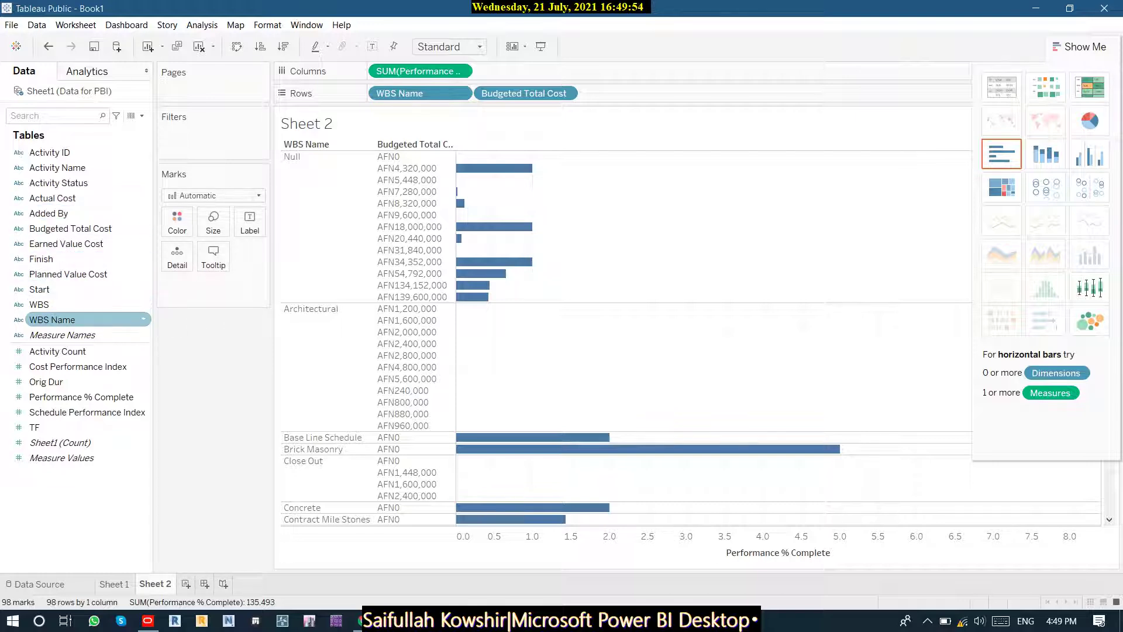
Color the horizontal bars by WBS Name and remove Budgeted Total Cost from the rows.
{"action": "left_click_drag", "start_coordinate": [52, 319], "coordinate": [178, 223]}
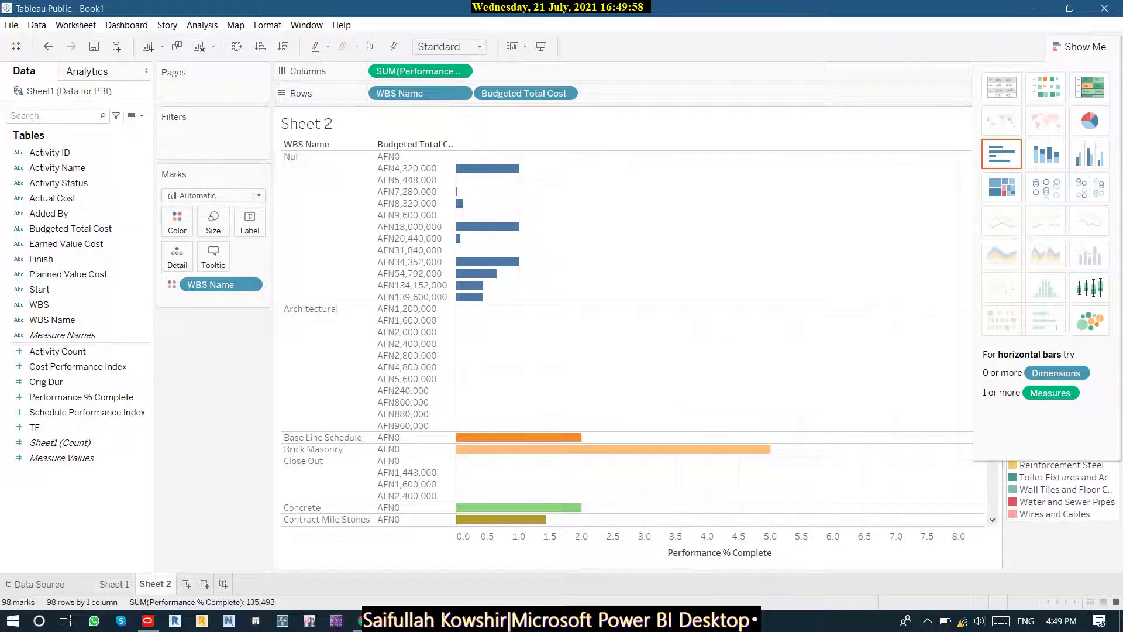
{"action": "left_click", "coordinate": [1079, 47]}
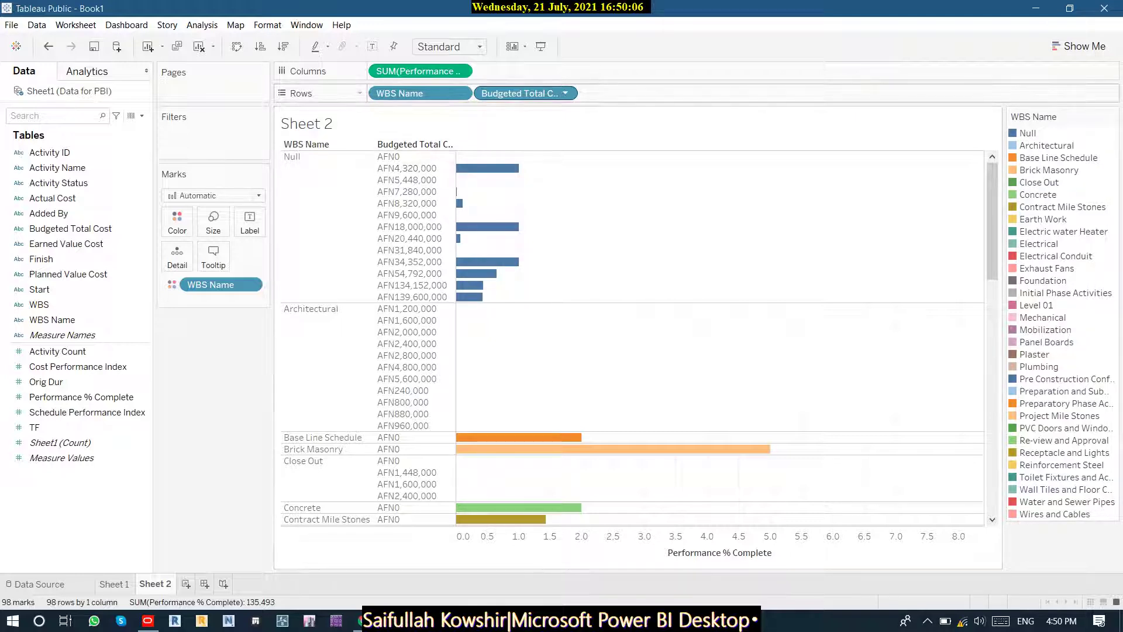
{"action": "left_click_drag", "start_coordinate": [524, 94], "coordinate": [522, 123]}
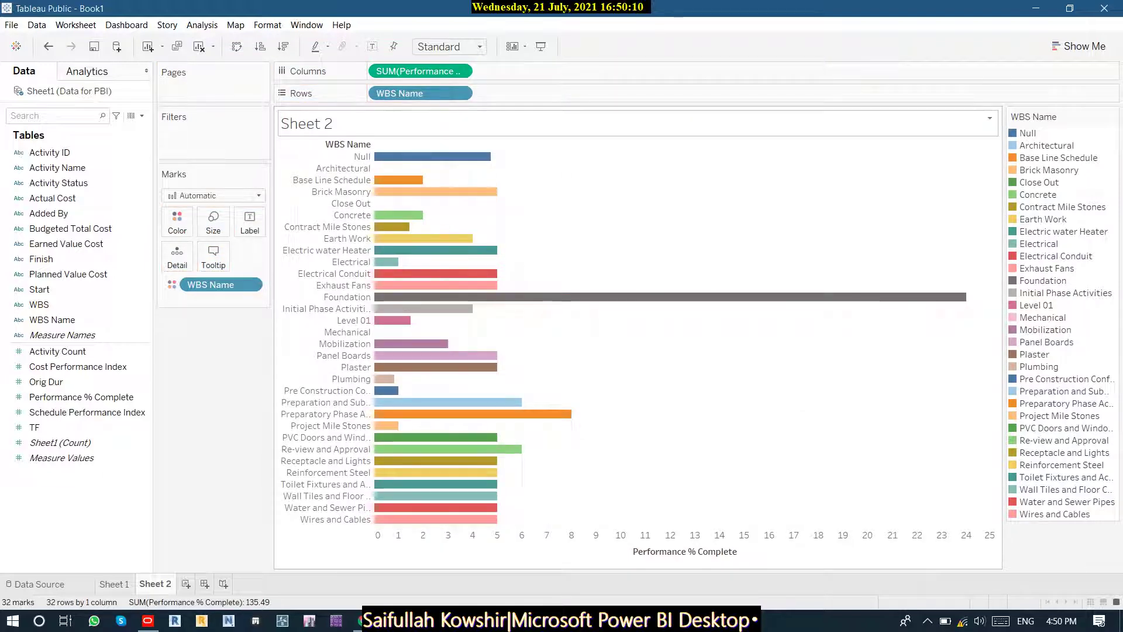
Examine the Performance % Complete of individual WBS bars, including Electric water Heater and Electrical Conduit.
{"action": "left_click", "coordinate": [368, 145]}
{"action": "left_click", "coordinate": [432, 125]}
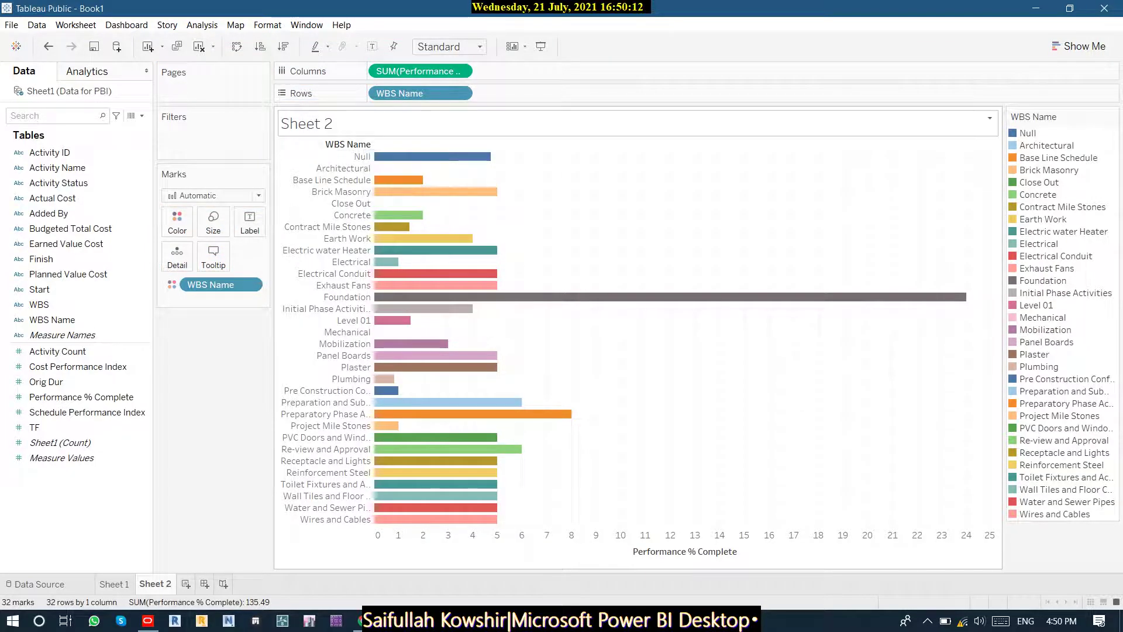
{"action": "mouse_move", "coordinate": [433, 157]}
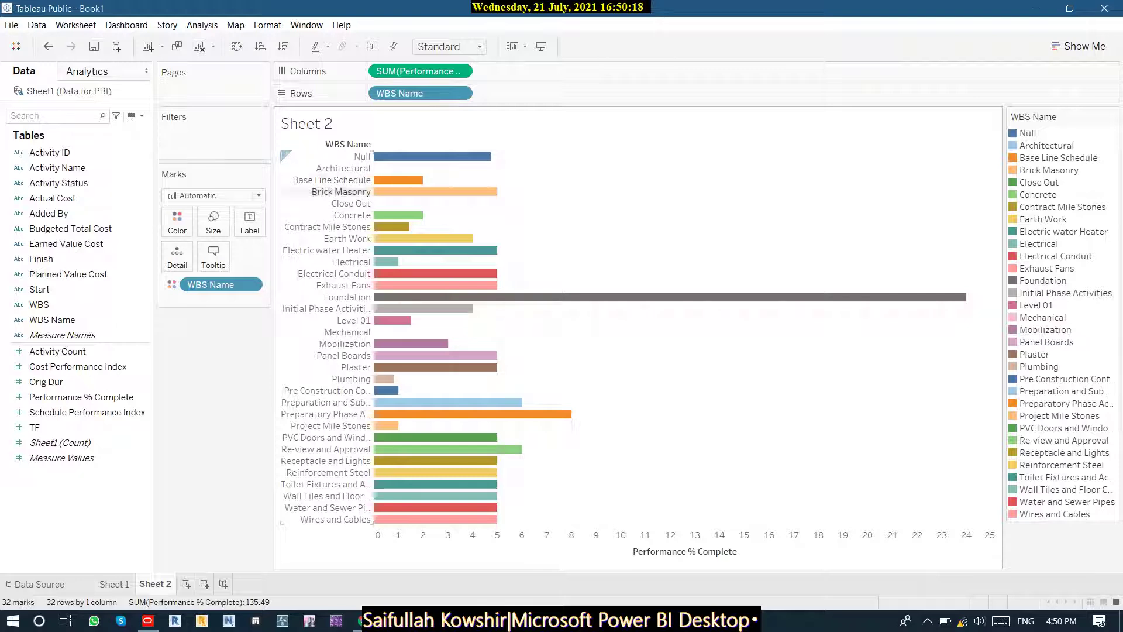
{"action": "mouse_move", "coordinate": [399, 180]}
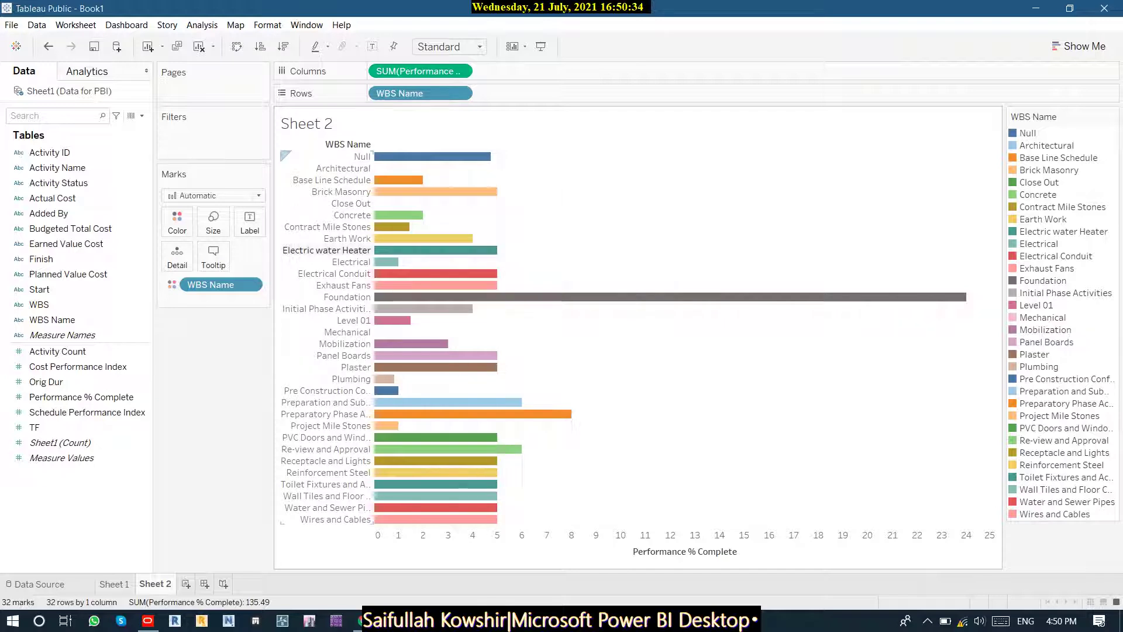
{"action": "left_click", "coordinate": [433, 249]}
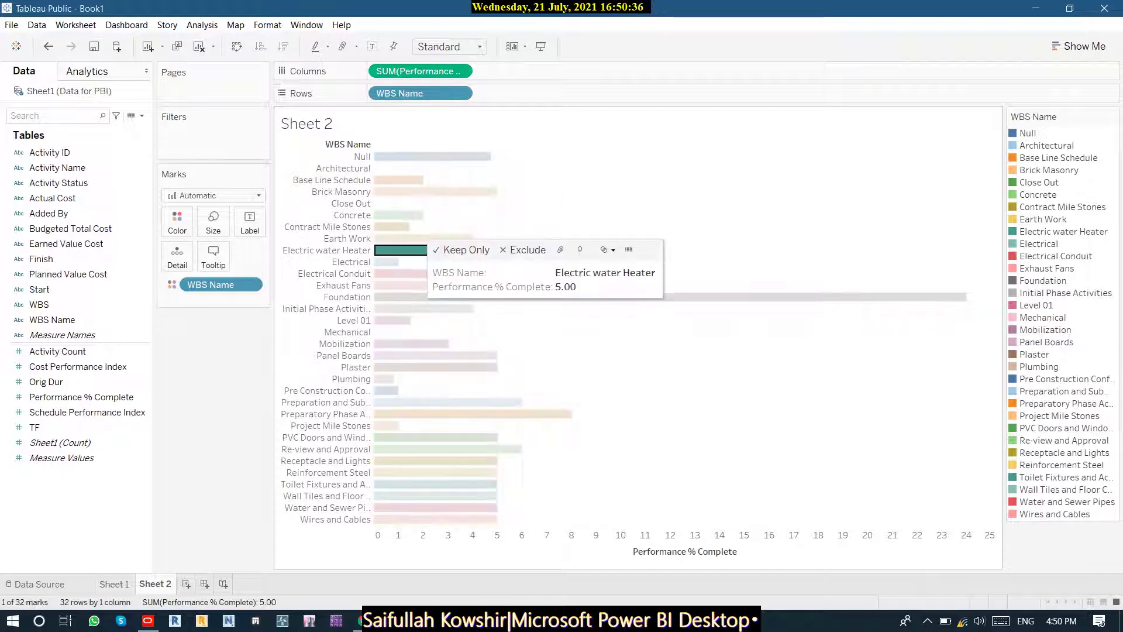
{"action": "left_click", "coordinate": [433, 273]}
{"action": "left_click", "coordinate": [549, 260]}
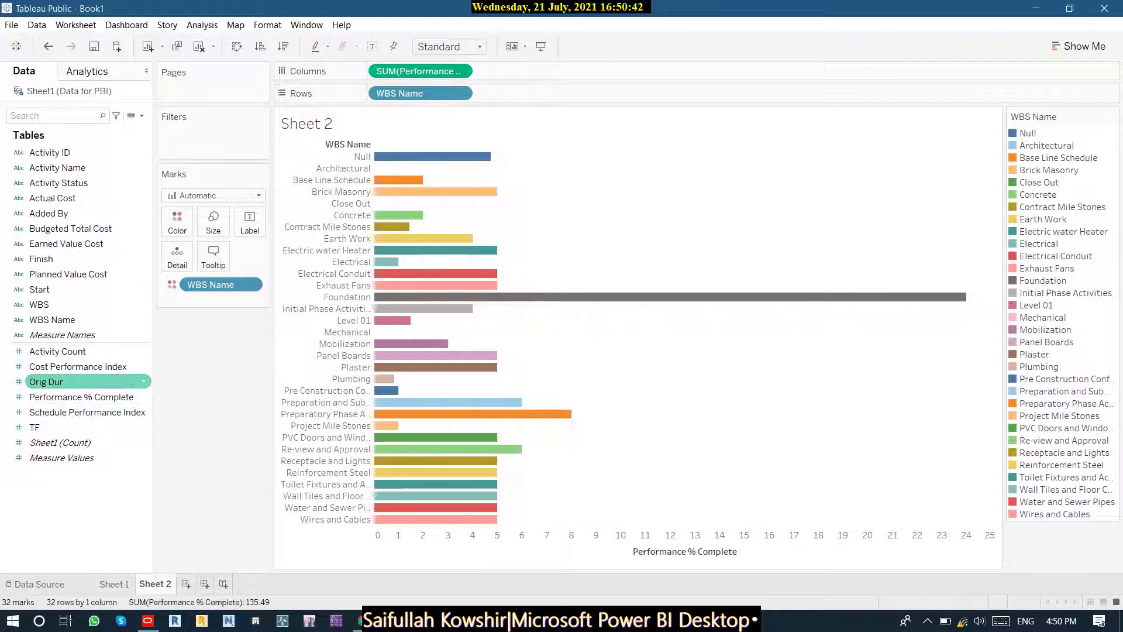
Try sizing the bars by Orig Dur and take the field off the marks again.
{"action": "left_click_drag", "start_coordinate": [47, 381], "coordinate": [213, 221]}
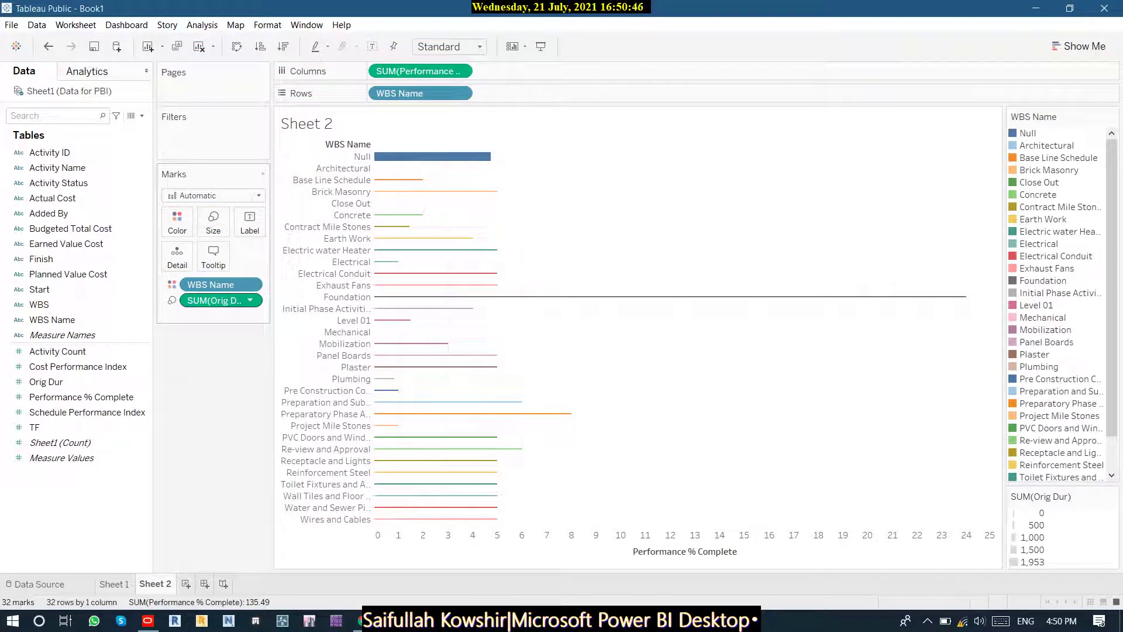
{"action": "left_click_drag", "start_coordinate": [216, 300], "coordinate": [202, 357]}
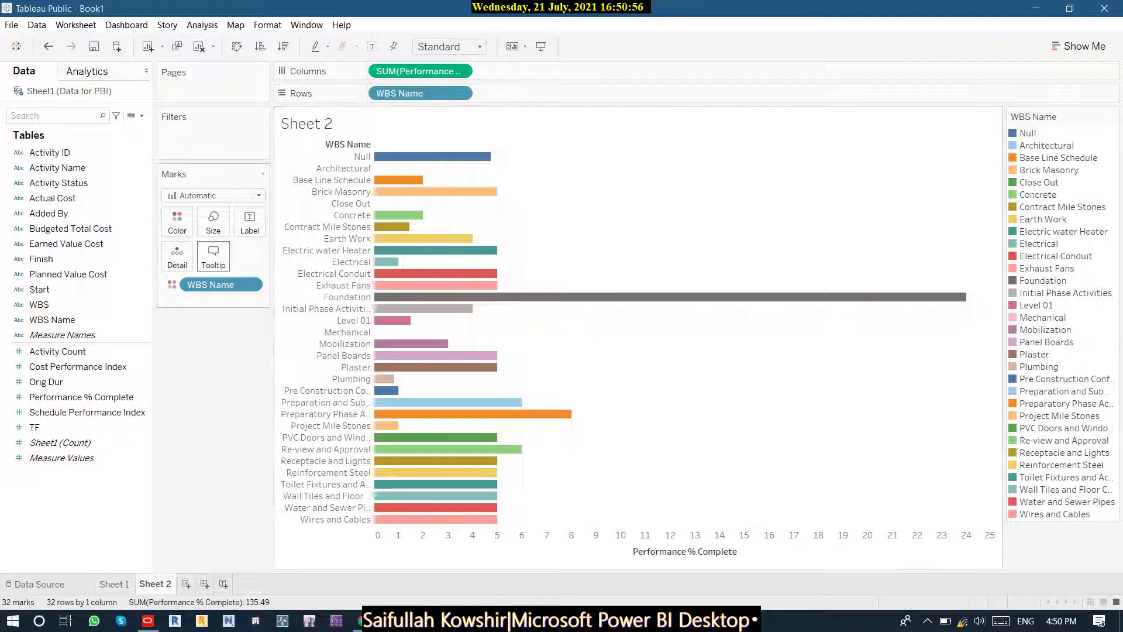
Convert the bar chart into a pie chart of Performance % Complete by WBS Name.
{"action": "left_click", "coordinate": [1079, 46]}
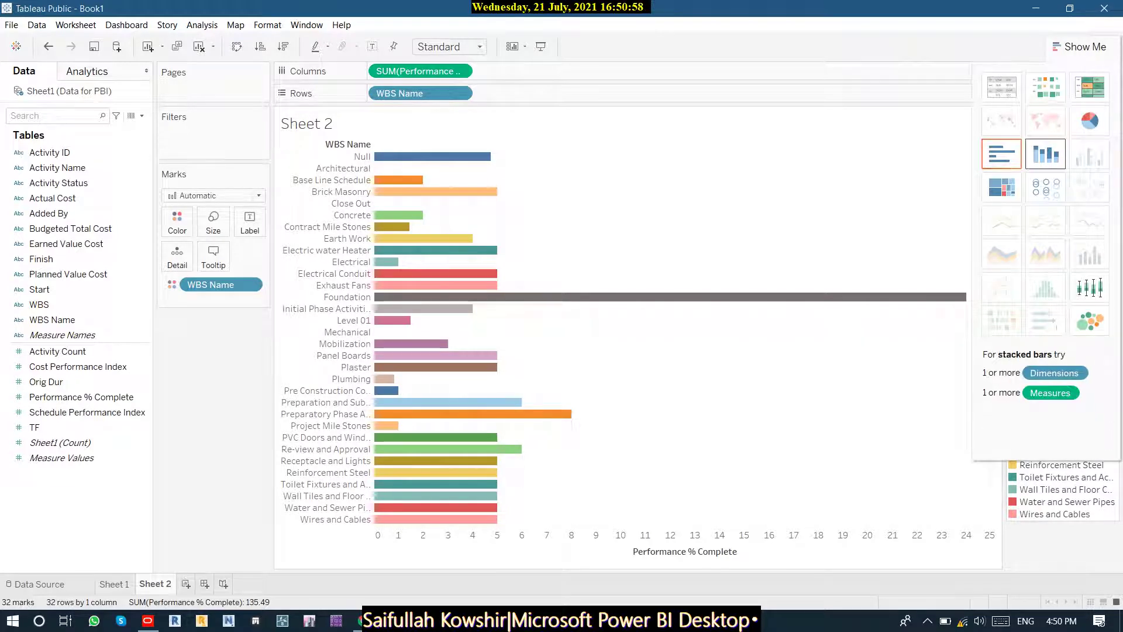
{"action": "left_click", "coordinate": [1045, 154]}
{"action": "left_click", "coordinate": [1088, 120]}
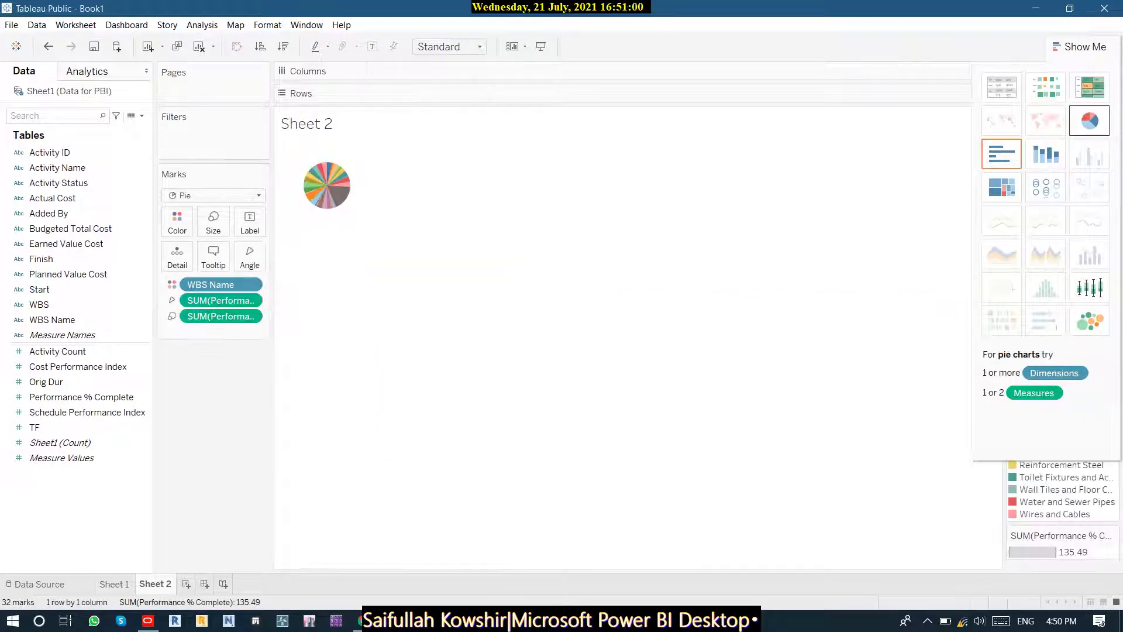
Set the pie chart's fit to Entire View and clear the slice selection.
{"action": "left_click", "coordinate": [328, 173]}
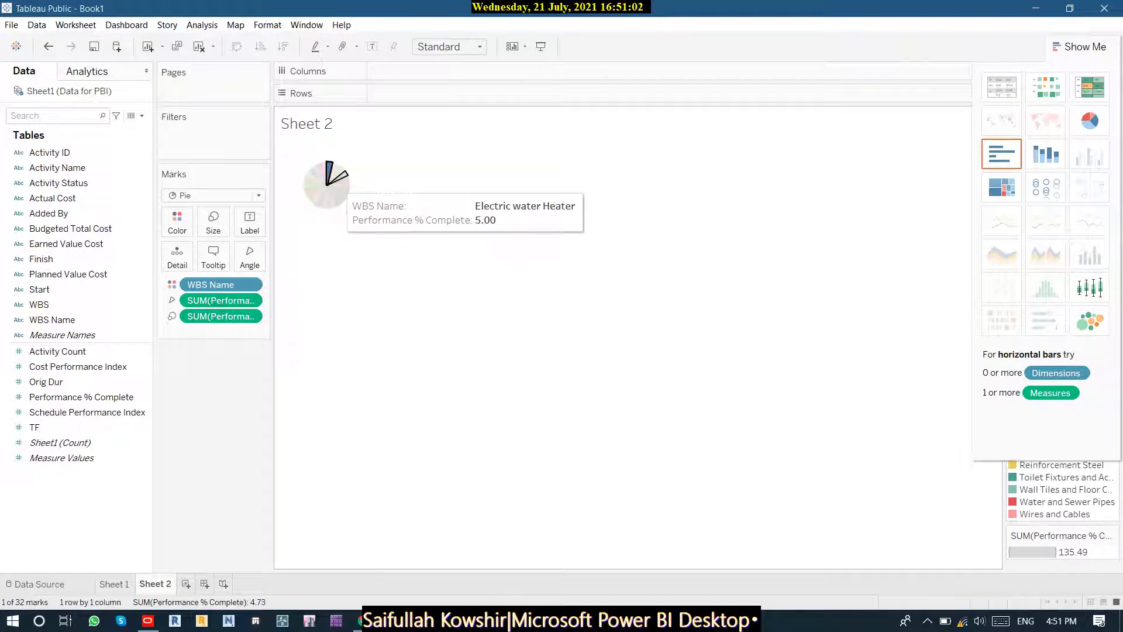
{"action": "left_click_drag", "start_coordinate": [335, 182], "coordinate": [370, 231]}
{"action": "left_click", "coordinate": [449, 46]}
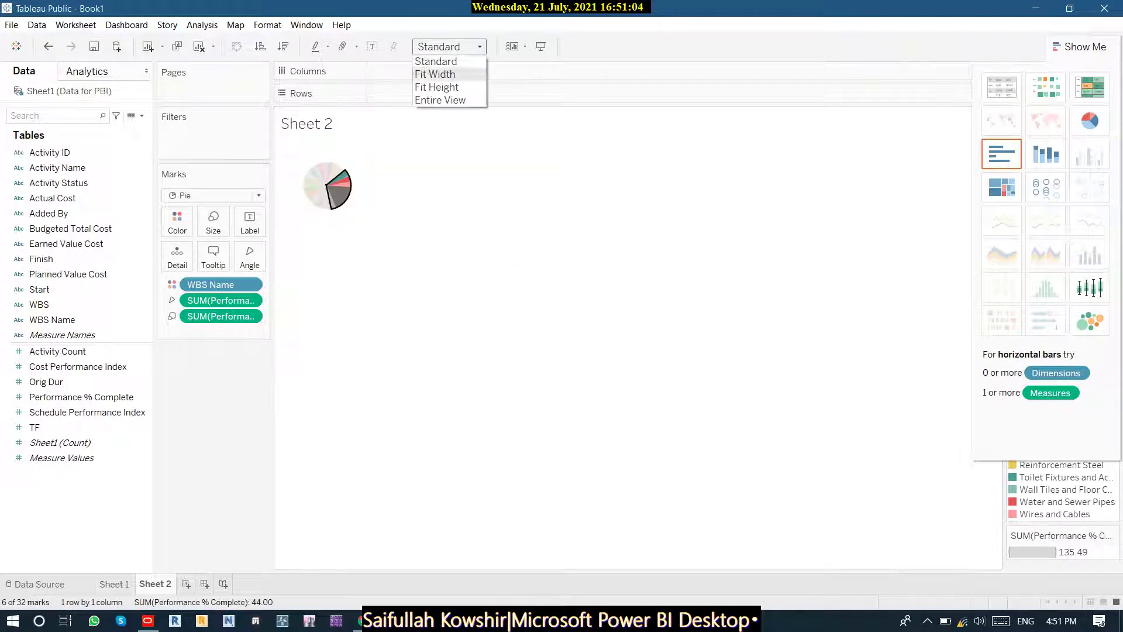
{"action": "left_click", "coordinate": [434, 74]}
{"action": "left_click", "coordinate": [449, 46]}
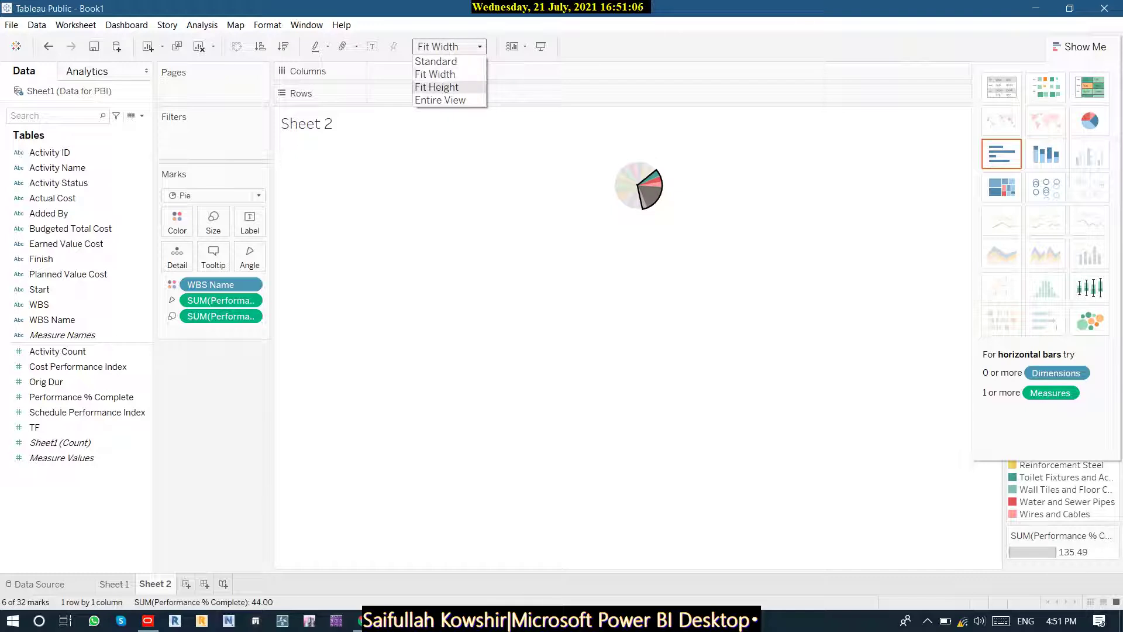
{"action": "left_click", "coordinate": [440, 99]}
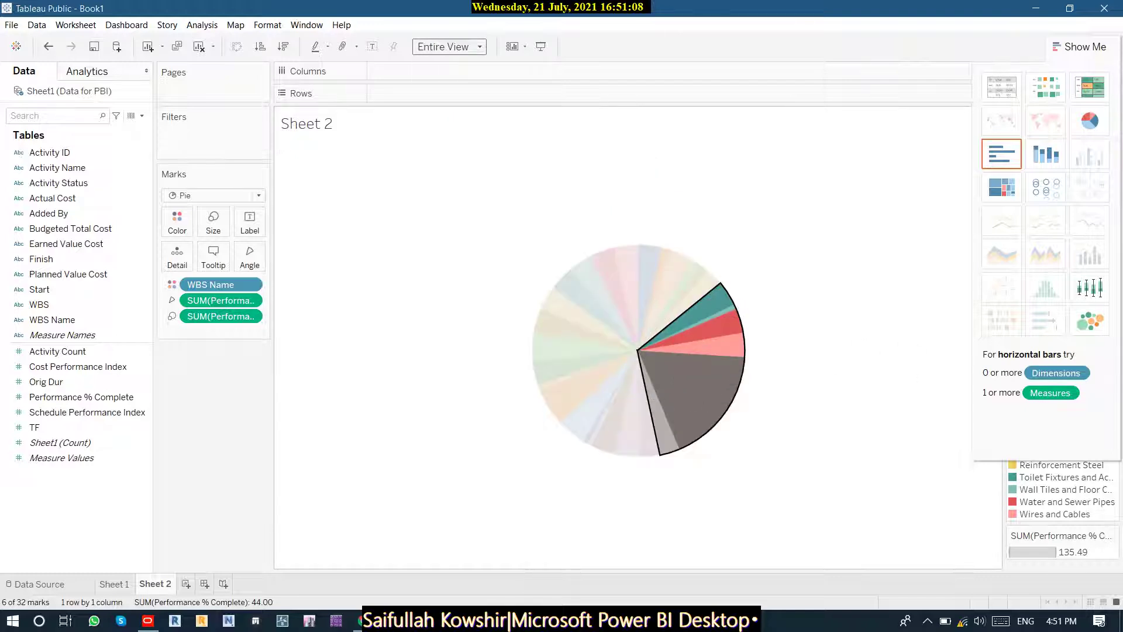
{"action": "key", "text": "Escape"}
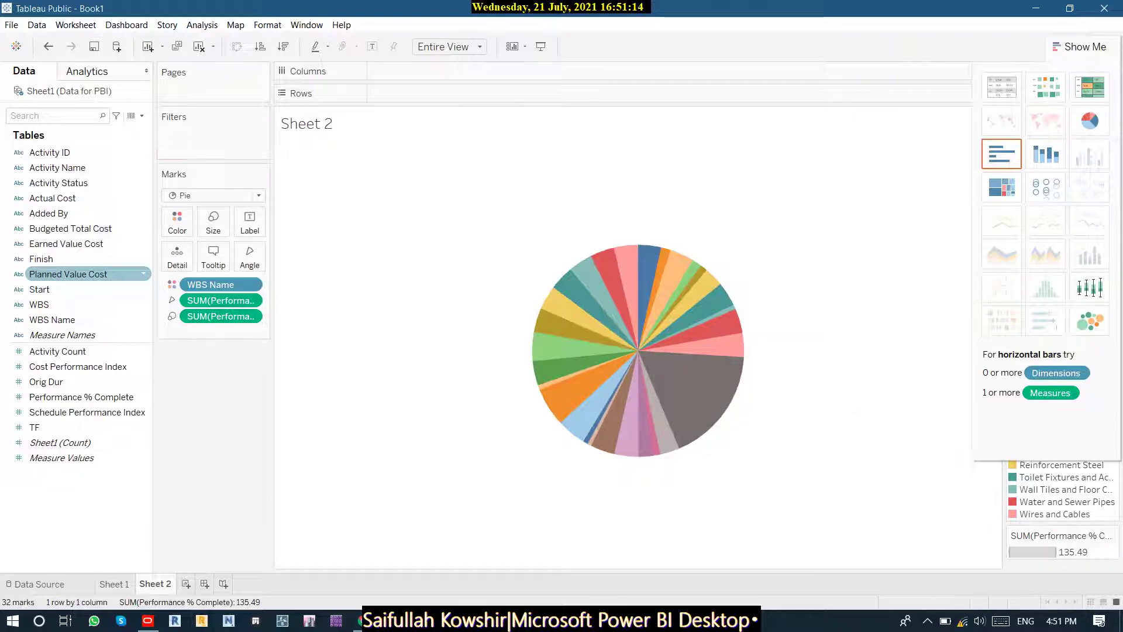
Label the pie slices with Planned Value Cost and Actual Cost, and check the mark label settings.
{"action": "left_click_drag", "start_coordinate": [88, 274], "coordinate": [250, 226]}
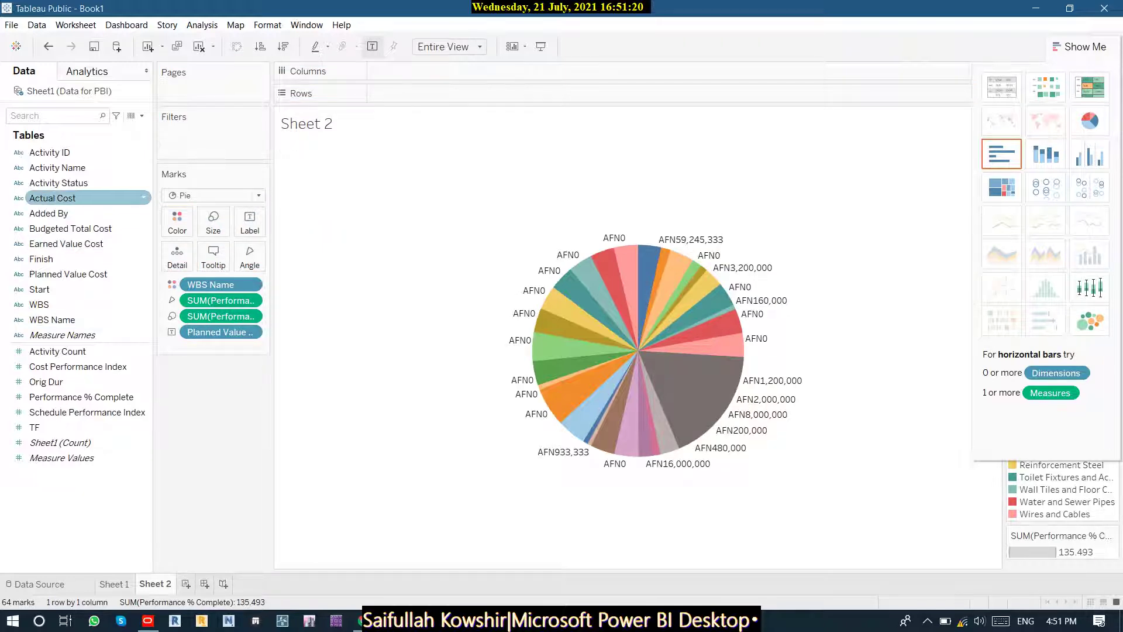
{"action": "left_click_drag", "start_coordinate": [52, 198], "coordinate": [249, 225]}
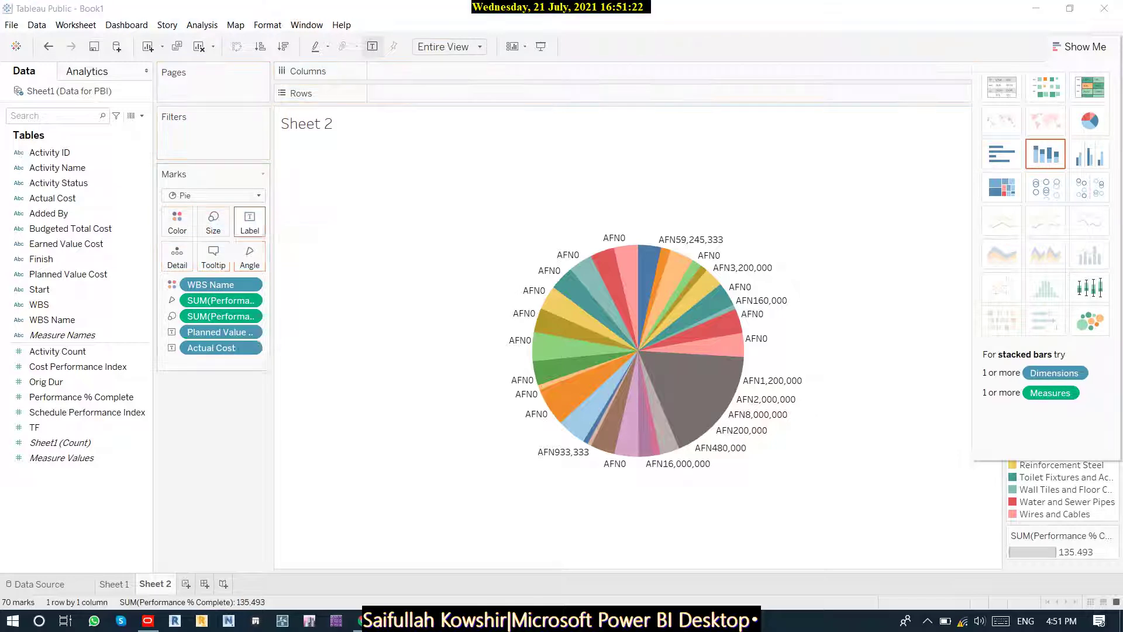
{"action": "left_click", "coordinate": [250, 223]}
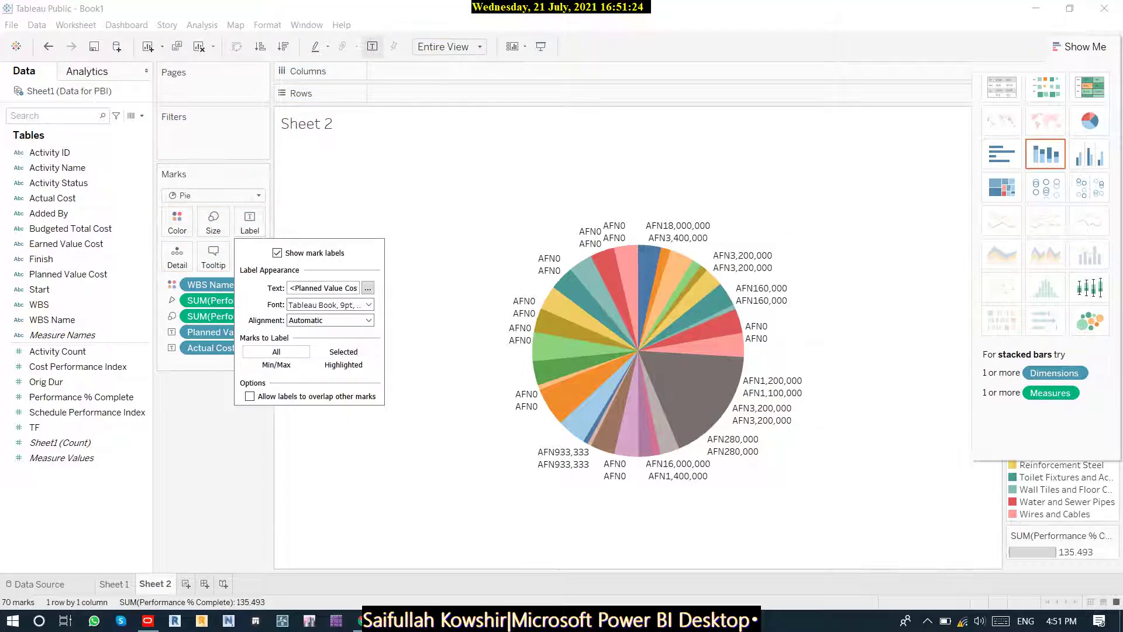
{"action": "left_click", "coordinate": [639, 249]}
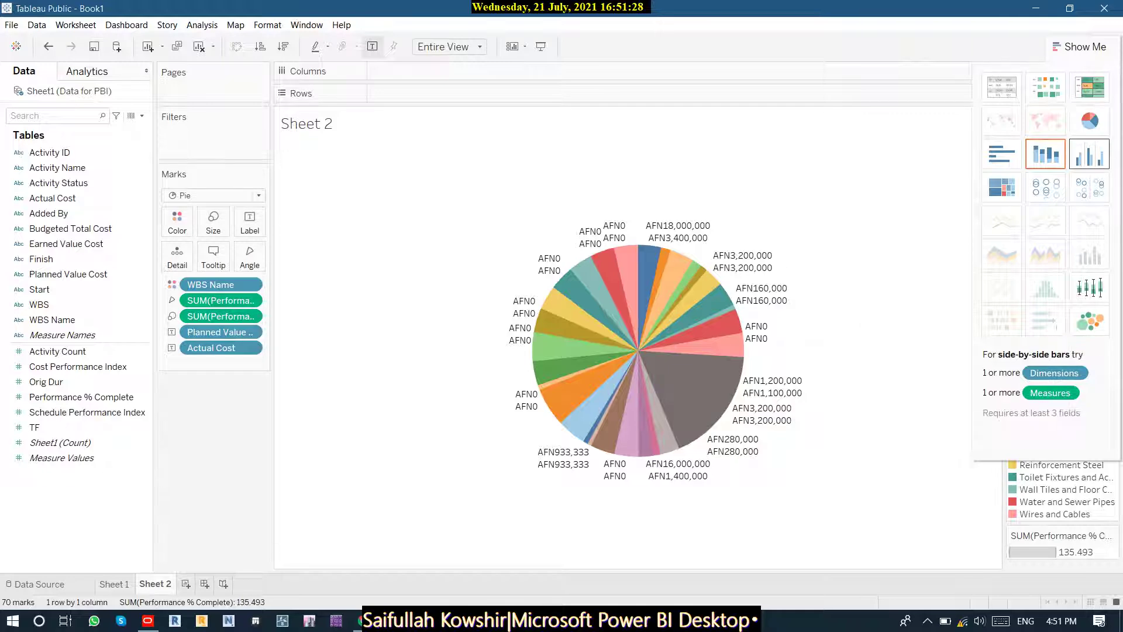
Try the sheet as treemap, horizontal bars, pie and packed bubbles, and settle on side-by-side bars of Performance % Complete.
{"action": "left_click", "coordinate": [1089, 154]}
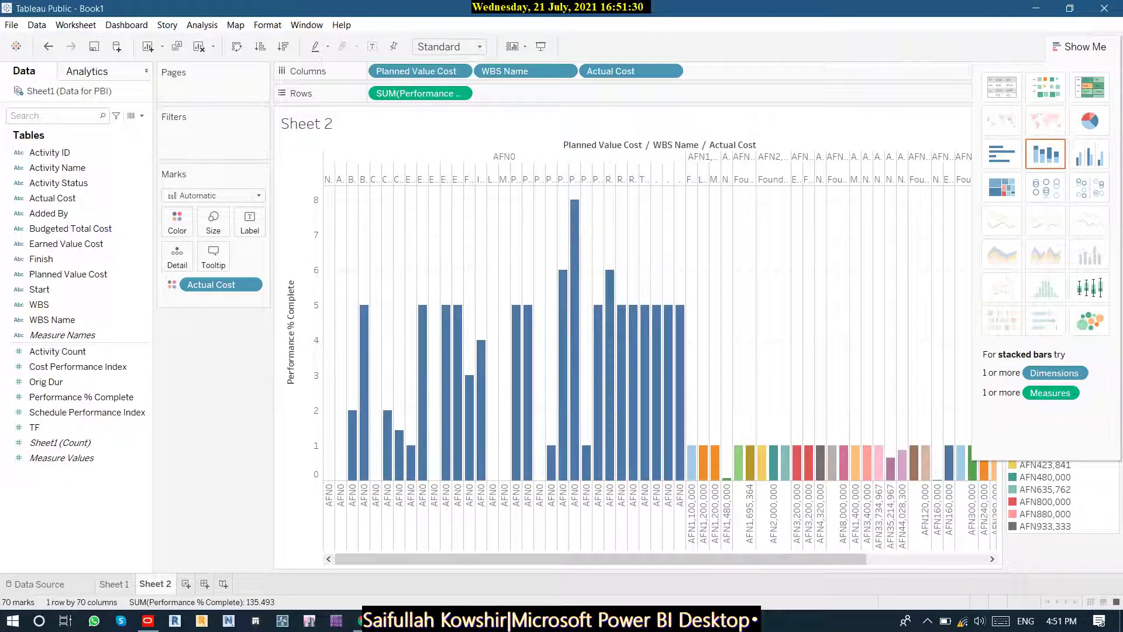
{"action": "left_click", "coordinate": [1001, 188]}
{"action": "left_click", "coordinate": [1001, 154]}
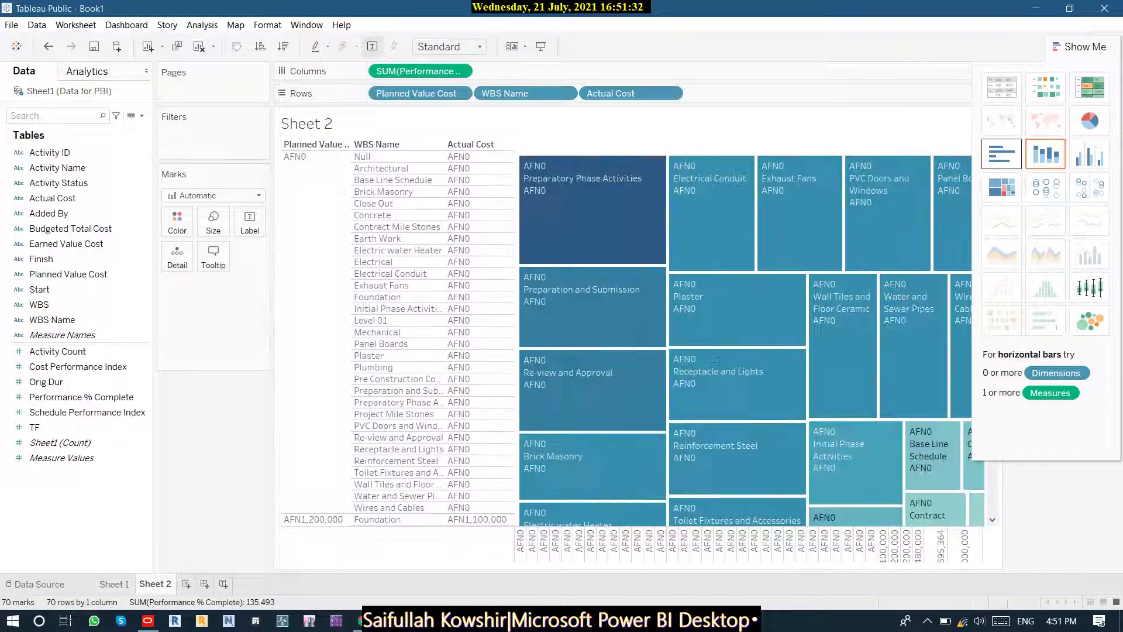
{"action": "left_click", "coordinate": [1089, 120]}
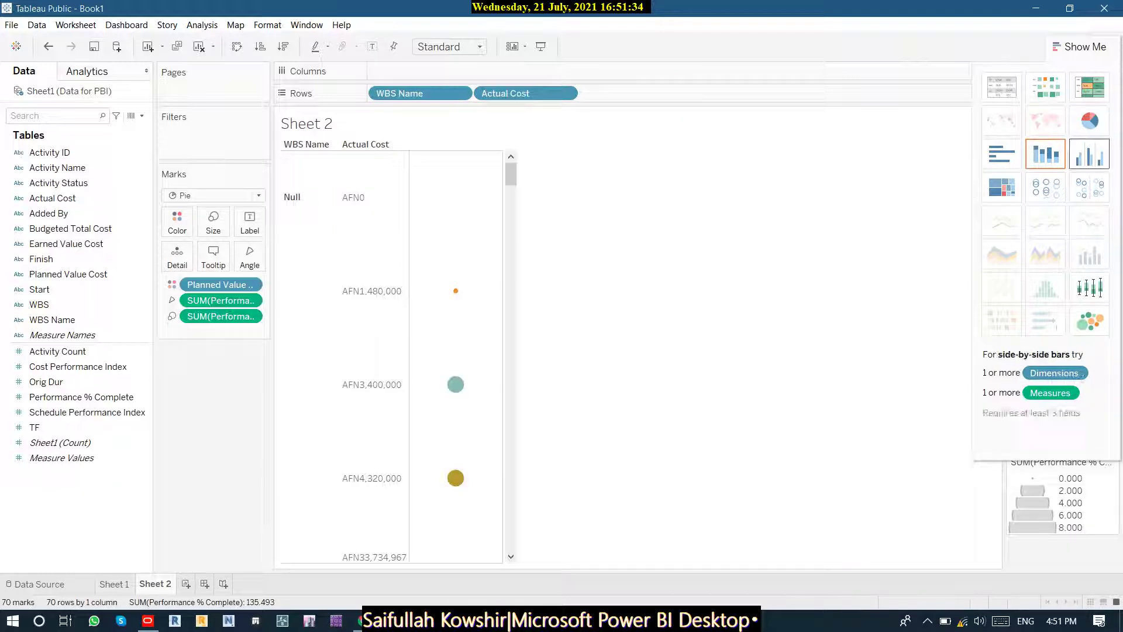
{"action": "left_click", "coordinate": [1089, 321]}
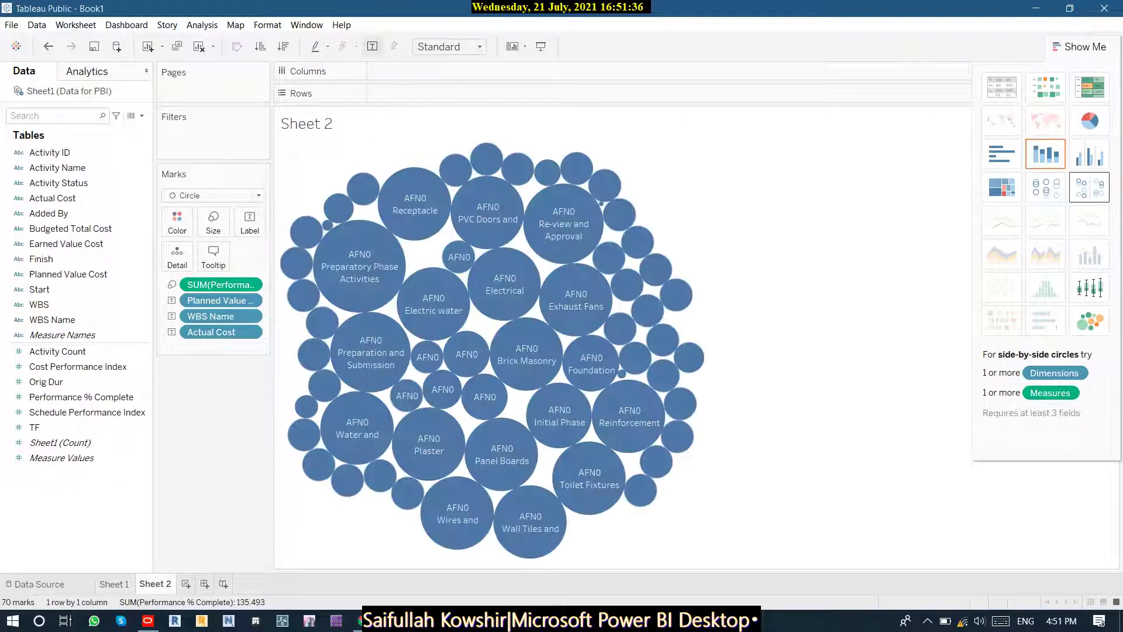
{"action": "left_click", "coordinate": [1088, 121]}
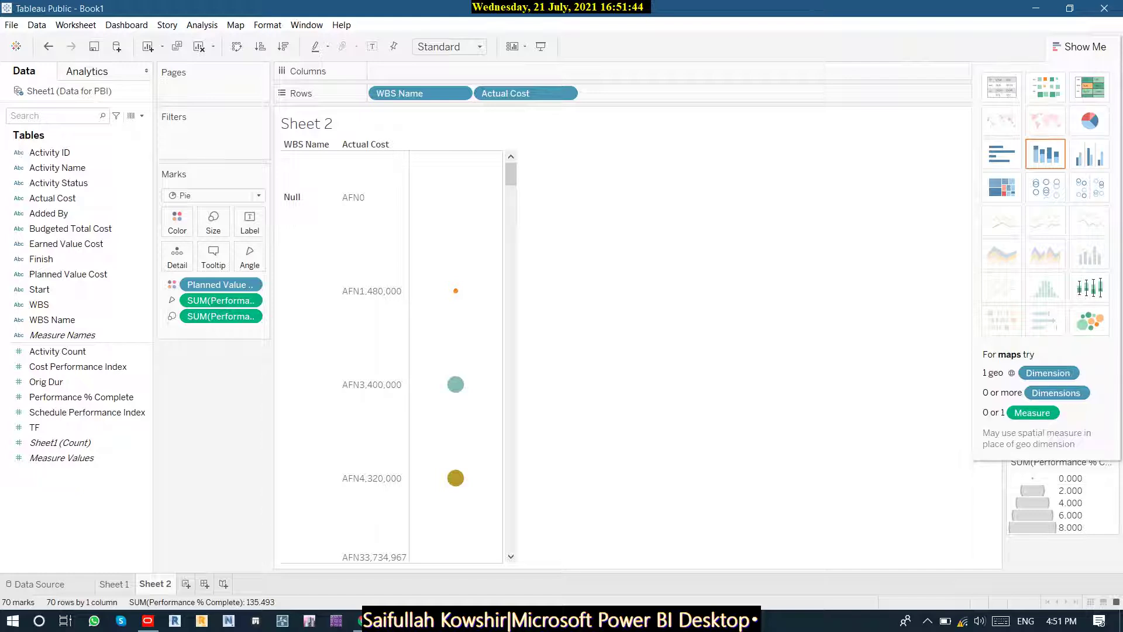
{"action": "left_click", "coordinate": [1089, 154]}
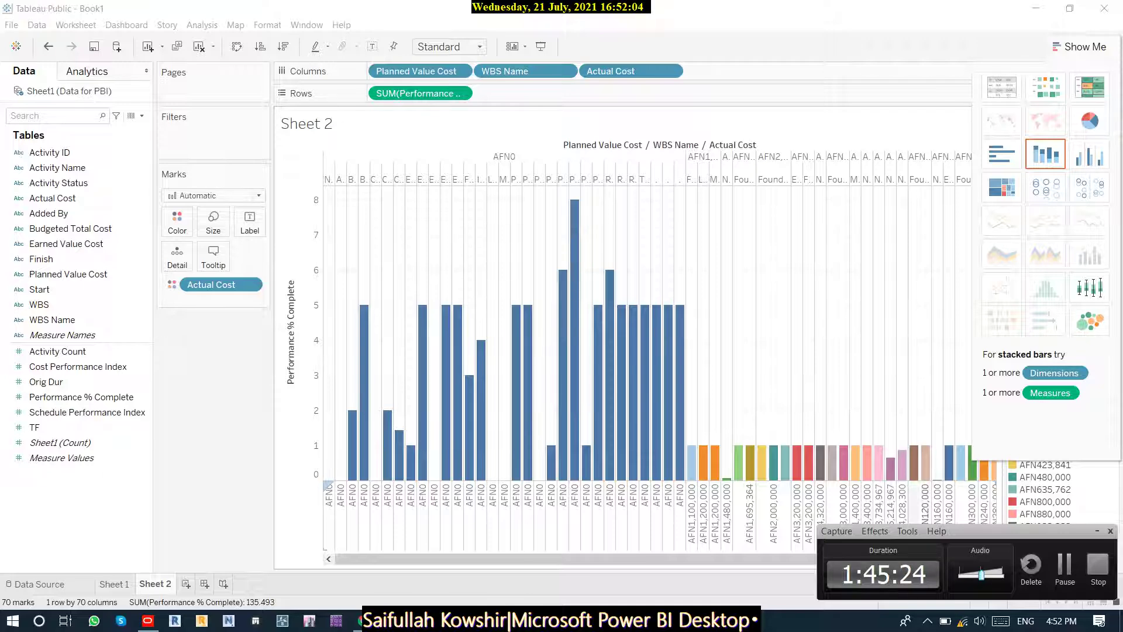
{"action": "mouse_move", "coordinate": [703, 465]}
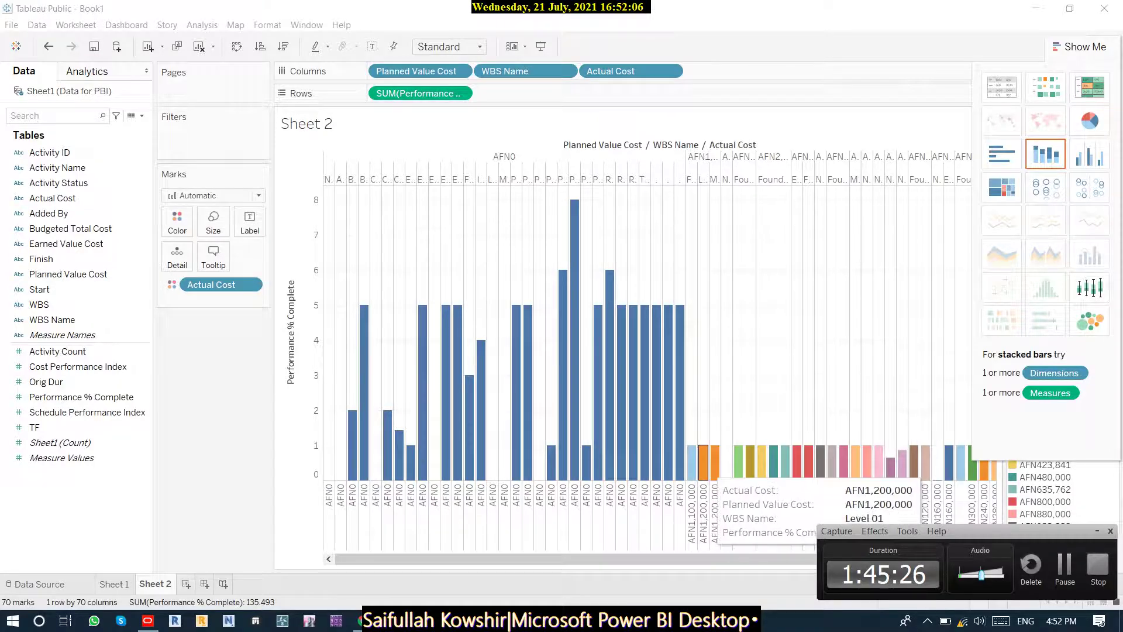